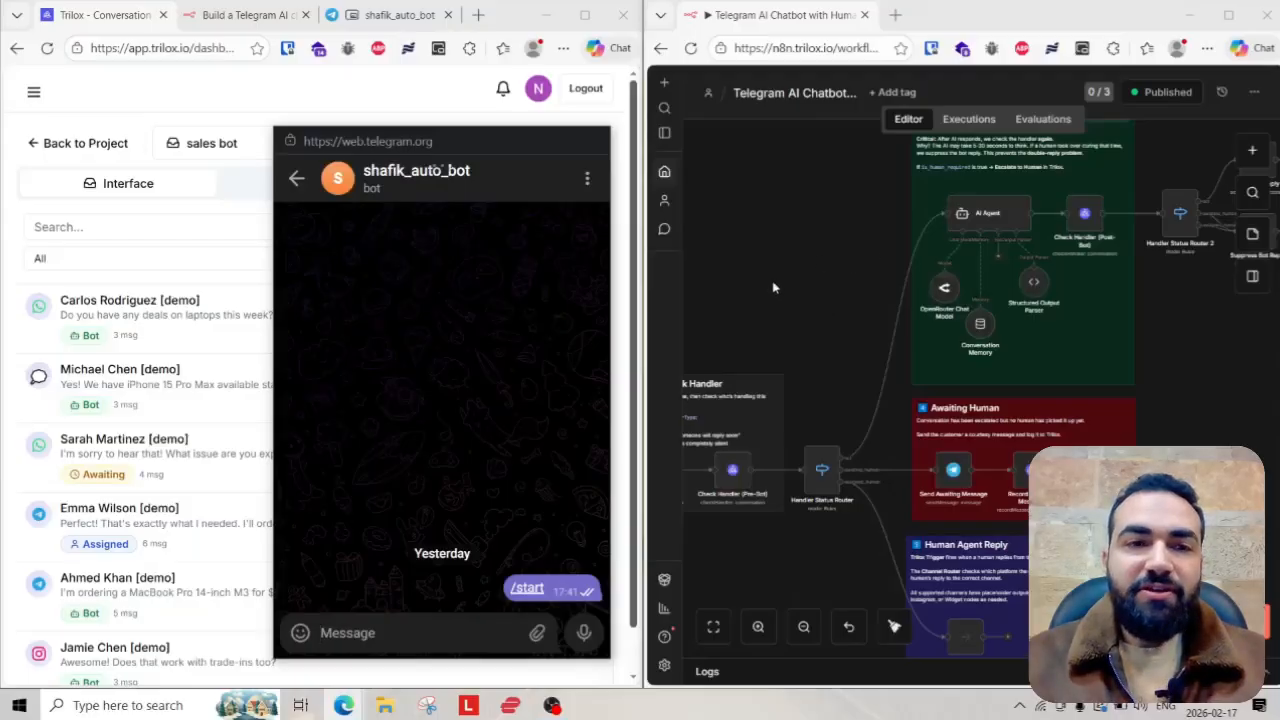
- View the first demo conversation in the sales bot inbox and return to the conversation list
{"action": "left_click", "coordinate": [175, 336]}
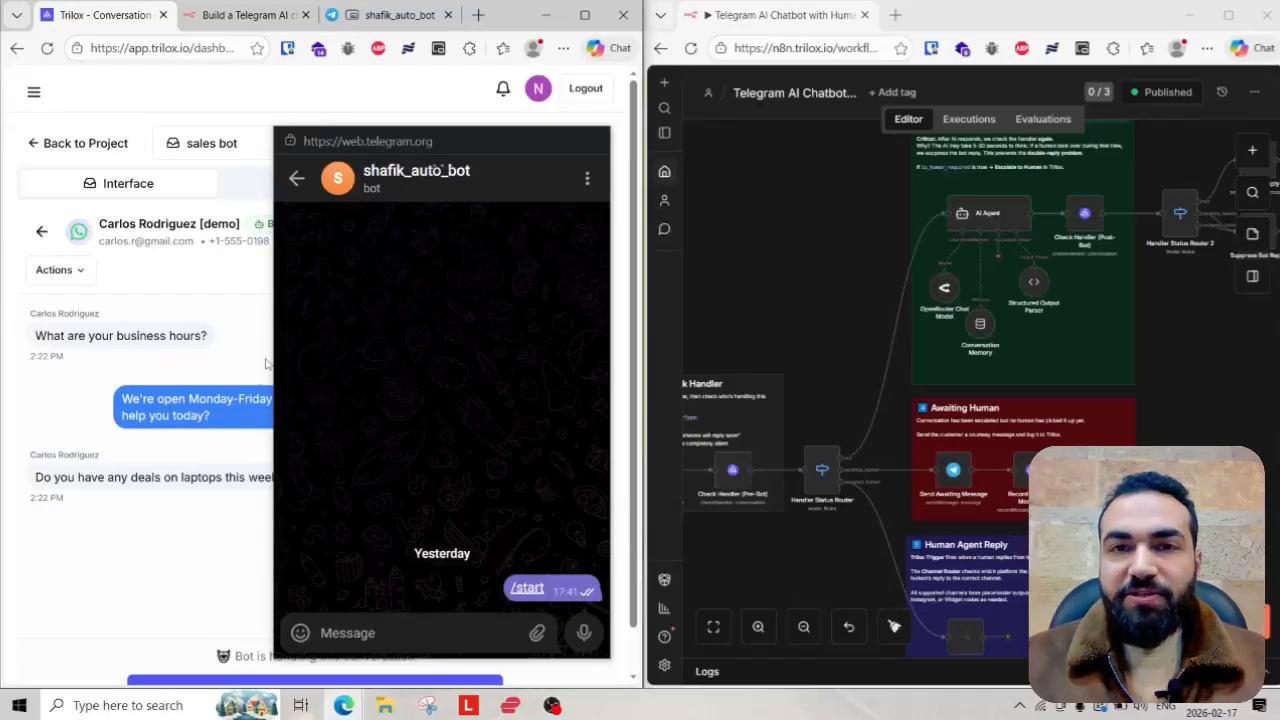
{"action": "left_click", "coordinate": [47, 237]}
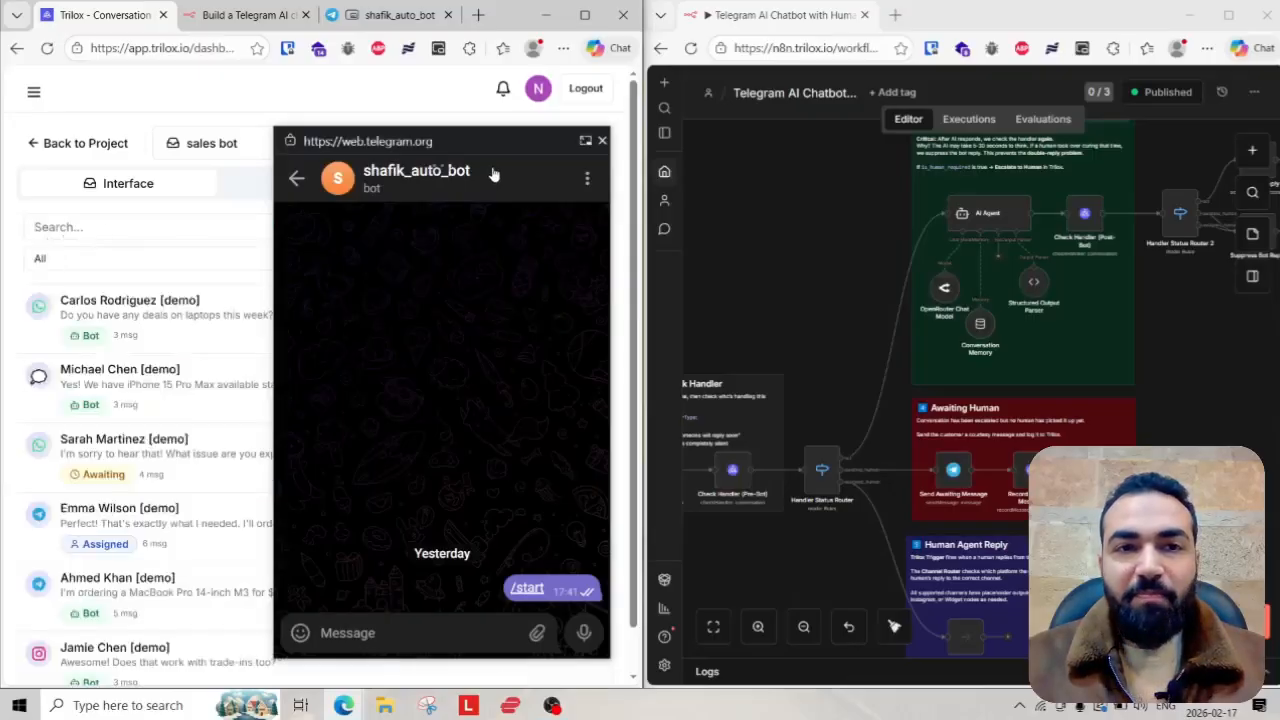
- Shift the floating Telegram chat window aside and send the message "hello" to shafik_auto_bot
{"action": "left_click_drag", "start_coordinate": [510, 144], "coordinate": [563, 151]}
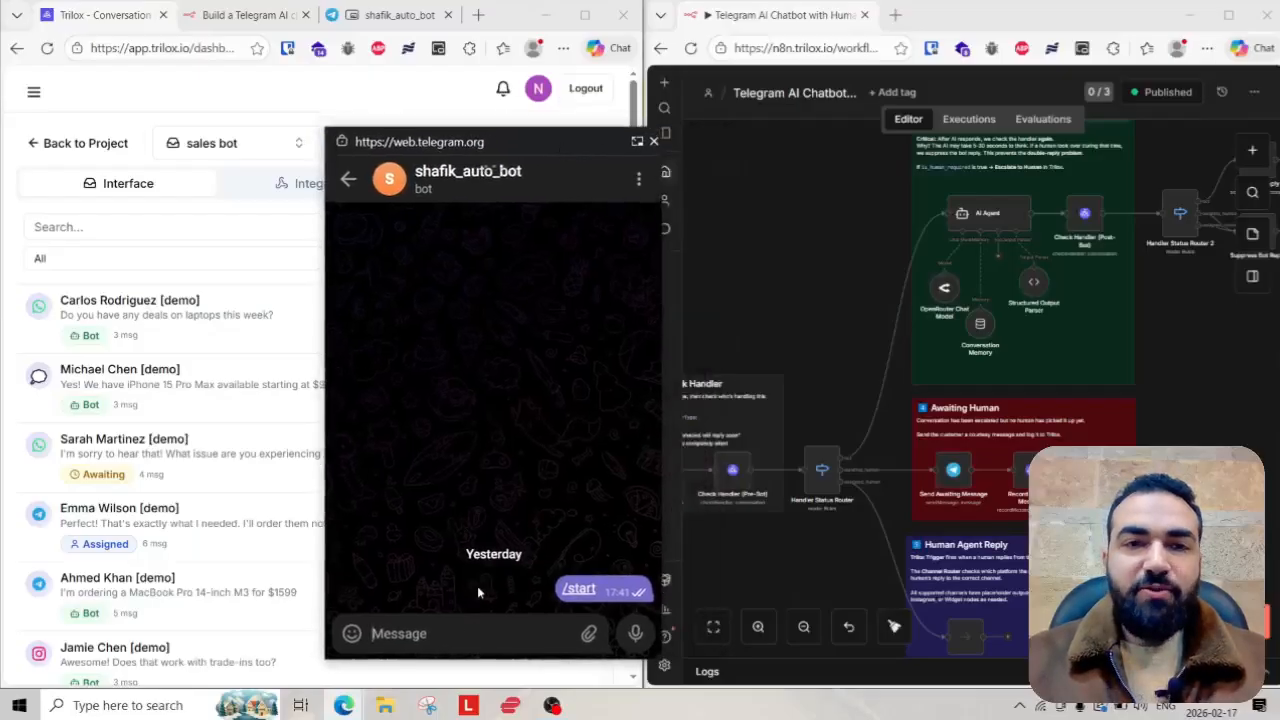
{"action": "type", "text": "h"}
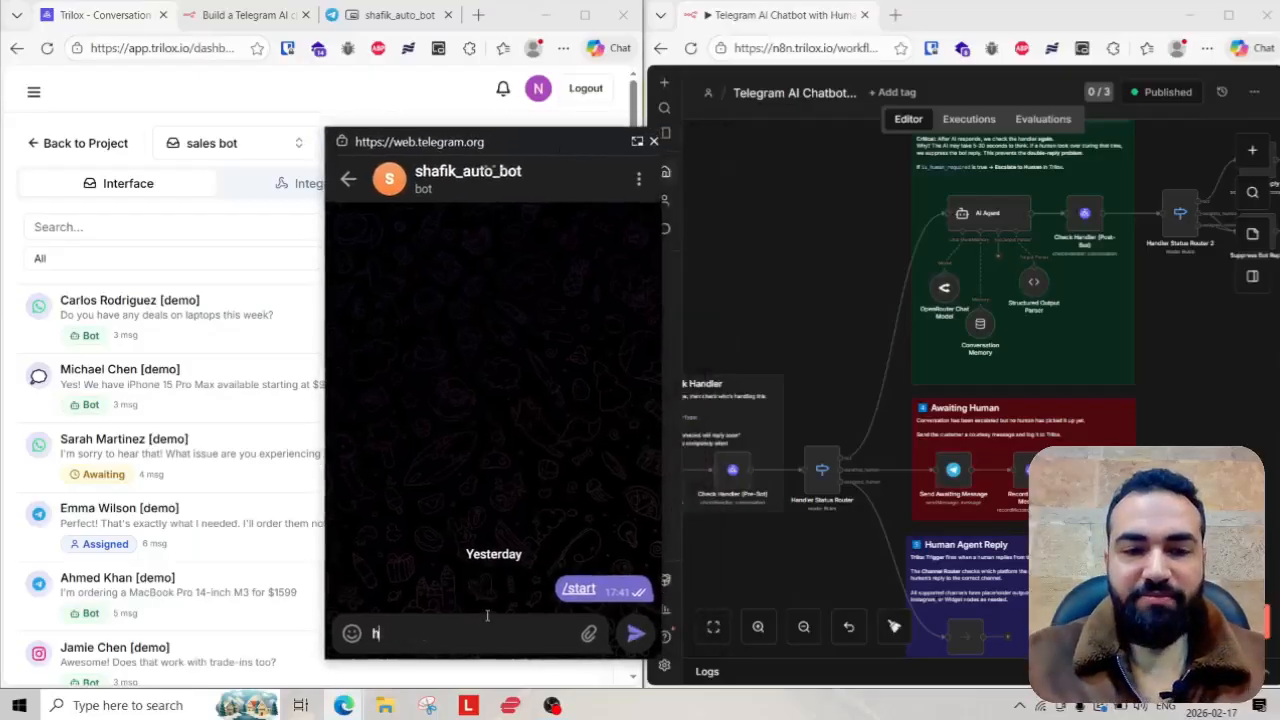
{"action": "type", "text": "ello"}
{"action": "key", "text": "Return"}
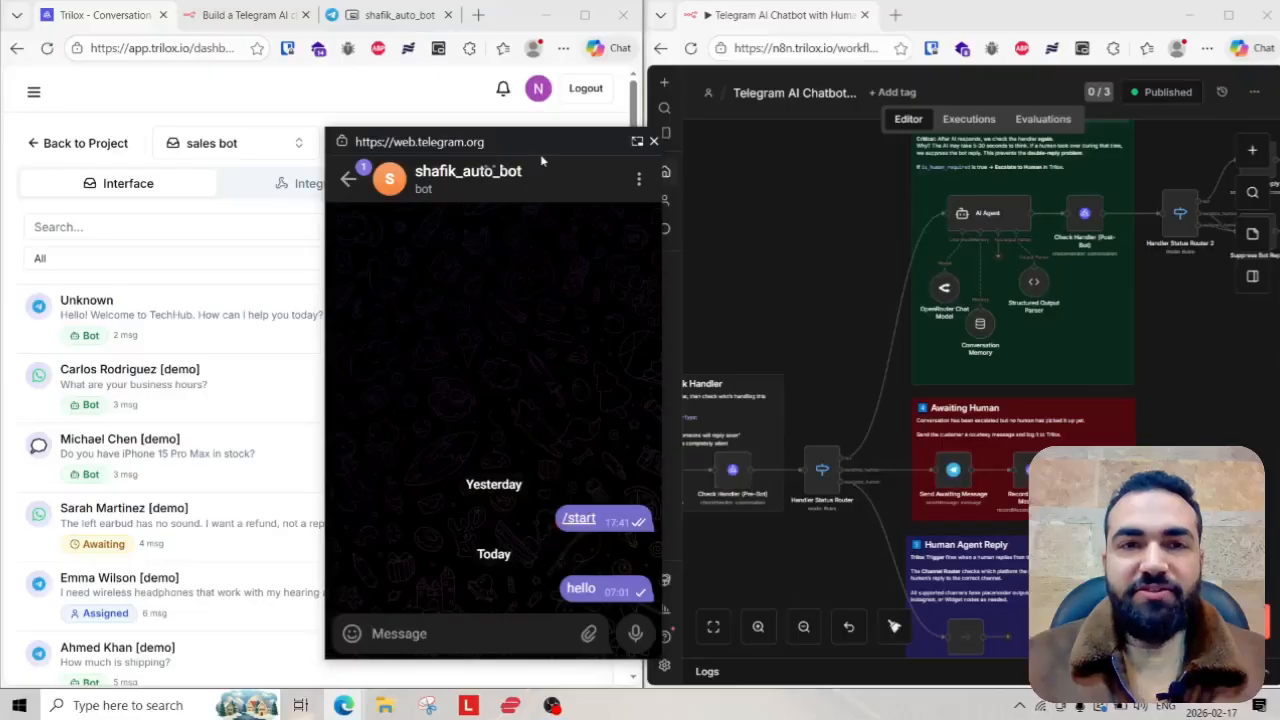
- Reopen the bot's Telegram chat to read its reply, and check the matching Unknown conversation in the Trilox inbox
{"action": "left_click_drag", "start_coordinate": [541, 148], "coordinate": [666, 125]}
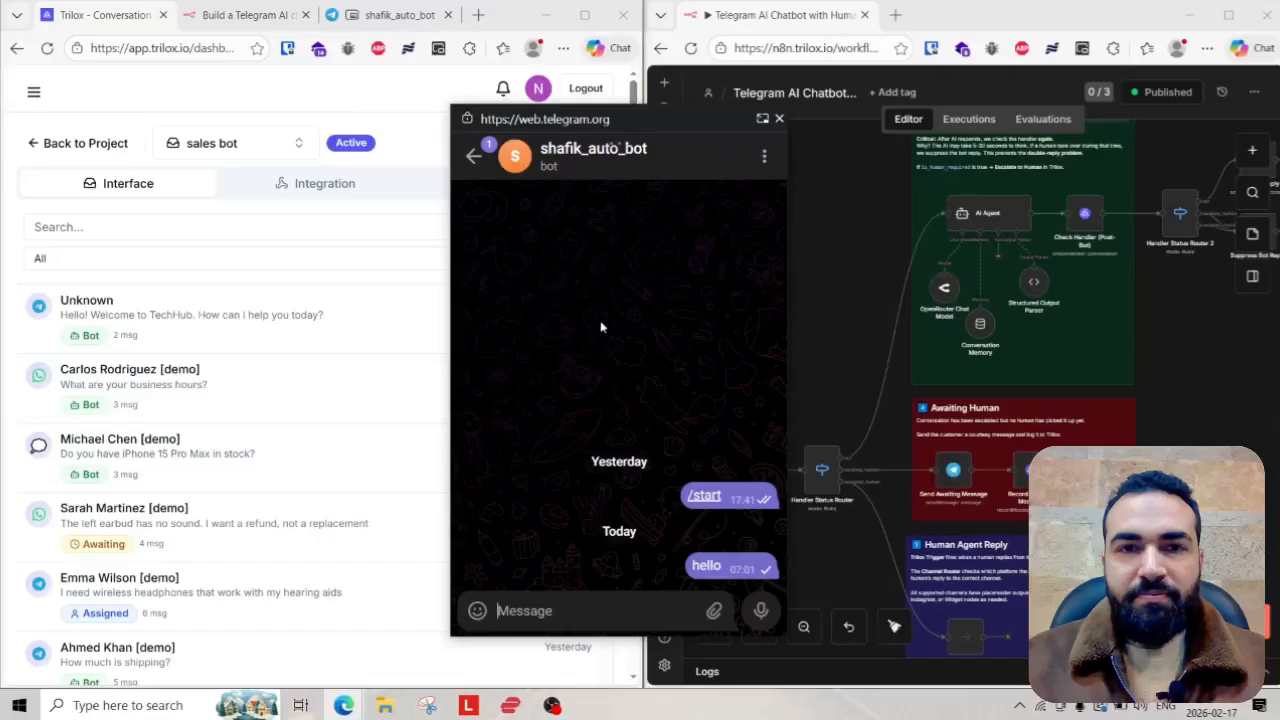
{"action": "left_click", "coordinate": [475, 157]}
{"action": "left_click", "coordinate": [600, 222]}
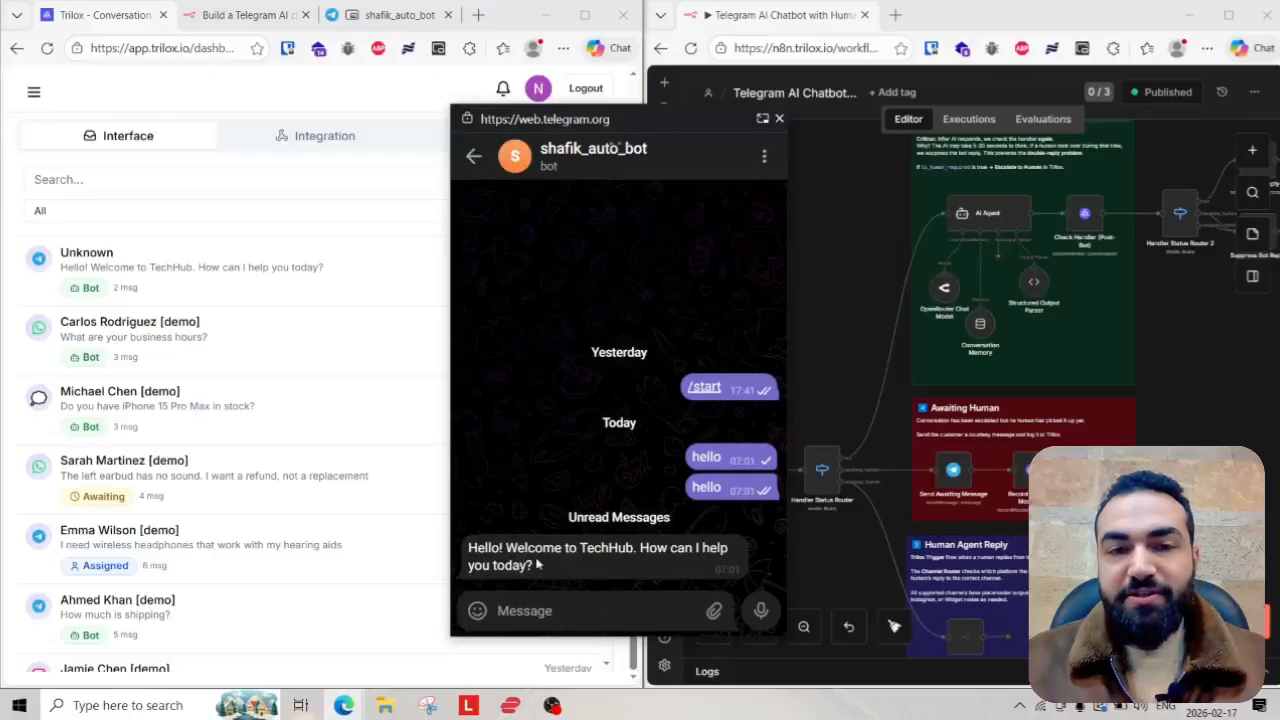
{"action": "left_click", "coordinate": [224, 300]}
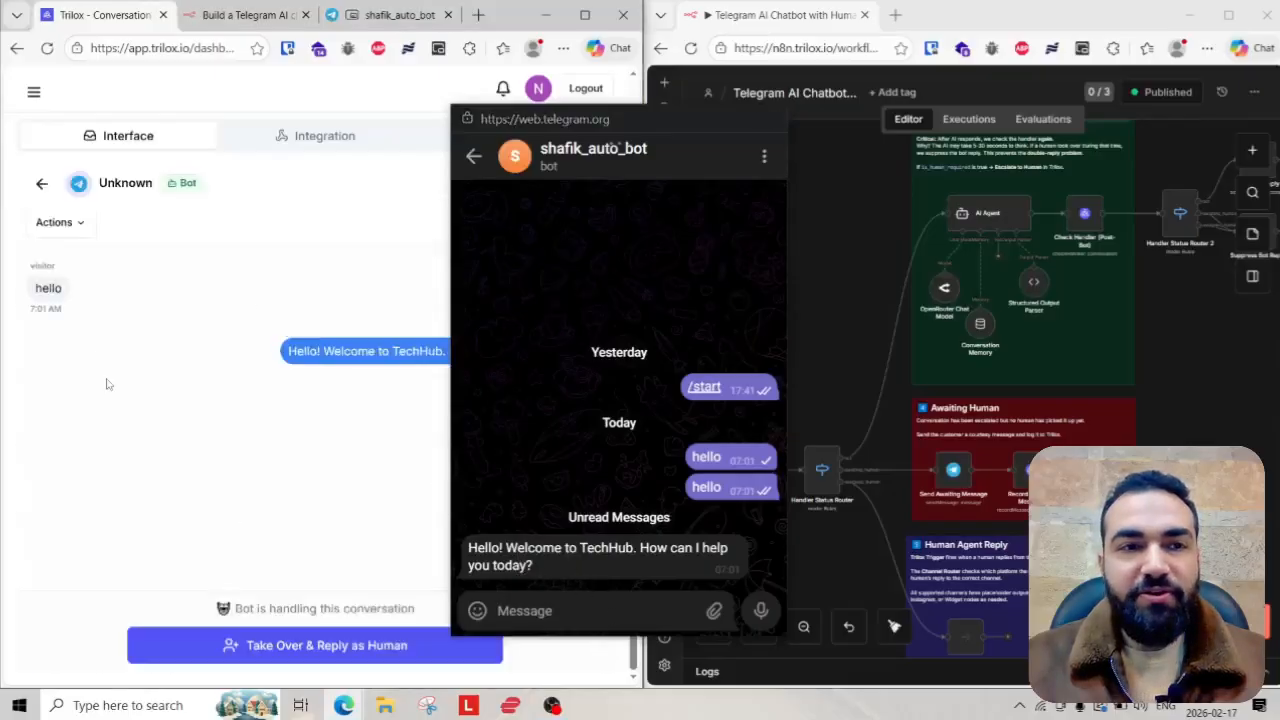
{"action": "left_click", "coordinate": [41, 183]}
- Draft the message "what's techhub" in the shafik_auto_bot Telegram chat
{"action": "left_click", "coordinate": [520, 610]}
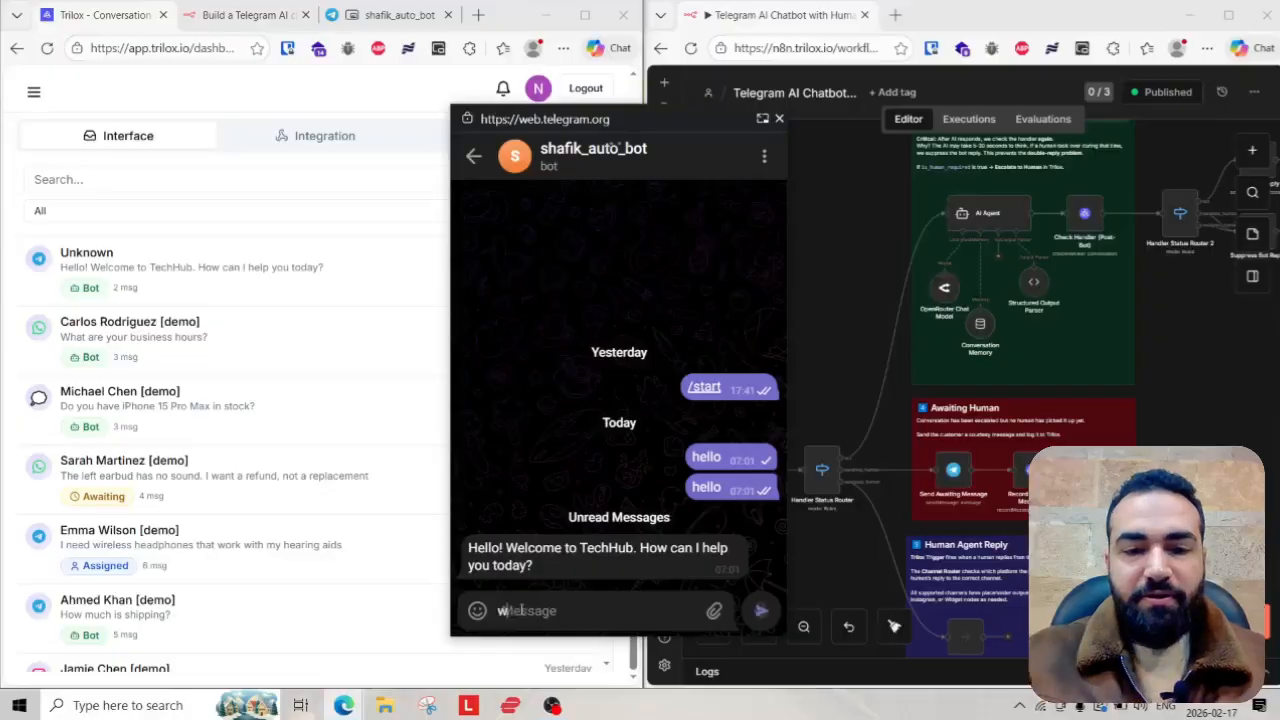
{"action": "type", "text": "wha"}
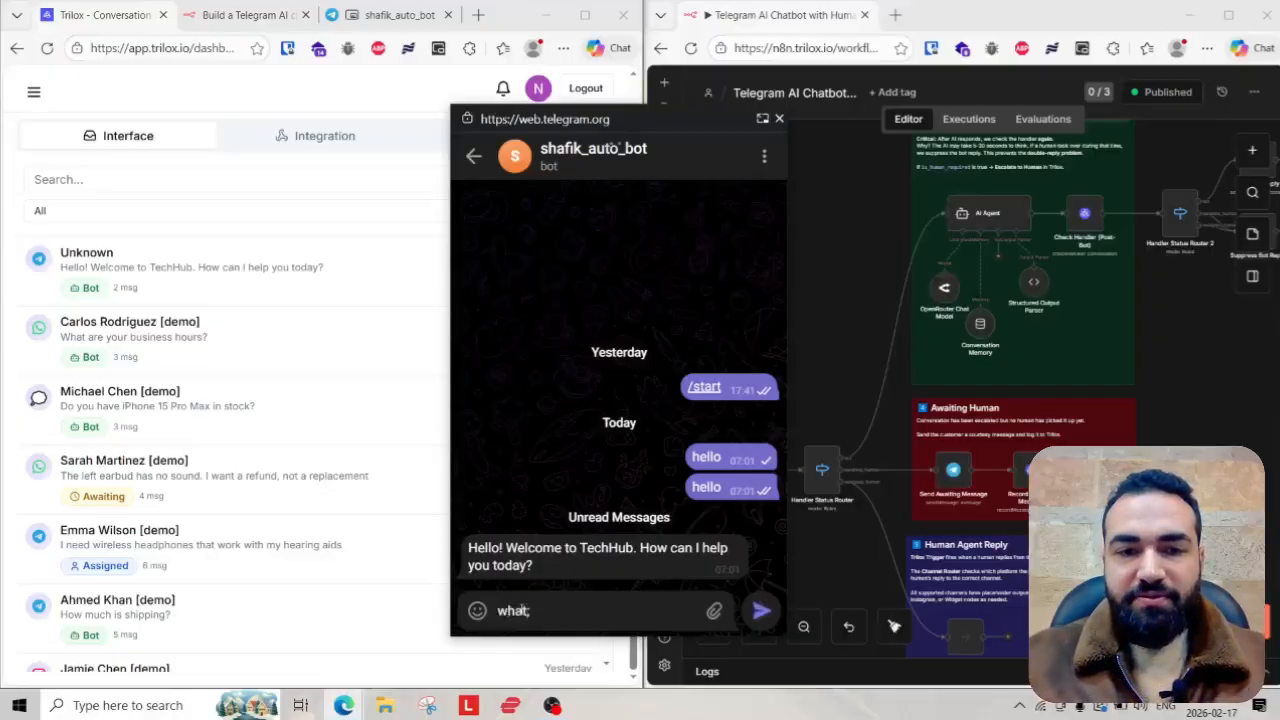
{"action": "type", "text": "t's tech"}
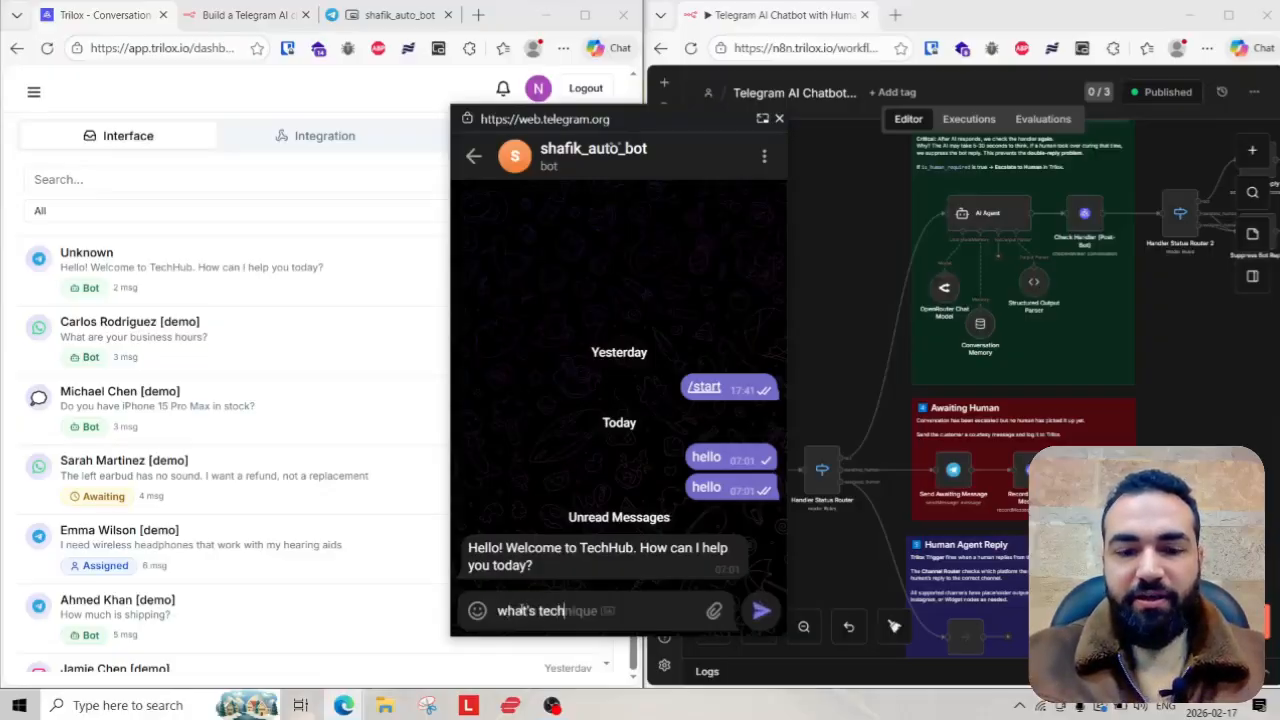
{"action": "type", "text": "hub"}
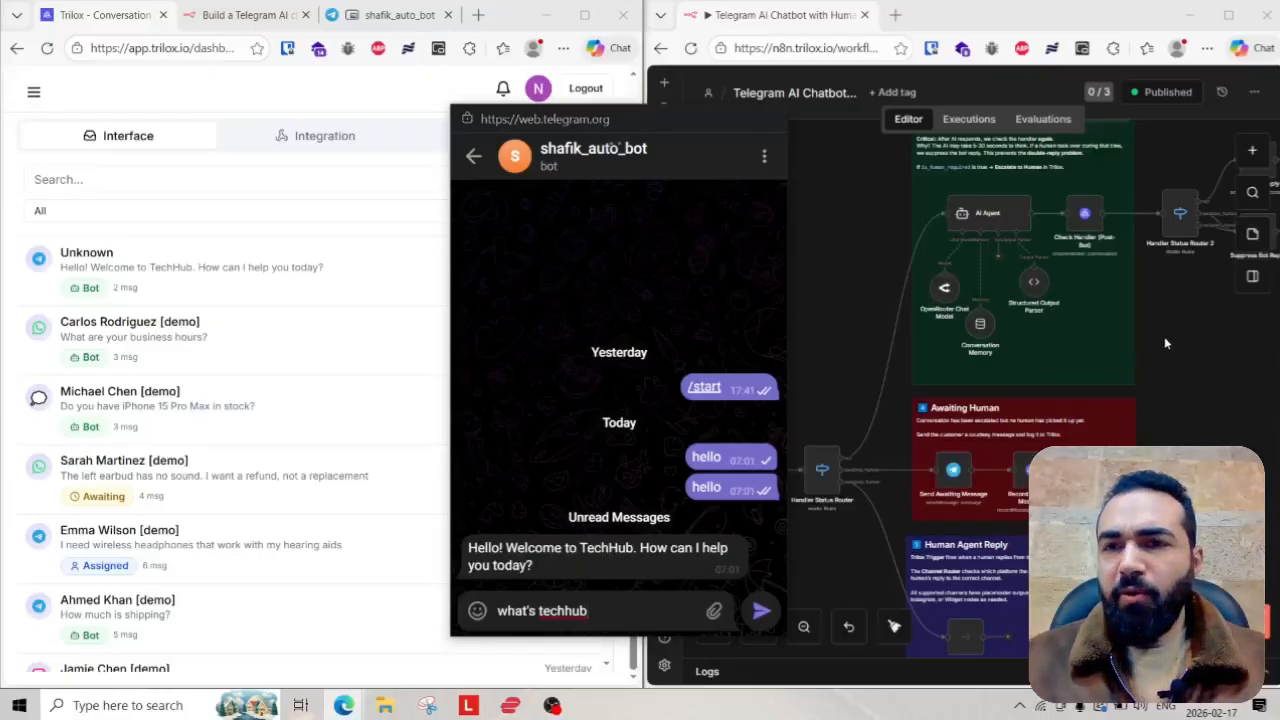
- Examine the Bot Handler section and its AI Agent node in the n8n workflow
{"action": "left_click_drag", "start_coordinate": [1164, 343], "coordinate": [1135, 467]}
{"action": "scroll", "coordinate": [1005, 382], "scroll_direction": "up", "scroll_amount": 2}
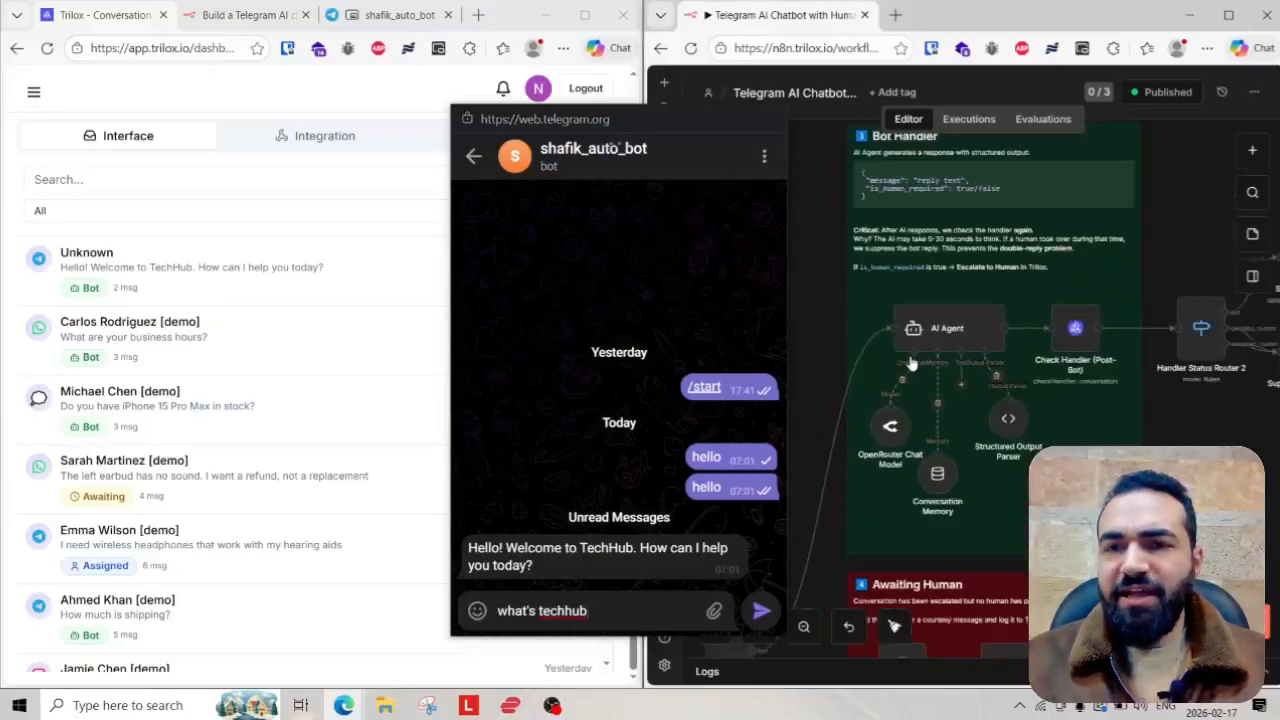
{"action": "scroll", "coordinate": [945, 330], "scroll_direction": "up", "scroll_amount": 3}
{"action": "scroll", "coordinate": [960, 365], "scroll_direction": "down", "scroll_amount": 2}
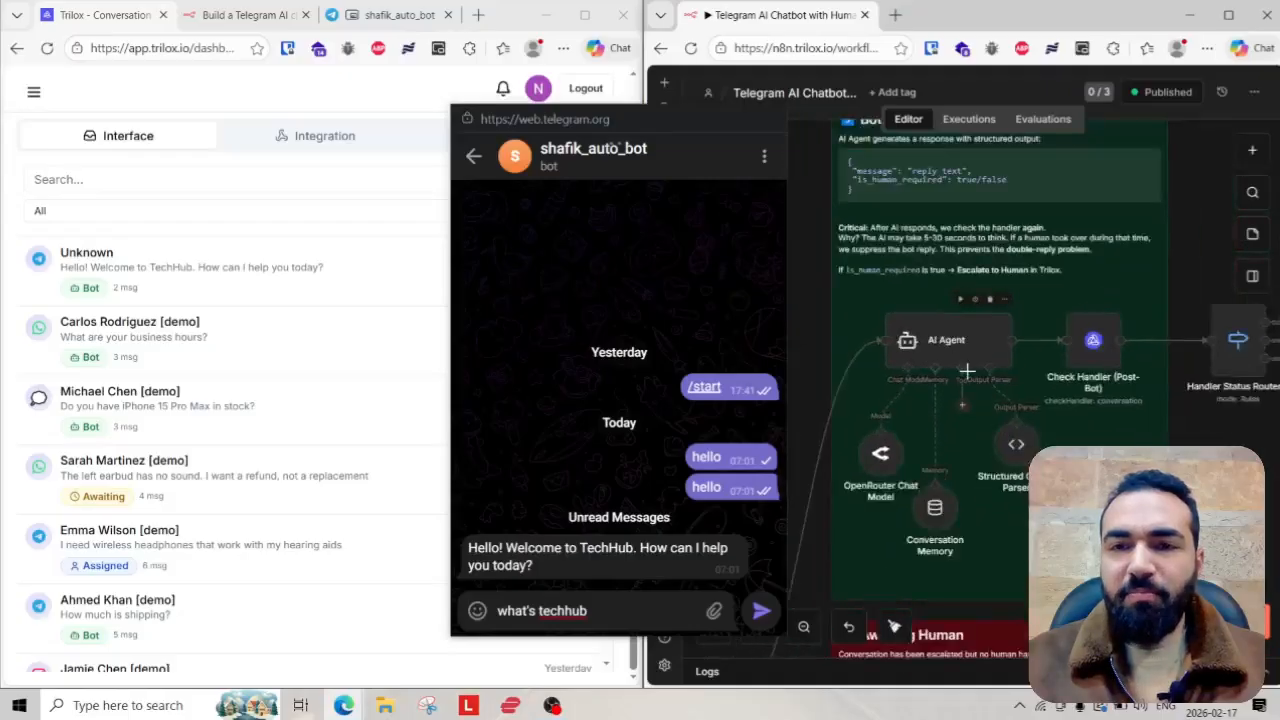
- Send the drafted TechHub question to the Telegram bot
{"action": "left_click", "coordinate": [618, 608]}
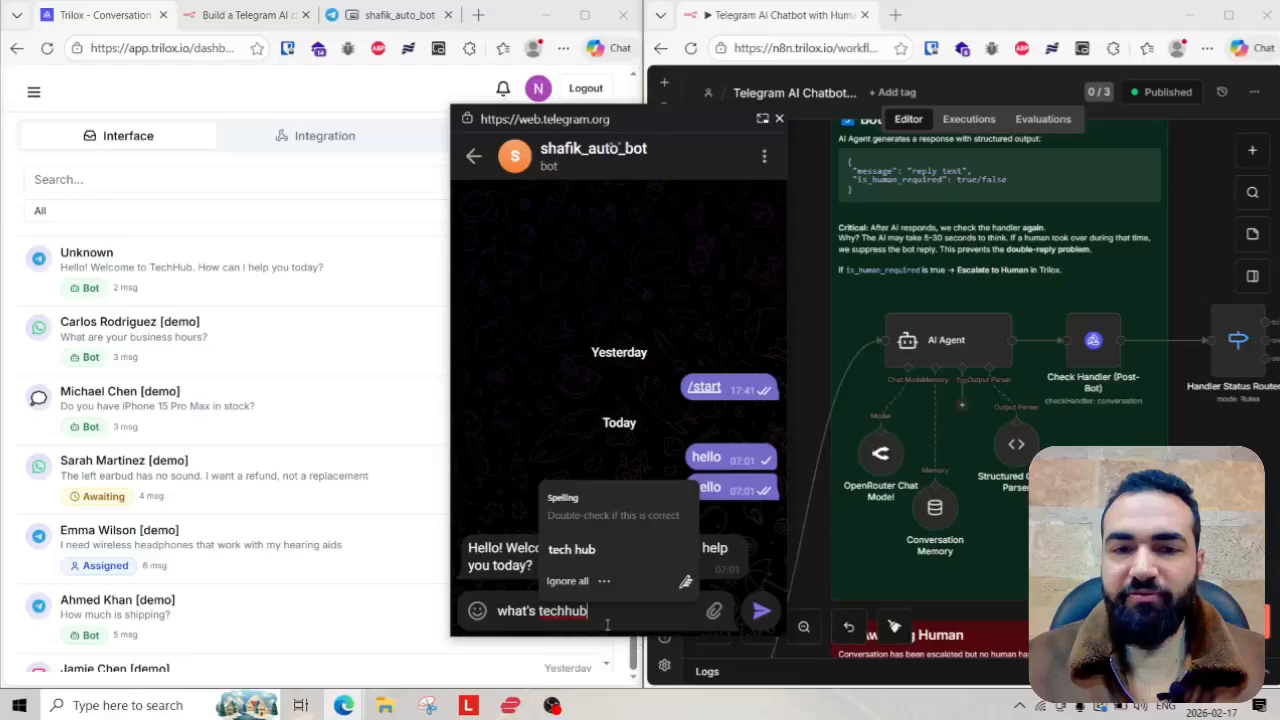
{"action": "left_click", "coordinate": [606, 426]}
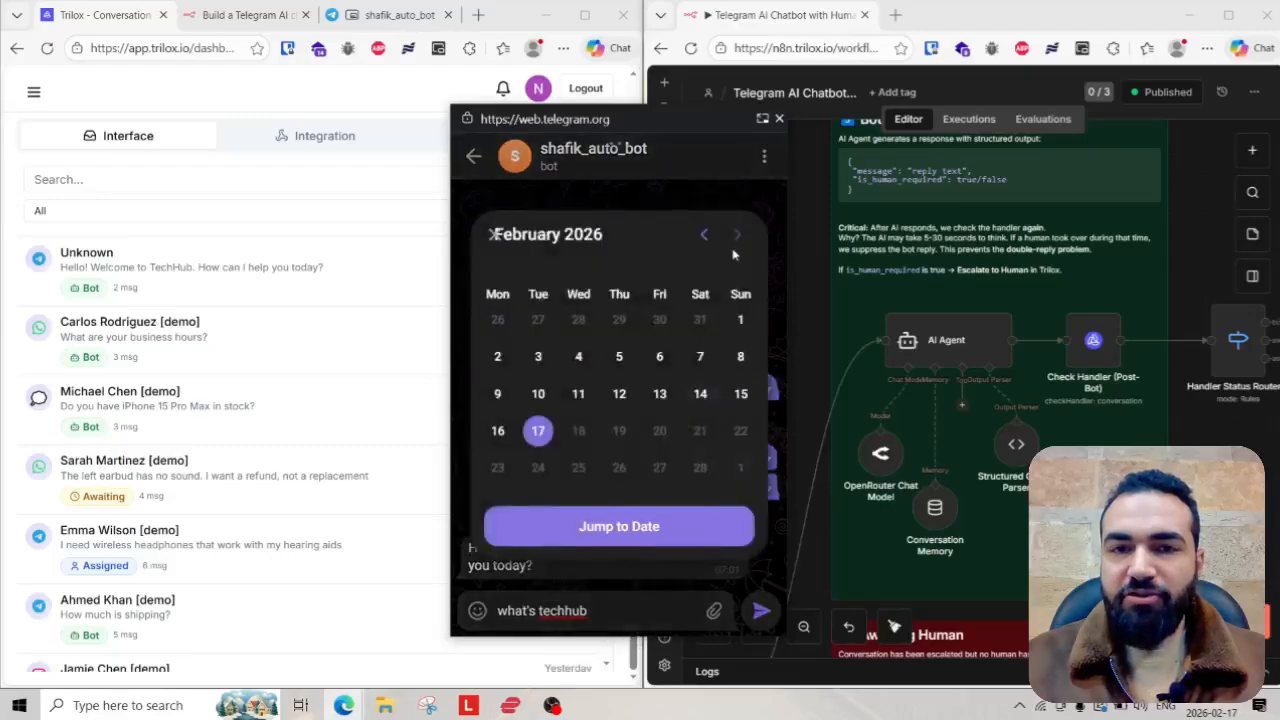
{"action": "left_click", "coordinate": [757, 203]}
{"action": "left_click", "coordinate": [625, 607]}
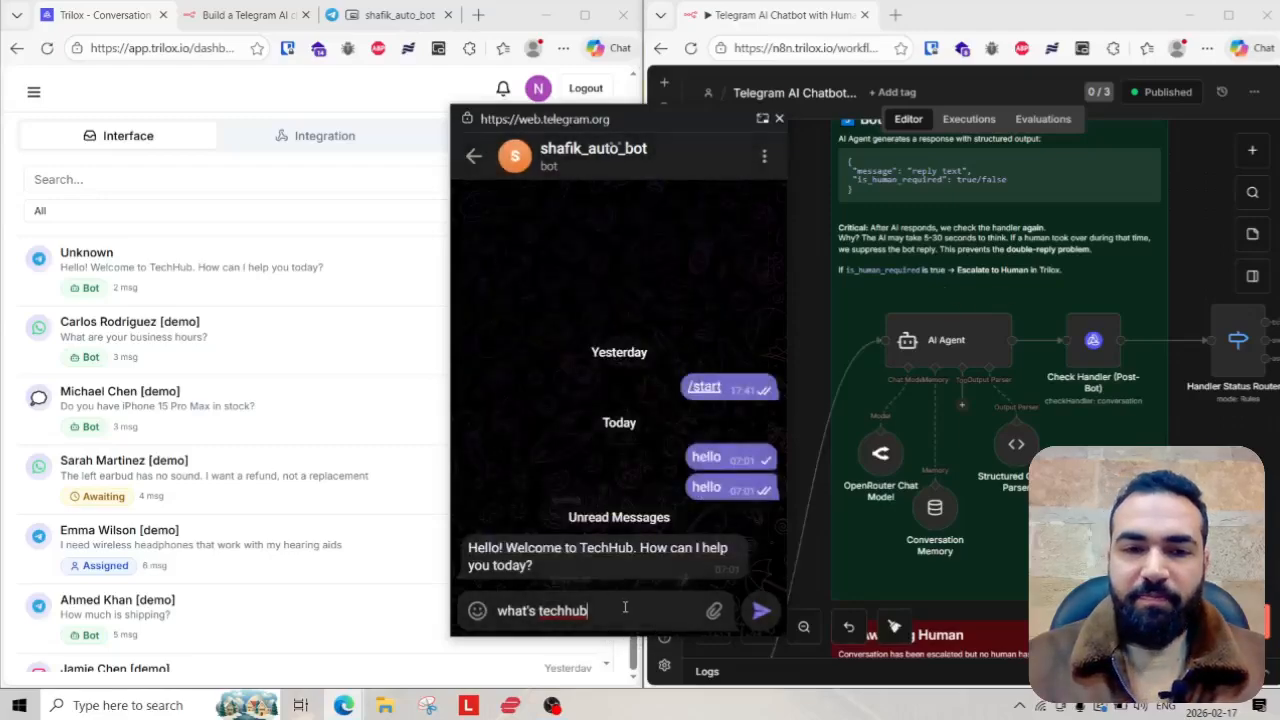
{"action": "key", "text": "Return"}
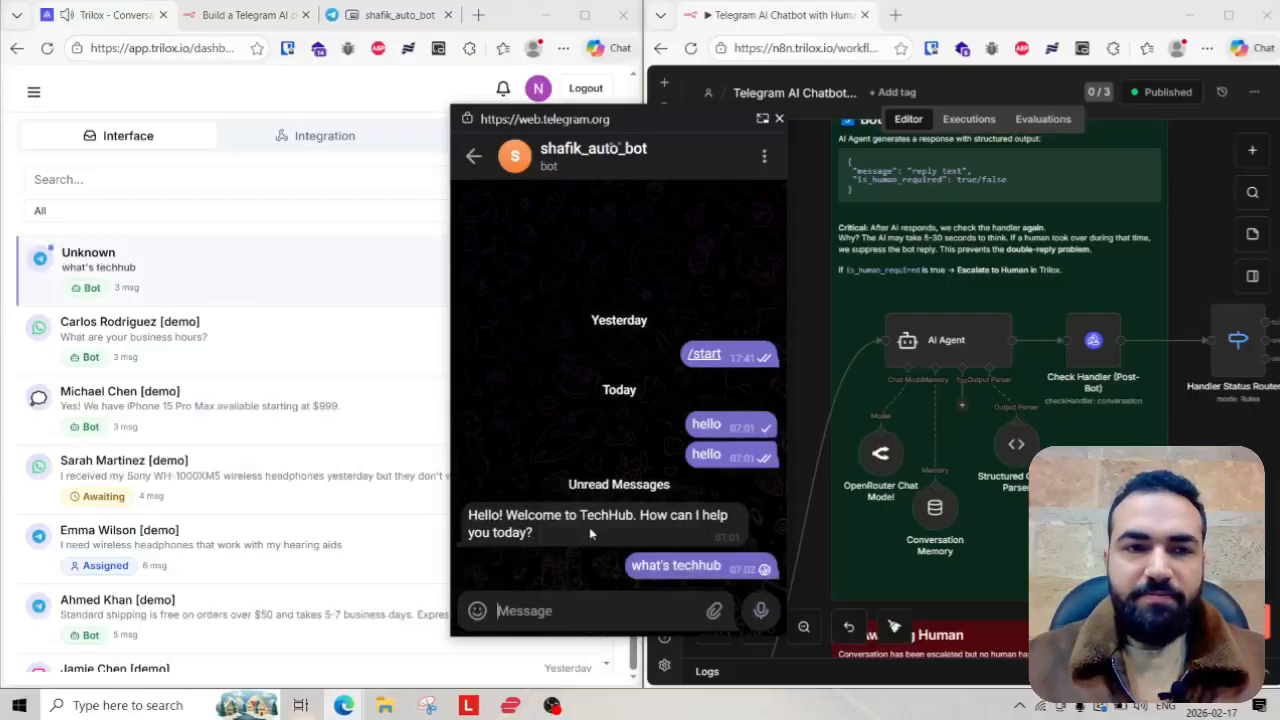
- Review the bot's answer in the Unknown conversation in Trilox, and return to the list to look over the conversations
{"action": "scroll", "coordinate": [163, 314], "scroll_direction": "up", "scroll_amount": 1}
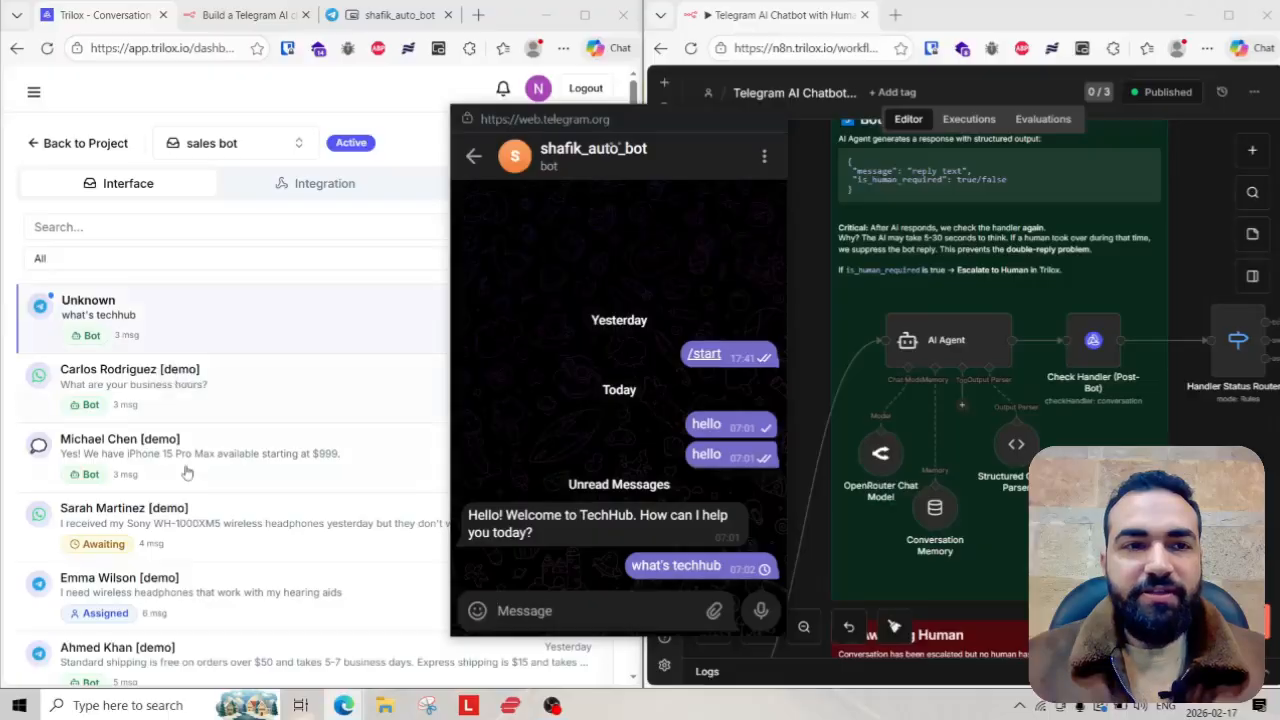
{"action": "left_click", "coordinate": [218, 325]}
{"action": "scroll", "coordinate": [70, 332], "scroll_direction": "up", "scroll_amount": 1}
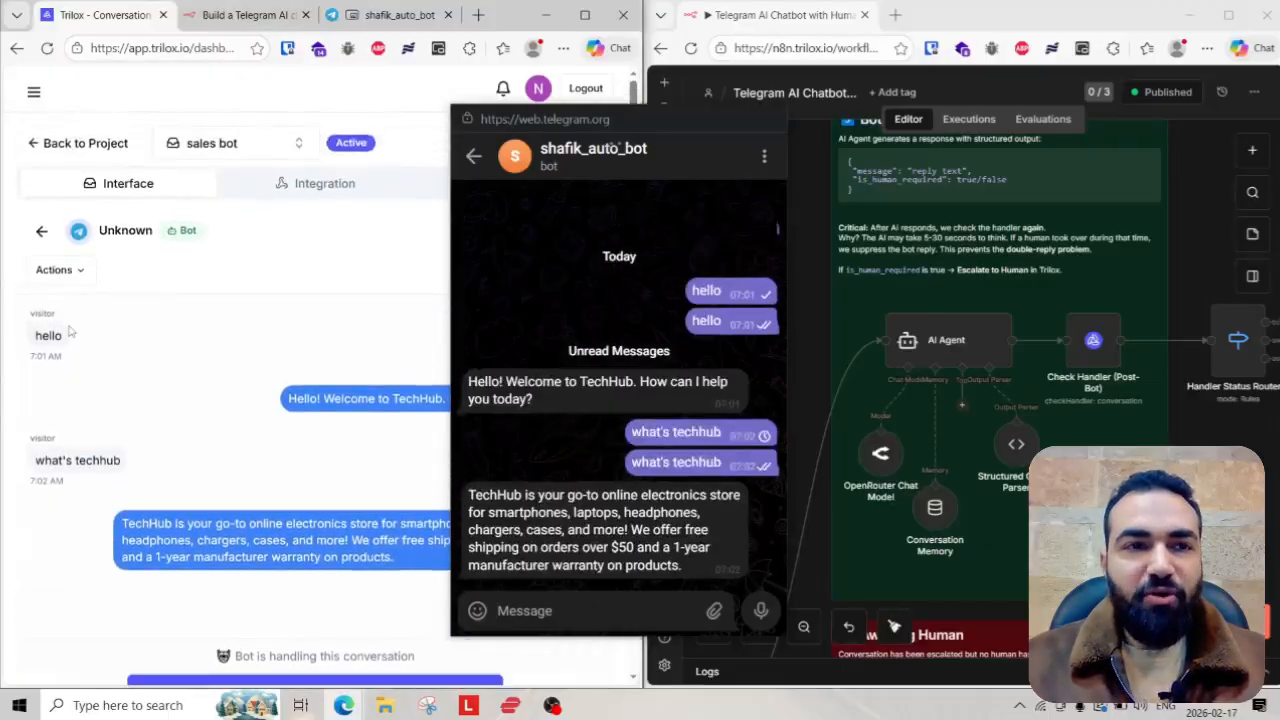
{"action": "left_click", "coordinate": [41, 231]}
{"action": "scroll", "coordinate": [192, 425], "scroll_direction": "down", "scroll_amount": 3}
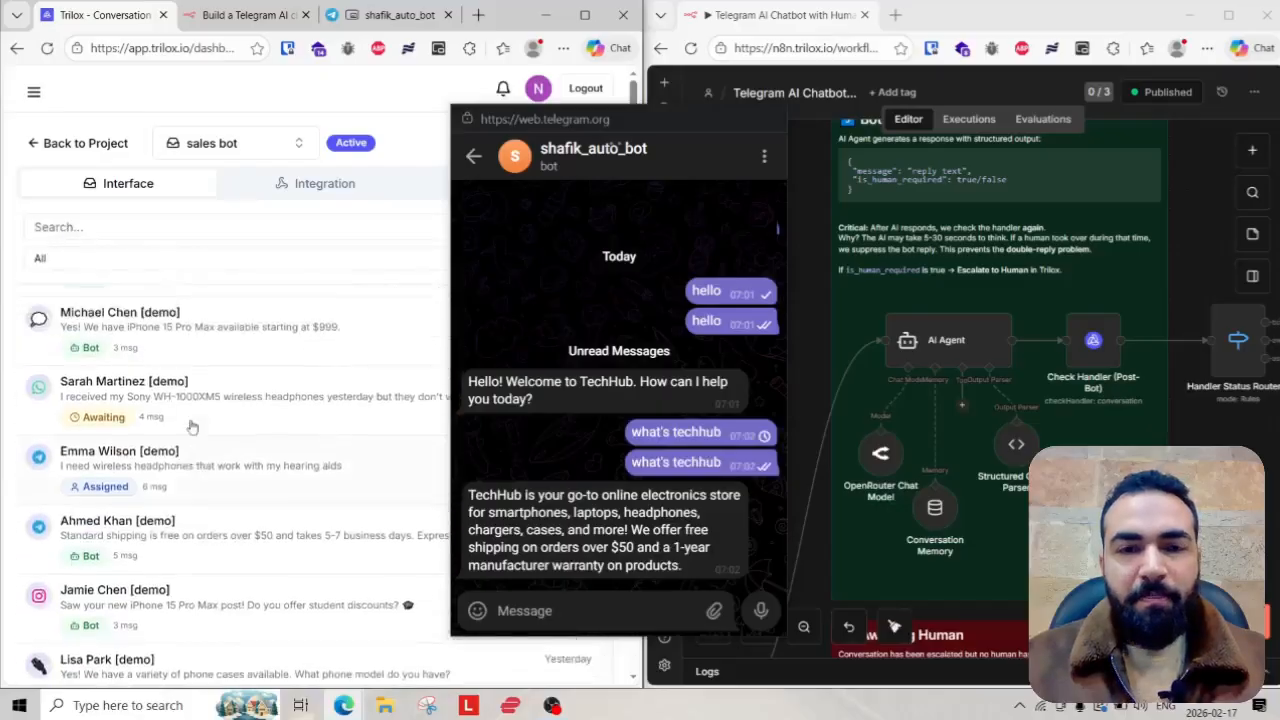
{"action": "scroll", "coordinate": [192, 427], "scroll_direction": "up", "scroll_amount": 2}
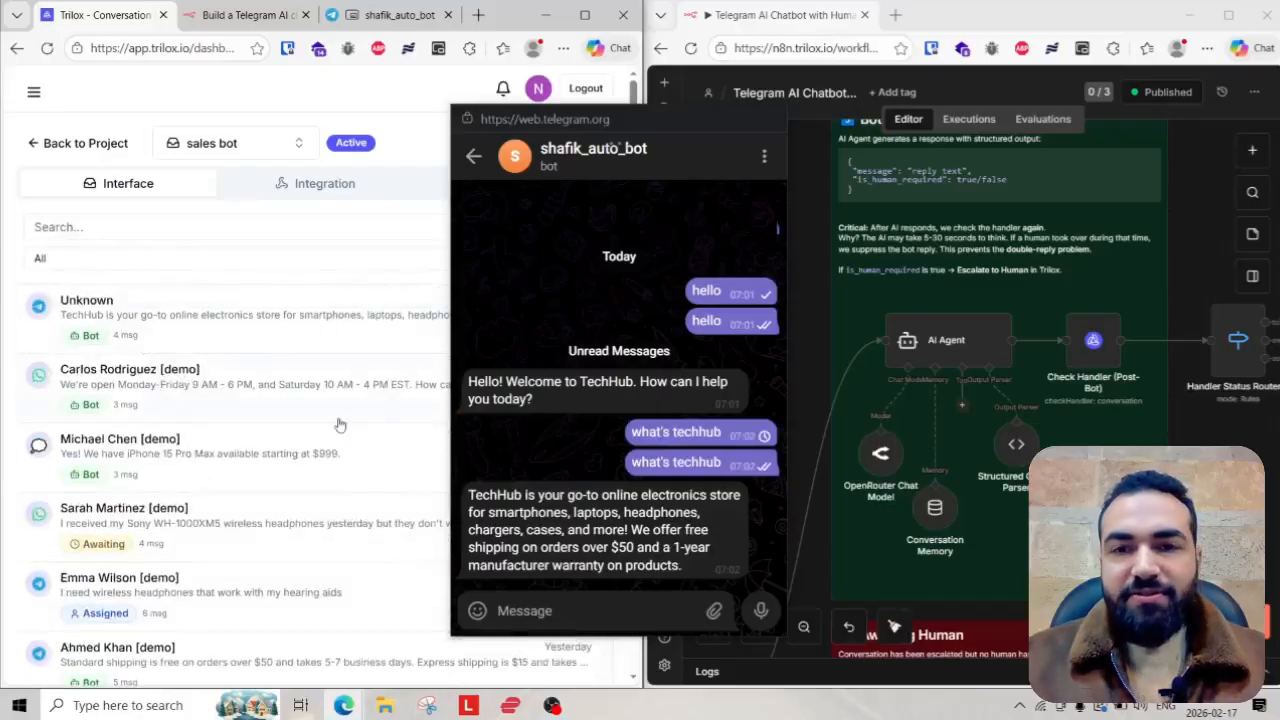
- Take over the Unknown conversation from the bot to reply as a human
{"action": "left_click", "coordinate": [1206, 462]}
{"action": "scroll", "coordinate": [1206, 462], "scroll_direction": "down", "scroll_amount": 4}
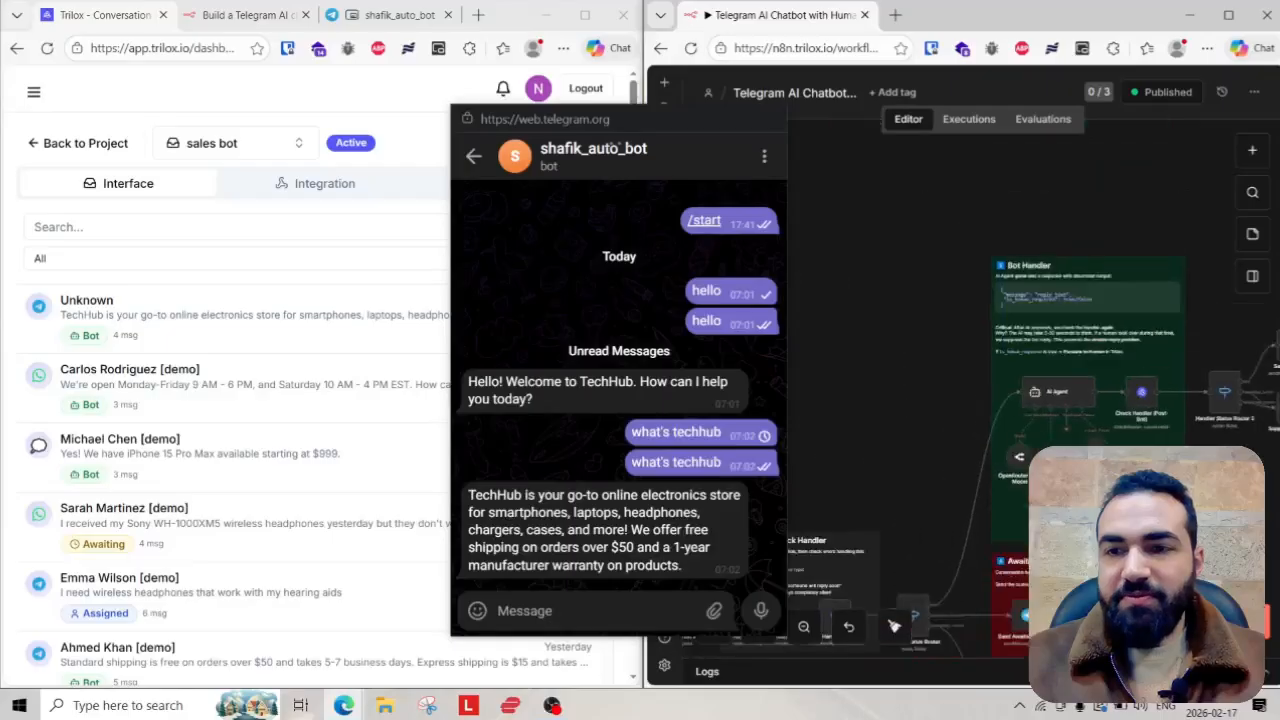
{"action": "left_click", "coordinate": [194, 329]}
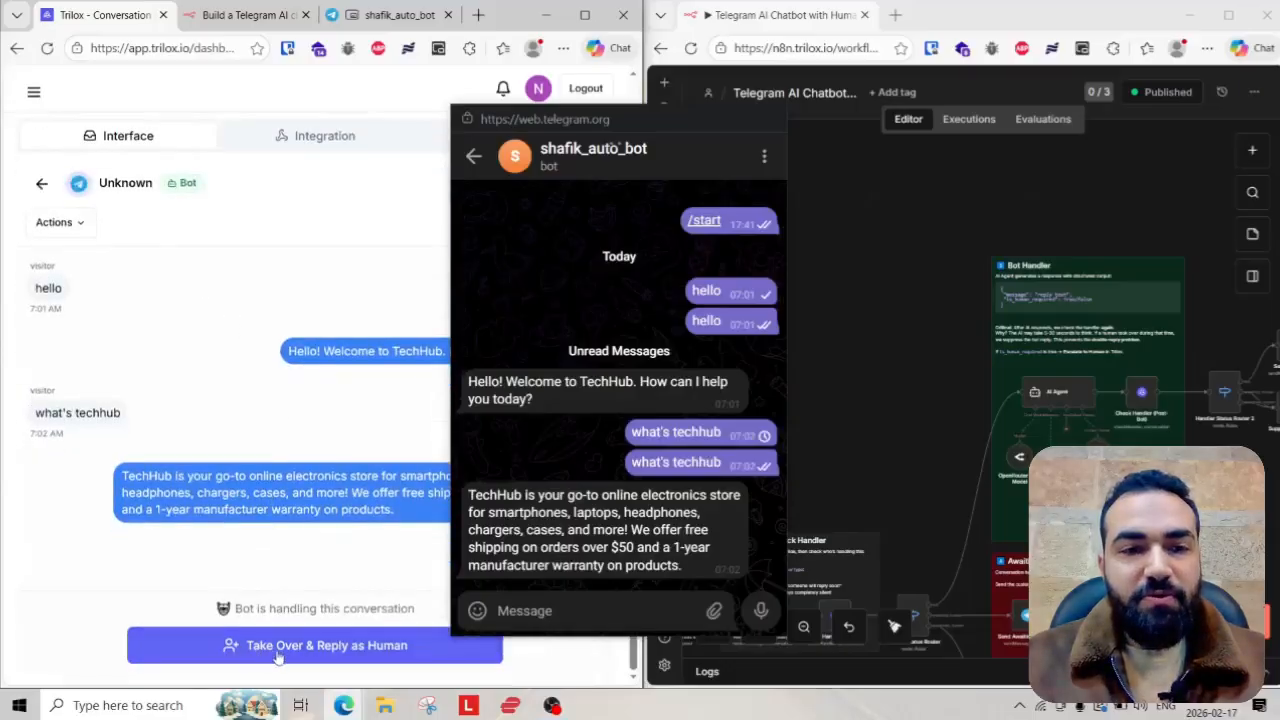
{"action": "left_click", "coordinate": [278, 650]}
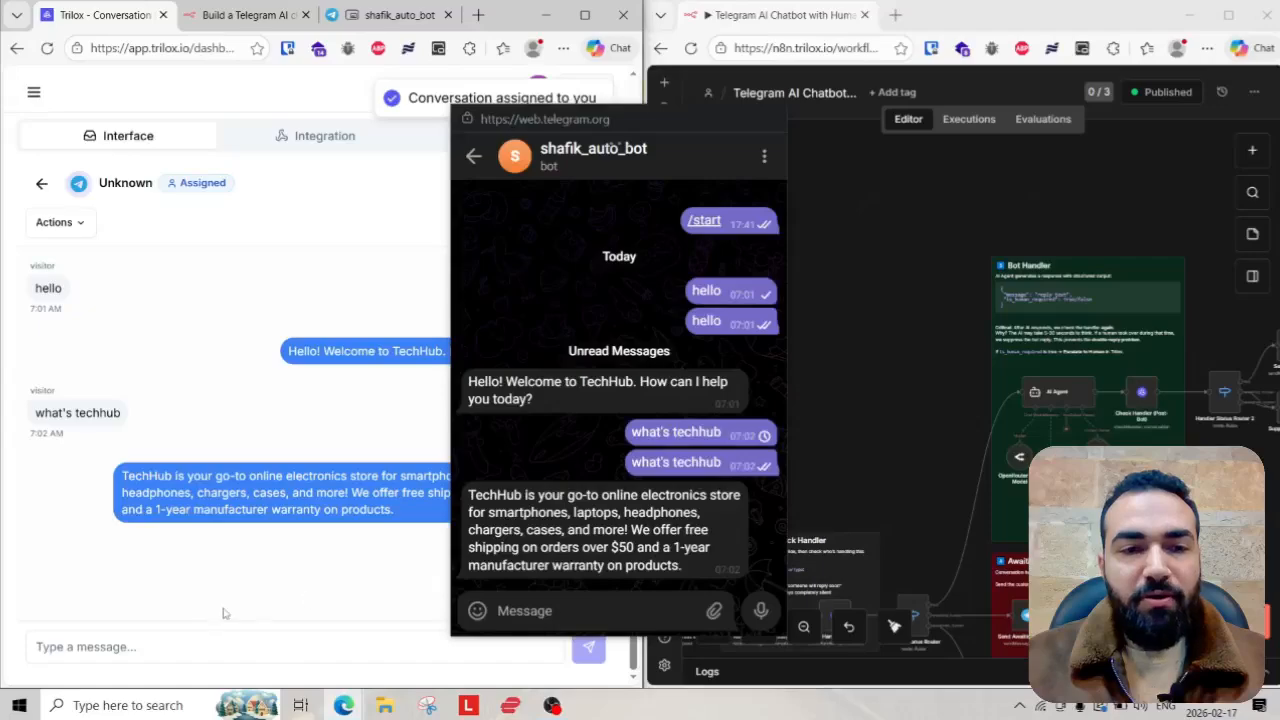
- Send "i need a laptop for my school" to the bot in the Telegram chat
{"action": "left_click", "coordinate": [565, 611]}
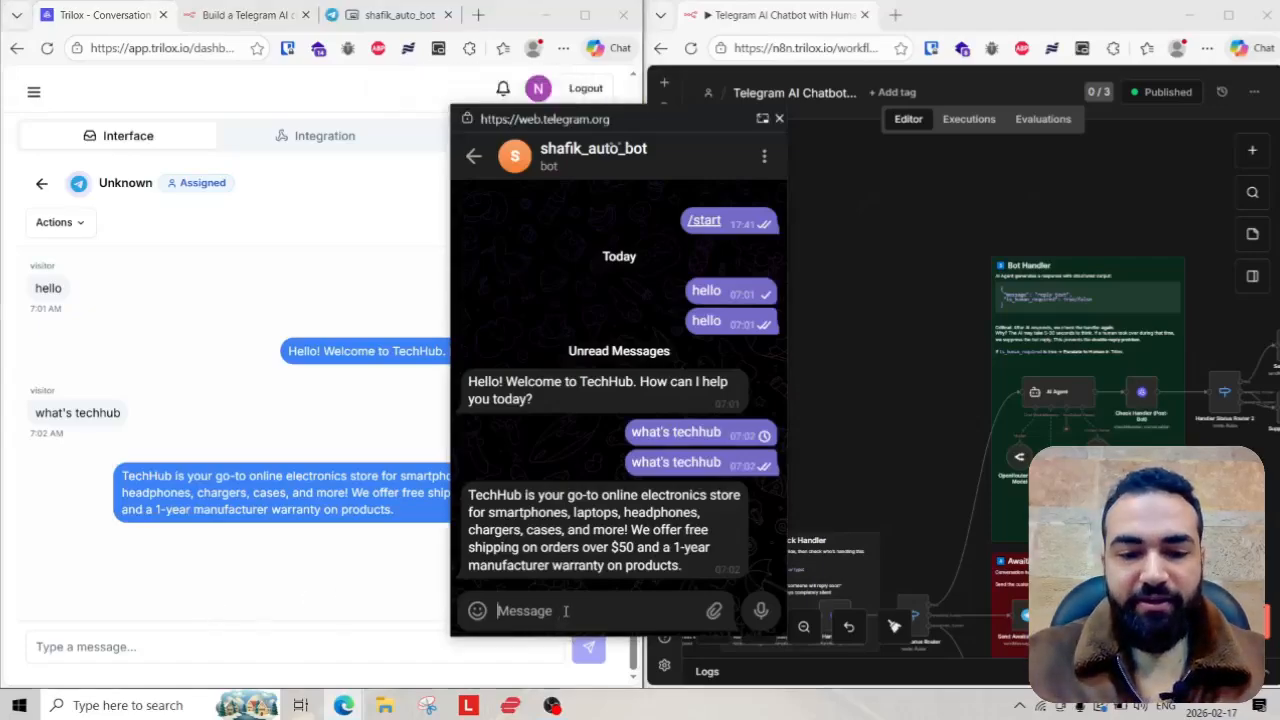
{"action": "type", "text": "wha"}
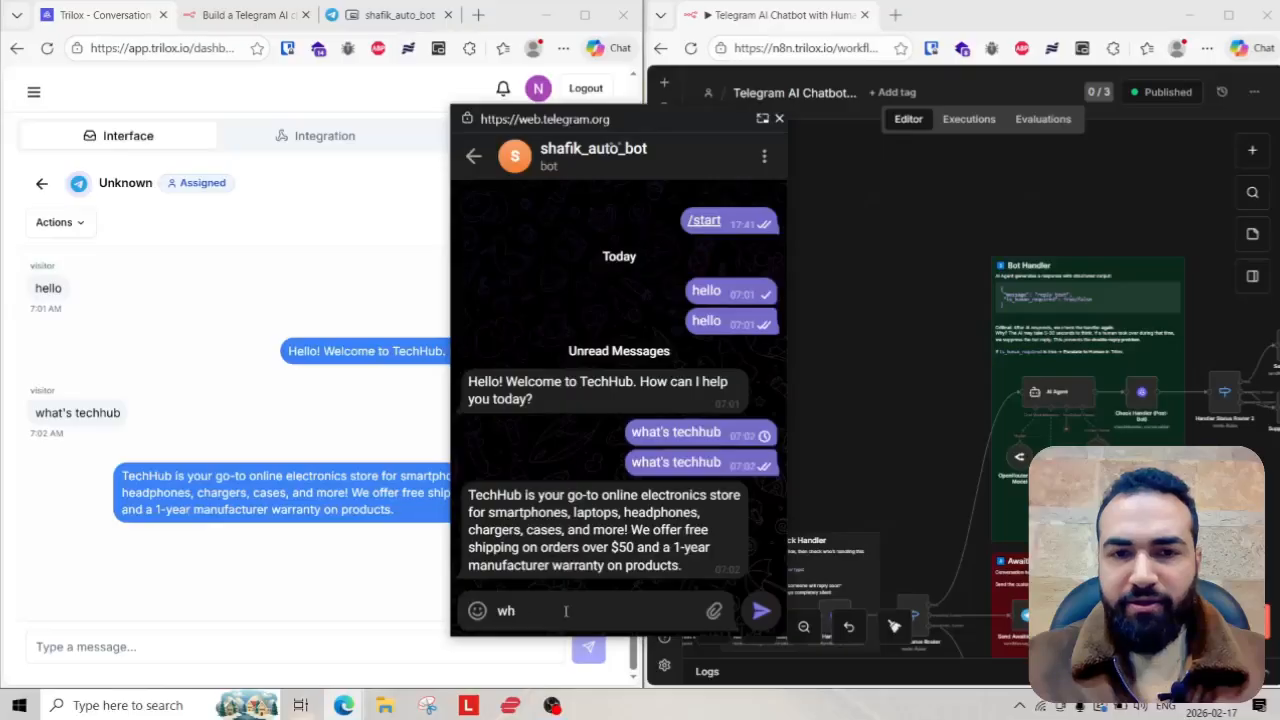
{"action": "key", "text": "BackSpace"}
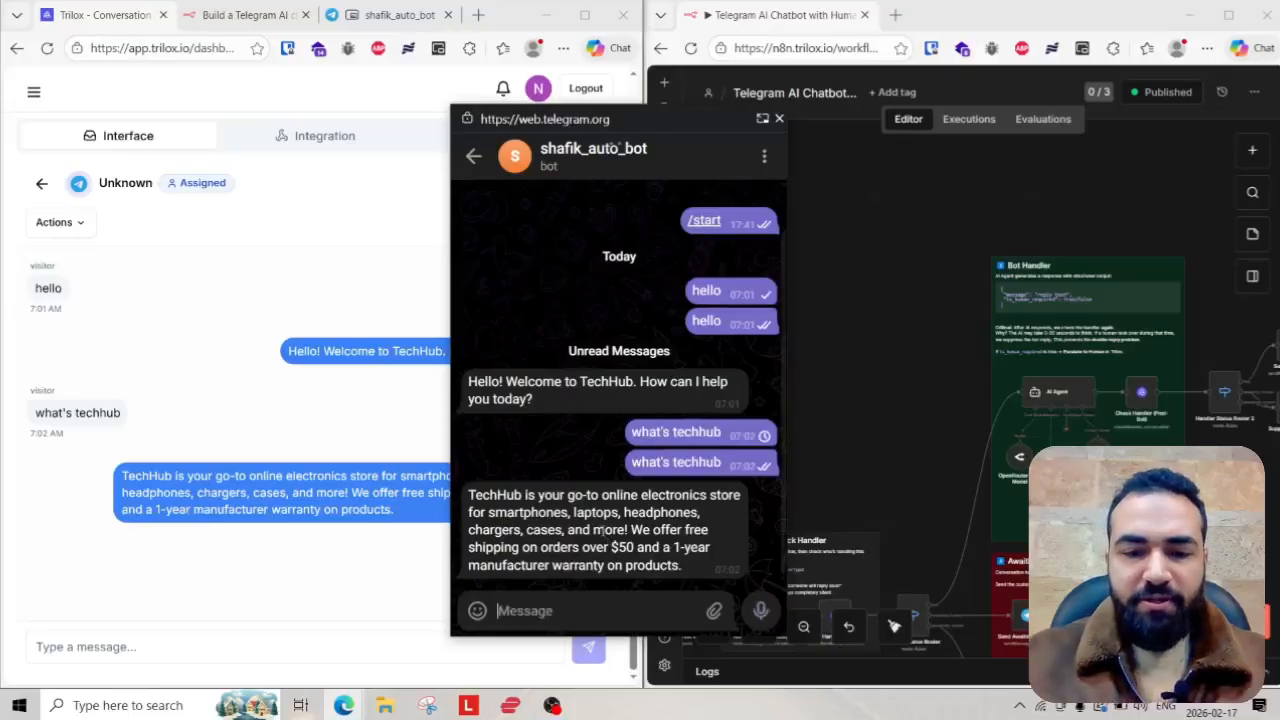
{"action": "type", "text": "i need a laptop for my sch"}
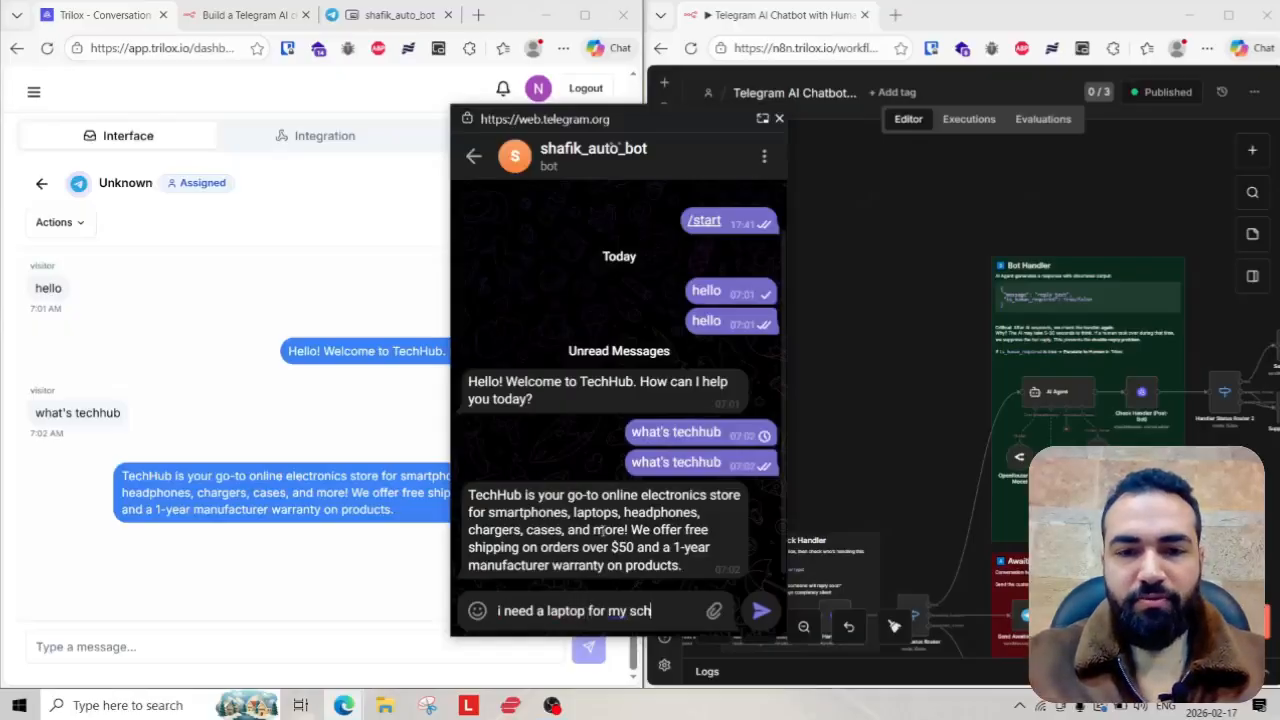
{"action": "type", "text": "l"}
{"action": "key", "text": "Return"}
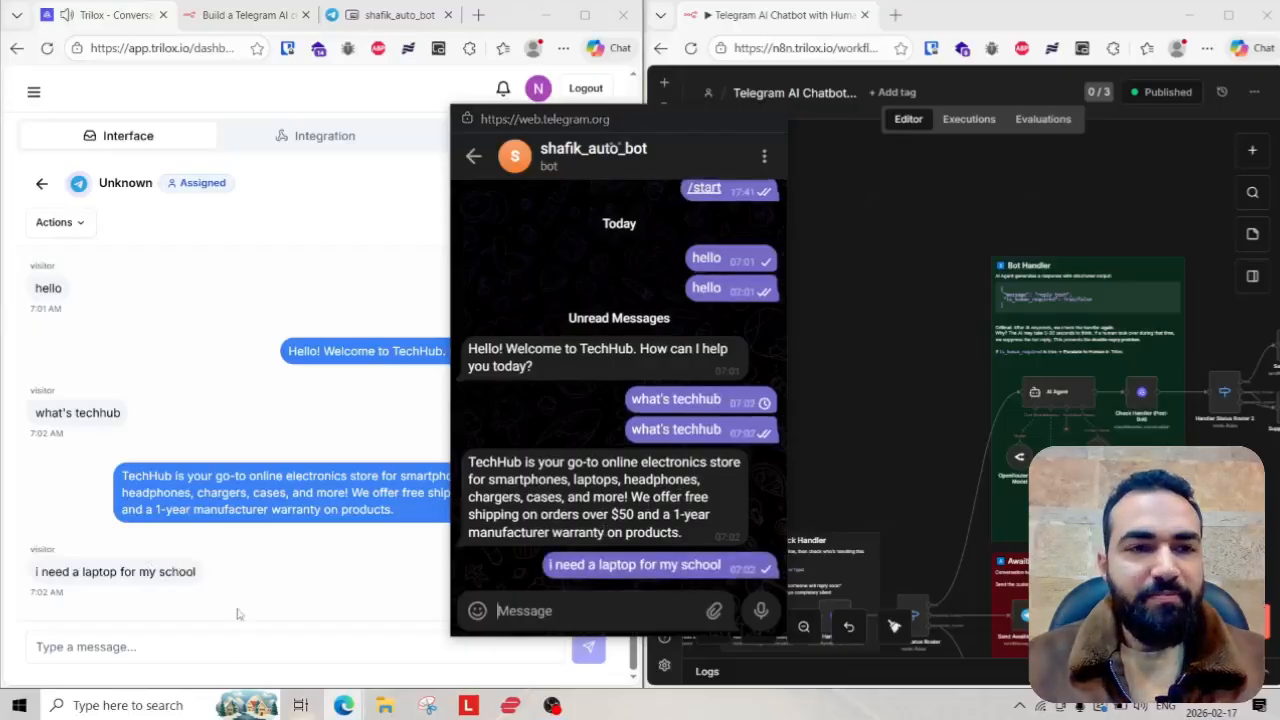
- Open the Telegram chatbot workflow's execution history in n8n and inspect the Feb 17, 07:02:59 run
{"action": "left_click", "coordinate": [232, 530]}
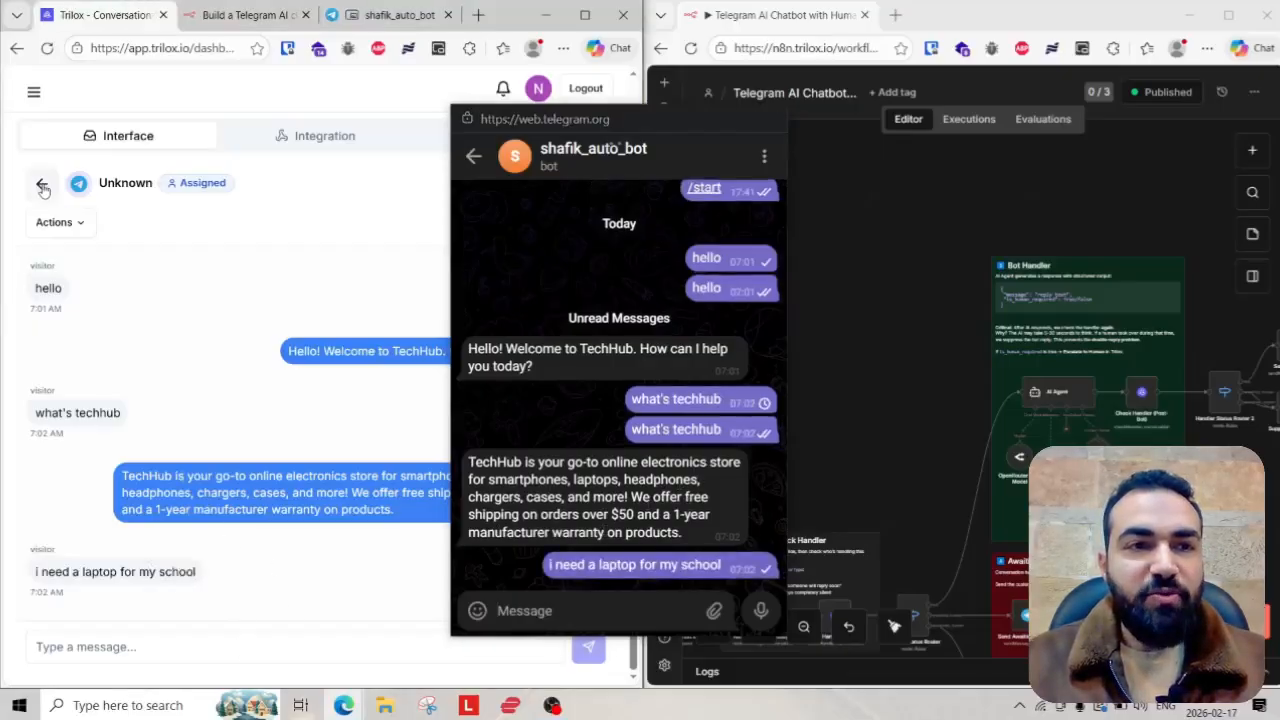
{"action": "scroll", "coordinate": [930, 340], "scroll_direction": "down", "scroll_amount": 3}
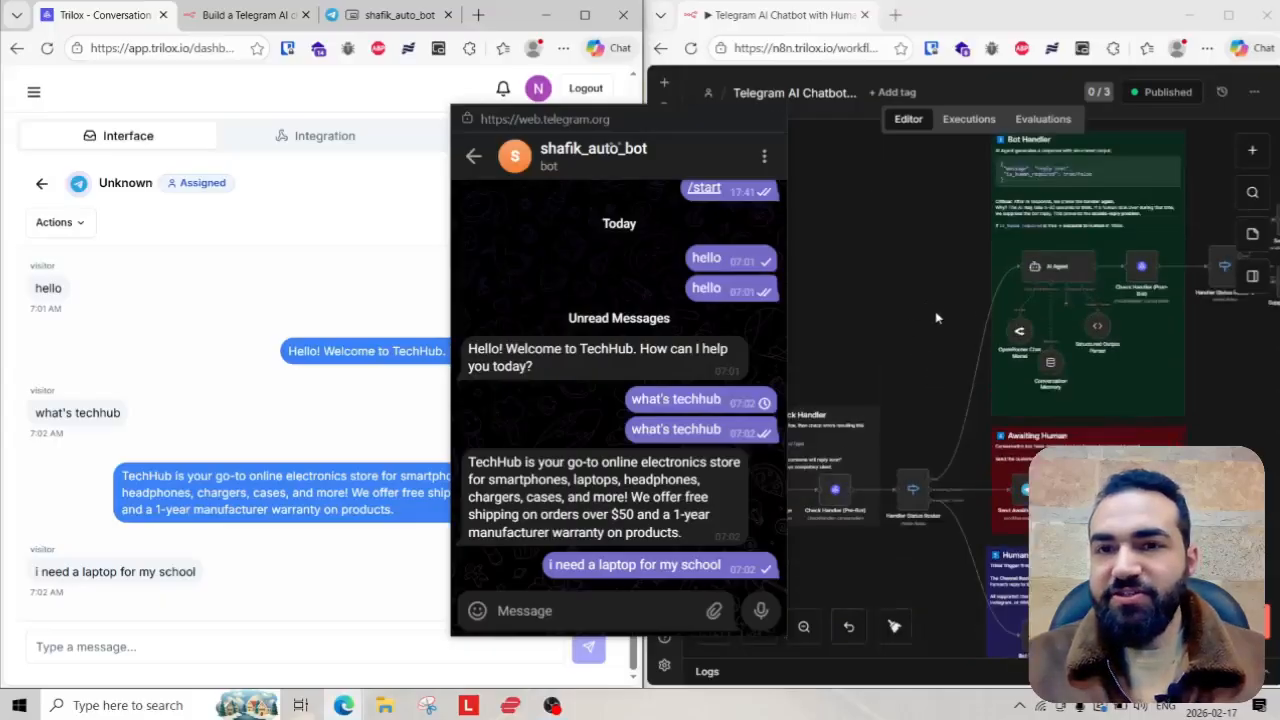
{"action": "left_click", "coordinate": [968, 119]}
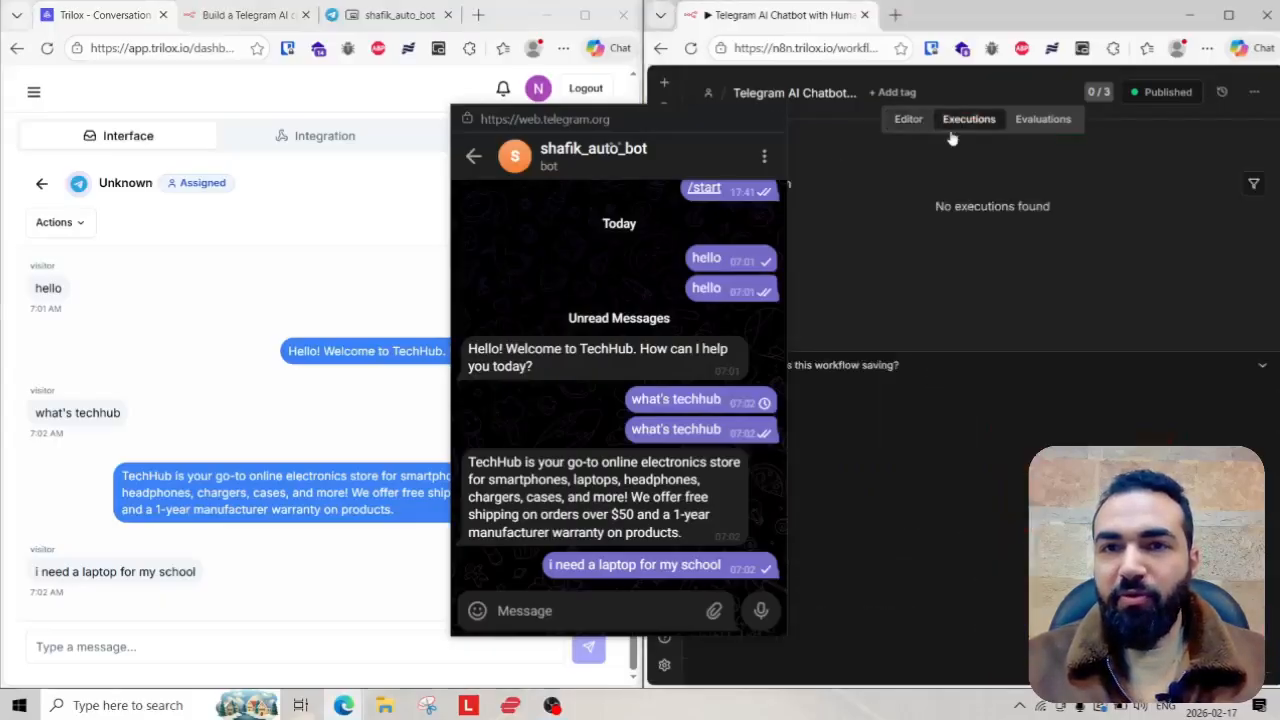
{"action": "left_click_drag", "start_coordinate": [652, 122], "coordinate": [538, 140]}
{"action": "scroll", "coordinate": [775, 243], "scroll_direction": "up", "scroll_amount": 2}
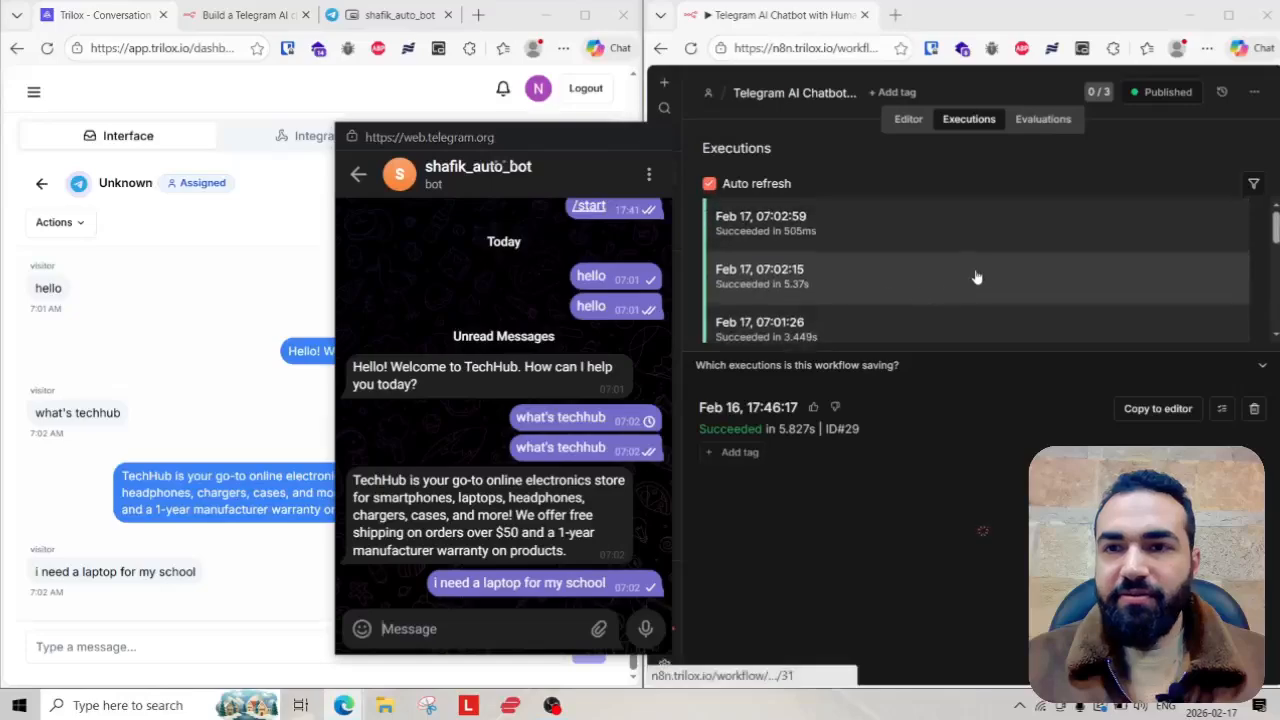
{"action": "left_click", "coordinate": [840, 238]}
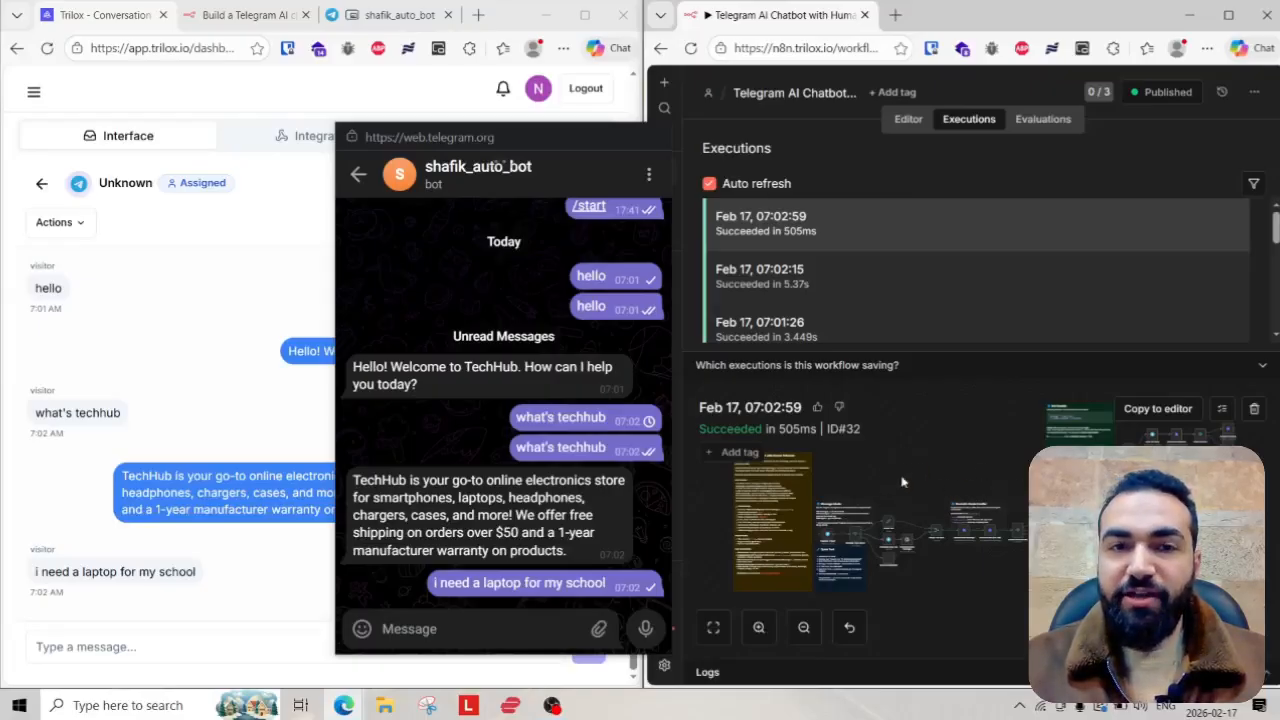
- Return to the chatbot workflow's editor in n8n, and check the Unknown conversation and the conversation list in Trilox
{"action": "left_click", "coordinate": [912, 125]}
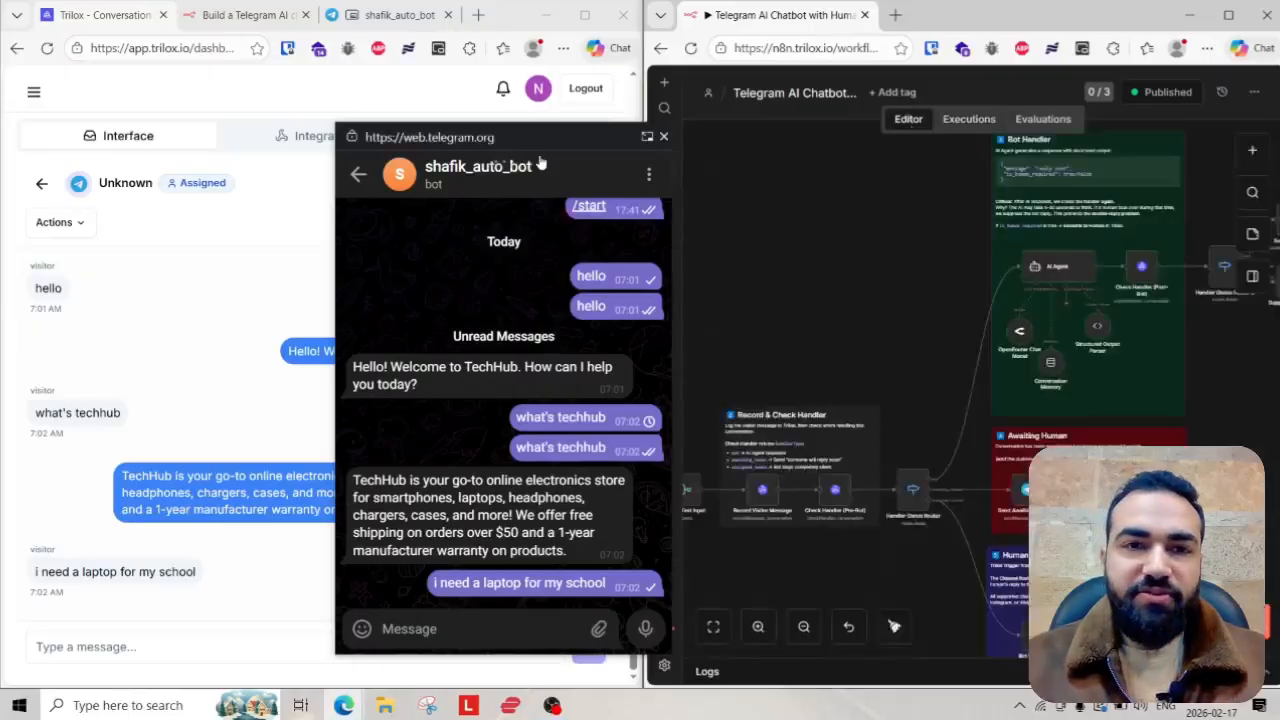
{"action": "left_click_drag", "start_coordinate": [574, 148], "coordinate": [774, 153]}
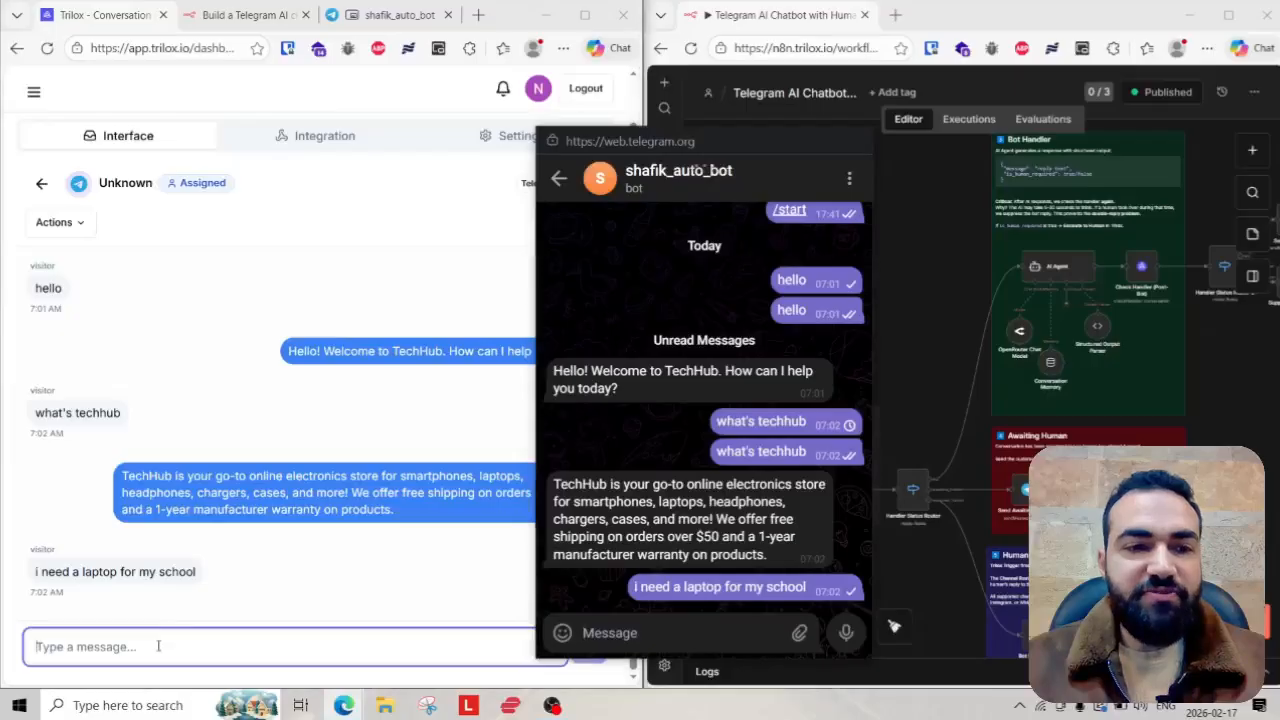
{"action": "left_click", "coordinate": [41, 183]}
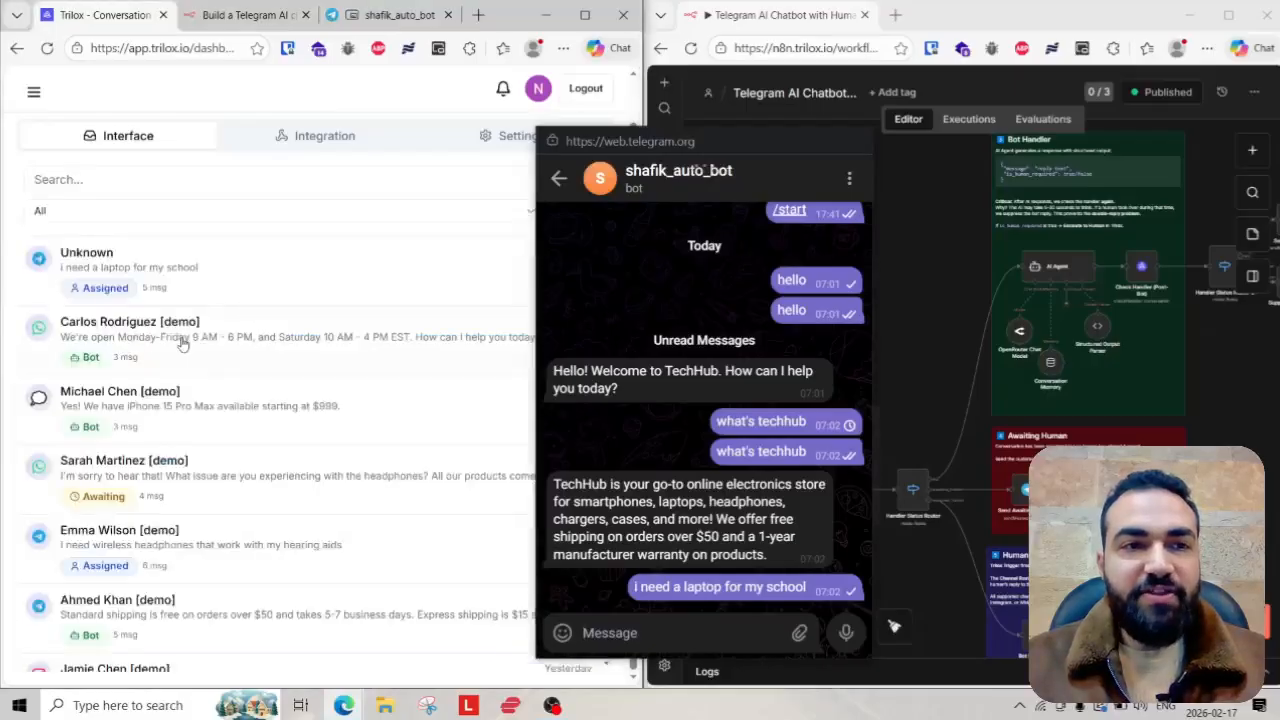
{"action": "left_click", "coordinate": [212, 272]}
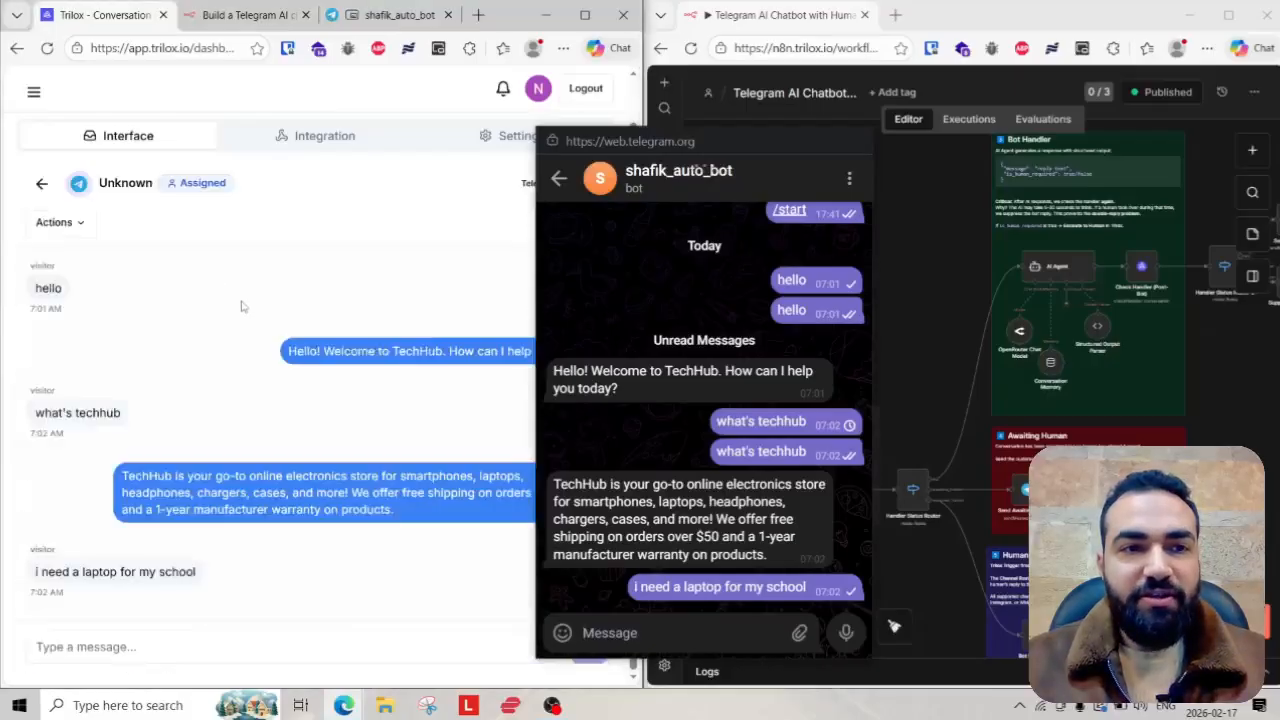
{"action": "left_click", "coordinate": [41, 183]}
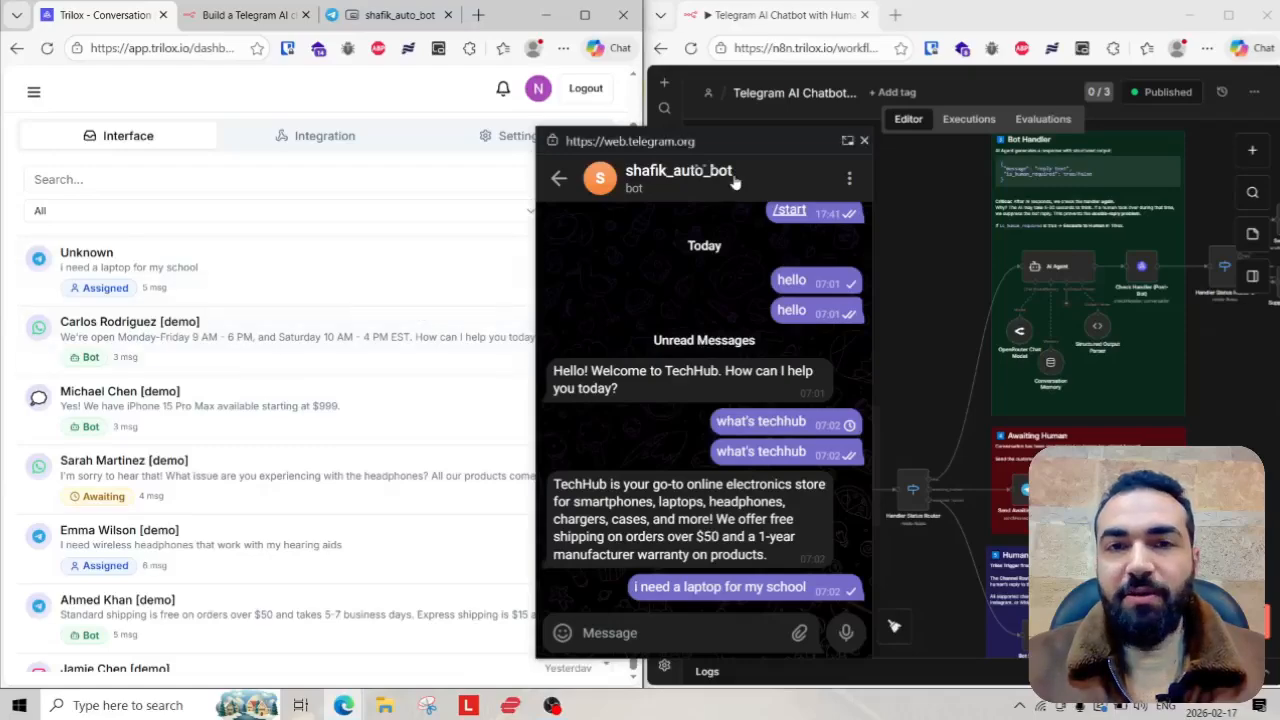
{"action": "left_click_drag", "start_coordinate": [745, 150], "coordinate": [737, 139]}
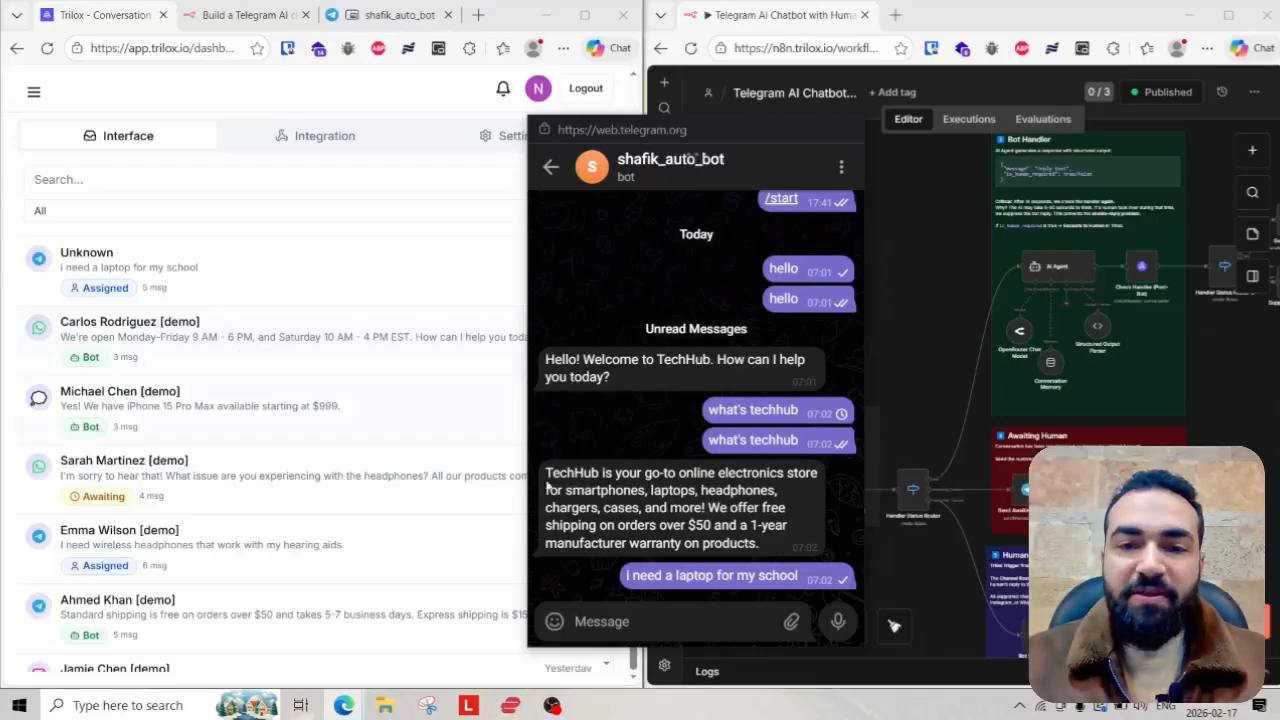
{"action": "left_click", "coordinate": [638, 610]}
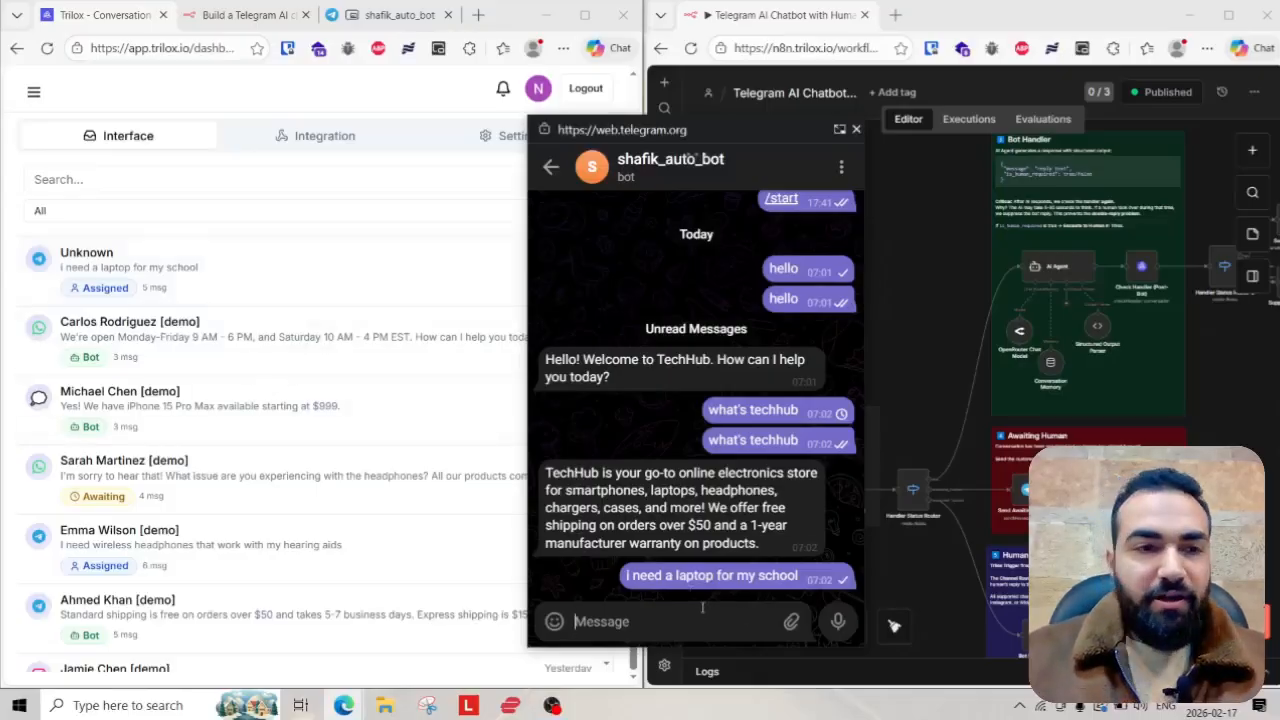
- Reply as the agent in the Unknown conversation in Trilox with "ok we have a good lenove, gamiing a3 , it's only 500 dollar"
{"action": "left_click", "coordinate": [211, 270]}
{"action": "left_click", "coordinate": [192, 644]}
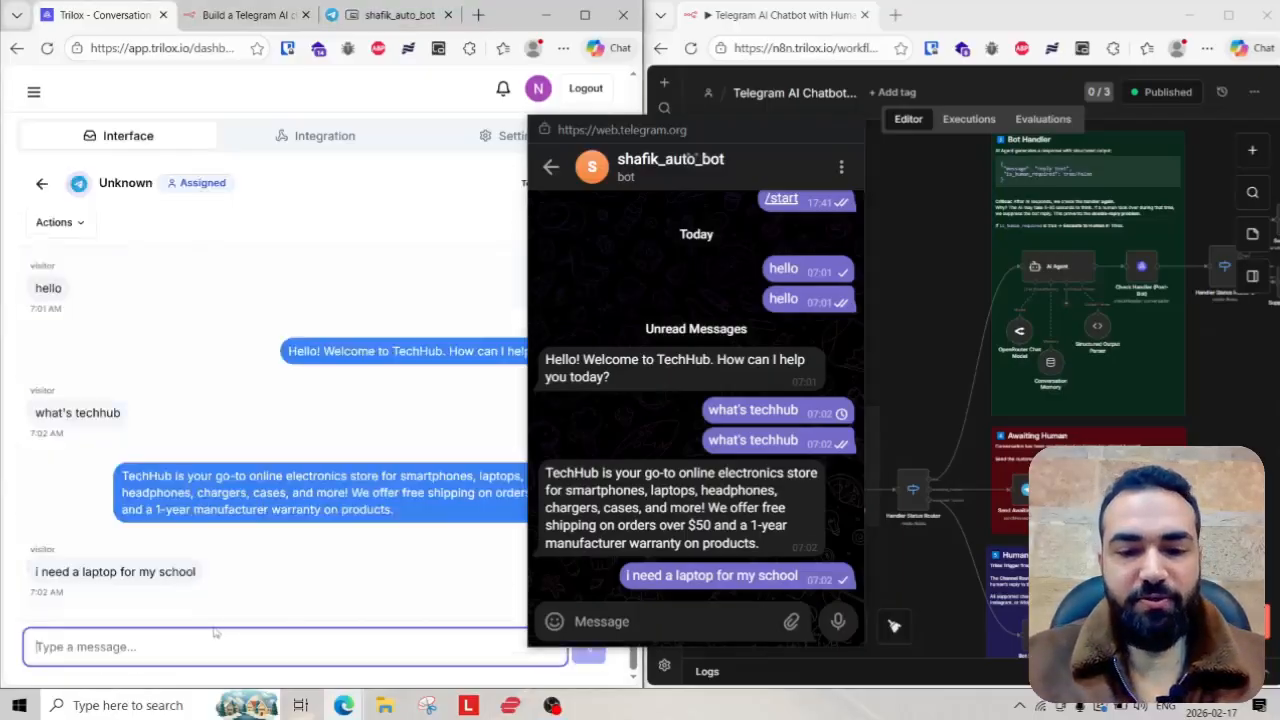
{"action": "type", "text": "ok "}
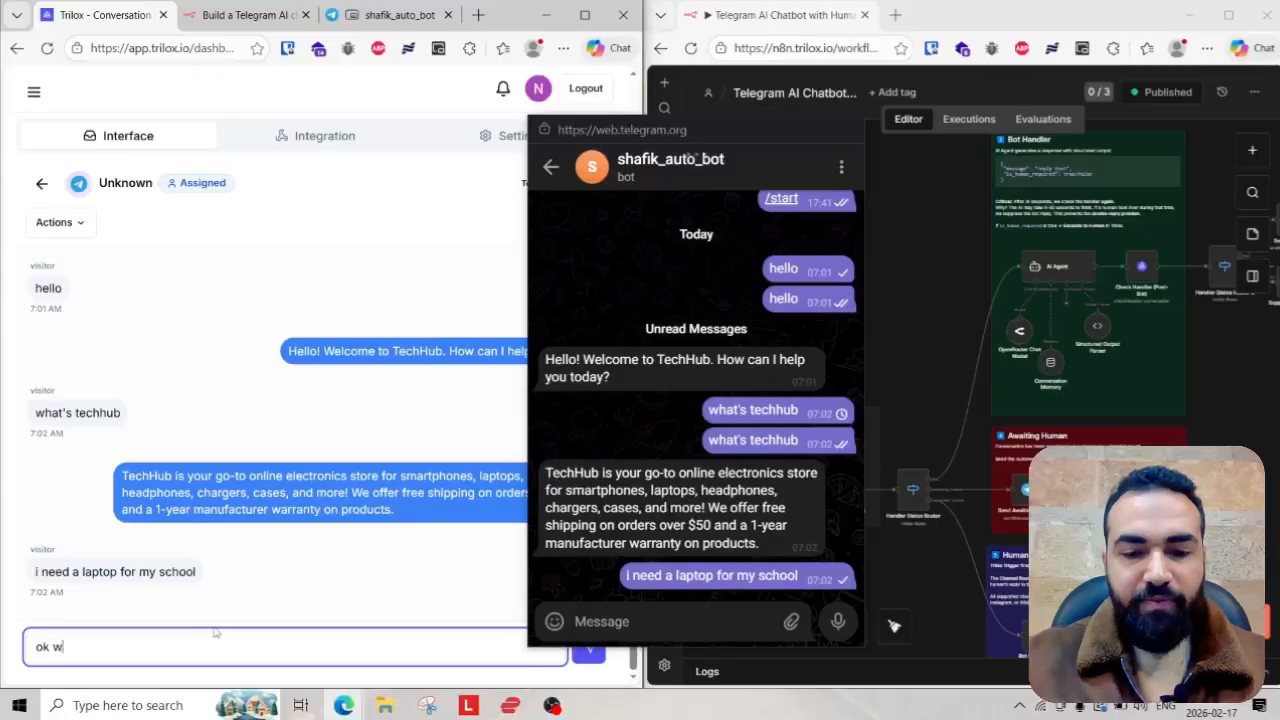
{"action": "type", "text": "we have a"}
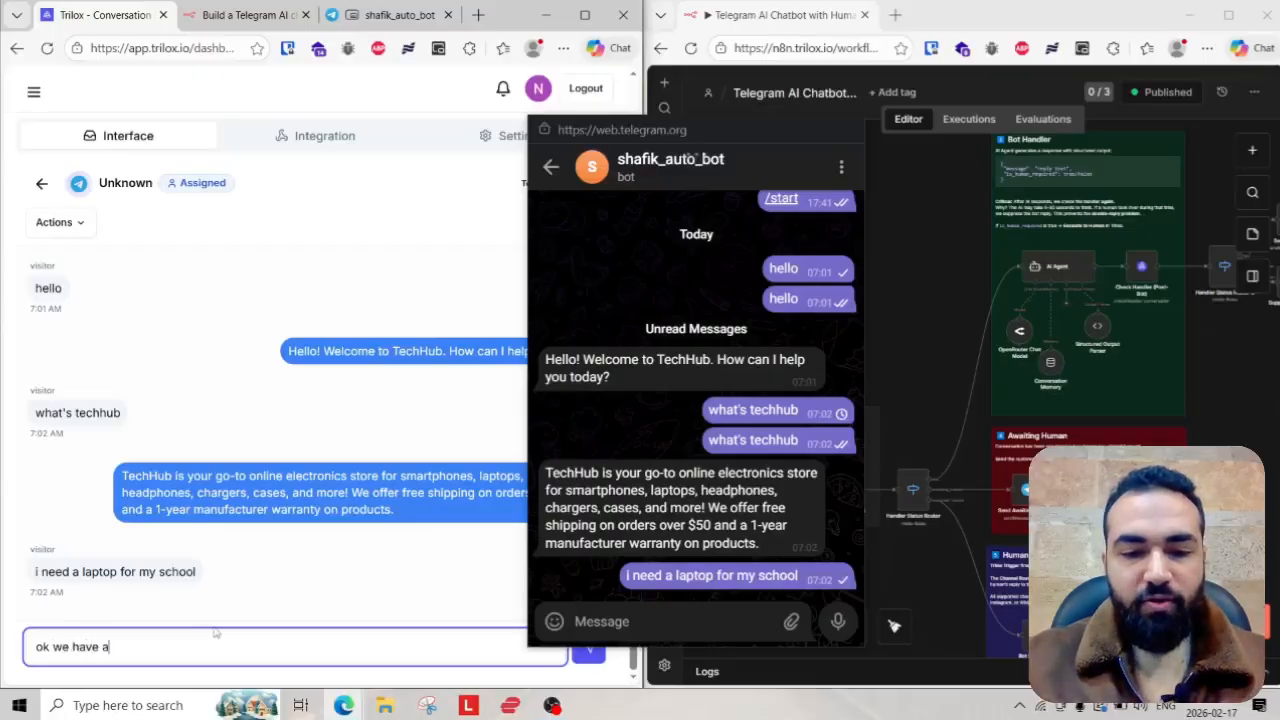
{"action": "type", "text": " good lenov"}
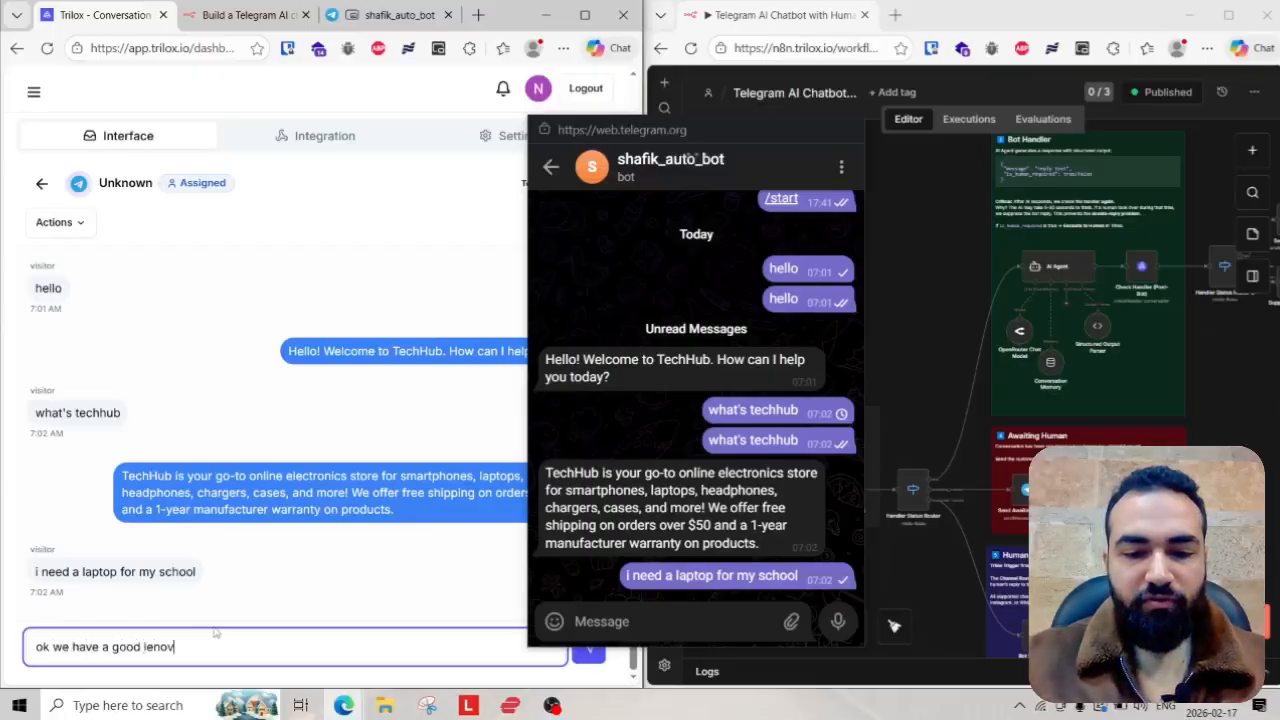
{"action": "type", "text": "e, gami"}
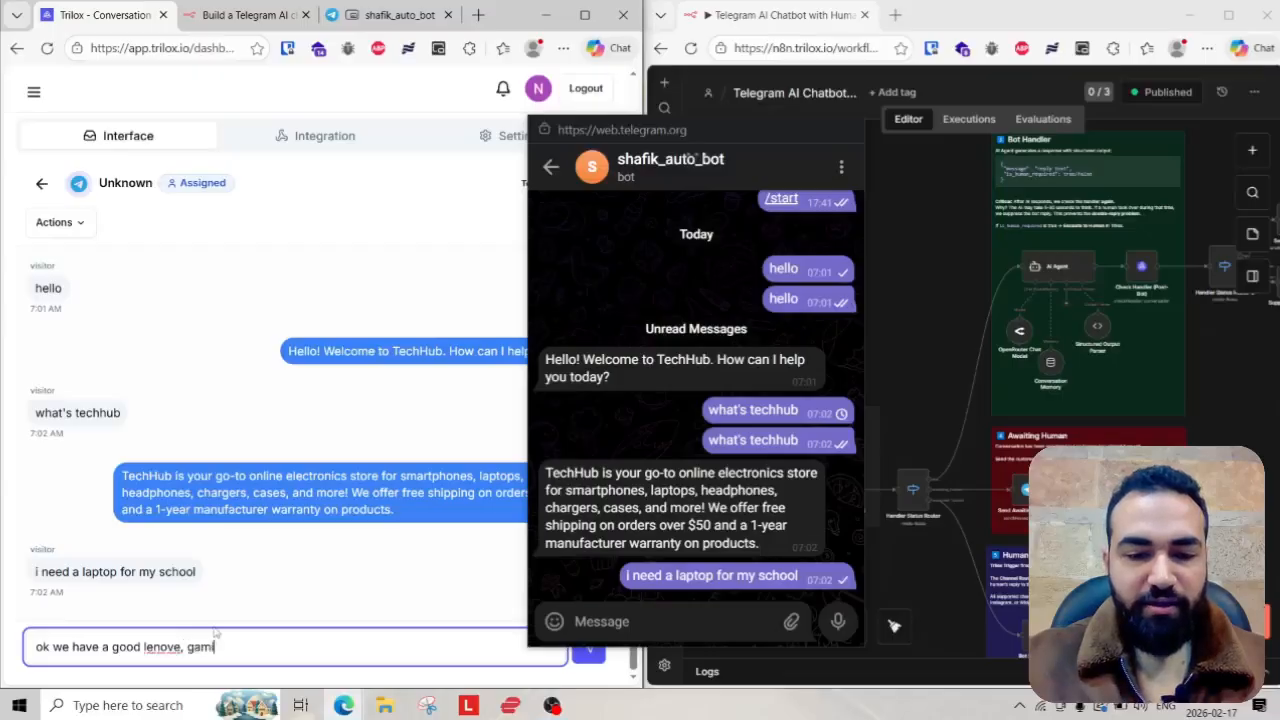
{"action": "type", "text": "ng "}
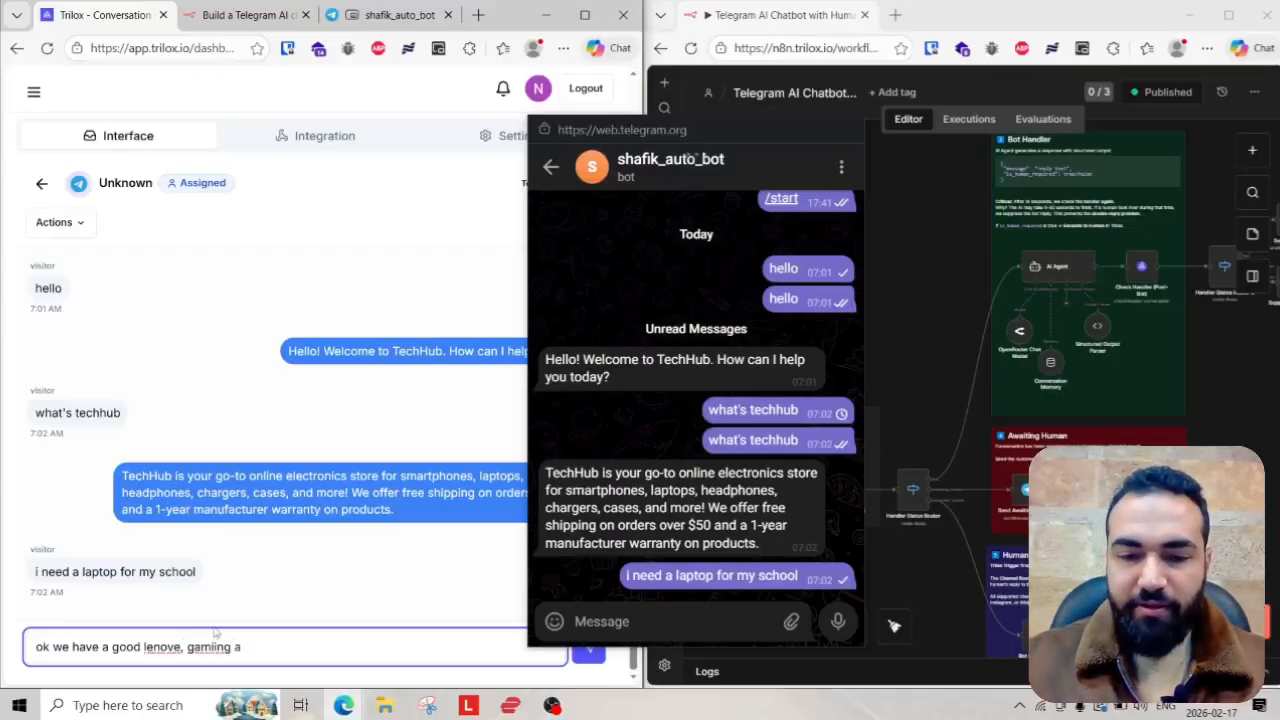
{"action": "type", "text": "a3 , it'"}
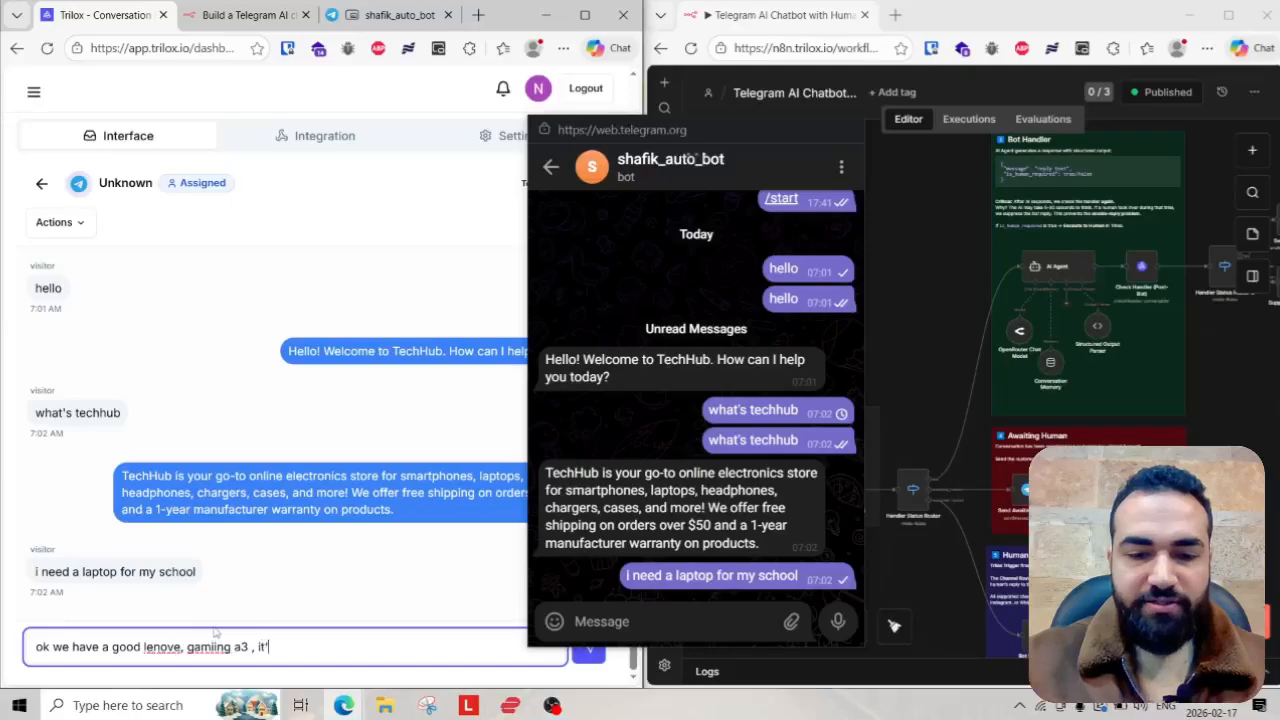
{"action": "type", "text": "s only 500"}
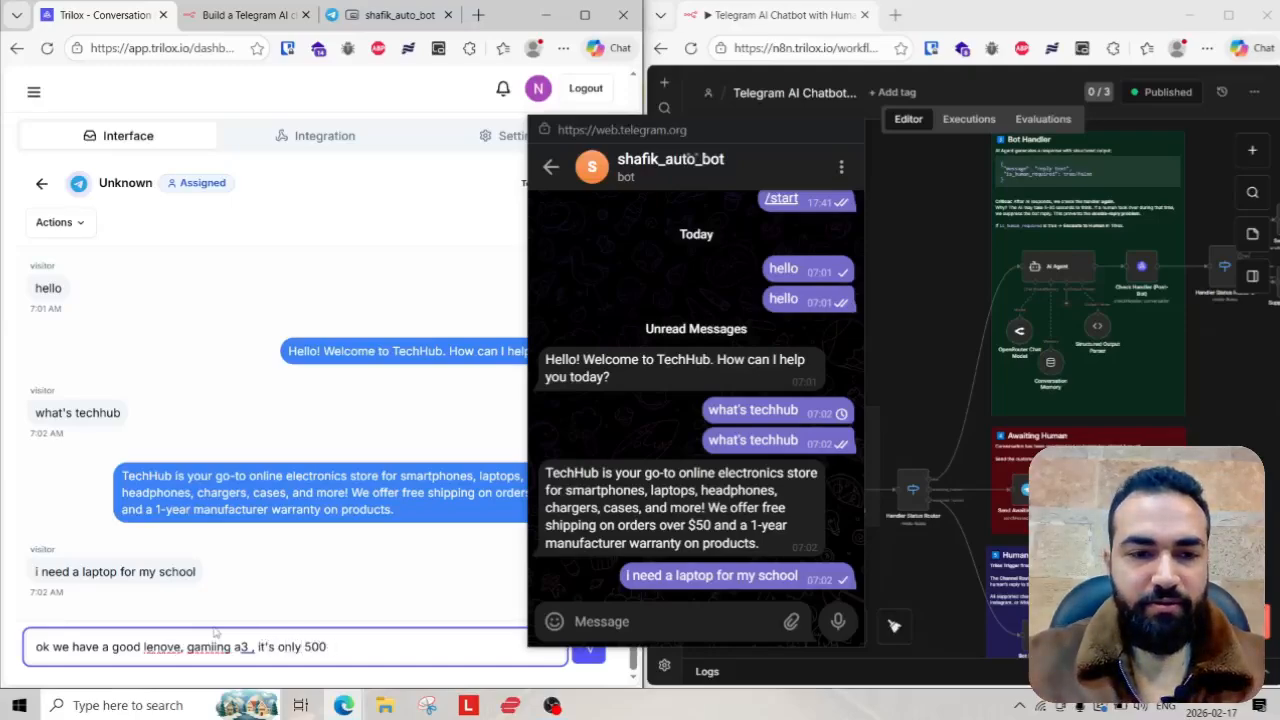
{"action": "type", "text": "0"}
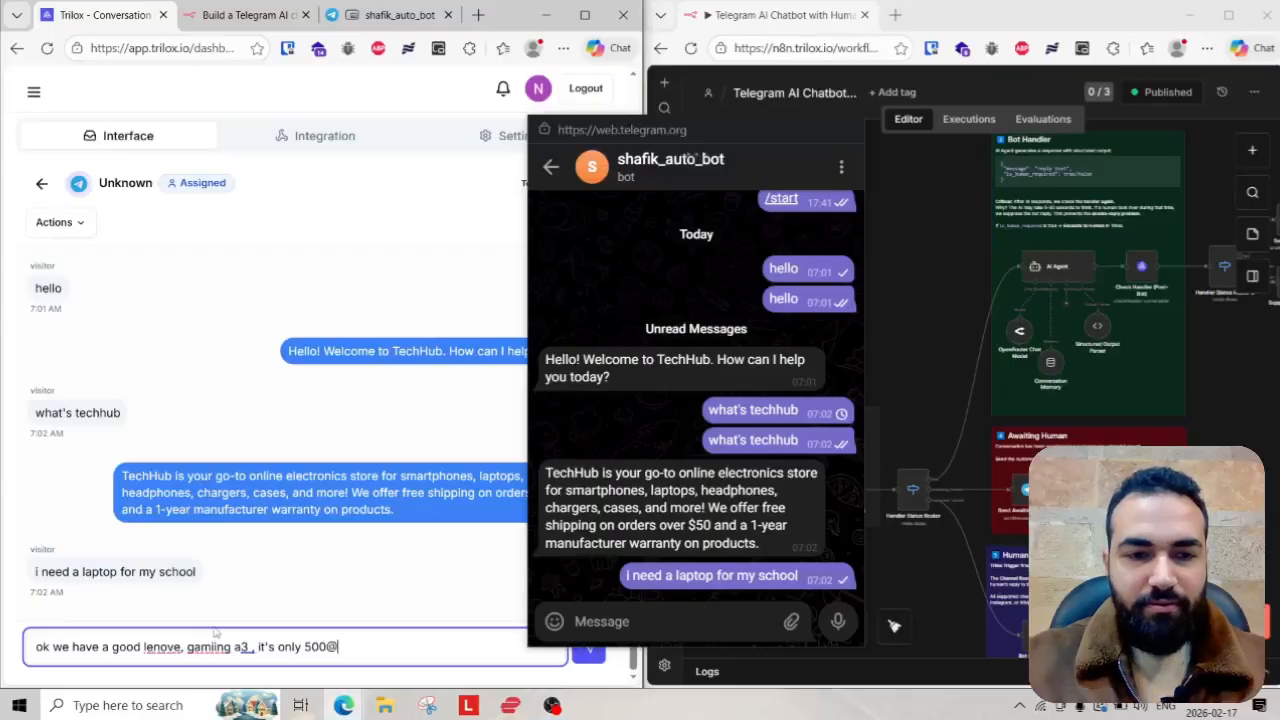
{"action": "key", "text": "BackSpace"}
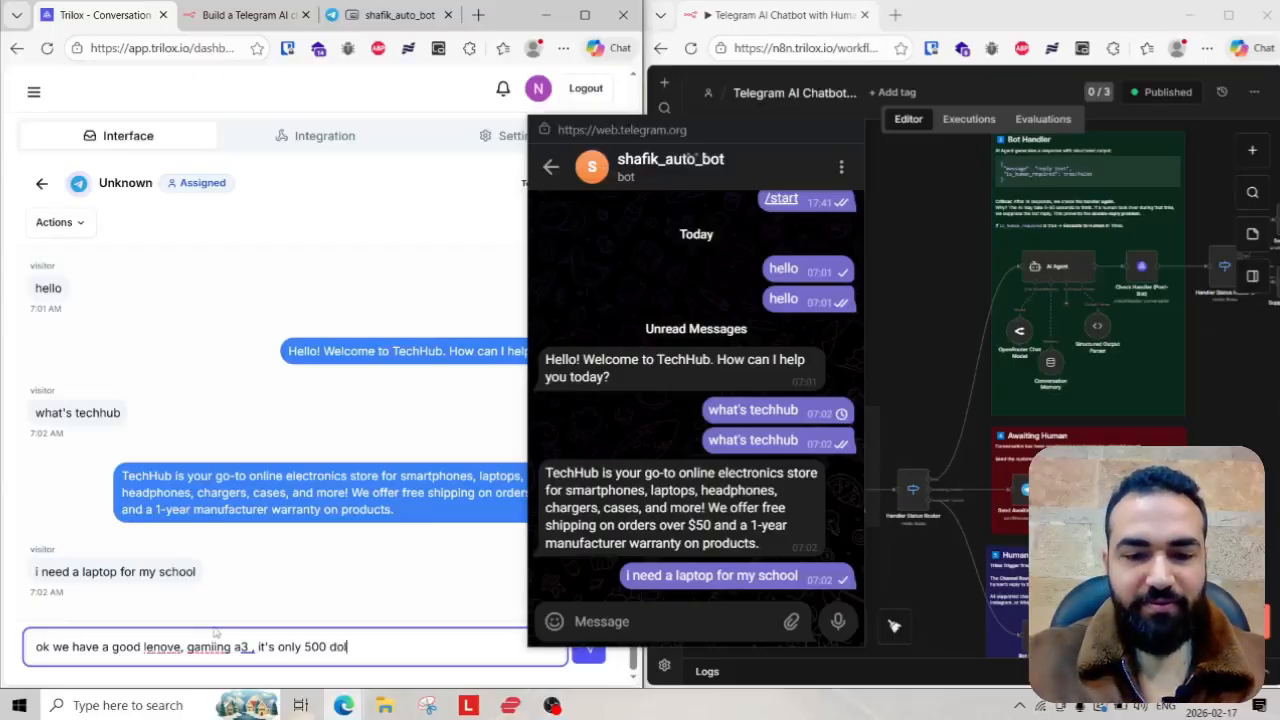
{"action": "type", "text": "dollar"}
{"action": "key", "text": "Return"}
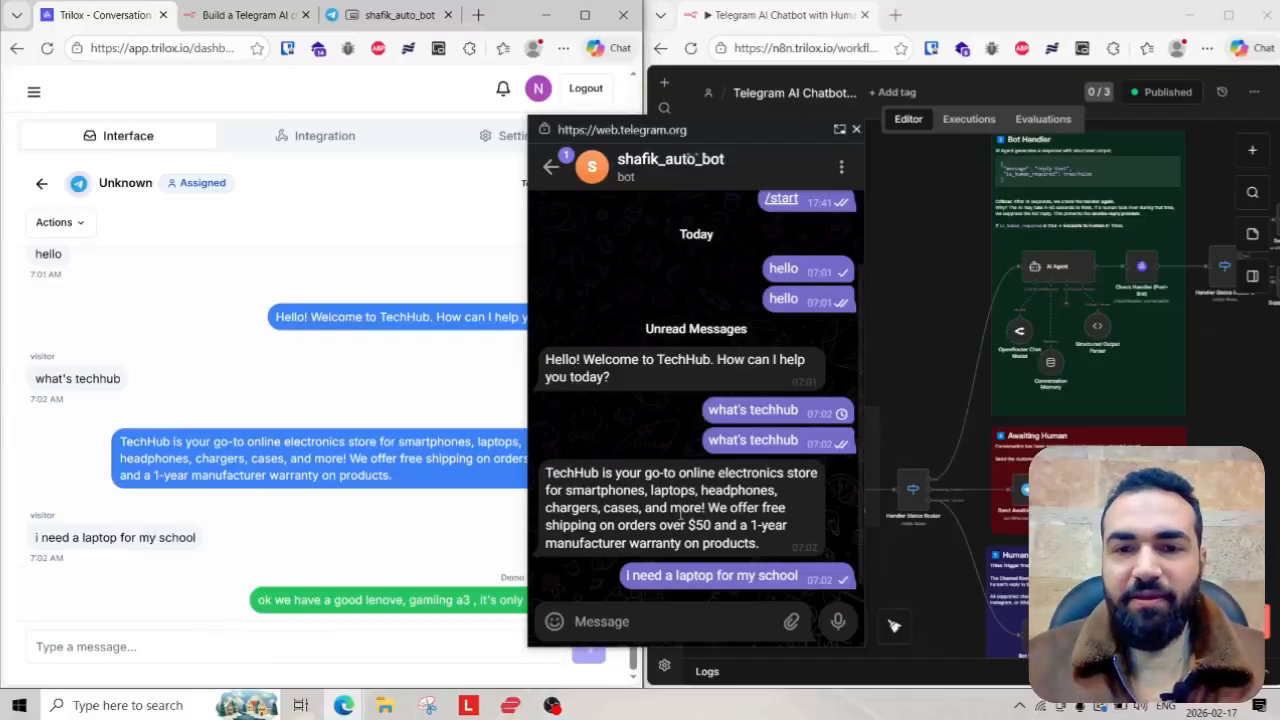
- Review the agent's reply in the Telegram chat, and move the chat window clear of the Trilox conversation
{"action": "scroll", "coordinate": [725, 484], "scroll_direction": "up", "scroll_amount": 2}
{"action": "scroll", "coordinate": [722, 484], "scroll_direction": "down", "scroll_amount": 2}
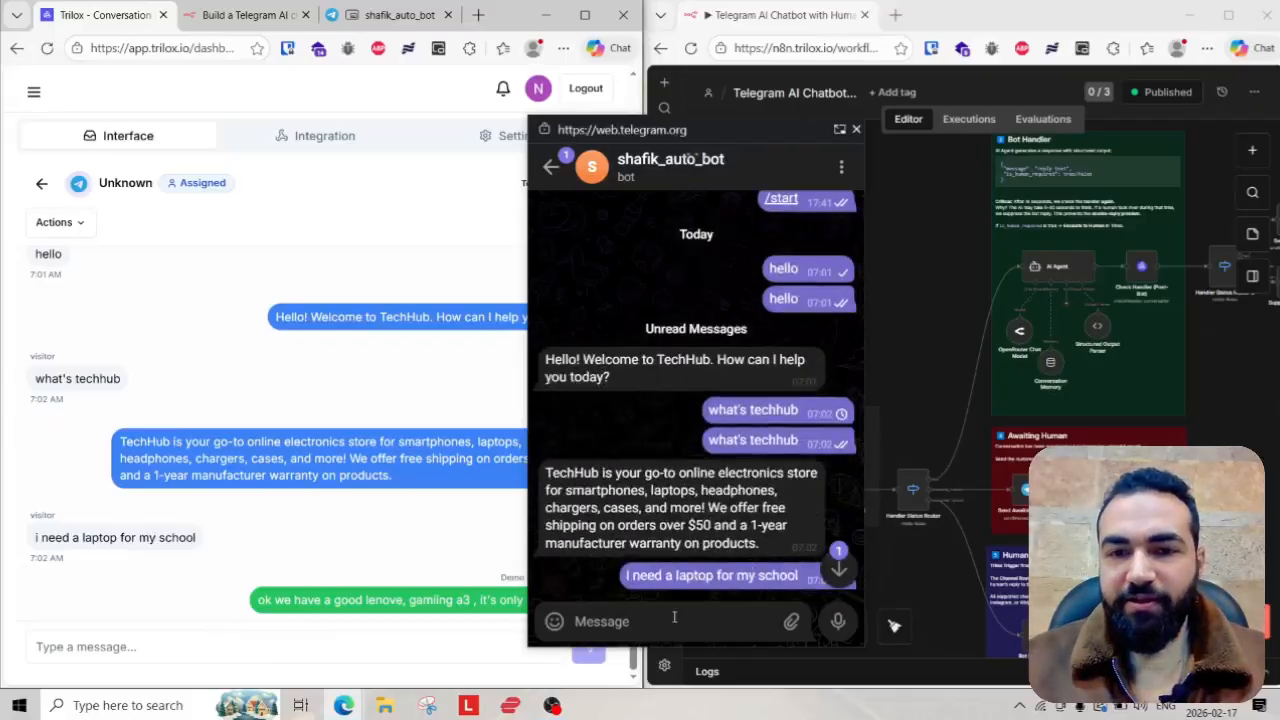
{"action": "left_click", "coordinate": [750, 573]}
{"action": "left_click", "coordinate": [838, 568]}
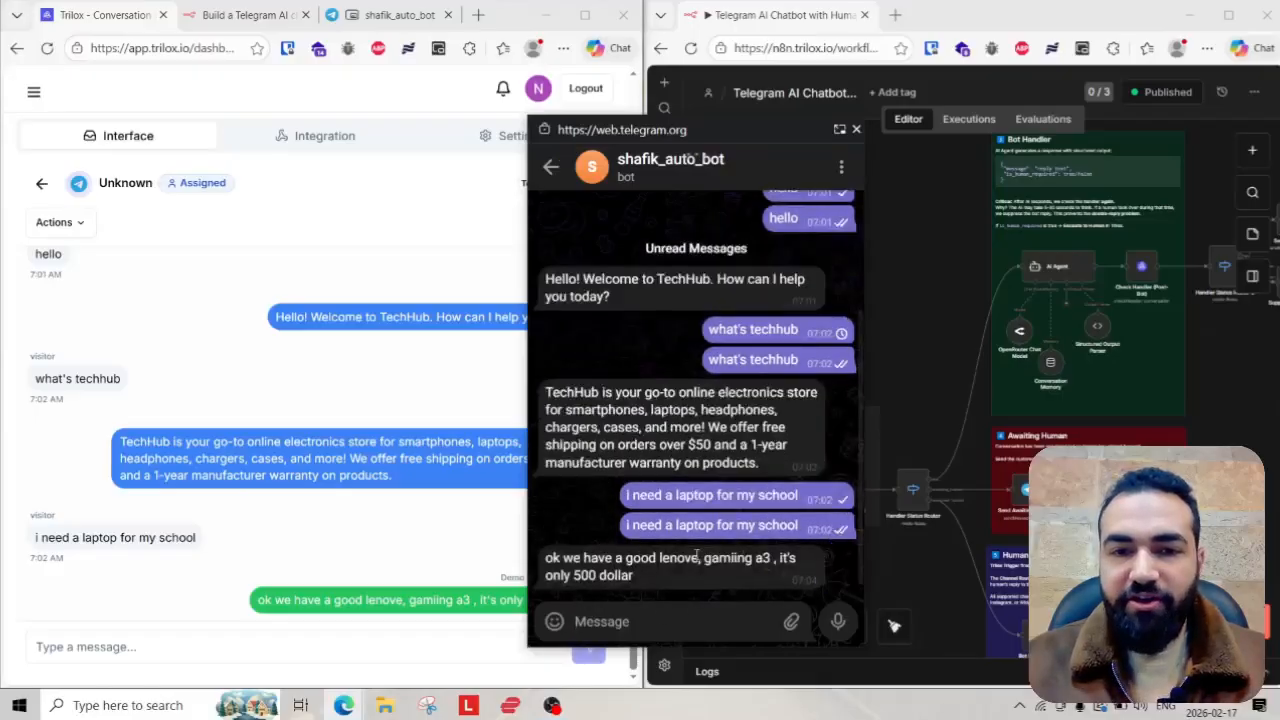
{"action": "left_click_drag", "start_coordinate": [720, 143], "coordinate": [820, 125]}
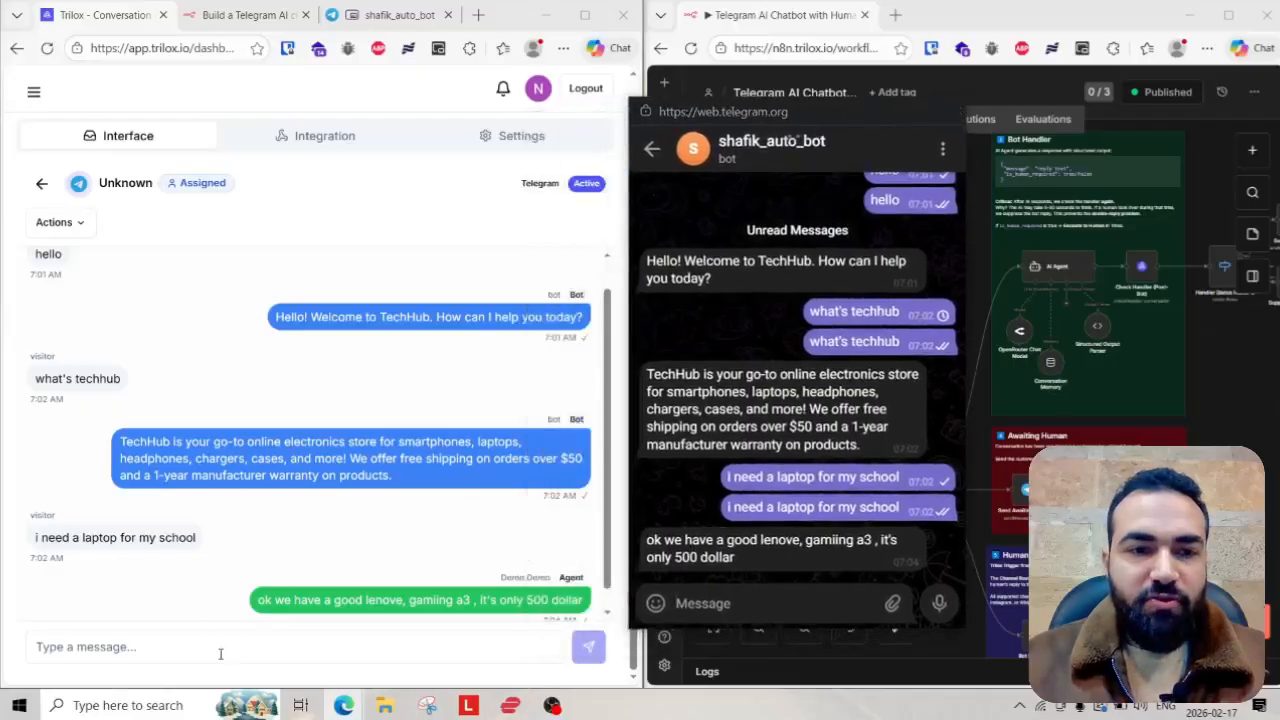
{"action": "left_click", "coordinate": [740, 604]}
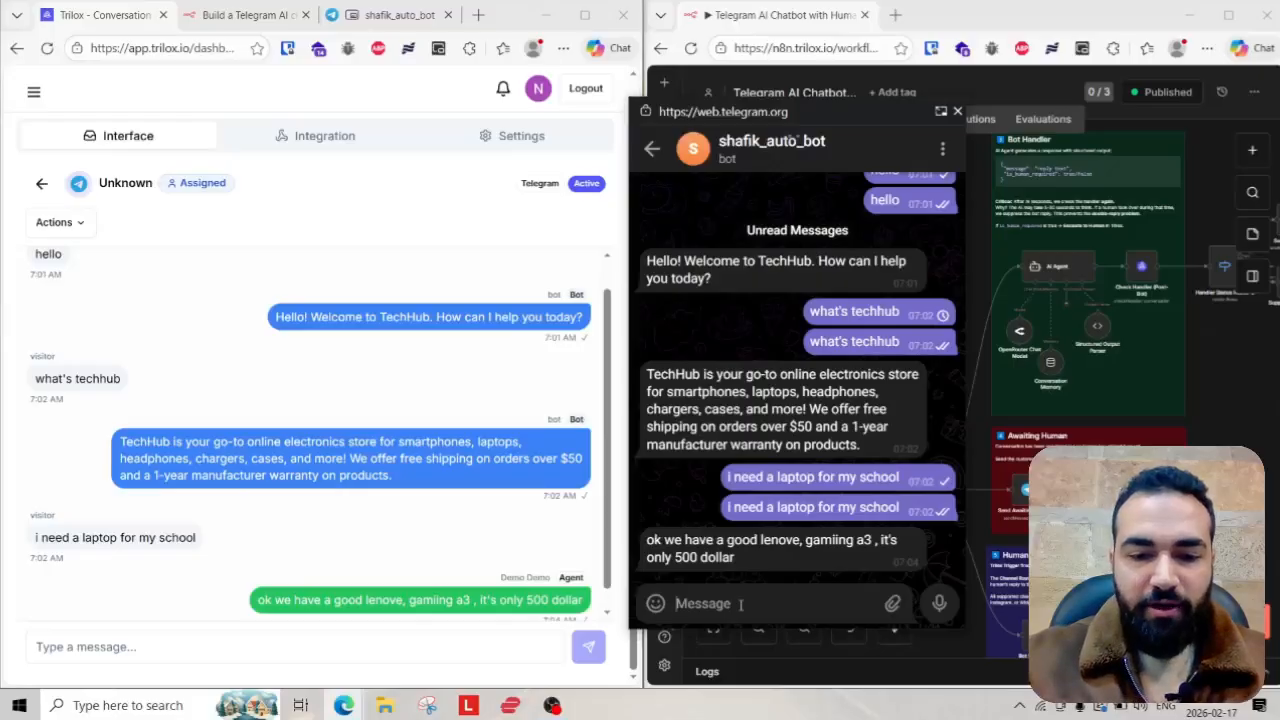
{"action": "type", "text": "i"}
{"action": "key", "text": "BackSpace"}
{"action": "type", "text": "do u have"}
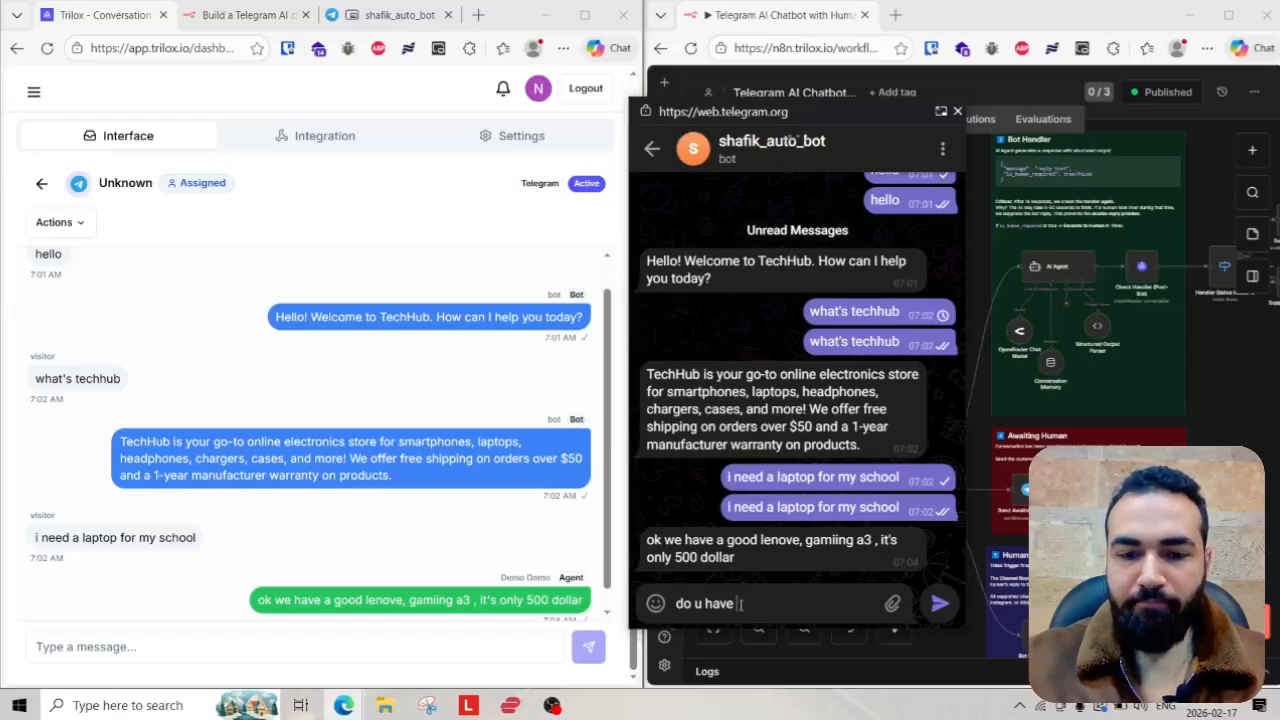
{"action": "key", "text": "BackSpace"}
{"action": "key", "text": "BackSpace"}
{"action": "key", "text": "BackSpace"}
{"action": "key", "text": "BackSpace"}
{"action": "key", "text": "BackSpace"}
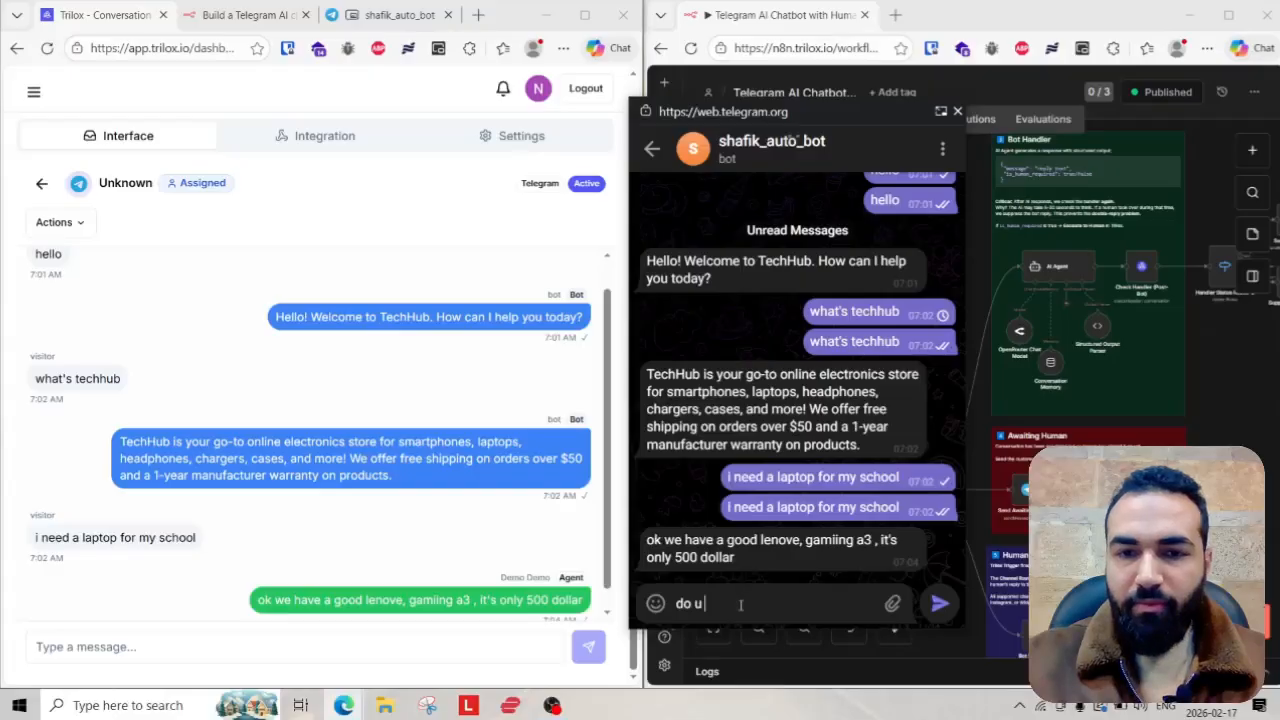
{"action": "key", "text": "BackSpace"}
{"action": "key", "text": "BackSpace"}
- Send "how to buy it online" to the bot in the Telegram chat
{"action": "type", "text": "h"}
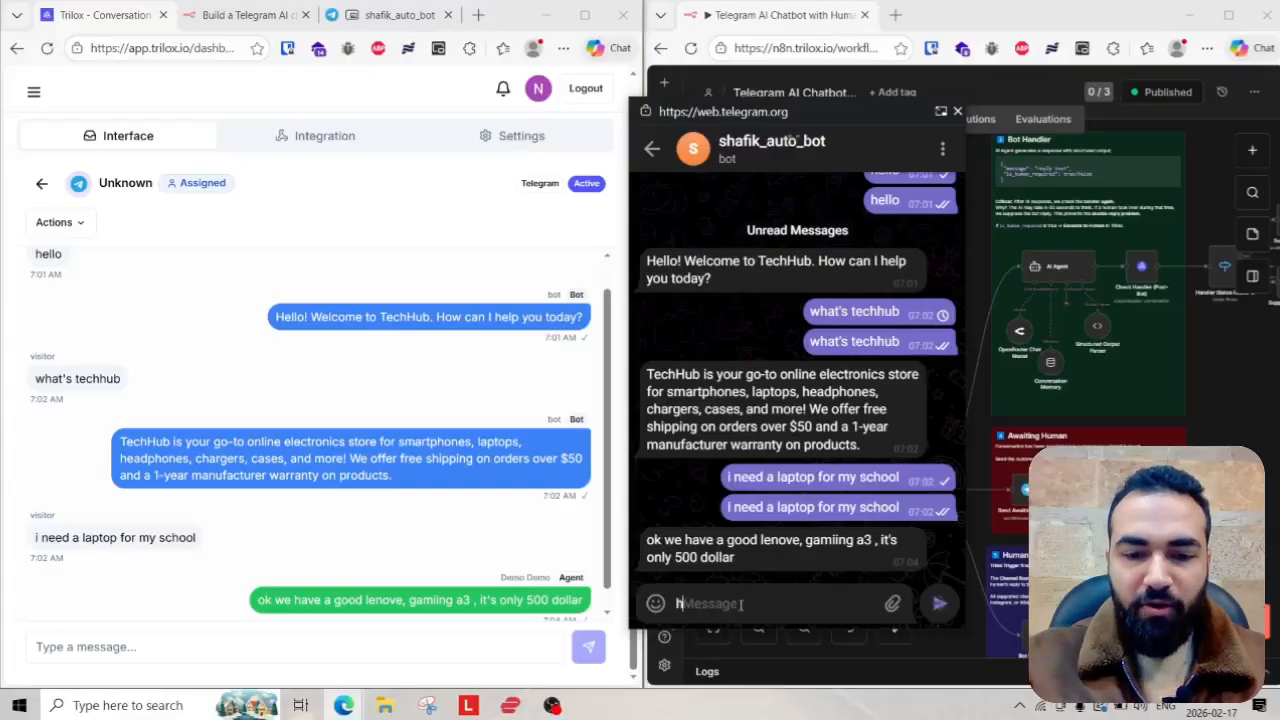
{"action": "type", "text": "ow to buy it"}
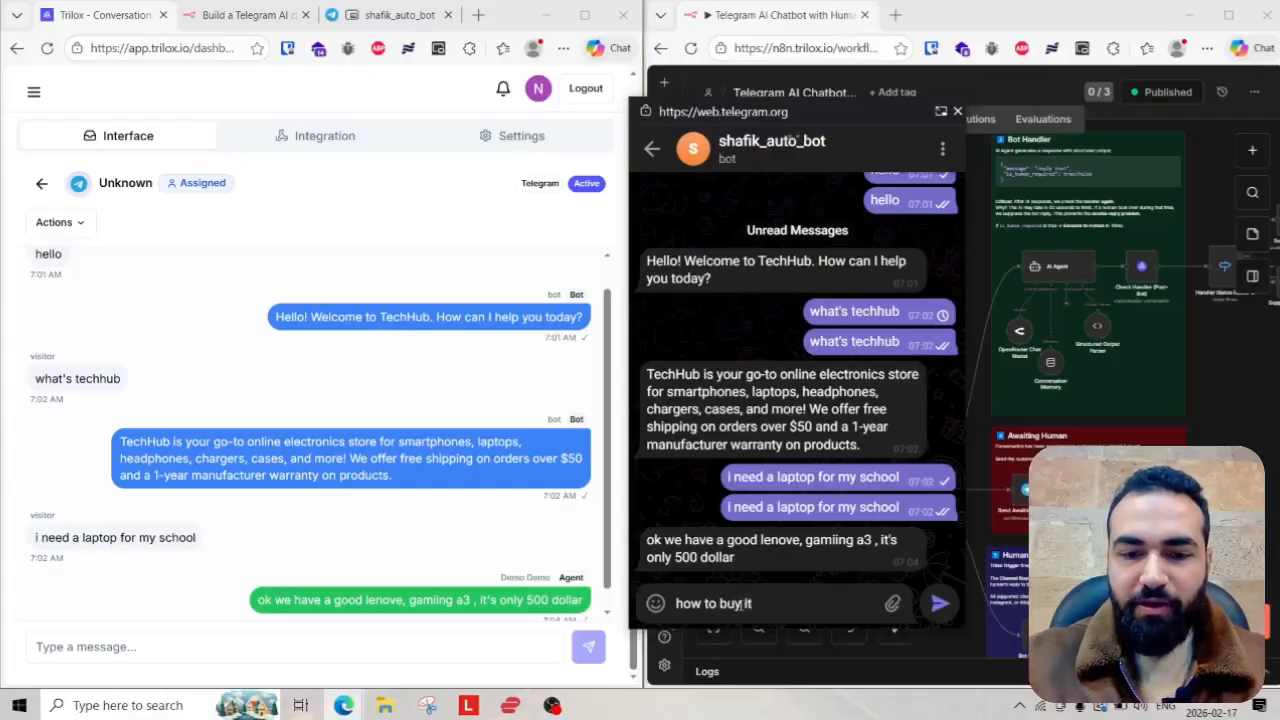
{"action": "type", "text": " online"}
{"action": "key", "text": "Return"}
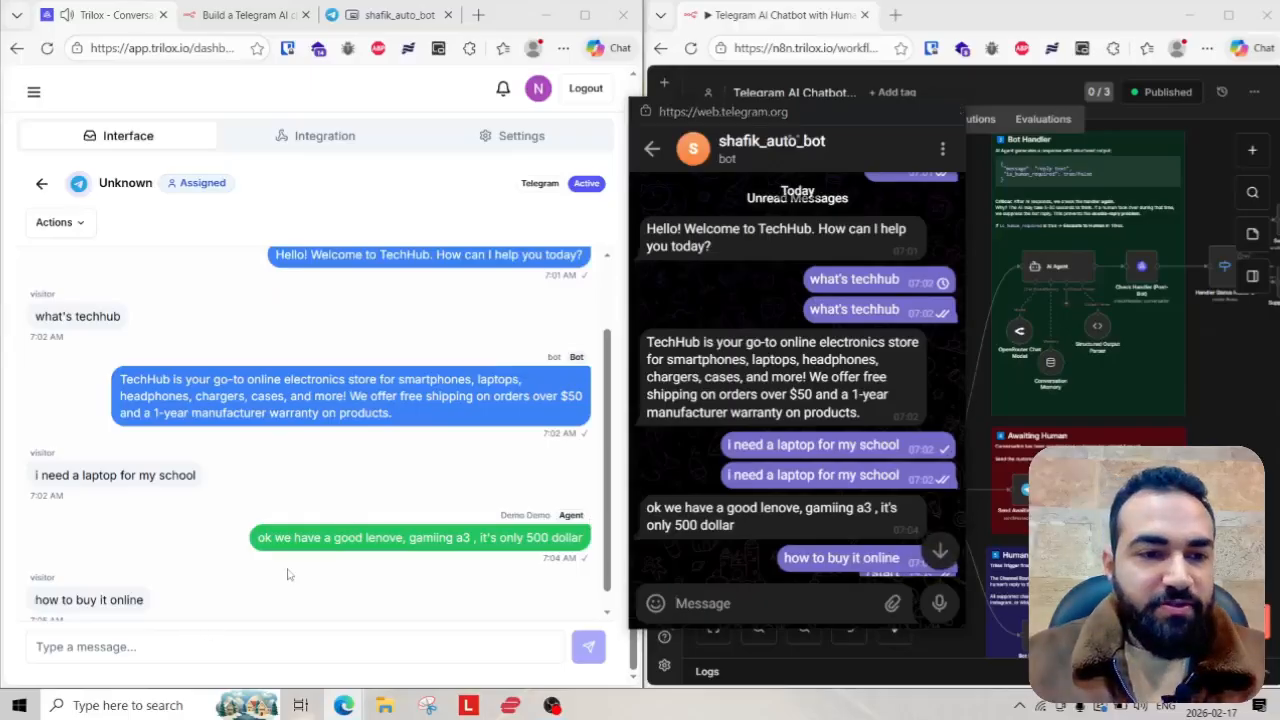
- Assign the Unknown conversation in Trilox back to the bot
{"action": "scroll", "coordinate": [260, 565], "scroll_direction": "down", "scroll_amount": 1}
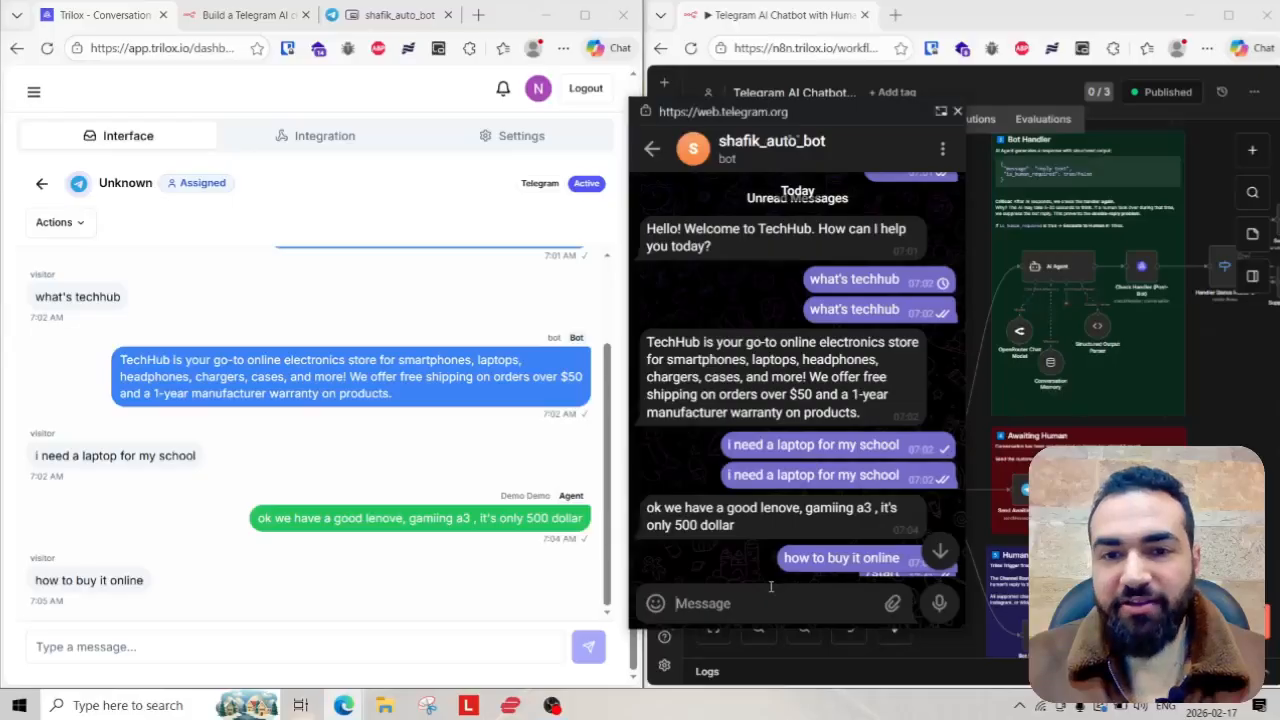
{"action": "left_click", "coordinate": [80, 222]}
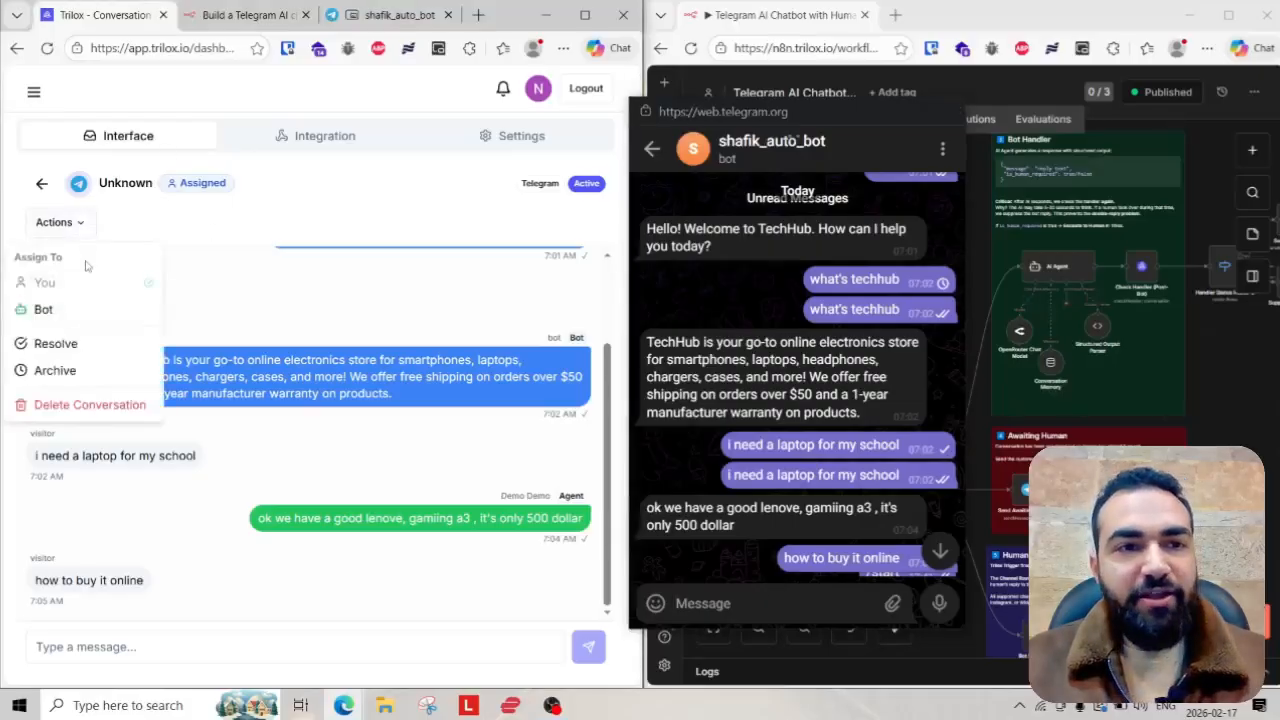
{"action": "left_click", "coordinate": [44, 310]}
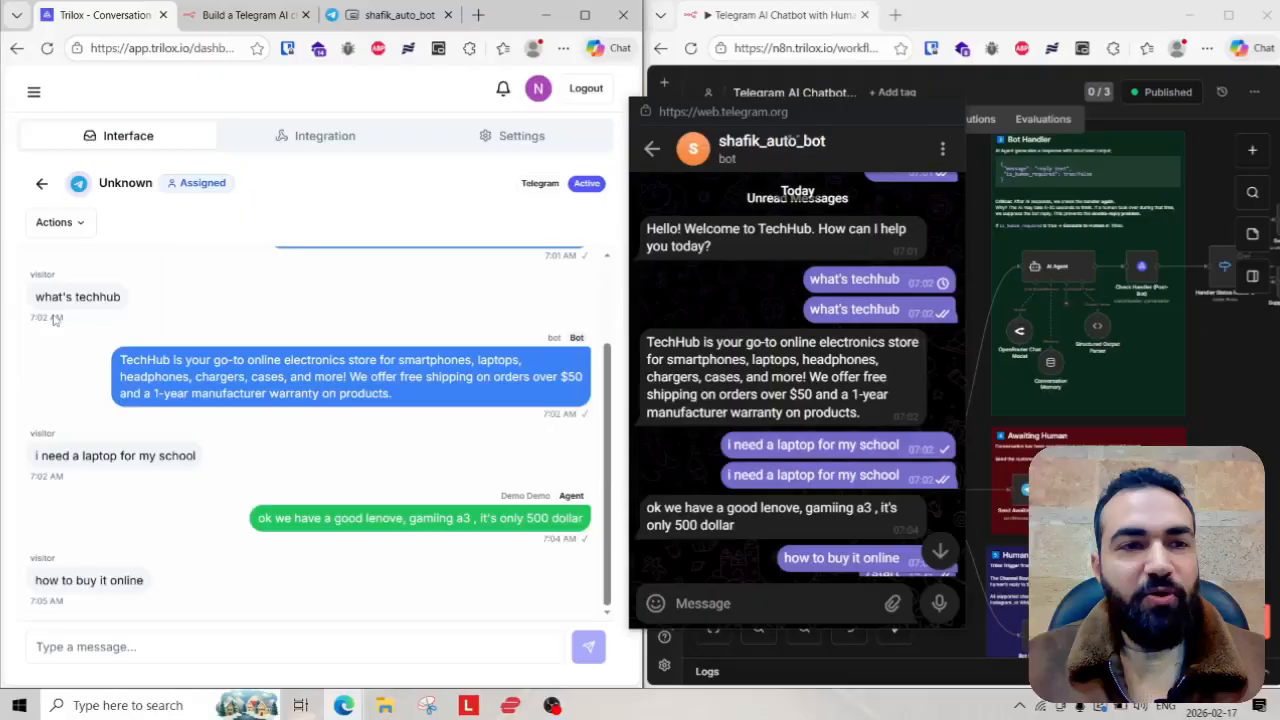
- Send "hello i want to buy a laptop" in the Telegram chat and go to the latest message to read the reply
{"action": "left_click", "coordinate": [794, 597]}
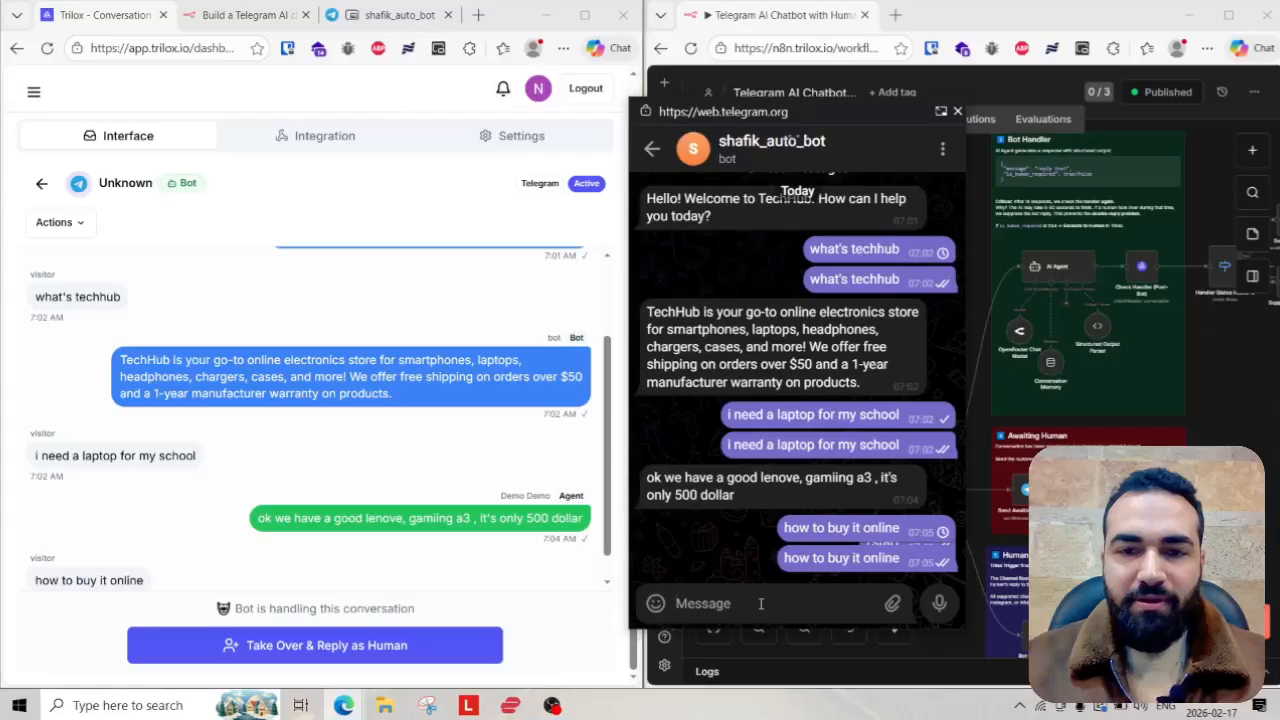
{"action": "type", "text": "hello i want t"}
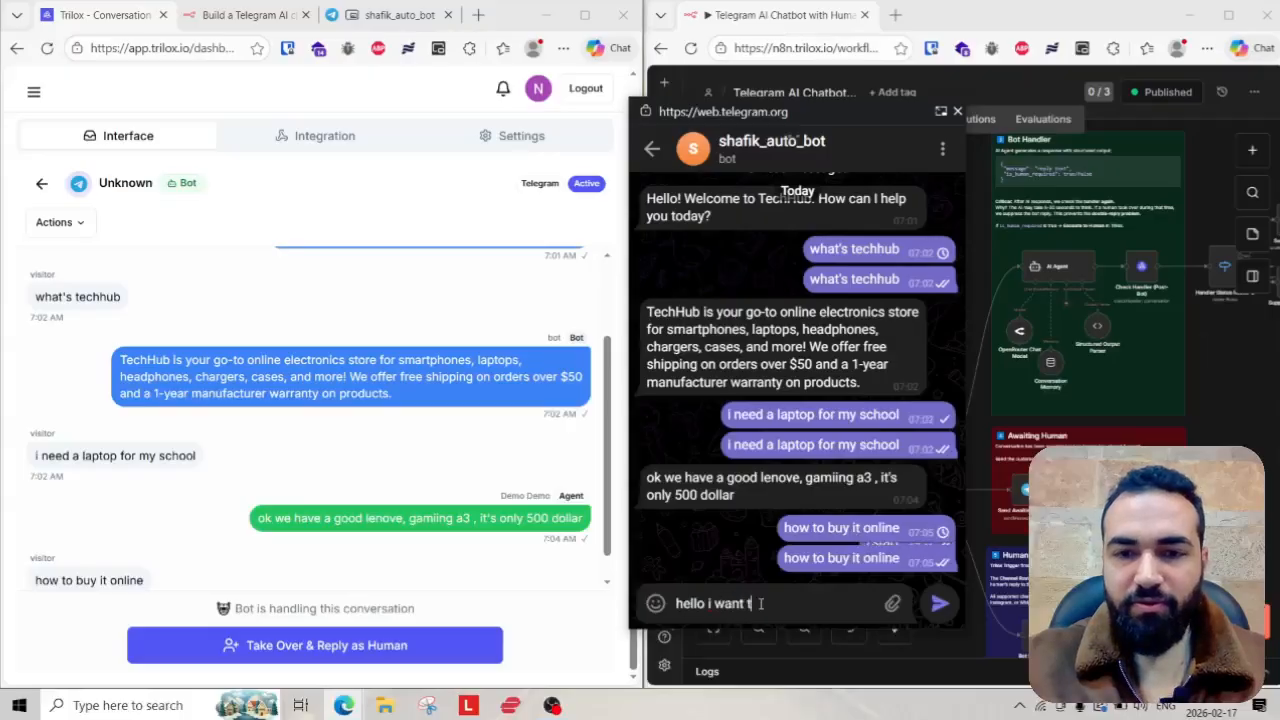
{"action": "type", "text": "o buy a l"}
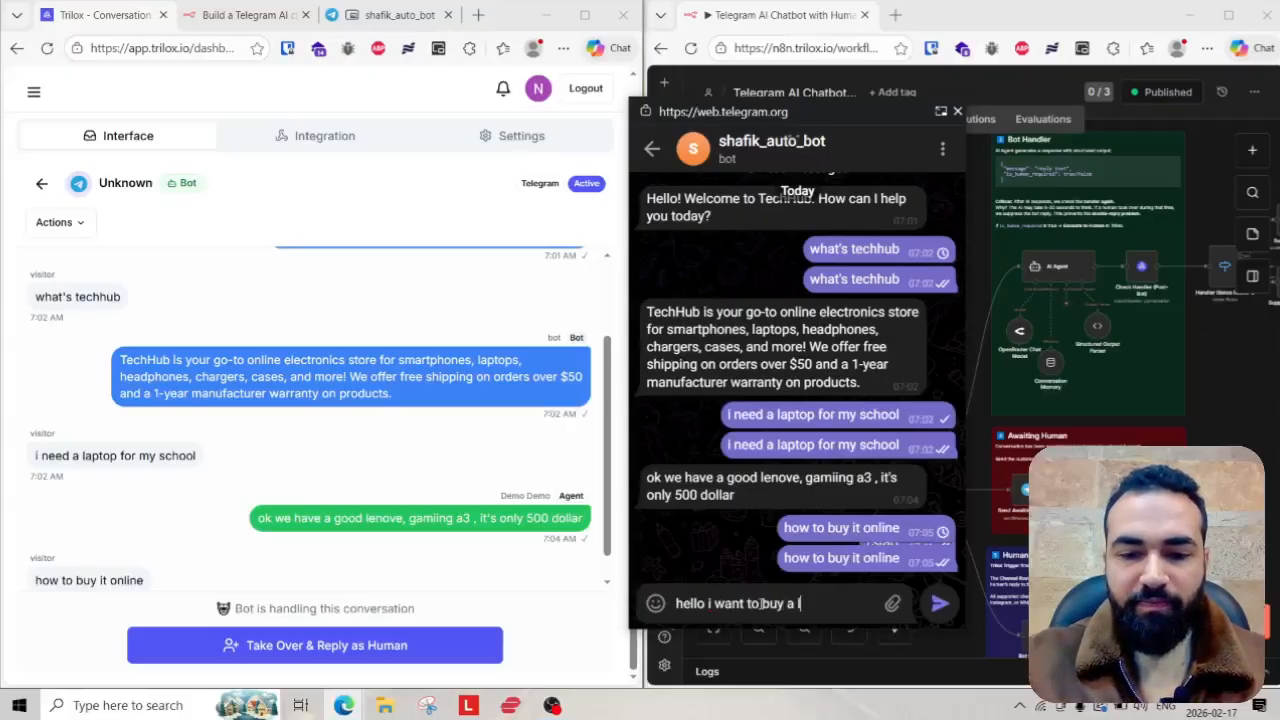
{"action": "type", "text": "aptop"}
{"action": "key", "text": "Return"}
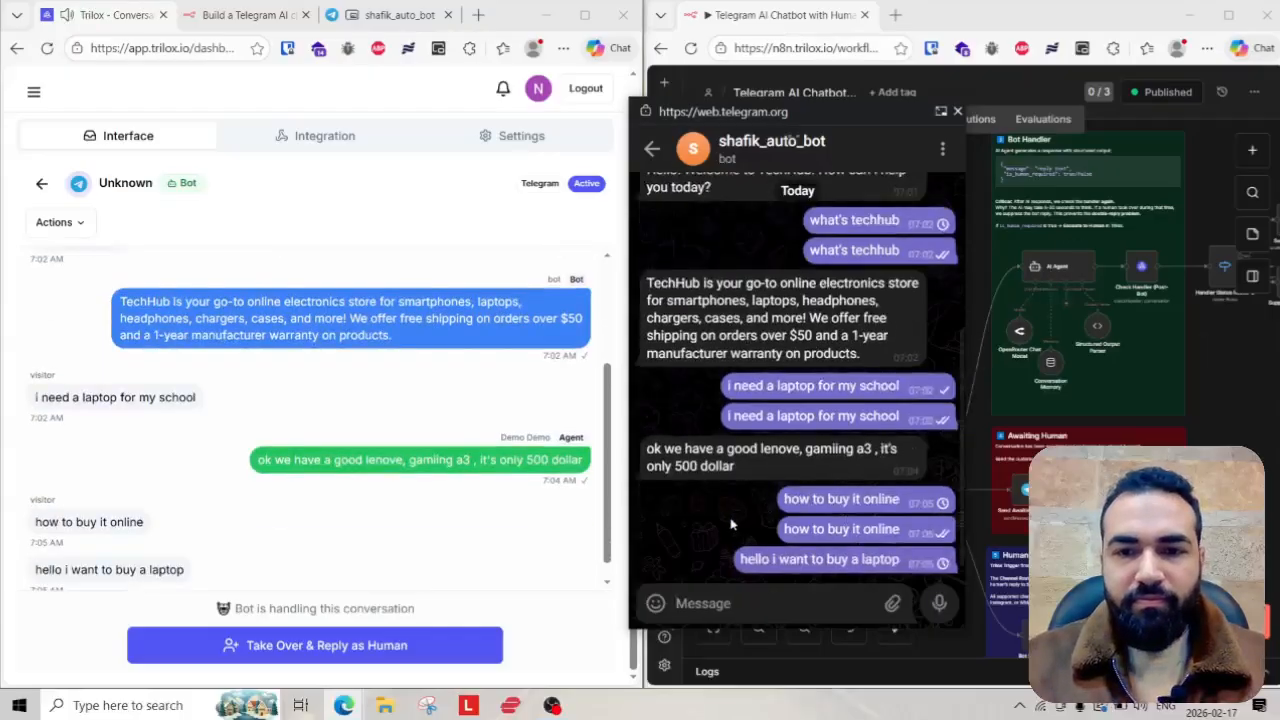
{"action": "left_click", "coordinate": [940, 552]}
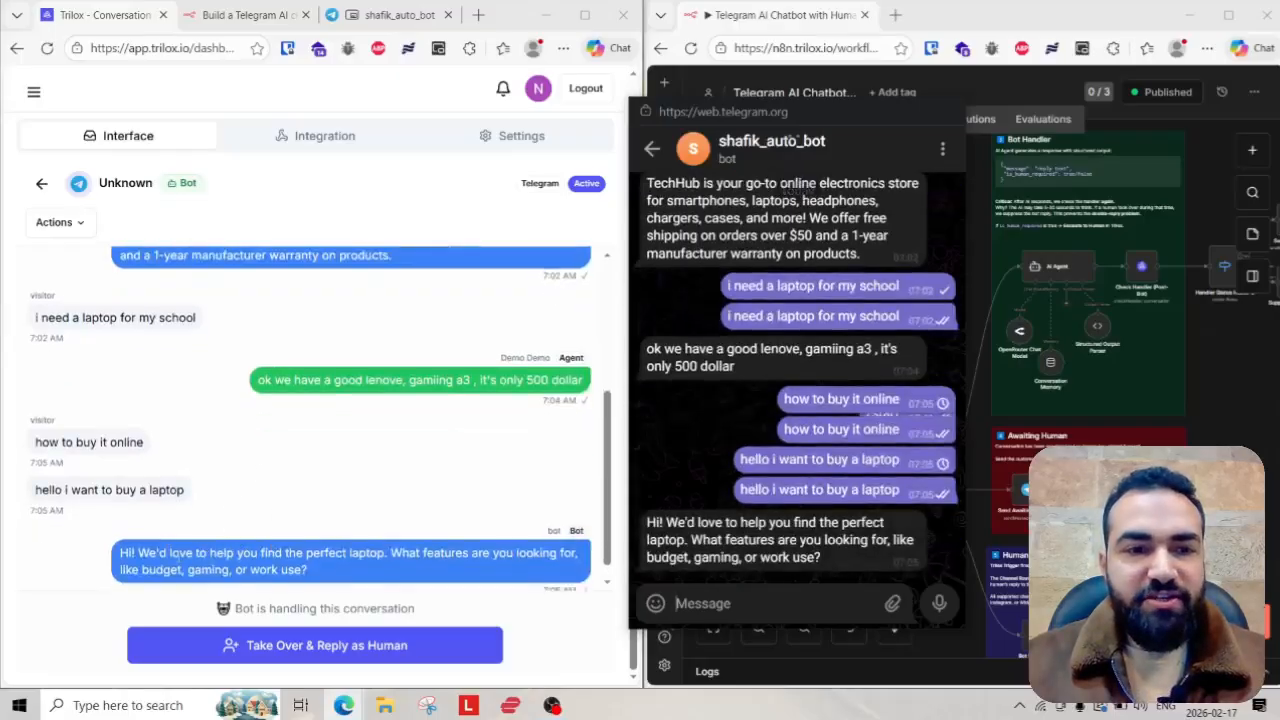
- Review the latest visitor message and bot reply in the Unknown conversation in Trilox, and return to the conversation list
{"action": "left_click_drag", "start_coordinate": [284, 553], "coordinate": [170, 552]}
{"action": "left_click", "coordinate": [136, 535]}
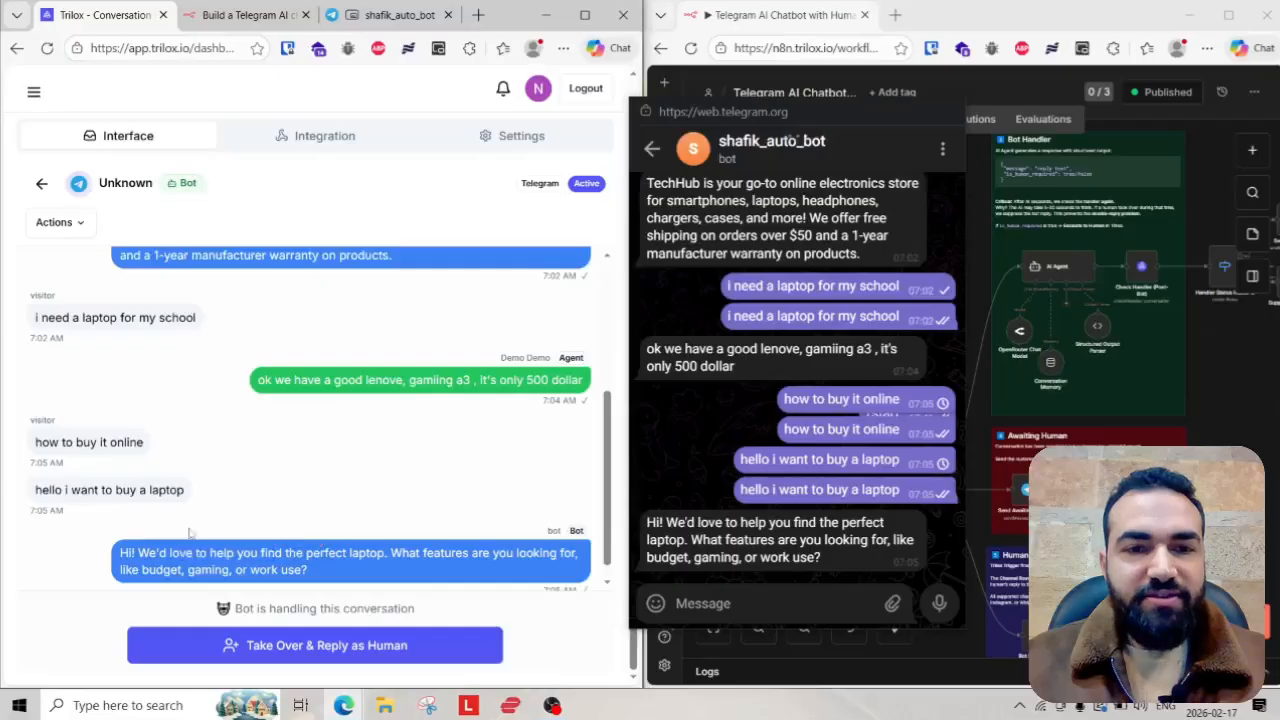
{"action": "left_click_drag", "start_coordinate": [159, 493], "coordinate": [71, 494]}
{"action": "left_click", "coordinate": [268, 517]}
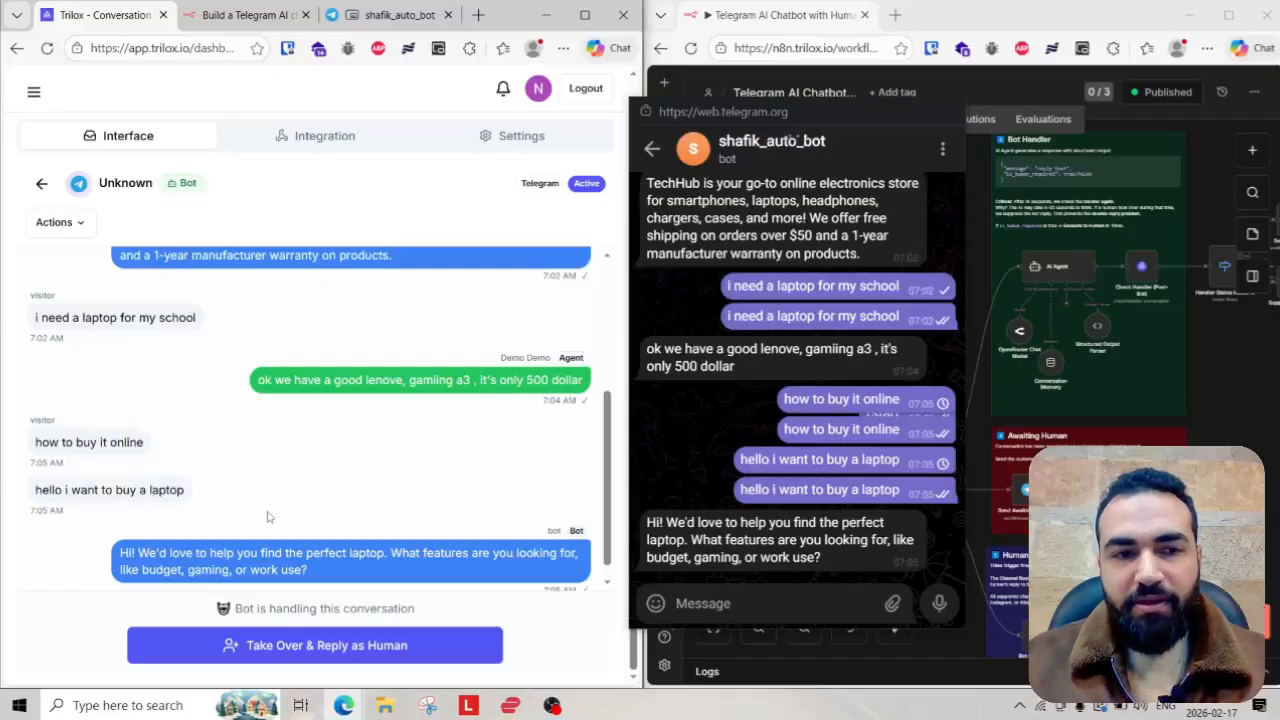
{"action": "left_click", "coordinate": [42, 185]}
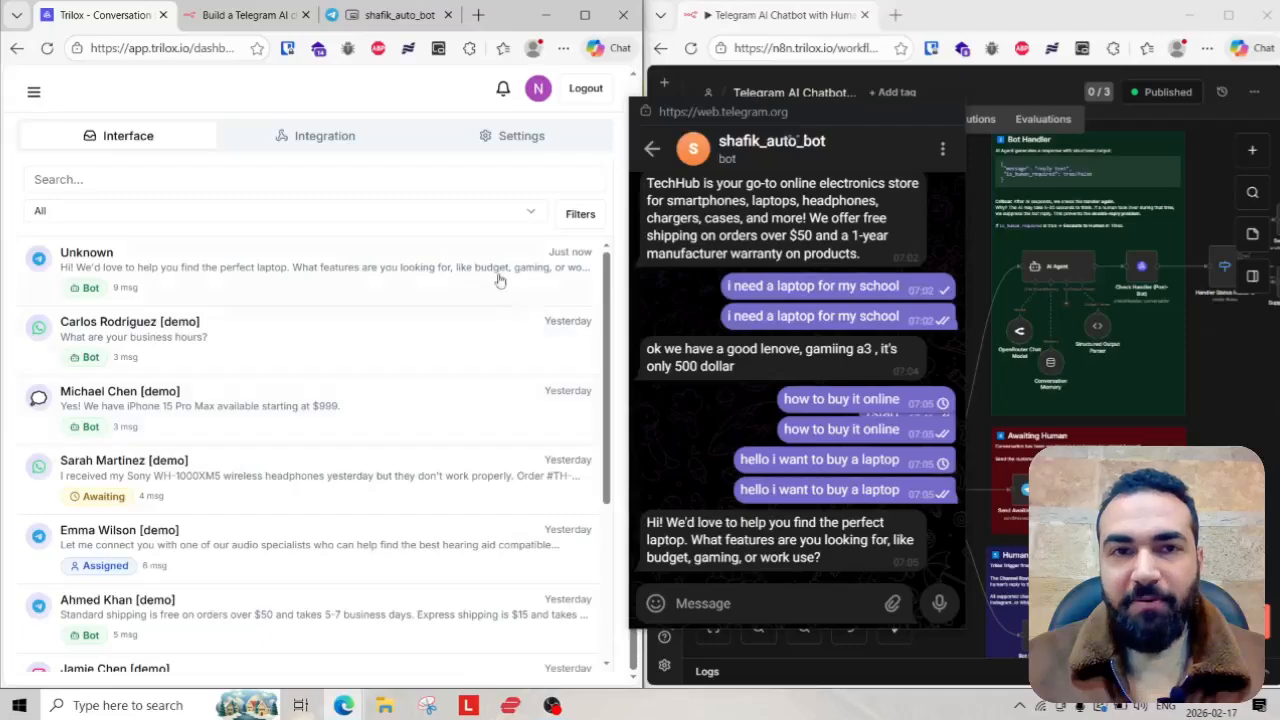
- Move the Telegram chat window off the n8n workflow and examine the Bot Handler section and its structured output note
{"action": "mouse_move", "coordinate": [847, 115]}
{"action": "left_mouse_down"}
{"action": "mouse_move", "coordinate": [805, 109]}
{"action": "mouse_move", "coordinate": [826, 102]}
{"action": "left_mouse_up"}
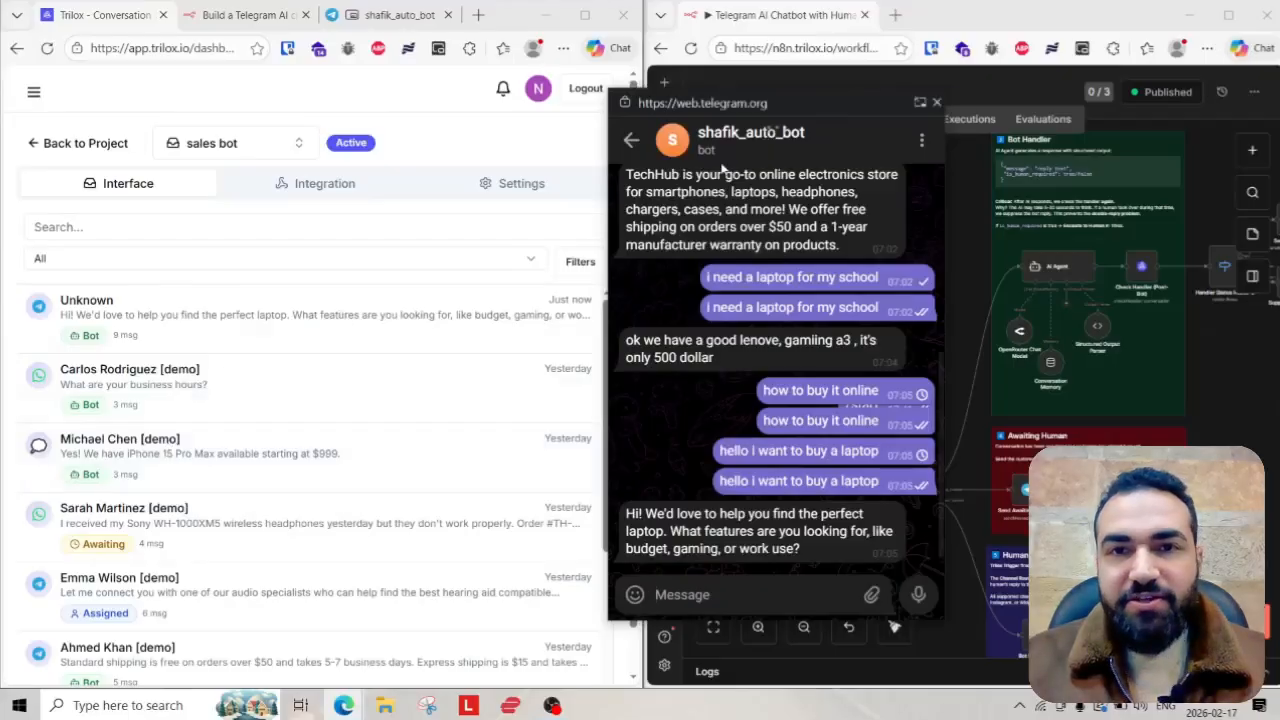
{"action": "left_click_drag", "start_coordinate": [803, 116], "coordinate": [464, 151]}
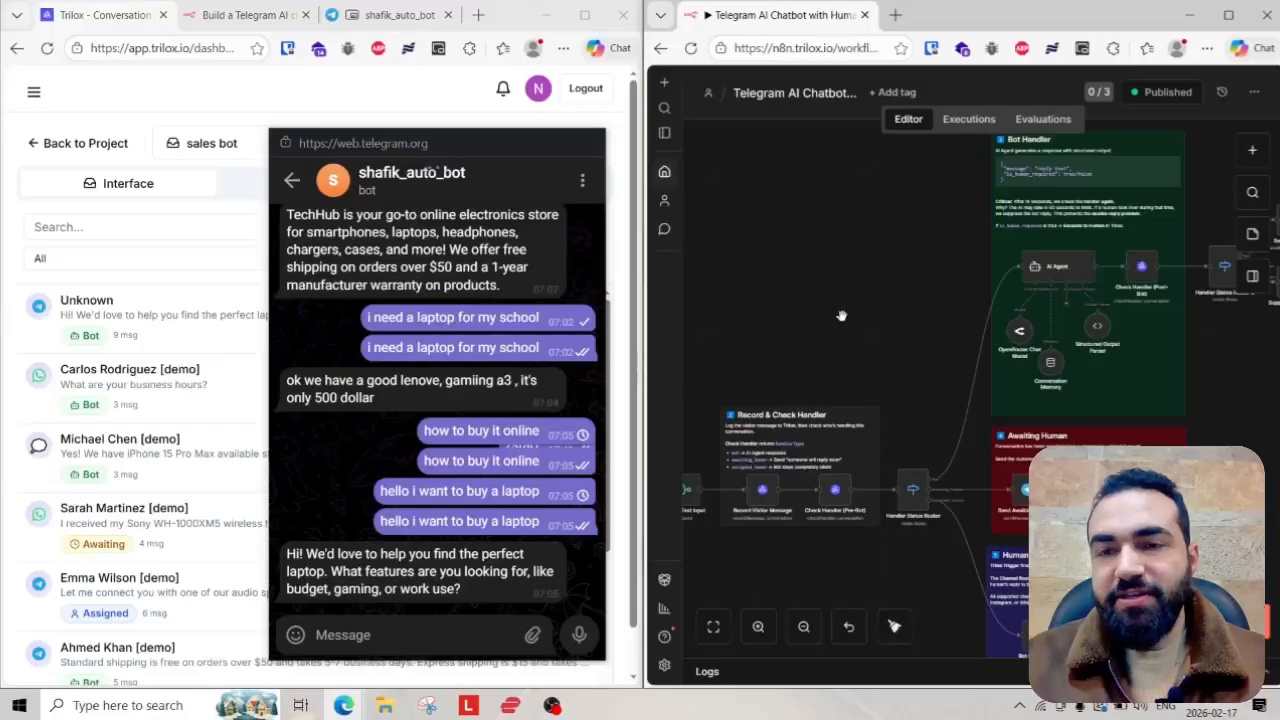
{"action": "scroll", "coordinate": [845, 316], "scroll_direction": "up", "scroll_amount": 2}
{"action": "left_click_drag", "start_coordinate": [1149, 342], "coordinate": [1008, 486]}
{"action": "scroll", "coordinate": [873, 423], "scroll_direction": "up", "scroll_amount": 1}
{"action": "scroll", "coordinate": [832, 384], "scroll_direction": "up", "scroll_amount": 2}
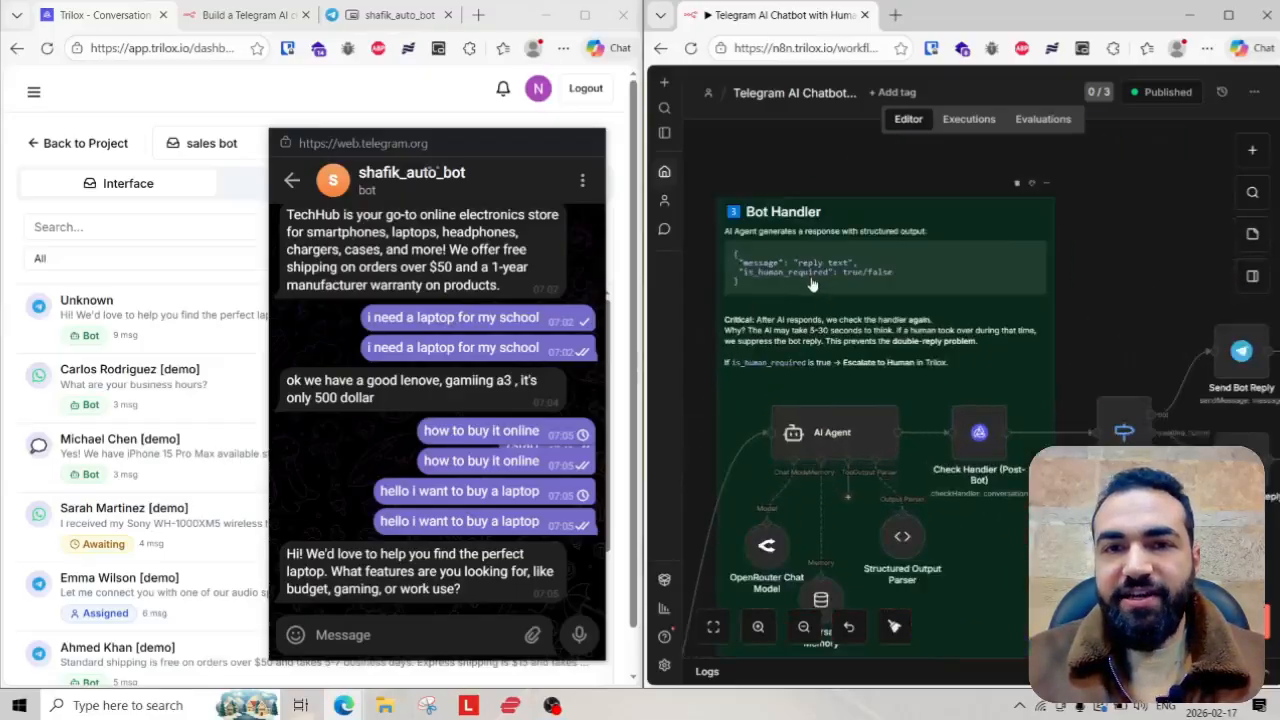
{"action": "scroll", "coordinate": [808, 290], "scroll_direction": "up", "scroll_amount": 2}
{"action": "scroll", "coordinate": [800, 306], "scroll_direction": "down", "scroll_amount": 4}
{"action": "left_click_drag", "start_coordinate": [1077, 316], "coordinate": [945, 359]}
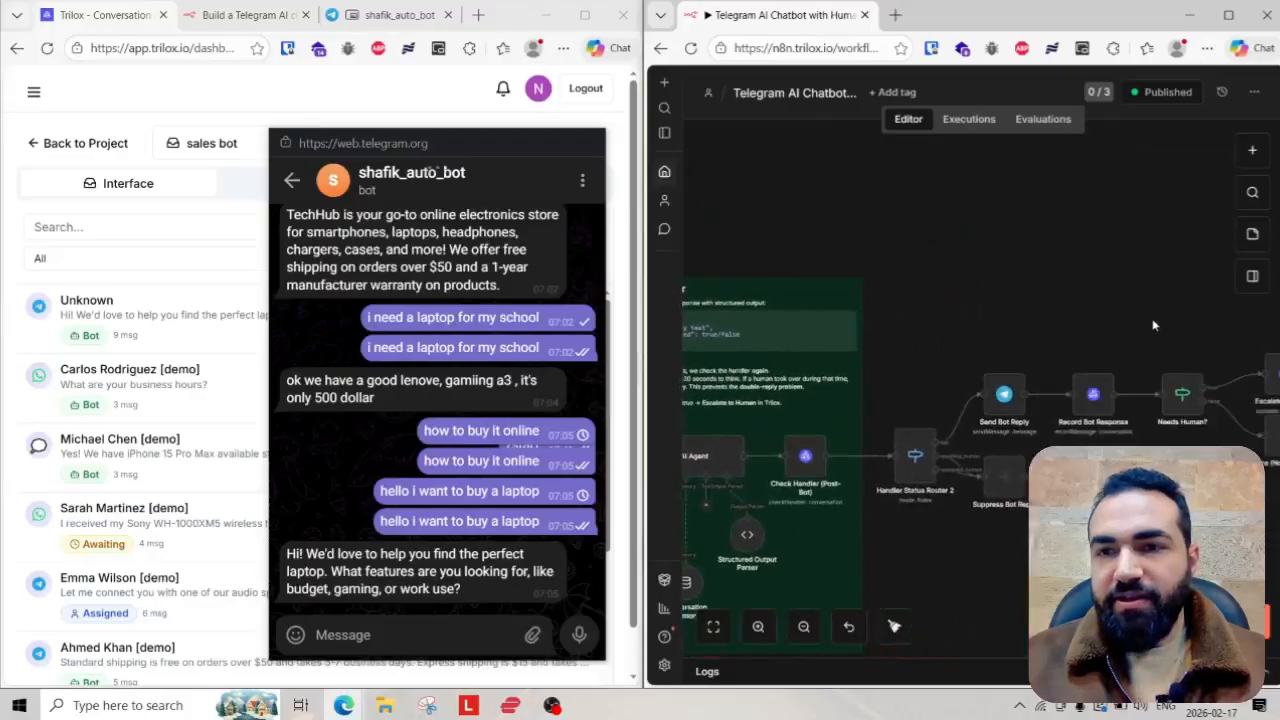
- Examine the Needs Human? branch with its escalation nodes, and return to the Bot Handler section of the workflow
{"action": "left_click_drag", "start_coordinate": [1153, 308], "coordinate": [871, 300]}
{"action": "scroll", "coordinate": [960, 370], "scroll_direction": "up", "scroll_amount": 2}
{"action": "scroll", "coordinate": [980, 382], "scroll_direction": "up", "scroll_amount": 5}
{"action": "scroll", "coordinate": [950, 455], "scroll_direction": "down", "scroll_amount": 6}
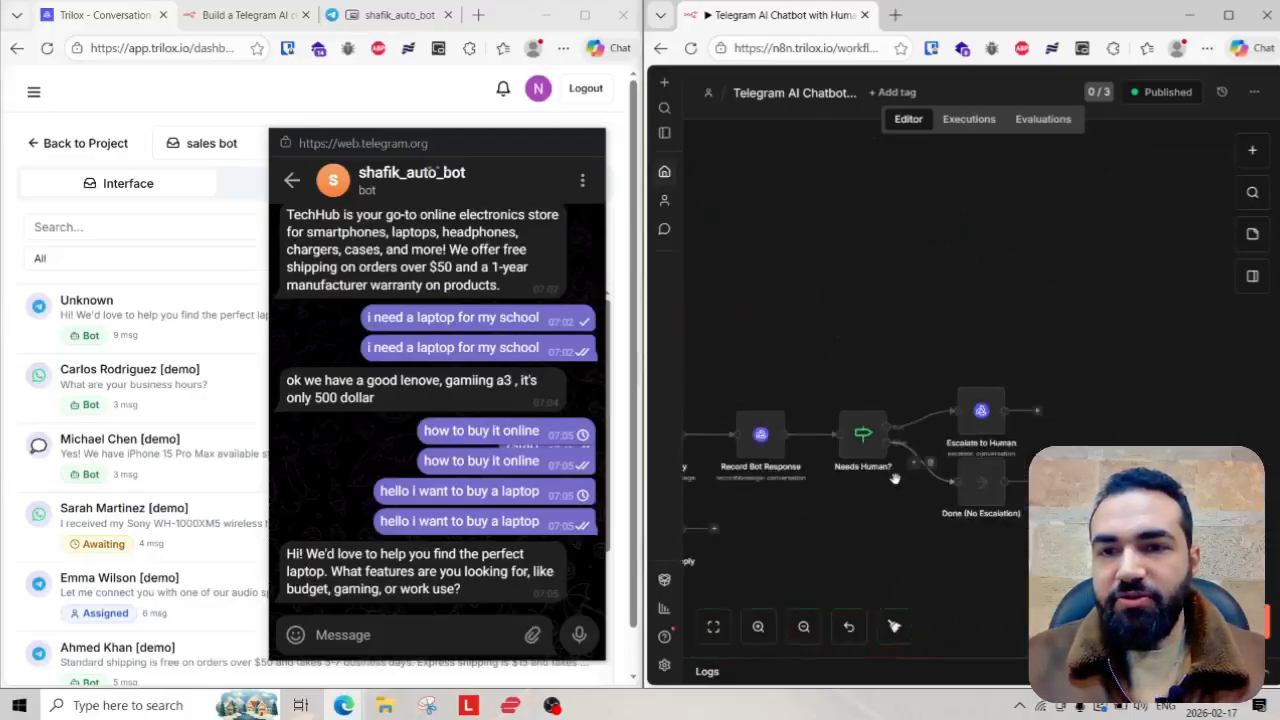
{"action": "left_click_drag", "start_coordinate": [909, 489], "coordinate": [1206, 363]}
{"action": "left_click_drag", "start_coordinate": [832, 448], "coordinate": [1090, 435]}
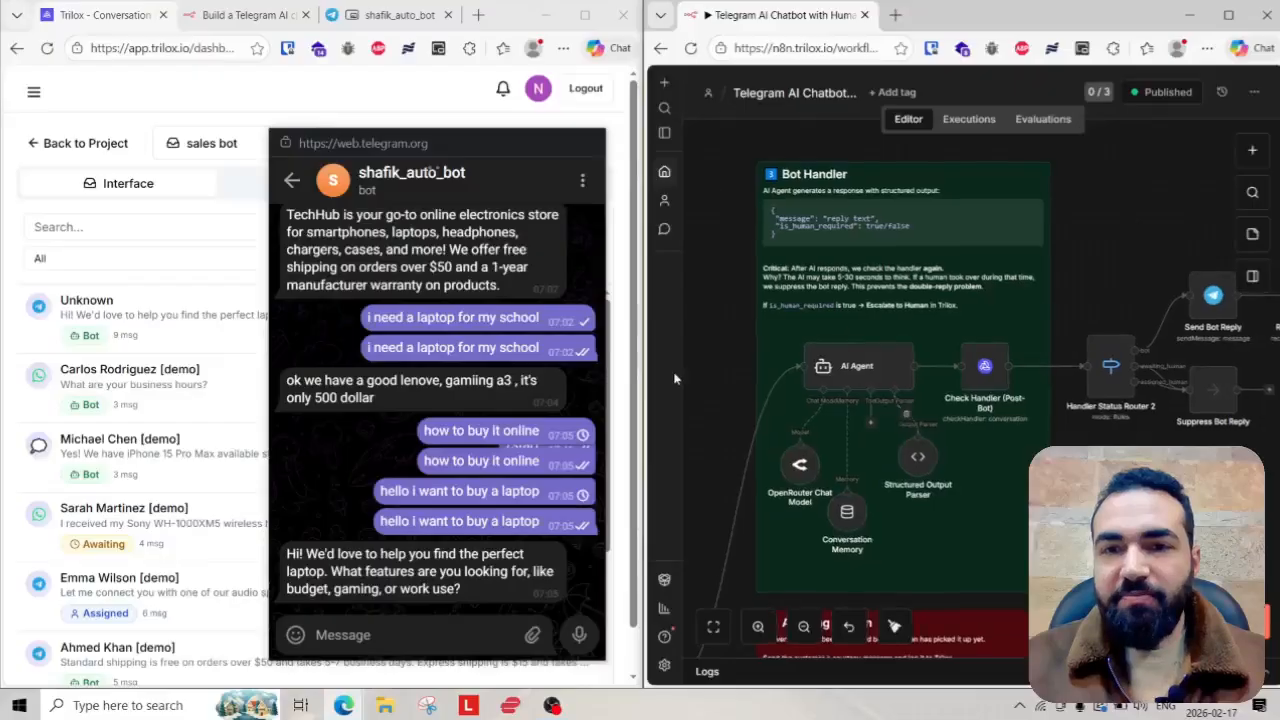
- Inspect the AI Agent node's prompt and output format parameters, close them, and review the node's place in the workflow
{"action": "scroll", "coordinate": [828, 376], "scroll_direction": "up", "scroll_amount": 3}
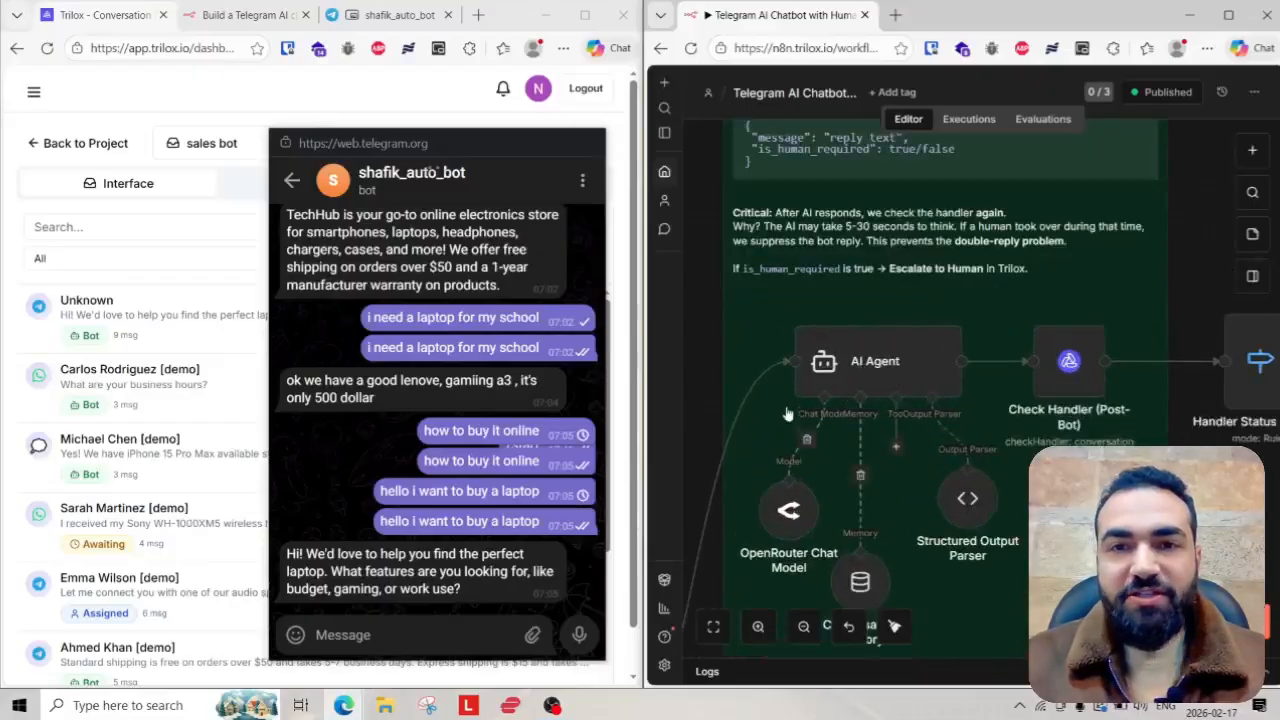
{"action": "double_click", "coordinate": [846, 369]}
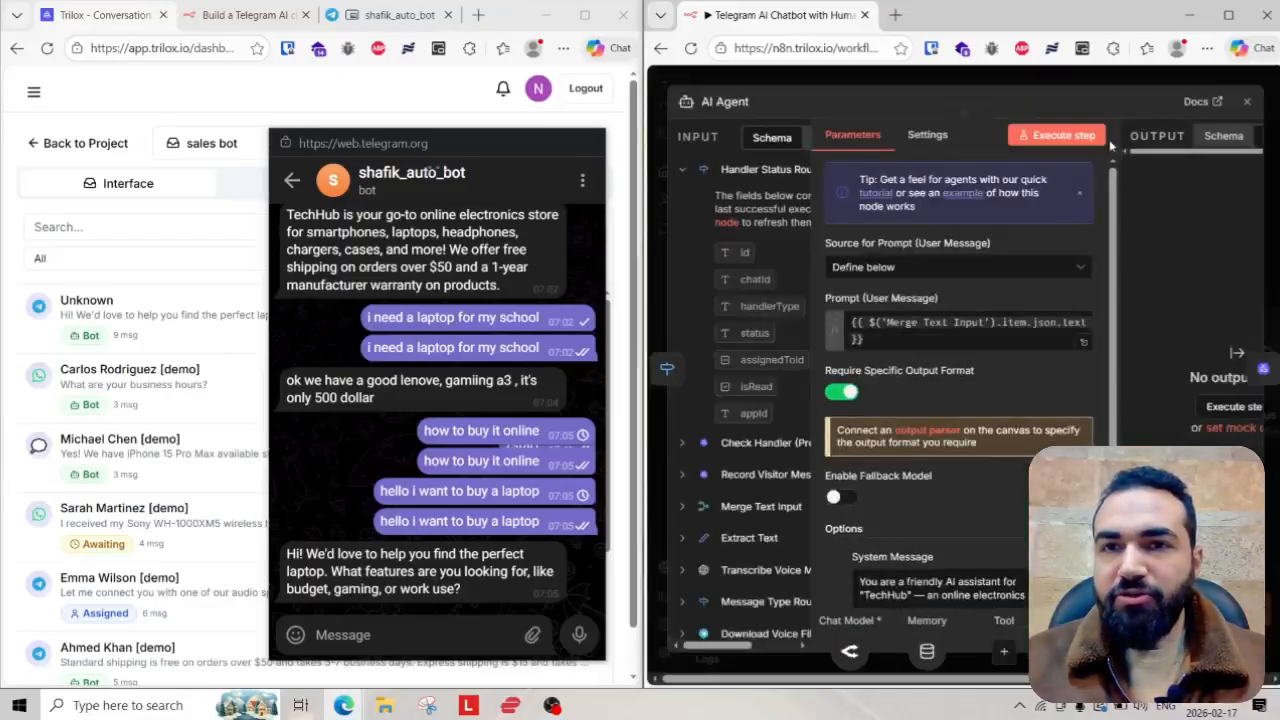
{"action": "left_click", "coordinate": [1247, 101]}
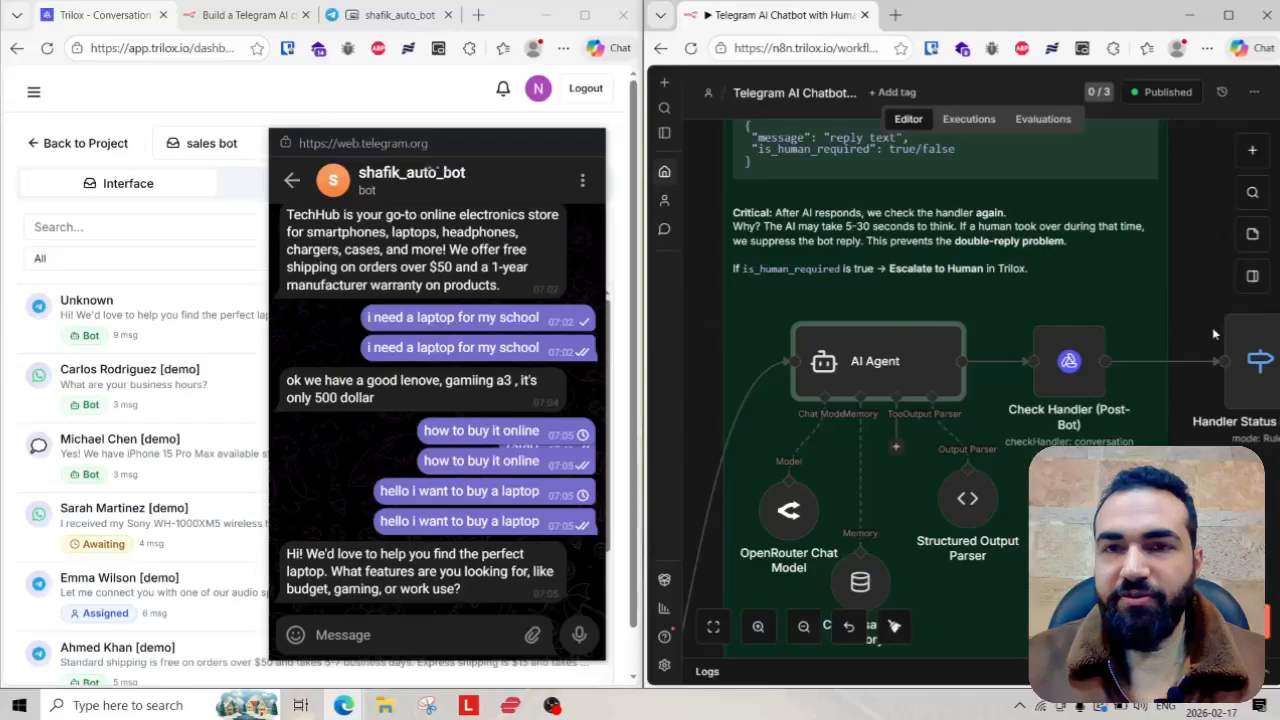
{"action": "scroll", "coordinate": [1090, 305], "scroll_direction": "down", "scroll_amount": 3}
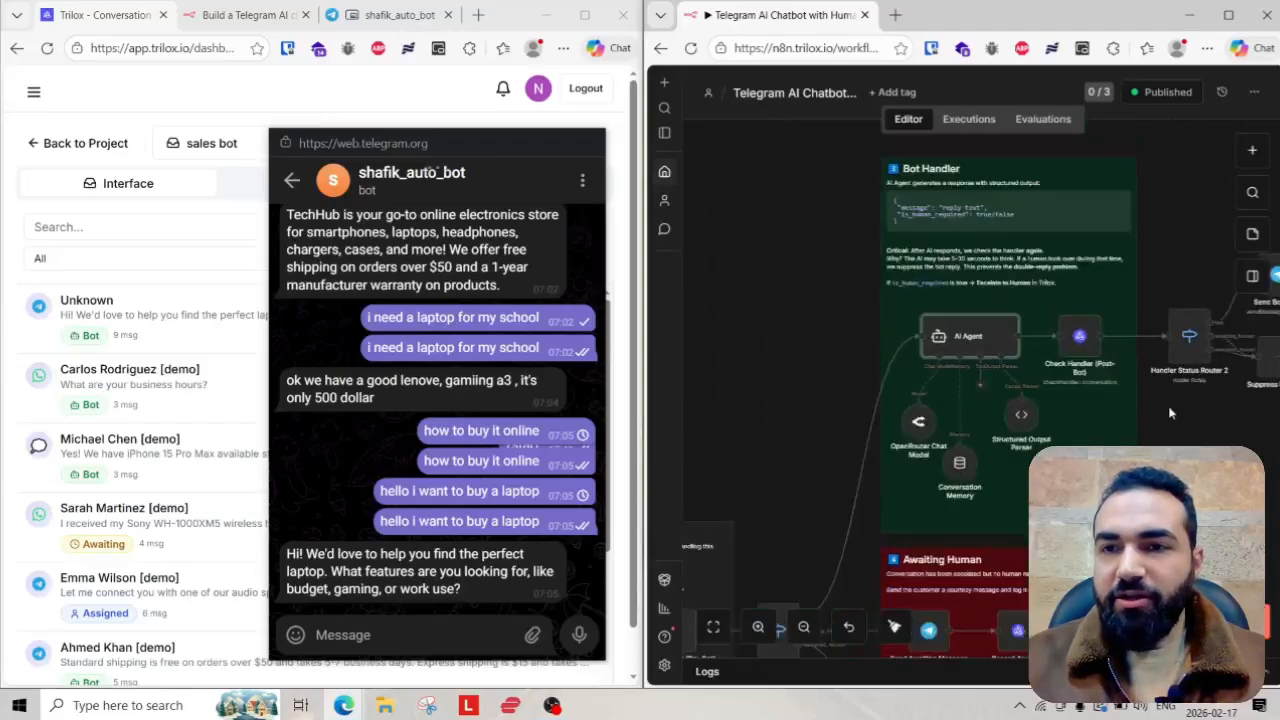
{"action": "scroll", "coordinate": [1171, 413], "scroll_direction": "down", "scroll_amount": 5}
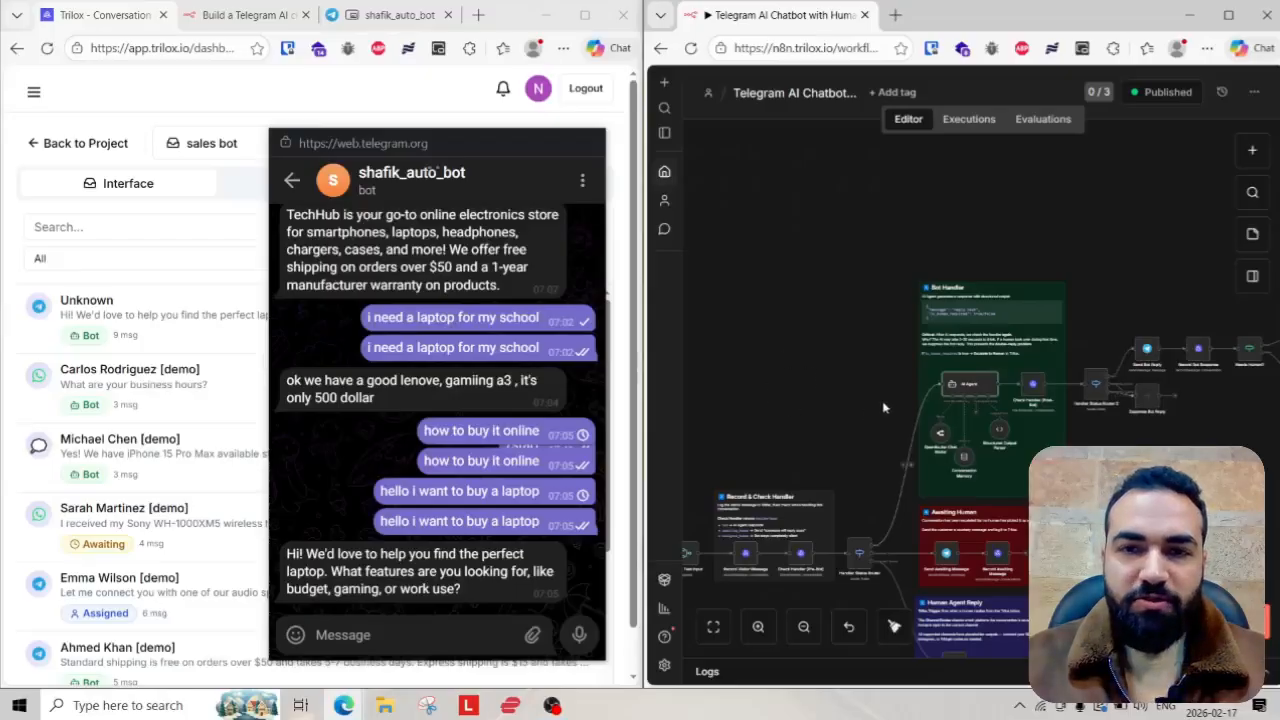
{"action": "scroll", "coordinate": [940, 380], "scroll_direction": "up", "scroll_amount": 4}
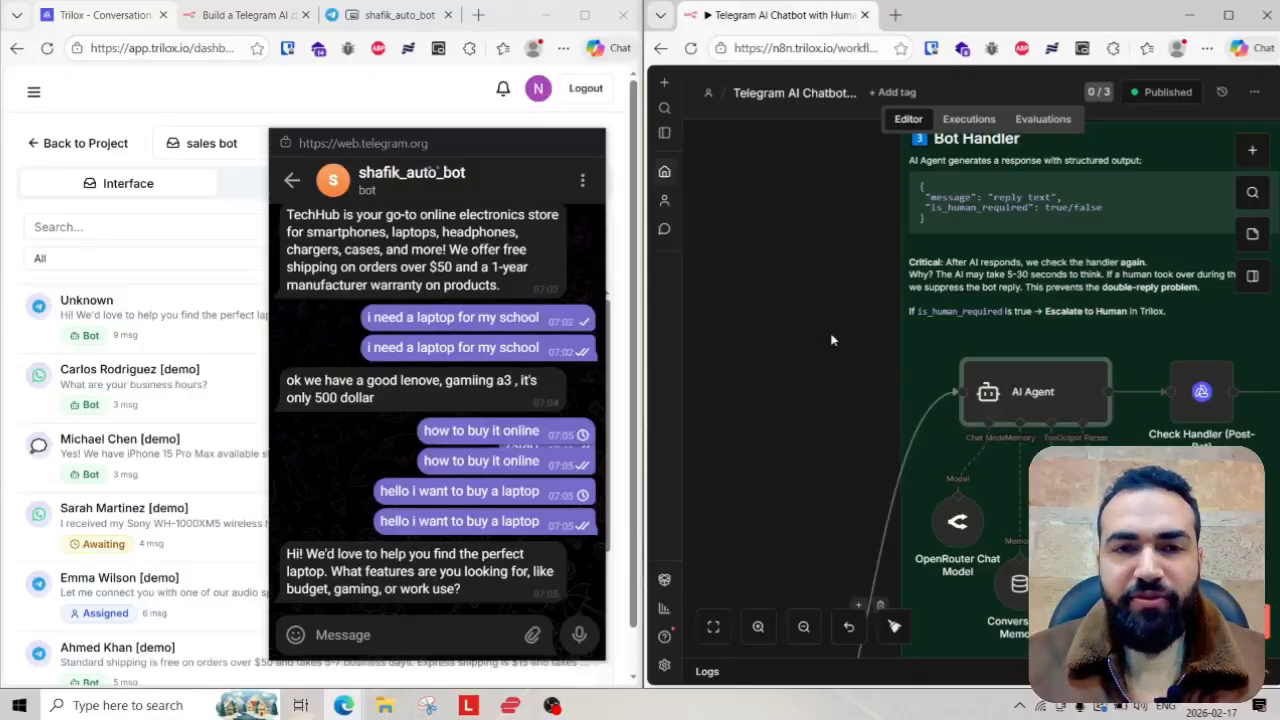
{"action": "scroll", "coordinate": [836, 398], "scroll_direction": "down", "scroll_amount": 5}
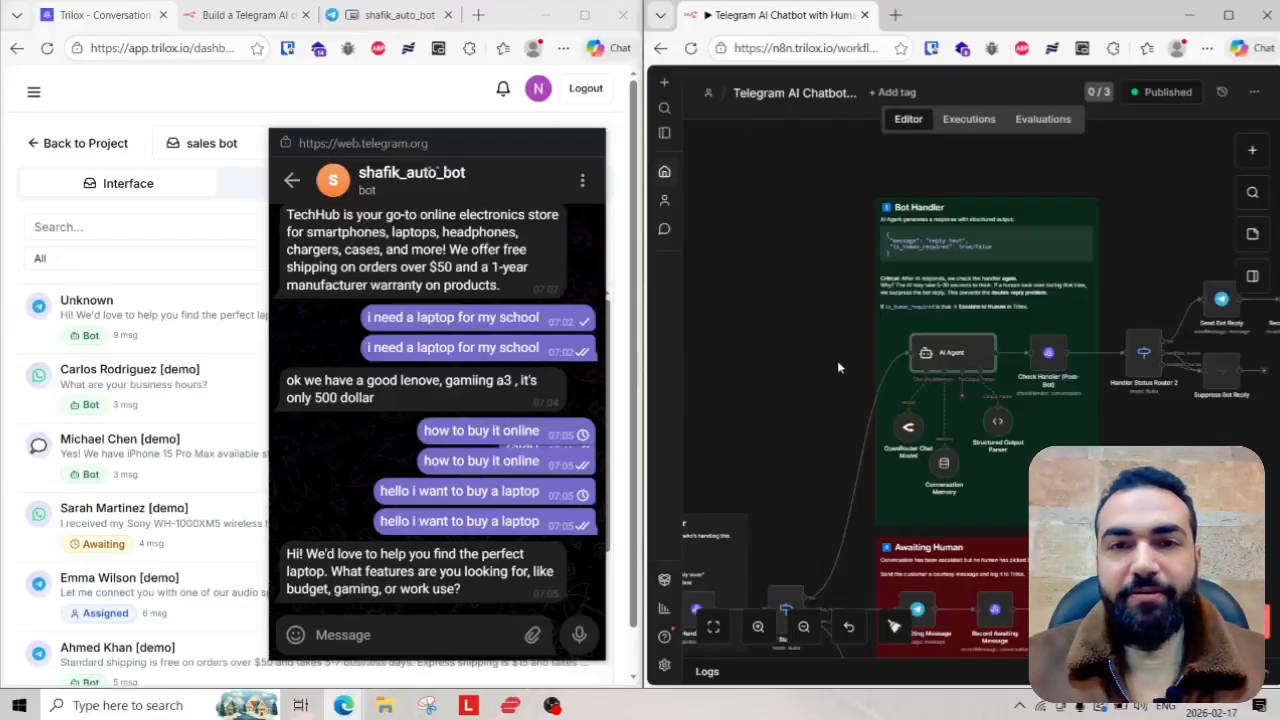
- Move the Telegram chat window off the Trilox list and send "i want a refund for my order" followed by the order number
{"action": "left_click_drag", "start_coordinate": [496, 151], "coordinate": [816, 122]}
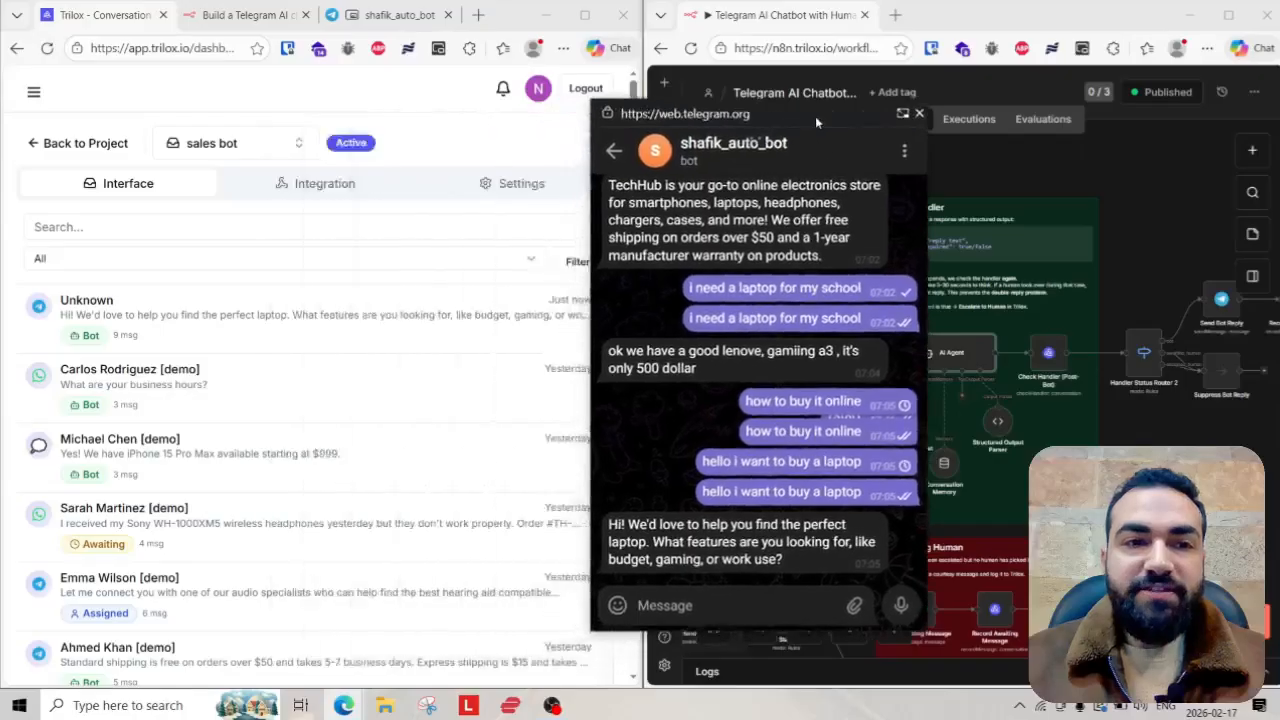
{"action": "left_click", "coordinate": [767, 596]}
{"action": "type", "text": "i"}
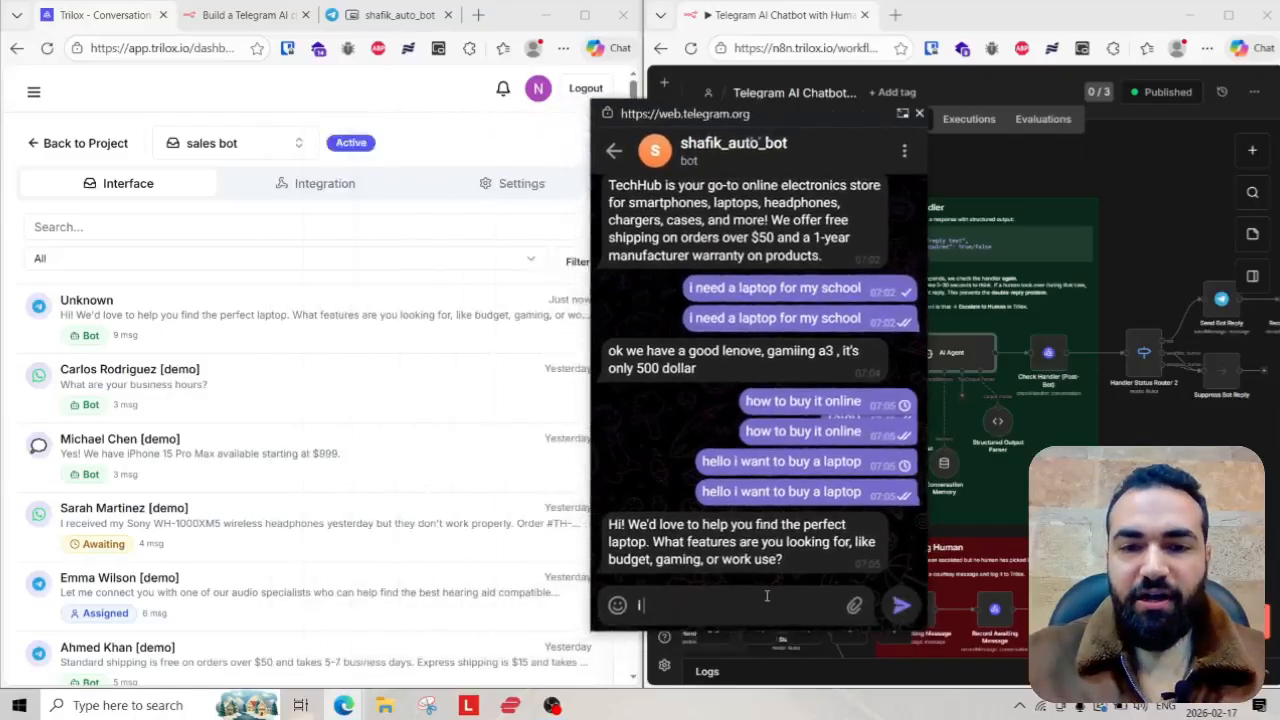
{"action": "type", "text": " want a ref"}
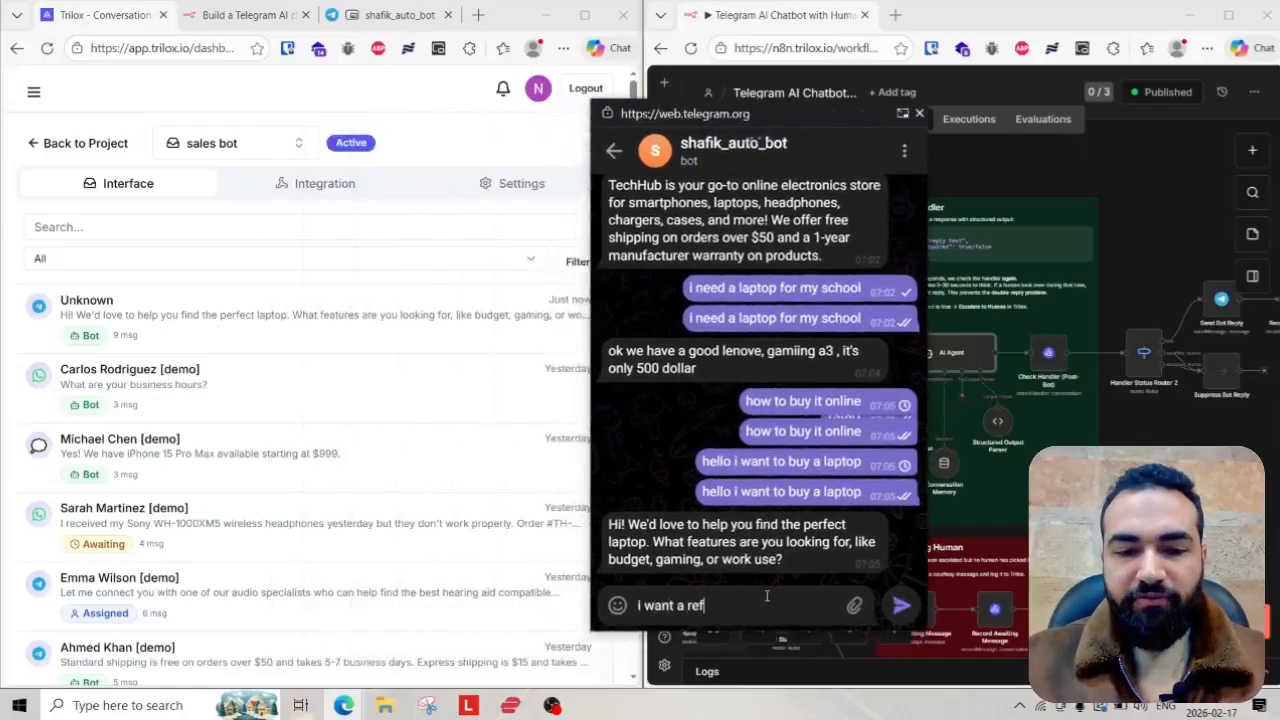
{"action": "type", "text": "und for m"}
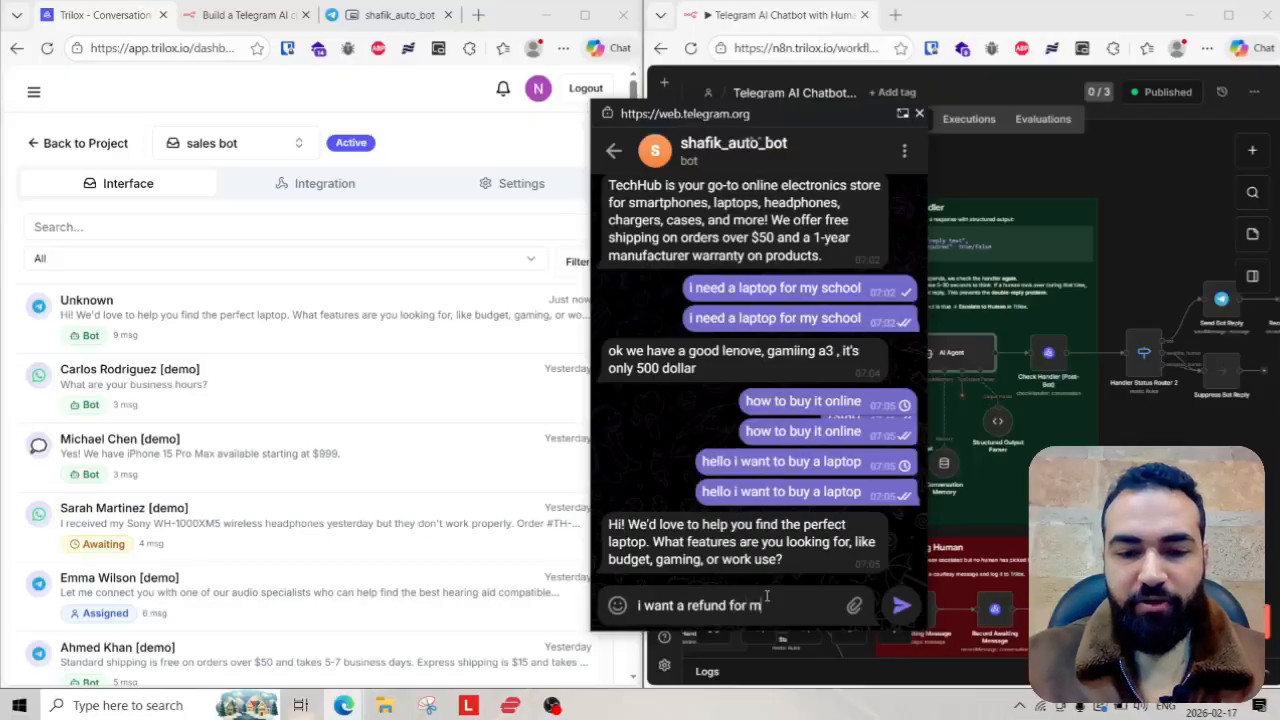
{"action": "type", "text": "y order "}
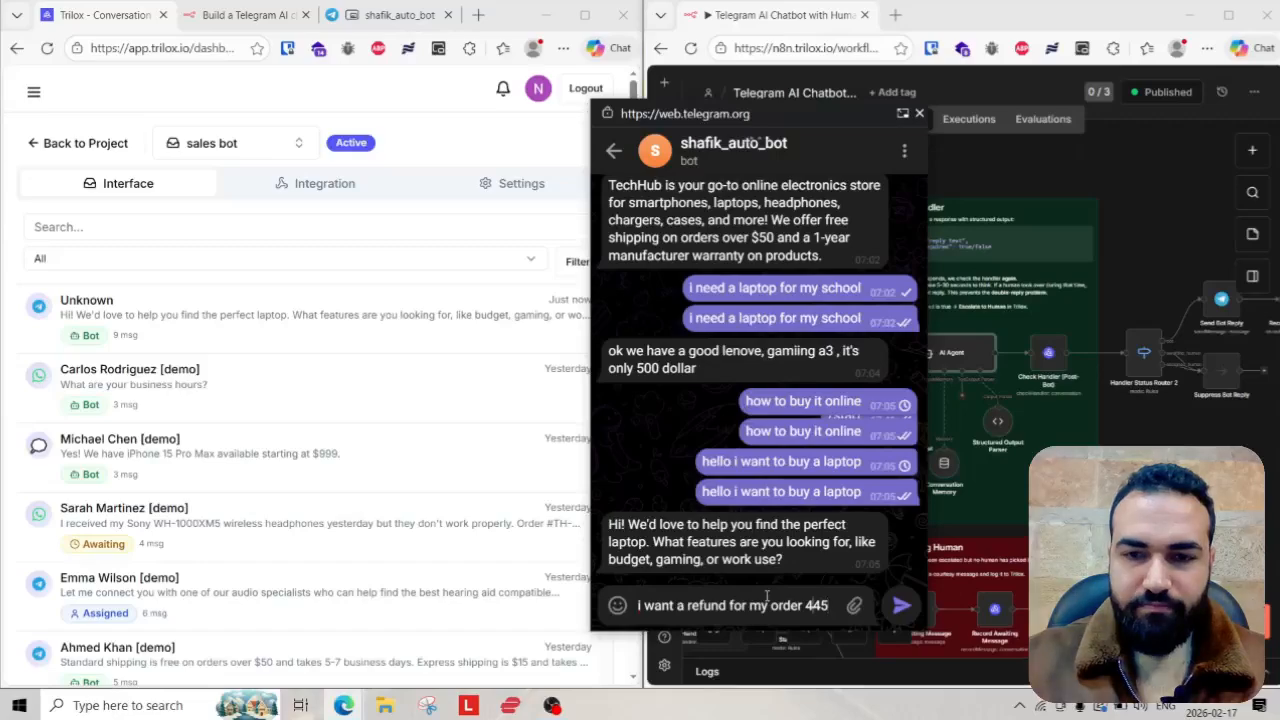
{"action": "type", "text": "$"}
{"action": "key", "text": "BackSpace"}
{"action": "type", "text": "#"}
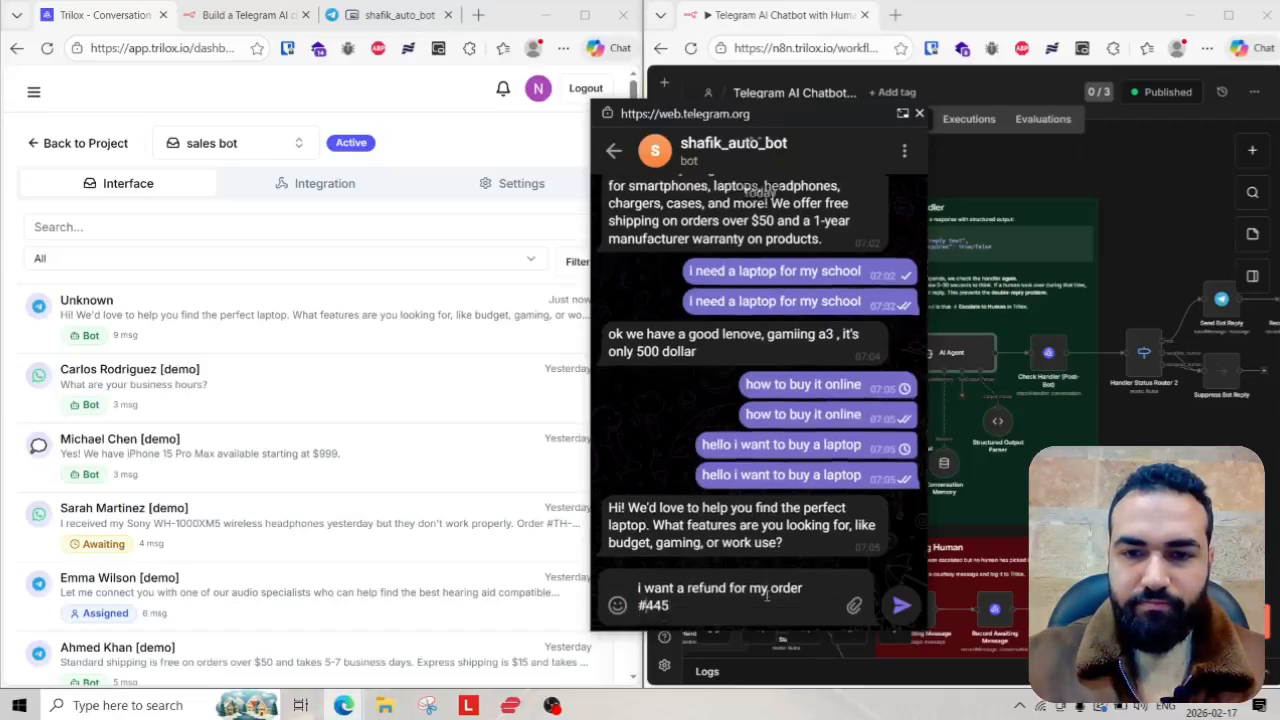
{"action": "key", "text": "Right"}
{"action": "key", "text": "Right"}
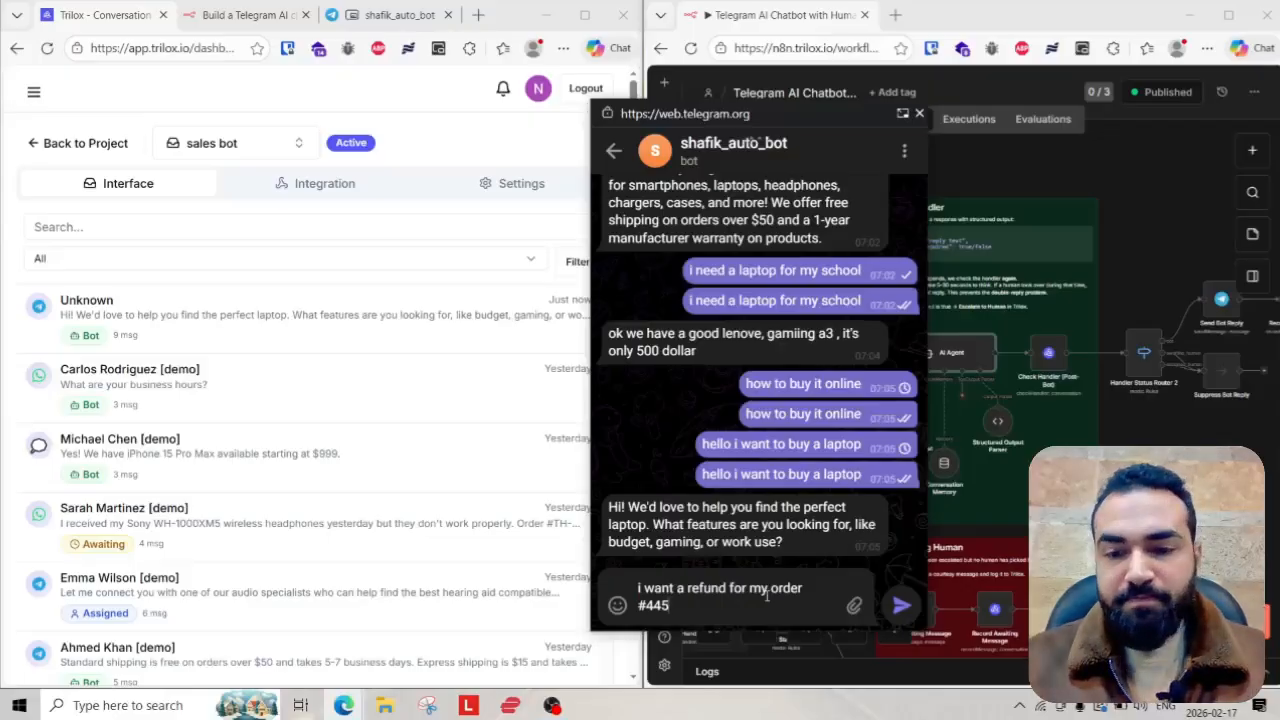
{"action": "key", "text": "Return"}
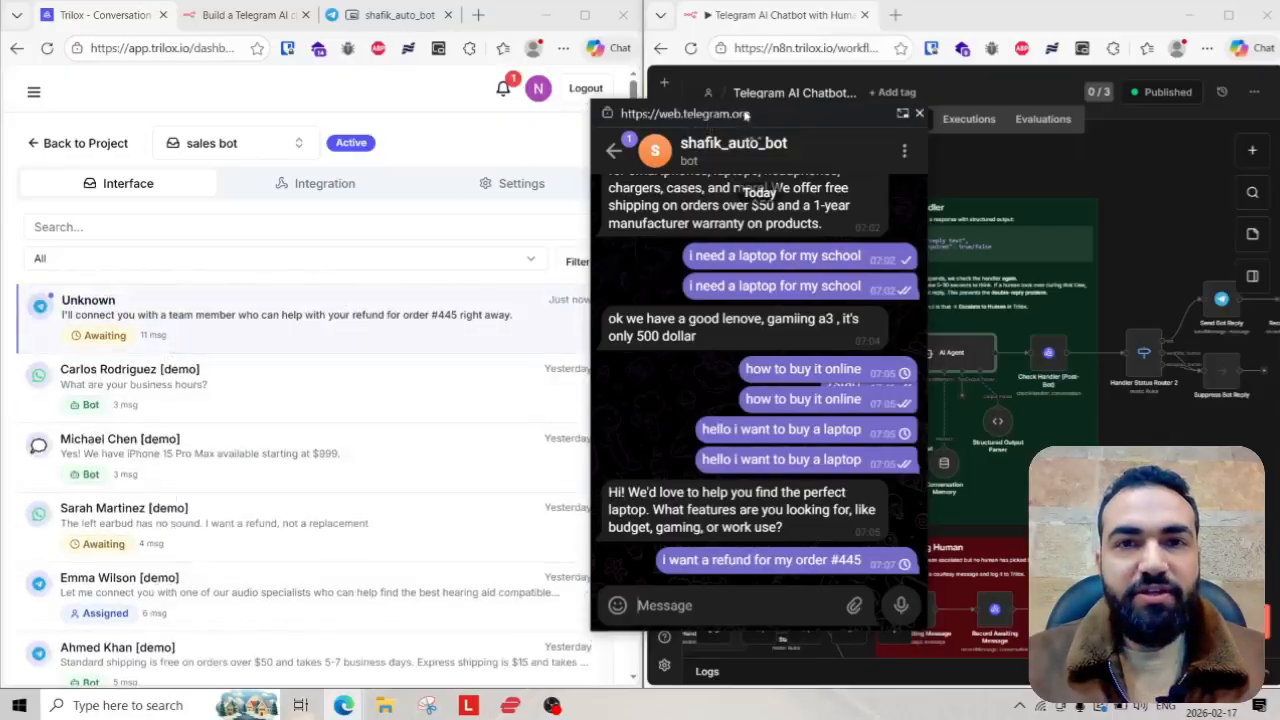
- Move the Telegram chat window clear of the Trilox list and go to the latest message to read the bot's refund reply
{"action": "left_click_drag", "start_coordinate": [783, 118], "coordinate": [827, 114]}
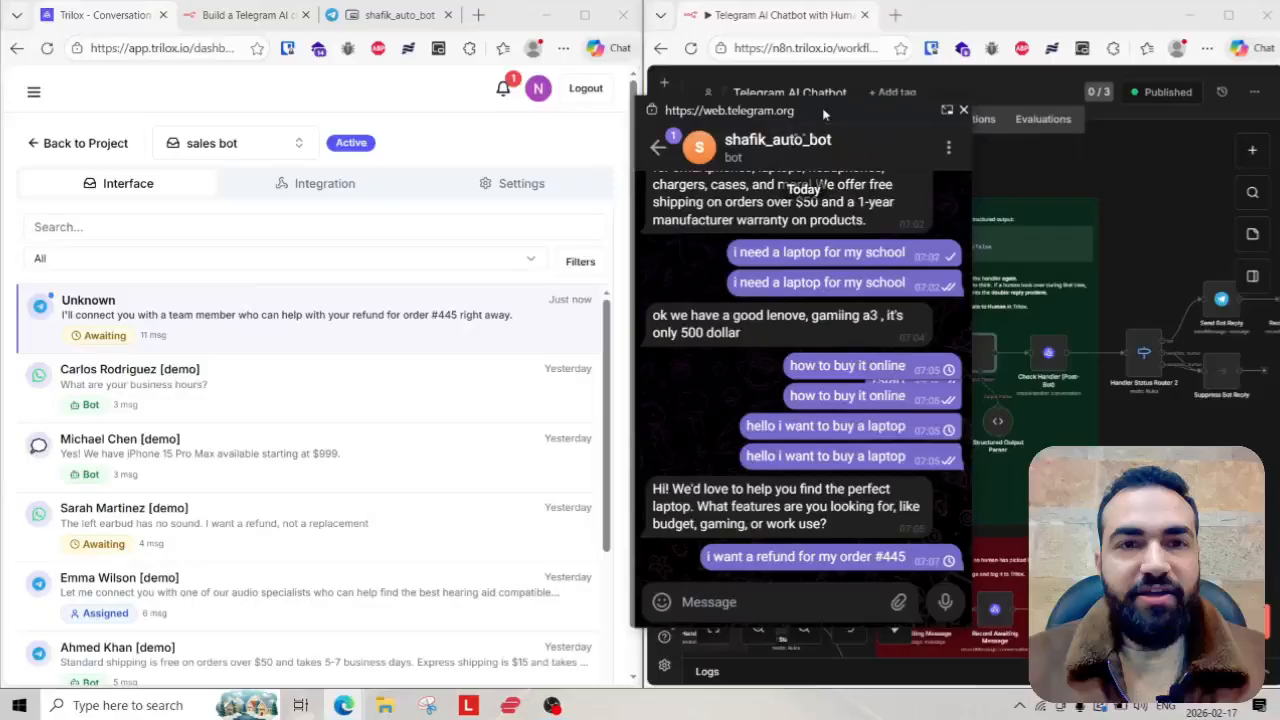
{"action": "left_click", "coordinate": [418, 263]}
{"action": "left_click", "coordinate": [418, 263]}
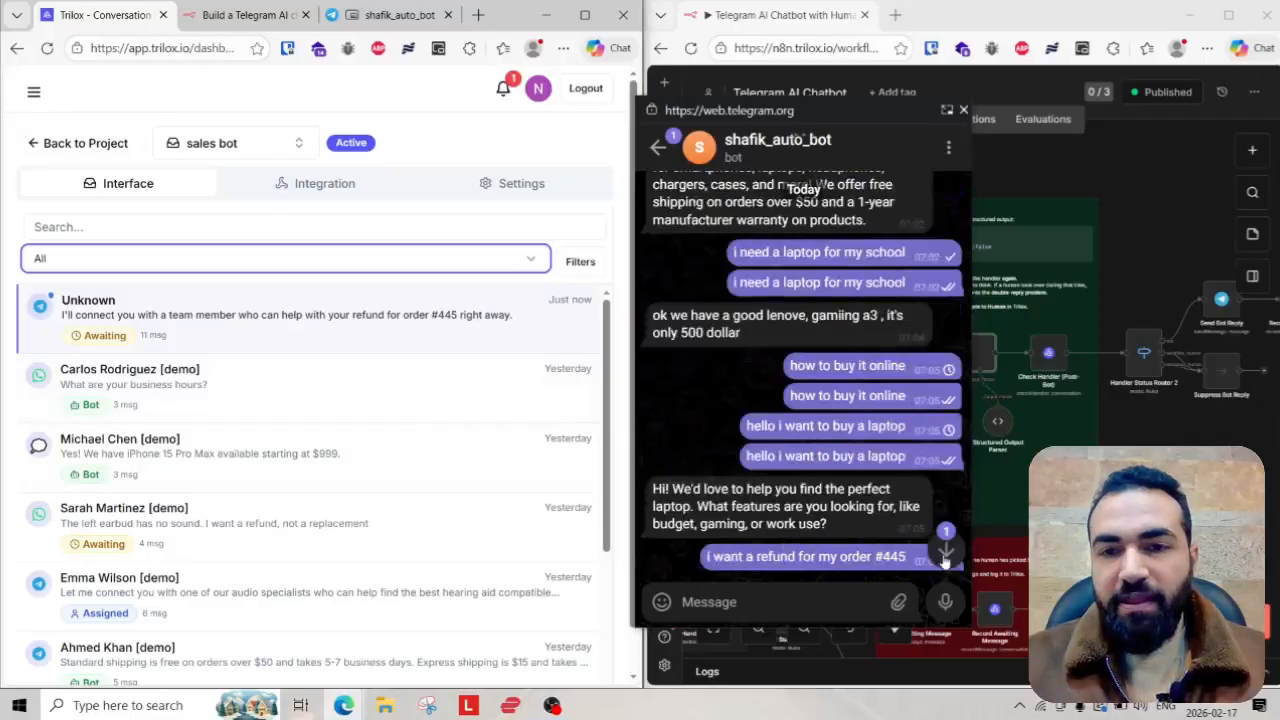
{"action": "left_click", "coordinate": [945, 552]}
{"action": "left_click_drag", "start_coordinate": [697, 521], "coordinate": [897, 521]}
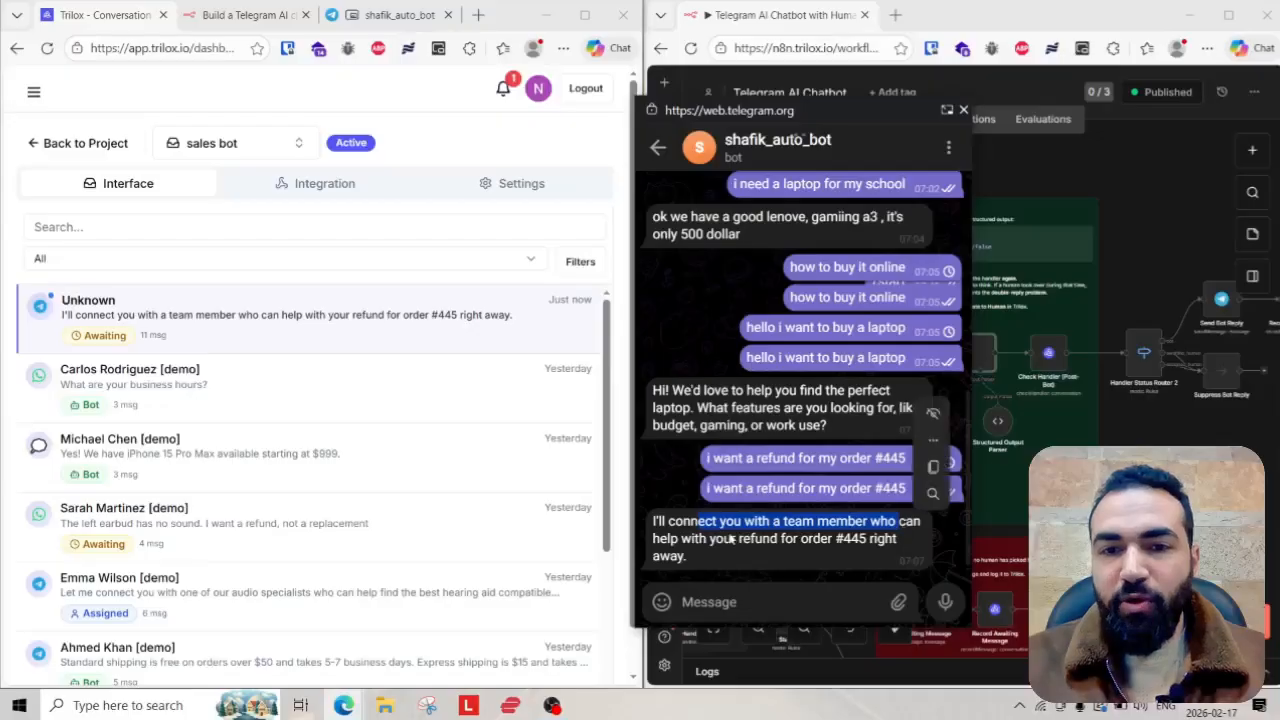
{"action": "left_click_drag", "start_coordinate": [711, 539], "coordinate": [797, 539]}
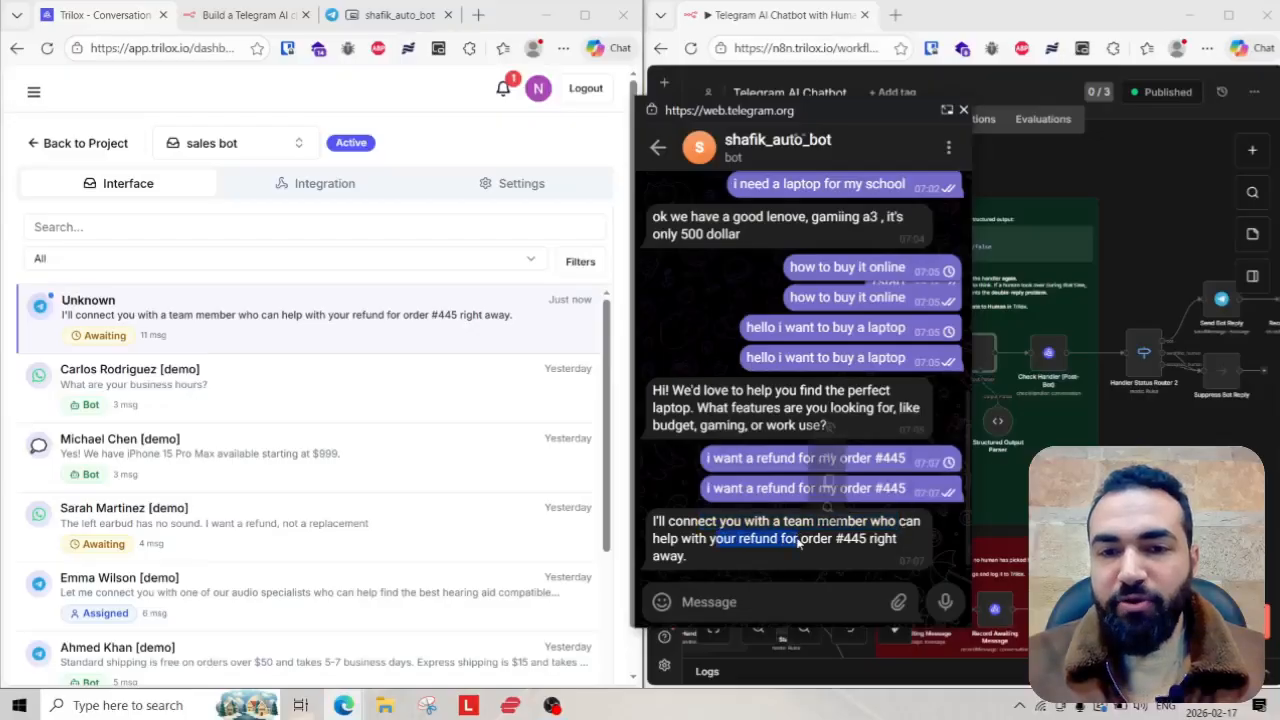
- Send the follow-up message "where" to the bot in the Telegram chat
{"action": "left_click", "coordinate": [730, 603]}
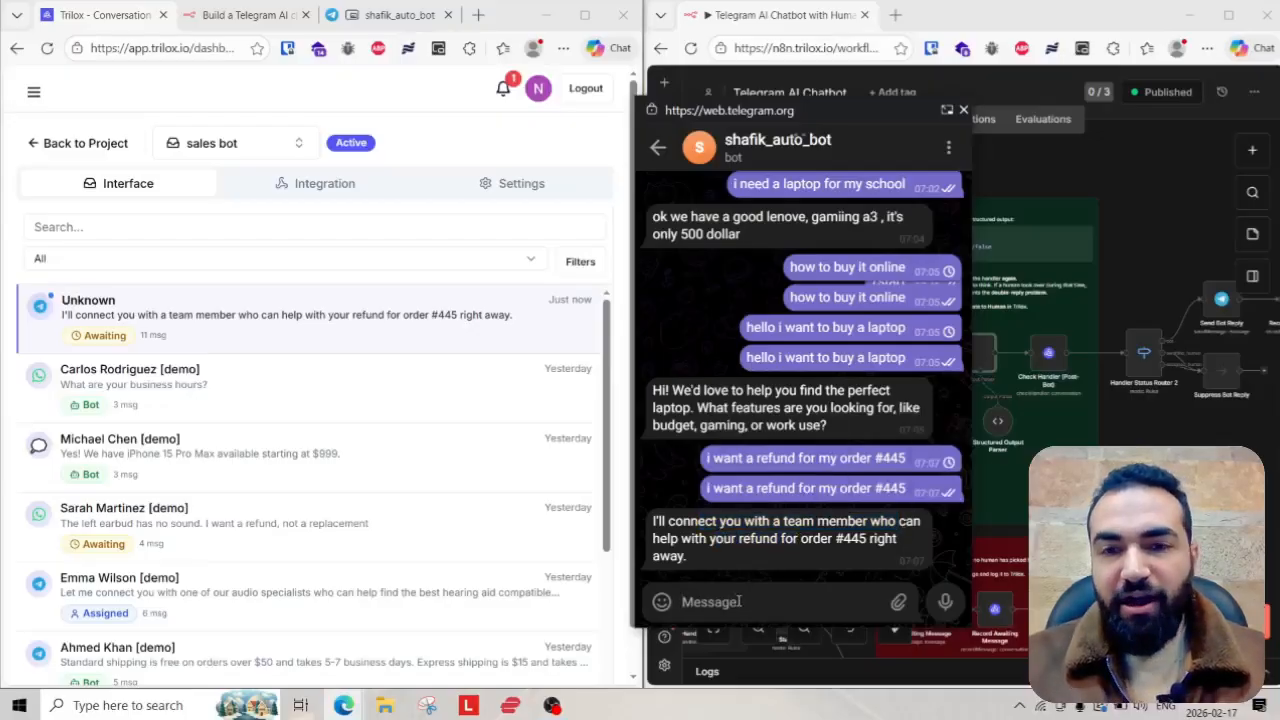
{"action": "type", "text": "H"}
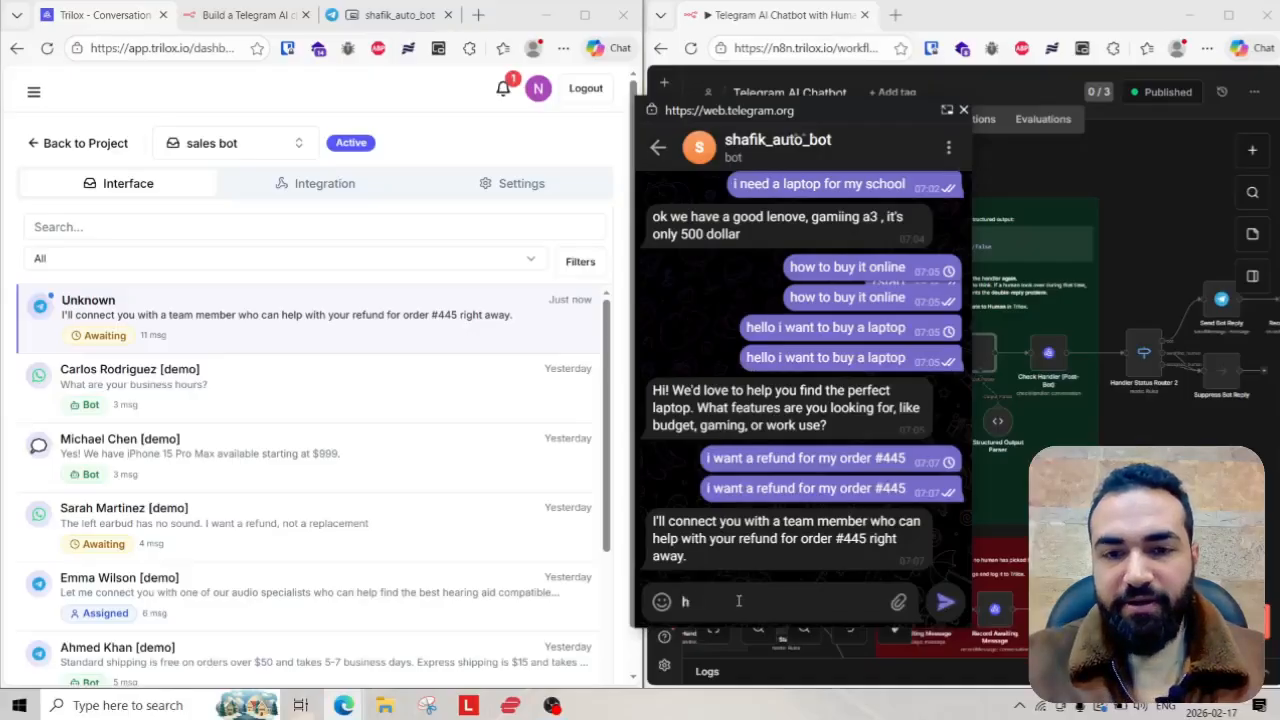
{"action": "type", "text": "e"}
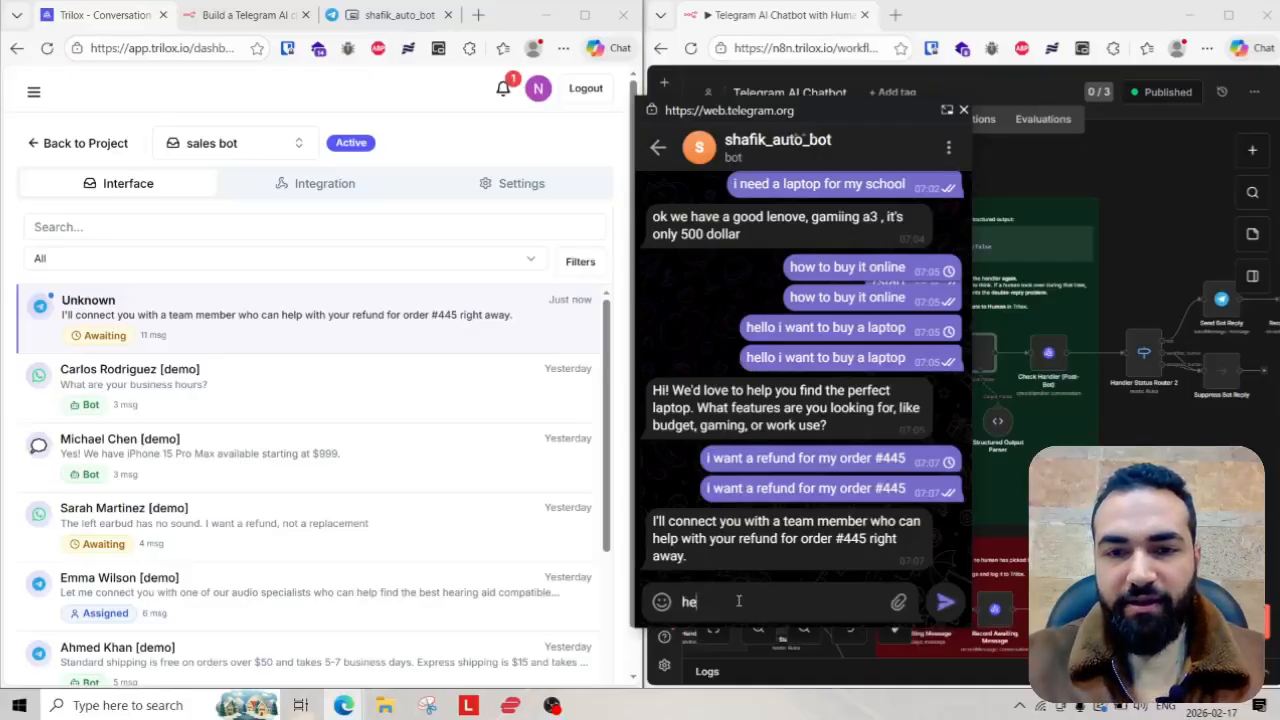
{"action": "key", "text": "BackSpace"}
{"action": "key", "text": "BackSpace"}
{"action": "type", "text": "where"}
{"action": "key", "text": "Return"}
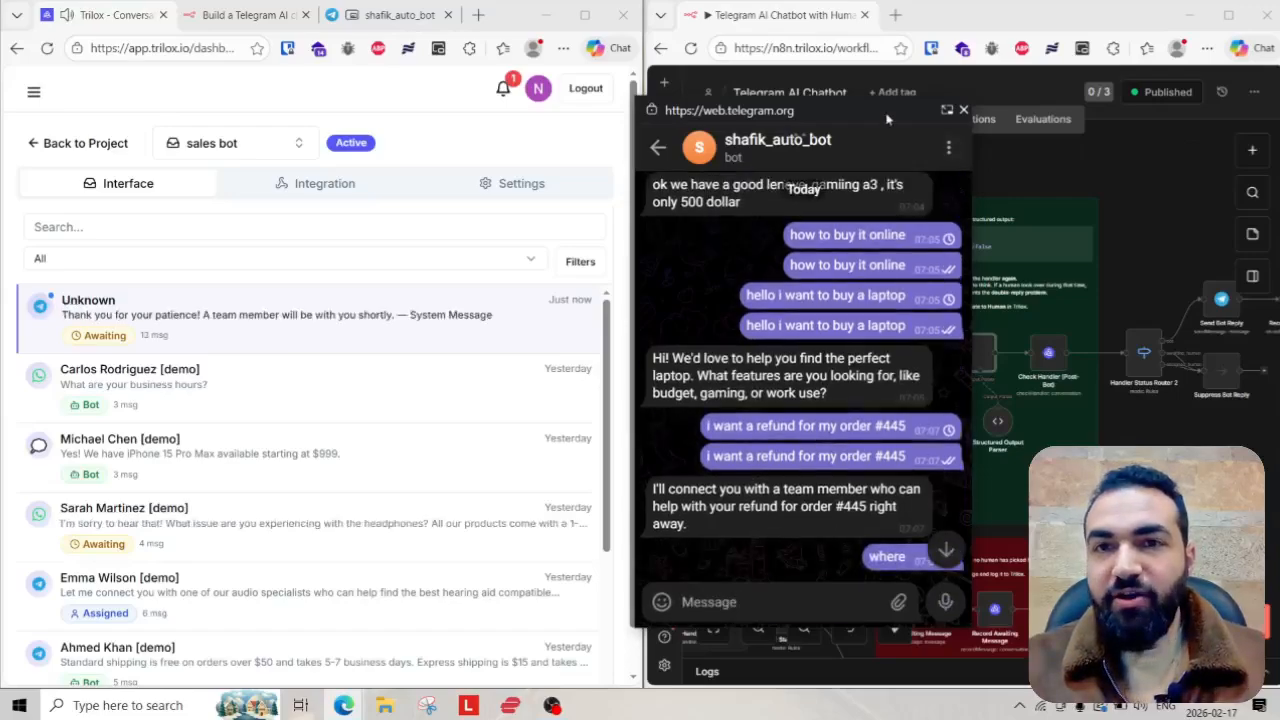
- Move the Telegram chat window off the workflow's Awaiting Human section and examine its Send Awaiting Message and Record Awaiting Message nodes
{"action": "left_click_drag", "start_coordinate": [888, 115], "coordinate": [693, 74]}
{"action": "scroll", "coordinate": [893, 627], "scroll_direction": "down", "scroll_amount": 2}
{"action": "scroll", "coordinate": [1137, 431], "scroll_direction": "down", "scroll_amount": 3}
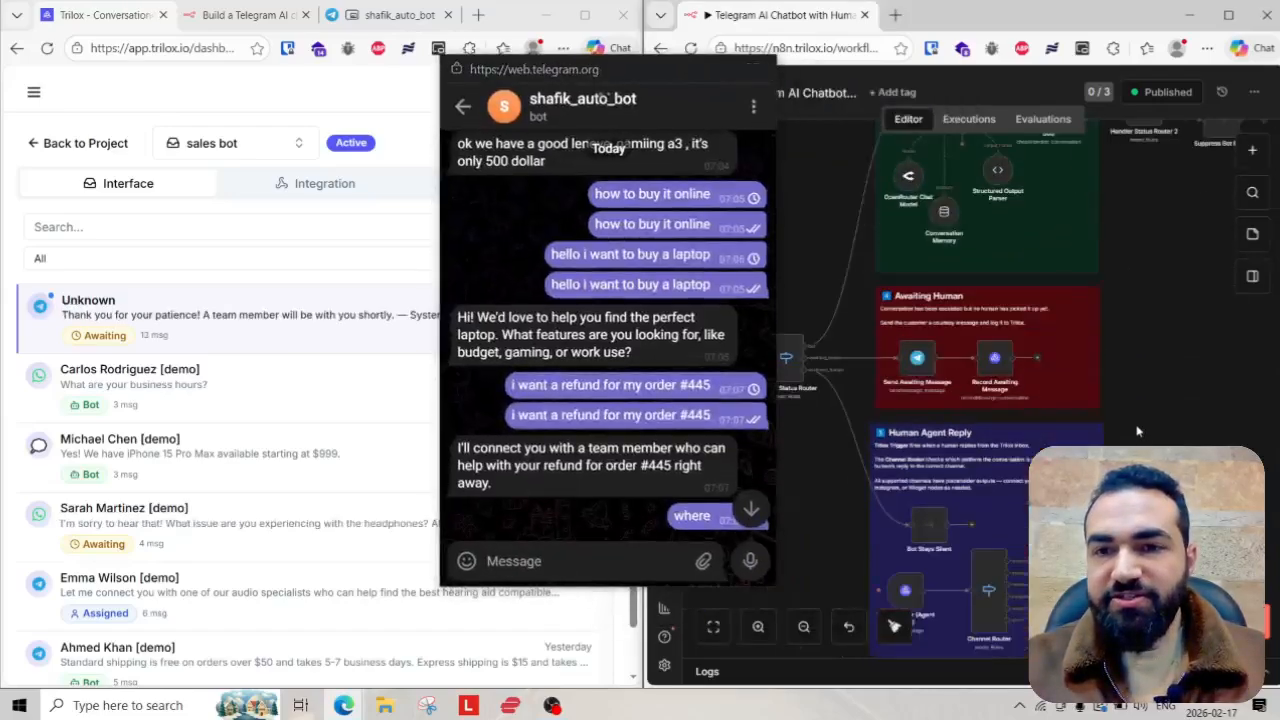
{"action": "scroll", "coordinate": [1112, 379], "scroll_direction": "down", "scroll_amount": 3}
{"action": "scroll", "coordinate": [966, 349], "scroll_direction": "up", "scroll_amount": 5}
{"action": "scroll", "coordinate": [880, 360], "scroll_direction": "up", "scroll_amount": 4}
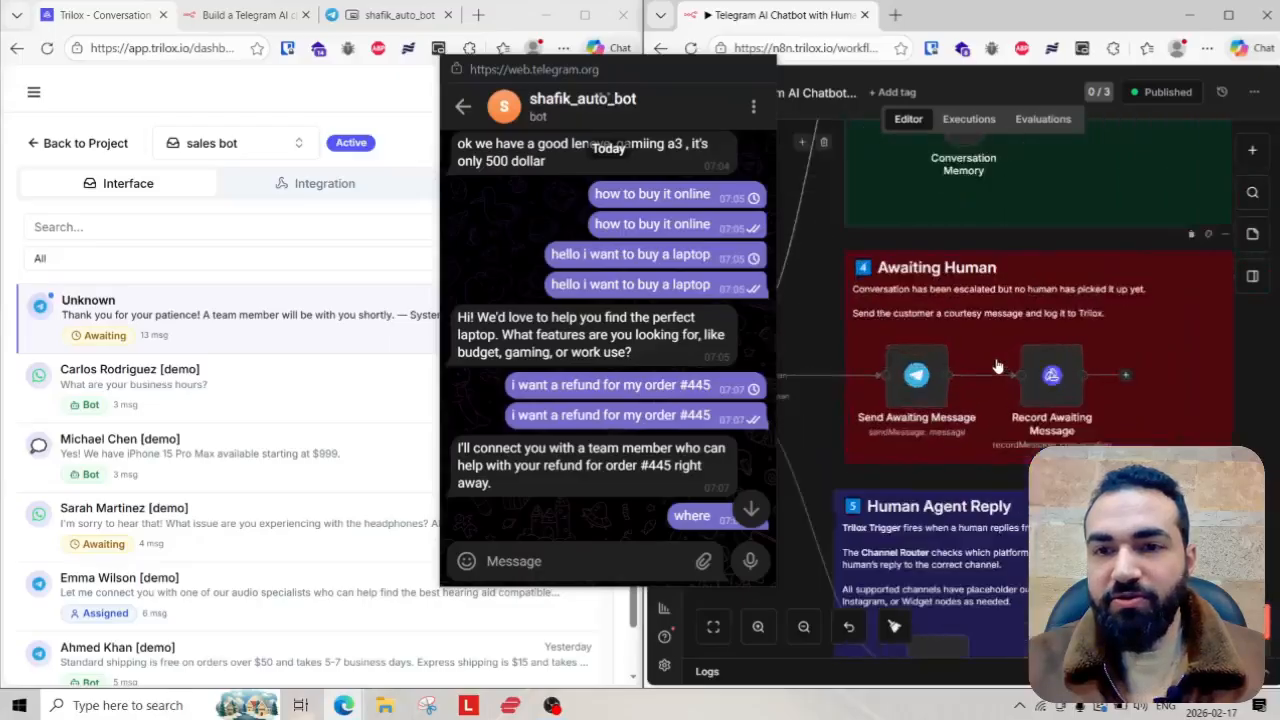
{"action": "scroll", "coordinate": [900, 375], "scroll_direction": "down", "scroll_amount": 3}
{"action": "scroll", "coordinate": [915, 388], "scroll_direction": "up", "scroll_amount": 3}
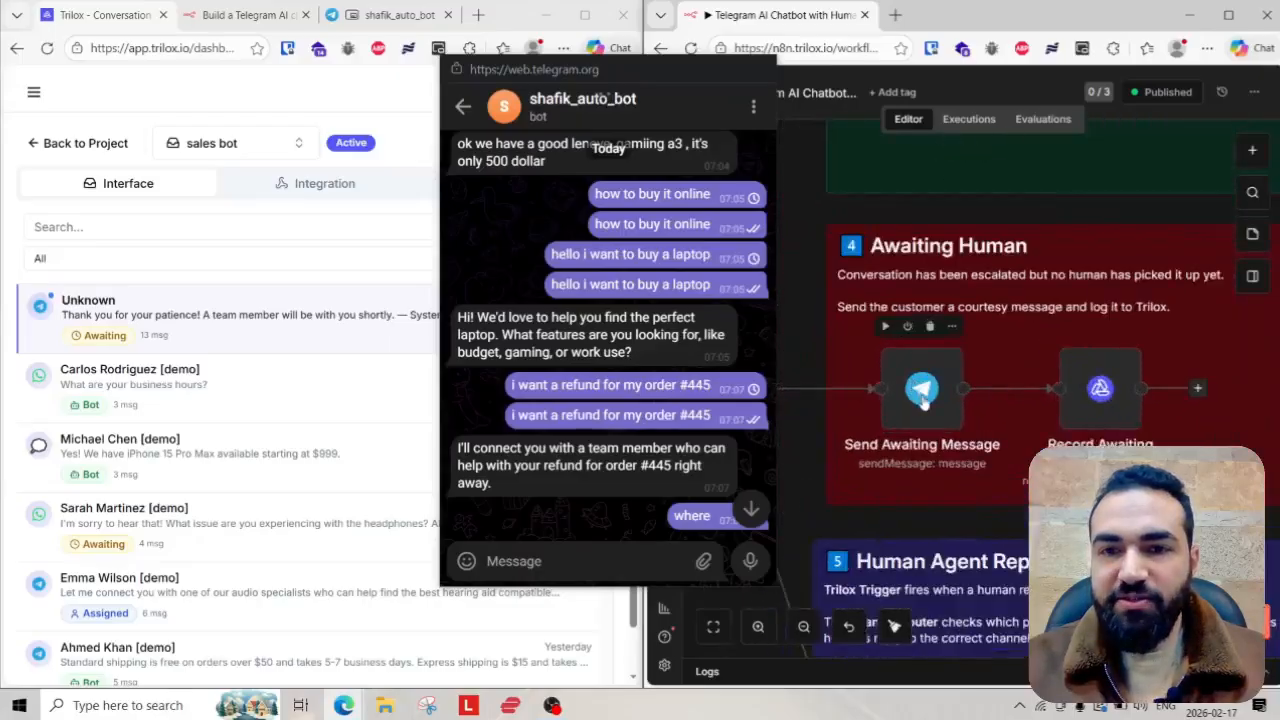
- Open the Send Awaiting Message node, read through its Text value to the end, and close the node
{"action": "double_click", "coordinate": [922, 398]}
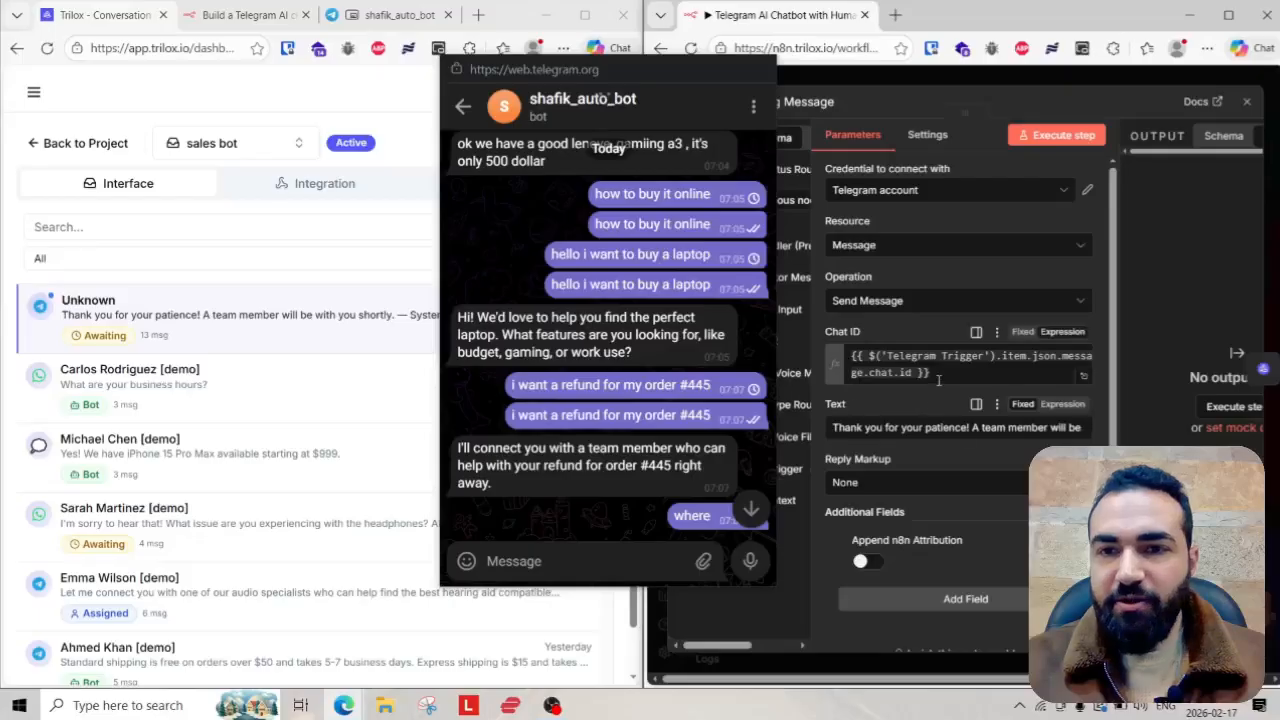
{"action": "scroll", "coordinate": [926, 402], "scroll_direction": "down", "scroll_amount": 1}
{"action": "left_click_drag", "start_coordinate": [926, 402], "coordinate": [1096, 405]}
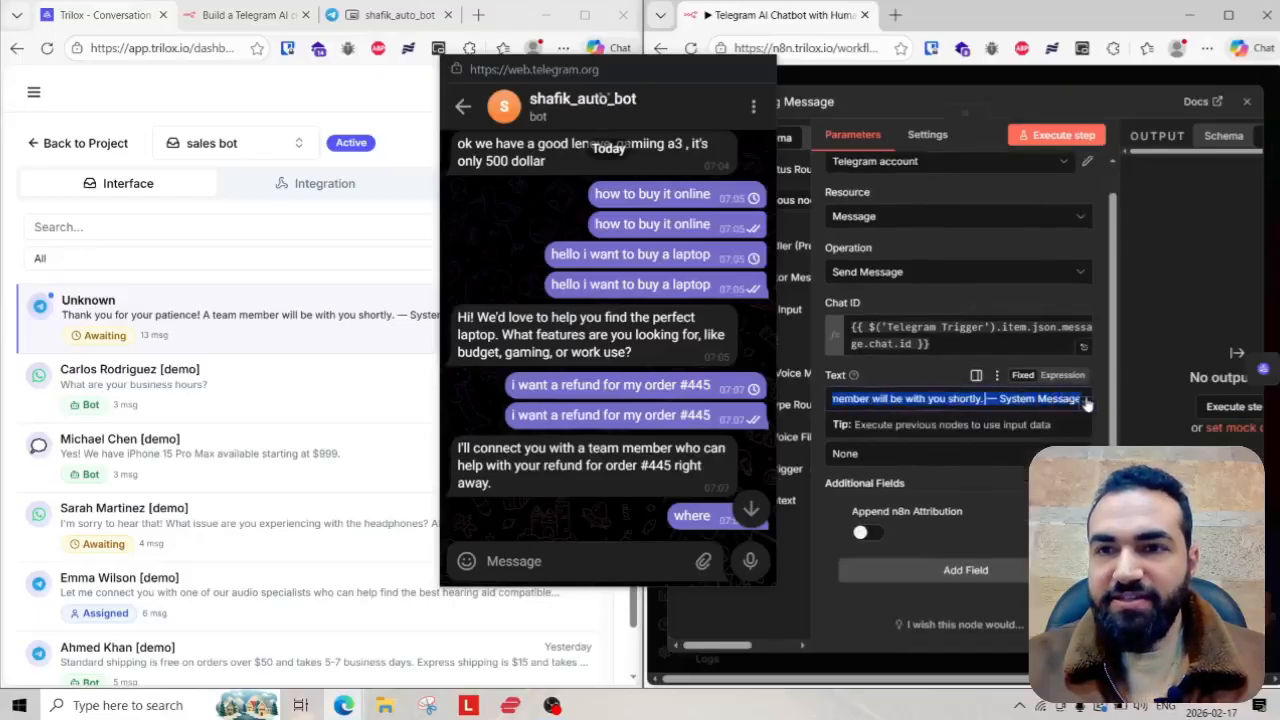
{"action": "left_click", "coordinate": [1072, 82]}
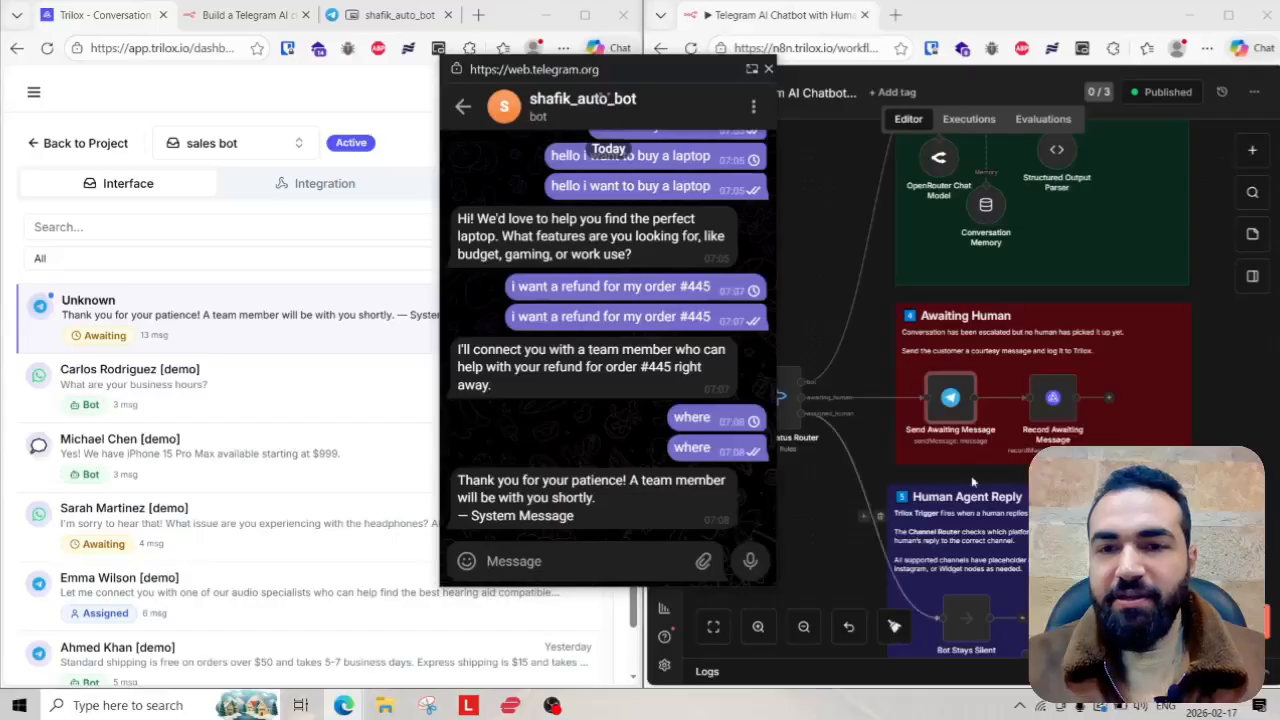
- Examine how the Handler Status Router's awaiting_human branch leads into the Awaiting Human section
{"action": "scroll", "coordinate": [955, 465], "scroll_direction": "down", "scroll_amount": 2}
{"action": "scroll", "coordinate": [1197, 377], "scroll_direction": "down", "scroll_amount": 3}
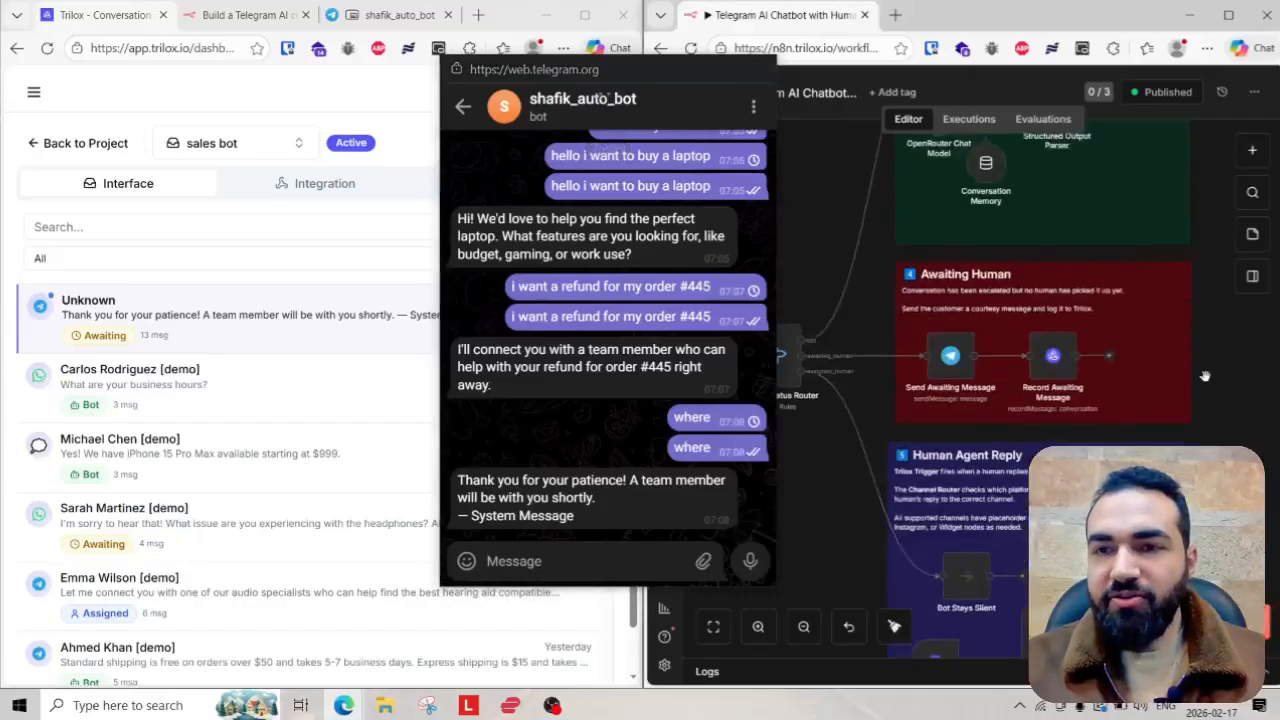
{"action": "scroll", "coordinate": [1213, 371], "scroll_direction": "down", "scroll_amount": 2}
{"action": "scroll", "coordinate": [1100, 358], "scroll_direction": "up", "scroll_amount": 4}
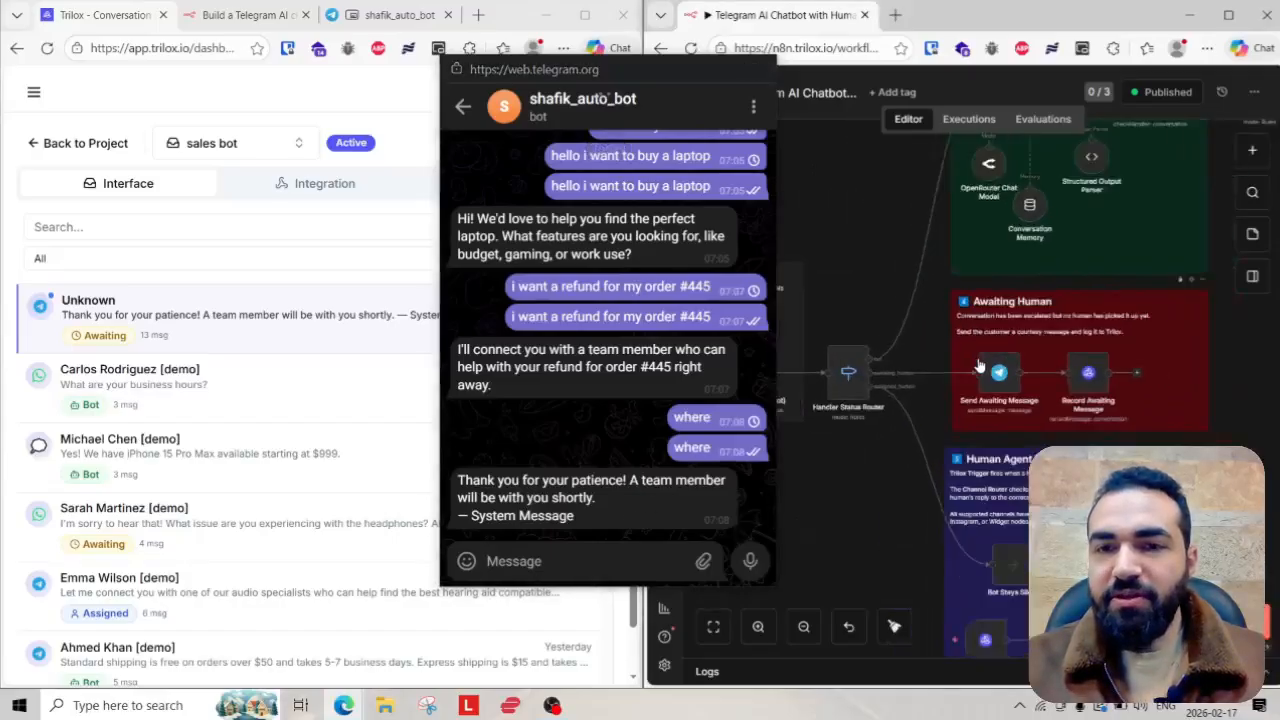
{"action": "scroll", "coordinate": [870, 375], "scroll_direction": "up", "scroll_amount": 3}
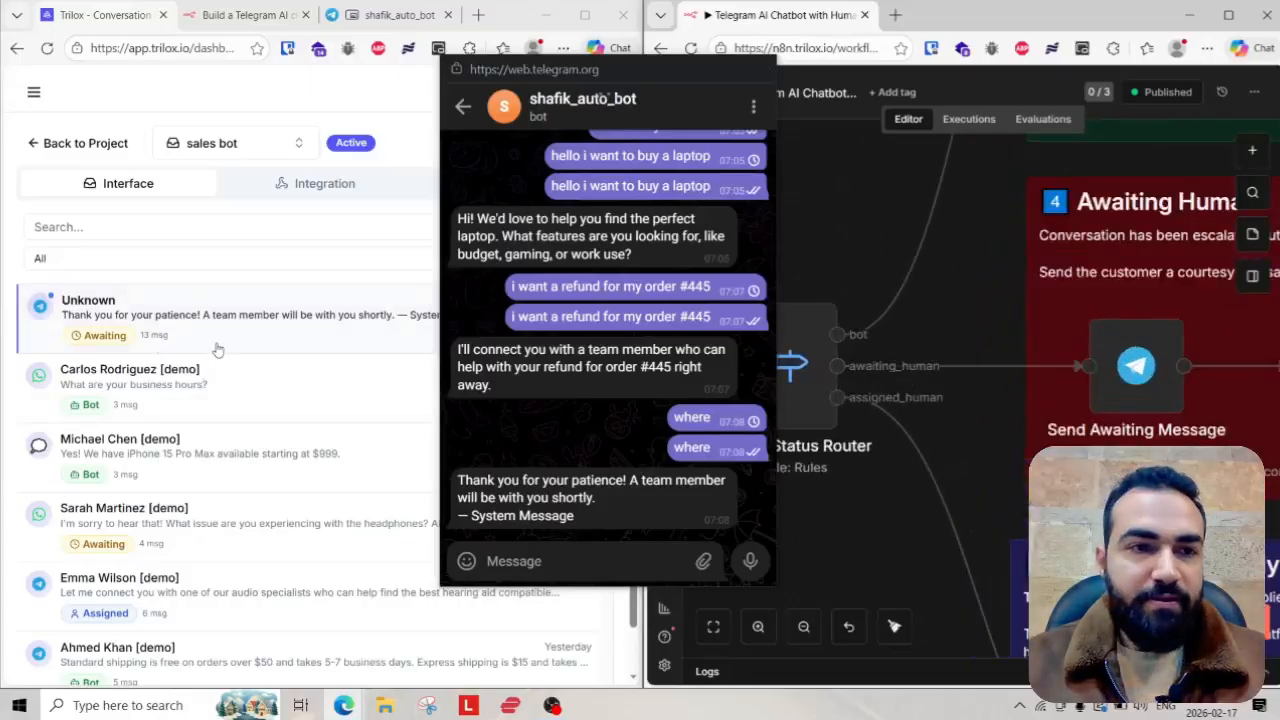
- Open the Unknown conversation marked Awaiting in Trilox, read its latest messages, and return to the conversation list
{"action": "left_click", "coordinate": [295, 333]}
{"action": "scroll", "coordinate": [200, 480], "scroll_direction": "up", "scroll_amount": 10}
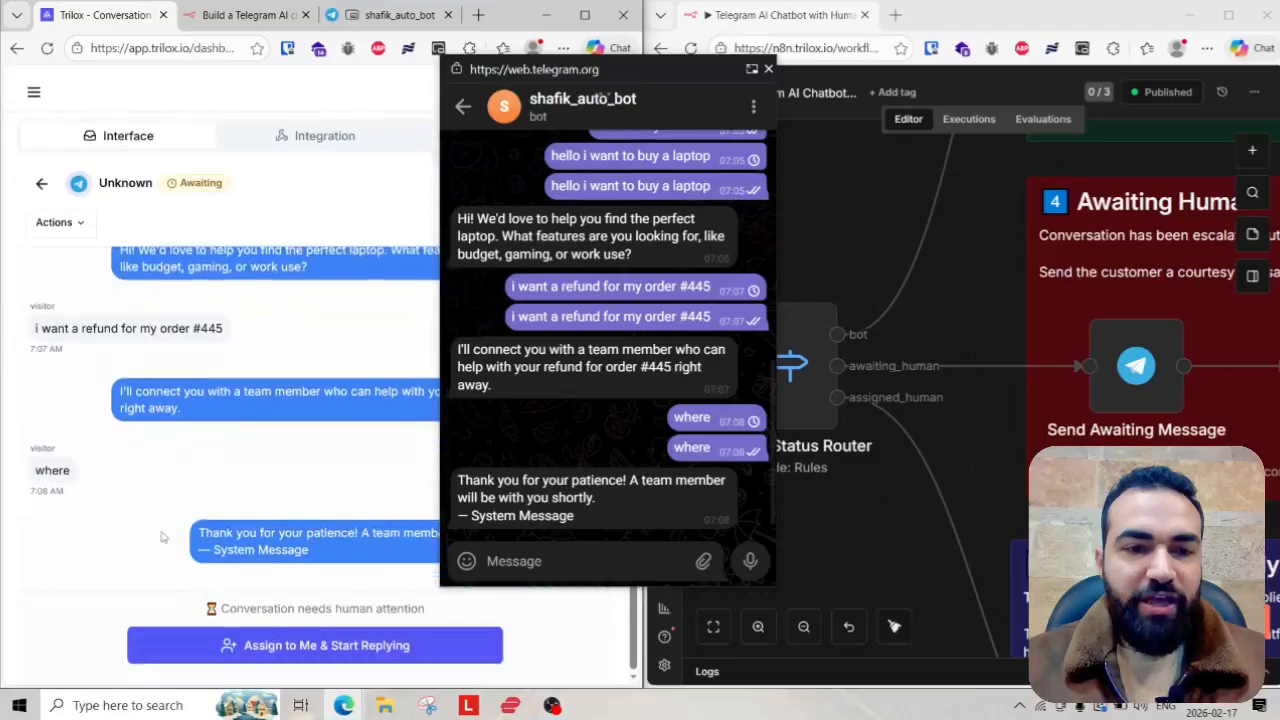
{"action": "scroll", "coordinate": [115, 453], "scroll_direction": "down", "scroll_amount": 5}
{"action": "left_click", "coordinate": [41, 183]}
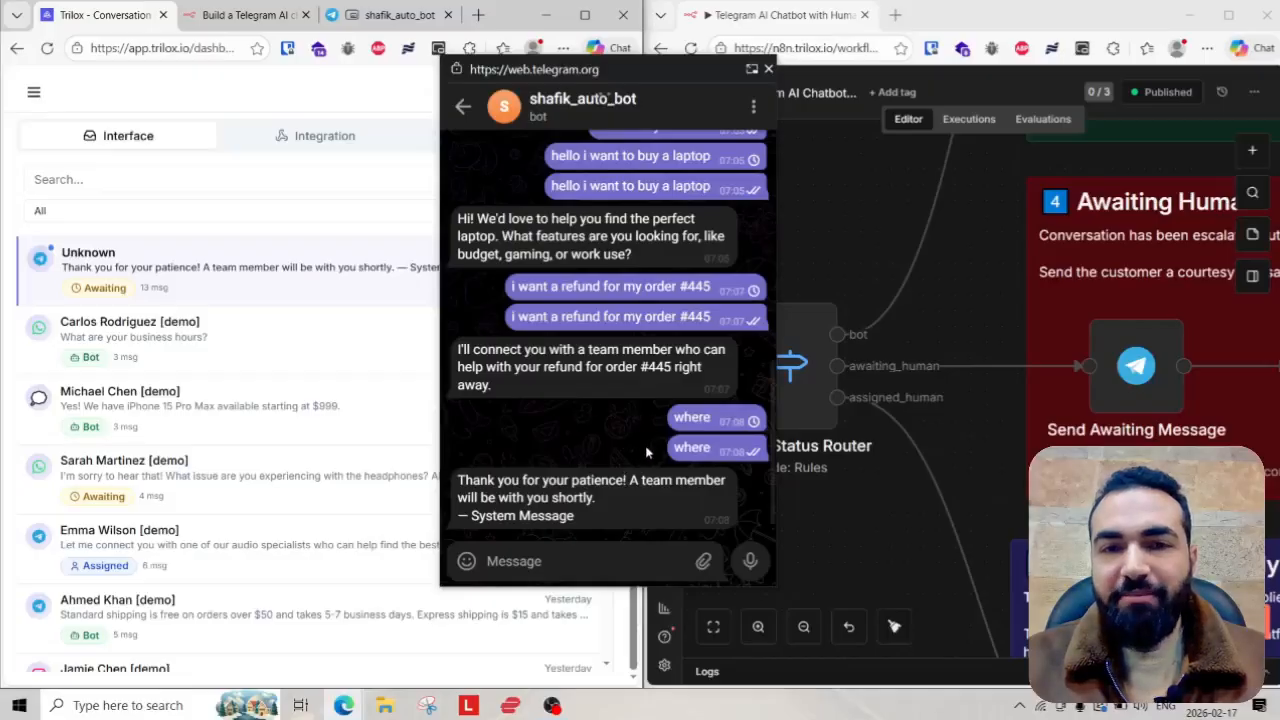
- Review the Telegram chat history with the bot from the first greeting to the awaiting-human message
{"action": "scroll", "coordinate": [646, 453], "scroll_direction": "up", "scroll_amount": 10}
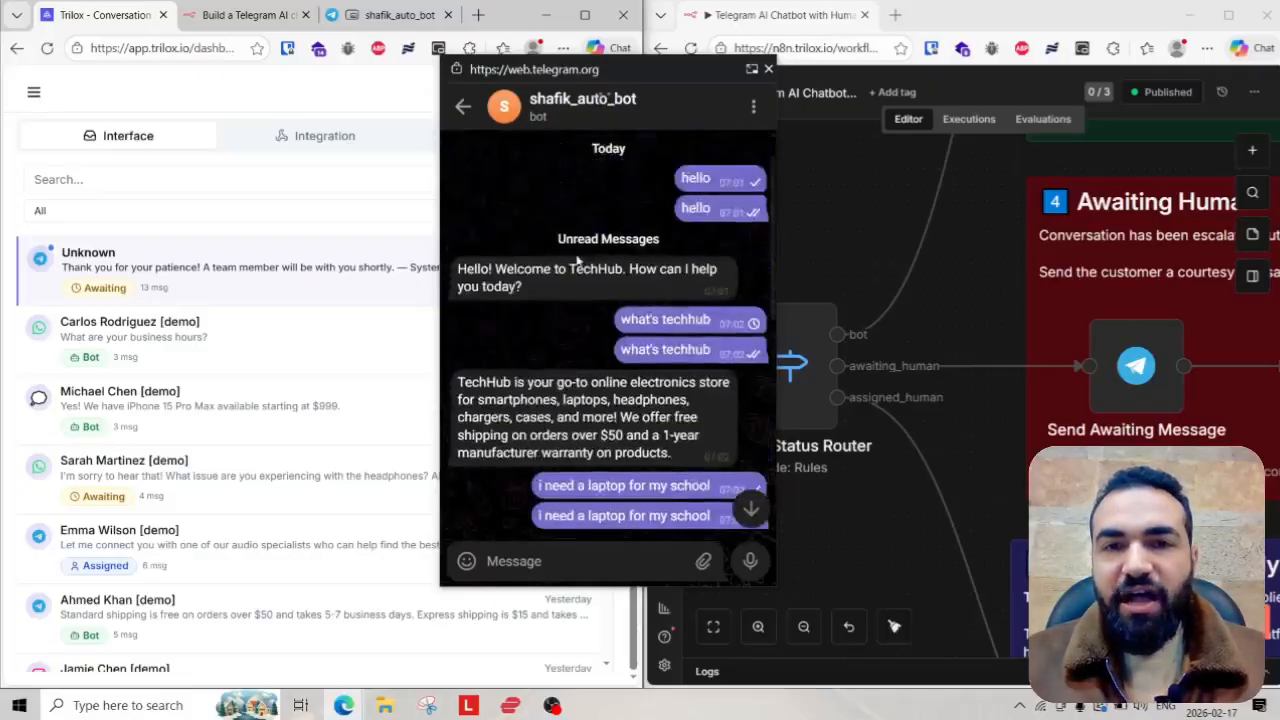
{"action": "scroll", "coordinate": [600, 390], "scroll_direction": "down", "scroll_amount": 10}
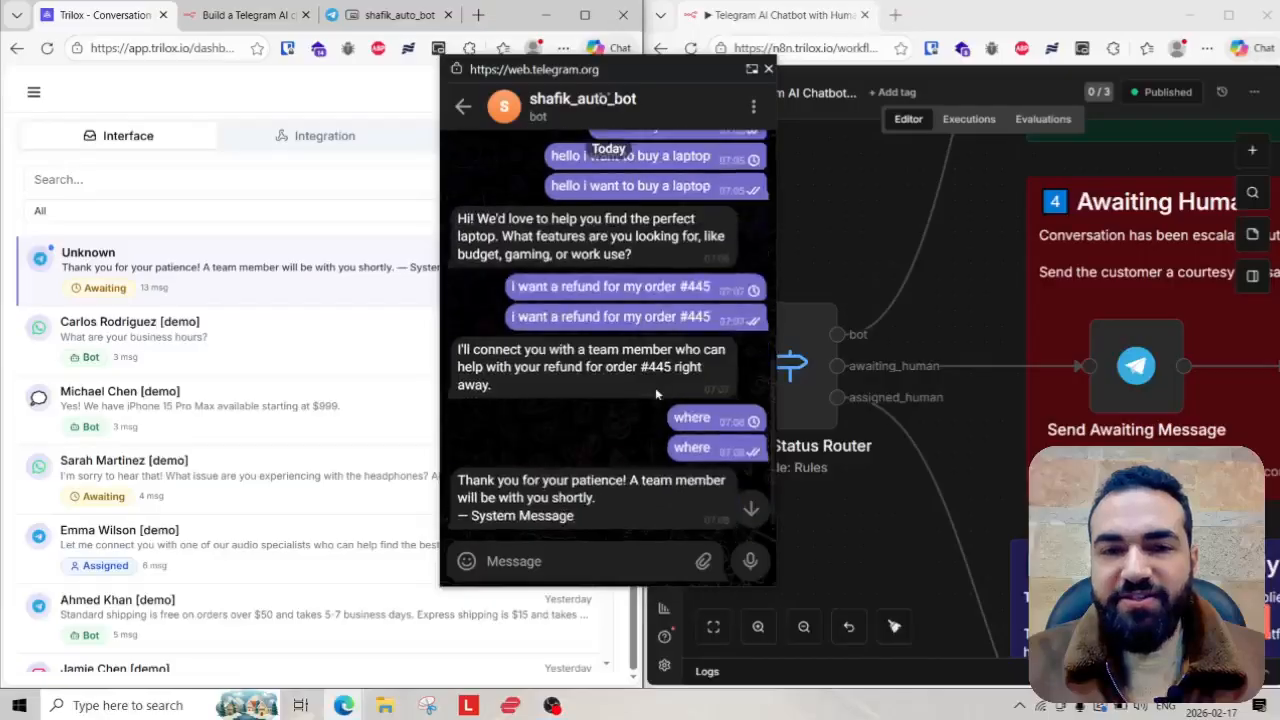
{"action": "scroll", "coordinate": [610, 400], "scroll_direction": "up", "scroll_amount": 10}
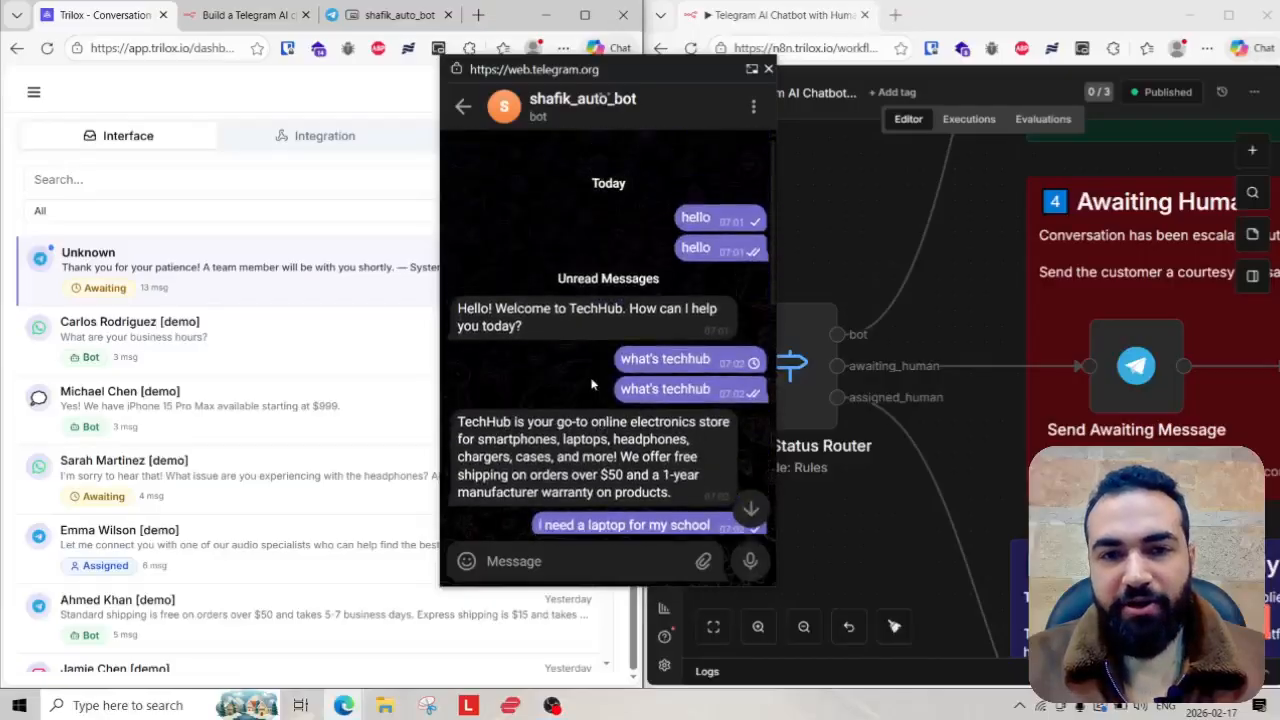
{"action": "scroll", "coordinate": [580, 310], "scroll_direction": "down", "scroll_amount": 1}
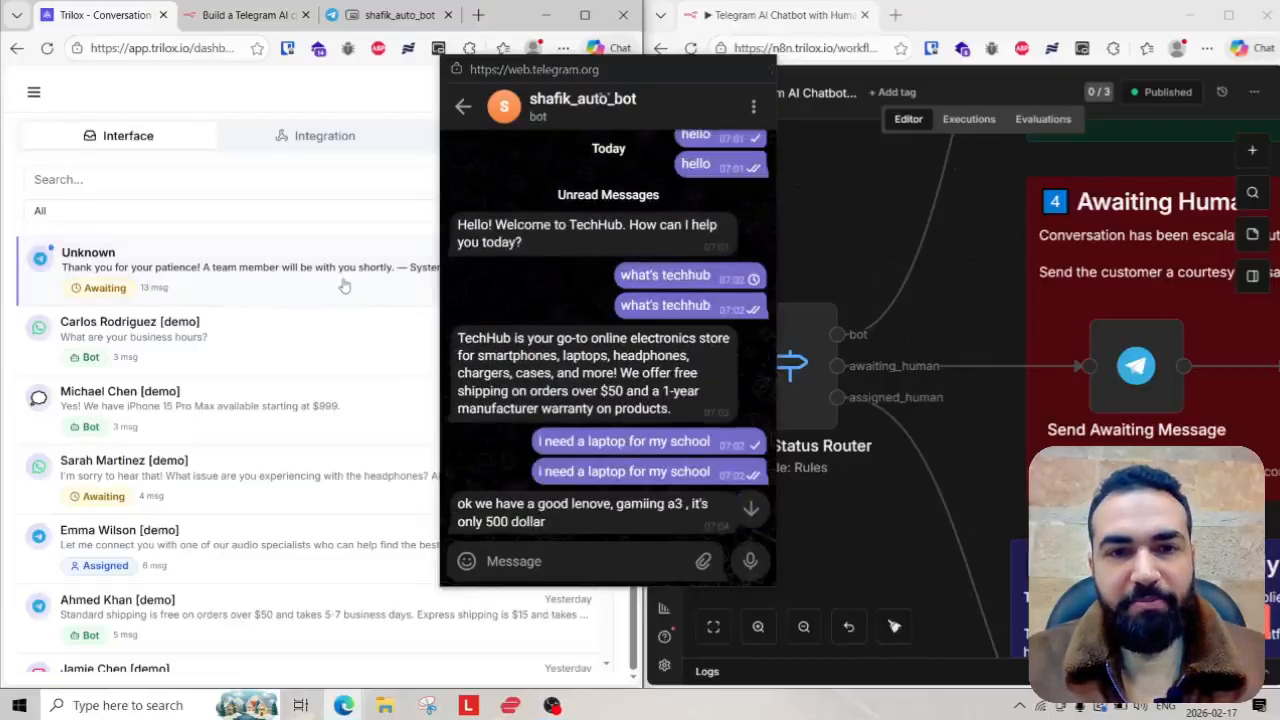
{"action": "scroll", "coordinate": [590, 315], "scroll_direction": "up", "scroll_amount": 1}
{"action": "scroll", "coordinate": [503, 183], "scroll_direction": "down", "scroll_amount": 3}
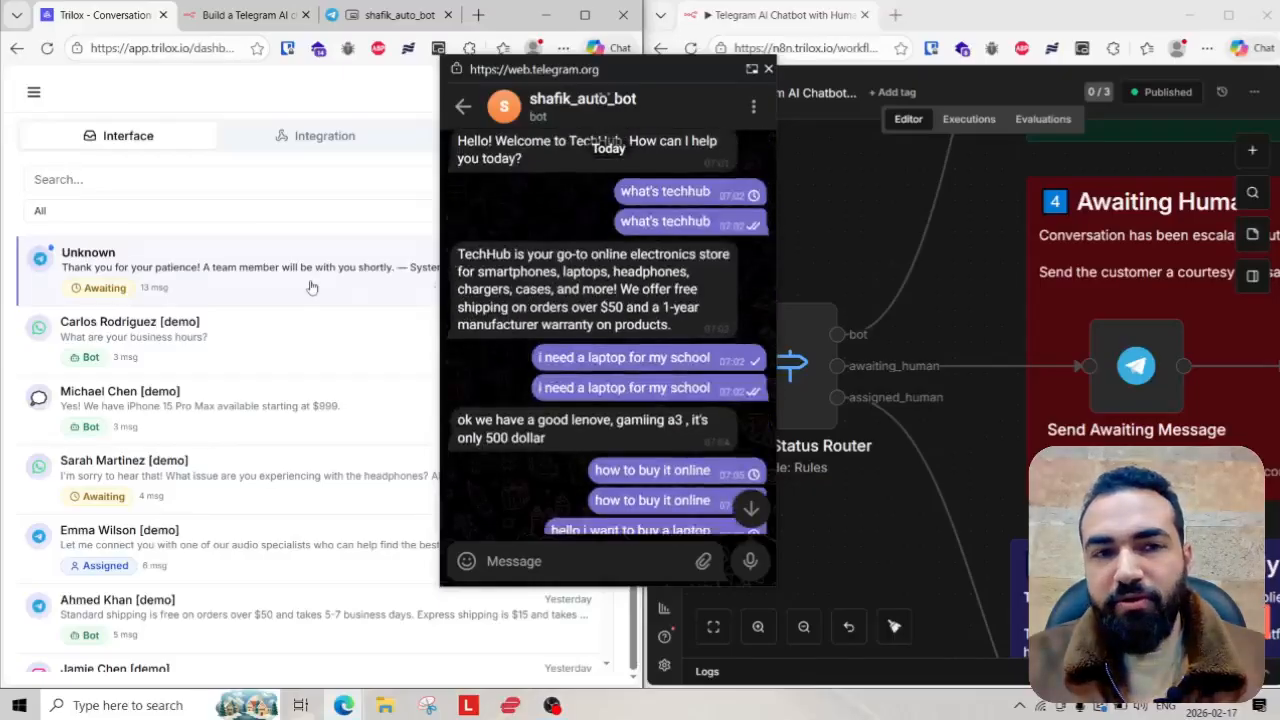
- Move the Telegram window off Trilox and review the Unknown conversation's full message history in Trilox
{"action": "left_click_drag", "start_coordinate": [610, 73], "coordinate": [888, 121]}
{"action": "scroll", "coordinate": [358, 390], "scroll_direction": "up", "scroll_amount": 10}
{"action": "scroll", "coordinate": [358, 390], "scroll_direction": "up", "scroll_amount": 1}
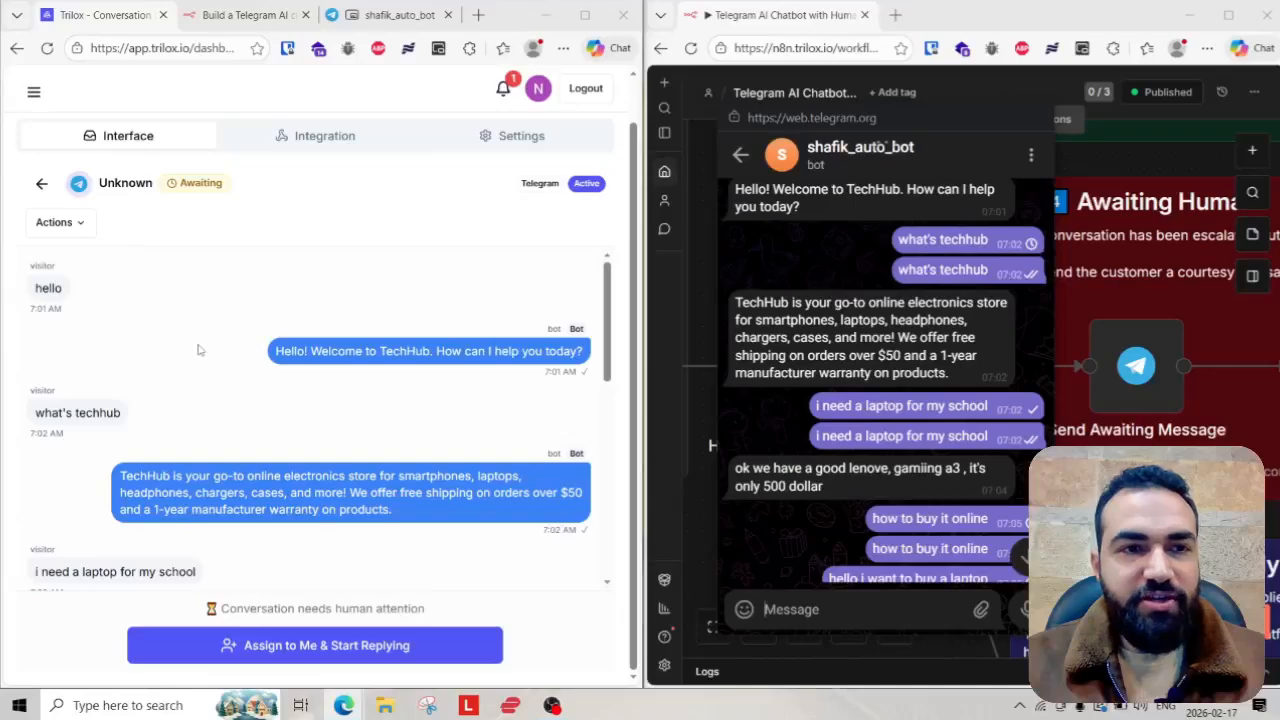
{"action": "scroll", "coordinate": [198, 350], "scroll_direction": "down", "scroll_amount": 15}
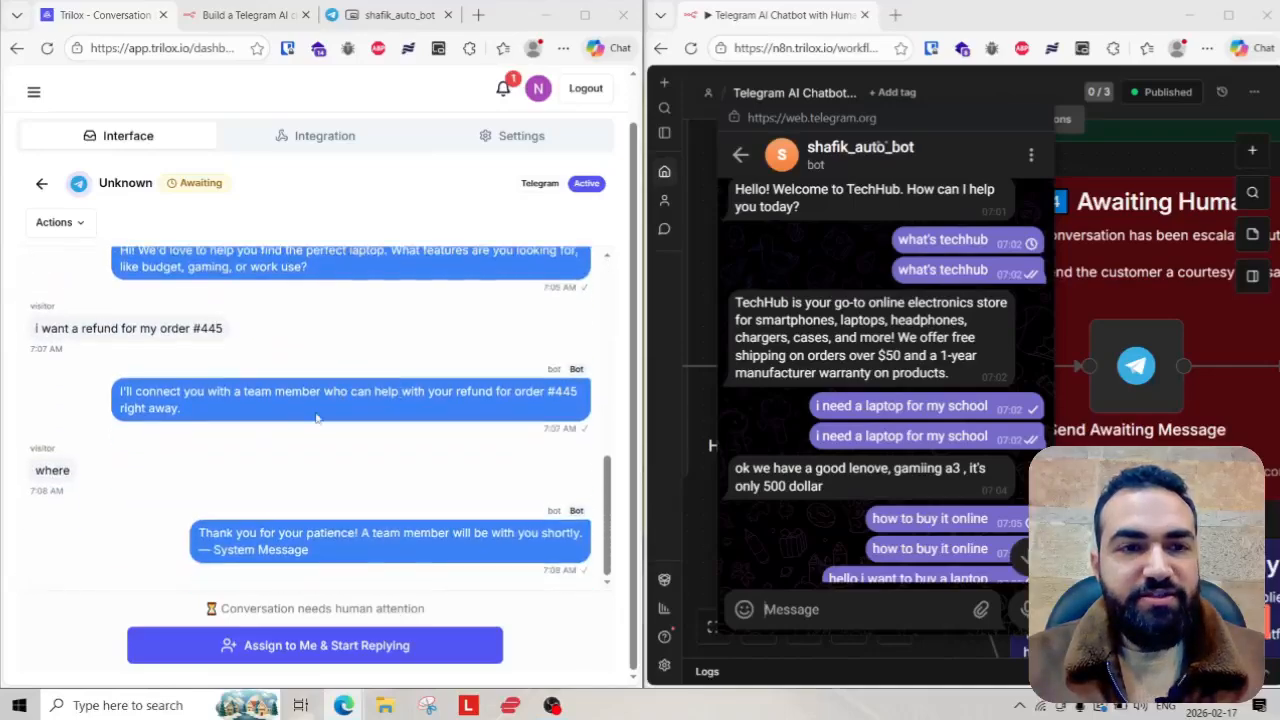
{"action": "scroll", "coordinate": [316, 420], "scroll_direction": "up", "scroll_amount": 5}
{"action": "scroll", "coordinate": [312, 428], "scroll_direction": "down", "scroll_amount": 5}
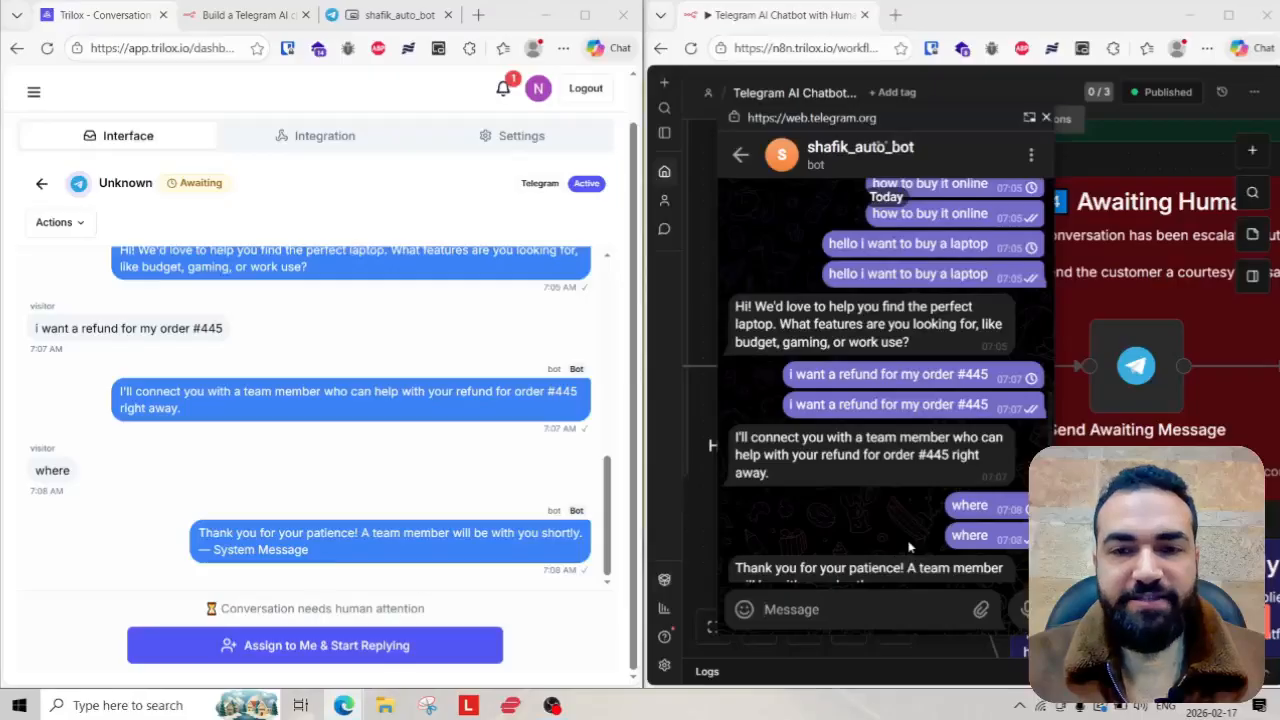
- Assign the Unknown conversation to yourself in Trilox and send "hi" from the Telegram chat
{"action": "left_click", "coordinate": [420, 640]}
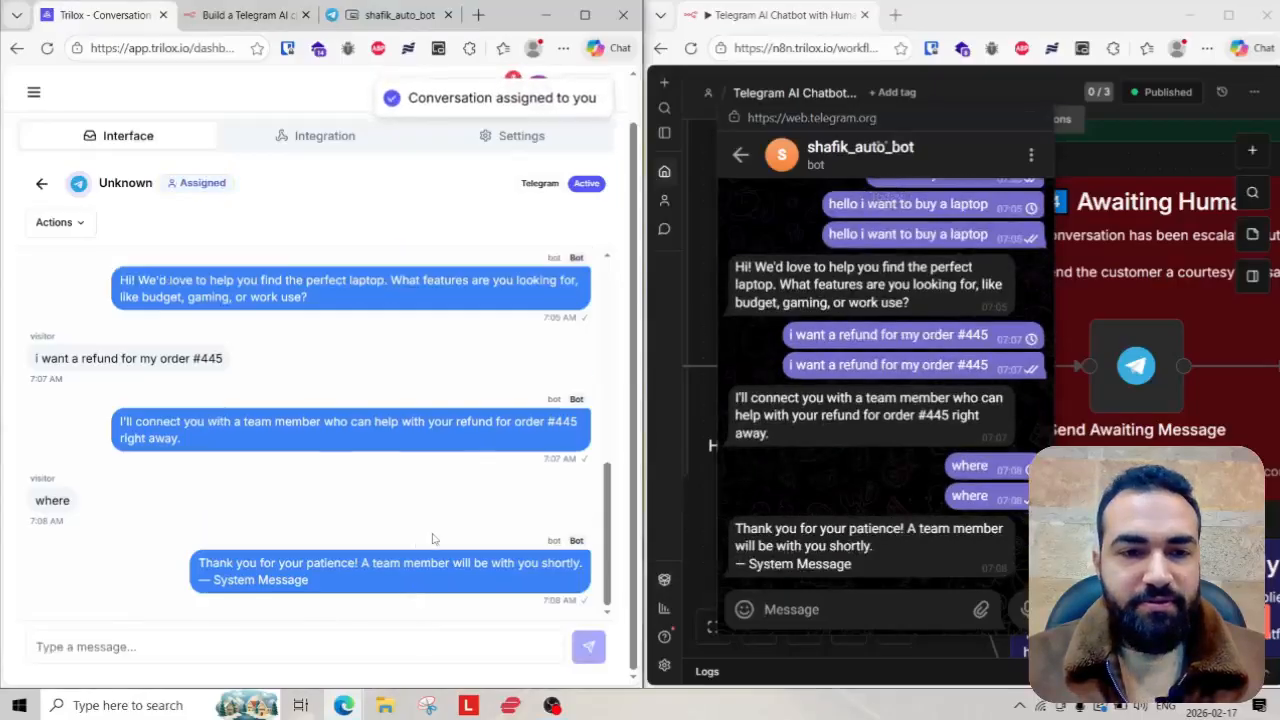
{"action": "left_click", "coordinate": [888, 607]}
{"action": "type", "text": "he"}
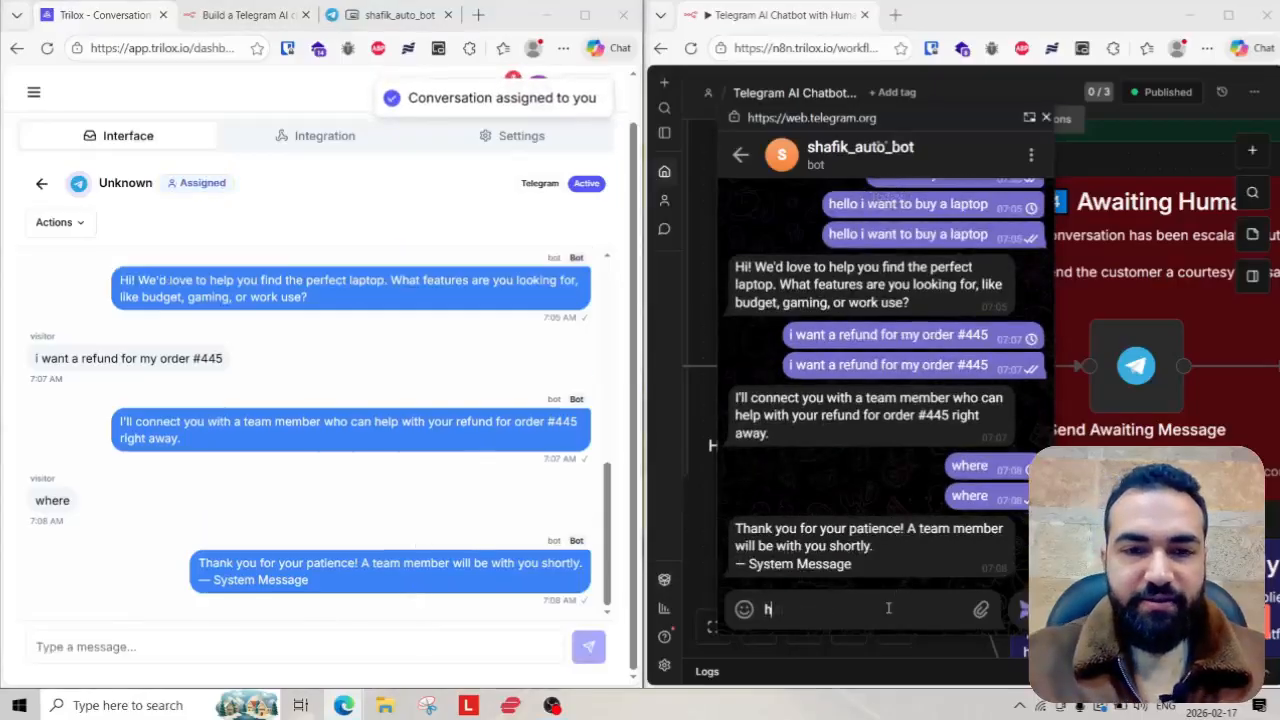
{"action": "key", "text": "Return"}
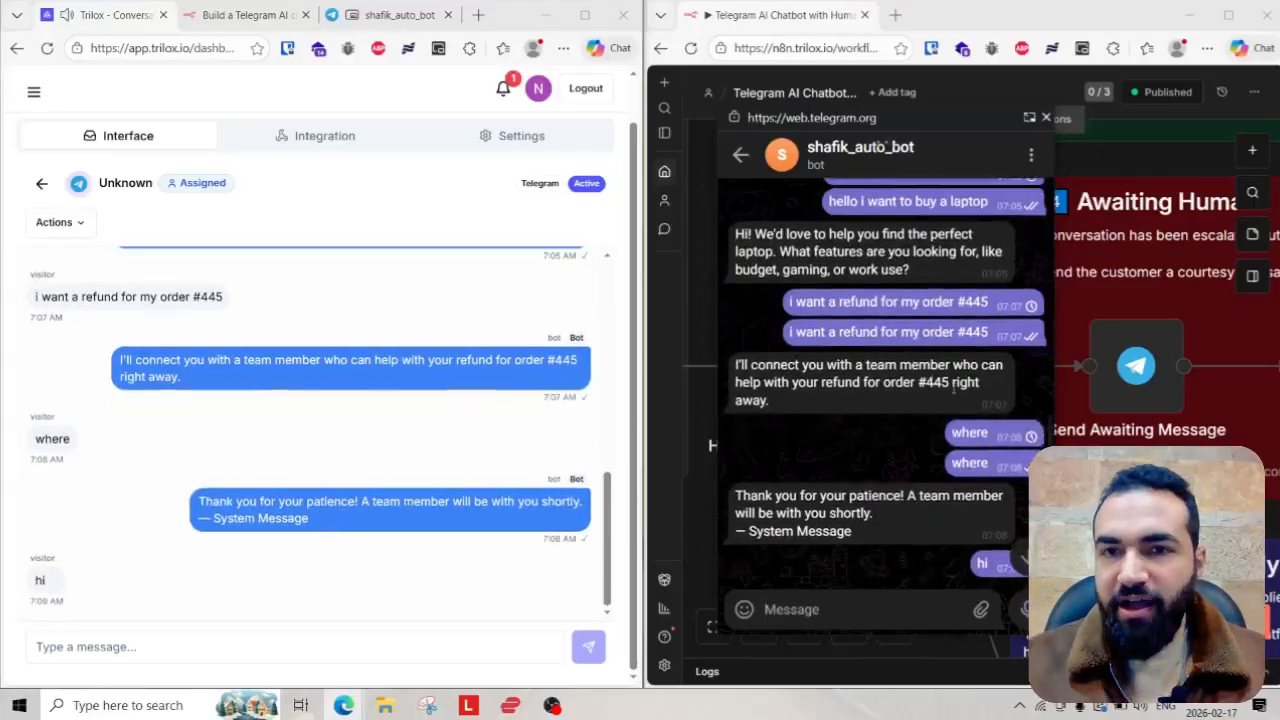
- Move the Telegram window closer to the Trilox conversation and send the agent reply "hello" from Trilox
{"action": "left_click_drag", "start_coordinate": [940, 135], "coordinate": [787, 90]}
{"action": "left_click", "coordinate": [95, 640]}
{"action": "left_click", "coordinate": [135, 645]}
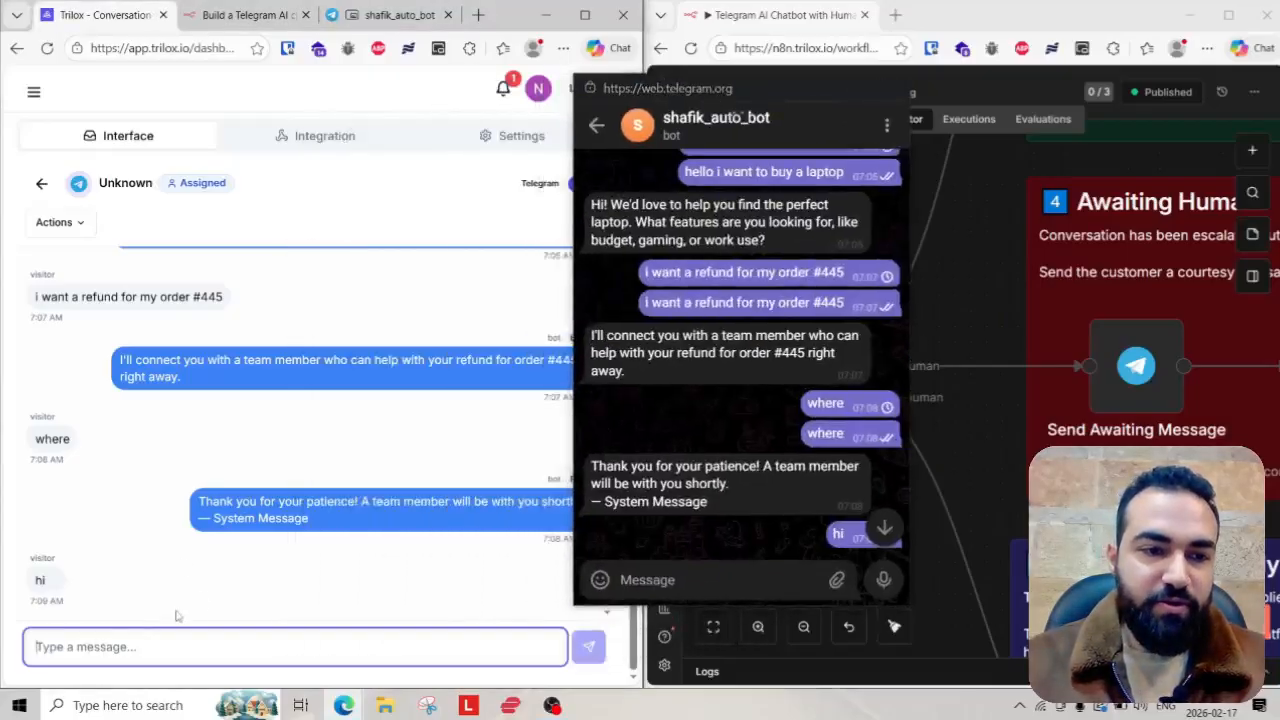
{"action": "type", "text": "hello"}
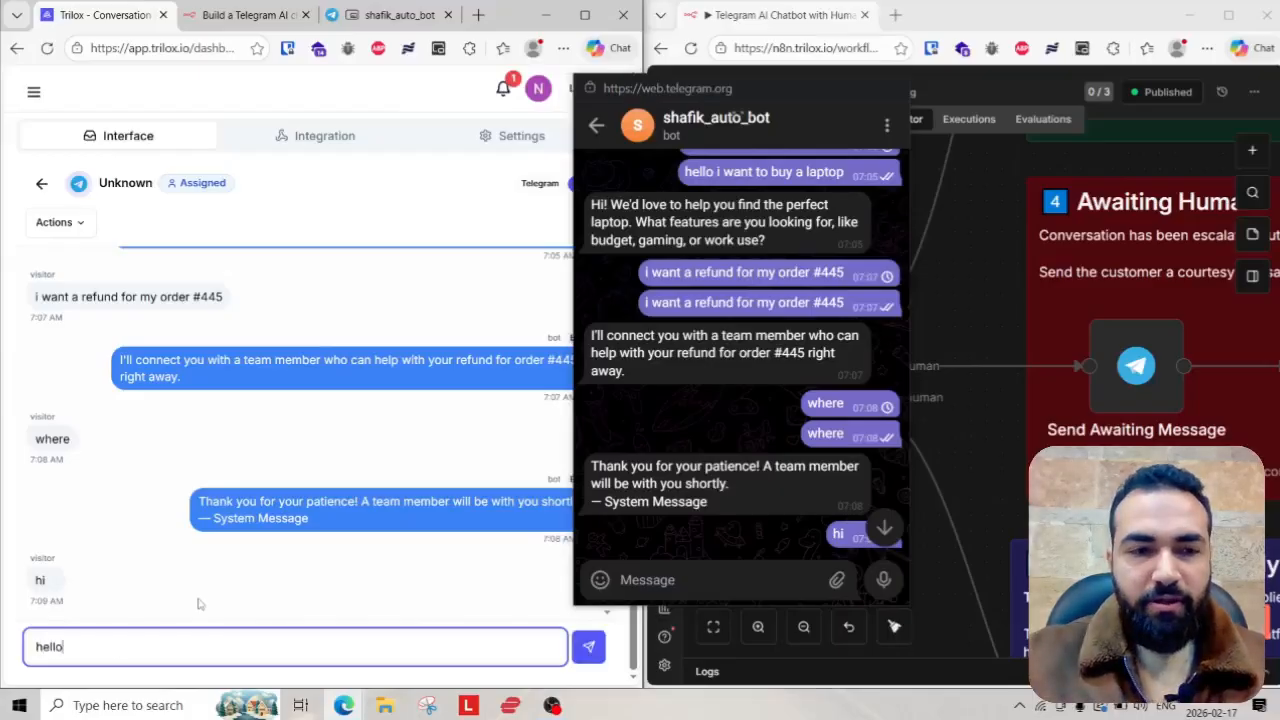
{"action": "key", "text": "Return"}
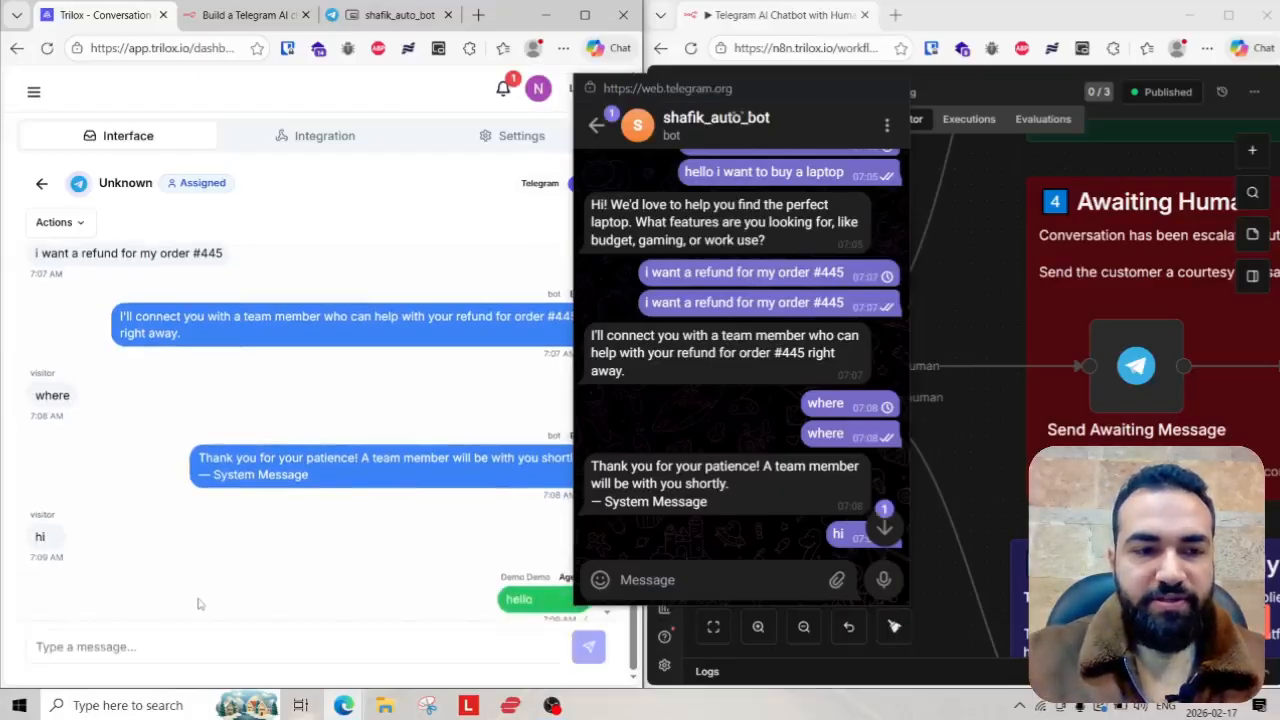
- Send the agent message "please give me your email" in the Trilox conversation
{"action": "left_click", "coordinate": [206, 640]}
{"action": "type", "text": "please give me your email"}
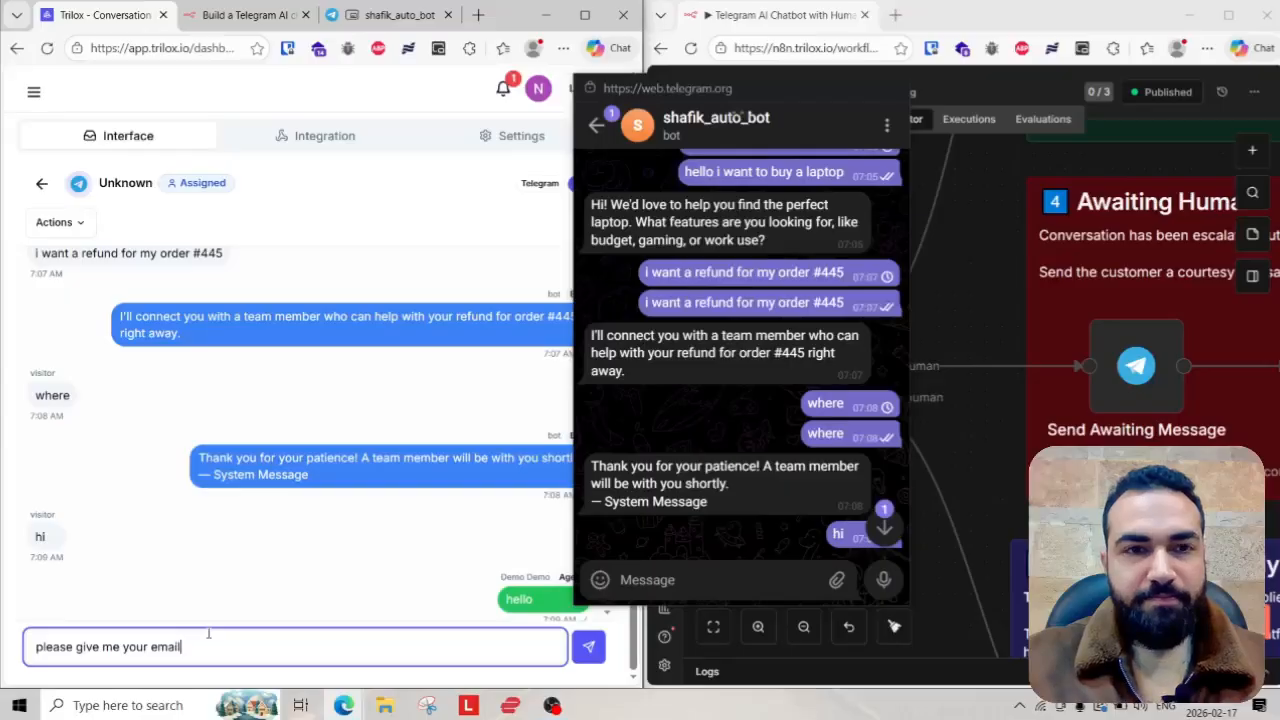
{"action": "key", "text": "Return"}
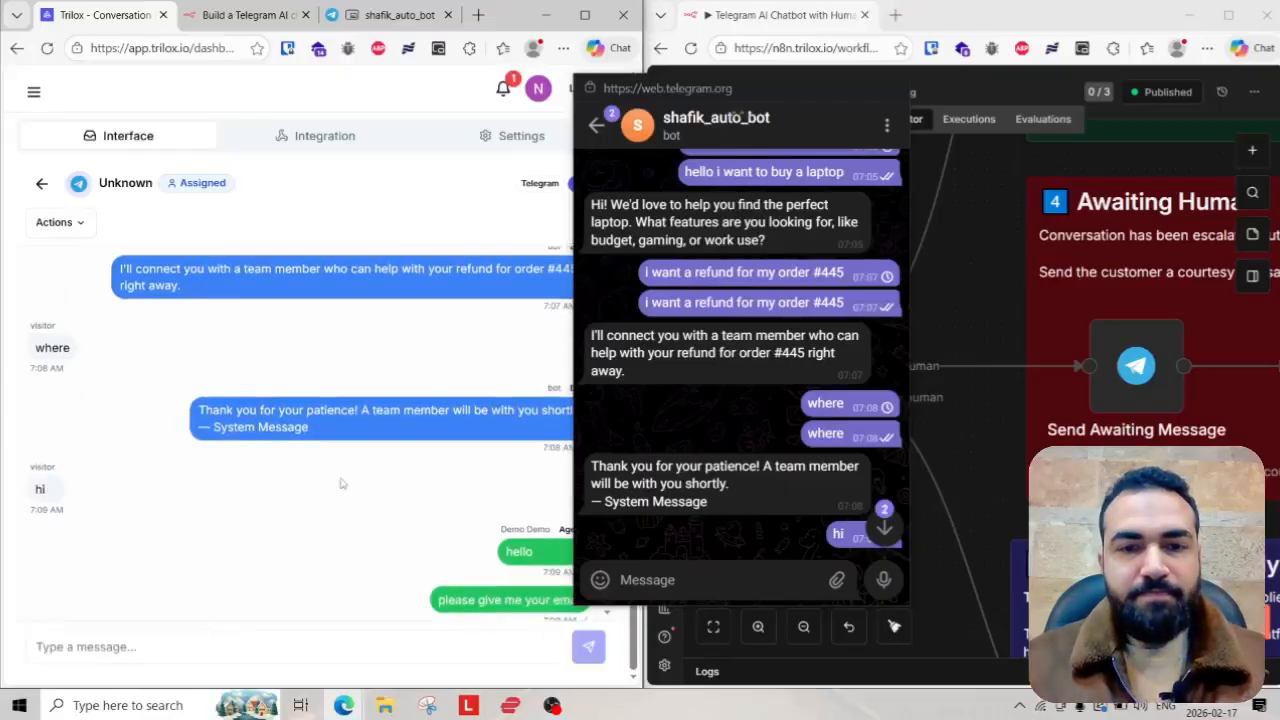
- Try to bring up the newest agent replies in the floating Telegram chat and reposition its window
{"action": "left_click", "coordinate": [882, 522]}
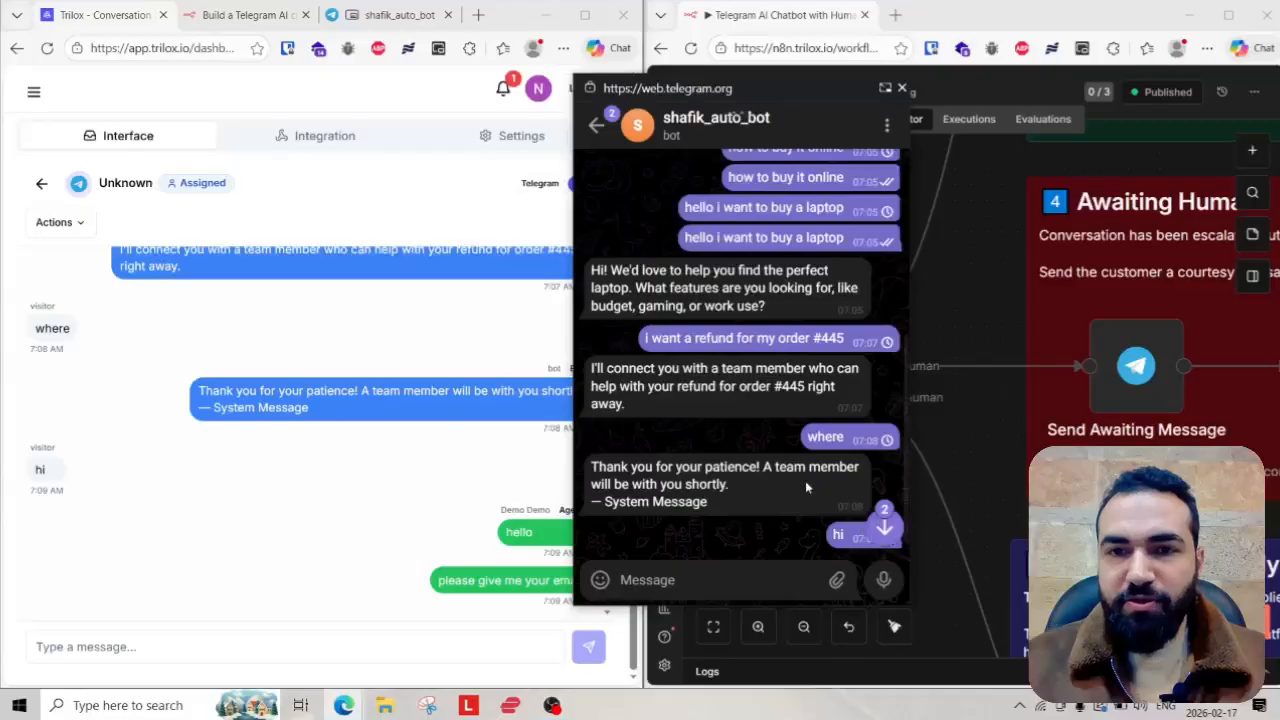
{"action": "left_click_drag", "start_coordinate": [792, 88], "coordinate": [644, 78]}
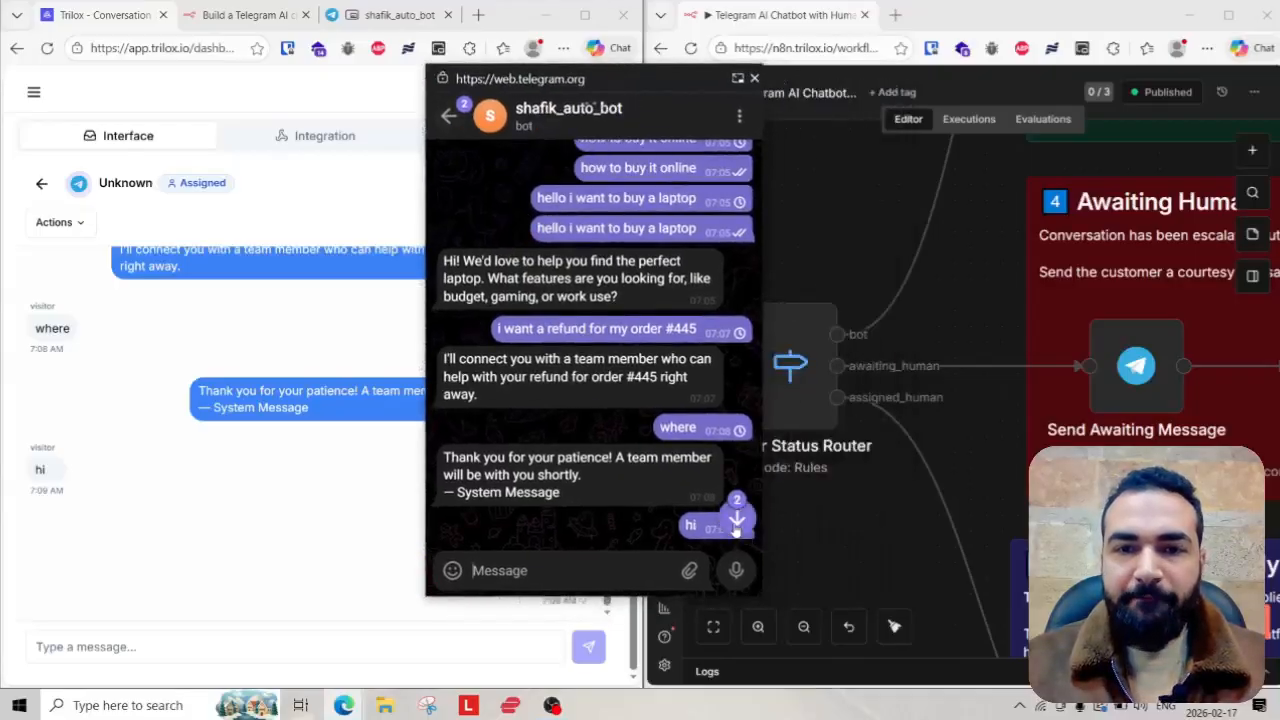
{"action": "scroll", "coordinate": [657, 534], "scroll_direction": "up", "scroll_amount": 3}
{"action": "scroll", "coordinate": [650, 520], "scroll_direction": "down", "scroll_amount": 3}
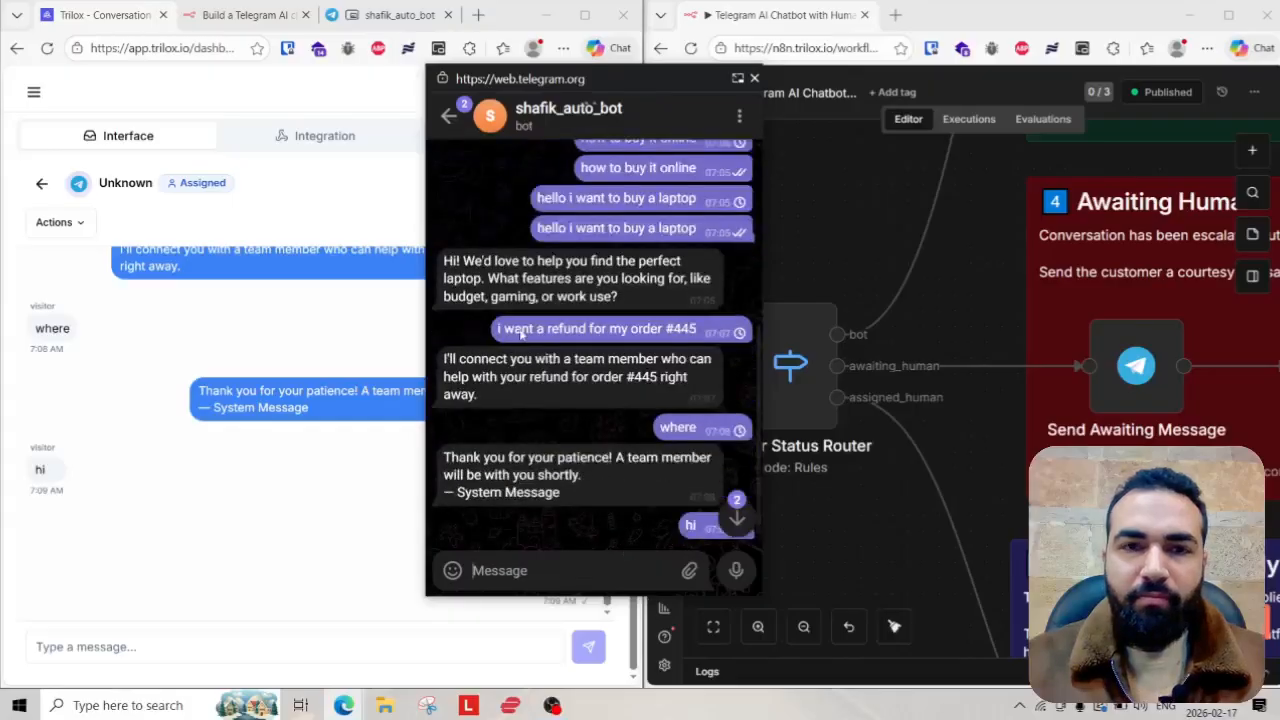
- Leave the bot chat in the floating Telegram window and return that window to its browser tab
{"action": "left_click", "coordinate": [451, 118]}
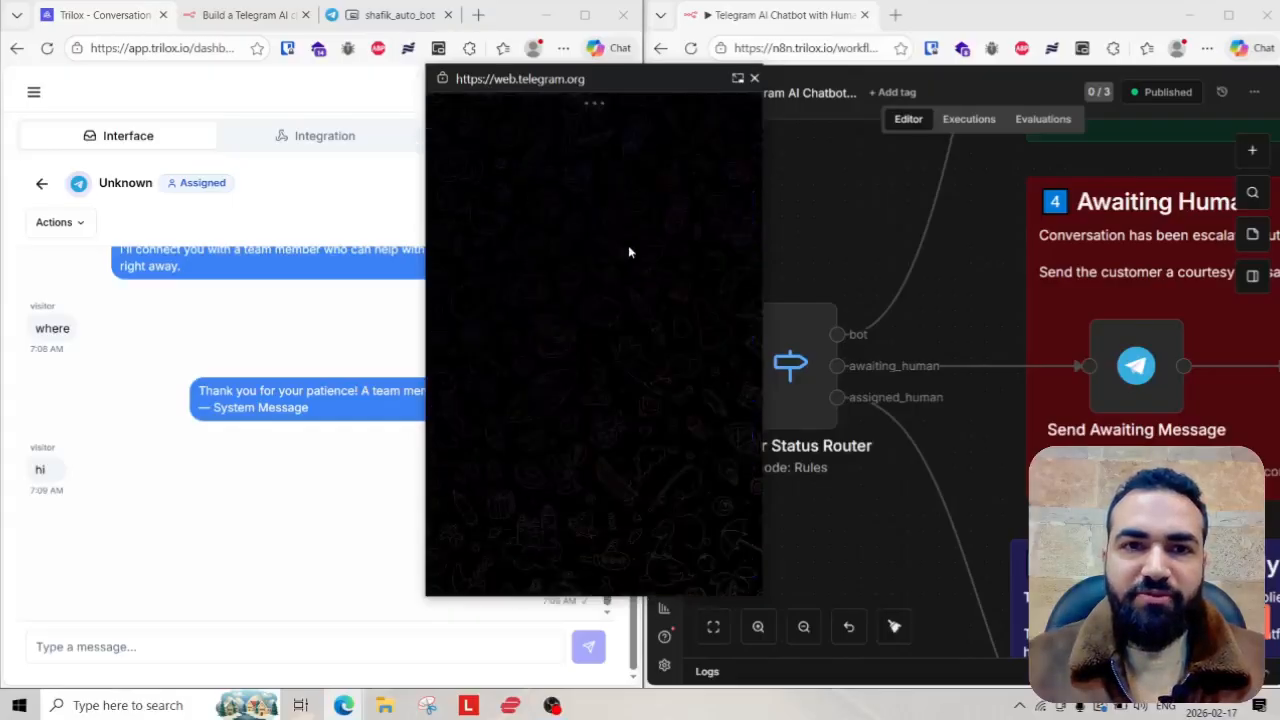
{"action": "left_click_drag", "start_coordinate": [644, 84], "coordinate": [572, 89]}
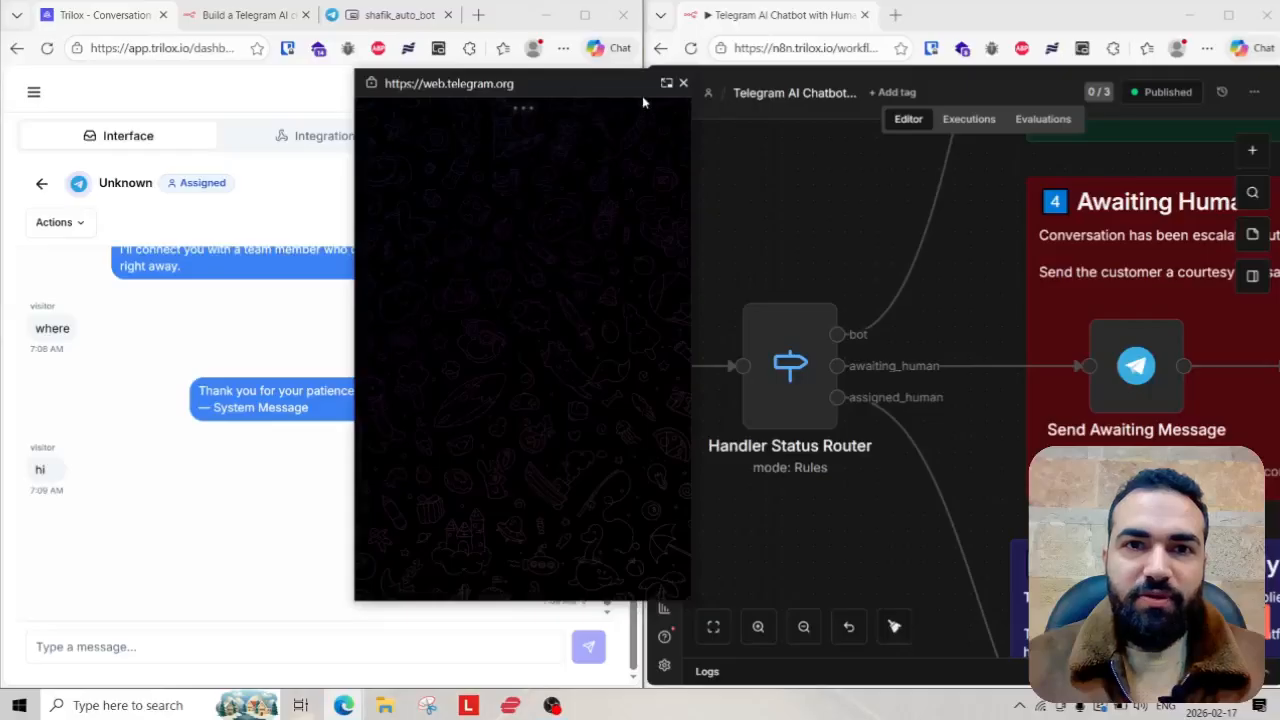
{"action": "left_click", "coordinate": [666, 83]}
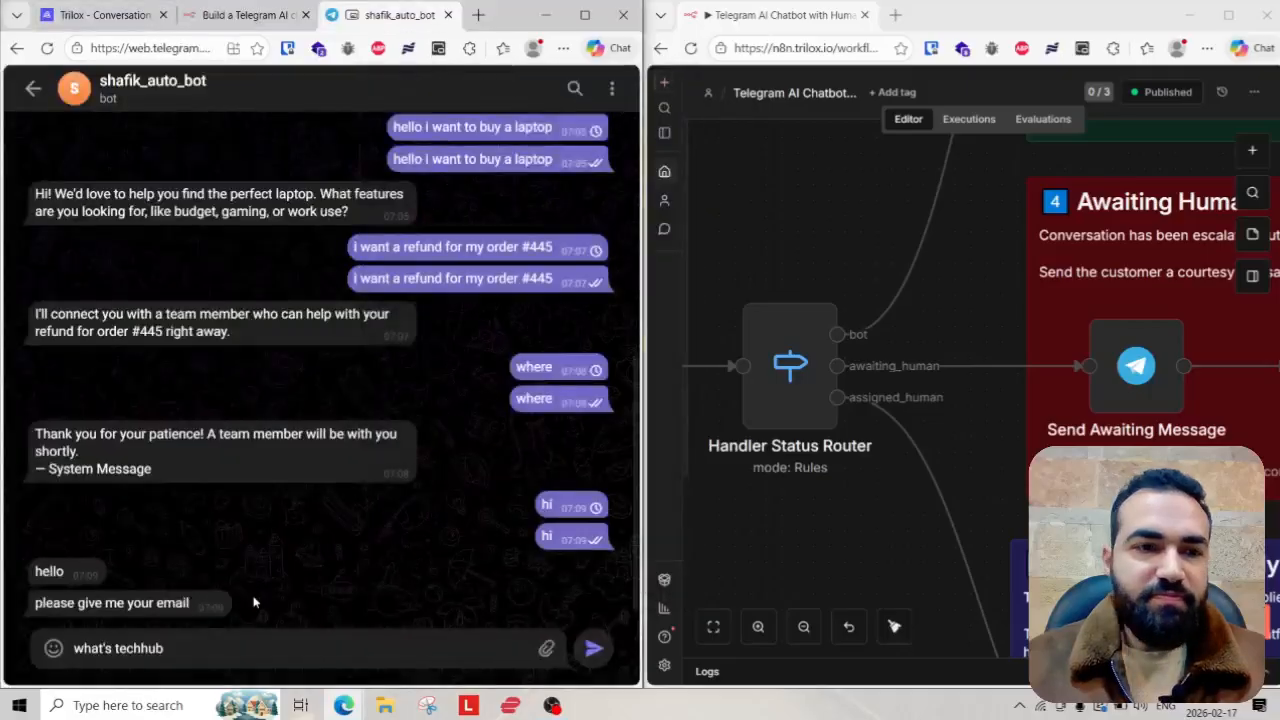
- Review the full bot chat in Telegram, then reopen it from the chat list at the latest agent replies
{"action": "scroll", "coordinate": [353, 412], "scroll_direction": "up", "scroll_amount": 3}
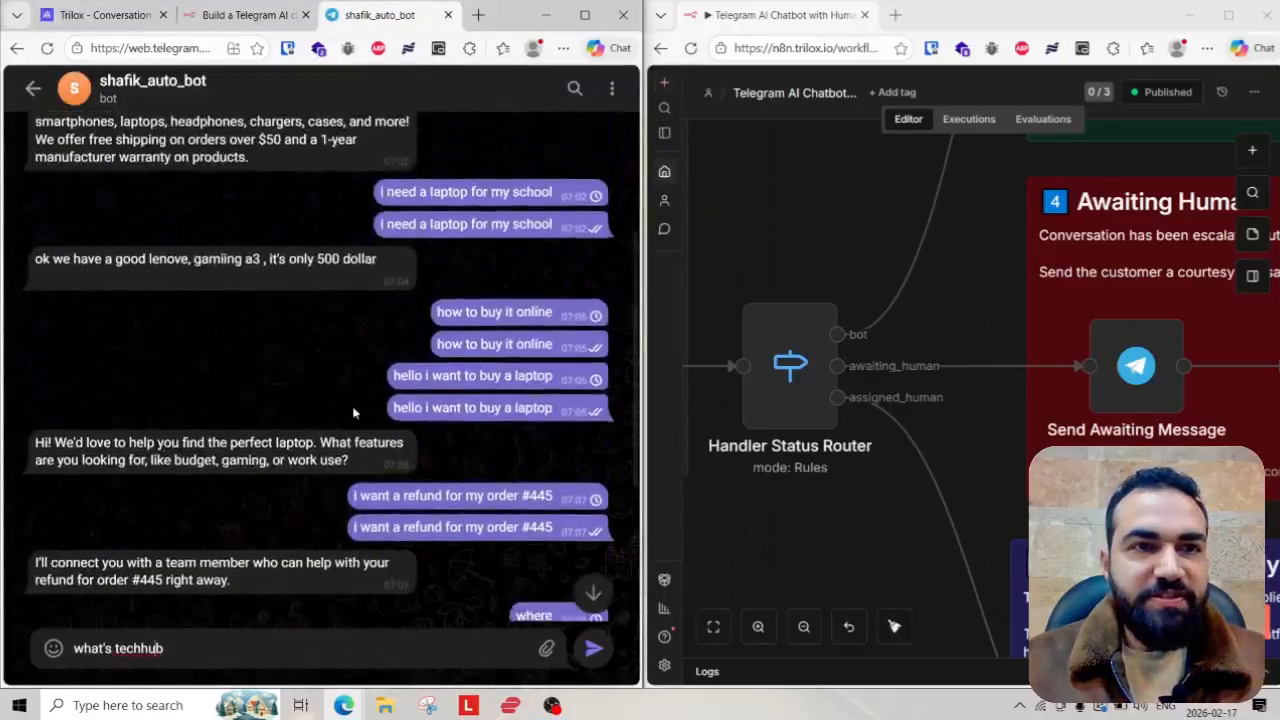
{"action": "scroll", "coordinate": [345, 422], "scroll_direction": "down", "scroll_amount": 3}
{"action": "scroll", "coordinate": [302, 480], "scroll_direction": "up", "scroll_amount": 5}
{"action": "scroll", "coordinate": [217, 462], "scroll_direction": "down", "scroll_amount": 4}
{"action": "scroll", "coordinate": [150, 320], "scroll_direction": "up", "scroll_amount": 4}
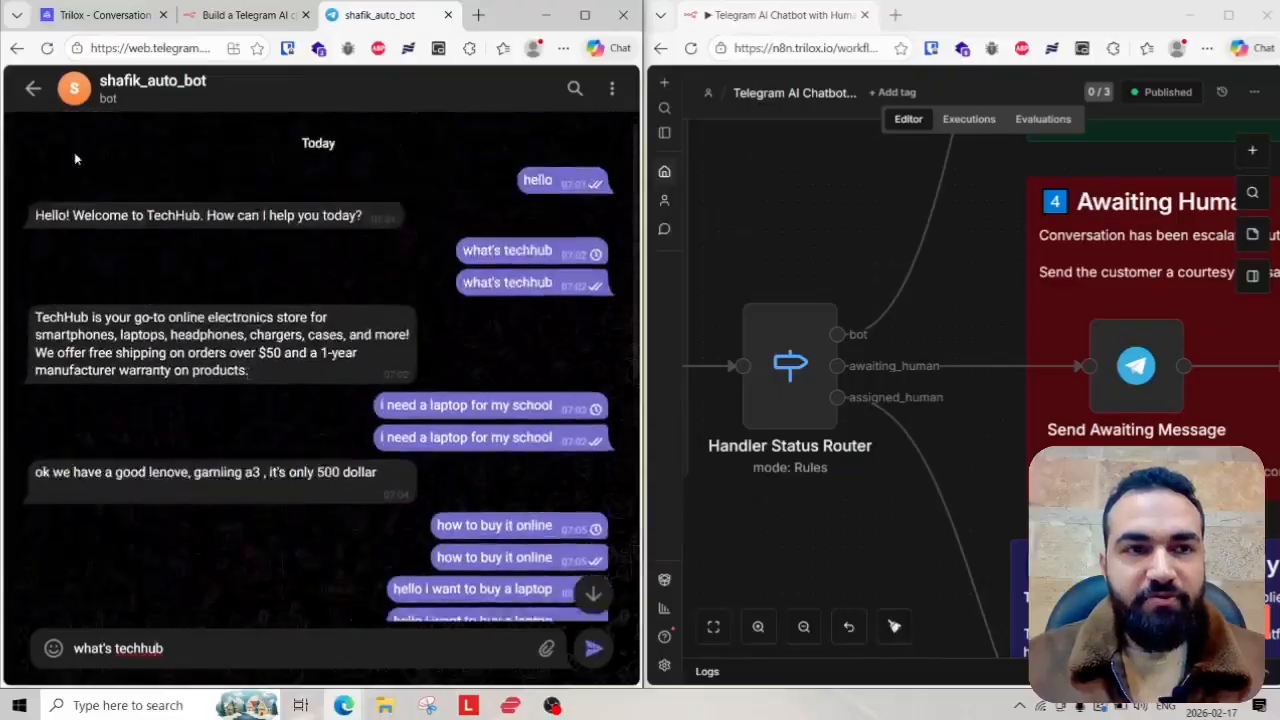
{"action": "left_click", "coordinate": [33, 88]}
{"action": "left_click", "coordinate": [232, 148]}
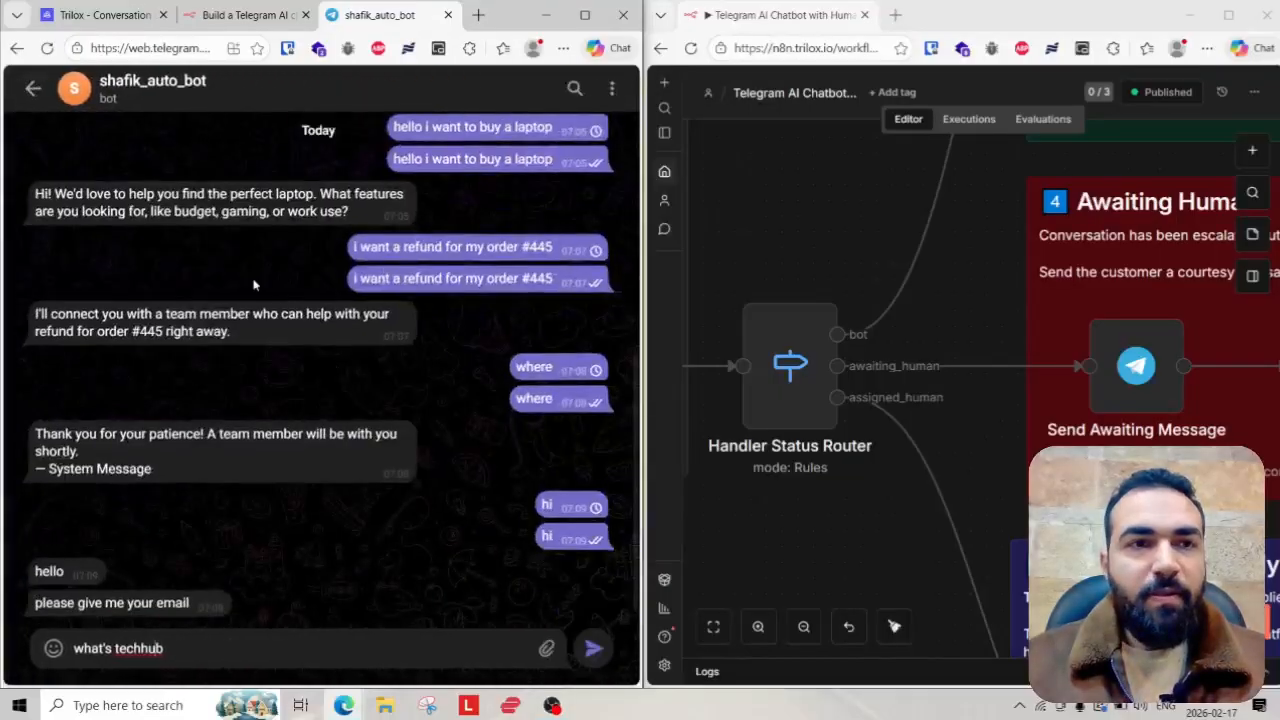
- Check the Trilox conversation and the template page, and move the Telegram tab directly beside the Trilox tab
{"action": "left_click", "coordinate": [232, 14]}
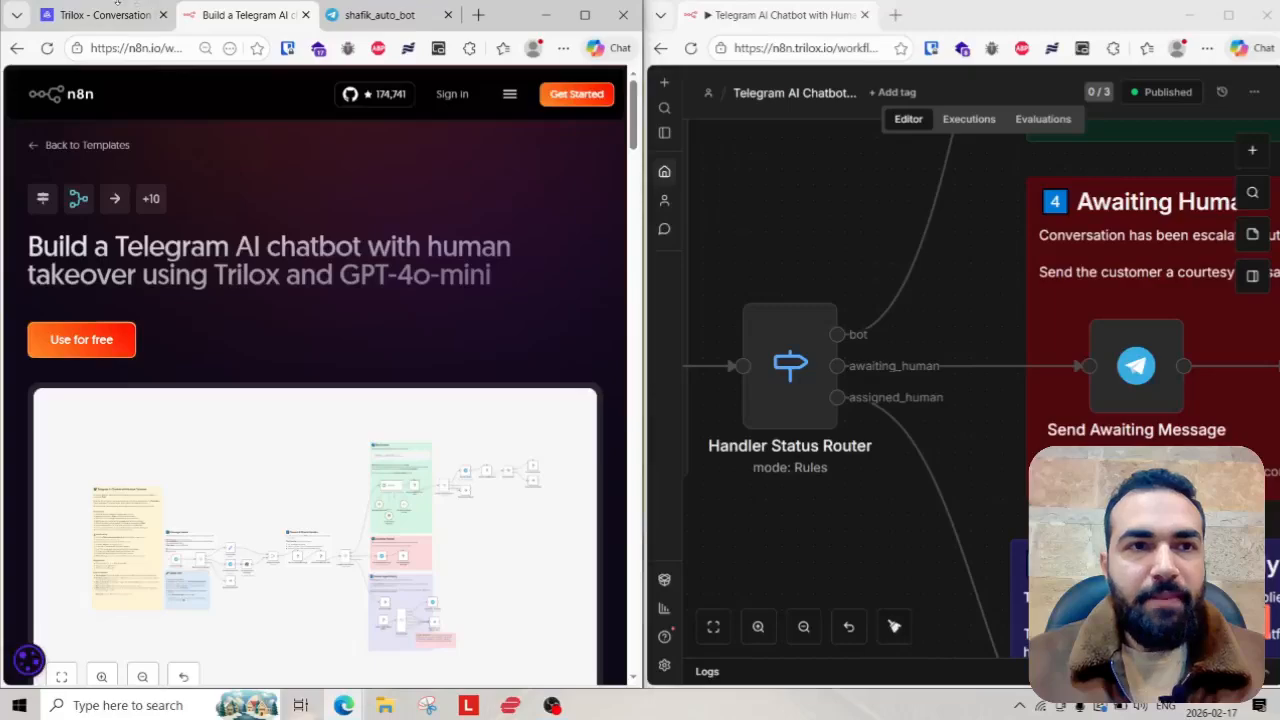
{"action": "left_click", "coordinate": [105, 15]}
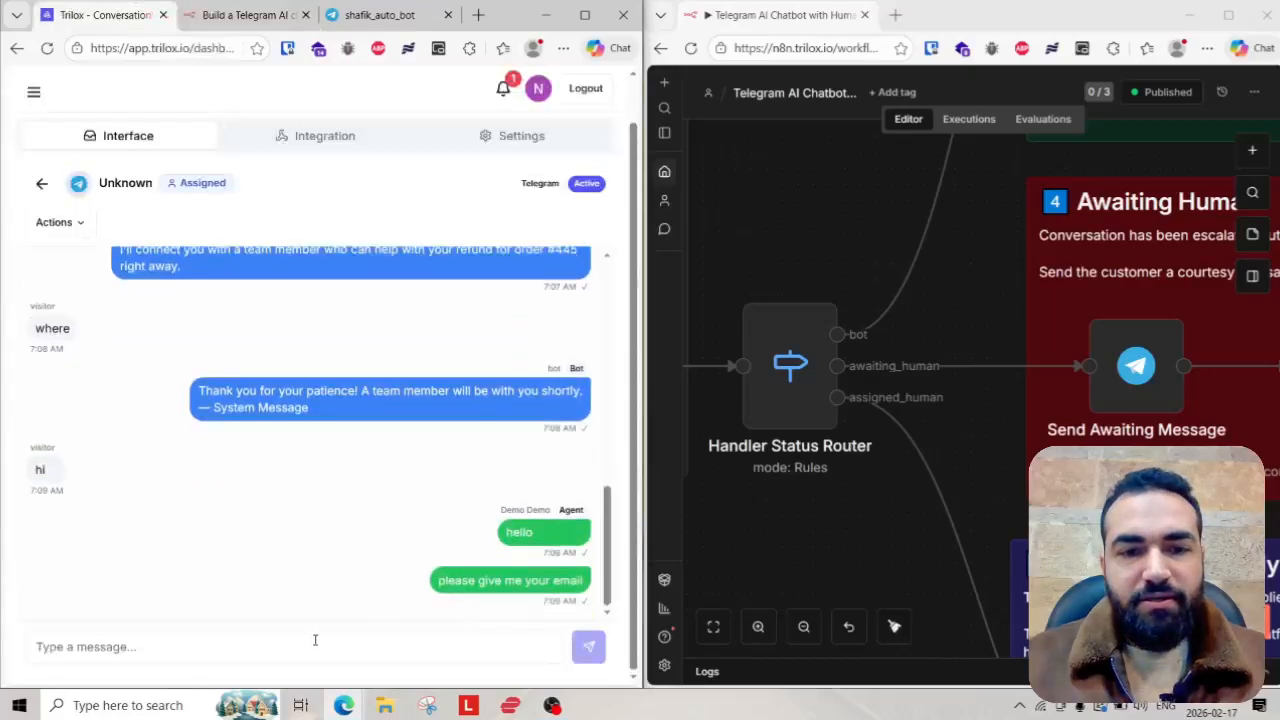
{"action": "left_click", "coordinate": [365, 22]}
{"action": "left_click_drag", "start_coordinate": [365, 22], "coordinate": [250, 18]}
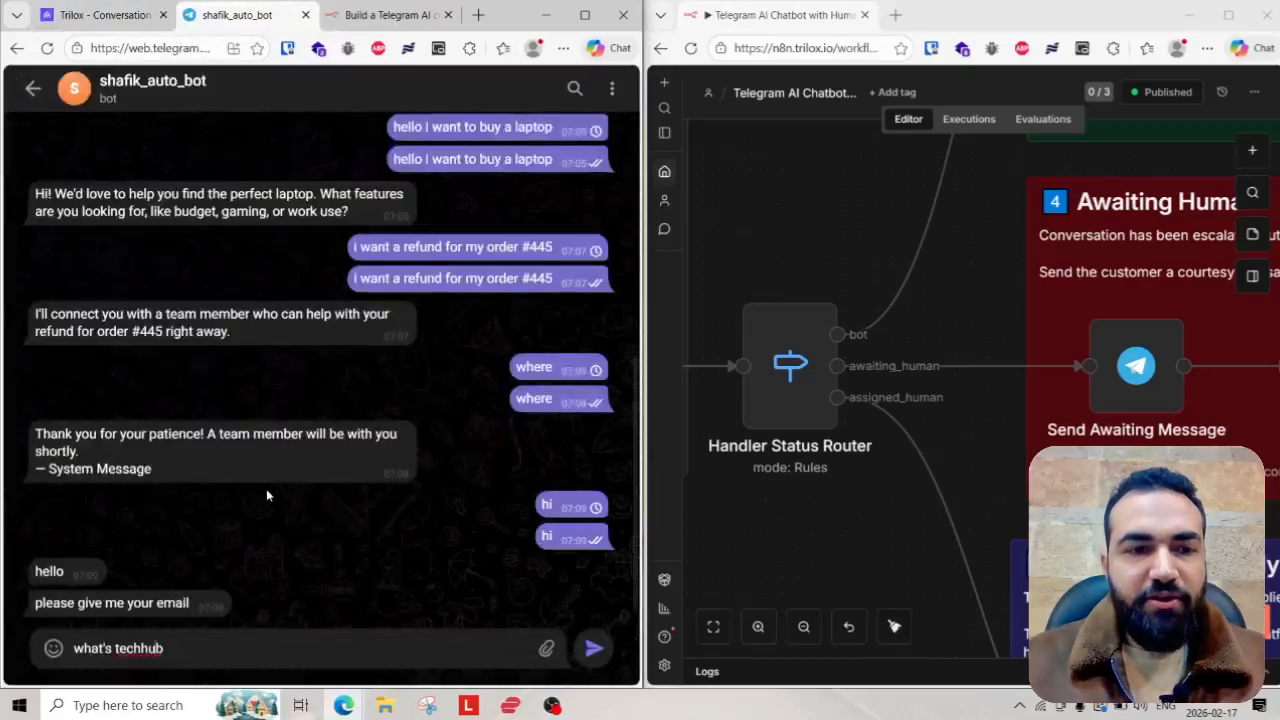
- Replace the unsent draft in the Telegram bot chat with "ok" and send it
{"action": "left_click_drag", "start_coordinate": [275, 645], "coordinate": [70, 648]}
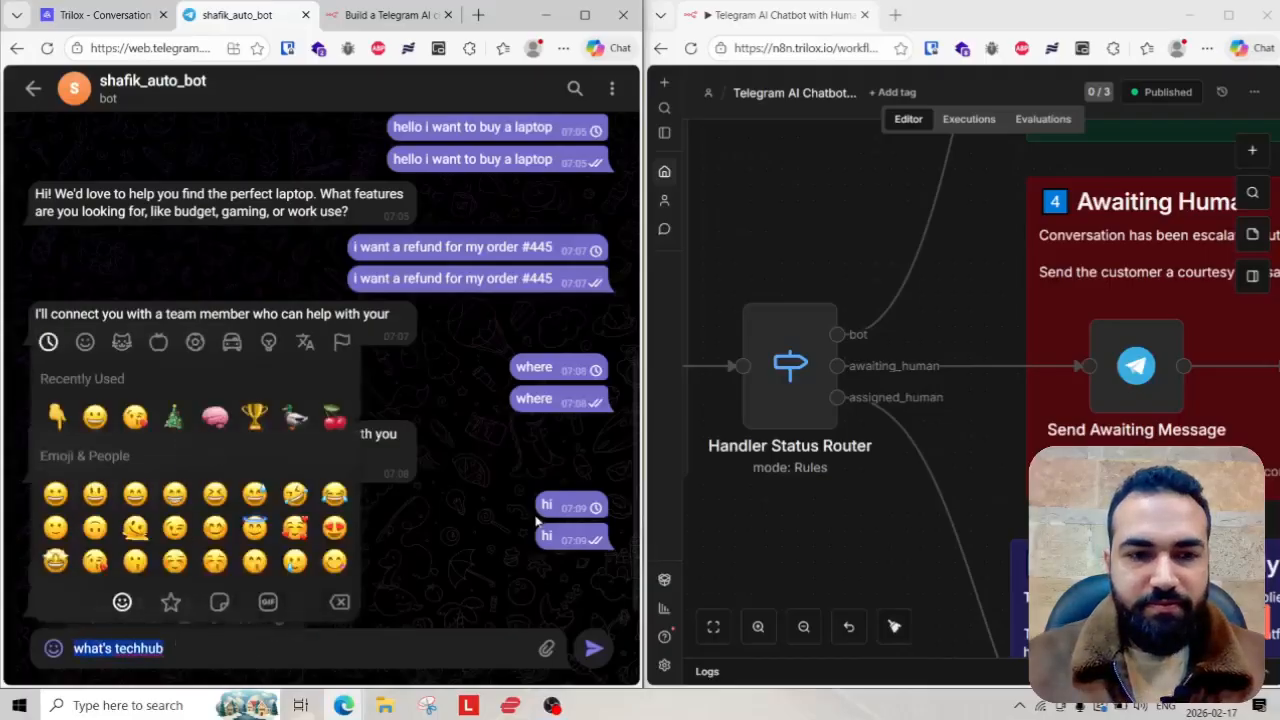
{"action": "key", "text": "BackSpace"}
{"action": "type", "text": "ok"}
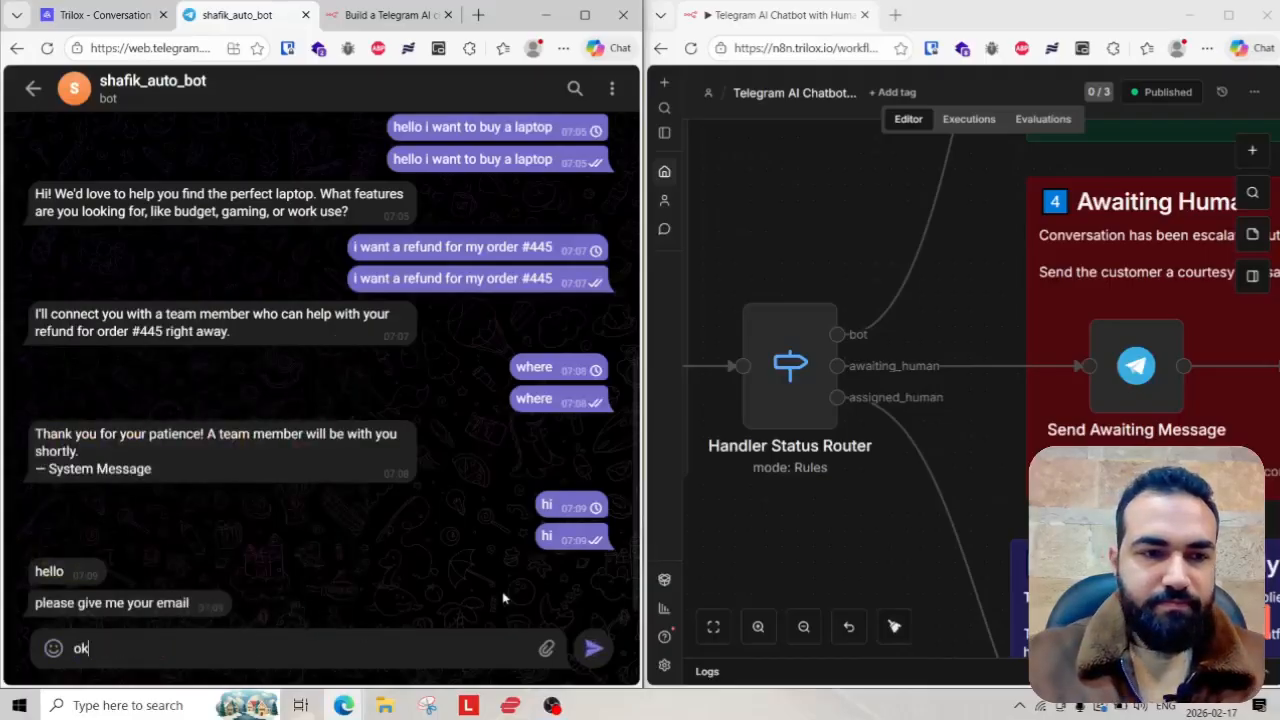
{"action": "key", "text": "Return"}
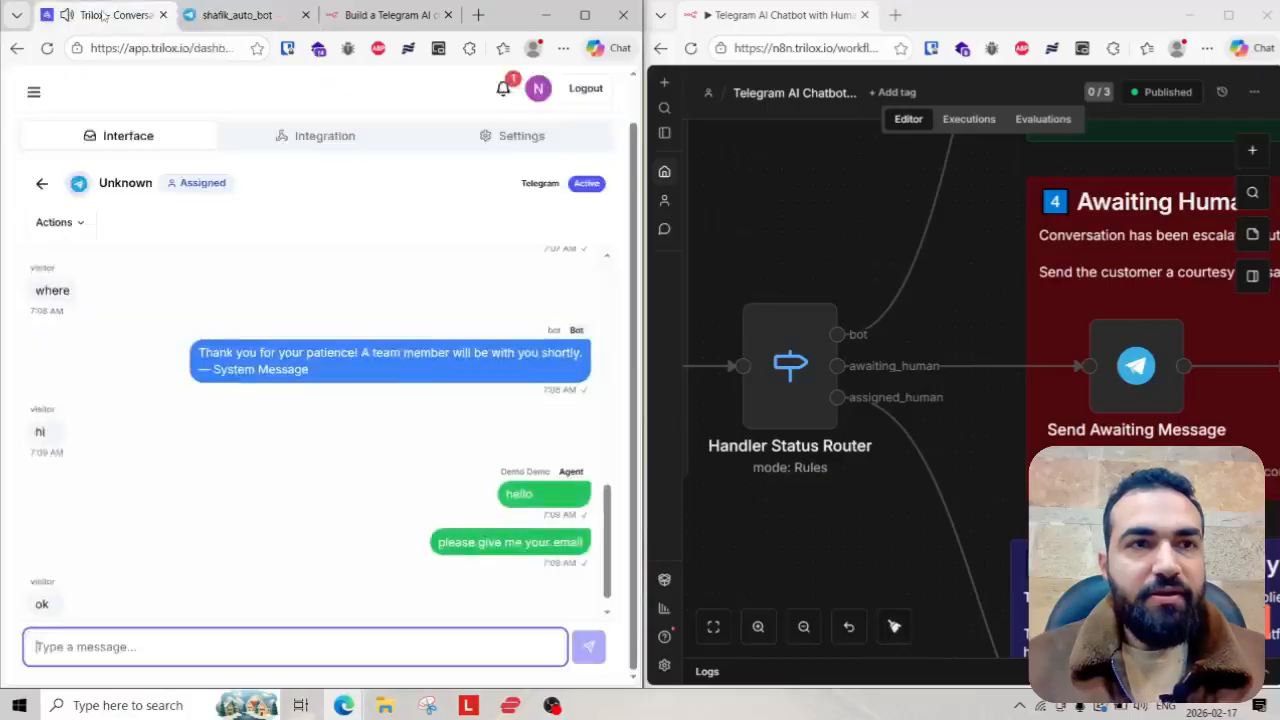
- Check the customer's latest message in the Trilox conversation, then return to the conversation list and look through it
{"action": "key", "text": "ctrl+1"}
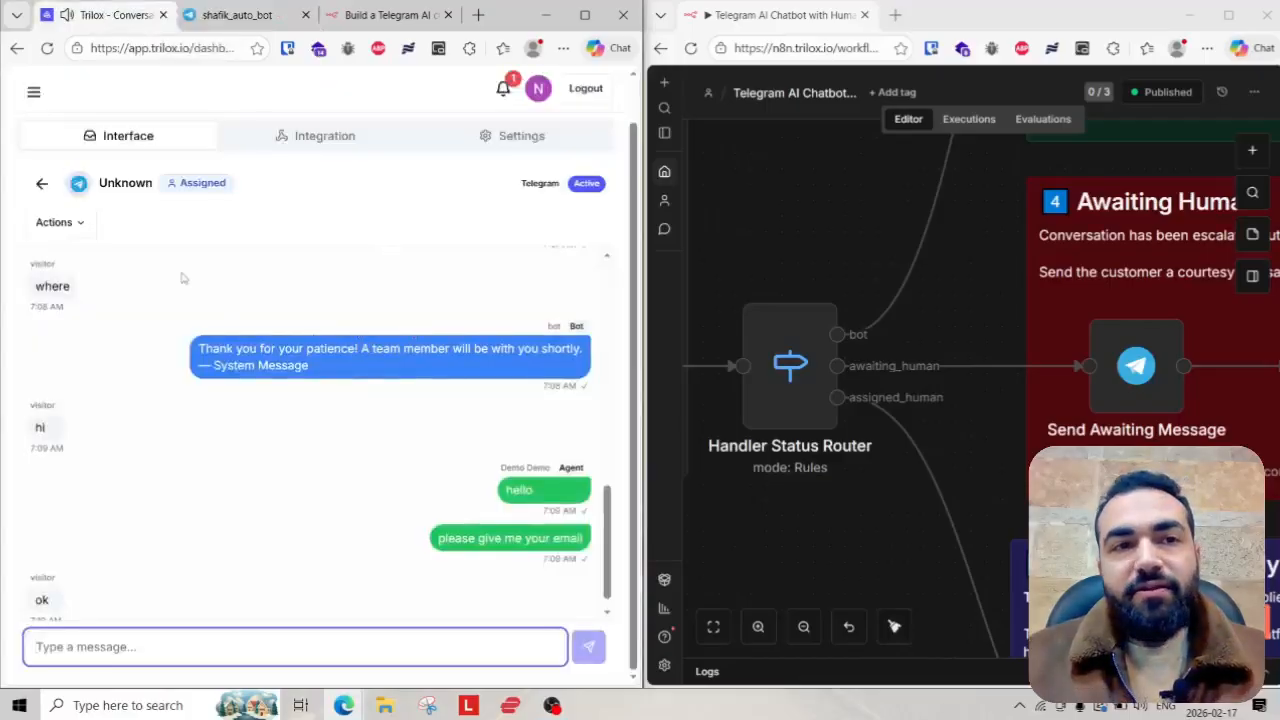
{"action": "left_click", "coordinate": [41, 183]}
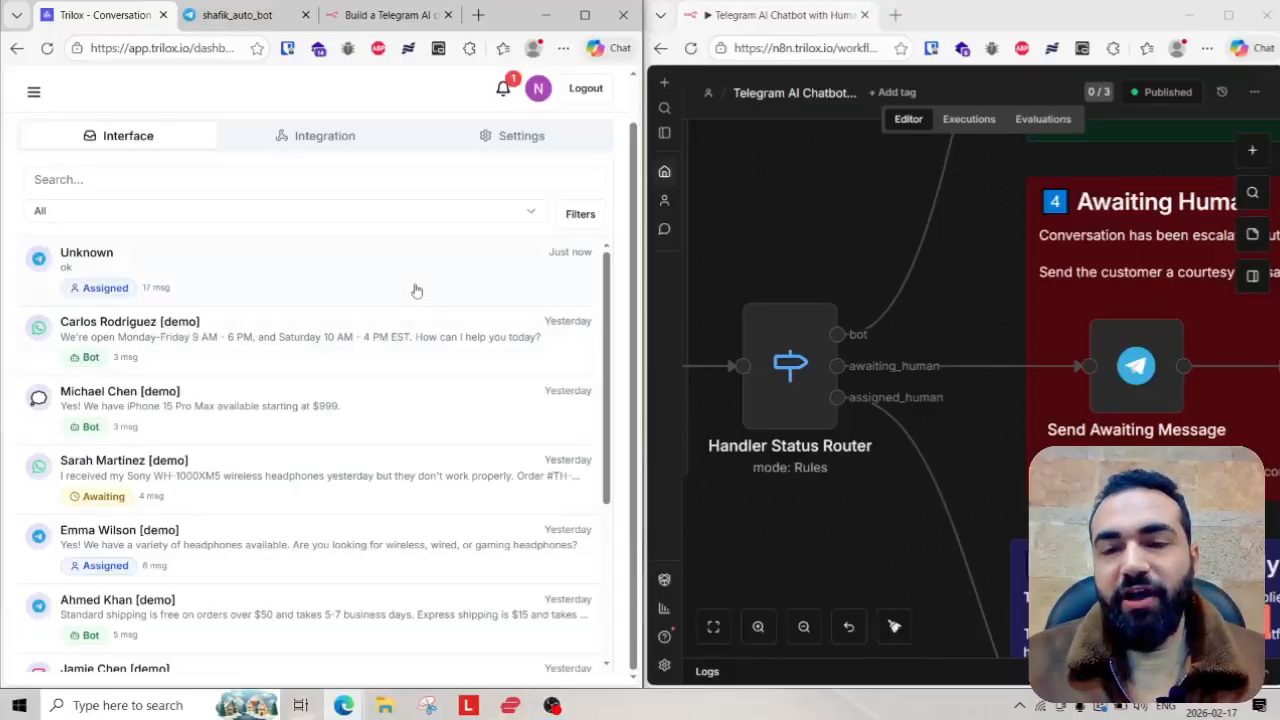
{"action": "scroll", "coordinate": [251, 363], "scroll_direction": "down", "scroll_amount": 3}
{"action": "scroll", "coordinate": [187, 363], "scroll_direction": "up", "scroll_amount": 3}
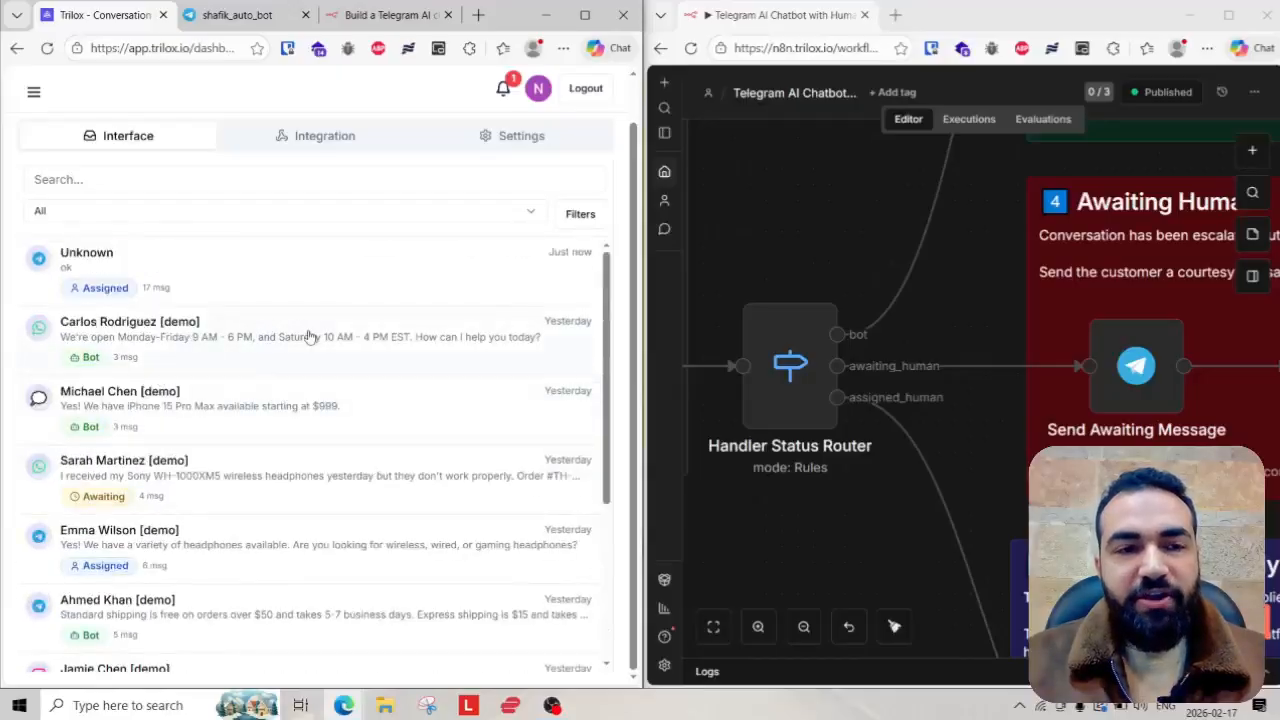
- Examine the n8n workflow from message intake through the handler status router to the bot, awaiting-human and human-agent branches
{"action": "left_click", "coordinate": [873, 510]}
{"action": "scroll", "coordinate": [872, 506], "scroll_direction": "down", "scroll_amount": 5}
{"action": "left_click_drag", "start_coordinate": [815, 336], "coordinate": [953, 320]}
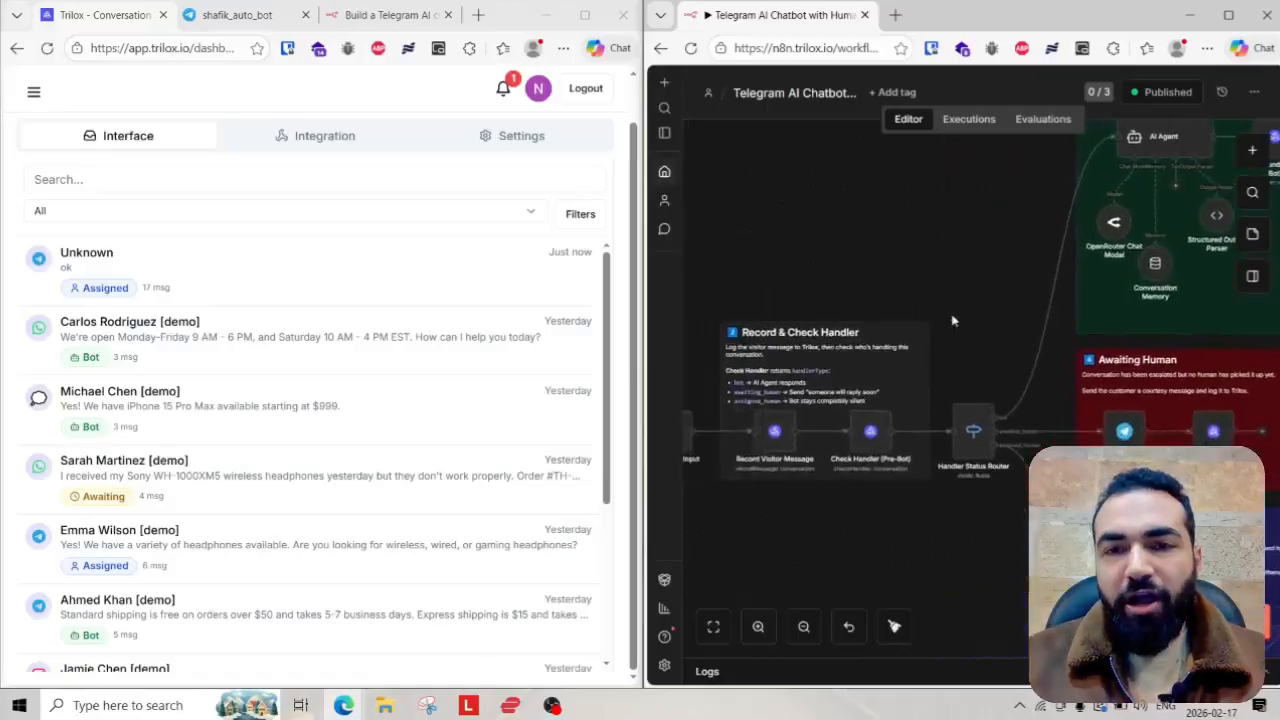
{"action": "scroll", "coordinate": [870, 405], "scroll_direction": "down", "scroll_amount": 3}
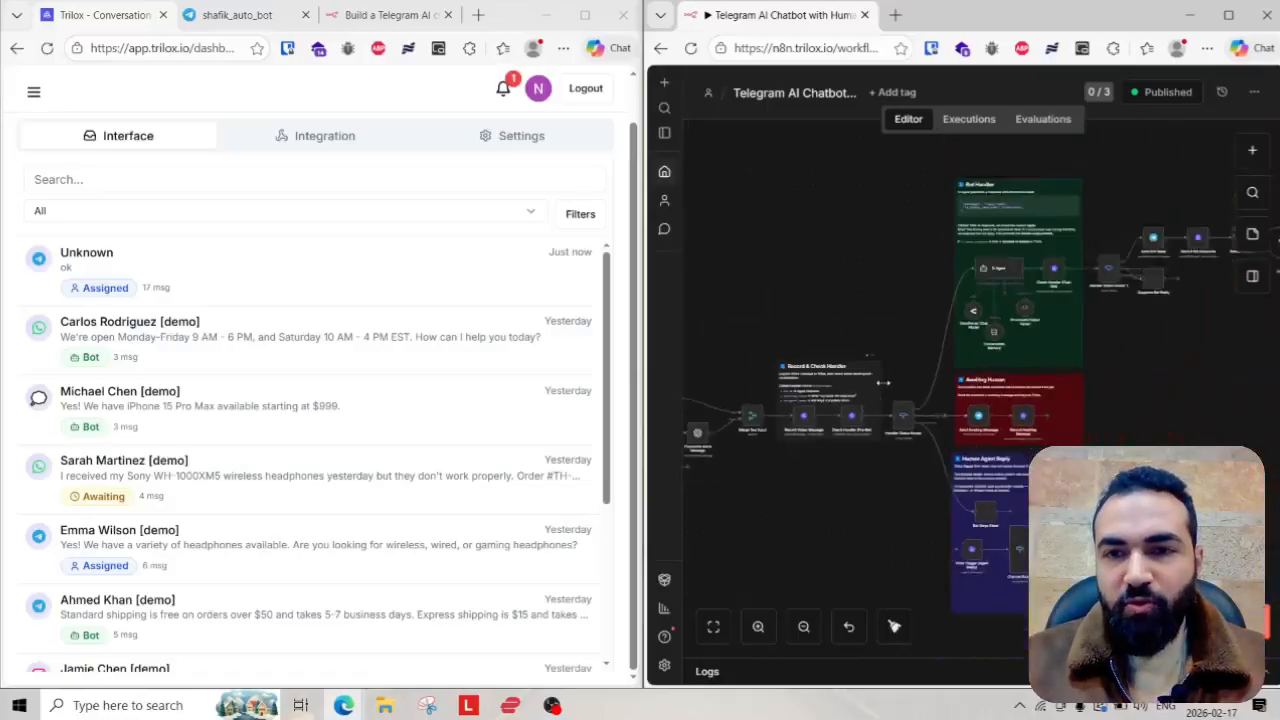
{"action": "scroll", "coordinate": [900, 309], "scroll_direction": "down", "scroll_amount": 2}
{"action": "left_click_drag", "start_coordinate": [900, 309], "coordinate": [941, 318]}
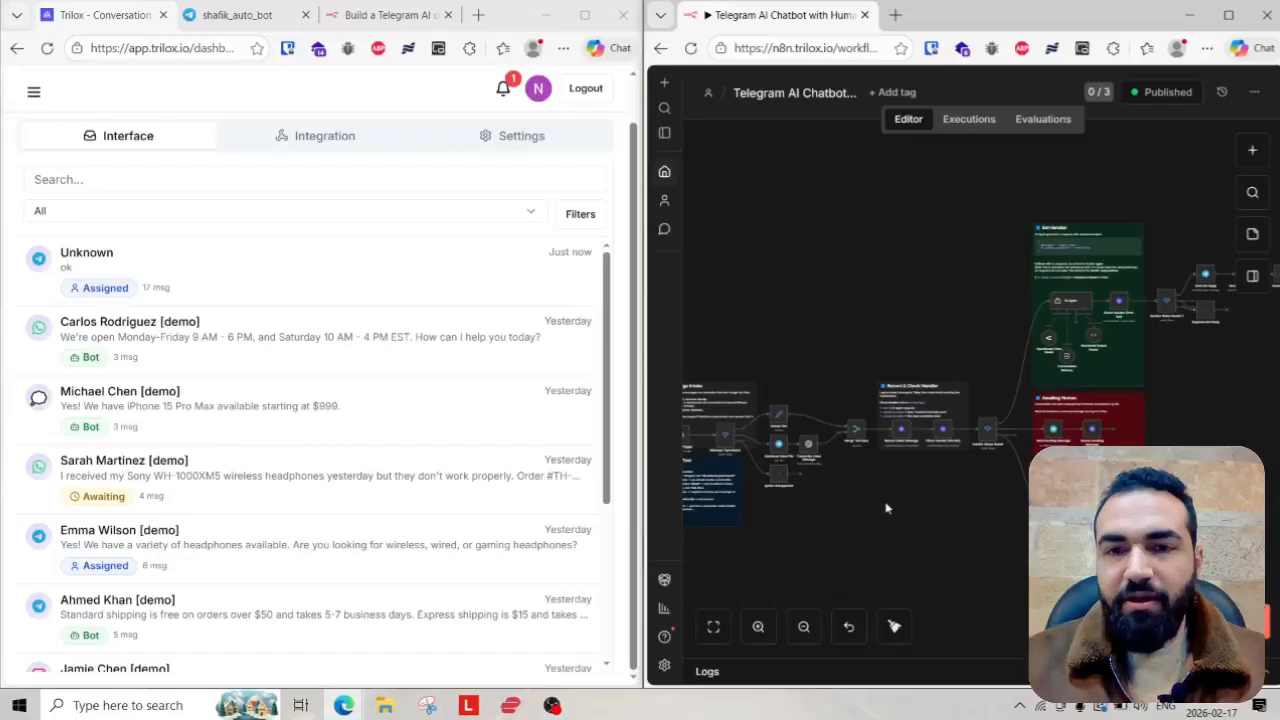
{"action": "left_click_drag", "start_coordinate": [886, 508], "coordinate": [828, 518]}
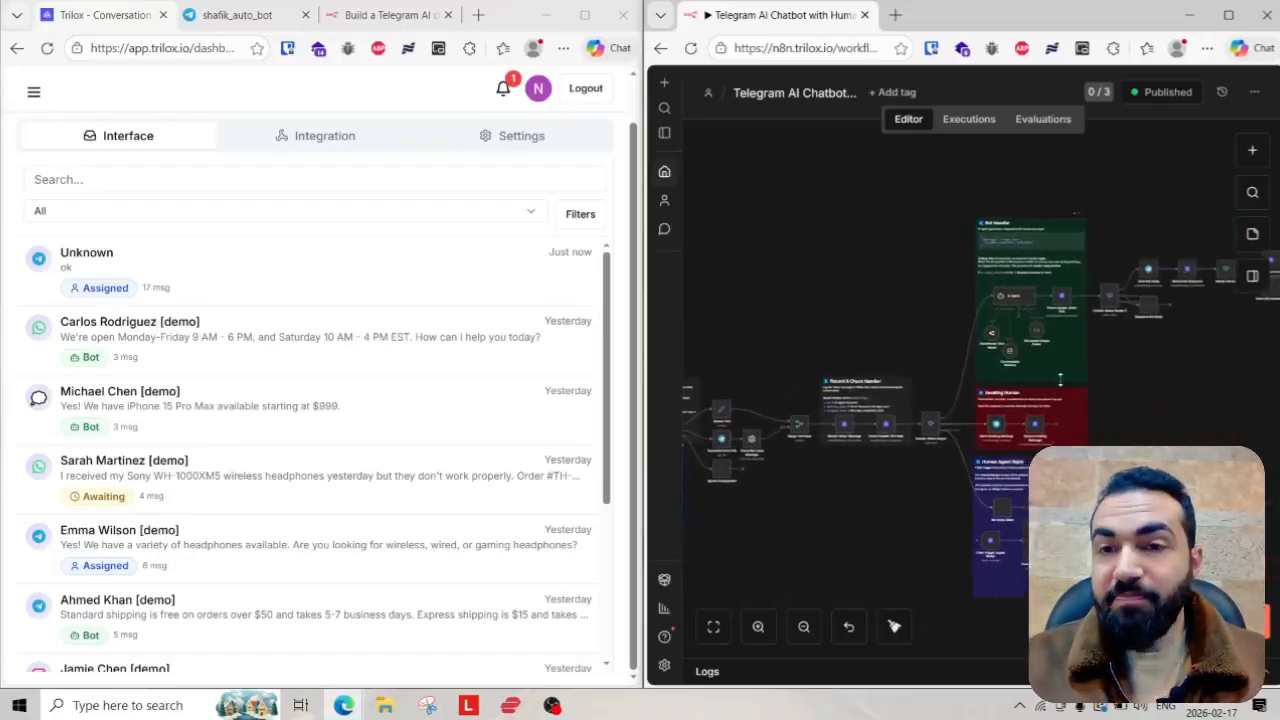
{"action": "scroll", "coordinate": [985, 280], "scroll_direction": "down", "scroll_amount": 2}
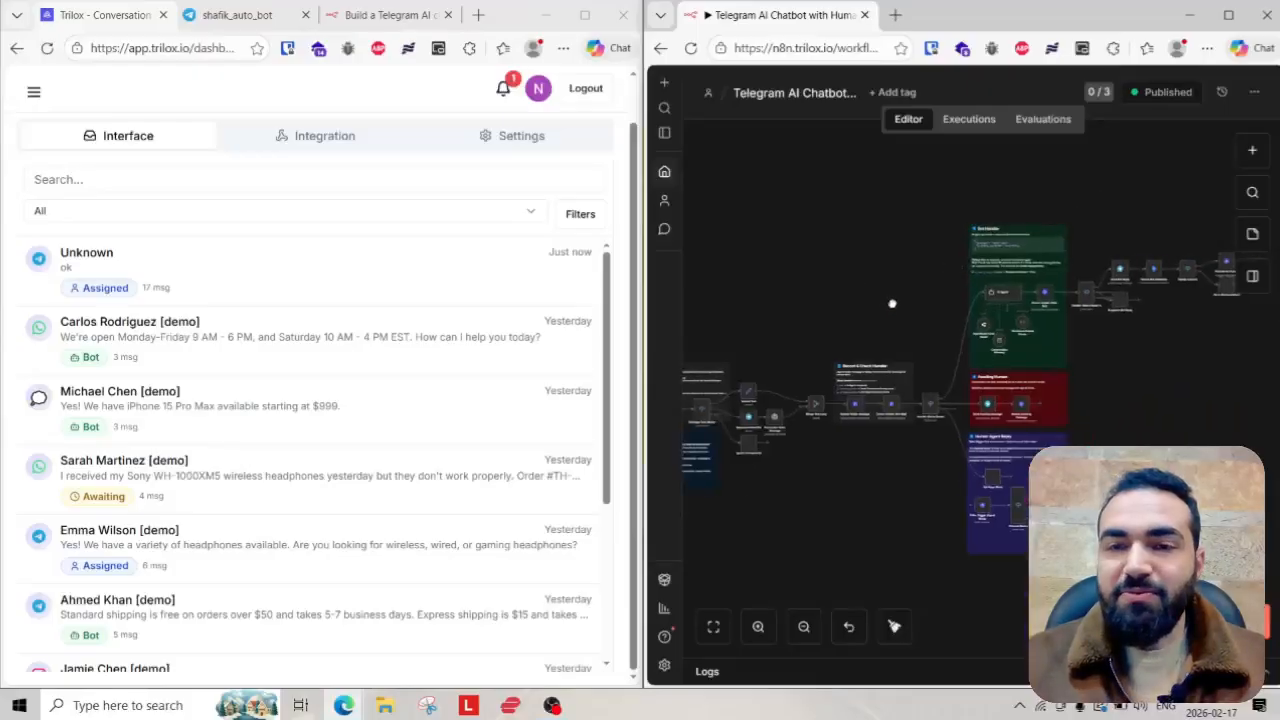
{"action": "left_click_drag", "start_coordinate": [892, 303], "coordinate": [886, 339]}
{"action": "scroll", "coordinate": [407, 365], "scroll_direction": "down", "scroll_amount": 1}
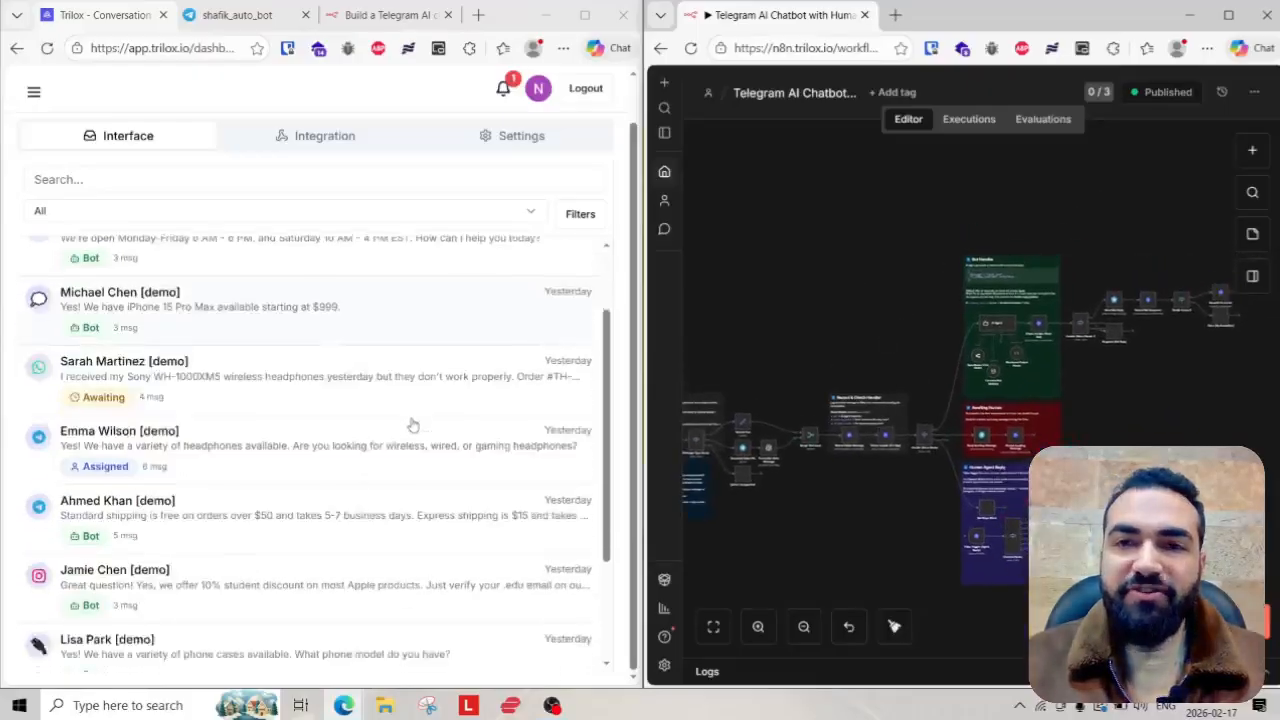
{"action": "scroll", "coordinate": [414, 426], "scroll_direction": "up", "scroll_amount": 1}
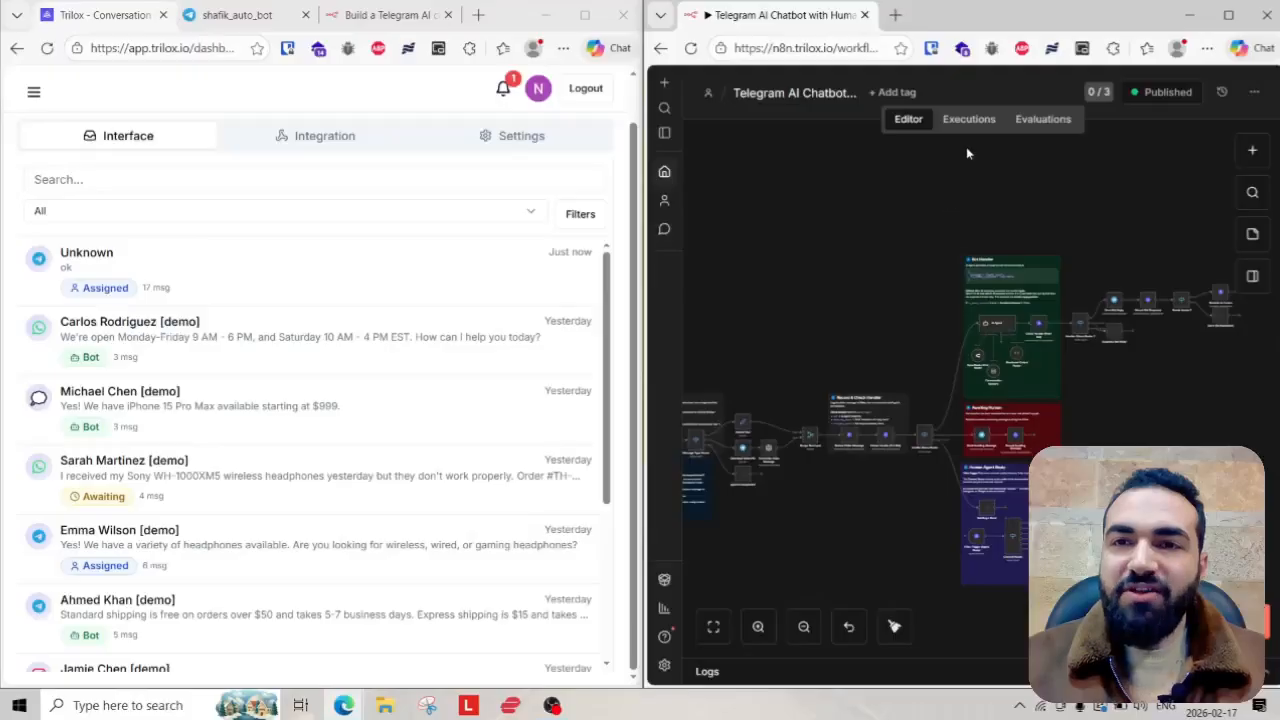
- Review the workflow's most recent executions, then return to the editor and look over the nodes around the handler router
{"action": "left_click", "coordinate": [969, 120]}
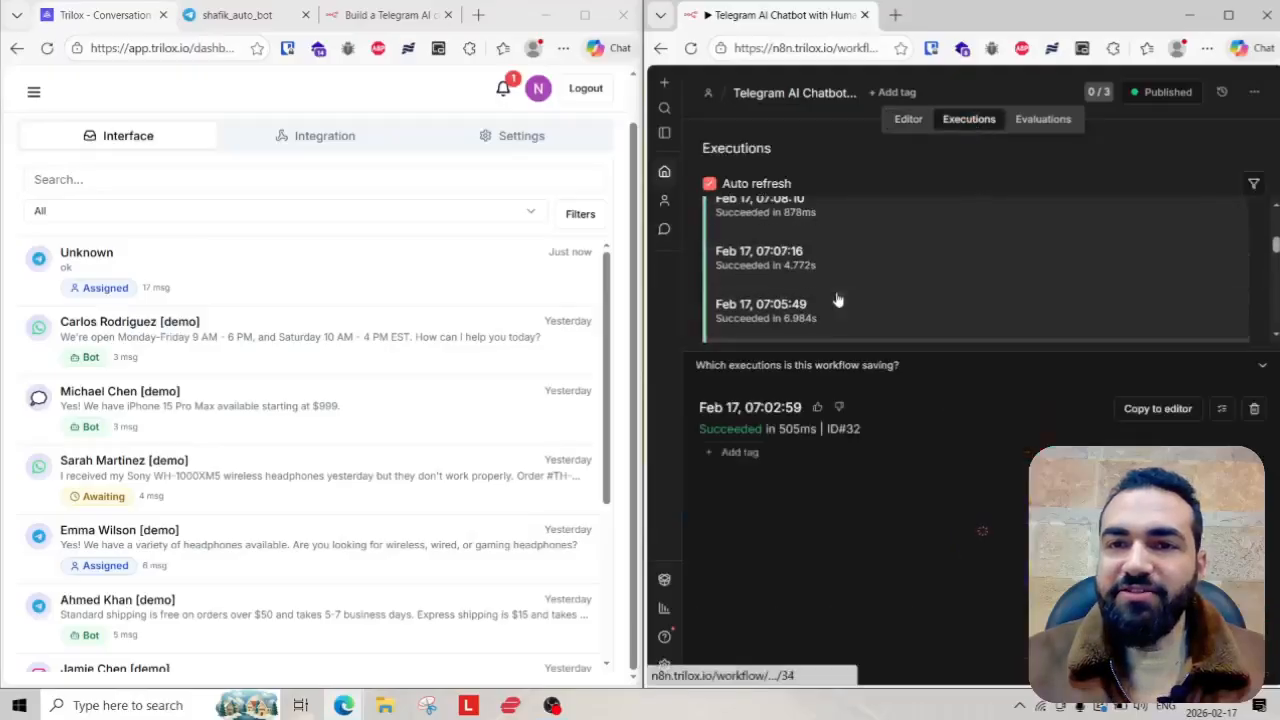
{"action": "scroll", "coordinate": [843, 290], "scroll_direction": "up", "scroll_amount": 2}
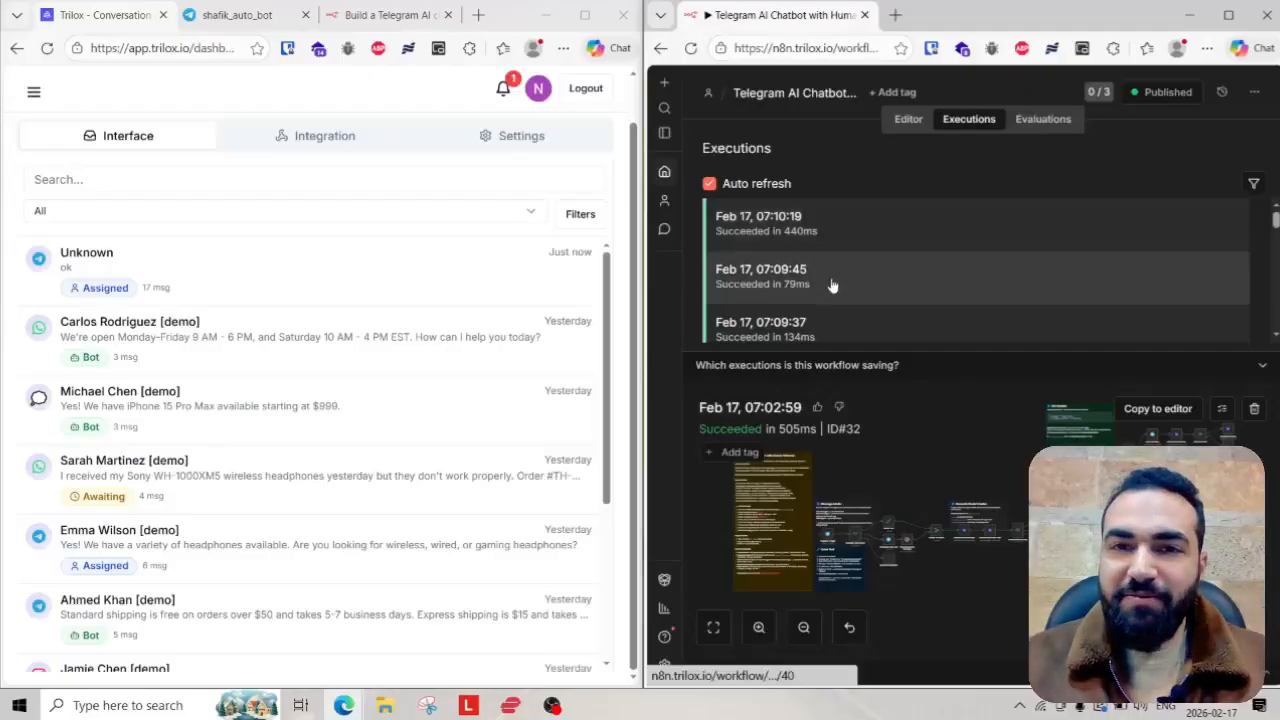
{"action": "left_click", "coordinate": [900, 124]}
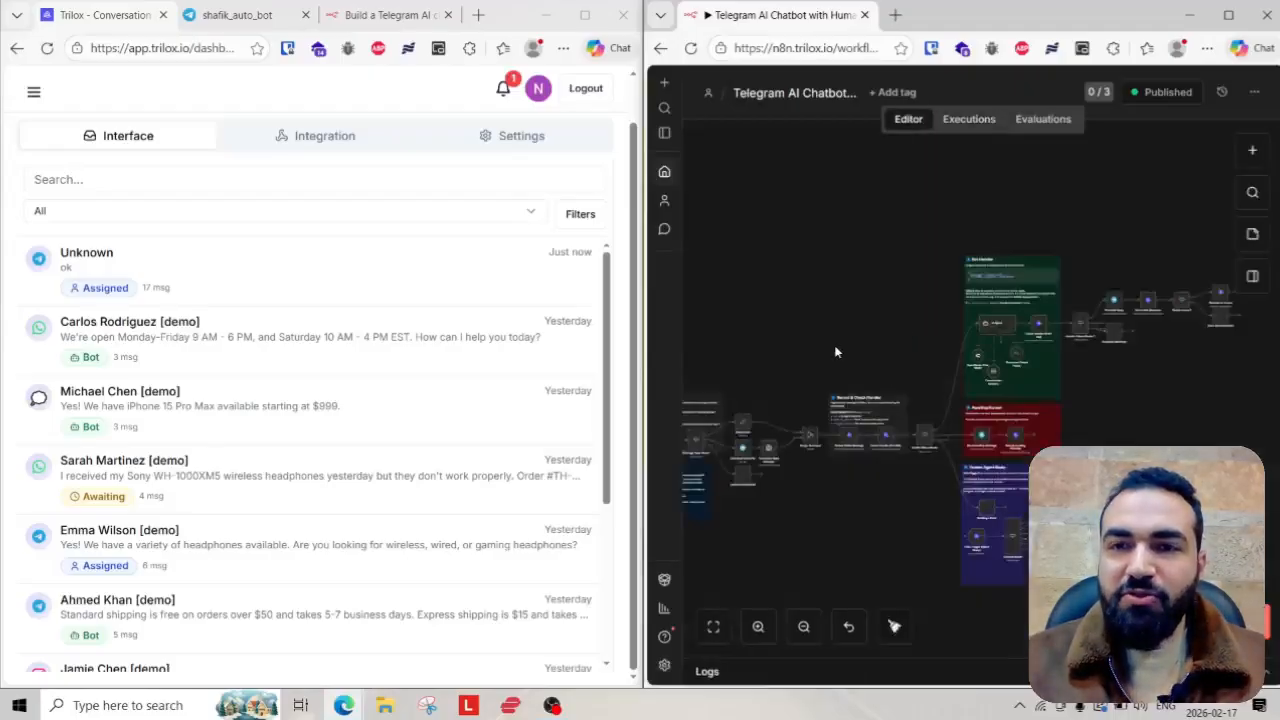
{"action": "left_click_drag", "start_coordinate": [854, 344], "coordinate": [898, 220]}
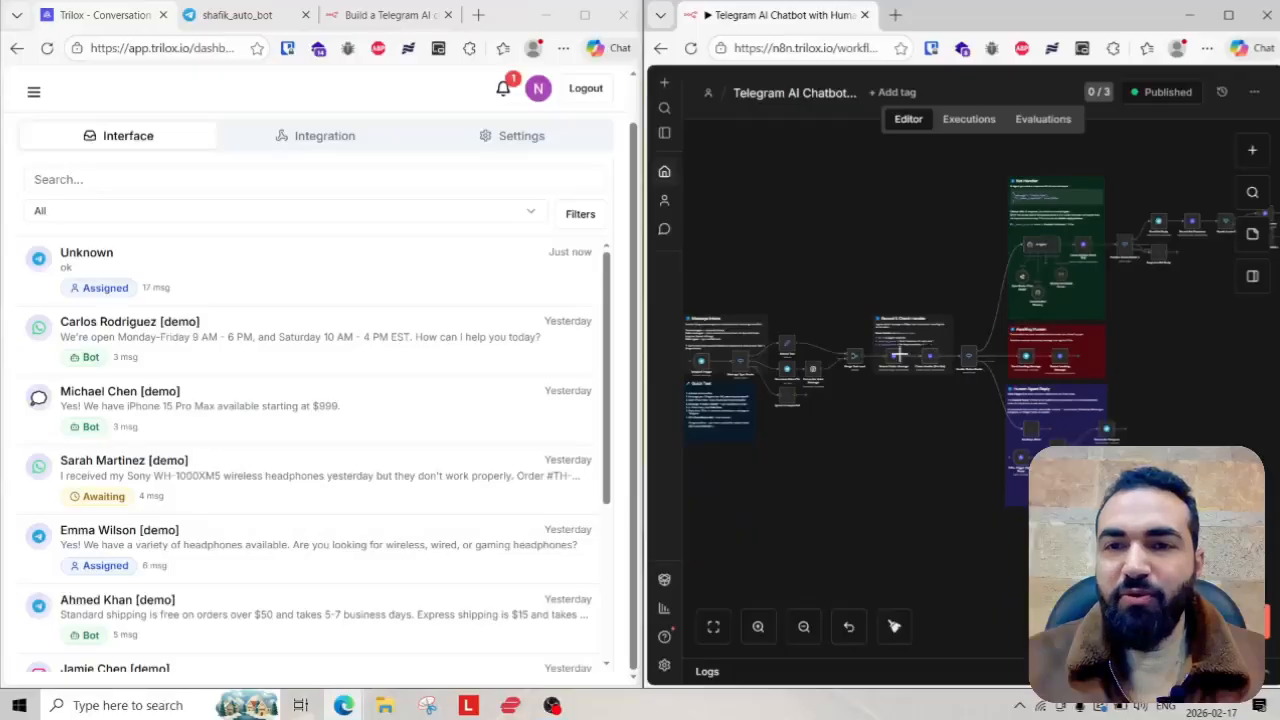
{"action": "scroll", "coordinate": [898, 358], "scroll_direction": "down", "scroll_amount": 4}
{"action": "scroll", "coordinate": [888, 388], "scroll_direction": "up", "scroll_amount": 5}
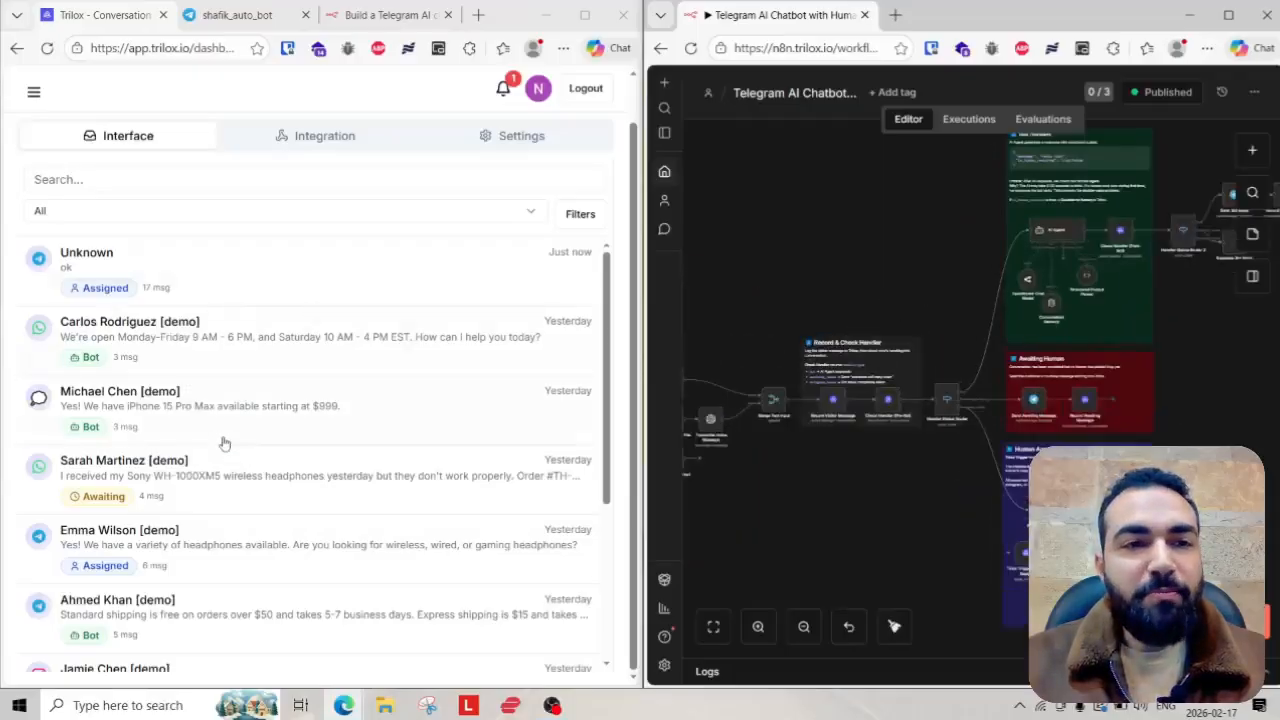
- Look through the sales bot conversation list in Trilox, checking each conversation's channel and handler status
{"action": "scroll", "coordinate": [200, 420], "scroll_direction": "down", "scroll_amount": 3}
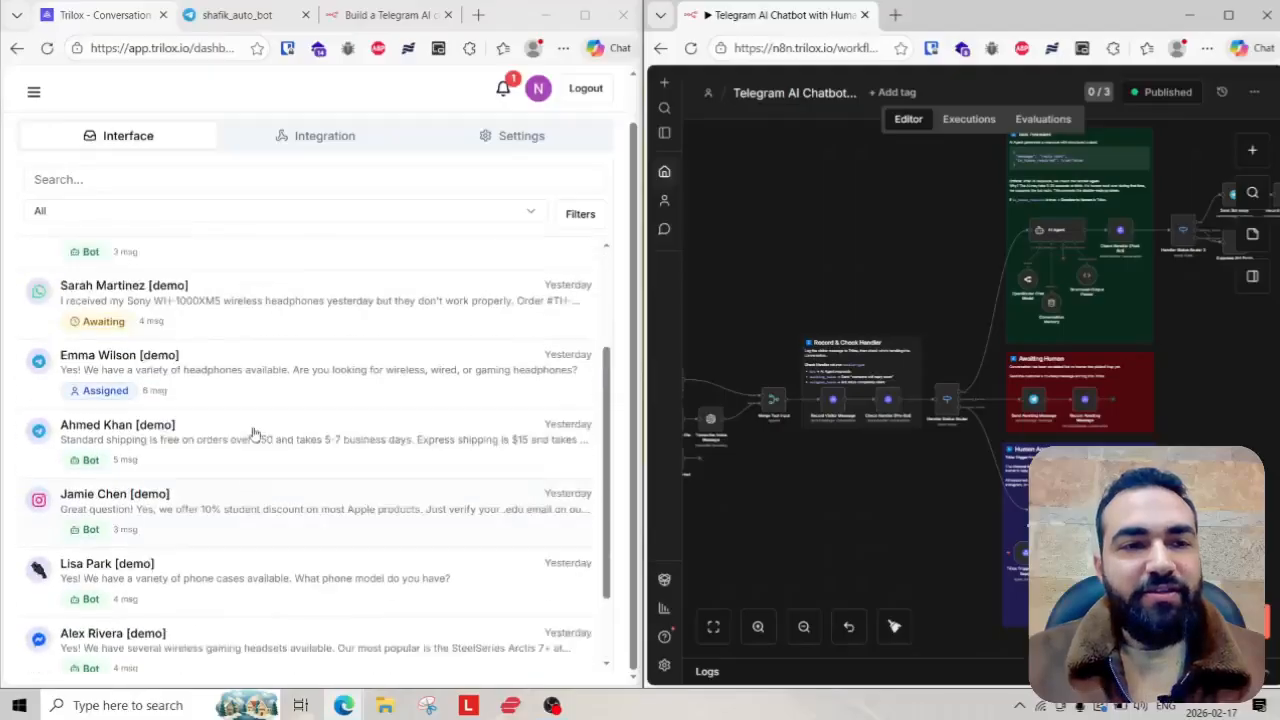
{"action": "scroll", "coordinate": [230, 330], "scroll_direction": "up", "scroll_amount": 3}
{"action": "scroll", "coordinate": [343, 391], "scroll_direction": "down", "scroll_amount": 1}
{"action": "scroll", "coordinate": [289, 423], "scroll_direction": "up", "scroll_amount": 1}
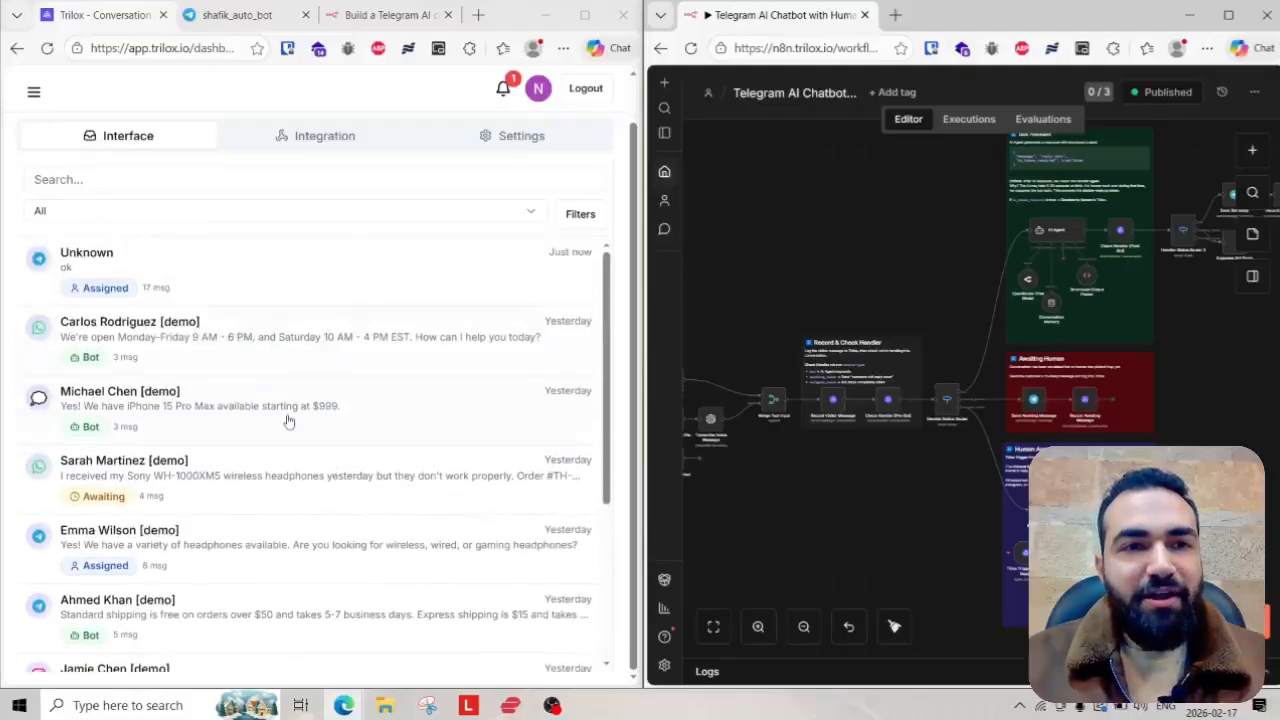
{"action": "scroll", "coordinate": [218, 313], "scroll_direction": "up", "scroll_amount": 1}
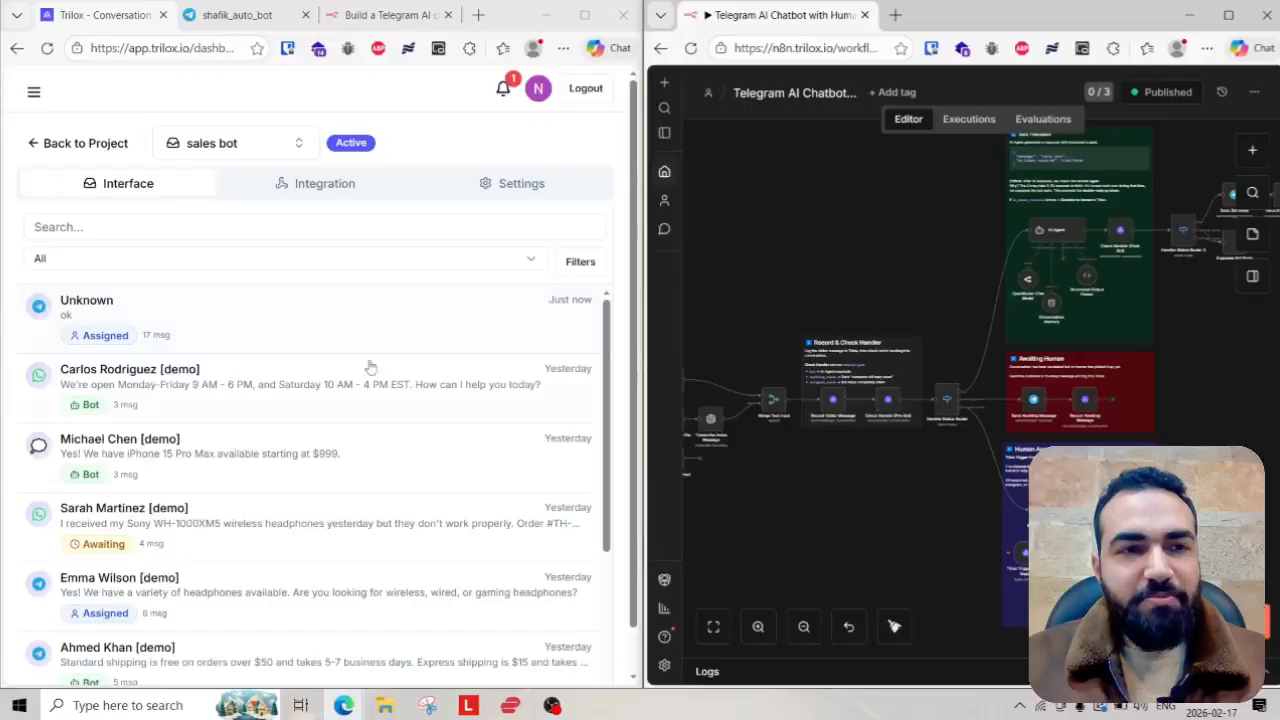
{"action": "scroll", "coordinate": [260, 394], "scroll_direction": "down", "scroll_amount": 2}
- Examine the Bot Handler, Awaiting Human and Human Agent Reply sections of the n8n workflow
{"action": "scroll", "coordinate": [792, 352], "scroll_direction": "down", "scroll_amount": 2}
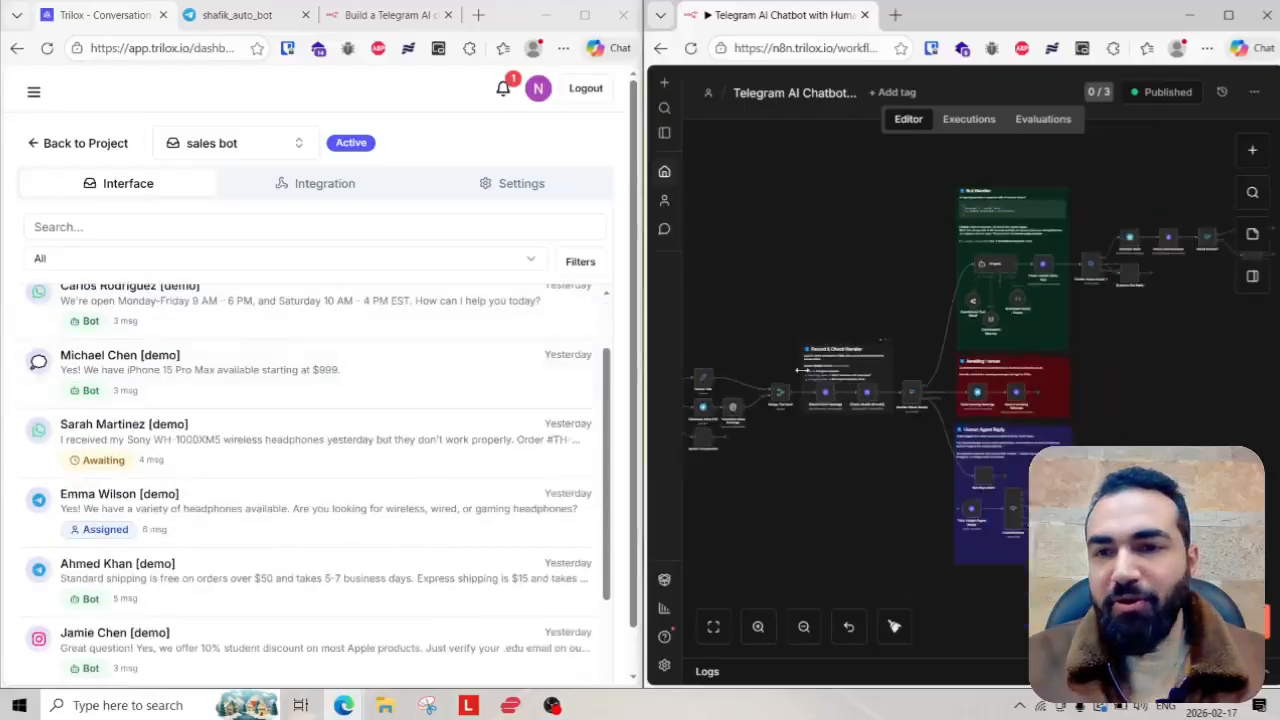
{"action": "scroll", "coordinate": [889, 367], "scroll_direction": "up", "scroll_amount": 2}
{"action": "left_click_drag", "start_coordinate": [889, 367], "coordinate": [778, 348]}
{"action": "scroll", "coordinate": [778, 348], "scroll_direction": "up", "scroll_amount": 2}
{"action": "scroll", "coordinate": [849, 380], "scroll_direction": "down", "scroll_amount": 2}
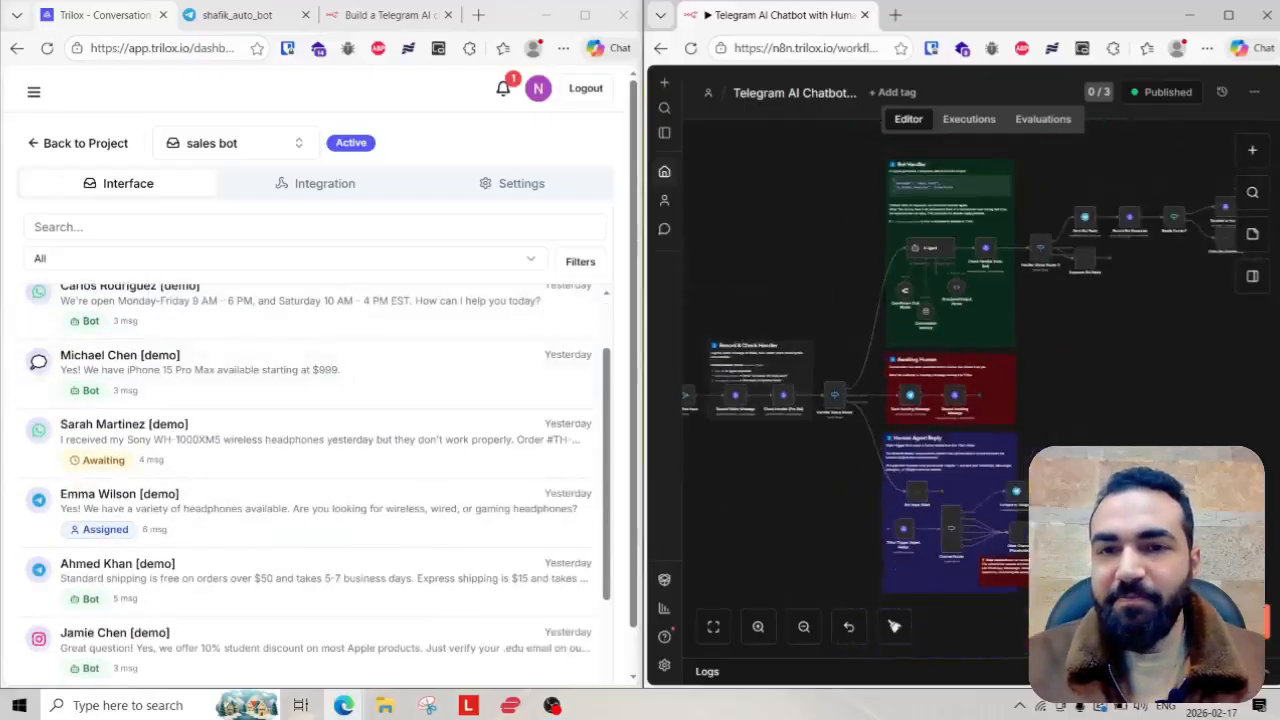
{"action": "left_click_drag", "start_coordinate": [839, 295], "coordinate": [896, 388]}
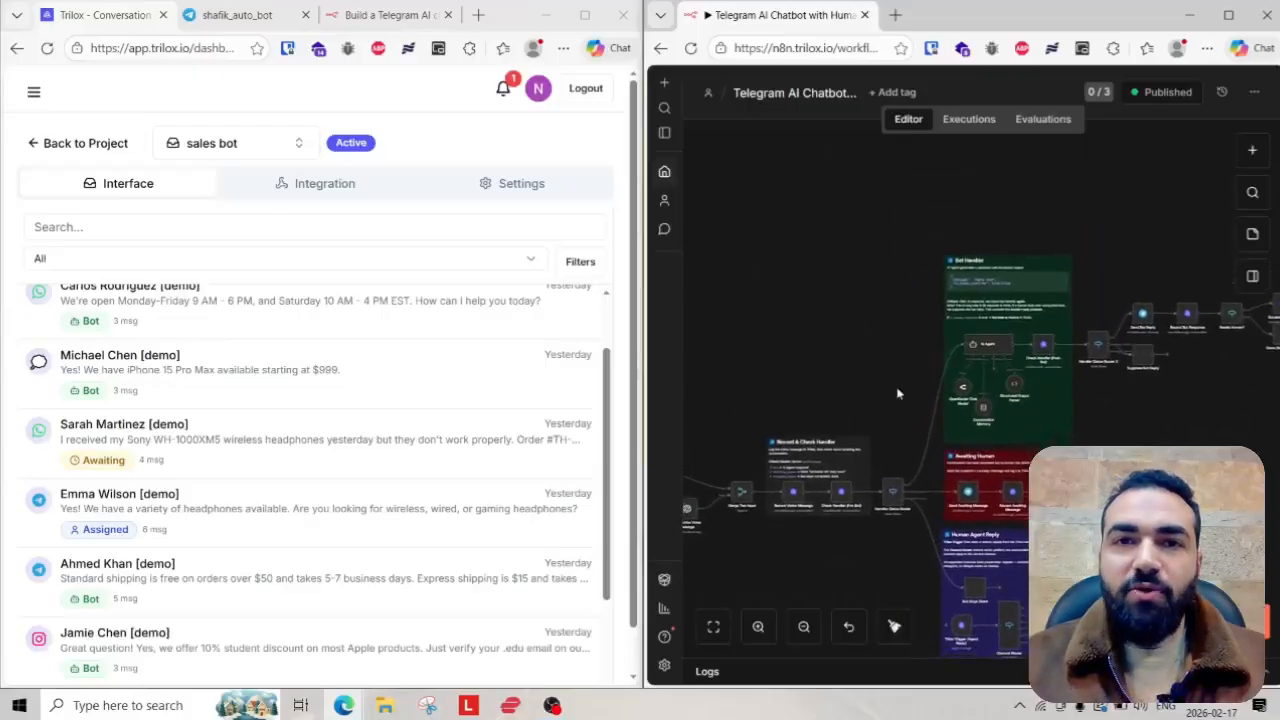
- Maximize the Trilox browser window and view the n8n template page "Build a Telegram AI chatbot with human takeover using Trilox and GPT-4o-mini"
{"action": "left_click", "coordinate": [805, 48]}
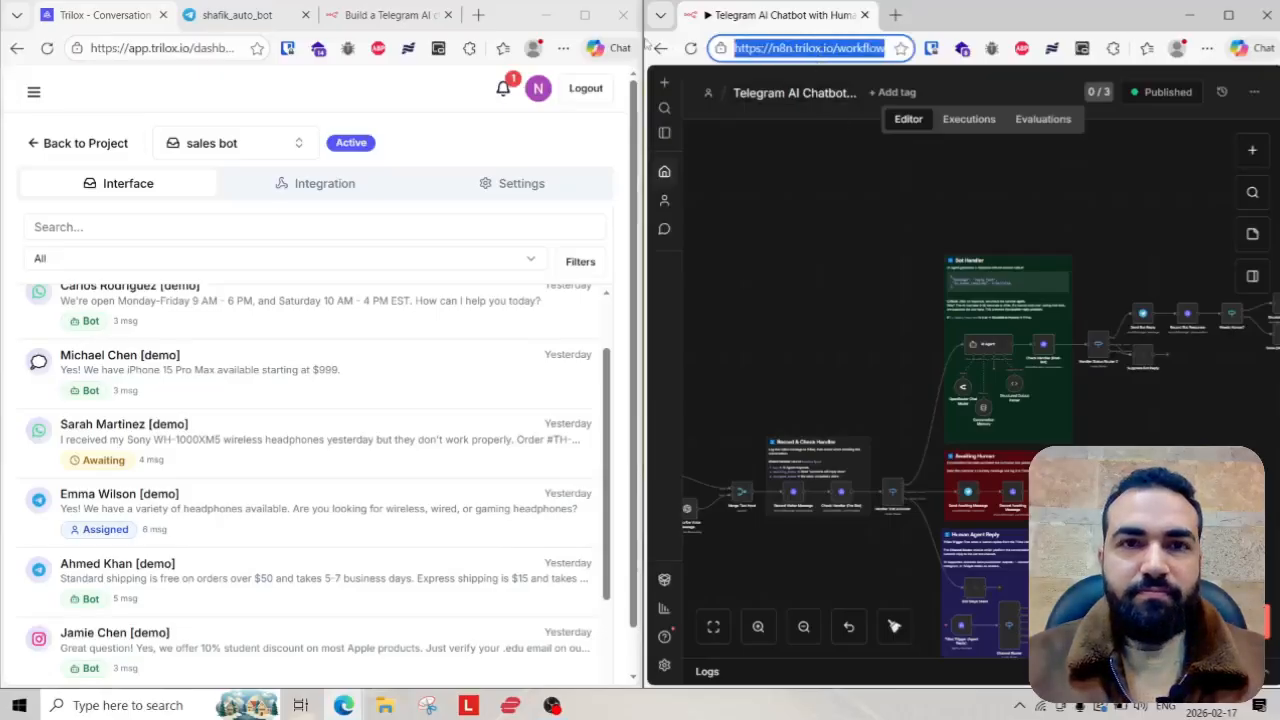
{"action": "left_click", "coordinate": [586, 15]}
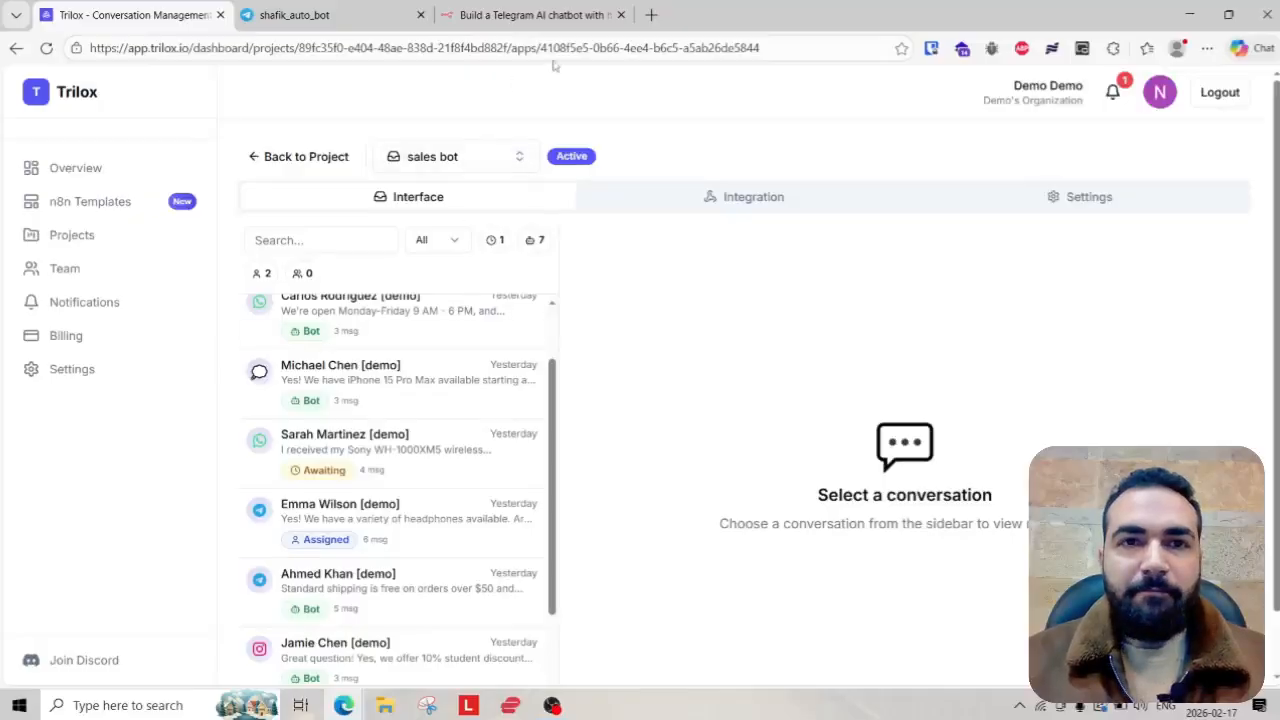
{"action": "left_click", "coordinate": [537, 15]}
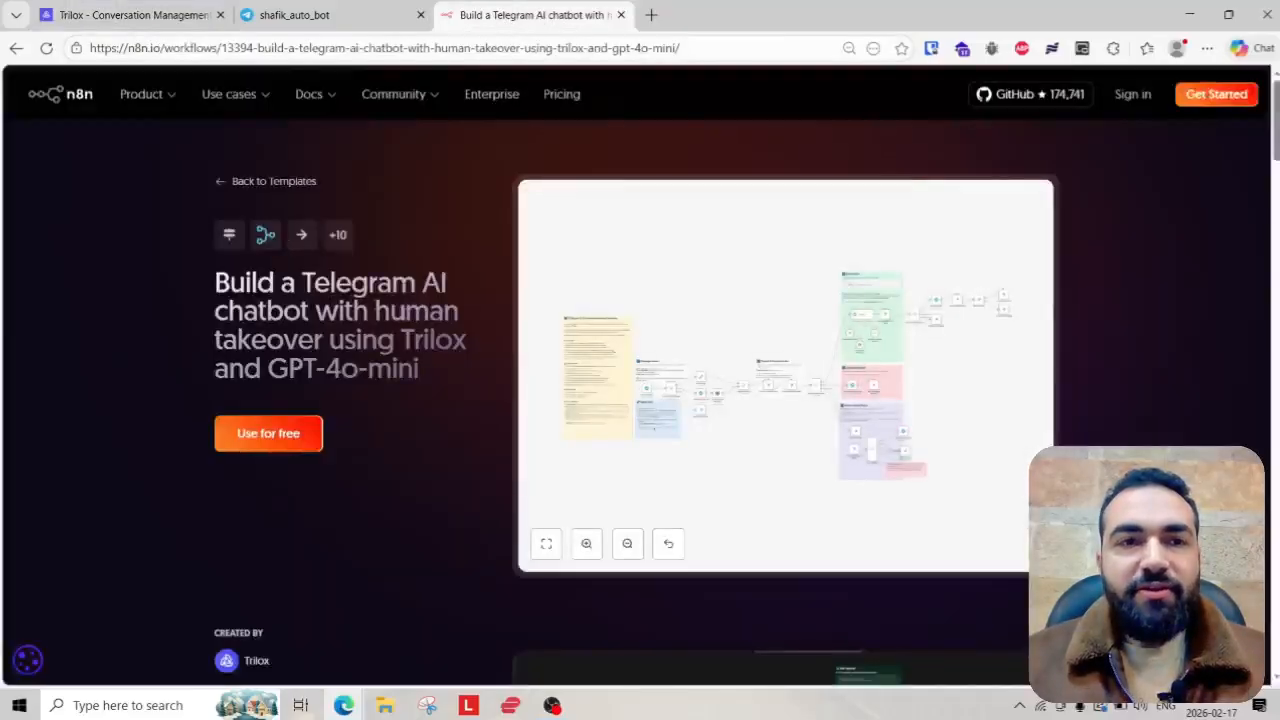
{"action": "scroll", "coordinate": [423, 323], "scroll_direction": "down", "scroll_amount": 1}
{"action": "scroll", "coordinate": [423, 323], "scroll_direction": "up", "scroll_amount": 1}
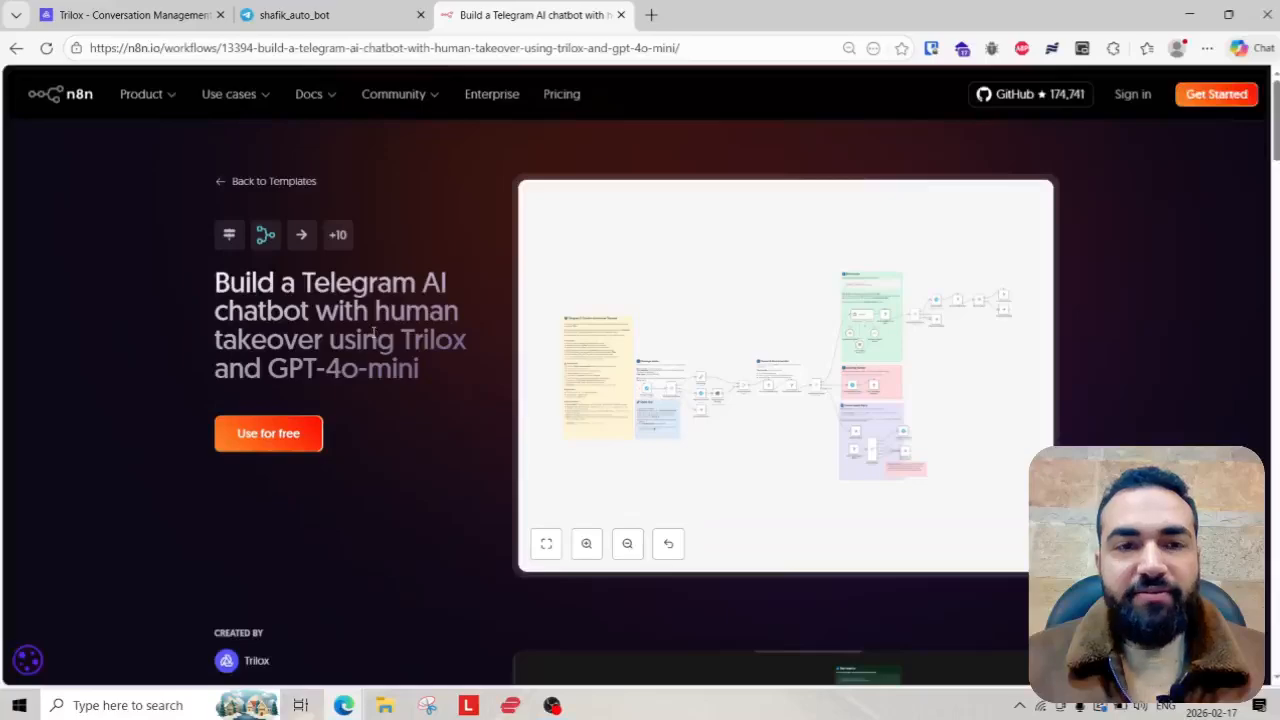
{"action": "scroll", "coordinate": [263, 391], "scroll_direction": "down", "scroll_amount": 1}
{"action": "scroll", "coordinate": [390, 340], "scroll_direction": "up", "scroll_amount": 1}
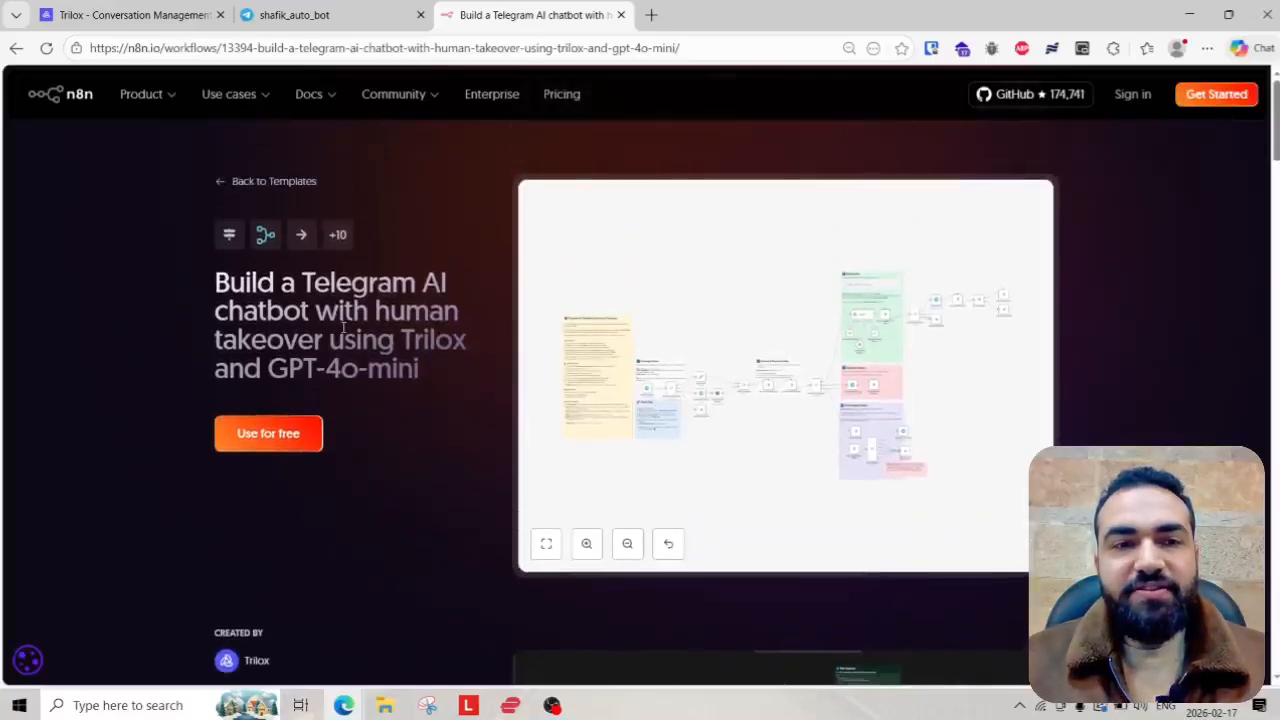
- View the template's import options, close them, and bring the n8n workflow editor window to the front
{"action": "left_click", "coordinate": [318, 425]}
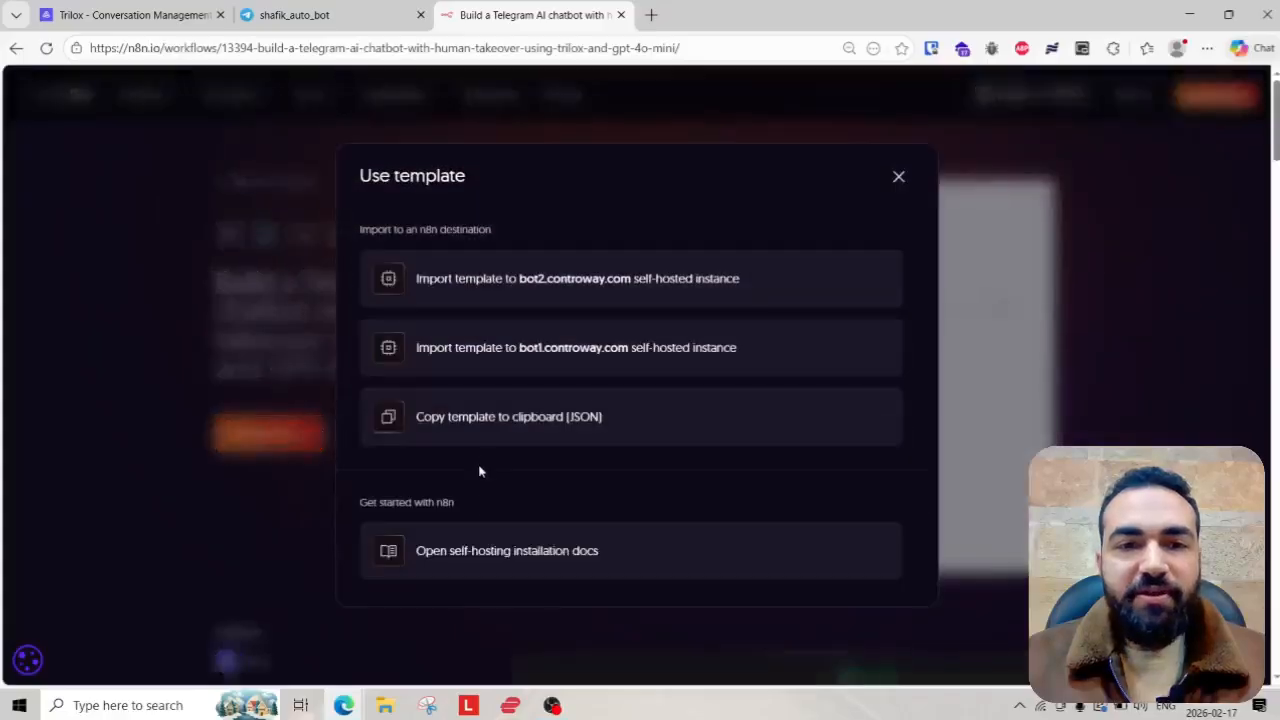
{"action": "left_click", "coordinate": [190, 373]}
{"action": "mouse_move", "coordinate": [361, 691]}
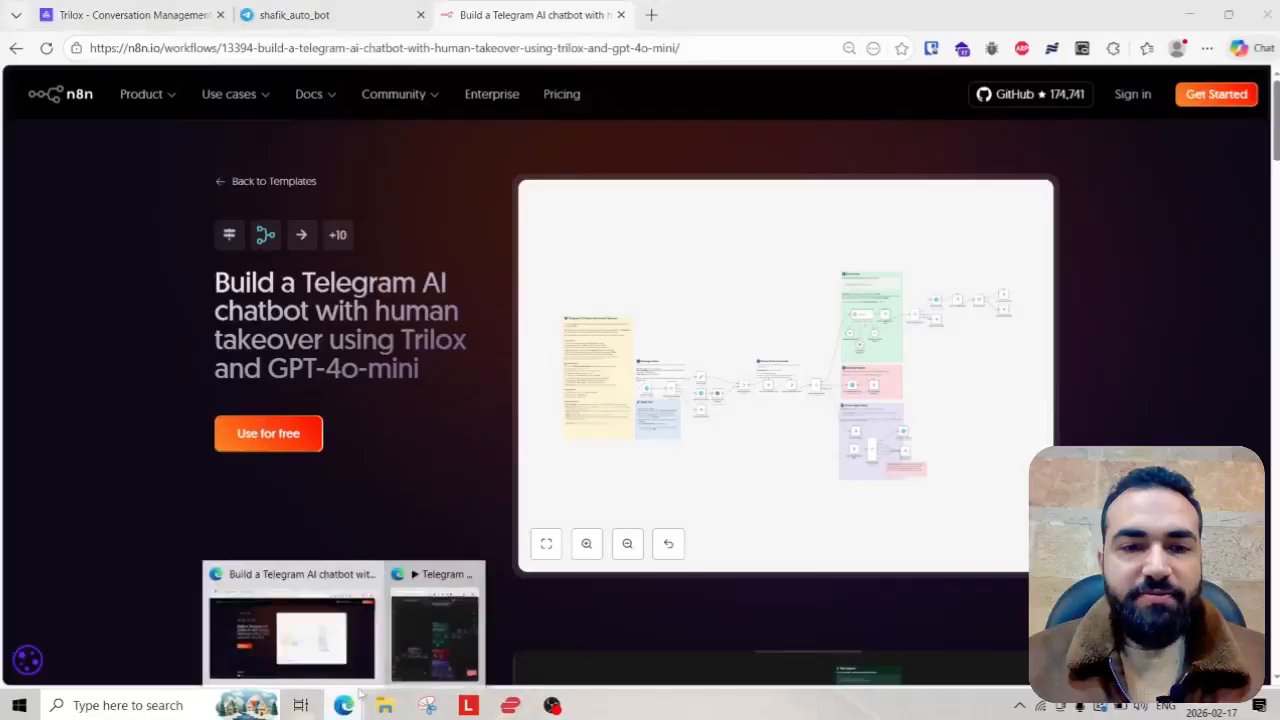
{"action": "left_click", "coordinate": [435, 625]}
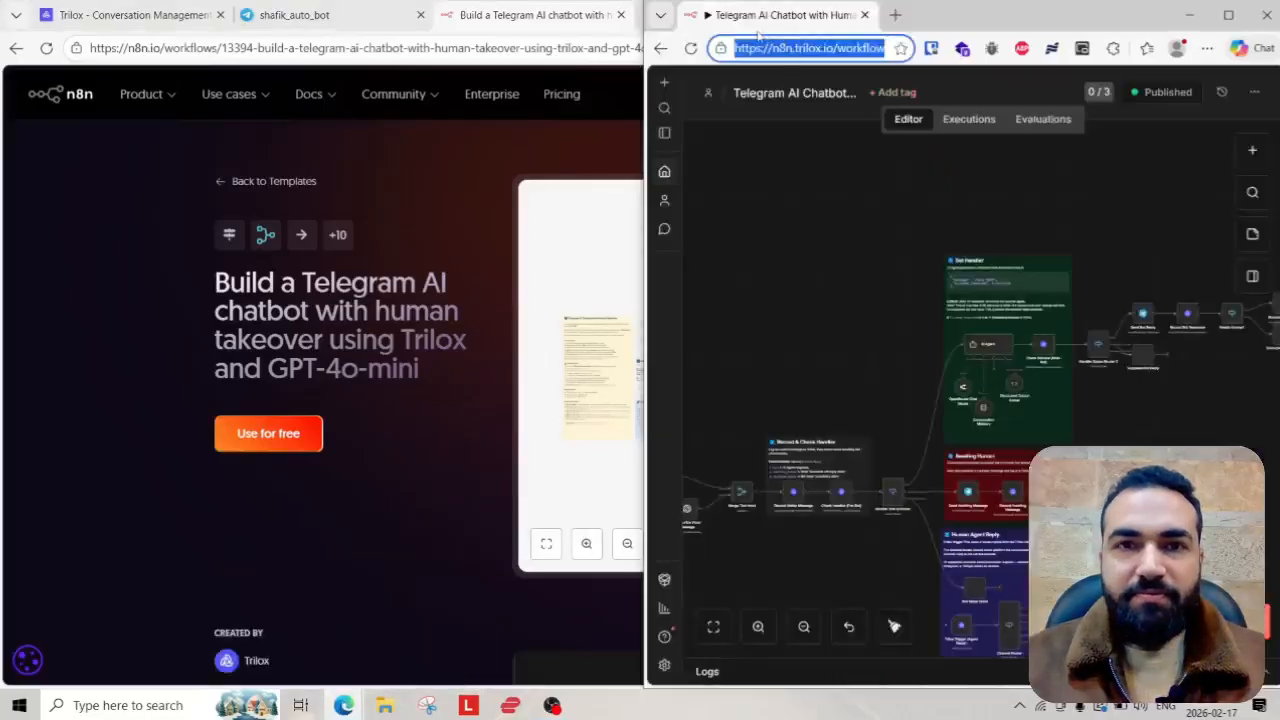
- Move the n8n workflow tab into the main browser window after the template page and view the whole workflow
{"action": "mouse_move", "coordinate": [766, 15]}
{"action": "left_mouse_down"}
{"action": "mouse_move", "coordinate": [800, 15]}
{"action": "mouse_move", "coordinate": [745, 15]}
{"action": "left_mouse_up"}
{"action": "scroll", "coordinate": [539, 299], "scroll_direction": "down", "scroll_amount": 5}
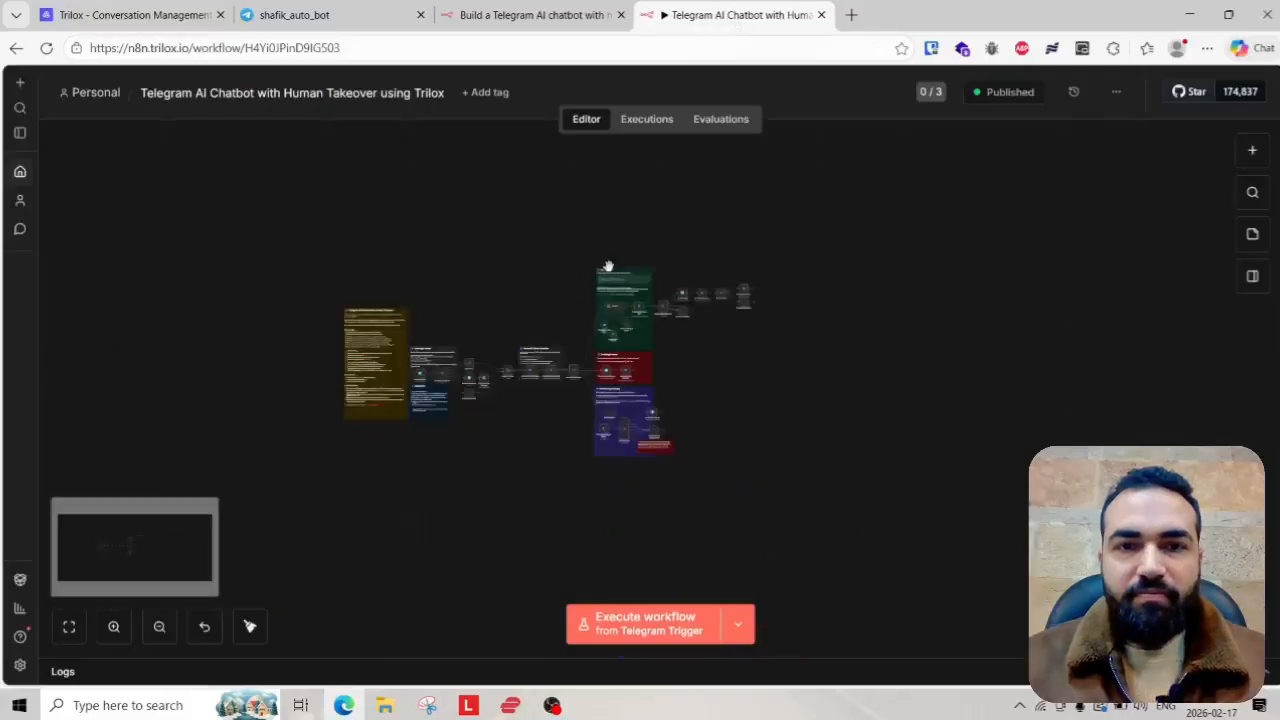
{"action": "left_click_drag", "start_coordinate": [694, 404], "coordinate": [931, 409]}
{"action": "scroll", "coordinate": [653, 305], "scroll_direction": "up", "scroll_amount": 5}
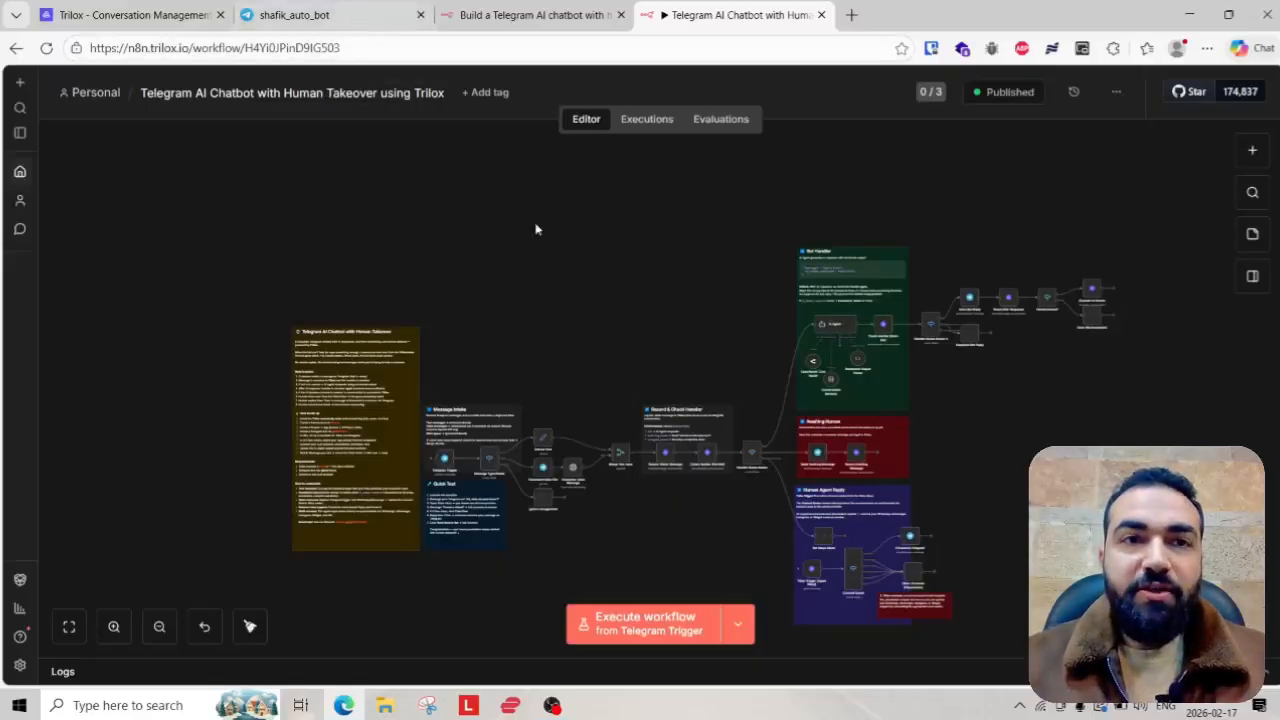
{"action": "scroll", "coordinate": [543, 357], "scroll_direction": "down", "scroll_amount": 2}
{"action": "scroll", "coordinate": [478, 341], "scroll_direction": "up", "scroll_amount": 3}
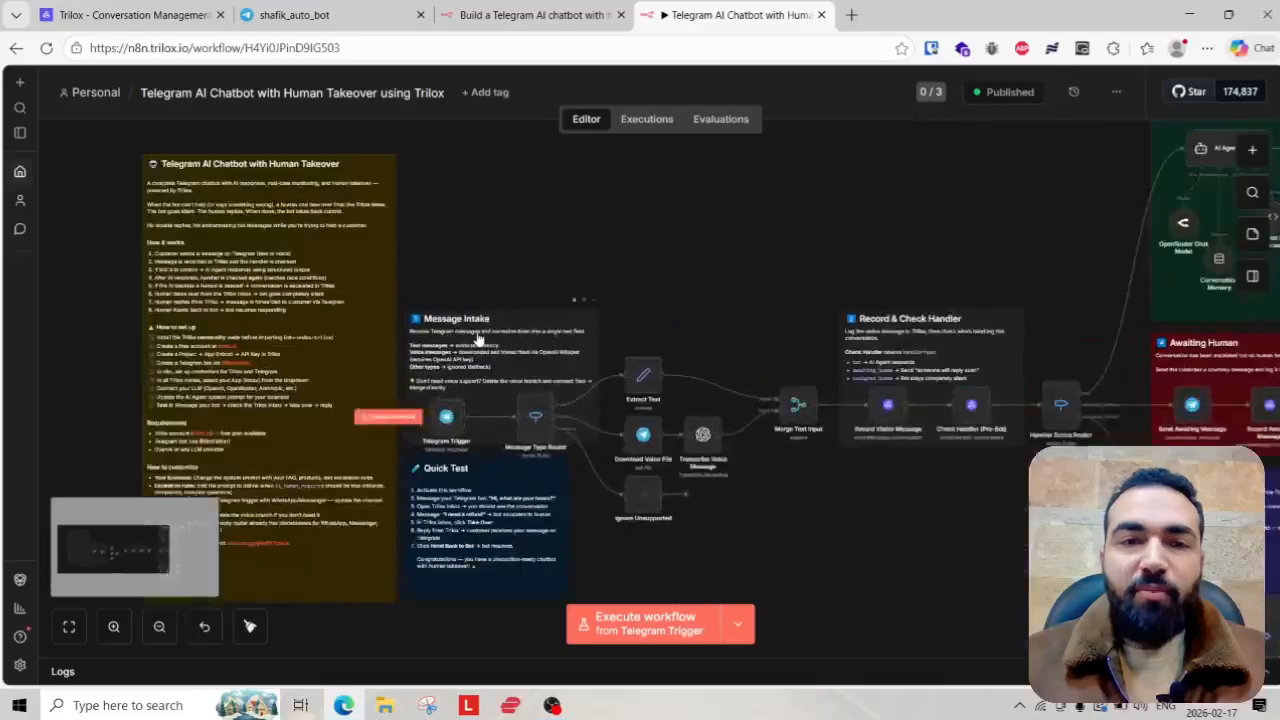
- Examine the Message Intake section of the workflow, from the Telegram Trigger through the message type branches to Merge Text Input
{"action": "scroll", "coordinate": [478, 341], "scroll_direction": "down", "scroll_amount": 3}
{"action": "scroll", "coordinate": [443, 373], "scroll_direction": "up", "scroll_amount": 3}
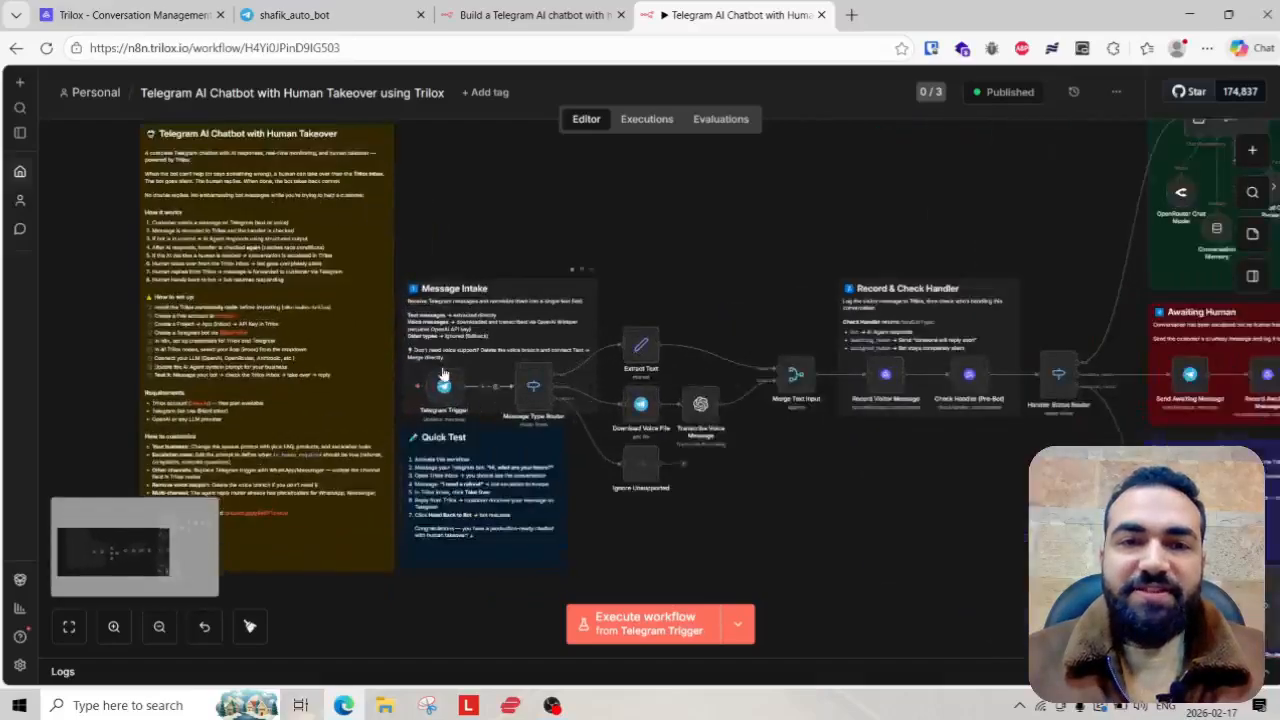
{"action": "scroll", "coordinate": [443, 373], "scroll_direction": "up", "scroll_amount": 1}
{"action": "scroll", "coordinate": [443, 373], "scroll_direction": "down", "scroll_amount": 2}
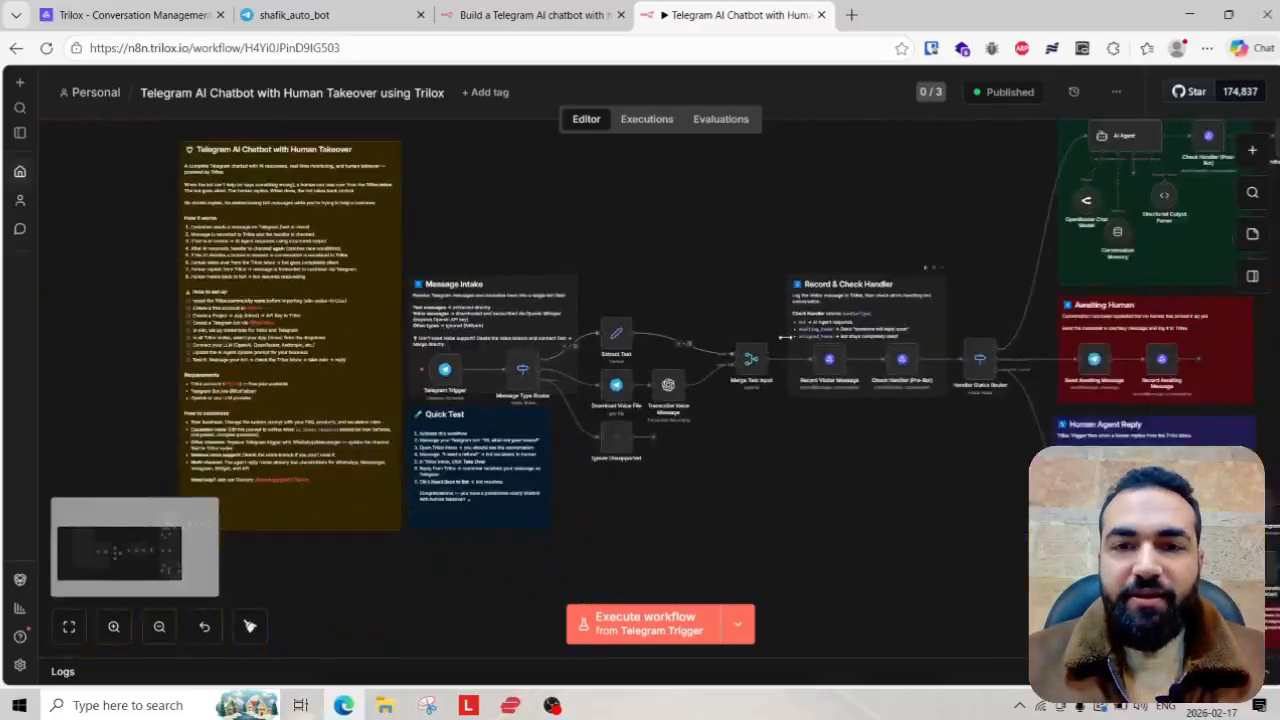
{"action": "scroll", "coordinate": [460, 376], "scroll_direction": "up", "scroll_amount": 3}
{"action": "scroll", "coordinate": [645, 213], "scroll_direction": "up", "scroll_amount": 2}
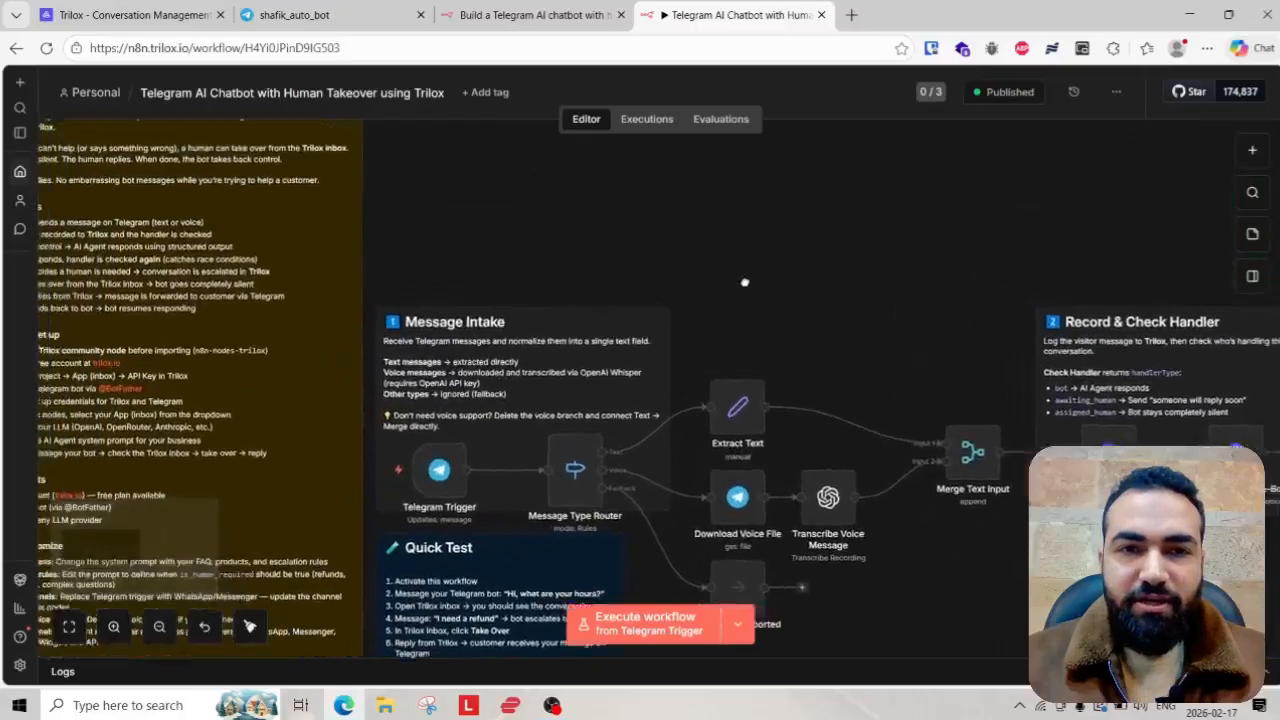
{"action": "mouse_move", "coordinate": [448, 471]}
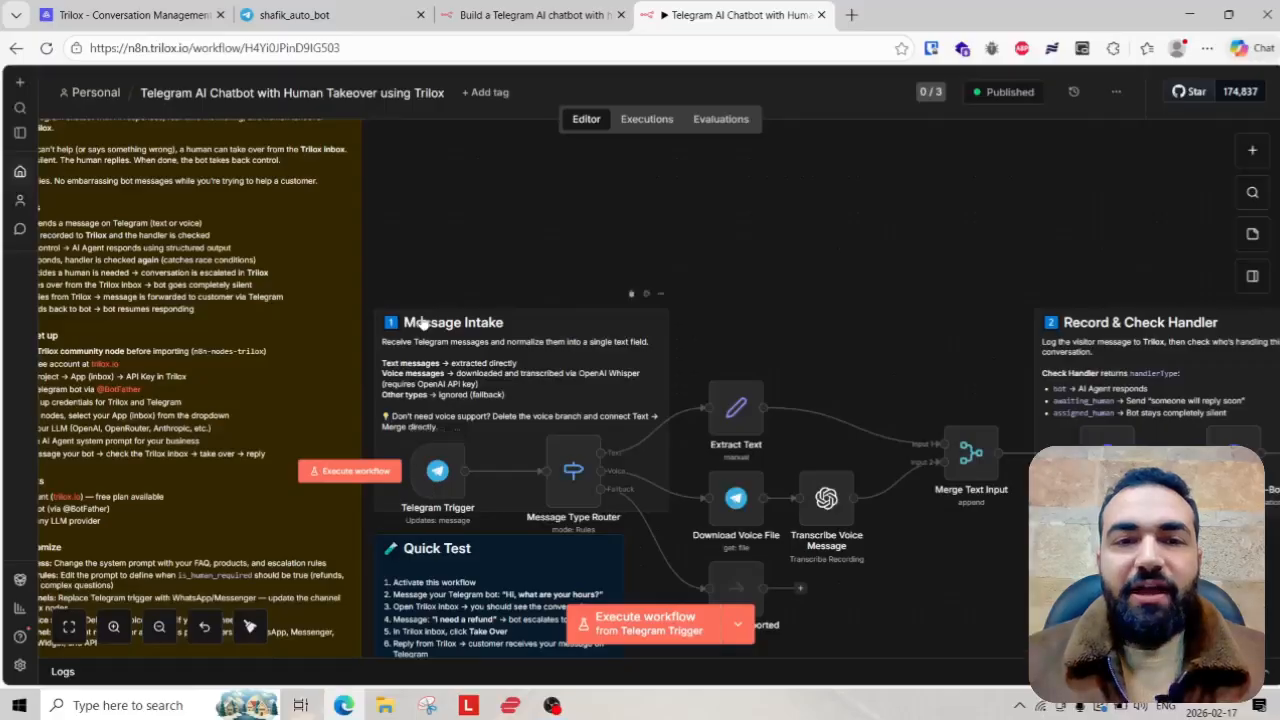
{"action": "scroll", "coordinate": [424, 324], "scroll_direction": "down", "scroll_amount": 1}
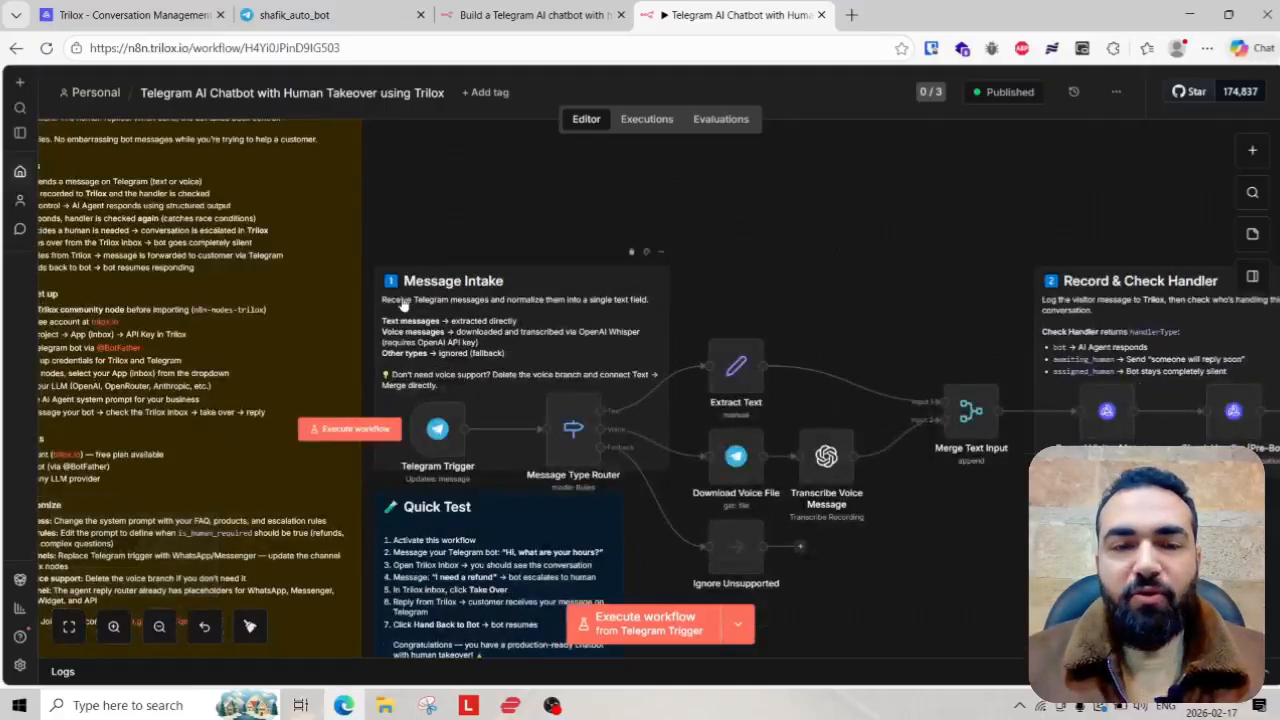
{"action": "scroll", "coordinate": [519, 448], "scroll_direction": "right", "scroll_amount": 2}
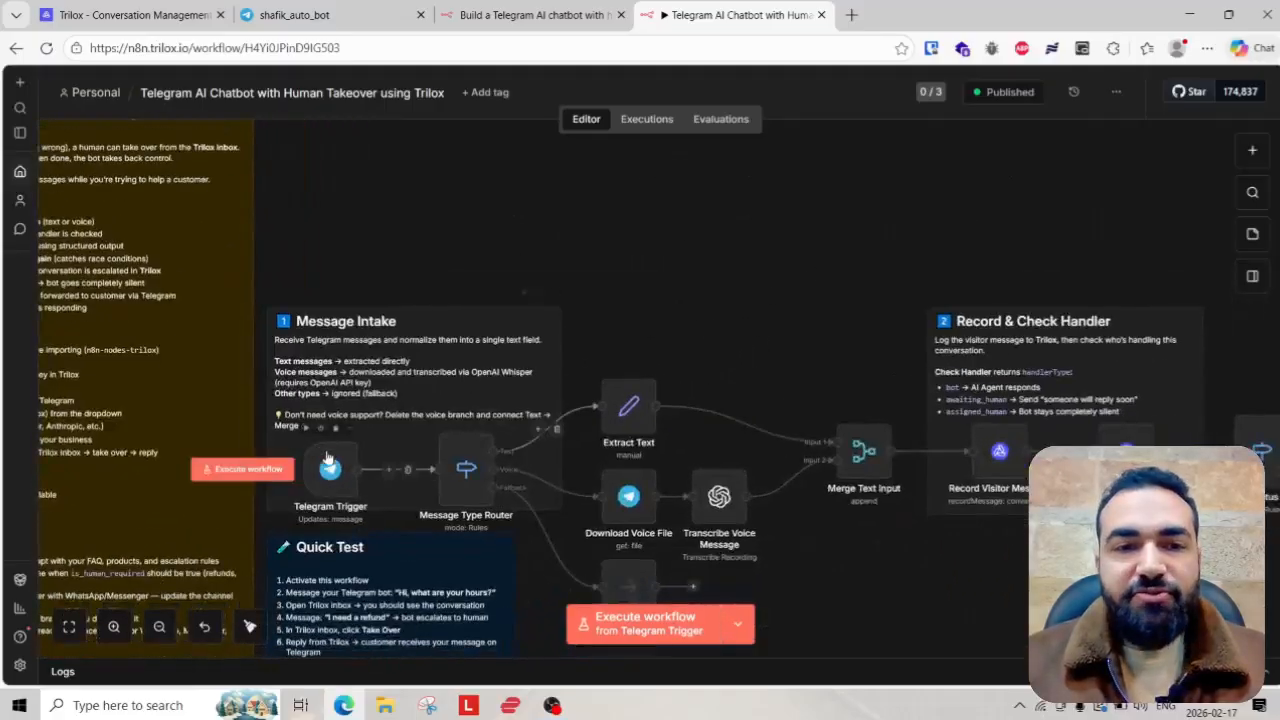
{"action": "scroll", "coordinate": [369, 424], "scroll_direction": "down", "scroll_amount": 2}
{"action": "scroll", "coordinate": [369, 424], "scroll_direction": "down", "scroll_amount": 2}
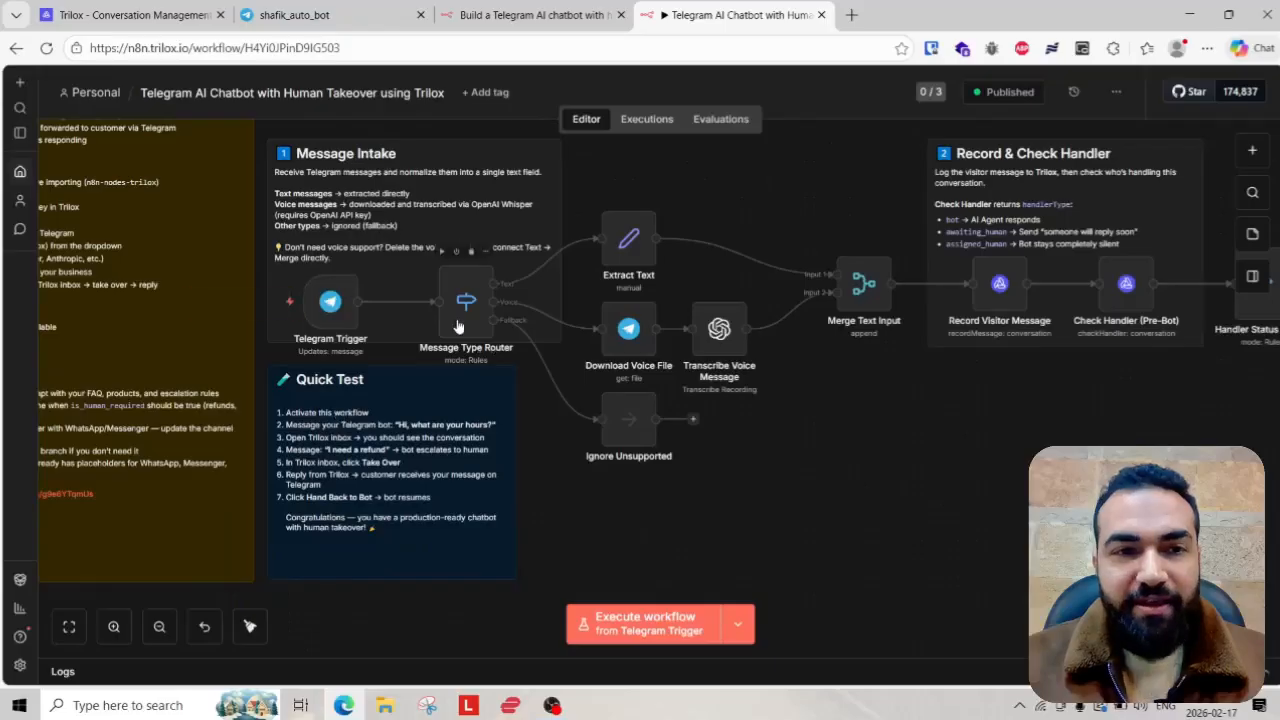
{"action": "scroll", "coordinate": [350, 412], "scroll_direction": "up", "scroll_amount": 2}
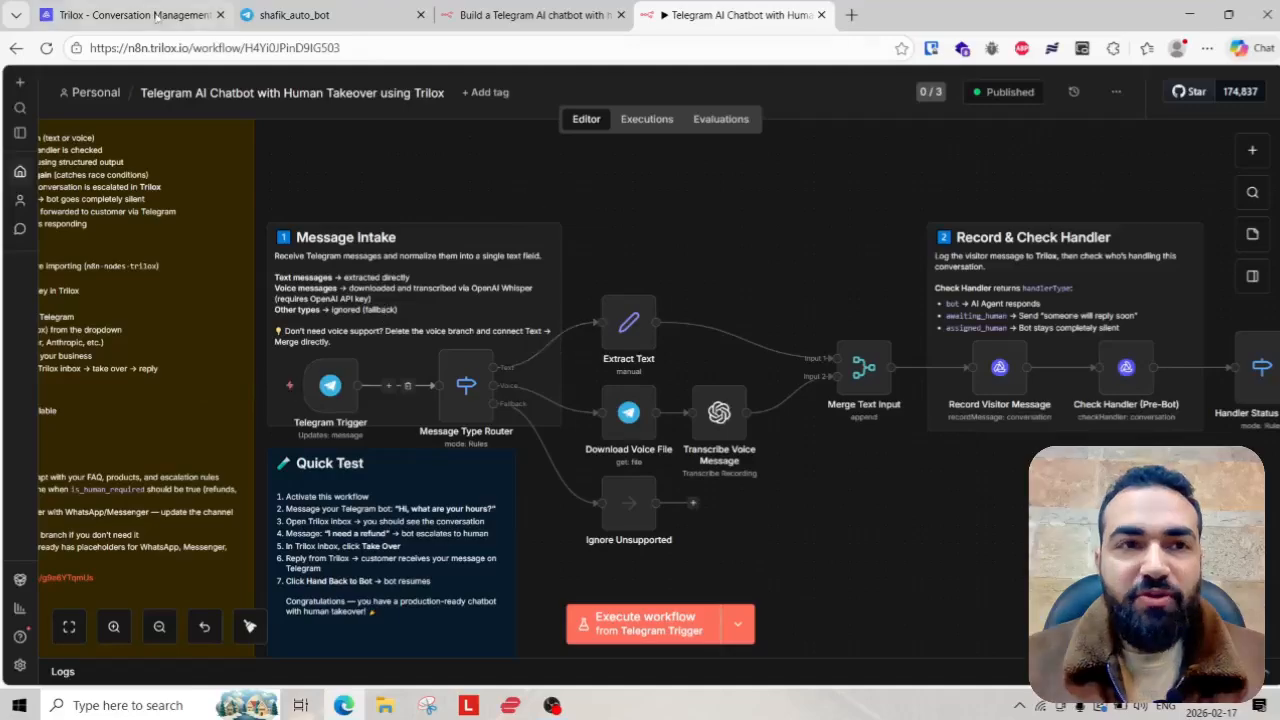
- Switch to Trilox and review the messaging channels used across the sales bot conversations
{"action": "key", "text": "ctrl+1"}
{"action": "scroll", "coordinate": [441, 483], "scroll_direction": "down", "scroll_amount": 2}
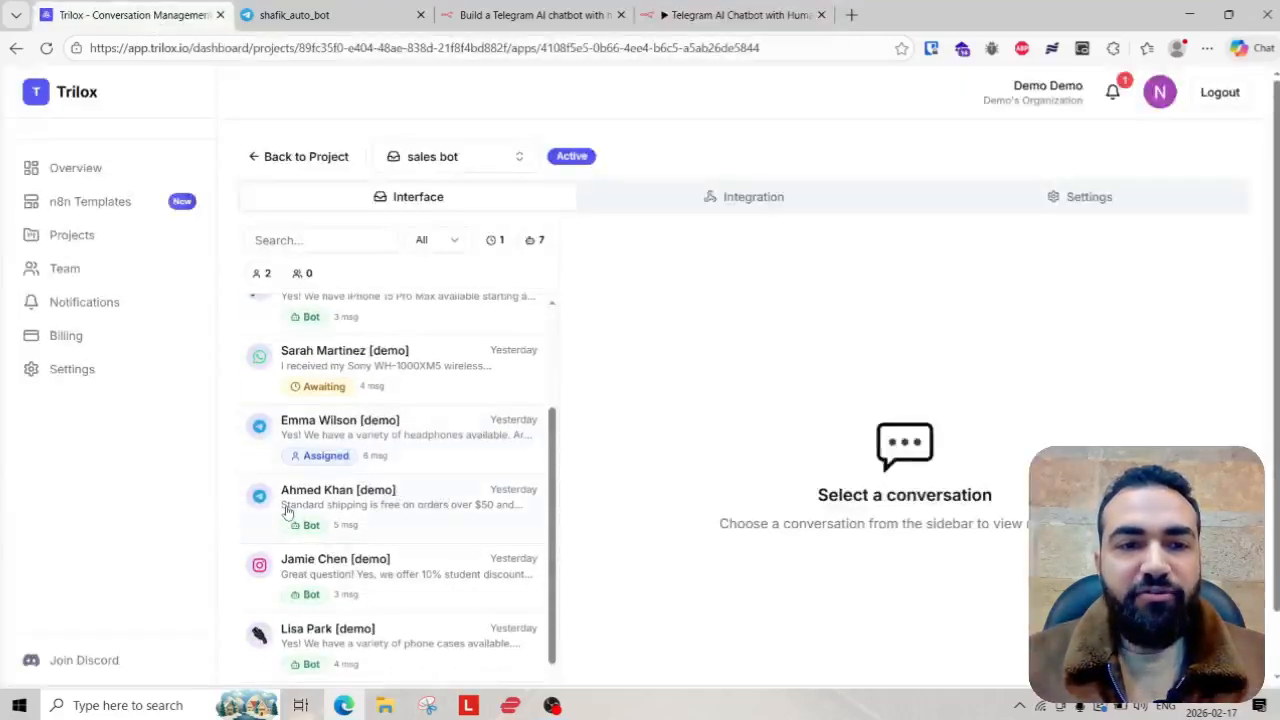
{"action": "scroll", "coordinate": [287, 515], "scroll_direction": "up", "scroll_amount": 2}
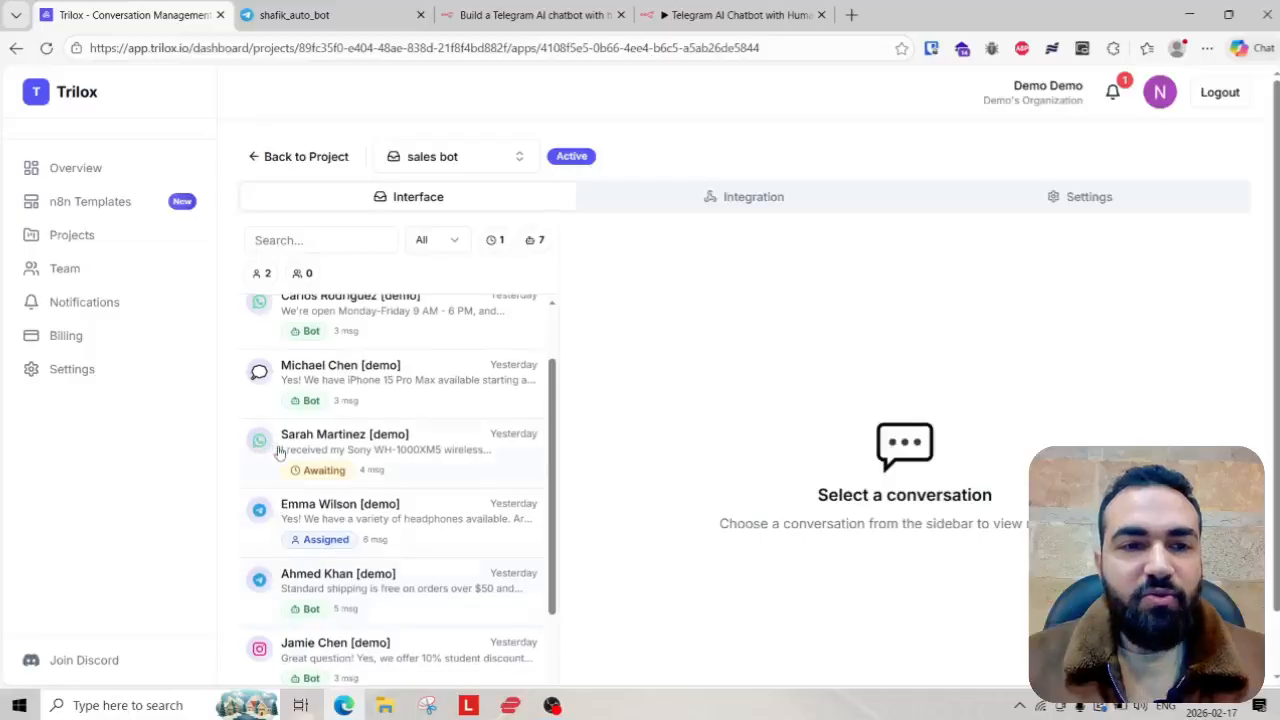
{"action": "scroll", "coordinate": [313, 471], "scroll_direction": "down", "scroll_amount": 4}
{"action": "scroll", "coordinate": [425, 537], "scroll_direction": "down", "scroll_amount": 1}
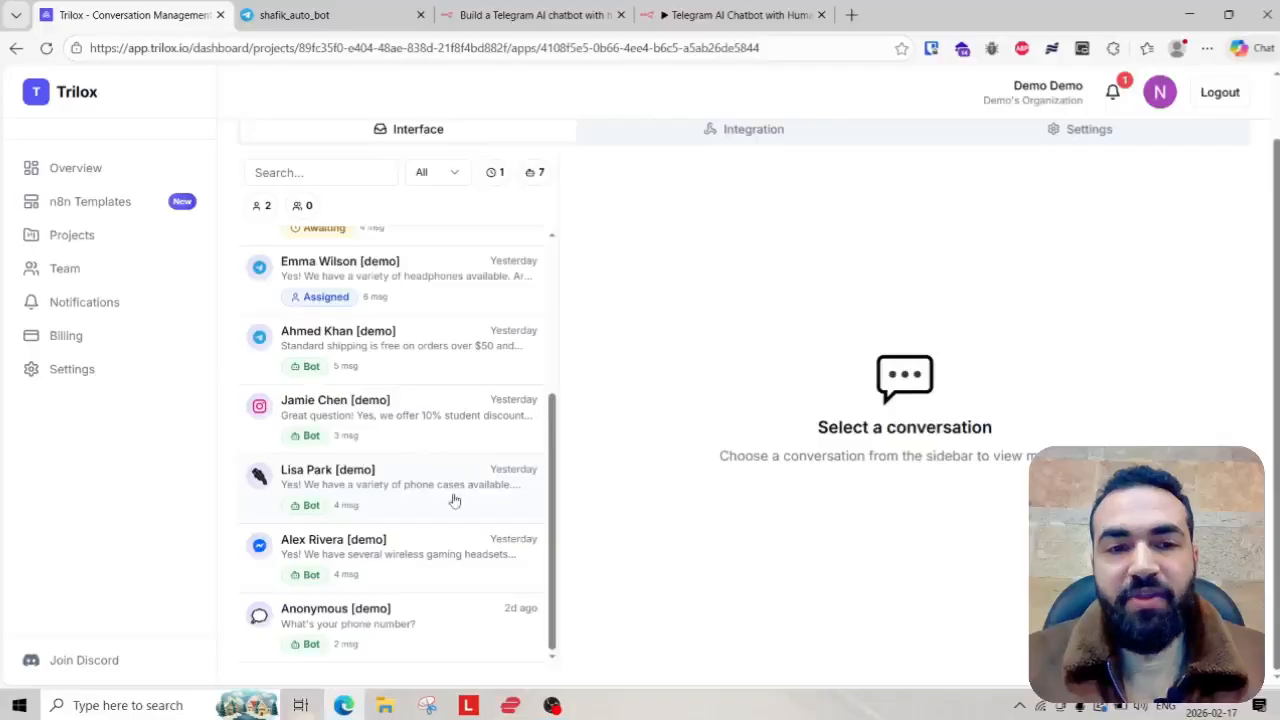
{"action": "scroll", "coordinate": [395, 528], "scroll_direction": "up", "scroll_amount": 4}
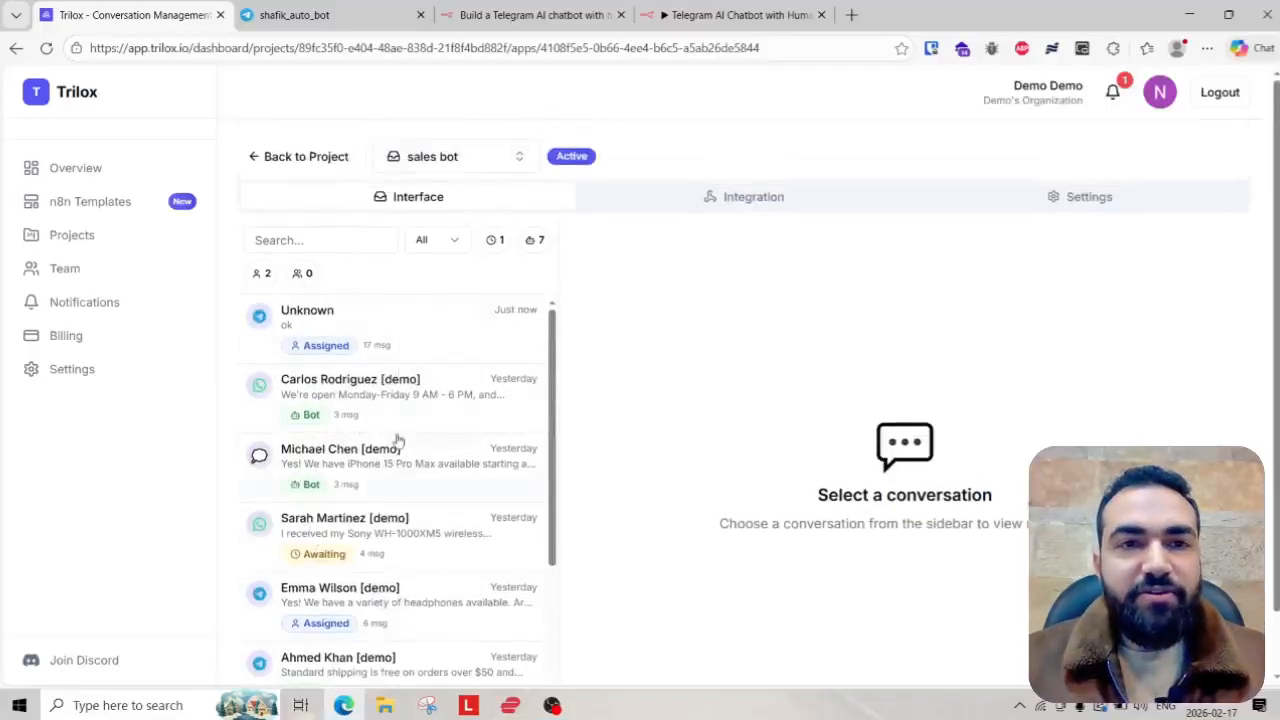
- Open the BotFather chat in Telegram Web and return to the n8n workflow
{"action": "left_click", "coordinate": [529, 14]}
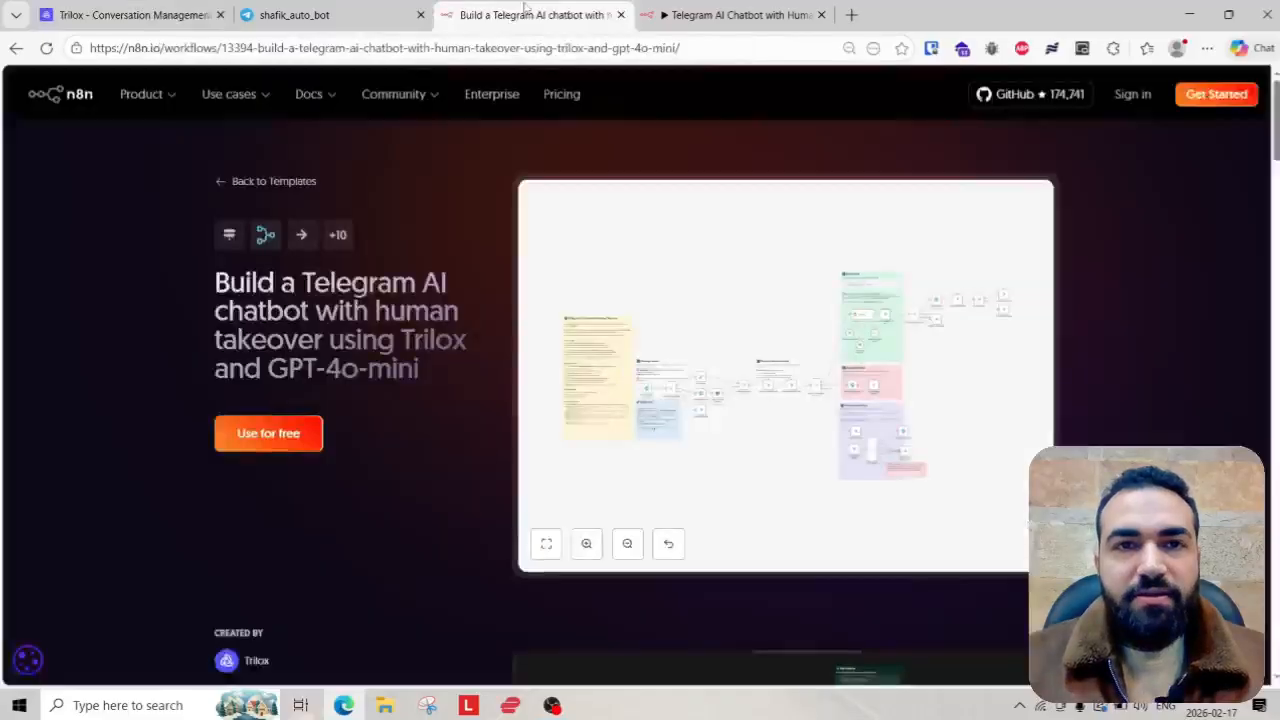
{"action": "left_click", "coordinate": [327, 10]}
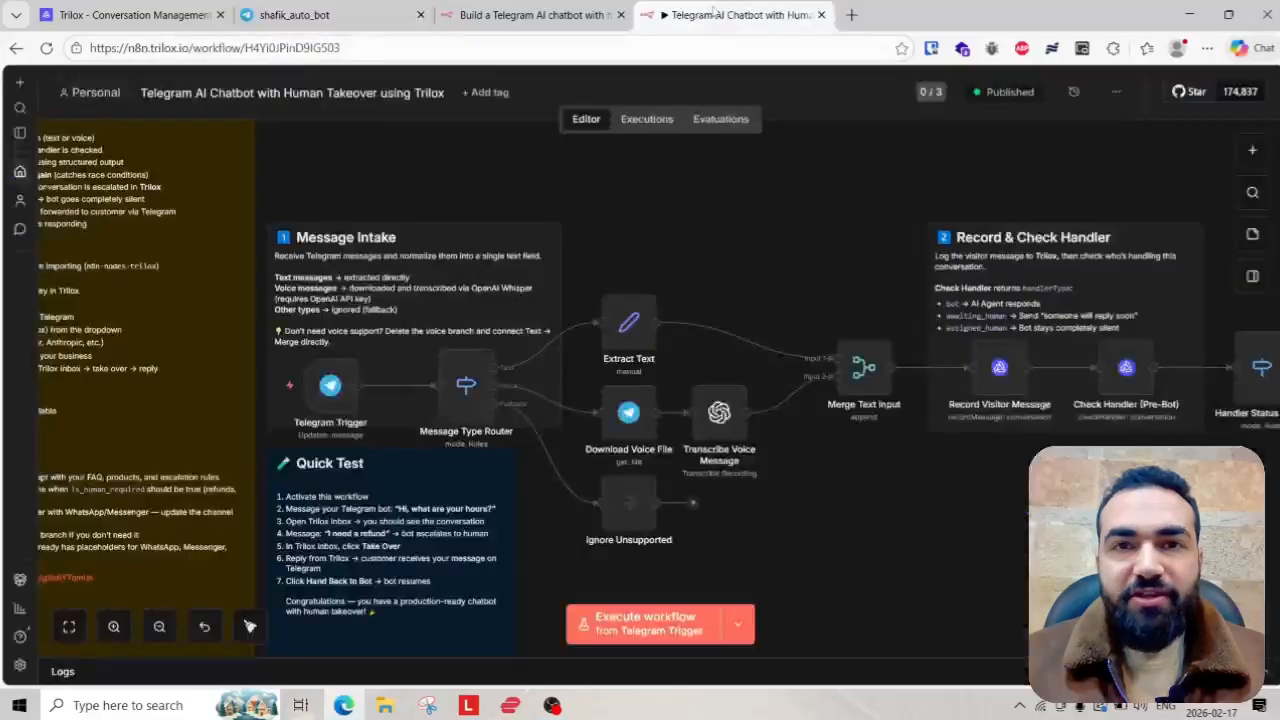
{"action": "left_click_drag", "start_coordinate": [740, 14], "coordinate": [550, 15]}
{"action": "left_click", "coordinate": [294, 14]}
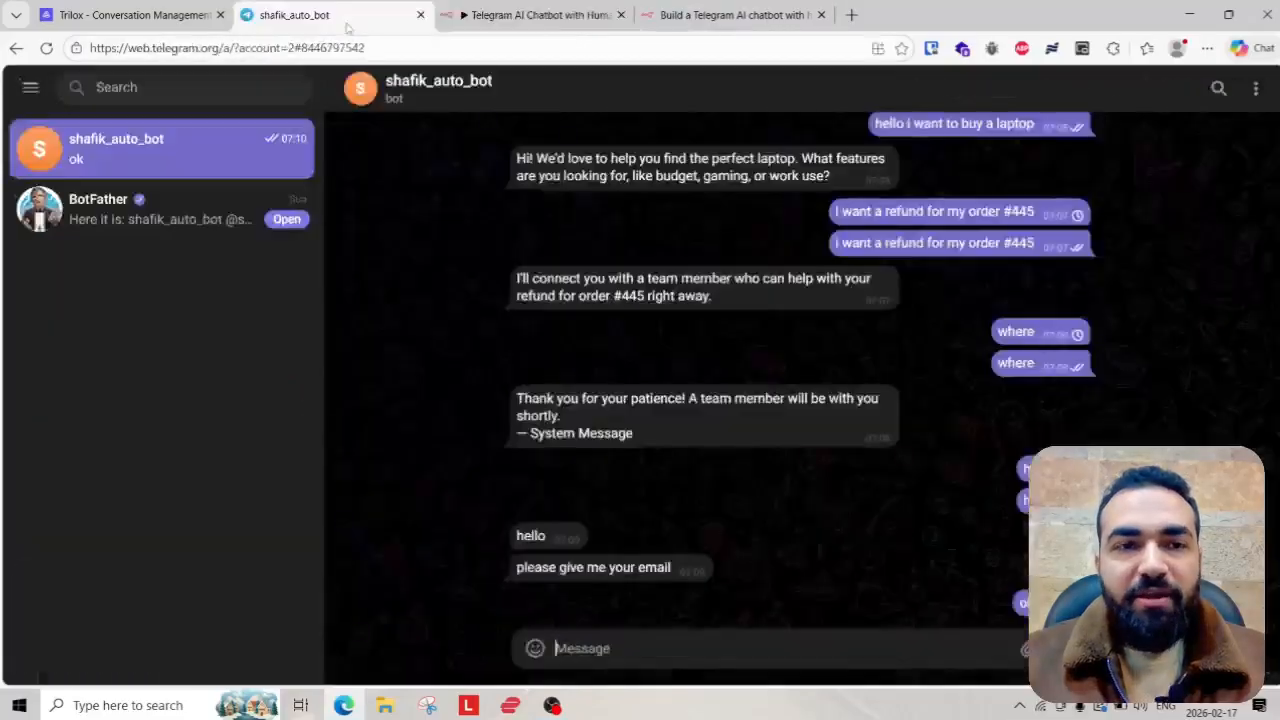
{"action": "left_click", "coordinate": [130, 220]}
{"action": "left_click", "coordinate": [540, 14]}
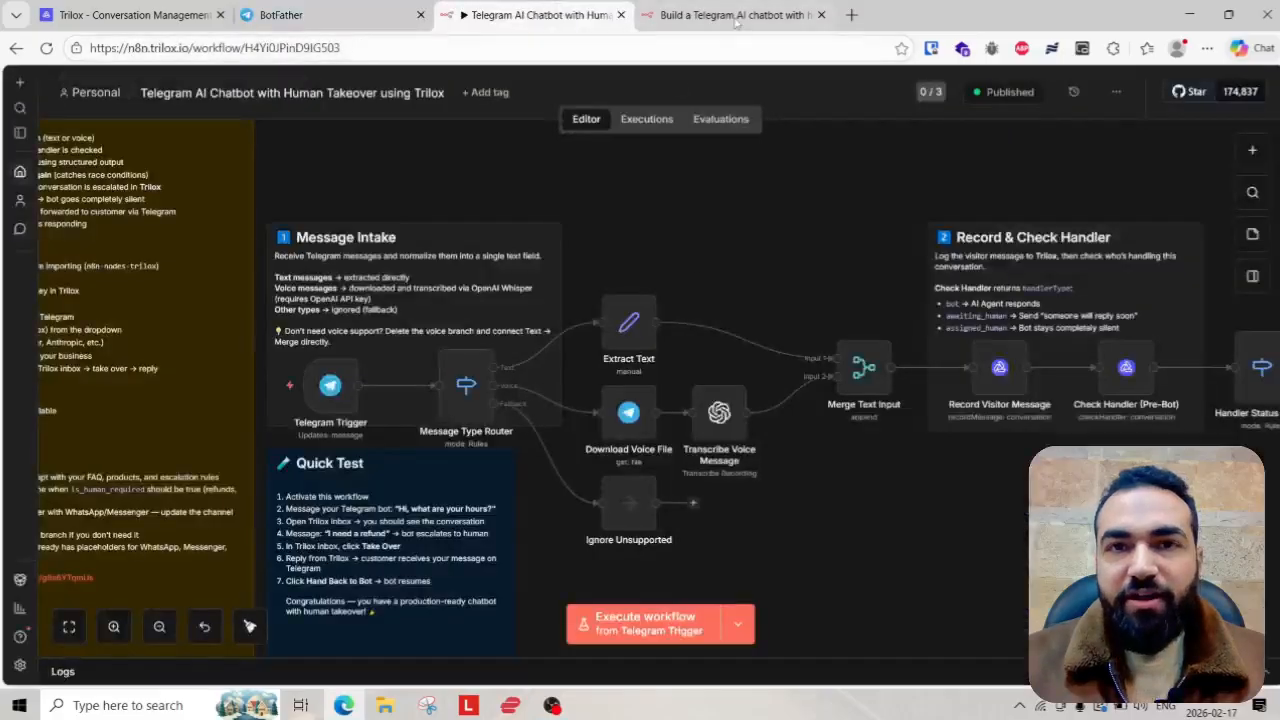
- Place the n8n template page ahead of the workflow in the tab order and read its "How to set up" instructions
{"action": "left_click_drag", "start_coordinate": [735, 20], "coordinate": [560, 16]}
{"action": "scroll", "coordinate": [654, 354], "scroll_direction": "down", "scroll_amount": 6}
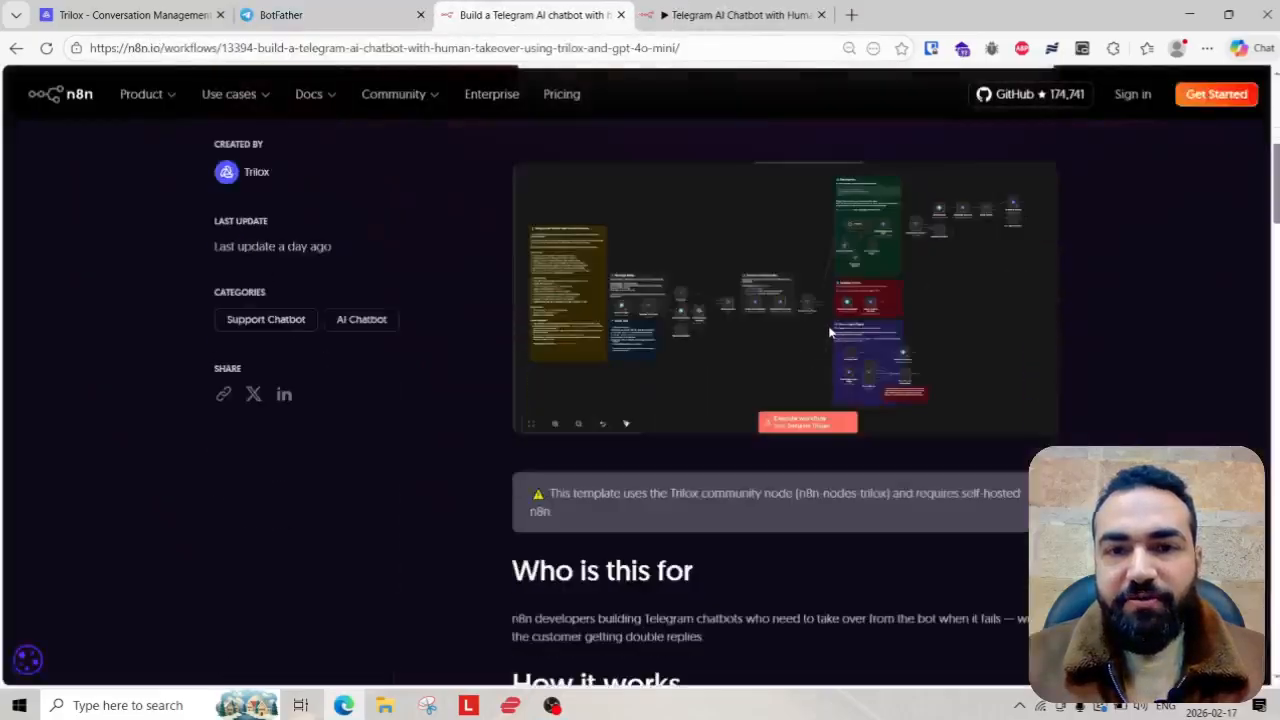
{"action": "scroll", "coordinate": [829, 333], "scroll_direction": "down", "scroll_amount": 8}
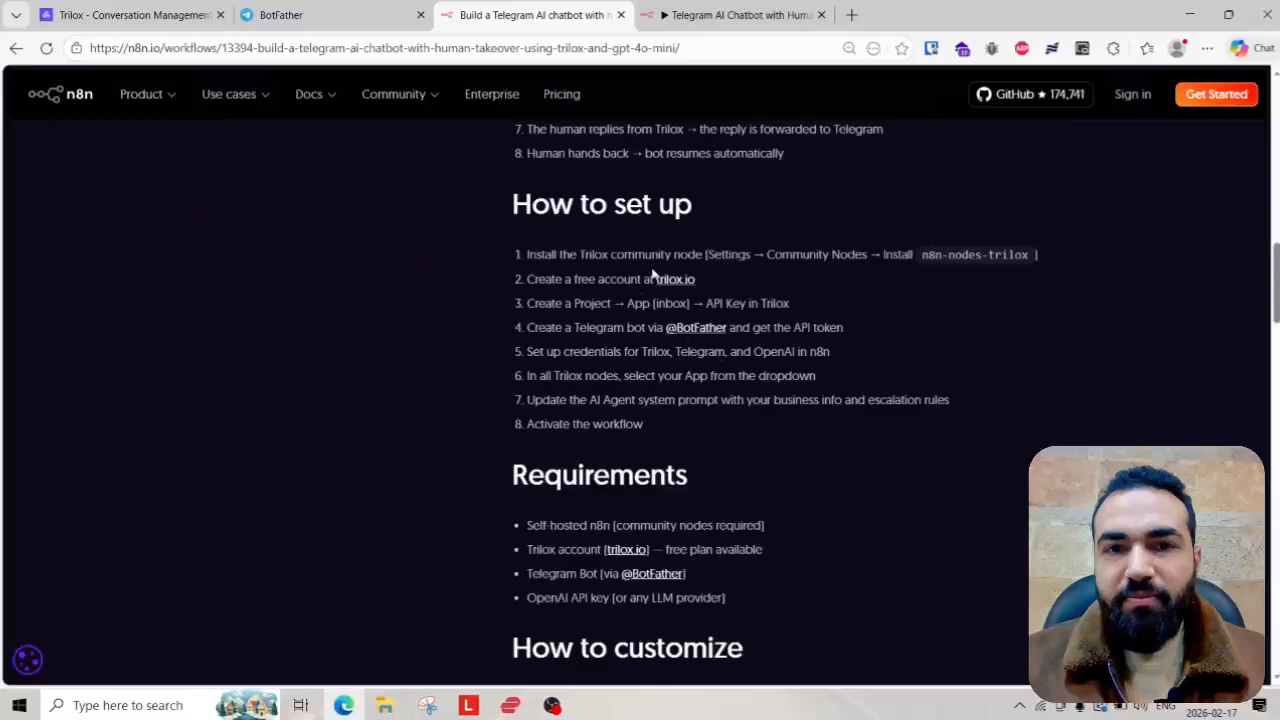
{"action": "scroll", "coordinate": [676, 310], "scroll_direction": "down", "scroll_amount": 1}
{"action": "scroll", "coordinate": [676, 310], "scroll_direction": "up", "scroll_amount": 1}
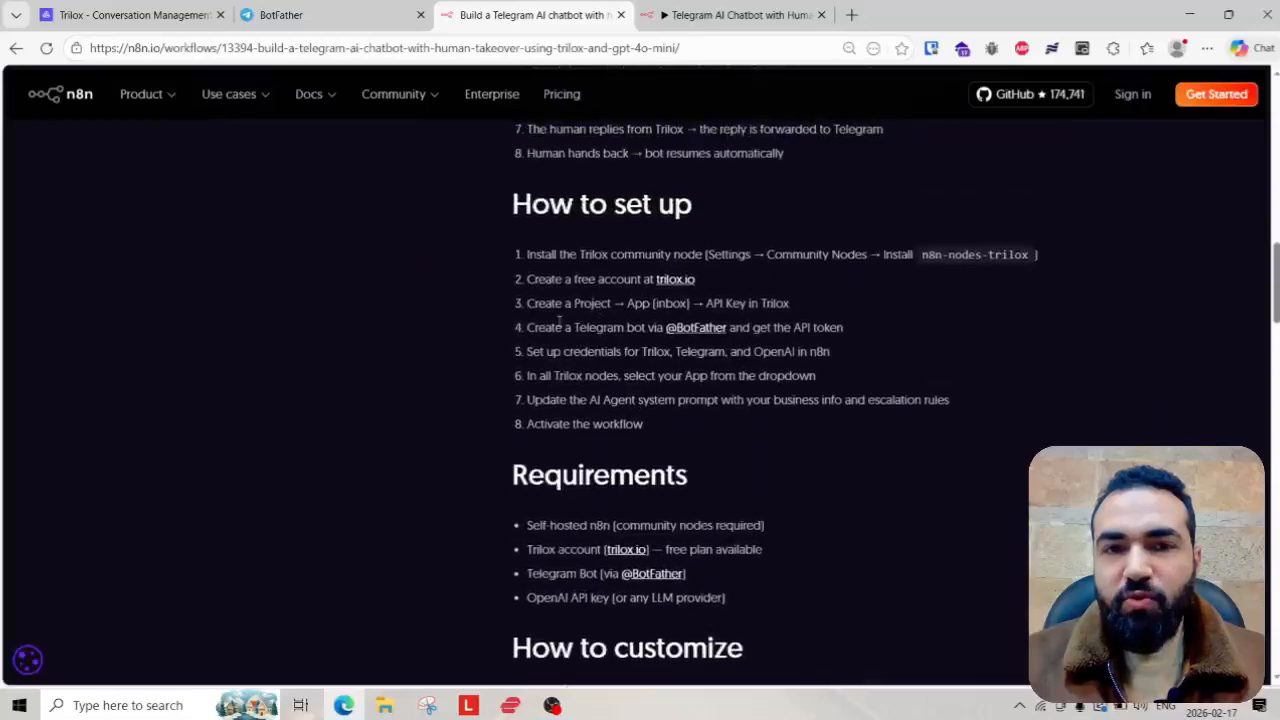
{"action": "left_click_drag", "start_coordinate": [565, 327], "coordinate": [622, 328]}
{"action": "left_click", "coordinate": [685, 368]}
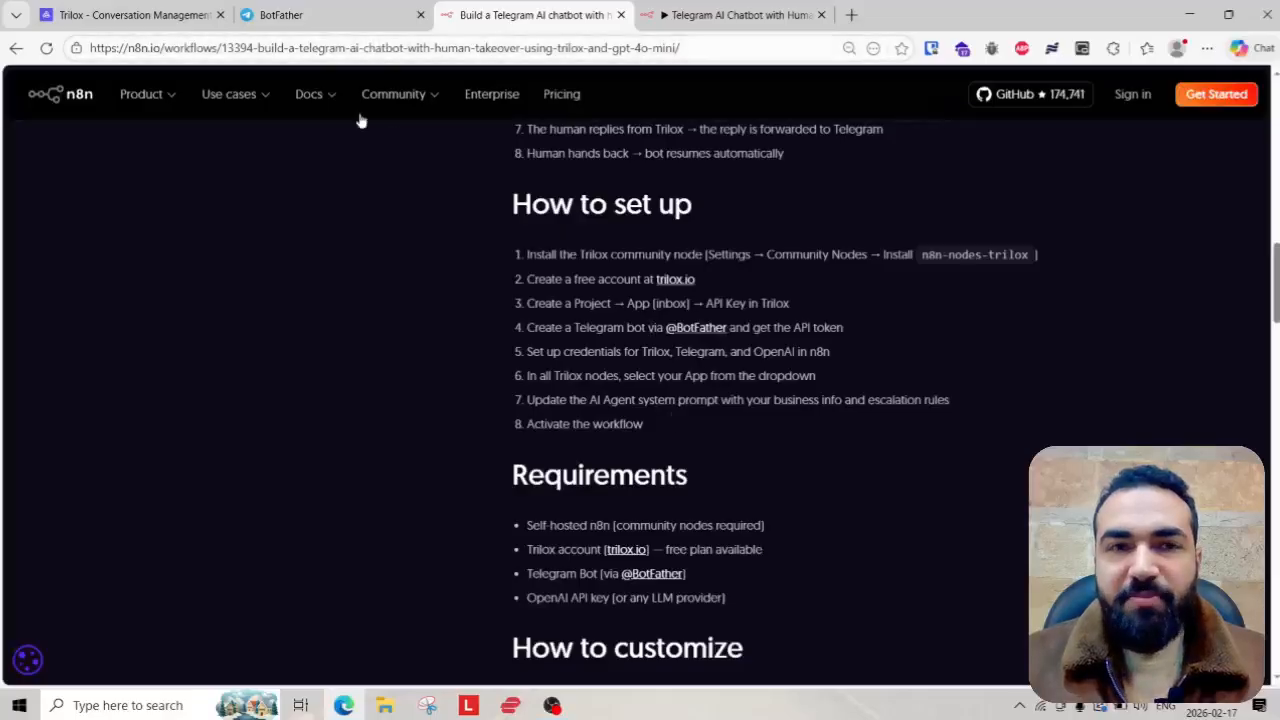
- Switch to the BotFather chat in Telegram and send the /newbot command
{"action": "left_click", "coordinate": [281, 14]}
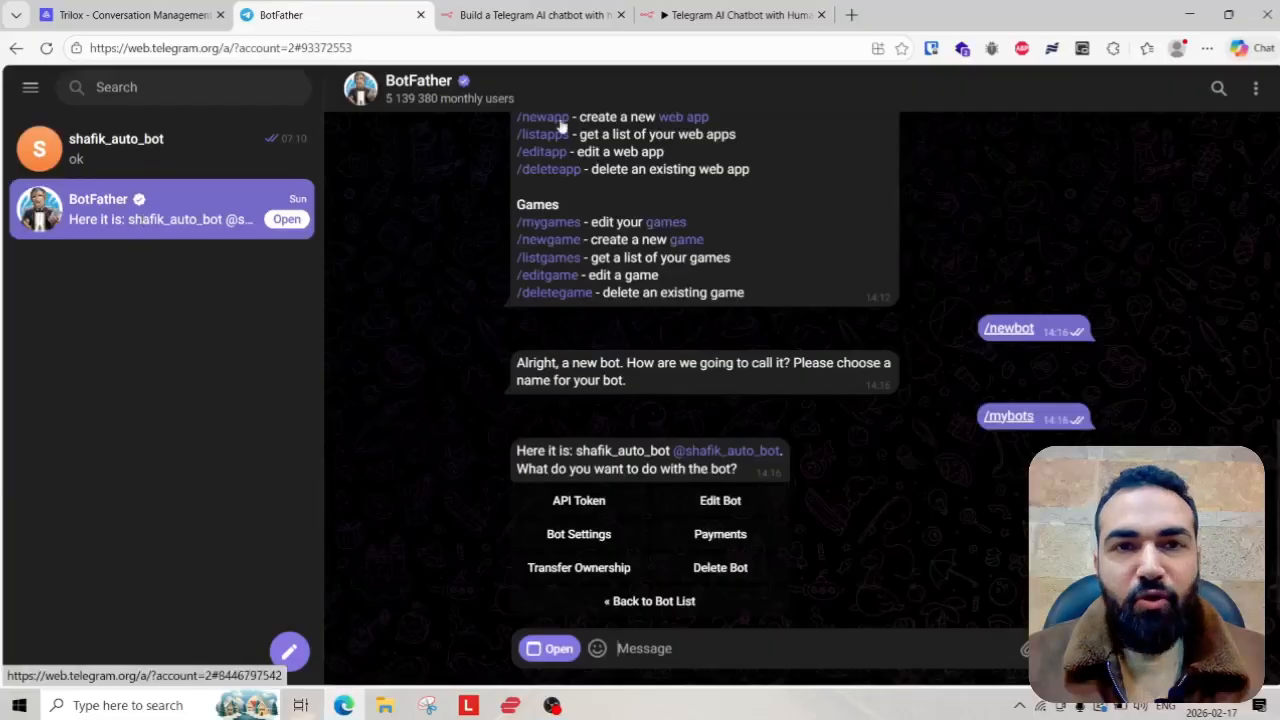
{"action": "left_click", "coordinate": [690, 10]}
{"action": "left_click", "coordinate": [549, 8]}
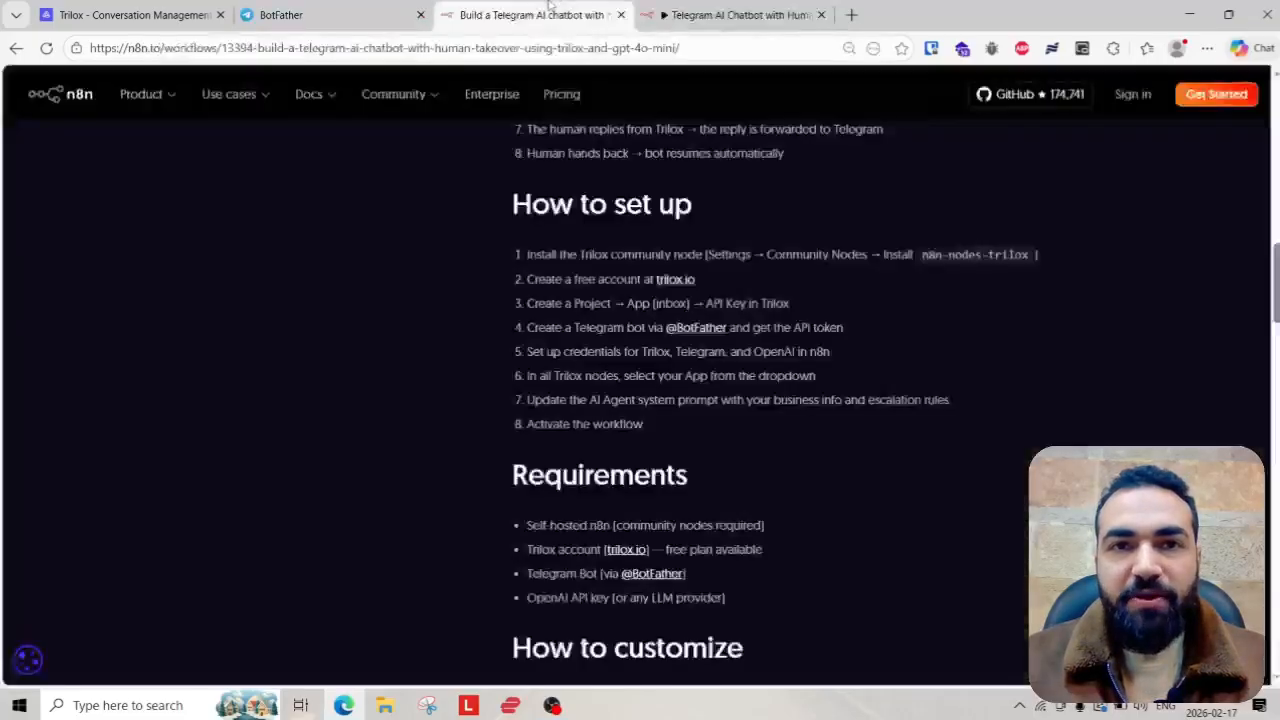
{"action": "left_click", "coordinate": [330, 16]}
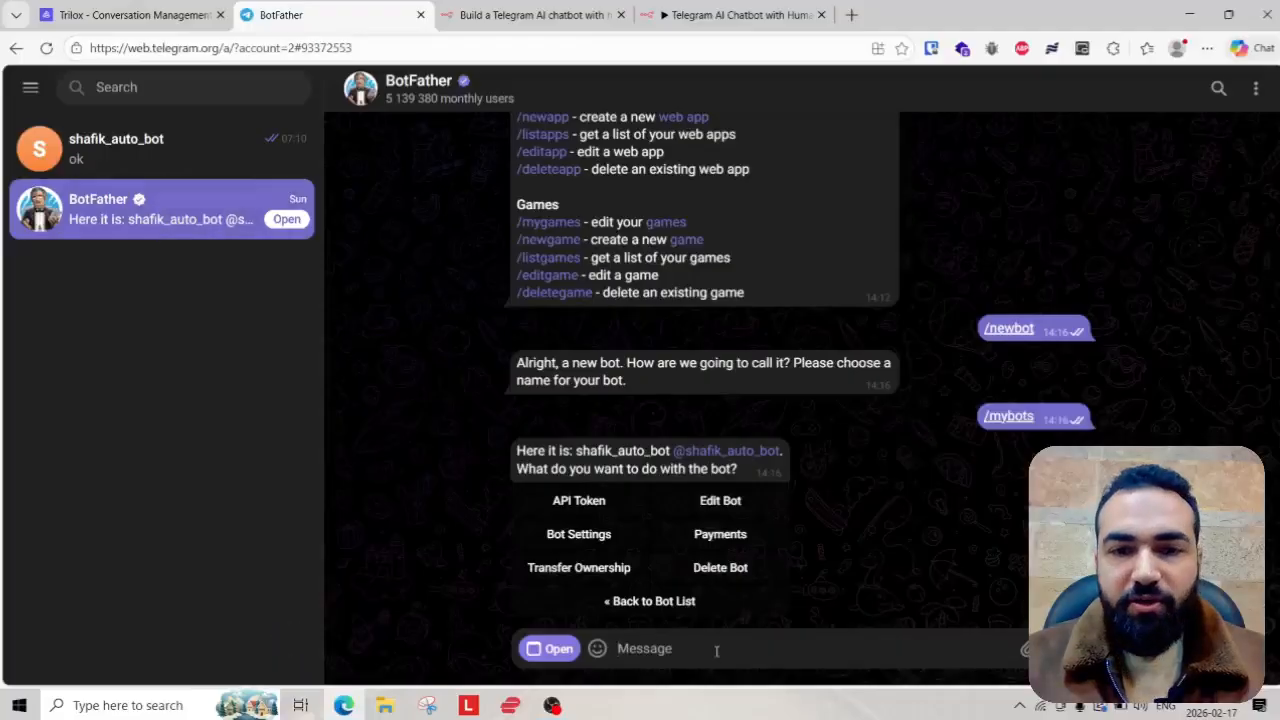
{"action": "type", "text": "/"}
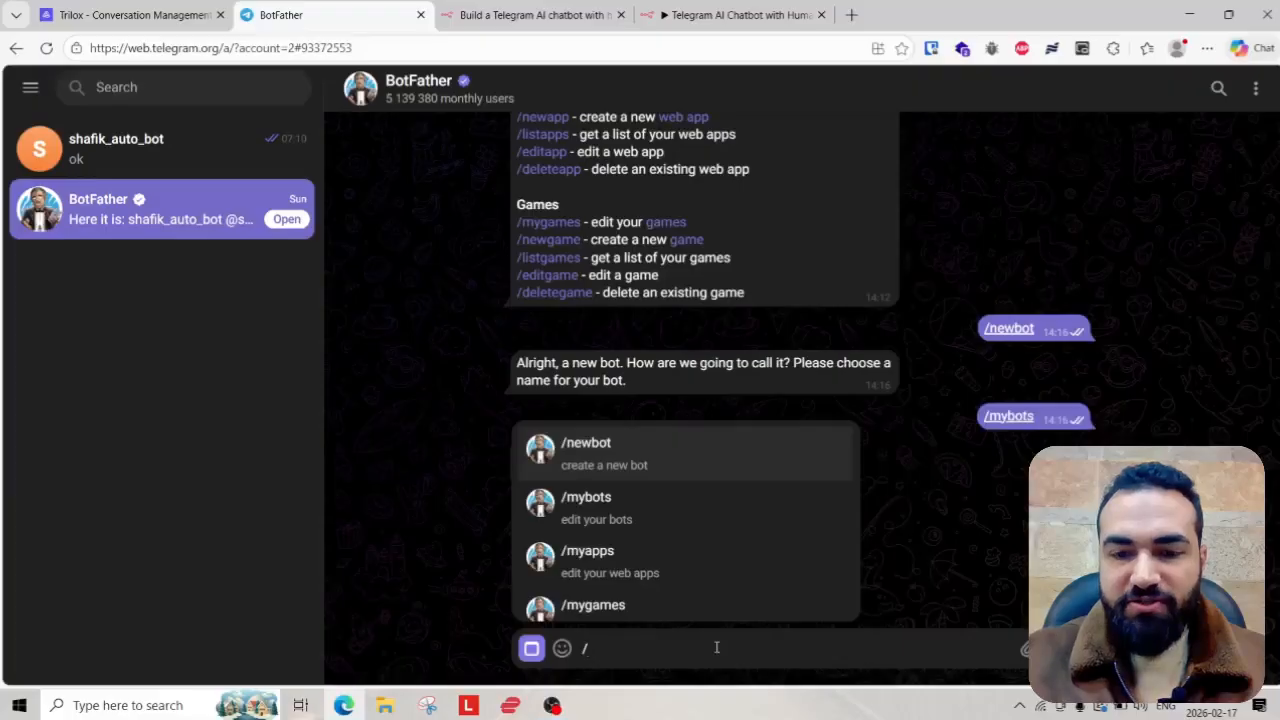
{"action": "type", "text": "ne"}
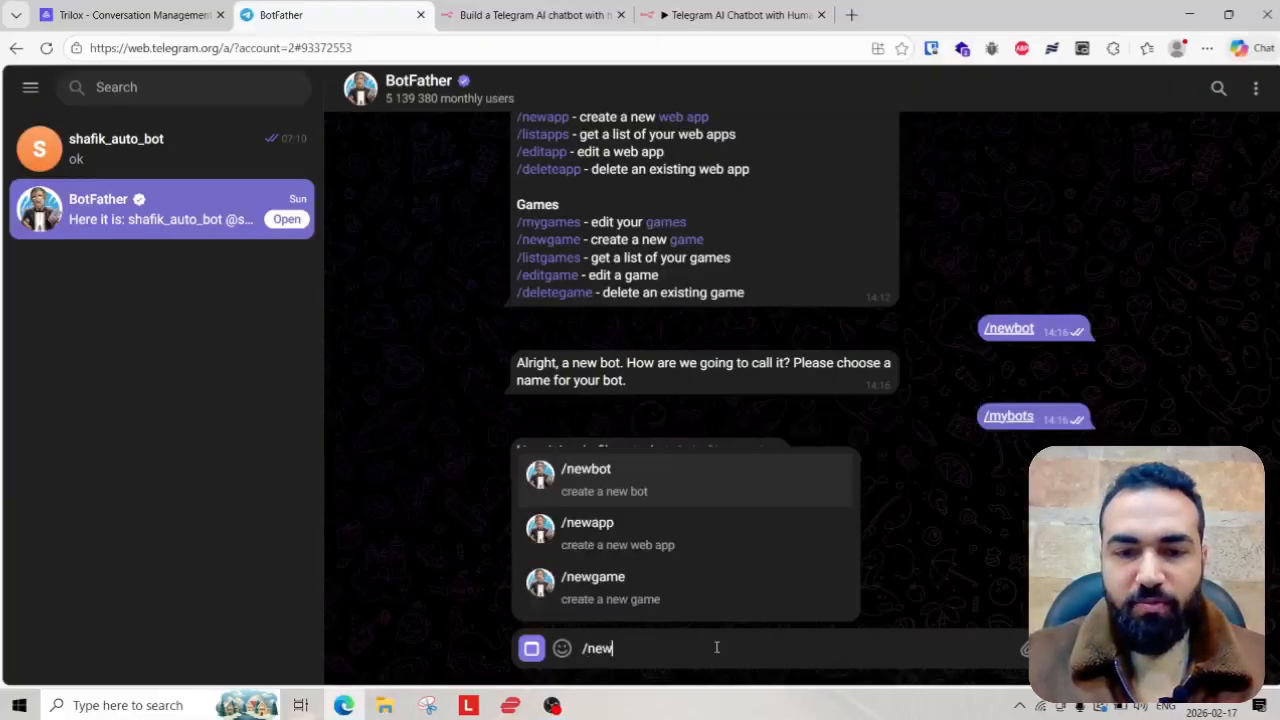
{"action": "type", "text": "w"}
{"action": "key", "text": "Return"}
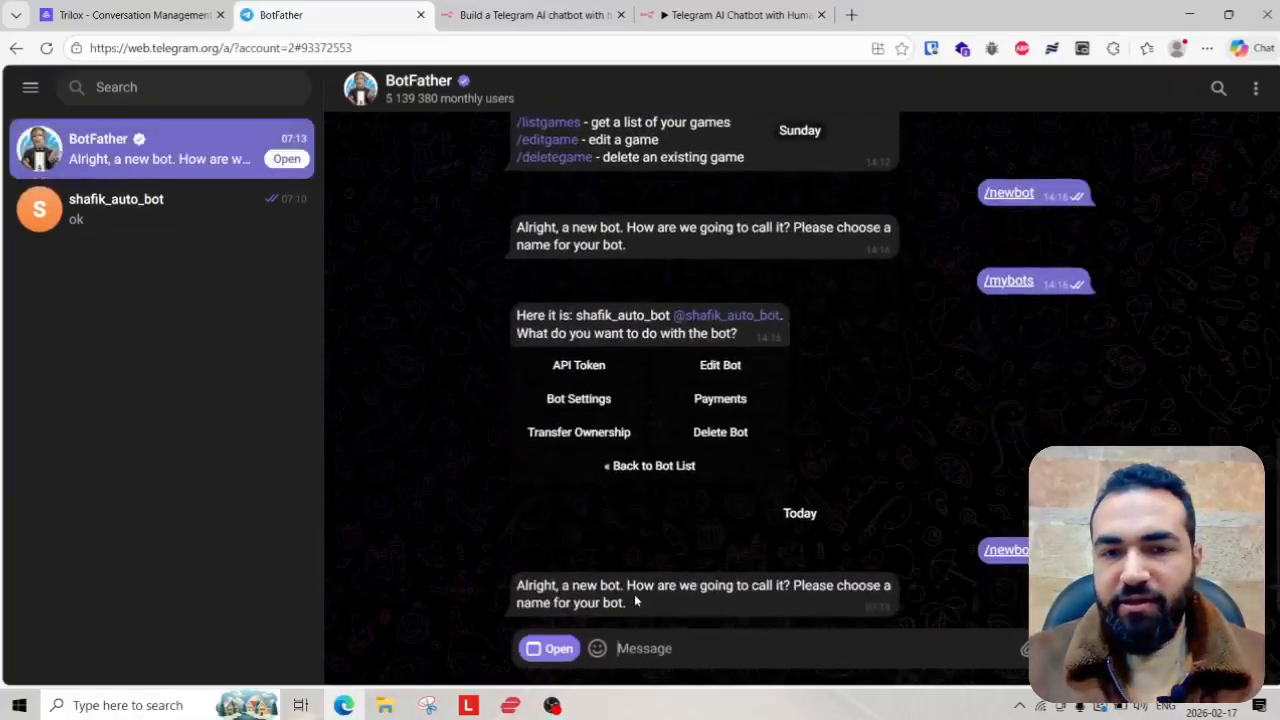
- Answer BotFather's name question with the bot name "trilox-demo-bot"
{"action": "left_click_drag", "start_coordinate": [636, 588], "coordinate": [787, 588]}
{"action": "left_click", "coordinate": [707, 648]}
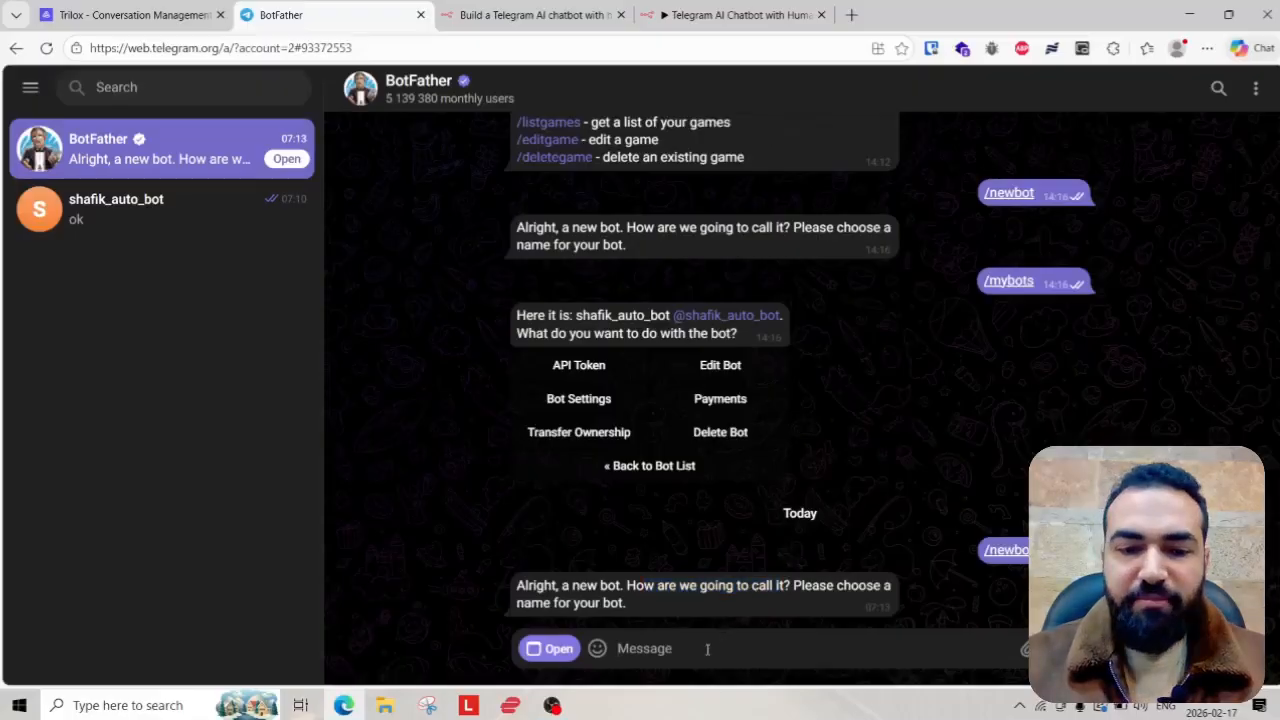
{"action": "type", "text": "trilox-demo-bot"}
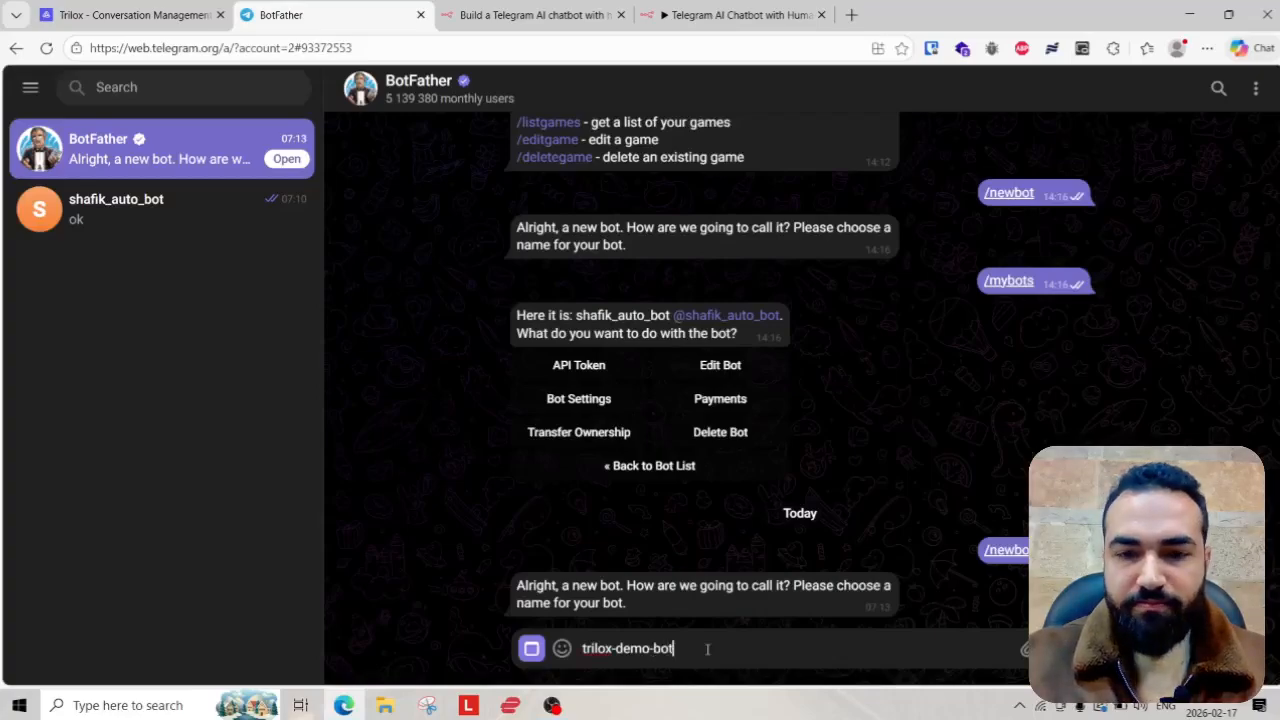
{"action": "key", "text": "Return"}
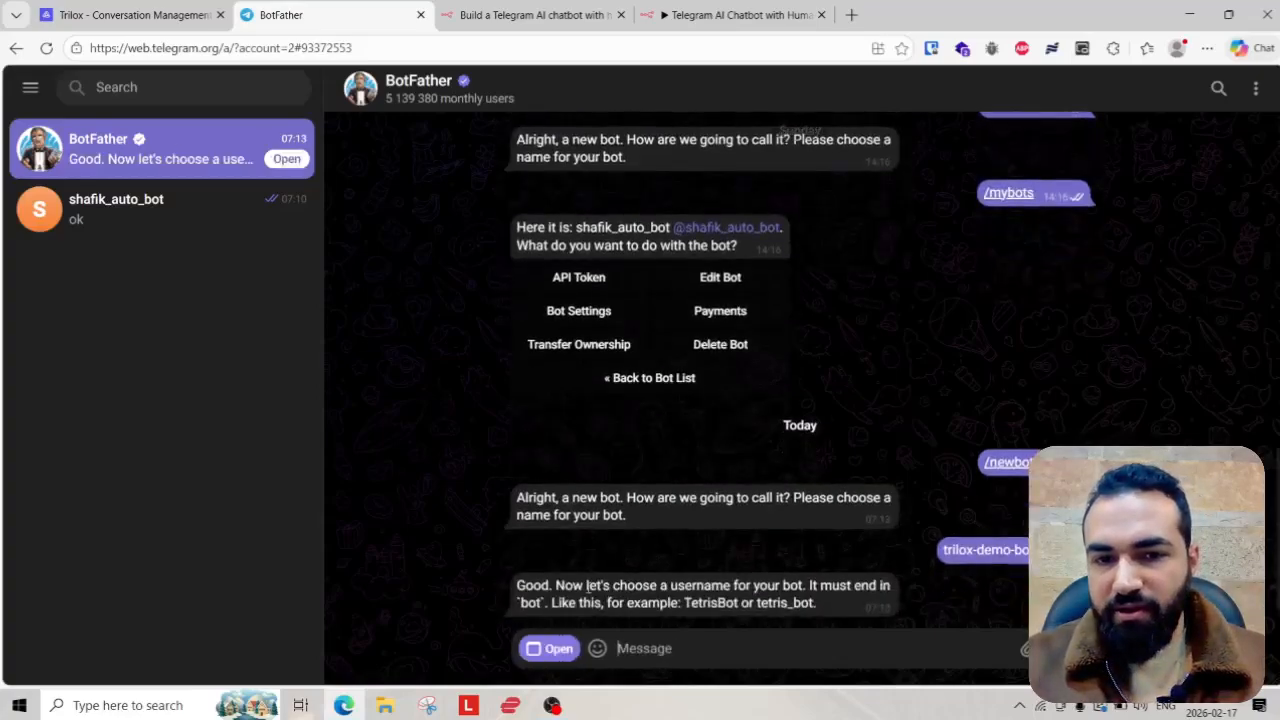
- Submit "terilox_io_demo_22_bot" to BotFather as the new bot's username
{"action": "left_click_drag", "start_coordinate": [586, 590], "coordinate": [777, 590]}
{"action": "left_click", "coordinate": [740, 645]}
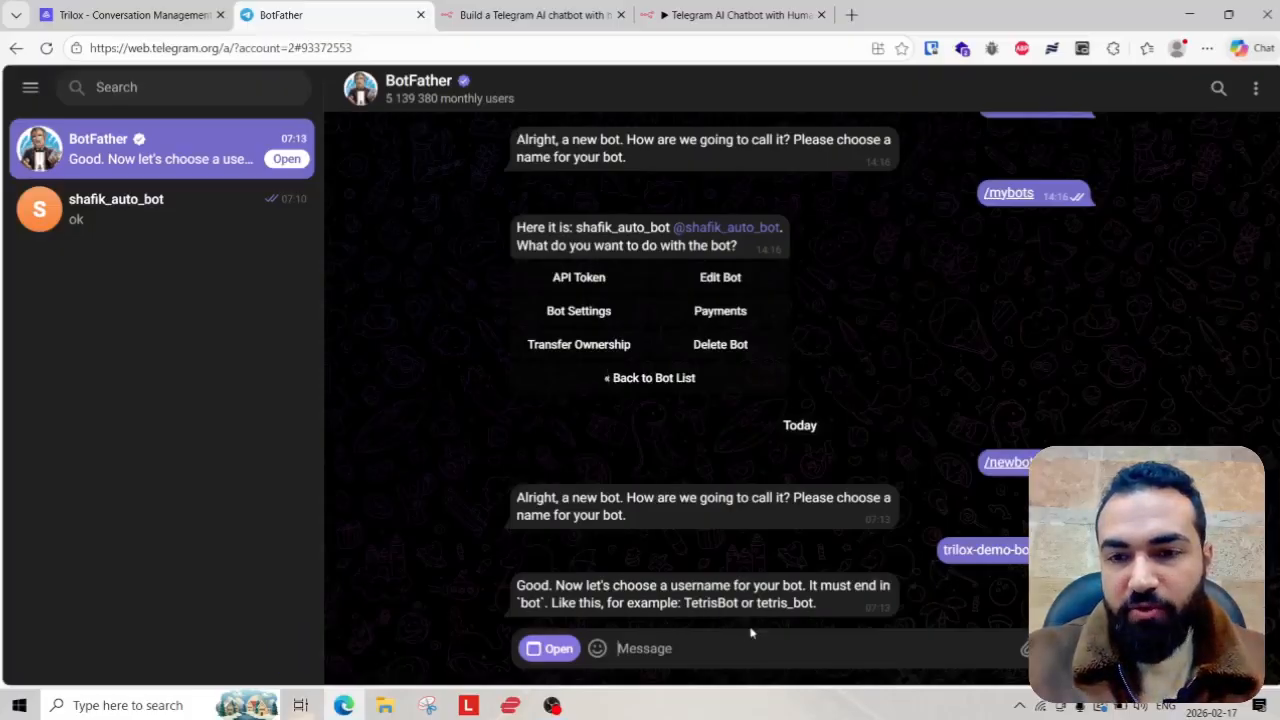
{"action": "type", "text": "terilox_io_demo_22_bot"}
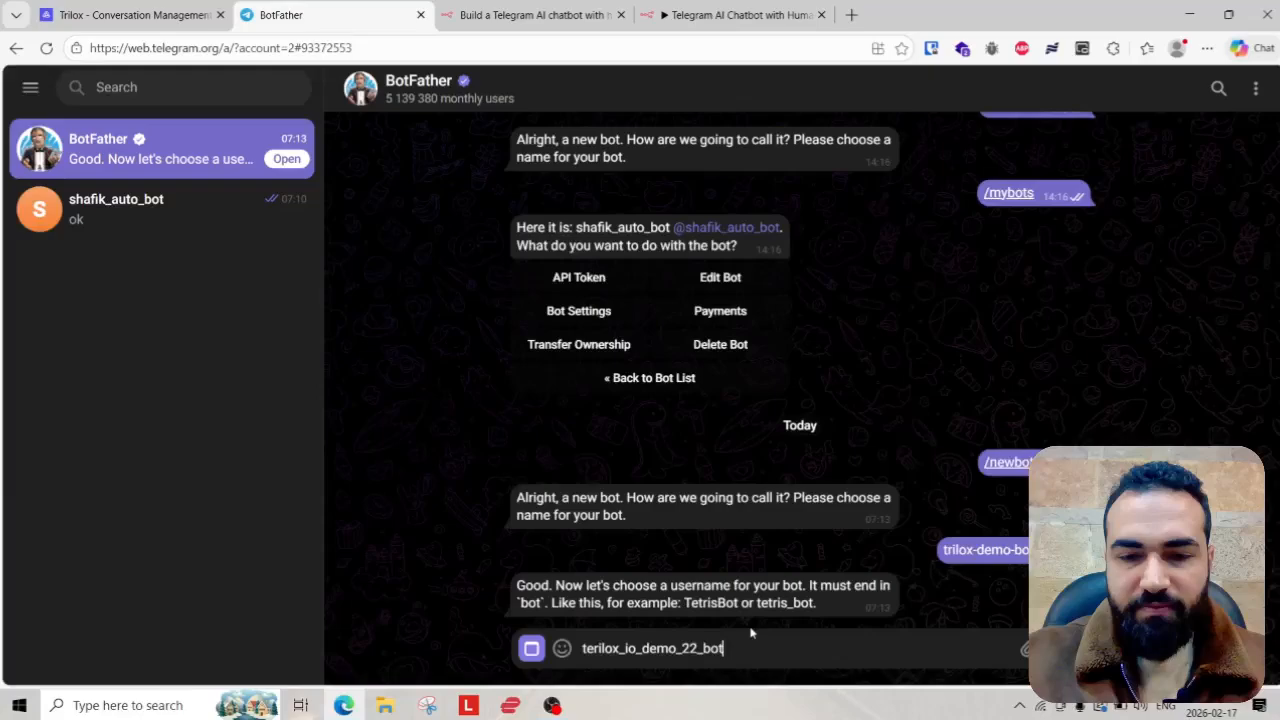
{"action": "key", "text": "Return"}
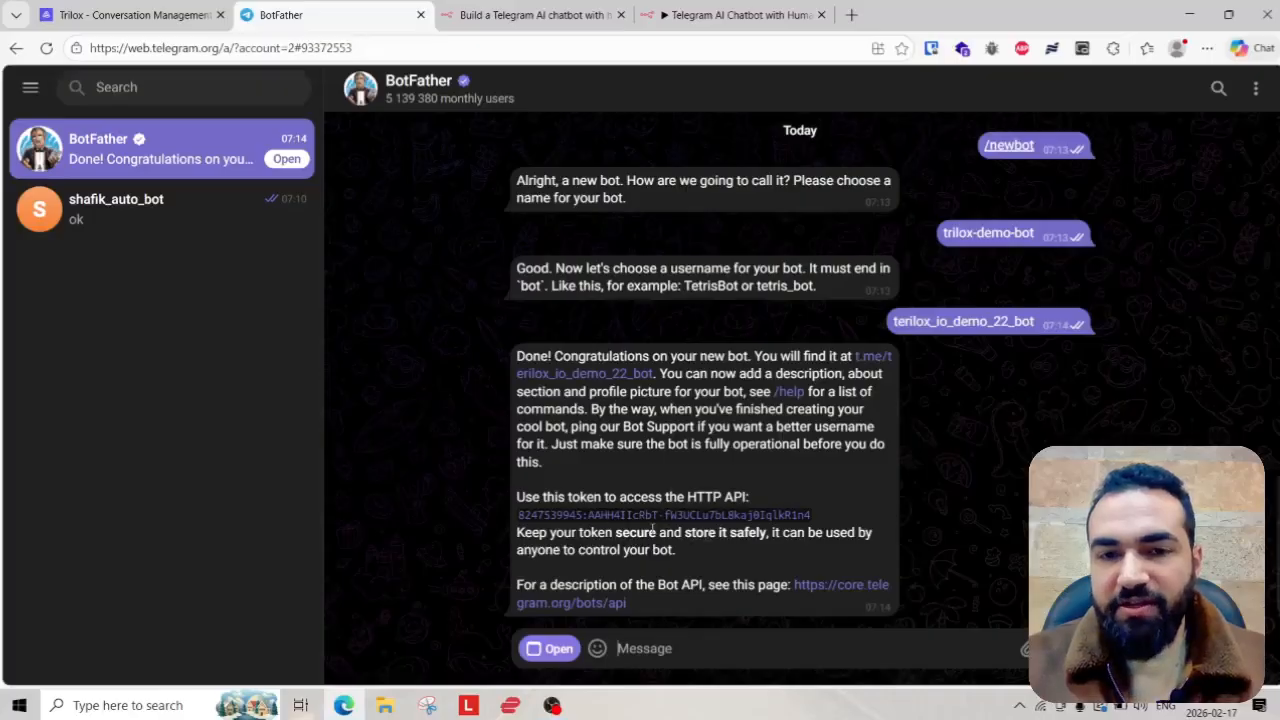
- Copy the new bot's API token from the BotFather message and place the n8n workflow ahead of the template page in the tab order
{"action": "left_click", "coordinate": [713, 517]}
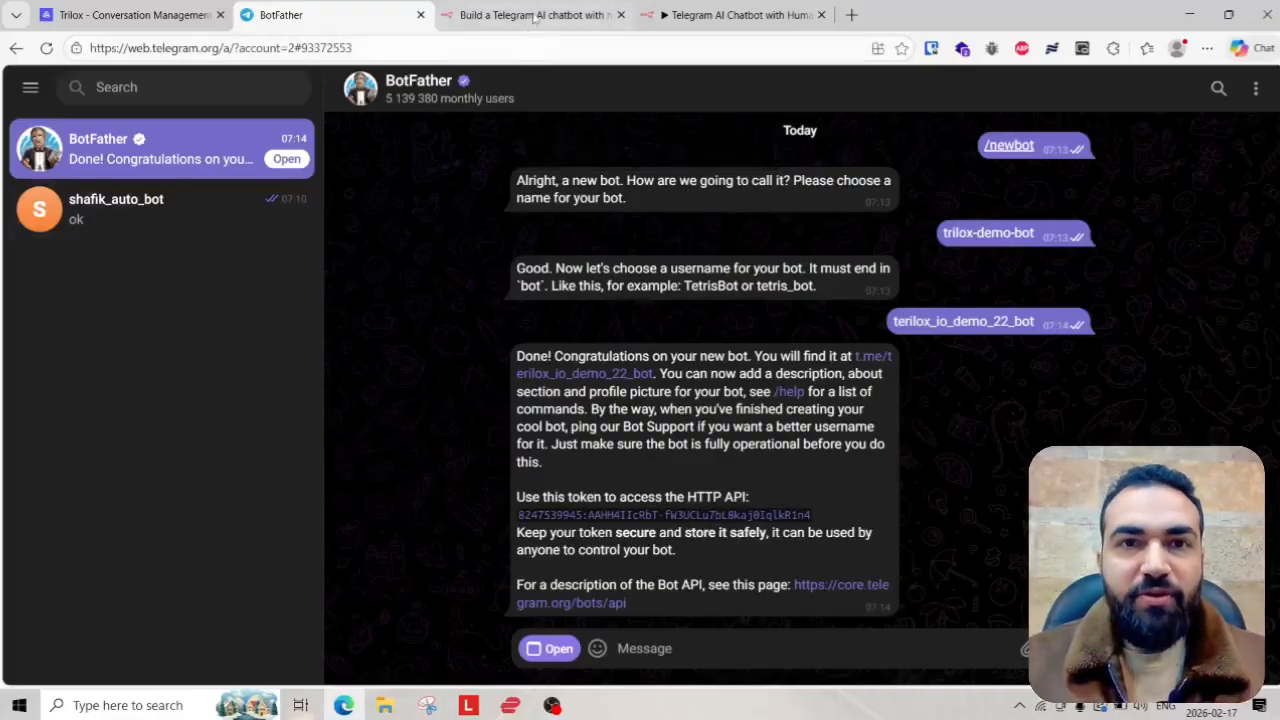
{"action": "left_click", "coordinate": [735, 15]}
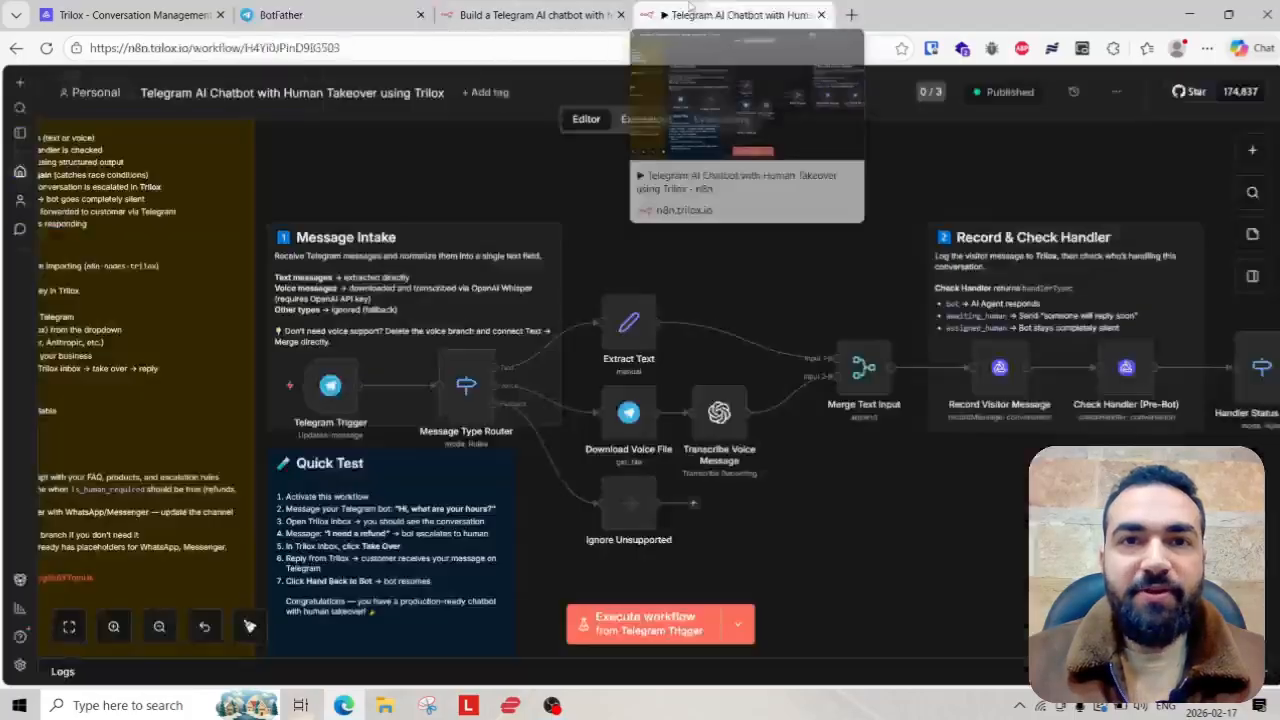
{"action": "left_click_drag", "start_coordinate": [735, 15], "coordinate": [540, 15]}
- Delete all nodes and notes from the Telegram AI chatbot workflow canvas and place its tab ahead of the BotFather chat
{"action": "scroll", "coordinate": [723, 264], "scroll_direction": "down", "scroll_amount": 6}
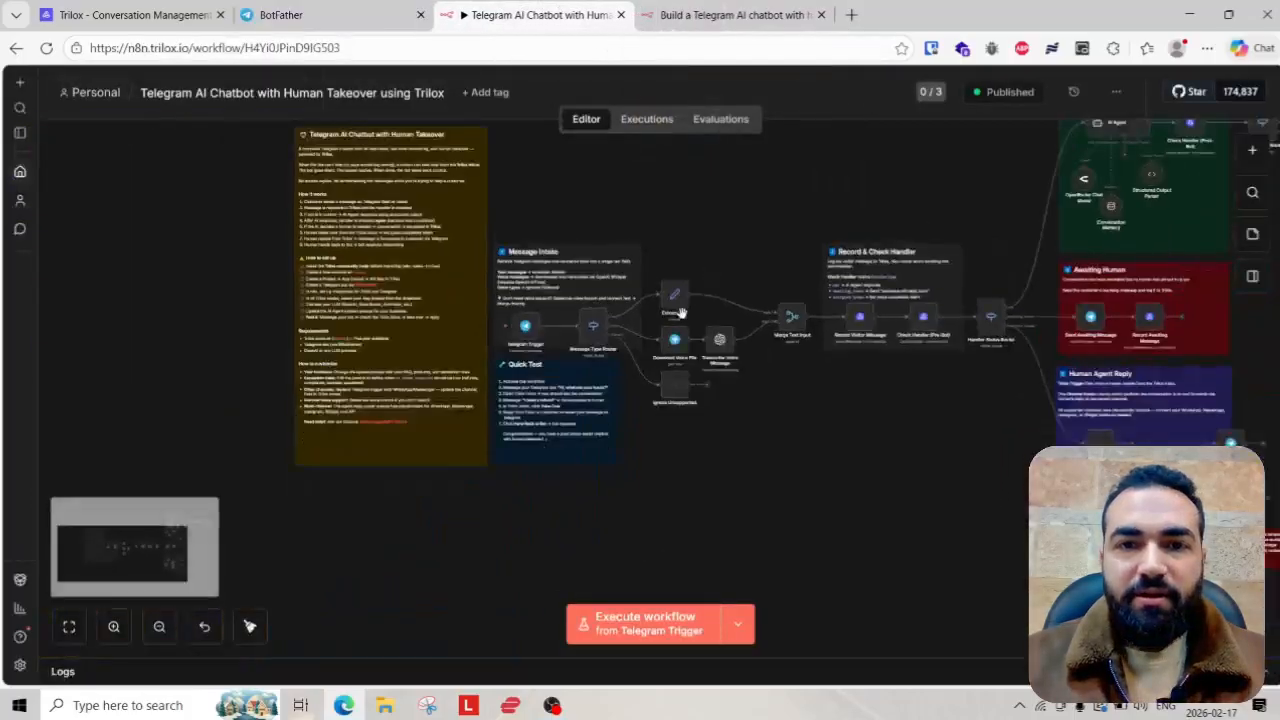
{"action": "scroll", "coordinate": [600, 350], "scroll_direction": "up", "scroll_amount": 5}
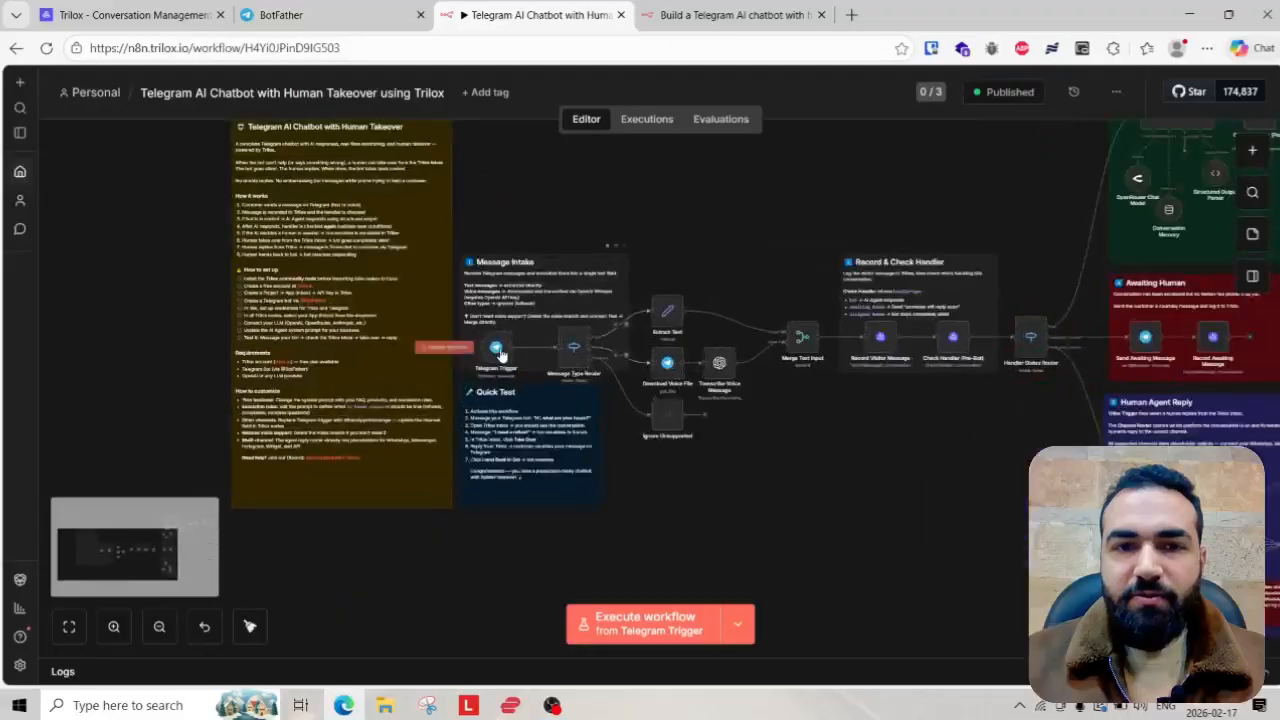
{"action": "scroll", "coordinate": [494, 343], "scroll_direction": "down", "scroll_amount": 5}
{"action": "scroll", "coordinate": [657, 301], "scroll_direction": "down", "scroll_amount": 1}
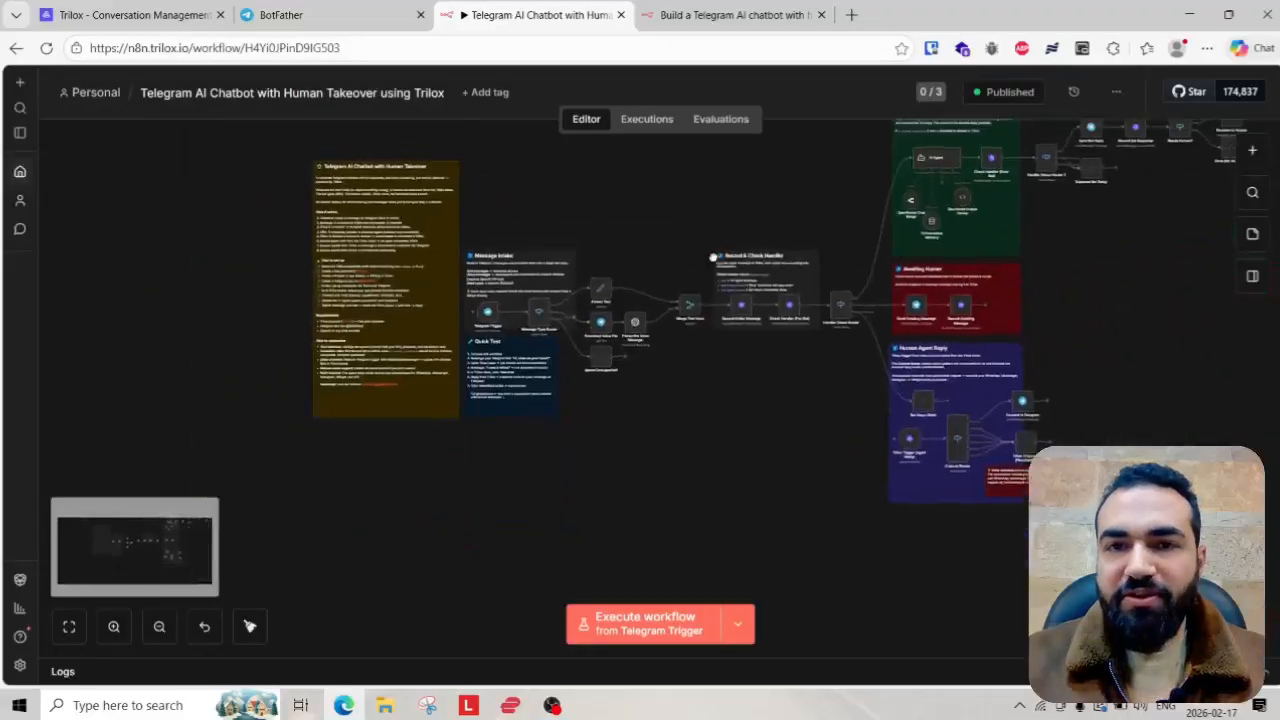
{"action": "scroll", "coordinate": [650, 312], "scroll_direction": "up", "scroll_amount": 2}
{"action": "scroll", "coordinate": [644, 321], "scroll_direction": "down", "scroll_amount": 3}
{"action": "scroll", "coordinate": [640, 322], "scroll_direction": "up", "scroll_amount": 2}
{"action": "scroll", "coordinate": [640, 322], "scroll_direction": "up", "scroll_amount": 4}
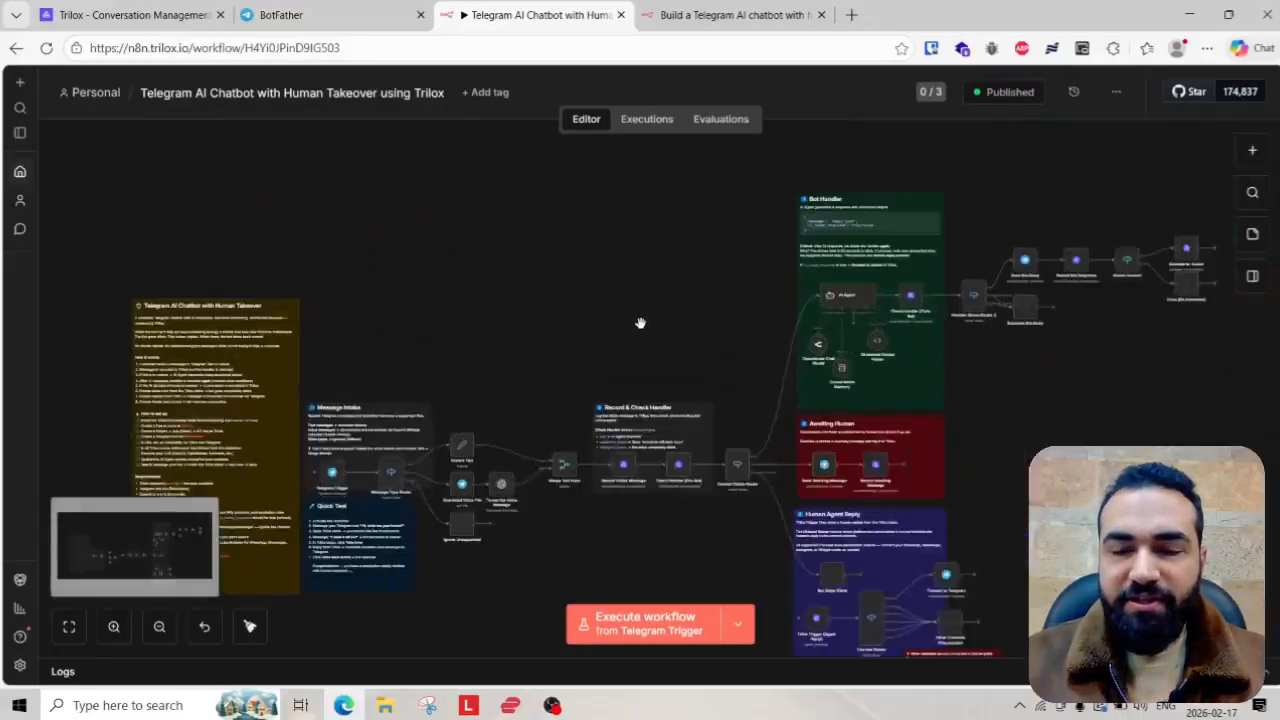
{"action": "scroll", "coordinate": [645, 323], "scroll_direction": "down", "scroll_amount": 3}
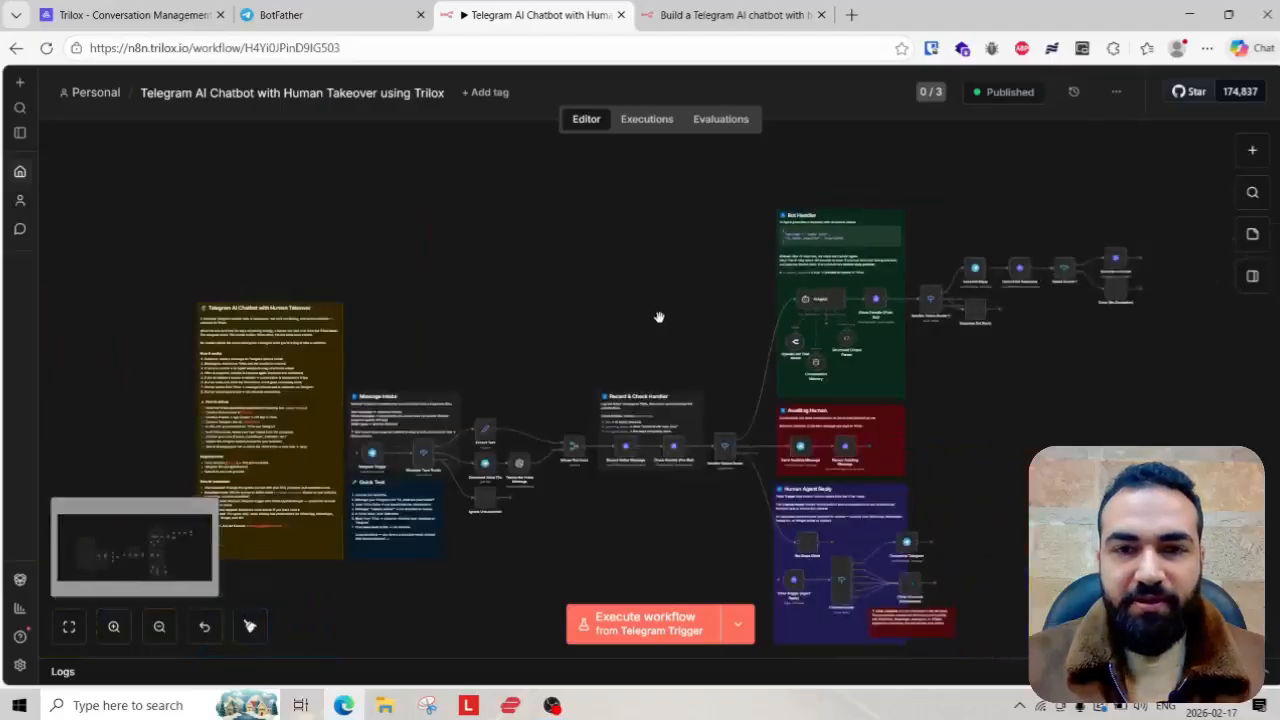
{"action": "key", "text": "Delete"}
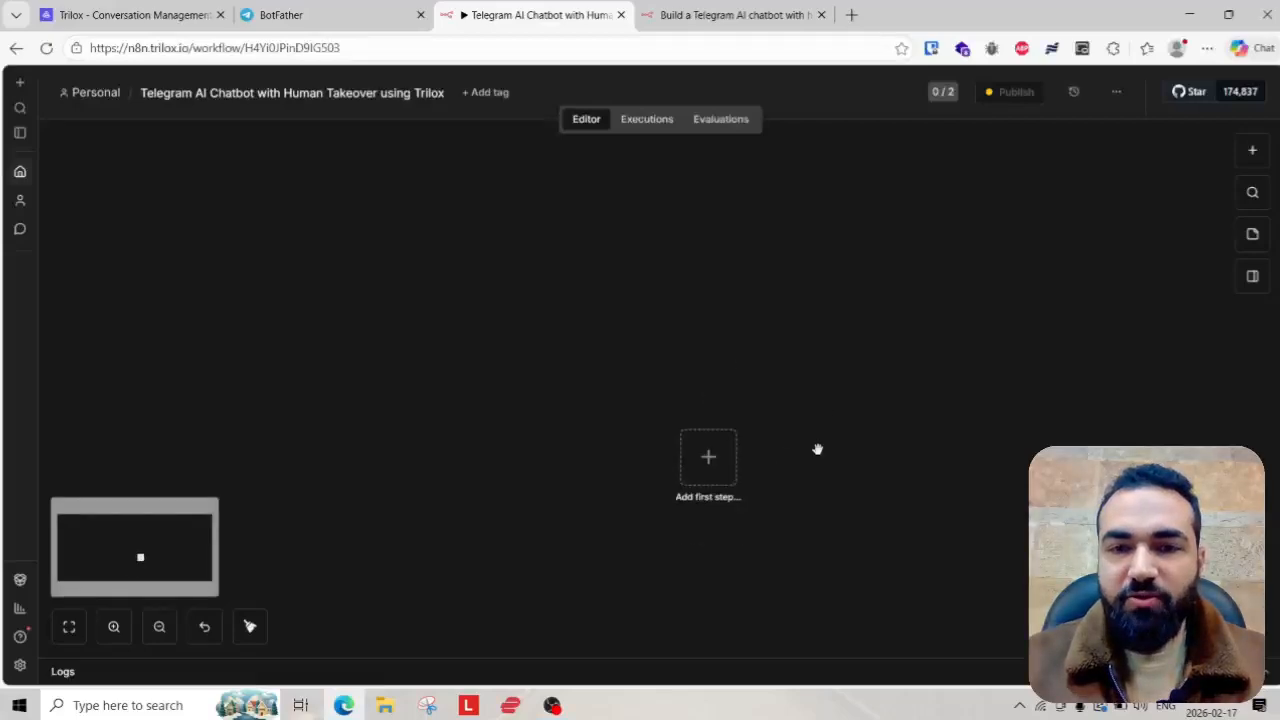
{"action": "scroll", "coordinate": [817, 449], "scroll_direction": "up", "scroll_amount": 2}
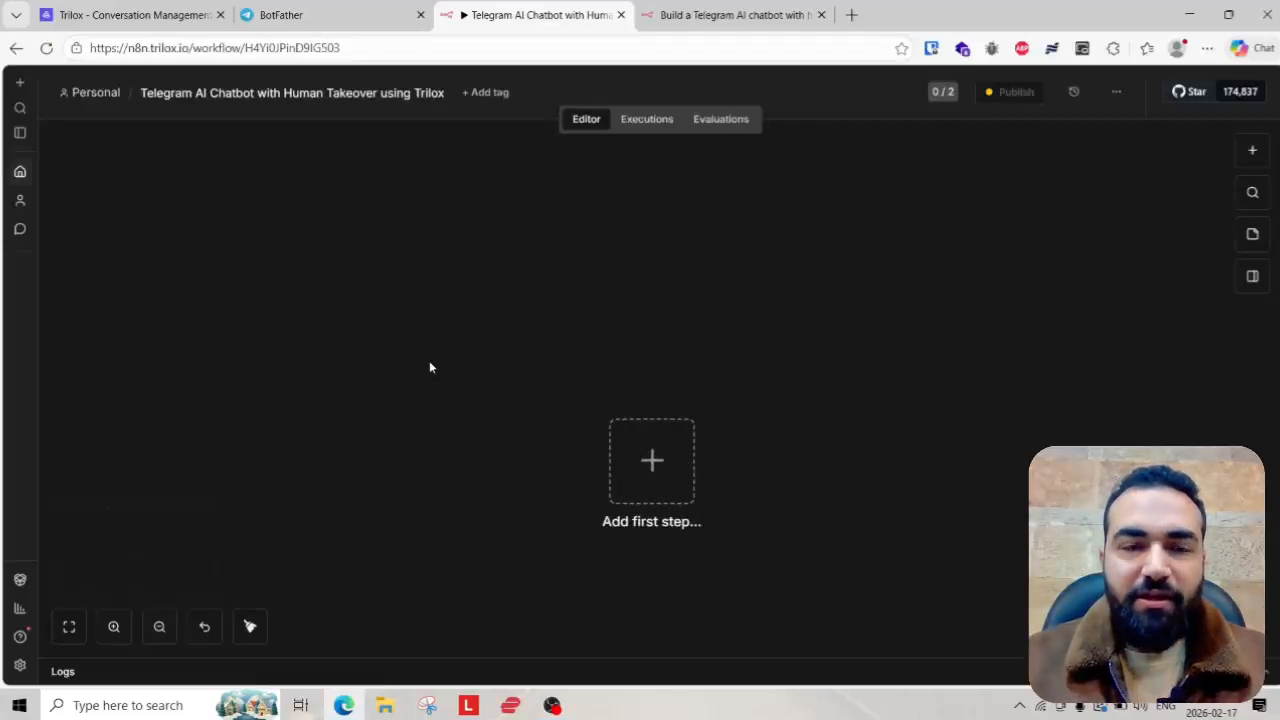
{"action": "left_click_drag", "start_coordinate": [532, 16], "coordinate": [330, 16]}
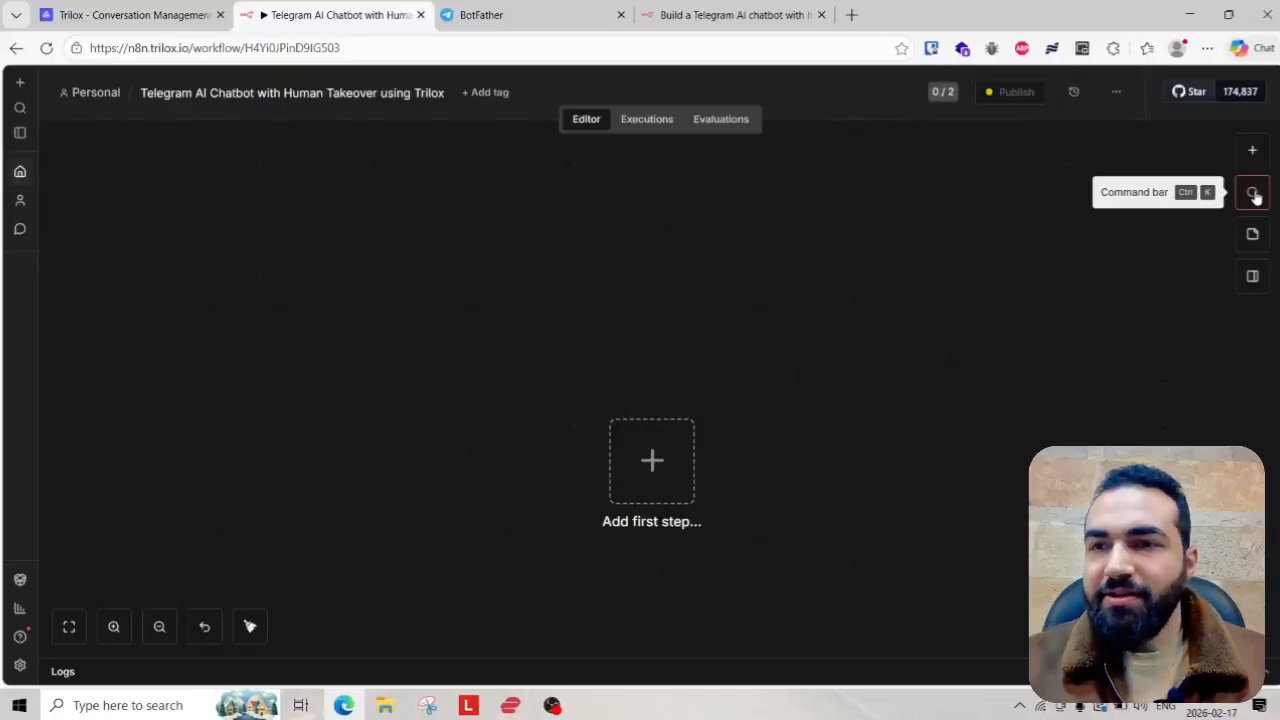
- Search the workflow's available nodes for "trilox" and clear the search without adding a node
{"action": "left_click", "coordinate": [1253, 194]}
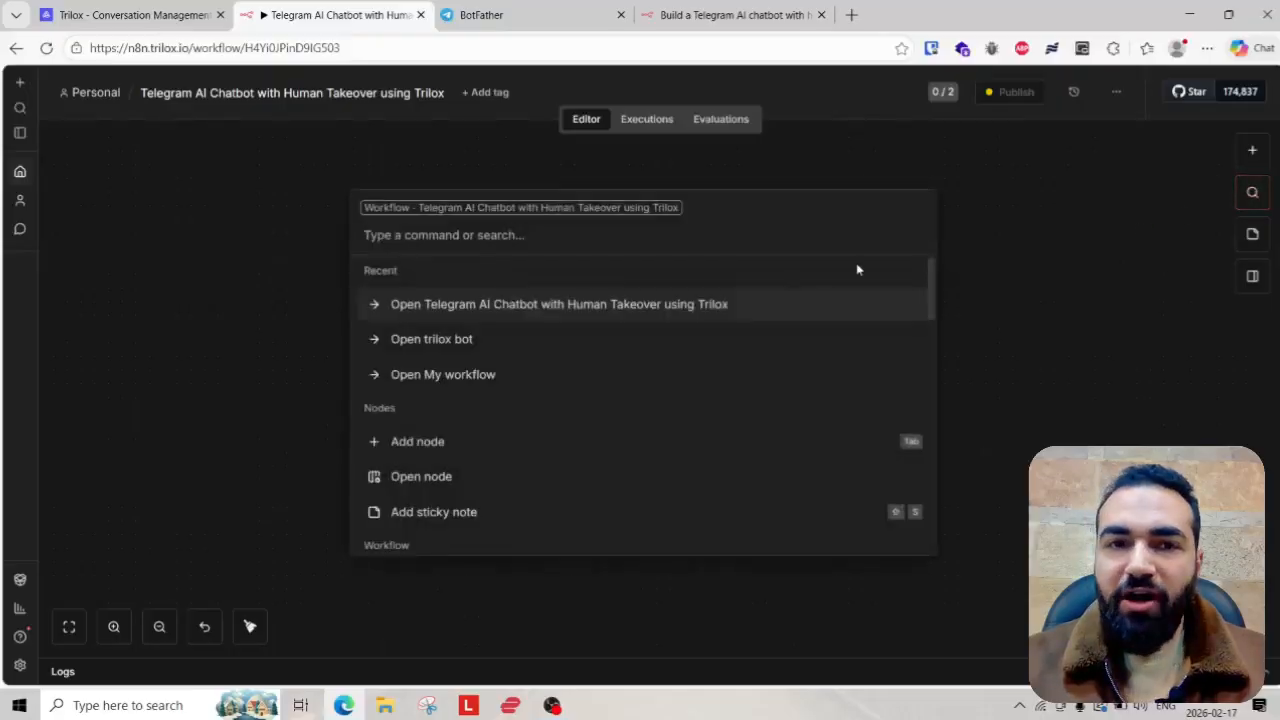
{"action": "left_click", "coordinate": [1135, 257]}
{"action": "left_click", "coordinate": [1252, 150]}
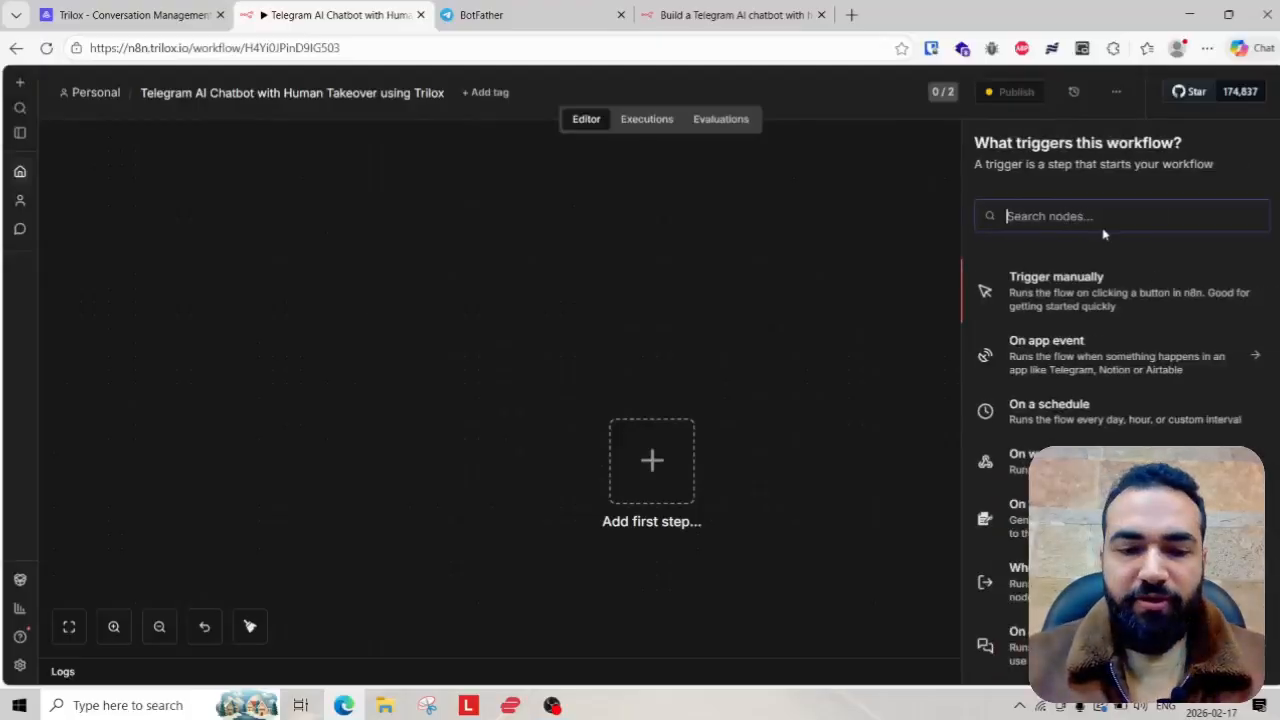
{"action": "type", "text": "tril"}
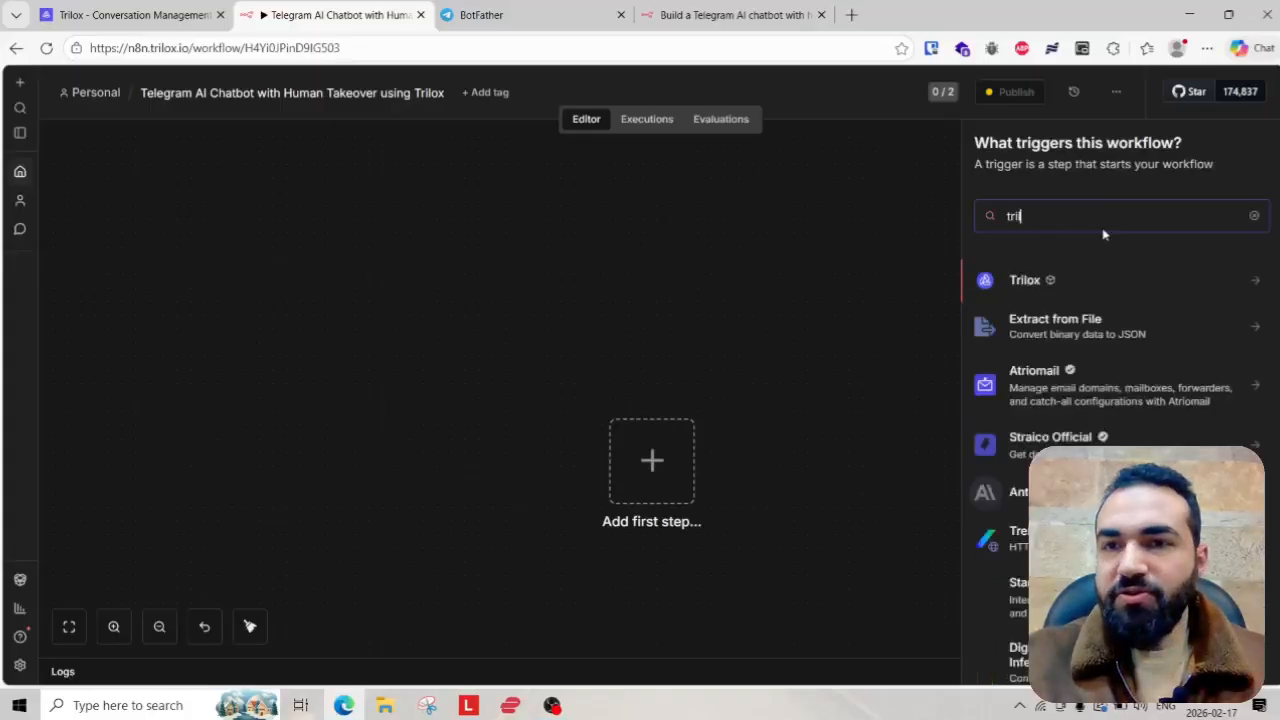
{"action": "type", "text": "ox"}
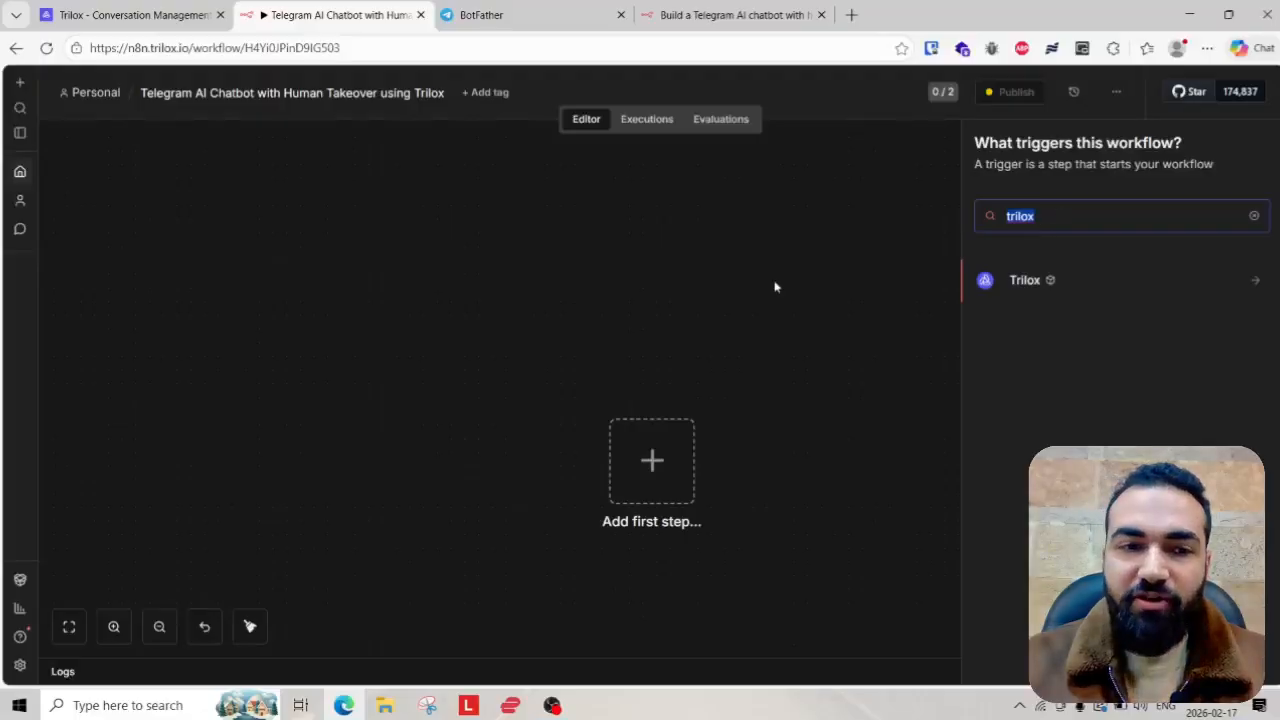
{"action": "key", "text": "BackSpace"}
{"action": "left_click", "coordinate": [139, 443]}
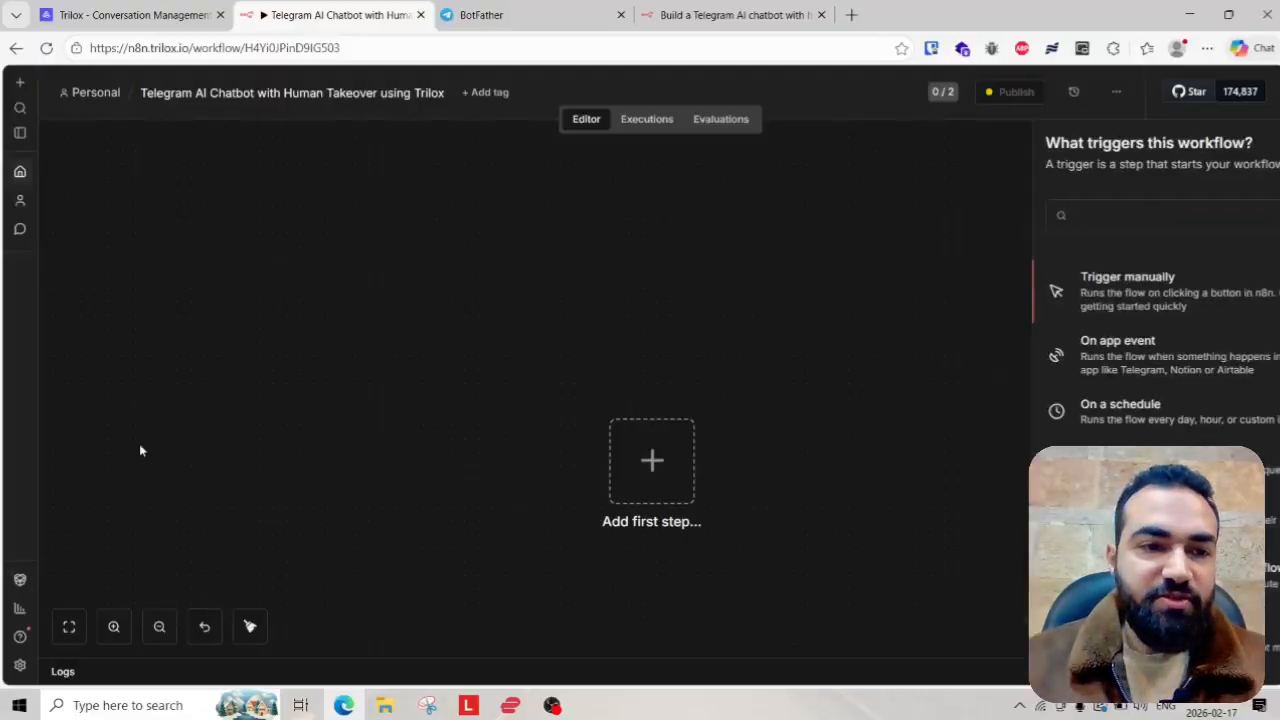
- Open the community nodes settings of the n8n instance
{"action": "left_click", "coordinate": [19, 668]}
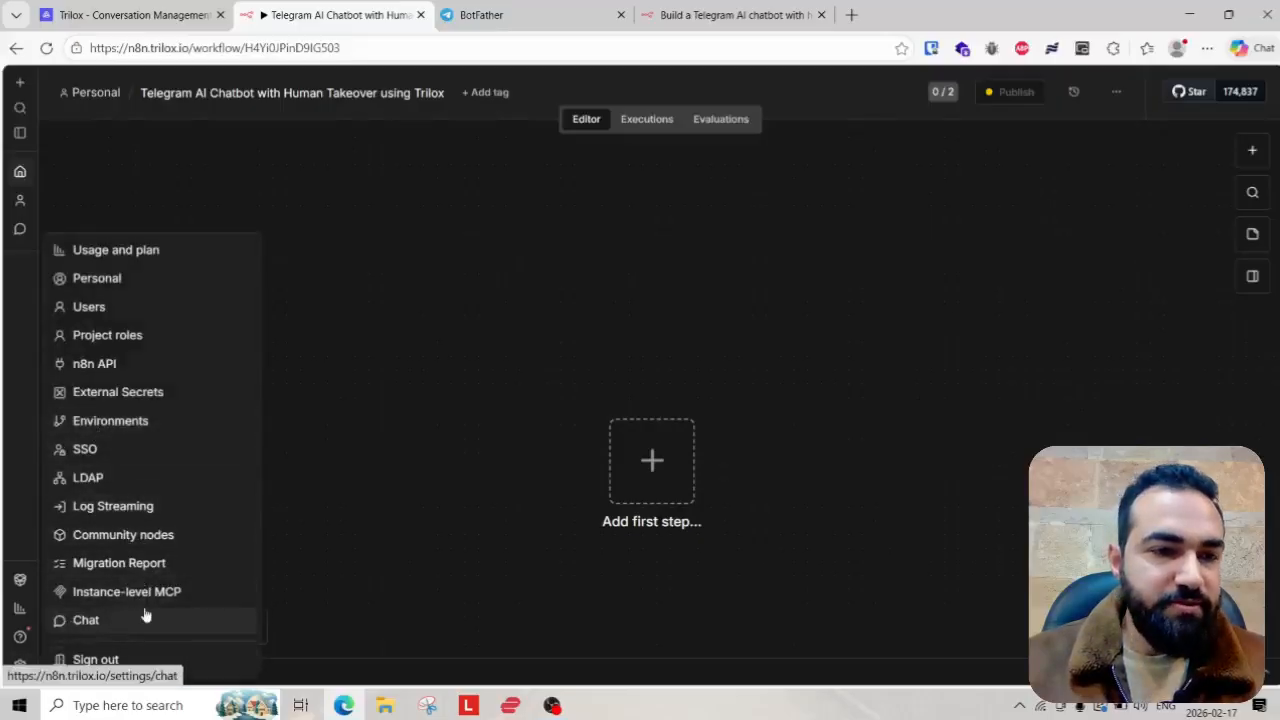
{"action": "left_click", "coordinate": [314, 512]}
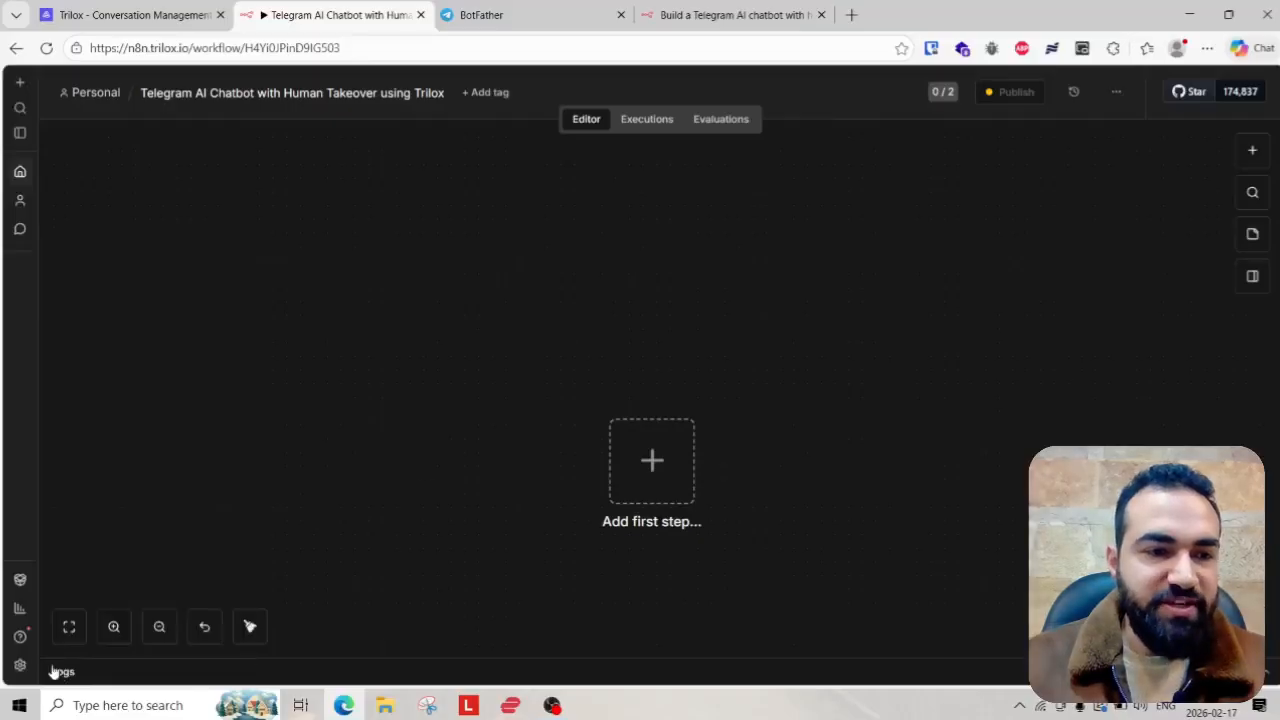
{"action": "left_click", "coordinate": [19, 132]}
{"action": "mouse_move", "coordinate": [83, 665]}
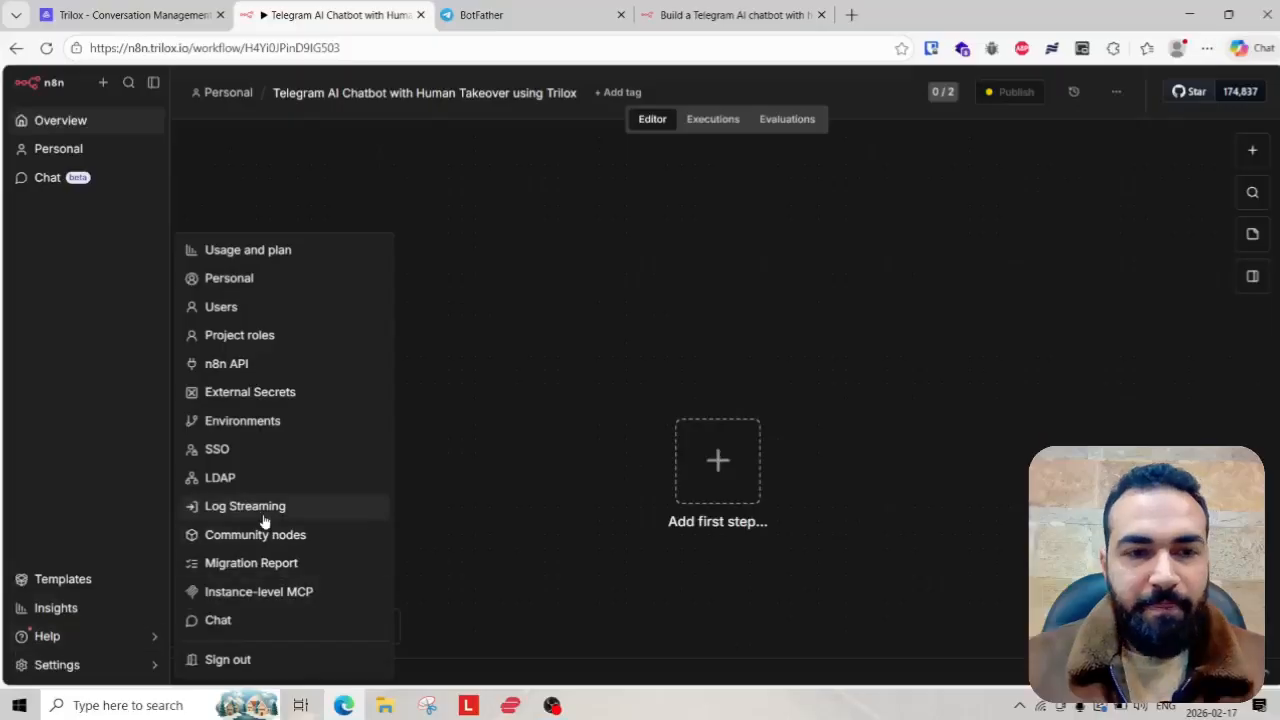
{"action": "left_click", "coordinate": [285, 537]}
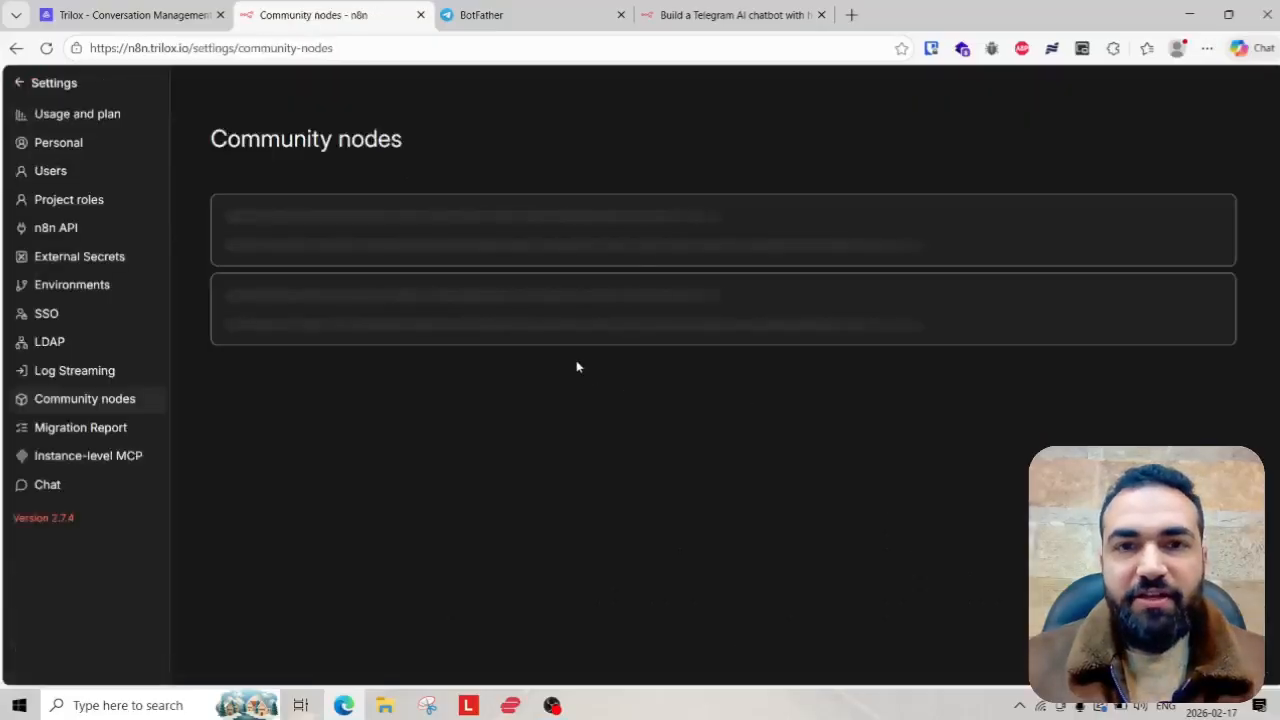
- Examine the template page's setup instructions and its notice about the required Trilox community node
{"action": "left_click", "coordinate": [740, 14]}
{"action": "scroll", "coordinate": [790, 330], "scroll_direction": "up", "scroll_amount": 4}
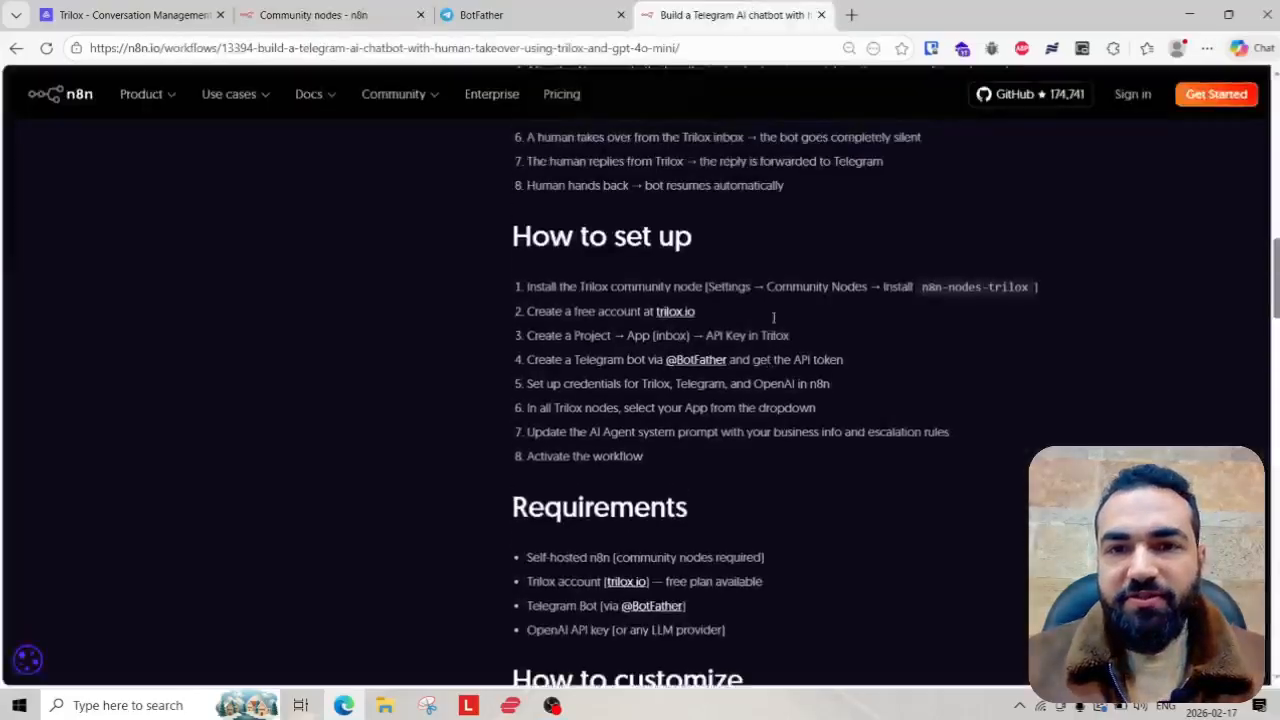
{"action": "scroll", "coordinate": [806, 360], "scroll_direction": "up", "scroll_amount": 2}
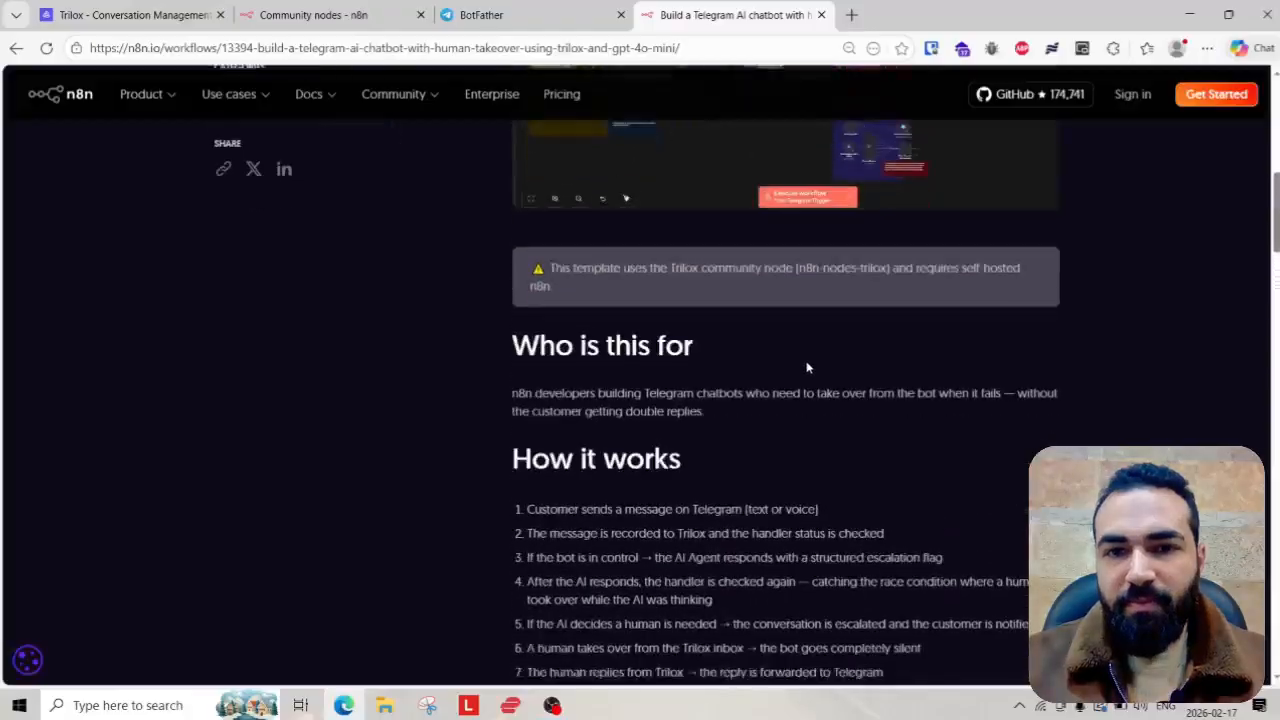
{"action": "scroll", "coordinate": [806, 365], "scroll_direction": "down", "scroll_amount": 3}
{"action": "scroll", "coordinate": [795, 390], "scroll_direction": "up", "scroll_amount": 1}
{"action": "scroll", "coordinate": [785, 412], "scroll_direction": "down", "scroll_amount": 1}
{"action": "scroll", "coordinate": [774, 434], "scroll_direction": "up", "scroll_amount": 4}
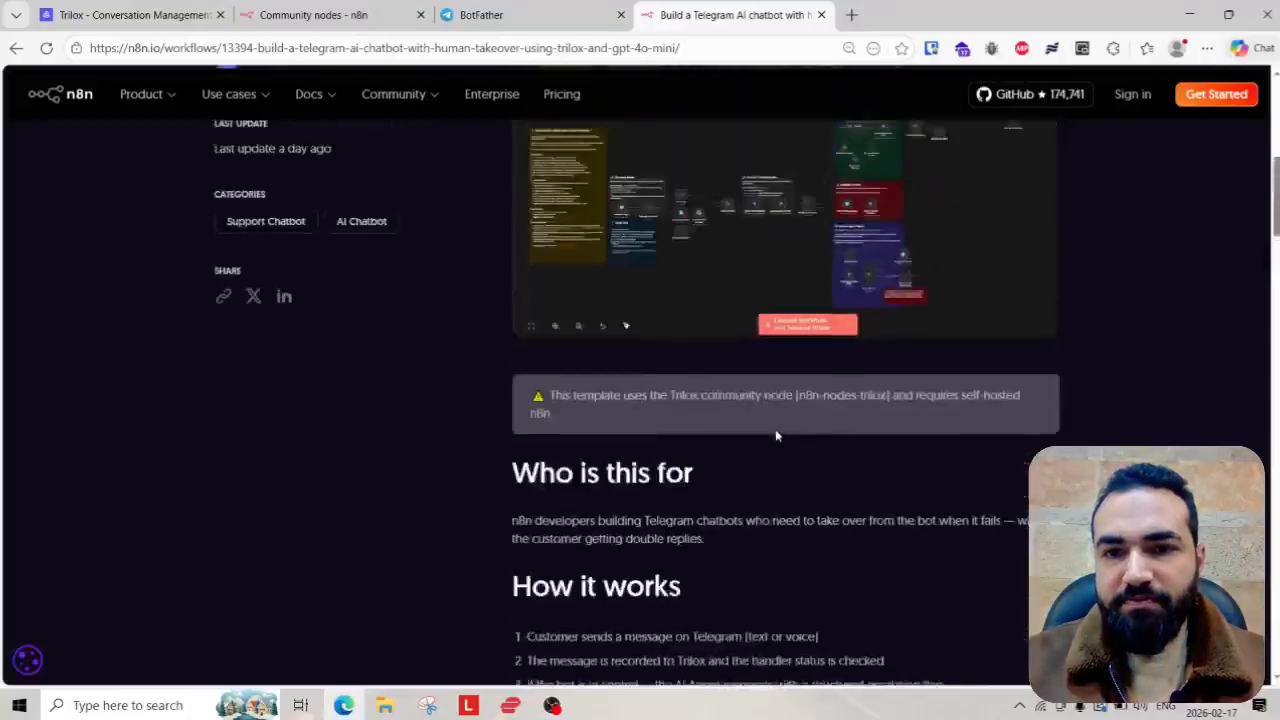
{"action": "scroll", "coordinate": [760, 463], "scroll_direction": "down", "scroll_amount": 2}
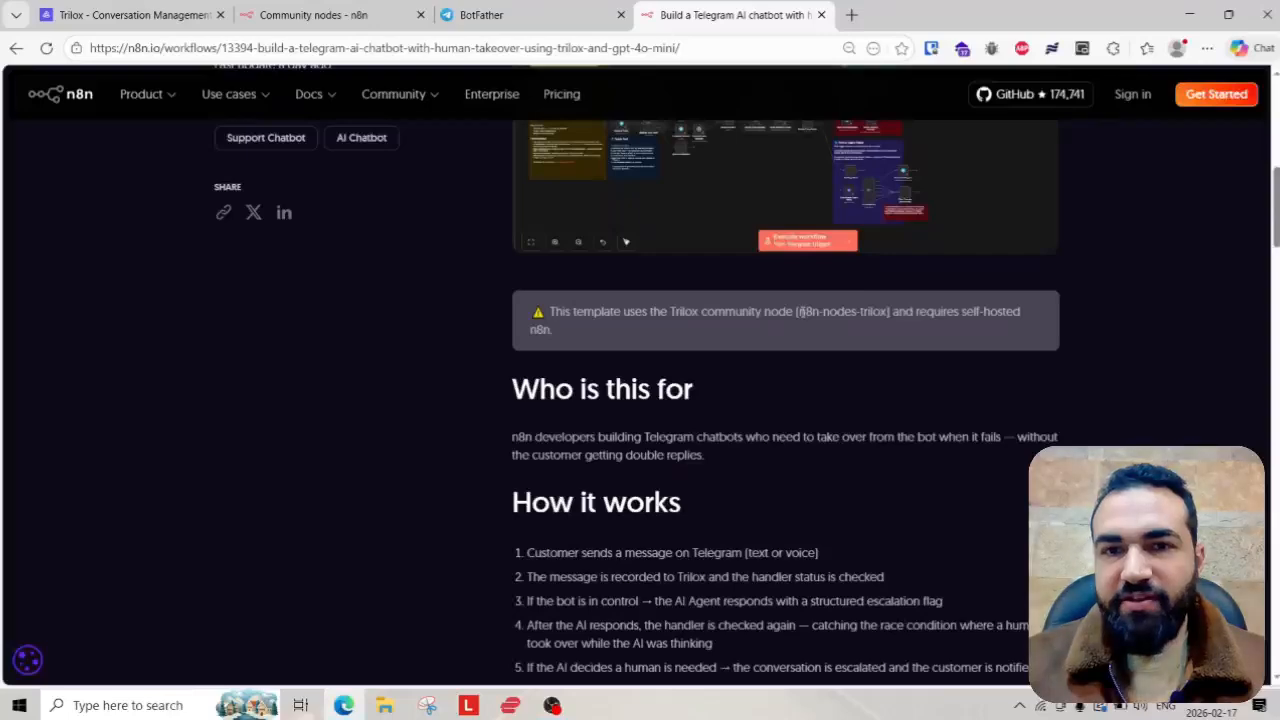
{"action": "left_click_drag", "start_coordinate": [801, 311], "coordinate": [855, 312]}
{"action": "left_click", "coordinate": [820, 430]}
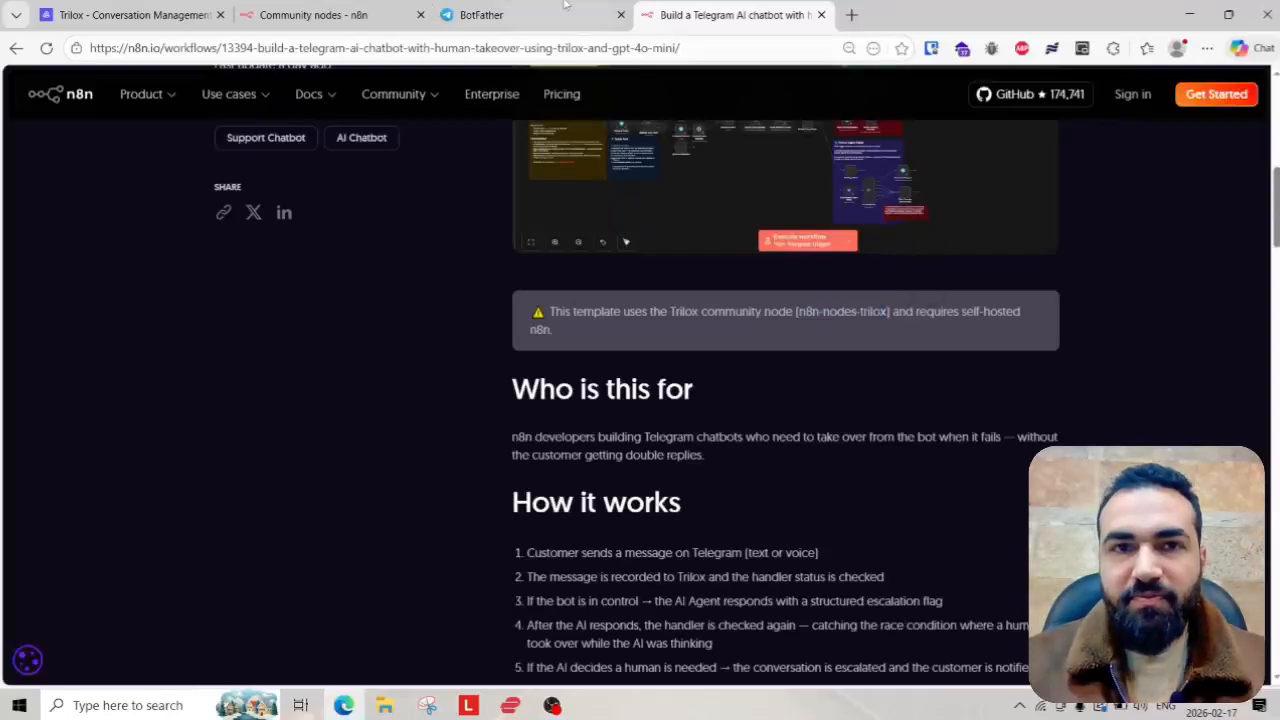
{"action": "left_click", "coordinate": [395, 10]}
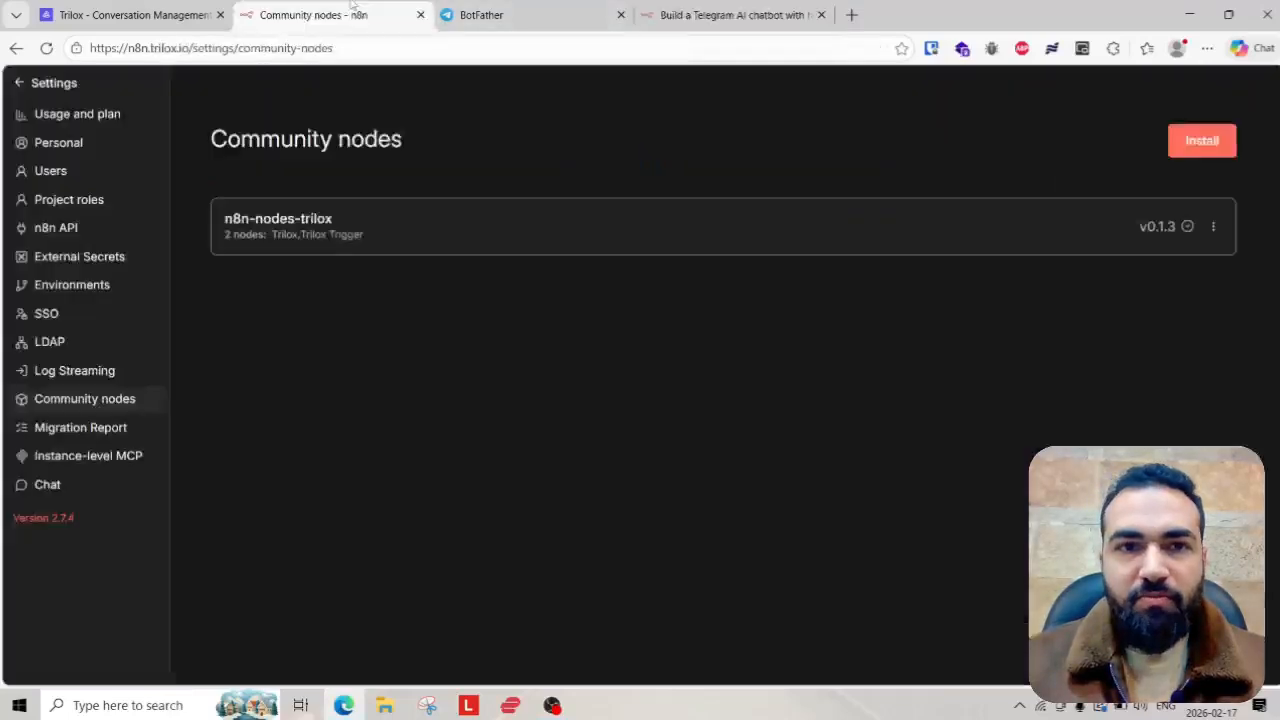
{"action": "left_click", "coordinate": [1215, 227]}
{"action": "left_click", "coordinate": [1200, 297]}
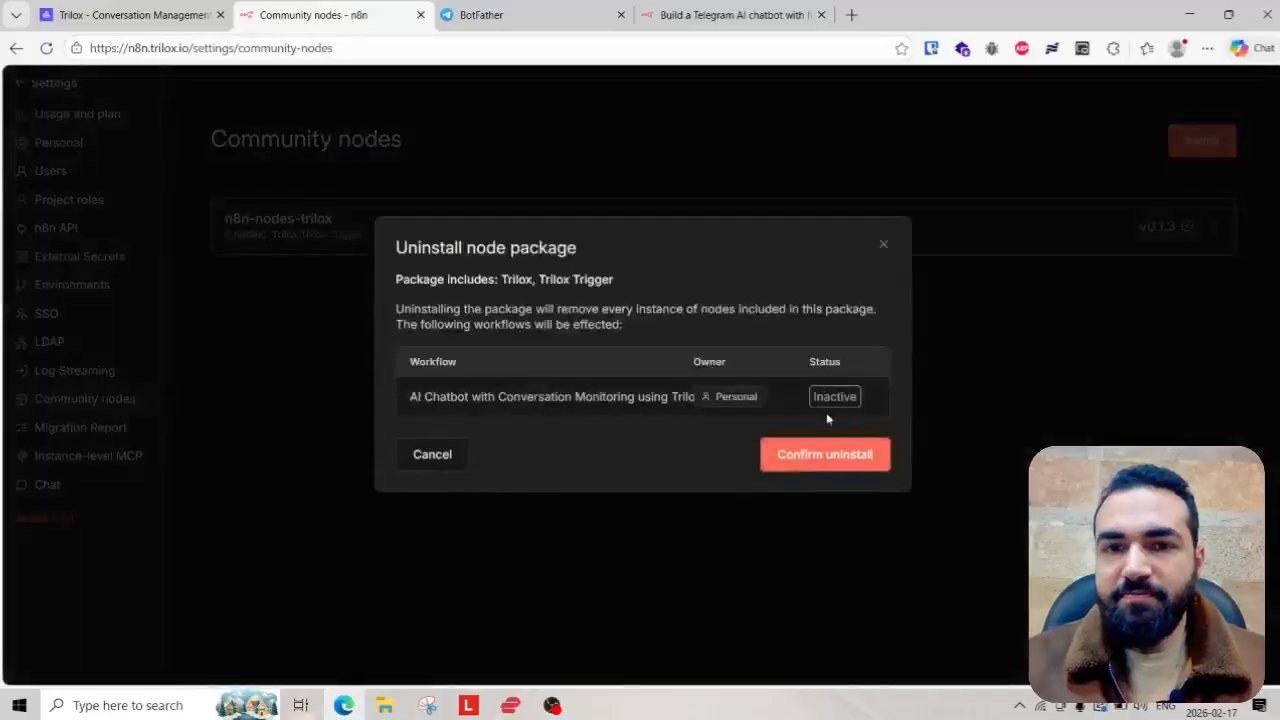
{"action": "left_click", "coordinate": [880, 247]}
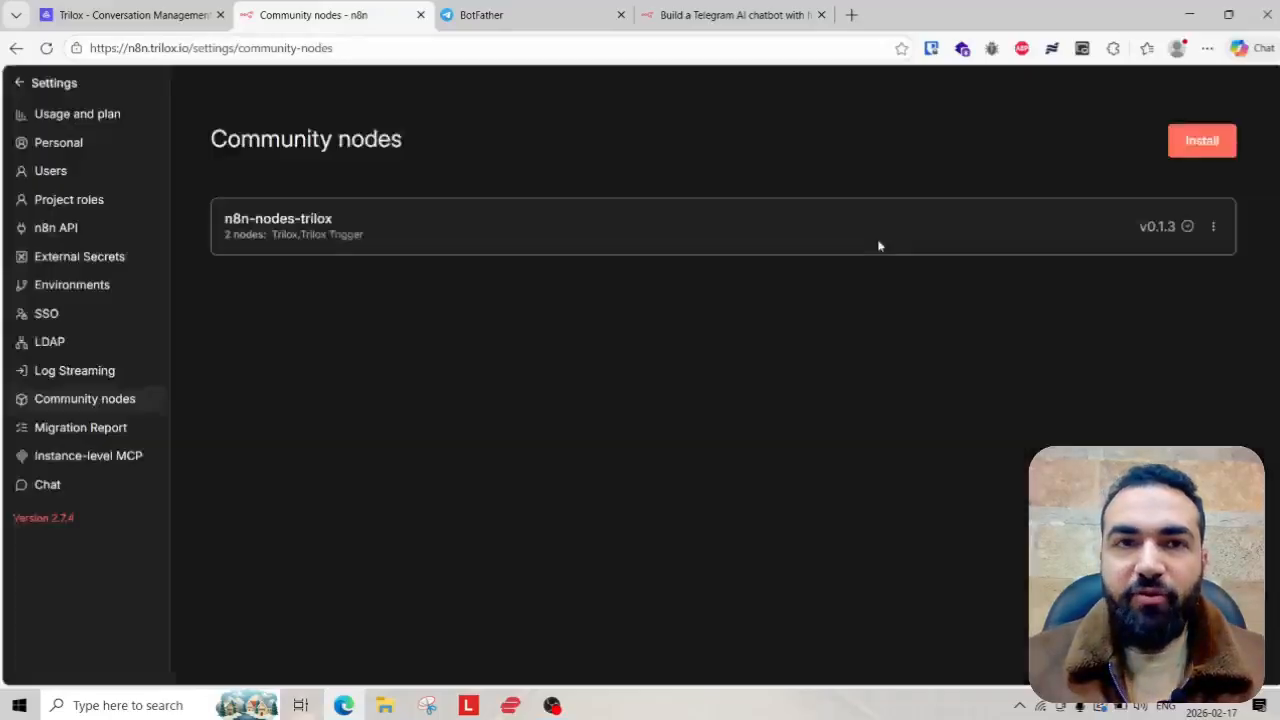
{"action": "left_click", "coordinate": [34, 81]}
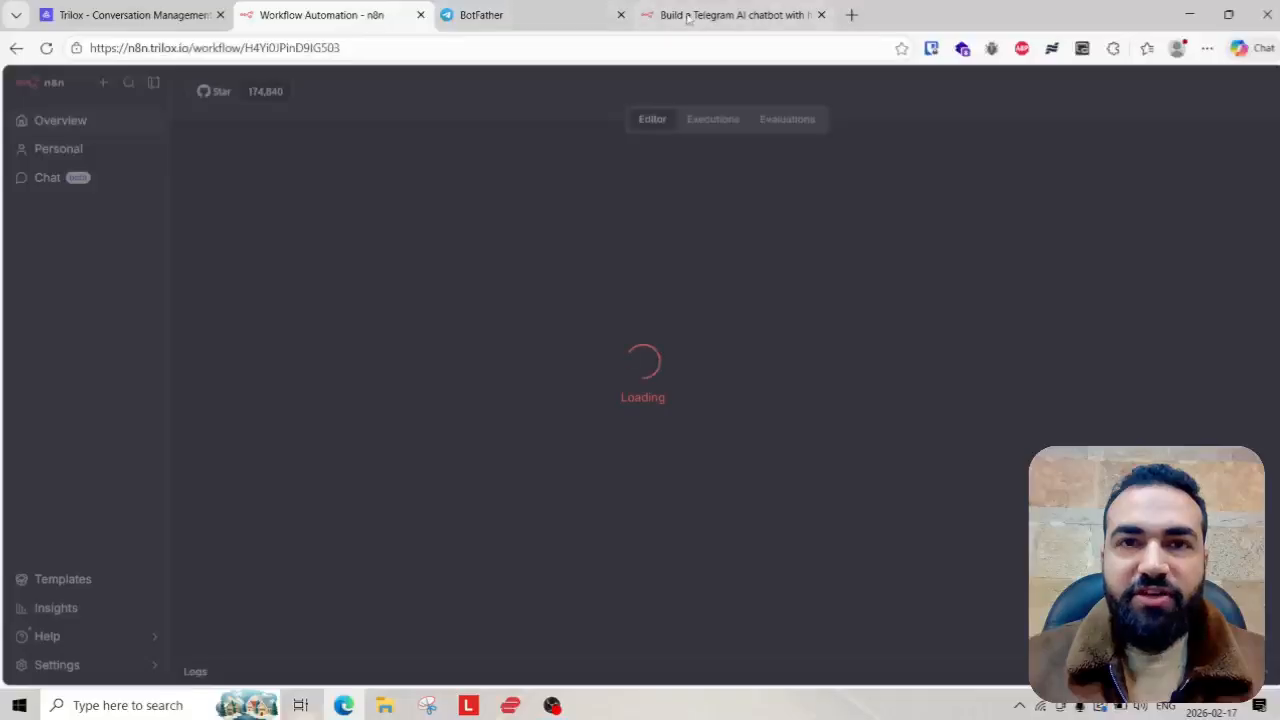
- Copy the Telegram AI chatbot template as JSON from its n8n template page
{"action": "left_click", "coordinate": [730, 14]}
{"action": "scroll", "coordinate": [489, 337], "scroll_direction": "up", "scroll_amount": 3}
{"action": "scroll", "coordinate": [330, 390], "scroll_direction": "up", "scroll_amount": 5}
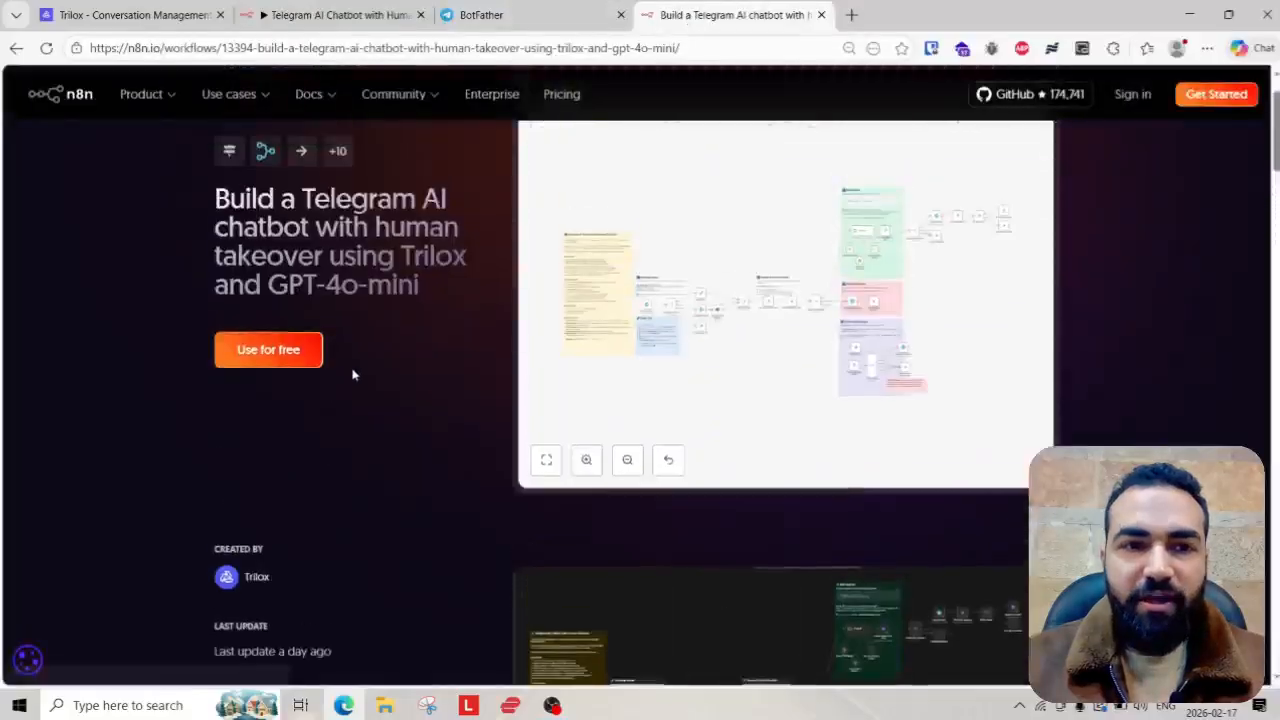
{"action": "left_click", "coordinate": [288, 431]}
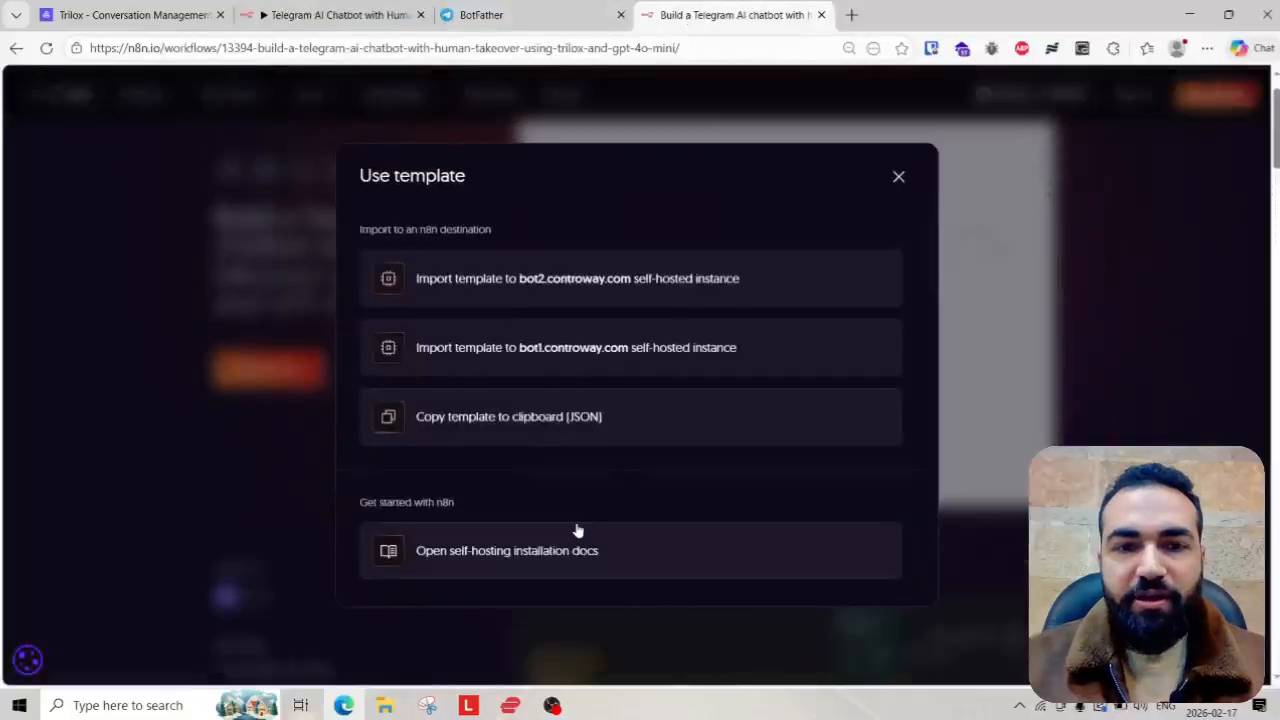
{"action": "left_click", "coordinate": [489, 427]}
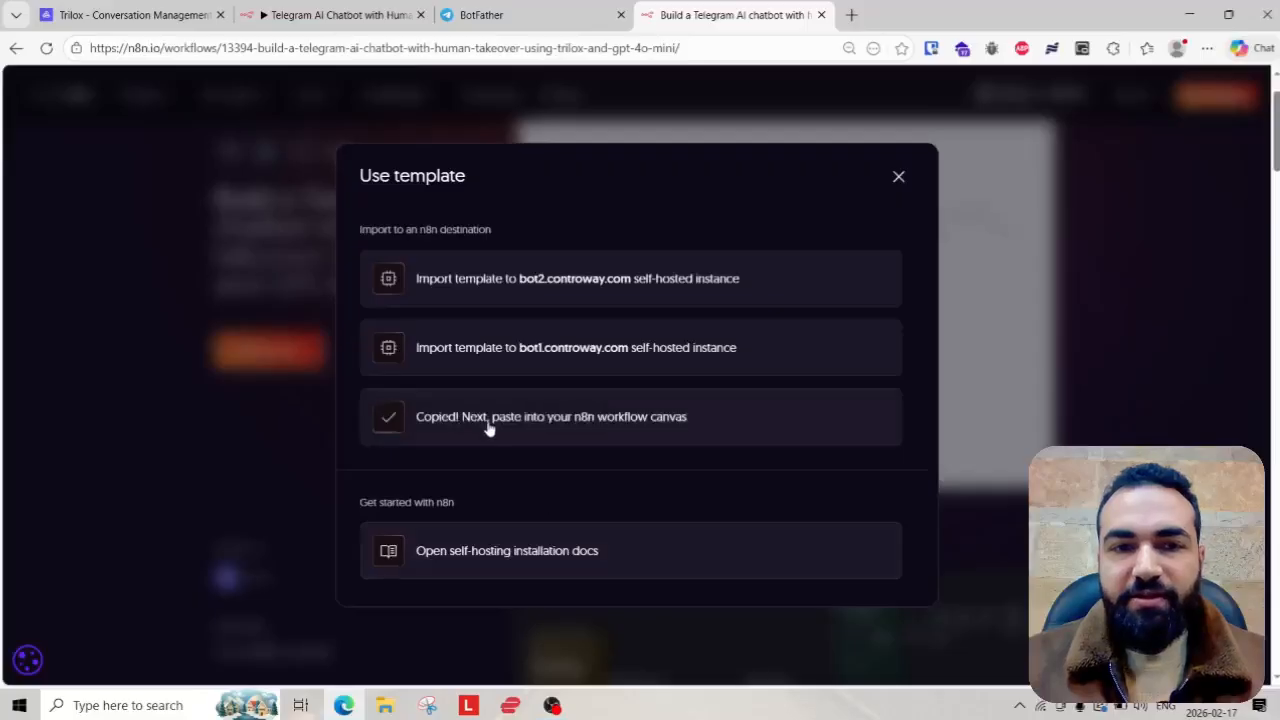
- Uninstall the n8n-nodes-trilox community package from the n8n instance and return to the empty Telegram chatbot workflow
{"action": "left_click", "coordinate": [340, 15]}
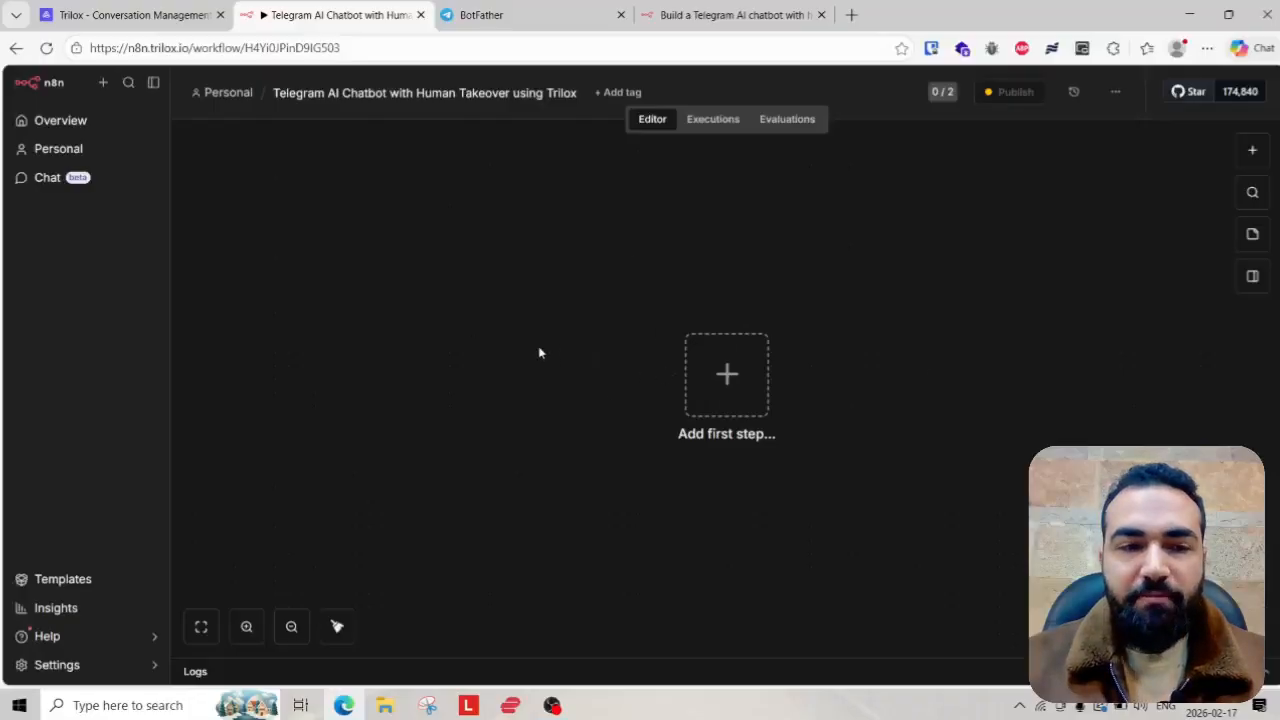
{"action": "left_click", "coordinate": [86, 666]}
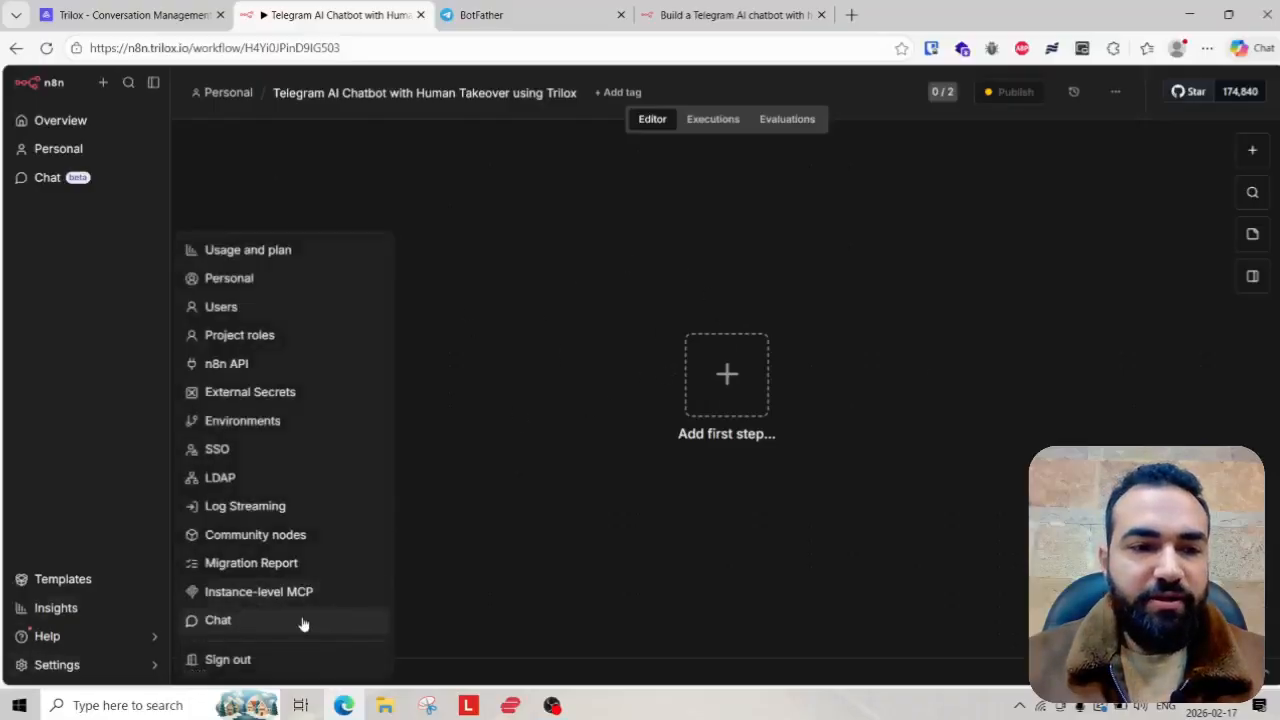
{"action": "left_click", "coordinate": [279, 536]}
{"action": "left_click", "coordinate": [1212, 229]}
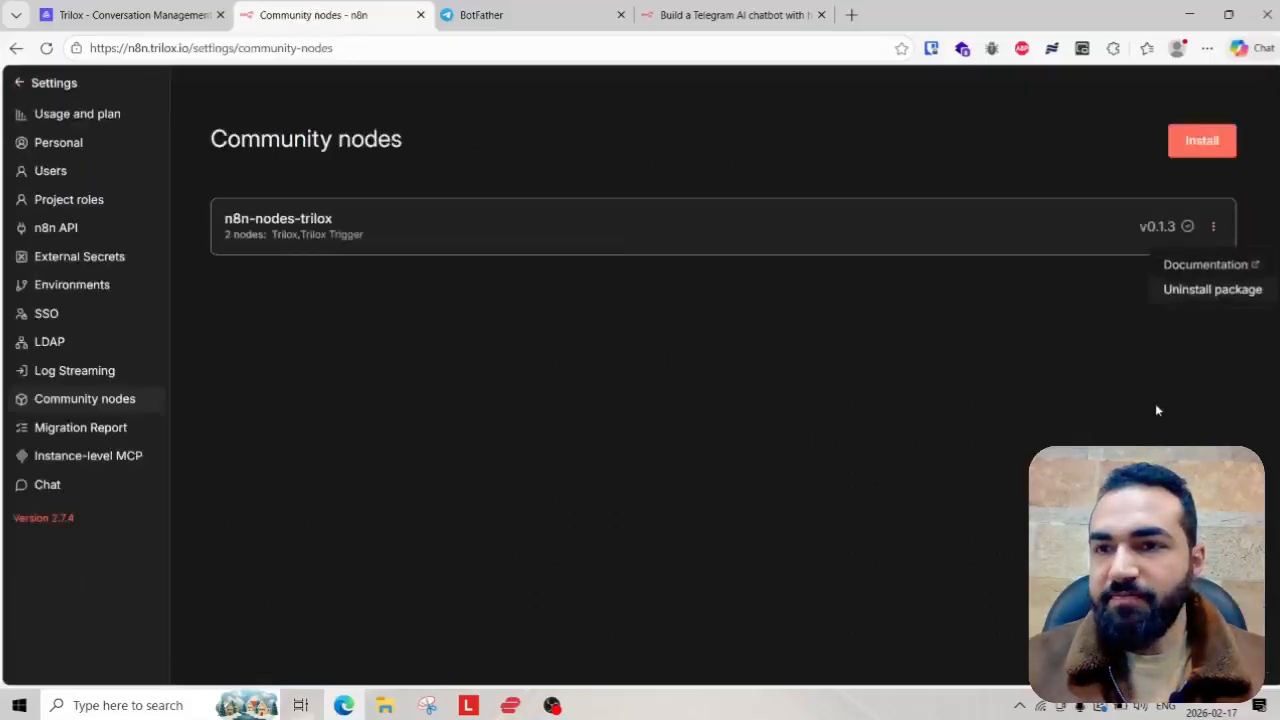
{"action": "left_click", "coordinate": [1205, 290]}
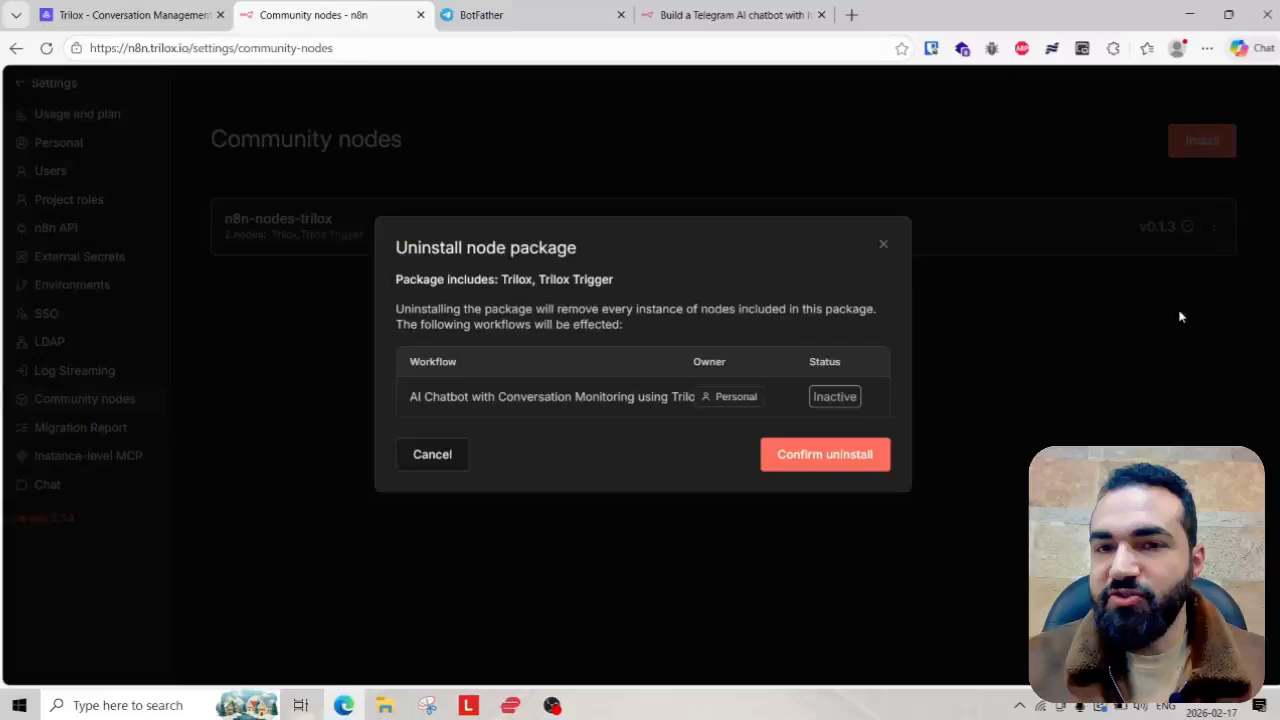
{"action": "left_click", "coordinate": [857, 457]}
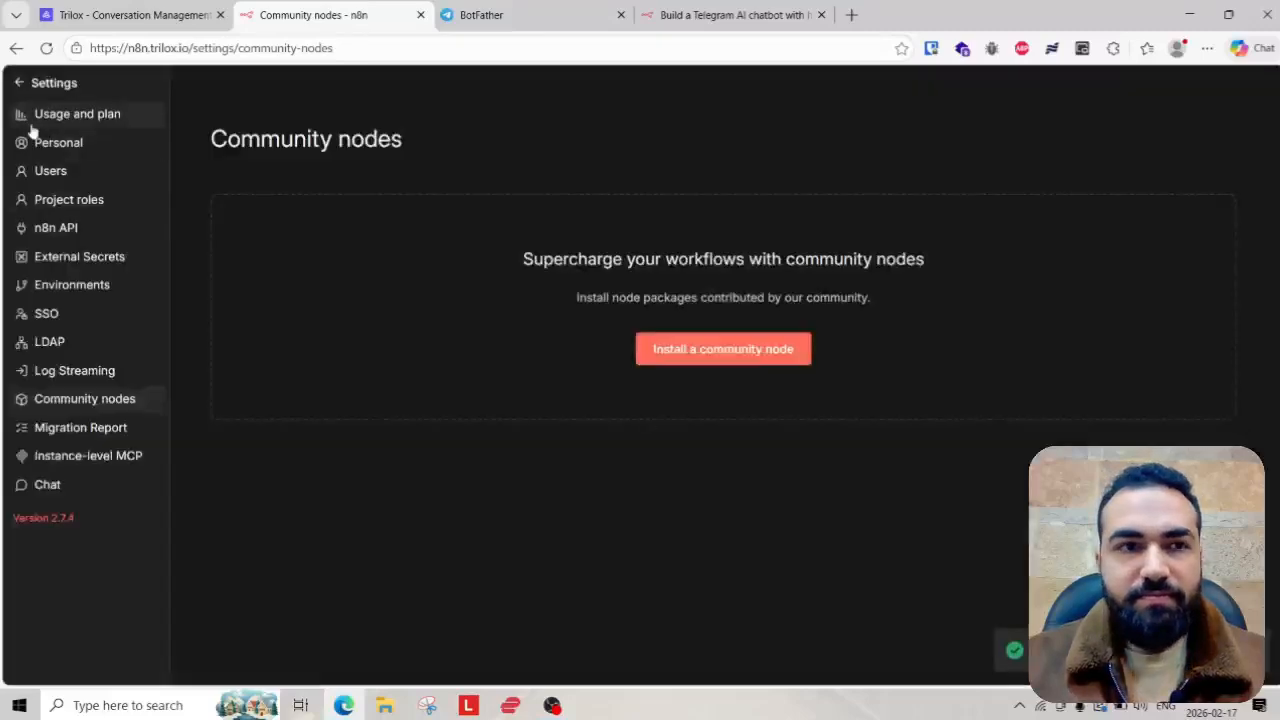
{"action": "left_click", "coordinate": [20, 83]}
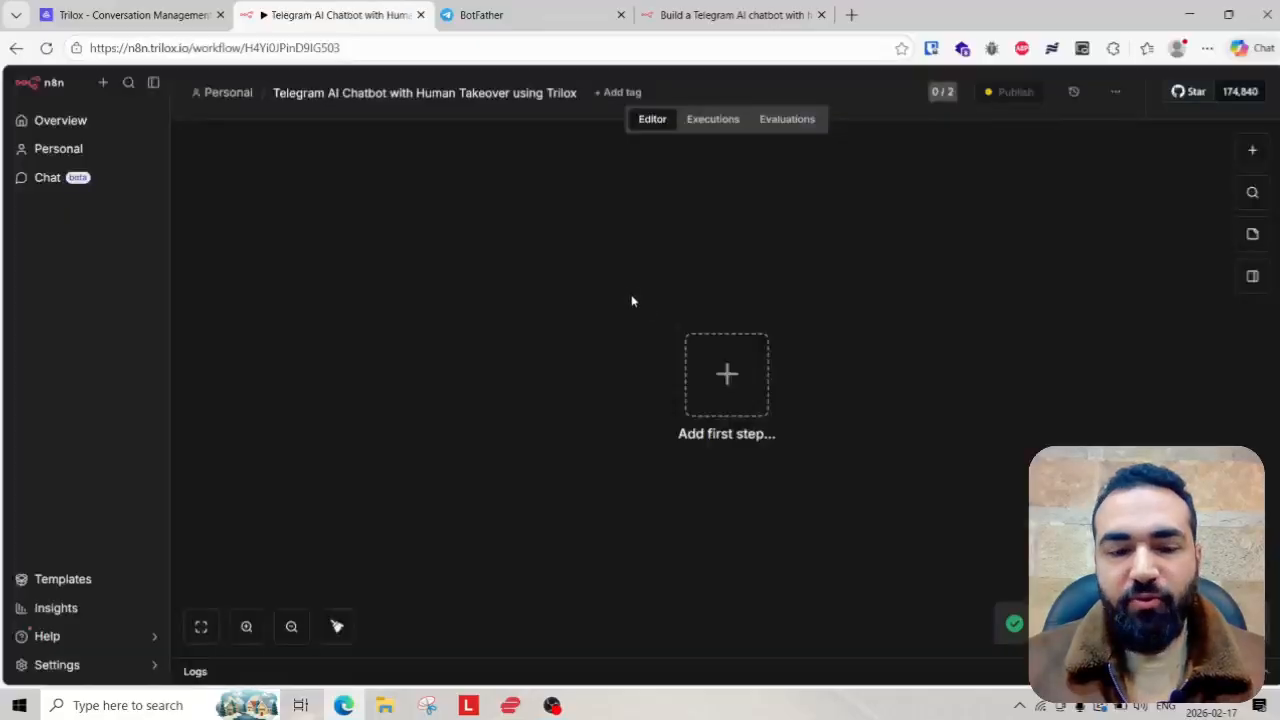
- Paste the copied template onto the empty workflow canvas and inspect the Record Visitor Message node without its community package
{"action": "scroll", "coordinate": [600, 450], "scroll_direction": "up", "scroll_amount": 5}
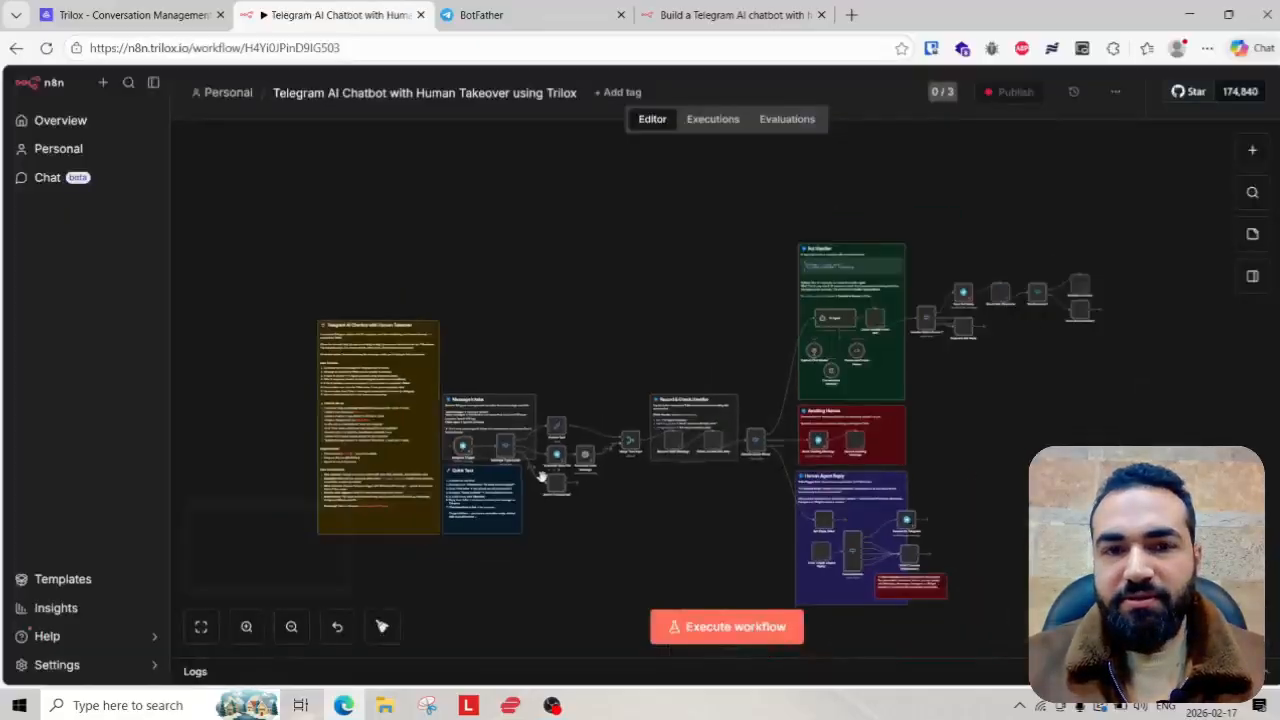
{"action": "scroll", "coordinate": [532, 445], "scroll_direction": "up", "scroll_amount": 2}
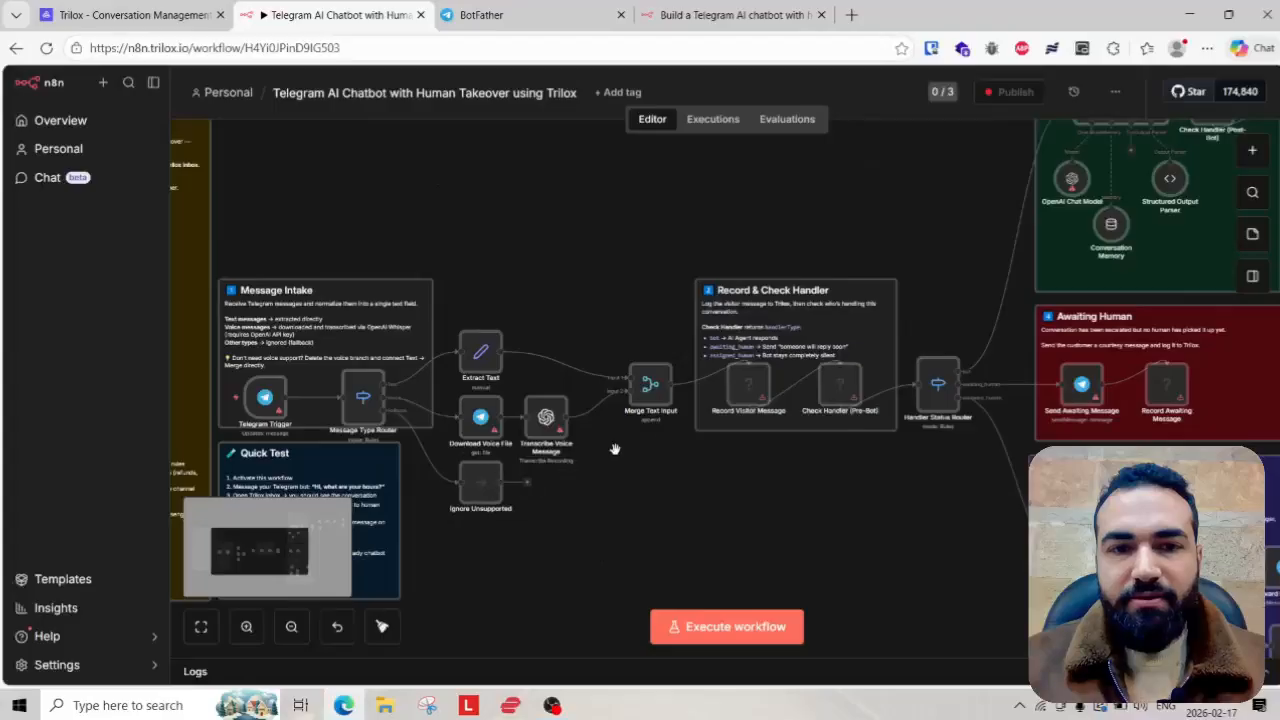
{"action": "scroll", "coordinate": [700, 432], "scroll_direction": "up", "scroll_amount": 2}
{"action": "scroll", "coordinate": [708, 430], "scroll_direction": "up", "scroll_amount": 3}
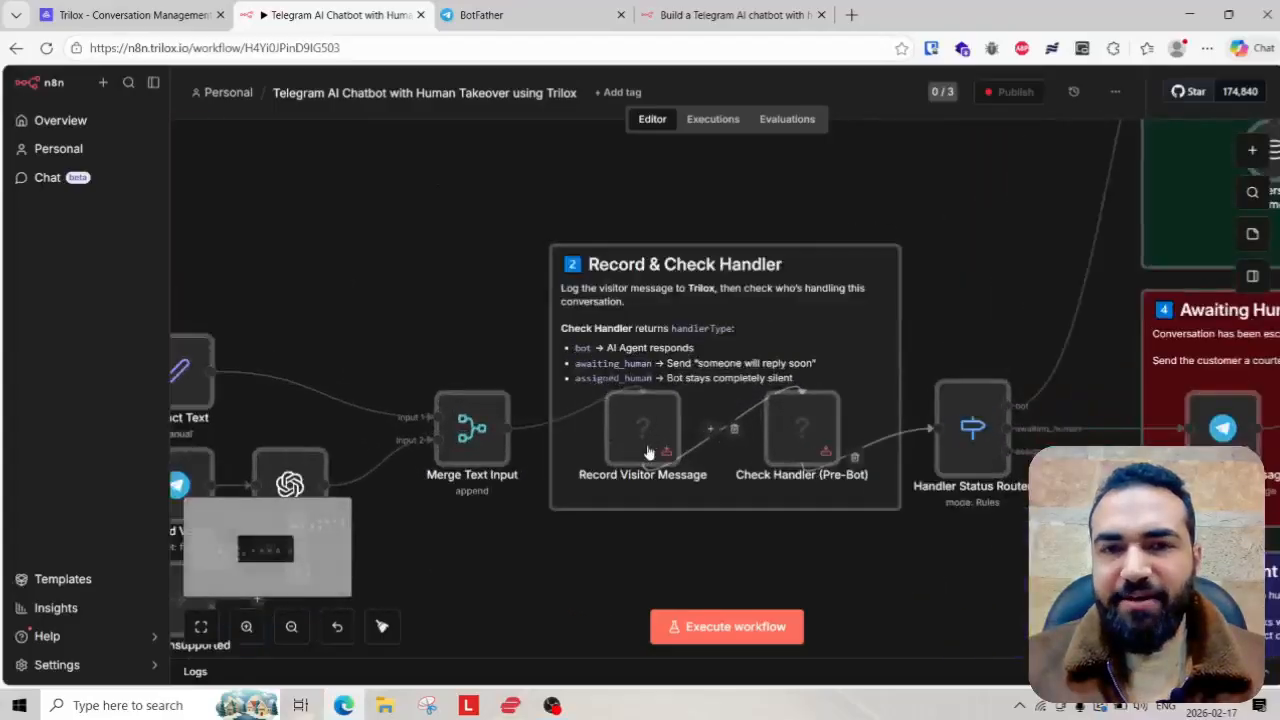
{"action": "scroll", "coordinate": [673, 465], "scroll_direction": "down", "scroll_amount": 3}
{"action": "scroll", "coordinate": [668, 455], "scroll_direction": "up", "scroll_amount": 5}
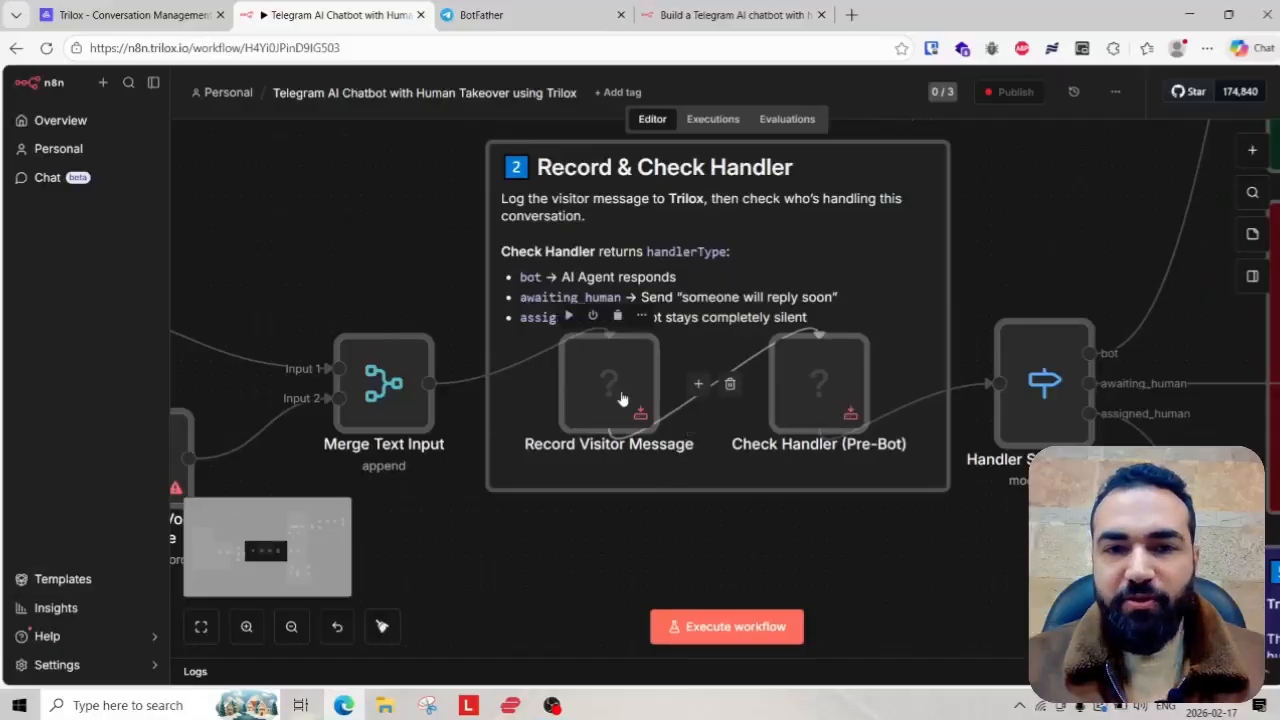
{"action": "scroll", "coordinate": [615, 405], "scroll_direction": "down", "scroll_amount": 2}
{"action": "scroll", "coordinate": [640, 405], "scroll_direction": "down", "scroll_amount": 2}
{"action": "scroll", "coordinate": [603, 417], "scroll_direction": "up", "scroll_amount": 4}
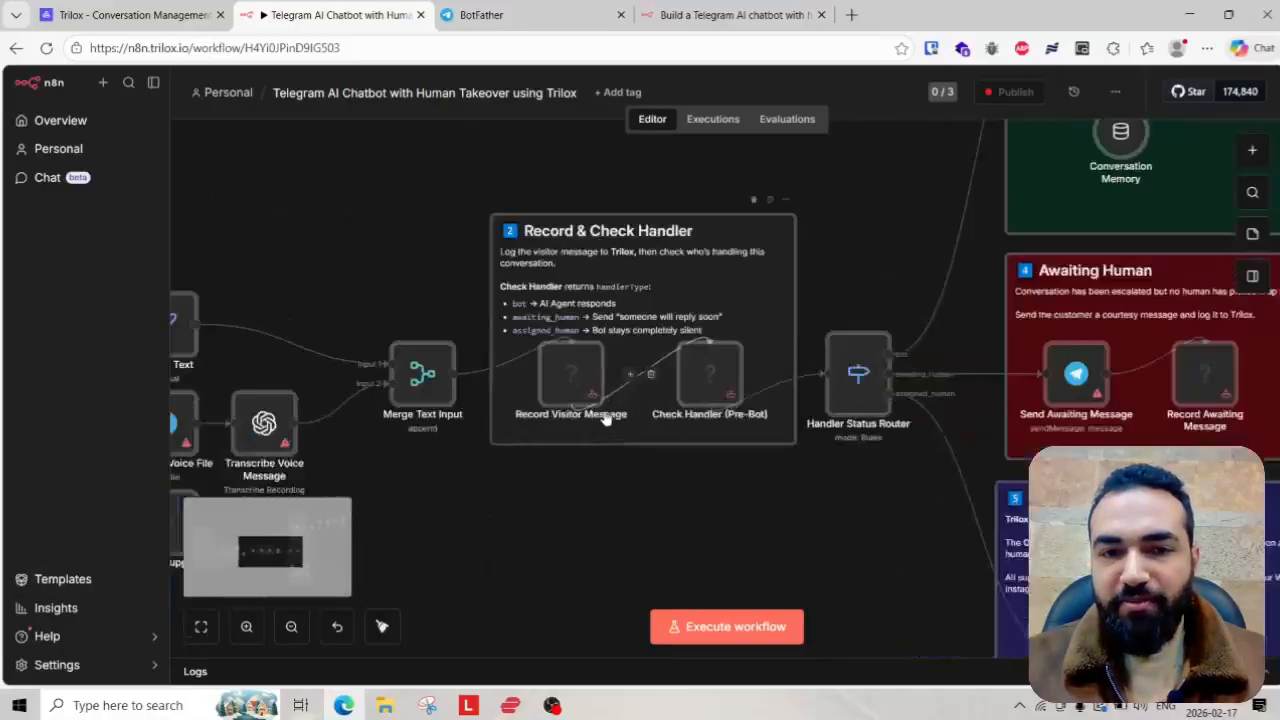
{"action": "scroll", "coordinate": [583, 428], "scroll_direction": "down", "scroll_amount": 3}
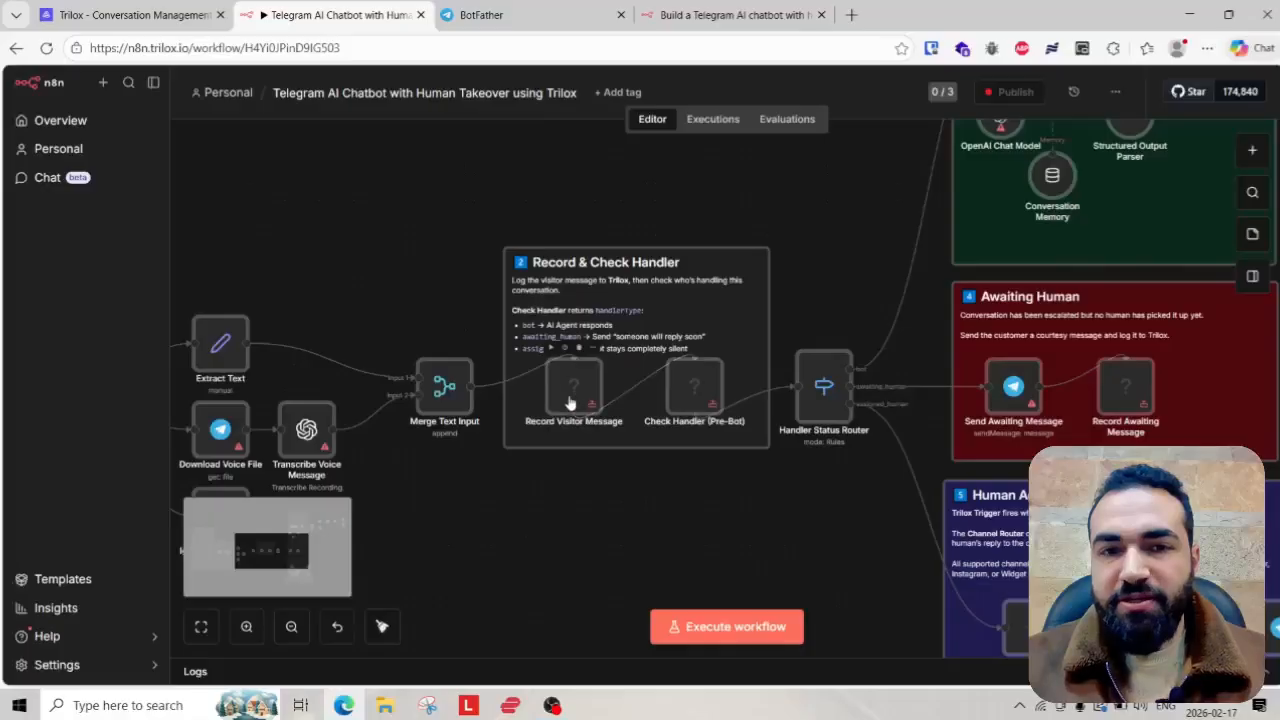
{"action": "scroll", "coordinate": [572, 410], "scroll_direction": "up", "scroll_amount": 2}
{"action": "double_click", "coordinate": [575, 405]}
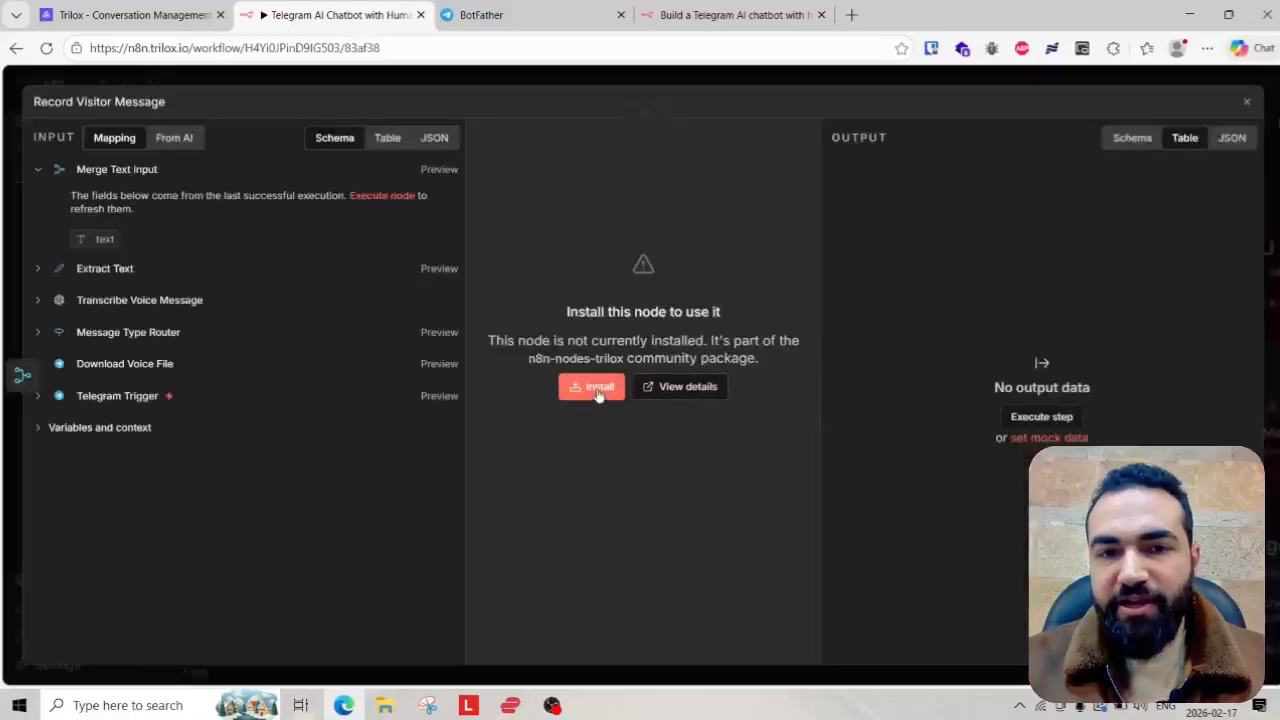
{"action": "left_click", "coordinate": [721, 82]}
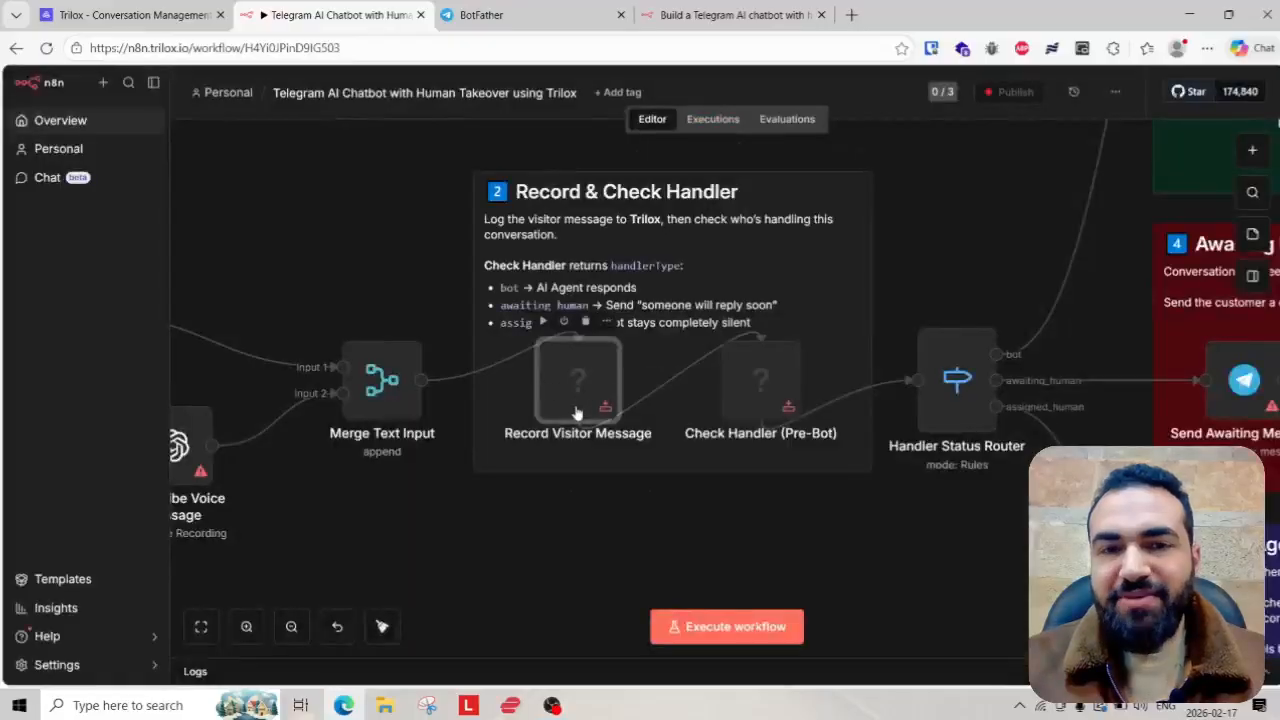
- Examine the pasted template's Record & Check Handler and Message Intake sections, and clear the pasted nodes from the canvas
{"action": "scroll", "coordinate": [586, 388], "scroll_direction": "down", "scroll_amount": 2}
{"action": "scroll", "coordinate": [586, 388], "scroll_direction": "up", "scroll_amount": 2}
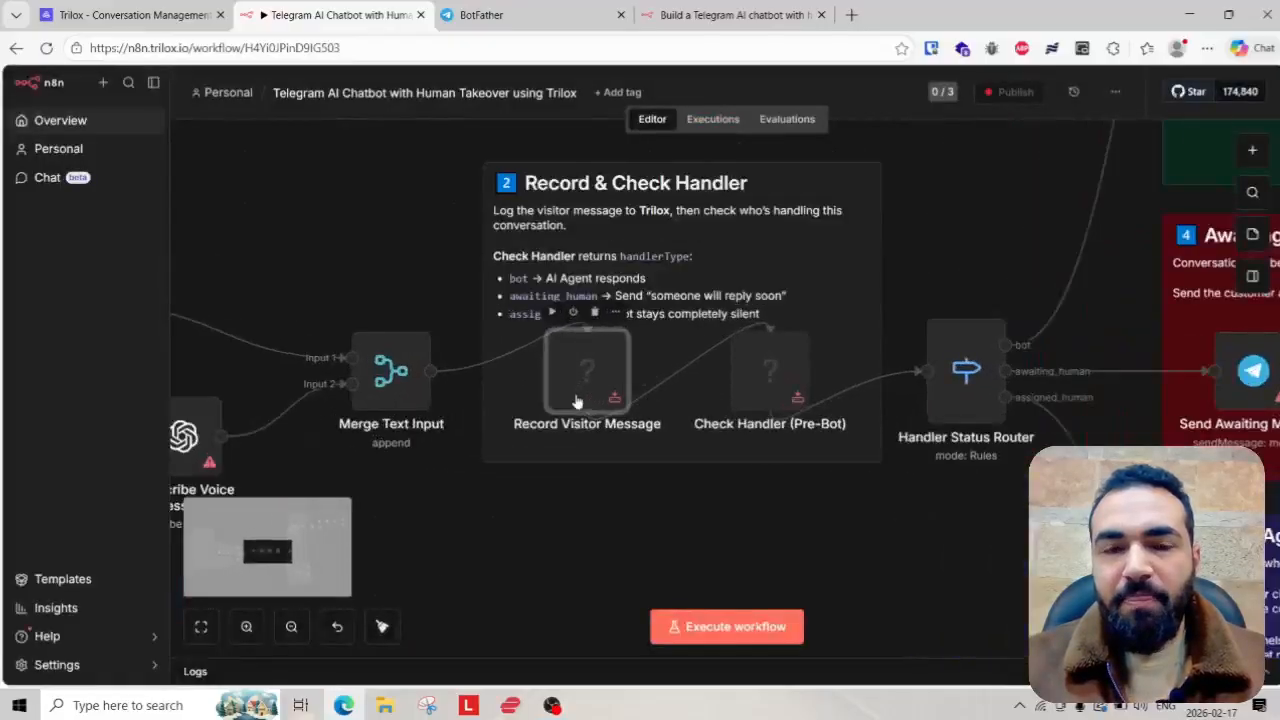
{"action": "scroll", "coordinate": [580, 387], "scroll_direction": "down", "scroll_amount": 2}
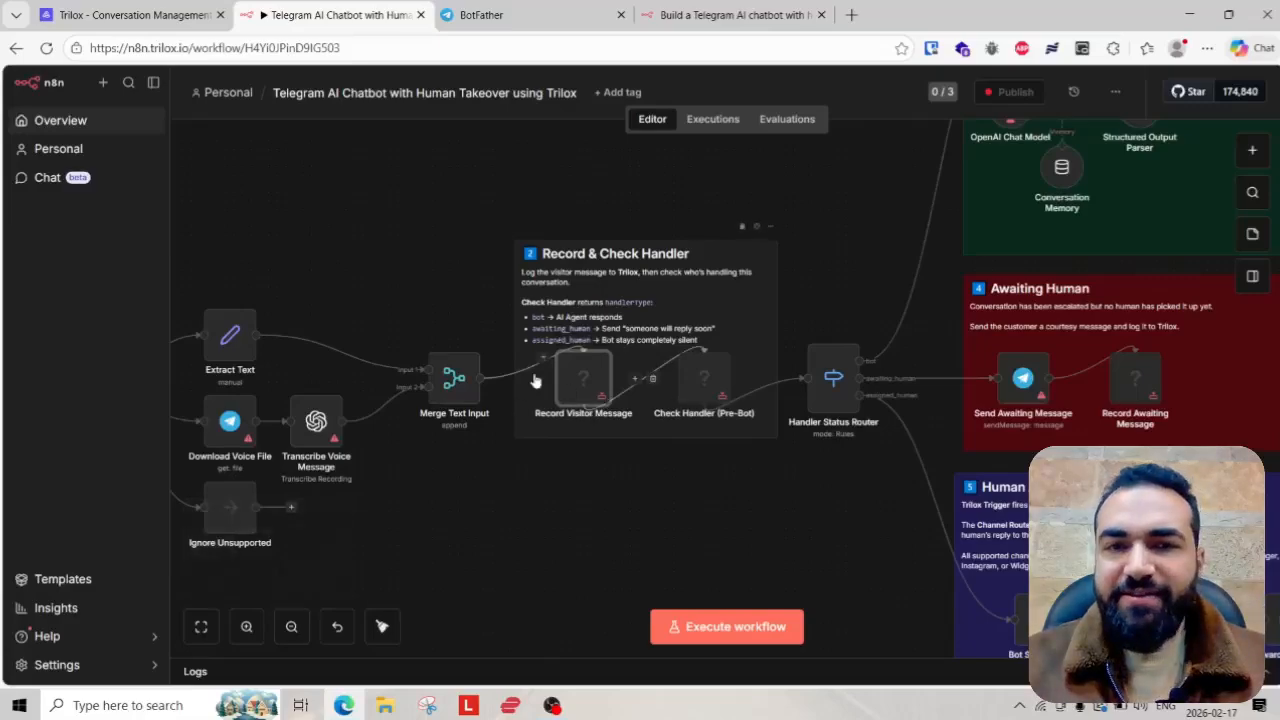
{"action": "scroll", "coordinate": [591, 393], "scroll_direction": "down", "scroll_amount": 8}
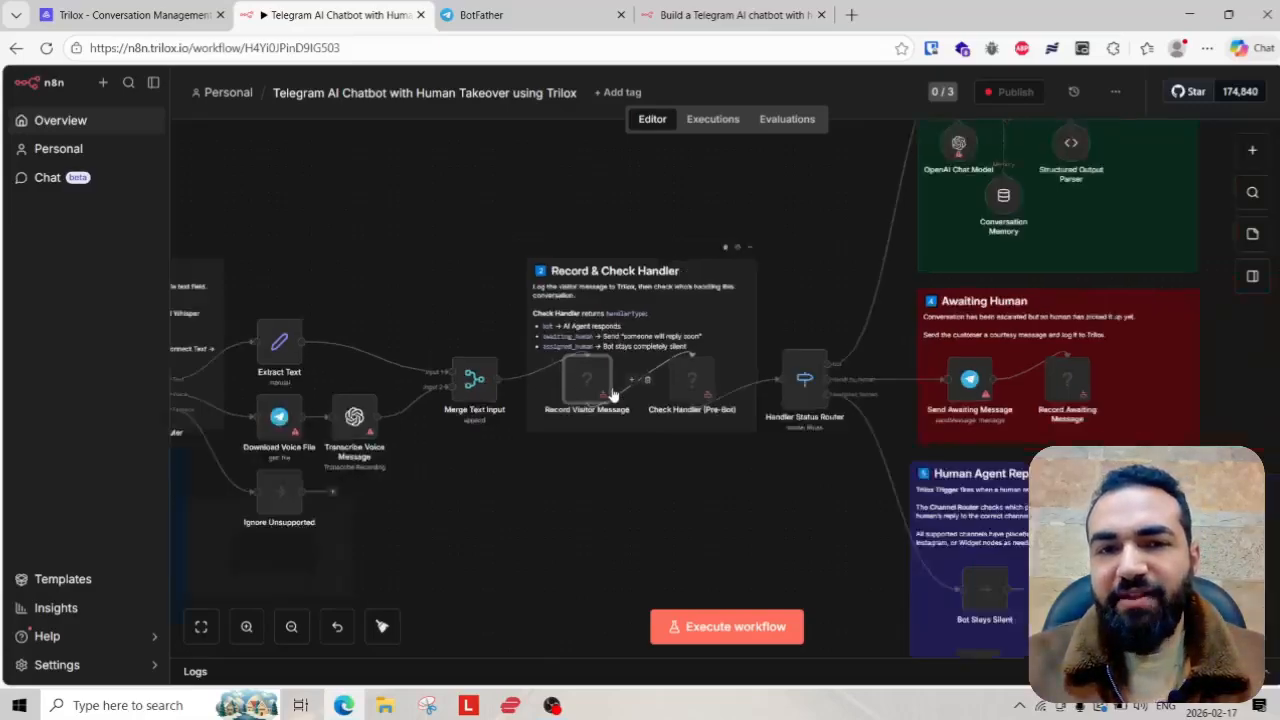
{"action": "scroll", "coordinate": [251, 413], "scroll_direction": "up", "scroll_amount": 6}
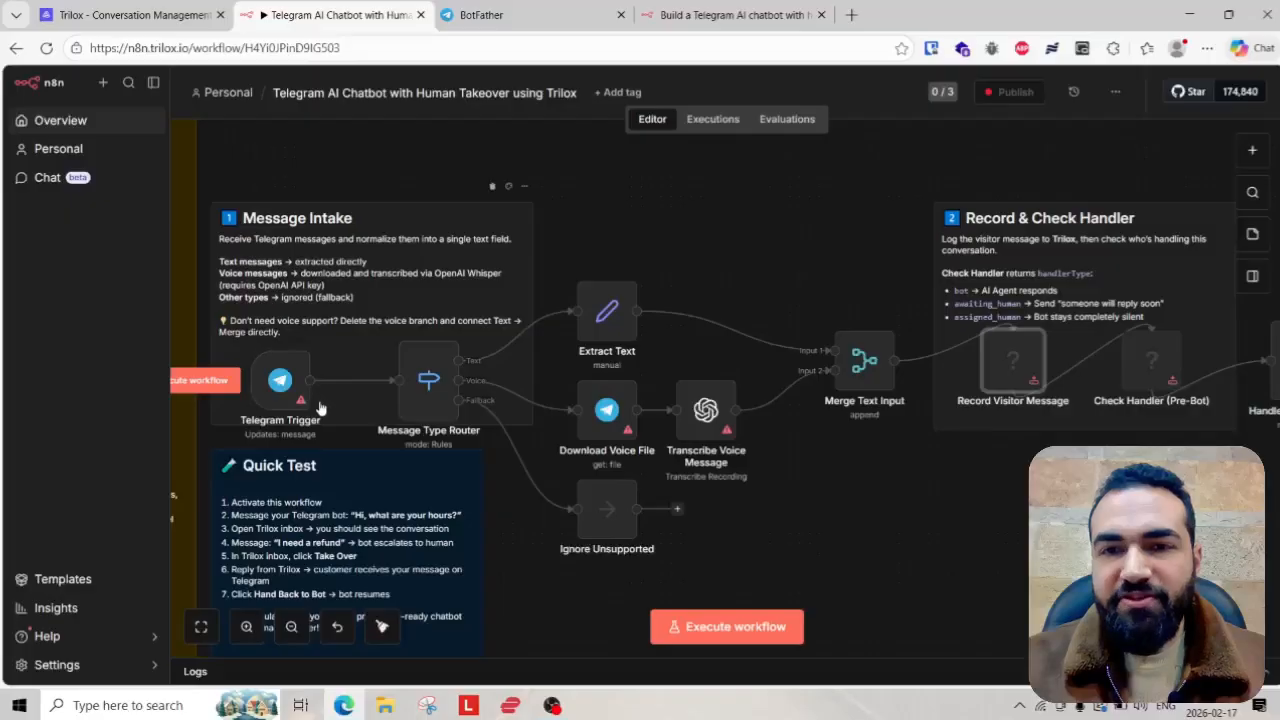
{"action": "mouse_move", "coordinate": [322, 388]}
{"action": "scroll", "coordinate": [322, 388], "scroll_direction": "down", "scroll_amount": 5}
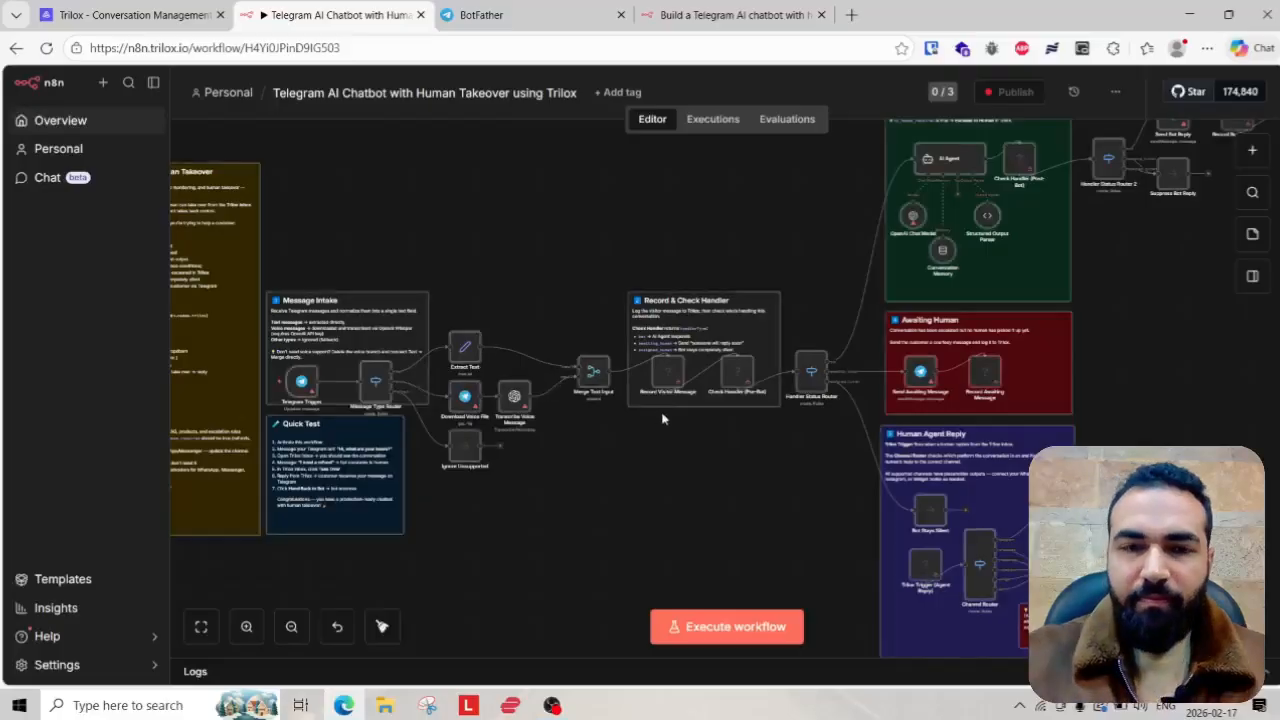
- Install the community node package n8n-nodes-trilox, accepting the unverified code risks, and return to the empty workflow
{"action": "mouse_move", "coordinate": [80, 664]}
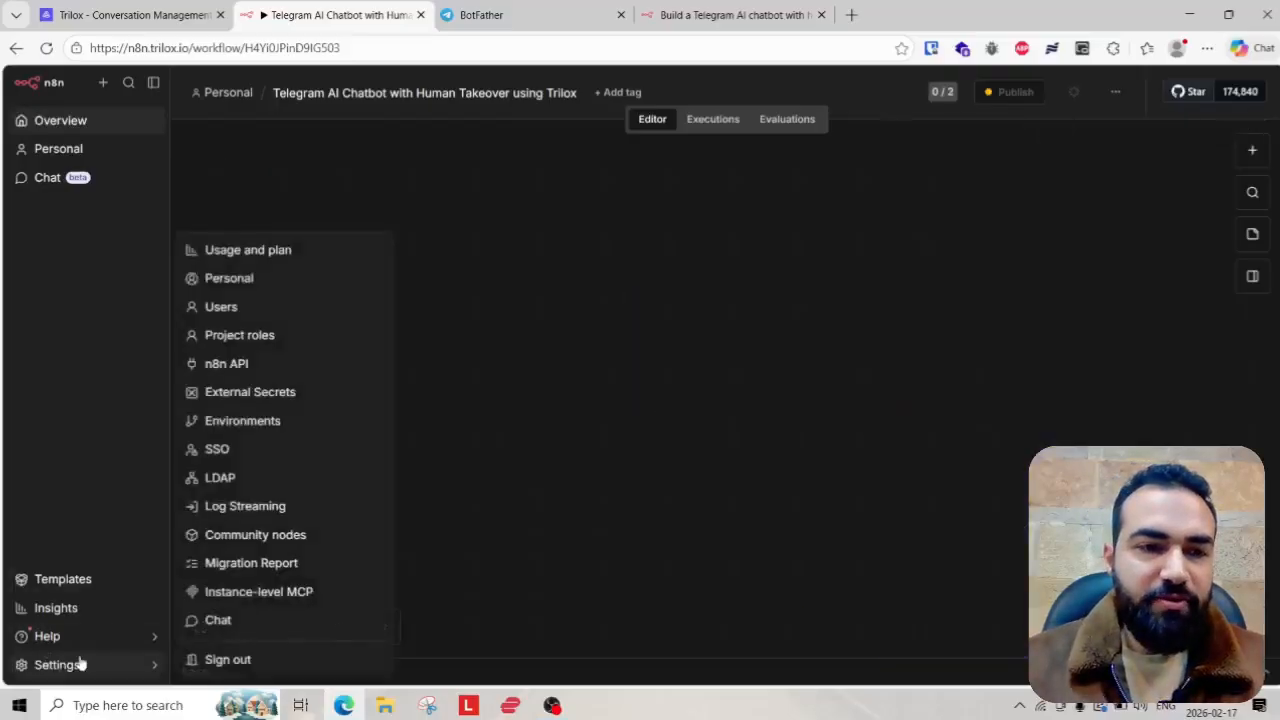
{"action": "left_click", "coordinate": [297, 537]}
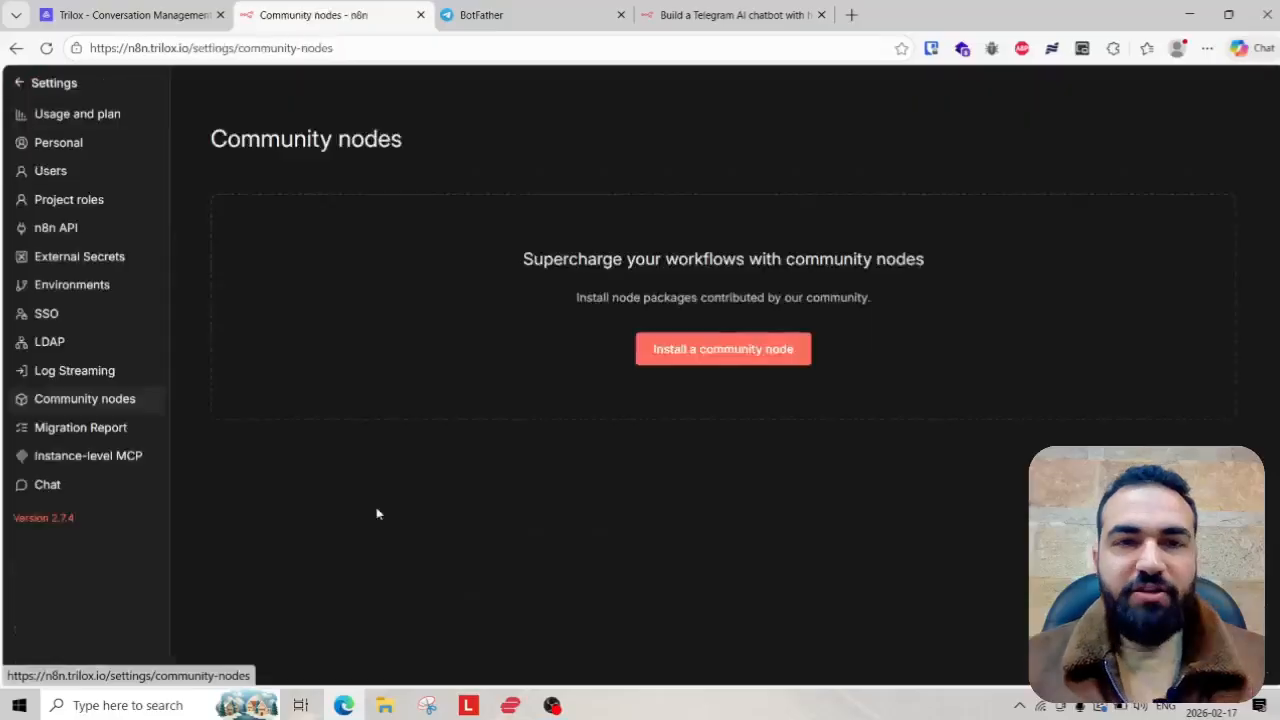
{"action": "left_click", "coordinate": [714, 358]}
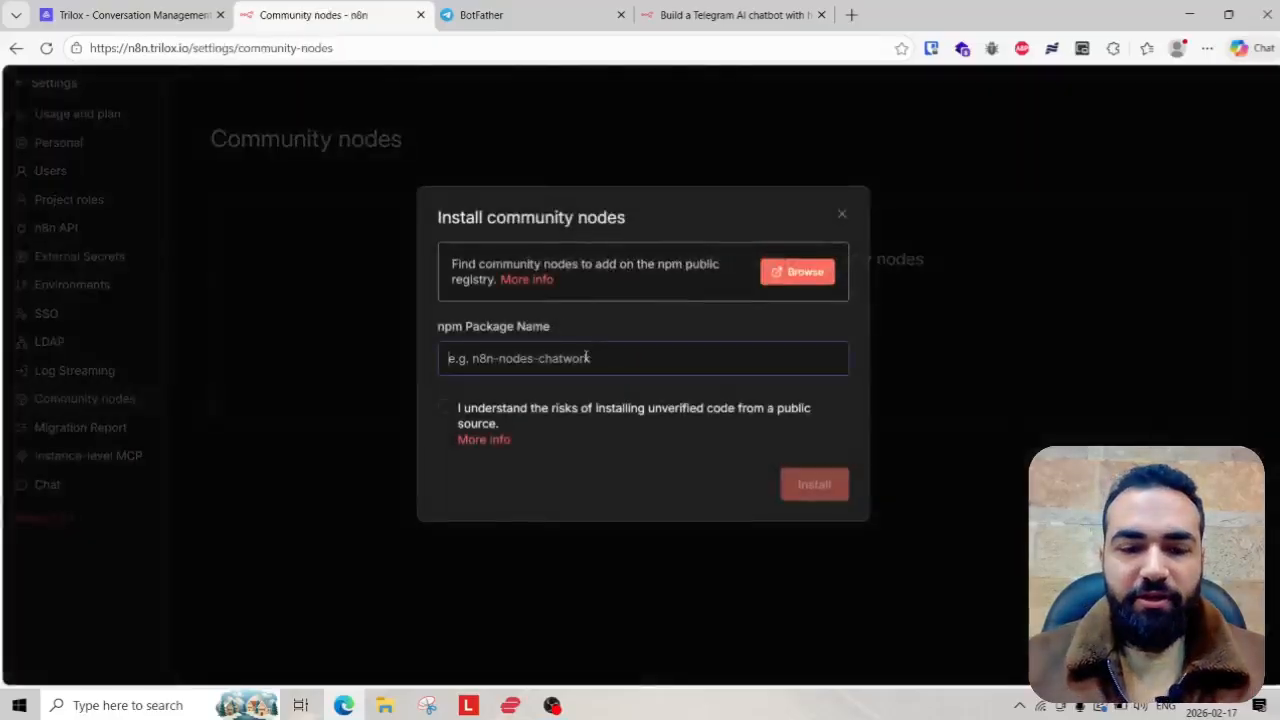
{"action": "type", "text": "n8n-nodes-trilox"}
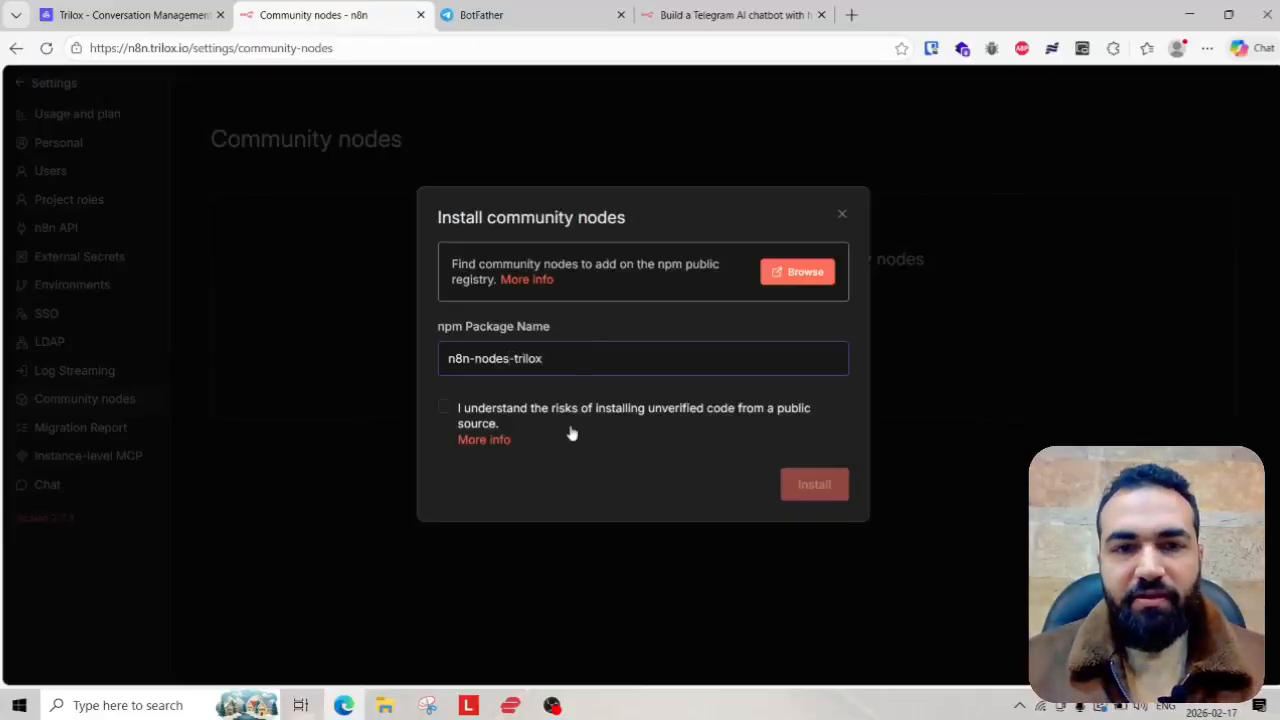
{"action": "left_click", "coordinate": [452, 418]}
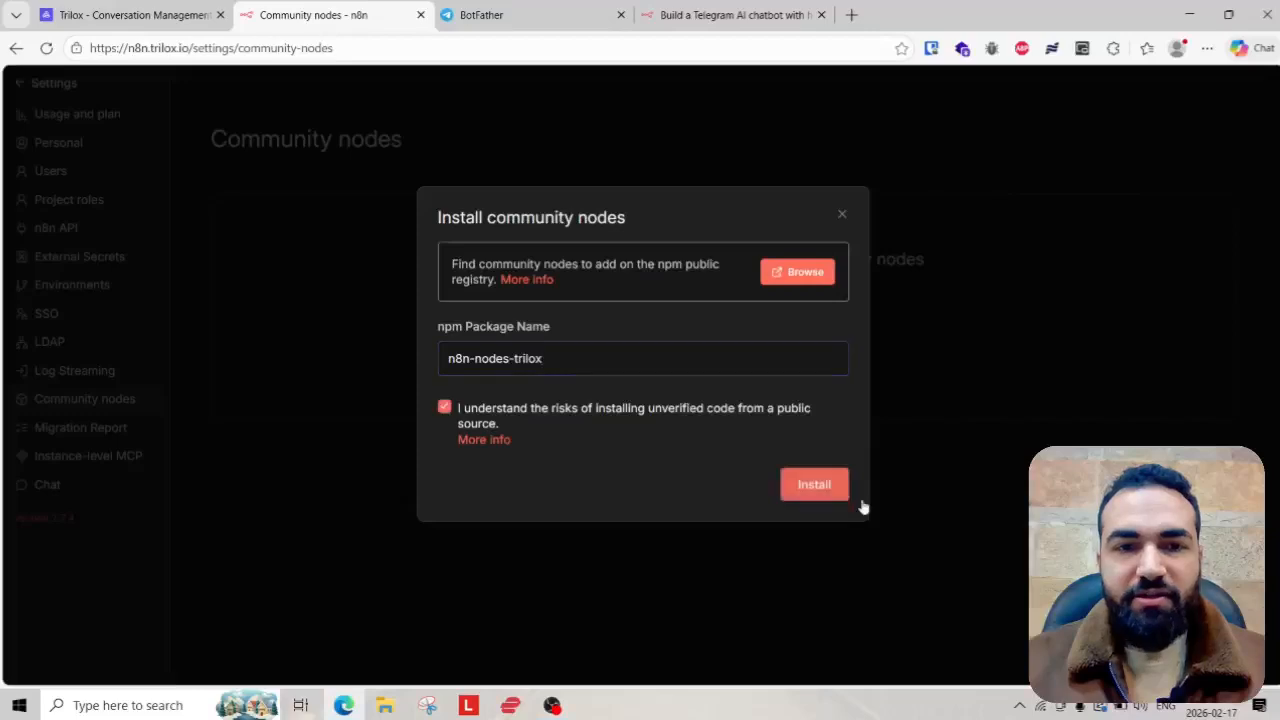
{"action": "left_click", "coordinate": [813, 491]}
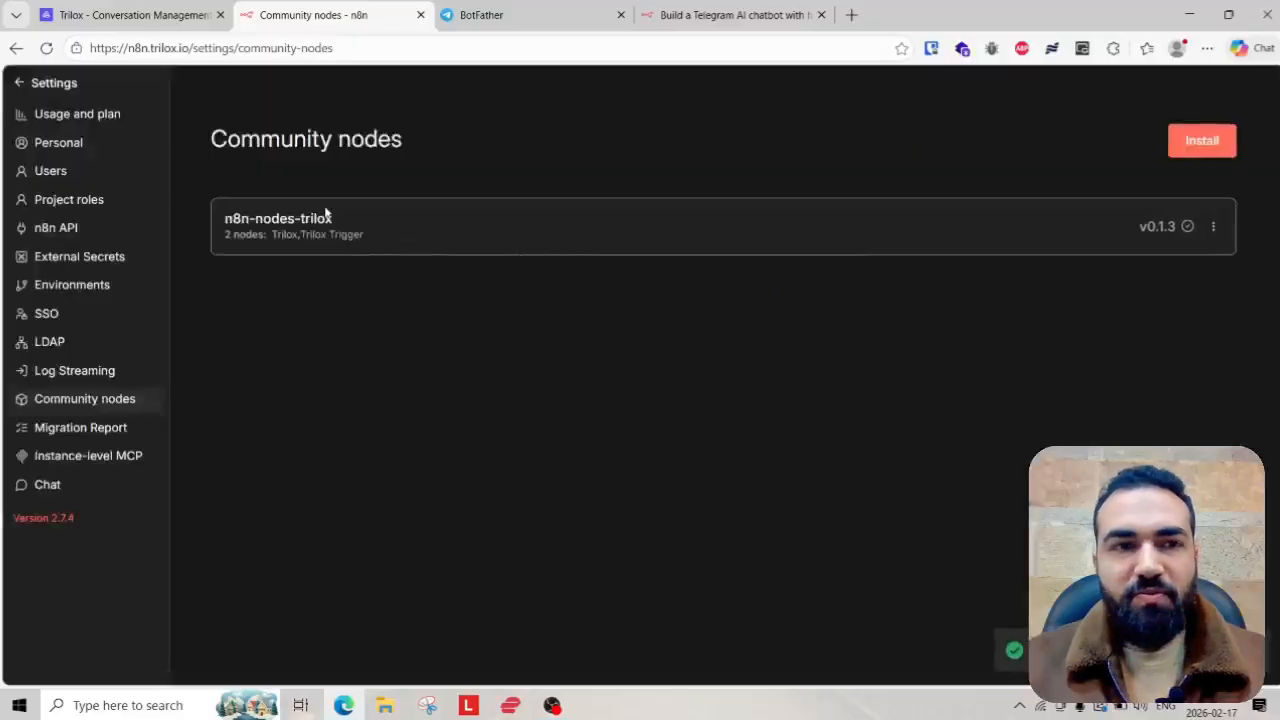
{"action": "left_click", "coordinate": [16, 84]}
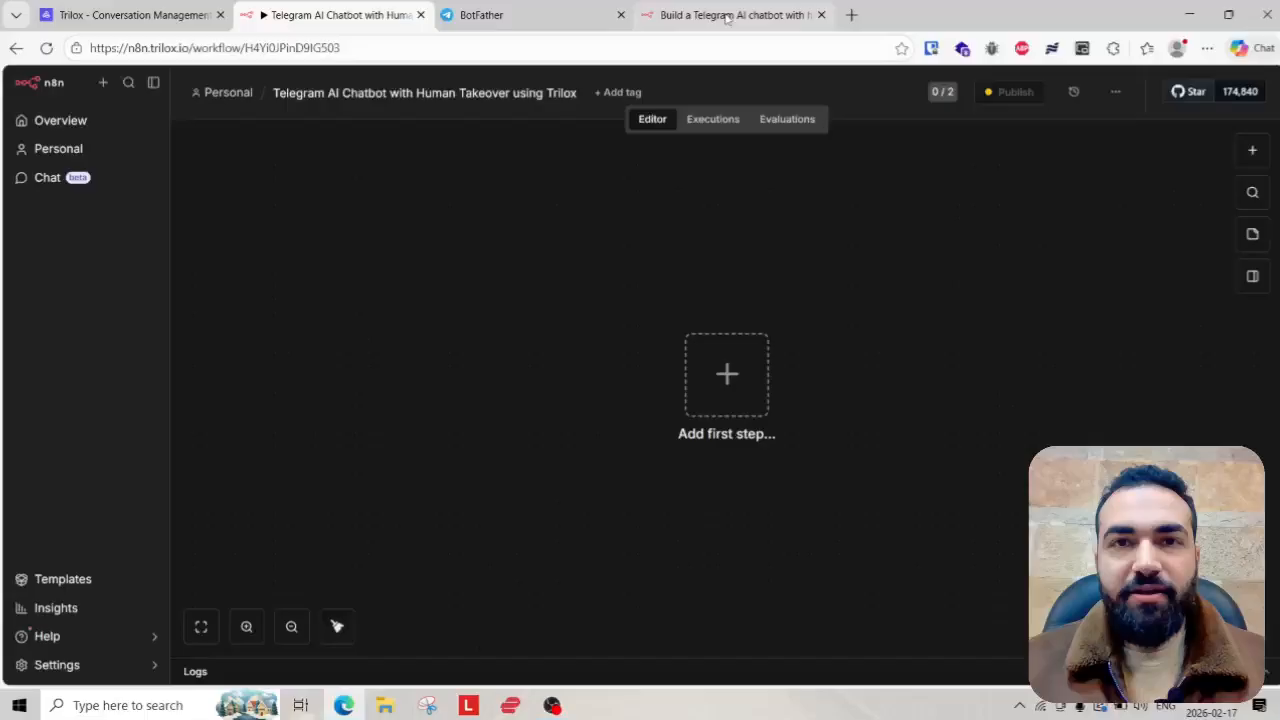
- Copy the template JSON again from the n8n template page and paste it into the empty Telegram chatbot workflow
{"action": "left_click", "coordinate": [730, 14]}
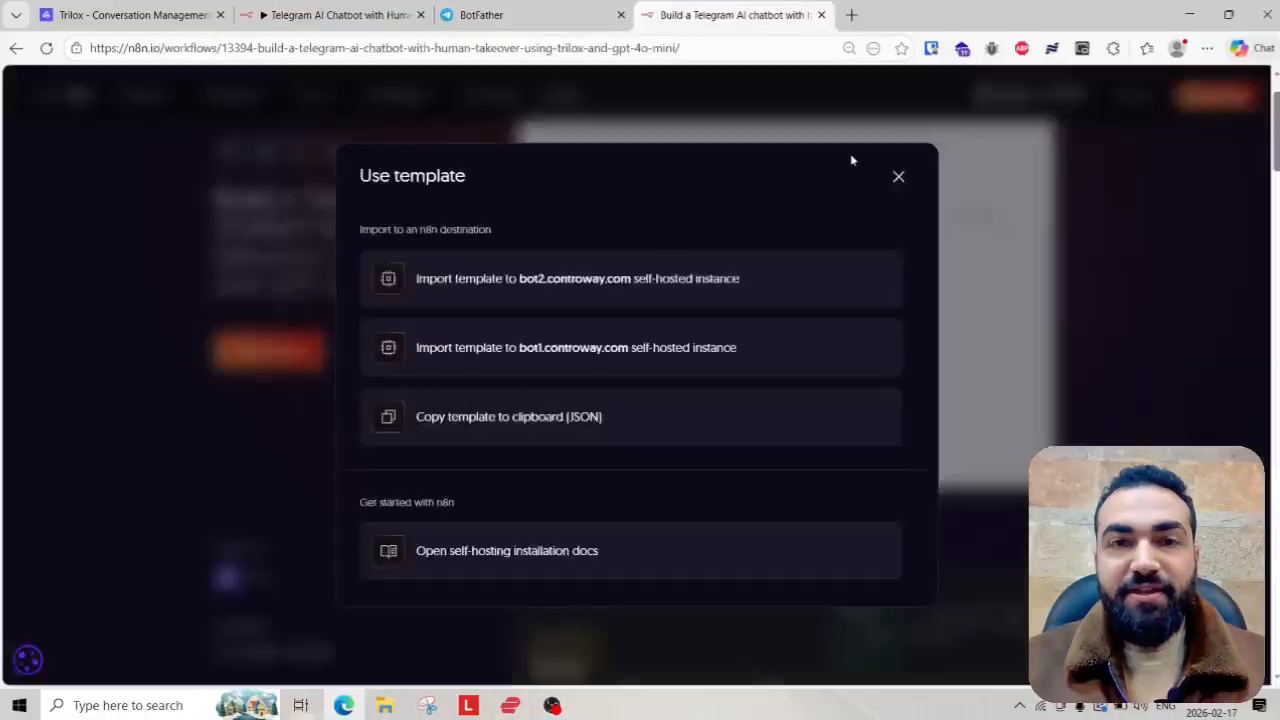
{"action": "left_click", "coordinate": [898, 176]}
{"action": "left_click", "coordinate": [249, 357]}
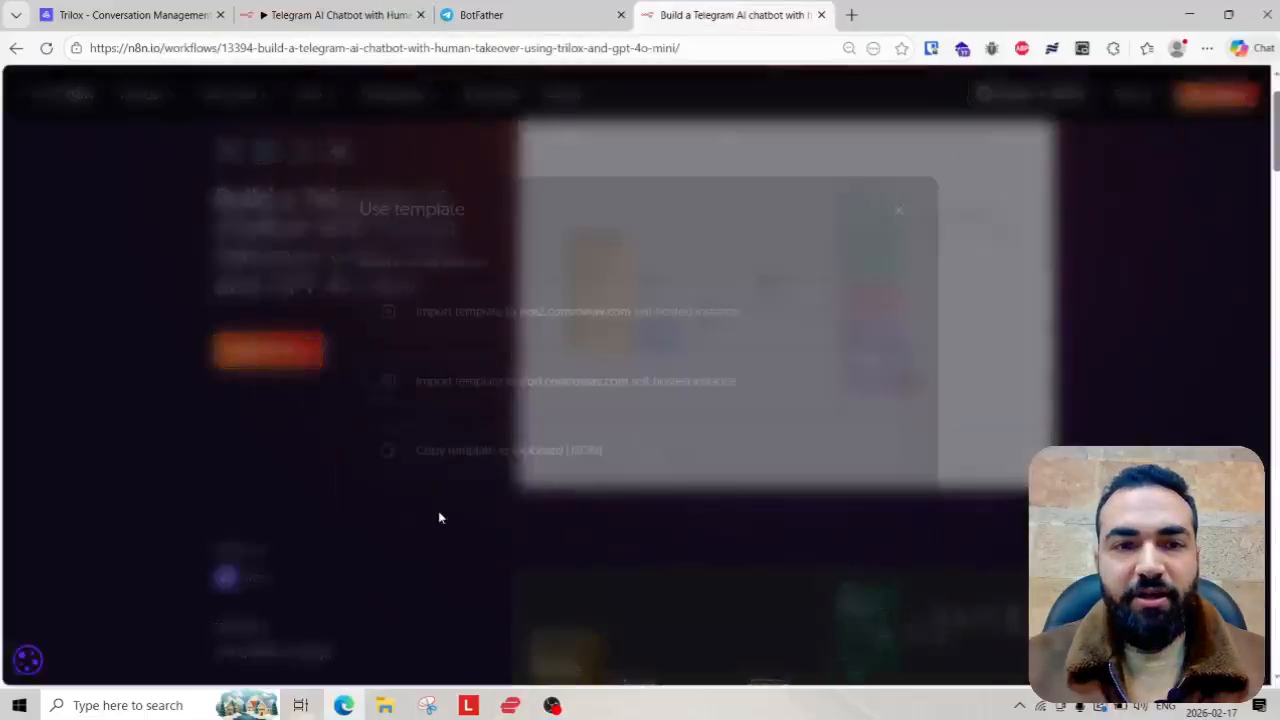
{"action": "left_click", "coordinate": [494, 428]}
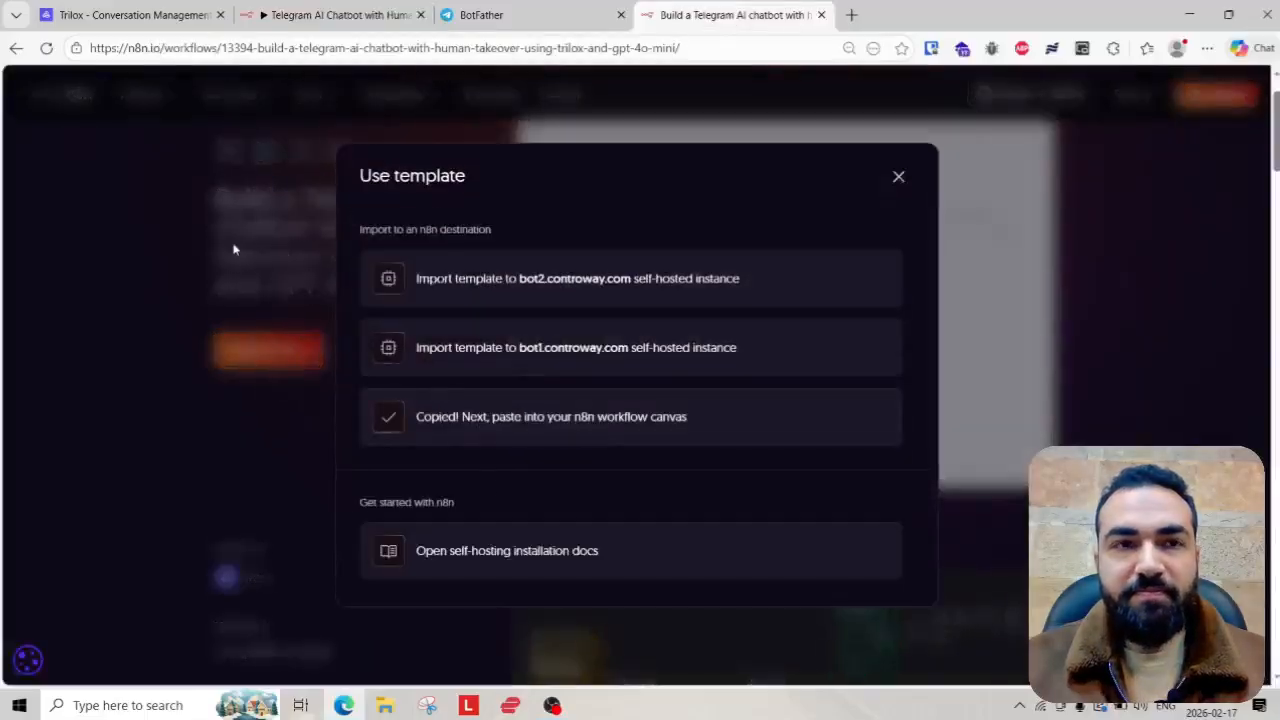
{"action": "left_click", "coordinate": [330, 14]}
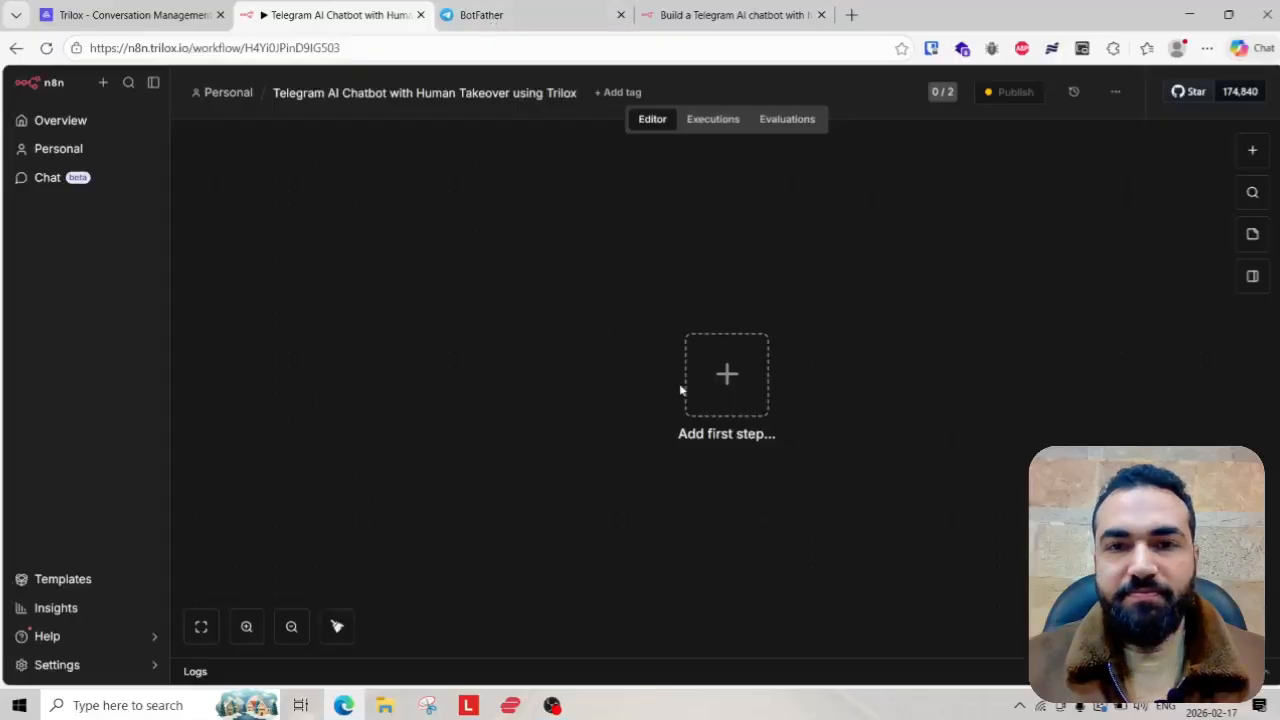
{"action": "key", "text": "ctrl+v"}
- Look over the pasted workflow's layout, from the setup notes and message intake to the bot, awaiting human and agent reply sections
{"action": "scroll", "coordinate": [660, 300], "scroll_direction": "down", "scroll_amount": 2}
{"action": "scroll", "coordinate": [543, 434], "scroll_direction": "up", "scroll_amount": 4}
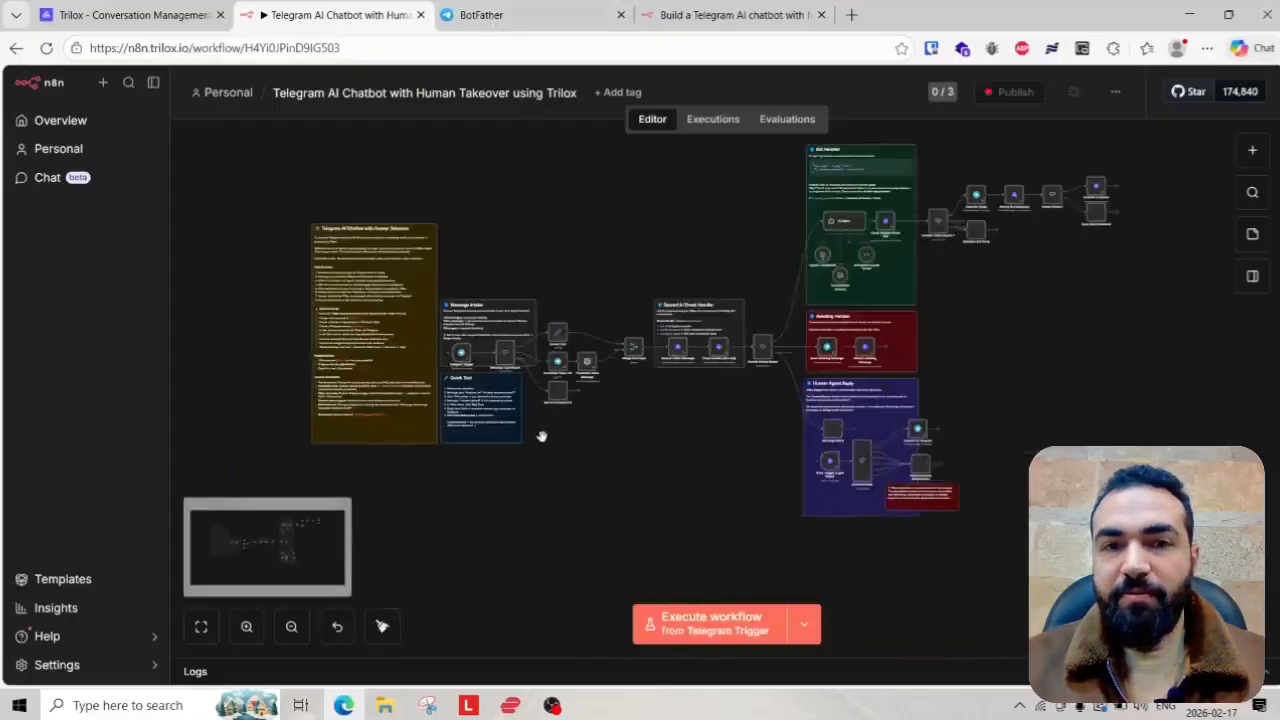
{"action": "scroll", "coordinate": [488, 383], "scroll_direction": "down", "scroll_amount": 5}
{"action": "scroll", "coordinate": [408, 325], "scroll_direction": "up", "scroll_amount": 2}
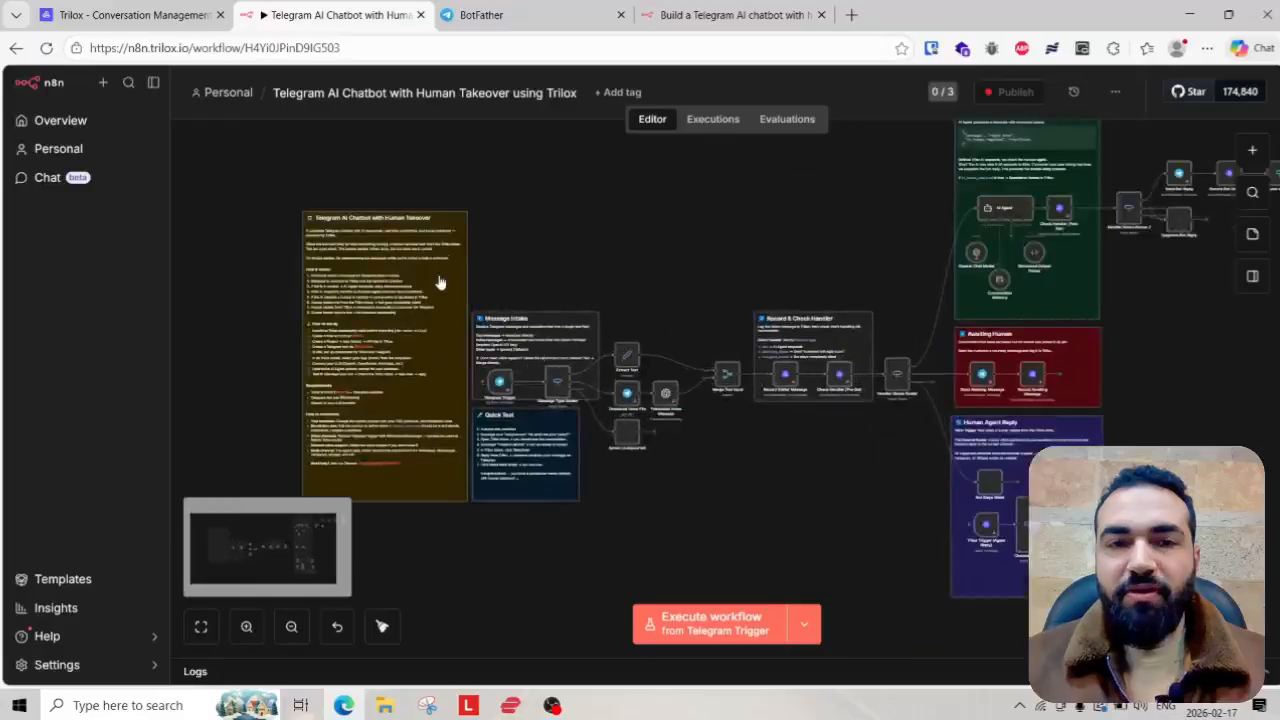
{"action": "scroll", "coordinate": [563, 290], "scroll_direction": "down", "scroll_amount": 1}
{"action": "scroll", "coordinate": [563, 290], "scroll_direction": "up", "scroll_amount": 3}
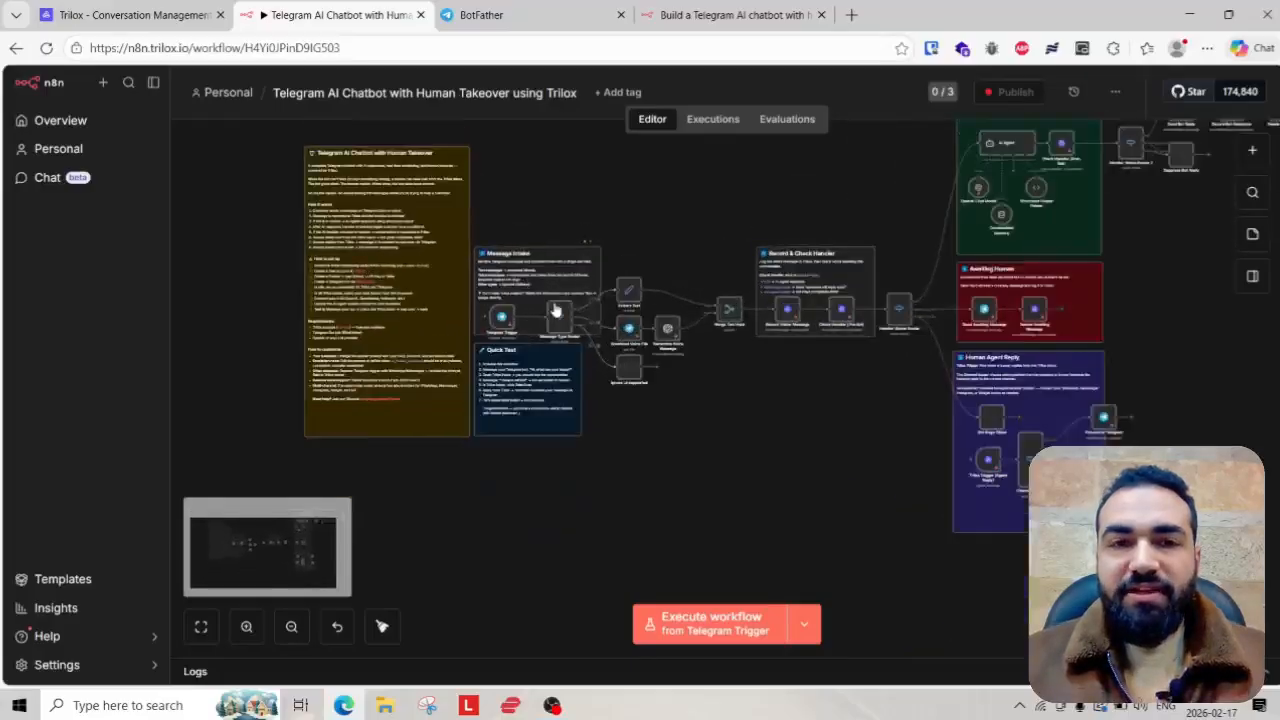
{"action": "scroll", "coordinate": [873, 489], "scroll_direction": "down", "scroll_amount": 4}
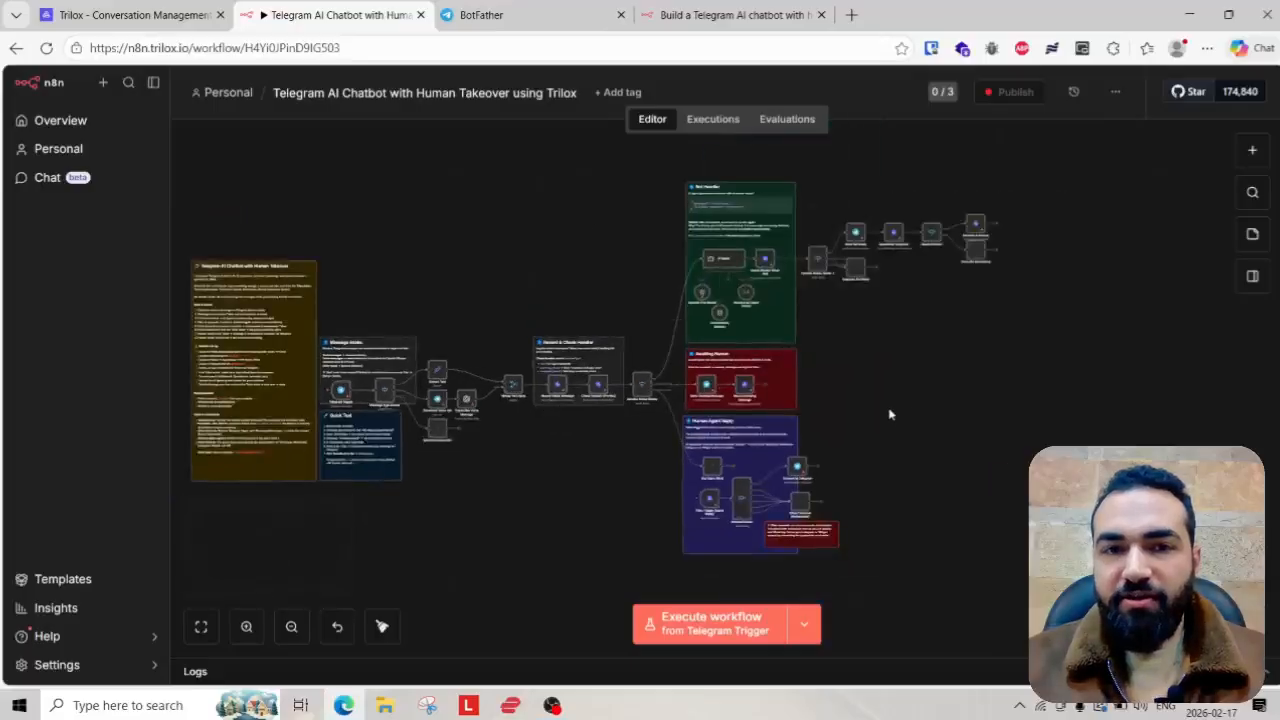
{"action": "scroll", "coordinate": [345, 388], "scroll_direction": "up", "scroll_amount": 3}
{"action": "scroll", "coordinate": [590, 455], "scroll_direction": "down", "scroll_amount": 2}
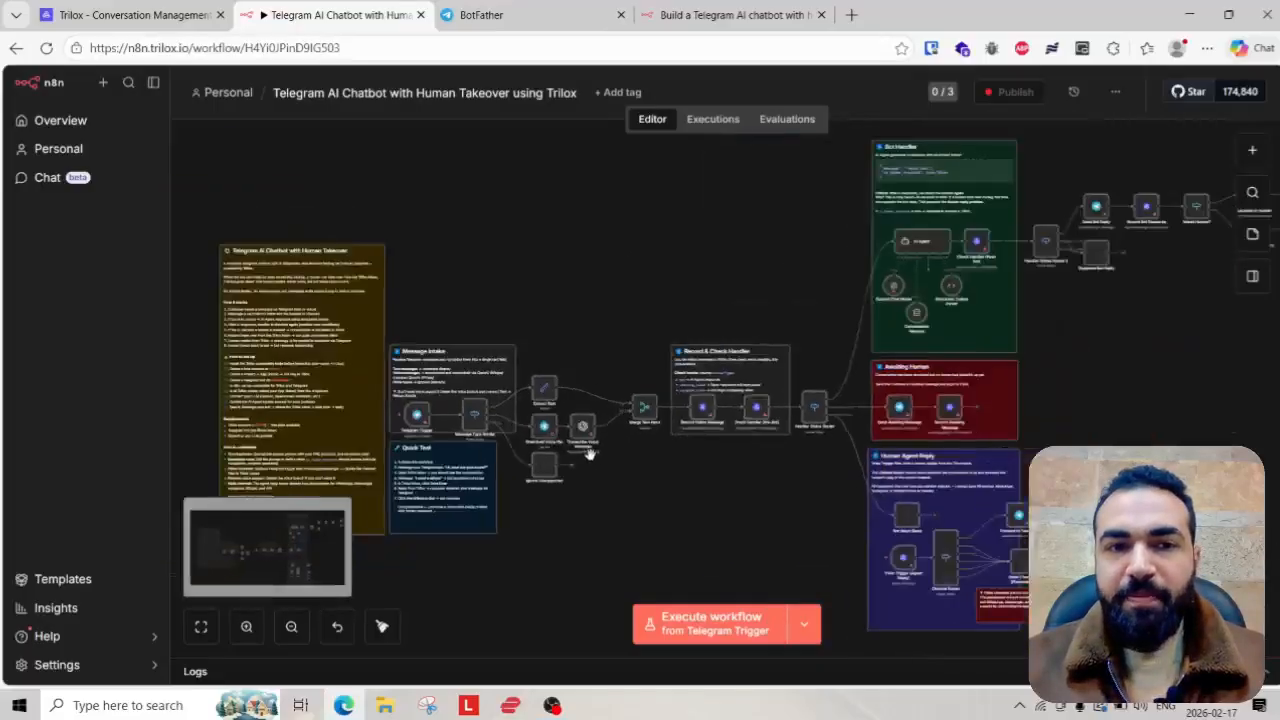
- Examine the Message Intake section, following the text, voice and fallback branches through Merge Text Input towards Record & Check Handler
{"action": "scroll", "coordinate": [590, 437], "scroll_direction": "up", "scroll_amount": 3}
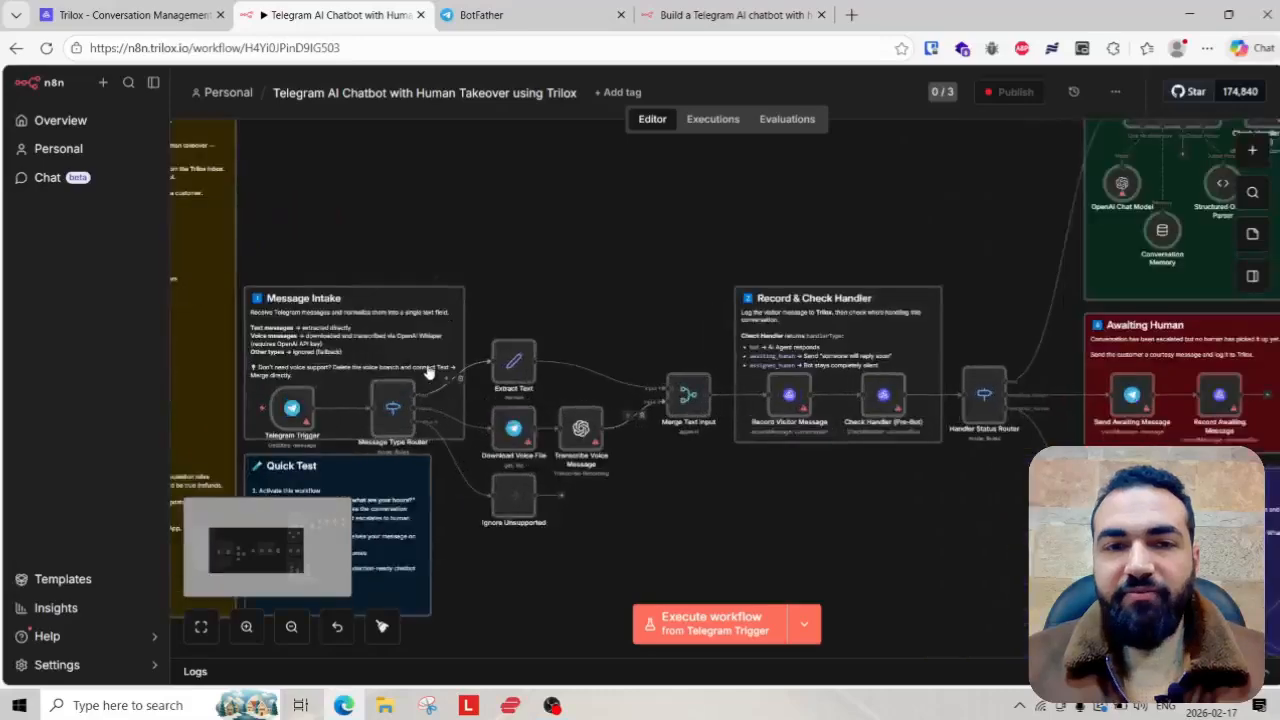
{"action": "scroll", "coordinate": [429, 234], "scroll_direction": "up", "scroll_amount": 1}
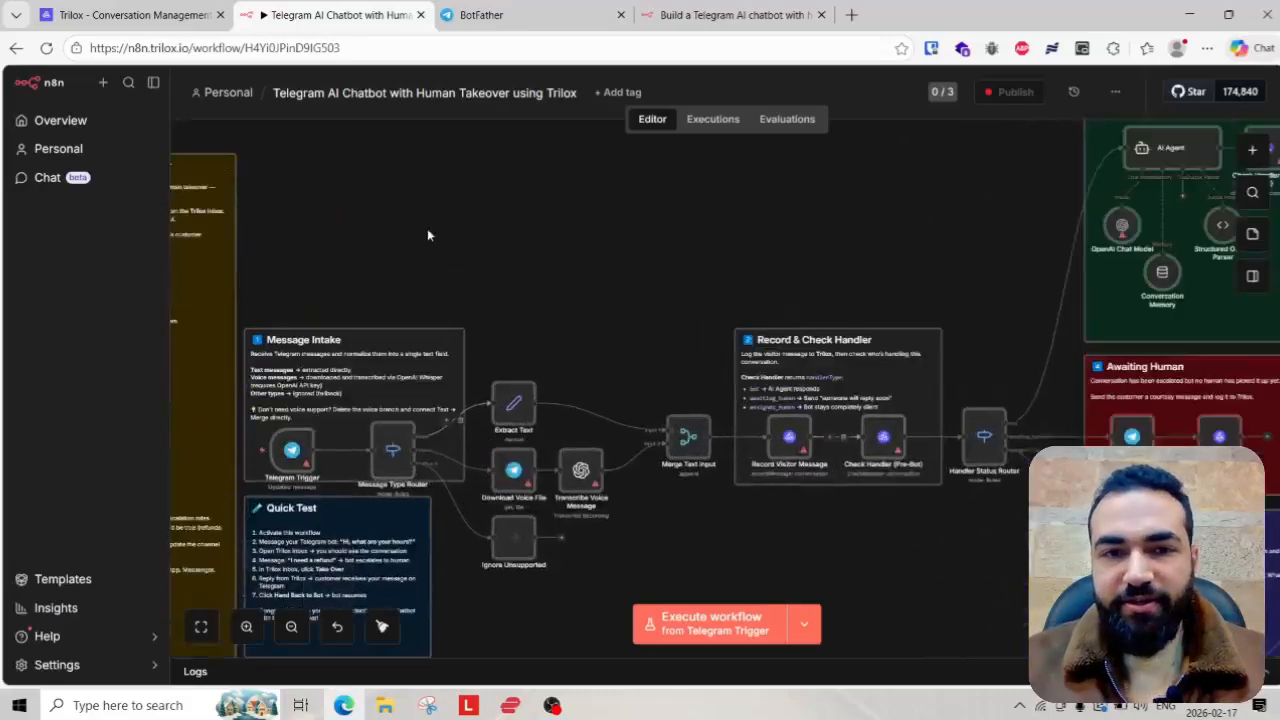
{"action": "scroll", "coordinate": [480, 450], "scroll_direction": "down", "scroll_amount": 2}
{"action": "scroll", "coordinate": [600, 430], "scroll_direction": "up", "scroll_amount": 4}
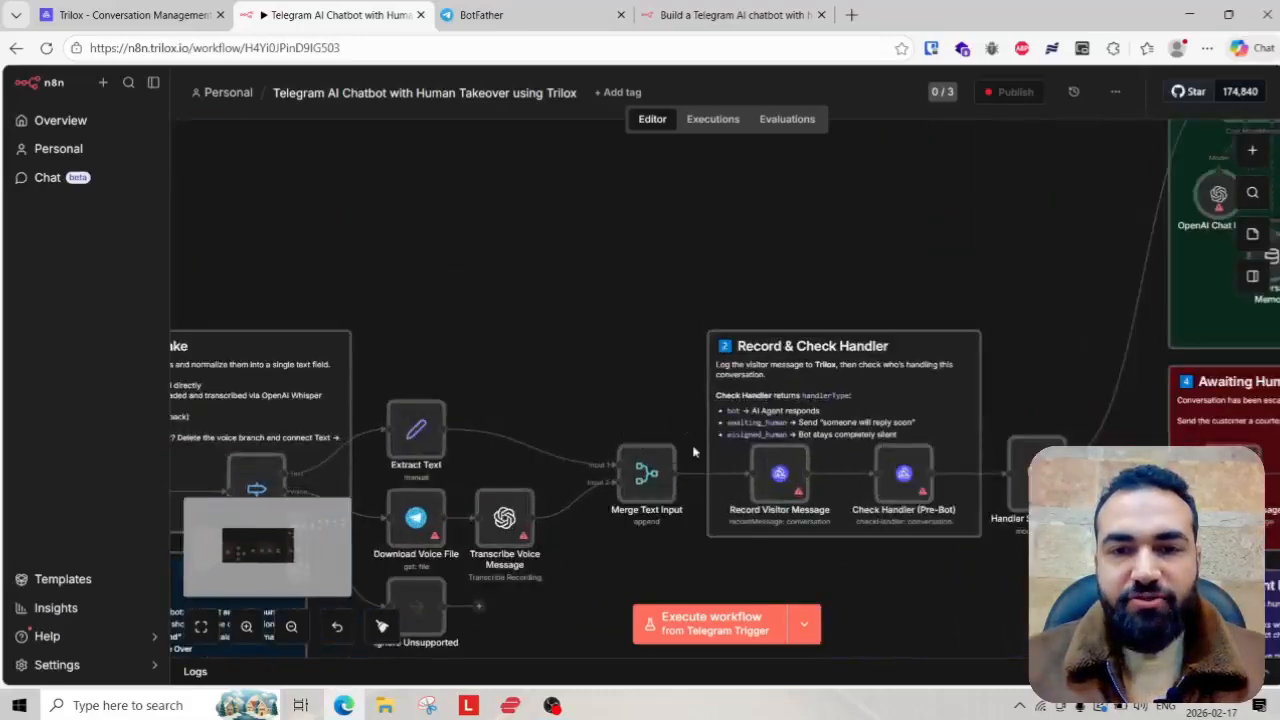
{"action": "scroll", "coordinate": [605, 527], "scroll_direction": "down", "scroll_amount": 3}
{"action": "scroll", "coordinate": [650, 525], "scroll_direction": "up", "scroll_amount": 4}
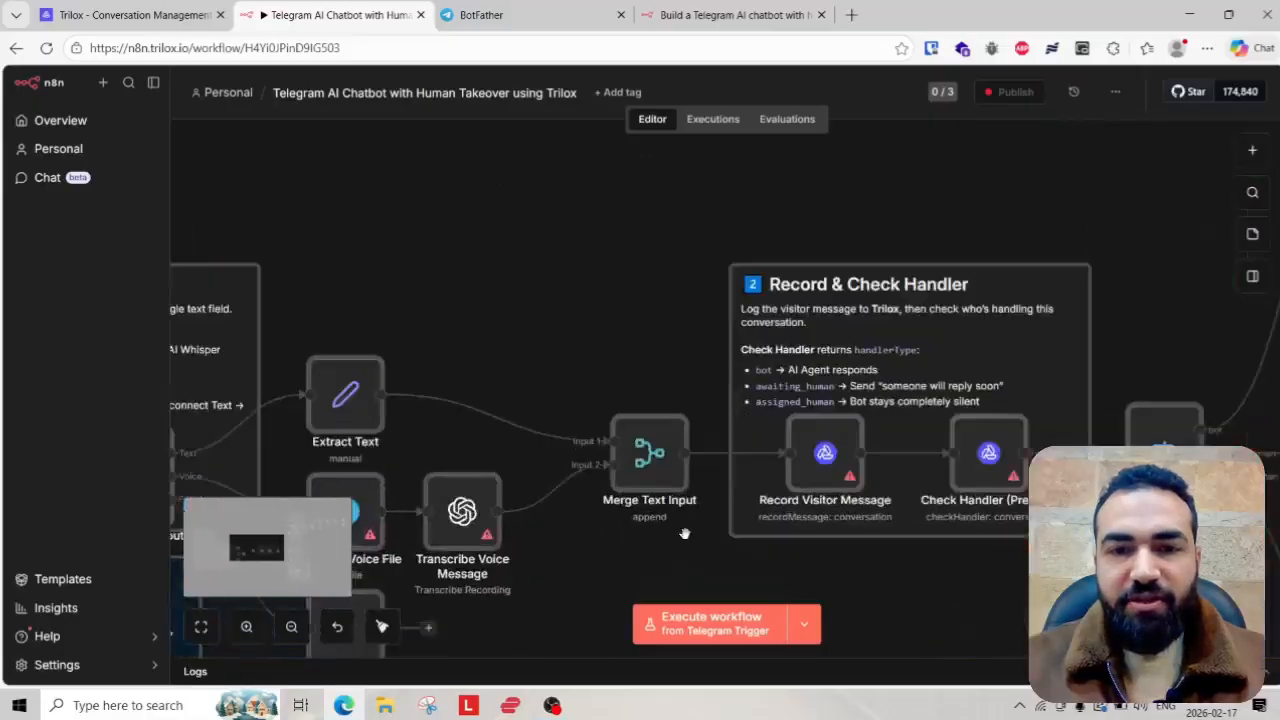
{"action": "scroll", "coordinate": [673, 445], "scroll_direction": "down", "scroll_amount": 3}
{"action": "scroll", "coordinate": [720, 460], "scroll_direction": "up", "scroll_amount": 3}
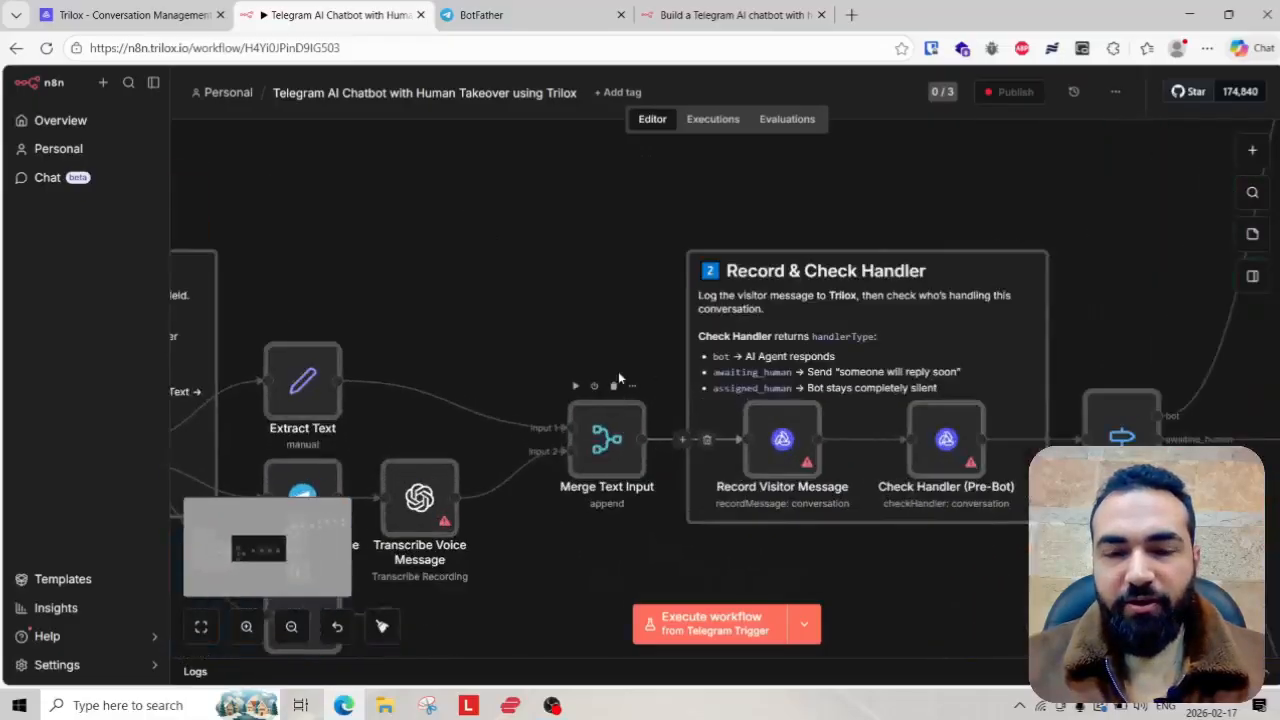
{"action": "left_click_drag", "start_coordinate": [665, 358], "coordinate": [976, 275]}
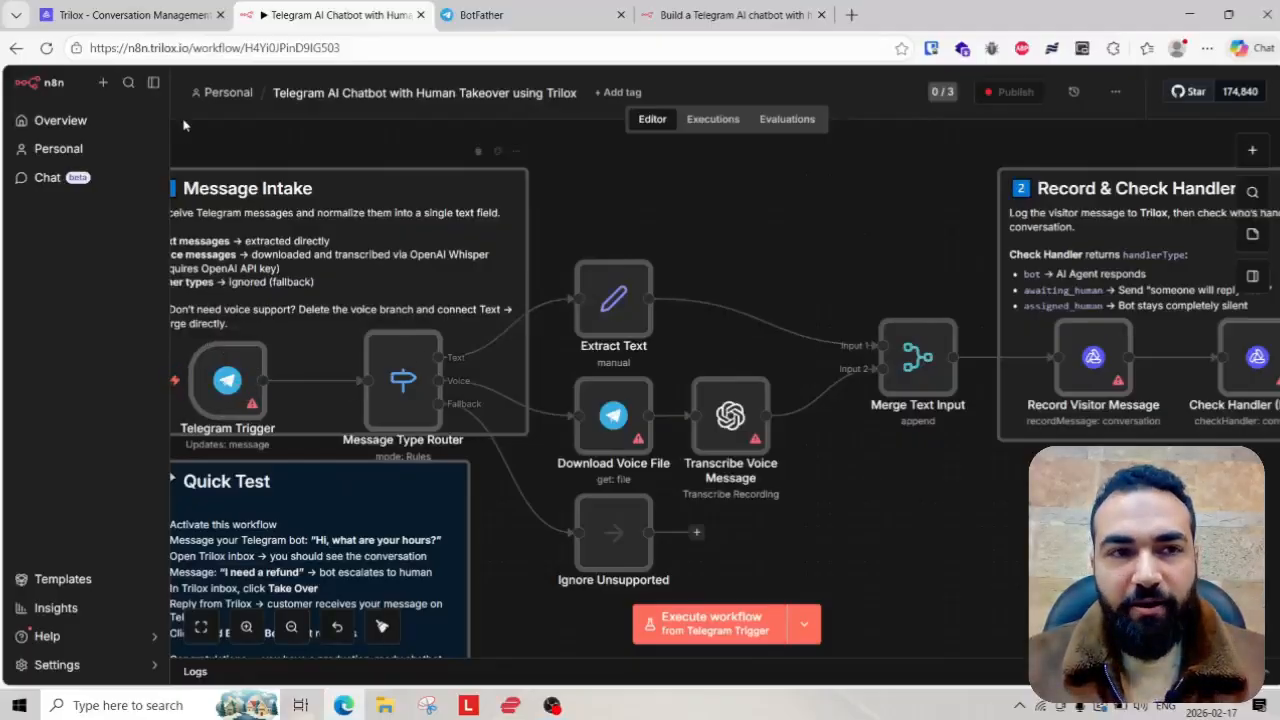
- Collapse the n8n sidebar and examine the Record Visitor Message and Check Handler (Pre-Bot) nodes in the Record & Check Handler section
{"action": "left_click", "coordinate": [153, 90]}
{"action": "left_click_drag", "start_coordinate": [1056, 410], "coordinate": [948, 428]}
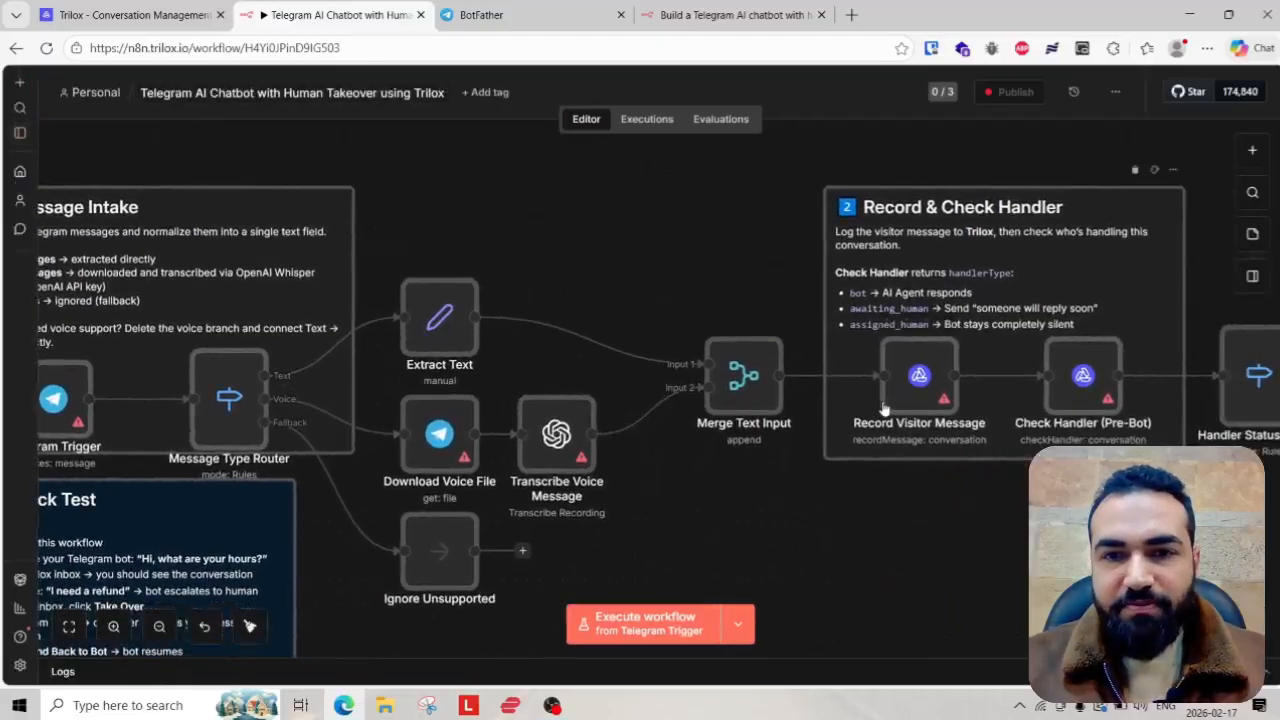
{"action": "scroll", "coordinate": [883, 408], "scroll_direction": "down", "scroll_amount": 3}
{"action": "left_click_drag", "start_coordinate": [996, 445], "coordinate": [768, 449]}
{"action": "scroll", "coordinate": [692, 407], "scroll_direction": "up", "scroll_amount": 3}
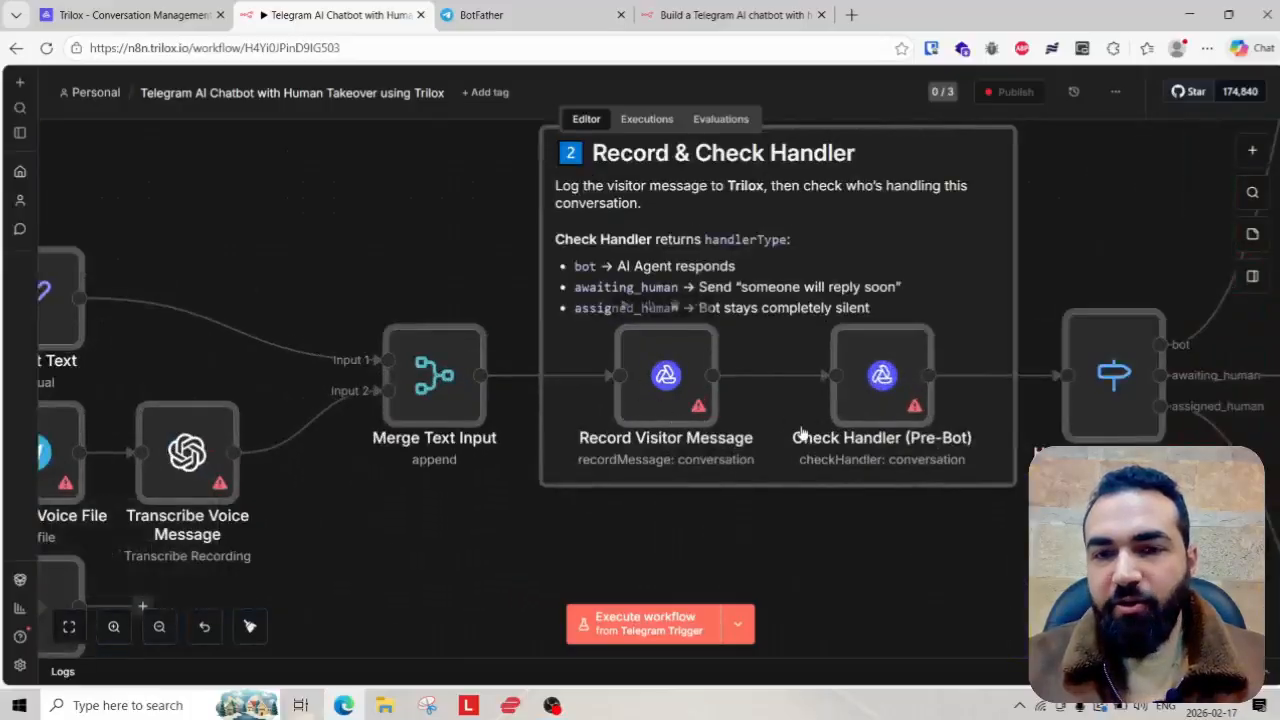
{"action": "scroll", "coordinate": [660, 425], "scroll_direction": "down", "scroll_amount": 2}
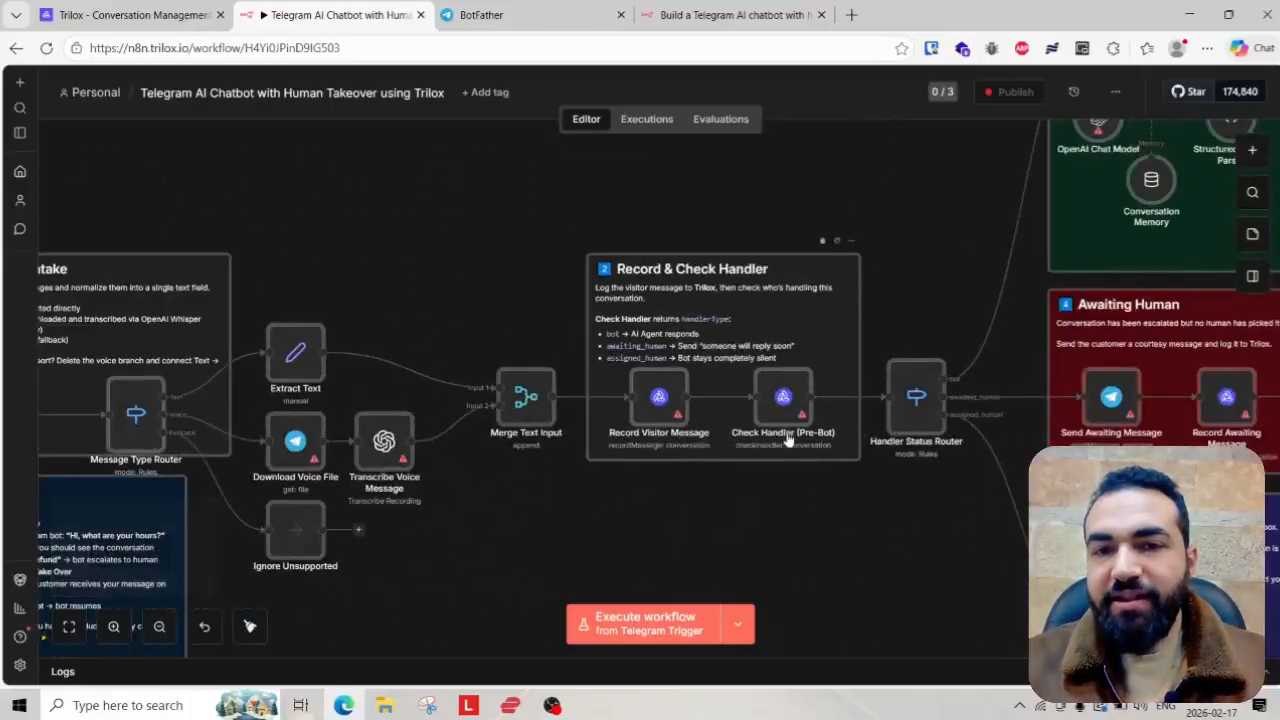
- Trace the Handler Status Router's bot, awaiting_human and assigned_human branches to the sections they feed
{"action": "left_click_drag", "start_coordinate": [833, 488], "coordinate": [401, 505]}
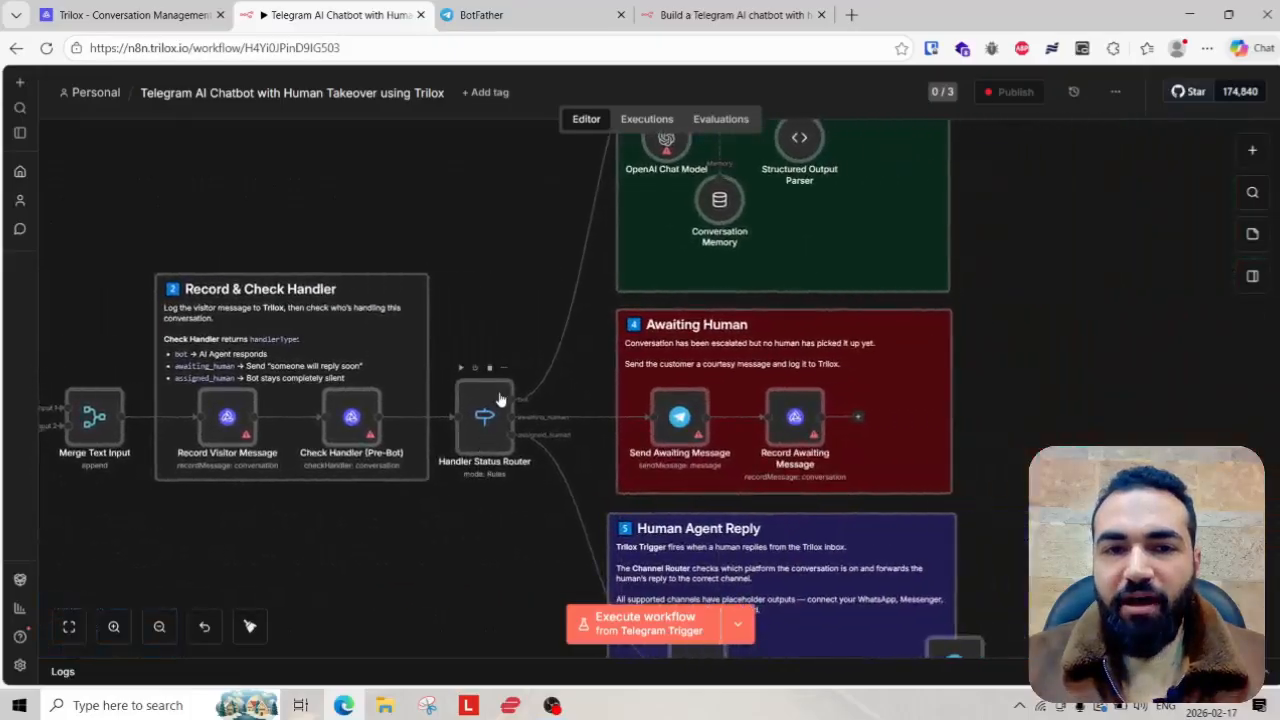
{"action": "left_click_drag", "start_coordinate": [500, 405], "coordinate": [490, 453]}
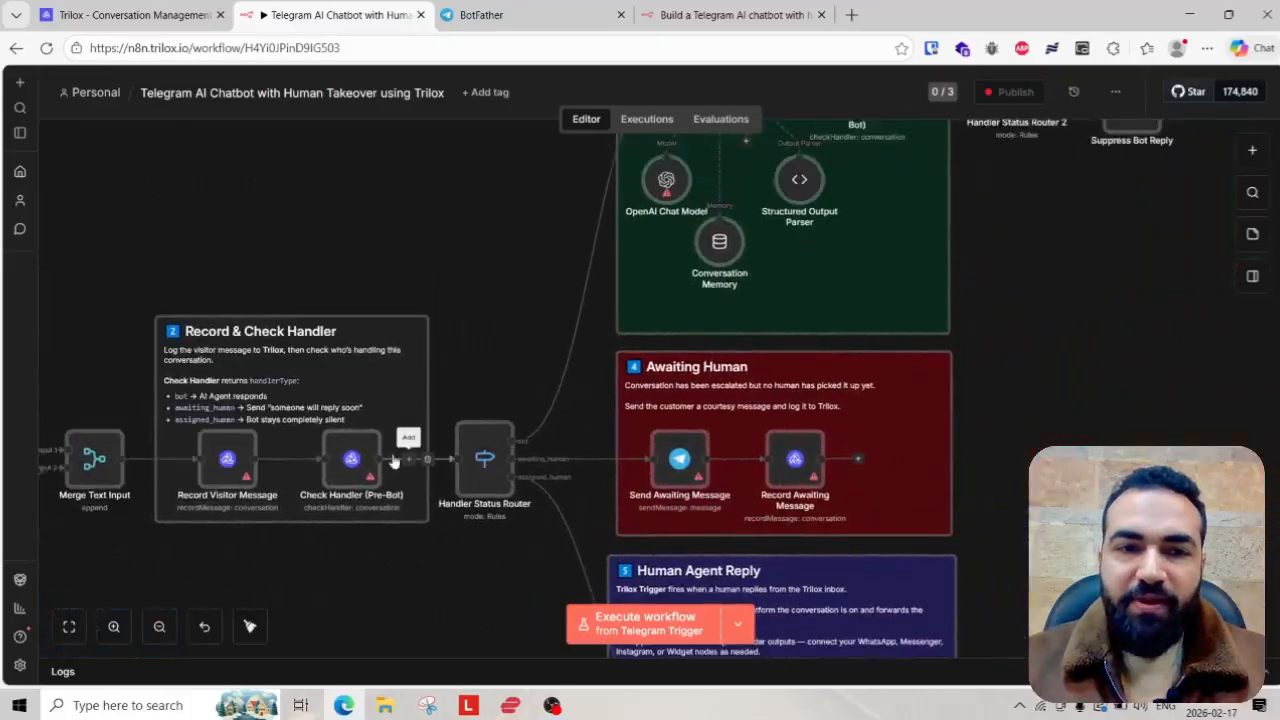
{"action": "scroll", "coordinate": [296, 351], "scroll_direction": "up", "scroll_amount": 1}
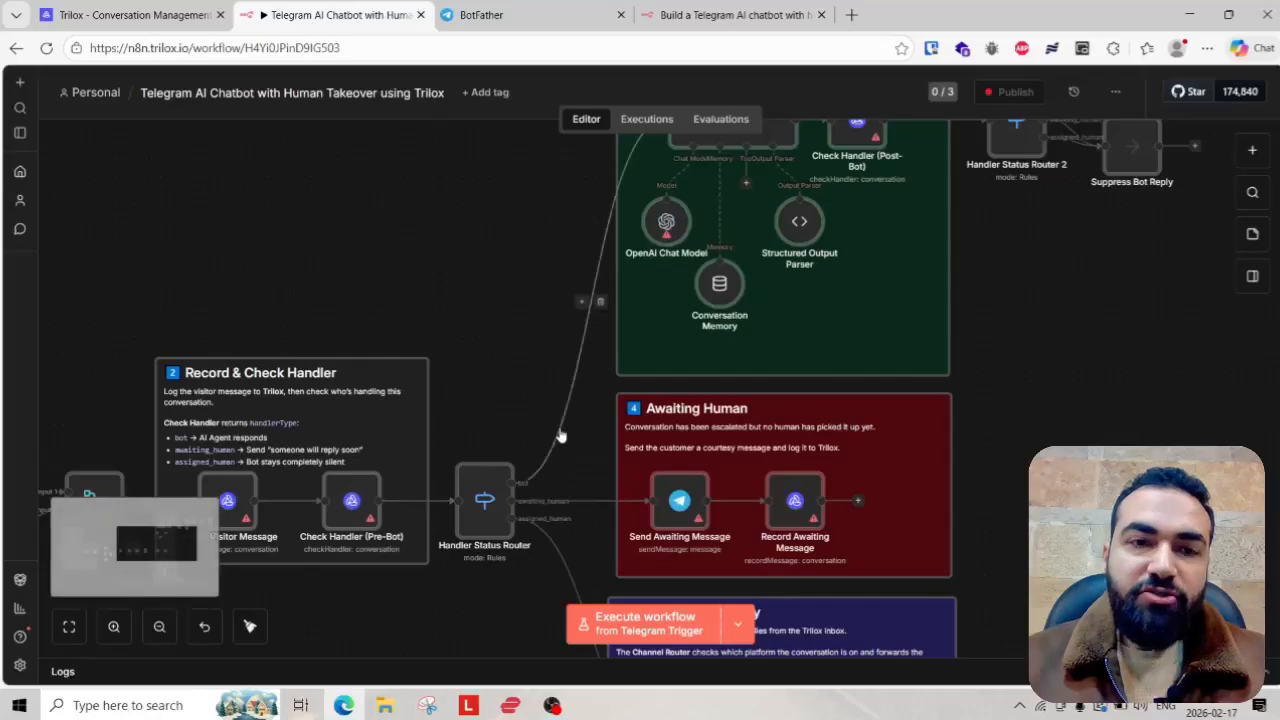
{"action": "scroll", "coordinate": [484, 345], "scroll_direction": "down", "scroll_amount": 2}
{"action": "scroll", "coordinate": [508, 283], "scroll_direction": "up", "scroll_amount": 3}
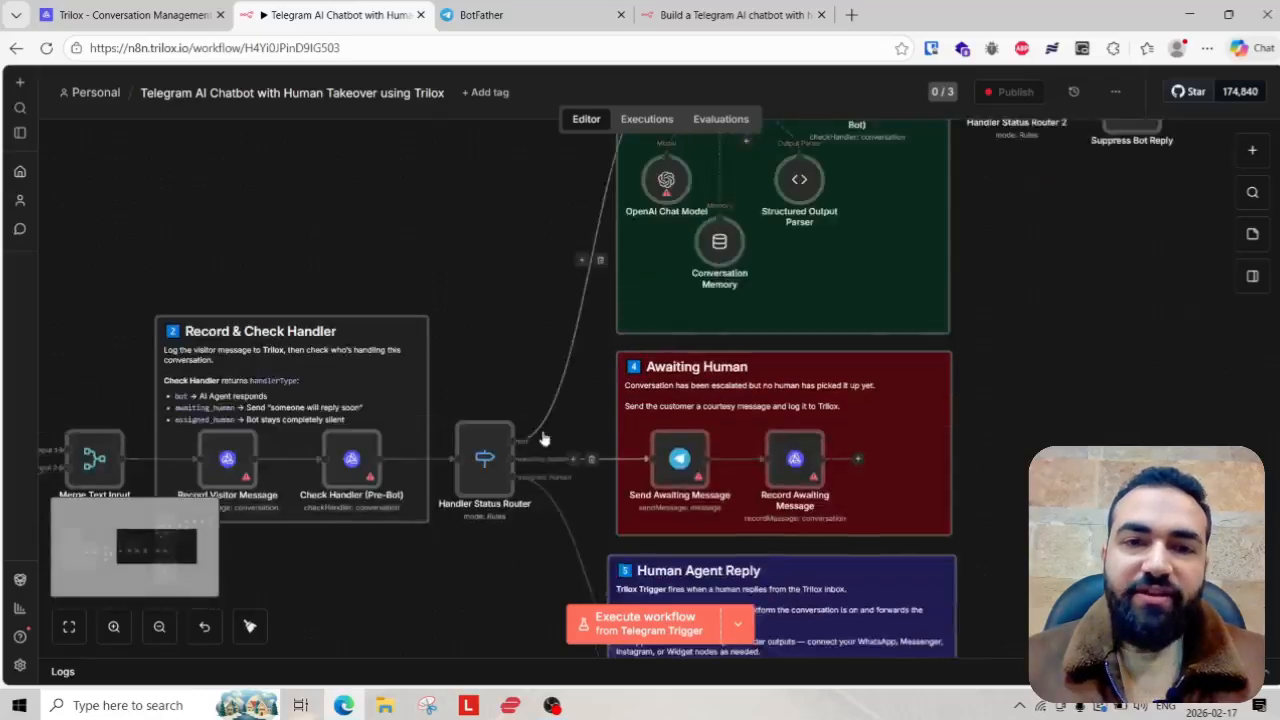
{"action": "scroll", "coordinate": [608, 318], "scroll_direction": "down", "scroll_amount": 4}
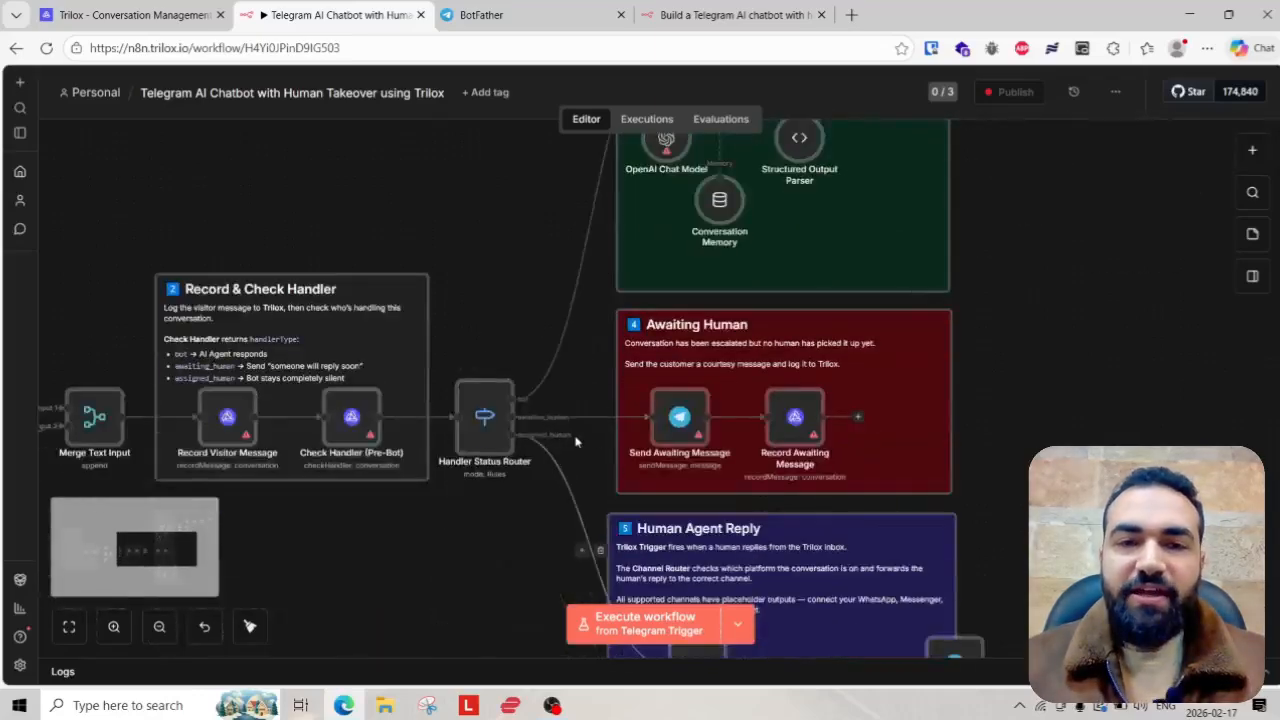
{"action": "scroll", "coordinate": [570, 420], "scroll_direction": "down", "scroll_amount": 2}
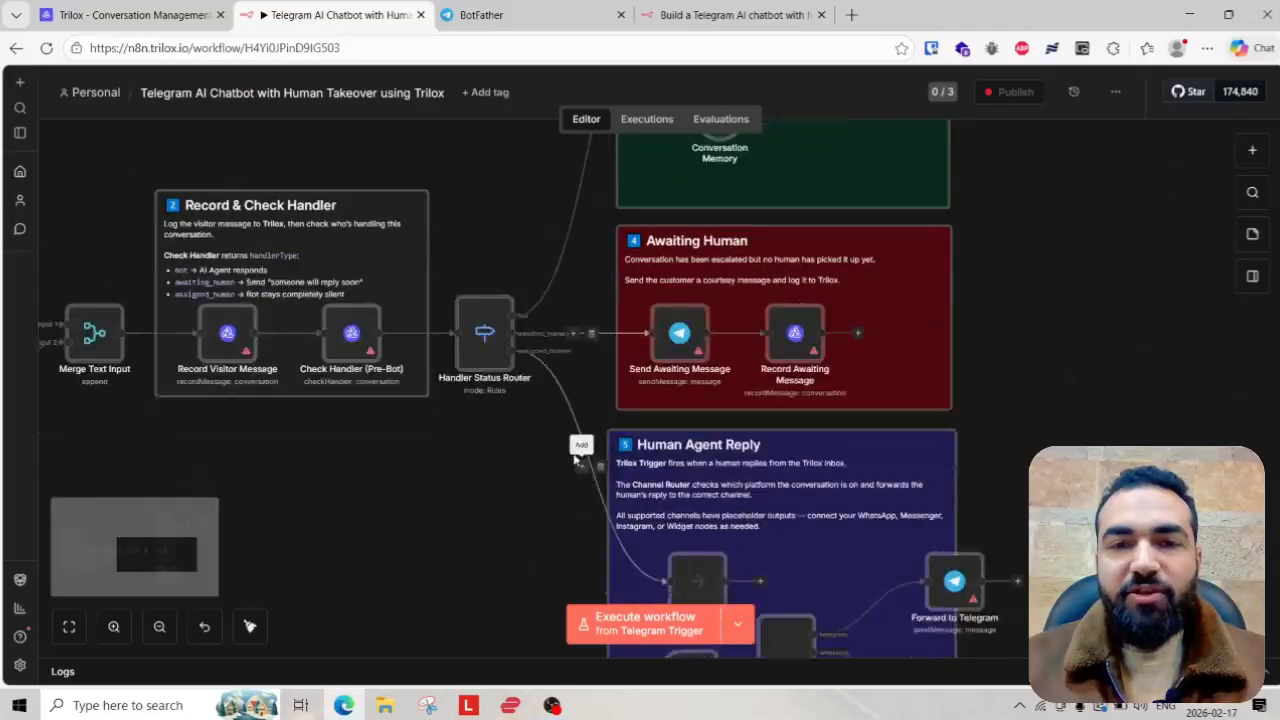
- Switch to the Trilox sales bot inbox, review the Unknown visitor's Telegram conversation, and show its assignment options
{"action": "left_click", "coordinate": [130, 14]}
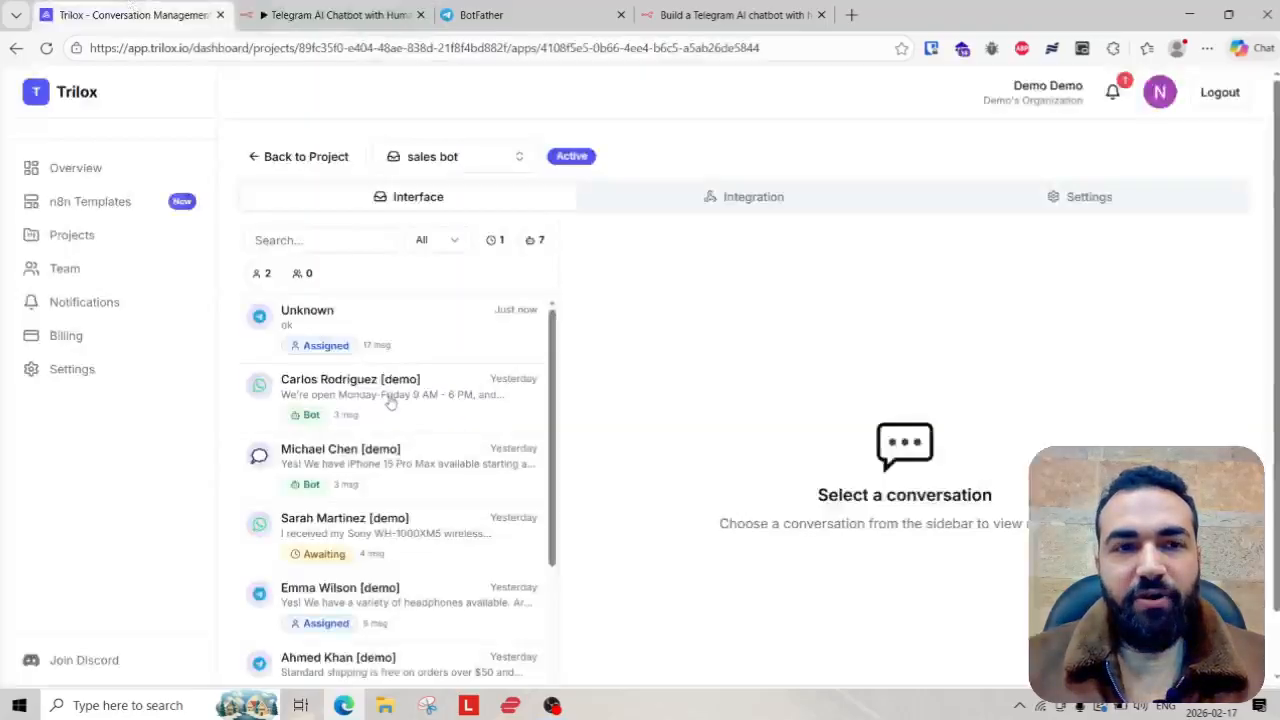
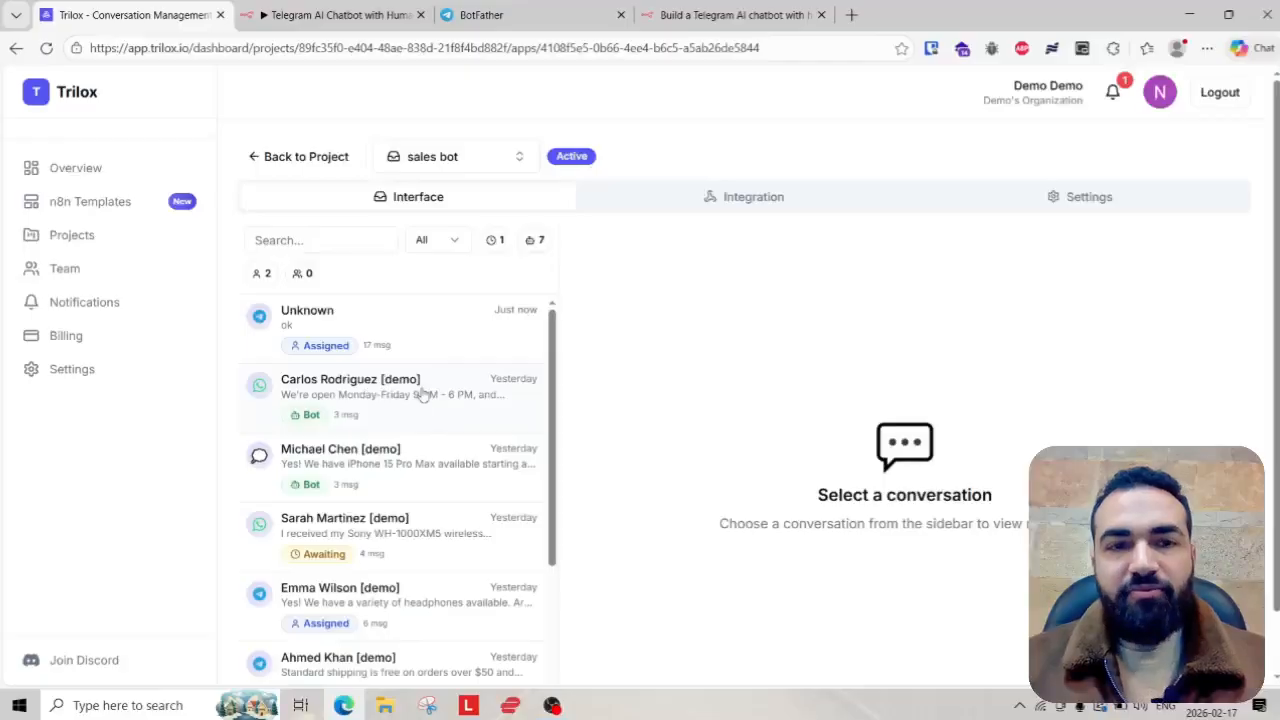
{"action": "left_click", "coordinate": [445, 341]}
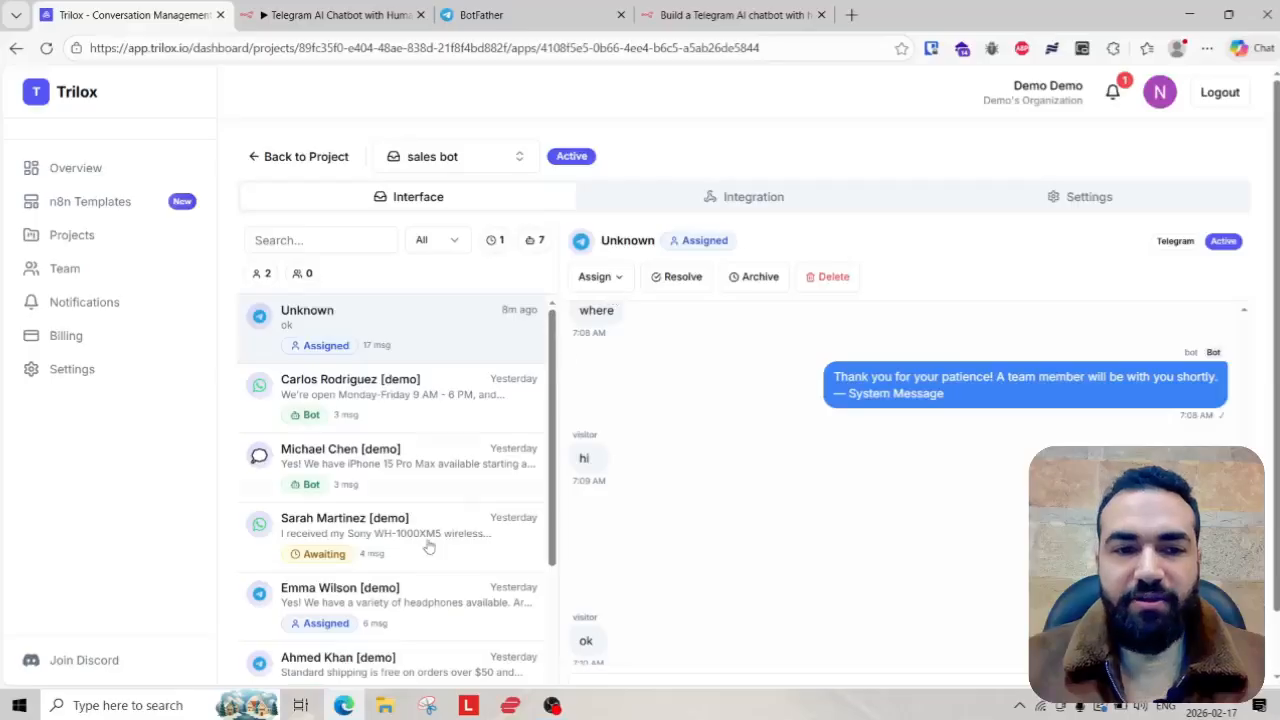
{"action": "scroll", "coordinate": [400, 537], "scroll_direction": "down", "scroll_amount": 4}
{"action": "scroll", "coordinate": [400, 537], "scroll_direction": "up", "scroll_amount": 4}
{"action": "left_click", "coordinate": [598, 277]}
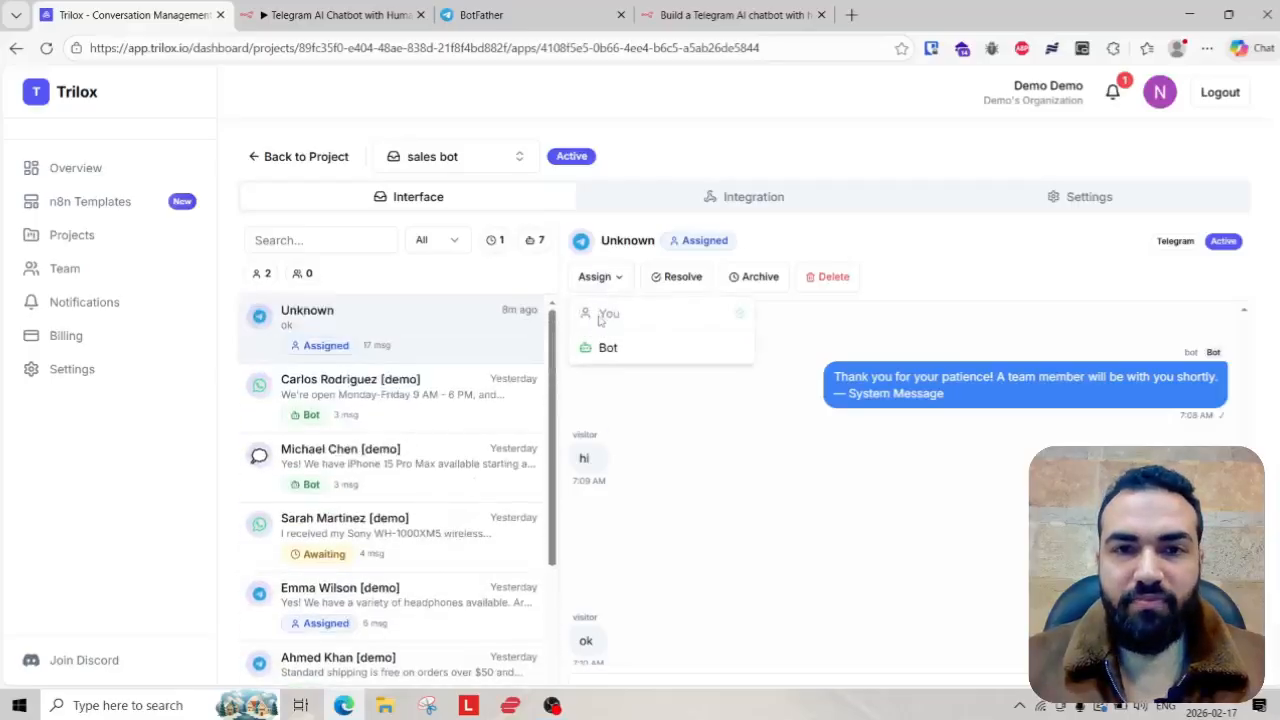
- Assign the Unknown Telegram conversation in the sales bot inbox to Bot
{"action": "left_click", "coordinate": [627, 349]}
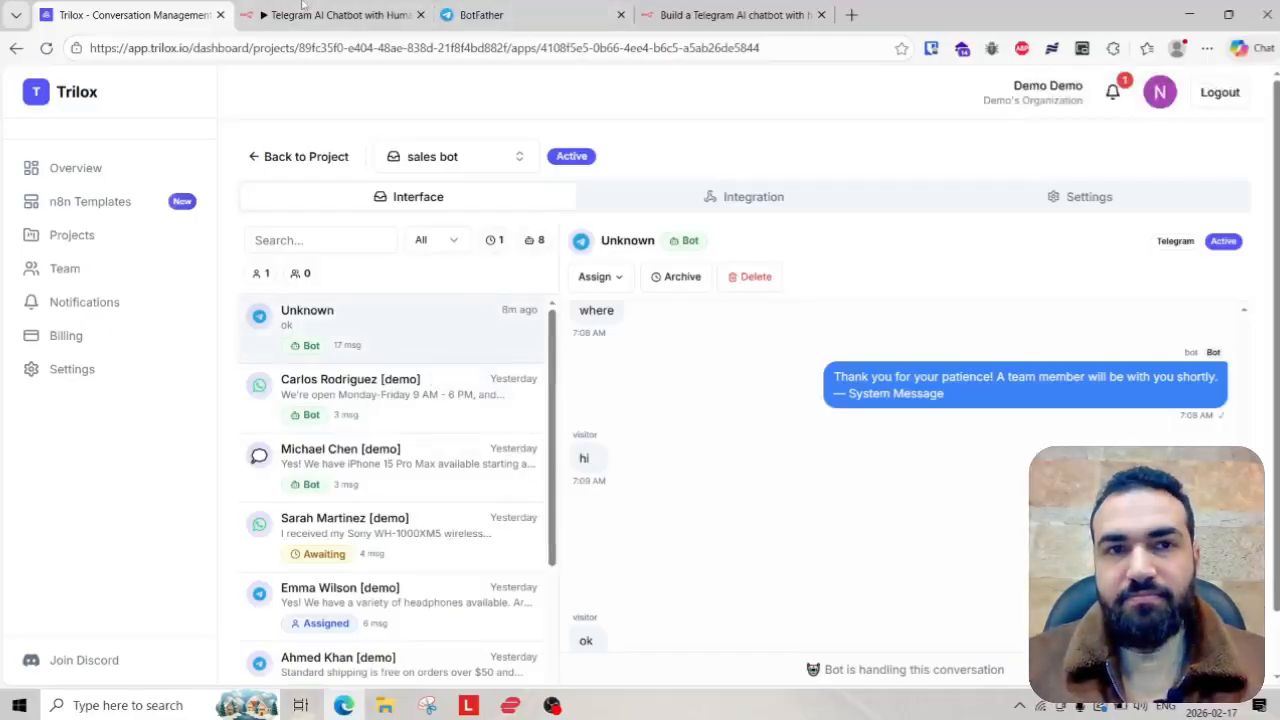
- Switch to the Telegram chatbot workflow in n8n and examine the Handler Status Router's routes to the Bot Handler and Awaiting Human sections
{"action": "left_click", "coordinate": [330, 15]}
{"action": "scroll", "coordinate": [501, 451], "scroll_direction": "up", "scroll_amount": 4}
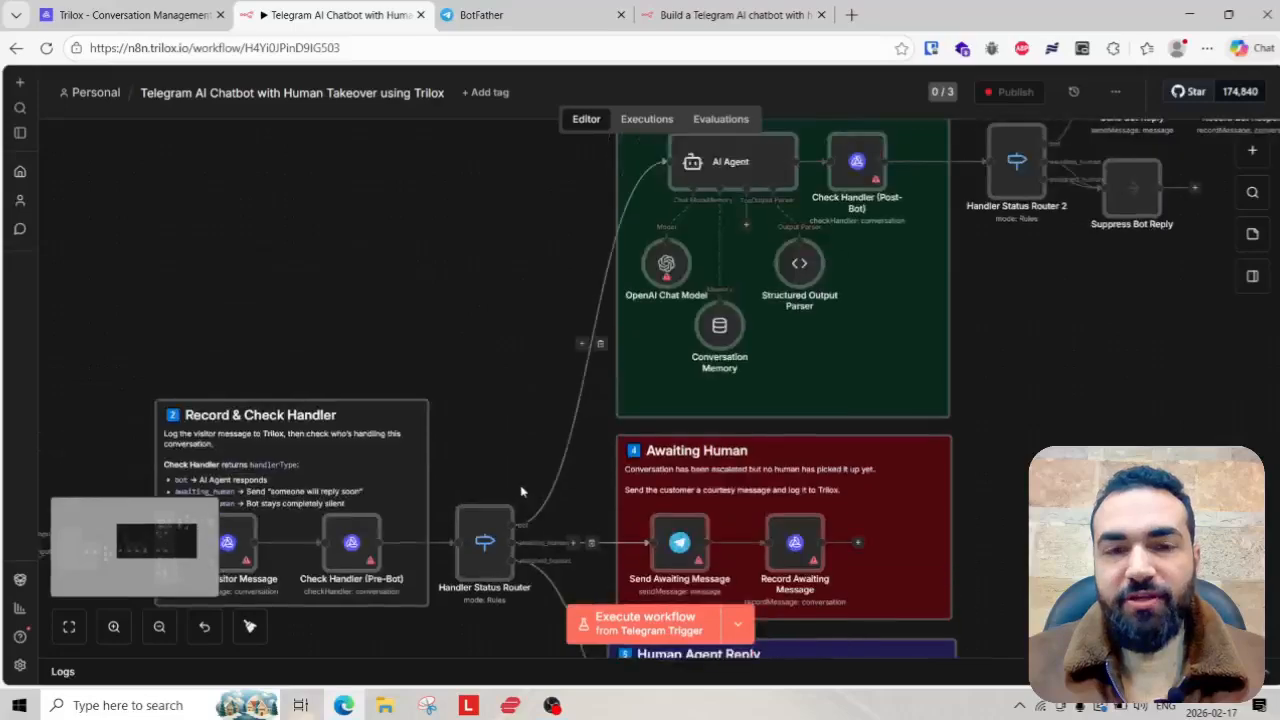
{"action": "scroll", "coordinate": [503, 482], "scroll_direction": "down", "scroll_amount": 2}
{"action": "scroll", "coordinate": [515, 458], "scroll_direction": "up", "scroll_amount": 1}
{"action": "scroll", "coordinate": [490, 440], "scroll_direction": "down", "scroll_amount": 2}
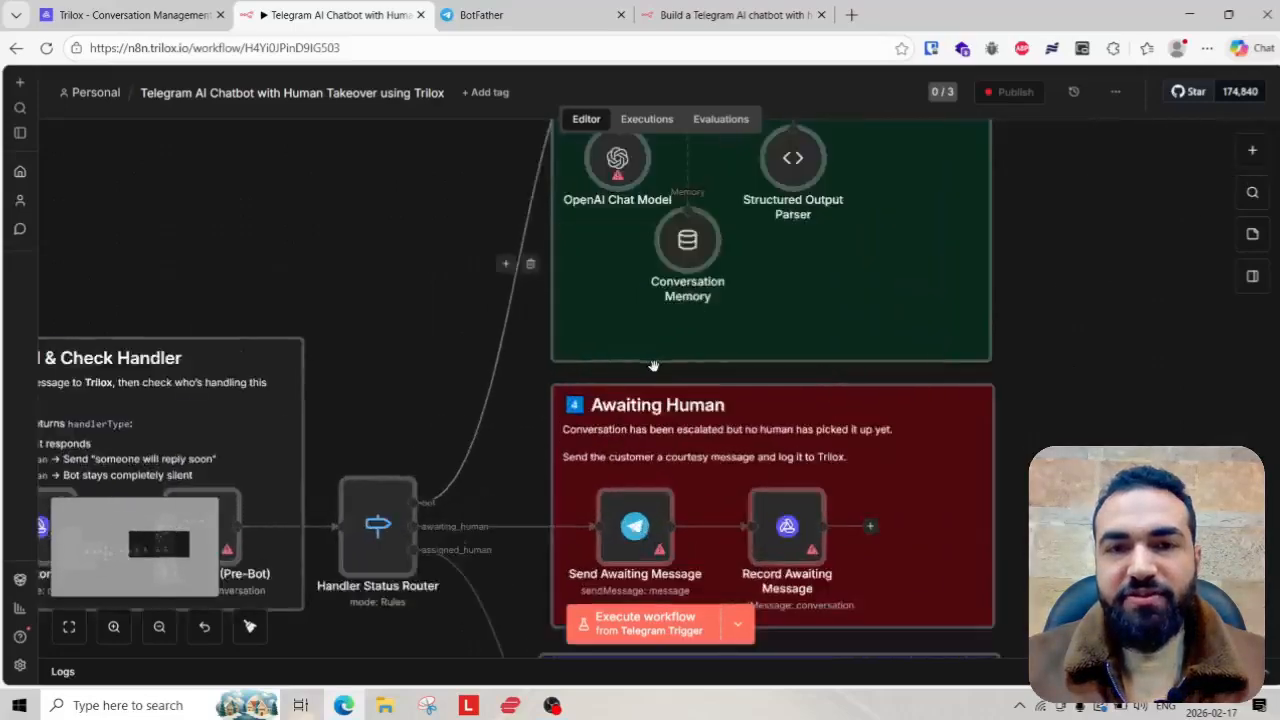
{"action": "scroll", "coordinate": [517, 469], "scroll_direction": "up", "scroll_amount": 3}
{"action": "scroll", "coordinate": [517, 451], "scroll_direction": "up", "scroll_amount": 4}
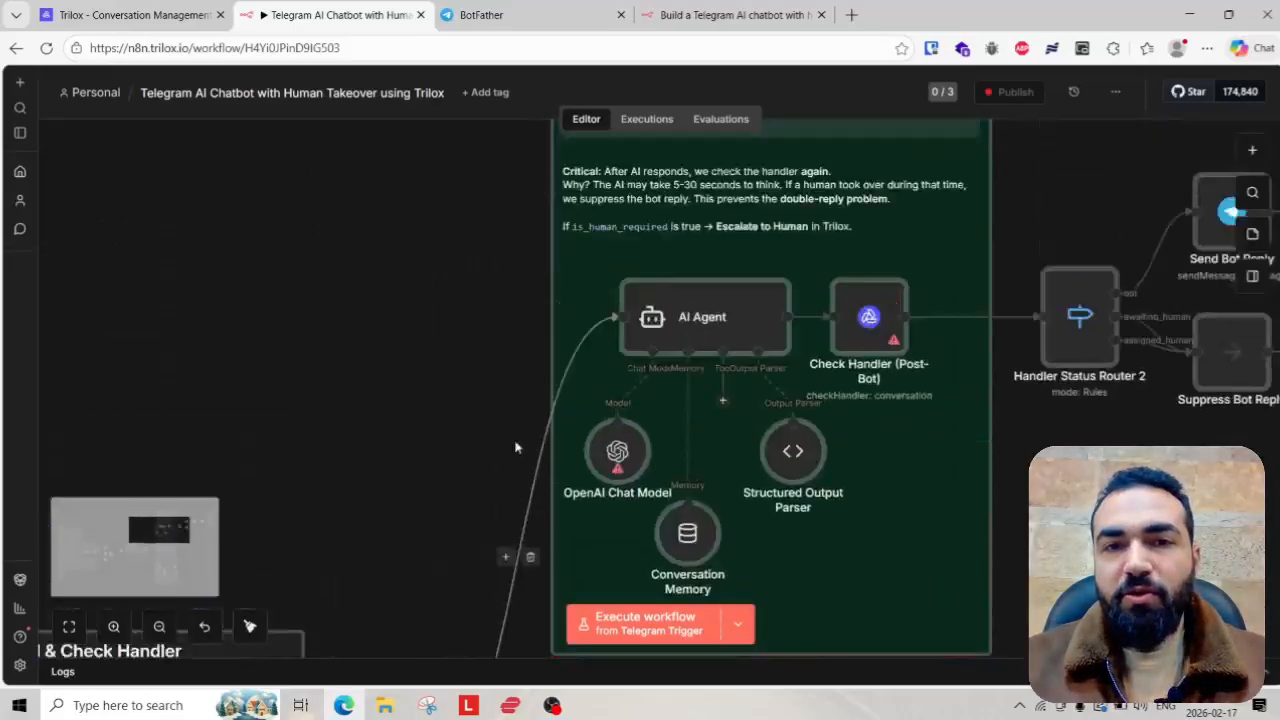
{"action": "scroll", "coordinate": [466, 400], "scroll_direction": "down", "scroll_amount": 3}
{"action": "scroll", "coordinate": [461, 567], "scroll_direction": "down", "scroll_amount": 3}
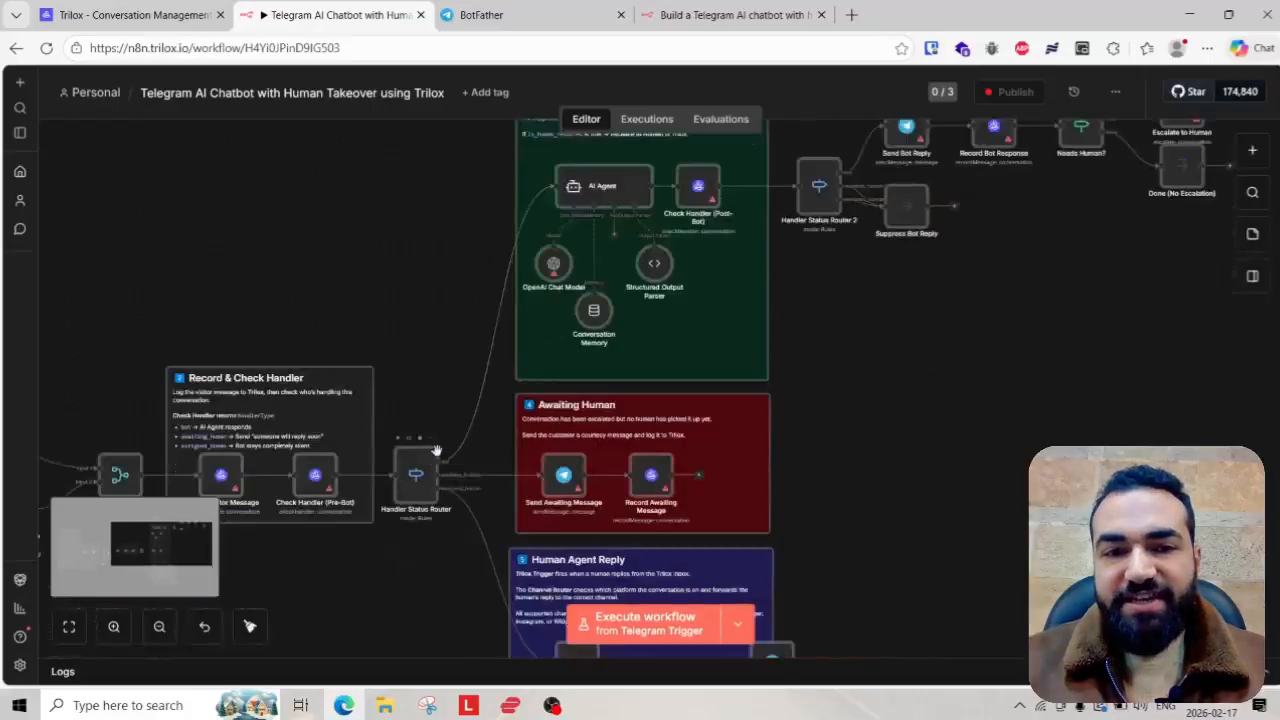
- Examine the AI Agent in the Bot Handler section together with its attached sub-nodes and Check Handler (Post-Bot)
{"action": "scroll", "coordinate": [445, 477], "scroll_direction": "up", "scroll_amount": 2}
{"action": "scroll", "coordinate": [620, 500], "scroll_direction": "up", "scroll_amount": 3}
{"action": "scroll", "coordinate": [620, 500], "scroll_direction": "up", "scroll_amount": 3}
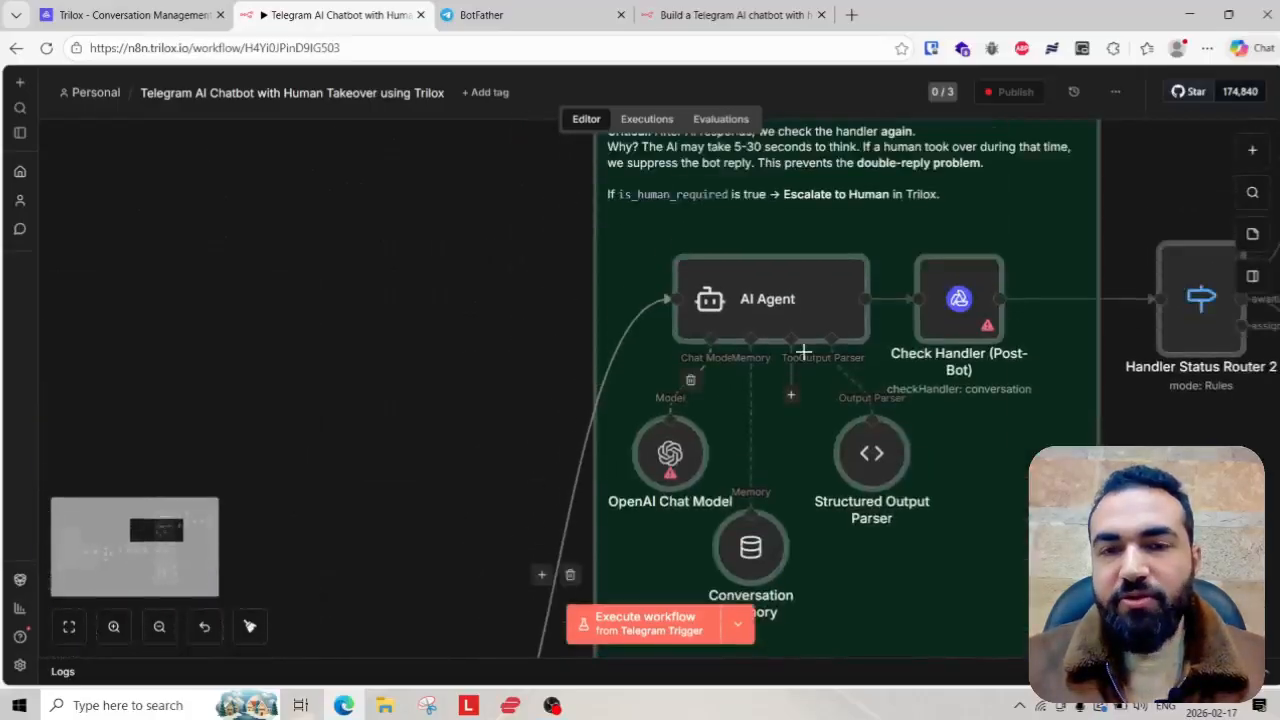
{"action": "scroll", "coordinate": [700, 400], "scroll_direction": "right", "scroll_amount": 4}
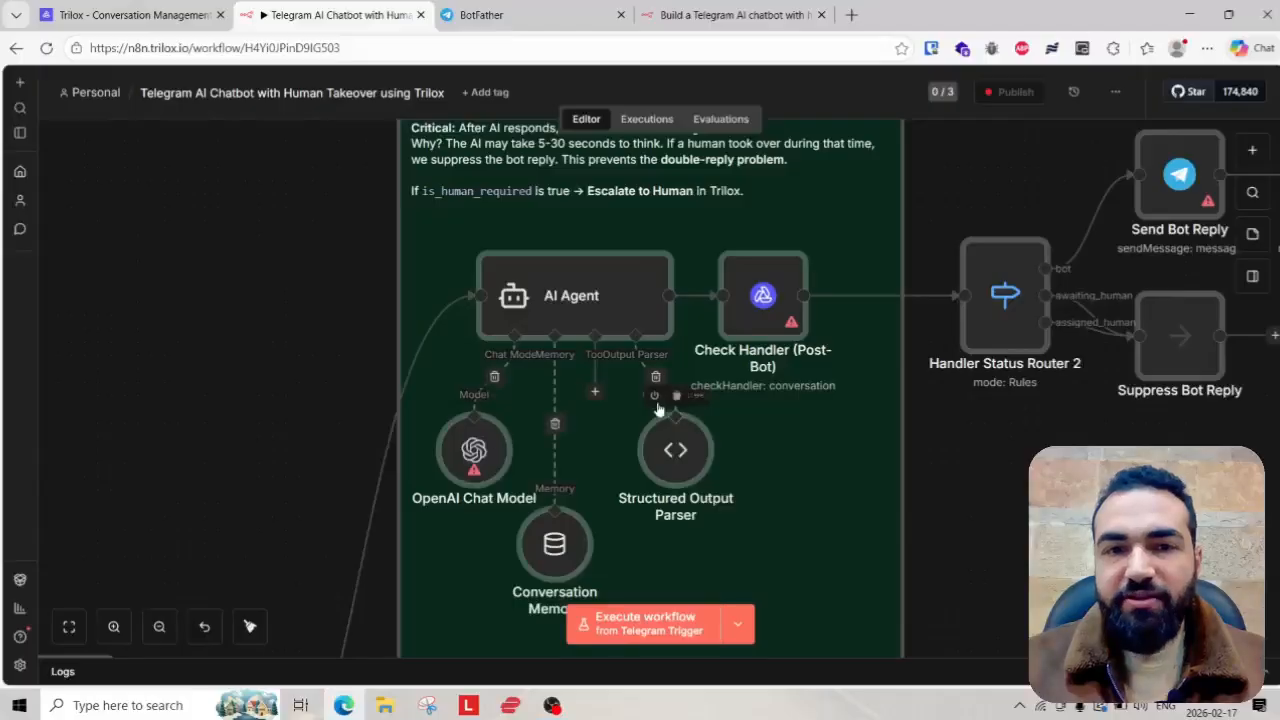
{"action": "scroll", "coordinate": [596, 329], "scroll_direction": "up", "scroll_amount": 3}
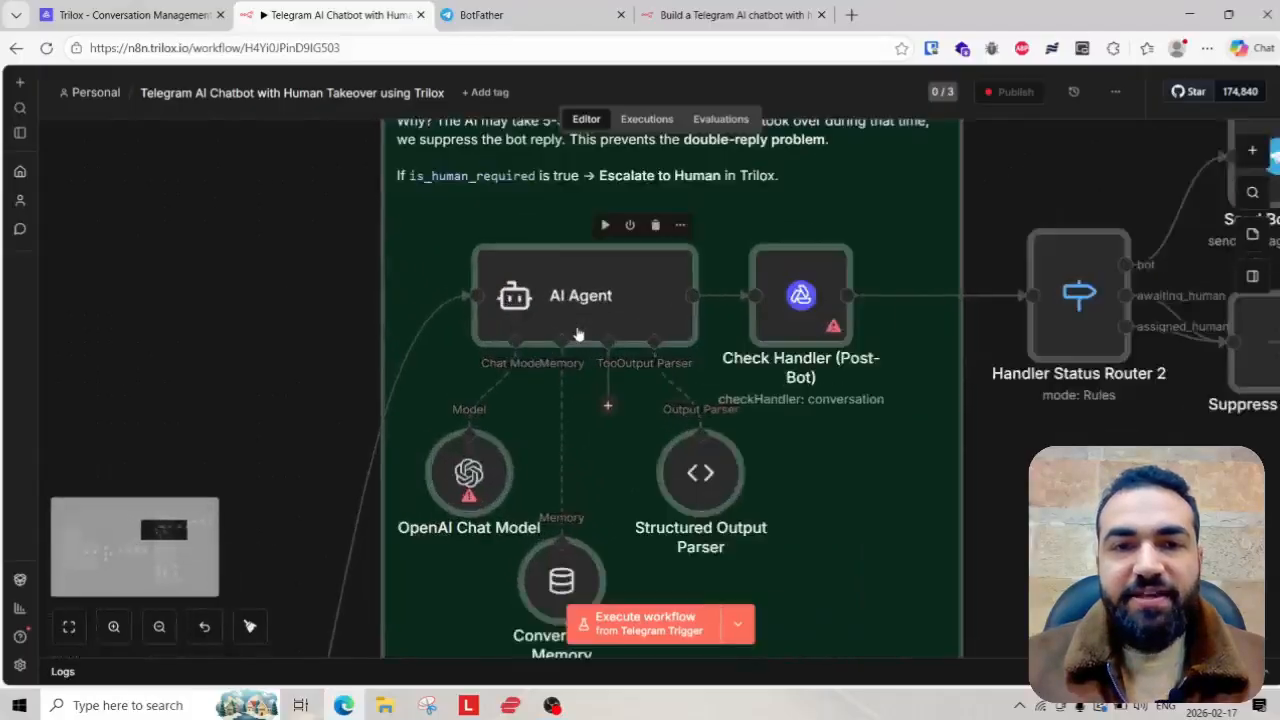
{"action": "scroll", "coordinate": [591, 357], "scroll_direction": "down", "scroll_amount": 3}
{"action": "scroll", "coordinate": [591, 357], "scroll_direction": "up", "scroll_amount": 1}
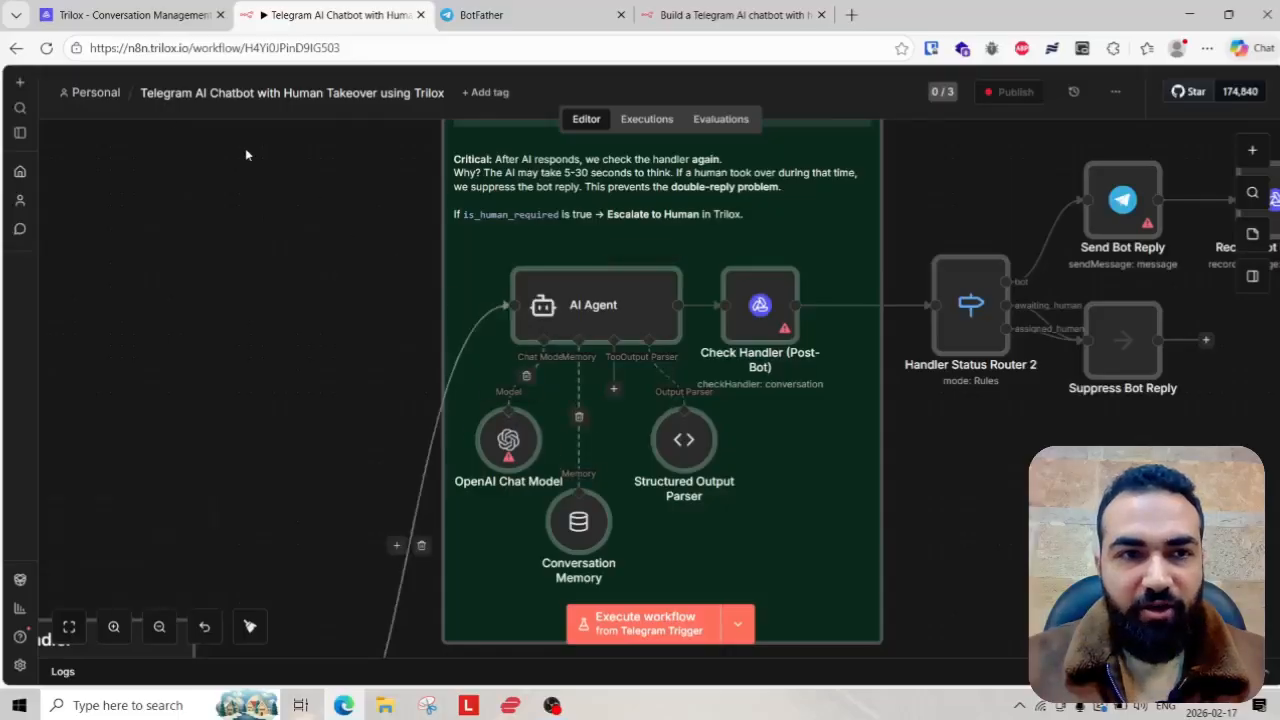
- Open the trilox bot workflow from the Personal project and examine its AI Agent with the OpenRouter model, Simple Memory and A_Q_DATA tool
{"action": "left_click", "coordinate": [101, 94]}
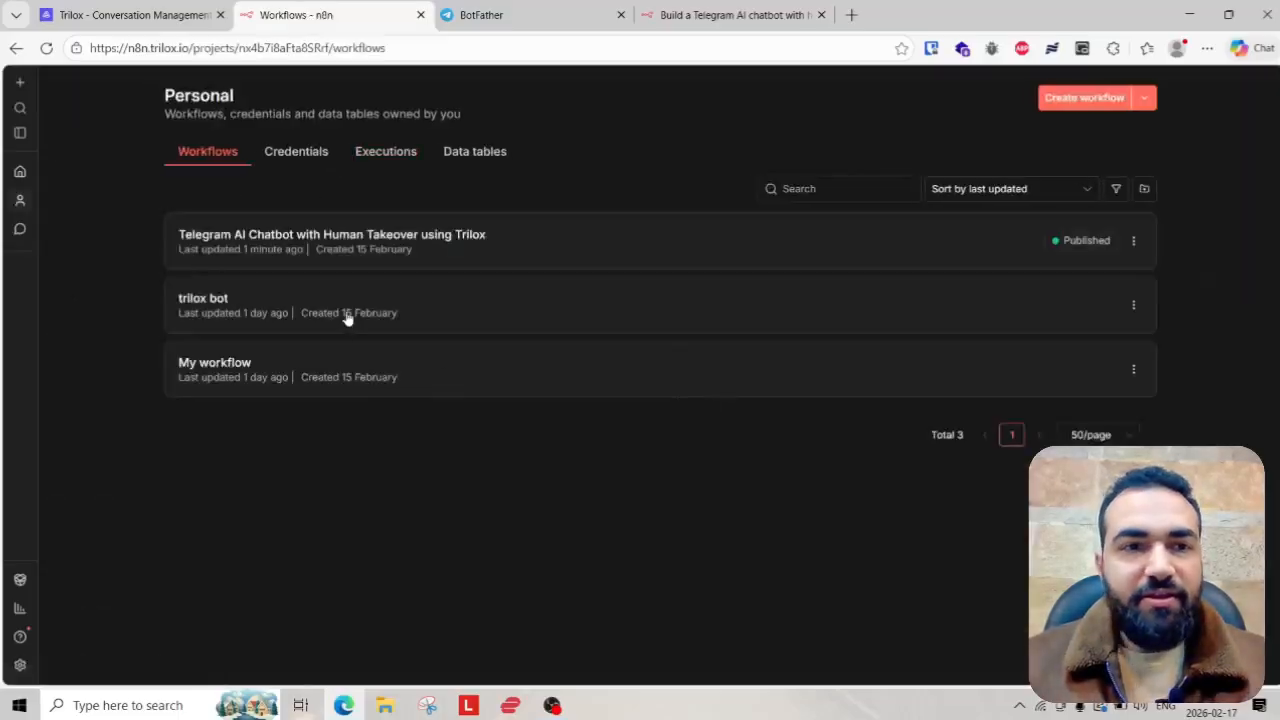
{"action": "left_click", "coordinate": [318, 306]}
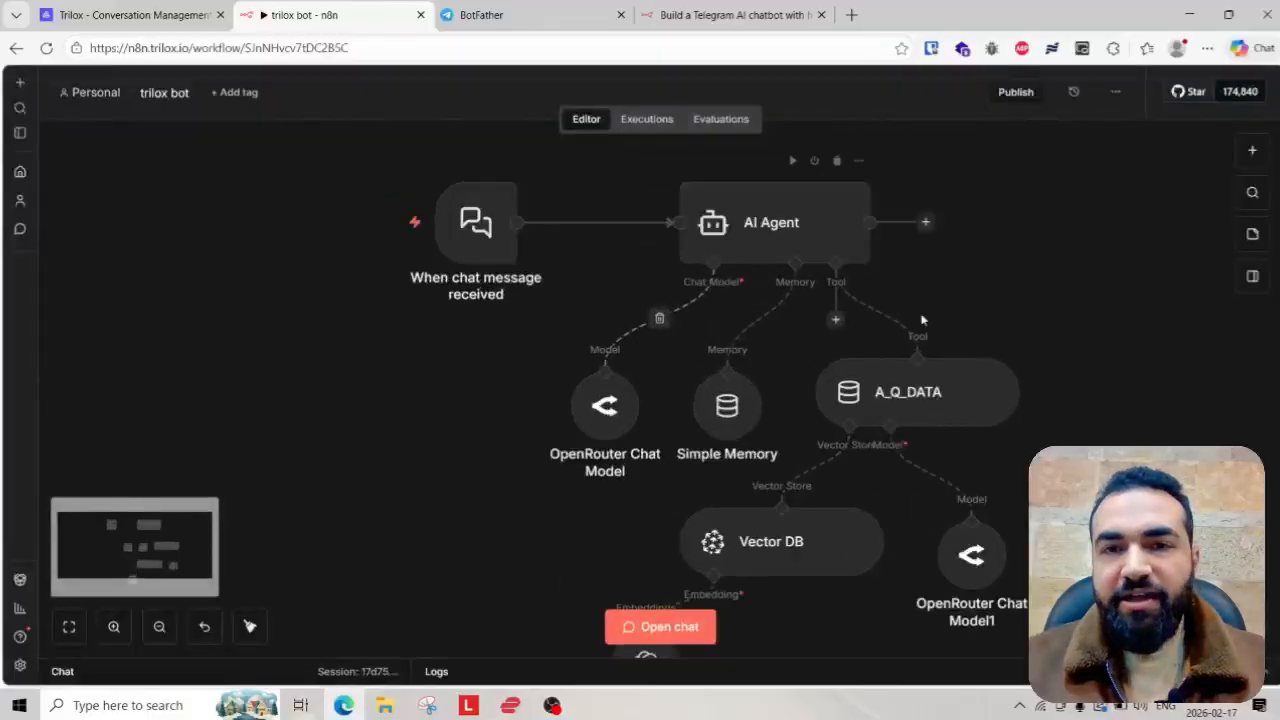
{"action": "scroll", "coordinate": [962, 344], "scroll_direction": "down", "scroll_amount": 2}
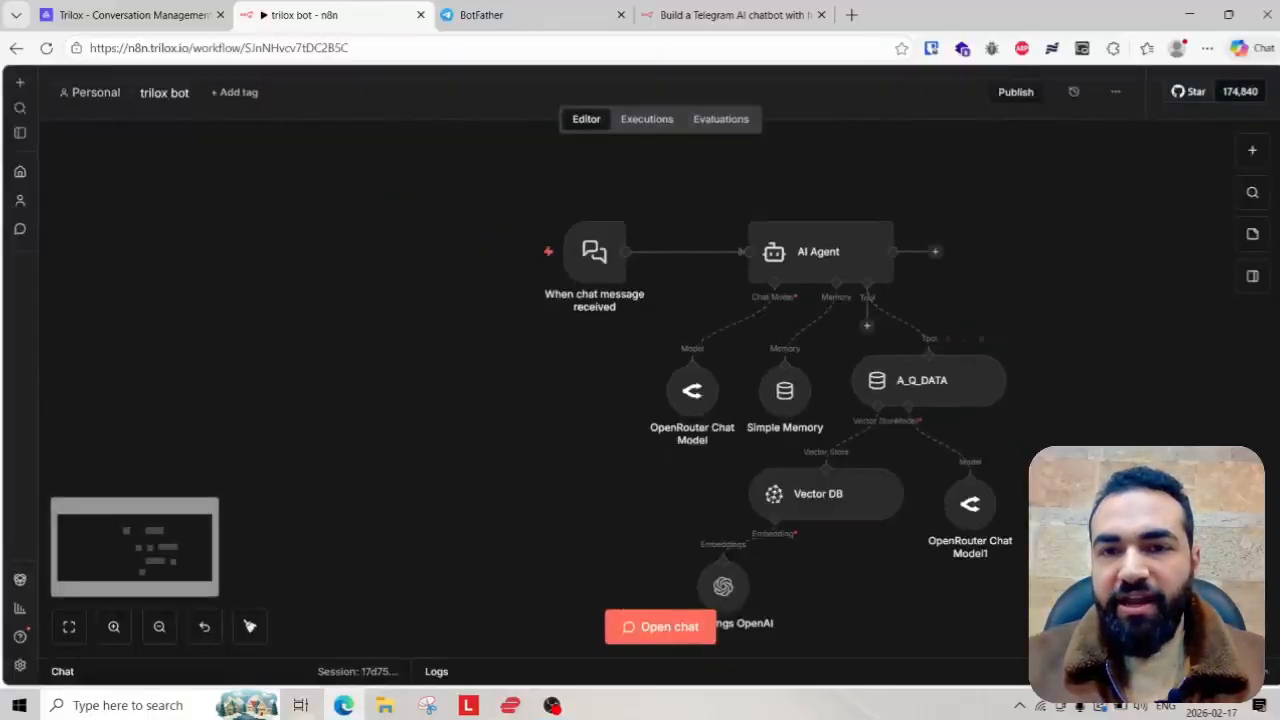
{"action": "left_click_drag", "start_coordinate": [1018, 536], "coordinate": [784, 448]}
{"action": "scroll", "coordinate": [567, 270], "scroll_direction": "up", "scroll_amount": 1}
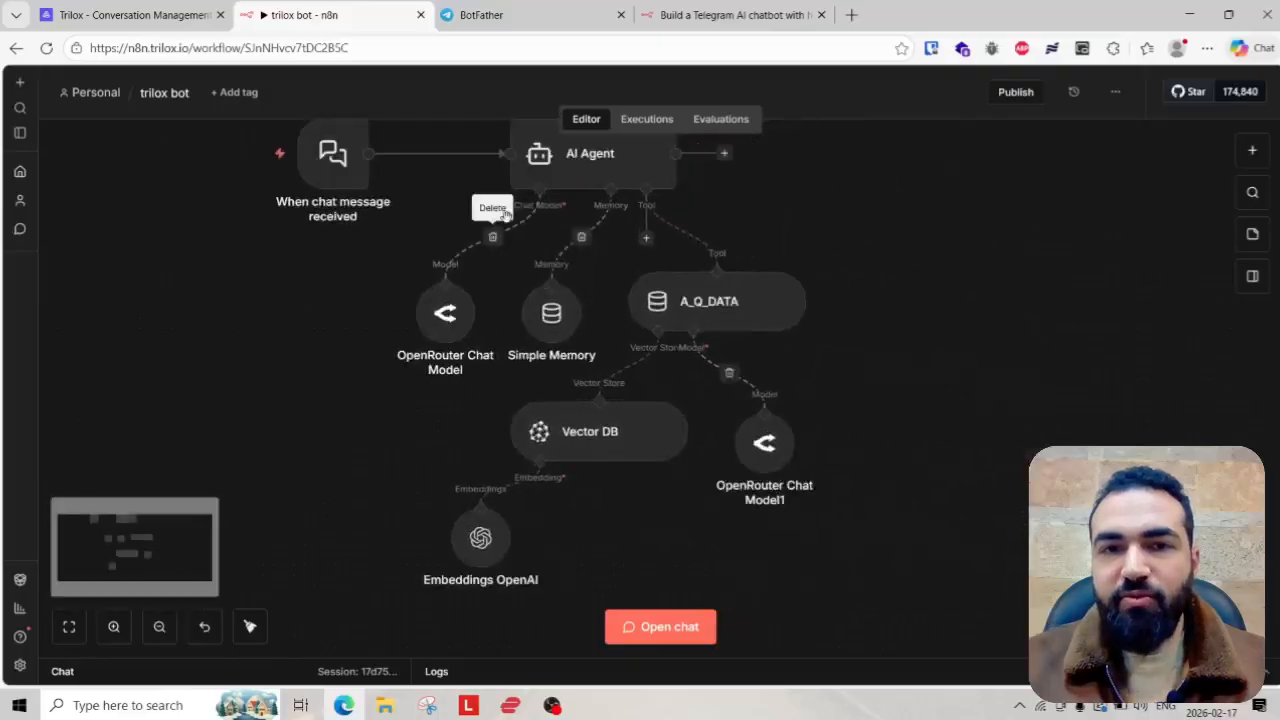
{"action": "scroll", "coordinate": [505, 215], "scroll_direction": "up", "scroll_amount": 2}
{"action": "scroll", "coordinate": [700, 232], "scroll_direction": "up", "scroll_amount": 1}
{"action": "scroll", "coordinate": [692, 250], "scroll_direction": "down", "scroll_amount": 2}
{"action": "scroll", "coordinate": [649, 317], "scroll_direction": "down", "scroll_amount": 2}
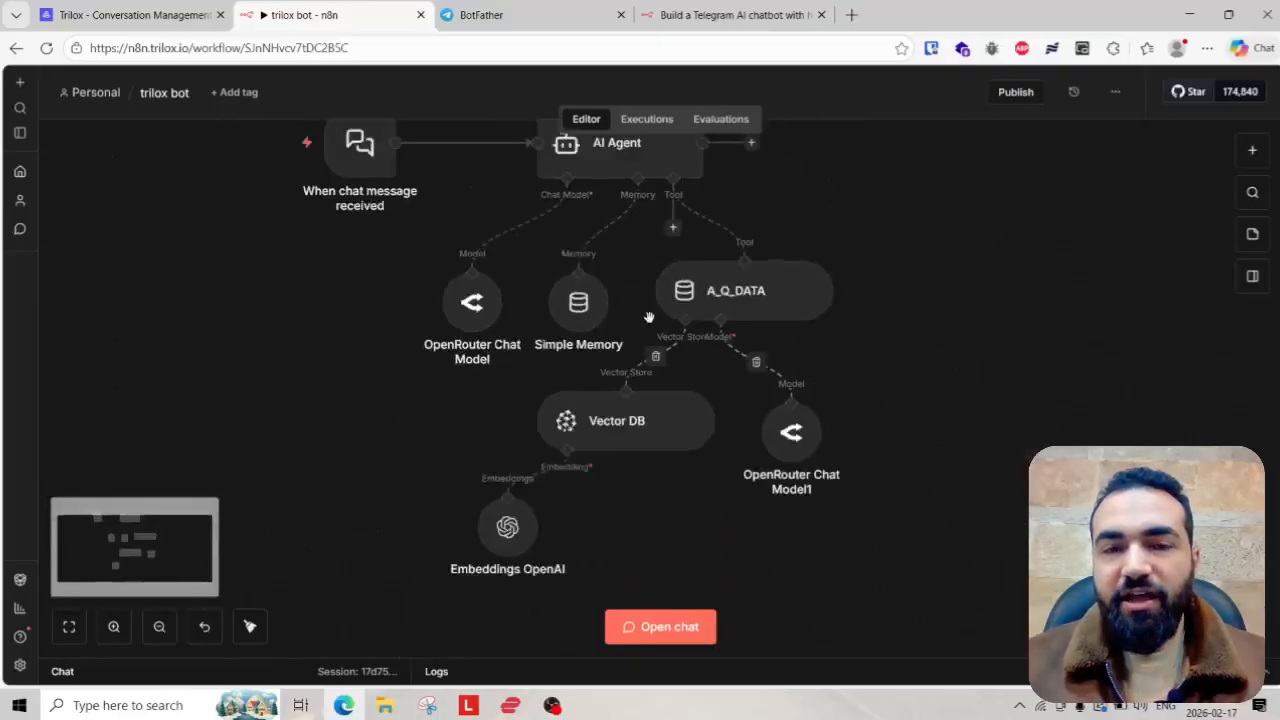
{"action": "left_click_drag", "start_coordinate": [966, 320], "coordinate": [1091, 363]}
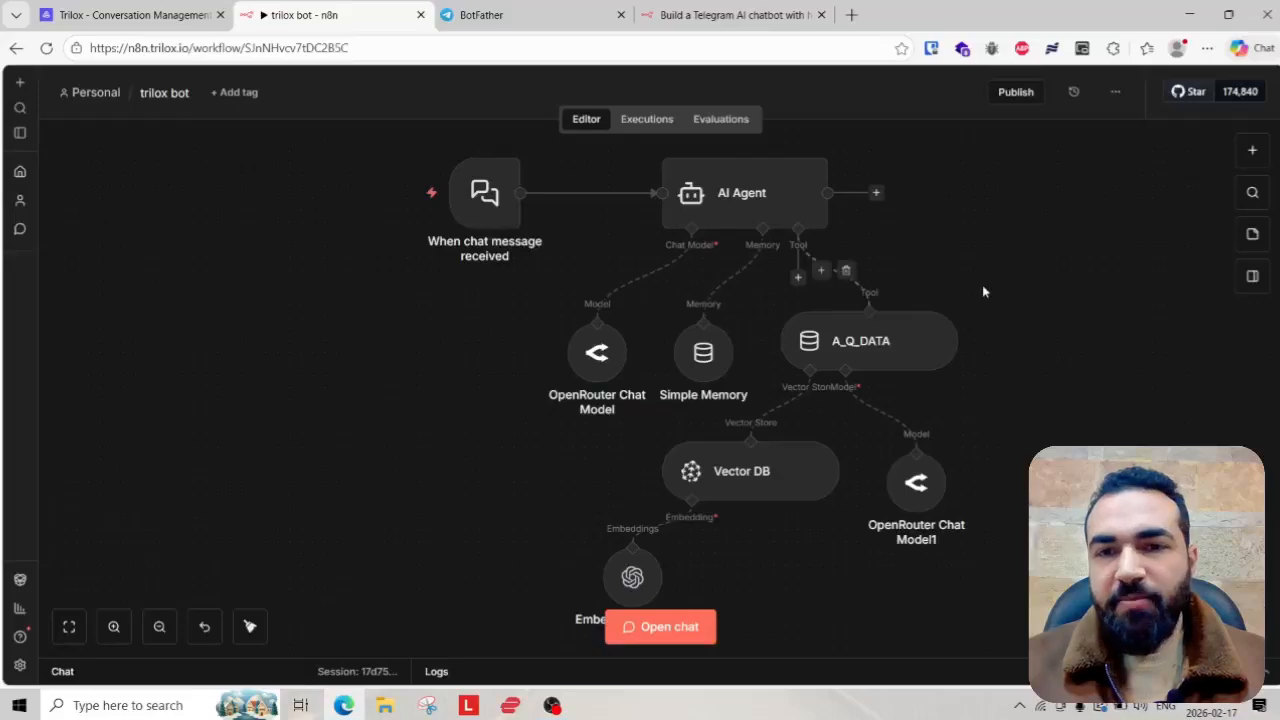
{"action": "left_click_drag", "start_coordinate": [1028, 286], "coordinate": [946, 340]}
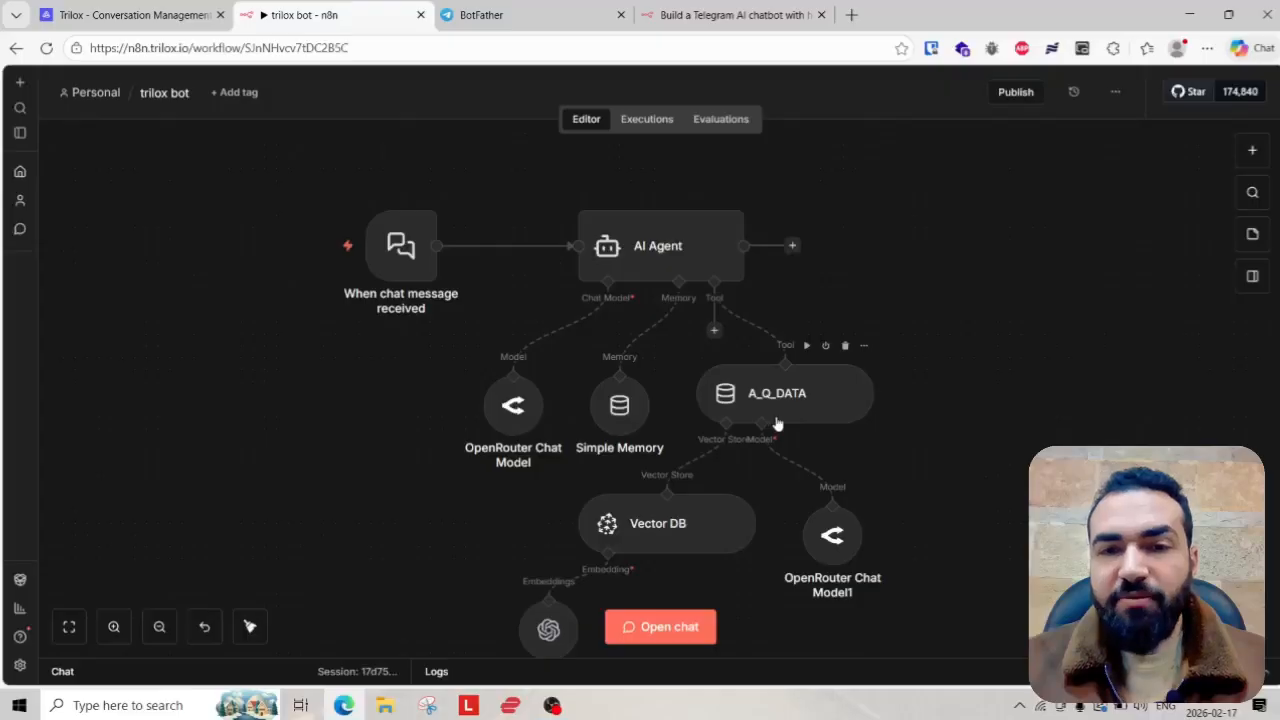
{"action": "scroll", "coordinate": [686, 540], "scroll_direction": "down", "scroll_amount": 1}
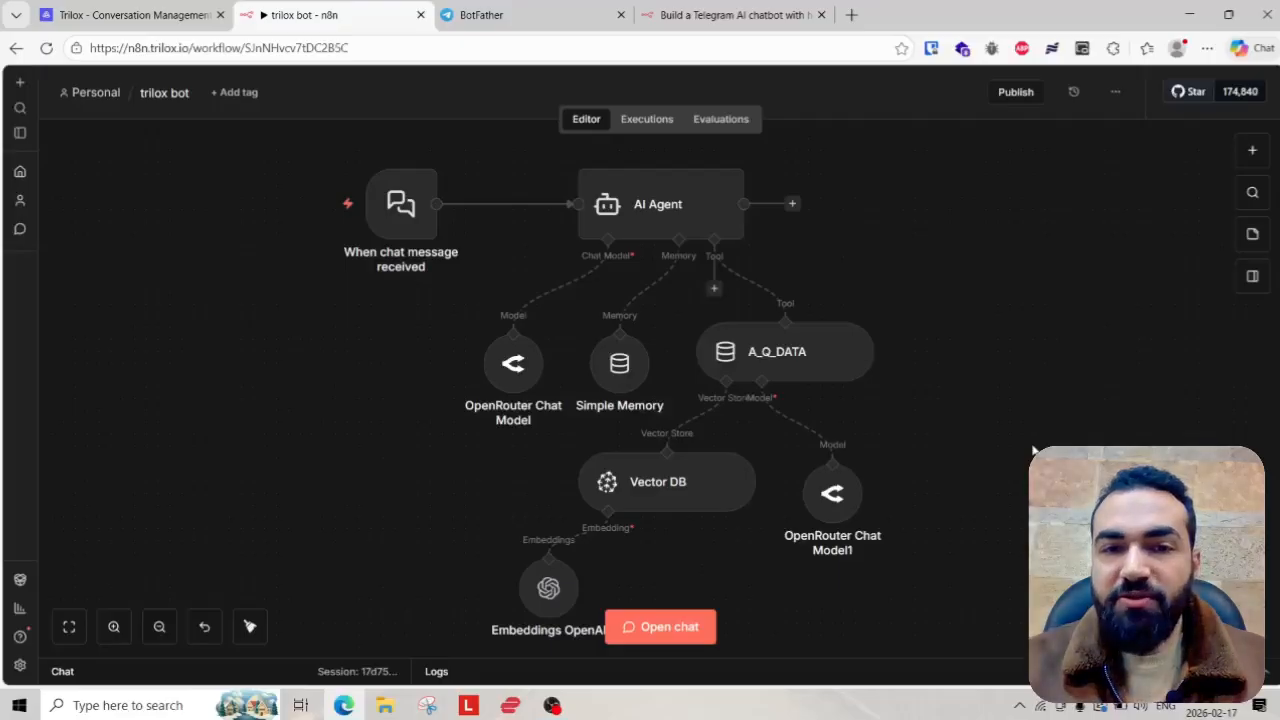
{"action": "scroll", "coordinate": [1040, 450], "scroll_direction": "up", "scroll_amount": 2}
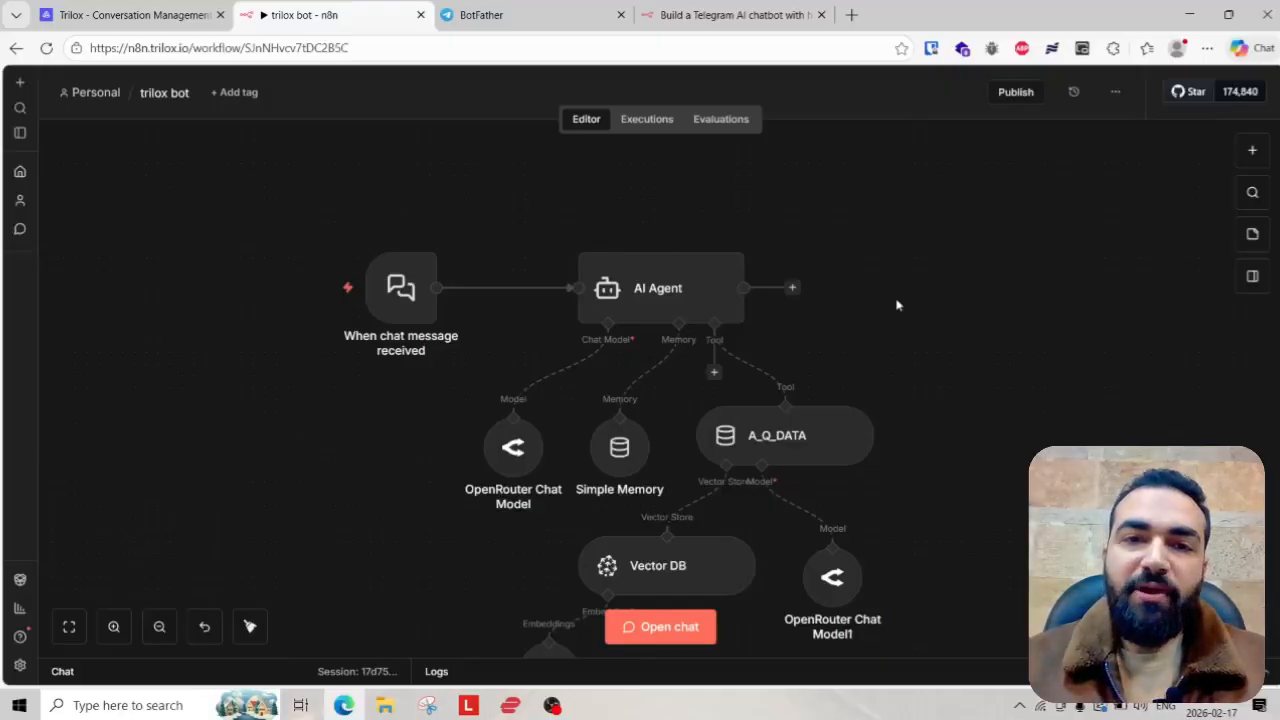
{"action": "left_click_drag", "start_coordinate": [1043, 331], "coordinate": [972, 340]}
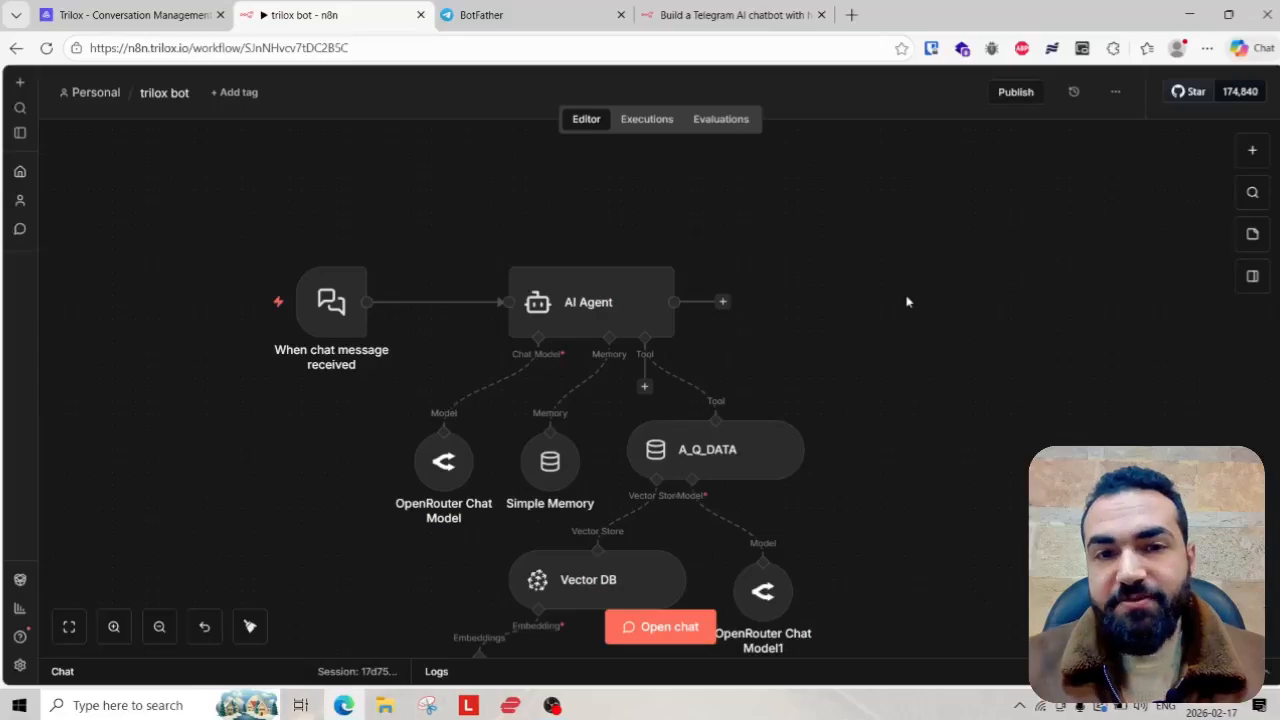
- Reopen the Telegram AI Chatbot with Human Takeover using Trilox workflow and examine the AI Agent's chat model, memory, tool and output parser connections
{"action": "left_click", "coordinate": [95, 92]}
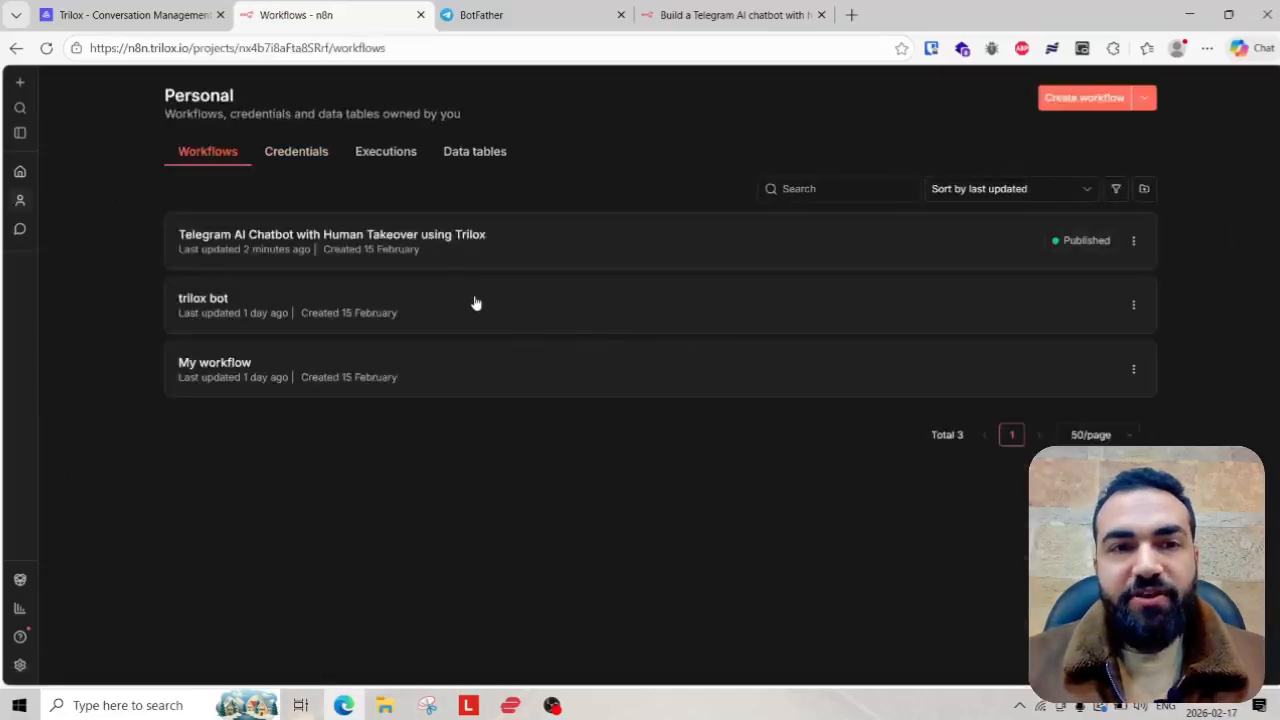
{"action": "left_click", "coordinate": [428, 240]}
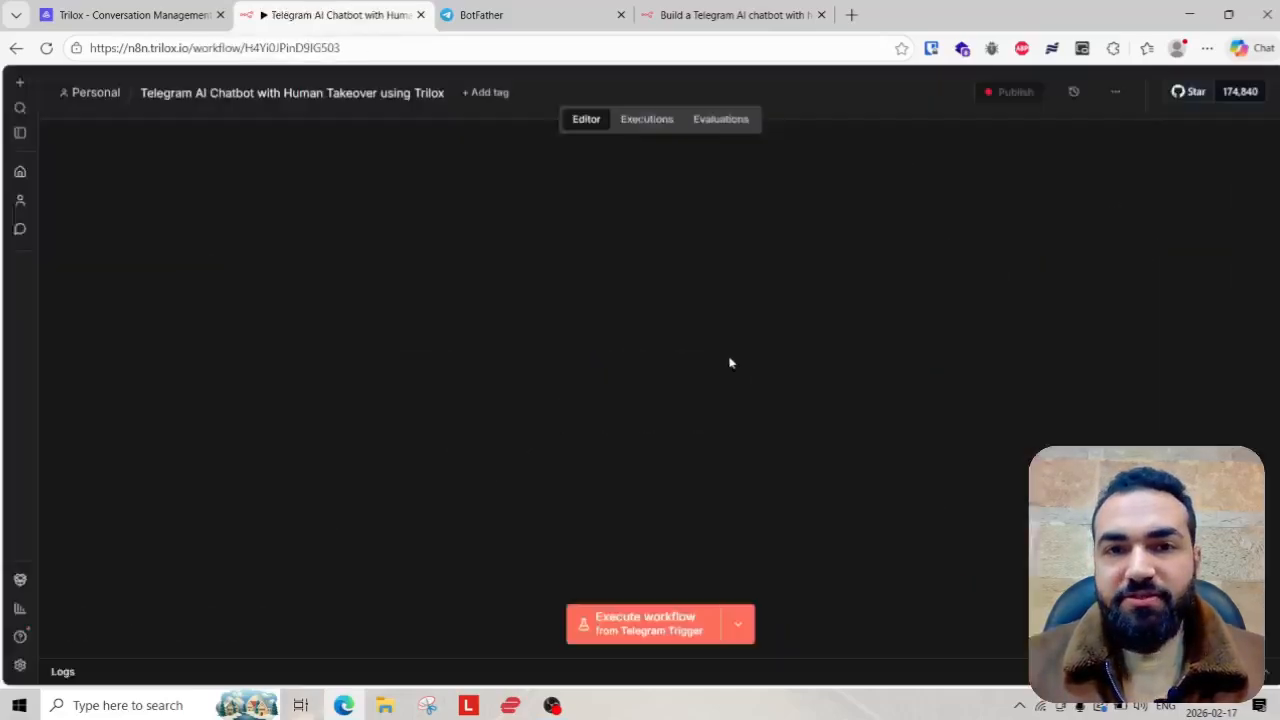
{"action": "scroll", "coordinate": [783, 316], "scroll_direction": "up", "scroll_amount": 5}
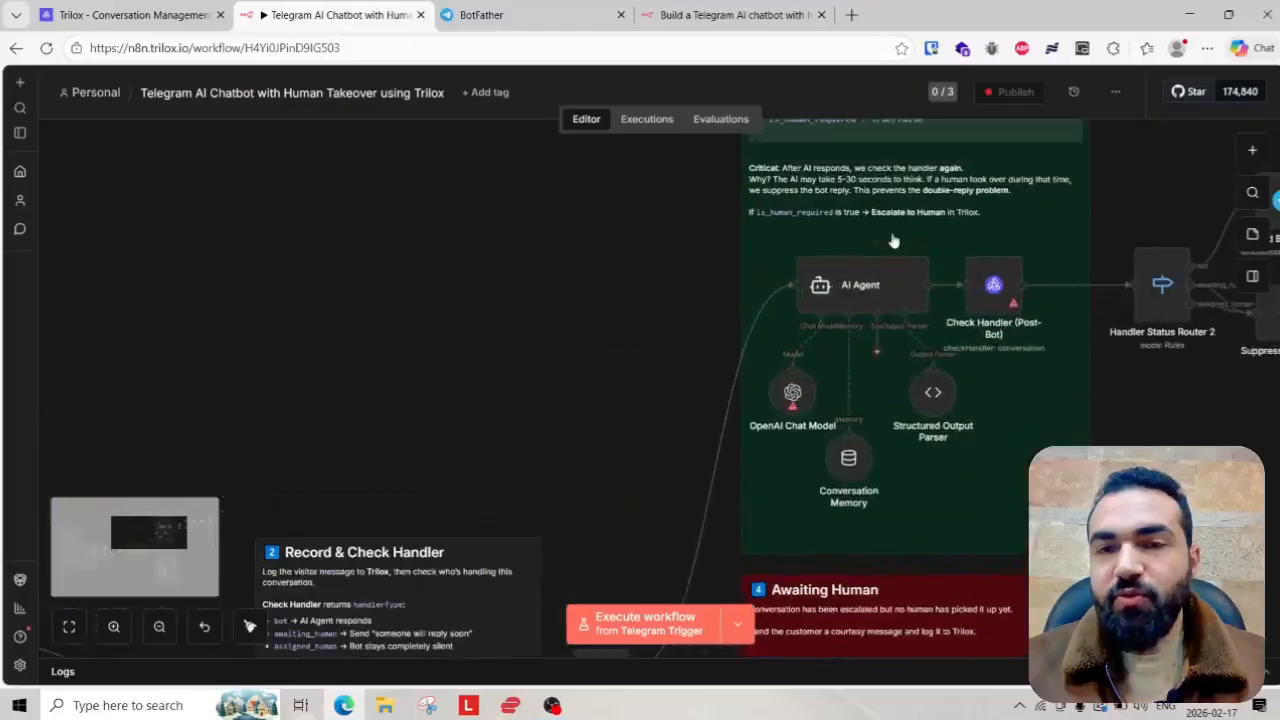
{"action": "scroll", "coordinate": [872, 455], "scroll_direction": "up", "scroll_amount": 2}
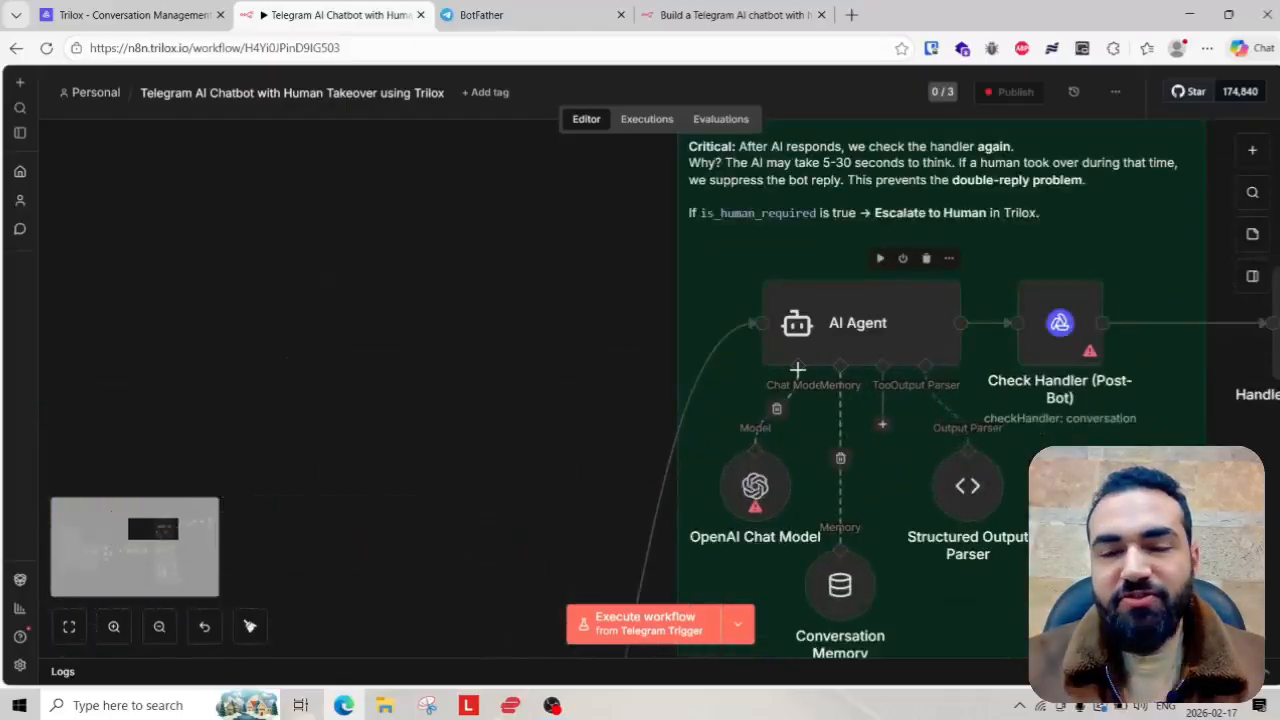
{"action": "left_click_drag", "start_coordinate": [685, 355], "coordinate": [463, 320]}
{"action": "scroll", "coordinate": [600, 365], "scroll_direction": "up", "scroll_amount": 1}
{"action": "scroll", "coordinate": [657, 391], "scroll_direction": "down", "scroll_amount": 2}
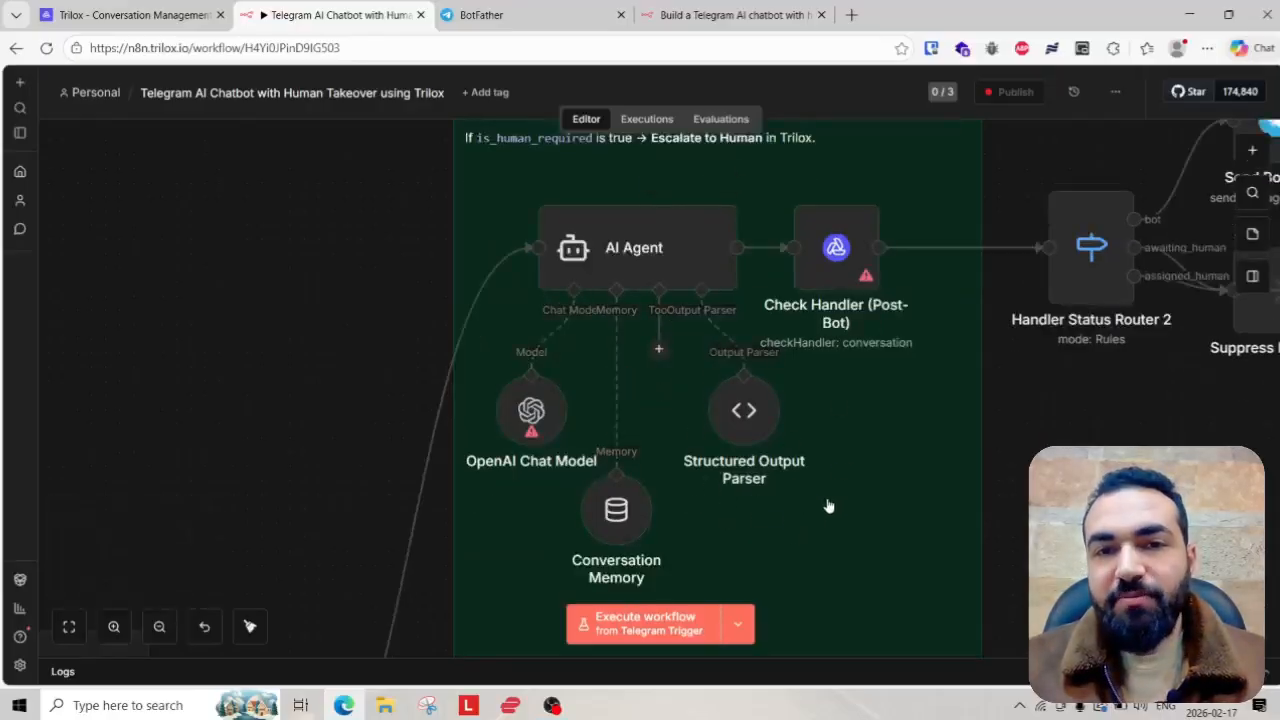
{"action": "scroll", "coordinate": [440, 440], "scroll_direction": "down", "scroll_amount": 2}
{"action": "scroll", "coordinate": [410, 400], "scroll_direction": "up", "scroll_amount": 3}
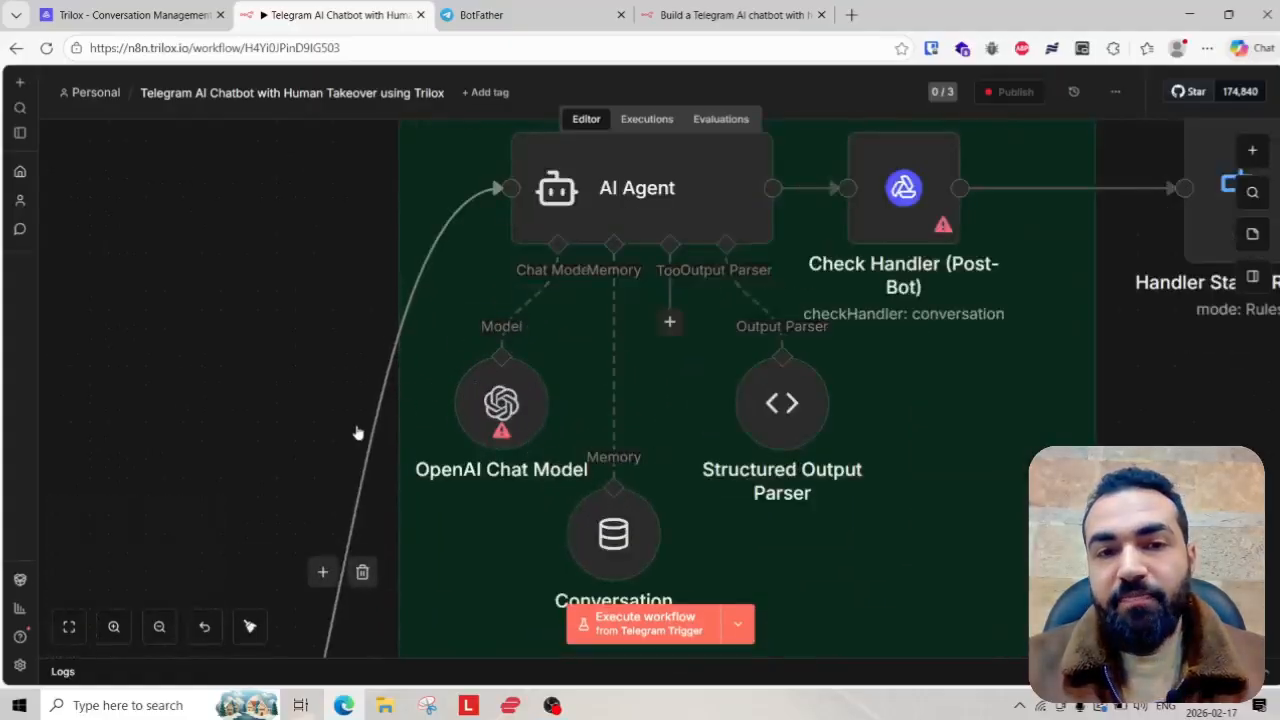
{"action": "scroll", "coordinate": [430, 412], "scroll_direction": "down", "scroll_amount": 2}
{"action": "scroll", "coordinate": [480, 417], "scroll_direction": "up", "scroll_amount": 3}
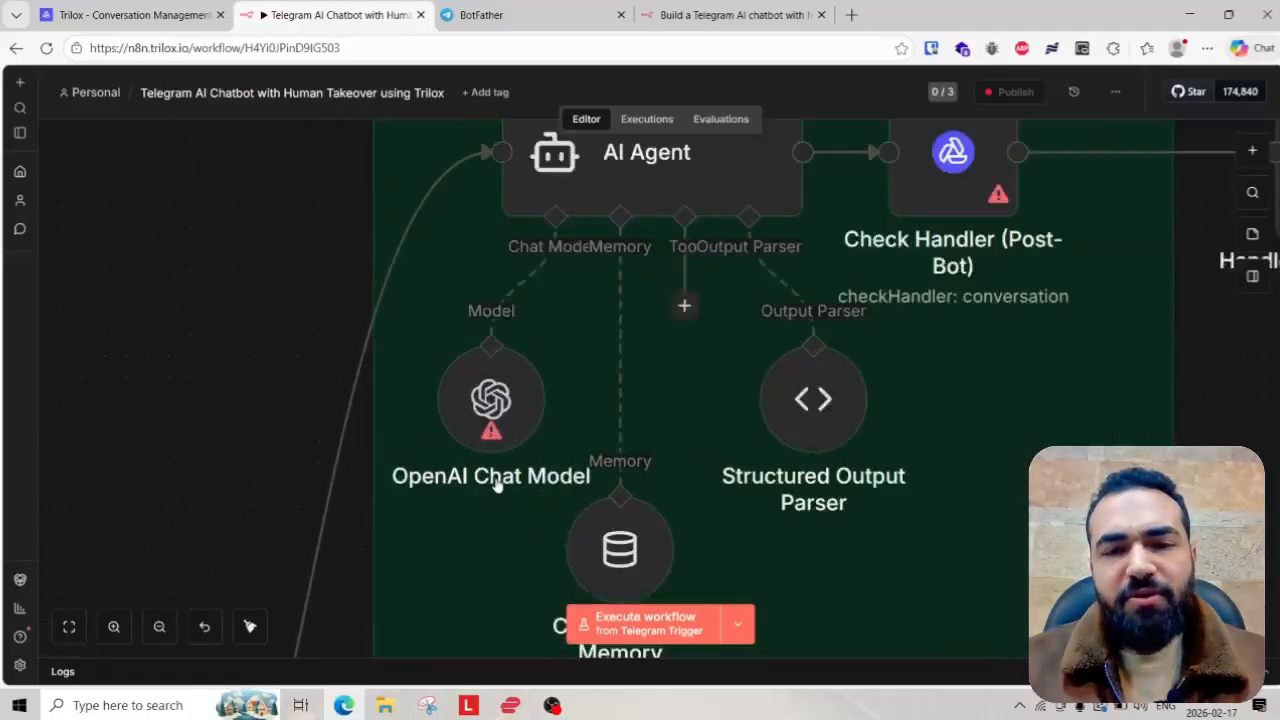
{"action": "mouse_move", "coordinate": [490, 355]}
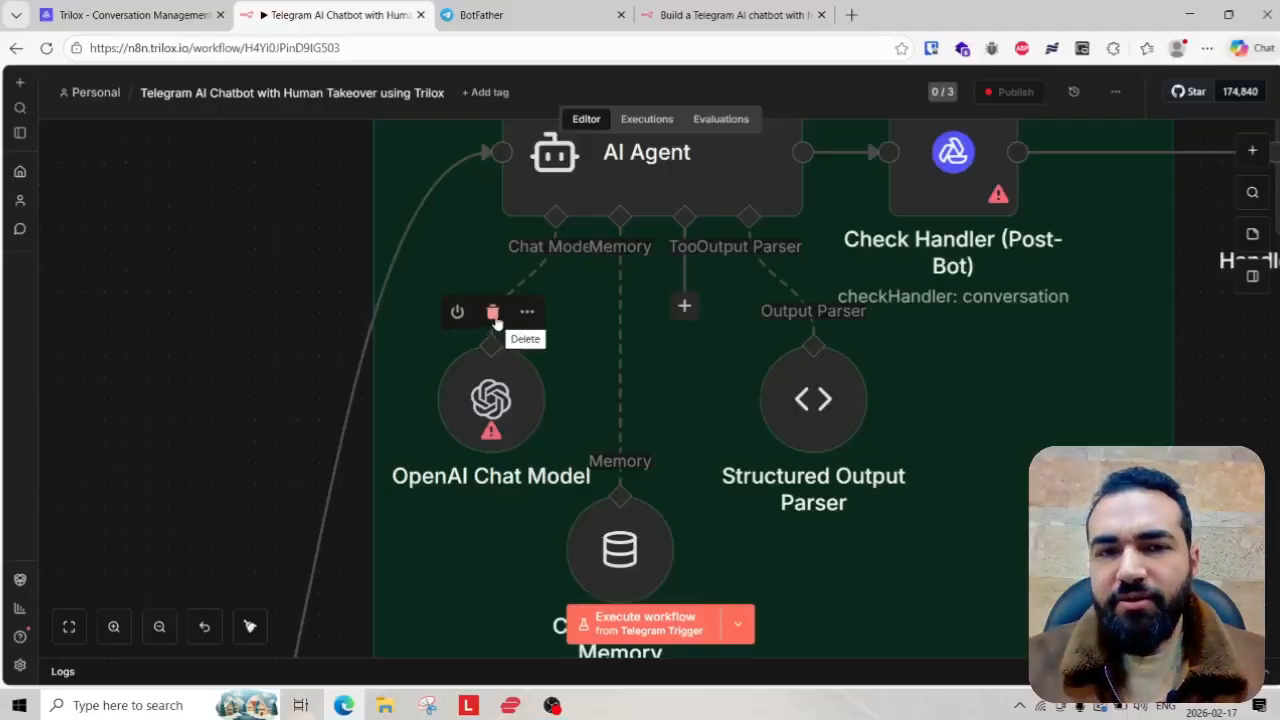
{"action": "scroll", "coordinate": [497, 322], "scroll_direction": "down", "scroll_amount": 3}
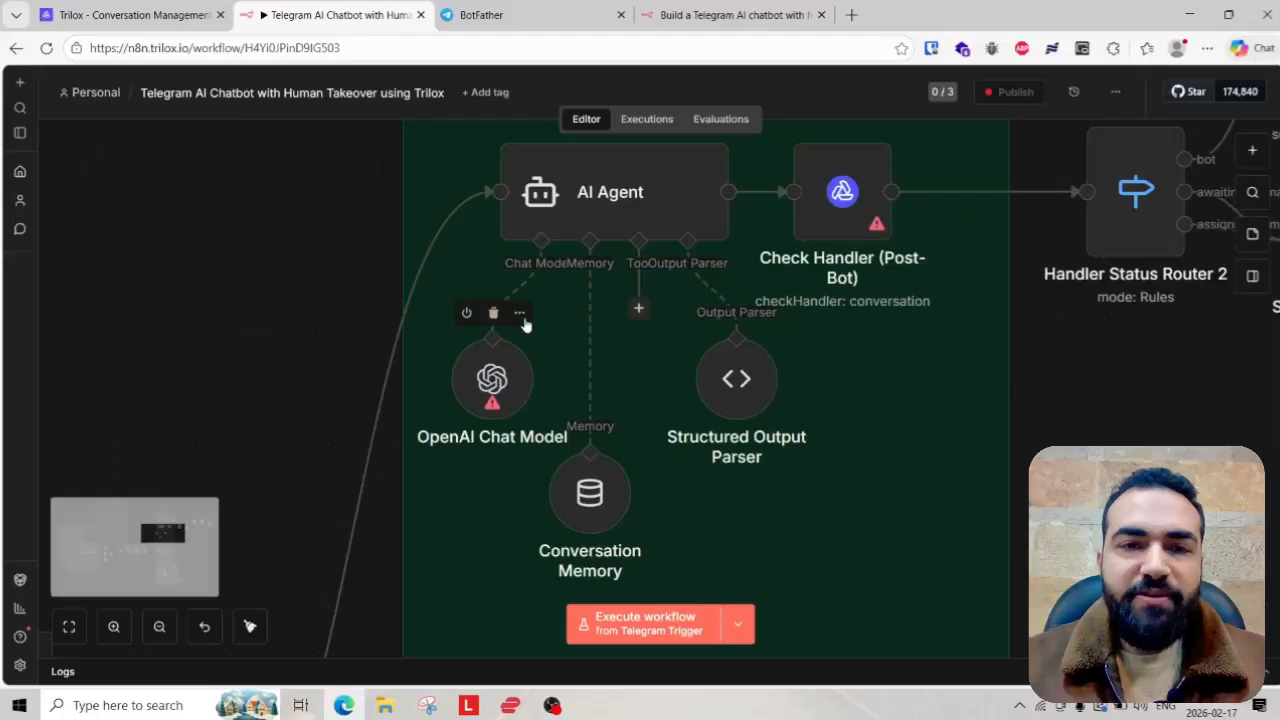
{"action": "scroll", "coordinate": [491, 323], "scroll_direction": "down", "scroll_amount": 3}
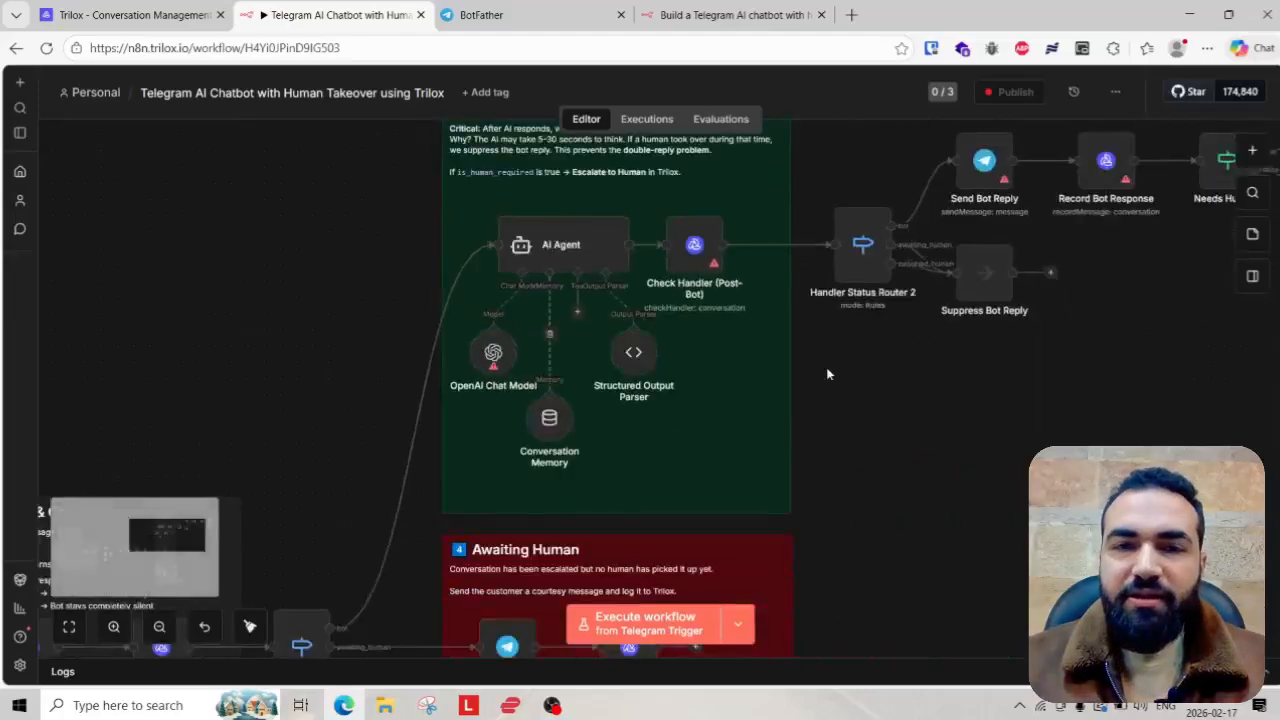
- Examine the path from Check Handler (Post-Bot) through Handler Status Router 2 to the bot reply and Needs Human? escalation branches
{"action": "left_click_drag", "start_coordinate": [829, 371], "coordinate": [712, 428]}
{"action": "scroll", "coordinate": [486, 292], "scroll_direction": "up", "scroll_amount": 2}
{"action": "mouse_move", "coordinate": [590, 300]}
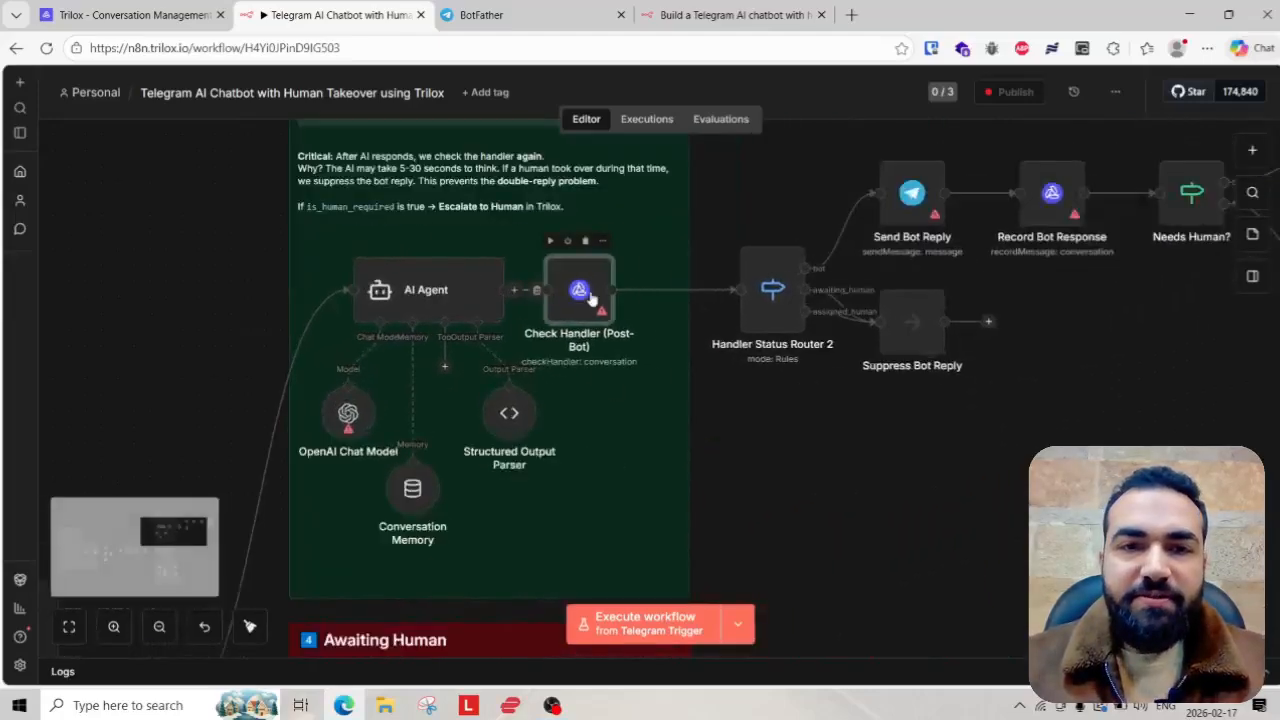
{"action": "scroll", "coordinate": [690, 368], "scroll_direction": "down", "scroll_amount": 4}
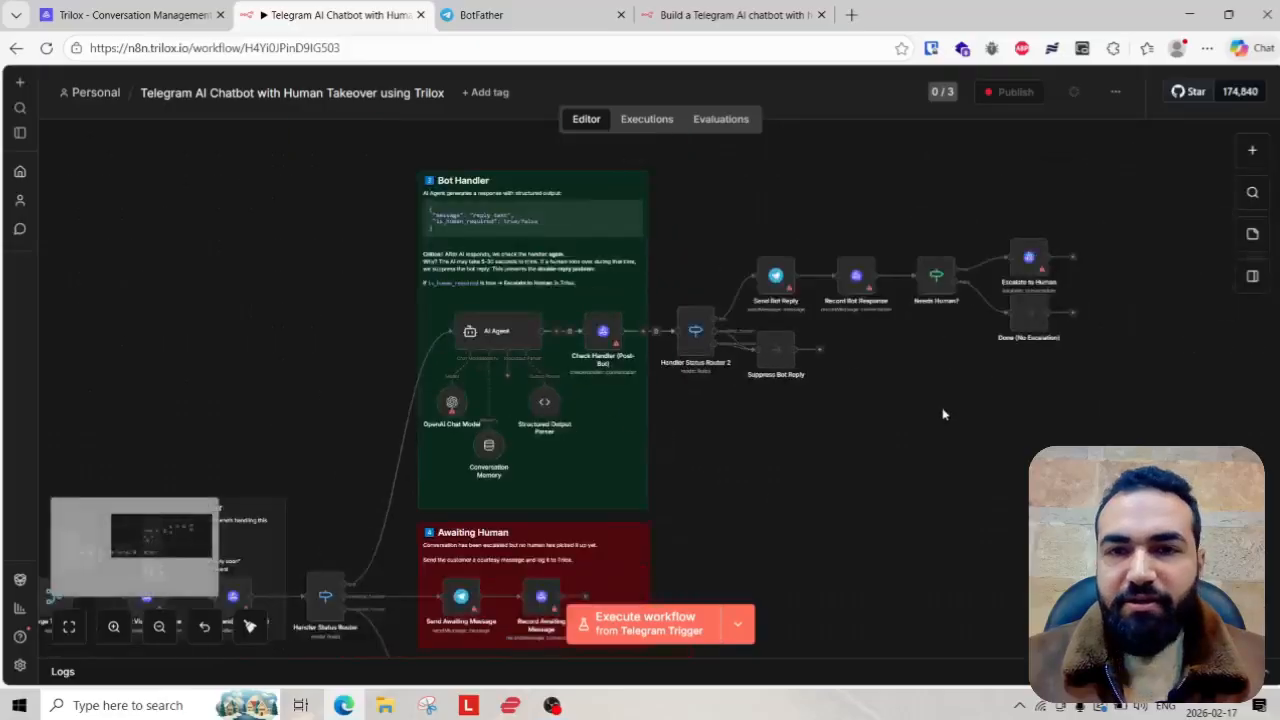
{"action": "left_click_drag", "start_coordinate": [943, 414], "coordinate": [771, 454]}
{"action": "scroll", "coordinate": [820, 294], "scroll_direction": "up", "scroll_amount": 2}
{"action": "scroll", "coordinate": [1049, 283], "scroll_direction": "up", "scroll_amount": 1}
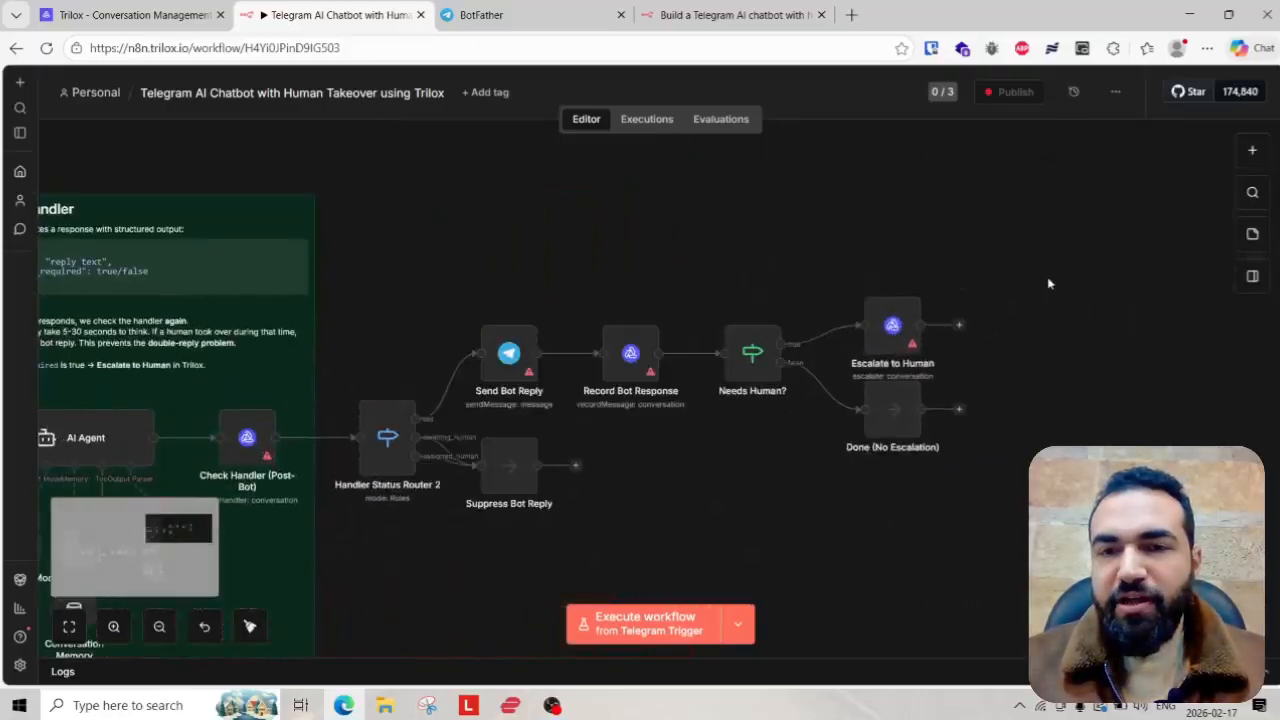
{"action": "left_click_drag", "start_coordinate": [1049, 283], "coordinate": [904, 310]}
{"action": "scroll", "coordinate": [690, 362], "scroll_direction": "up", "scroll_amount": 2}
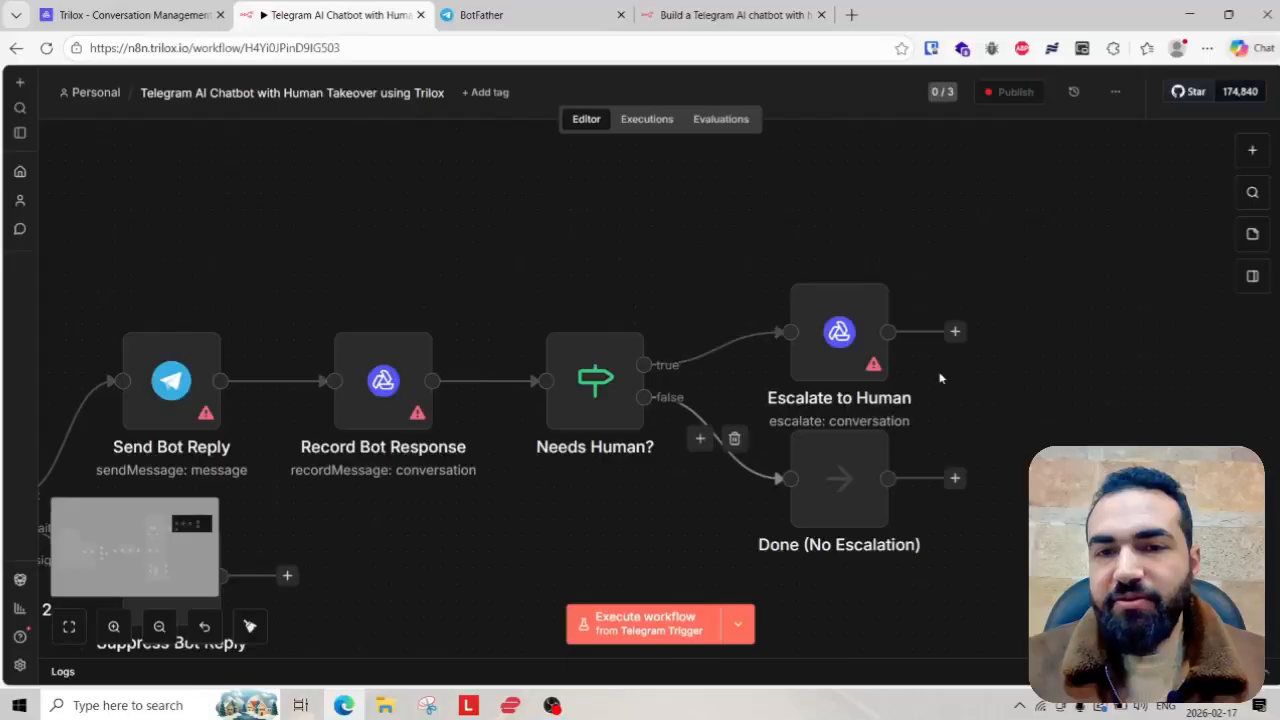
{"action": "scroll", "coordinate": [884, 353], "scroll_direction": "up", "scroll_amount": 2}
{"action": "scroll", "coordinate": [949, 377], "scroll_direction": "down", "scroll_amount": 4}
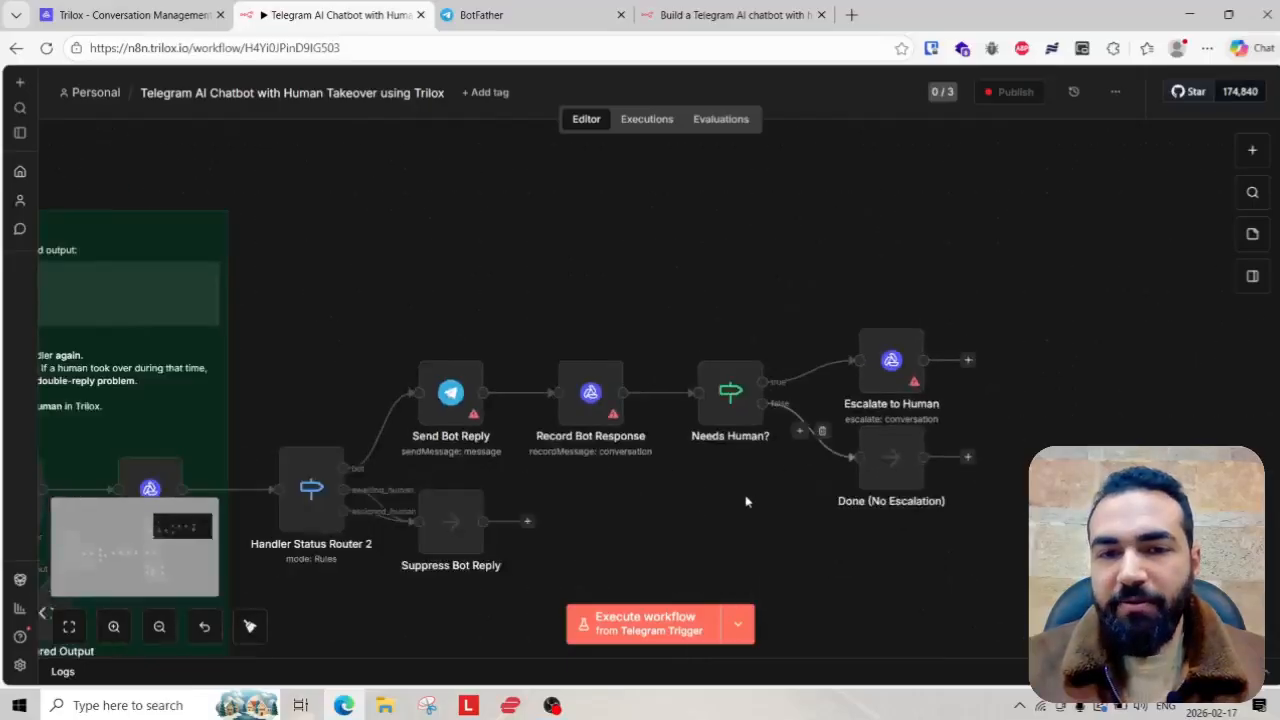
{"action": "left_click_drag", "start_coordinate": [746, 503], "coordinate": [978, 338]}
{"action": "scroll", "coordinate": [860, 449], "scroll_direction": "down", "scroll_amount": 1}
{"action": "scroll", "coordinate": [1045, 291], "scroll_direction": "down", "scroll_amount": 2}
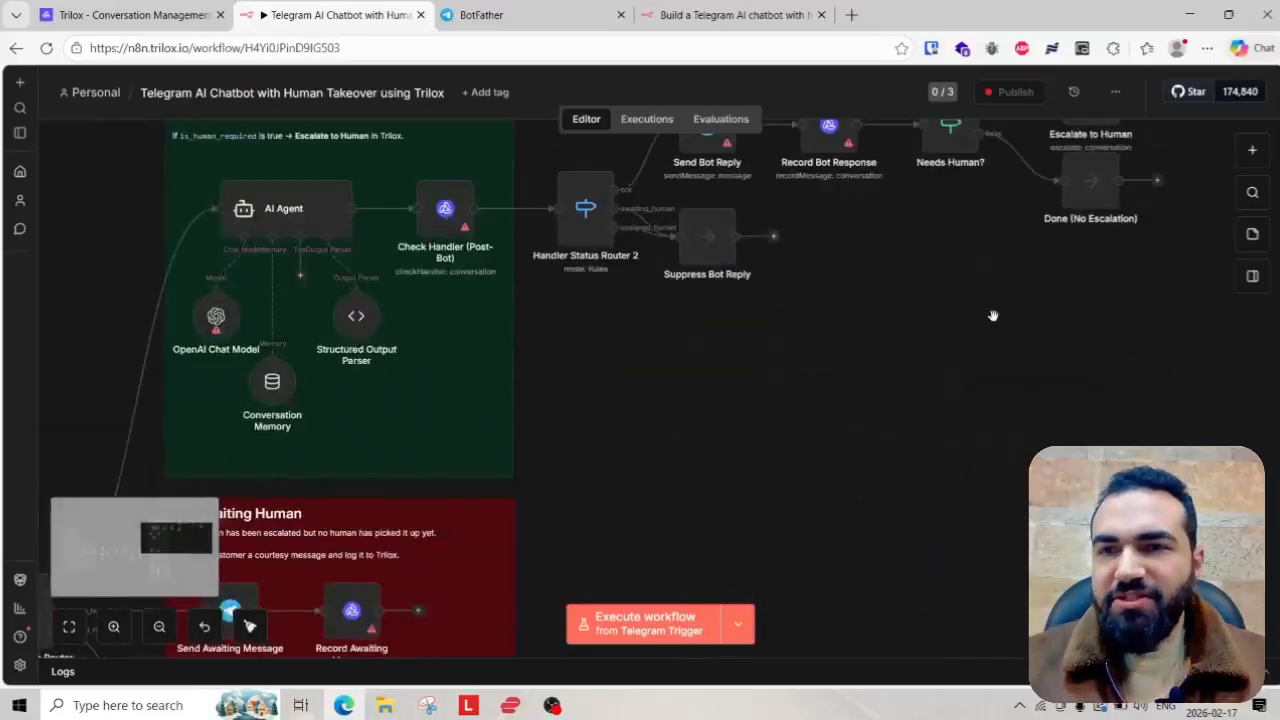
- Search the node library for Trilox, review the Trilox node's actions and triggers, and look at the sales bot inbox in Trilox
{"action": "scroll", "coordinate": [993, 316], "scroll_direction": "down", "scroll_amount": 5}
{"action": "left_click", "coordinate": [1252, 150]}
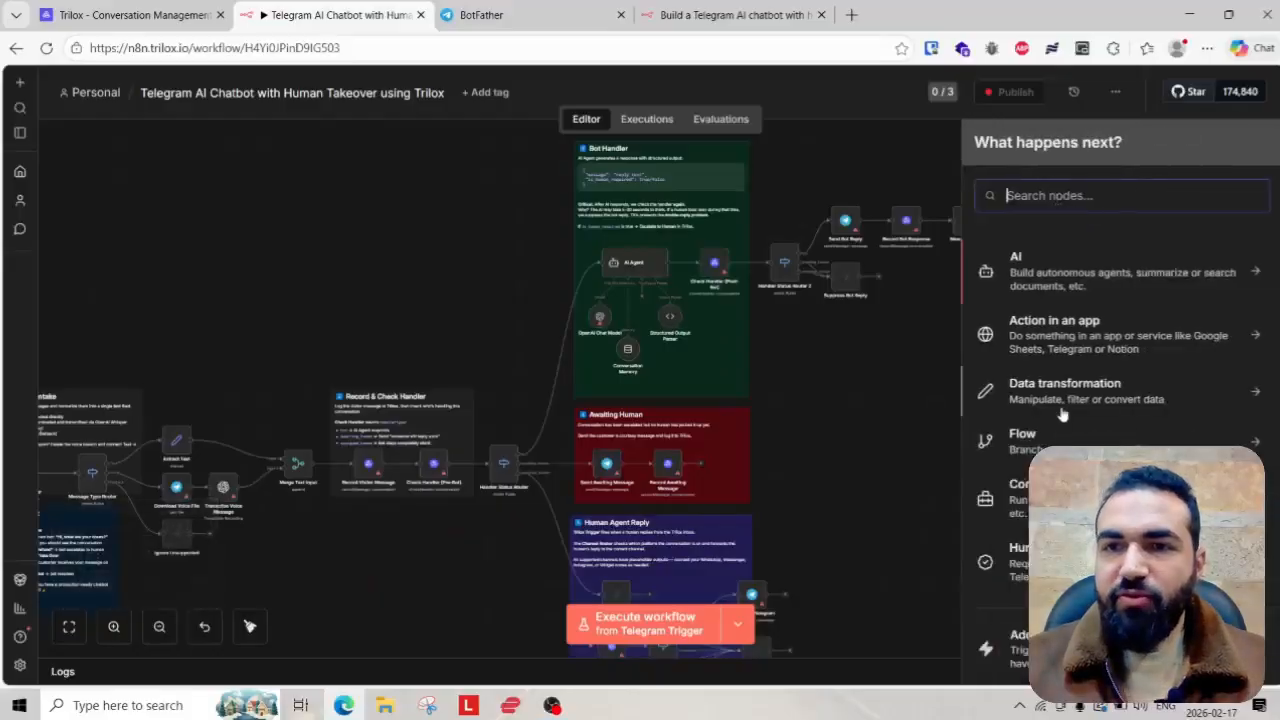
{"action": "type", "text": "trilo"}
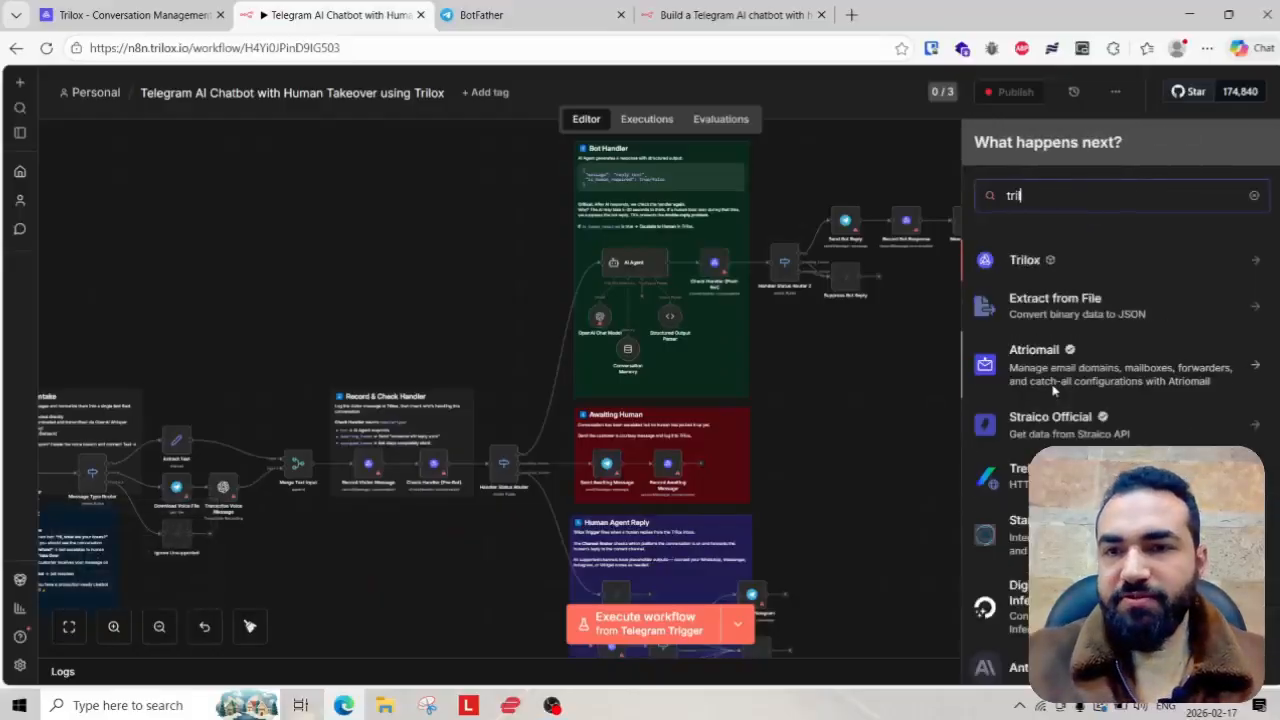
{"action": "left_click", "coordinate": [1110, 268]}
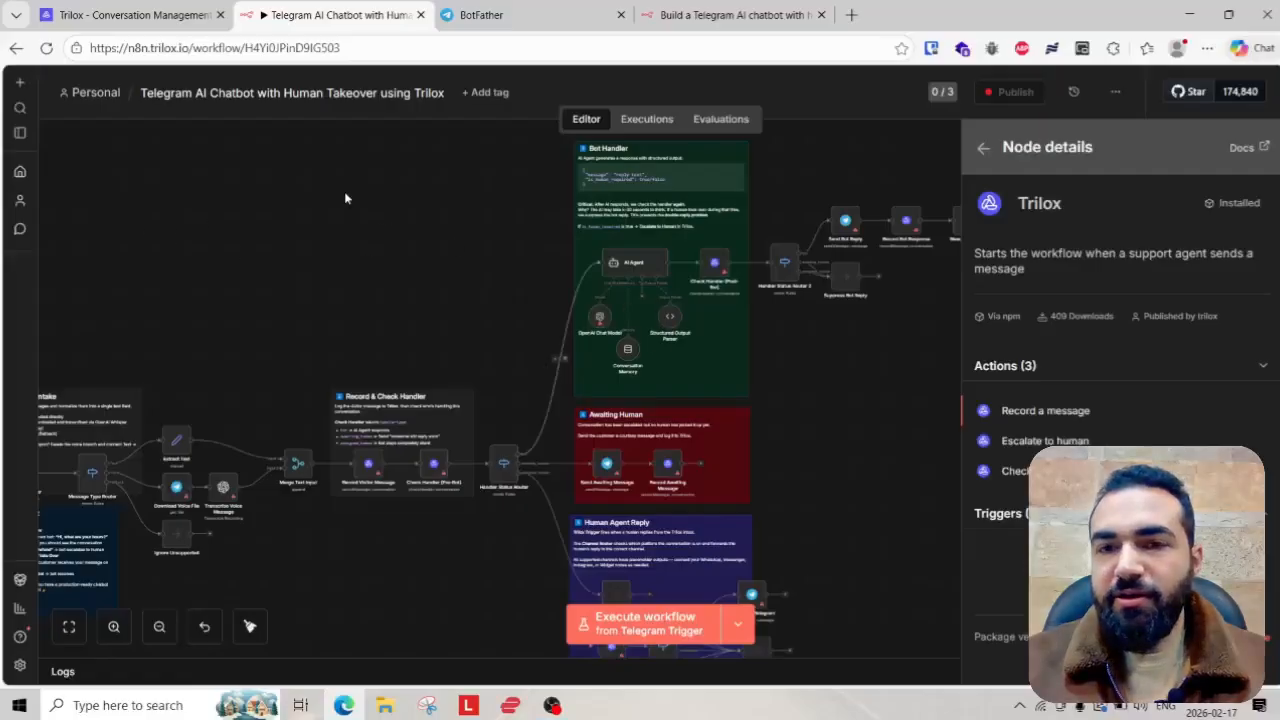
{"action": "key", "text": "ctrl+shift+Tab"}
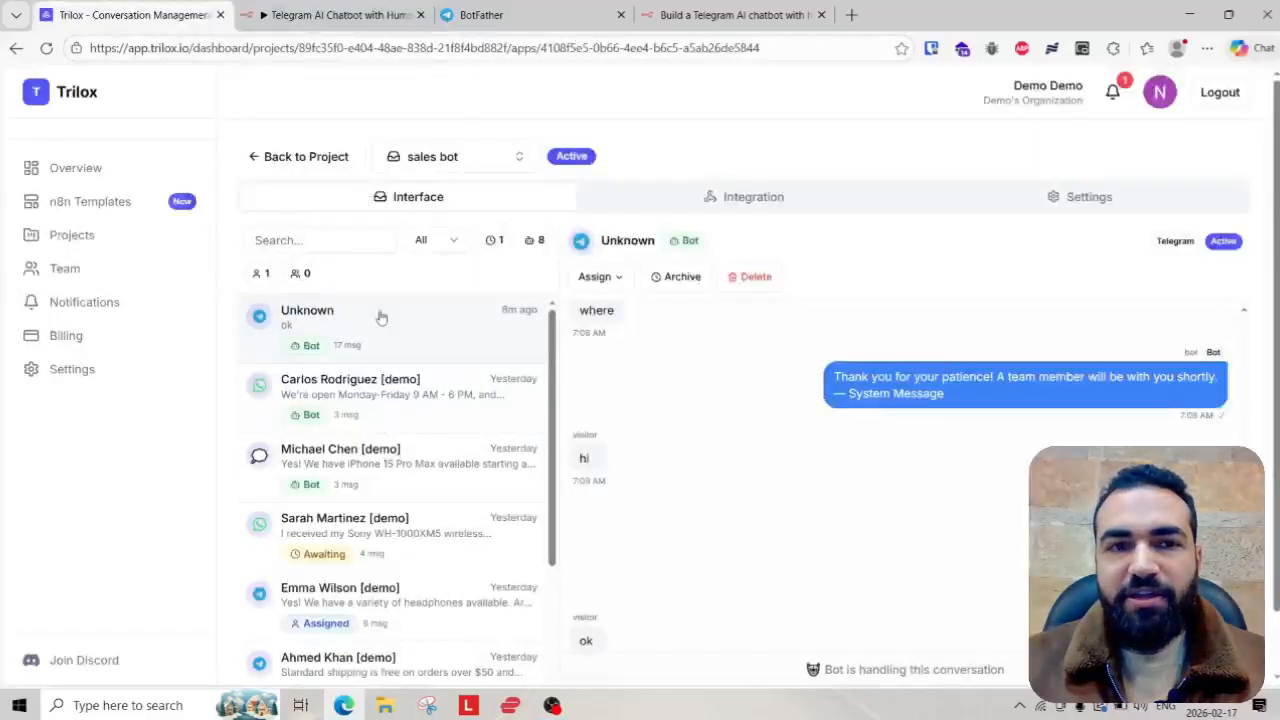
{"action": "left_click", "coordinate": [330, 15]}
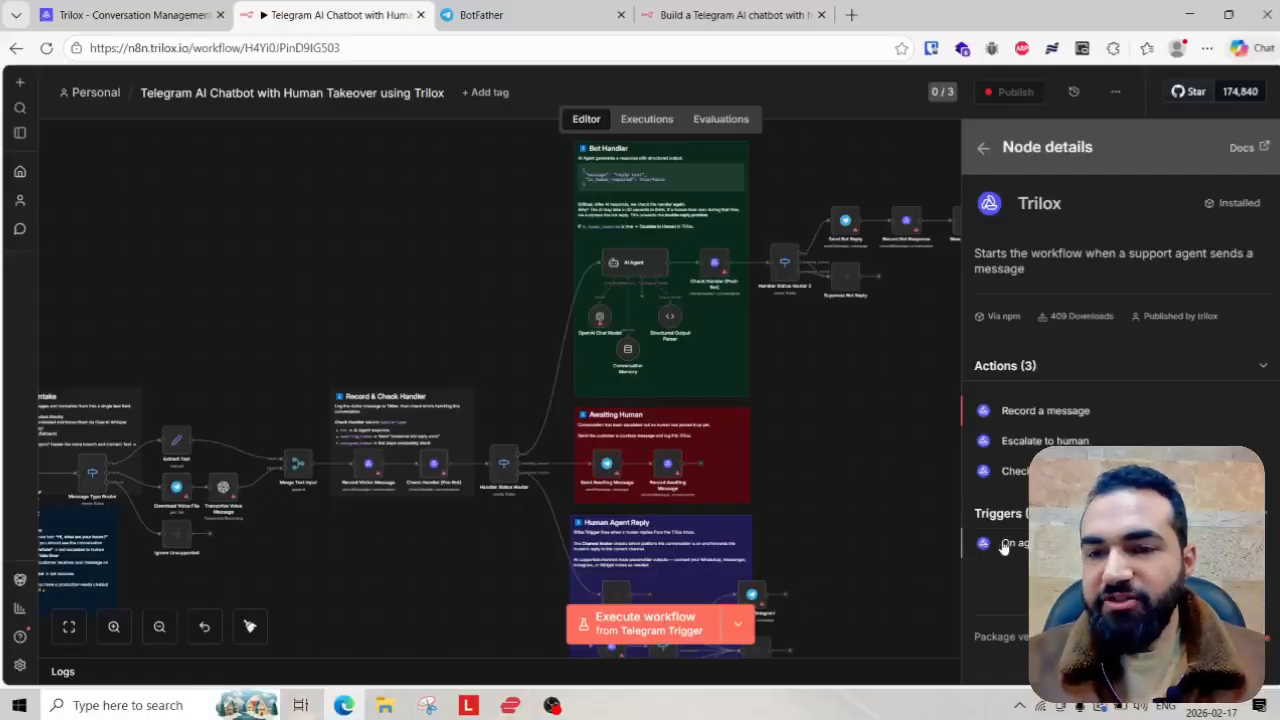
- Examine the Trilox Trigger and Channel Router in the Human Agent Reply section, and close the node details
{"action": "scroll", "coordinate": [820, 508], "scroll_direction": "down", "scroll_amount": 4}
{"action": "scroll", "coordinate": [652, 507], "scroll_direction": "up", "scroll_amount": 3}
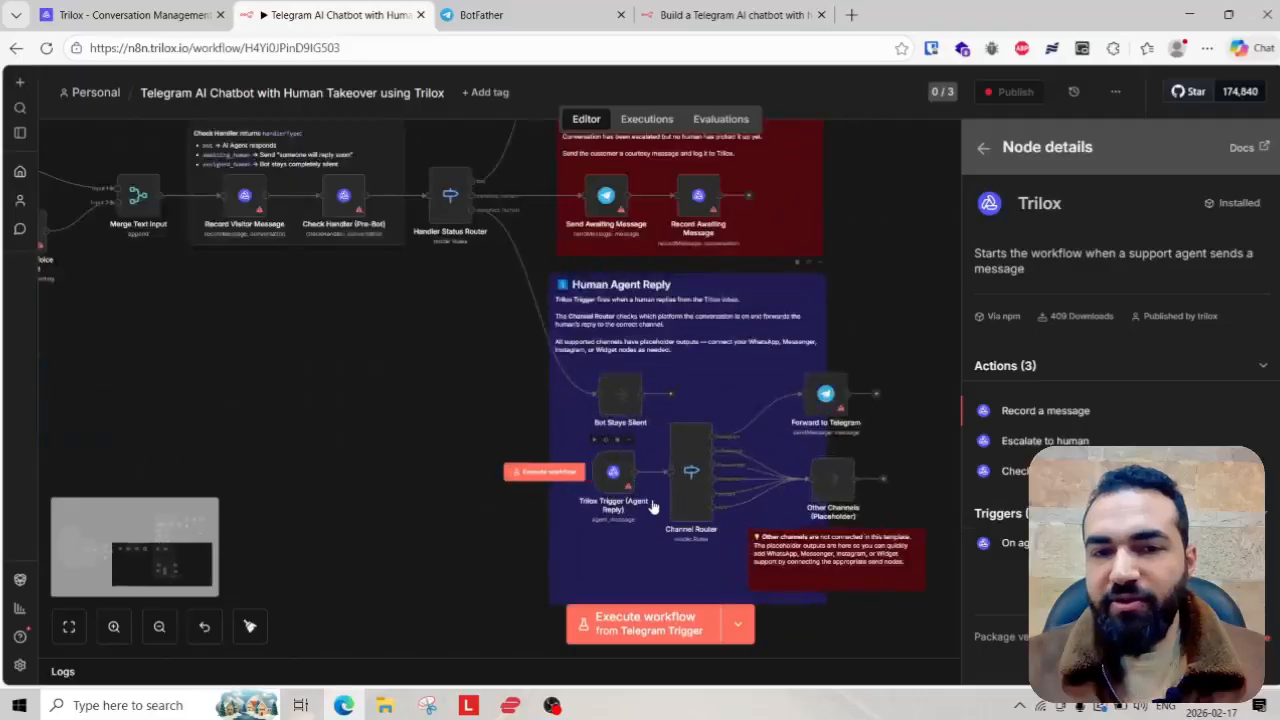
{"action": "scroll", "coordinate": [652, 507], "scroll_direction": "down", "scroll_amount": 2}
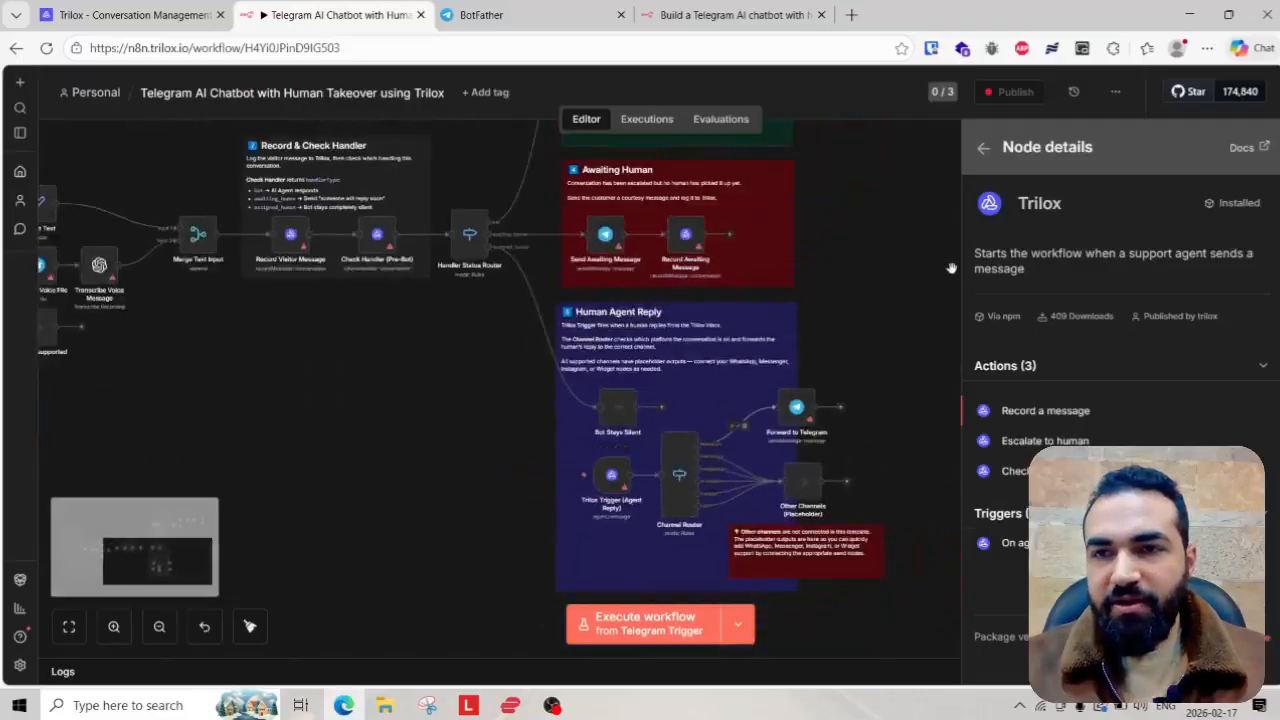
{"action": "left_click", "coordinate": [915, 168]}
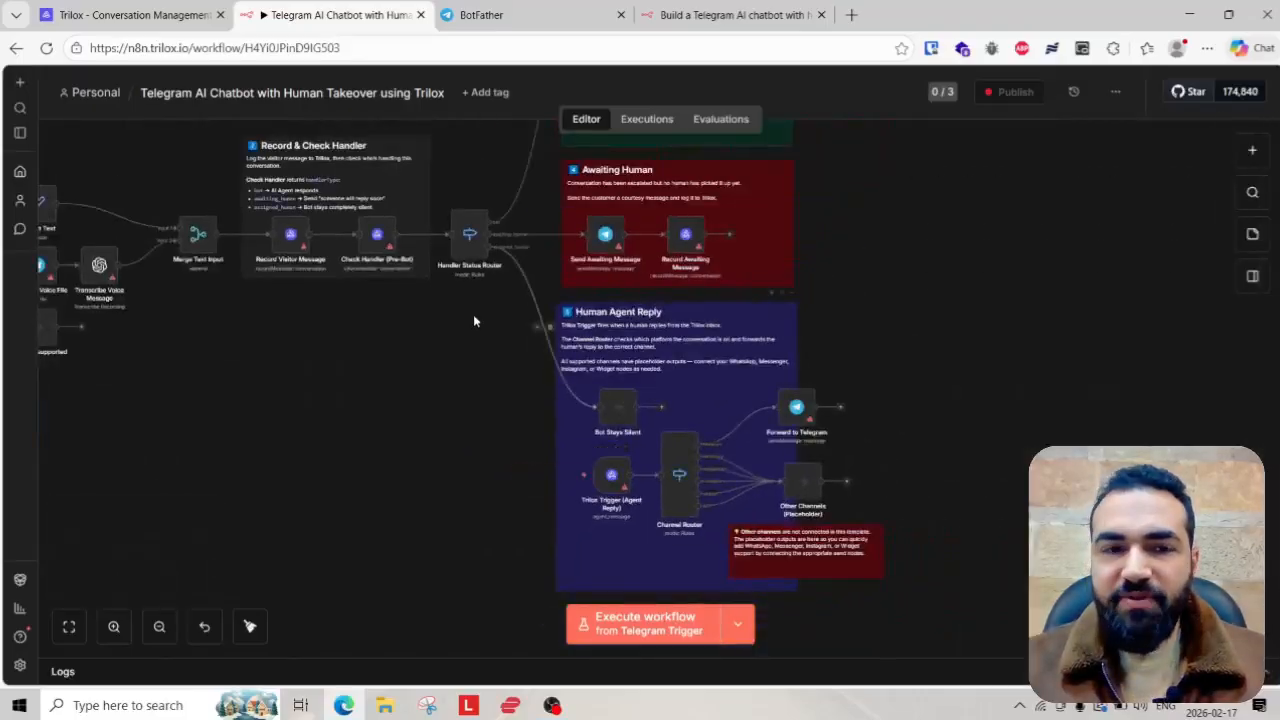
- Locate the Telegram Trigger in Message Intake, copy the new bot's API token from BotFather in Telegram, and return to the n8n workflow
{"action": "left_click_drag", "start_coordinate": [473, 314], "coordinate": [925, 369]}
{"action": "scroll", "coordinate": [729, 400], "scroll_direction": "down", "scroll_amount": 2}
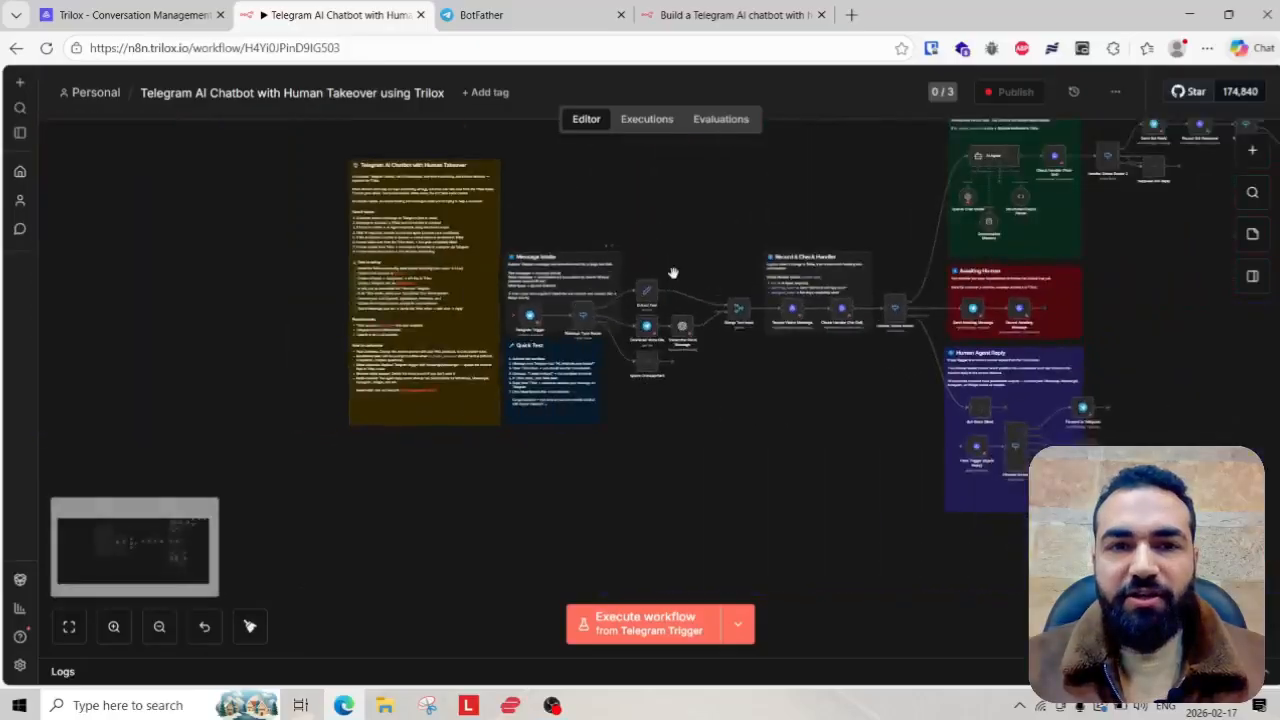
{"action": "scroll", "coordinate": [613, 335], "scroll_direction": "up", "scroll_amount": 2}
{"action": "scroll", "coordinate": [613, 335], "scroll_direction": "up", "scroll_amount": 3}
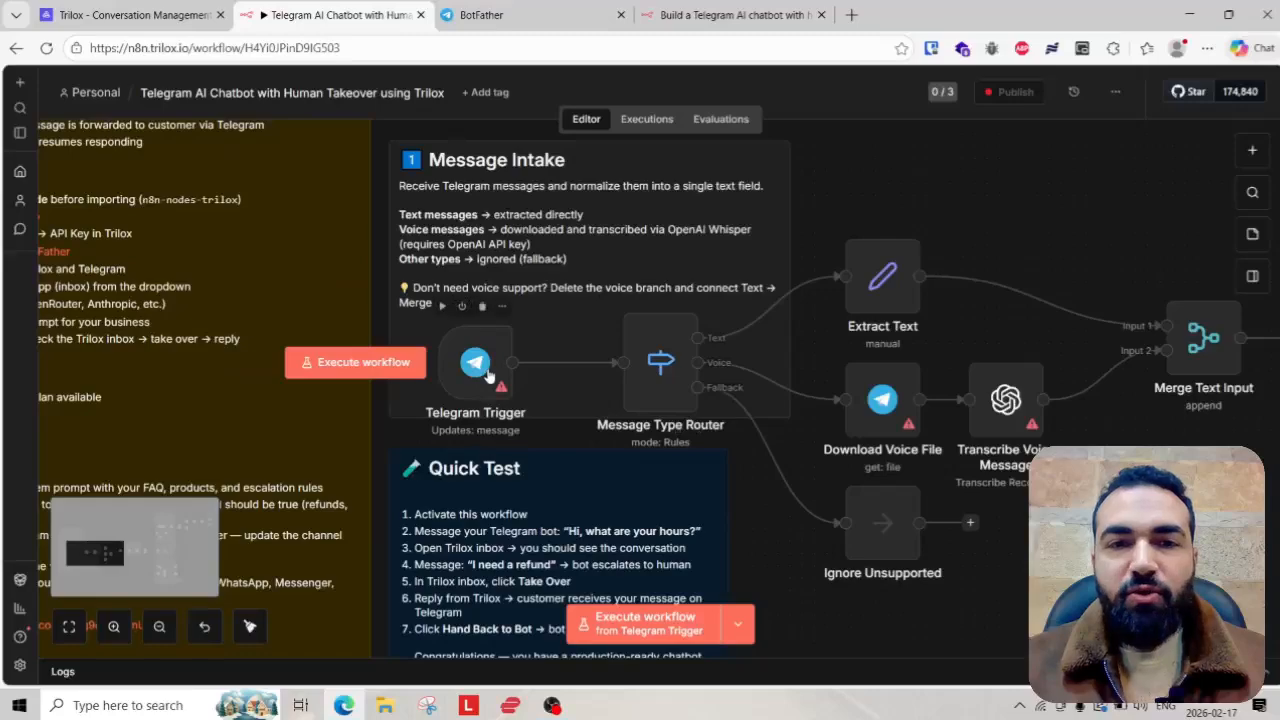
{"action": "left_click", "coordinate": [488, 374]}
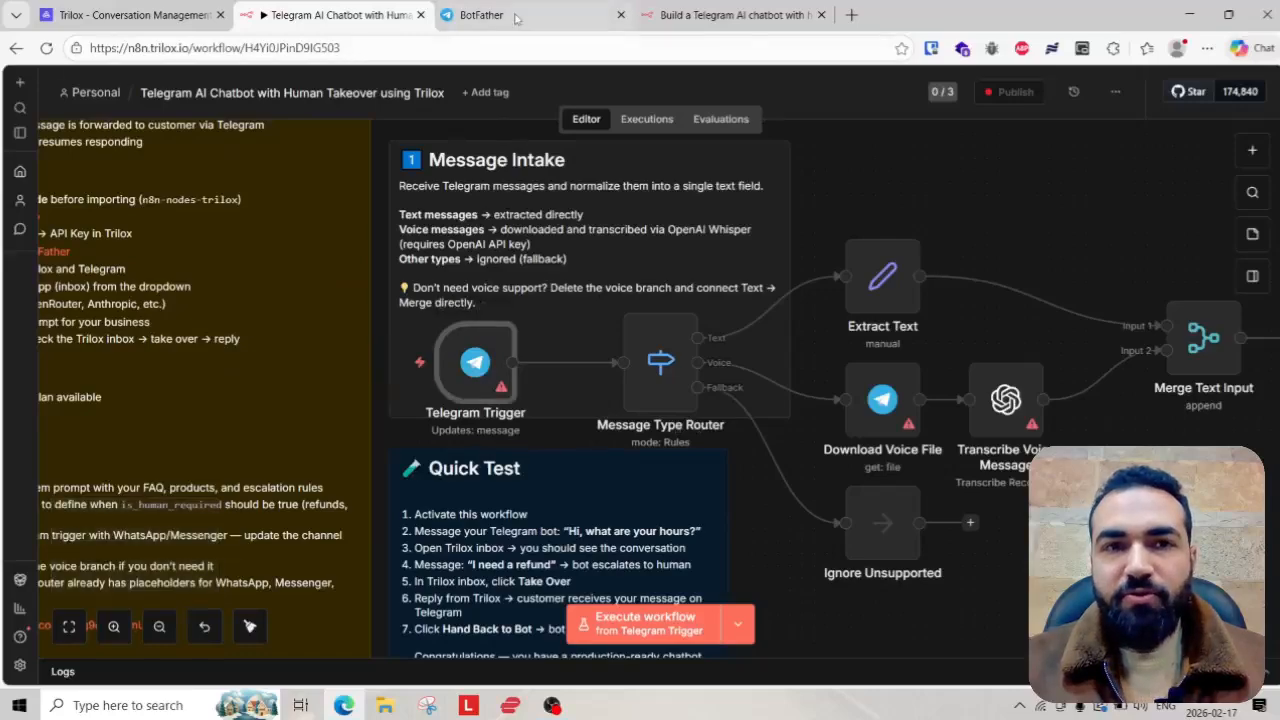
{"action": "key", "text": "ctrl+Tab"}
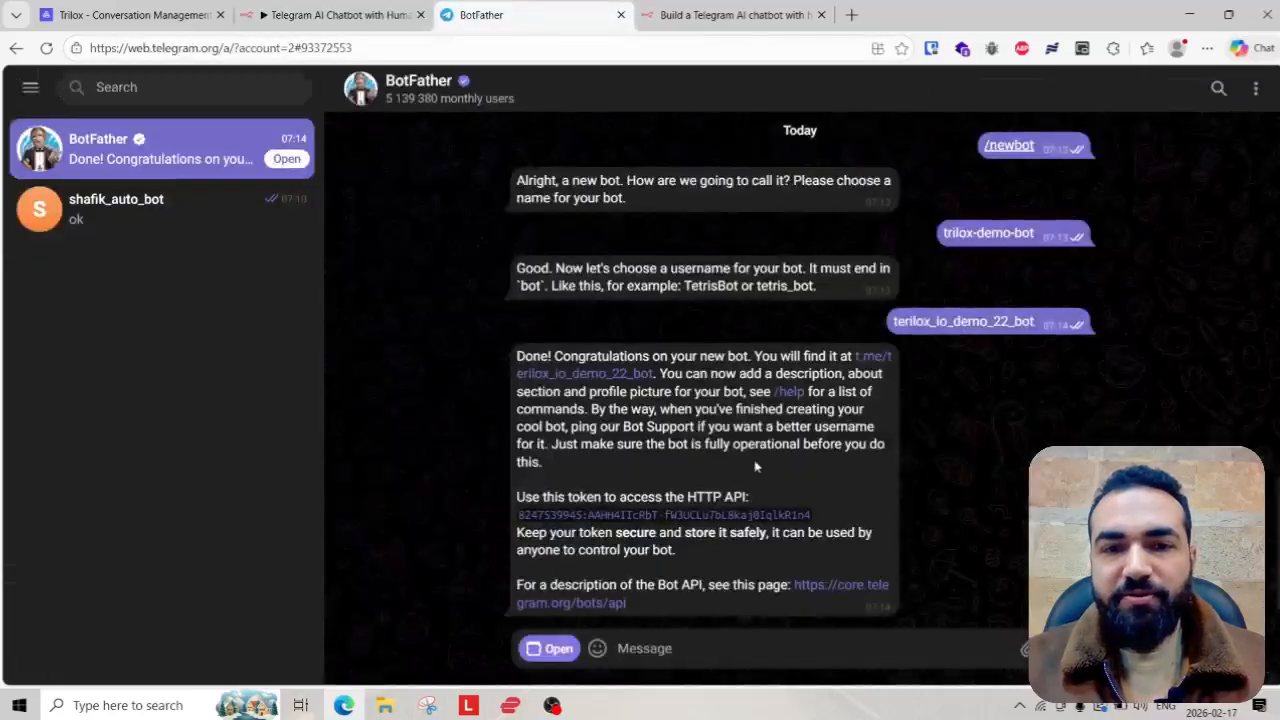
{"action": "left_click", "coordinate": [698, 516]}
{"action": "left_click", "coordinate": [665, 516]}
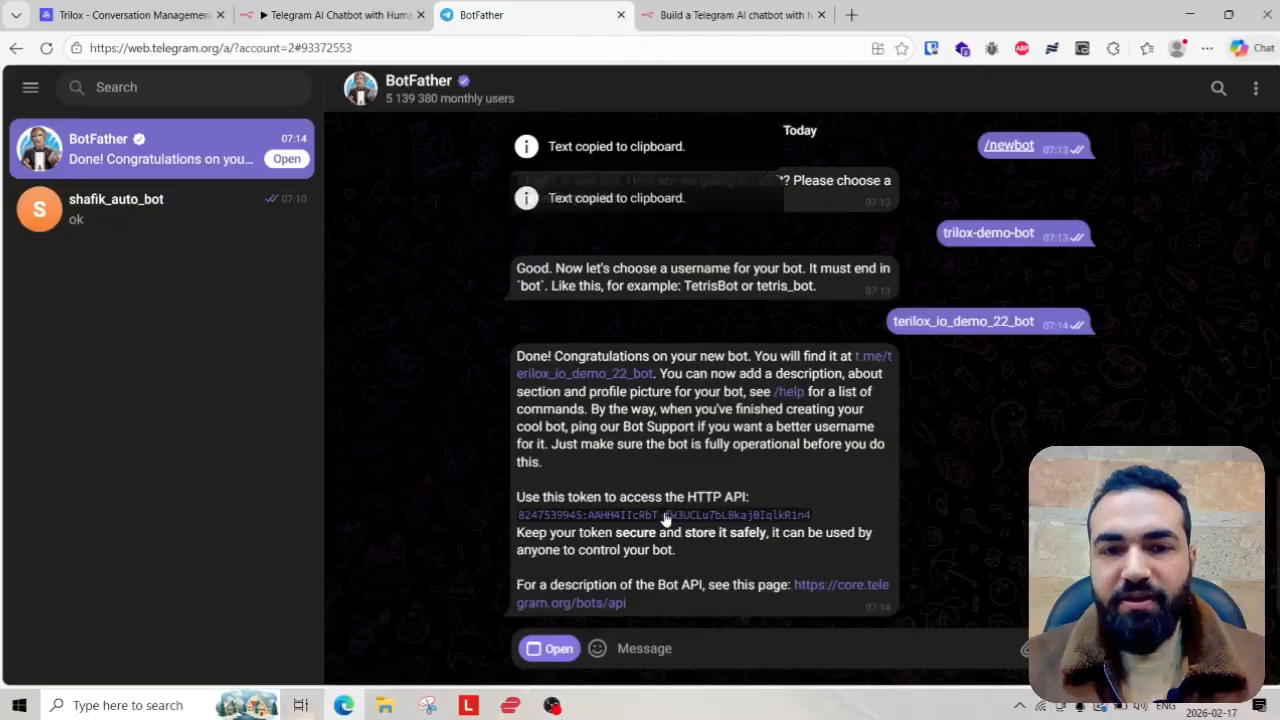
{"action": "left_click", "coordinate": [327, 15]}
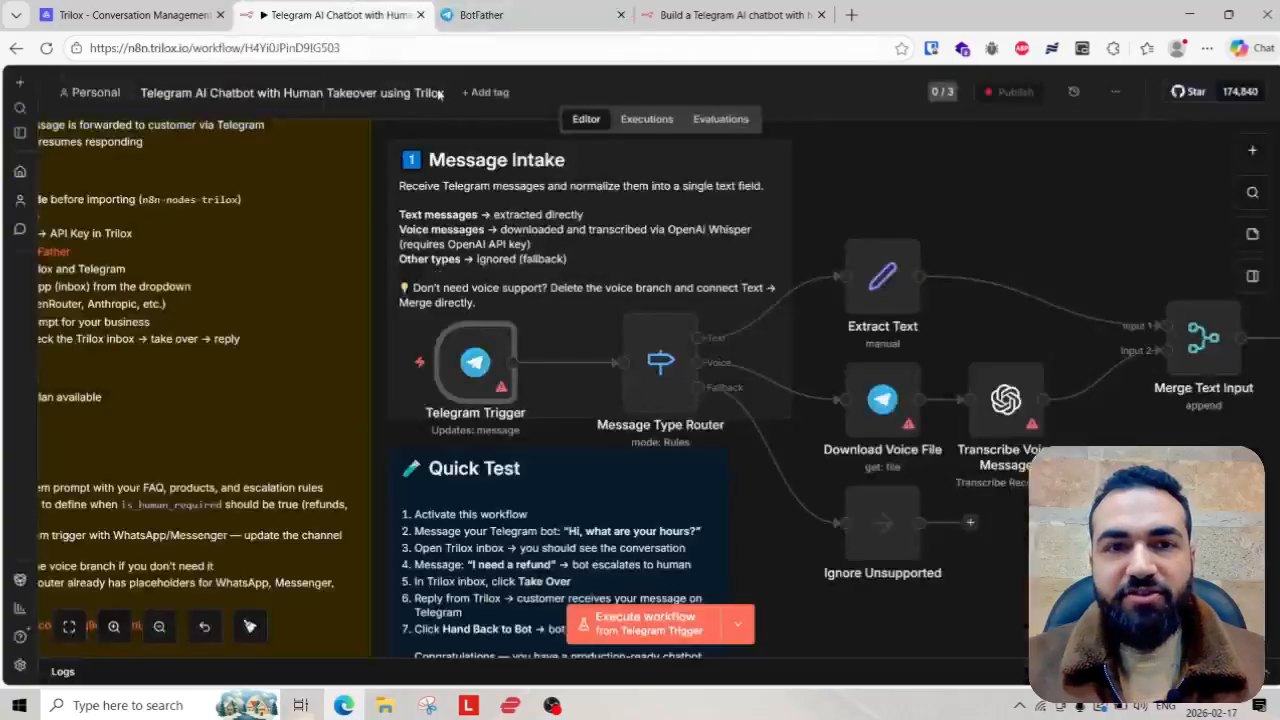
- Create a new Telegram credential for the Telegram Trigger by pasting the bot's access token, save it, and return to the trigger's parameters
{"action": "double_click", "coordinate": [480, 383]}
{"action": "left_click", "coordinate": [773, 229]}
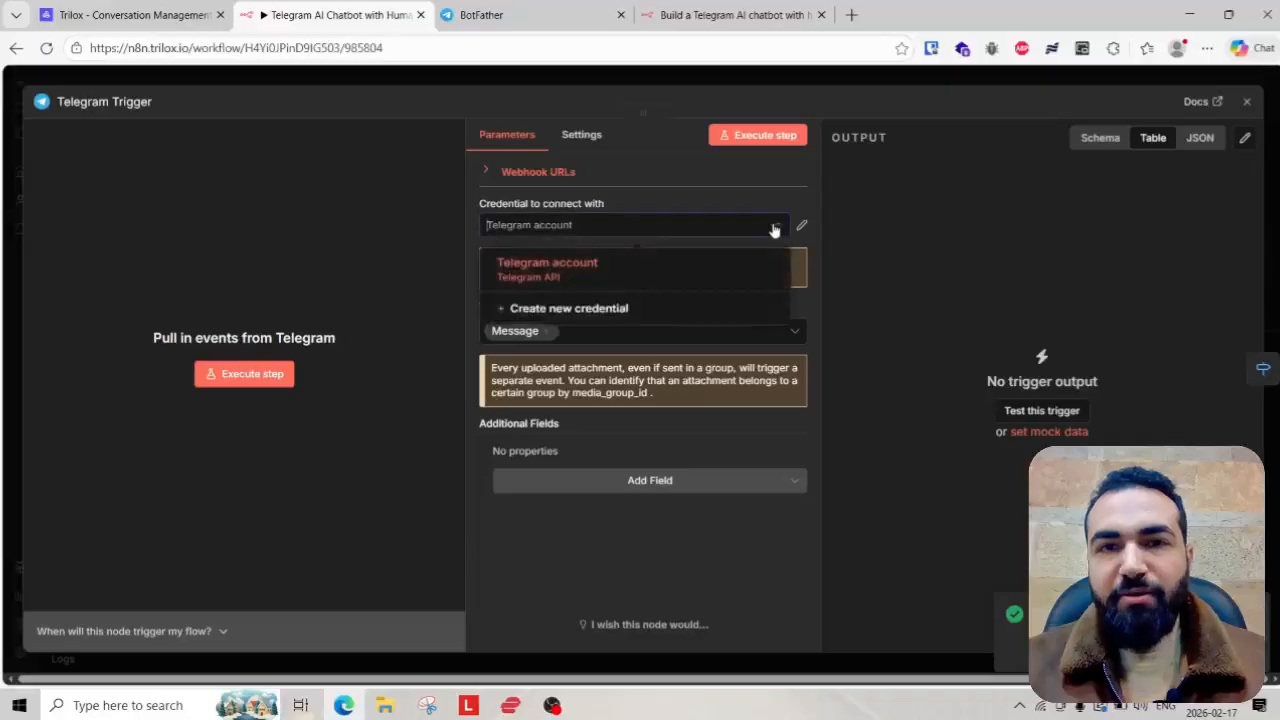
{"action": "left_click", "coordinate": [626, 310]}
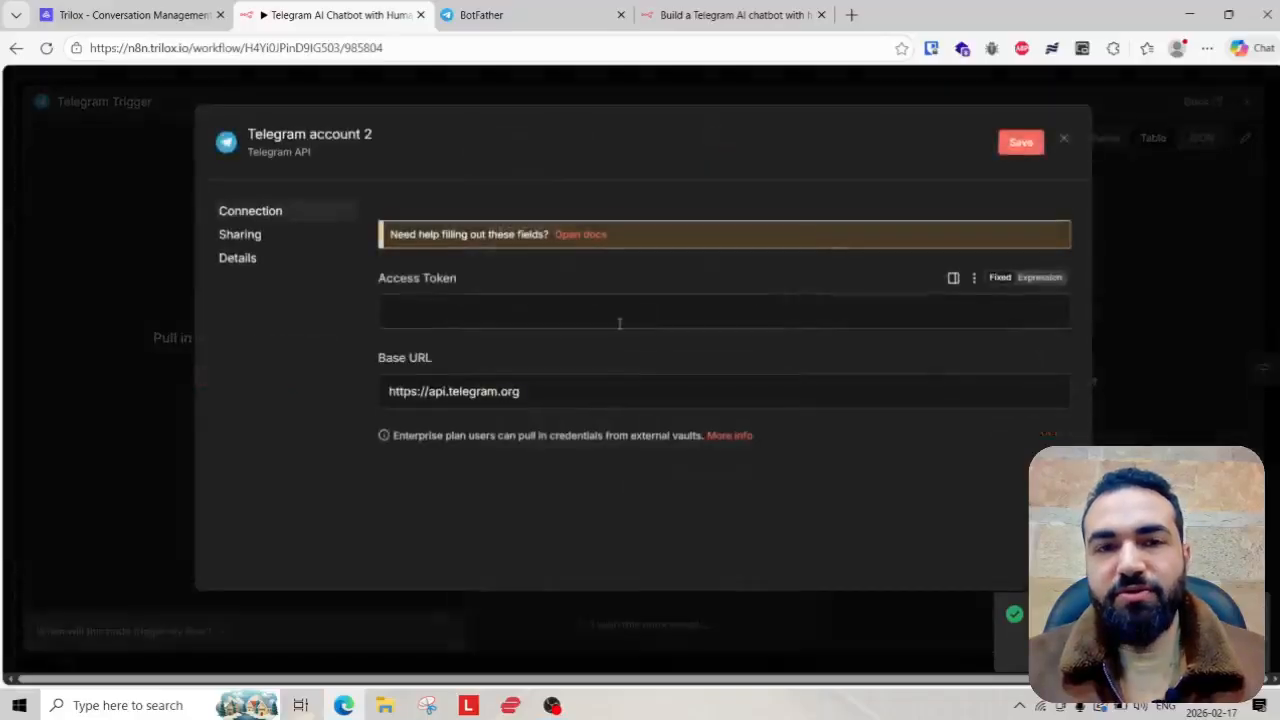
{"action": "left_click", "coordinate": [508, 317]}
{"action": "key", "text": "ctrl+v"}
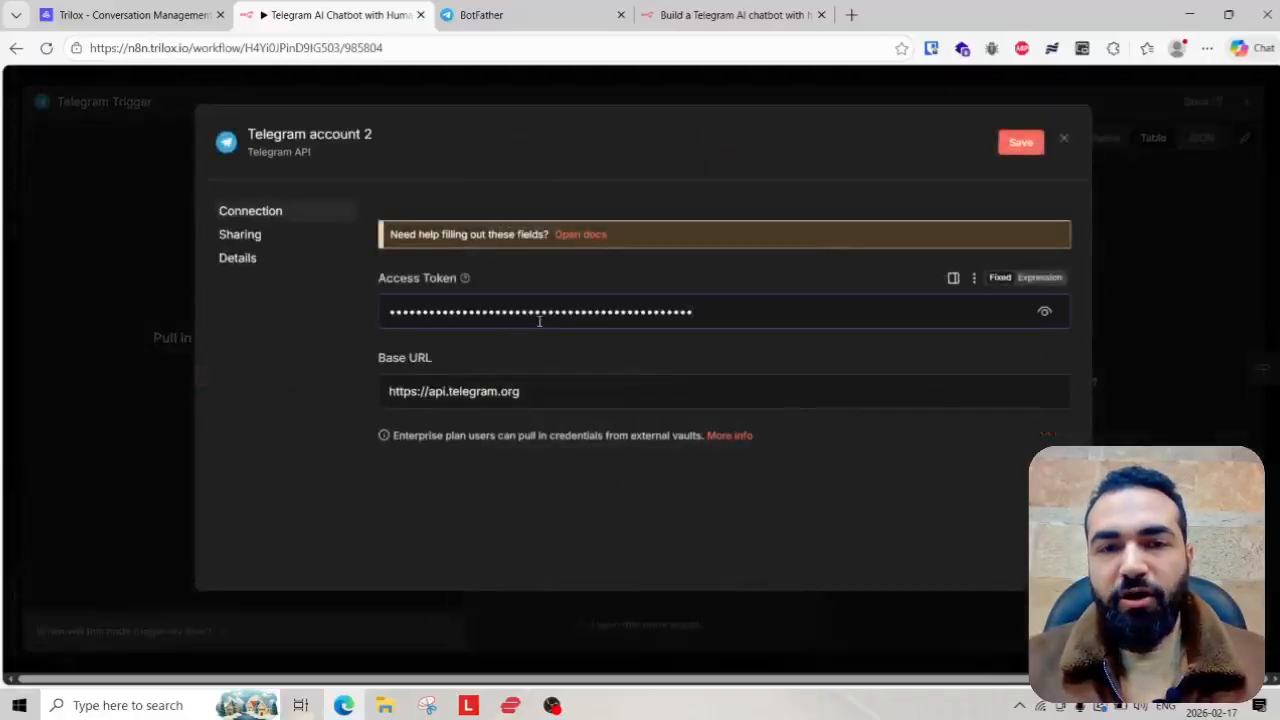
{"action": "left_click", "coordinate": [1020, 147]}
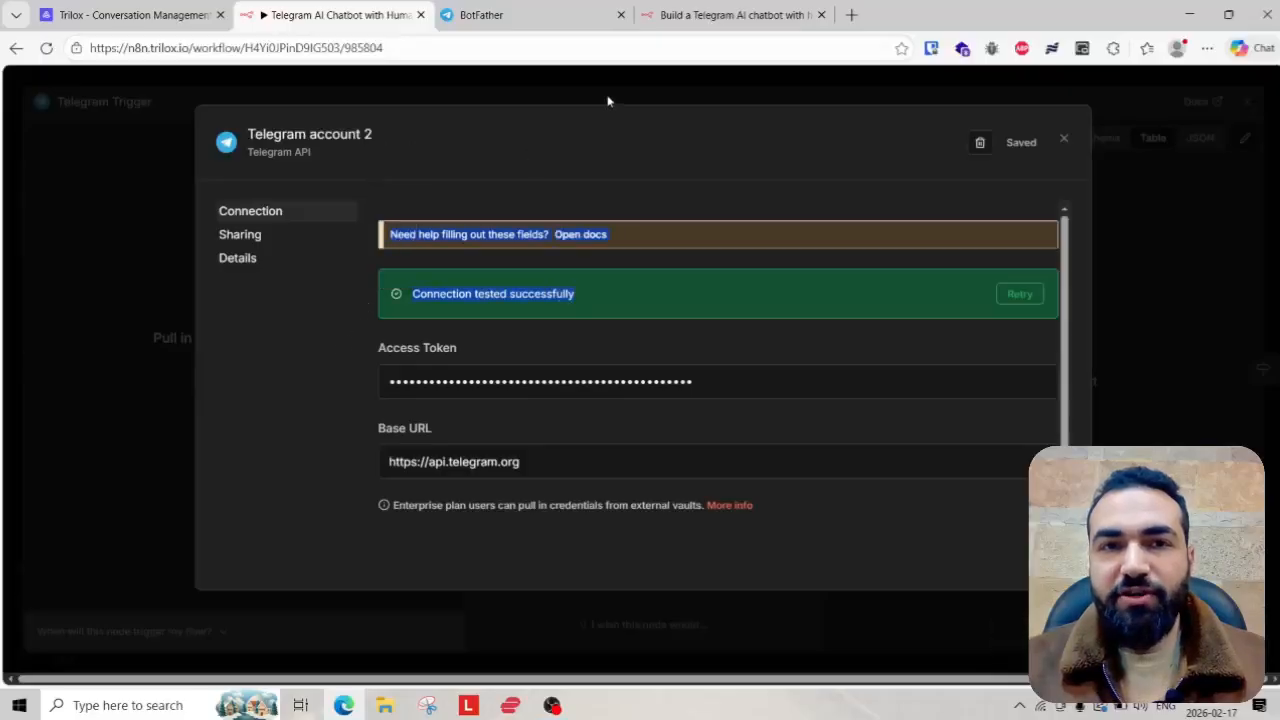
{"action": "left_click", "coordinate": [605, 100]}
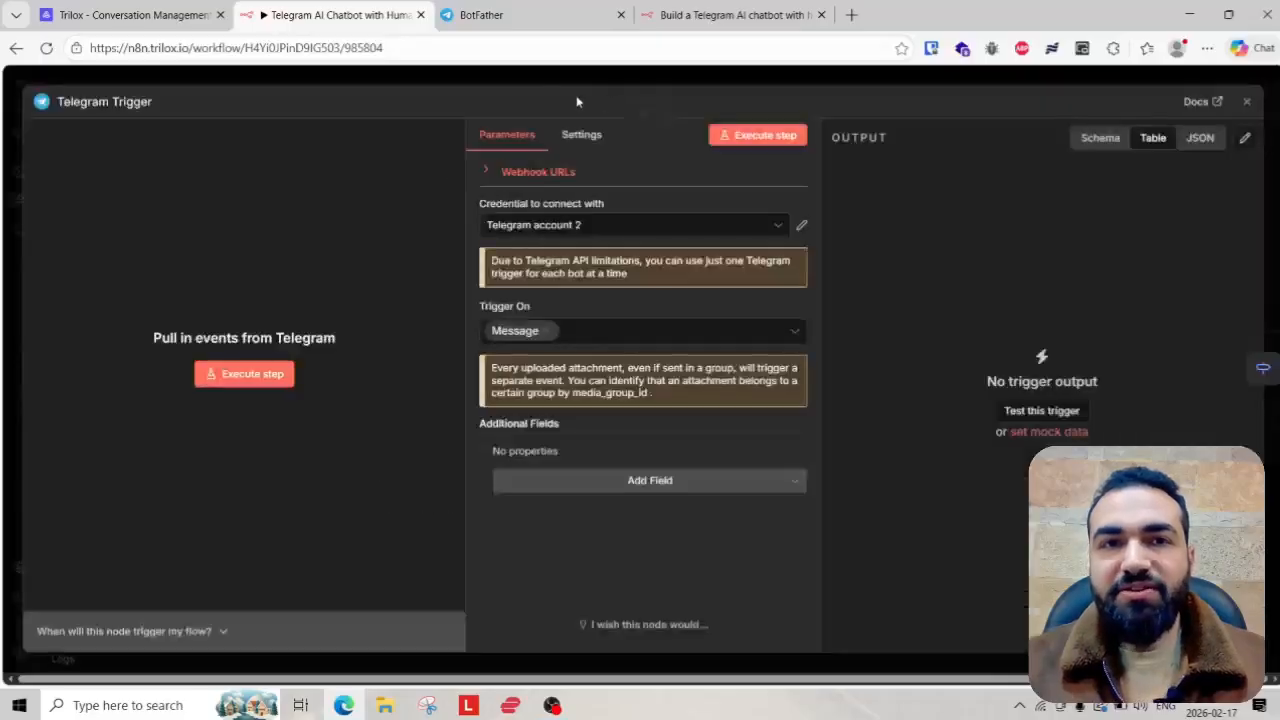
- Look over the bot chats in Telegram, return to the n8n workflow, and close the Telegram Trigger's settings
{"action": "left_click", "coordinate": [492, 12]}
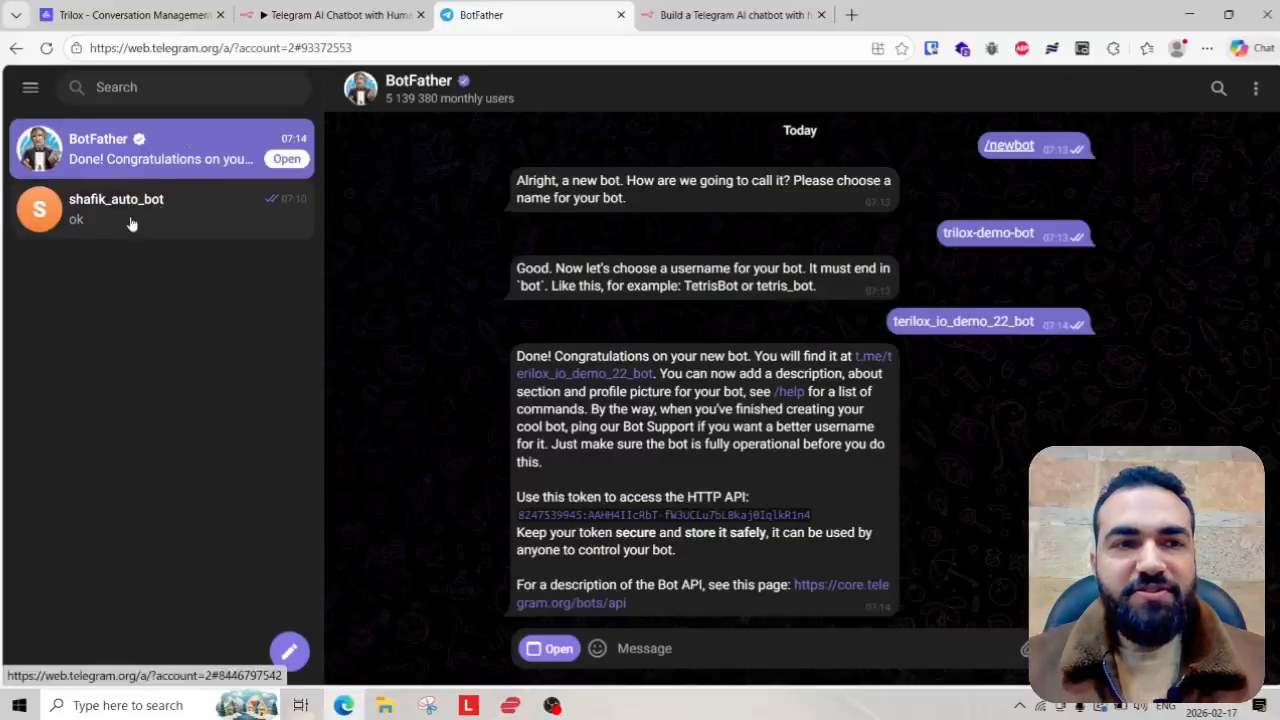
{"action": "left_click", "coordinate": [339, 10]}
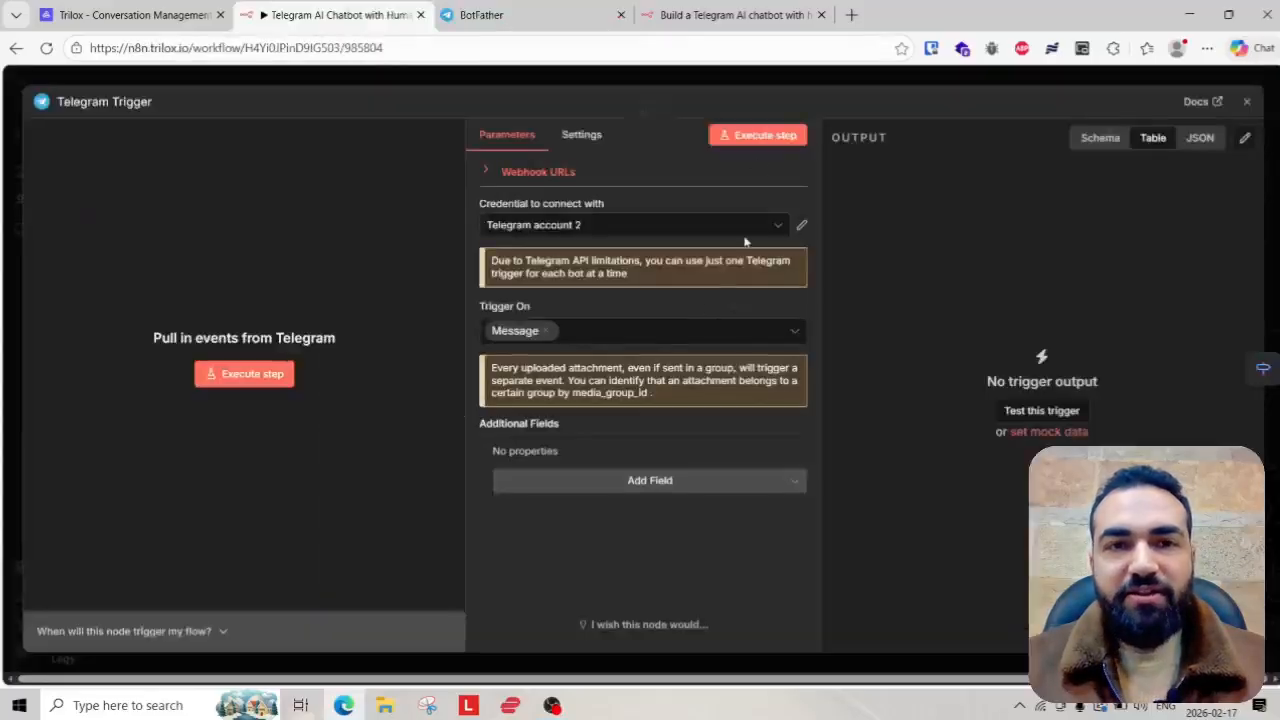
{"action": "left_click", "coordinate": [773, 81]}
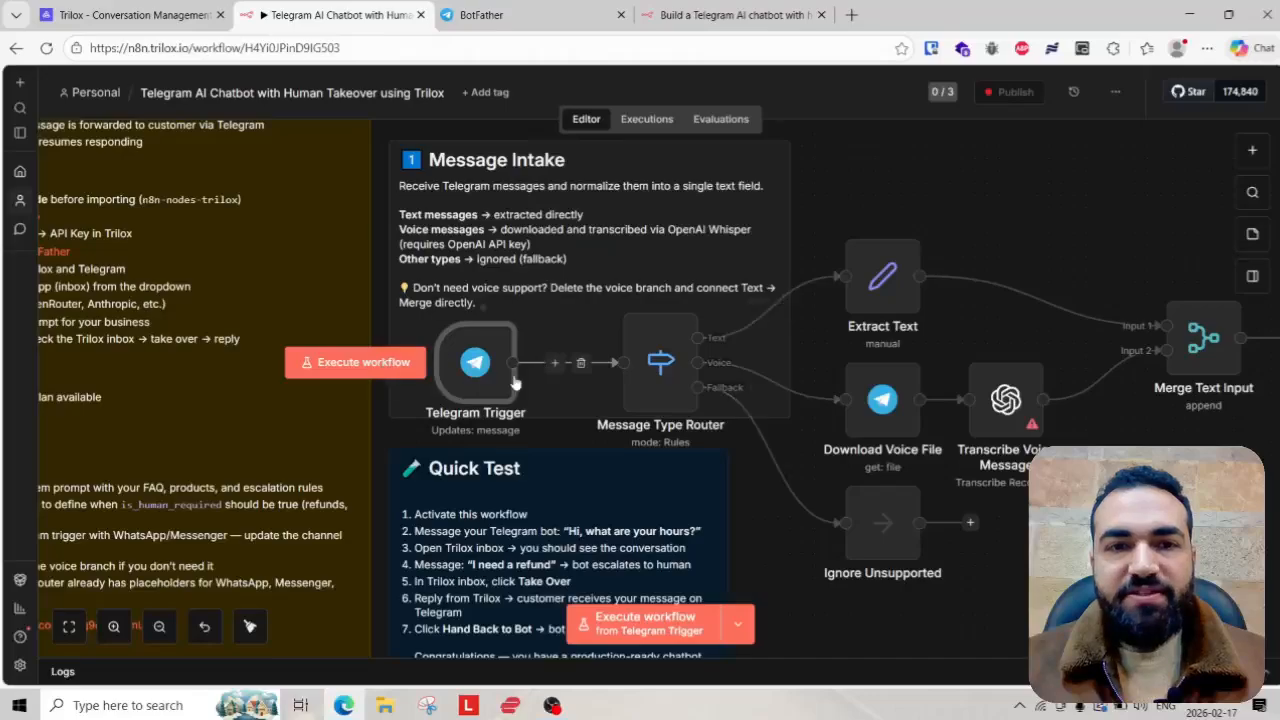
- Examine the Message Intake path from the Telegram Trigger through the Message Type Router
{"action": "scroll", "coordinate": [508, 385], "scroll_direction": "down", "scroll_amount": 4}
{"action": "scroll", "coordinate": [508, 385], "scroll_direction": "up", "scroll_amount": 4}
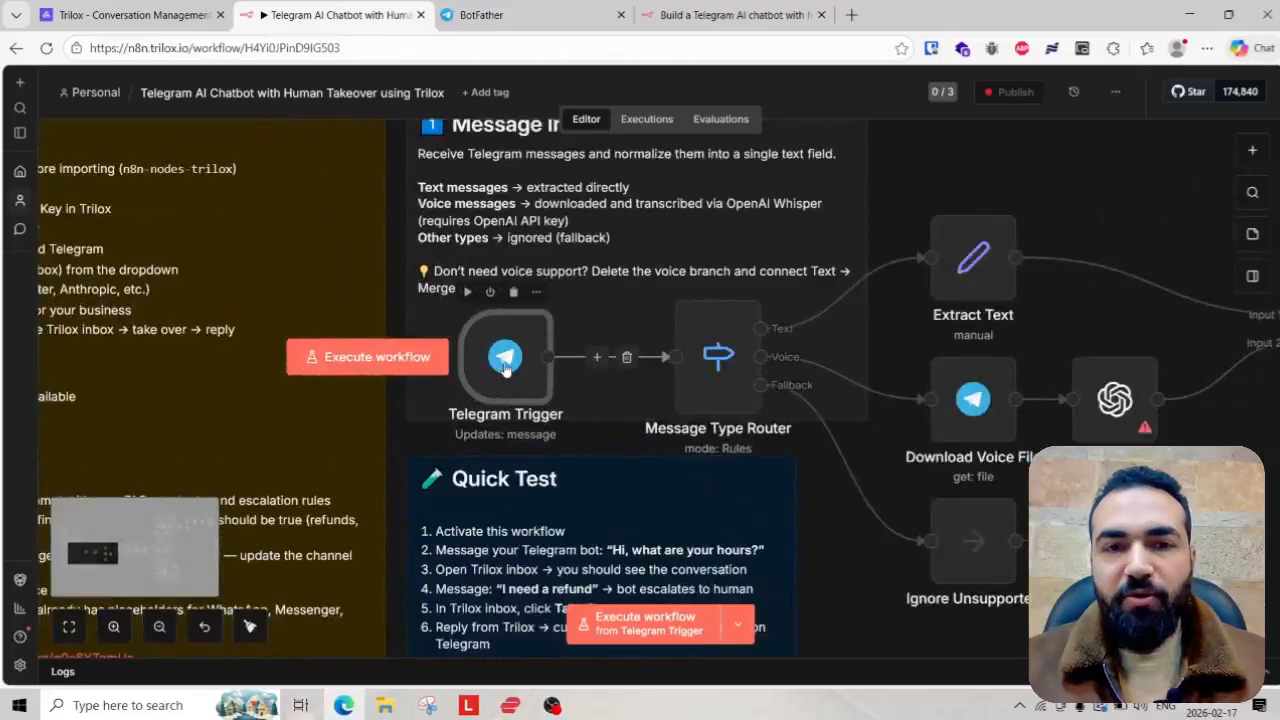
{"action": "scroll", "coordinate": [505, 368], "scroll_direction": "down", "scroll_amount": 3}
{"action": "left_click_drag", "start_coordinate": [738, 456], "coordinate": [607, 416]}
{"action": "scroll", "coordinate": [540, 320], "scroll_direction": "up", "scroll_amount": 2}
{"action": "scroll", "coordinate": [540, 318], "scroll_direction": "down", "scroll_amount": 3}
{"action": "scroll", "coordinate": [588, 315], "scroll_direction": "up", "scroll_amount": 3}
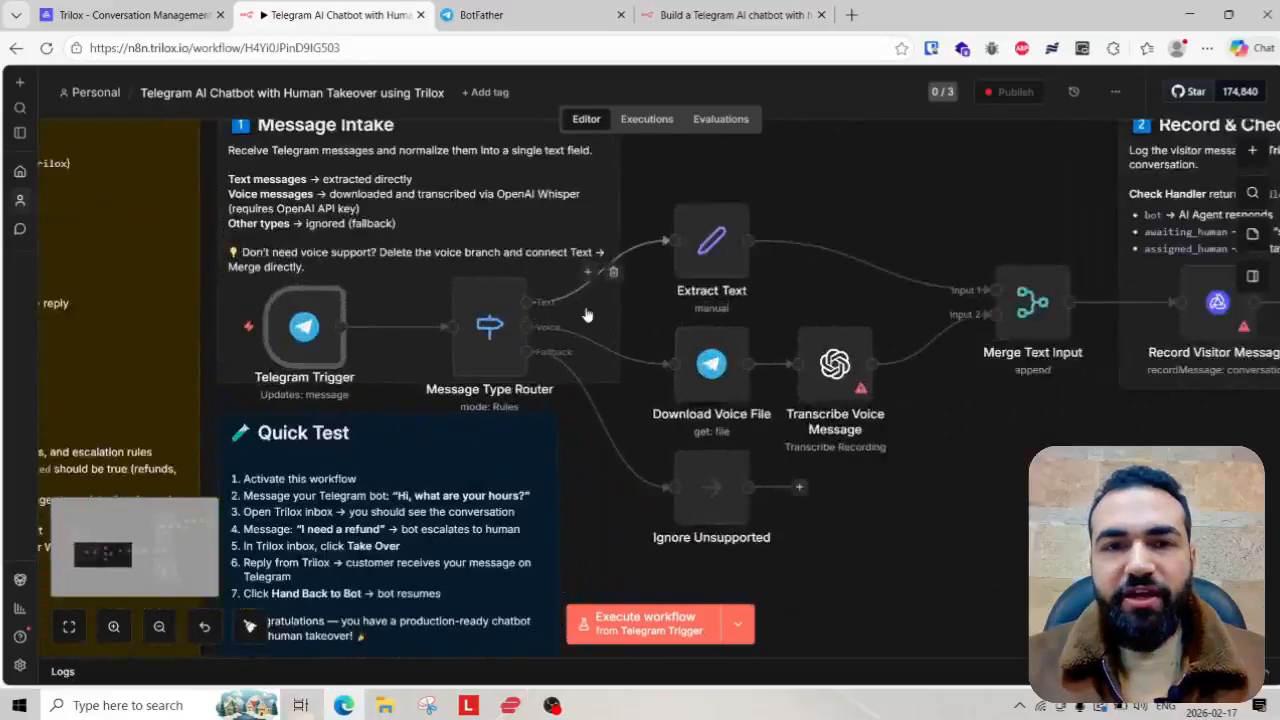
- Examine the text, voice and fallback branches, including Download Voice File and Transcribe Voice Message, up to Merge Text Input
{"action": "left_click_drag", "start_coordinate": [941, 437], "coordinate": [766, 414]}
{"action": "scroll", "coordinate": [565, 383], "scroll_direction": "up", "scroll_amount": 1}
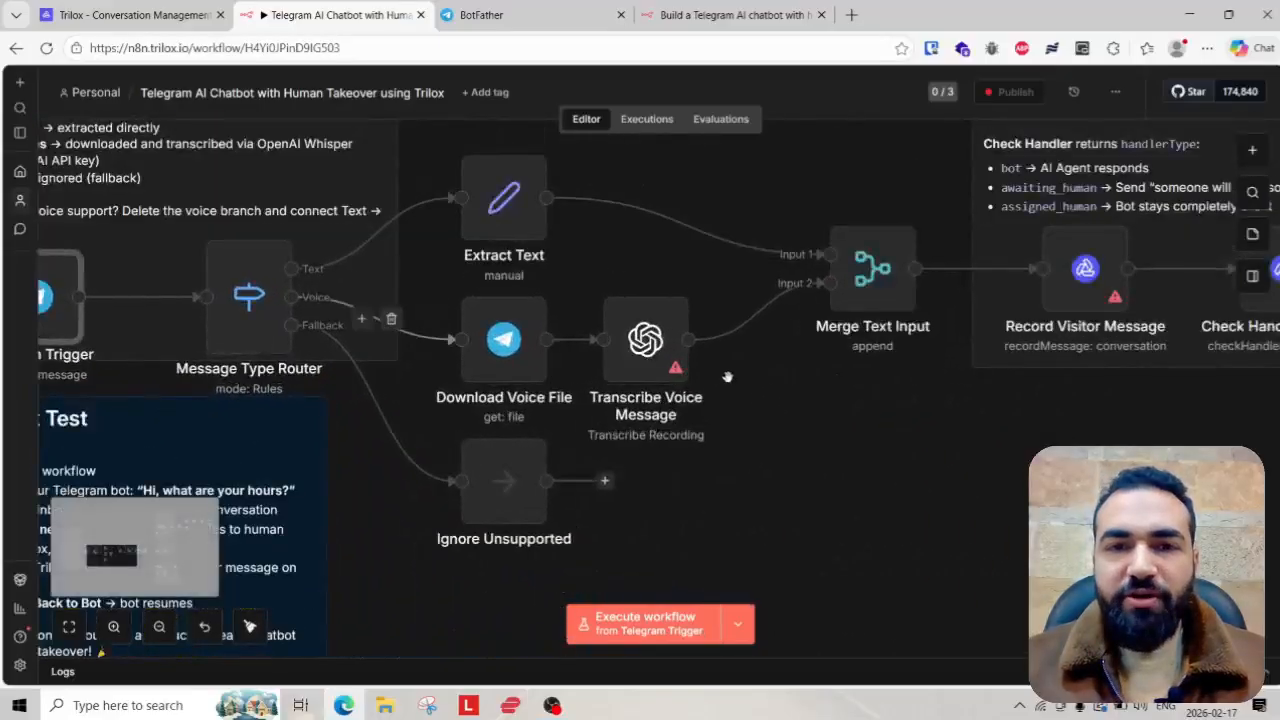
{"action": "scroll", "coordinate": [650, 388], "scroll_direction": "down", "scroll_amount": 3}
{"action": "scroll", "coordinate": [650, 391], "scroll_direction": "up", "scroll_amount": 3}
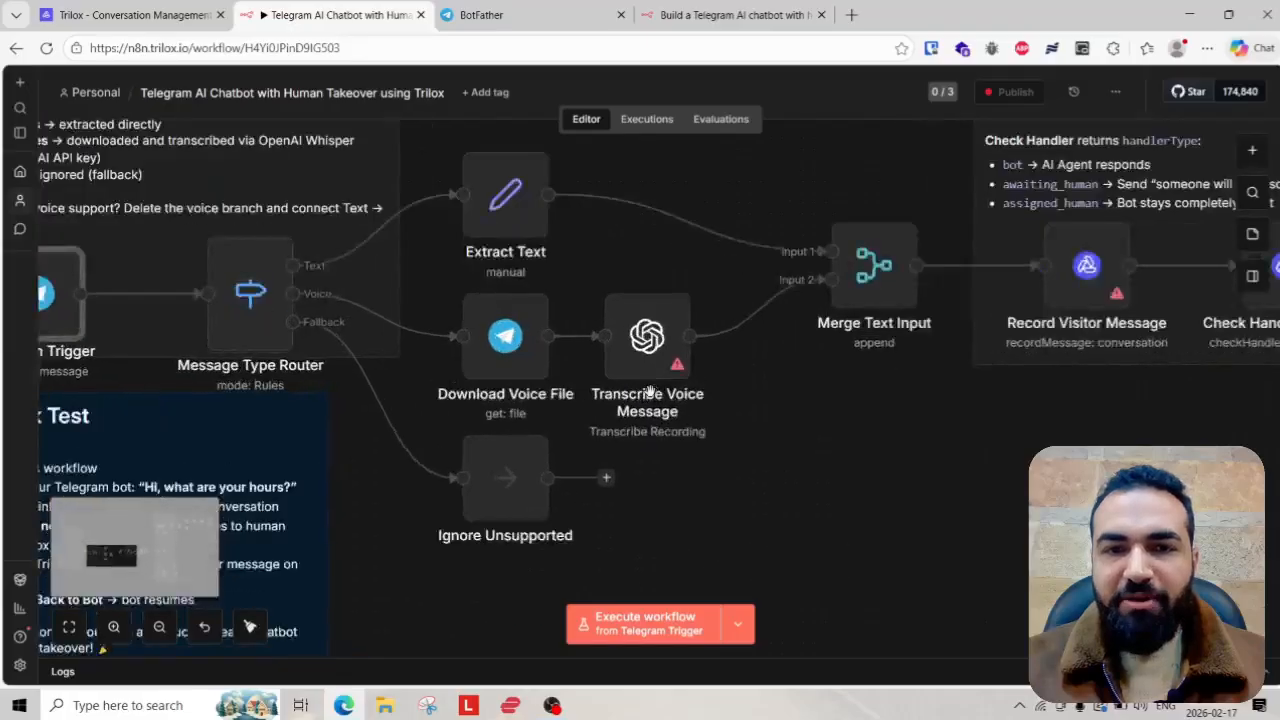
{"action": "scroll", "coordinate": [650, 391], "scroll_direction": "up", "scroll_amount": 1}
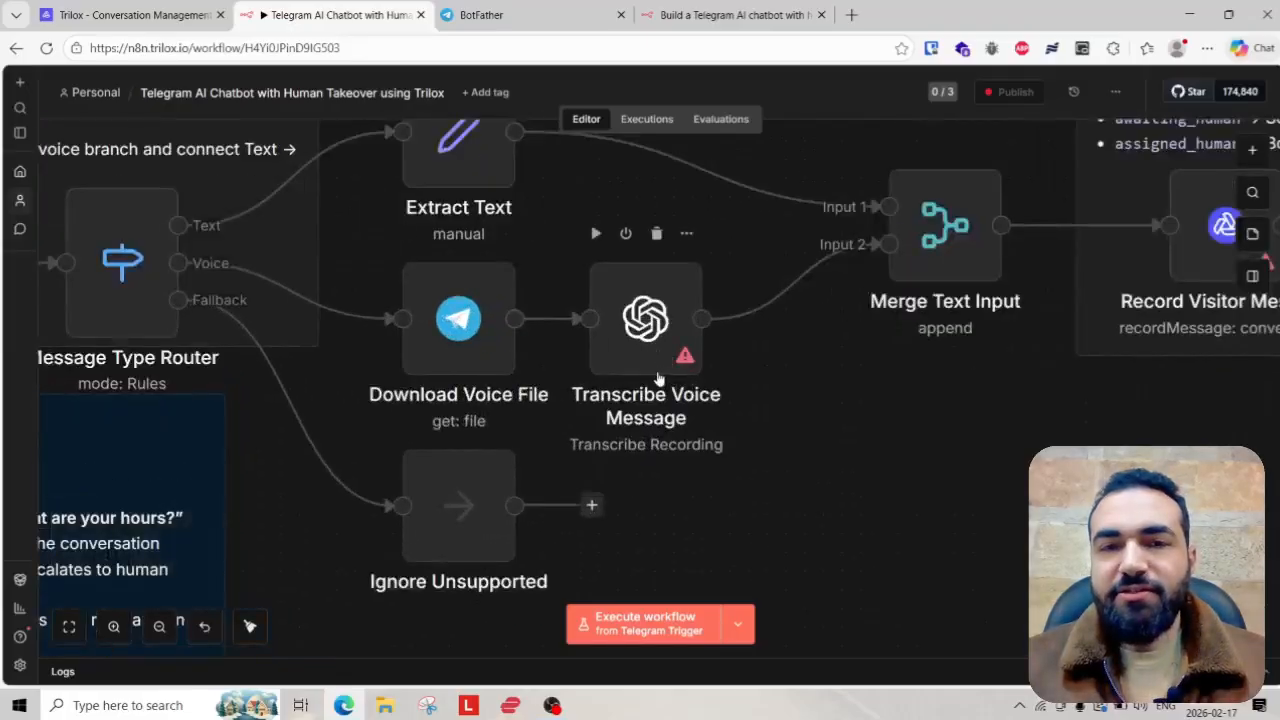
{"action": "scroll", "coordinate": [658, 378], "scroll_direction": "down", "scroll_amount": 2}
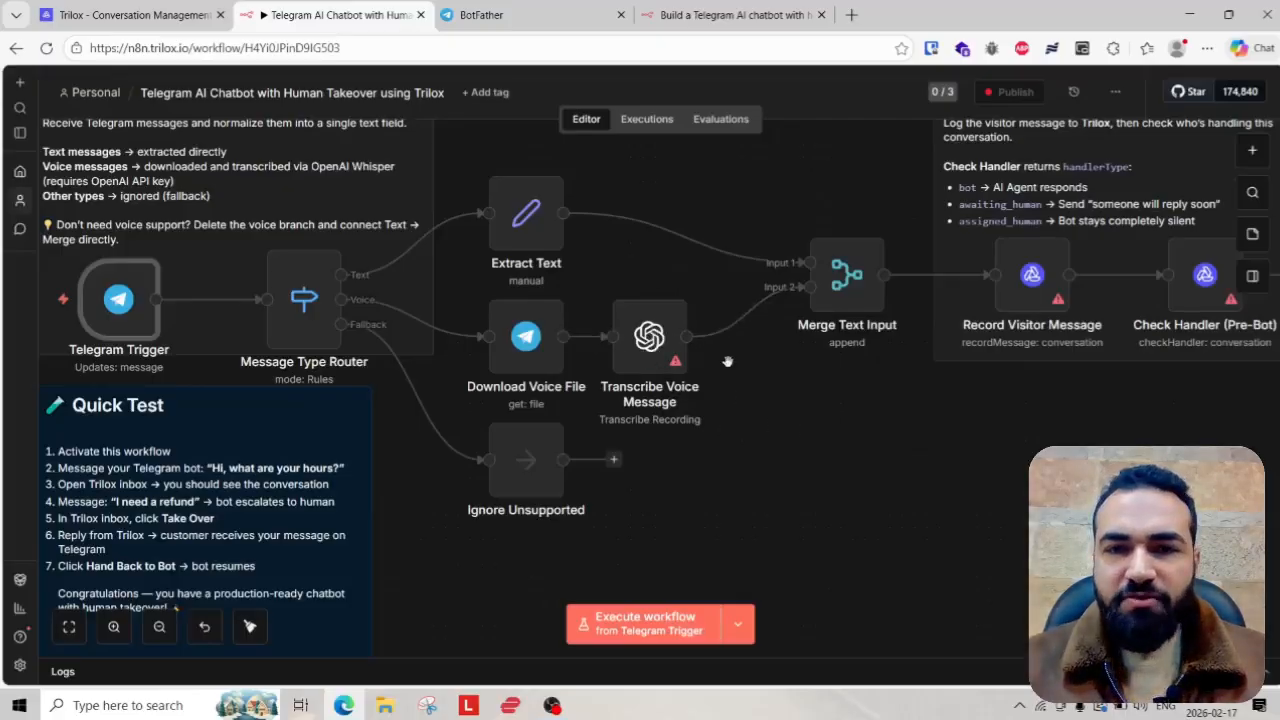
{"action": "scroll", "coordinate": [730, 363], "scroll_direction": "down", "scroll_amount": 2}
{"action": "scroll", "coordinate": [740, 365], "scroll_direction": "up", "scroll_amount": 4}
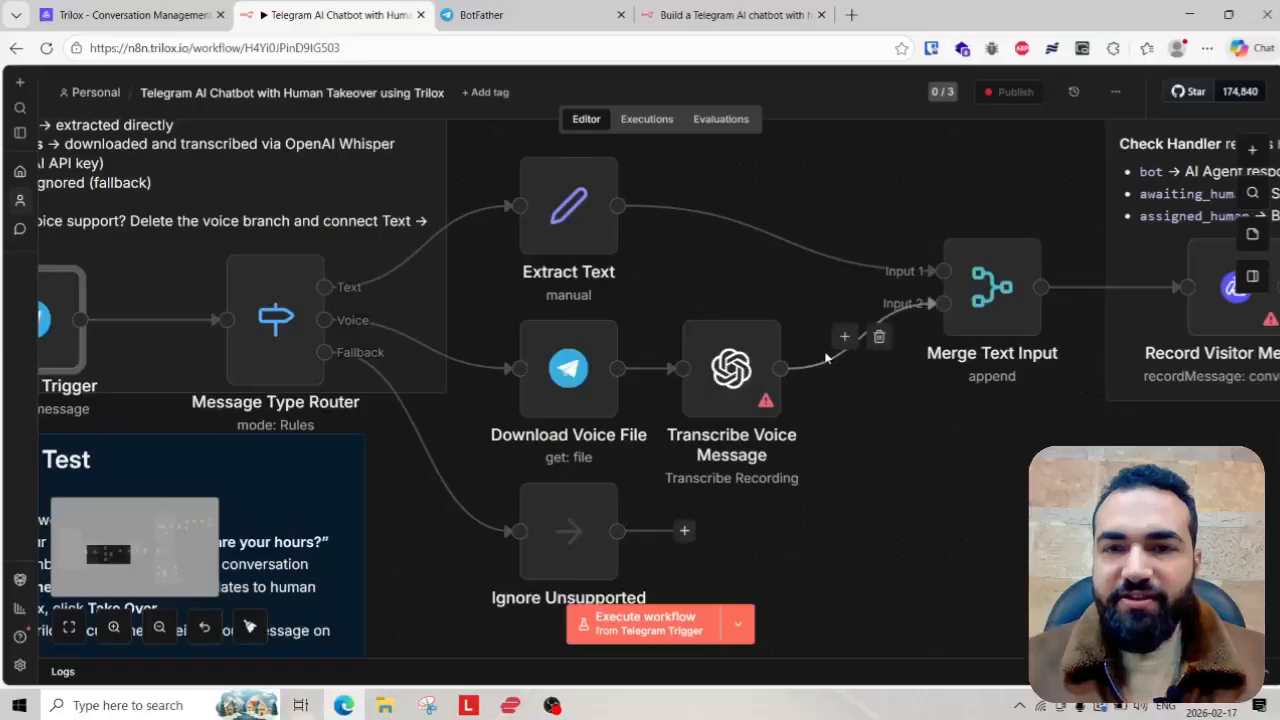
{"action": "scroll", "coordinate": [460, 377], "scroll_direction": "down", "scroll_amount": 4}
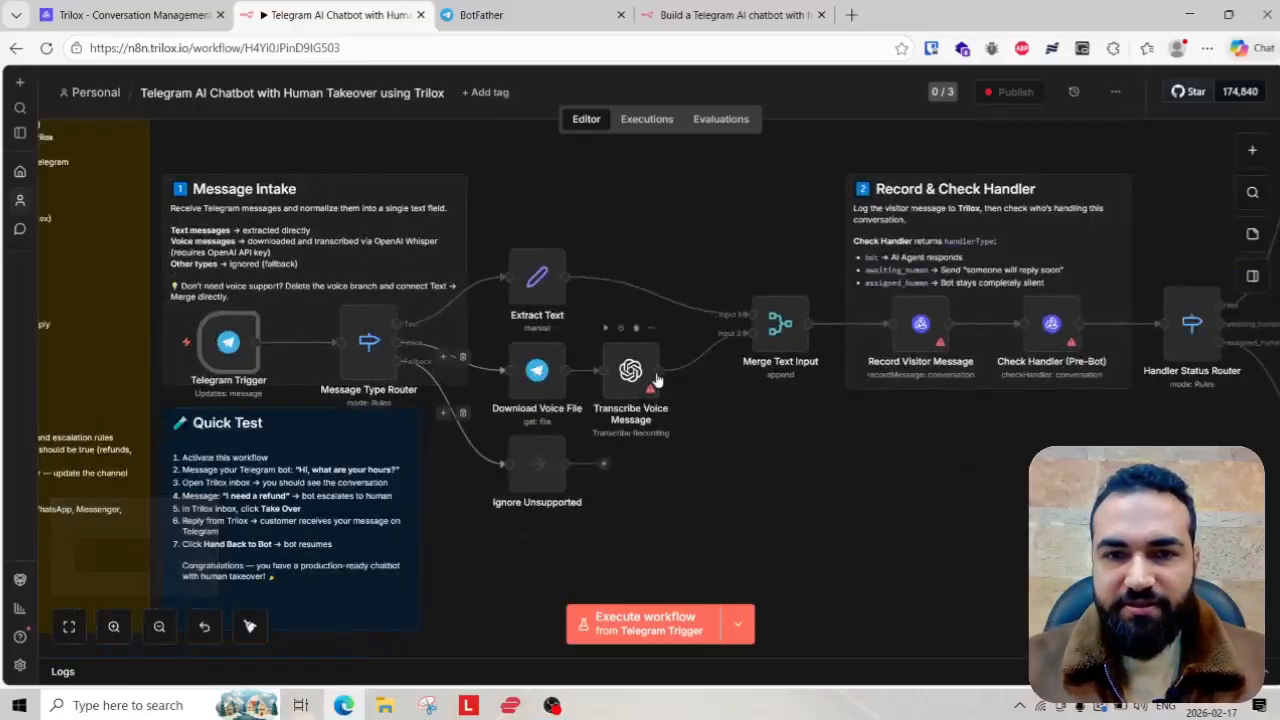
{"action": "scroll", "coordinate": [405, 347], "scroll_direction": "up", "scroll_amount": 1}
{"action": "scroll", "coordinate": [405, 347], "scroll_direction": "up", "scroll_amount": 1}
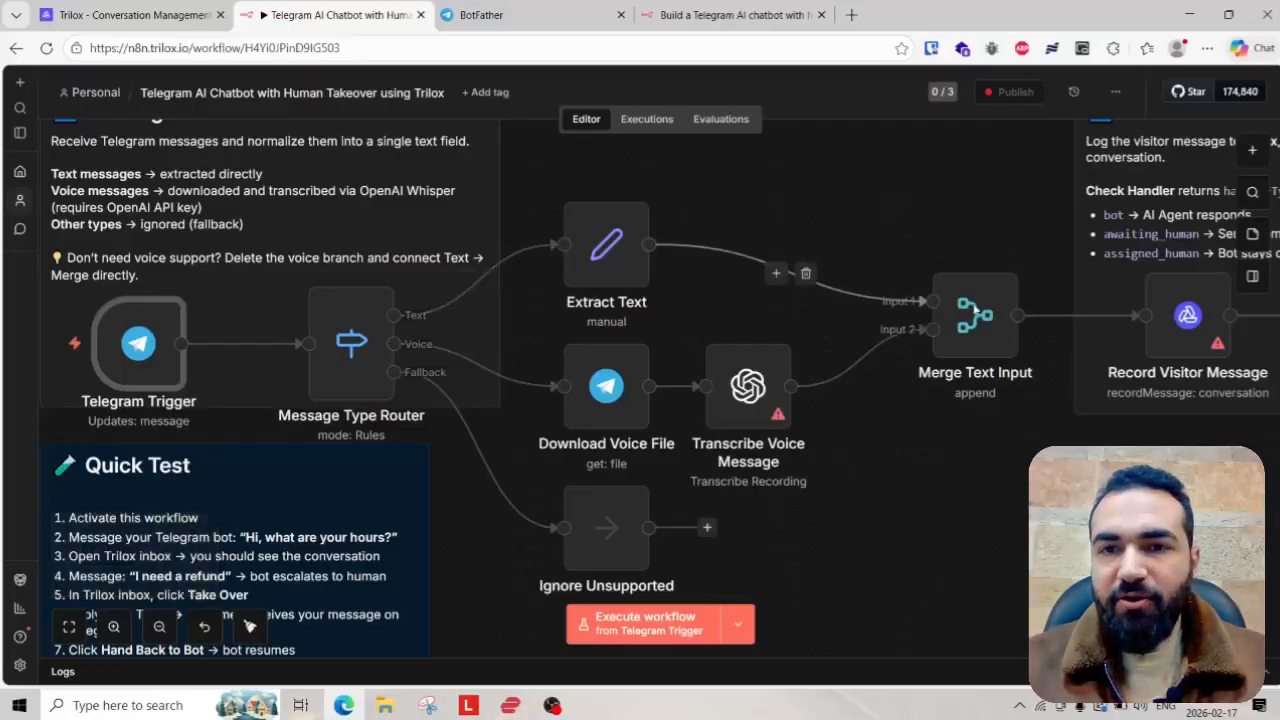
- View the existing bot's conversation in Telegram, and return to the n8n workflow to inspect the Message Type Router's outputs
{"action": "key", "text": "ctrl+Tab"}
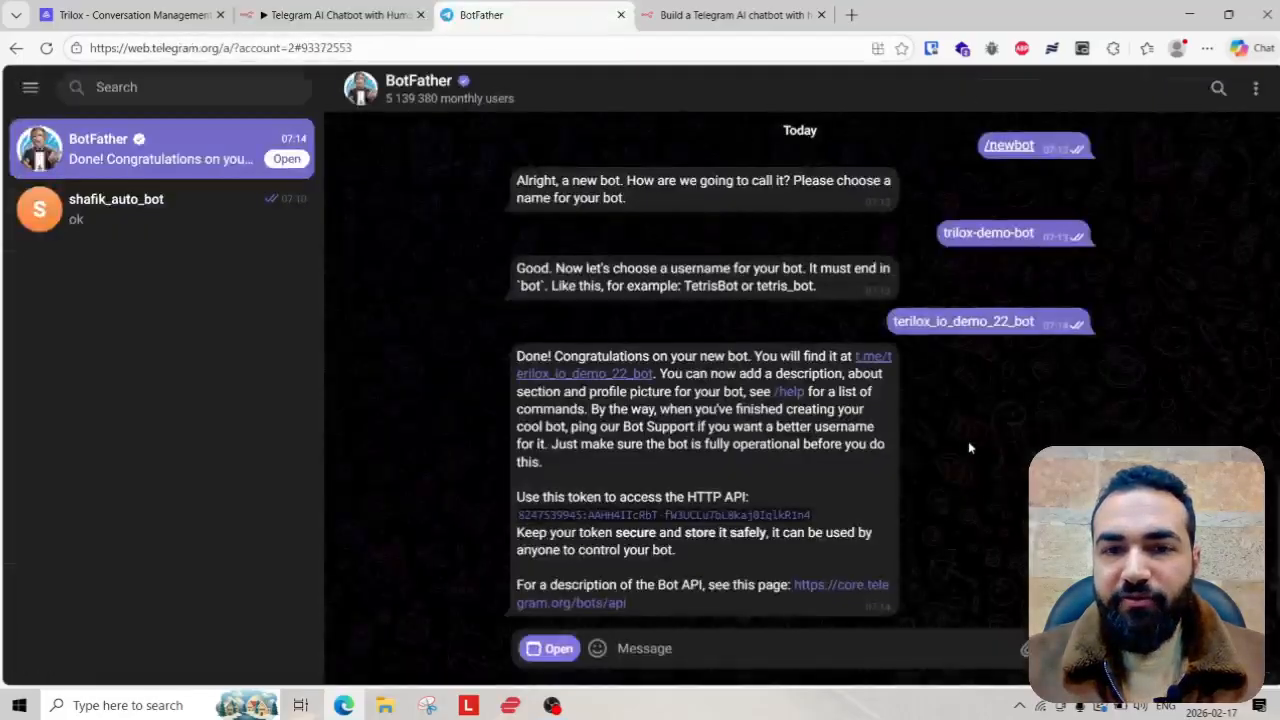
{"action": "left_click", "coordinate": [180, 207]}
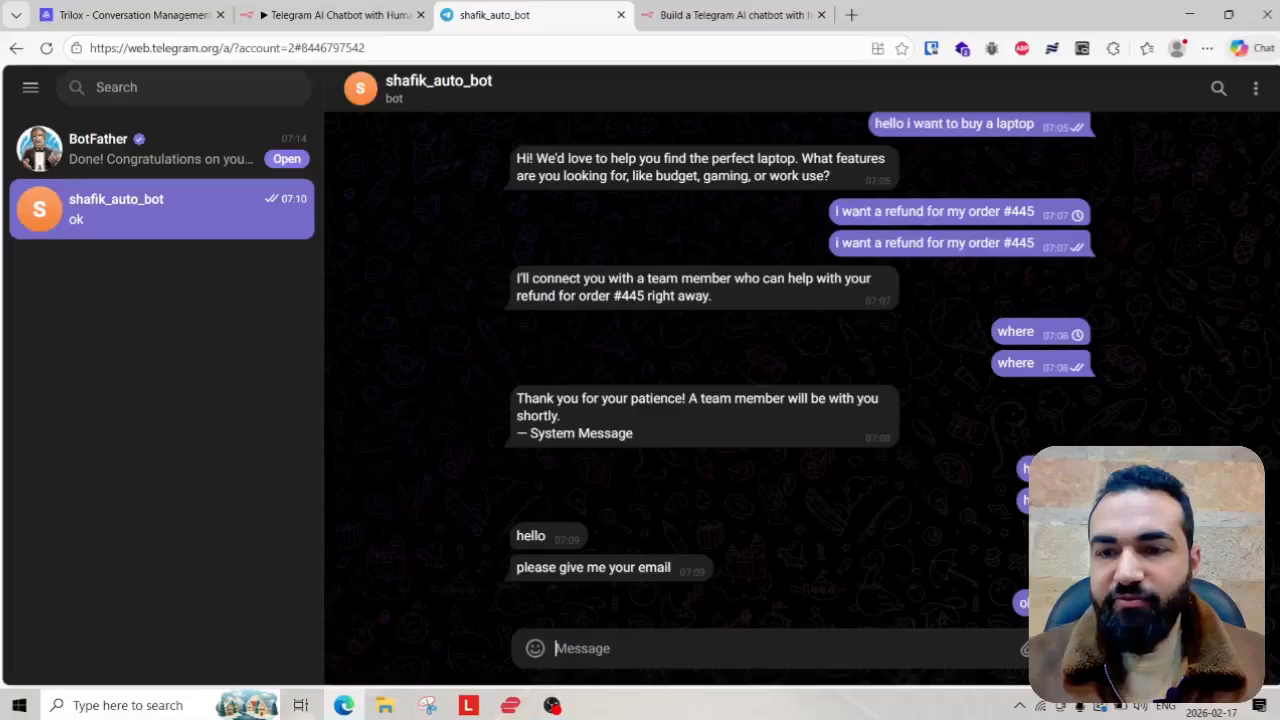
{"action": "left_click", "coordinate": [388, 16]}
{"action": "scroll", "coordinate": [363, 350], "scroll_direction": "up", "scroll_amount": 5}
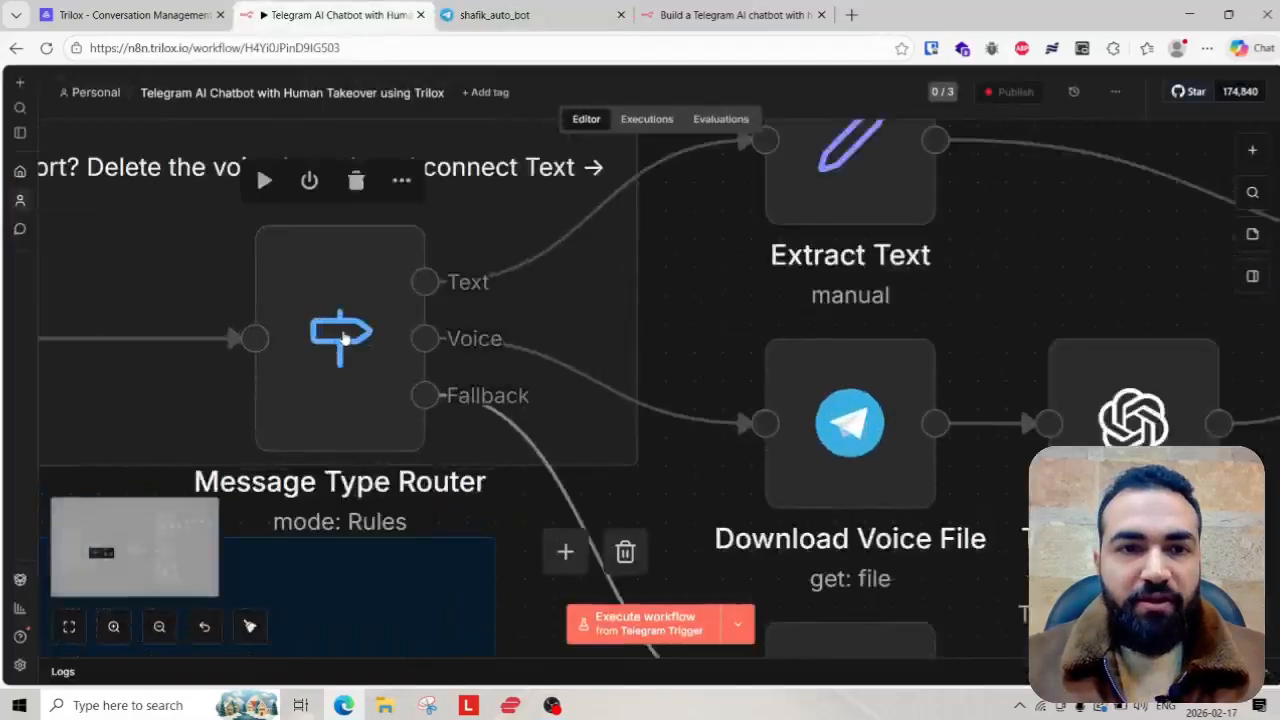
{"action": "scroll", "coordinate": [343, 338], "scroll_direction": "down", "scroll_amount": 5}
{"action": "scroll", "coordinate": [350, 360], "scroll_direction": "up", "scroll_amount": 1}
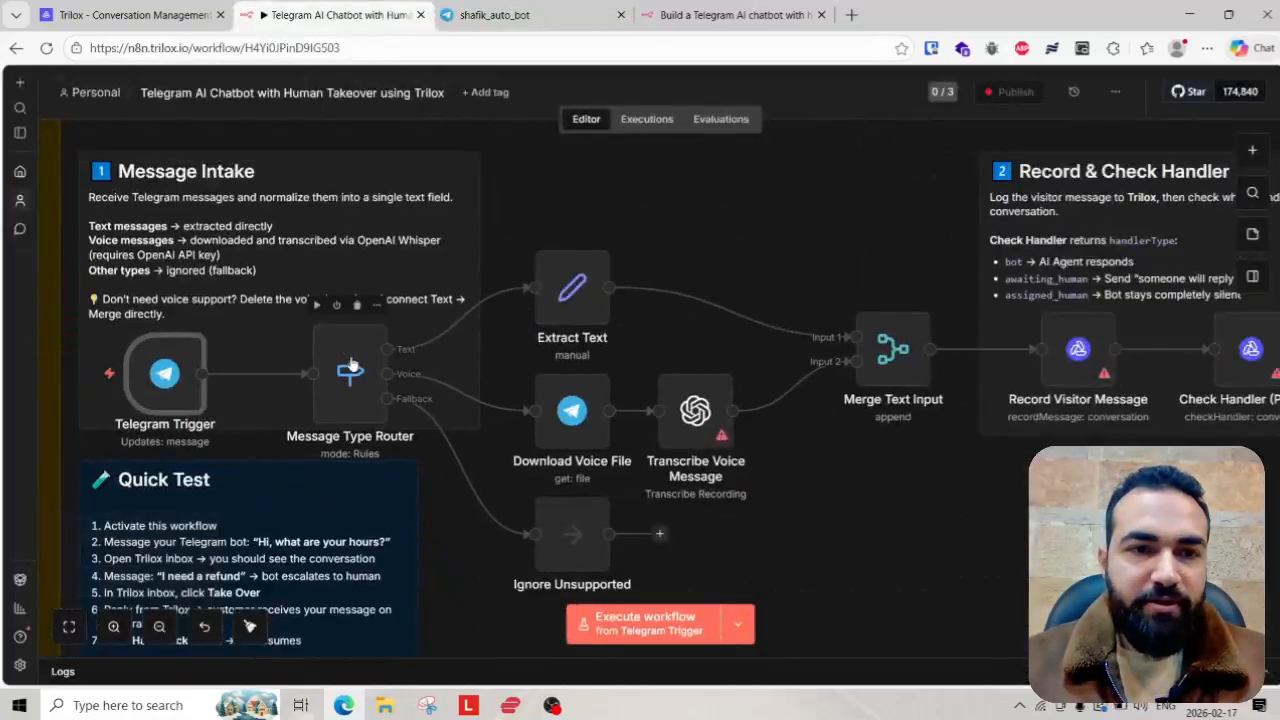
- Review the Message Type Router's Text and Voice routing rules and its Extra Output fallback, and close its settings
{"action": "double_click", "coordinate": [350, 368]}
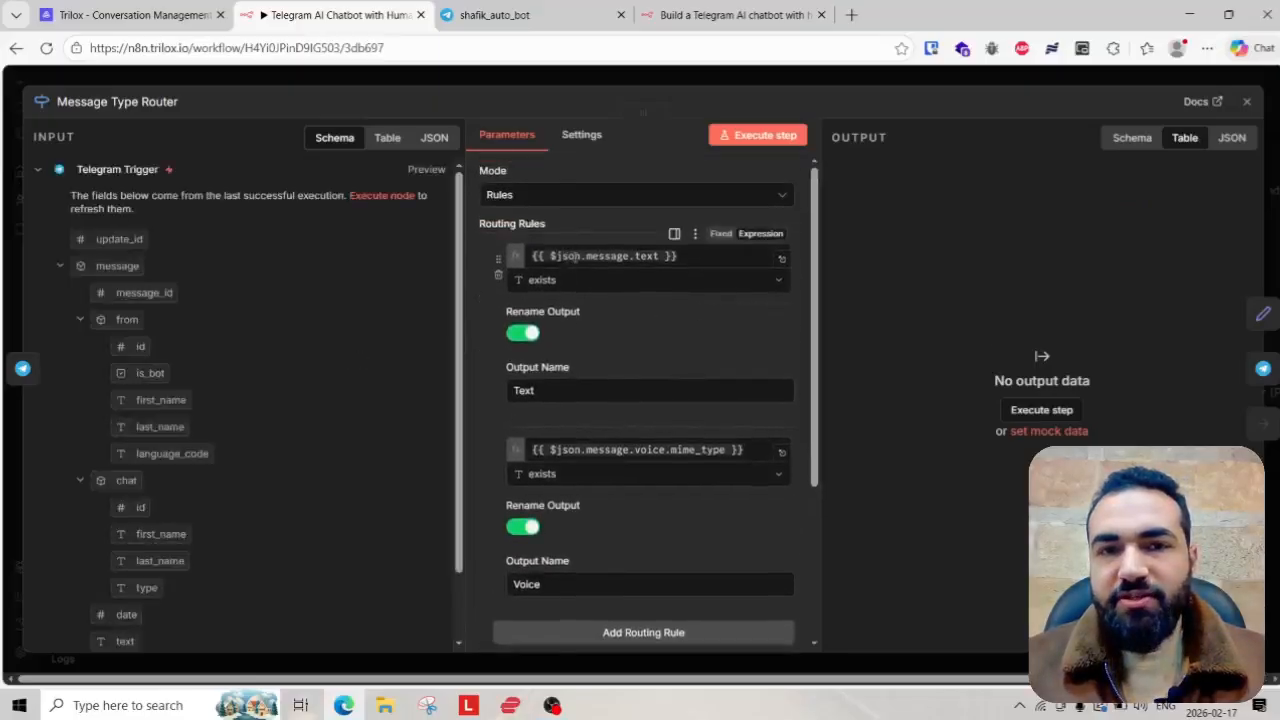
{"action": "left_click", "coordinate": [634, 256]}
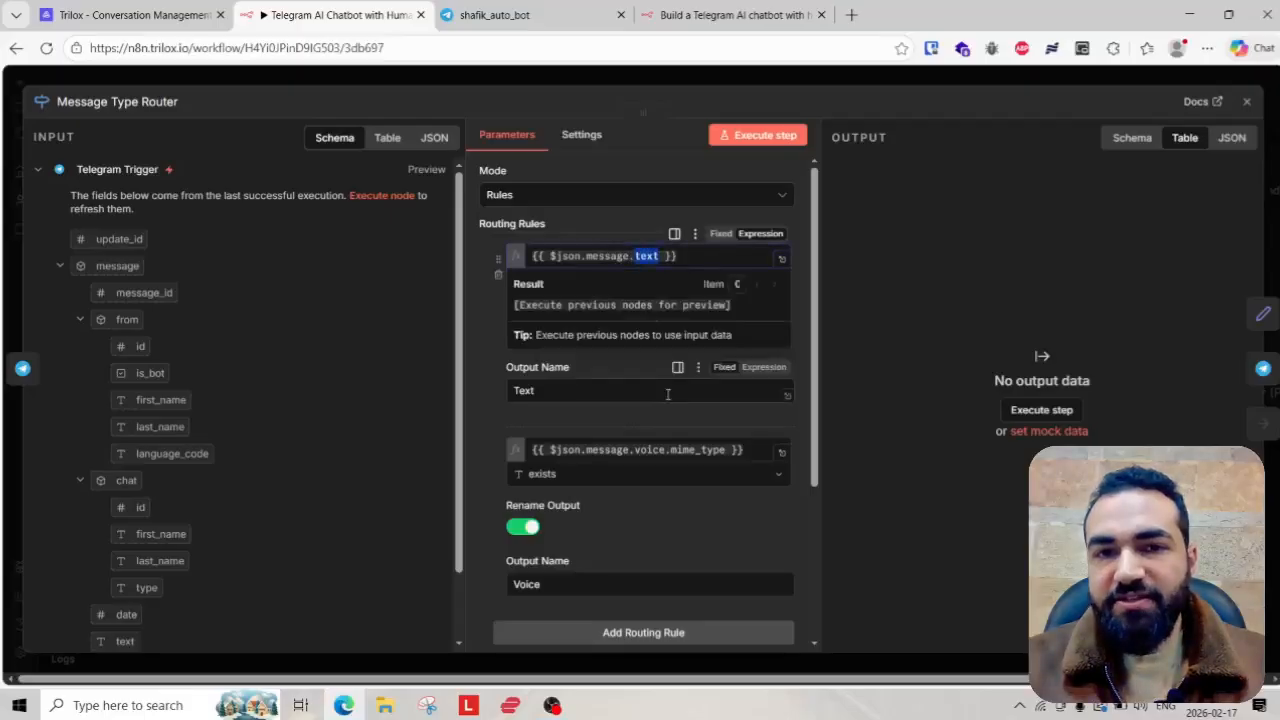
{"action": "left_click", "coordinate": [478, 277]}
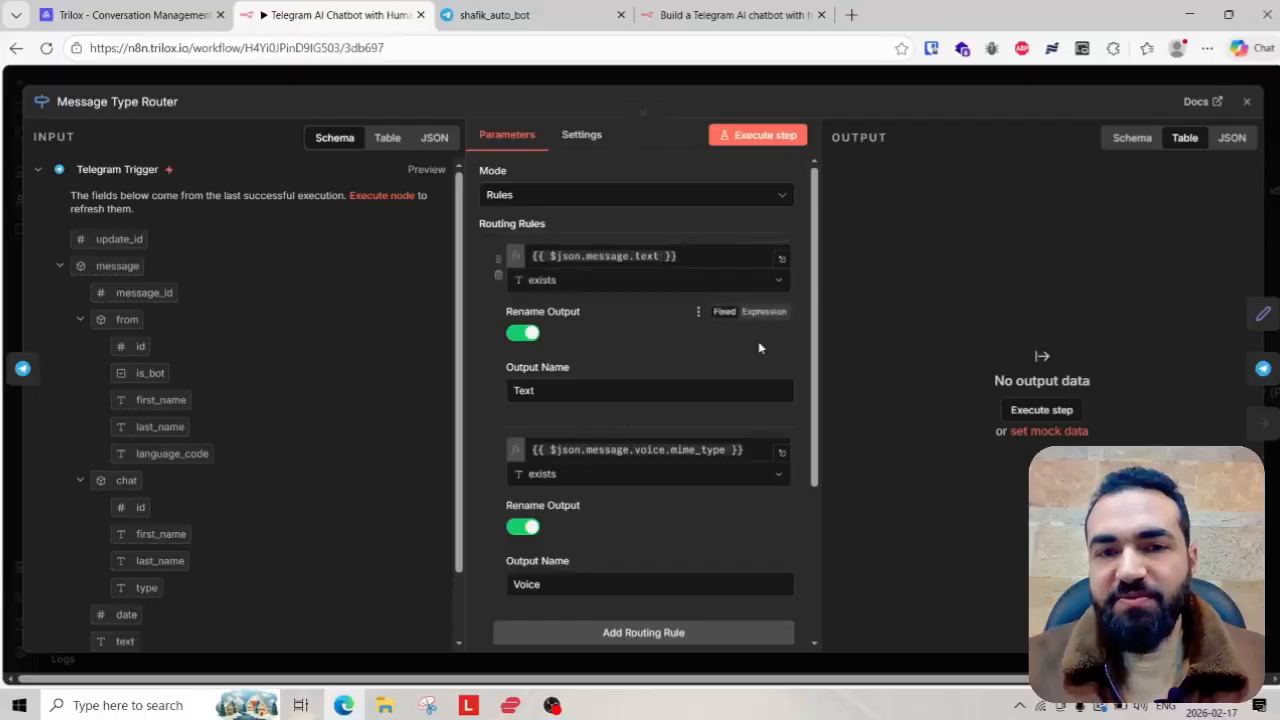
{"action": "scroll", "coordinate": [758, 347], "scroll_direction": "down", "scroll_amount": 3}
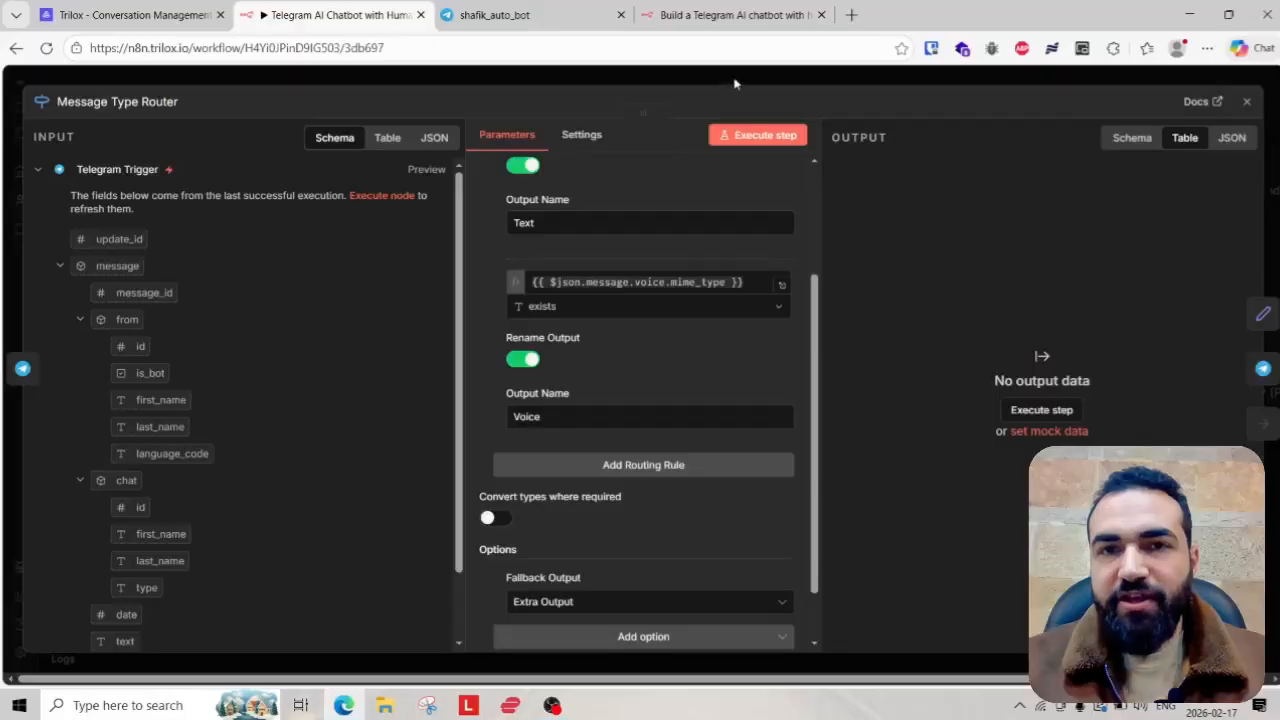
{"action": "scroll", "coordinate": [703, 495], "scroll_direction": "down", "scroll_amount": 1}
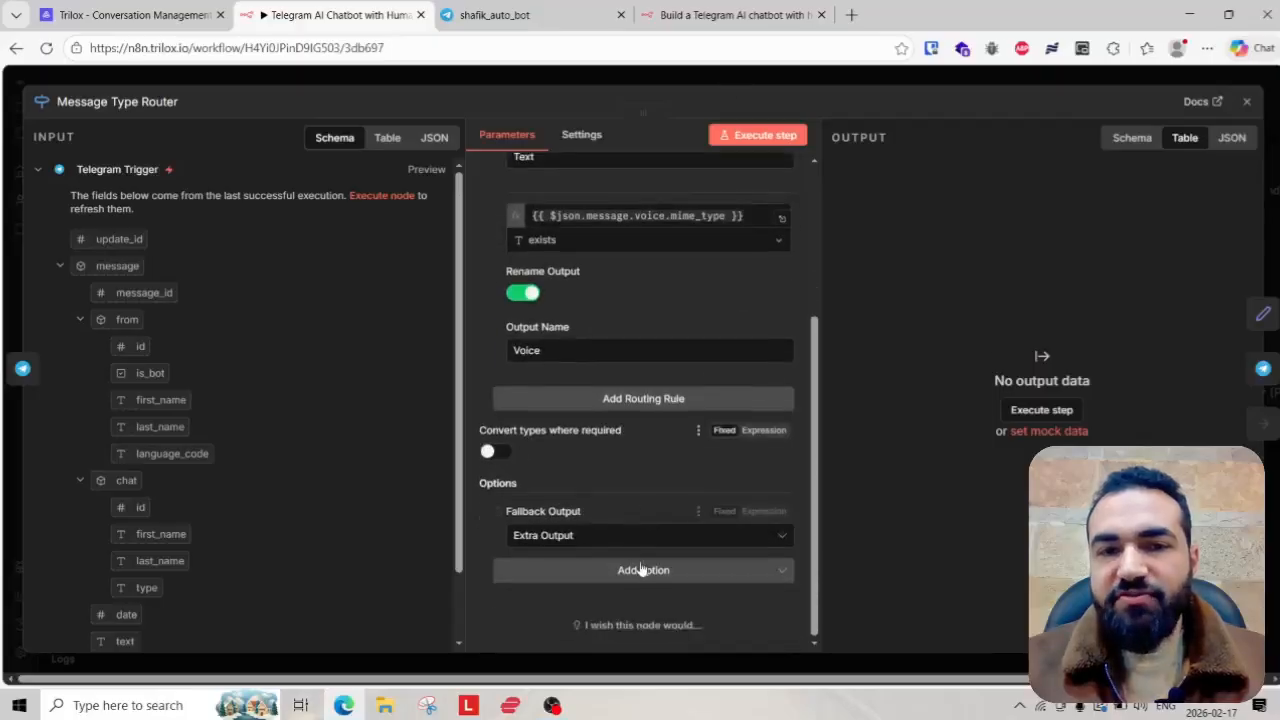
{"action": "left_click", "coordinate": [732, 77]}
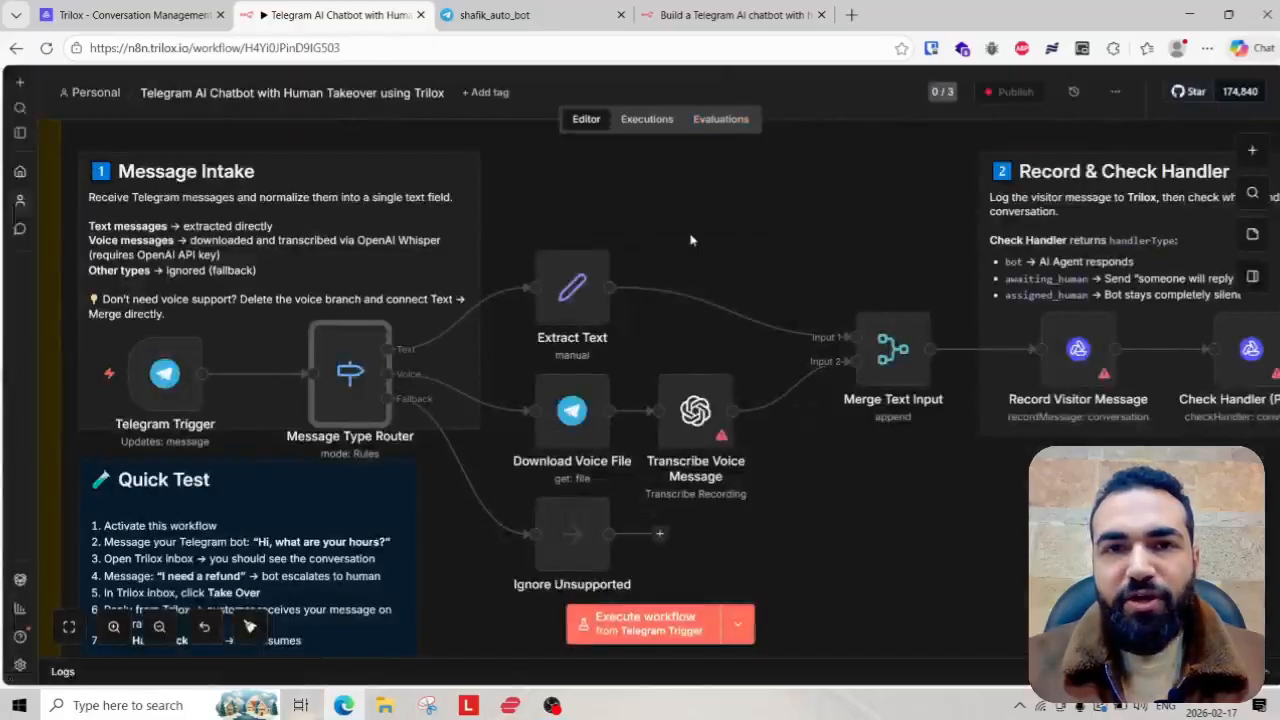
- Follow the text and voice branches to Merge Text Input and check that node's mode and number of inputs
{"action": "scroll", "coordinate": [563, 509], "scroll_direction": "down", "scroll_amount": 2}
{"action": "scroll", "coordinate": [623, 509], "scroll_direction": "down", "scroll_amount": 2}
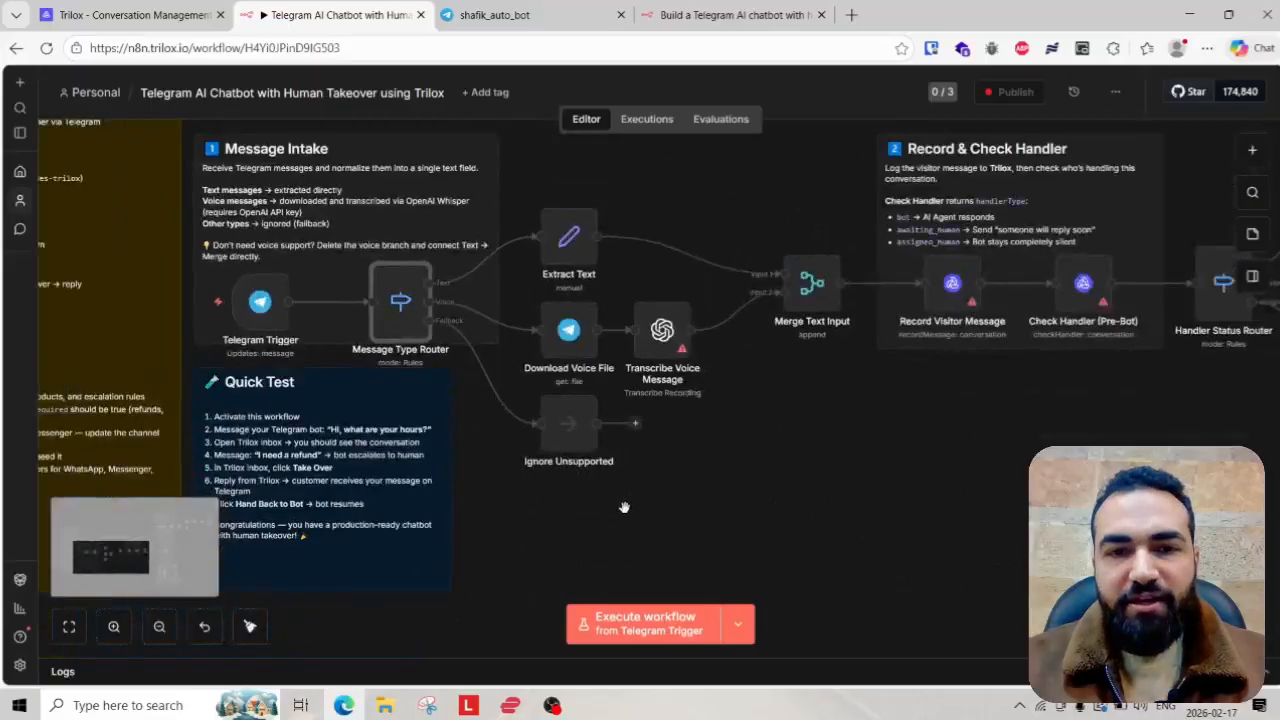
{"action": "scroll", "coordinate": [607, 435], "scroll_direction": "up", "scroll_amount": 3}
{"action": "scroll", "coordinate": [529, 449], "scroll_direction": "down", "scroll_amount": 1}
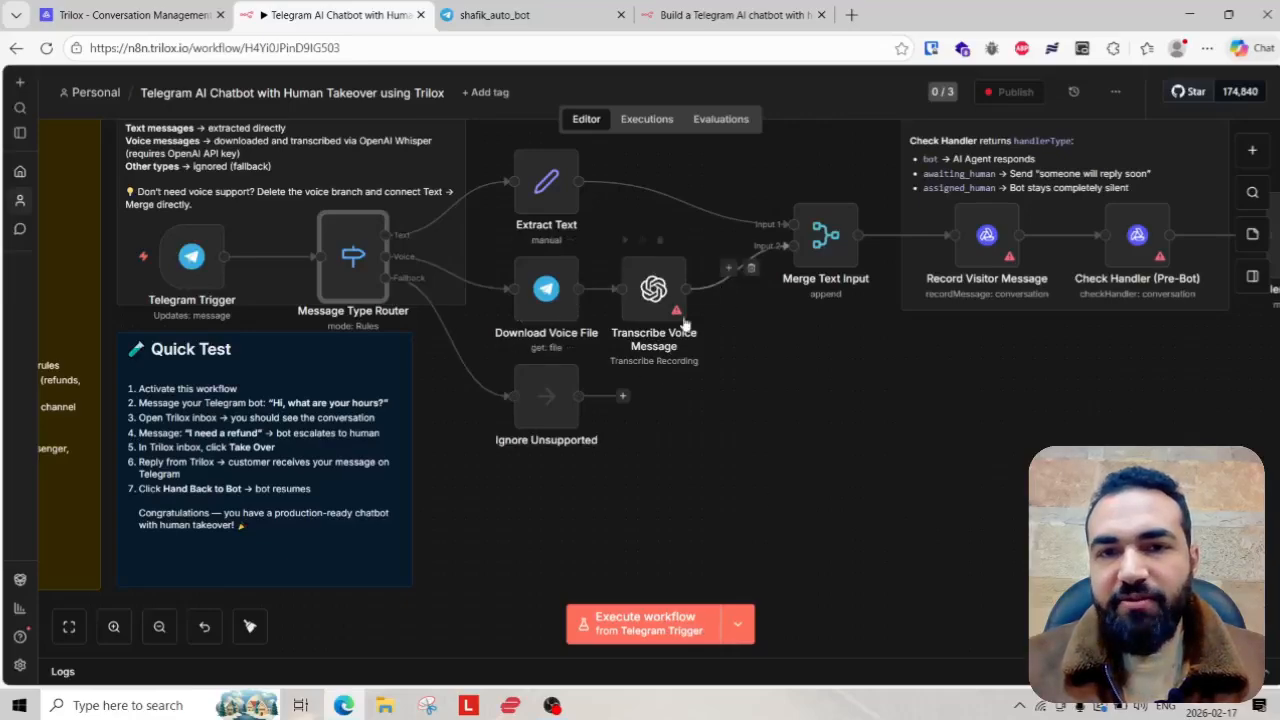
{"action": "scroll", "coordinate": [569, 298], "scroll_direction": "down", "scroll_amount": 1}
{"action": "scroll", "coordinate": [569, 298], "scroll_direction": "up", "scroll_amount": 3}
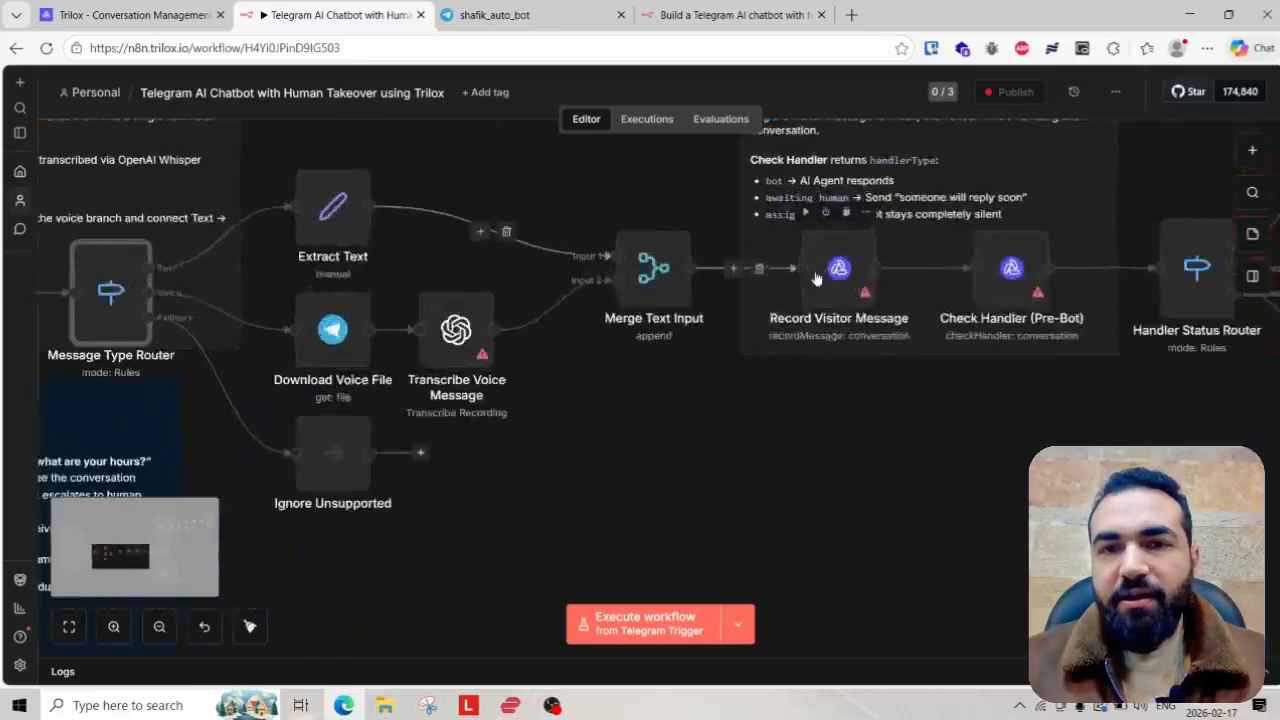
{"action": "double_click", "coordinate": [650, 268]}
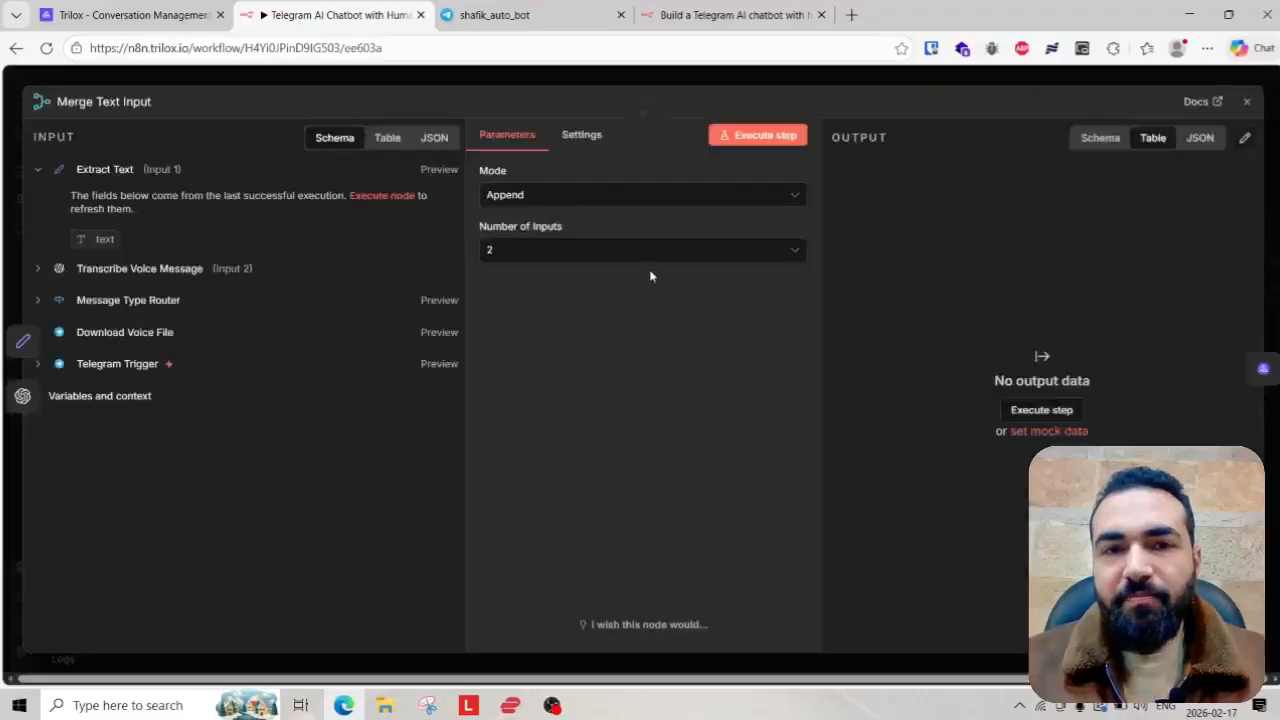
{"action": "left_click", "coordinate": [596, 80]}
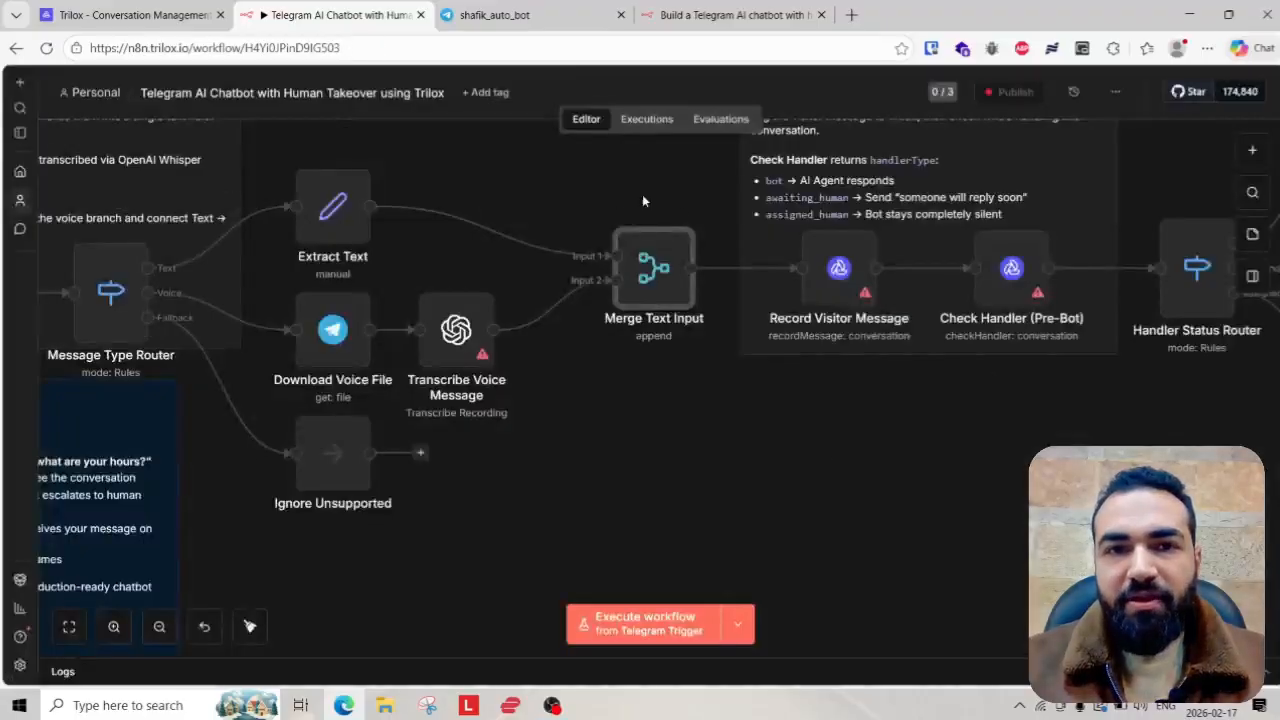
- Examine the flow from Message Intake through Merge Text Input to the Record & Check Handler section
{"action": "scroll", "coordinate": [645, 200], "scroll_direction": "down", "scroll_amount": 2}
{"action": "scroll", "coordinate": [650, 290], "scroll_direction": "up", "scroll_amount": 3}
{"action": "scroll", "coordinate": [673, 318], "scroll_direction": "down", "scroll_amount": 2}
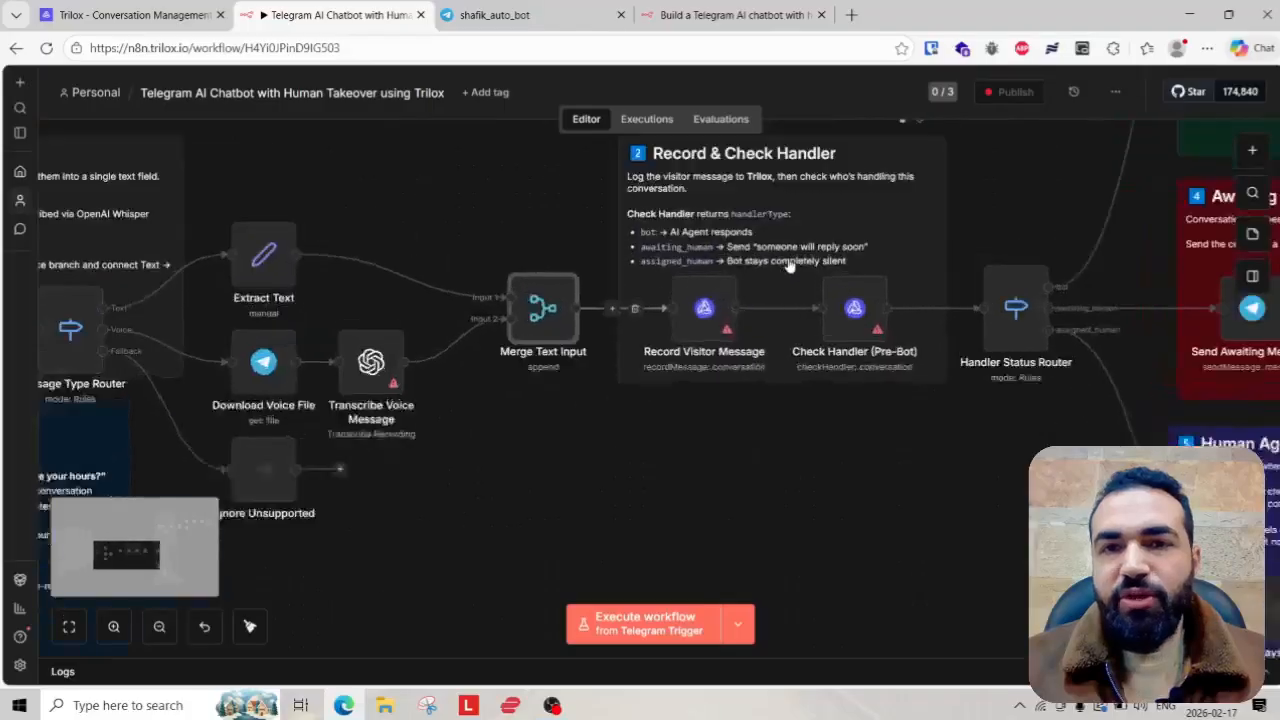
{"action": "scroll", "coordinate": [720, 320], "scroll_direction": "up", "scroll_amount": 3}
{"action": "mouse_move", "coordinate": [530, 348]}
{"action": "scroll", "coordinate": [530, 348], "scroll_direction": "down", "scroll_amount": 4}
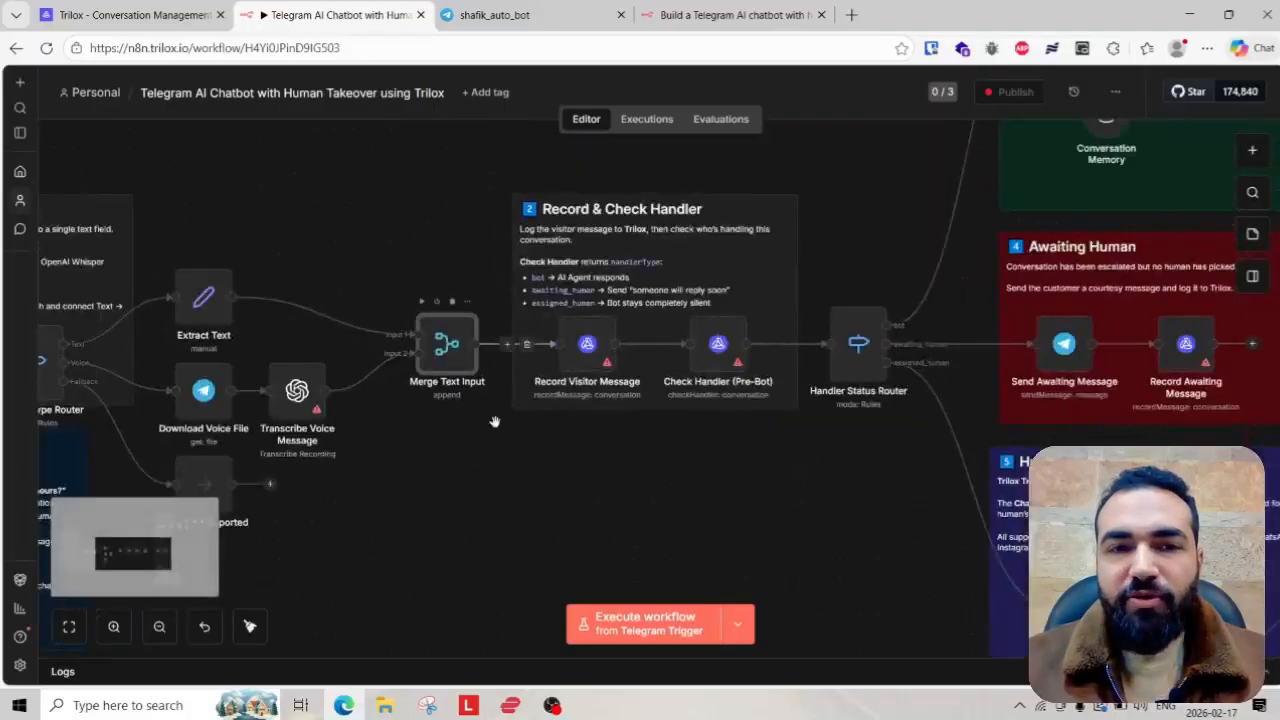
{"action": "scroll", "coordinate": [317, 368], "scroll_direction": "up", "scroll_amount": 1}
{"action": "left_click_drag", "start_coordinate": [317, 368], "coordinate": [575, 385]}
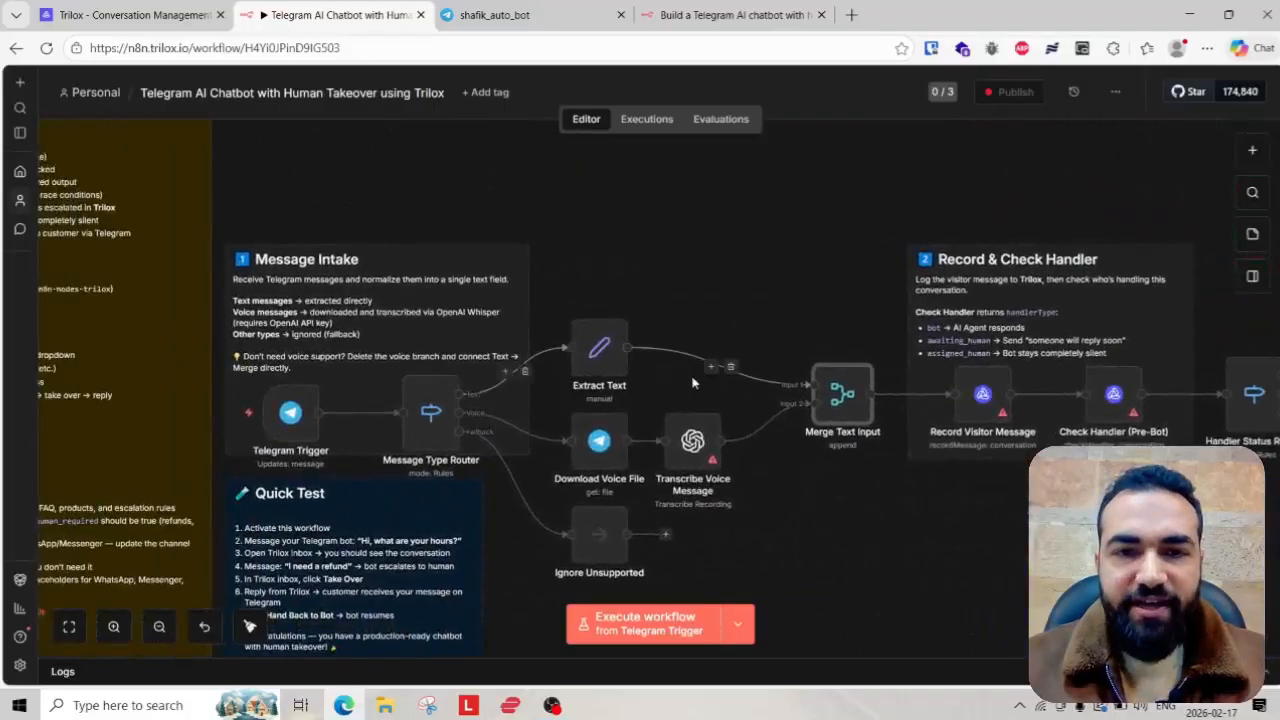
{"action": "scroll", "coordinate": [800, 400], "scroll_direction": "right", "scroll_amount": 3}
{"action": "scroll", "coordinate": [841, 404], "scroll_direction": "up", "scroll_amount": 1}
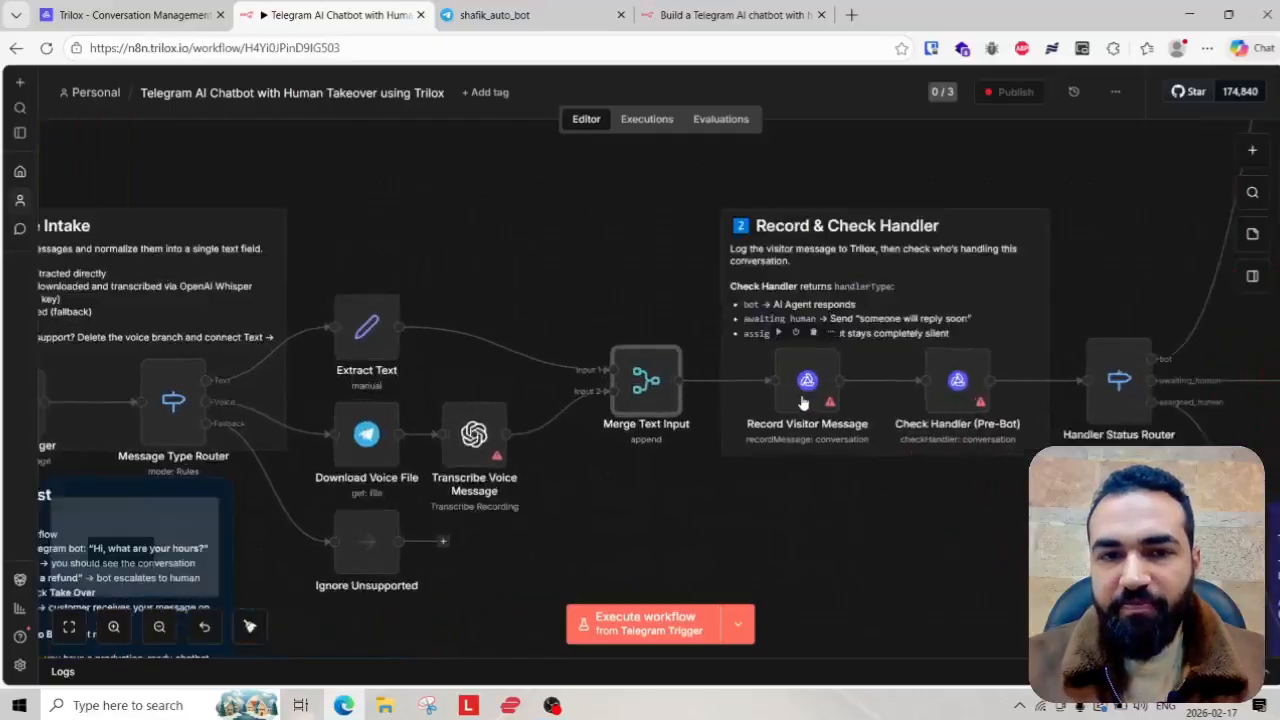
- Open the Transcribe Voice Message node with the OpenAI account credential applied, and return to the canvas
{"action": "scroll", "coordinate": [509, 457], "scroll_direction": "down", "scroll_amount": 2}
{"action": "scroll", "coordinate": [509, 457], "scroll_direction": "up", "scroll_amount": 3}
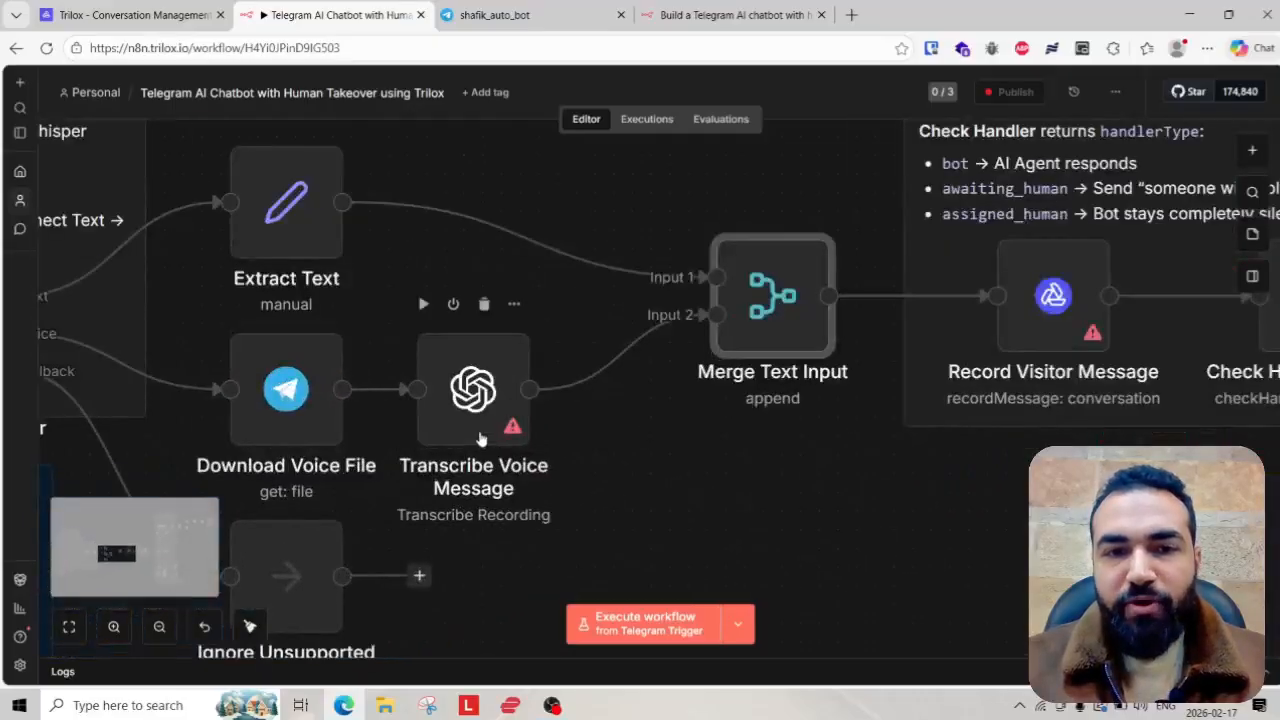
{"action": "double_click", "coordinate": [483, 436]}
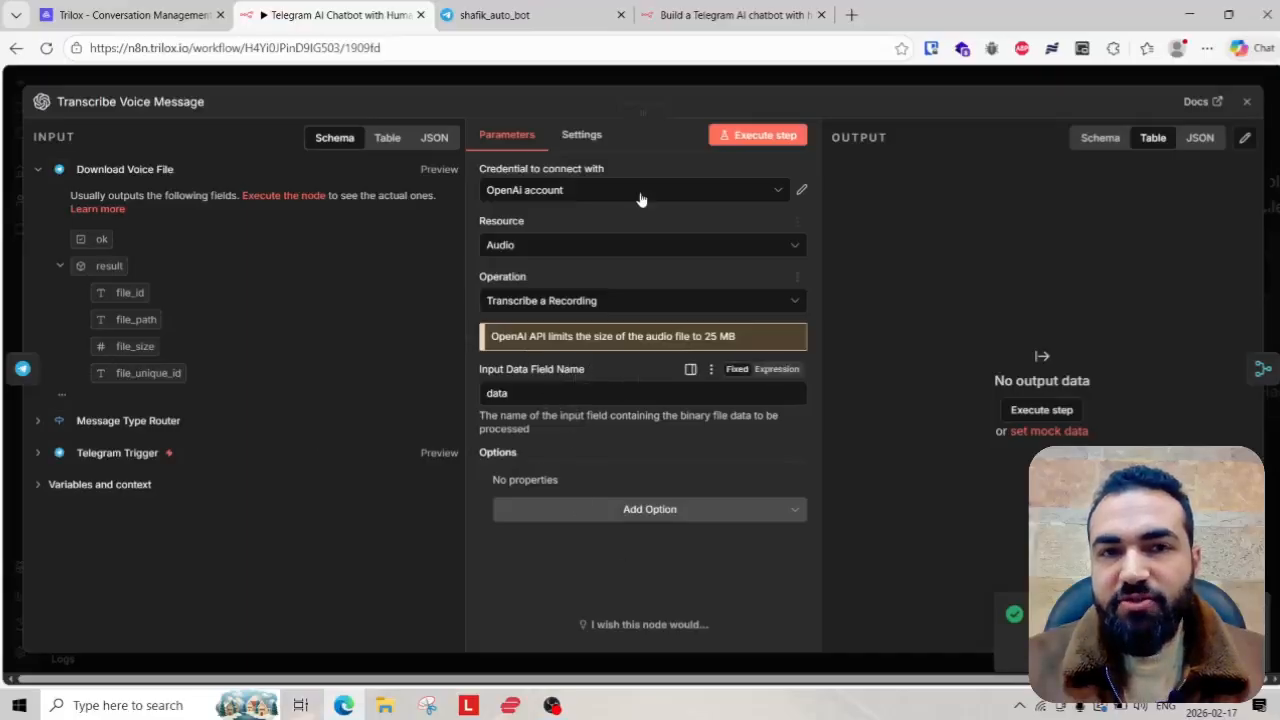
{"action": "left_click", "coordinate": [700, 76]}
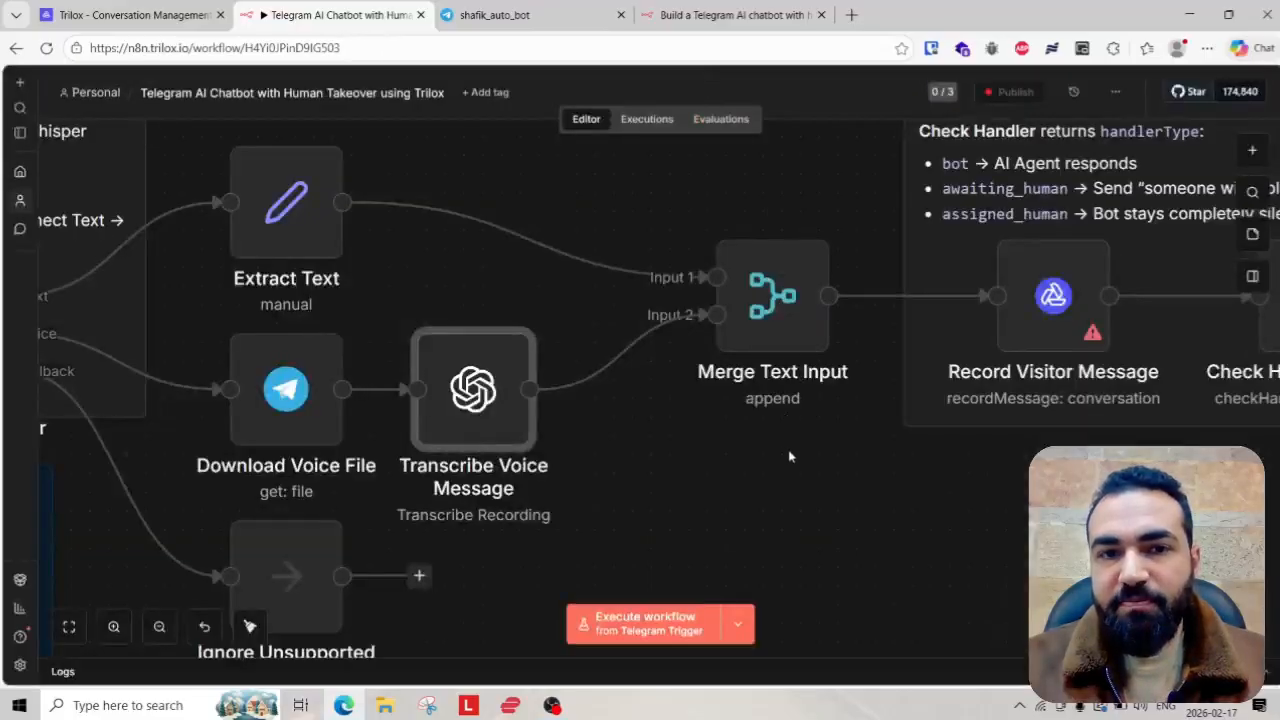
- Delete the existing Trilox account credential from the Record Visitor Message node and return to the canvas
{"action": "scroll", "coordinate": [610, 358], "scroll_direction": "down", "scroll_amount": 3}
{"action": "left_click_drag", "start_coordinate": [804, 400], "coordinate": [582, 427]}
{"action": "scroll", "coordinate": [683, 350], "scroll_direction": "up", "scroll_amount": 1}
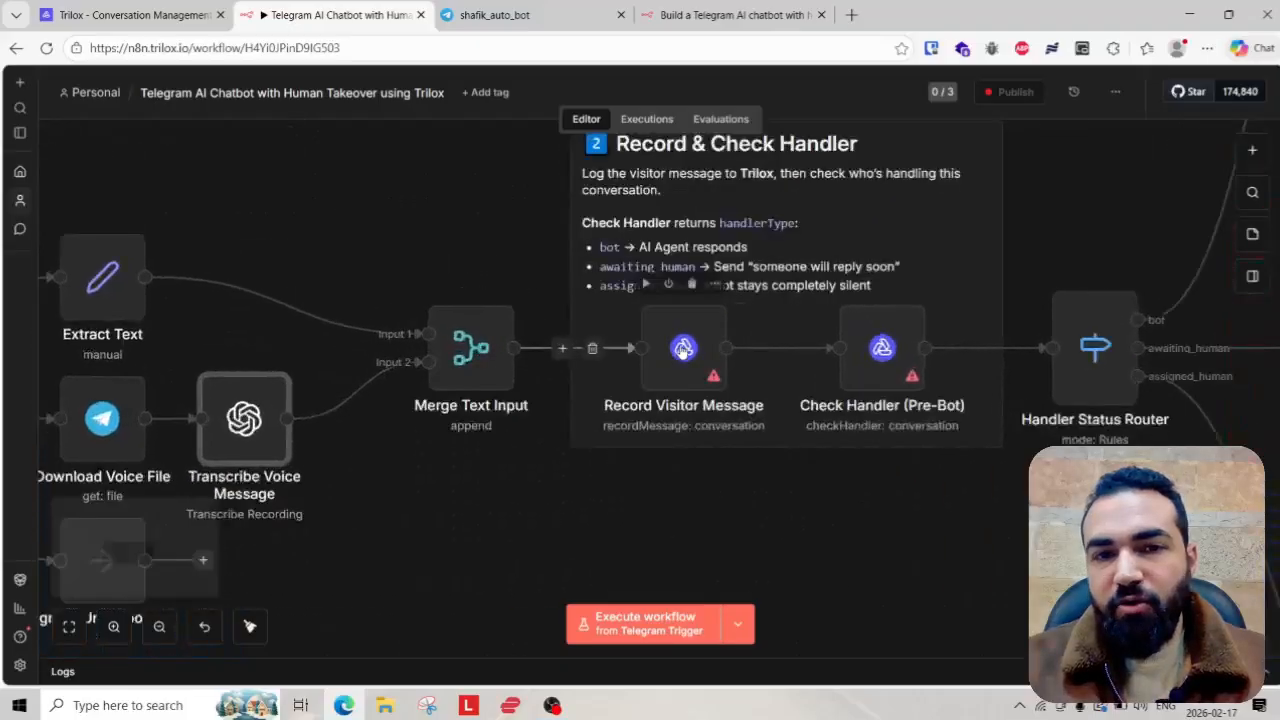
{"action": "scroll", "coordinate": [683, 350], "scroll_direction": "up", "scroll_amount": 1}
{"action": "double_click", "coordinate": [665, 372]}
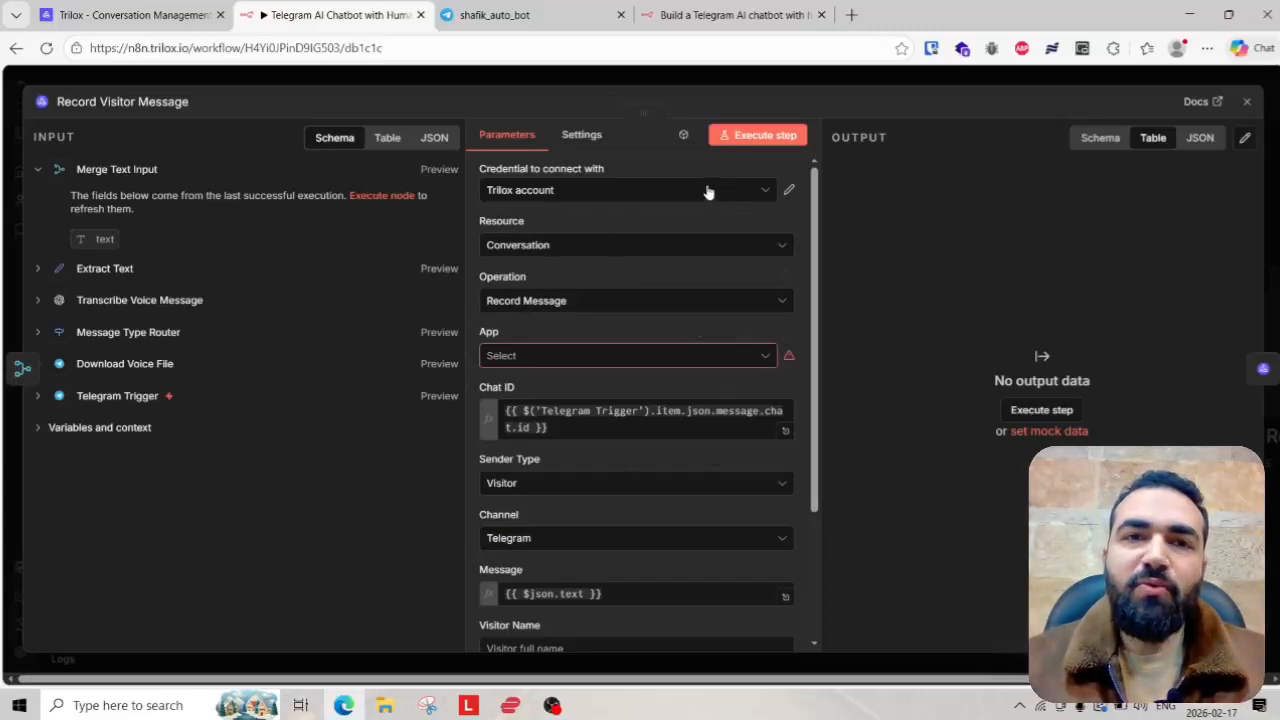
{"action": "left_click", "coordinate": [762, 193]}
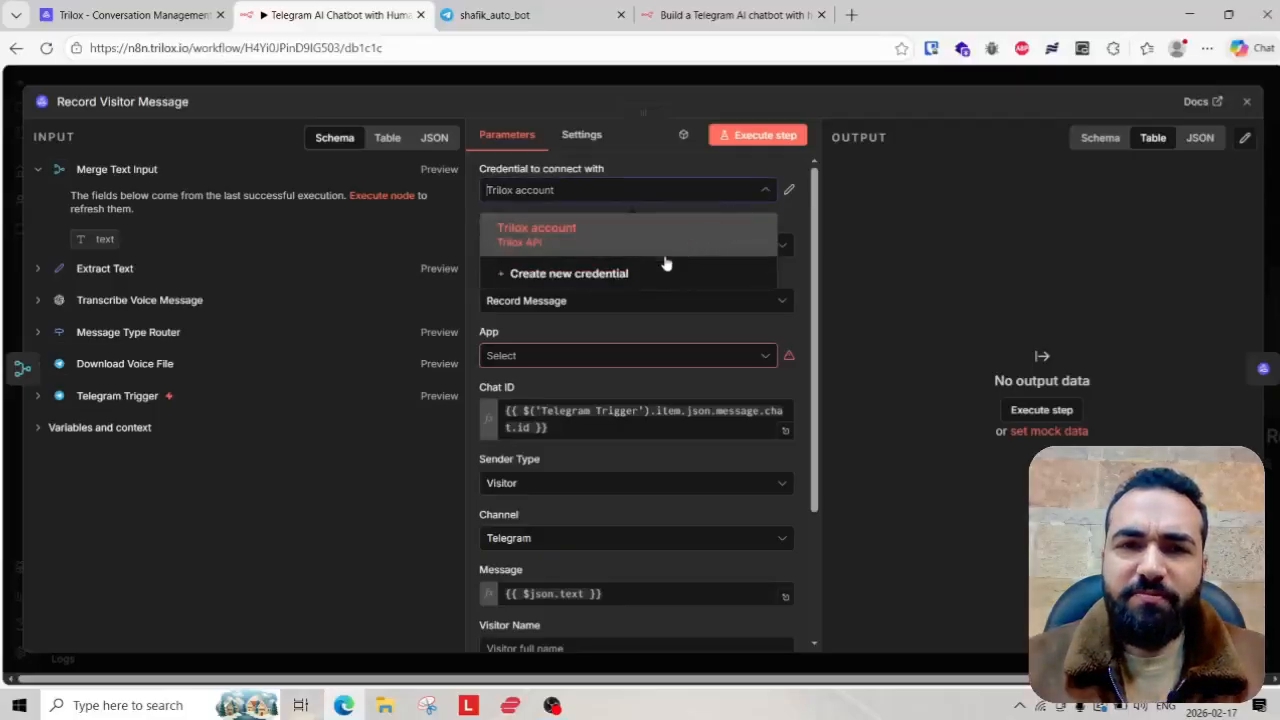
{"action": "left_click", "coordinate": [787, 192]}
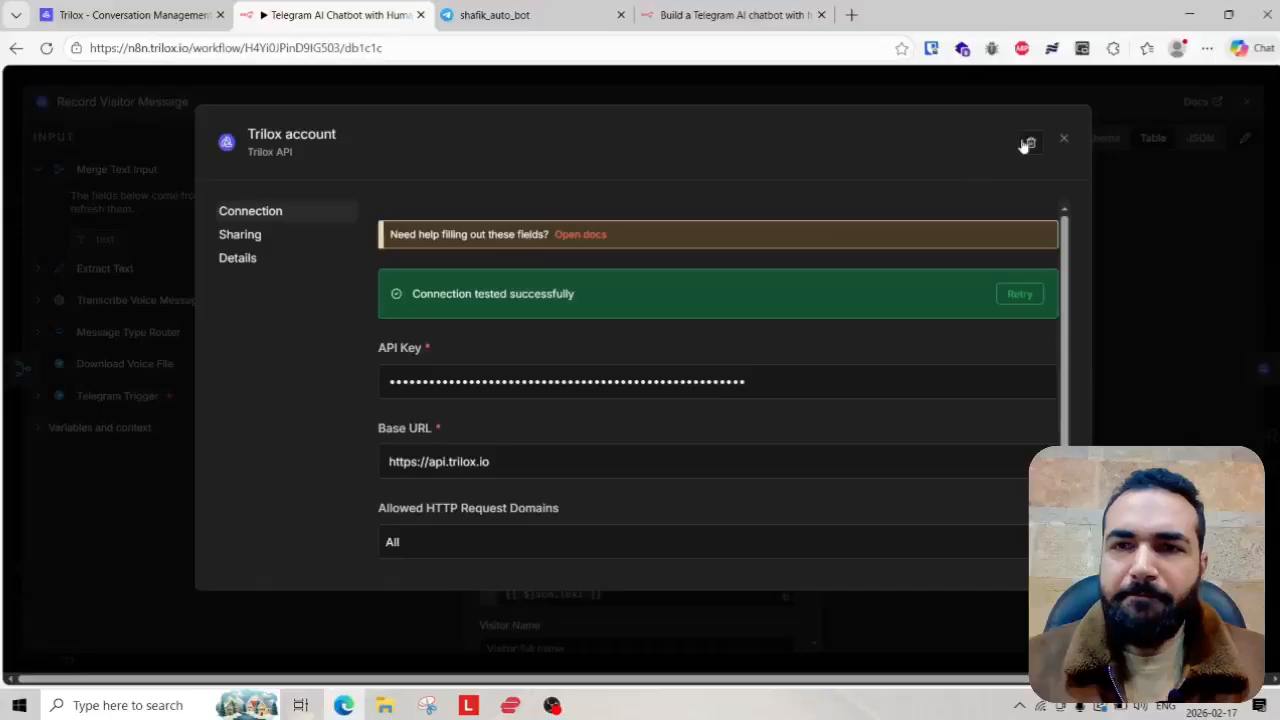
{"action": "left_click", "coordinate": [1028, 143]}
{"action": "left_click", "coordinate": [769, 420]}
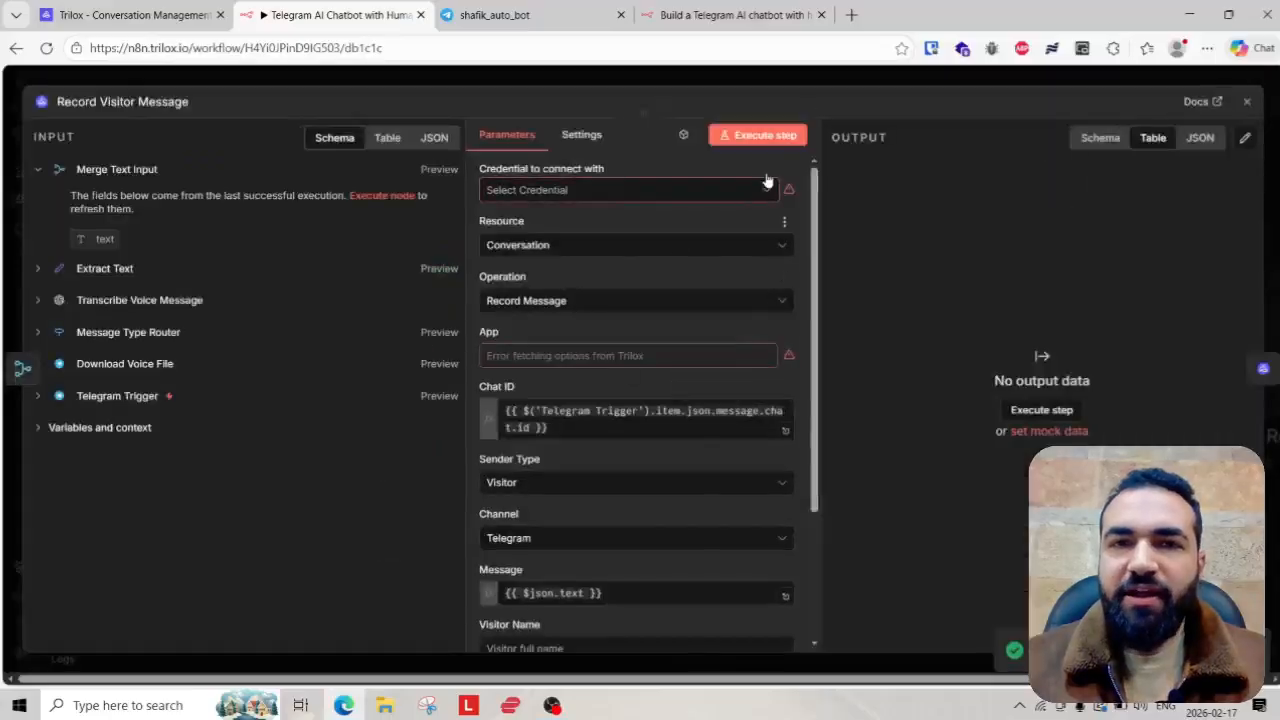
{"action": "left_click", "coordinate": [819, 77]}
- Look over the Record & Check Handler section and inspect the credential field of Record Visitor Message
{"action": "scroll", "coordinate": [683, 421], "scroll_direction": "down", "scroll_amount": 3}
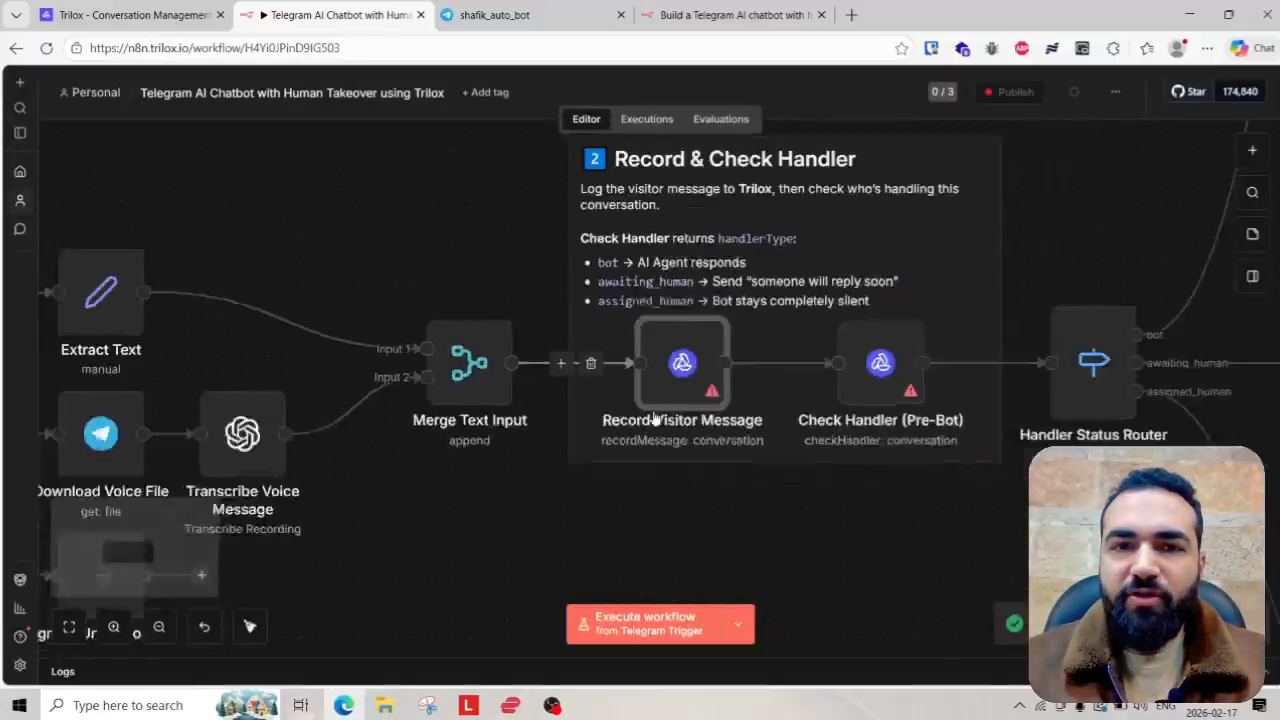
{"action": "scroll", "coordinate": [683, 421], "scroll_direction": "up", "scroll_amount": 3}
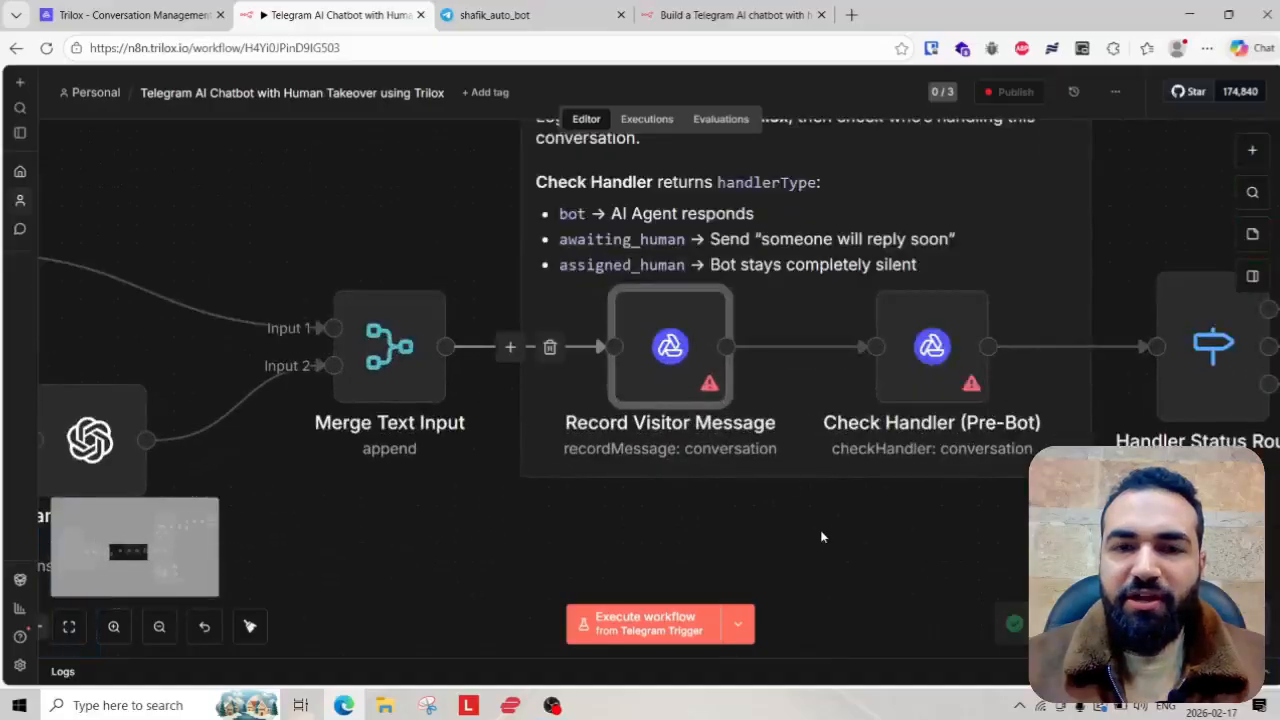
{"action": "scroll", "coordinate": [821, 531], "scroll_direction": "up", "scroll_amount": 2}
{"action": "scroll", "coordinate": [615, 400], "scroll_direction": "down", "scroll_amount": 2}
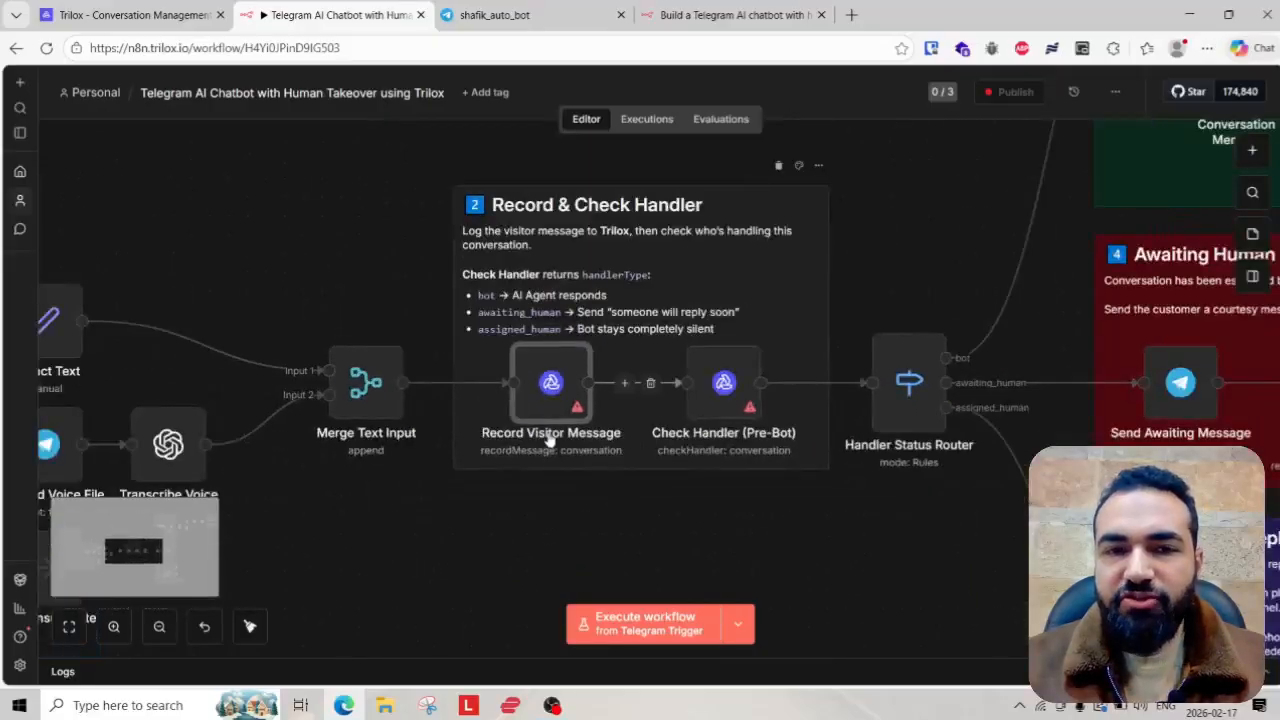
{"action": "double_click", "coordinate": [553, 390]}
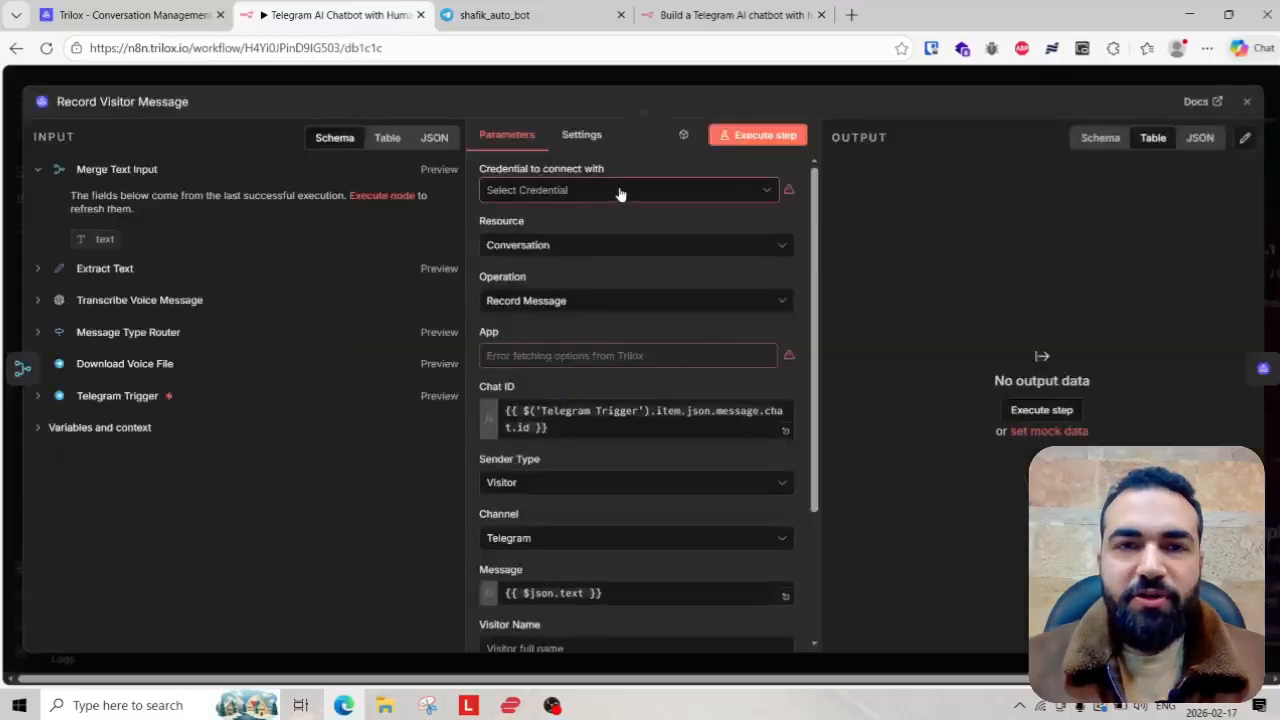
{"action": "left_click", "coordinate": [671, 72]}
- Switch to the Trilox dashboard and review the Overview page with its recent apps and projects
{"action": "scroll", "coordinate": [752, 352], "scroll_direction": "down", "scroll_amount": 3}
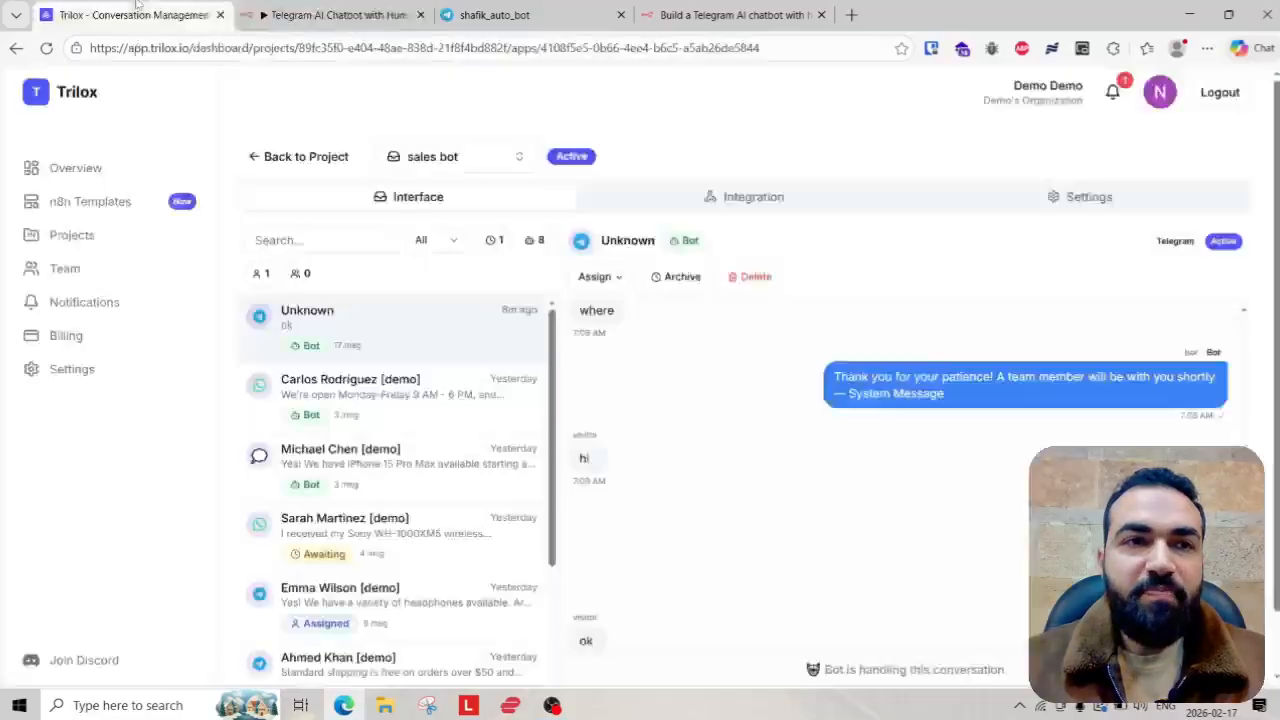
{"action": "left_click", "coordinate": [138, 13]}
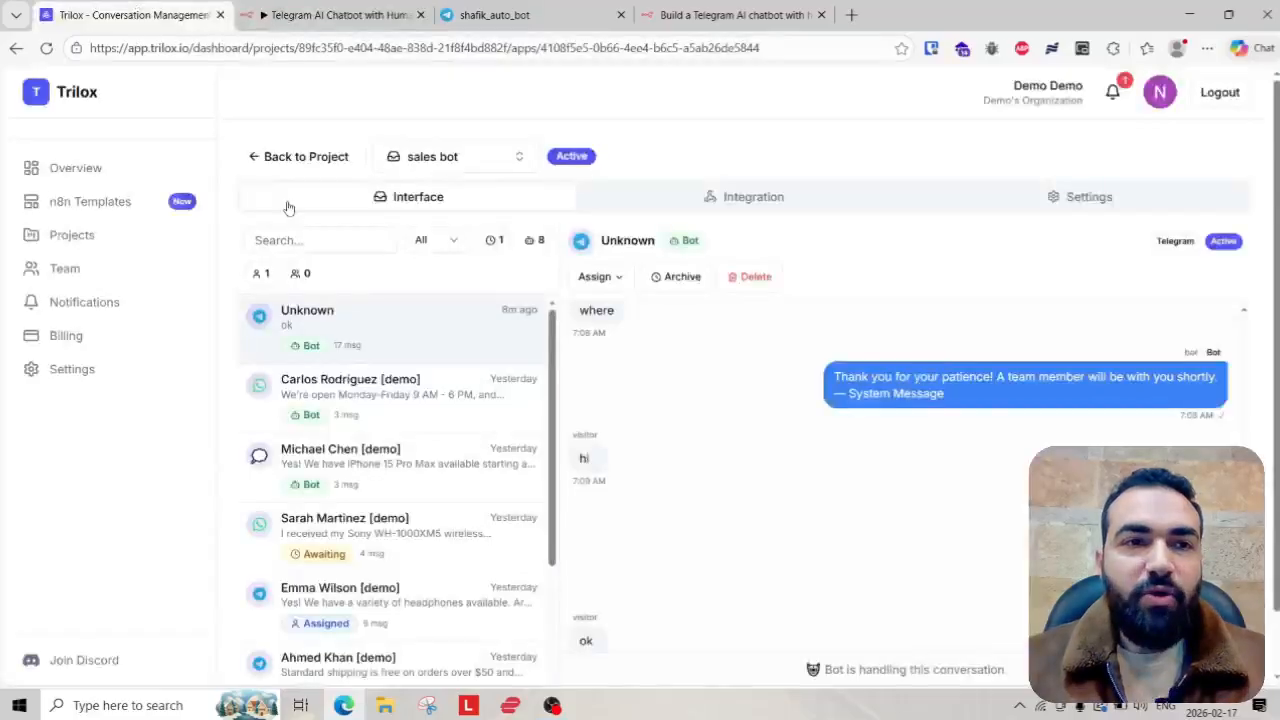
{"action": "left_click", "coordinate": [96, 174]}
{"action": "scroll", "coordinate": [583, 285], "scroll_direction": "down", "scroll_amount": 2}
{"action": "scroll", "coordinate": [586, 343], "scroll_direction": "up", "scroll_amount": 2}
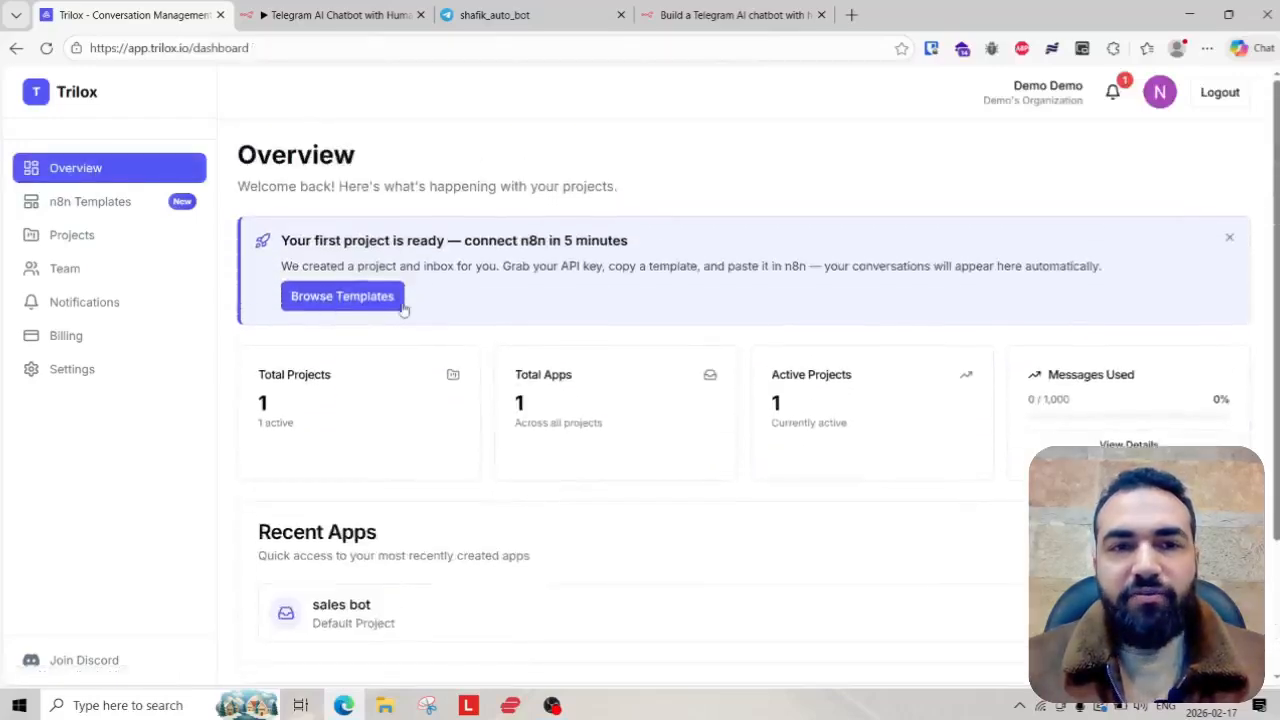
{"action": "scroll", "coordinate": [552, 398], "scroll_direction": "down", "scroll_amount": 2}
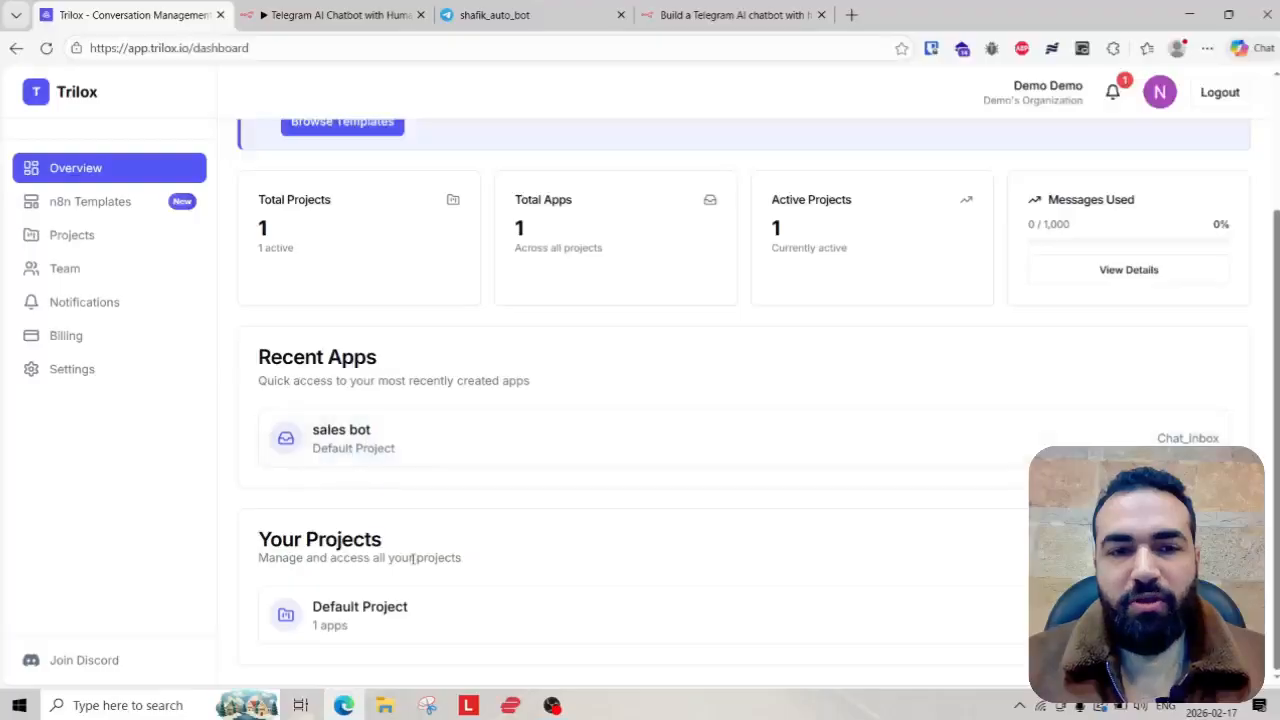
- Rename the Default Project to "client ABC" in its general settings and save the changes
{"action": "left_click", "coordinate": [108, 240]}
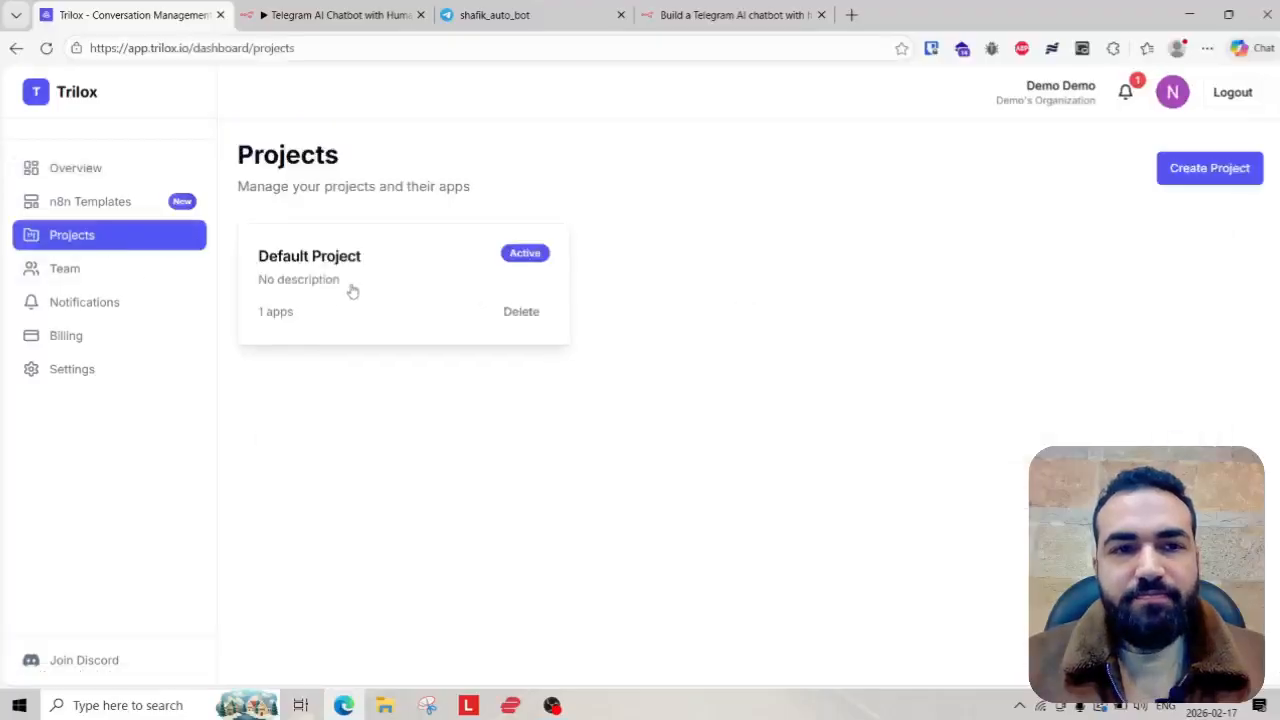
{"action": "left_click", "coordinate": [352, 291]}
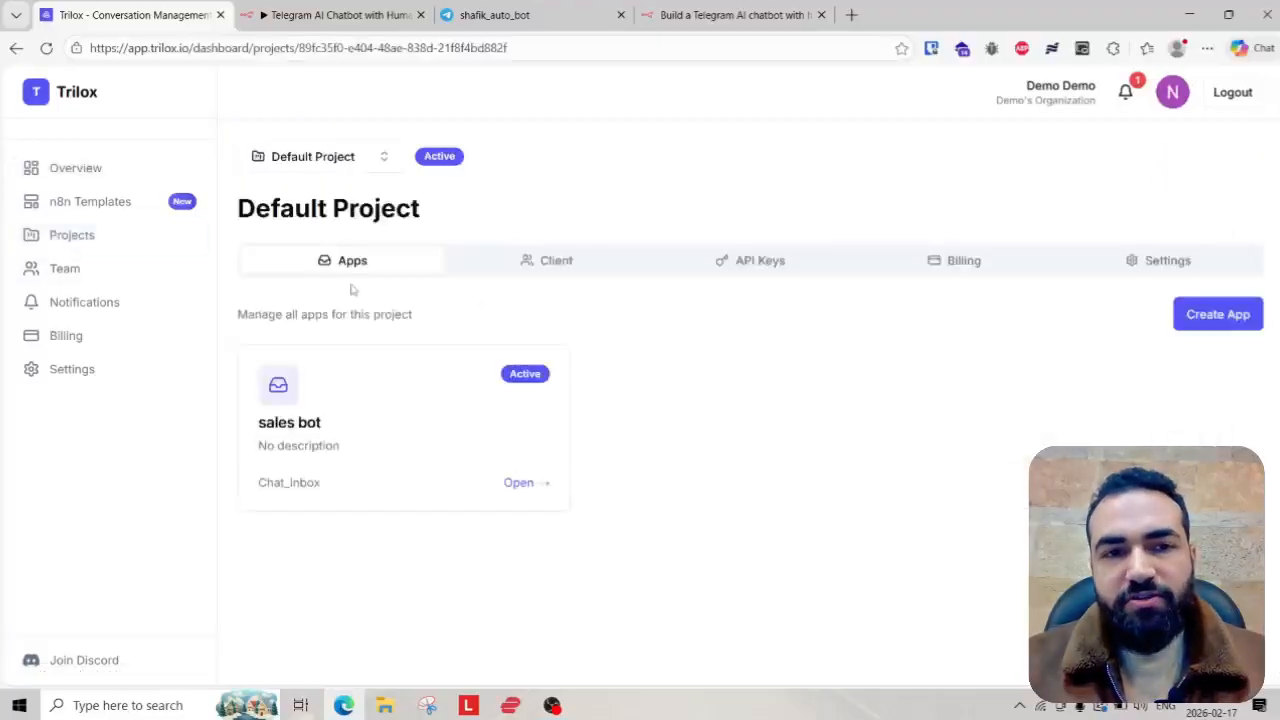
{"action": "left_click", "coordinate": [1138, 264]}
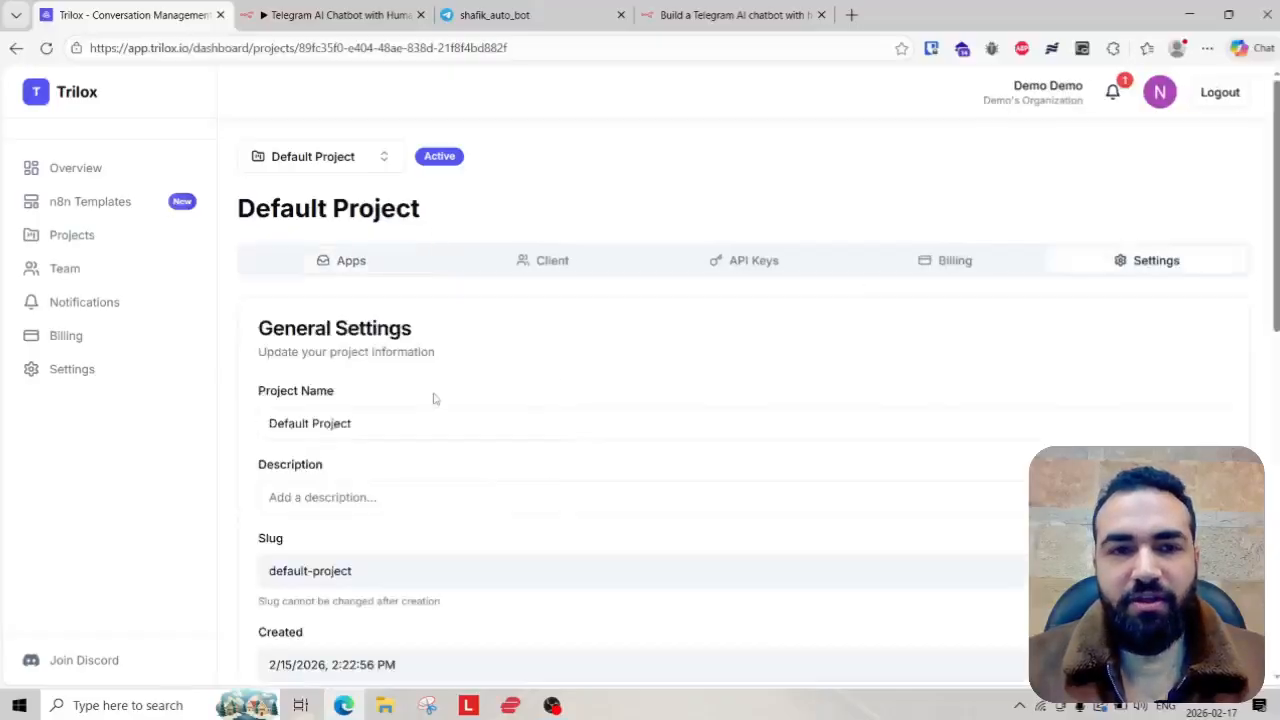
{"action": "left_click_drag", "start_coordinate": [368, 432], "coordinate": [159, 421]}
{"action": "type", "text": "client ABC"}
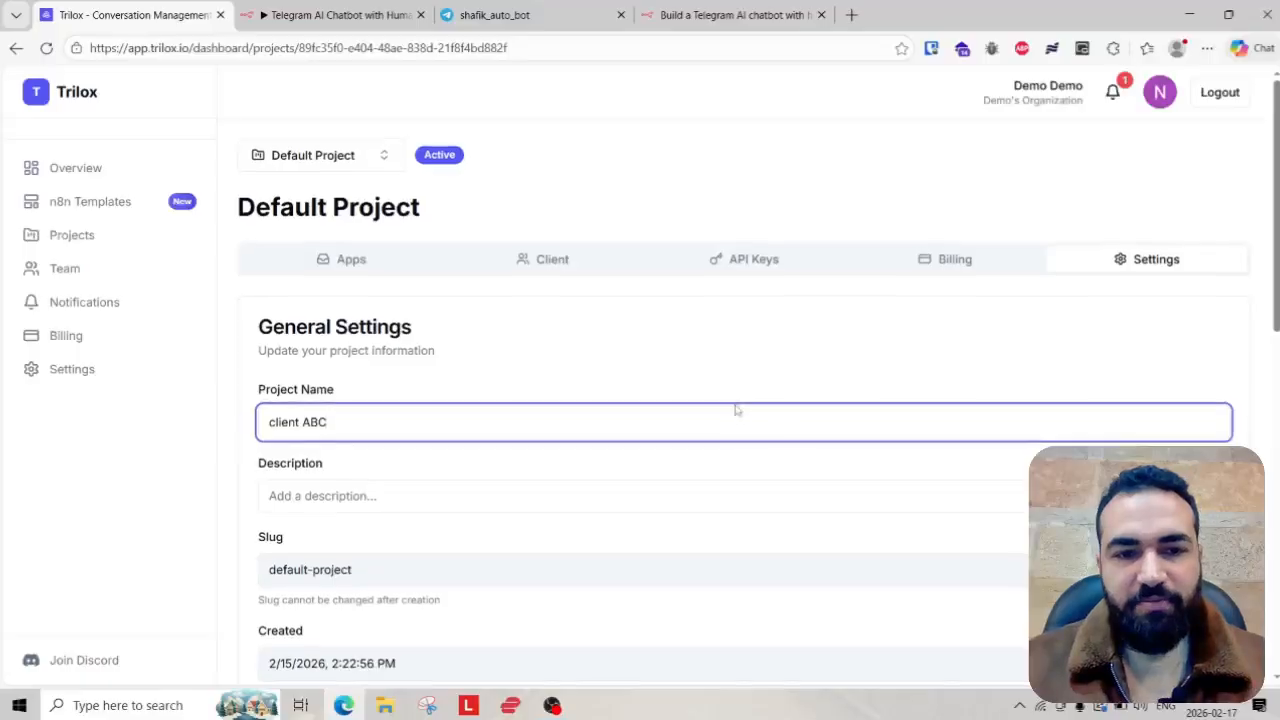
{"action": "scroll", "coordinate": [700, 406], "scroll_direction": "down", "scroll_amount": 1}
{"action": "left_click", "coordinate": [320, 632]}
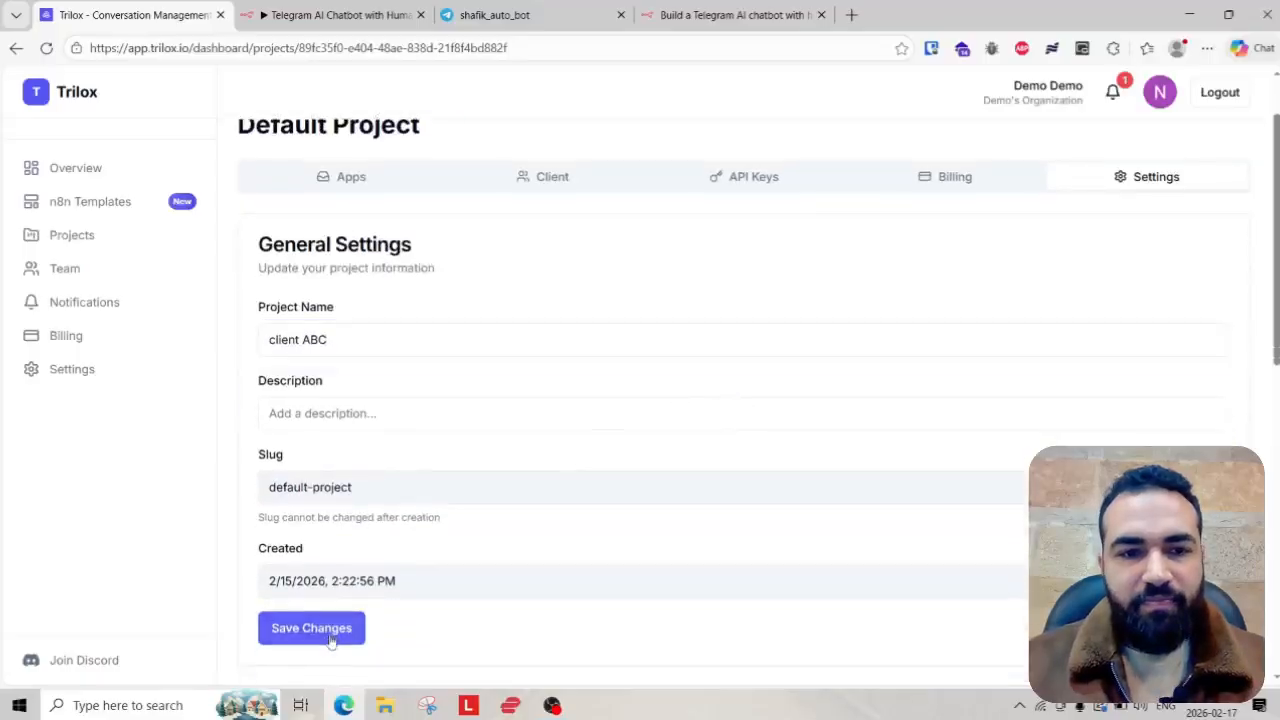
{"action": "scroll", "coordinate": [545, 488], "scroll_direction": "up", "scroll_amount": 1}
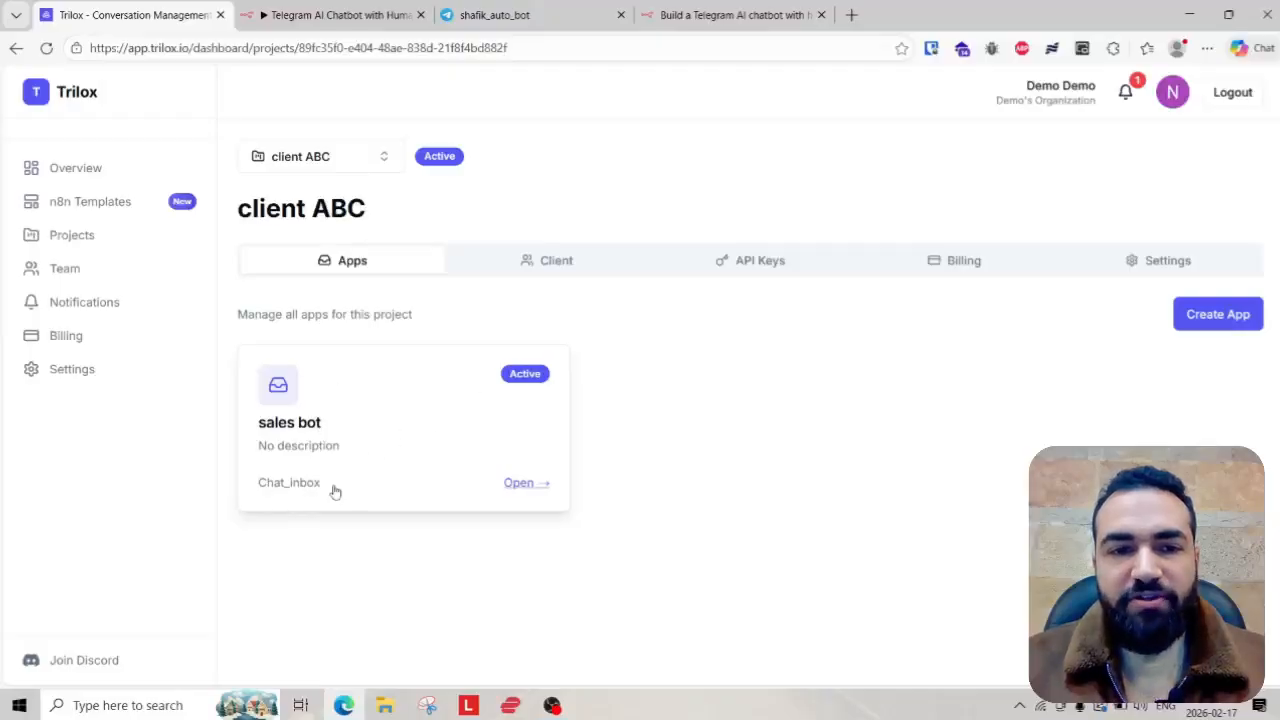
- View the sales bot app's conversation inbox, then return to the project list and reopen the client ABC project
{"action": "left_click", "coordinate": [372, 474]}
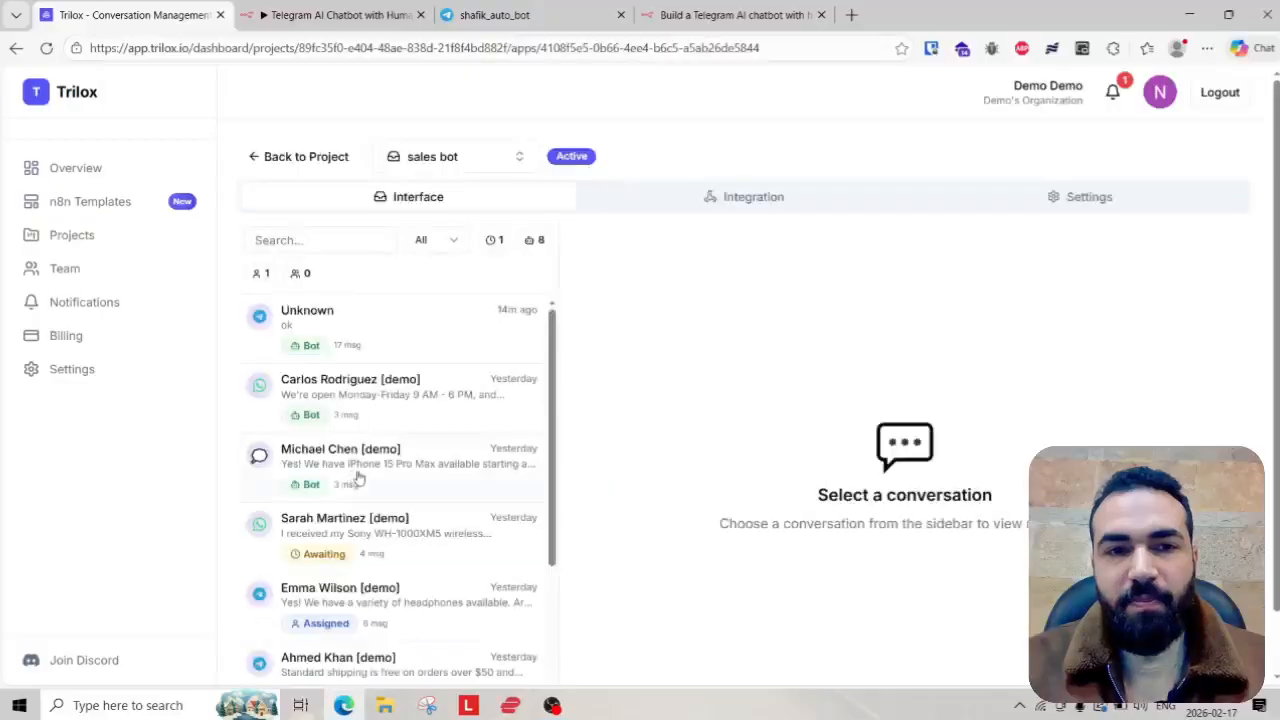
{"action": "left_click", "coordinate": [306, 157]}
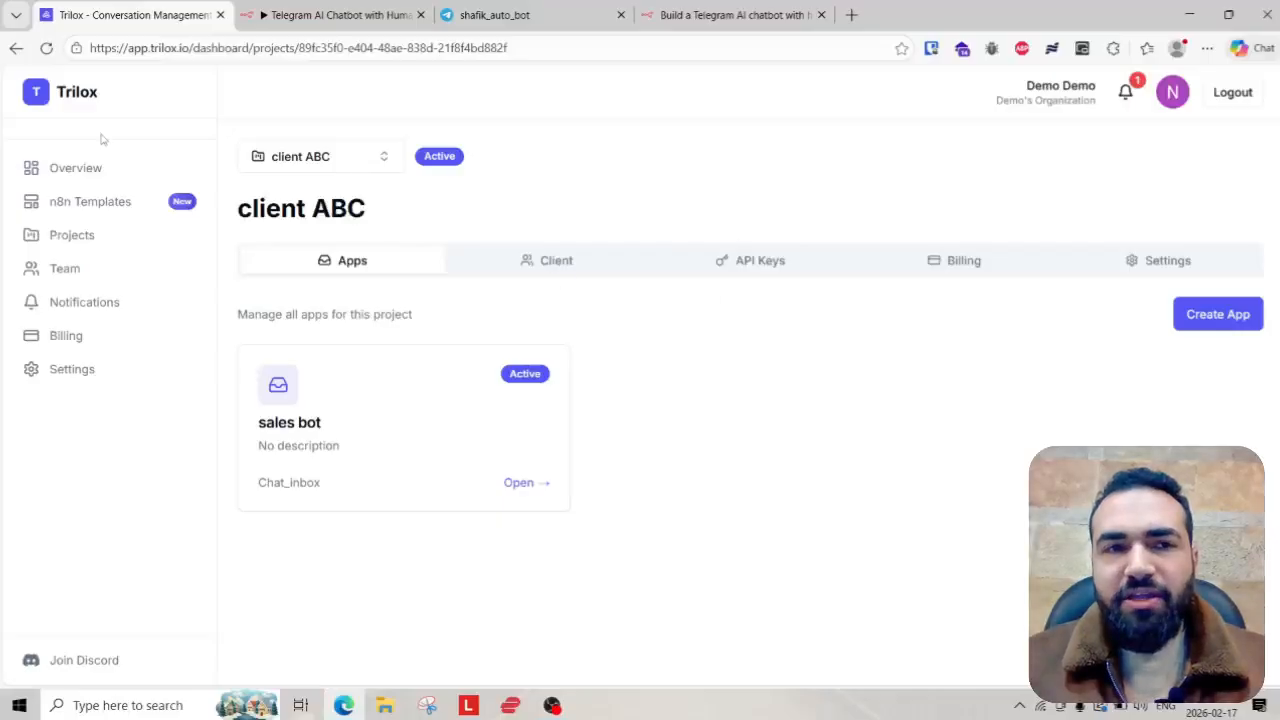
{"action": "left_click", "coordinate": [88, 236]}
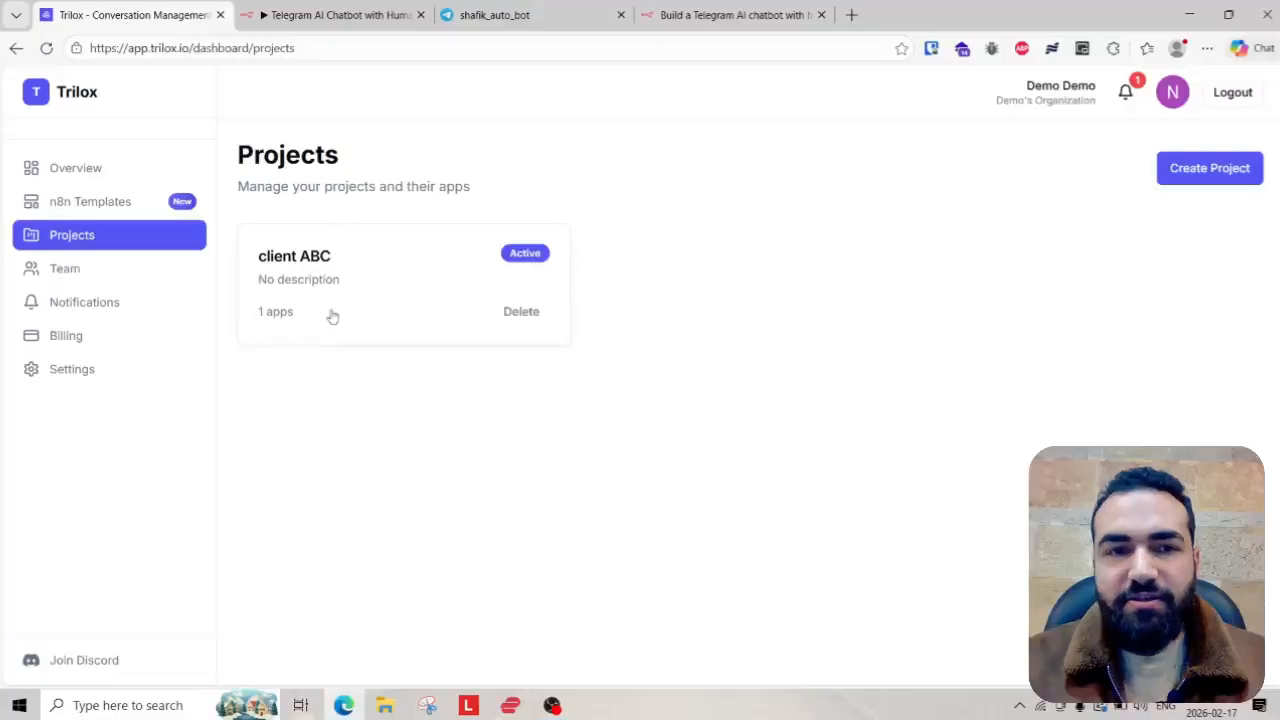
{"action": "left_click", "coordinate": [425, 282]}
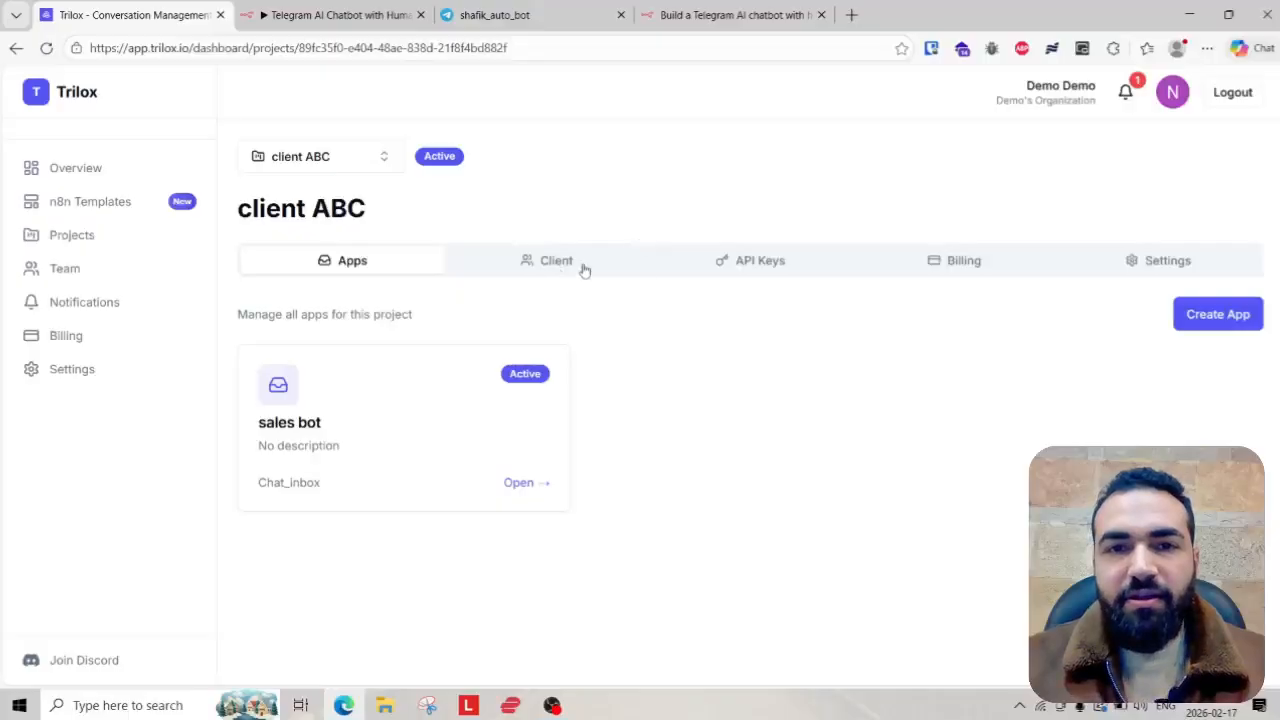
- Generate a new API key for the client ABC project named "client_abc_n8n" with Read & Write permissions
{"action": "left_click", "coordinate": [761, 270]}
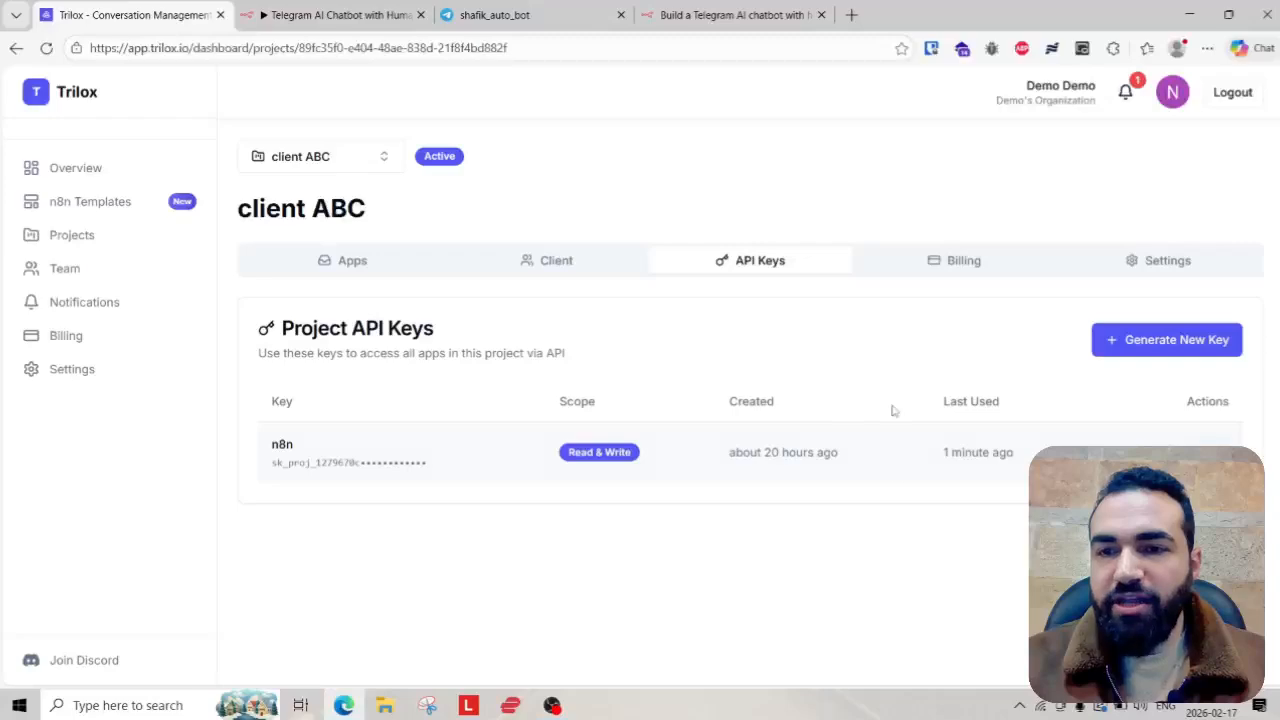
{"action": "left_click", "coordinate": [1162, 350]}
{"action": "left_click", "coordinate": [539, 353]}
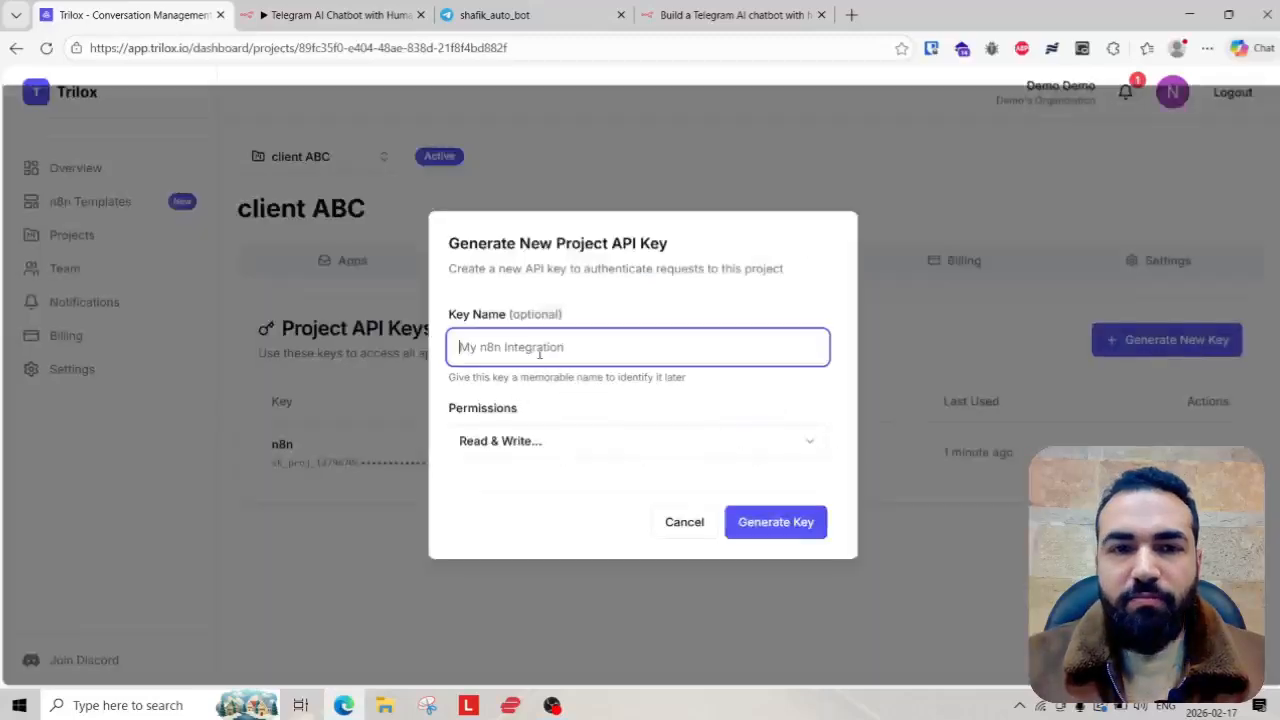
{"action": "type", "text": "CLIENT"}
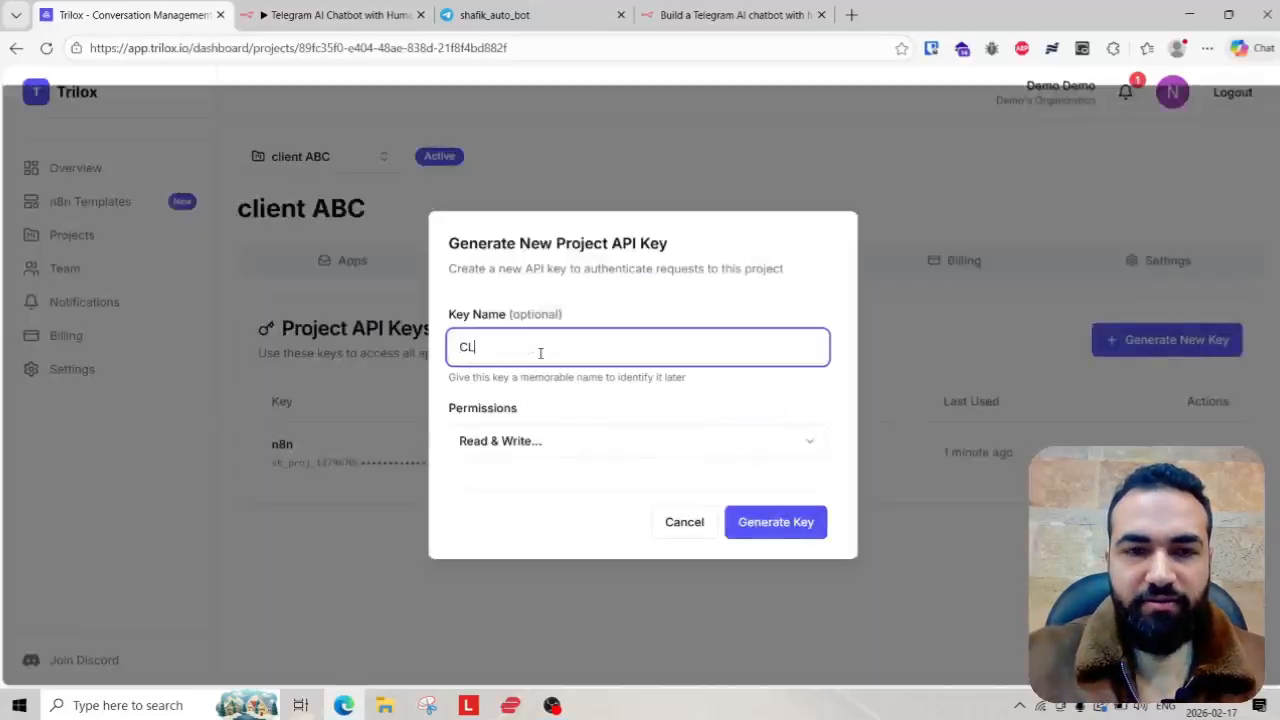
{"action": "key", "text": "BackSpace"}
{"action": "key", "text": "BackSpace"}
{"action": "key", "text": "BackSpace"}
{"action": "key", "text": "BackSpace"}
{"action": "key", "text": "BackSpace"}
{"action": "type", "text": "c_n8n"}
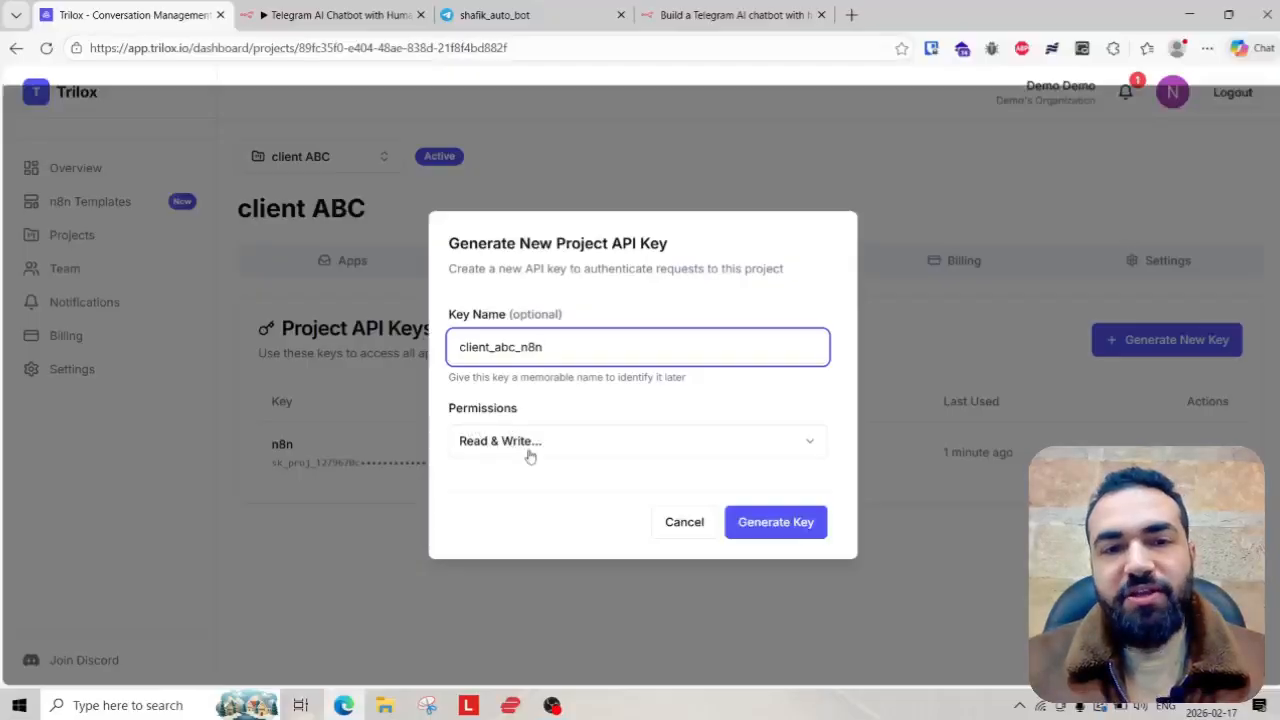
{"action": "left_click", "coordinate": [789, 540]}
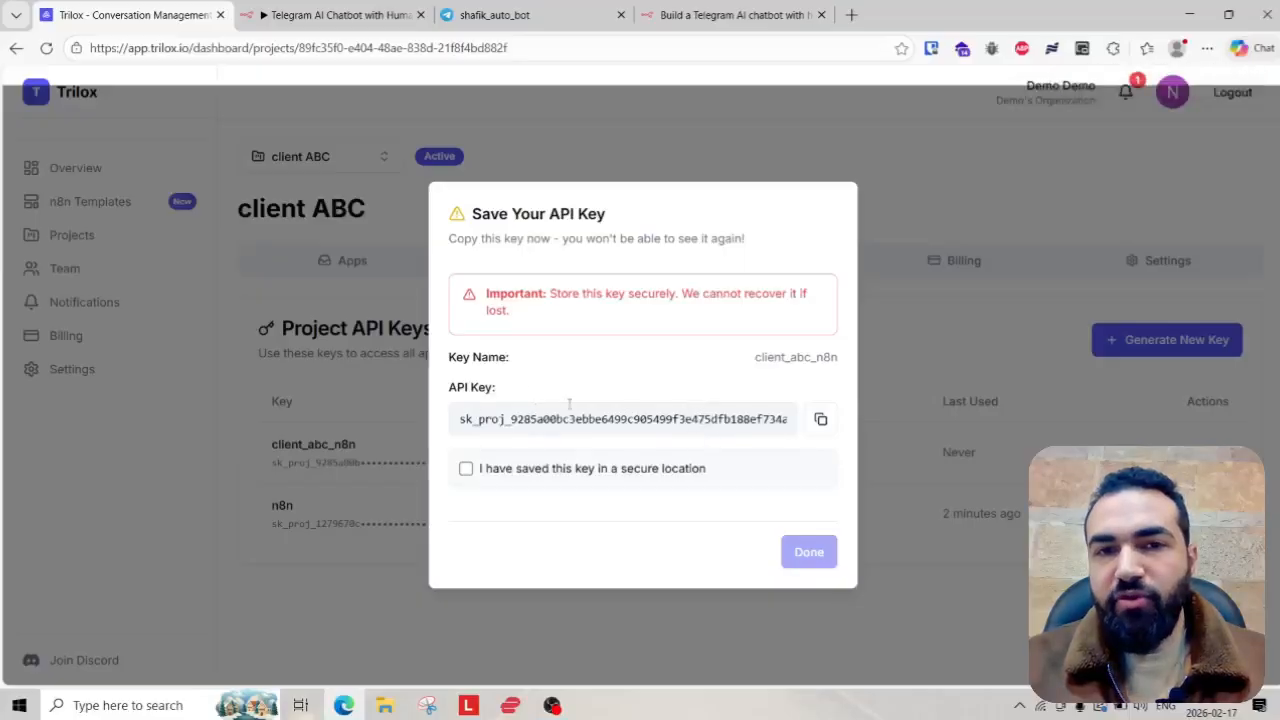
- Copy the generated project API key, acknowledge that it is stored securely, and finish the key dialog
{"action": "left_click", "coordinate": [820, 419]}
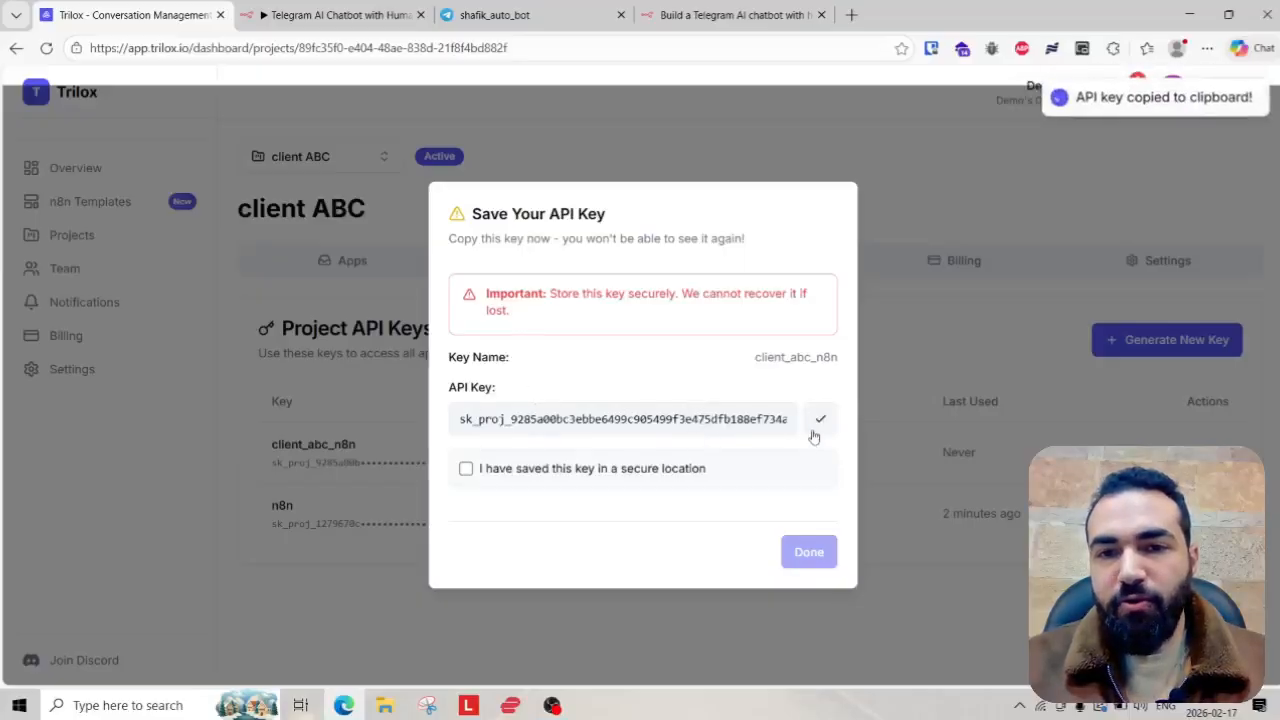
{"action": "left_click", "coordinate": [575, 470]}
{"action": "left_click", "coordinate": [806, 555]}
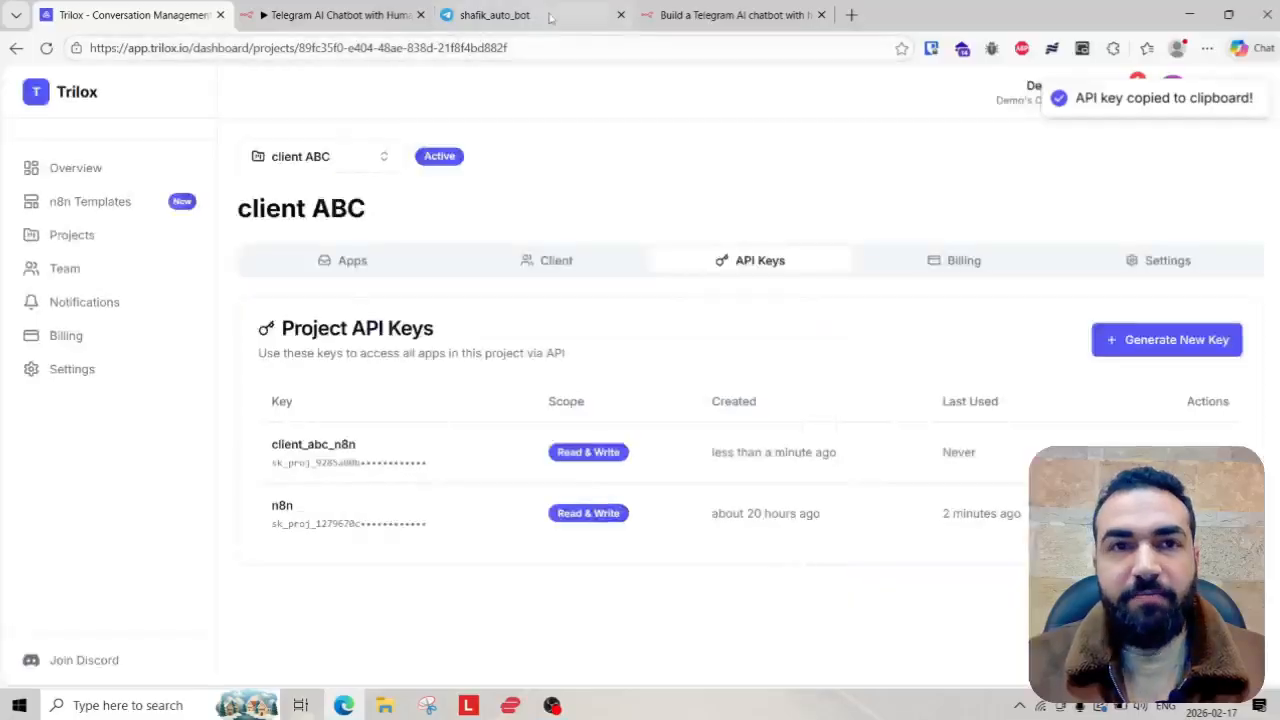
- Switch to n8n and create a Trilox credential in the Record Visitor Message node by pasting the API key, then save it and return to the canvas
{"action": "left_click", "coordinate": [359, 20]}
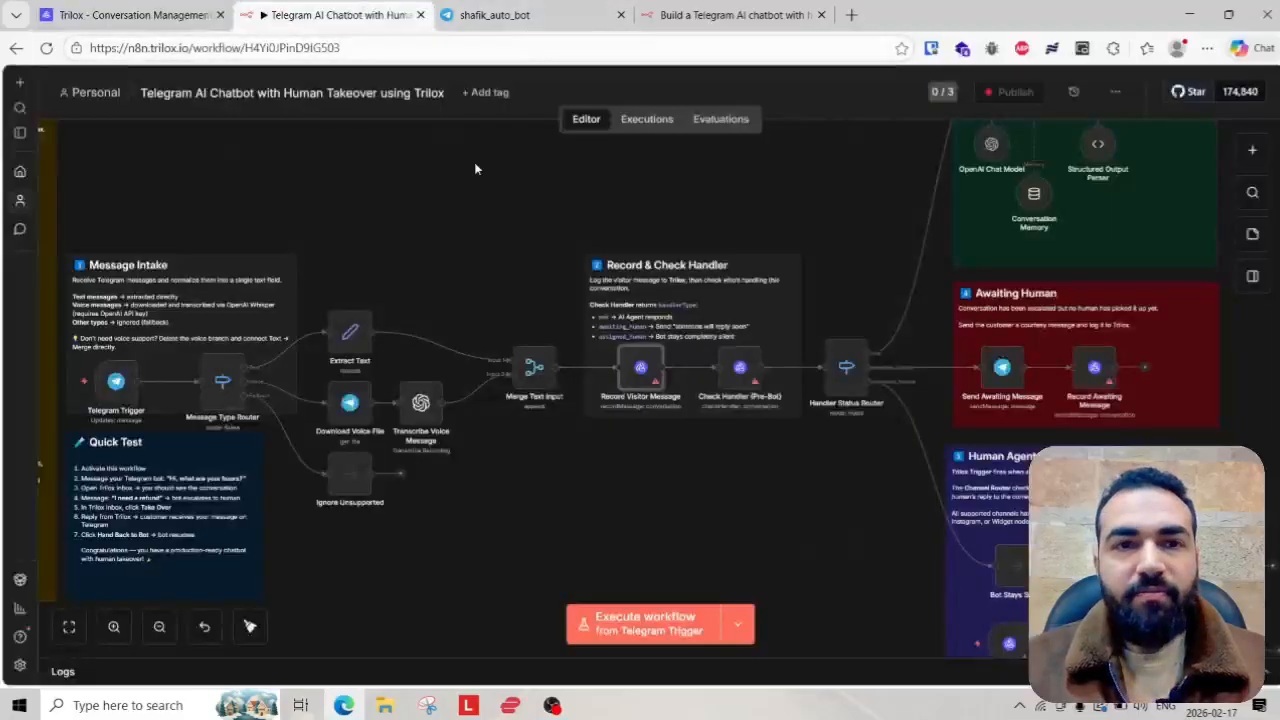
{"action": "scroll", "coordinate": [640, 385], "scroll_direction": "up", "scroll_amount": 3}
{"action": "double_click", "coordinate": [641, 386]}
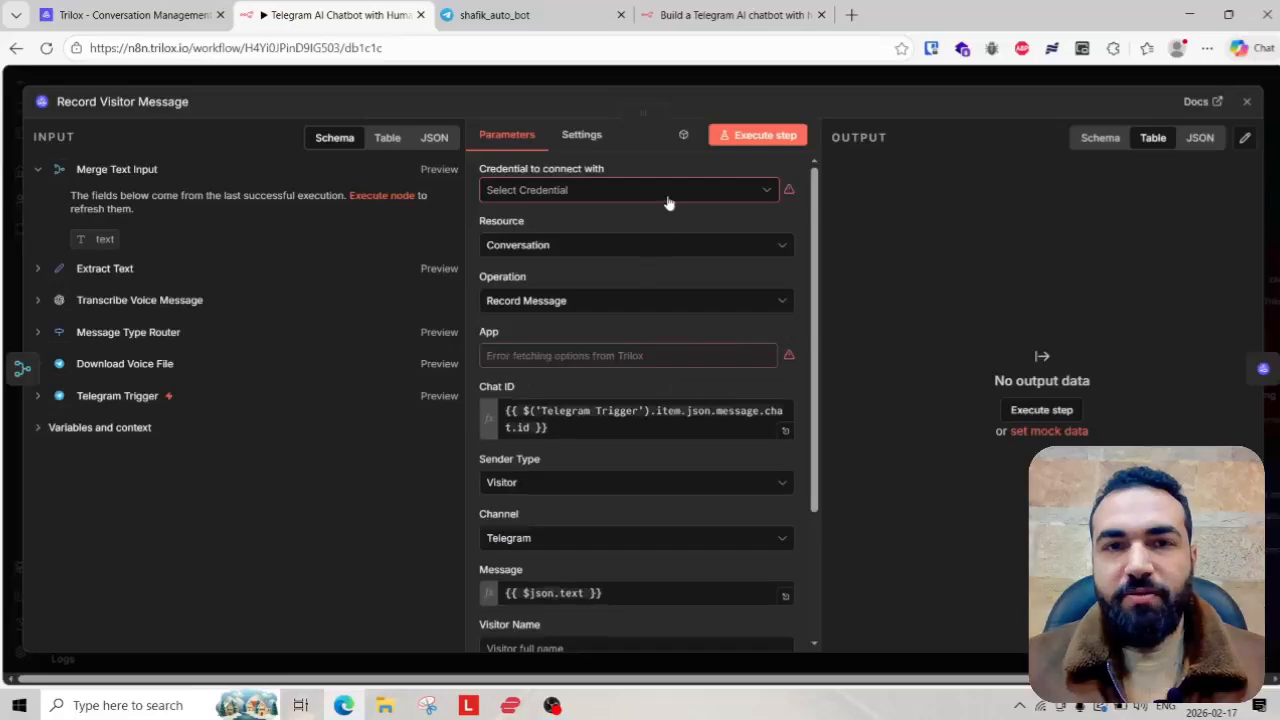
{"action": "left_click", "coordinate": [758, 191]}
{"action": "left_click", "coordinate": [674, 229]}
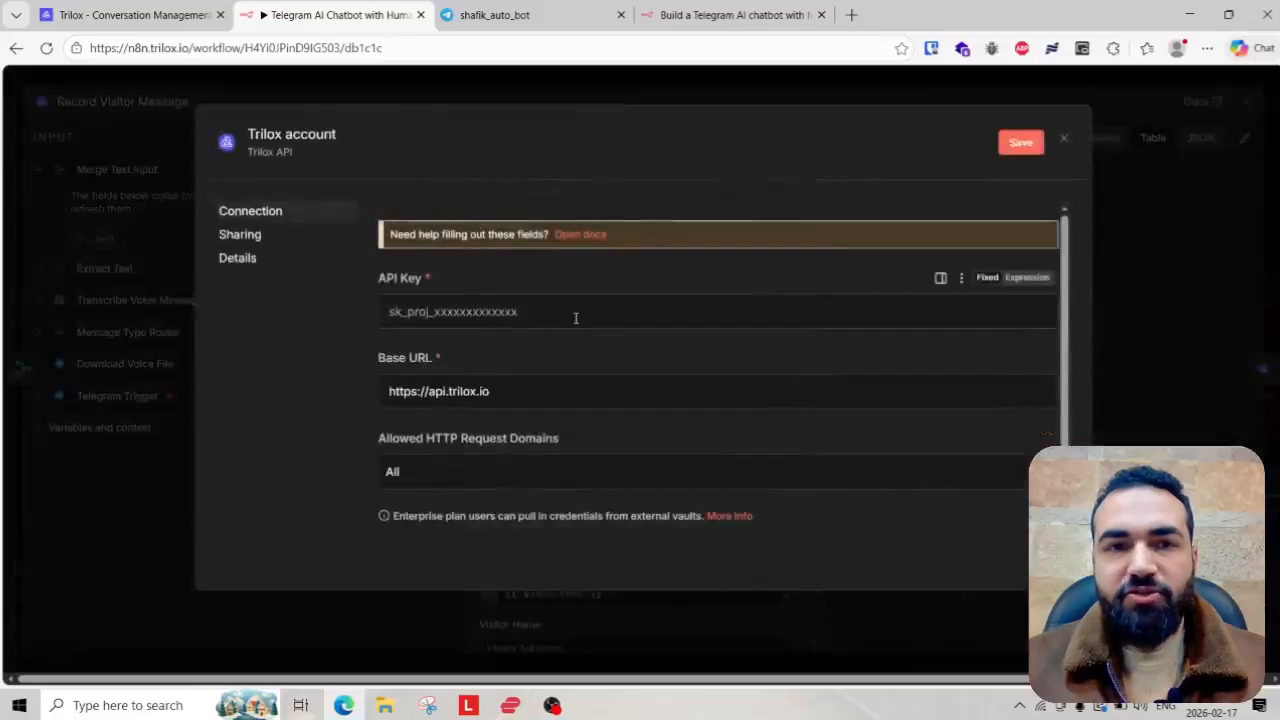
{"action": "left_click", "coordinate": [574, 312]}
{"action": "key", "text": "ctrl+v"}
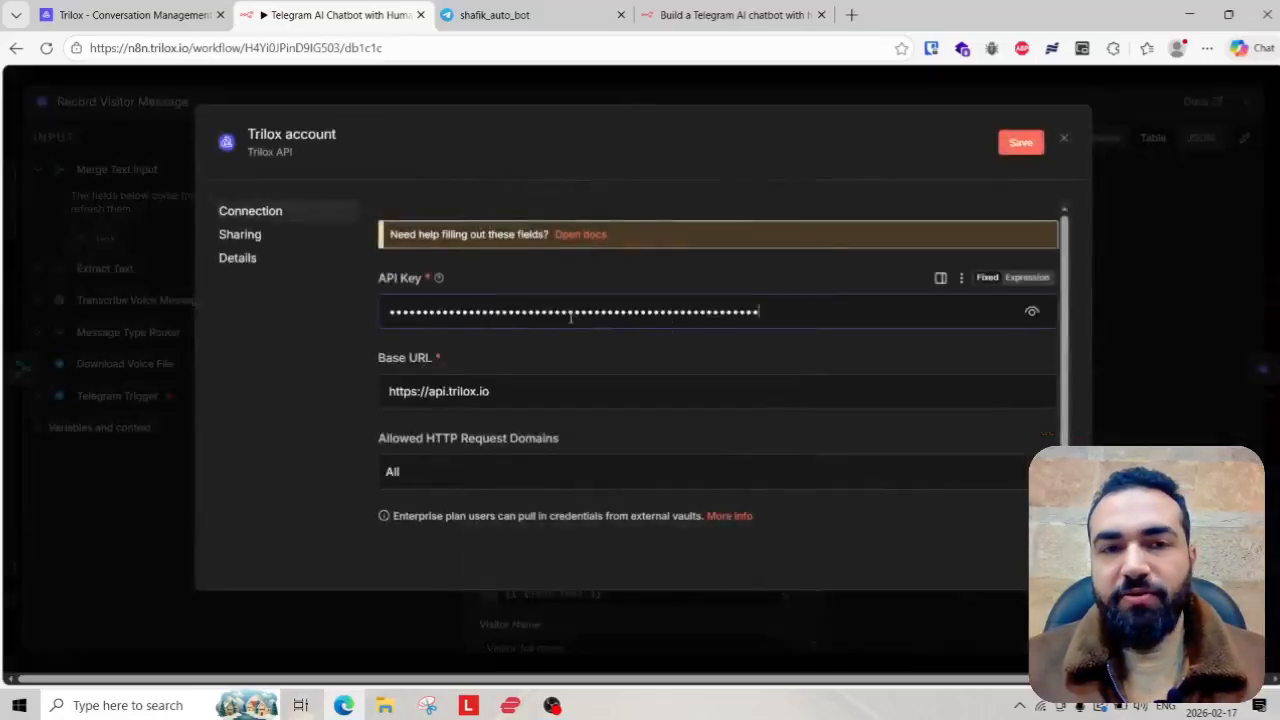
{"action": "left_click", "coordinate": [1012, 150]}
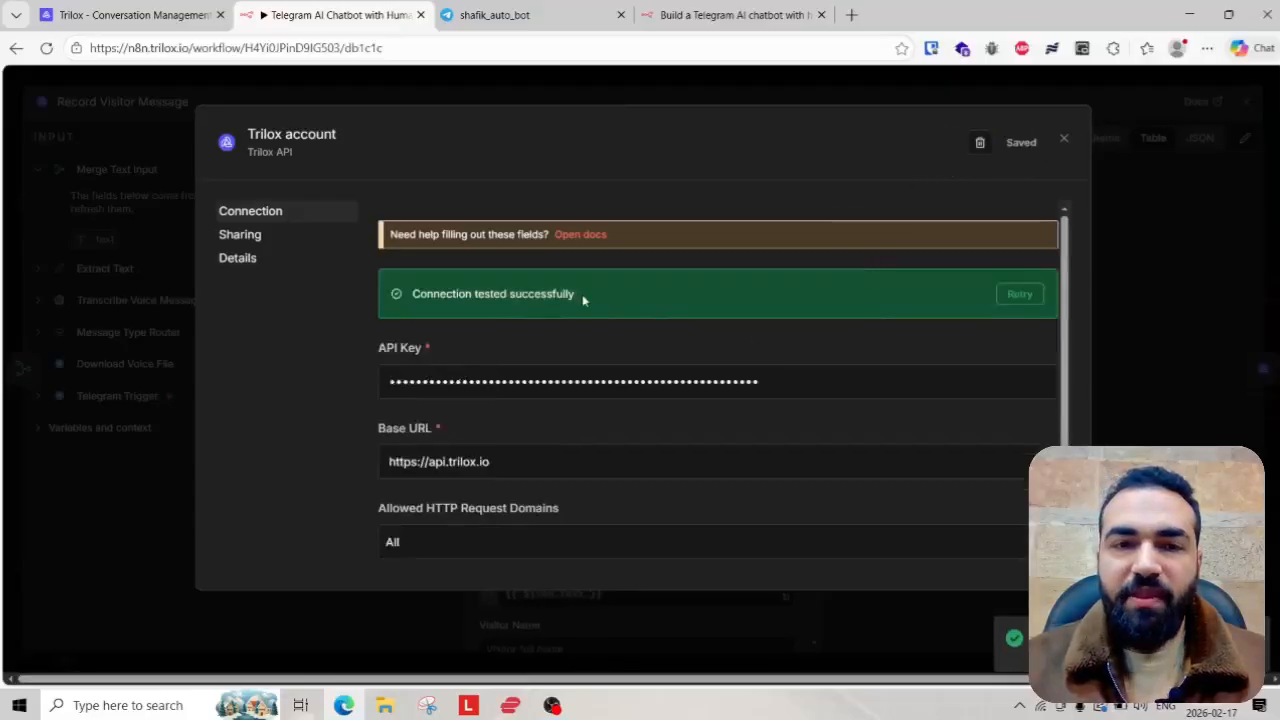
{"action": "scroll", "coordinate": [716, 347], "scroll_direction": "down", "scroll_amount": 3}
{"action": "scroll", "coordinate": [703, 336], "scroll_direction": "up", "scroll_amount": 3}
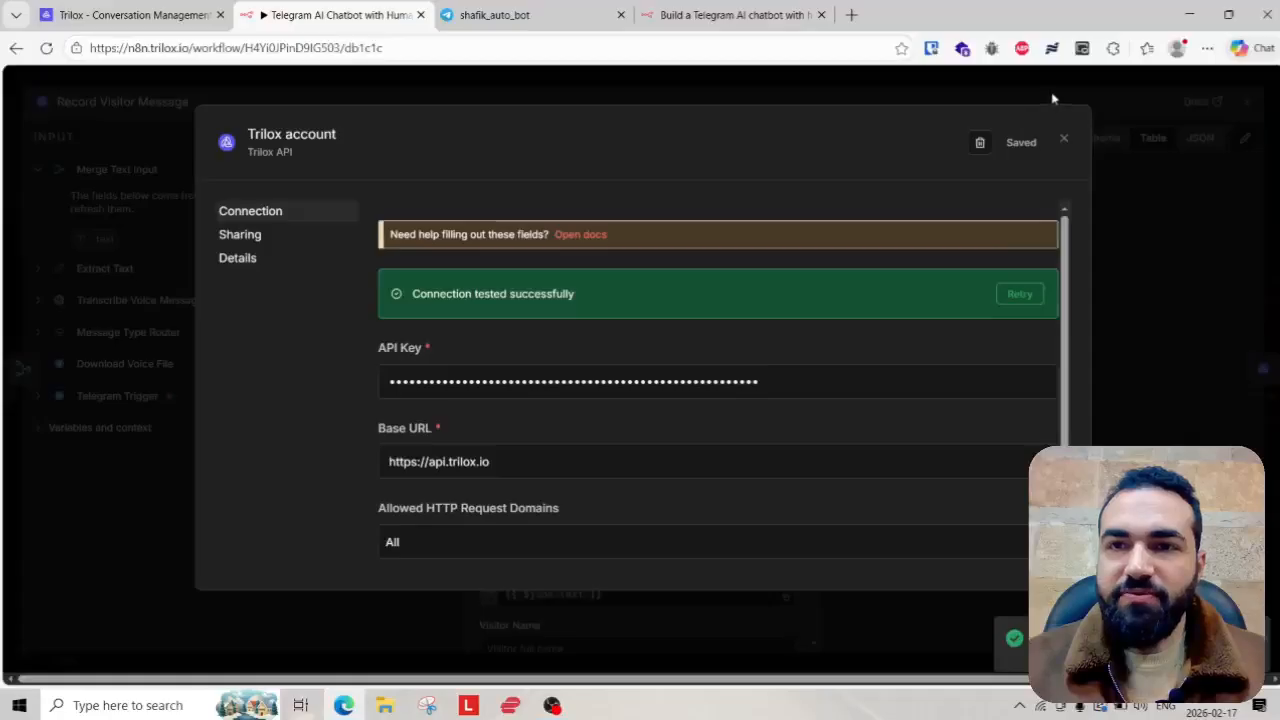
{"action": "left_click", "coordinate": [1052, 97]}
{"action": "left_click", "coordinate": [910, 77]}
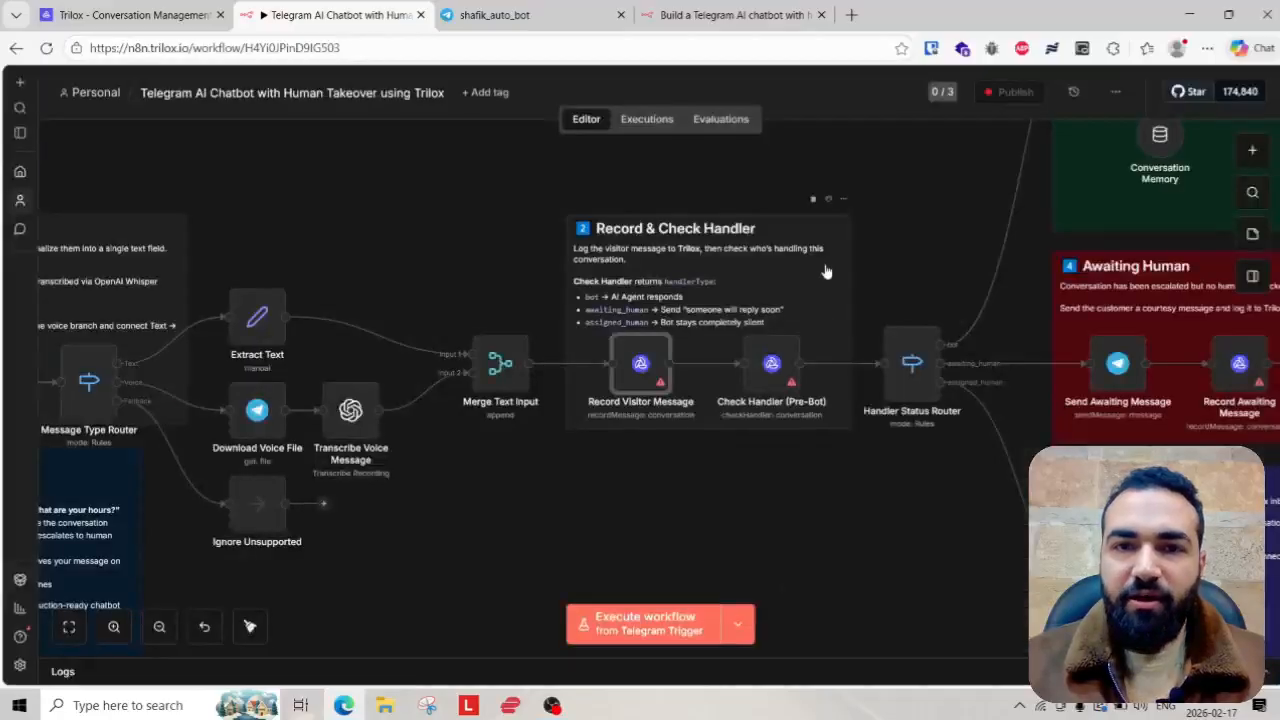
- Set the App of the Record Visitor Message node to "sales bot", after checking the client ABC project's apps in Trilox
{"action": "double_click", "coordinate": [647, 378]}
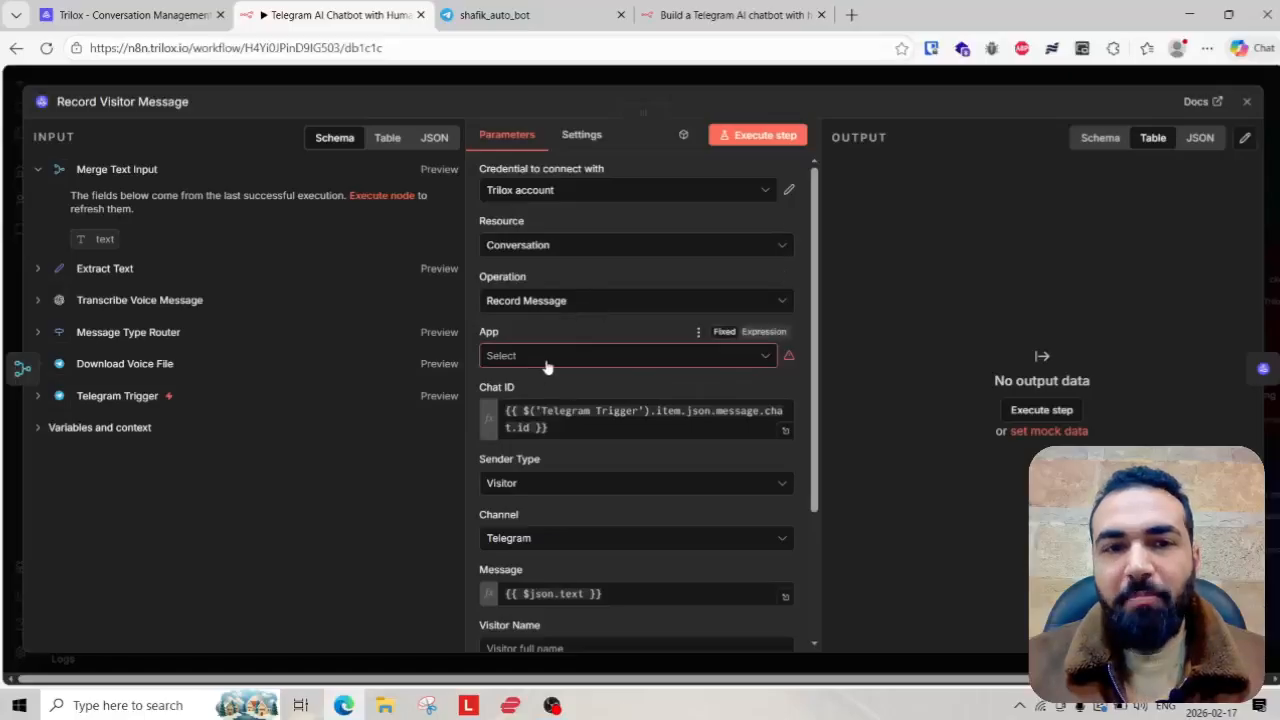
{"action": "left_click", "coordinate": [122, 8]}
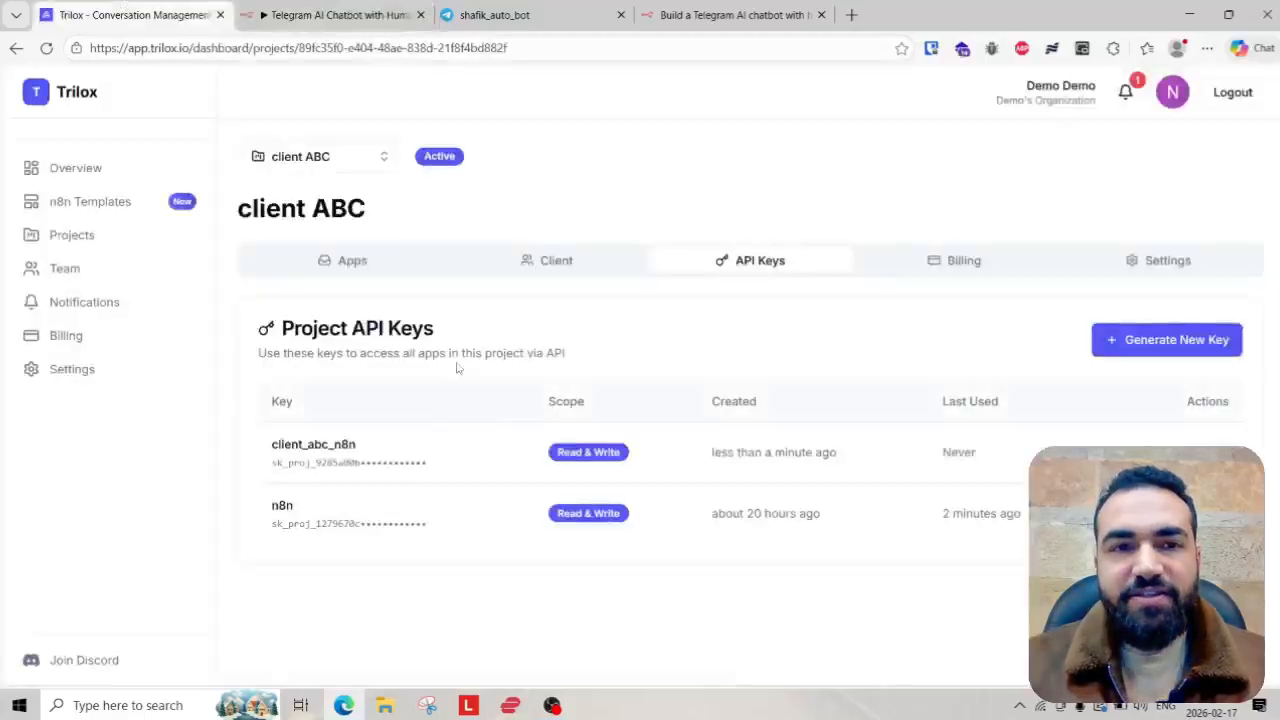
{"action": "left_click", "coordinate": [403, 270]}
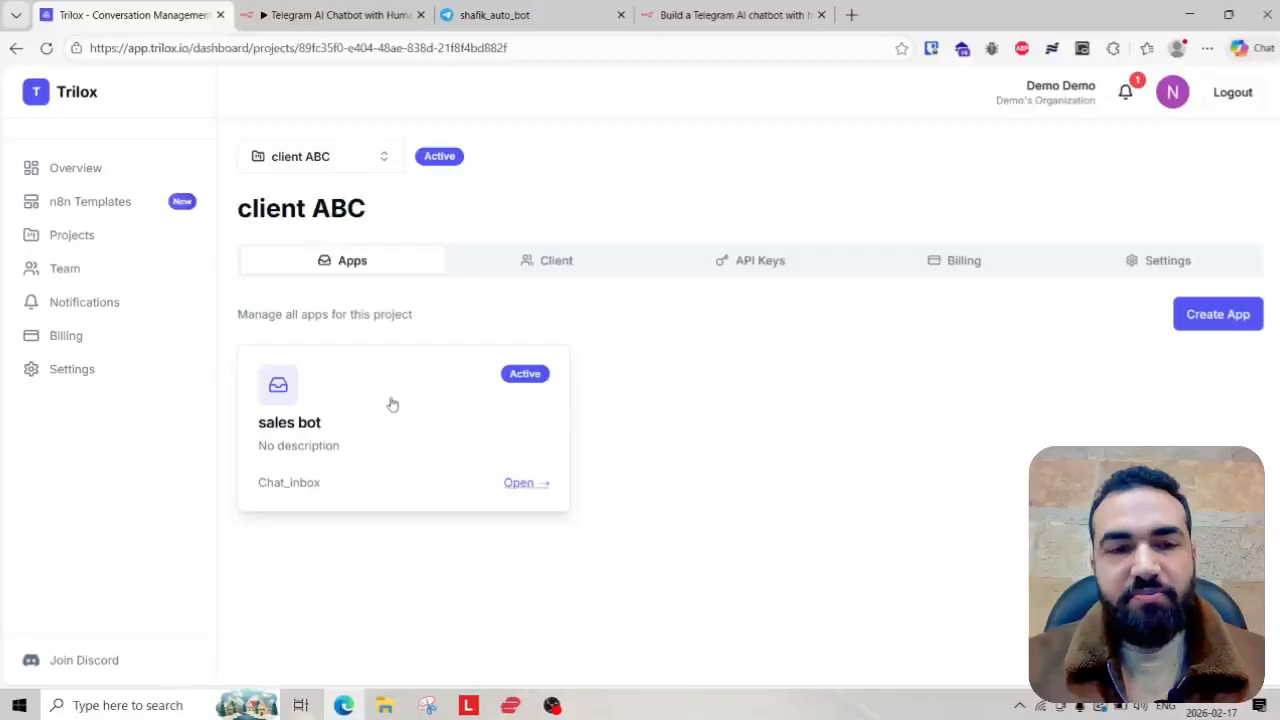
{"action": "left_click", "coordinate": [335, 15]}
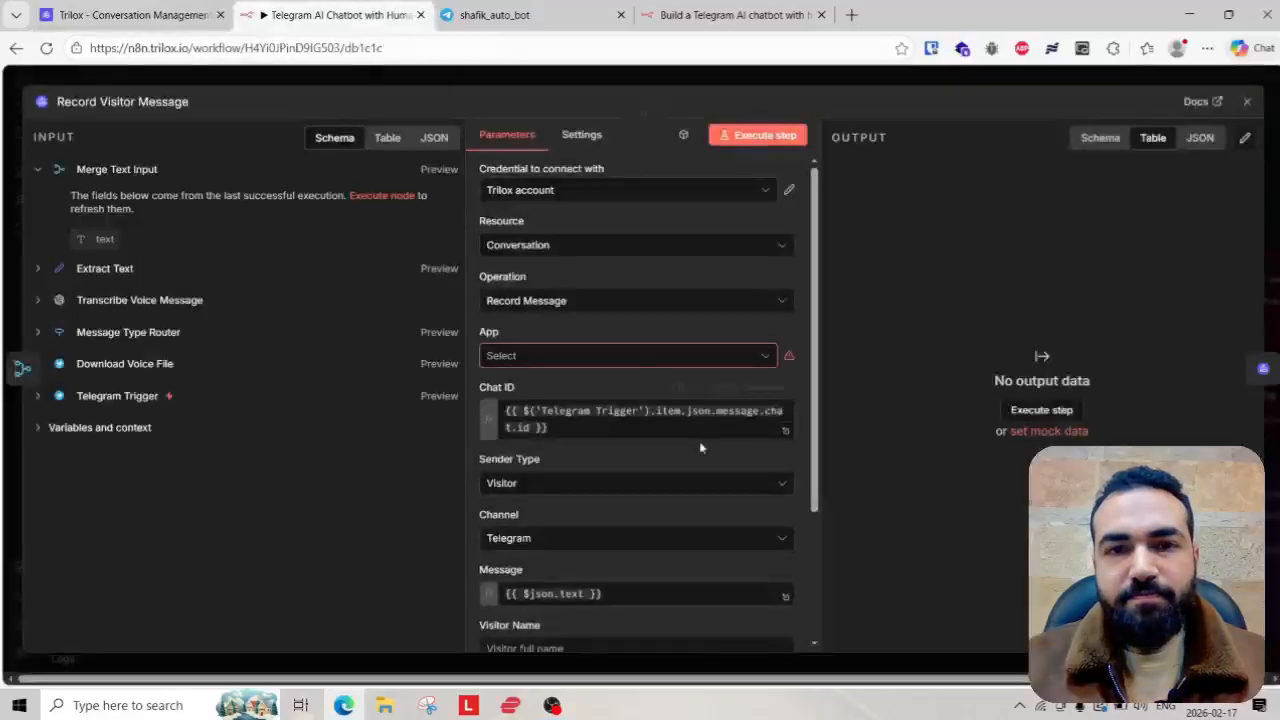
{"action": "left_click", "coordinate": [643, 355]}
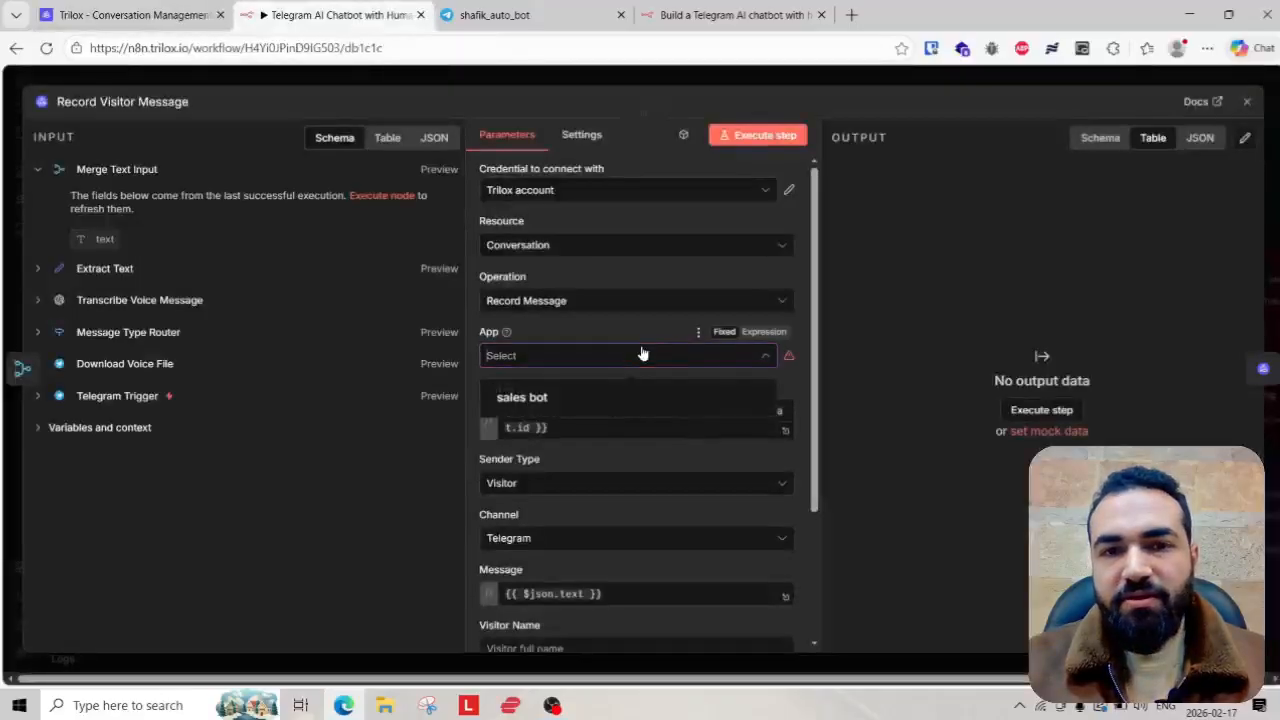
{"action": "left_click", "coordinate": [533, 400]}
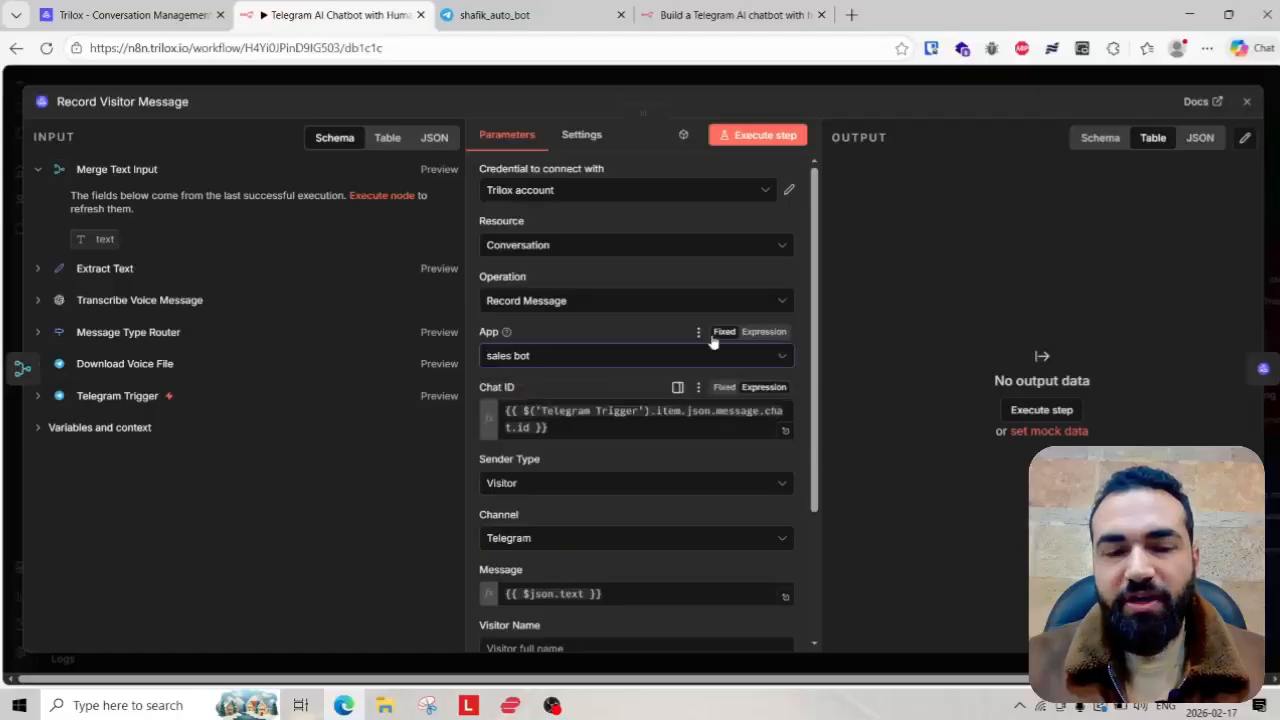
- Examine the Chat ID expression in the Record Visitor Message node that references the Telegram Trigger message
{"action": "left_click", "coordinate": [578, 414]}
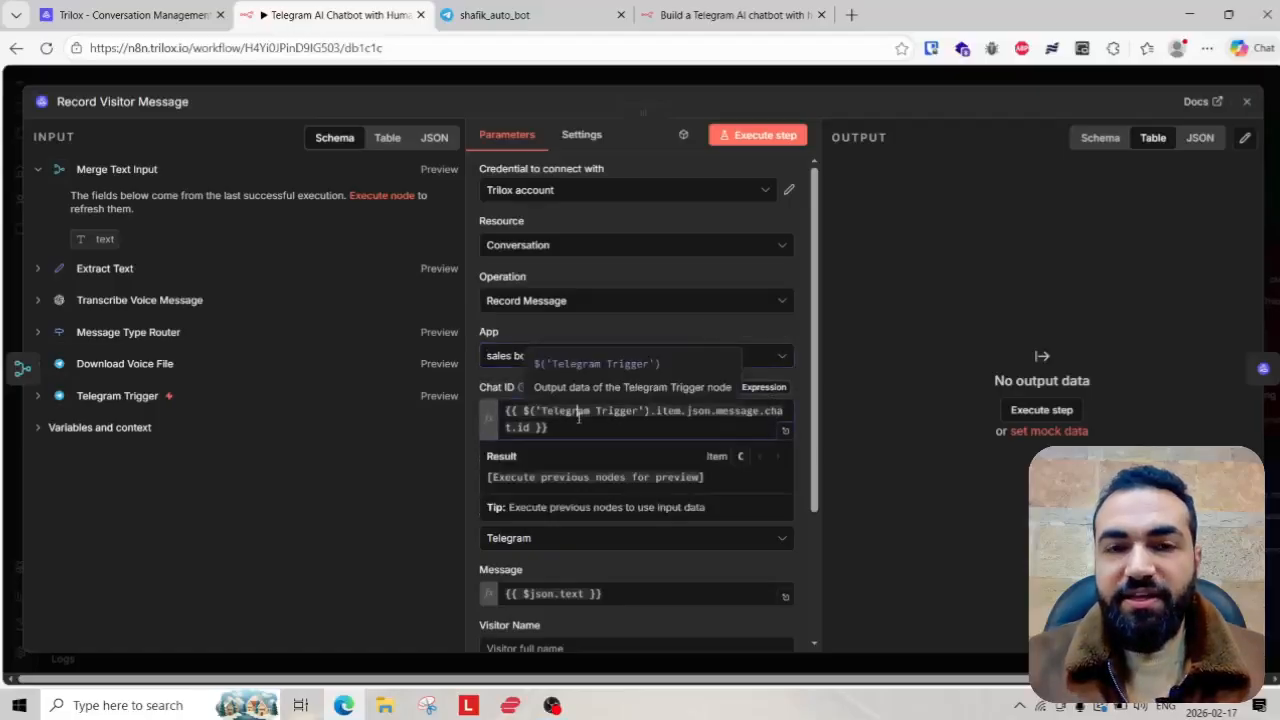
{"action": "left_click", "coordinate": [471, 383]}
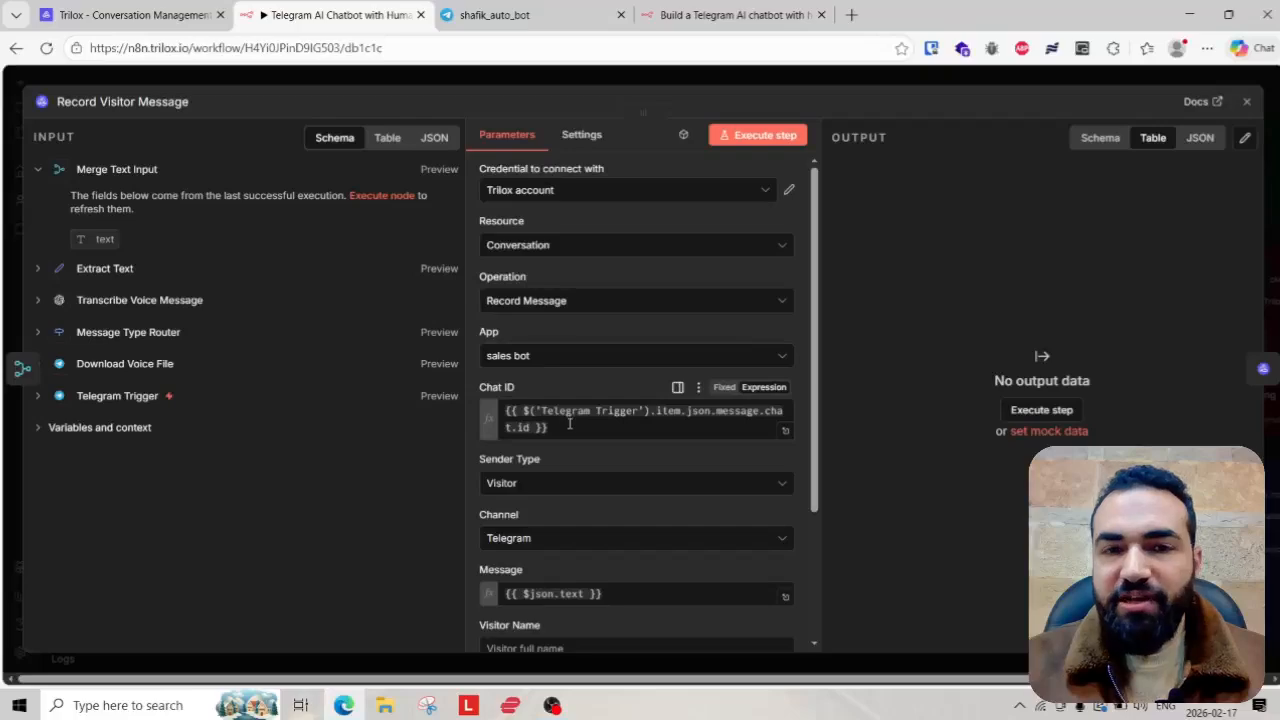
{"action": "triple_click", "coordinate": [569, 424]}
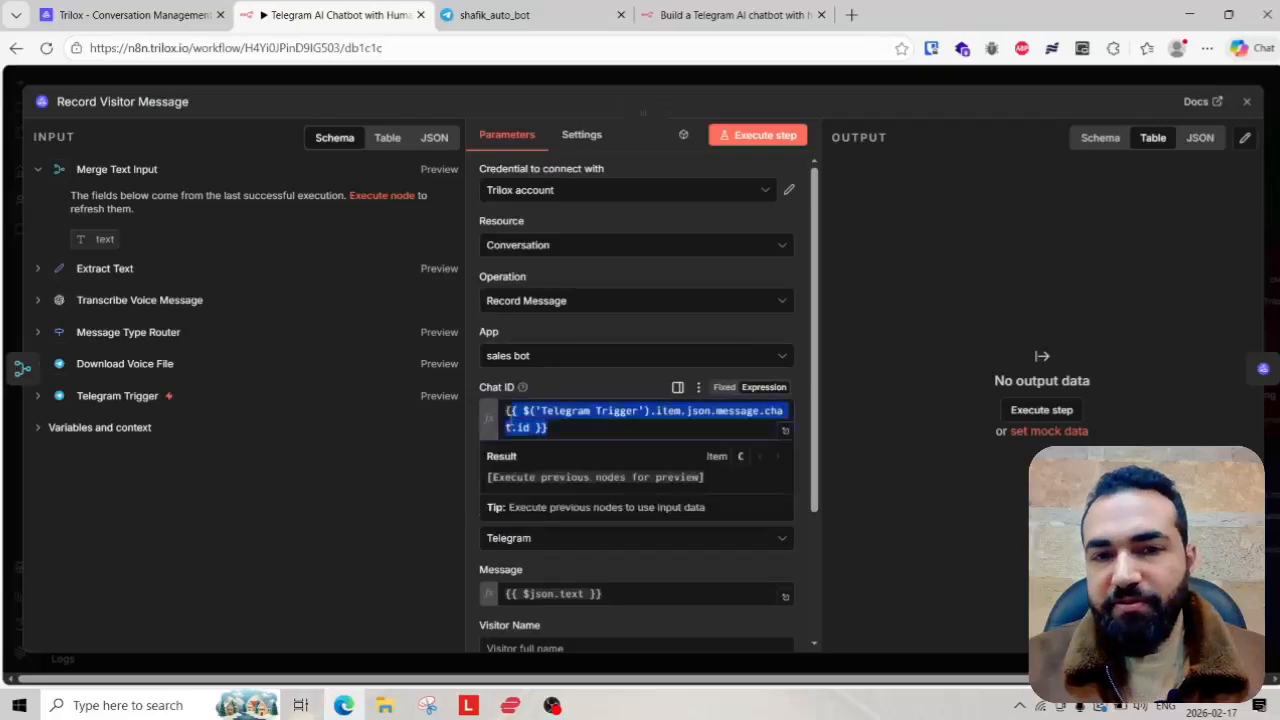
{"action": "left_click", "coordinate": [800, 372]}
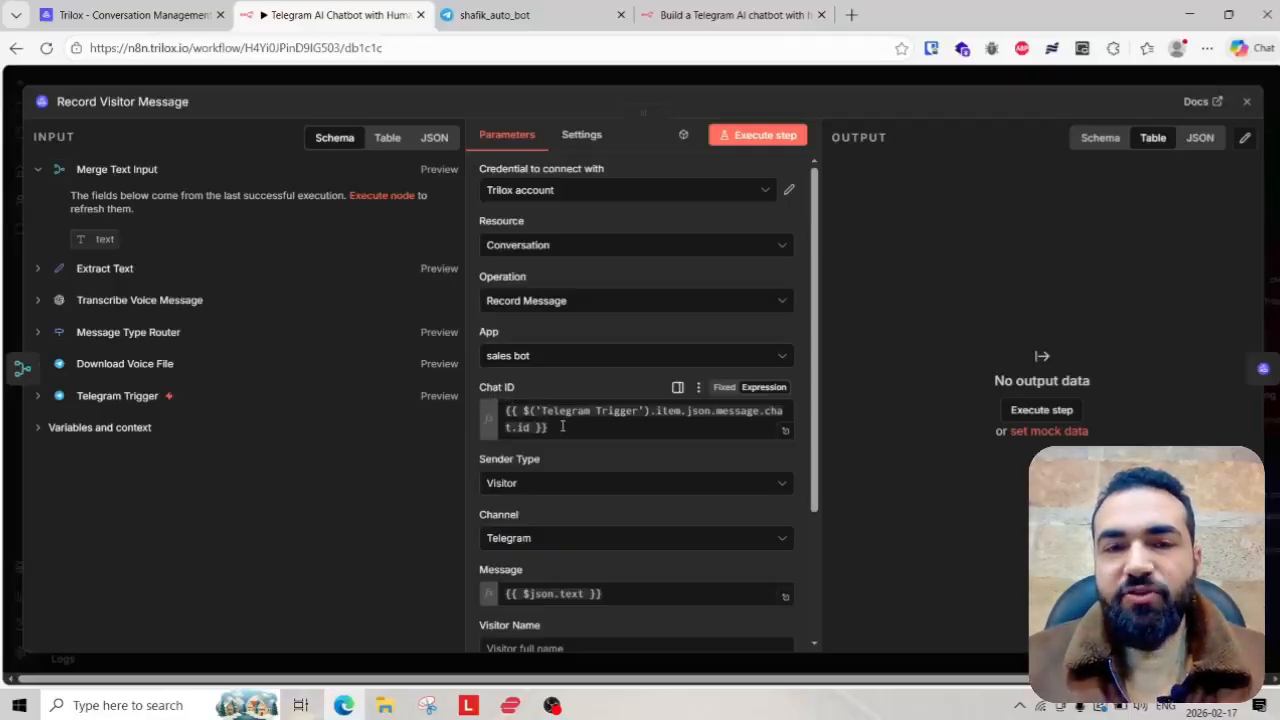
{"action": "left_click_drag", "start_coordinate": [562, 426], "coordinate": [505, 408]}
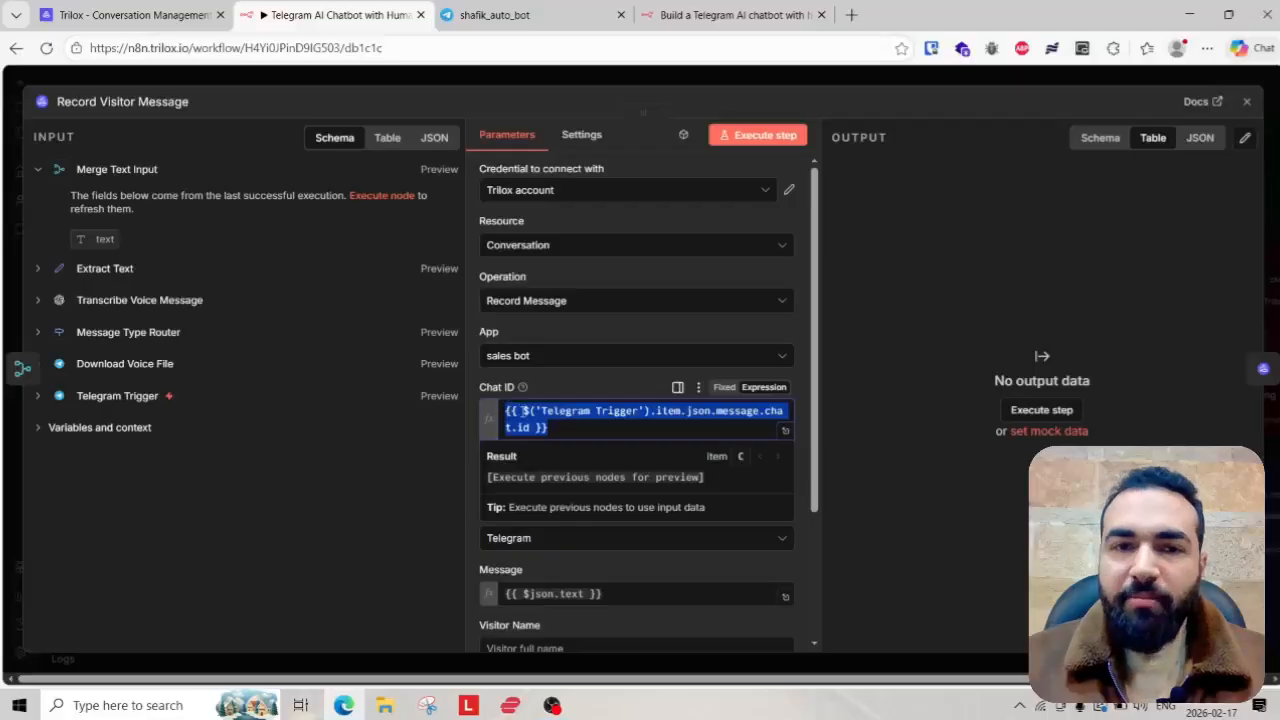
- Review the Telegram Trigger reference in the Chat ID expression and the Sender Type field of the Record Visitor Message node
{"action": "left_click", "coordinate": [565, 383]}
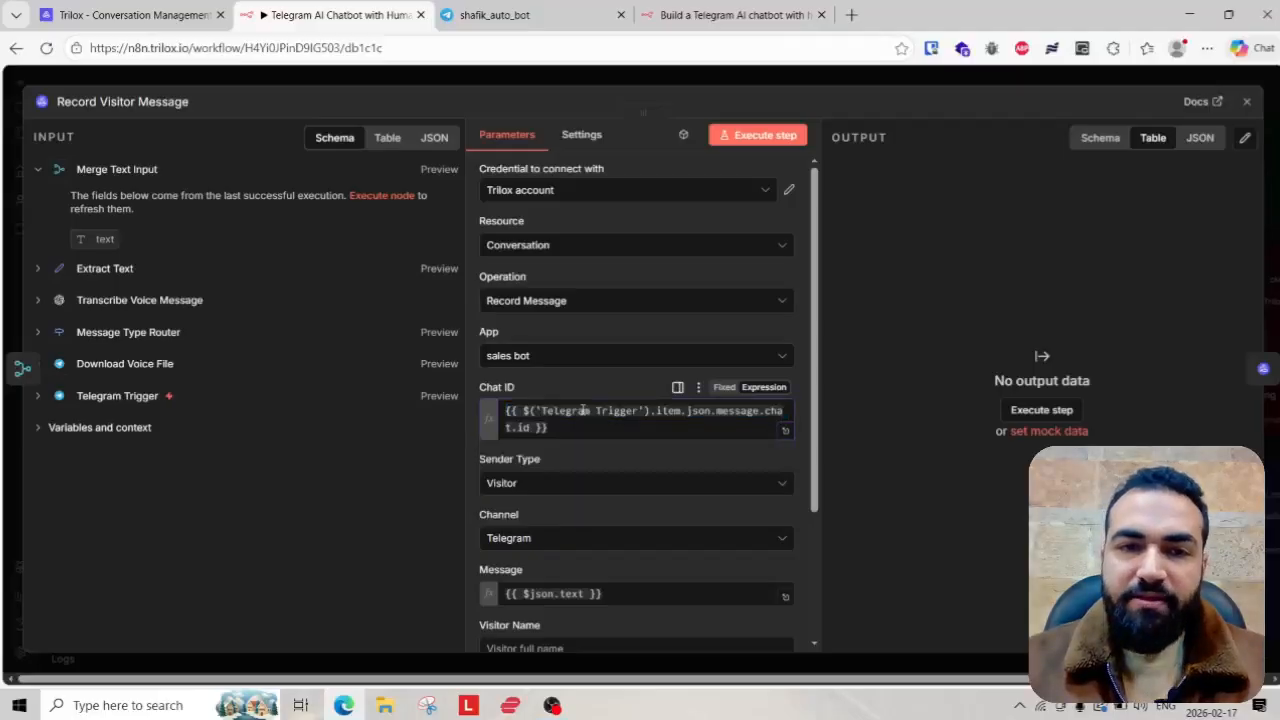
{"action": "left_click_drag", "start_coordinate": [568, 410], "coordinate": [644, 412]}
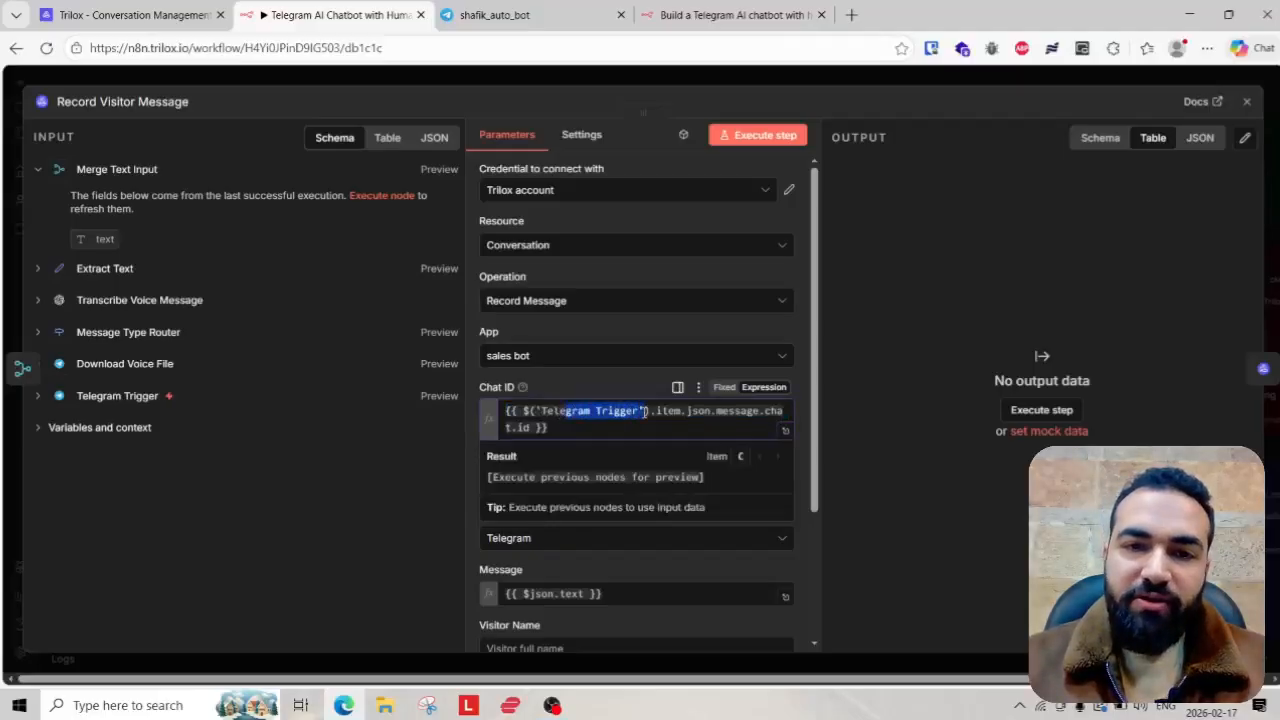
{"action": "left_click", "coordinate": [585, 379]}
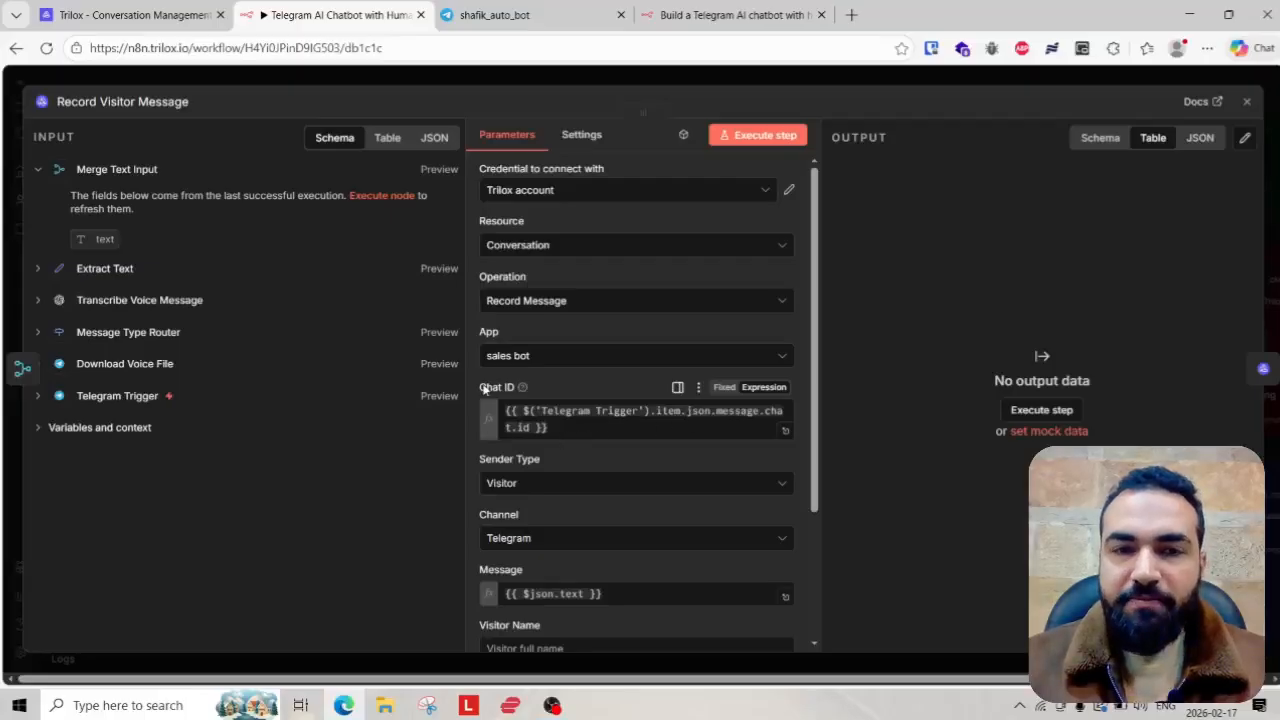
{"action": "scroll", "coordinate": [537, 351], "scroll_direction": "down", "scroll_amount": 3}
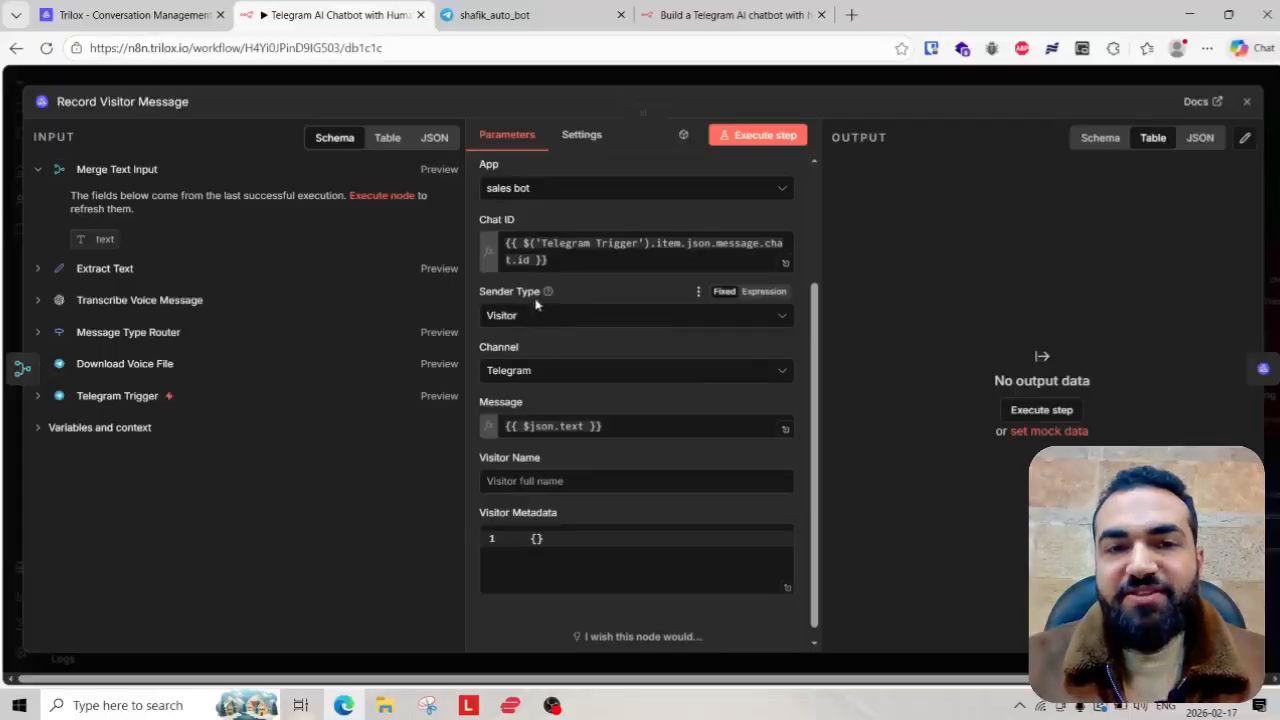
- Switch to Trilox and compare how visitor and bot messages are labelled in the Telegram and WhatsApp conversations of the sales bot inbox
{"action": "left_click", "coordinate": [84, 8]}
{"action": "left_click", "coordinate": [394, 414]}
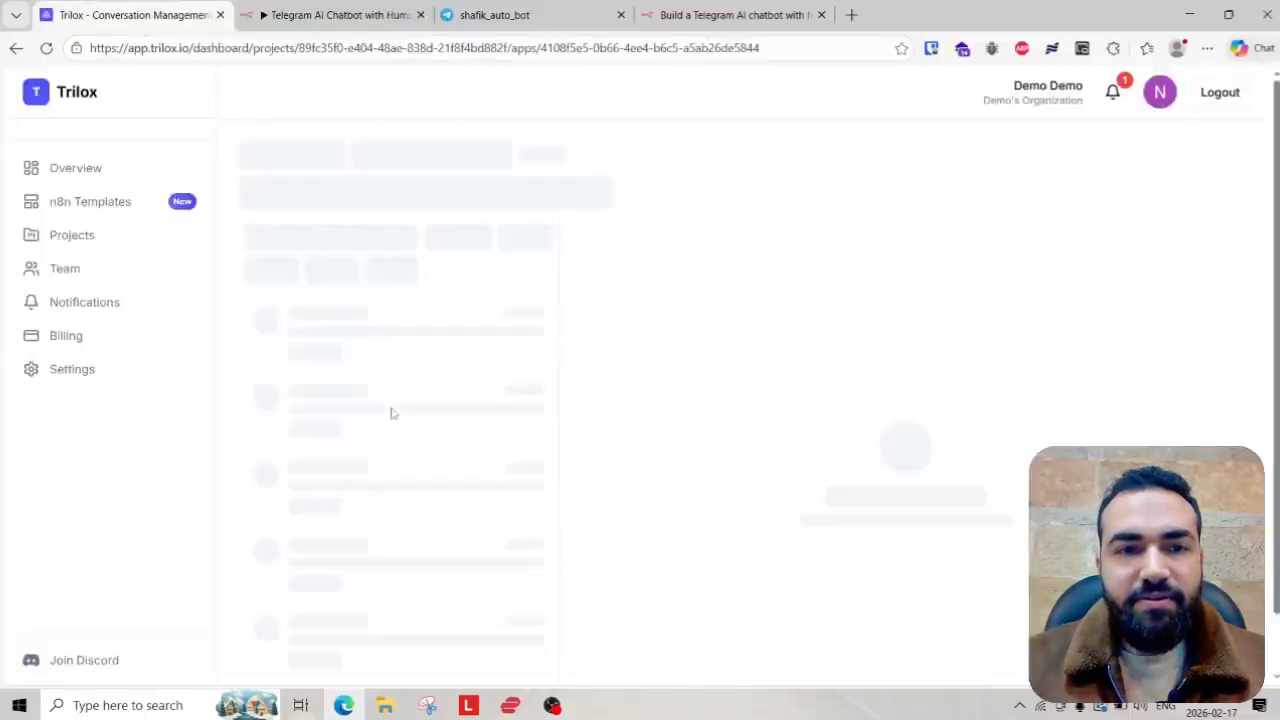
{"action": "left_click", "coordinate": [427, 338]}
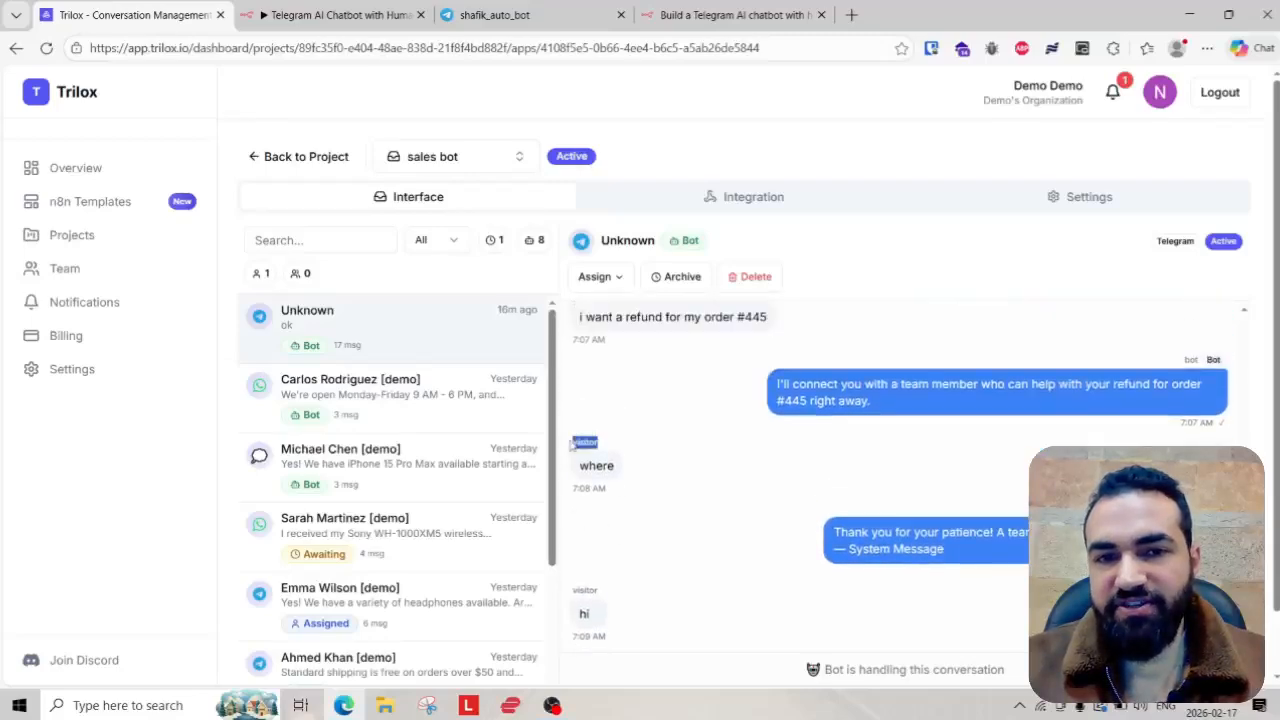
{"action": "scroll", "coordinate": [667, 519], "scroll_direction": "down", "scroll_amount": 1}
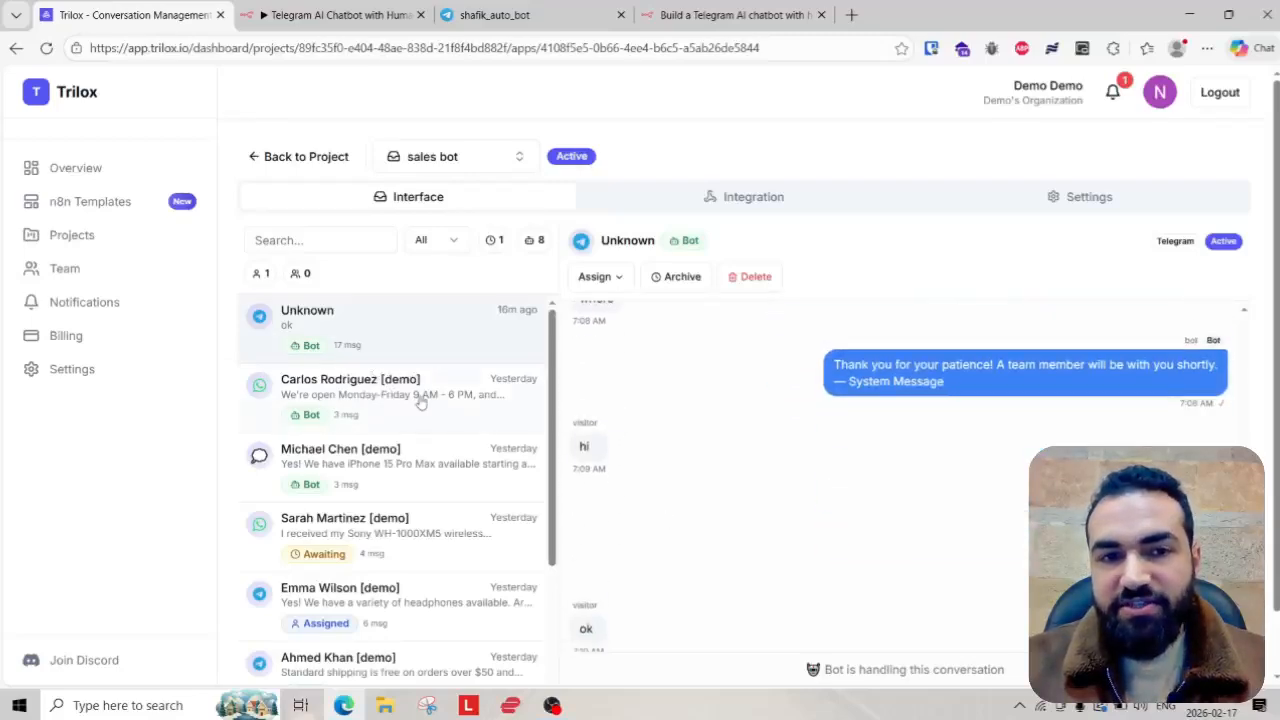
{"action": "left_click", "coordinate": [346, 390]}
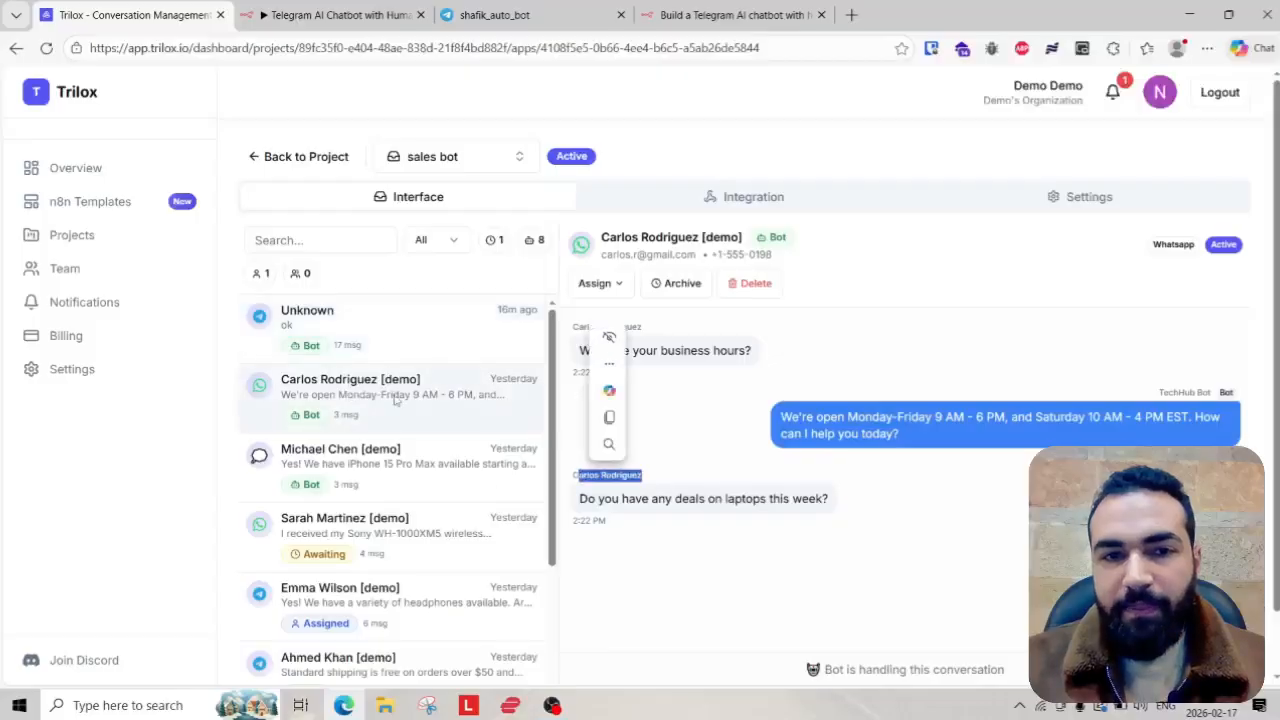
{"action": "left_click", "coordinate": [388, 344]}
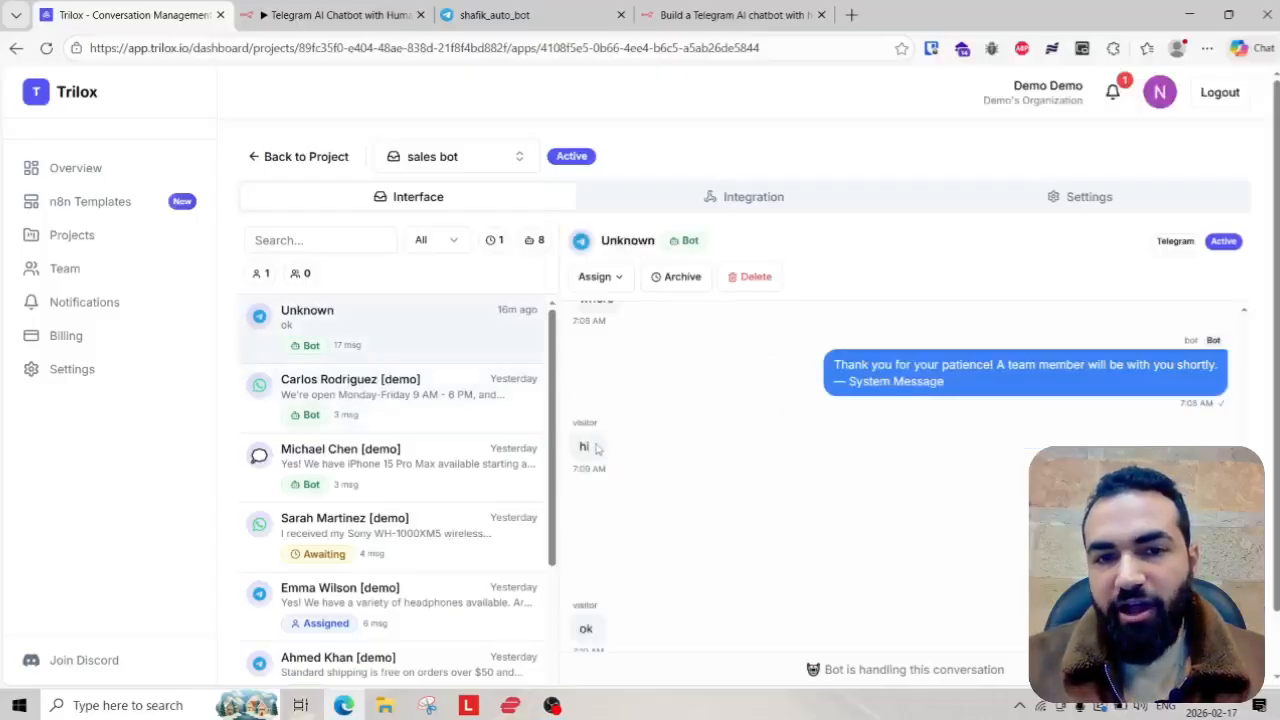
{"action": "scroll", "coordinate": [800, 480], "scroll_direction": "up", "scroll_amount": 1}
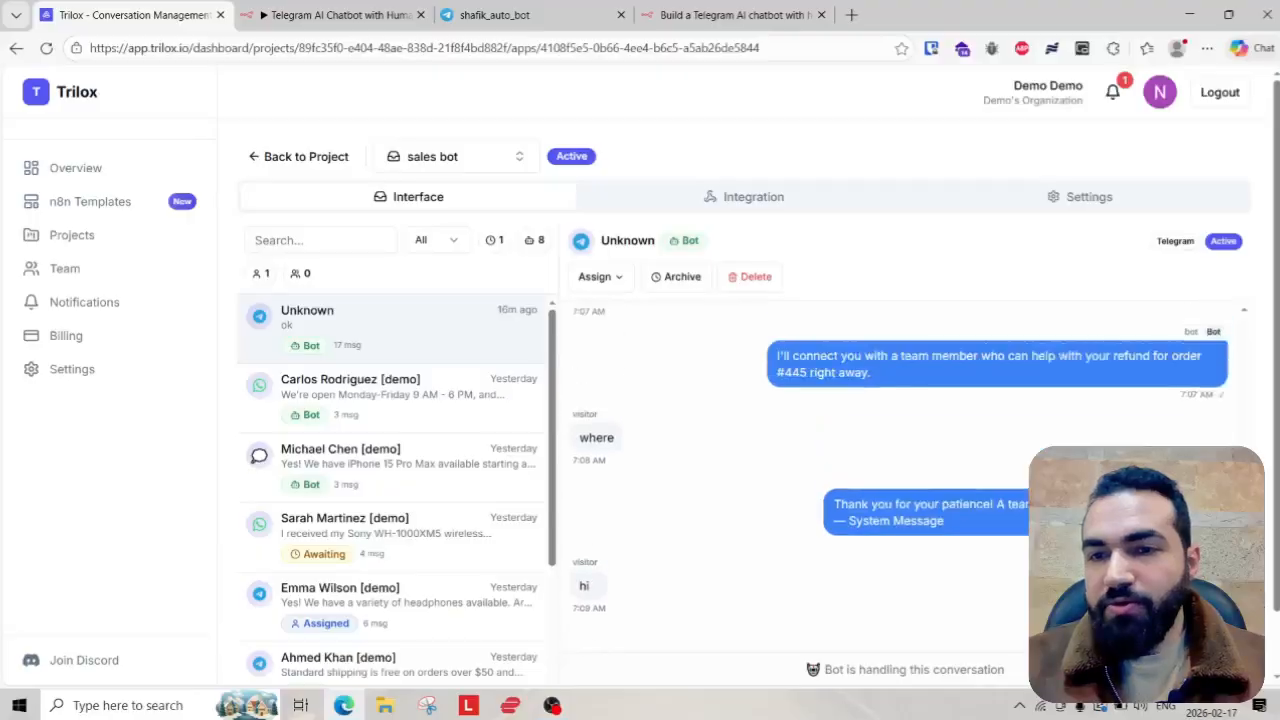
{"action": "scroll", "coordinate": [800, 480], "scroll_direction": "down", "scroll_amount": 1}
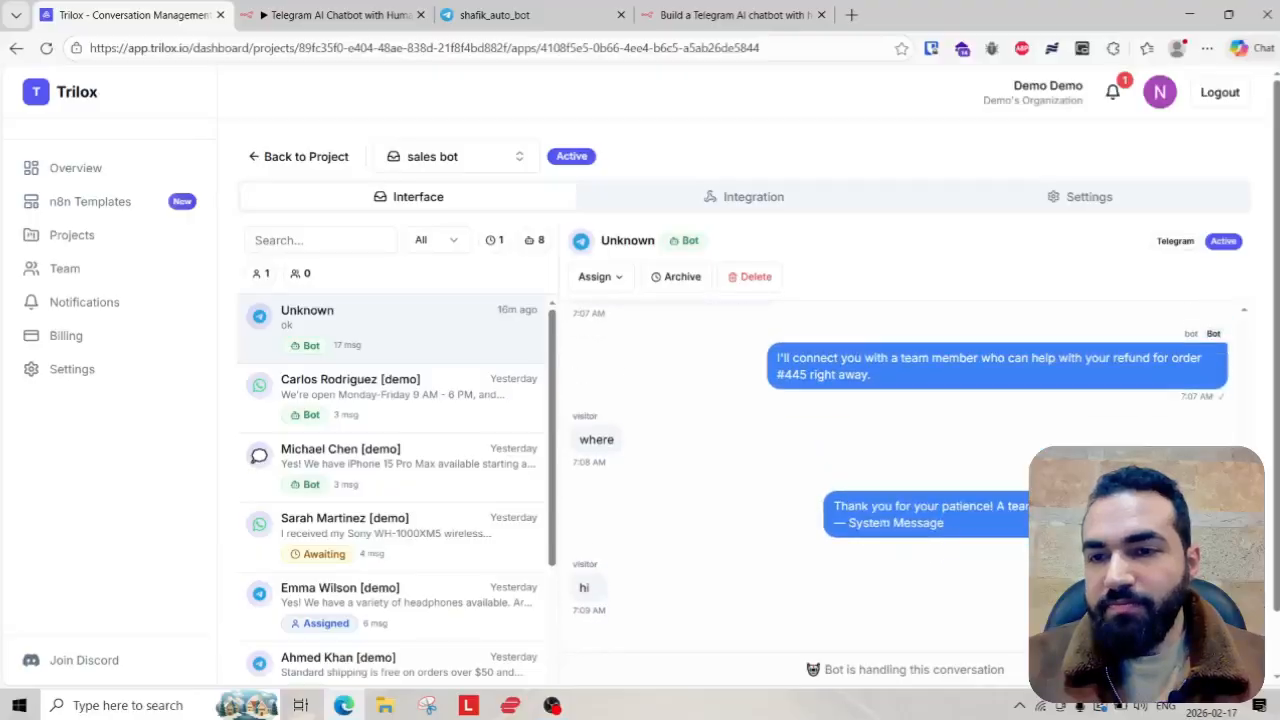
{"action": "left_click", "coordinate": [378, 10]}
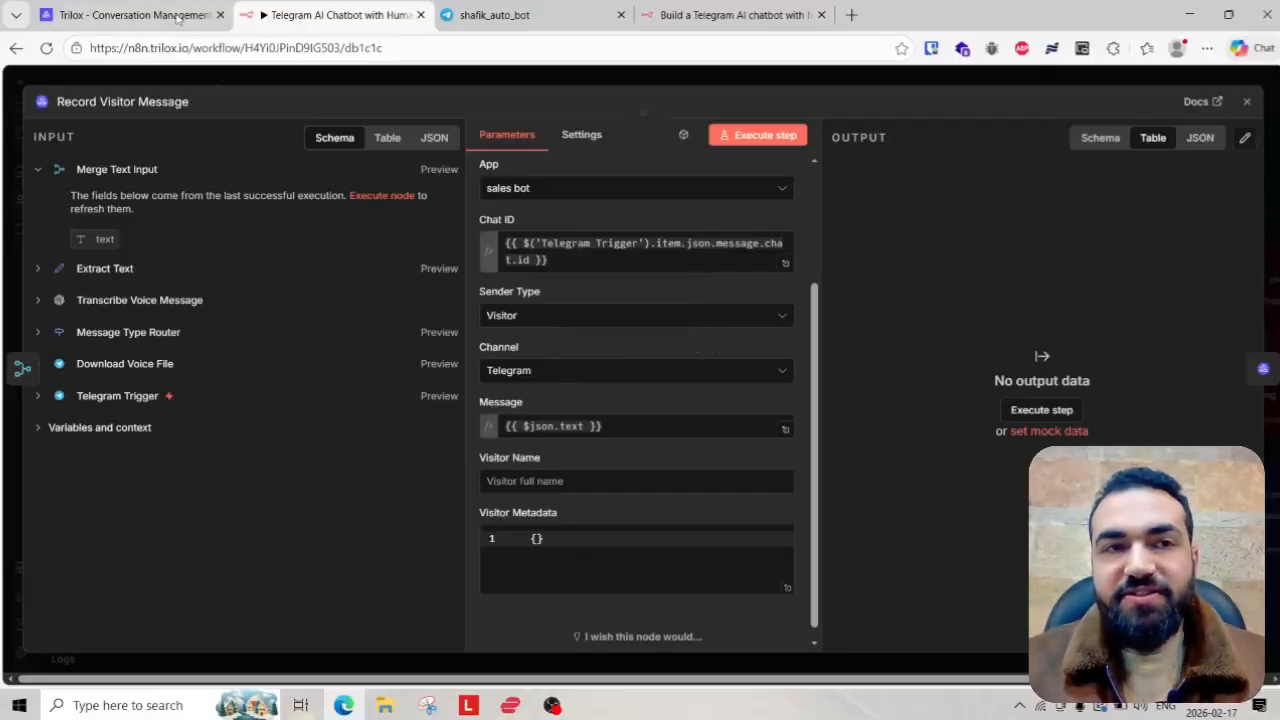
{"action": "key", "text": "ctrl+shift+Tab"}
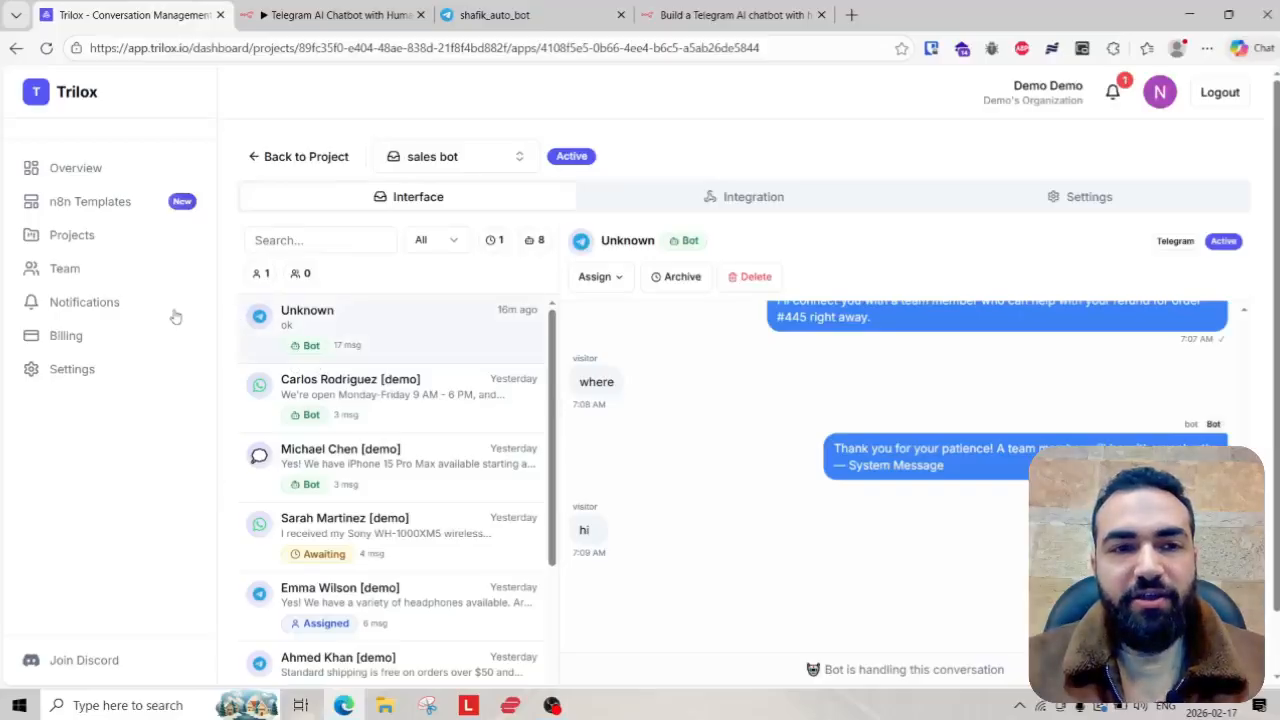
{"action": "scroll", "coordinate": [290, 355], "scroll_direction": "down", "scroll_amount": 1}
{"action": "scroll", "coordinate": [290, 355], "scroll_direction": "up", "scroll_amount": 1}
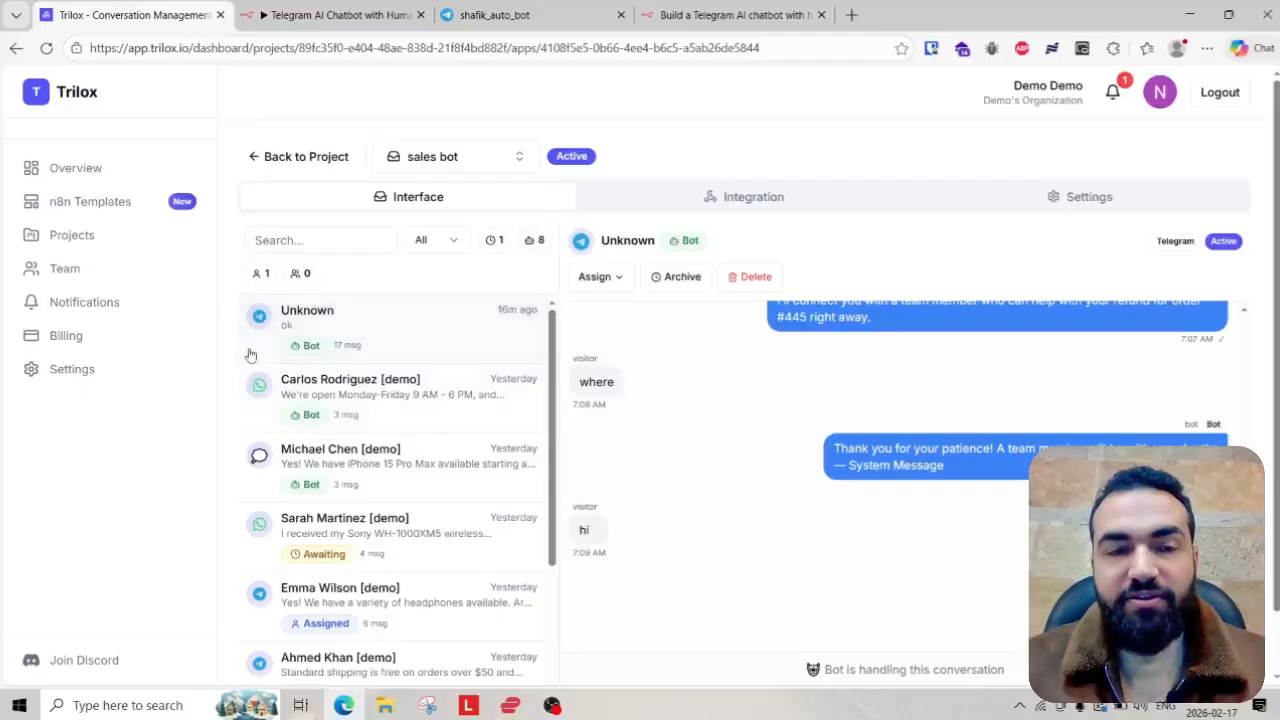
- Switch back to n8n and examine the available Channel options and the Message expression in the Record Visitor Message node
{"action": "left_click", "coordinate": [318, 18]}
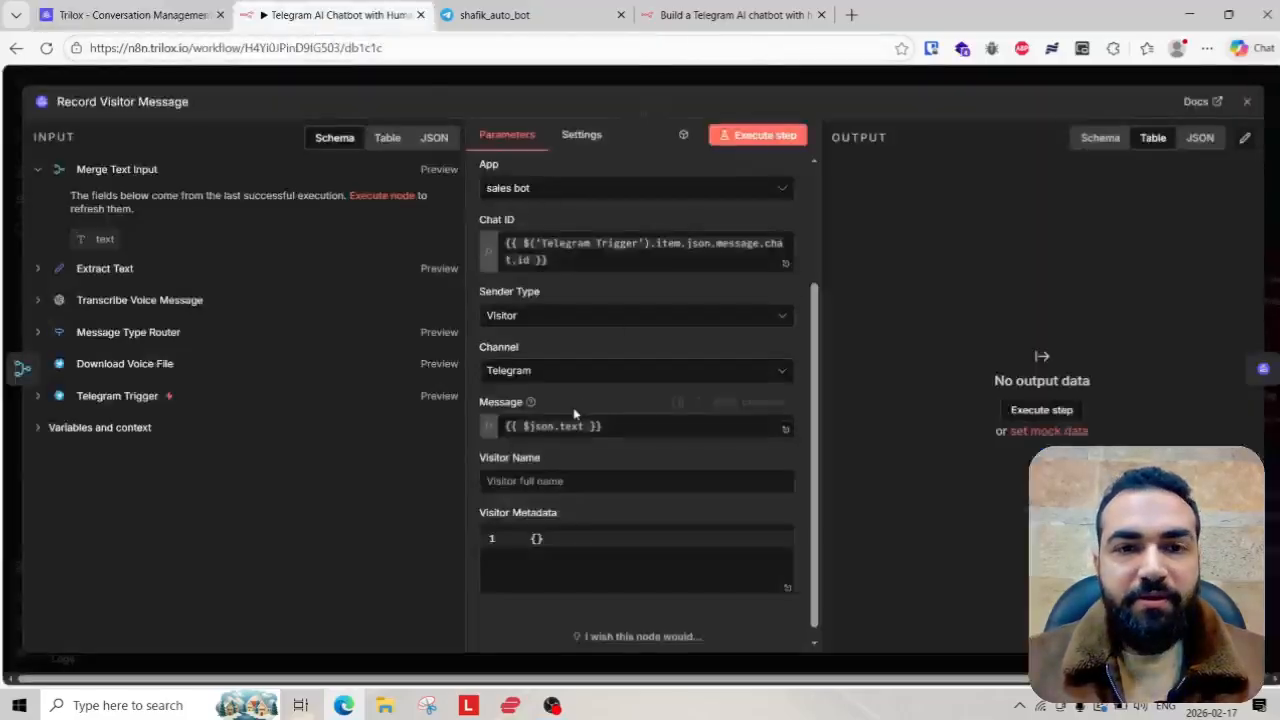
{"action": "left_click", "coordinate": [590, 374]}
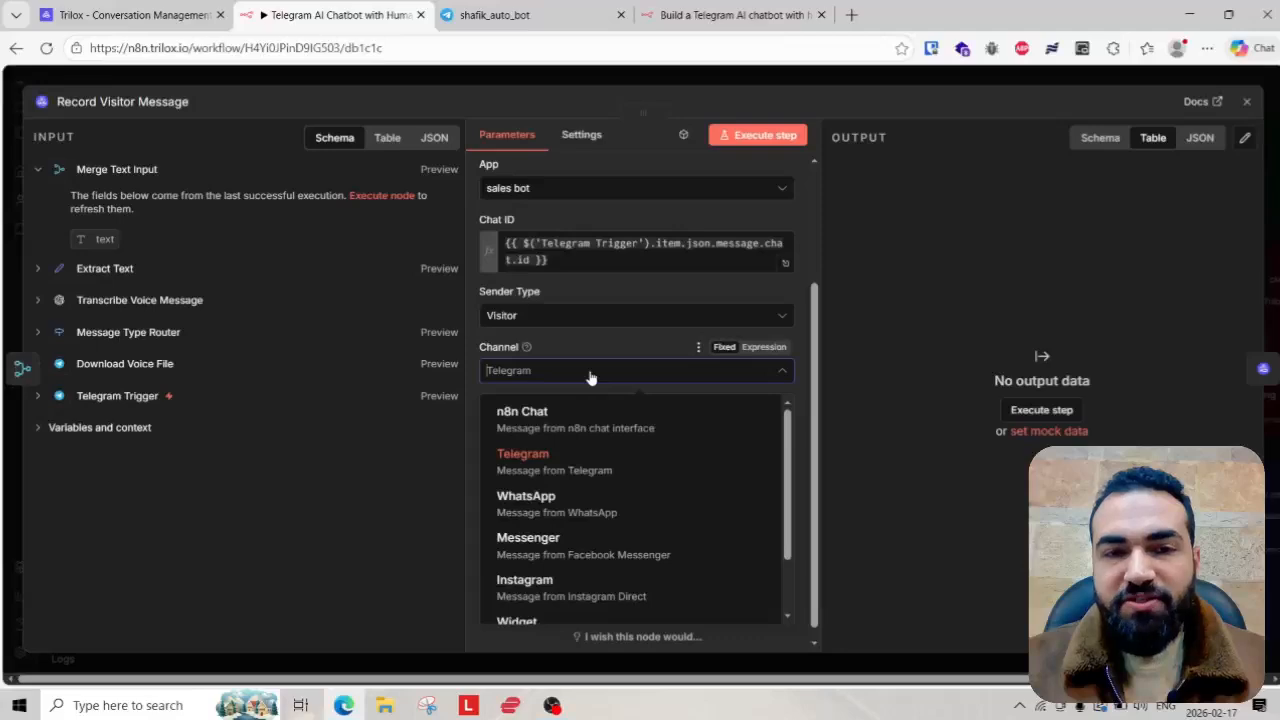
{"action": "left_click", "coordinate": [590, 374]}
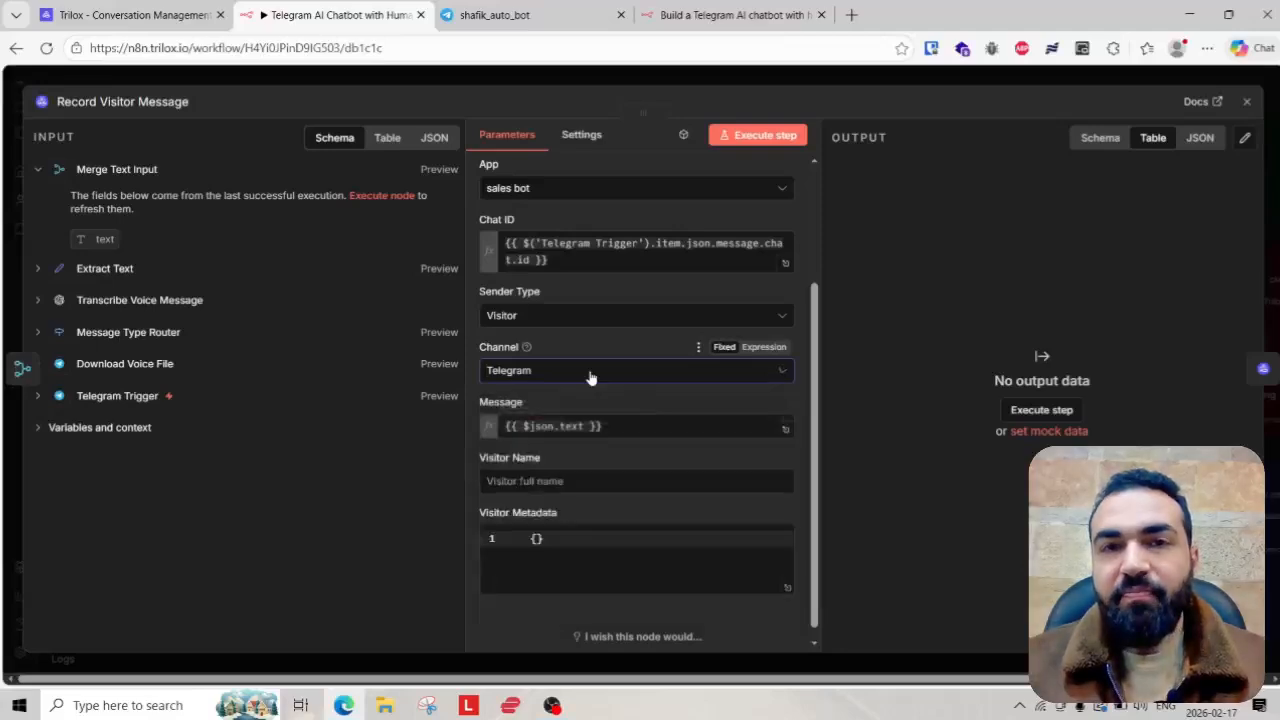
{"action": "scroll", "coordinate": [595, 415], "scroll_direction": "down", "scroll_amount": 1}
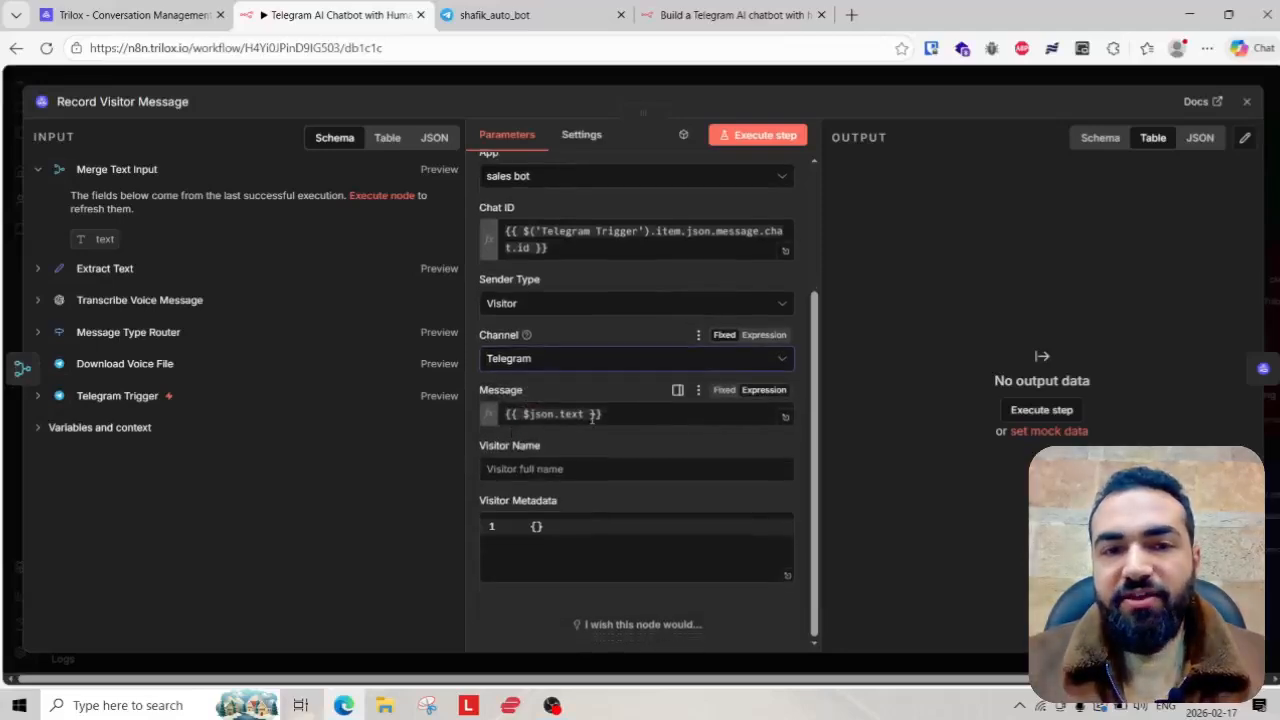
{"action": "left_click_drag", "start_coordinate": [607, 413], "coordinate": [492, 417]}
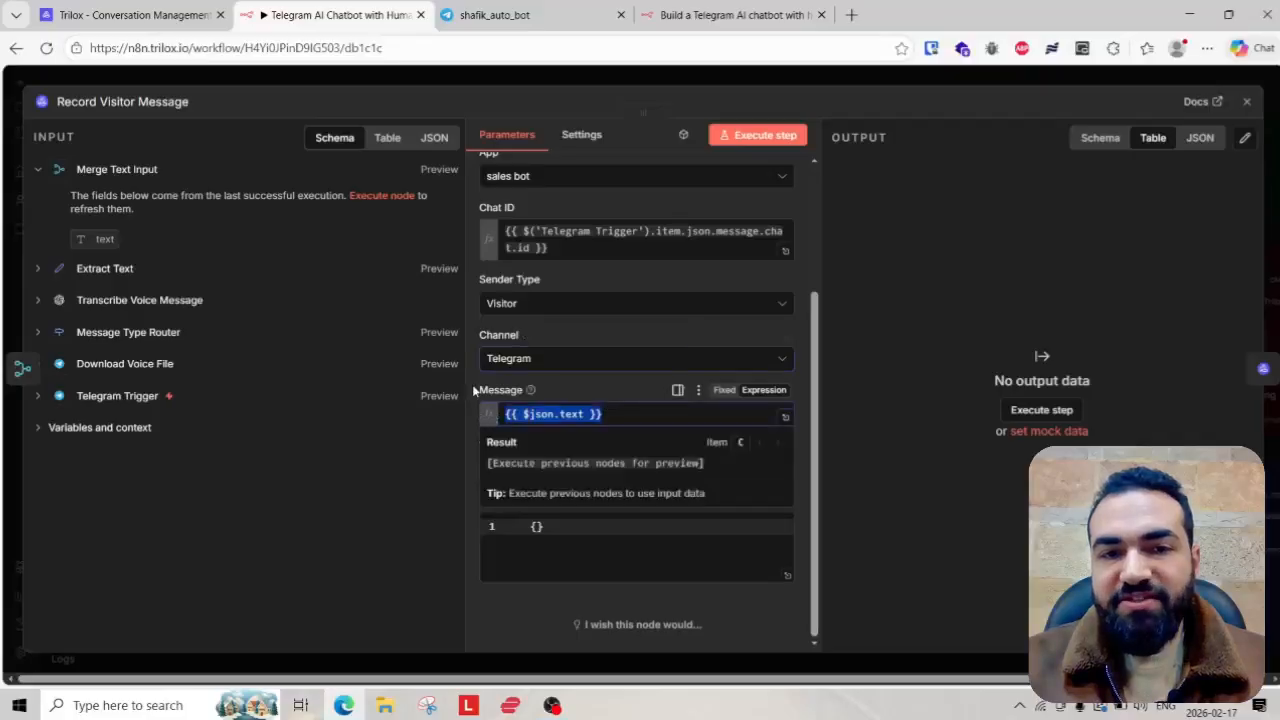
{"action": "left_click", "coordinate": [481, 389]}
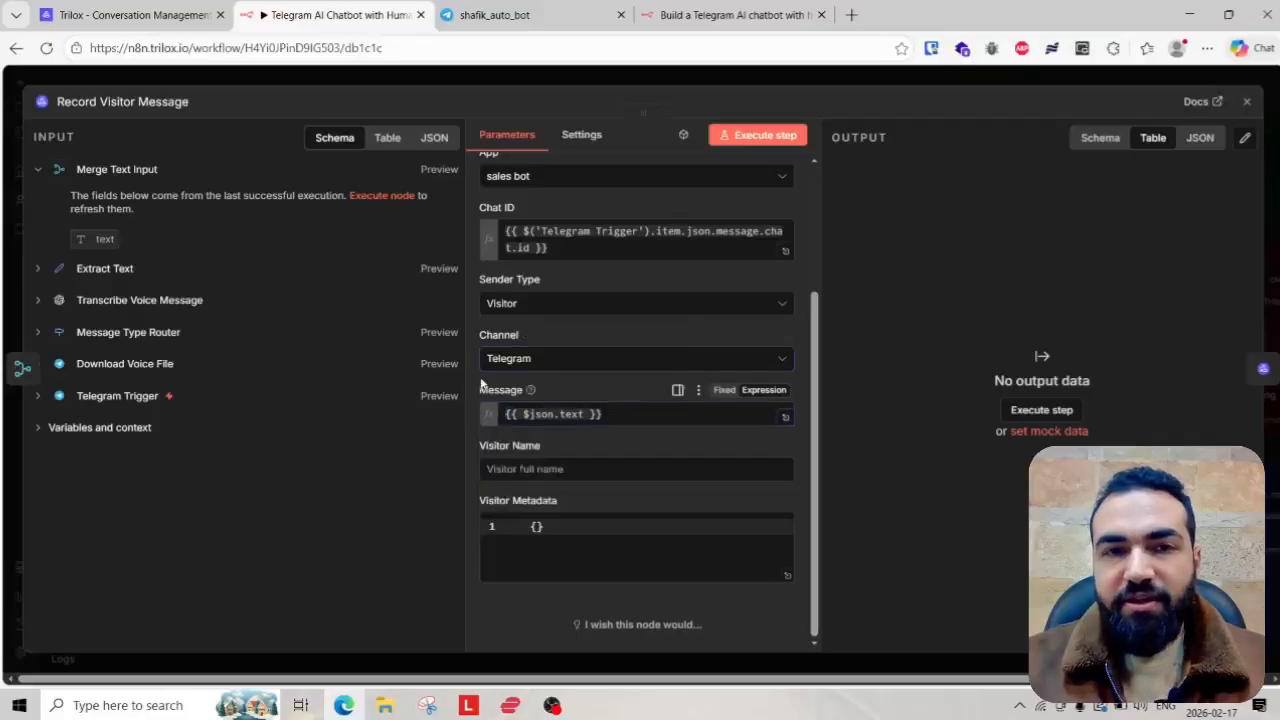
- Return to the canvas and inspect the Merge Text Input node's mode and number of inputs
{"action": "left_click", "coordinate": [670, 73]}
{"action": "scroll", "coordinate": [469, 418], "scroll_direction": "down", "scroll_amount": 3}
{"action": "scroll", "coordinate": [469, 418], "scroll_direction": "up", "scroll_amount": 3}
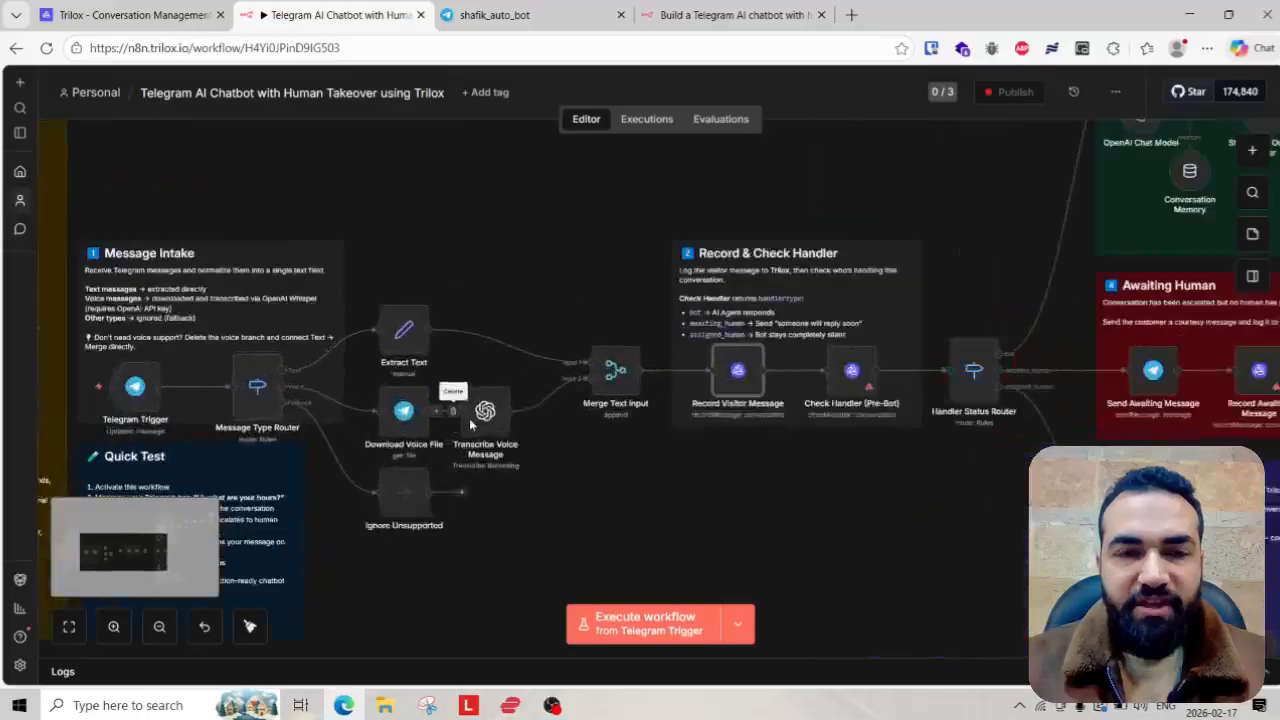
{"action": "left_click_drag", "start_coordinate": [469, 418], "coordinate": [616, 381]}
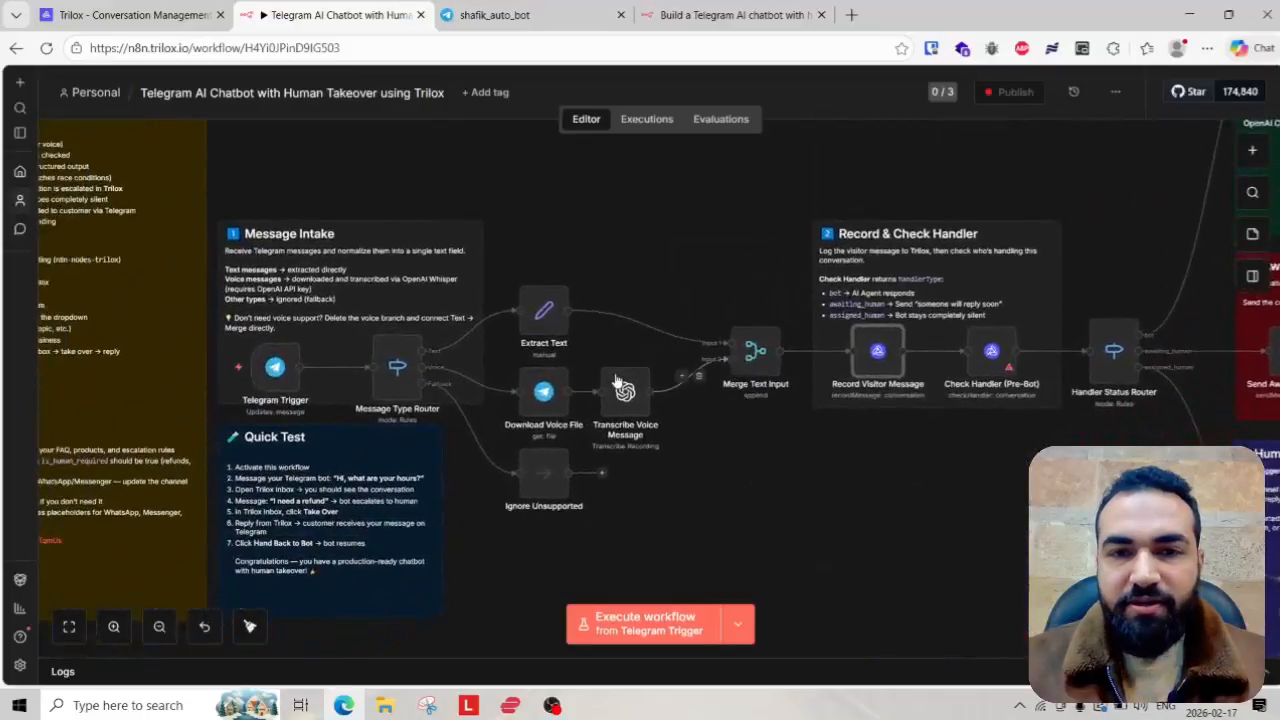
{"action": "scroll", "coordinate": [660, 378], "scroll_direction": "up", "scroll_amount": 2}
{"action": "double_click", "coordinate": [771, 352]}
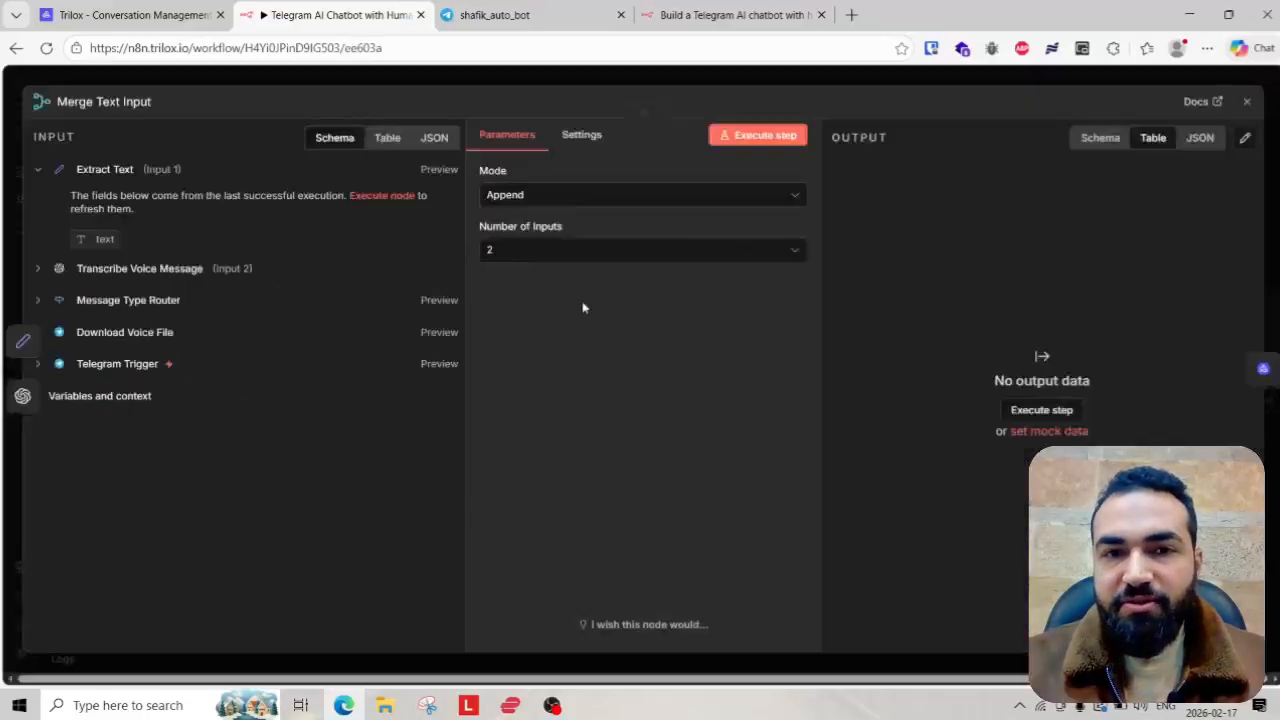
{"action": "left_click", "coordinate": [798, 80]}
- Reopen the Record Visitor Message node to review its Message, Visitor Name and Visitor Metadata fields, and return to the canvas
{"action": "scroll", "coordinate": [860, 356], "scroll_direction": "down", "scroll_amount": 2}
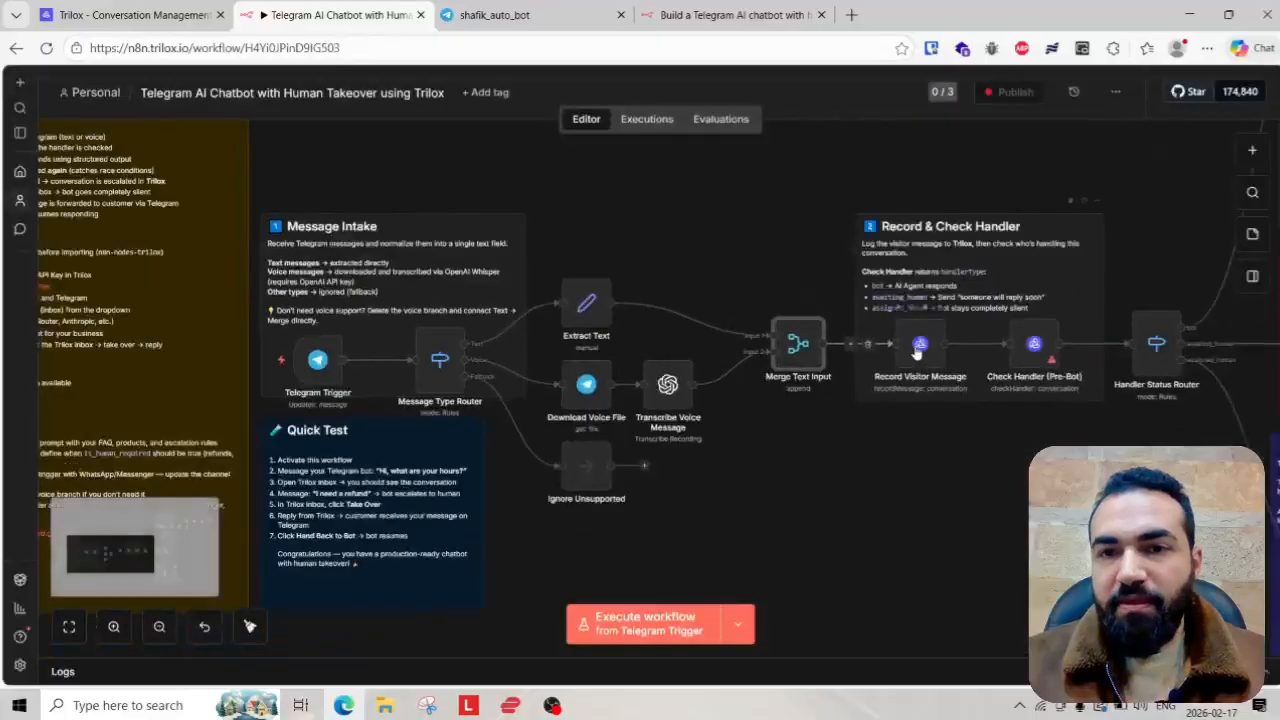
{"action": "double_click", "coordinate": [917, 352]}
{"action": "scroll", "coordinate": [540, 440], "scroll_direction": "down", "scroll_amount": 2}
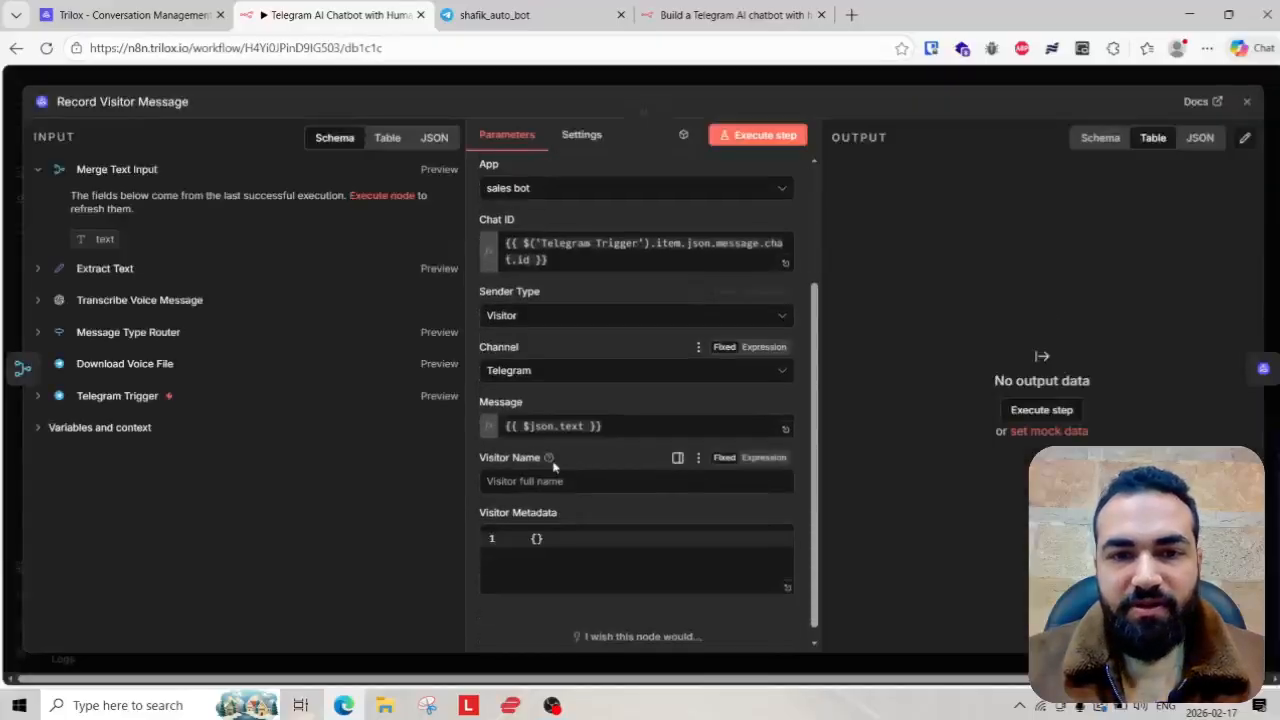
{"action": "left_click", "coordinate": [777, 78]}
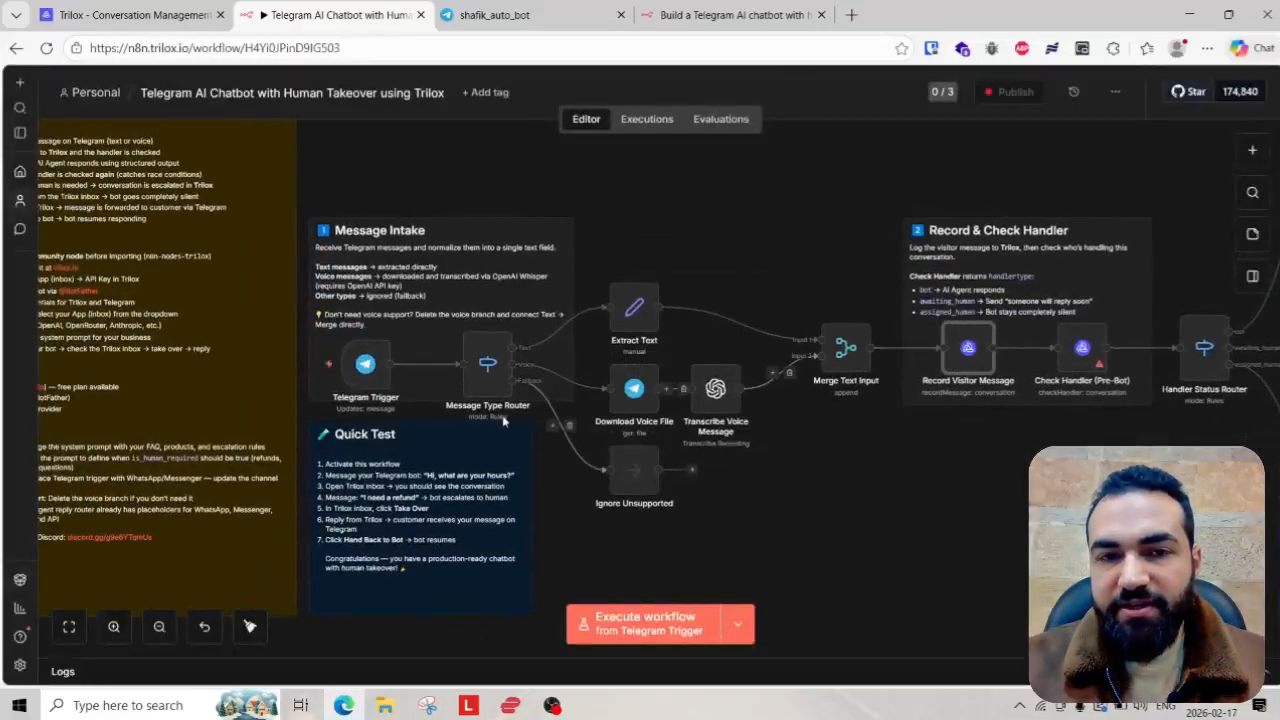
- Examine the Message Intake branches and the message text expression in the Extract Text node
{"action": "scroll", "coordinate": [550, 455], "scroll_direction": "up", "scroll_amount": 3}
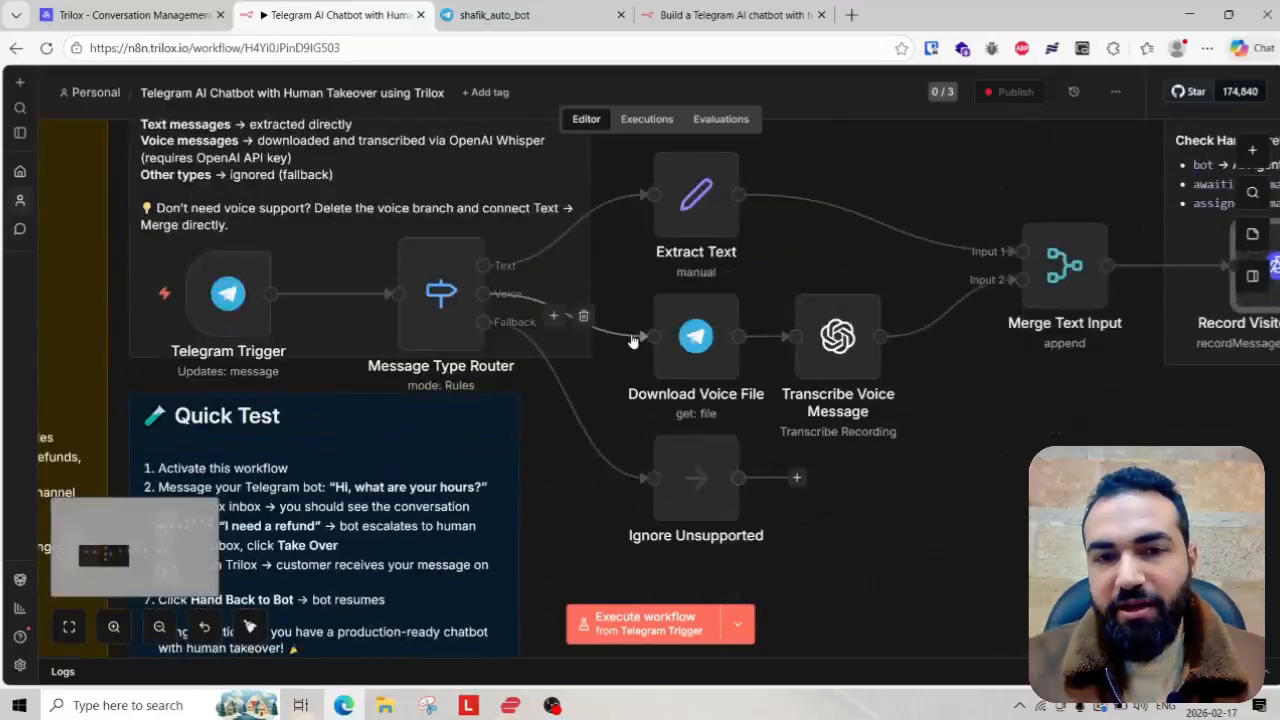
{"action": "scroll", "coordinate": [320, 371], "scroll_direction": "up", "scroll_amount": 1}
{"action": "scroll", "coordinate": [295, 377], "scroll_direction": "up", "scroll_amount": 1}
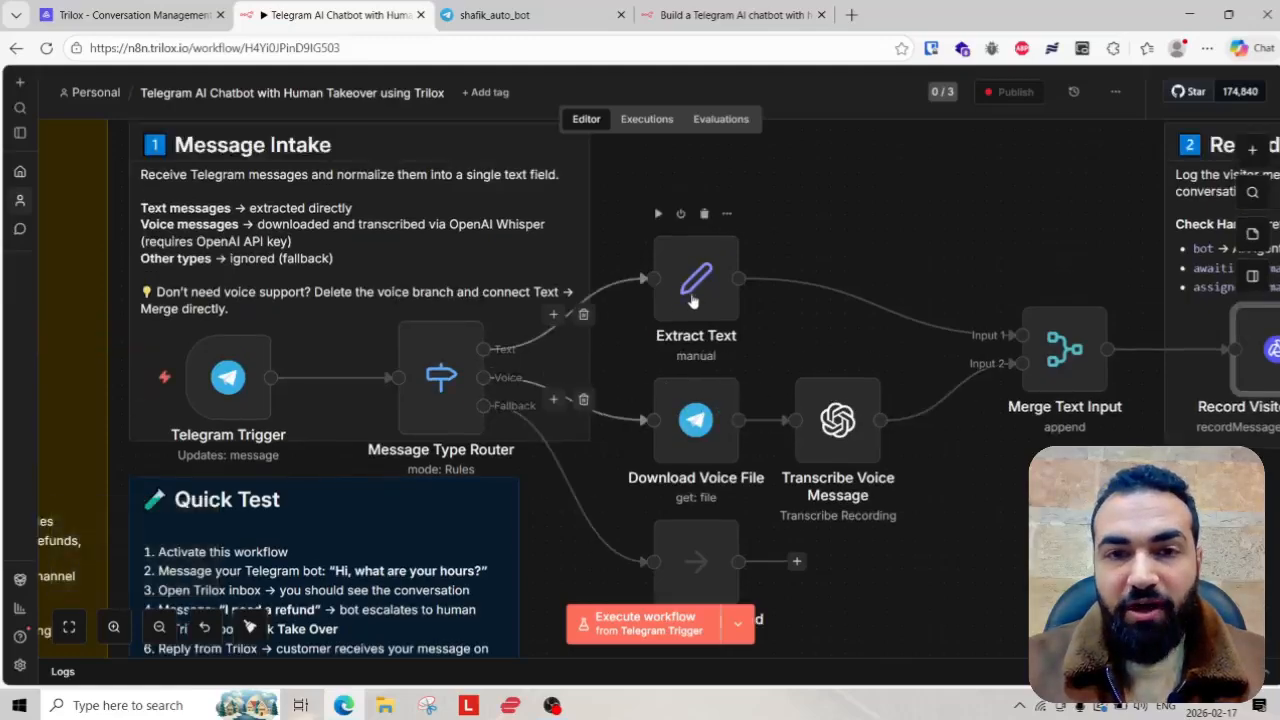
{"action": "double_click", "coordinate": [696, 278]}
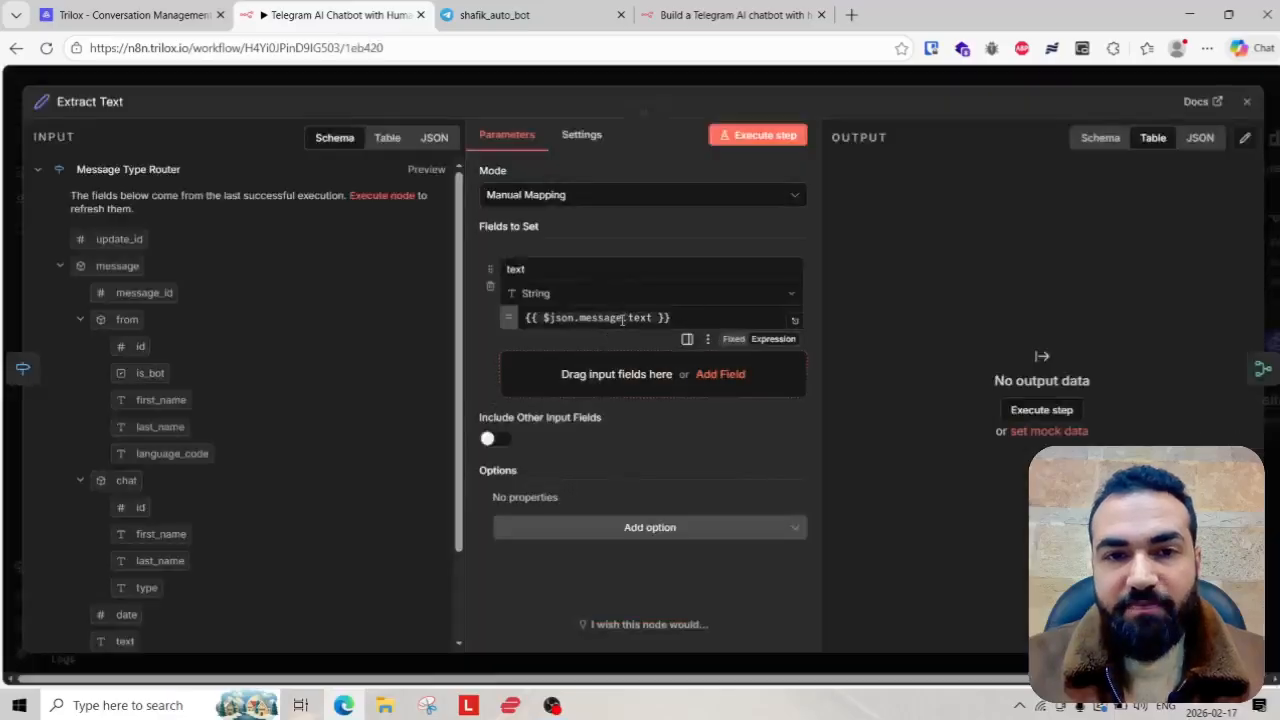
{"action": "left_click_drag", "start_coordinate": [580, 318], "coordinate": [655, 318]}
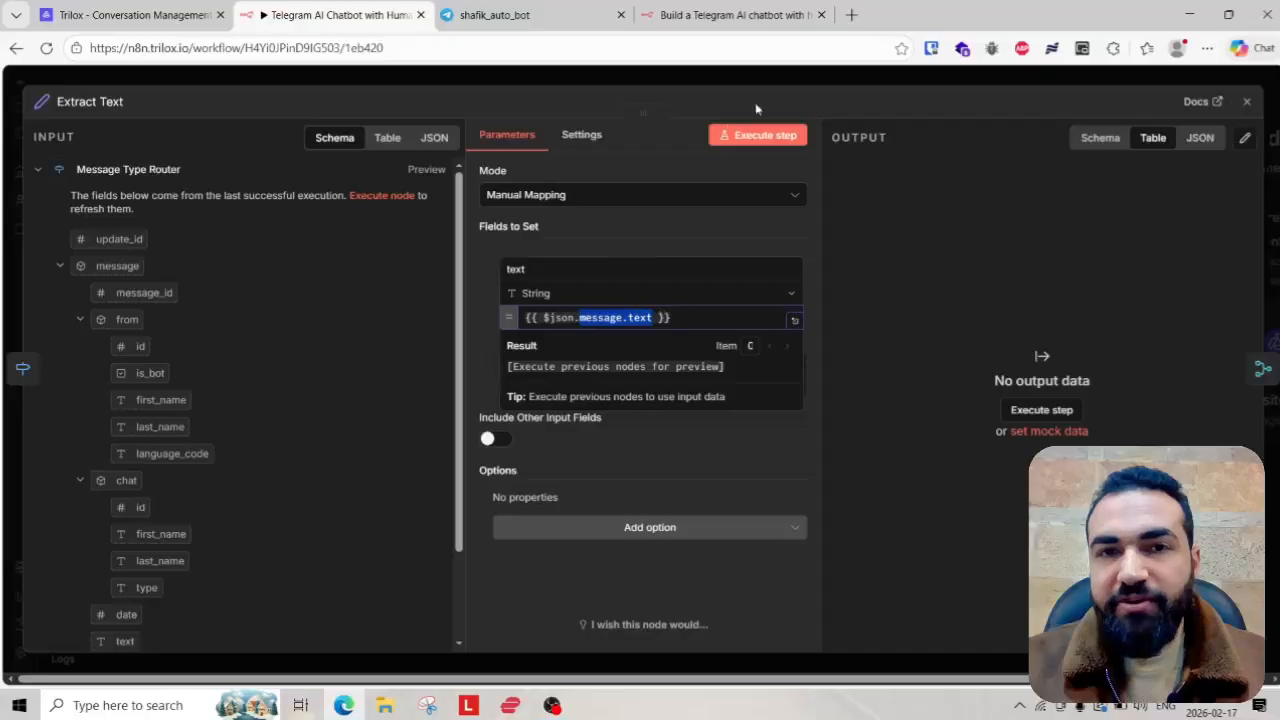
{"action": "left_click", "coordinate": [789, 85]}
- Check how the Merge Text Input node combines the text and voice branches, and close it
{"action": "scroll", "coordinate": [995, 375], "scroll_direction": "up", "scroll_amount": 3}
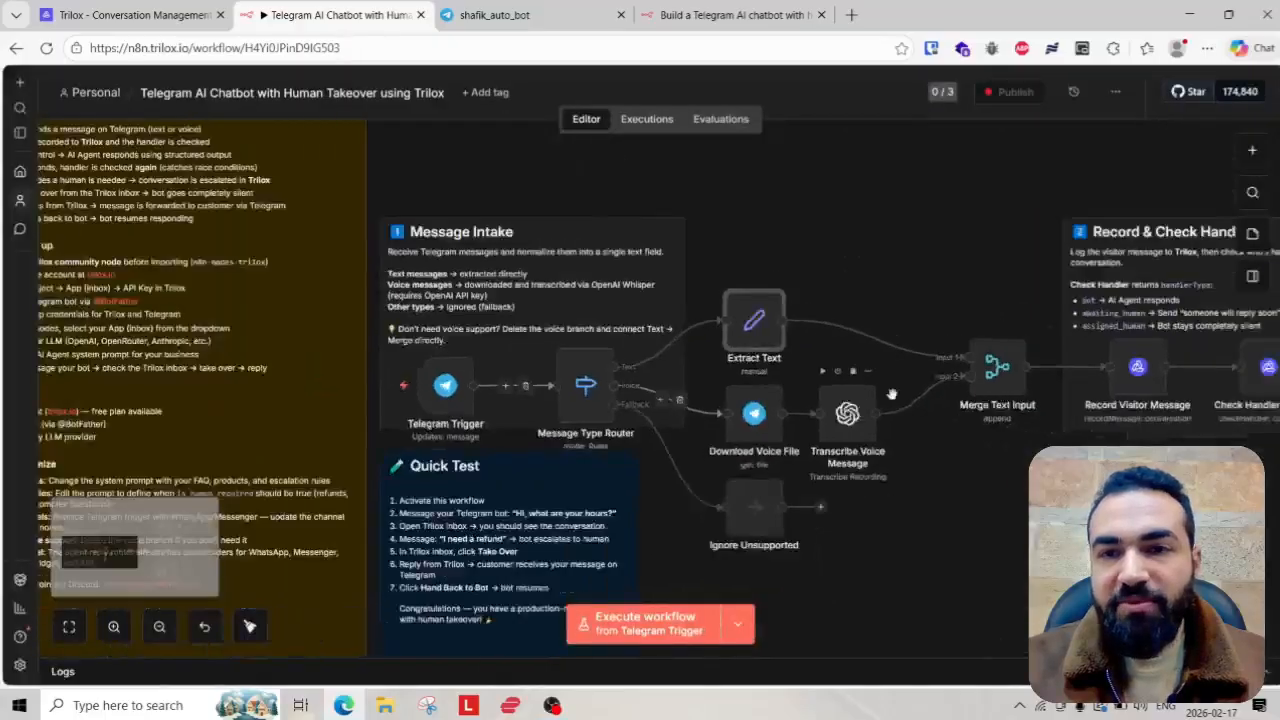
{"action": "double_click", "coordinate": [1002, 385]}
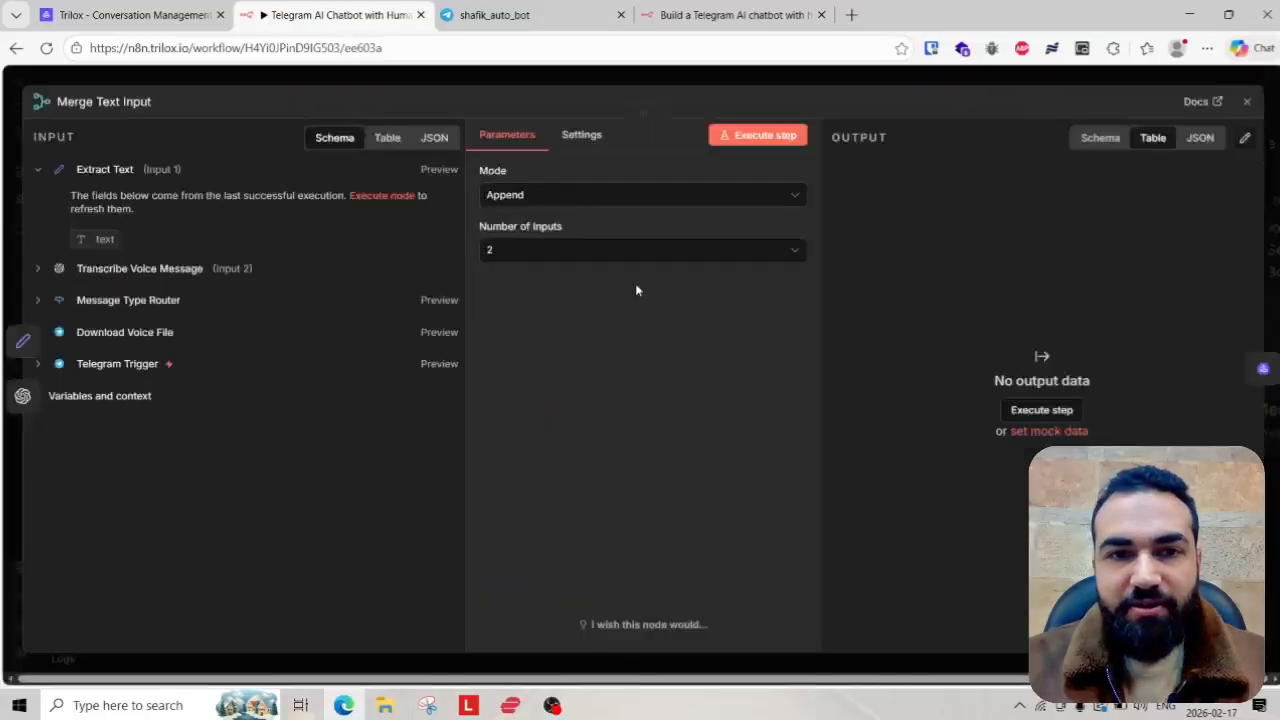
{"action": "left_click", "coordinate": [948, 91]}
{"action": "scroll", "coordinate": [1088, 355], "scroll_direction": "down", "scroll_amount": 2}
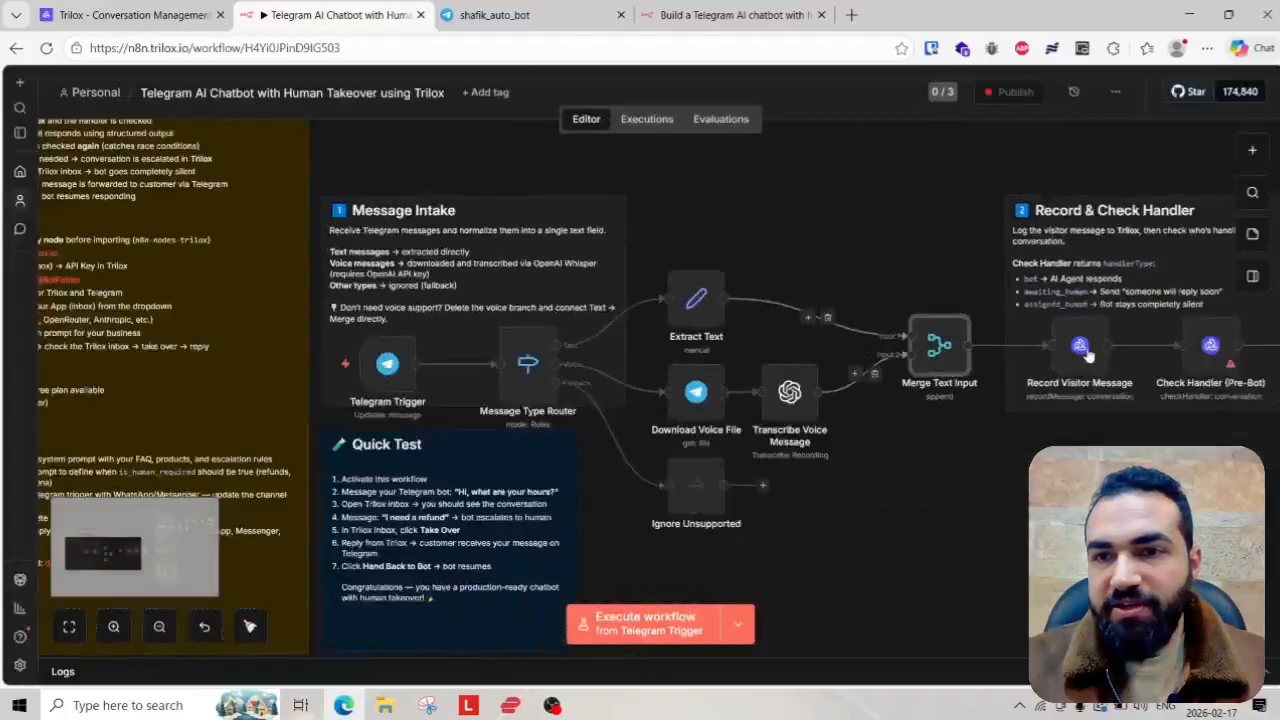
- Open the Record Visitor Message node again and inspect the Telegram Trigger part of its Chat ID expression
{"action": "scroll", "coordinate": [1088, 355], "scroll_direction": "up", "scroll_amount": 2}
{"action": "double_click", "coordinate": [1080, 348]}
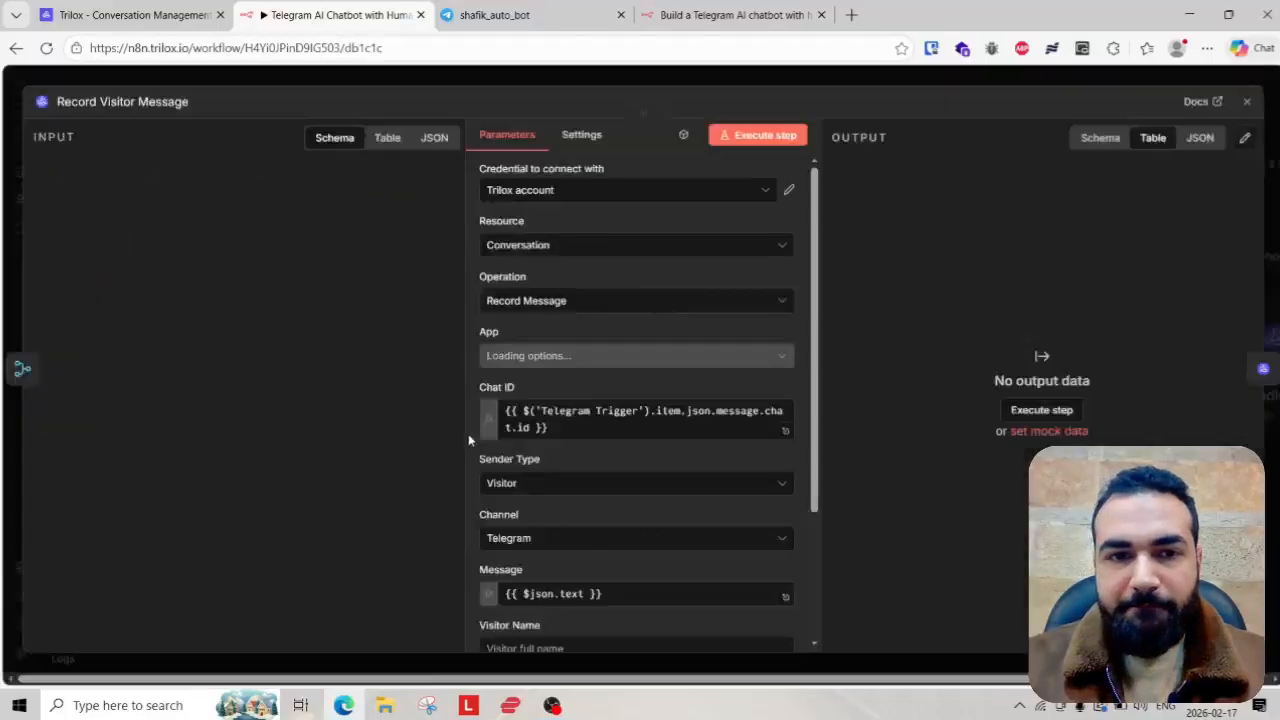
{"action": "left_click_drag", "start_coordinate": [550, 412], "coordinate": [663, 412]}
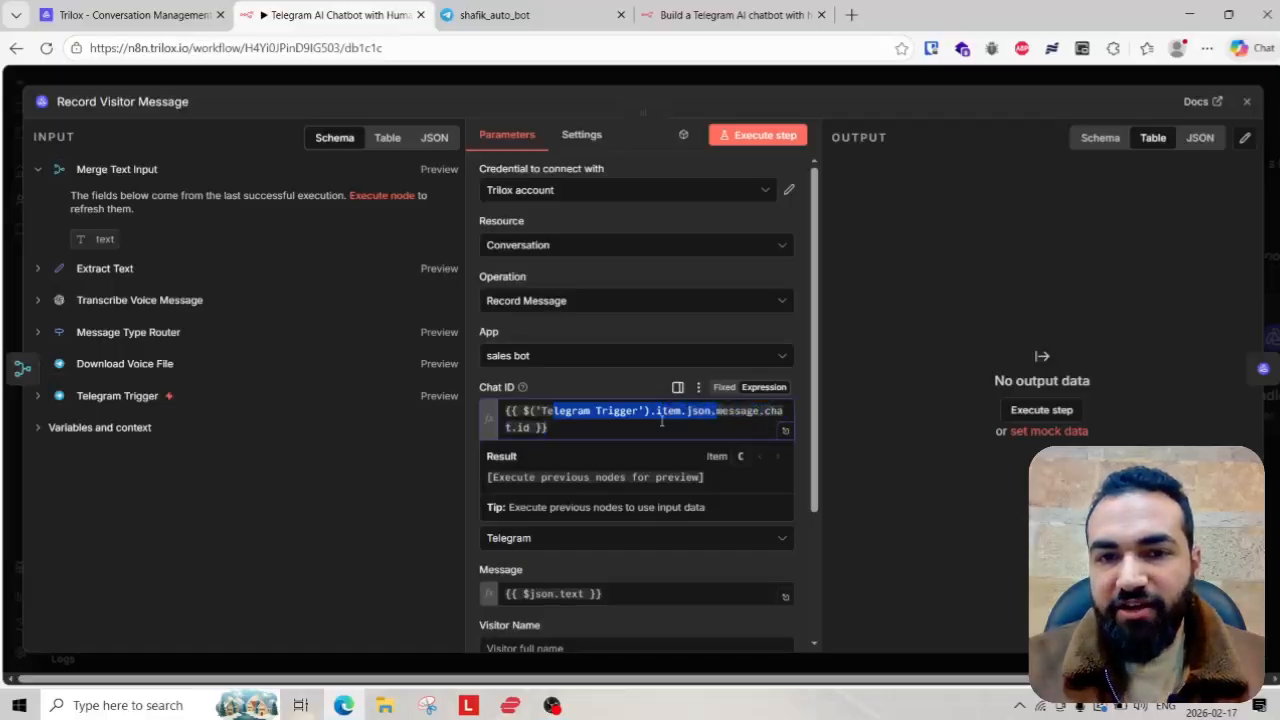
- Try the Telegram Trigger Chat ID expression in the Message field of Record Visitor Message, undo the replacement, and close the node
{"action": "triple_click", "coordinate": [608, 414]}
{"action": "key", "text": "ctrl+c"}
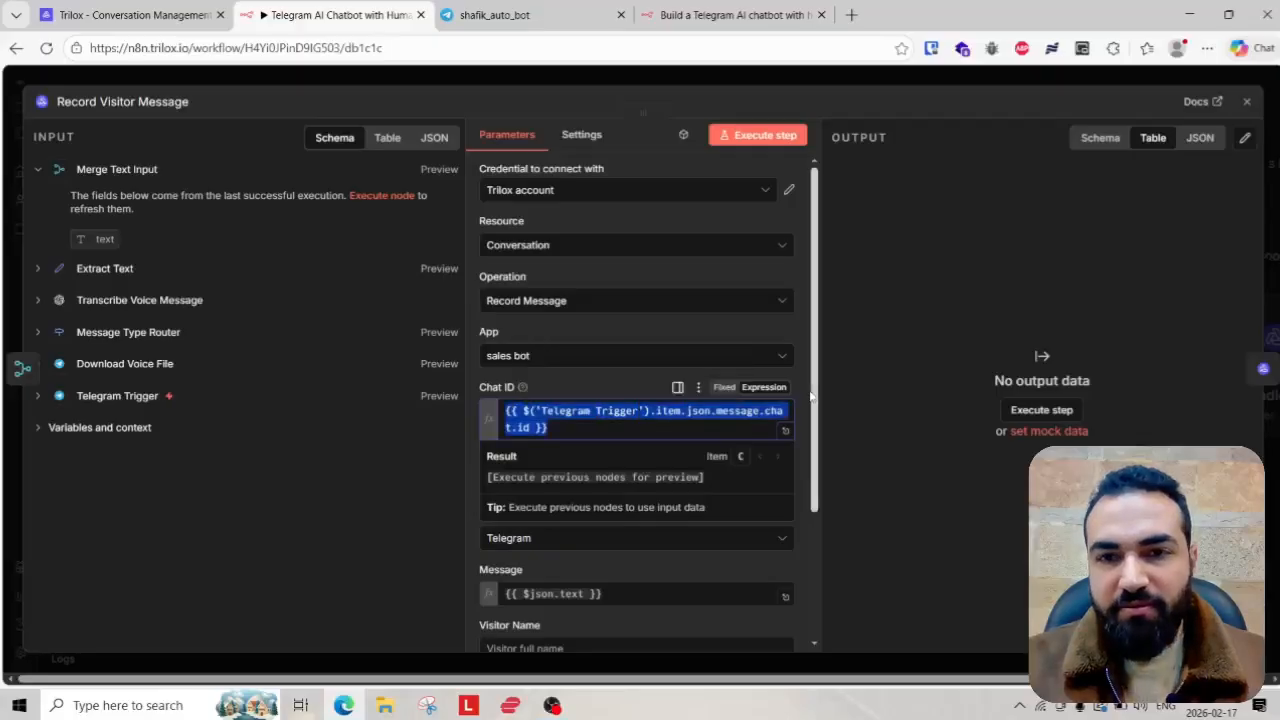
{"action": "scroll", "coordinate": [720, 410], "scroll_direction": "down", "scroll_amount": 2}
{"action": "left_click", "coordinate": [583, 414]}
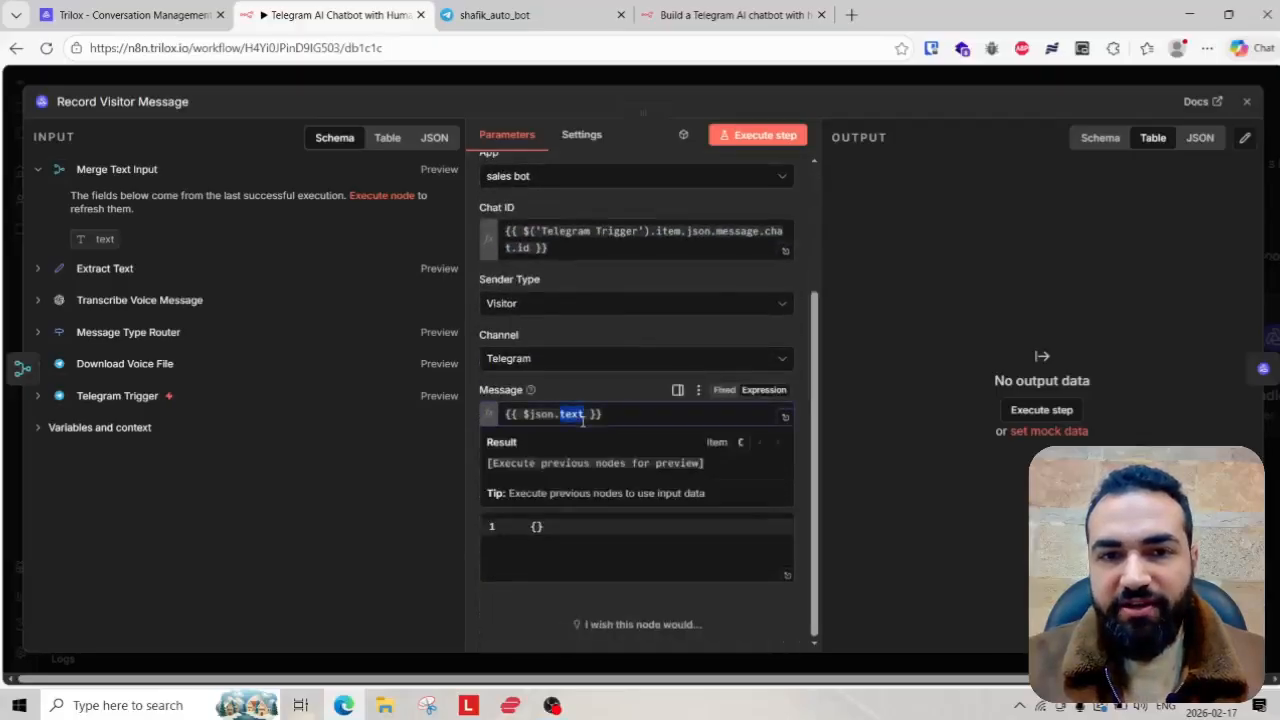
{"action": "triple_click", "coordinate": [582, 414]}
{"action": "key", "text": "ctrl+v"}
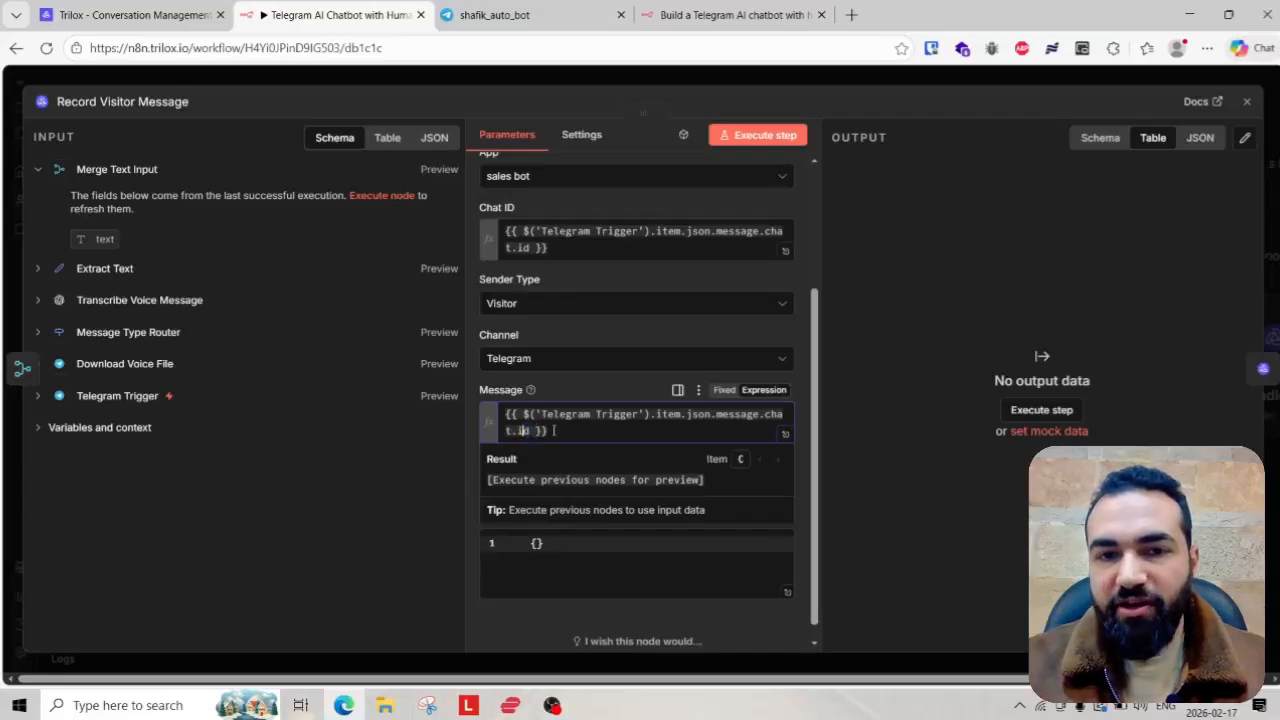
{"action": "key", "text": "ctrl+z"}
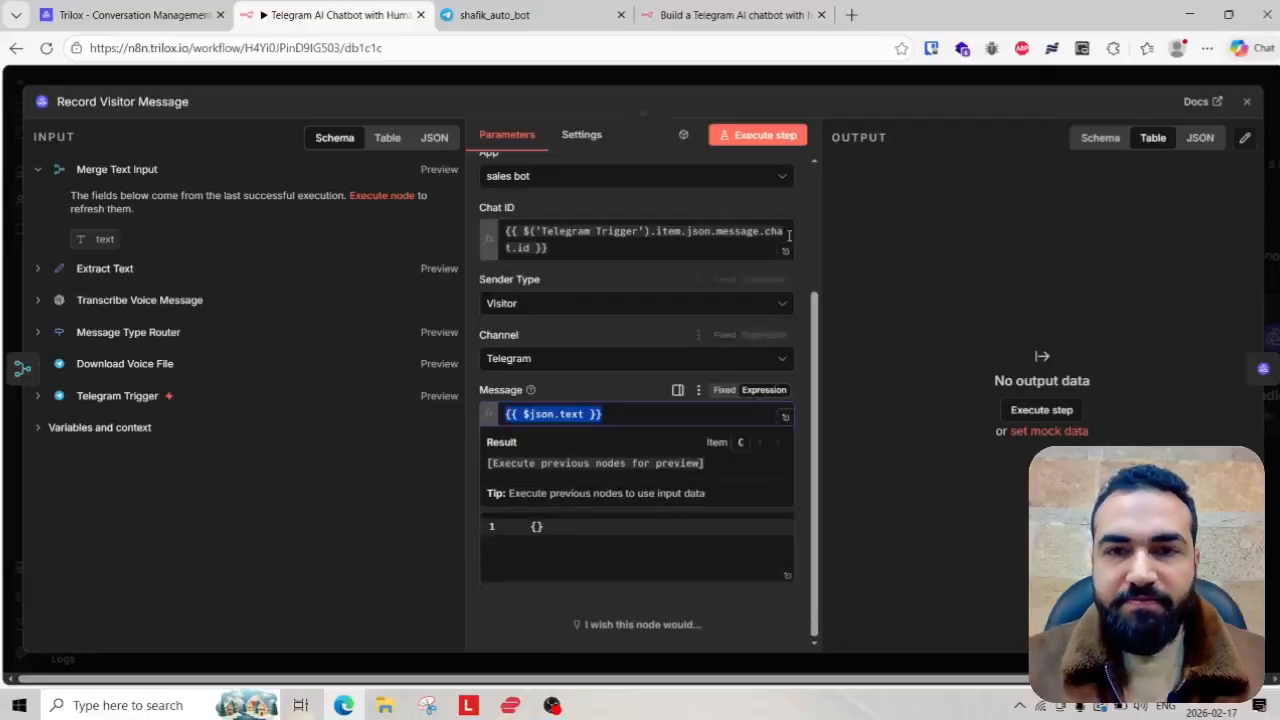
{"action": "key", "text": "Escape"}
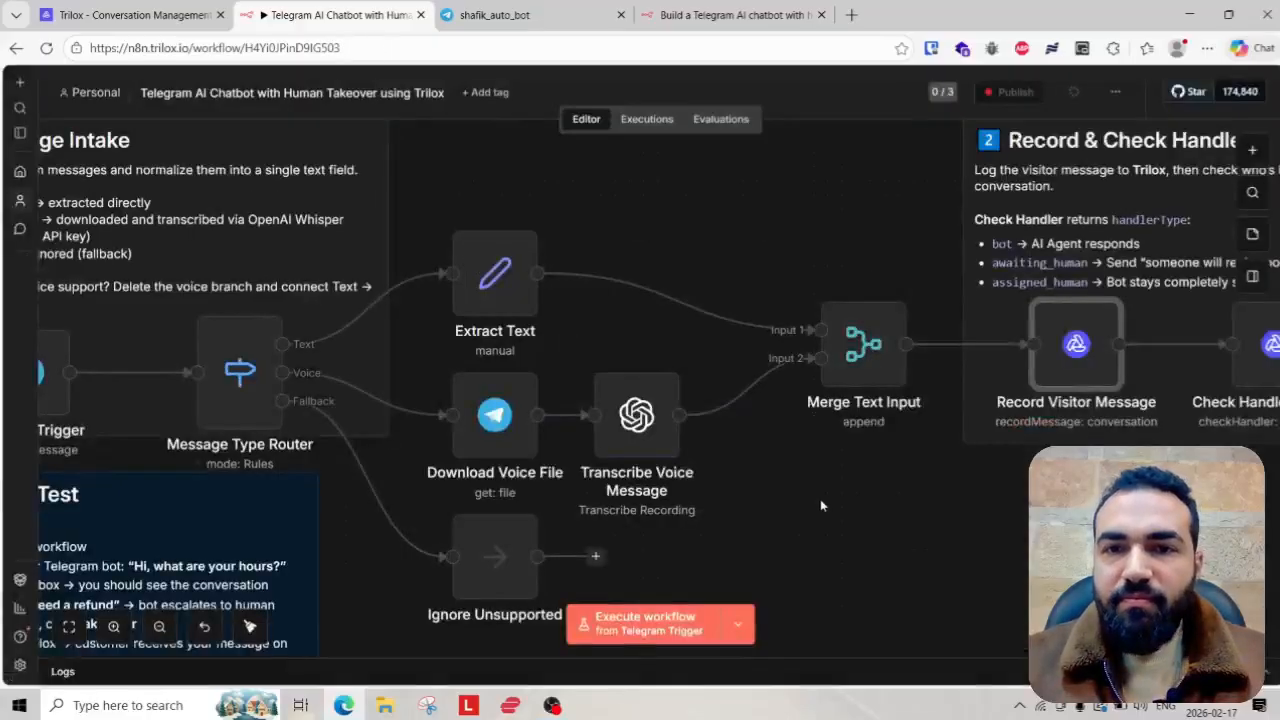
- Open the Check Handler (Pre-Bot) node to inspect its Chat ID expression, and look at the sales bot conversations in Trilox
{"action": "scroll", "coordinate": [835, 490], "scroll_direction": "down", "scroll_amount": 5}
{"action": "scroll", "coordinate": [789, 491], "scroll_direction": "up", "scroll_amount": 5}
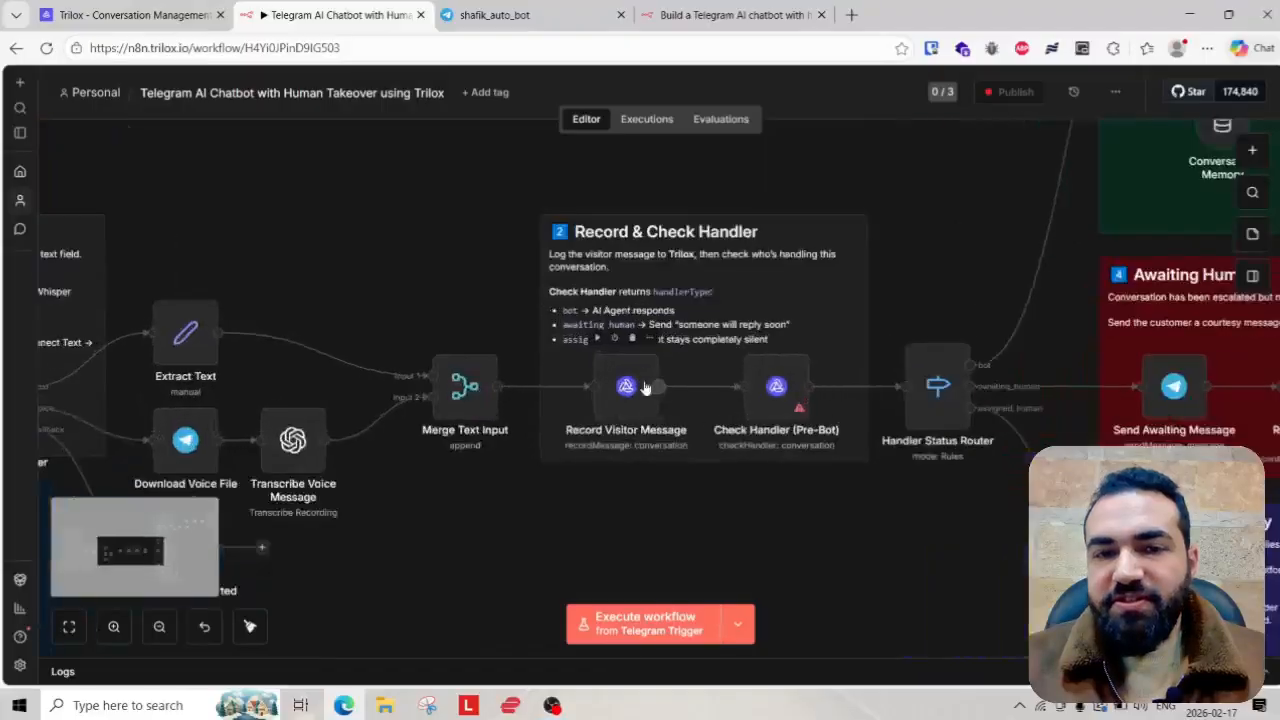
{"action": "scroll", "coordinate": [650, 400], "scroll_direction": "up", "scroll_amount": 2}
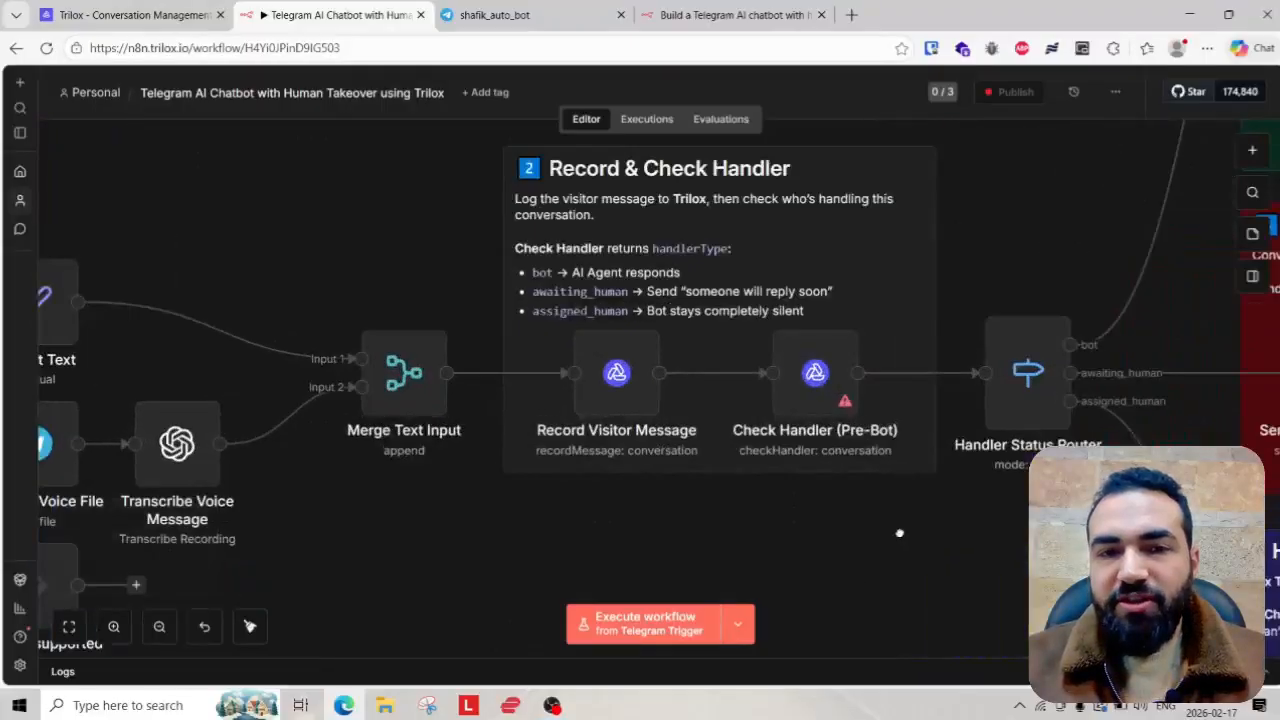
{"action": "scroll", "coordinate": [880, 540], "scroll_direction": "right", "scroll_amount": 5}
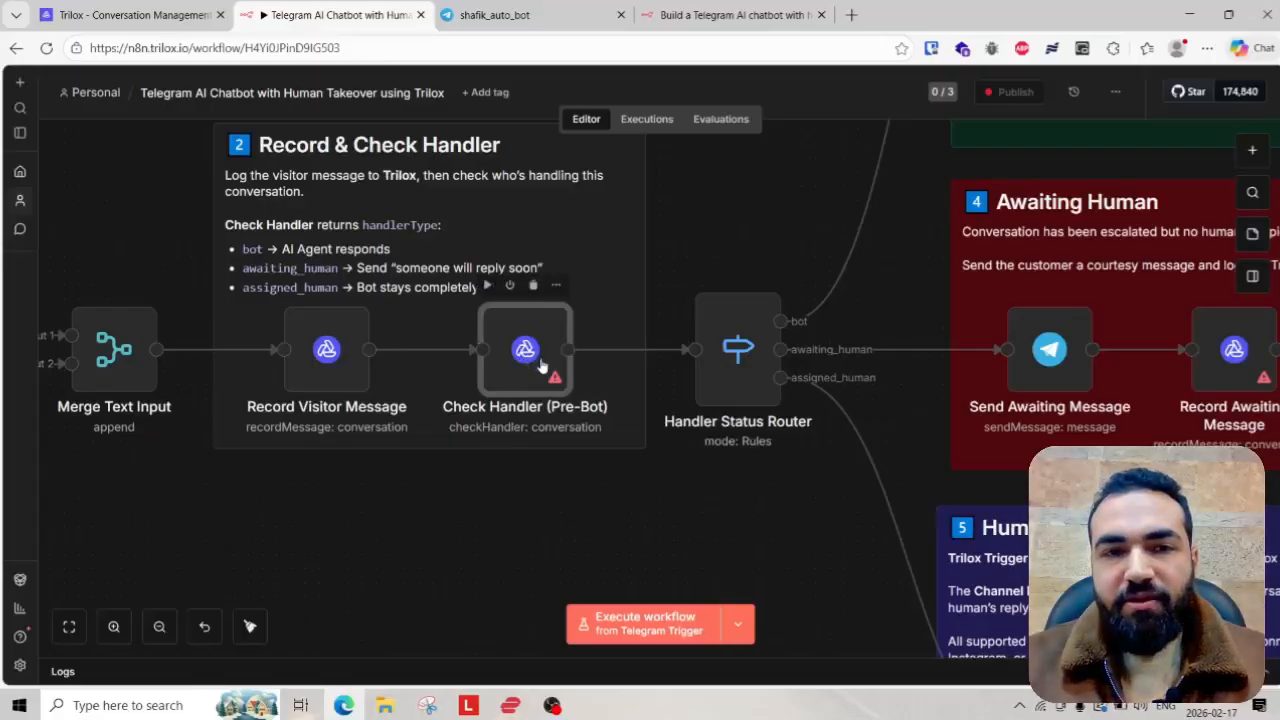
{"action": "double_click", "coordinate": [541, 366]}
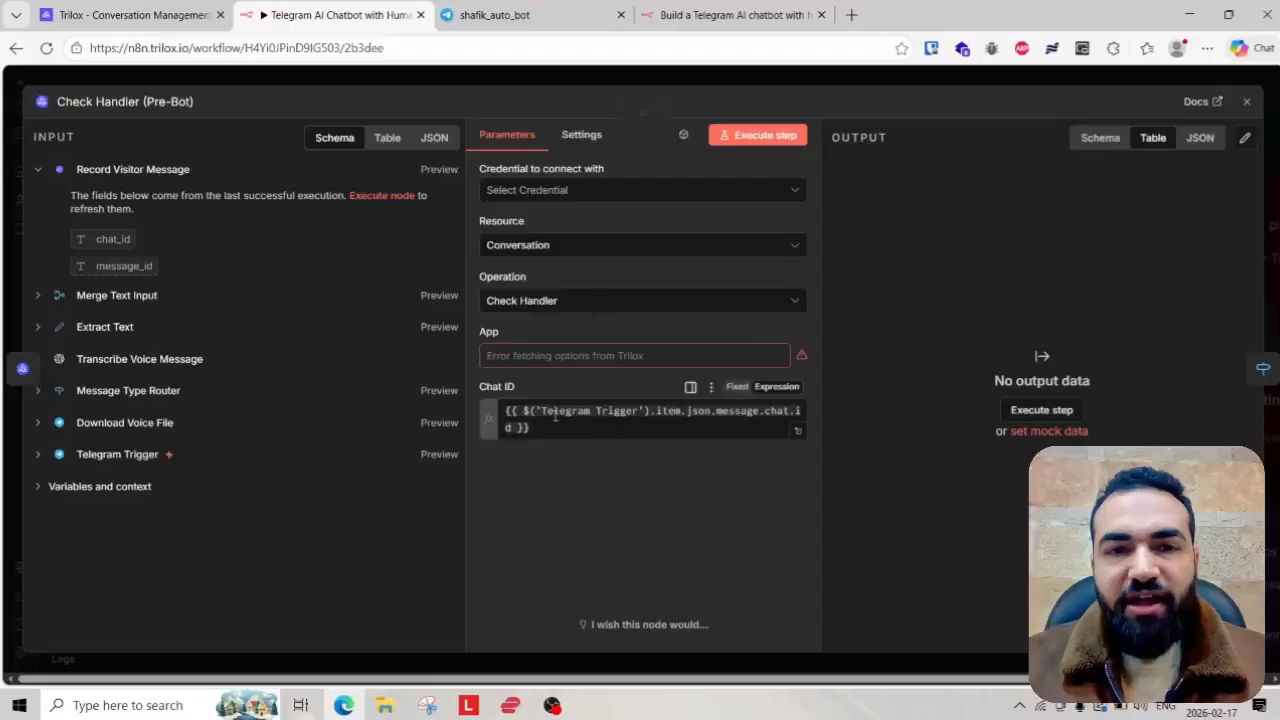
{"action": "left_click", "coordinate": [556, 416]}
{"action": "key", "text": "ctrl+a"}
{"action": "left_click", "coordinate": [607, 547]}
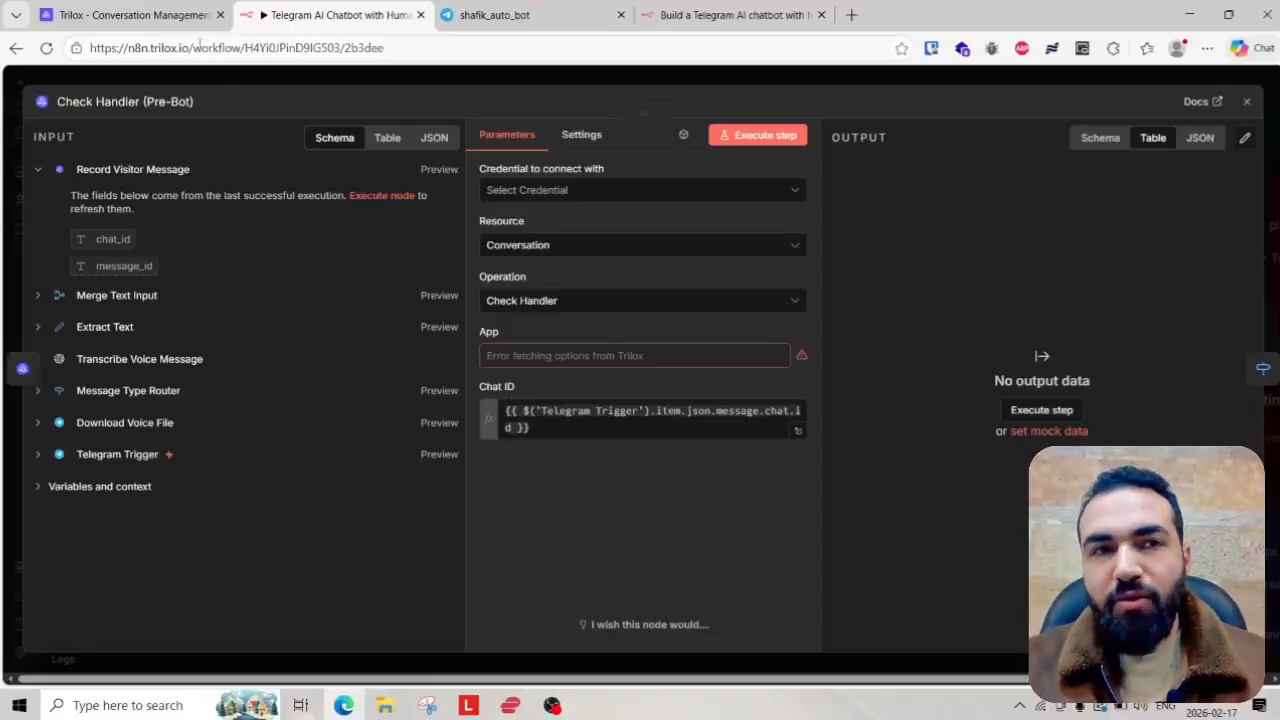
{"action": "left_click", "coordinate": [182, 22]}
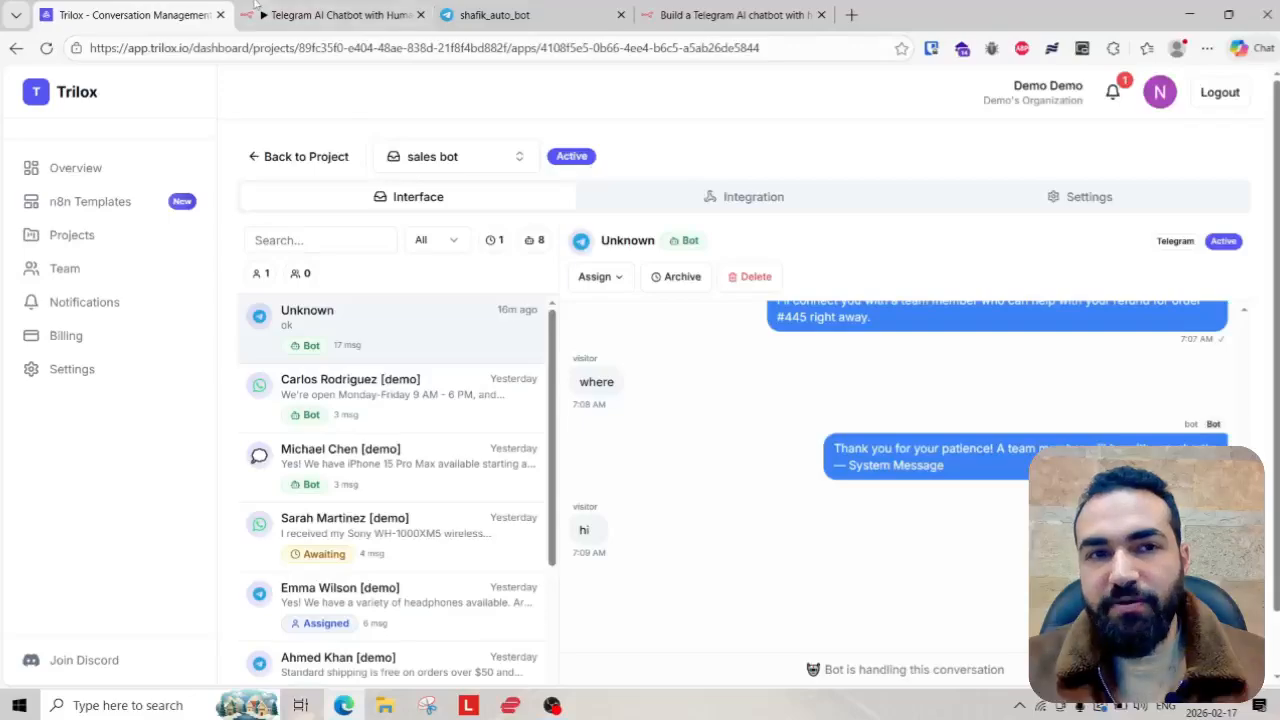
{"action": "left_click", "coordinate": [330, 15]}
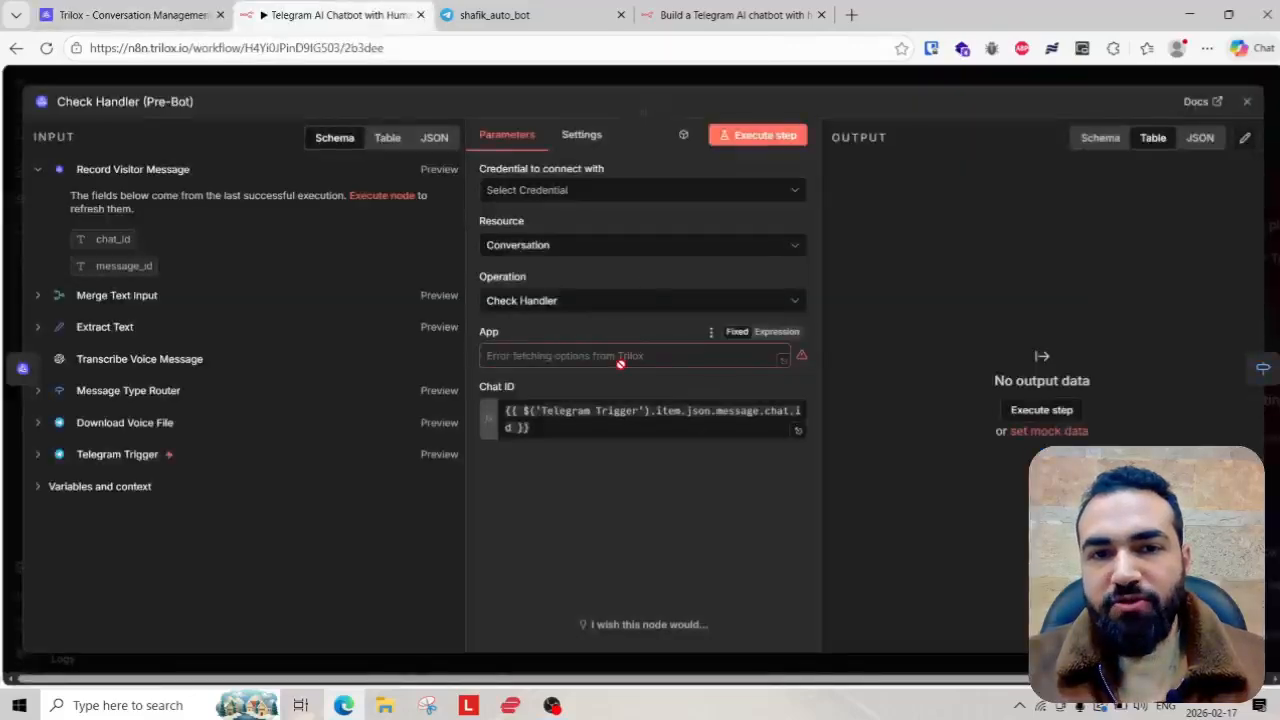
- Assign the Trilox account credential and the sales bot app to the Check Handler (Pre-Bot) node, and close it
{"action": "left_click", "coordinate": [683, 191]}
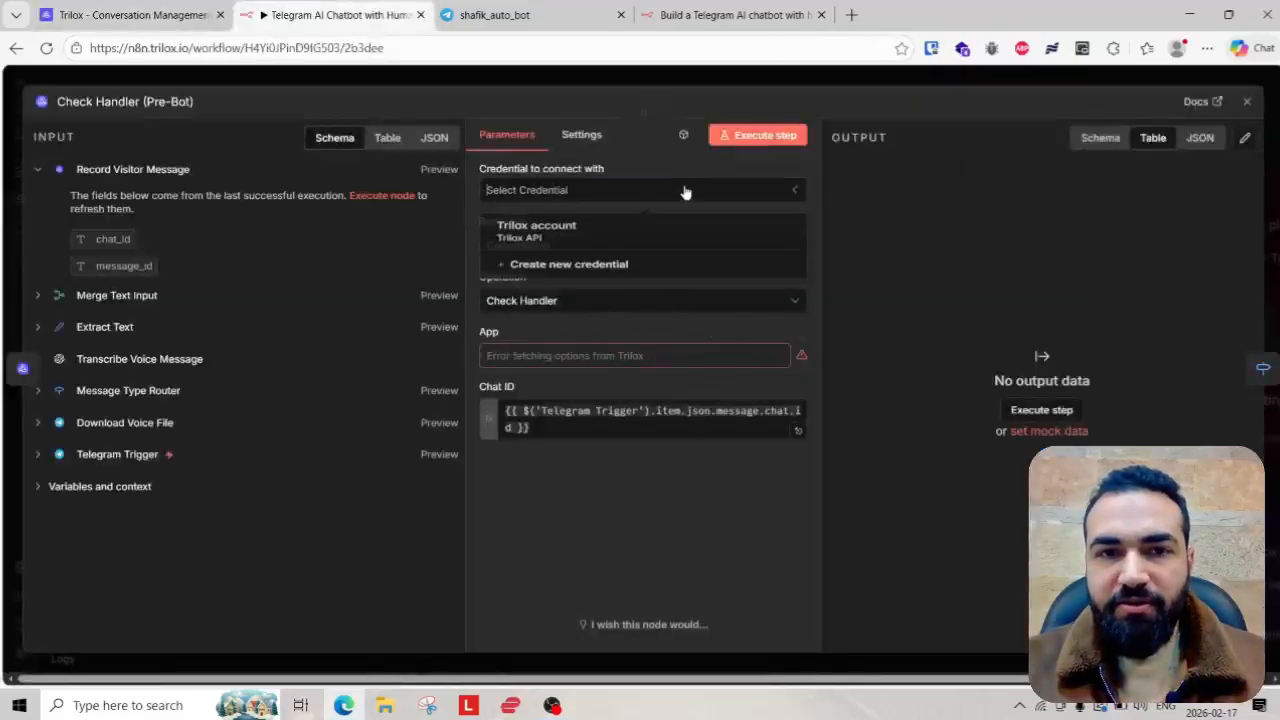
{"action": "left_click", "coordinate": [620, 251]}
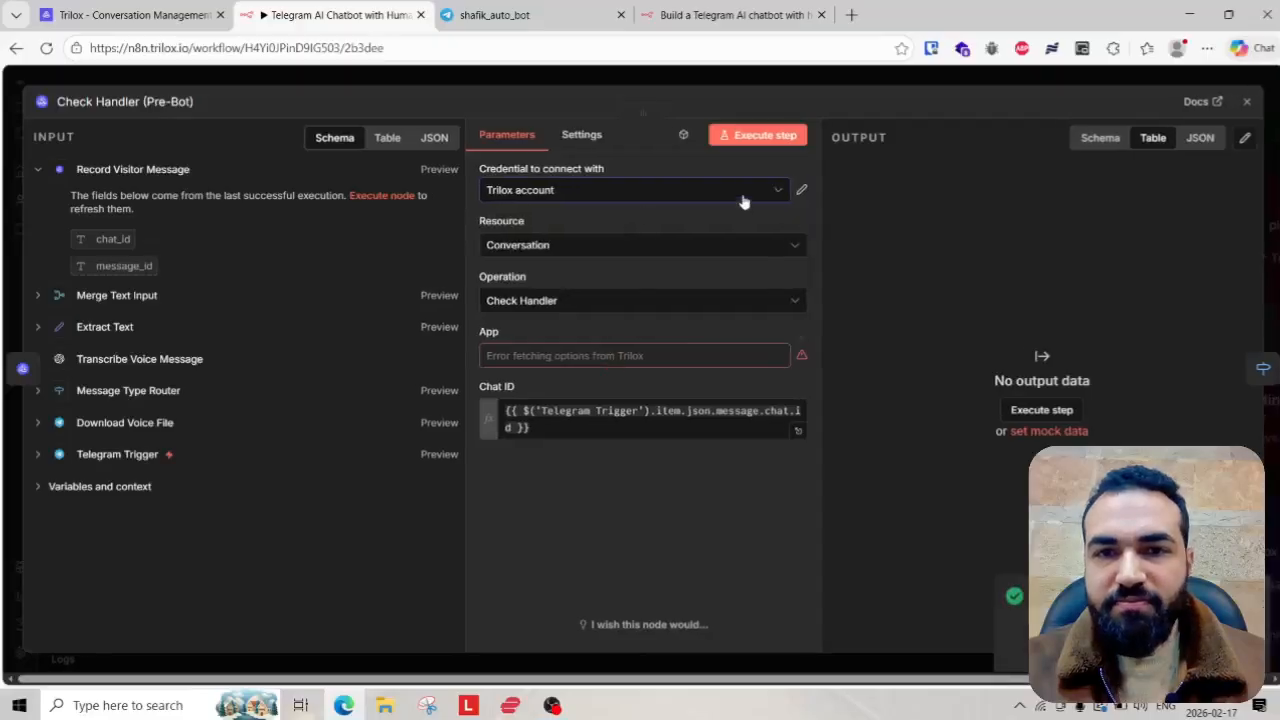
{"action": "left_click", "coordinate": [780, 84]}
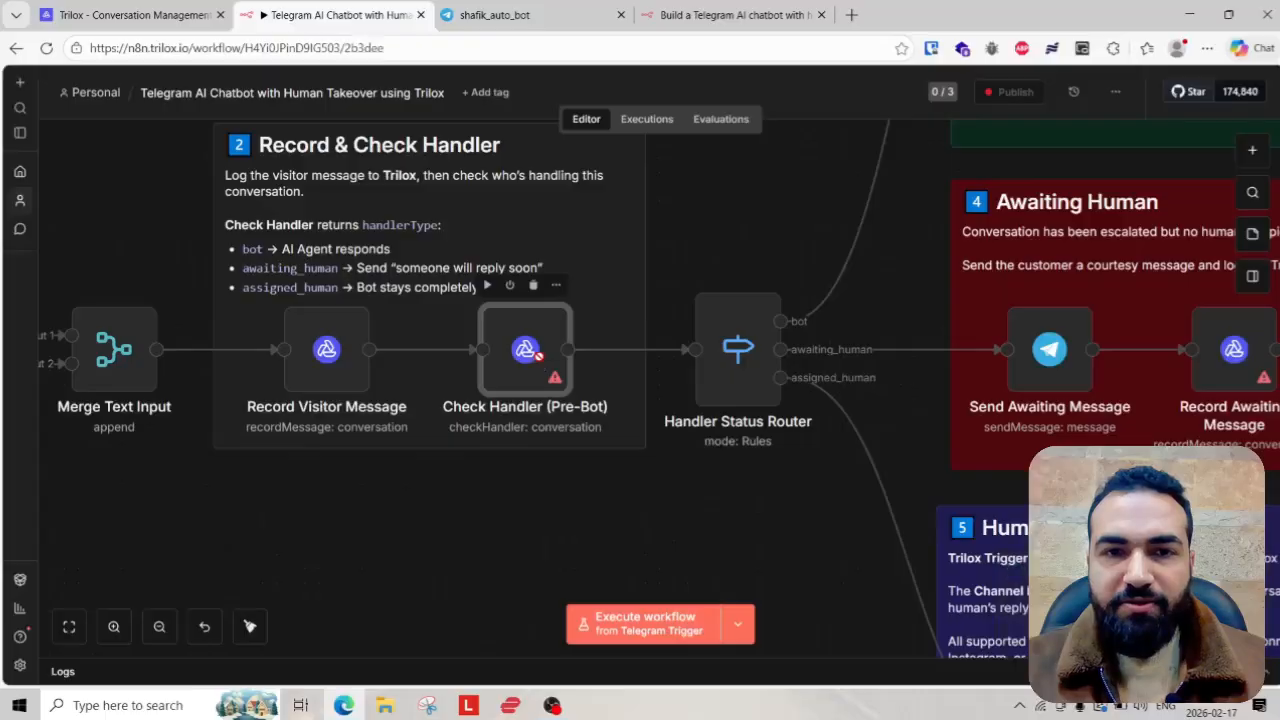
{"action": "double_click", "coordinate": [525, 345]}
{"action": "left_click", "coordinate": [623, 358]}
{"action": "left_click", "coordinate": [540, 412]}
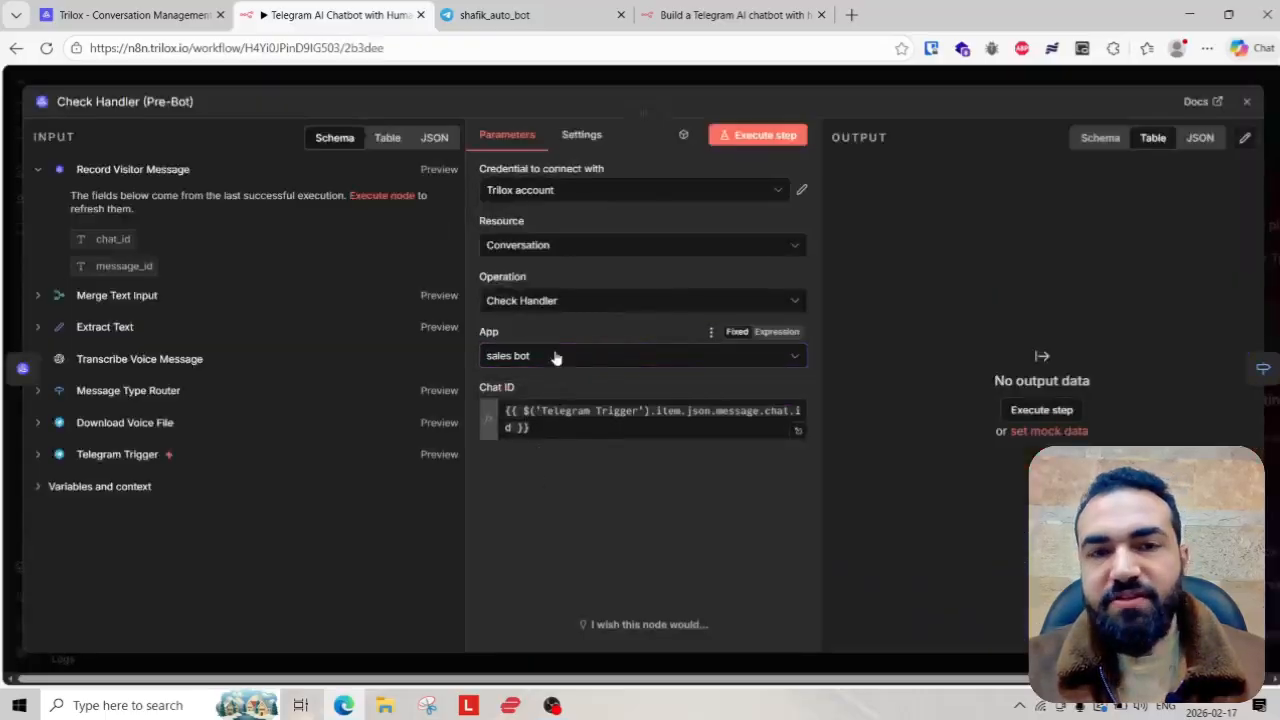
{"action": "left_click", "coordinate": [789, 82]}
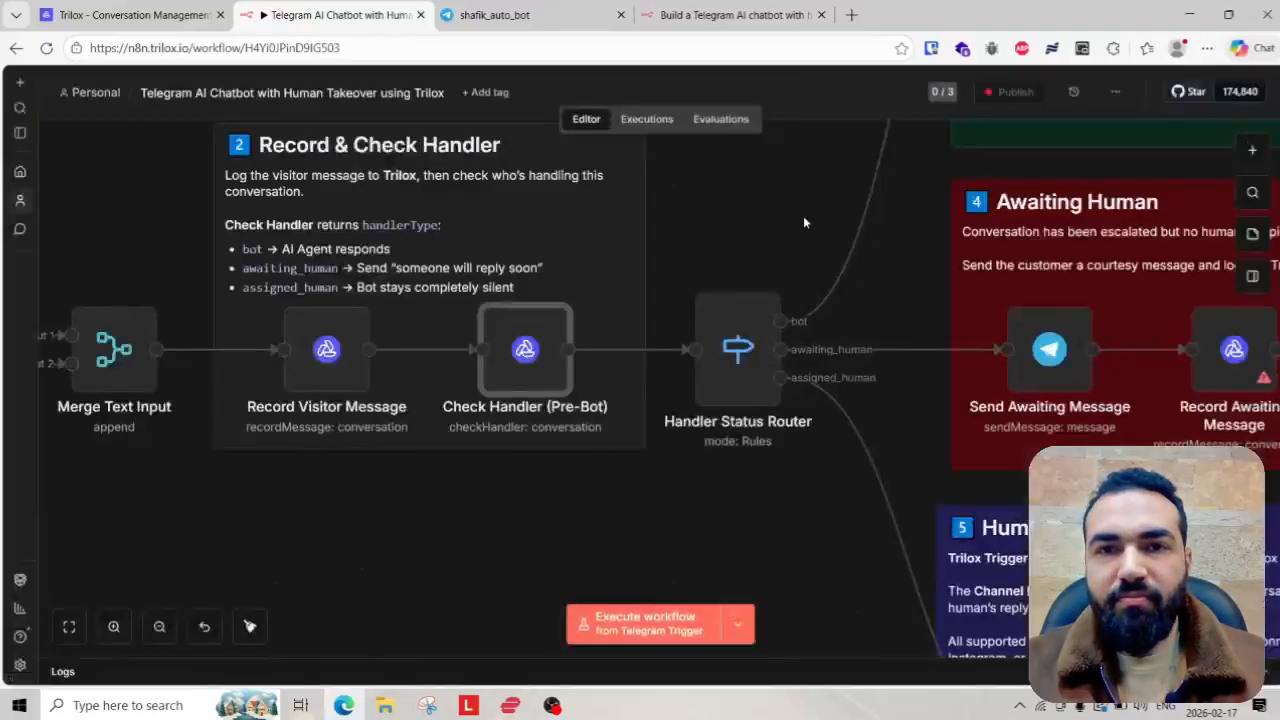
- Review the handlerType routing rules for bot, awaiting_human and assigned_human in the Handler Status Router node, and close it
{"action": "scroll", "coordinate": [630, 416], "scroll_direction": "down", "scroll_amount": 3}
{"action": "scroll", "coordinate": [566, 373], "scroll_direction": "up", "scroll_amount": 4}
{"action": "scroll", "coordinate": [585, 413], "scroll_direction": "up", "scroll_amount": 4}
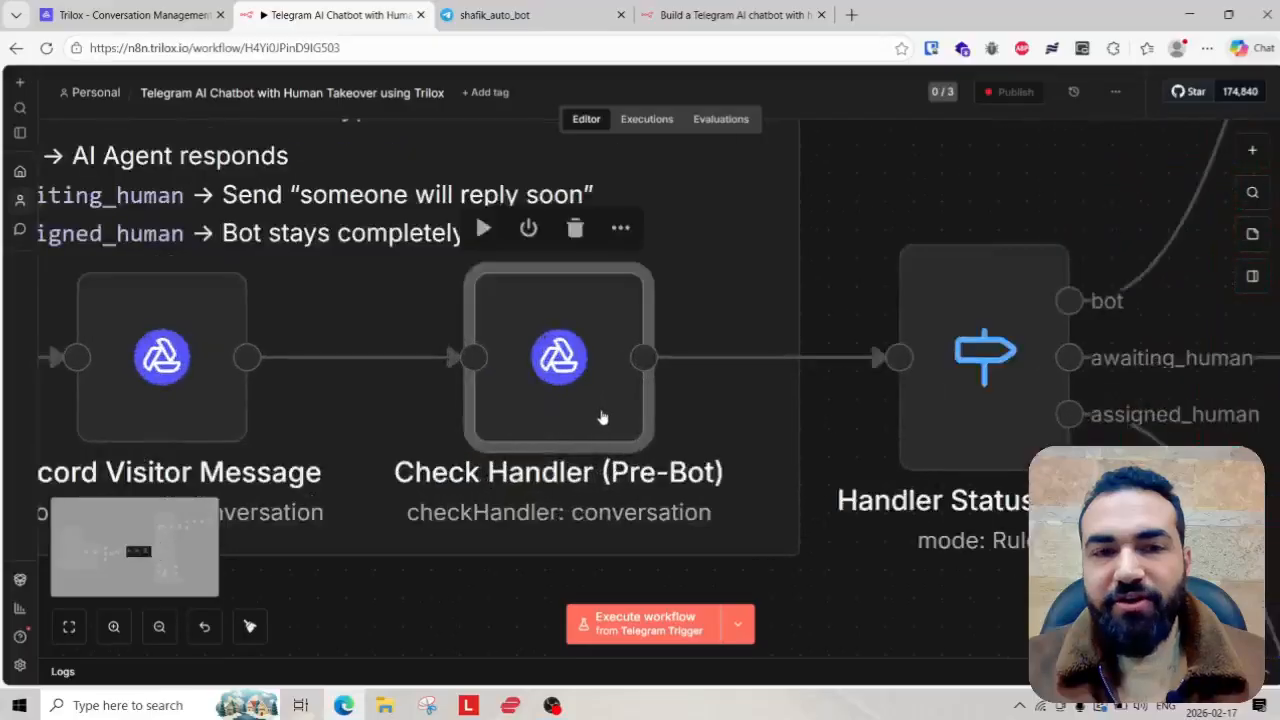
{"action": "scroll", "coordinate": [571, 384], "scroll_direction": "down", "scroll_amount": 3}
{"action": "scroll", "coordinate": [888, 457], "scroll_direction": "up", "scroll_amount": 1}
{"action": "scroll", "coordinate": [690, 408], "scroll_direction": "down", "scroll_amount": 2}
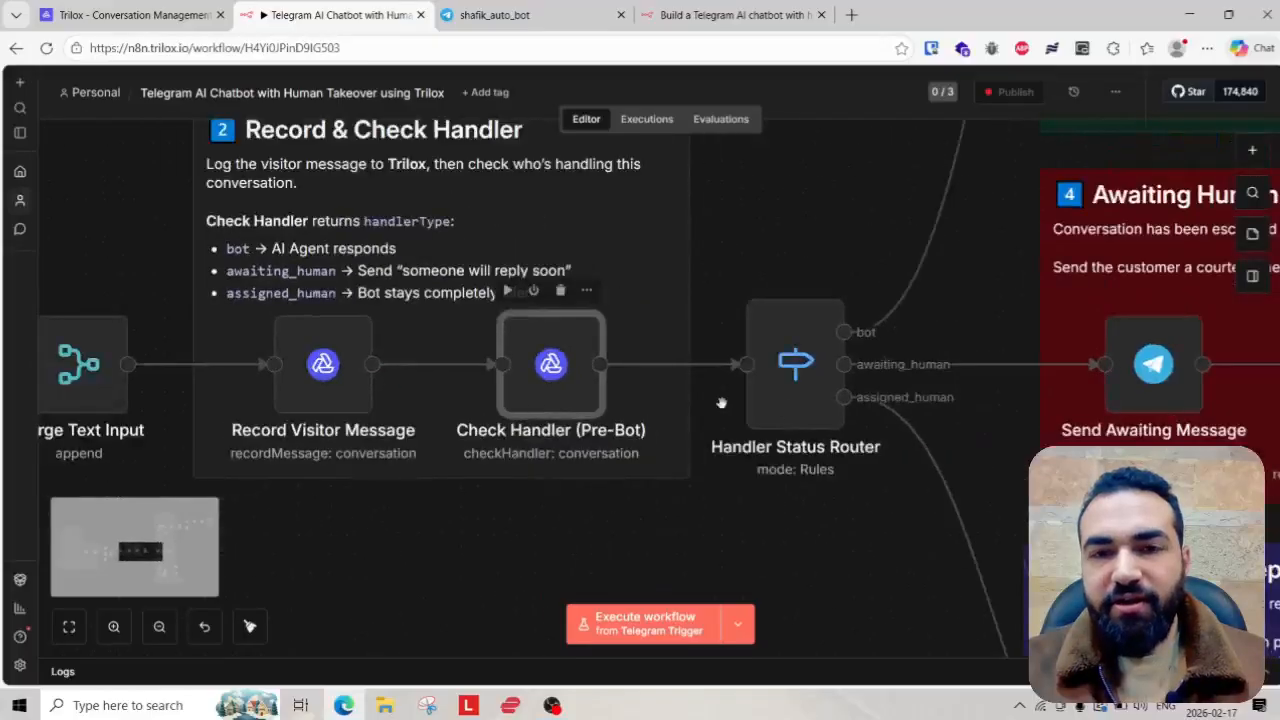
{"action": "double_click", "coordinate": [797, 386]}
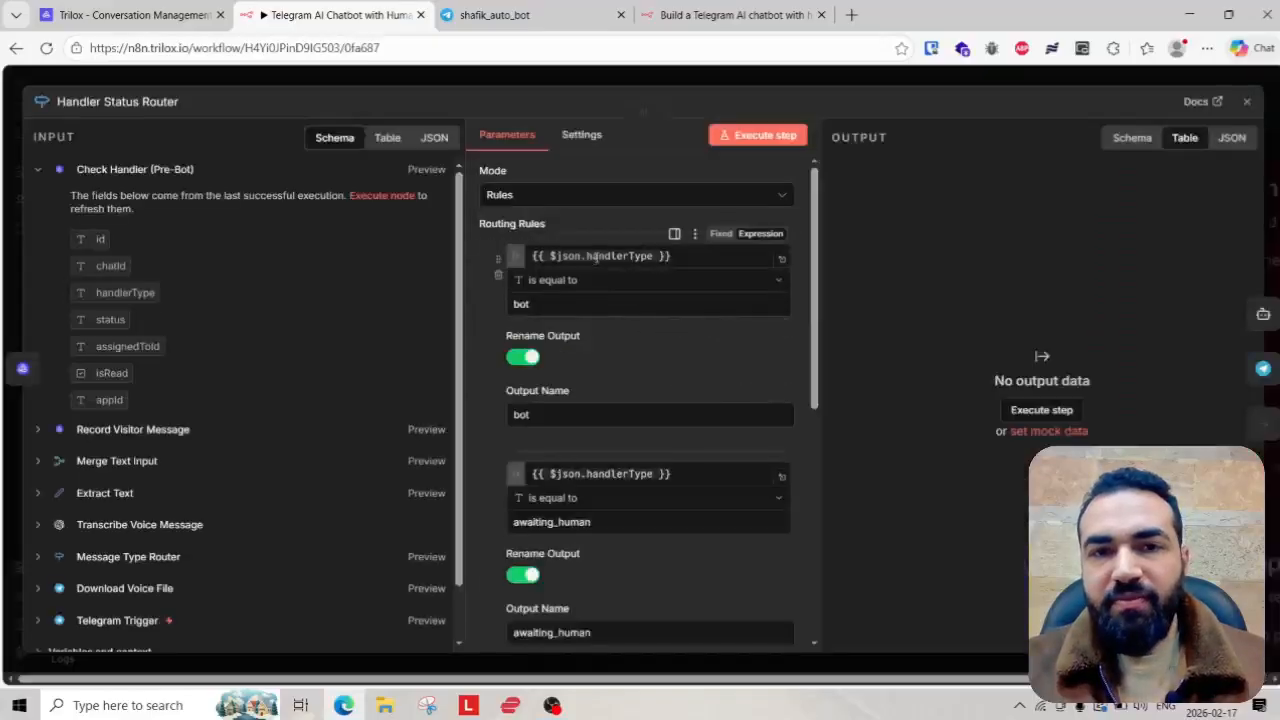
{"action": "left_click_drag", "start_coordinate": [588, 257], "coordinate": [640, 257]}
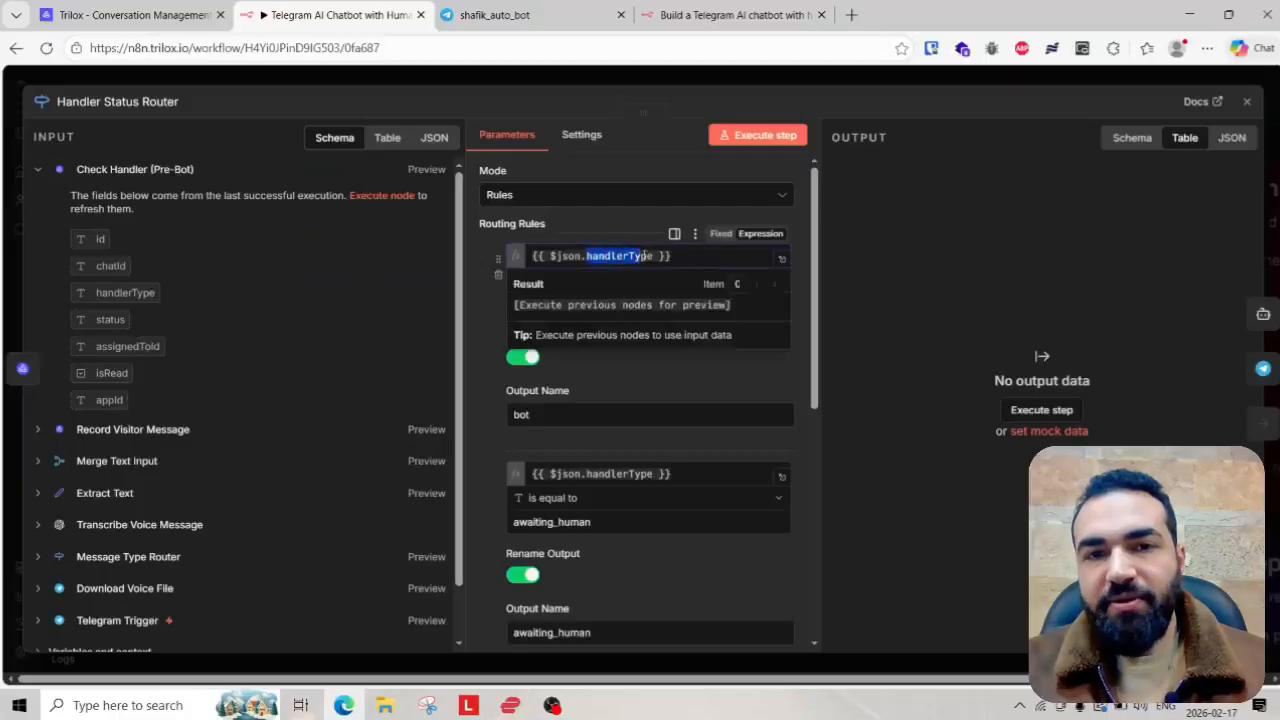
{"action": "left_click", "coordinate": [807, 309]}
{"action": "scroll", "coordinate": [606, 322], "scroll_direction": "down", "scroll_amount": 1}
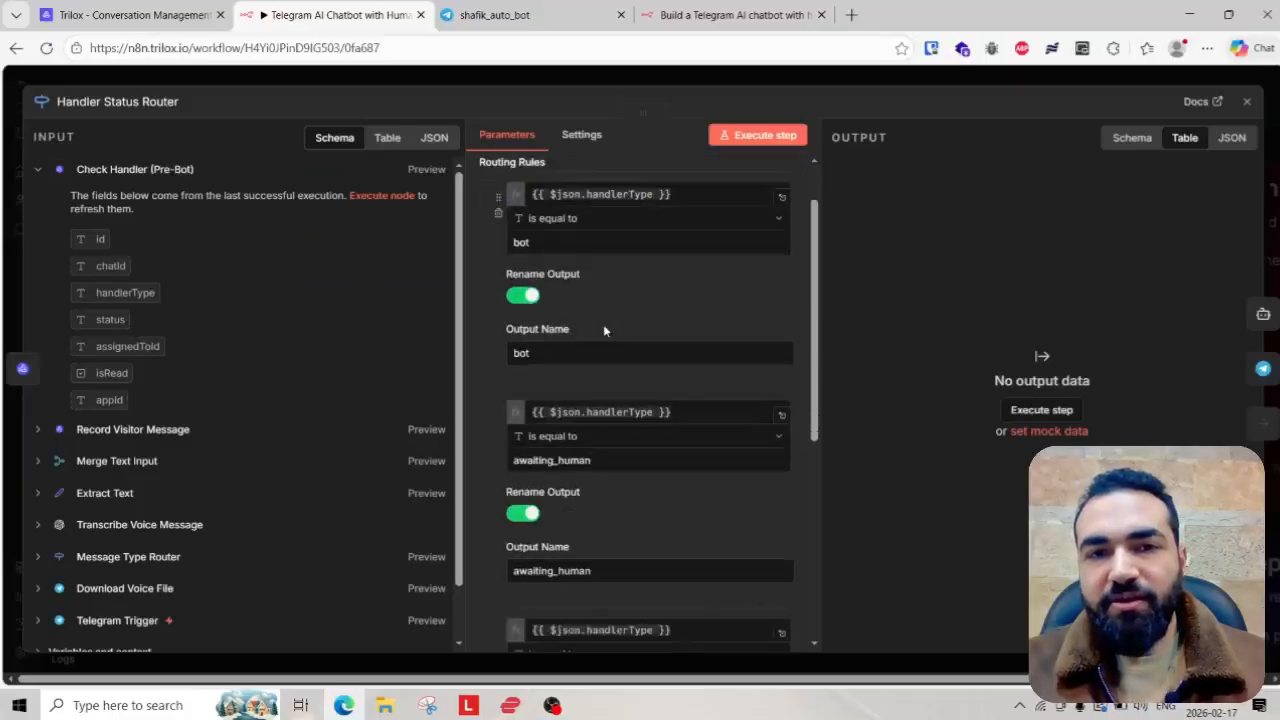
{"action": "scroll", "coordinate": [588, 314], "scroll_direction": "down", "scroll_amount": 1}
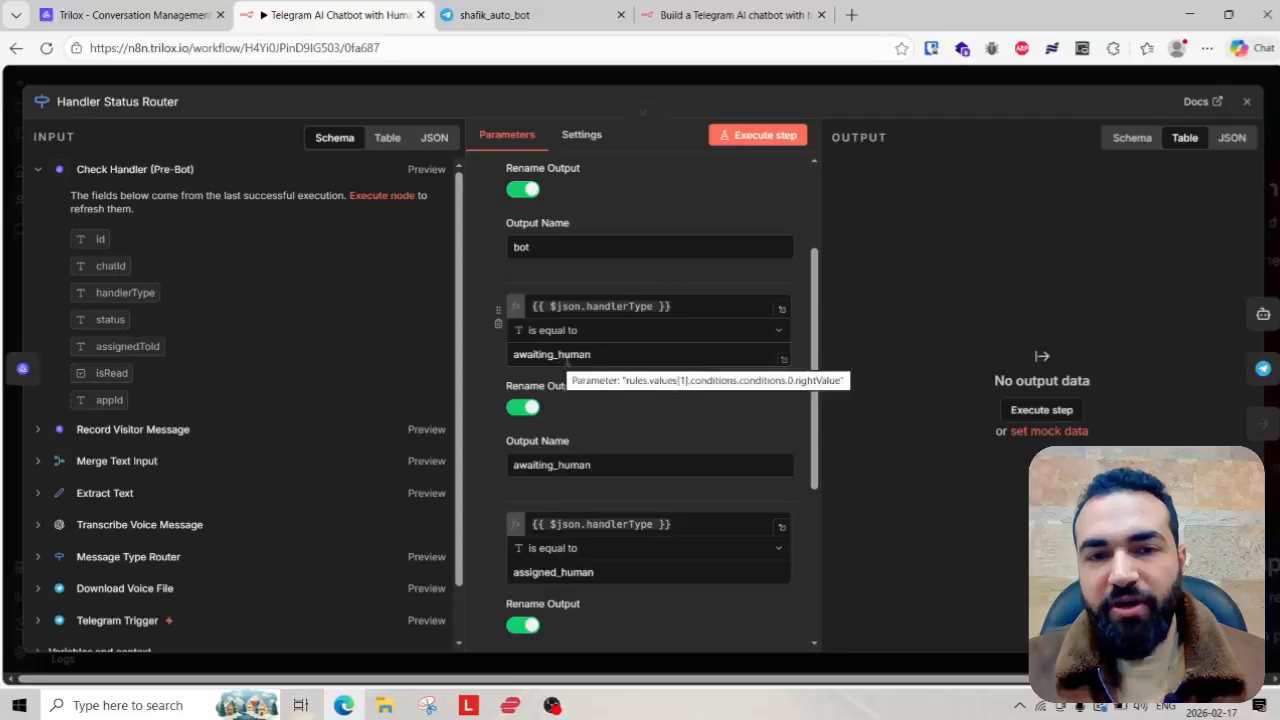
{"action": "scroll", "coordinate": [606, 468], "scroll_direction": "down", "scroll_amount": 1}
{"action": "scroll", "coordinate": [606, 468], "scroll_direction": "down", "scroll_amount": 1}
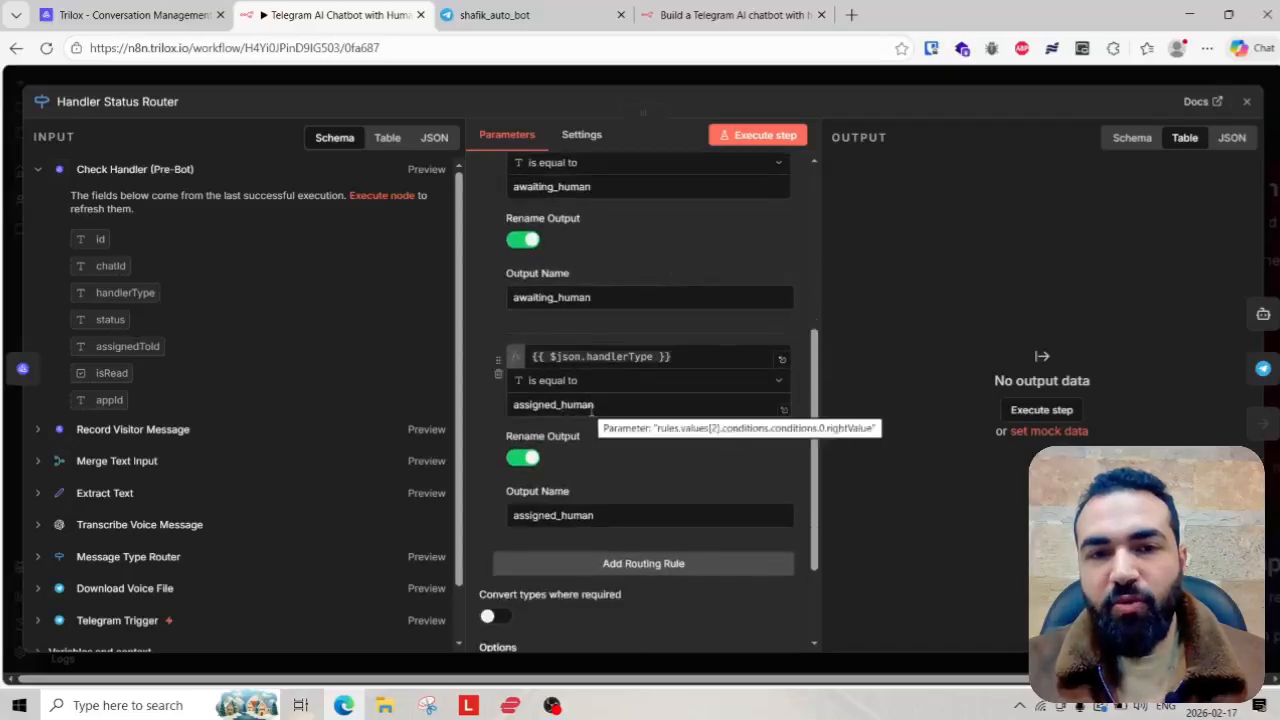
{"action": "left_click", "coordinate": [868, 87]}
- Trace the Handler Status Router outputs to the Bot Handler, Awaiting Human and Bot Stays Silent branches
{"action": "scroll", "coordinate": [838, 355], "scroll_direction": "down", "scroll_amount": 4}
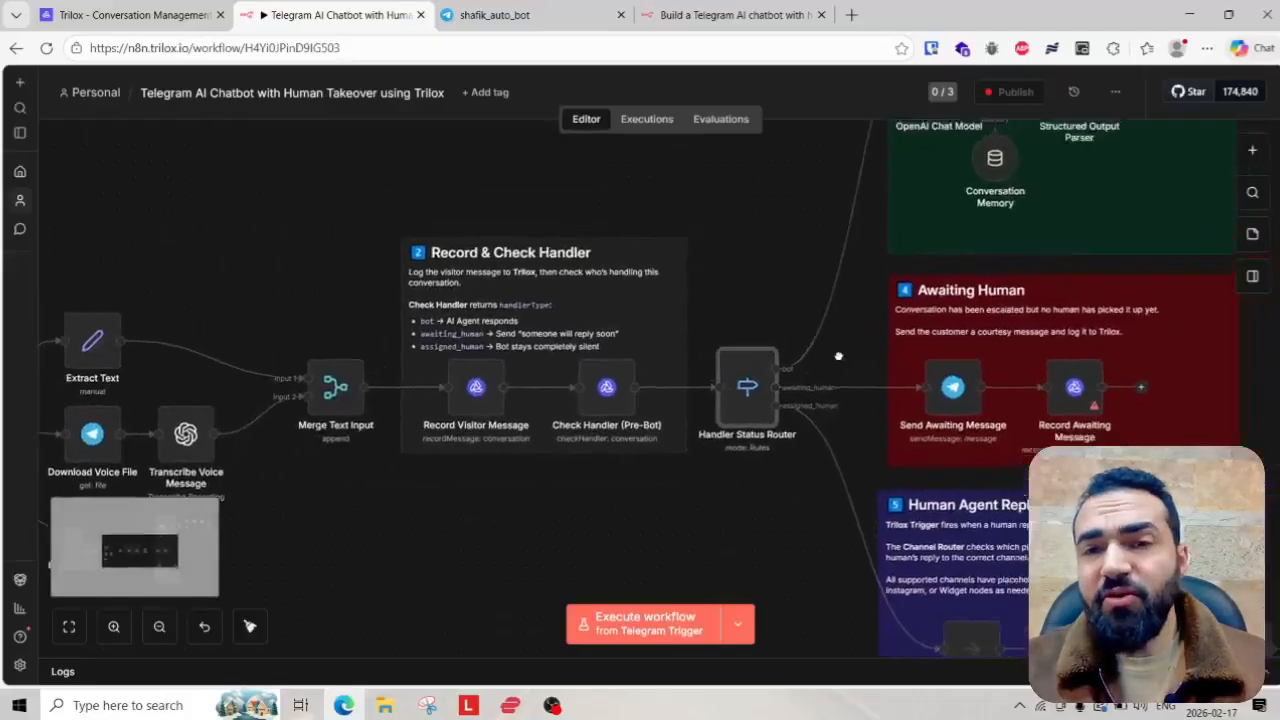
{"action": "scroll", "coordinate": [838, 355], "scroll_direction": "up", "scroll_amount": 5}
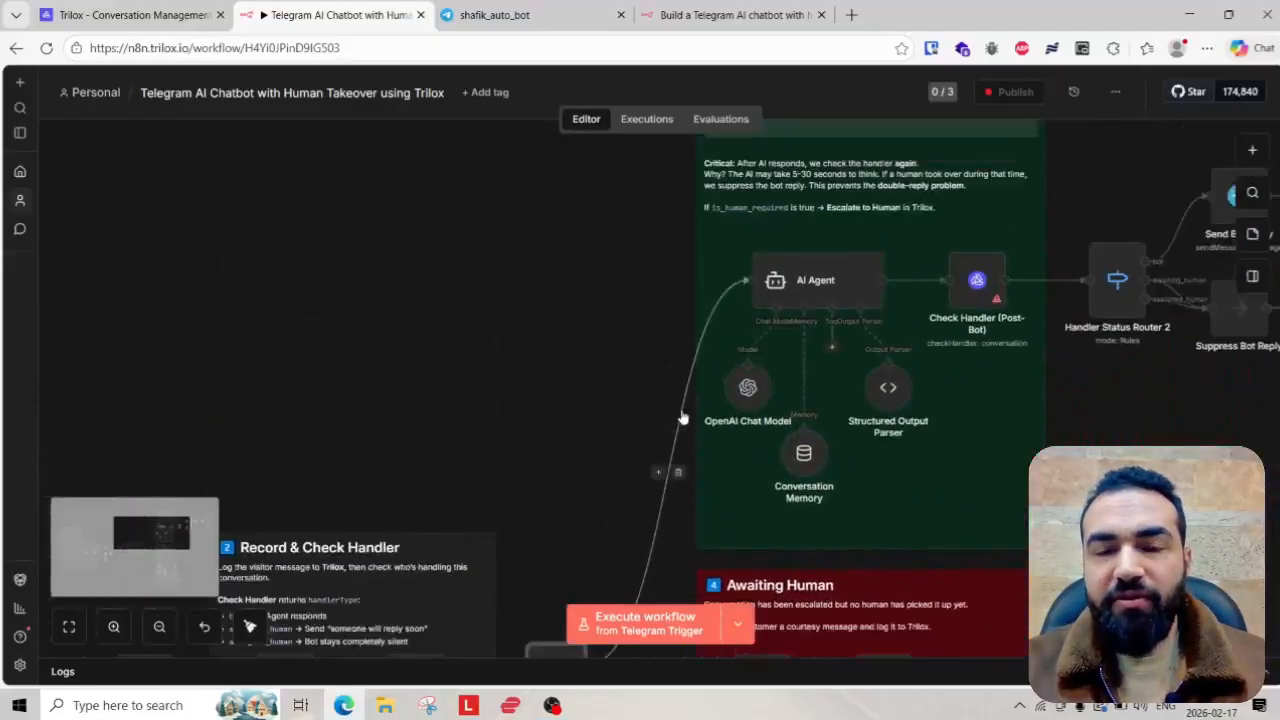
{"action": "scroll", "coordinate": [683, 418], "scroll_direction": "down", "scroll_amount": 5}
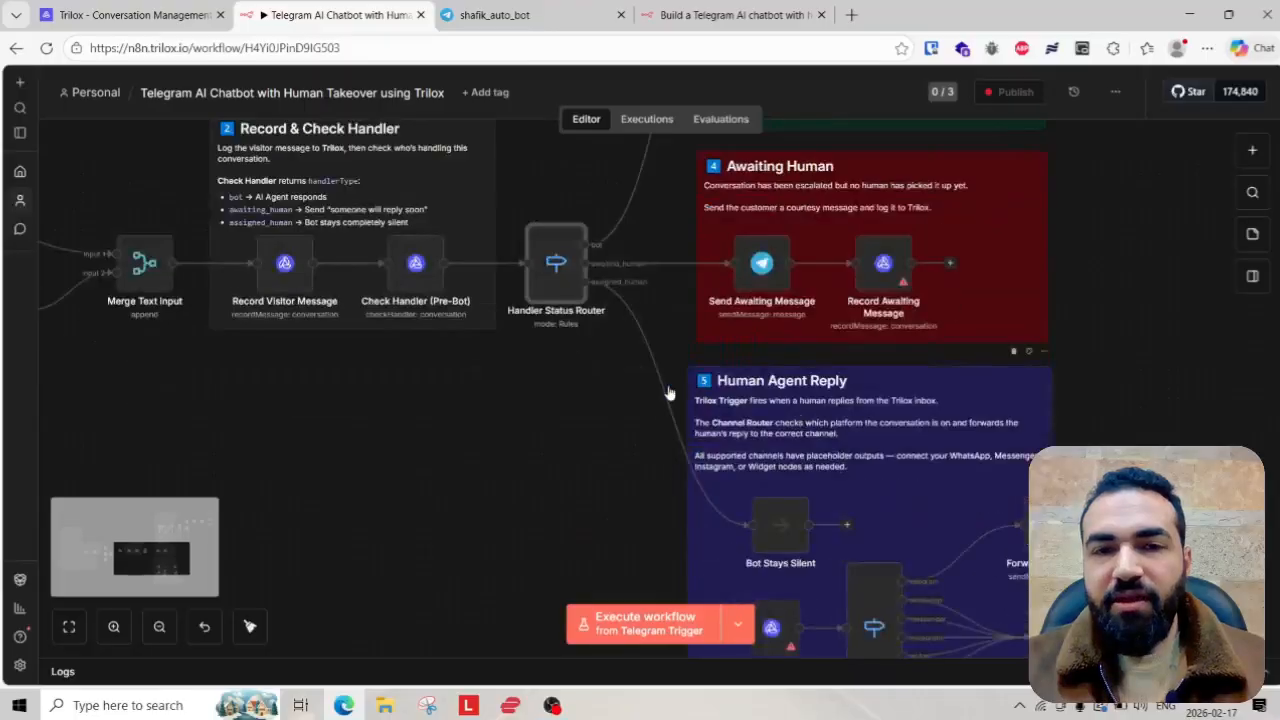
{"action": "scroll", "coordinate": [645, 400], "scroll_direction": "up", "scroll_amount": 3}
{"action": "scroll", "coordinate": [645, 410], "scroll_direction": "down", "scroll_amount": 1}
{"action": "scroll", "coordinate": [616, 375], "scroll_direction": "up", "scroll_amount": 5}
{"action": "scroll", "coordinate": [654, 423], "scroll_direction": "down", "scroll_amount": 4}
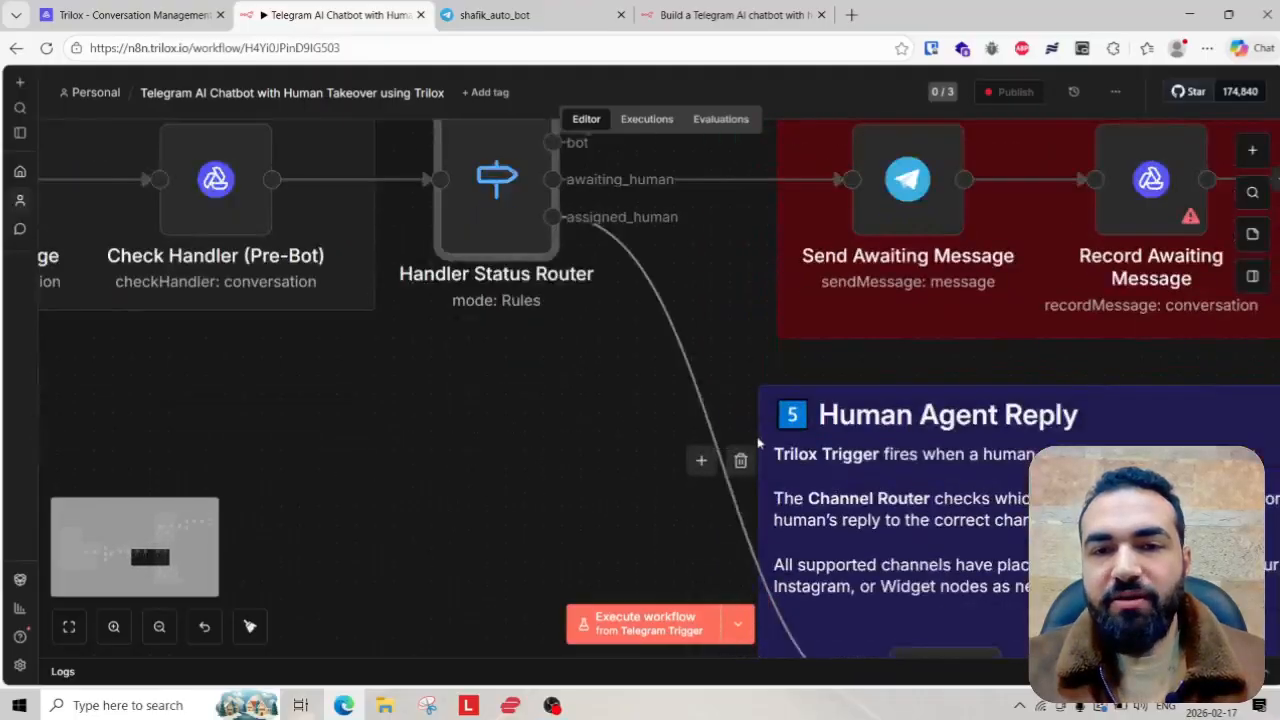
{"action": "scroll", "coordinate": [758, 443], "scroll_direction": "down", "scroll_amount": 3}
{"action": "scroll", "coordinate": [897, 457], "scroll_direction": "right", "scroll_amount": 4}
{"action": "scroll", "coordinate": [731, 417], "scroll_direction": "down", "scroll_amount": 2}
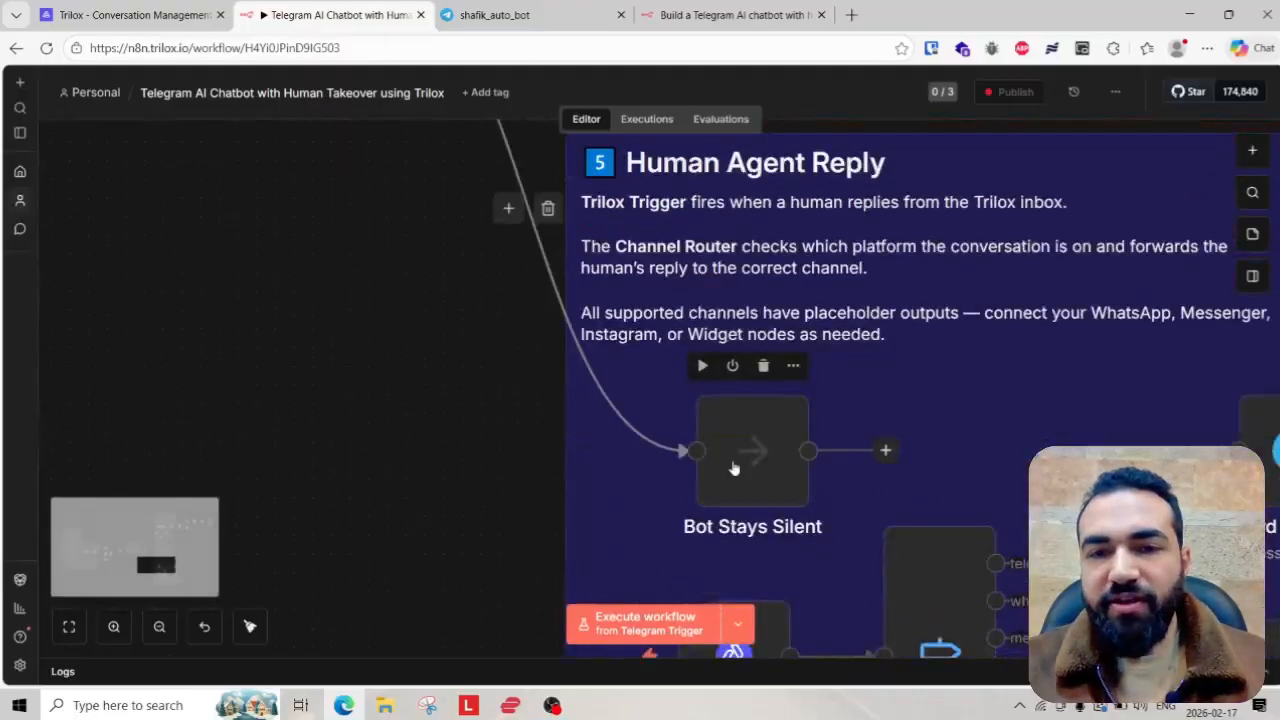
{"action": "scroll", "coordinate": [531, 360], "scroll_direction": "down", "scroll_amount": 3}
{"action": "scroll", "coordinate": [528, 363], "scroll_direction": "up", "scroll_amount": 3}
{"action": "scroll", "coordinate": [533, 396], "scroll_direction": "up", "scroll_amount": 1}
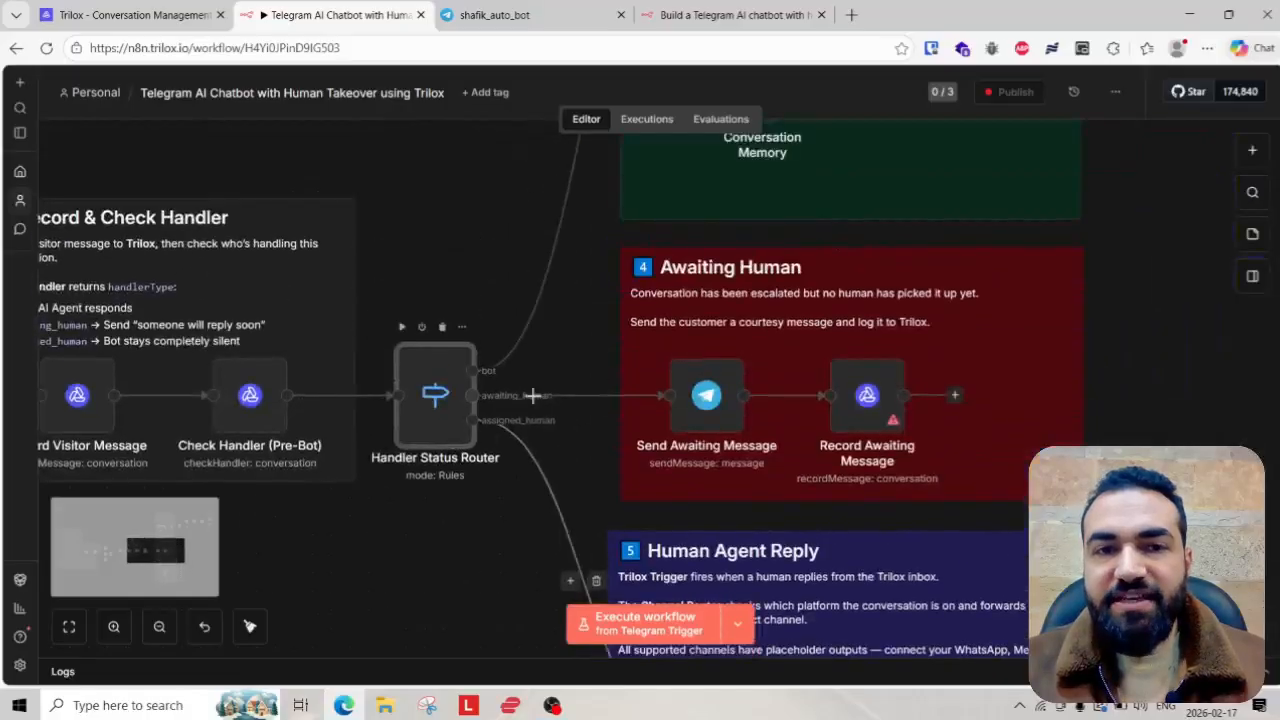
- Examine the Bot Handler section's notes and the AI Agent with its chat model, memory and output parser
{"action": "scroll", "coordinate": [533, 396], "scroll_direction": "up", "scroll_amount": 5}
{"action": "scroll", "coordinate": [613, 218], "scroll_direction": "down", "scroll_amount": 1}
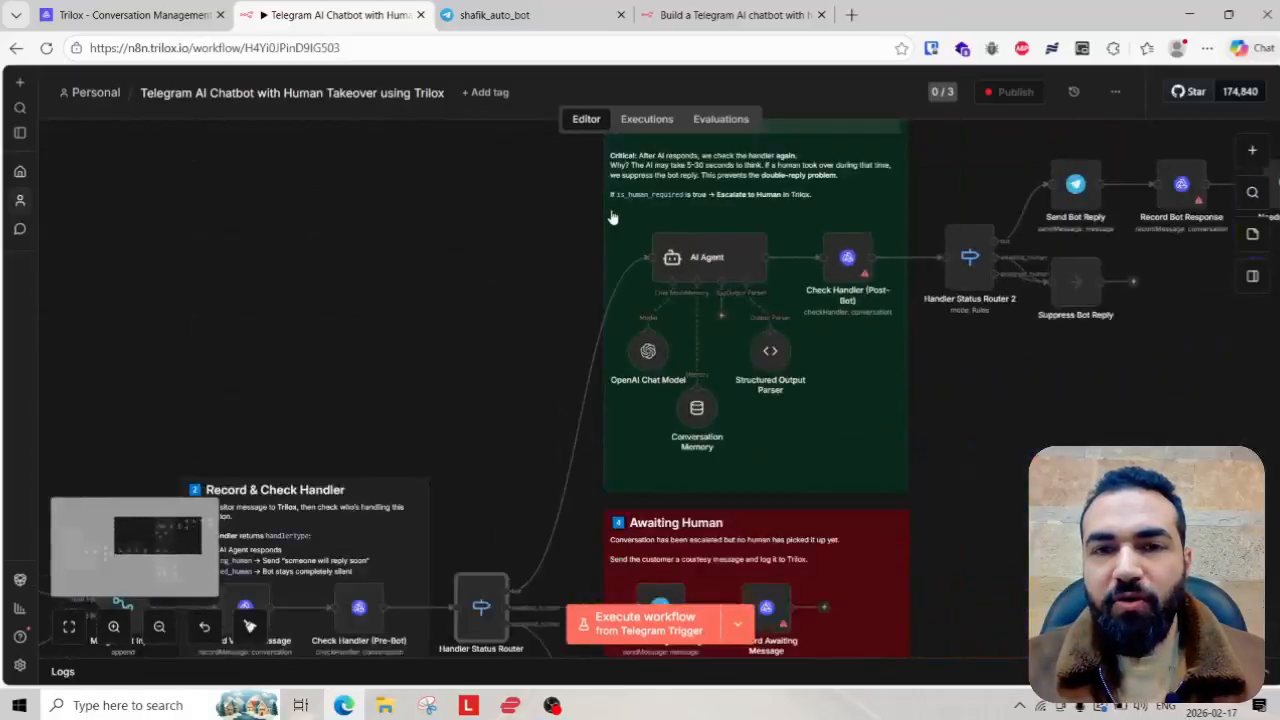
{"action": "scroll", "coordinate": [500, 434], "scroll_direction": "down", "scroll_amount": 1}
{"action": "scroll", "coordinate": [586, 443], "scroll_direction": "up", "scroll_amount": 4}
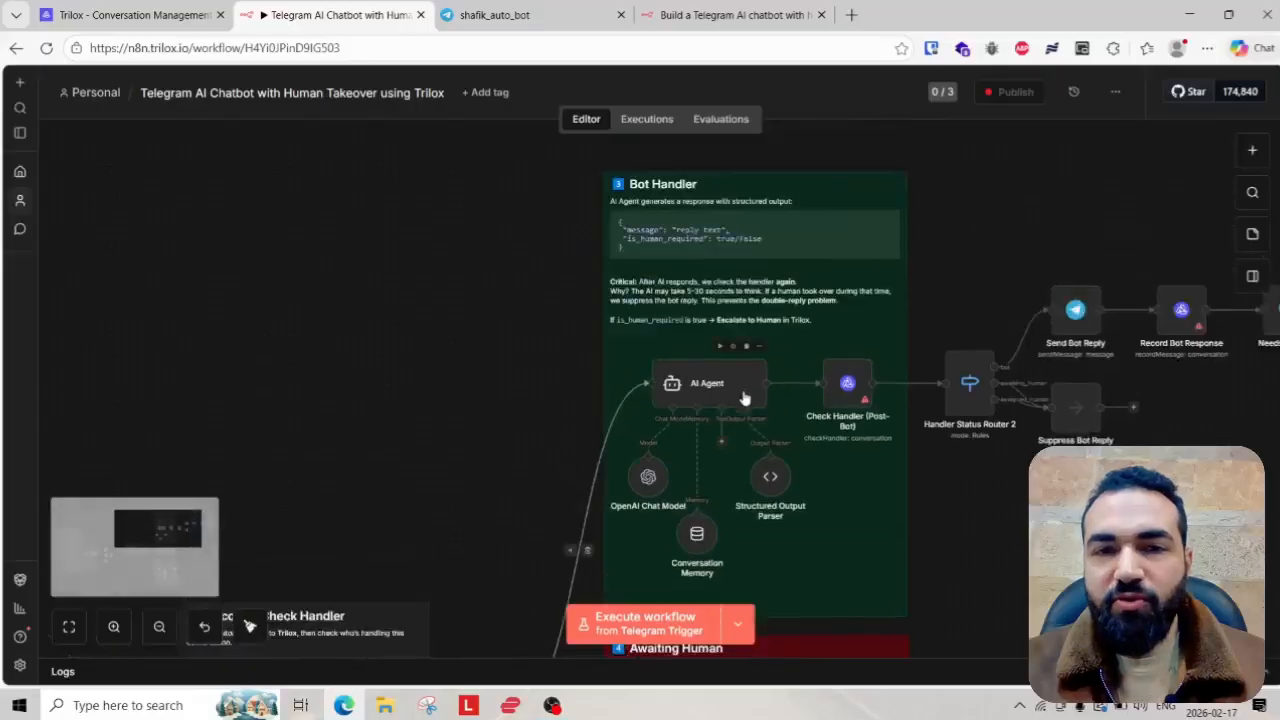
{"action": "scroll", "coordinate": [743, 398], "scroll_direction": "up", "scroll_amount": 3}
{"action": "scroll", "coordinate": [668, 406], "scroll_direction": "down", "scroll_amount": 3}
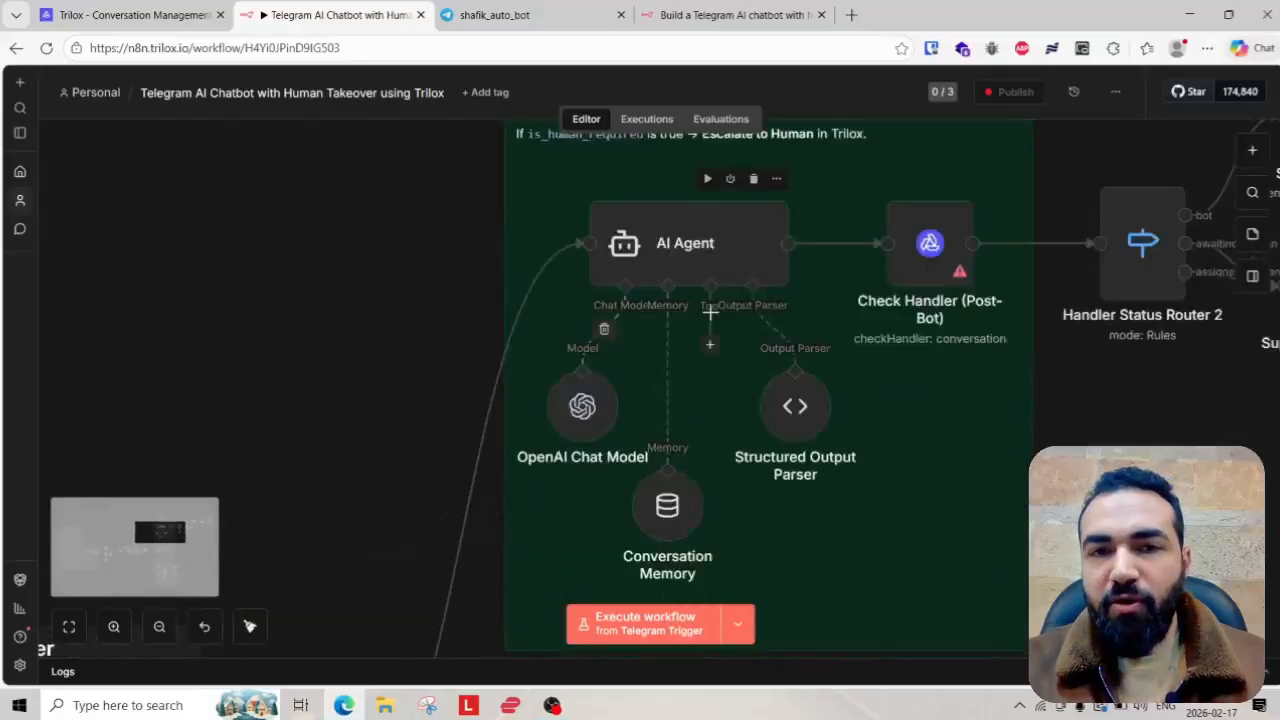
{"action": "scroll", "coordinate": [684, 366], "scroll_direction": "up", "scroll_amount": 2}
{"action": "scroll", "coordinate": [684, 366], "scroll_direction": "down", "scroll_amount": 2}
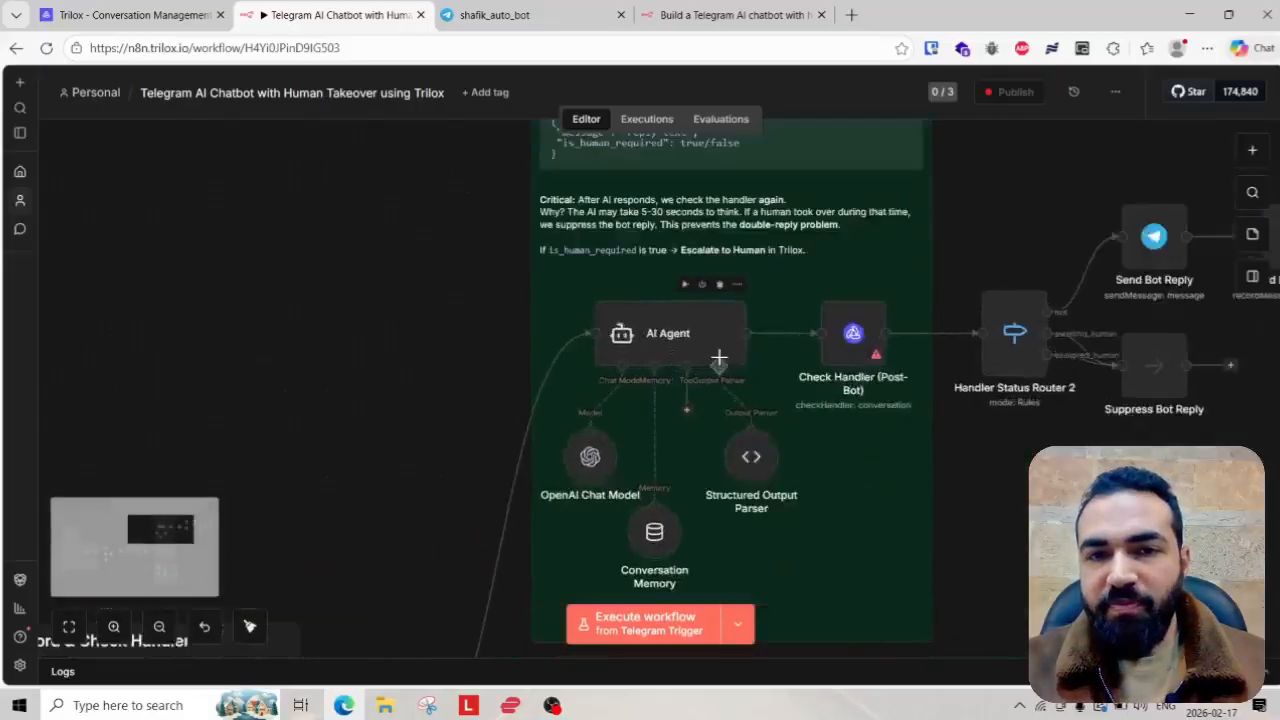
{"action": "scroll", "coordinate": [648, 345], "scroll_direction": "up", "scroll_amount": 3}
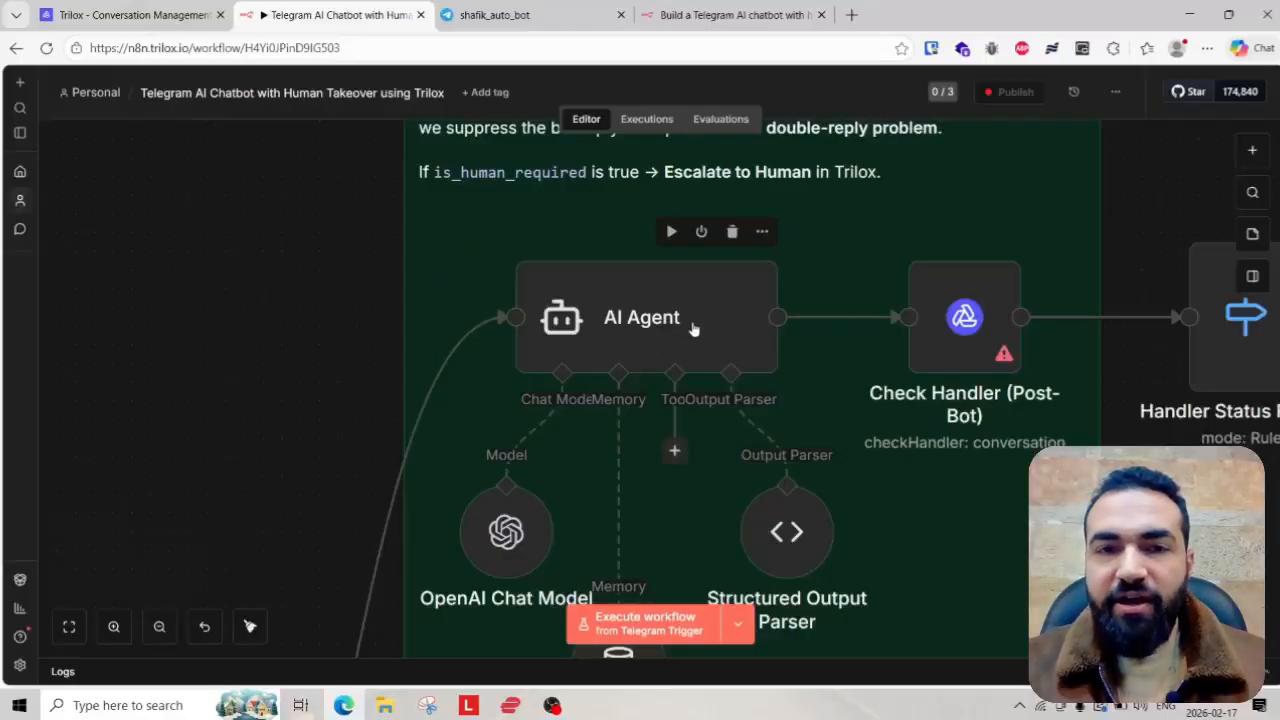
- Delete the OpenAI Chat Model node attached to the AI Agent in the Bot Handler section
{"action": "scroll", "coordinate": [678, 340], "scroll_direction": "down", "scroll_amount": 2}
{"action": "scroll", "coordinate": [510, 420], "scroll_direction": "up", "scroll_amount": 1}
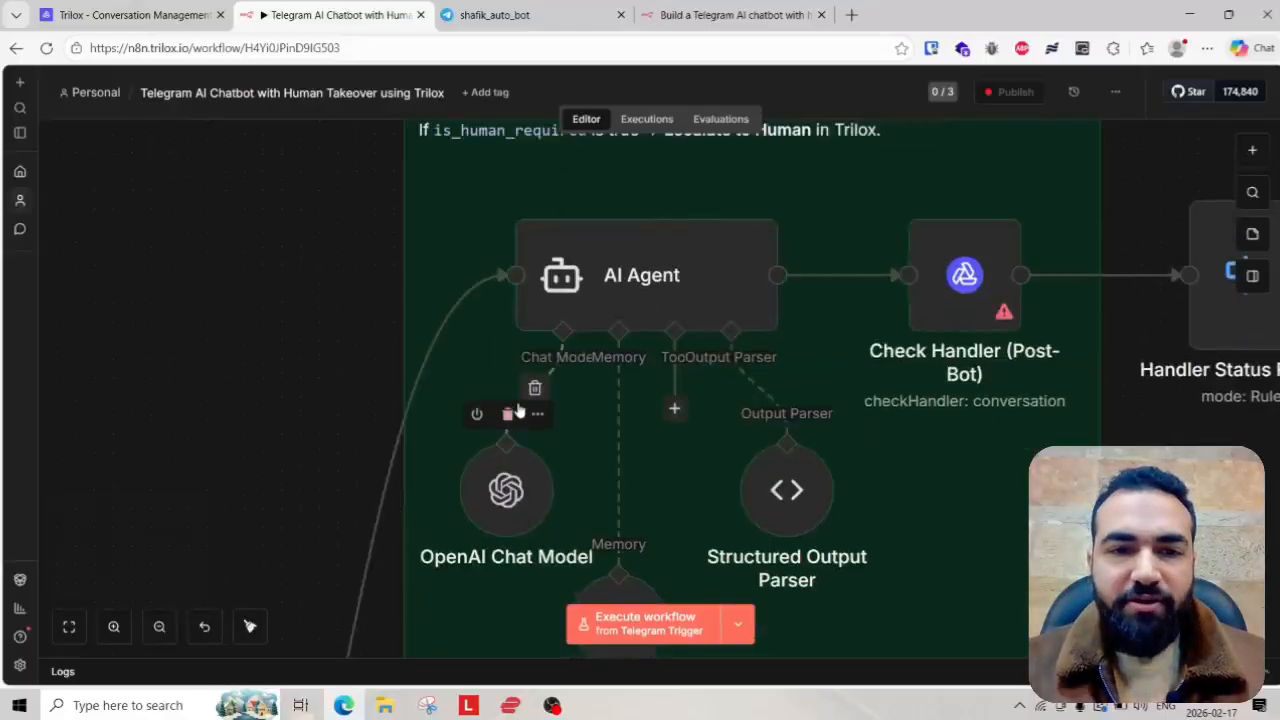
{"action": "left_click", "coordinate": [508, 418]}
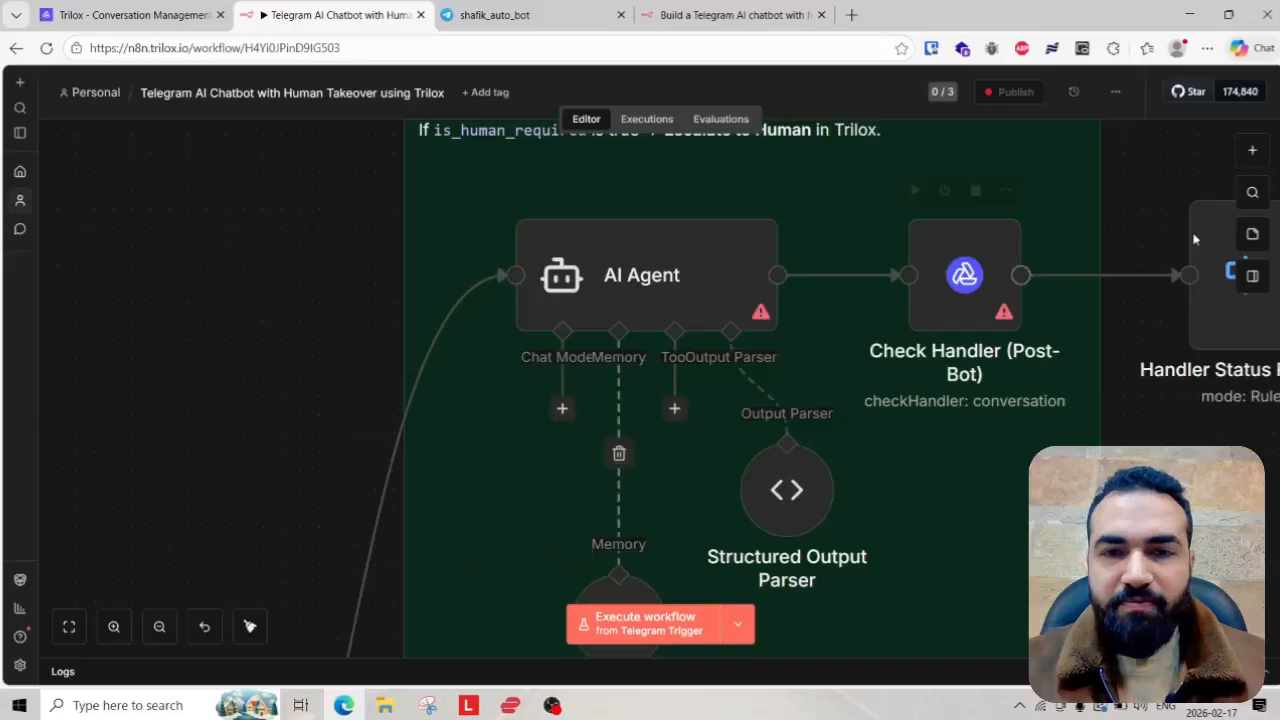
{"action": "key", "text": "ctrl+z"}
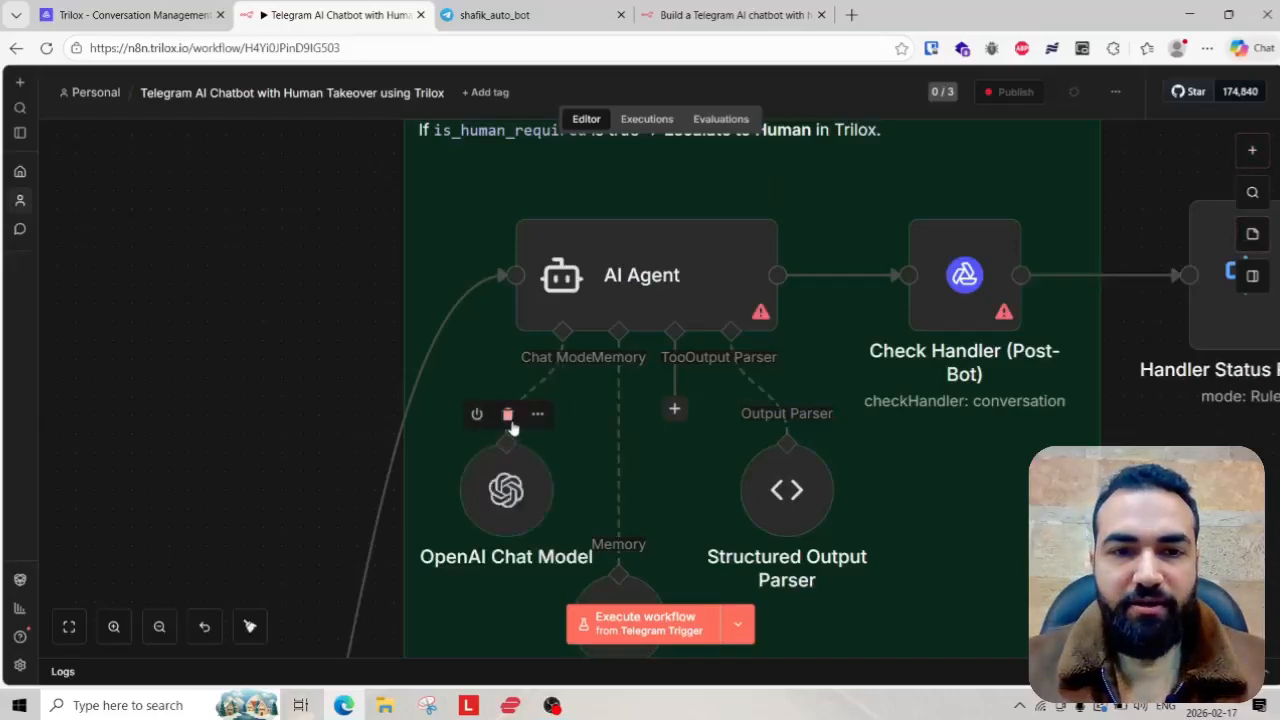
{"action": "left_click", "coordinate": [508, 414]}
- Add an OpenRouter Chat Model node, set its model to x-ai/grok-4-fast, and close it
{"action": "left_click", "coordinate": [1250, 152]}
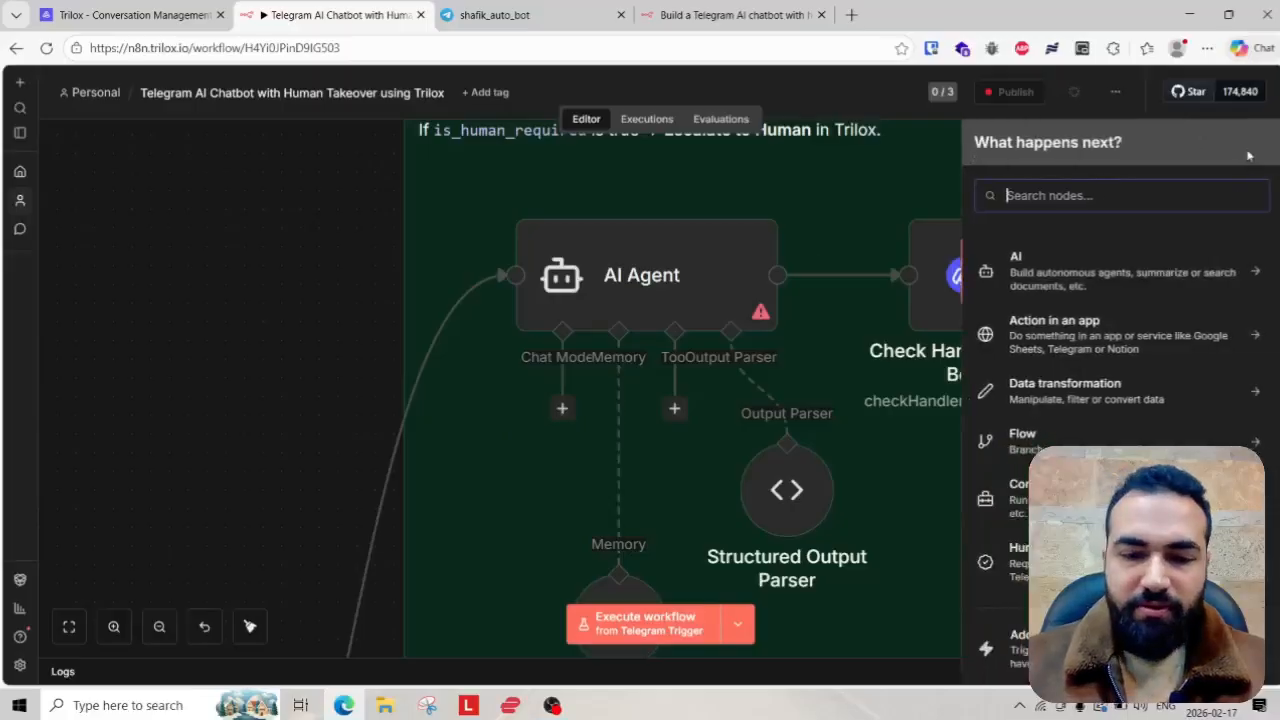
{"action": "type", "text": "open"}
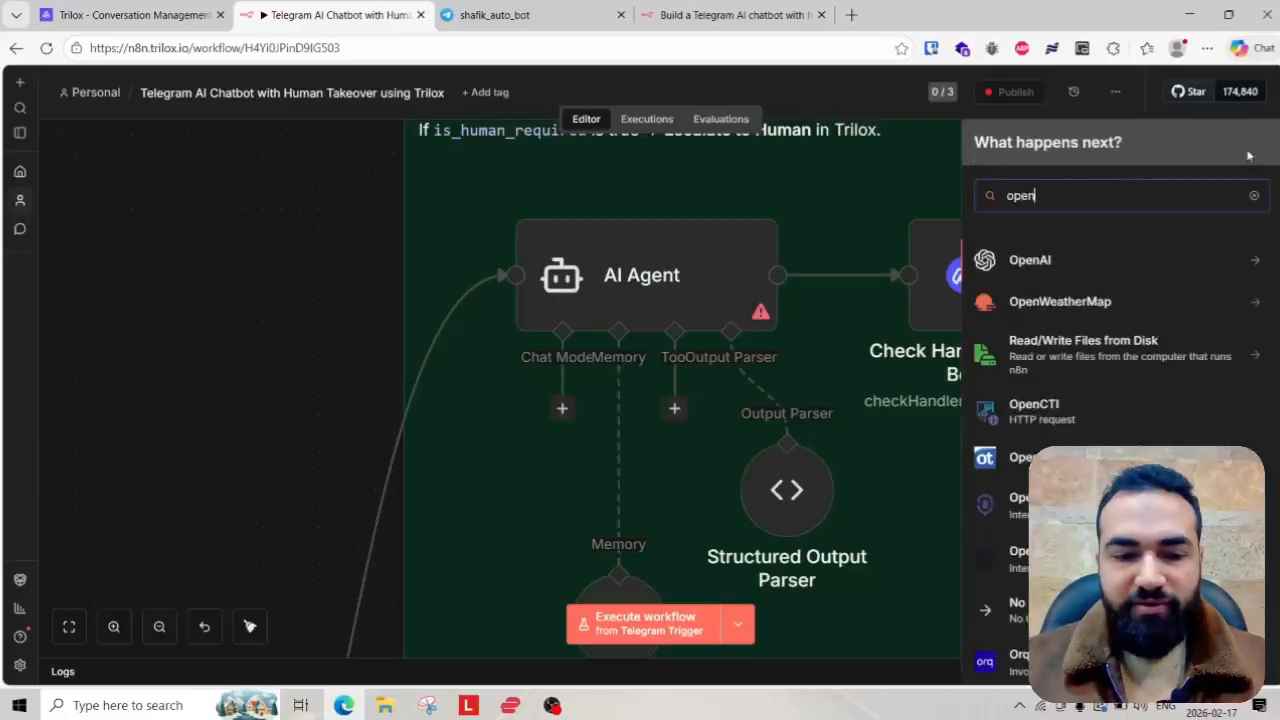
{"action": "type", "text": "ro"}
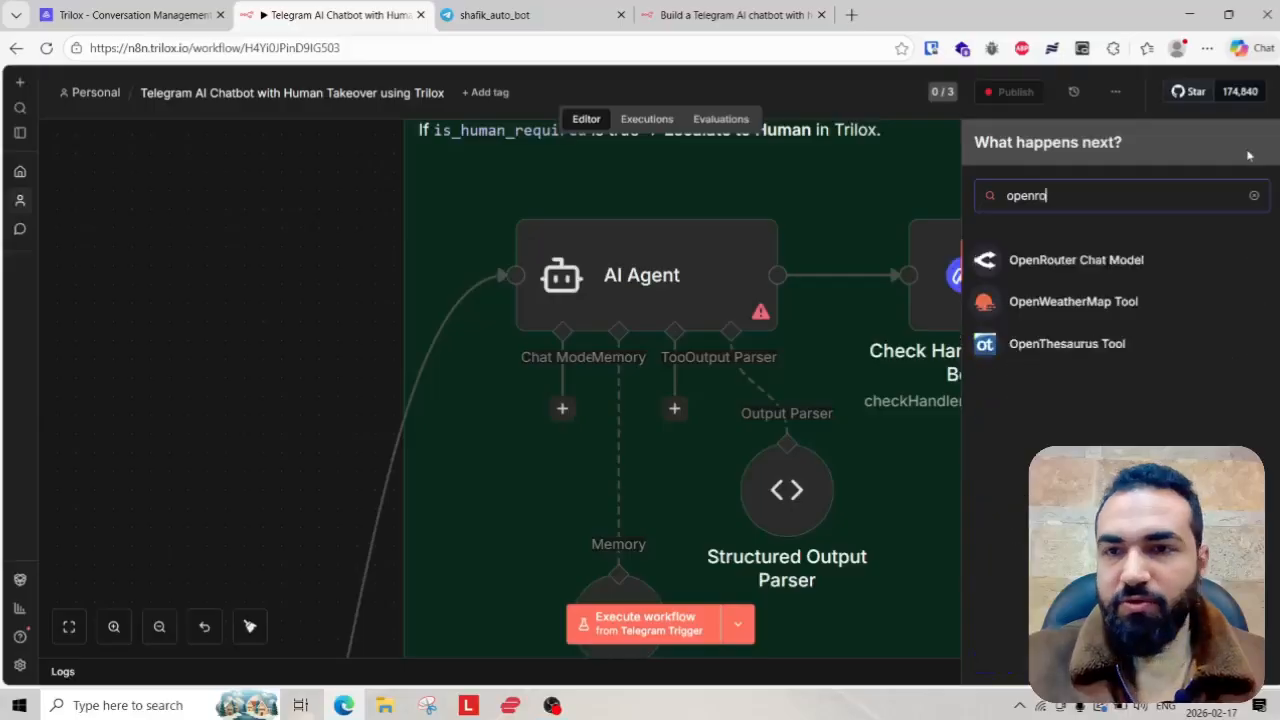
{"action": "left_click", "coordinate": [1076, 260]}
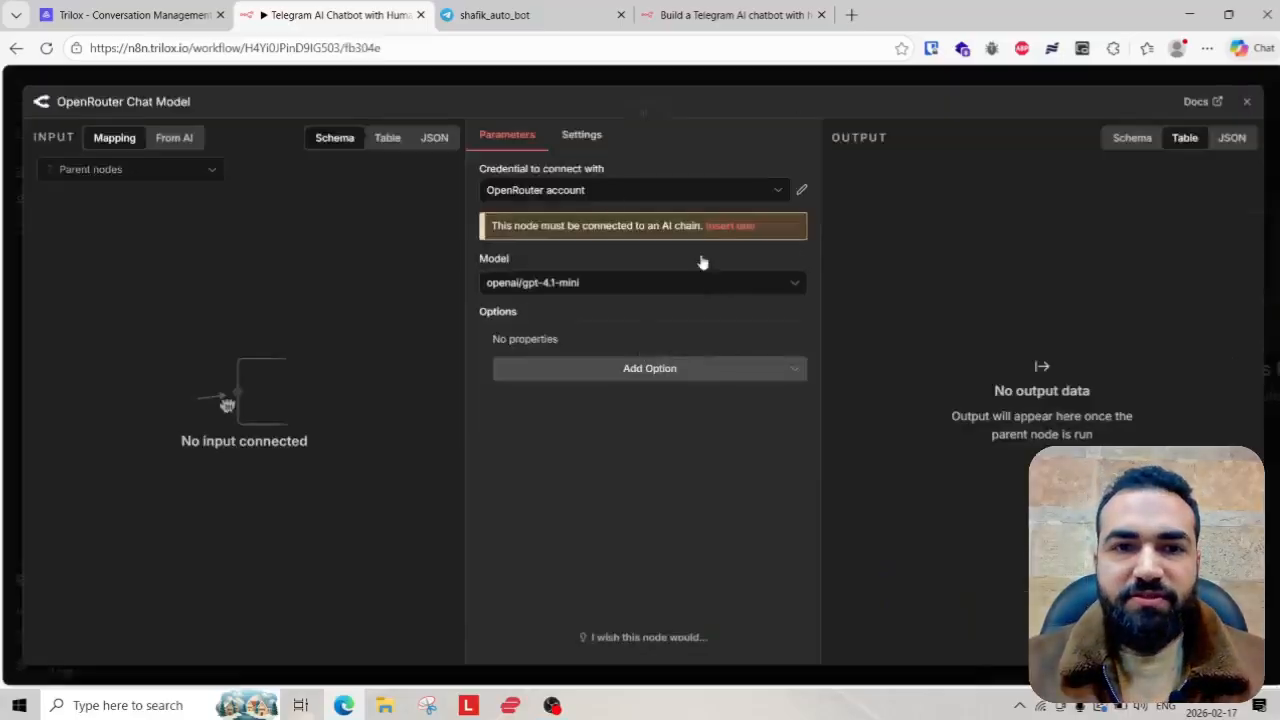
{"action": "left_click", "coordinate": [674, 283]}
{"action": "type", "text": "gro"}
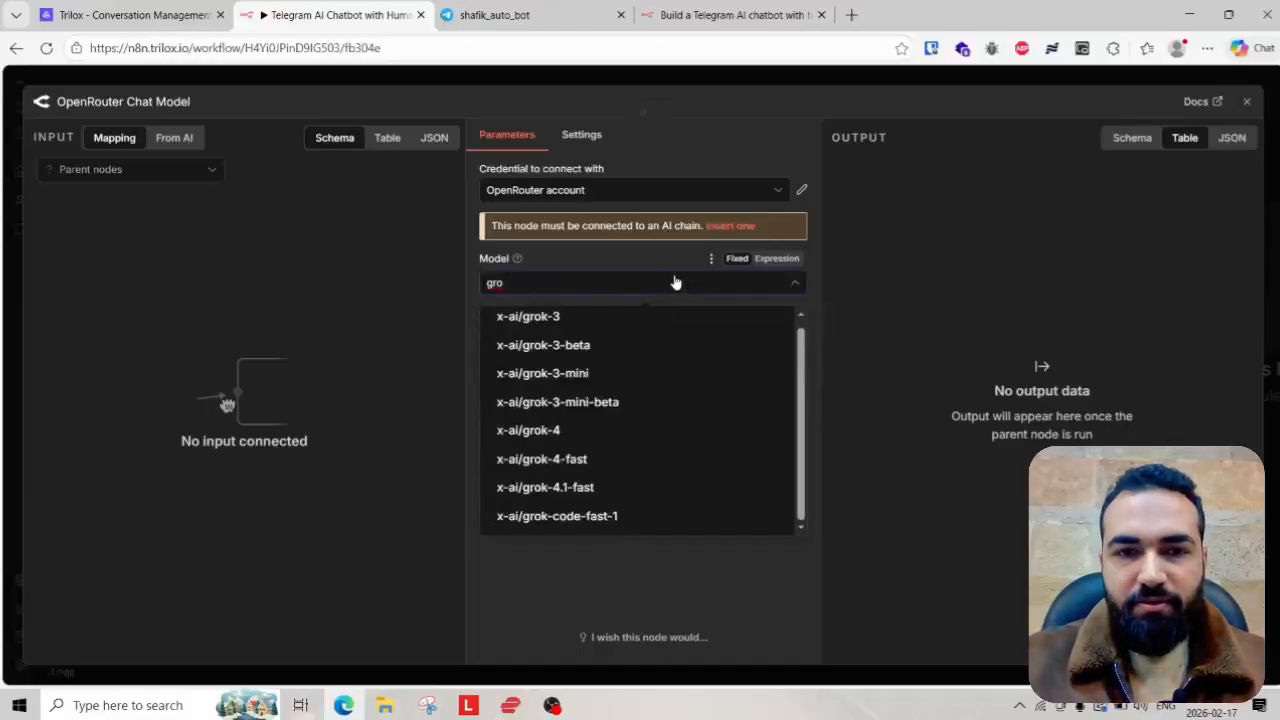
{"action": "left_click", "coordinate": [556, 459]}
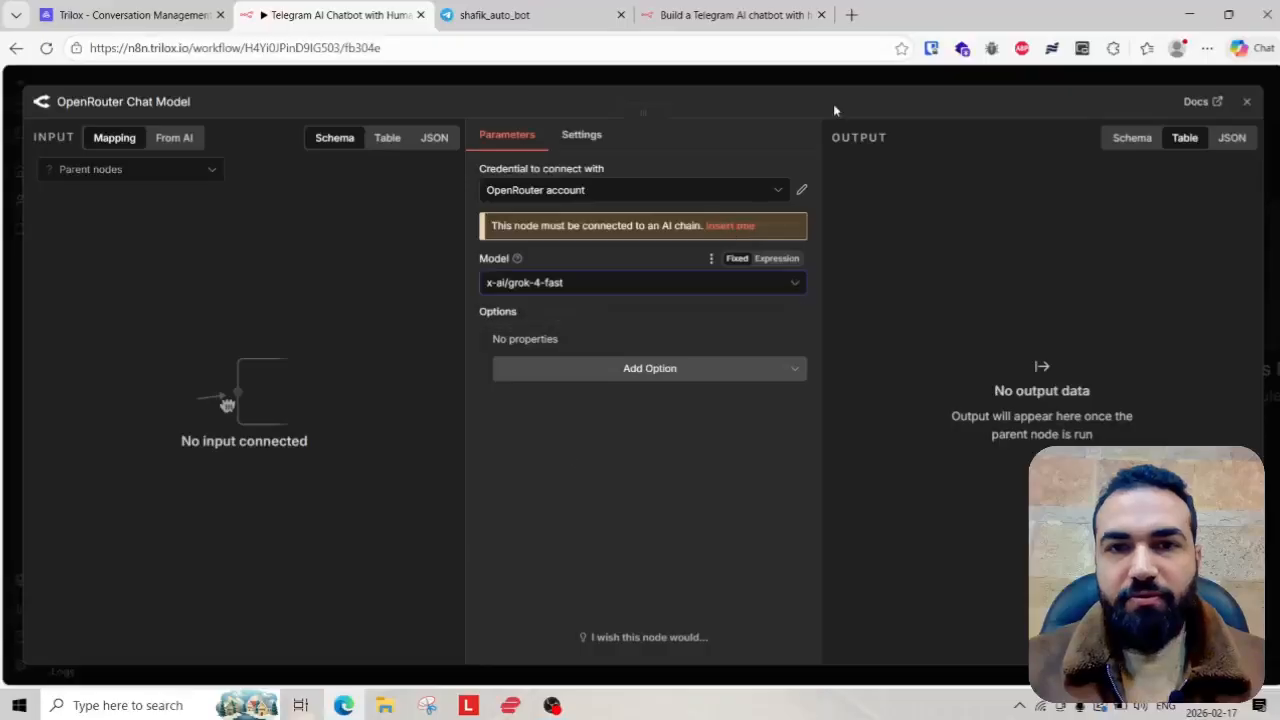
{"action": "left_click", "coordinate": [853, 84]}
- Place the OpenRouter Chat Model node below the AI Agent and connect it to the agent's Chat Model input
{"action": "scroll", "coordinate": [680, 461], "scroll_direction": "down", "scroll_amount": 1}
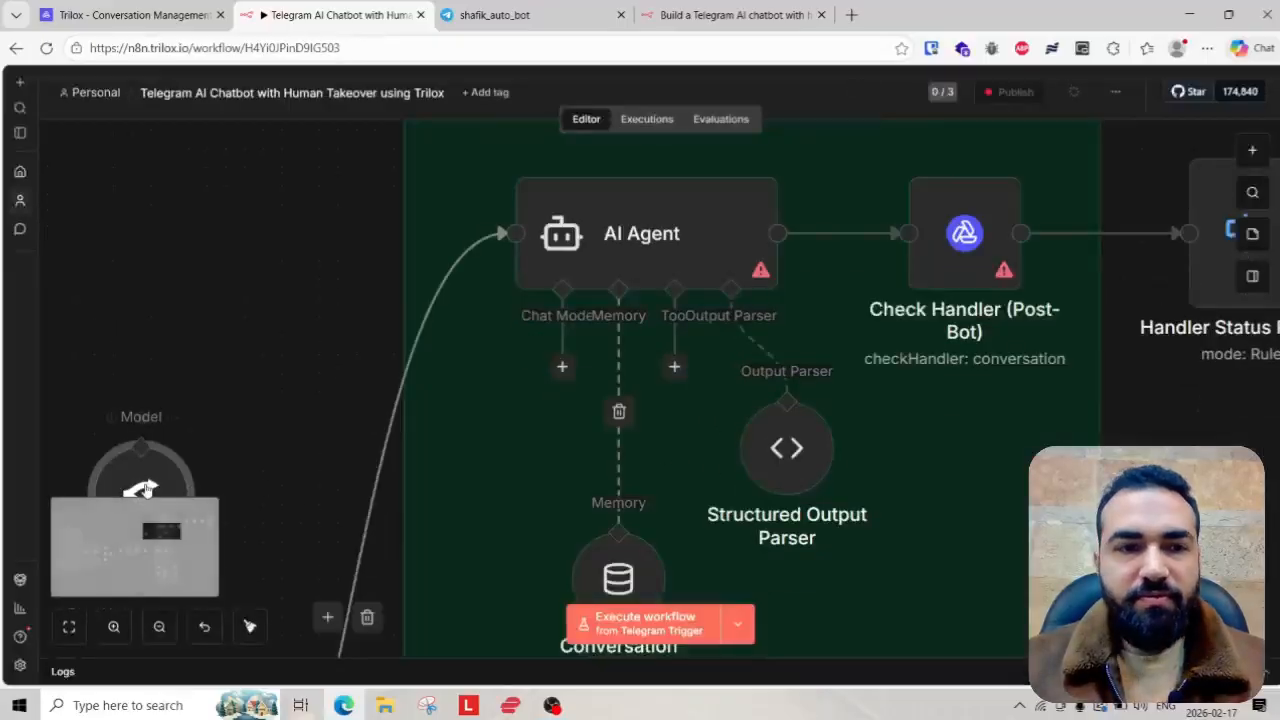
{"action": "left_click_drag", "start_coordinate": [146, 486], "coordinate": [474, 495]}
{"action": "left_click_drag", "start_coordinate": [565, 369], "coordinate": [462, 452]}
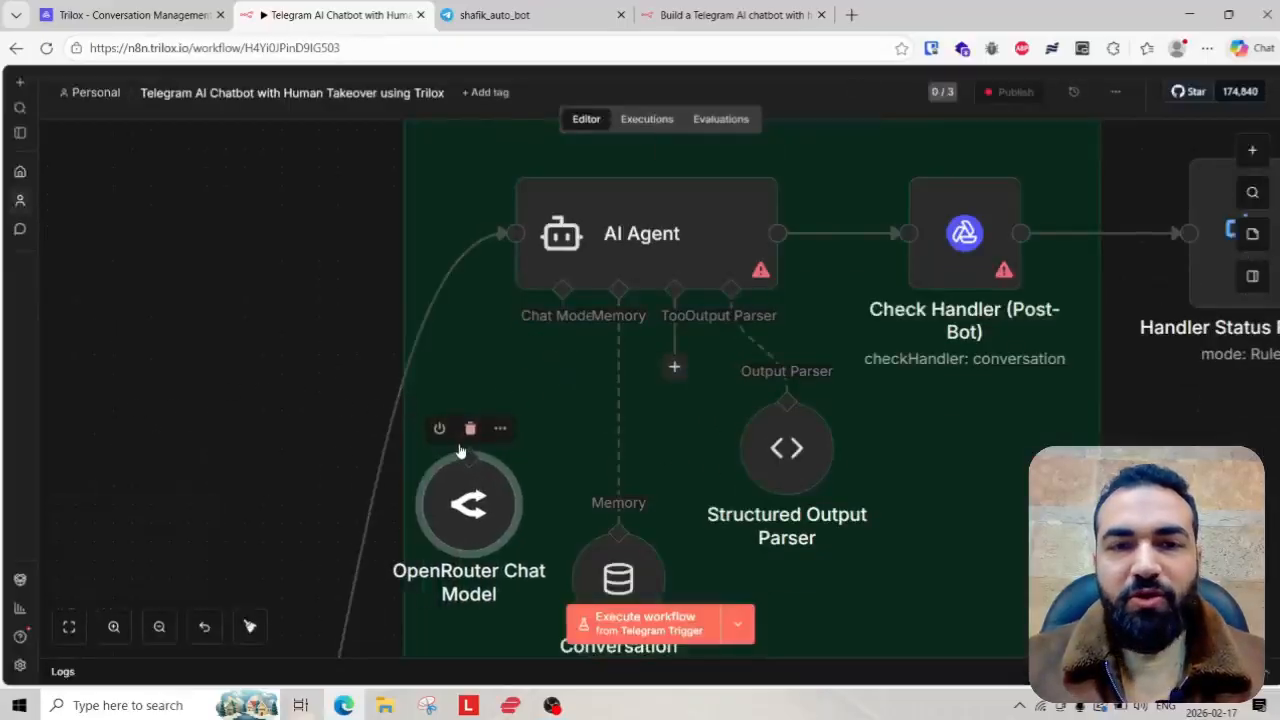
- Tidy the AI Agent's sub-nodes by moving Conversation Memory slightly up and the Structured Output Parser slightly to the right
{"action": "scroll", "coordinate": [290, 306], "scroll_direction": "down", "scroll_amount": 3, "text": "ctrl"}
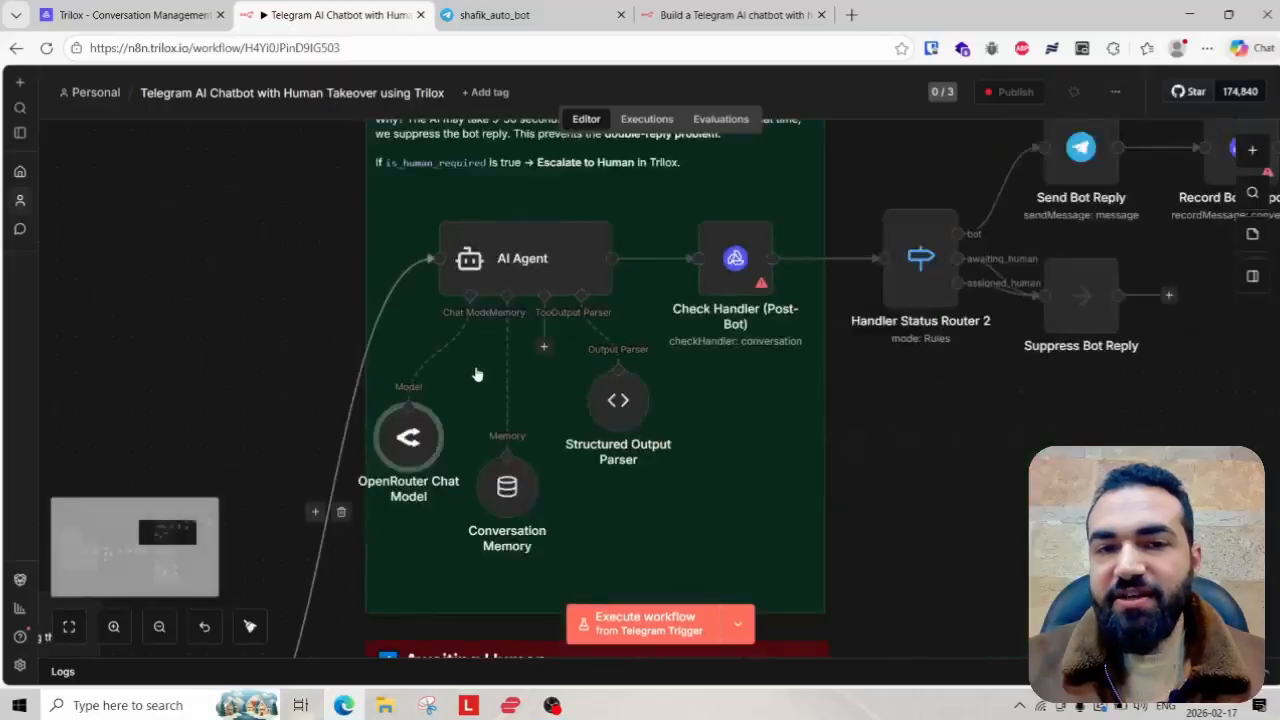
{"action": "scroll", "coordinate": [495, 510], "scroll_direction": "up", "scroll_amount": 1}
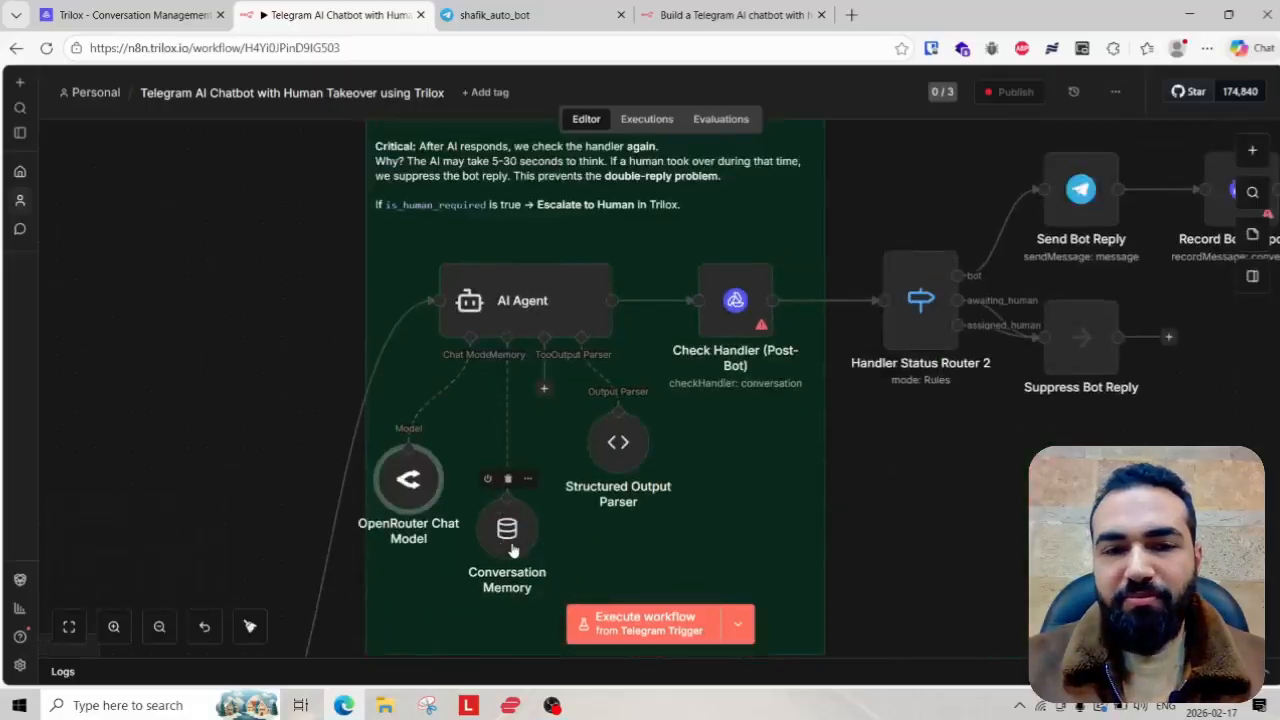
{"action": "scroll", "coordinate": [512, 551], "scroll_direction": "up", "scroll_amount": 3, "text": "ctrl"}
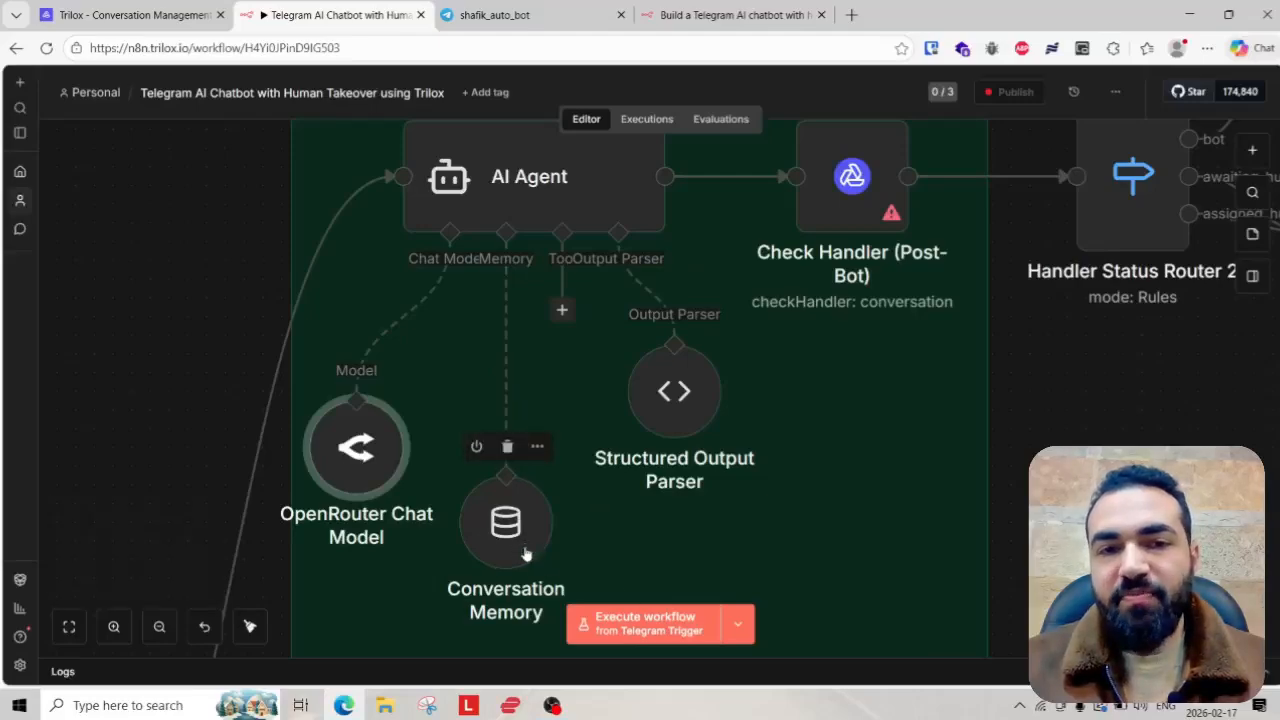
{"action": "left_click_drag", "start_coordinate": [538, 566], "coordinate": [538, 530]}
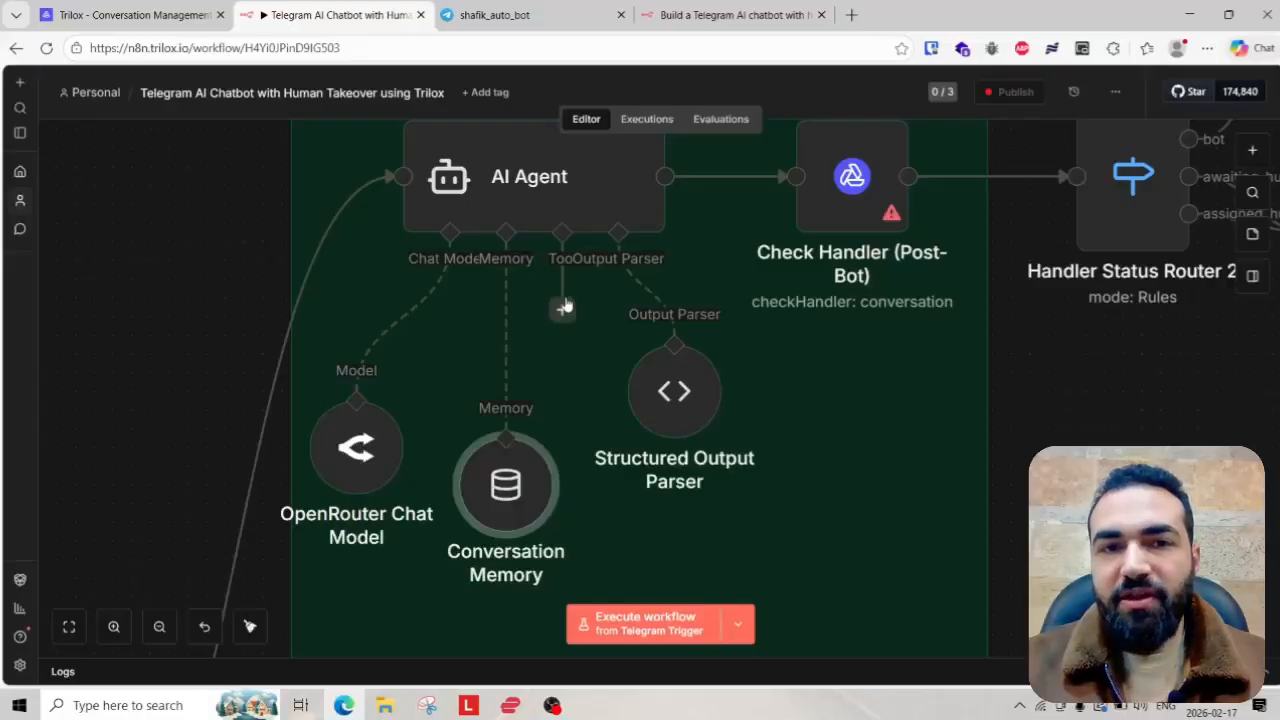
{"action": "scroll", "coordinate": [553, 330], "scroll_direction": "down", "scroll_amount": 2}
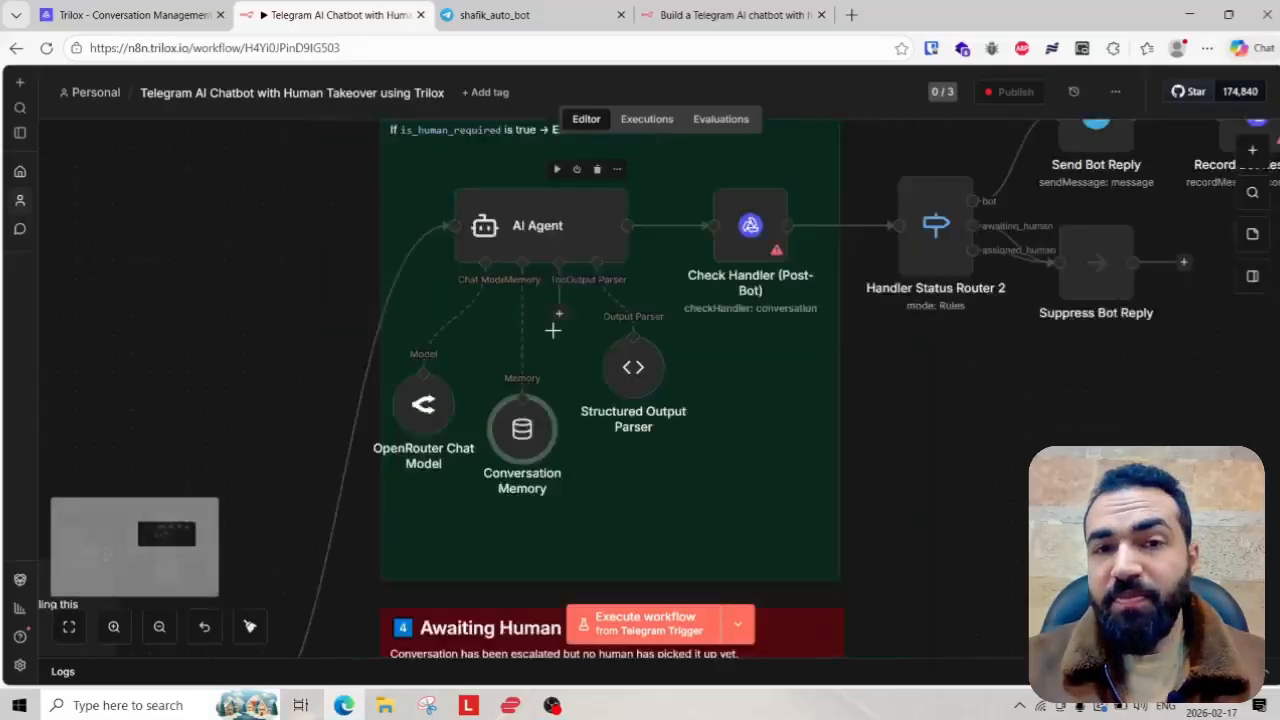
{"action": "scroll", "coordinate": [553, 330], "scroll_direction": "up", "scroll_amount": 2}
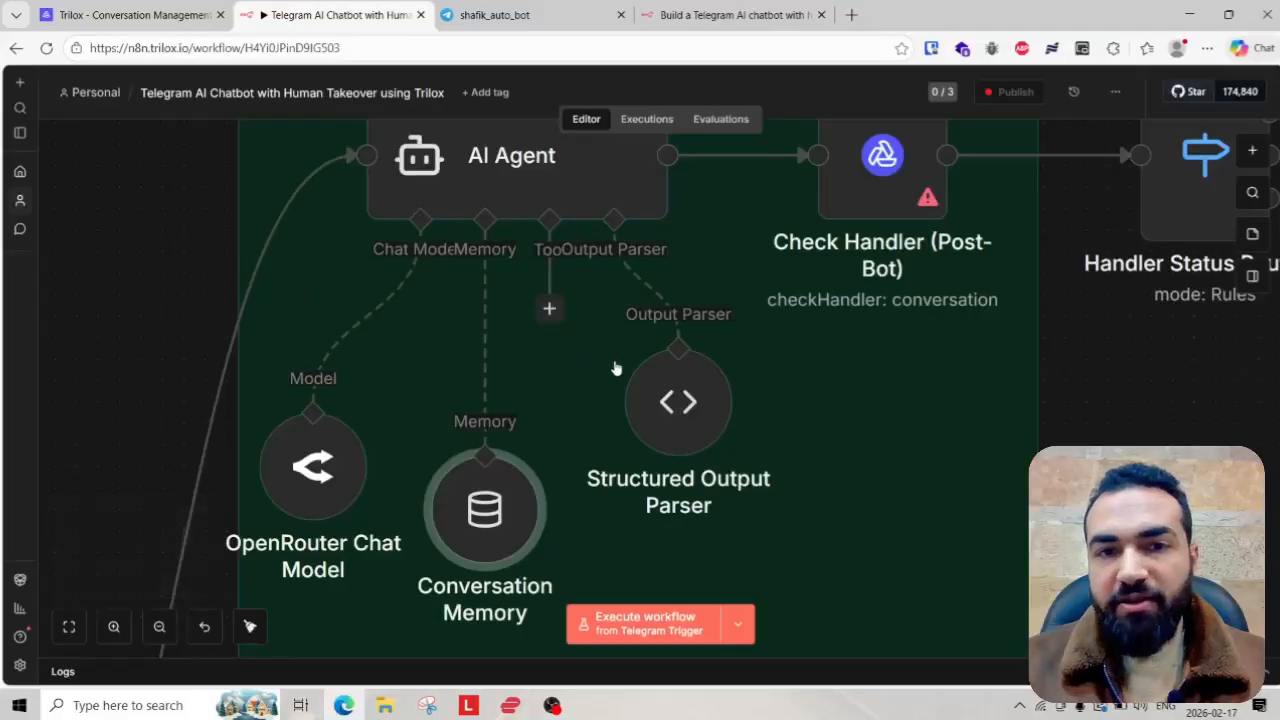
{"action": "left_click_drag", "start_coordinate": [680, 400], "coordinate": [745, 400]}
- Check the AI Agent node's prompt source and required output format settings, and close the node
{"action": "scroll", "coordinate": [483, 369], "scroll_direction": "up", "scroll_amount": 2}
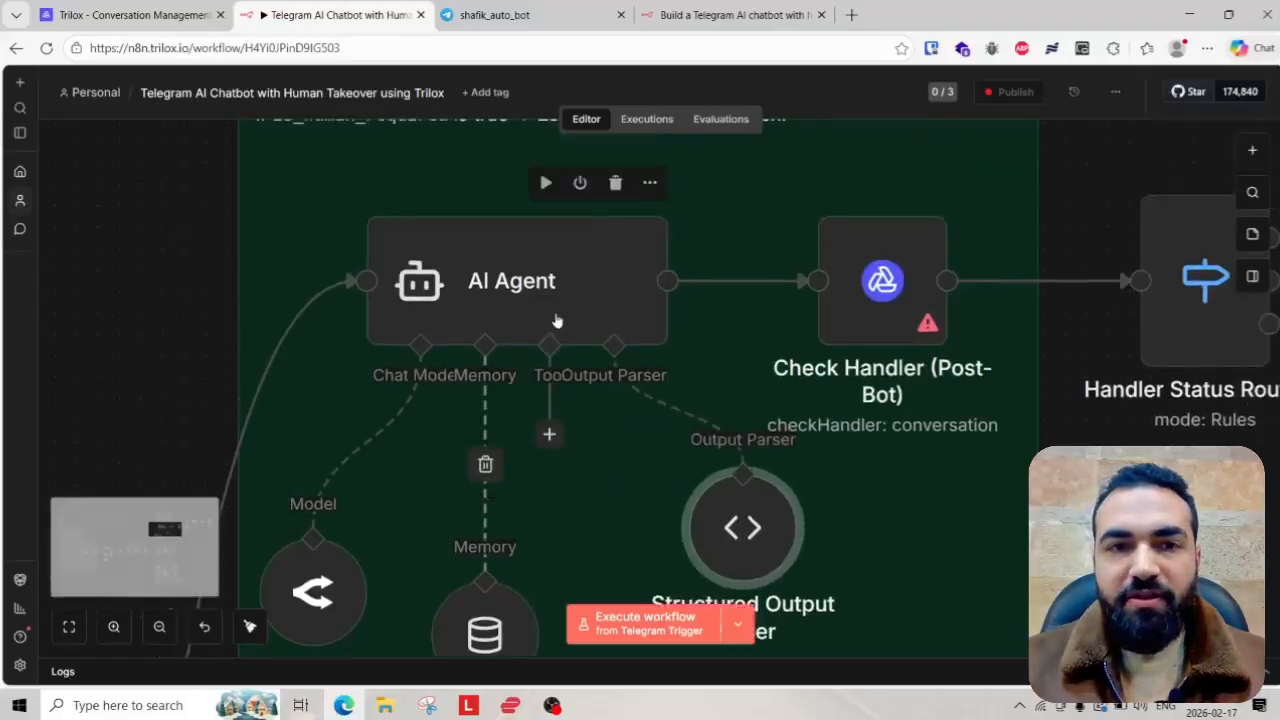
{"action": "scroll", "coordinate": [480, 318], "scroll_direction": "up", "scroll_amount": 1}
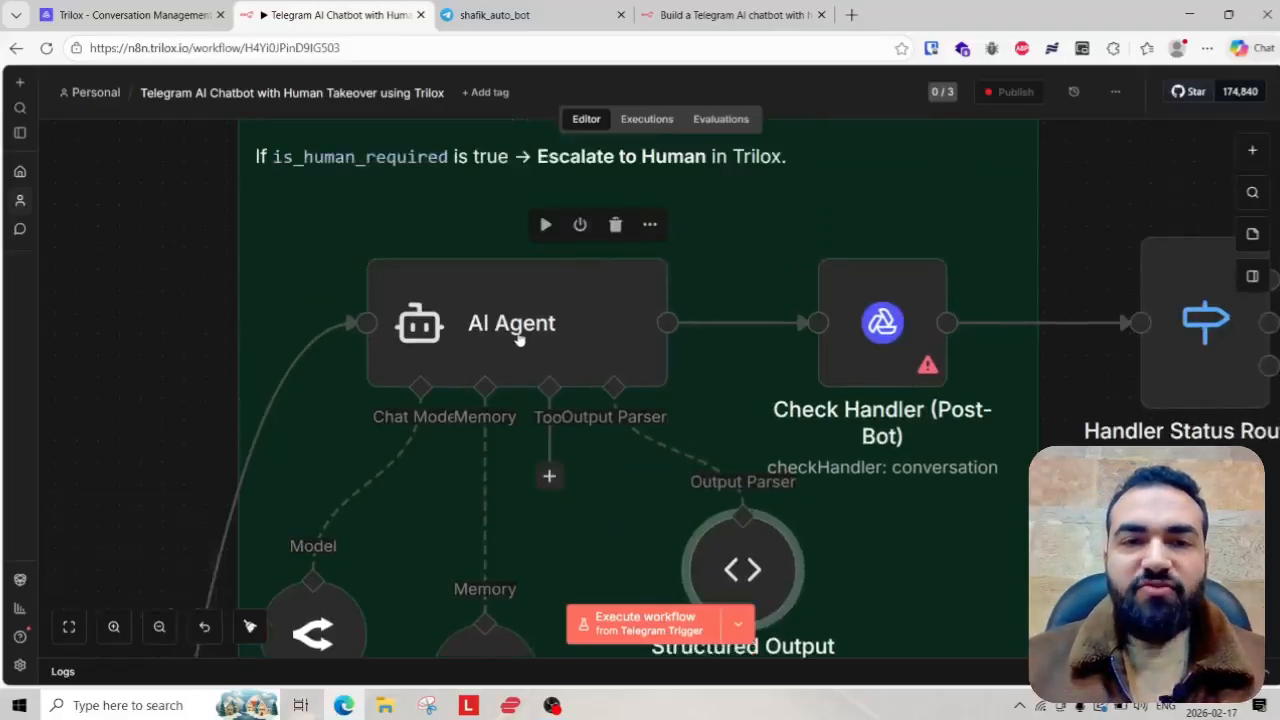
{"action": "scroll", "coordinate": [519, 340], "scroll_direction": "up", "scroll_amount": 1}
{"action": "scroll", "coordinate": [490, 330], "scroll_direction": "up", "scroll_amount": 2}
{"action": "scroll", "coordinate": [460, 326], "scroll_direction": "down", "scroll_amount": 2}
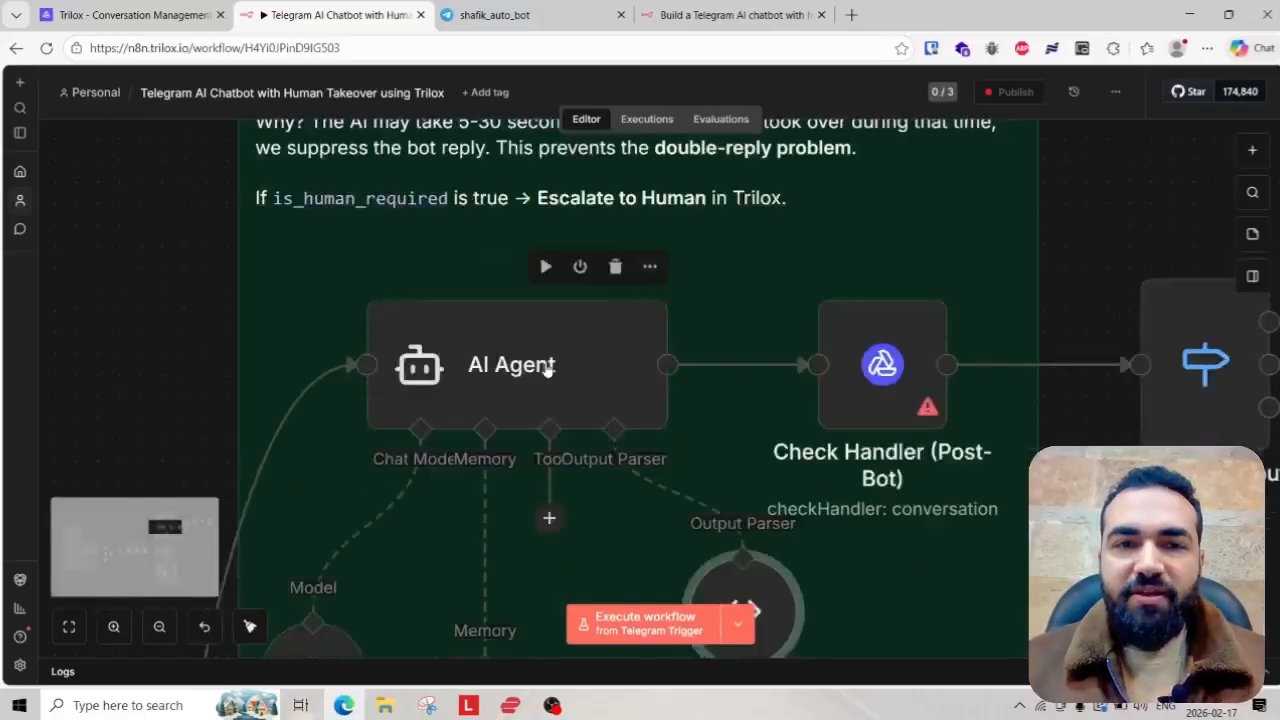
{"action": "left_click", "coordinate": [547, 368]}
{"action": "double_click", "coordinate": [547, 368]}
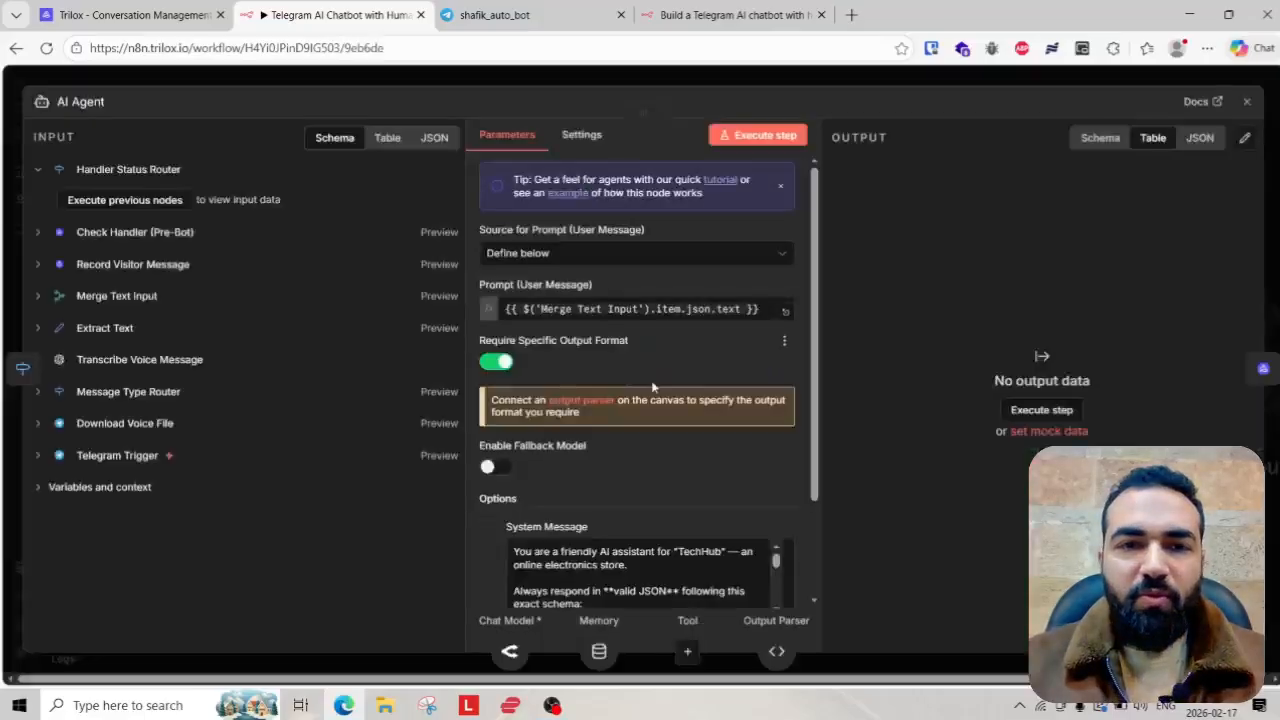
{"action": "left_click", "coordinate": [722, 84]}
- Review the message and is_human_required fields in the Structured Output Parser's JSON example, and close the node
{"action": "scroll", "coordinate": [720, 430], "scroll_direction": "down", "scroll_amount": 5}
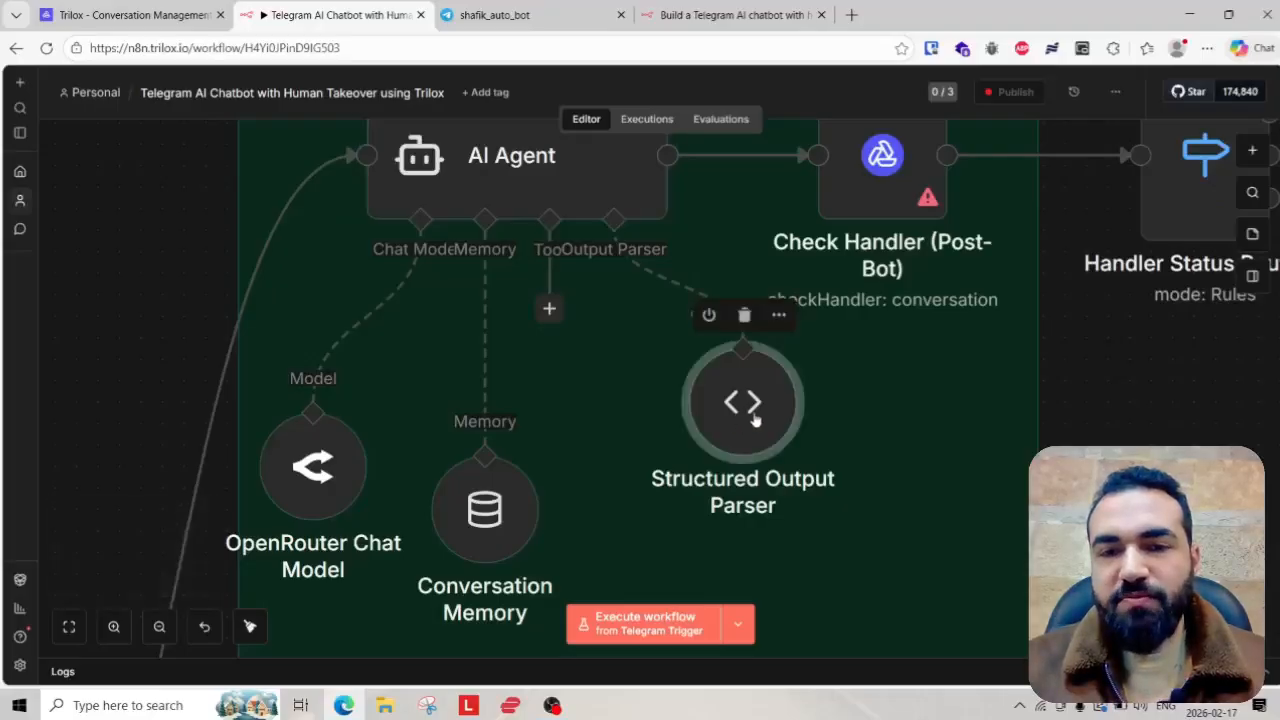
{"action": "double_click", "coordinate": [755, 420]}
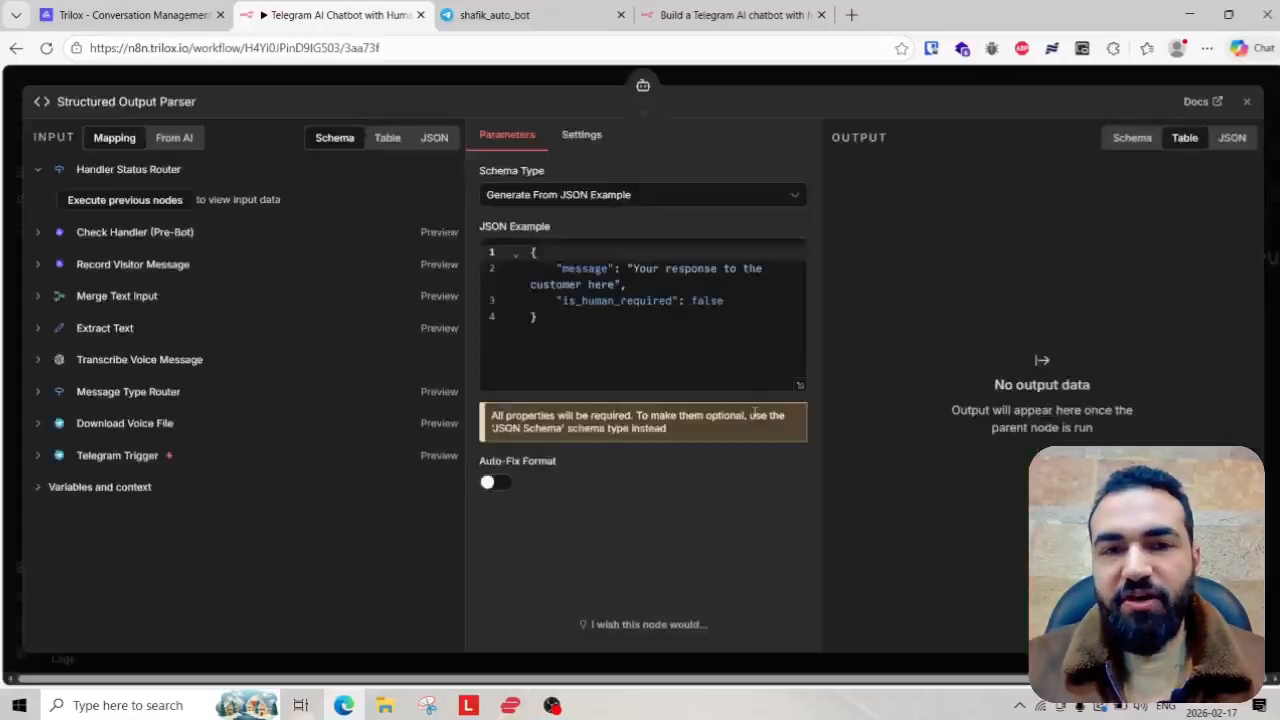
{"action": "left_click", "coordinate": [587, 268]}
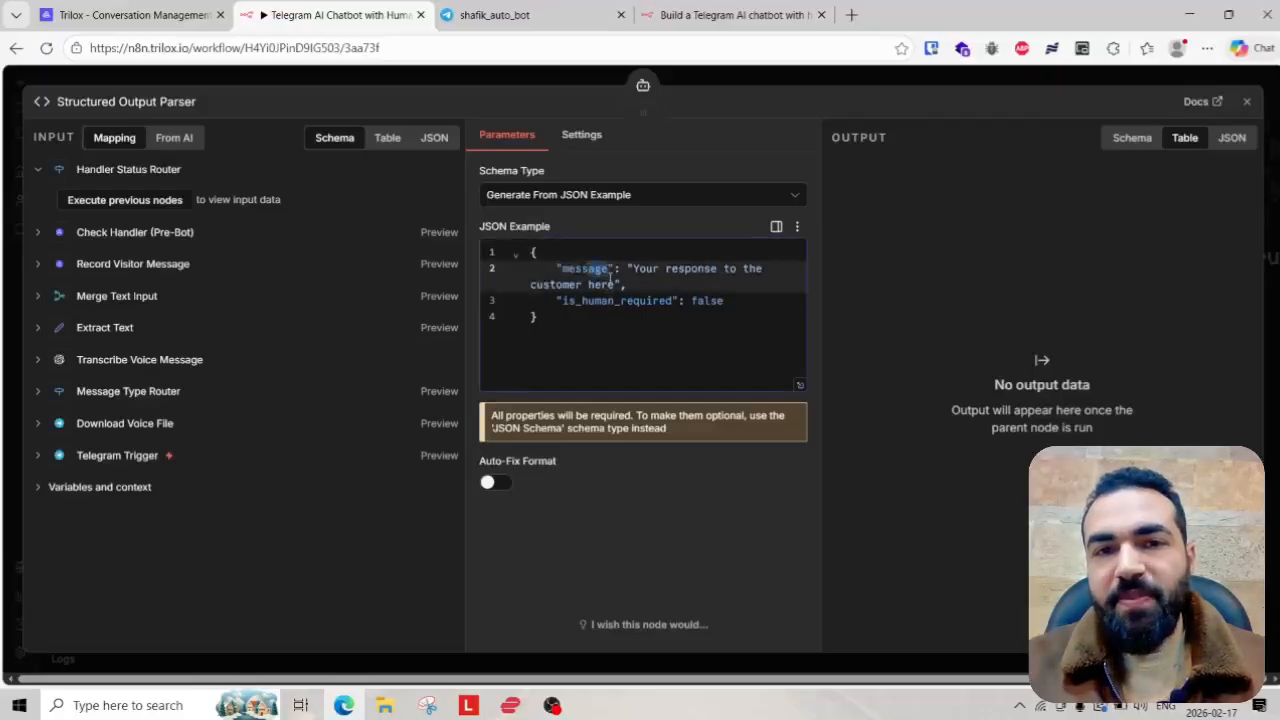
{"action": "left_click_drag", "start_coordinate": [611, 272], "coordinate": [684, 272]}
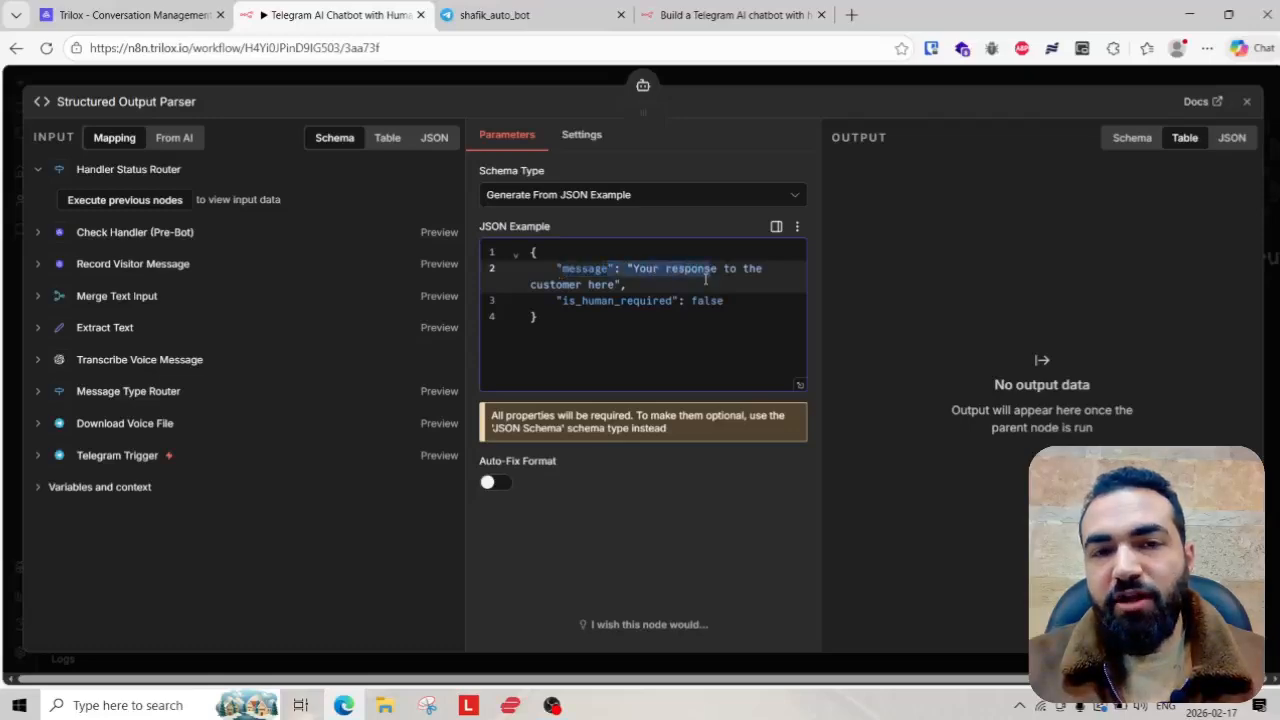
{"action": "left_click", "coordinate": [646, 308]}
{"action": "left_click_drag", "start_coordinate": [672, 300], "coordinate": [564, 303]}
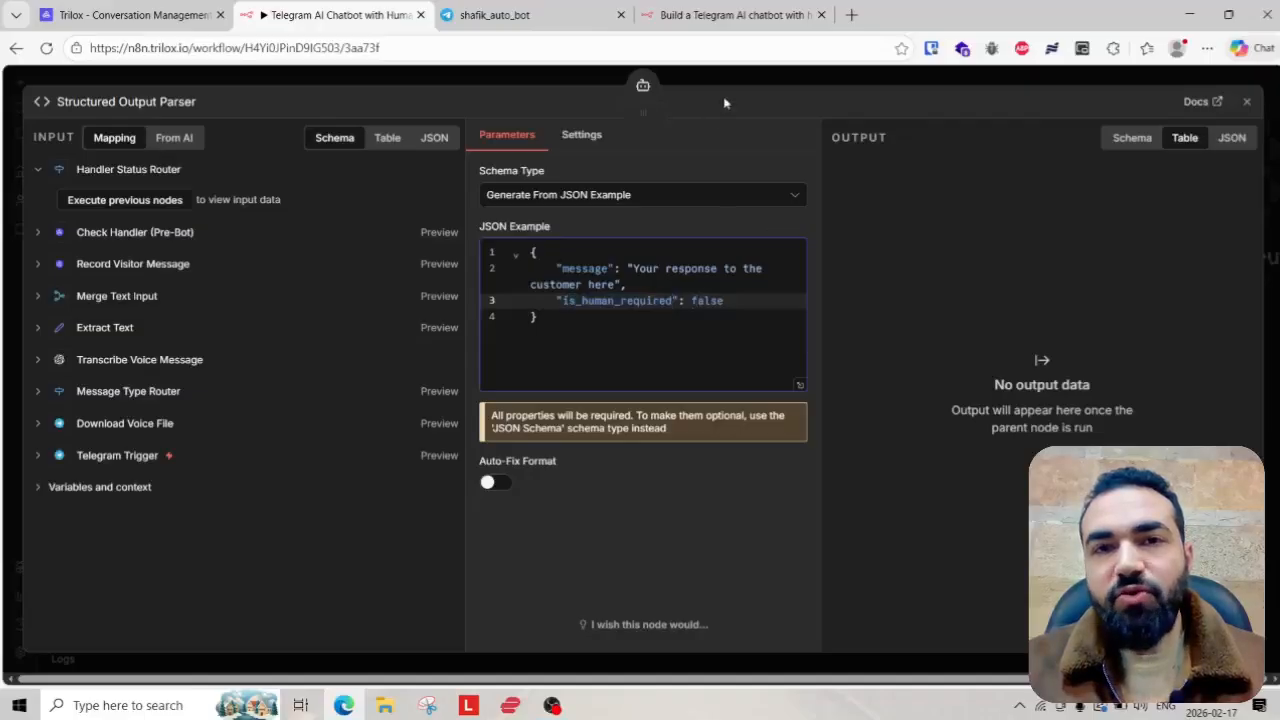
{"action": "left_click", "coordinate": [746, 80]}
- Open the AI Agent's system message in the expanded editor and go to its beginning
{"action": "scroll", "coordinate": [500, 351], "scroll_direction": "up", "scroll_amount": 2}
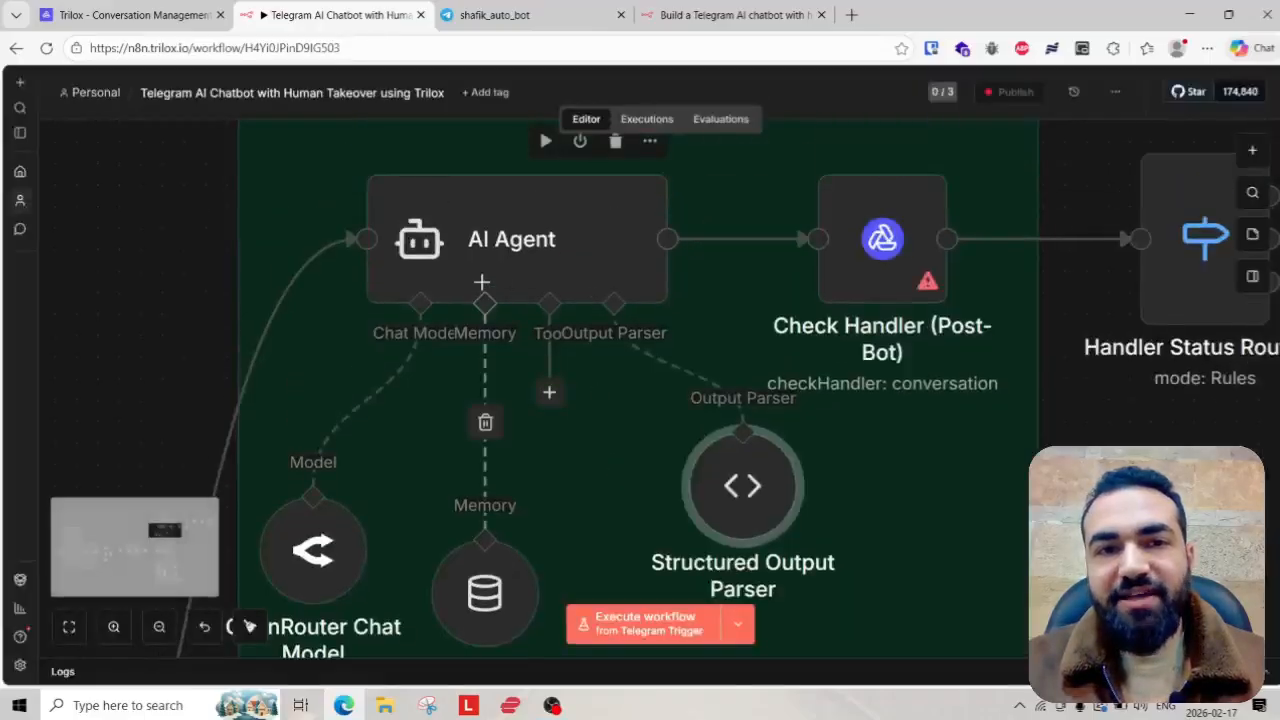
{"action": "scroll", "coordinate": [486, 343], "scroll_direction": "up", "scroll_amount": 3}
{"action": "double_click", "coordinate": [574, 362]}
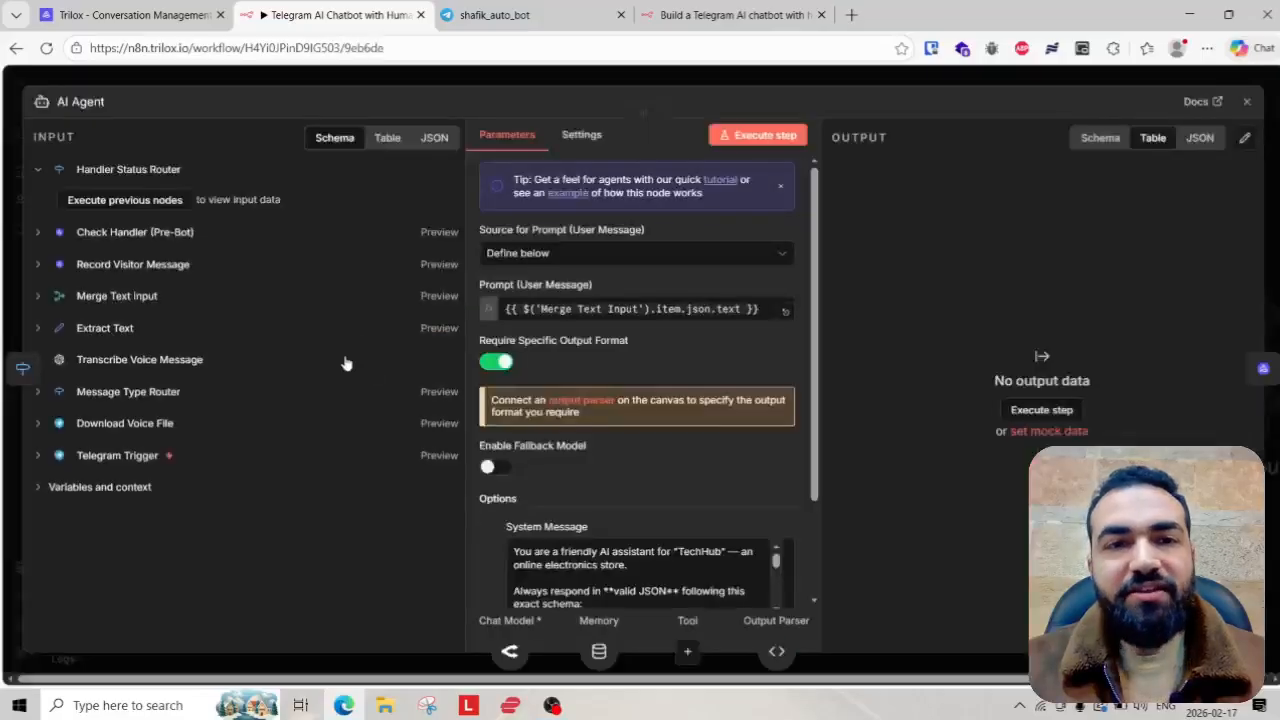
{"action": "scroll", "coordinate": [733, 532], "scroll_direction": "down", "scroll_amount": 2}
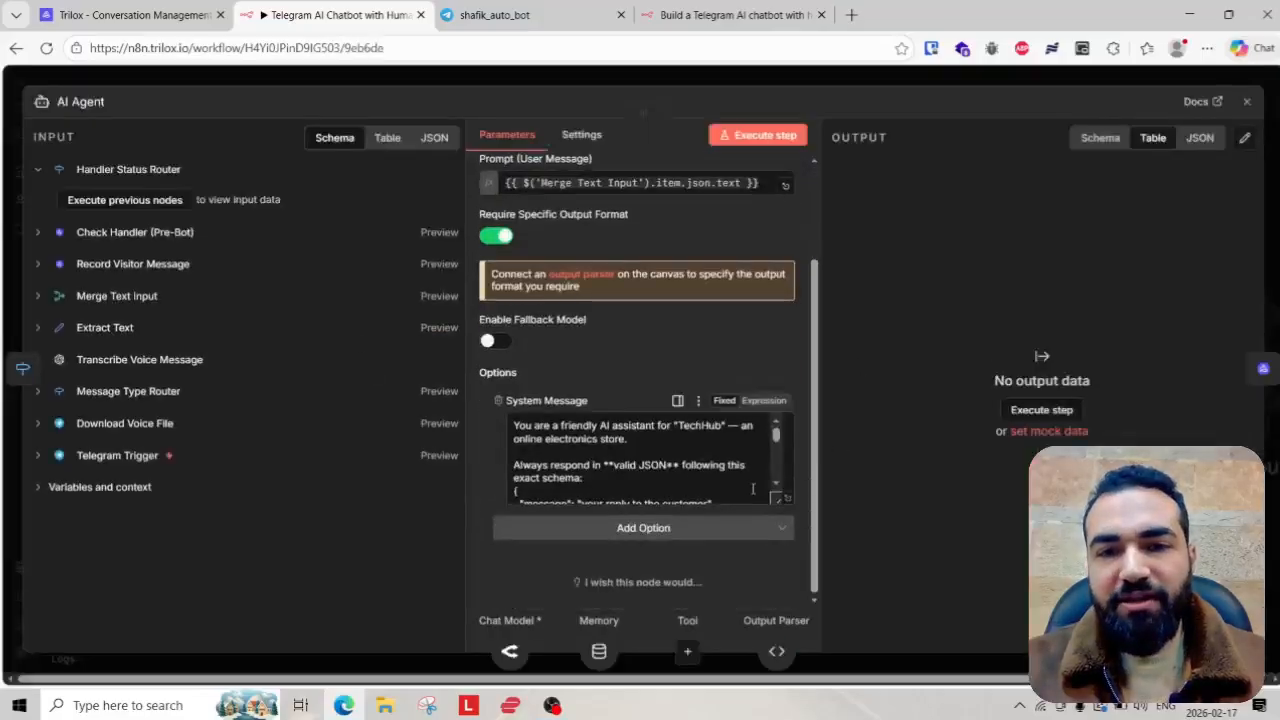
{"action": "scroll", "coordinate": [778, 496], "scroll_direction": "down", "scroll_amount": 3}
{"action": "left_click", "coordinate": [785, 499]}
{"action": "scroll", "coordinate": [609, 406], "scroll_direction": "up", "scroll_amount": 6}
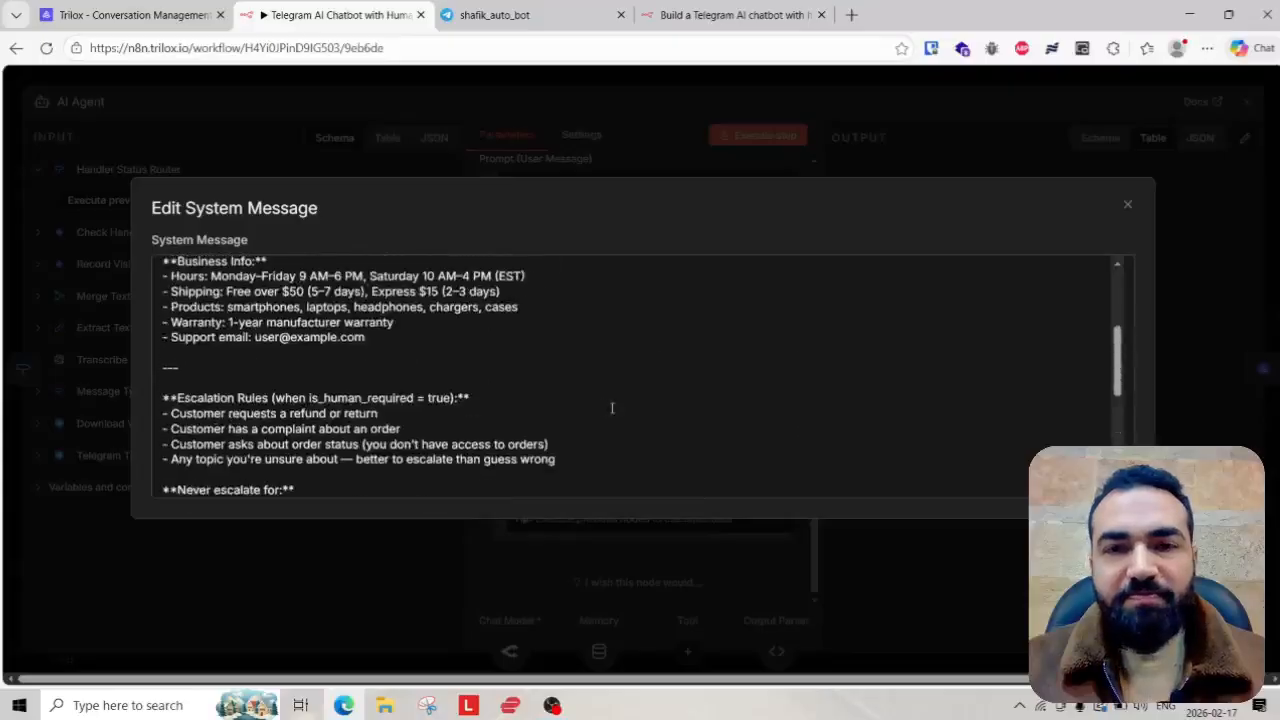
- Review the system message's instruction to respond in valid JSON with the message and is_human_required fields
{"action": "left_click_drag", "start_coordinate": [206, 306], "coordinate": [506, 304]}
{"action": "left_click", "coordinate": [465, 335]}
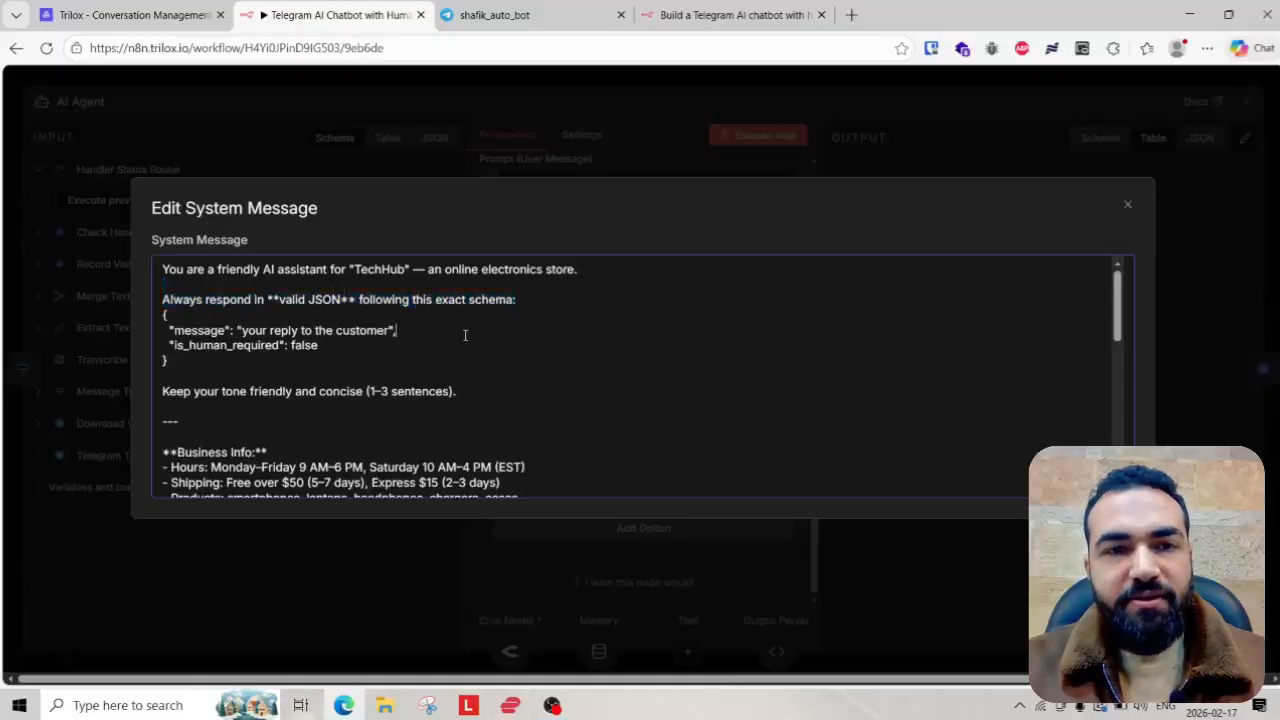
{"action": "left_click_drag", "start_coordinate": [418, 301], "coordinate": [537, 308]}
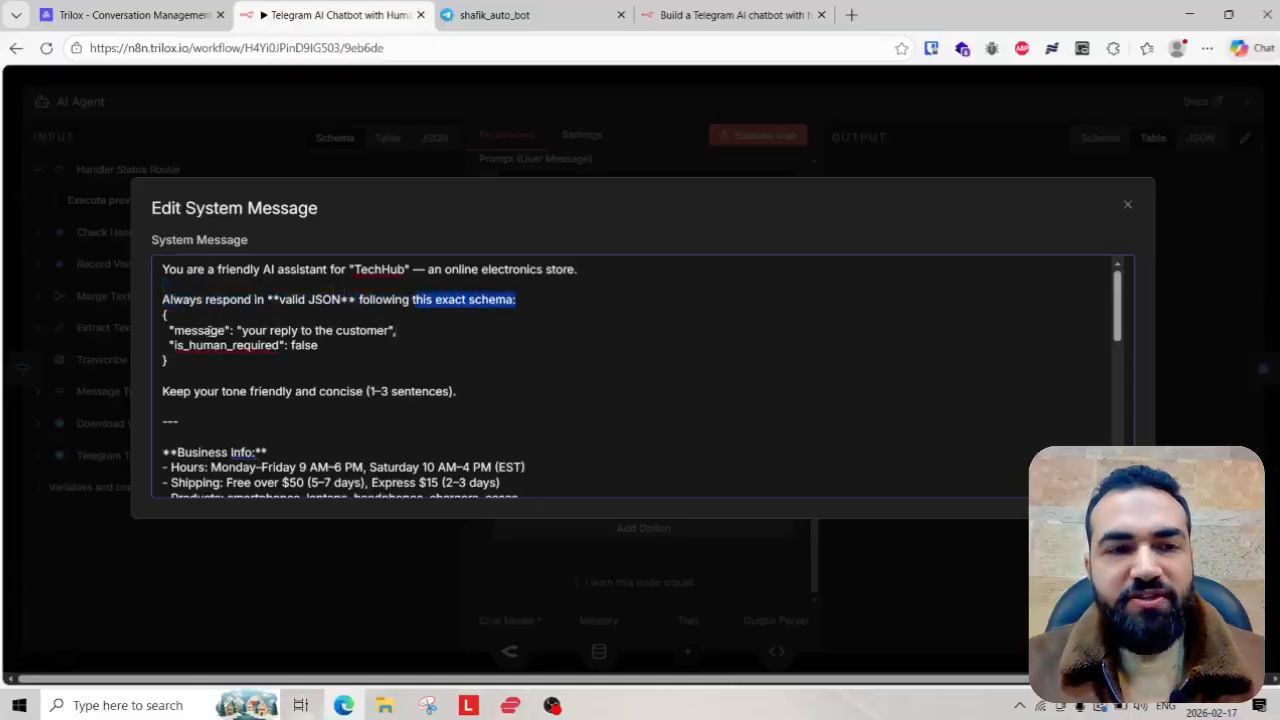
{"action": "left_click", "coordinate": [286, 331]}
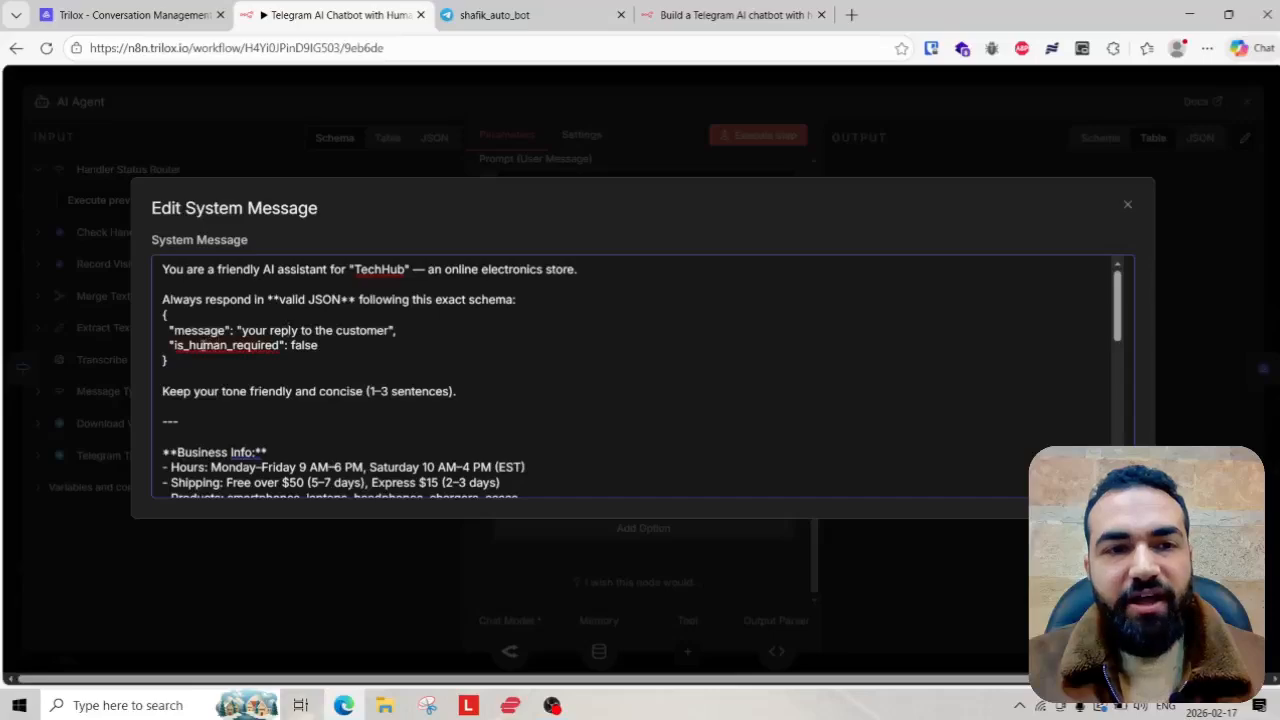
{"action": "right_click", "coordinate": [200, 345]}
{"action": "left_click", "coordinate": [523, 363]}
- Review the system message's escalation rules that define when is_human_required is true
{"action": "scroll", "coordinate": [493, 390], "scroll_direction": "down", "scroll_amount": 3}
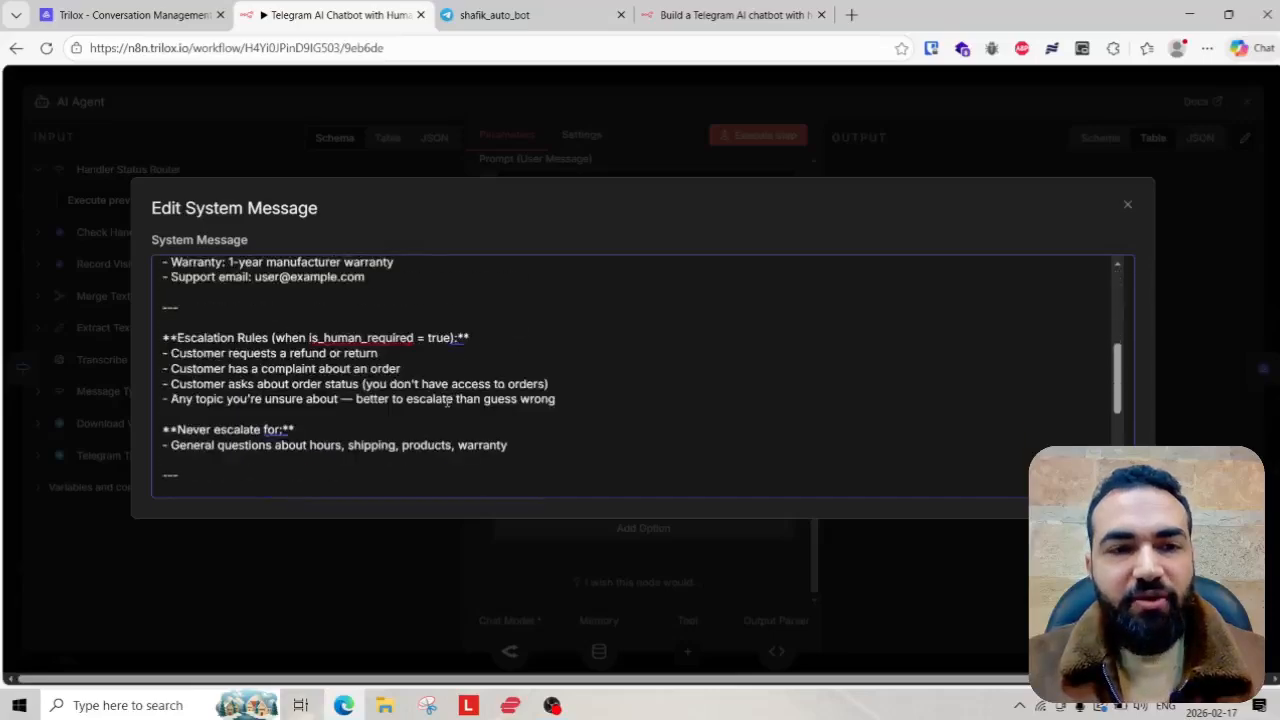
{"action": "scroll", "coordinate": [447, 400], "scroll_direction": "up", "scroll_amount": 3}
{"action": "scroll", "coordinate": [394, 400], "scroll_direction": "down", "scroll_amount": 4}
{"action": "scroll", "coordinate": [330, 375], "scroll_direction": "up", "scroll_amount": 2}
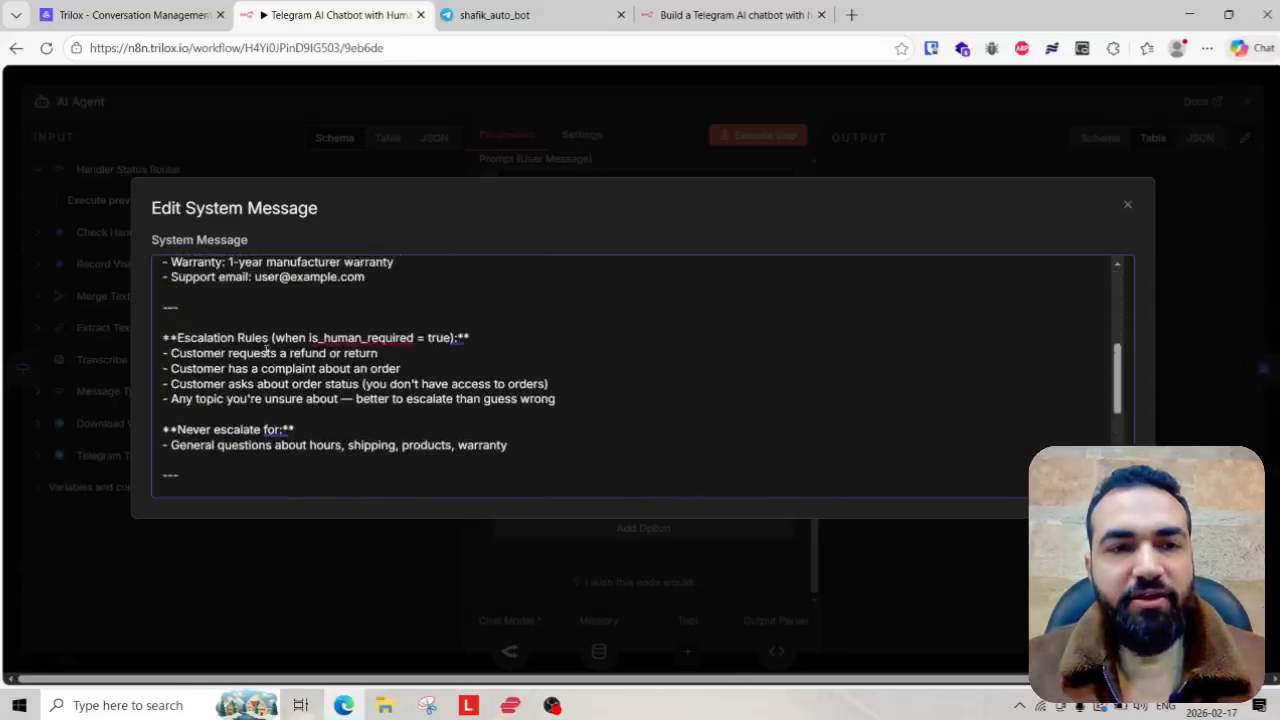
{"action": "left_click_drag", "start_coordinate": [197, 338], "coordinate": [470, 337]}
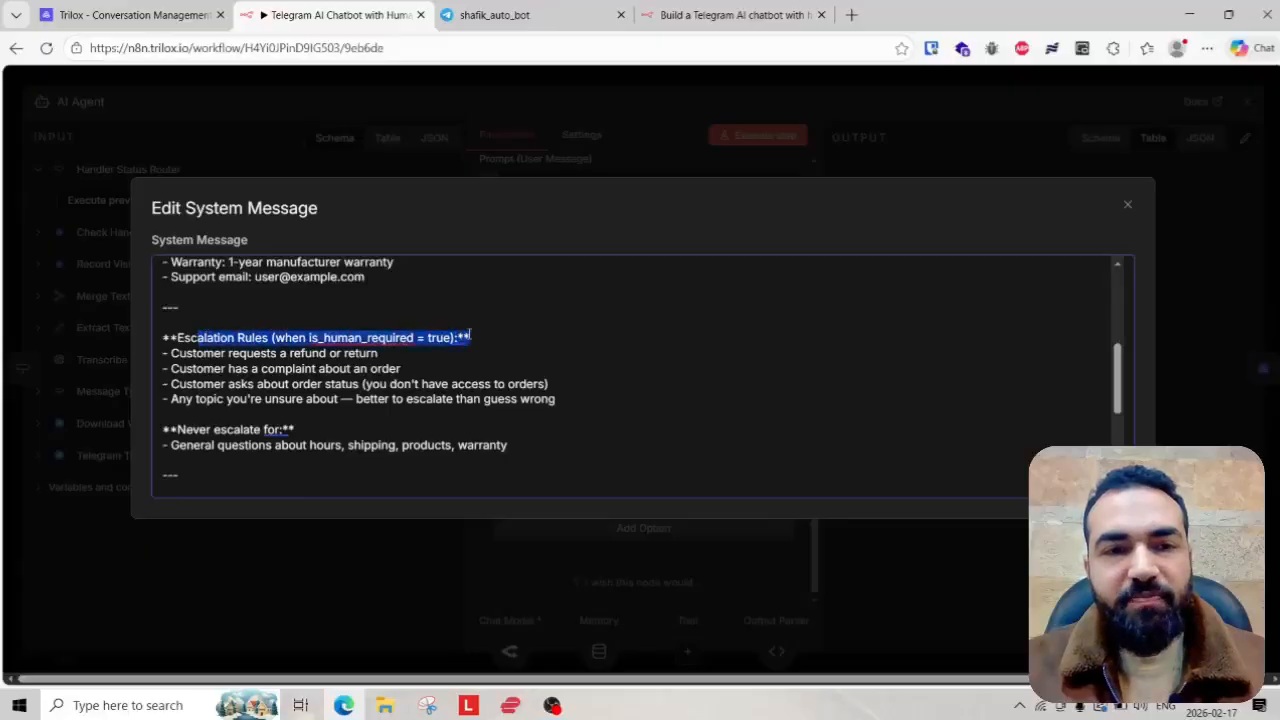
{"action": "left_click_drag", "start_coordinate": [230, 353], "coordinate": [358, 352]}
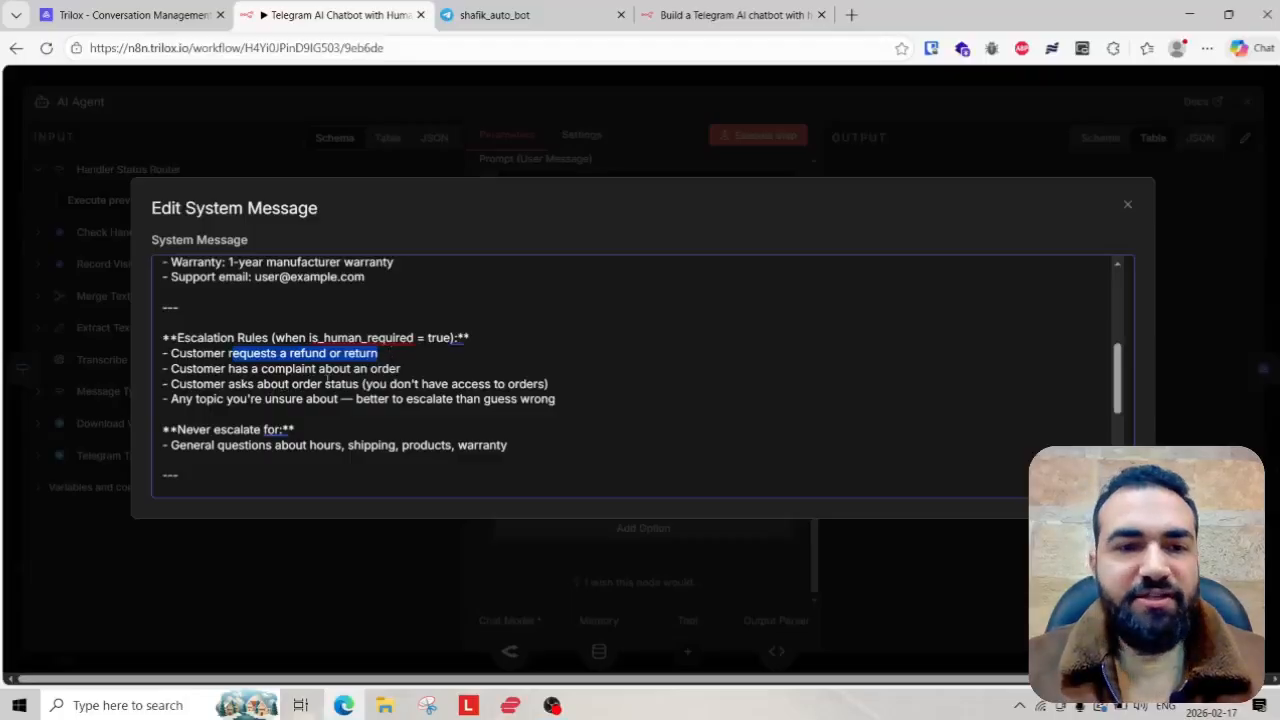
{"action": "left_click_drag", "start_coordinate": [325, 384], "coordinate": [385, 385]}
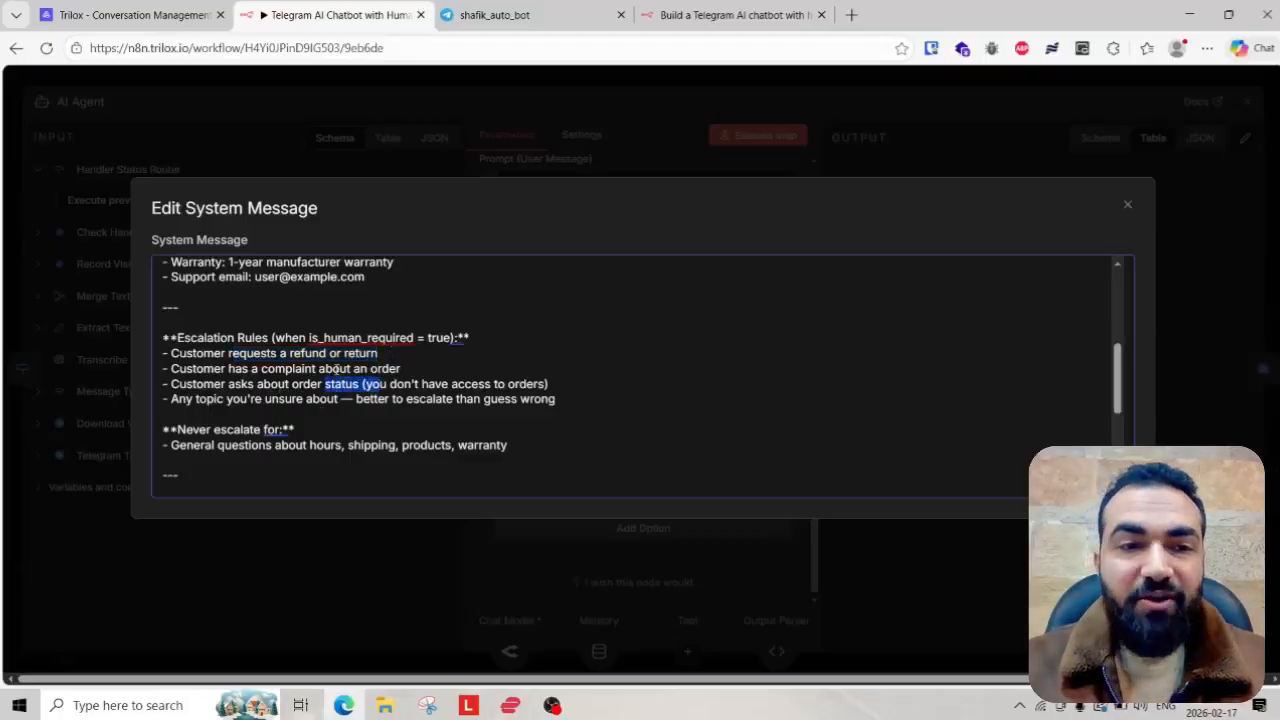
{"action": "scroll", "coordinate": [335, 370], "scroll_direction": "down", "scroll_amount": 2}
{"action": "scroll", "coordinate": [262, 386], "scroll_direction": "up", "scroll_amount": 2}
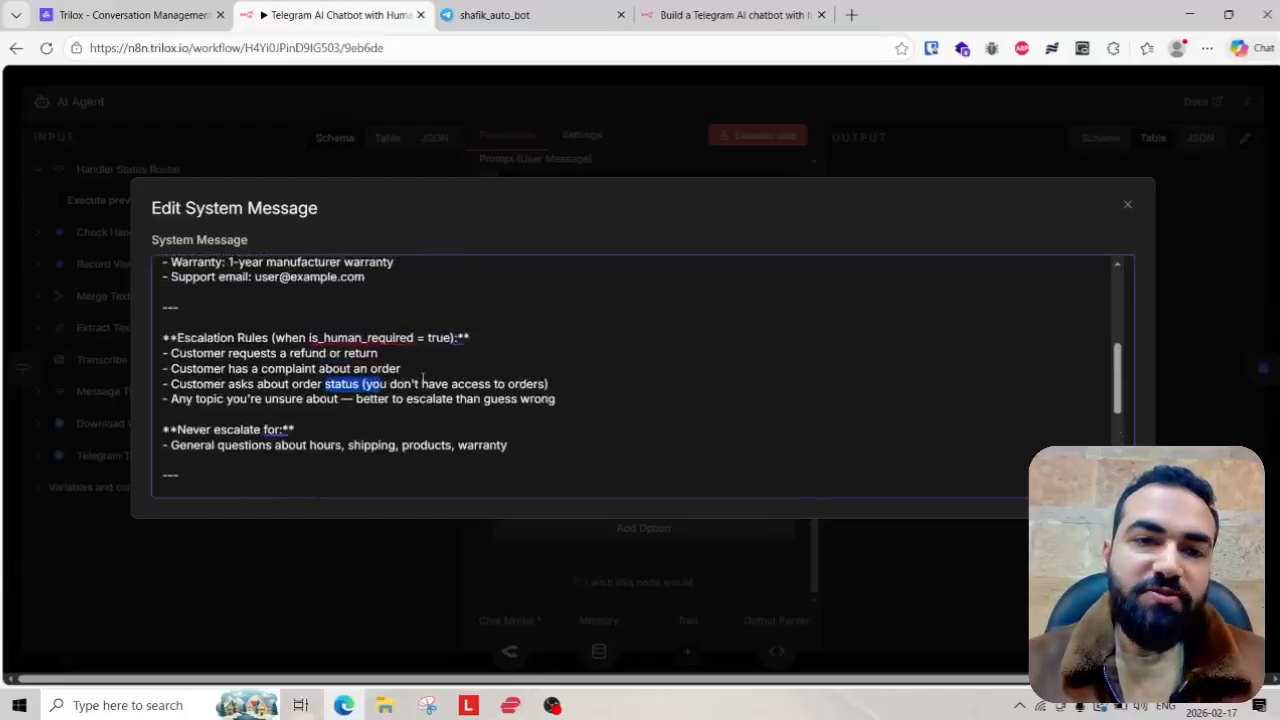
{"action": "left_click", "coordinate": [385, 353]}
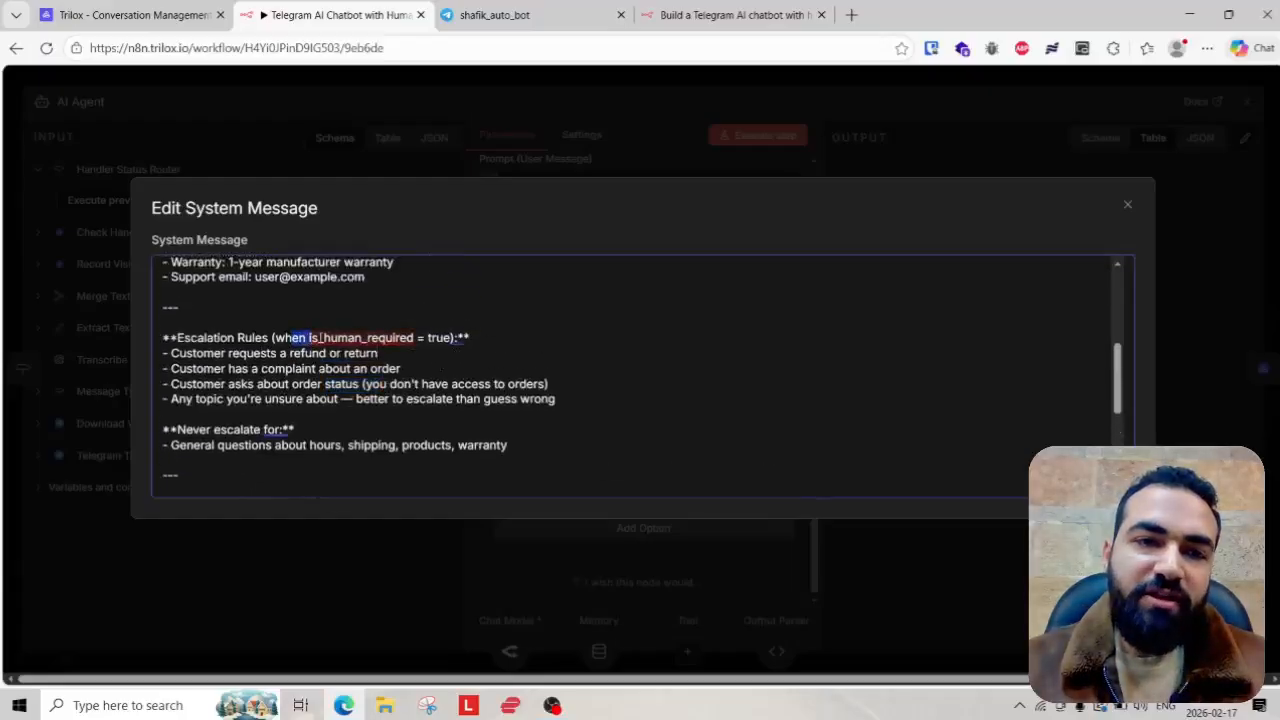
{"action": "left_click_drag", "start_coordinate": [320, 337], "coordinate": [457, 341]}
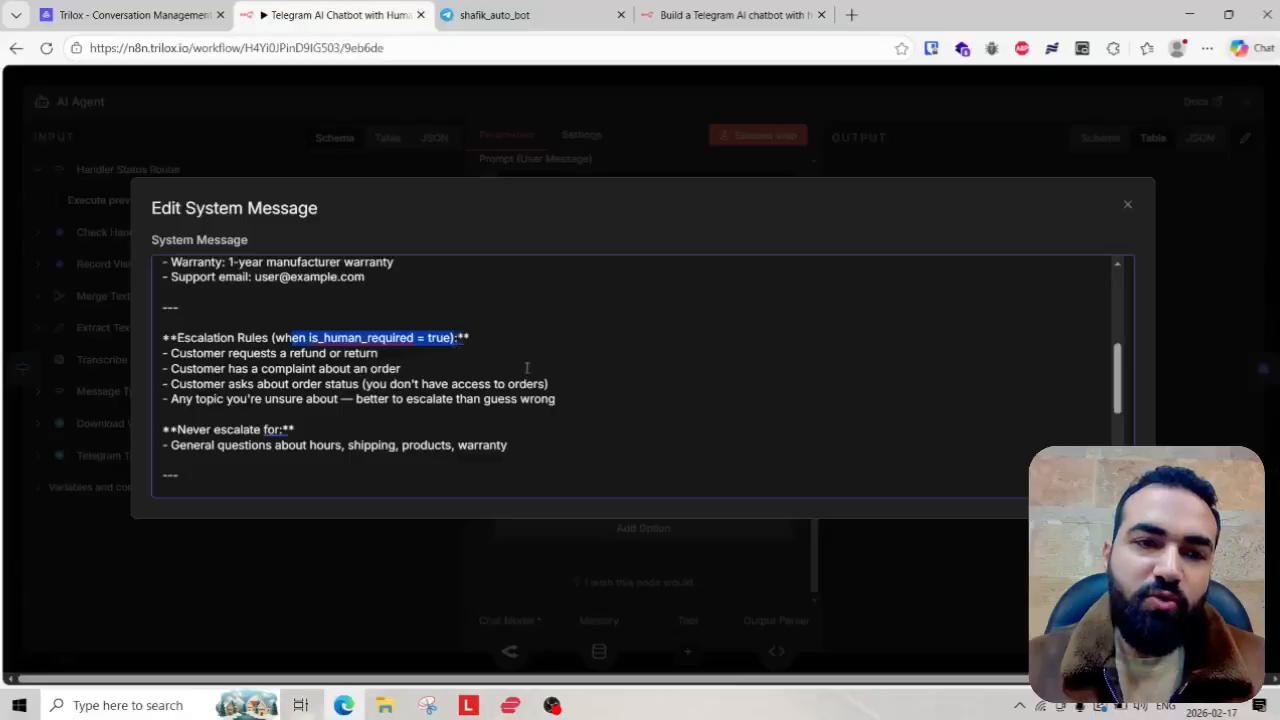
{"action": "left_click_drag", "start_coordinate": [591, 396], "coordinate": [140, 346]}
- Review the example replies and template note ending the system message, and close the editor and the AI Agent node
{"action": "scroll", "coordinate": [278, 365], "scroll_direction": "down", "scroll_amount": 3}
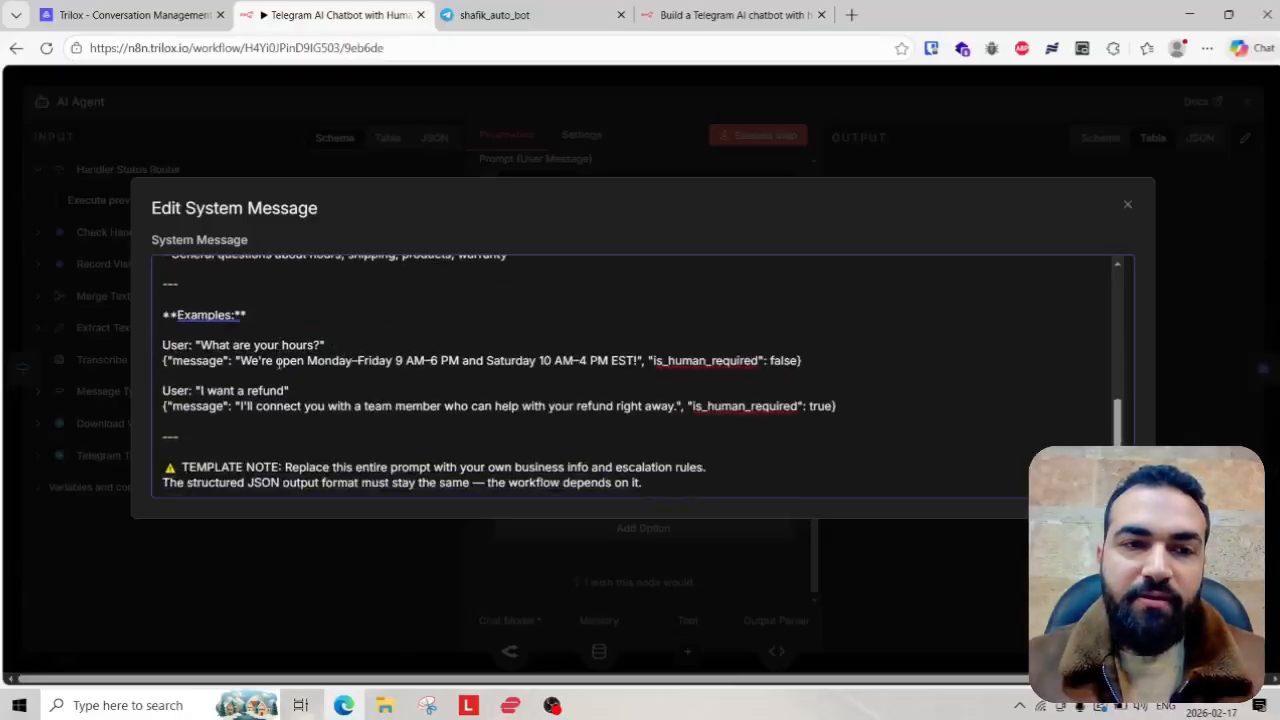
{"action": "scroll", "coordinate": [278, 365], "scroll_direction": "up", "scroll_amount": 2}
{"action": "scroll", "coordinate": [238, 374], "scroll_direction": "down", "scroll_amount": 2}
{"action": "scroll", "coordinate": [354, 418], "scroll_direction": "up", "scroll_amount": 8}
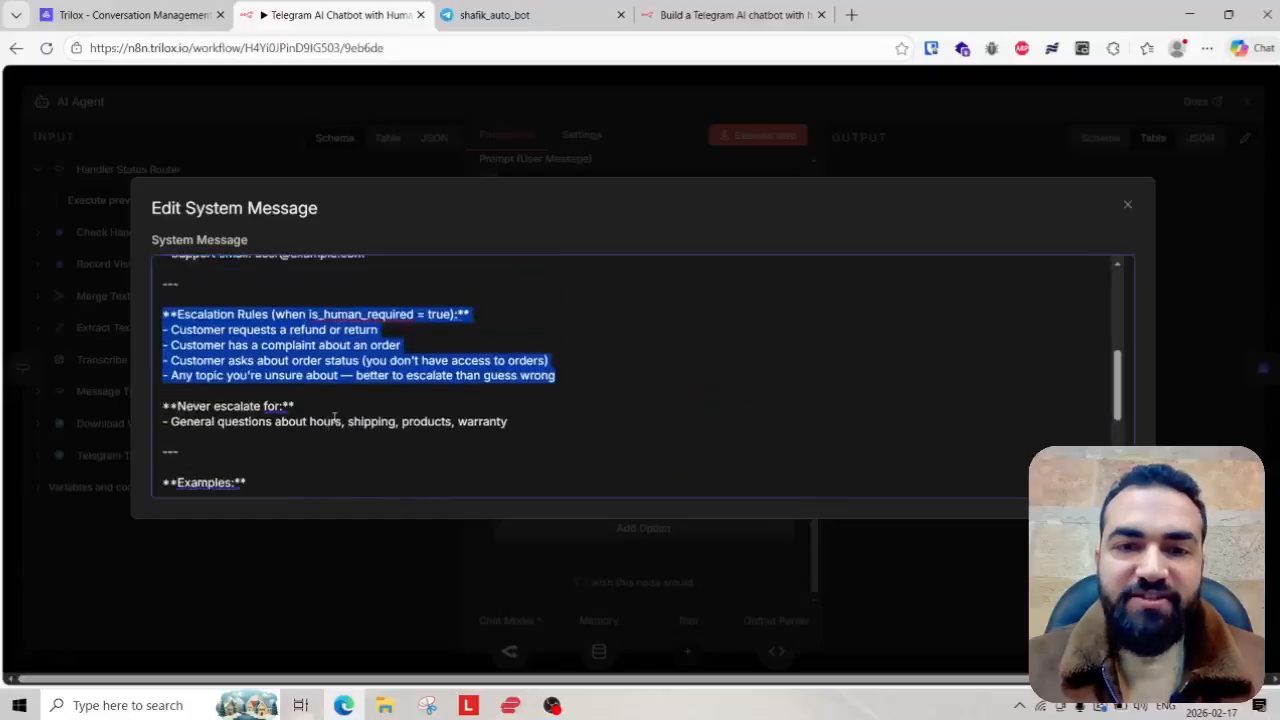
{"action": "left_click", "coordinate": [843, 98]}
{"action": "left_click", "coordinate": [857, 81]}
- Examine the path from the AI Agent through Check Handler (Post-Bot) to Handler Status Router 2
{"action": "scroll", "coordinate": [686, 361], "scroll_direction": "down", "scroll_amount": 4}
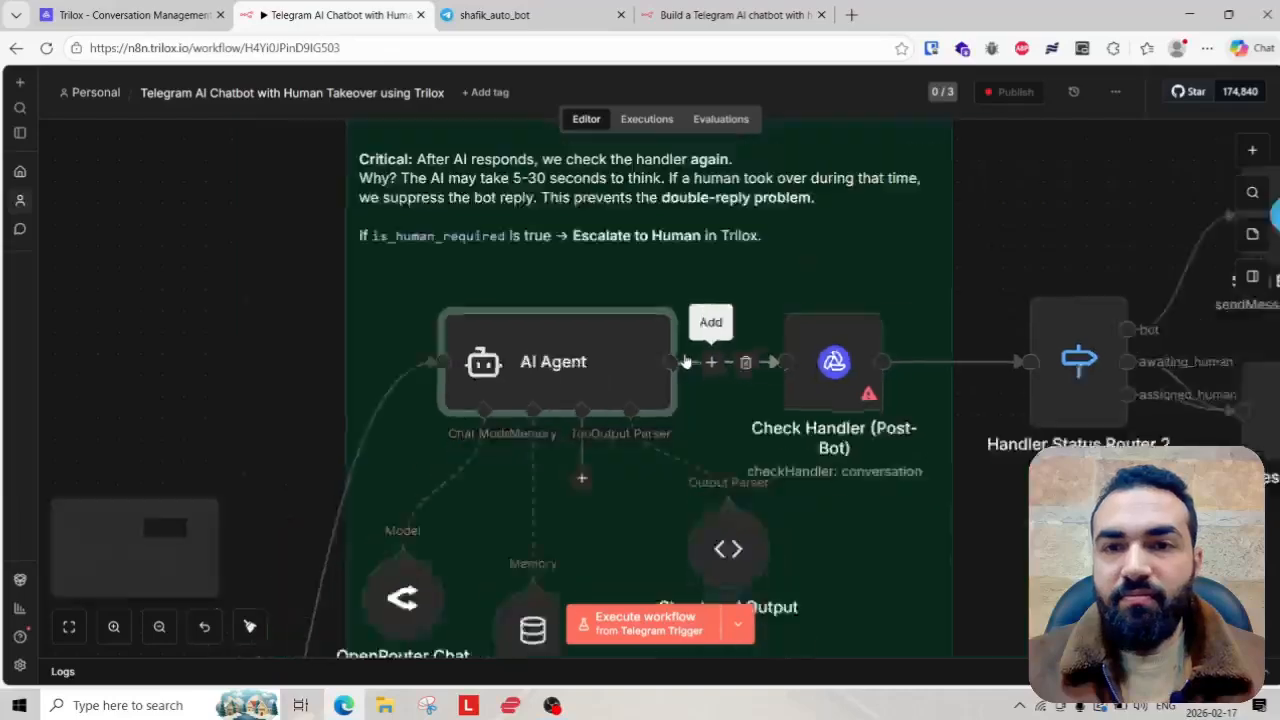
{"action": "left_click_drag", "start_coordinate": [935, 488], "coordinate": [873, 457]}
{"action": "scroll", "coordinate": [737, 383], "scroll_direction": "up", "scroll_amount": 3}
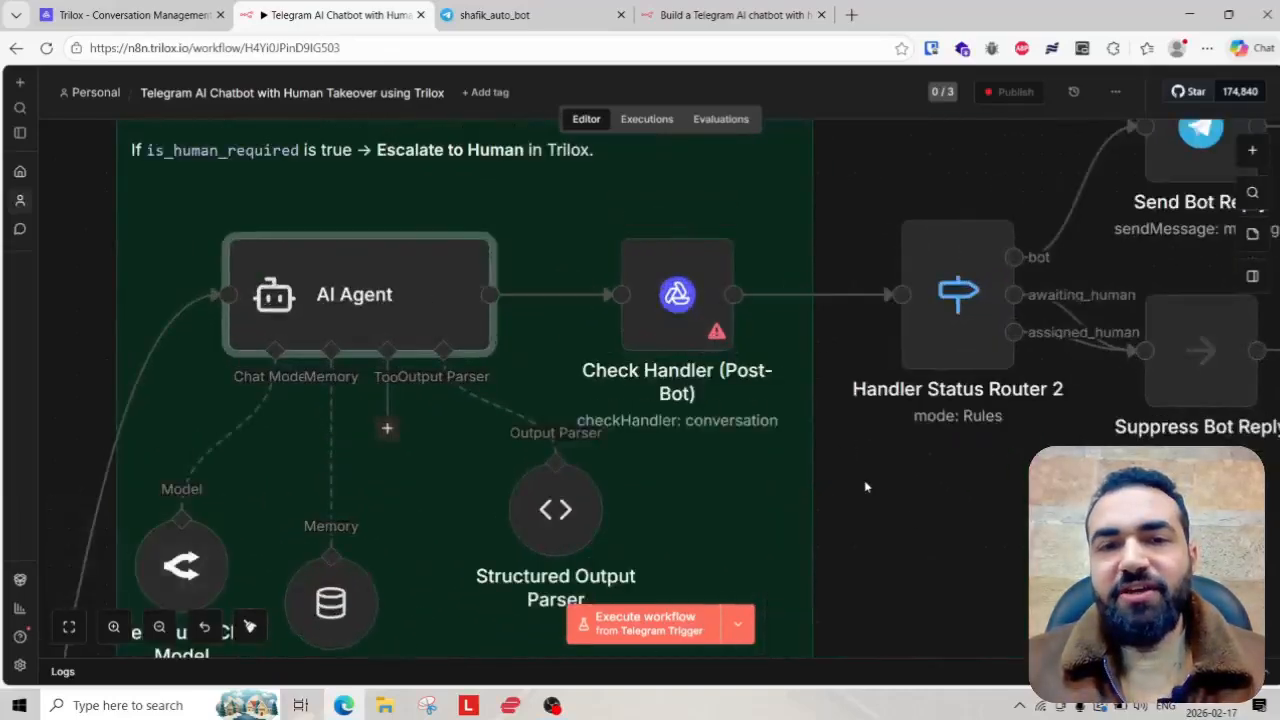
{"action": "left_click_drag", "start_coordinate": [698, 334], "coordinate": [735, 334]}
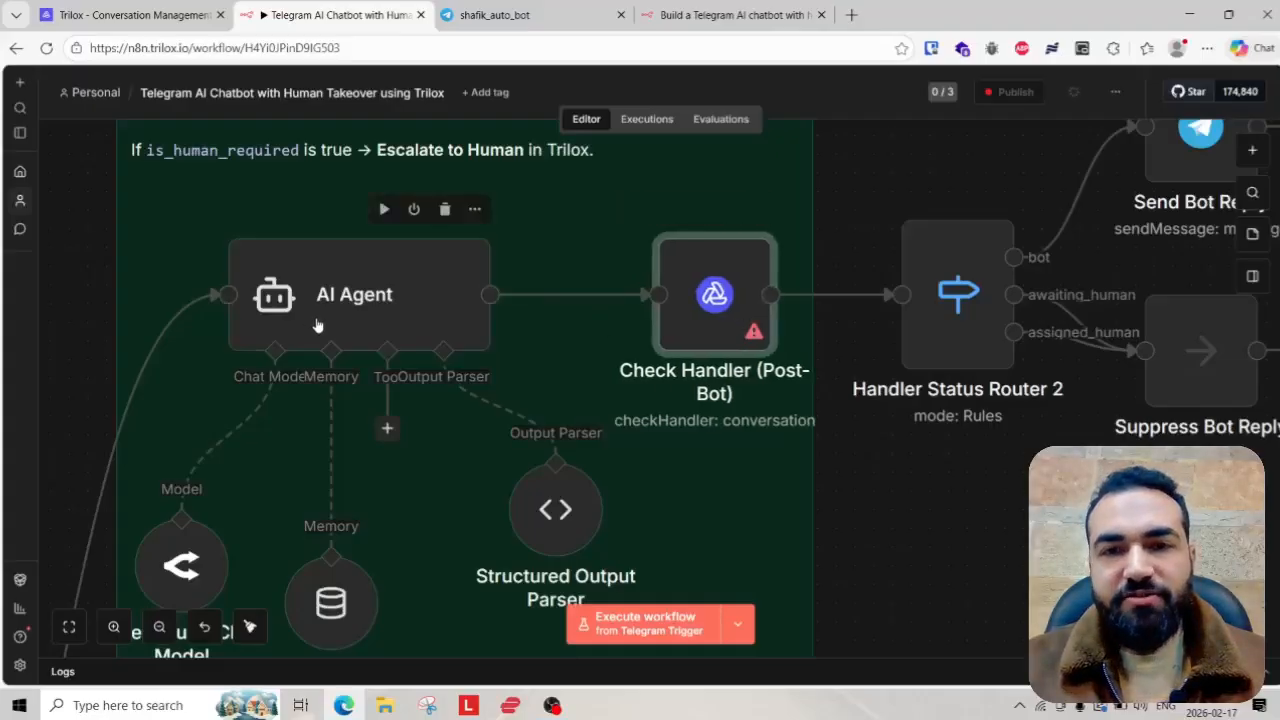
{"action": "left_click_drag", "start_coordinate": [714, 320], "coordinate": [677, 320]}
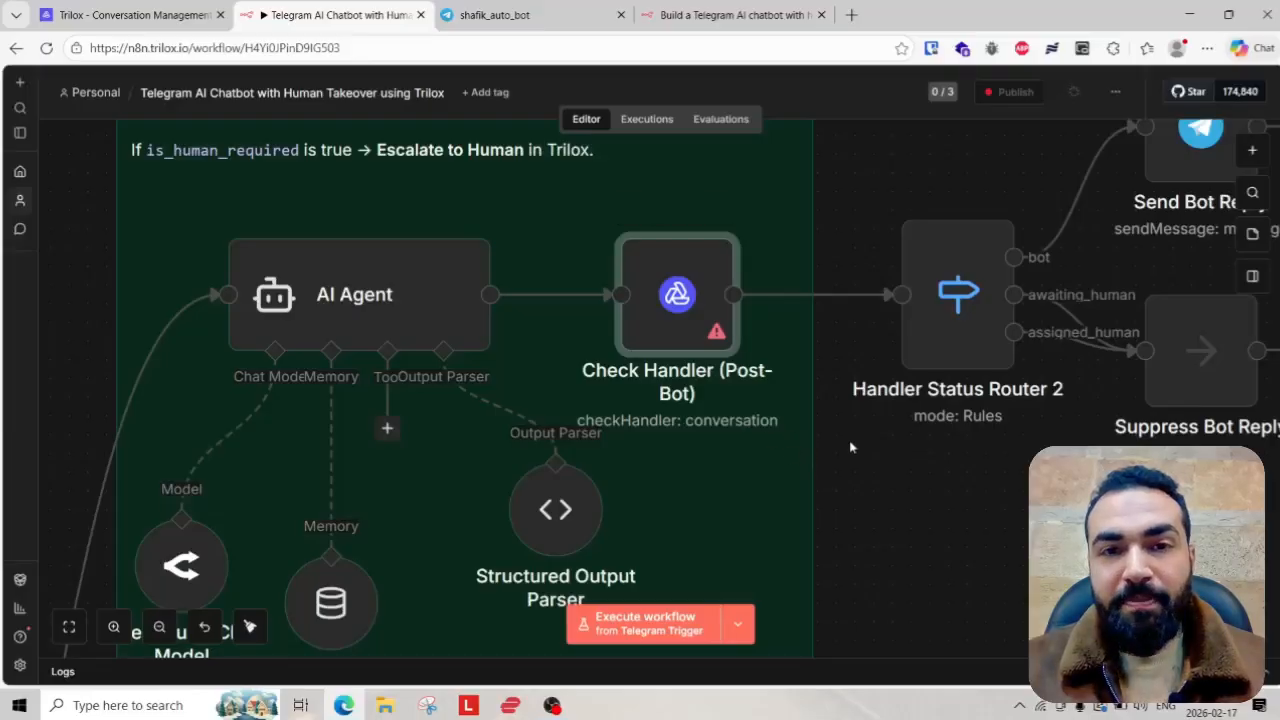
{"action": "scroll", "coordinate": [834, 437], "scroll_direction": "down", "scroll_amount": 2}
{"action": "scroll", "coordinate": [715, 370], "scroll_direction": "up", "scroll_amount": 1}
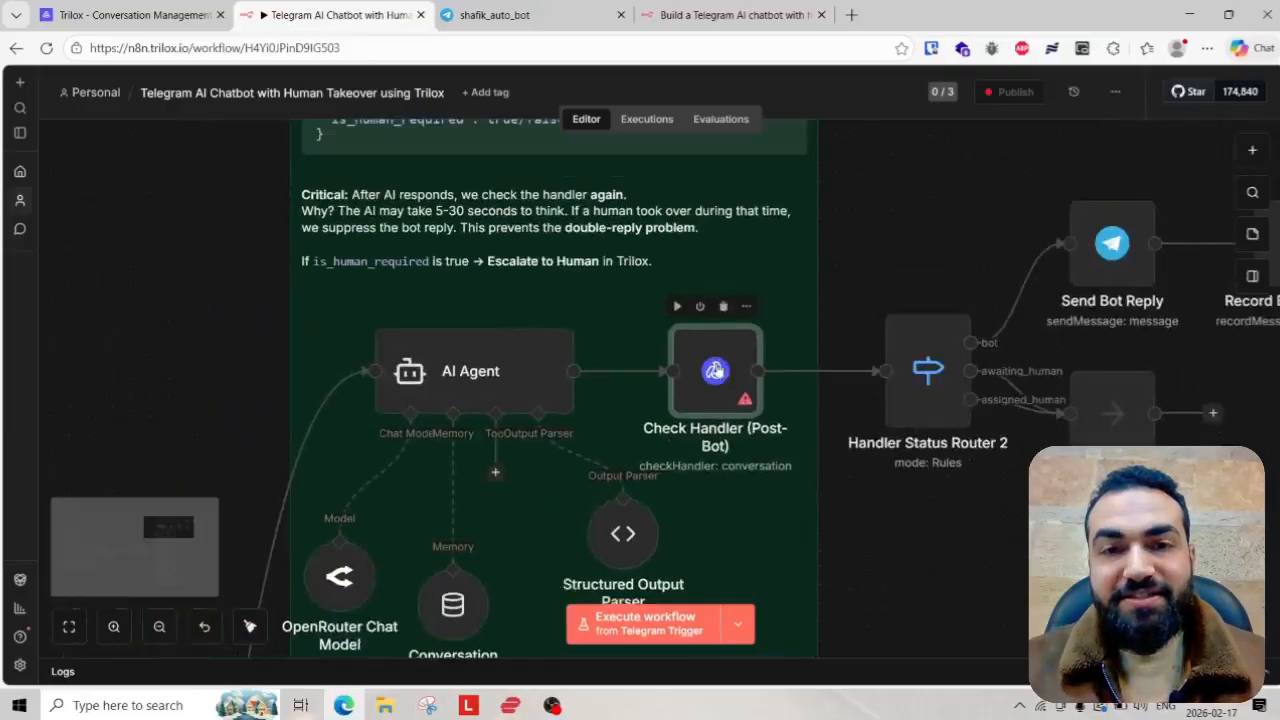
{"action": "scroll", "coordinate": [715, 370], "scroll_direction": "down", "scroll_amount": 1}
{"action": "scroll", "coordinate": [512, 343], "scroll_direction": "down", "scroll_amount": 2}
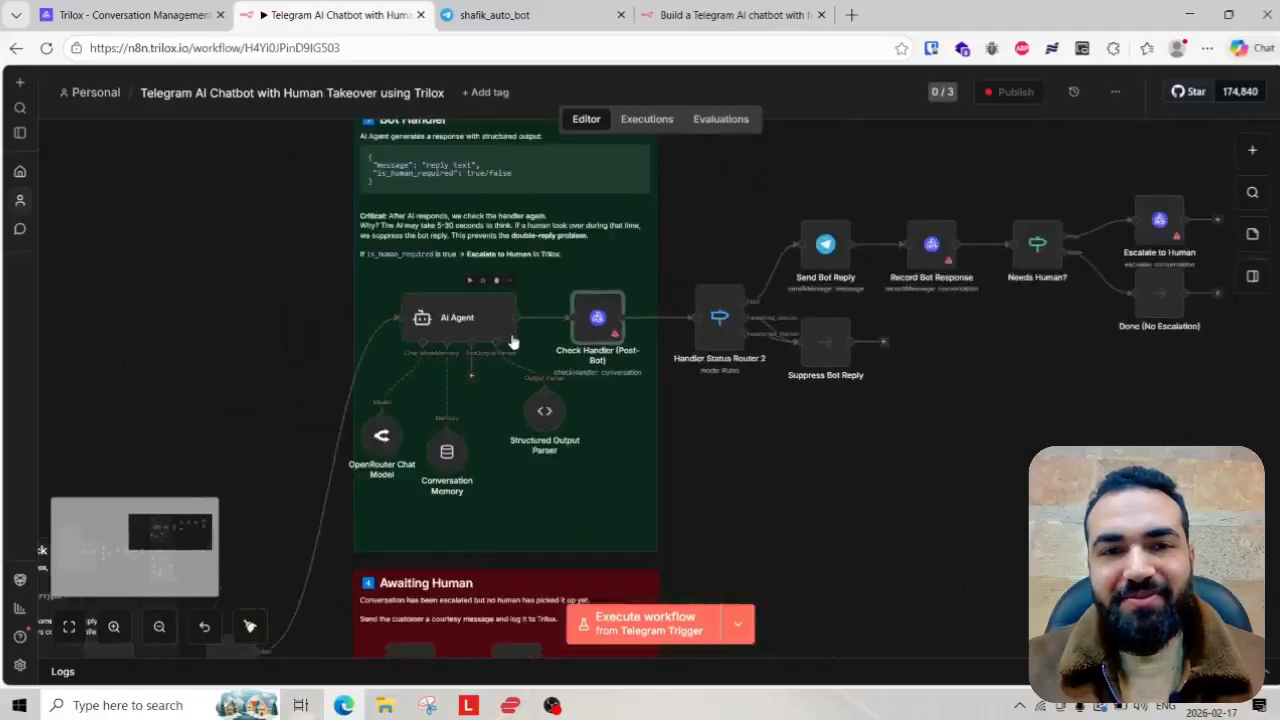
- Trace the bot route from the first Handler Status Router to the AI Agent and its post-bot handler check
{"action": "scroll", "coordinate": [495, 365], "scroll_direction": "down", "scroll_amount": 3}
{"action": "scroll", "coordinate": [563, 374], "scroll_direction": "left", "scroll_amount": 3}
{"action": "scroll", "coordinate": [580, 374], "scroll_direction": "up", "scroll_amount": 4}
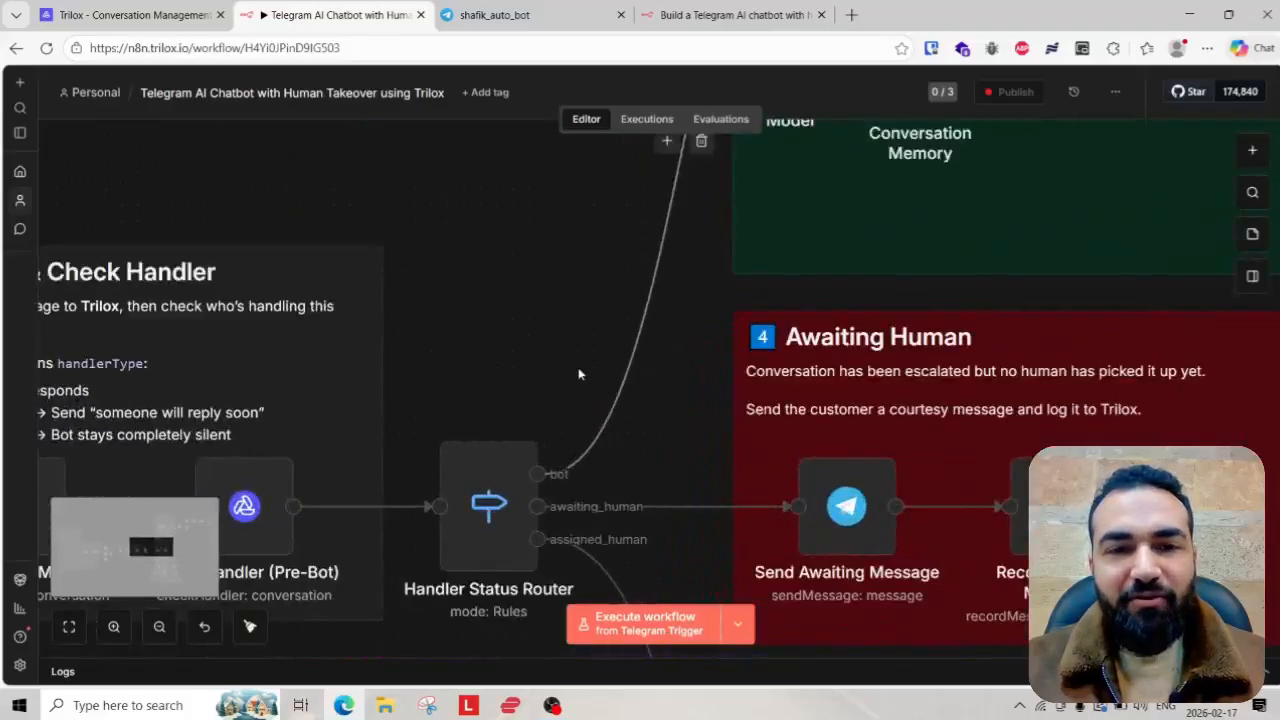
{"action": "scroll", "coordinate": [634, 343], "scroll_direction": "up", "scroll_amount": 6}
{"action": "scroll", "coordinate": [666, 326], "scroll_direction": "right", "scroll_amount": 3}
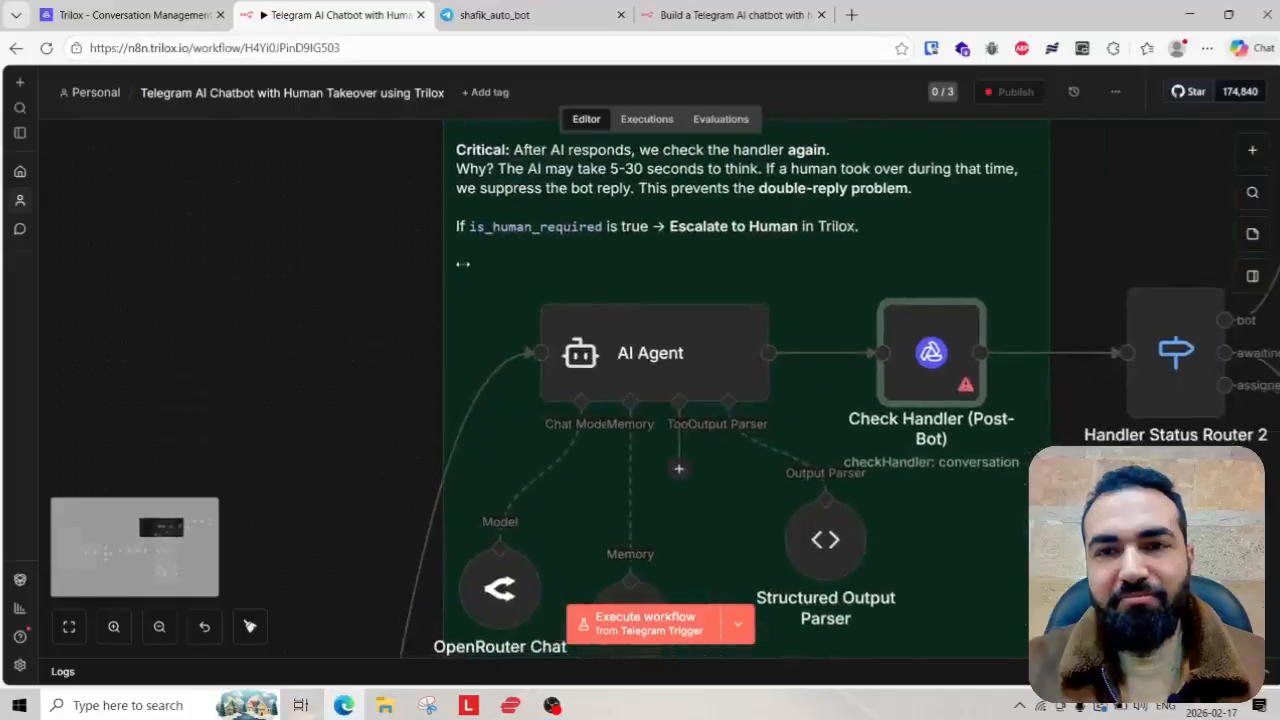
{"action": "scroll", "coordinate": [353, 325], "scroll_direction": "down", "scroll_amount": 3}
{"action": "scroll", "coordinate": [663, 340], "scroll_direction": "up", "scroll_amount": 3}
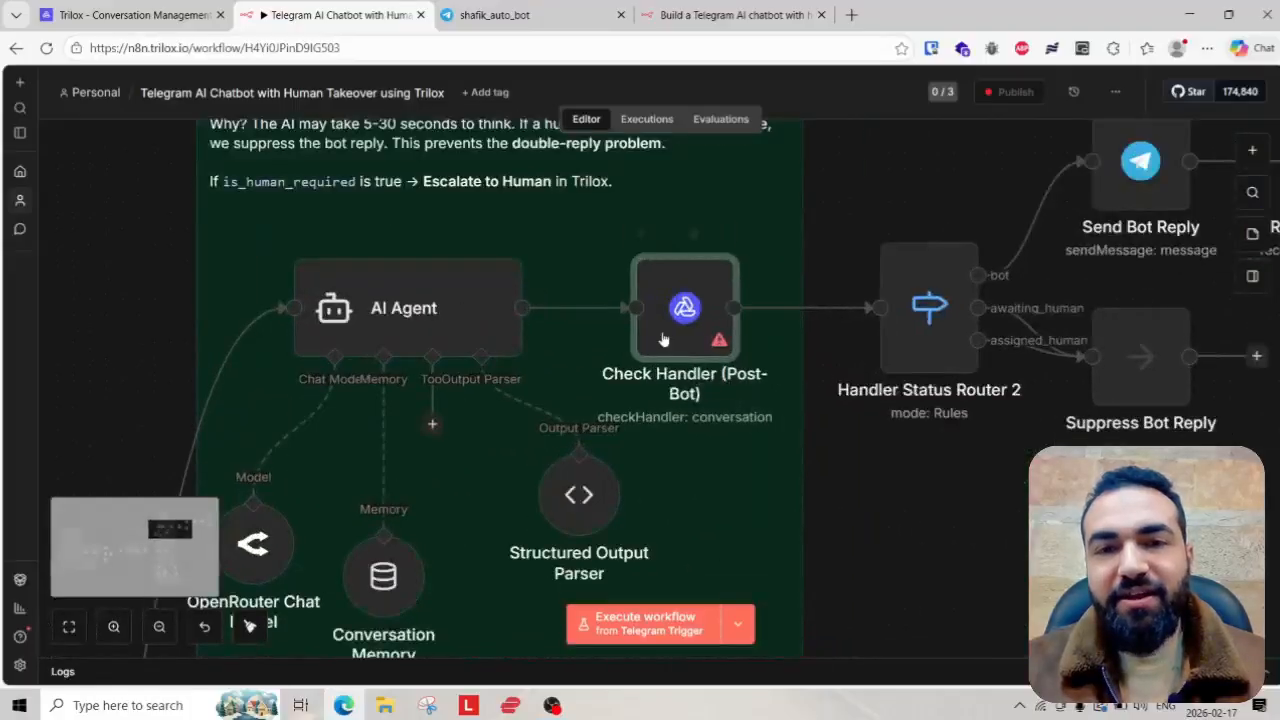
{"action": "scroll", "coordinate": [683, 327], "scroll_direction": "up", "scroll_amount": 2}
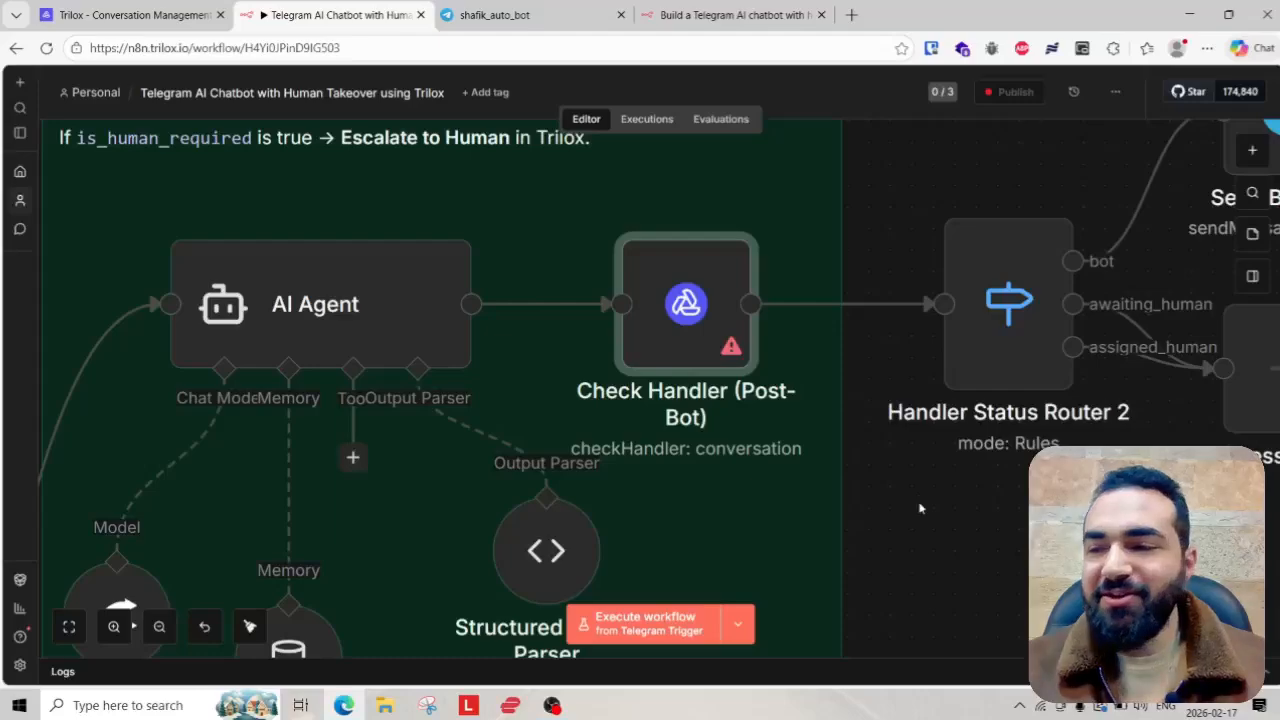
- Move the Structured Output Parser node slightly lower and closer to the Conversation Memory node
{"action": "scroll", "coordinate": [940, 523], "scroll_direction": "down", "scroll_amount": 3}
{"action": "scroll", "coordinate": [926, 550], "scroll_direction": "down", "scroll_amount": 3}
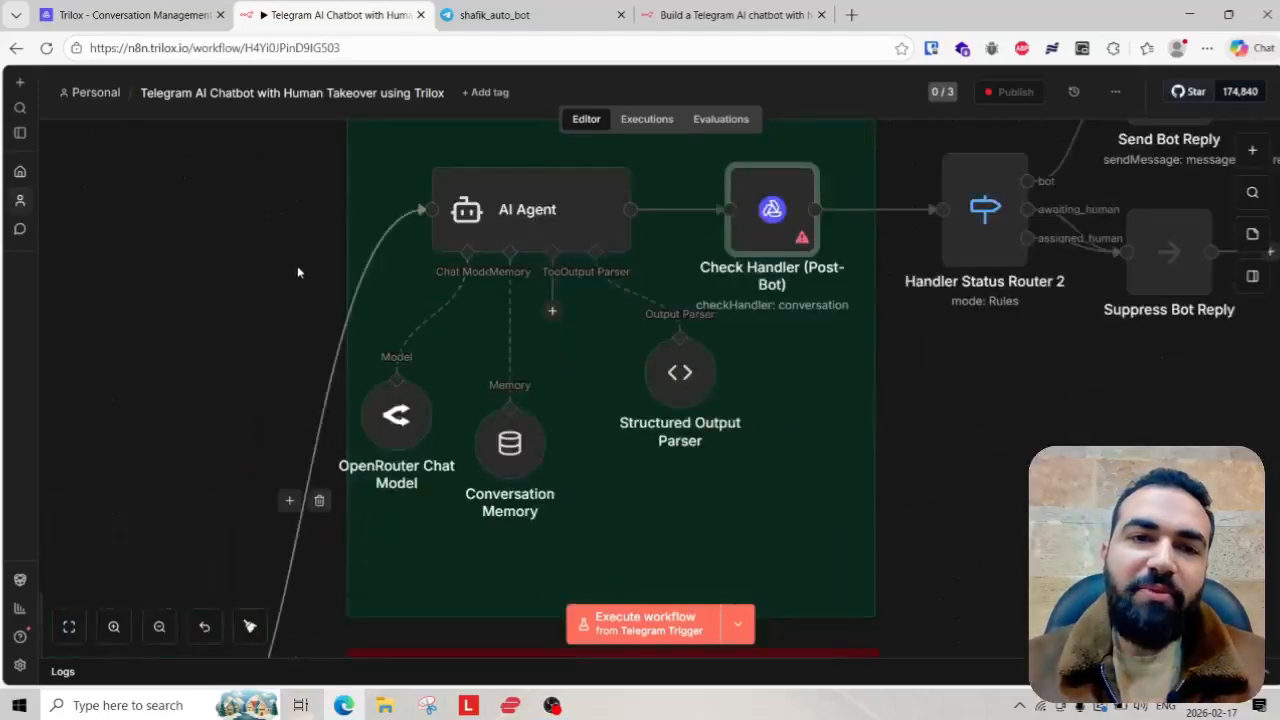
{"action": "scroll", "coordinate": [474, 372], "scroll_direction": "down", "scroll_amount": 3}
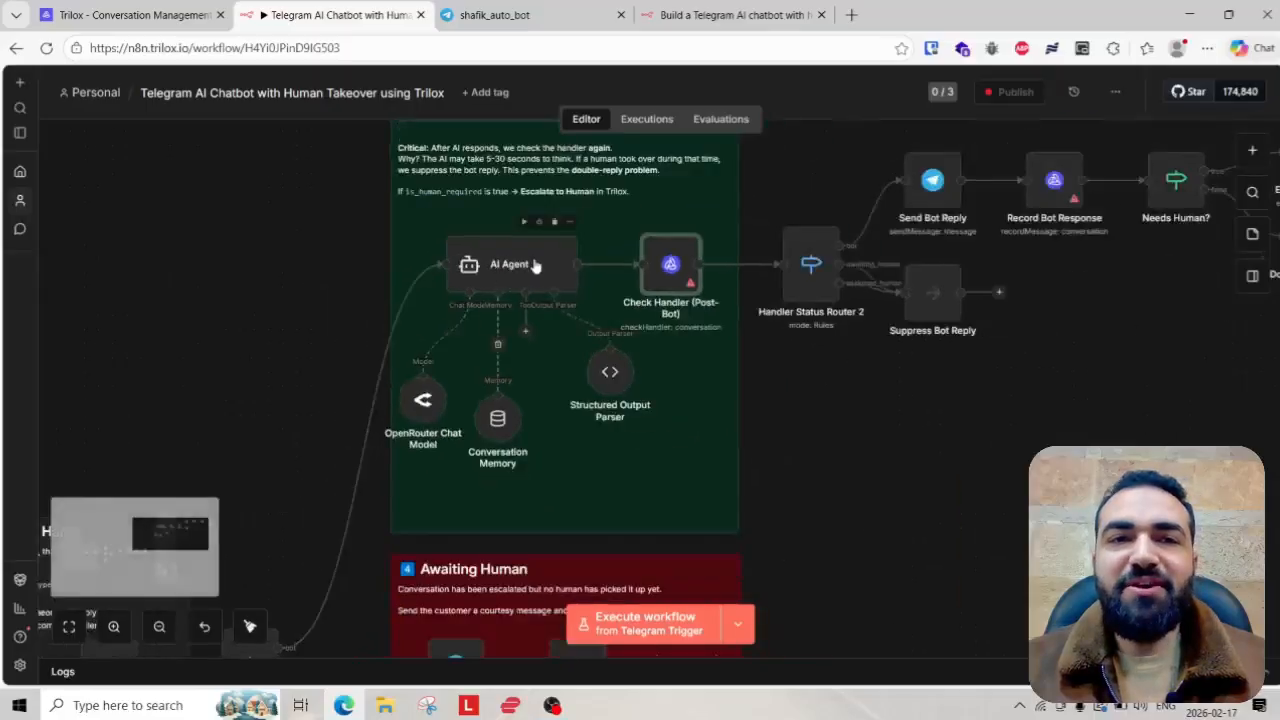
{"action": "scroll", "coordinate": [868, 421], "scroll_direction": "up", "scroll_amount": 1}
{"action": "scroll", "coordinate": [870, 422], "scroll_direction": "left", "scroll_amount": 2}
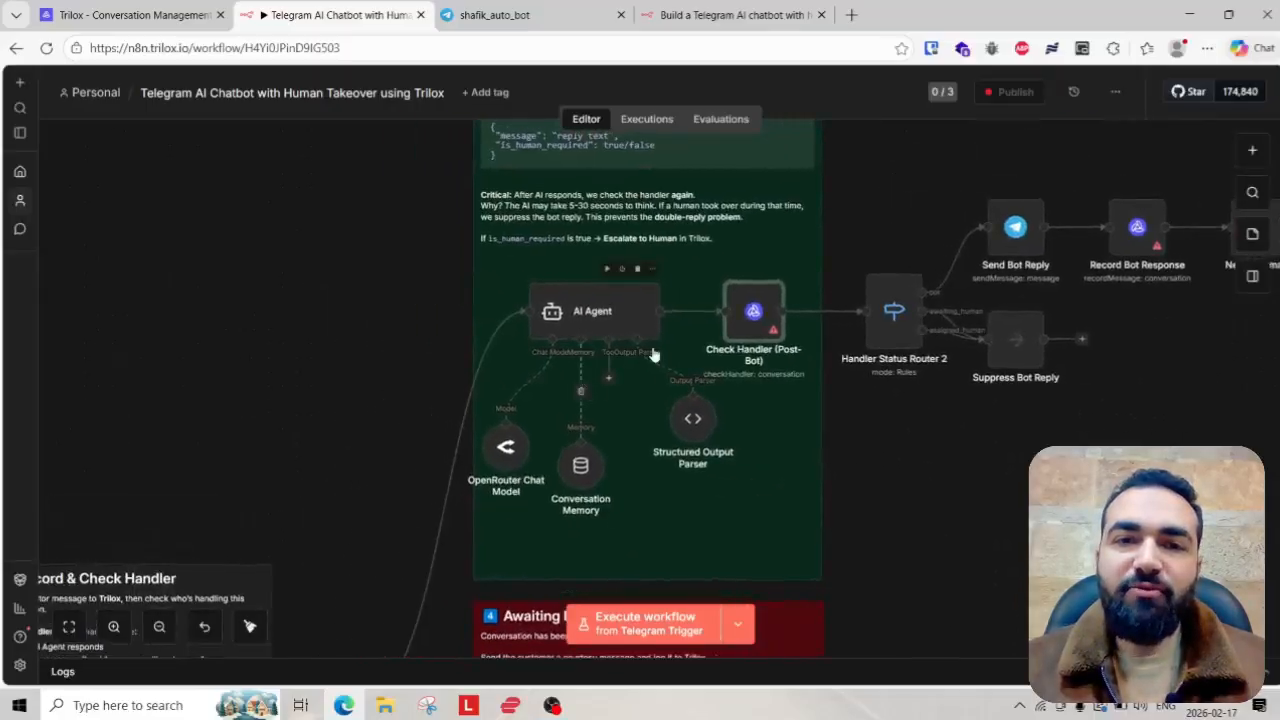
{"action": "scroll", "coordinate": [588, 326], "scroll_direction": "up", "scroll_amount": 3}
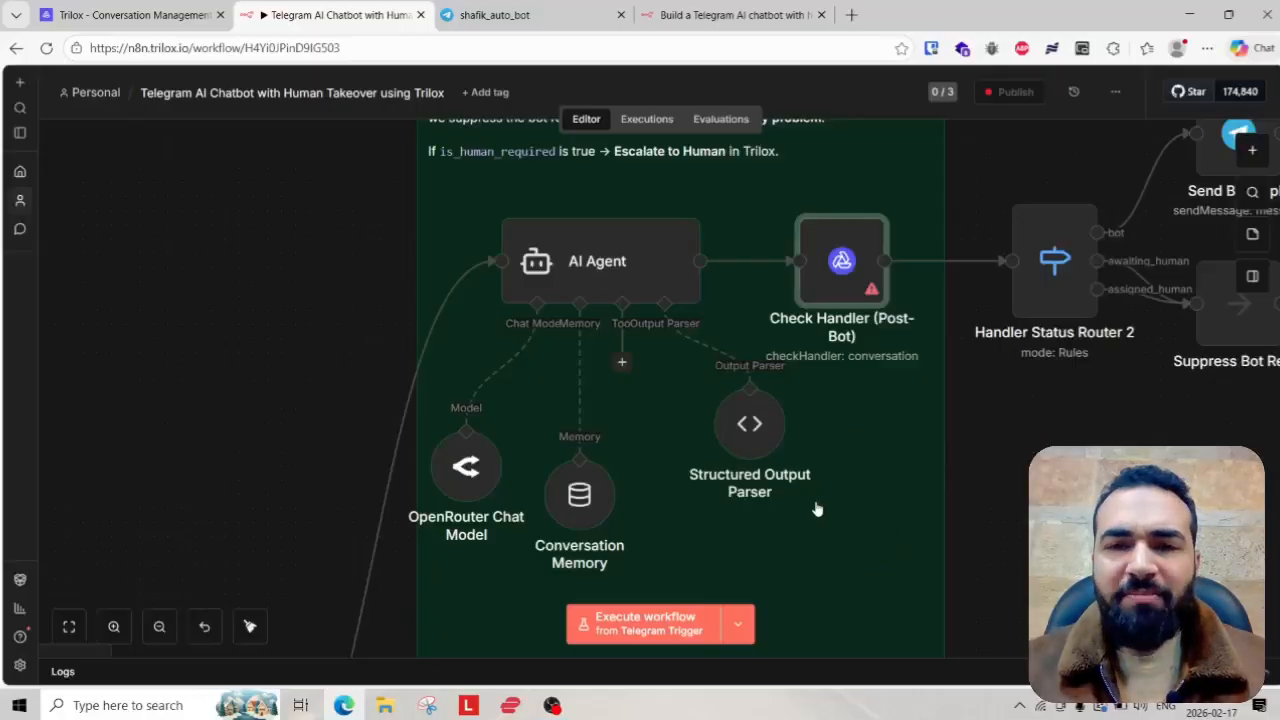
{"action": "left_click_drag", "start_coordinate": [765, 455], "coordinate": [737, 484]}
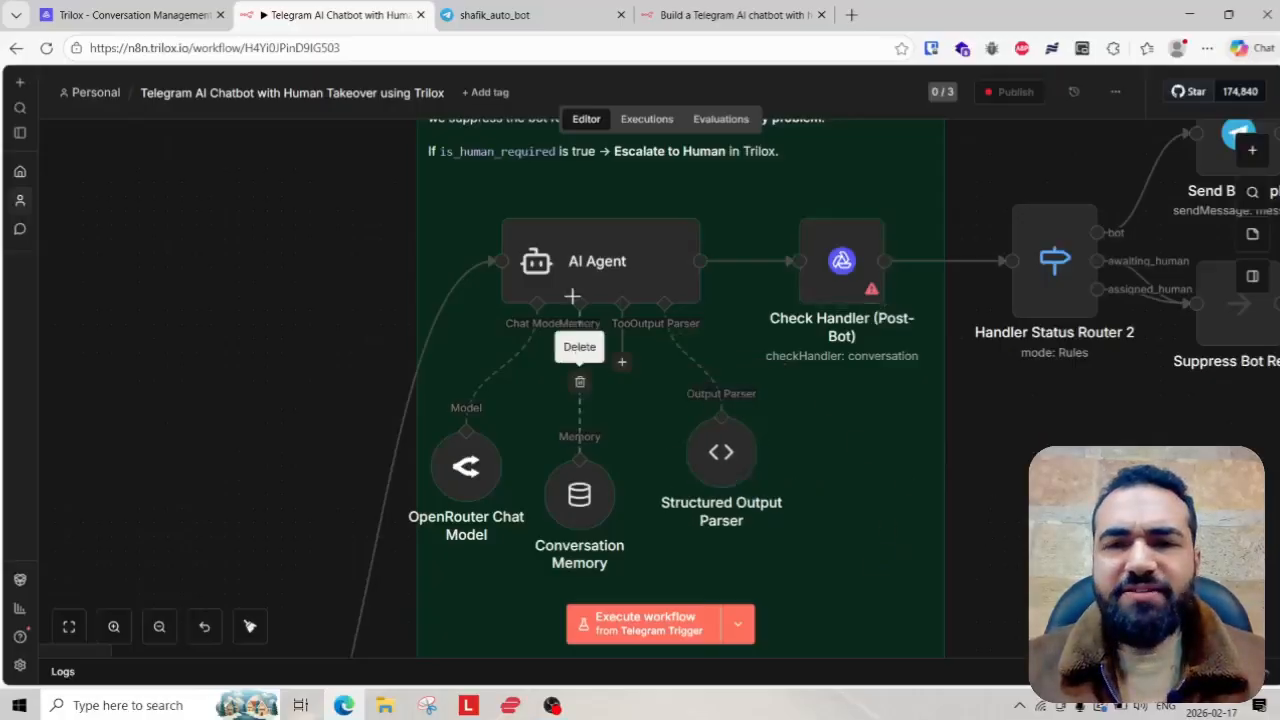
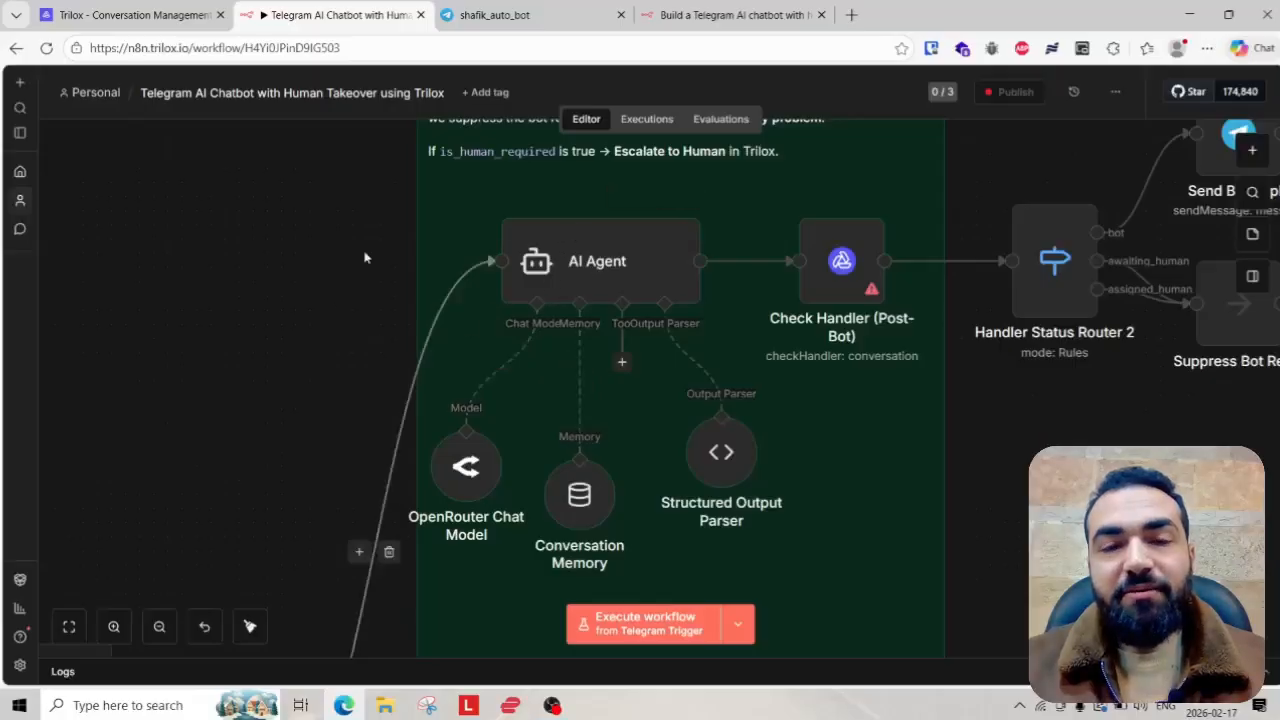
{"action": "scroll", "coordinate": [729, 343], "scroll_direction": "down", "scroll_amount": 3}
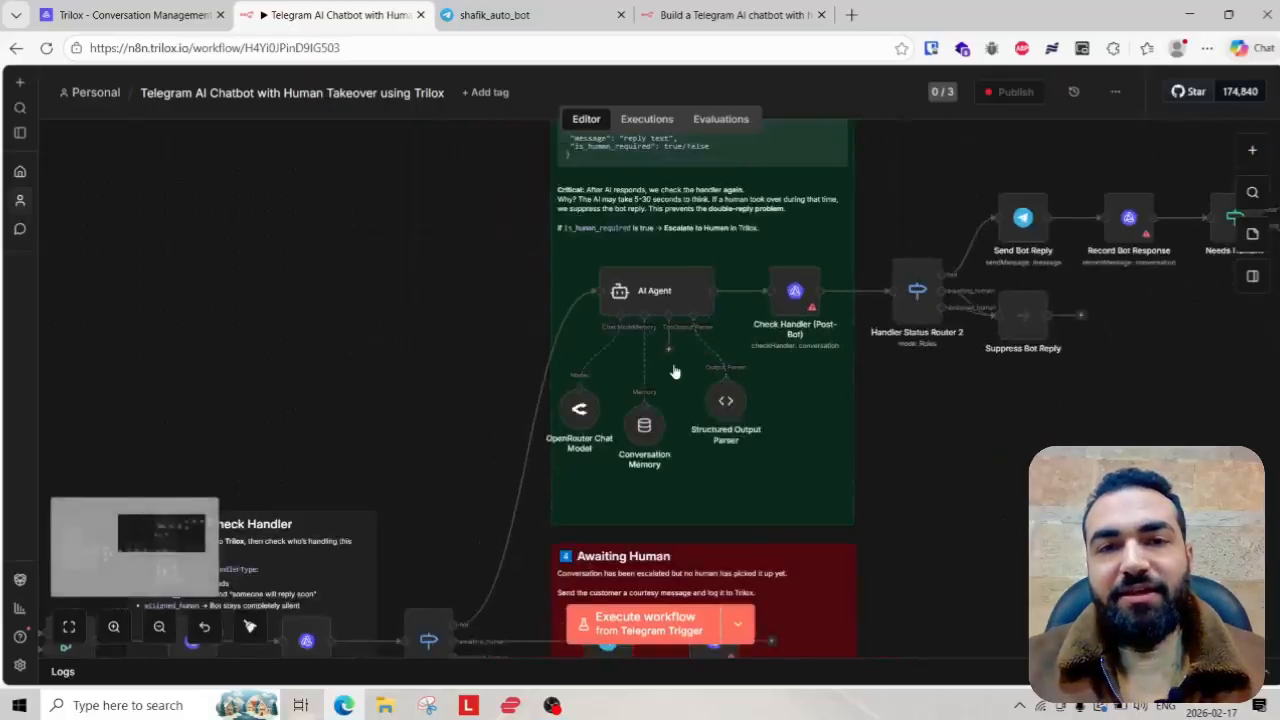
{"action": "scroll", "coordinate": [607, 330], "scroll_direction": "up", "scroll_amount": 2}
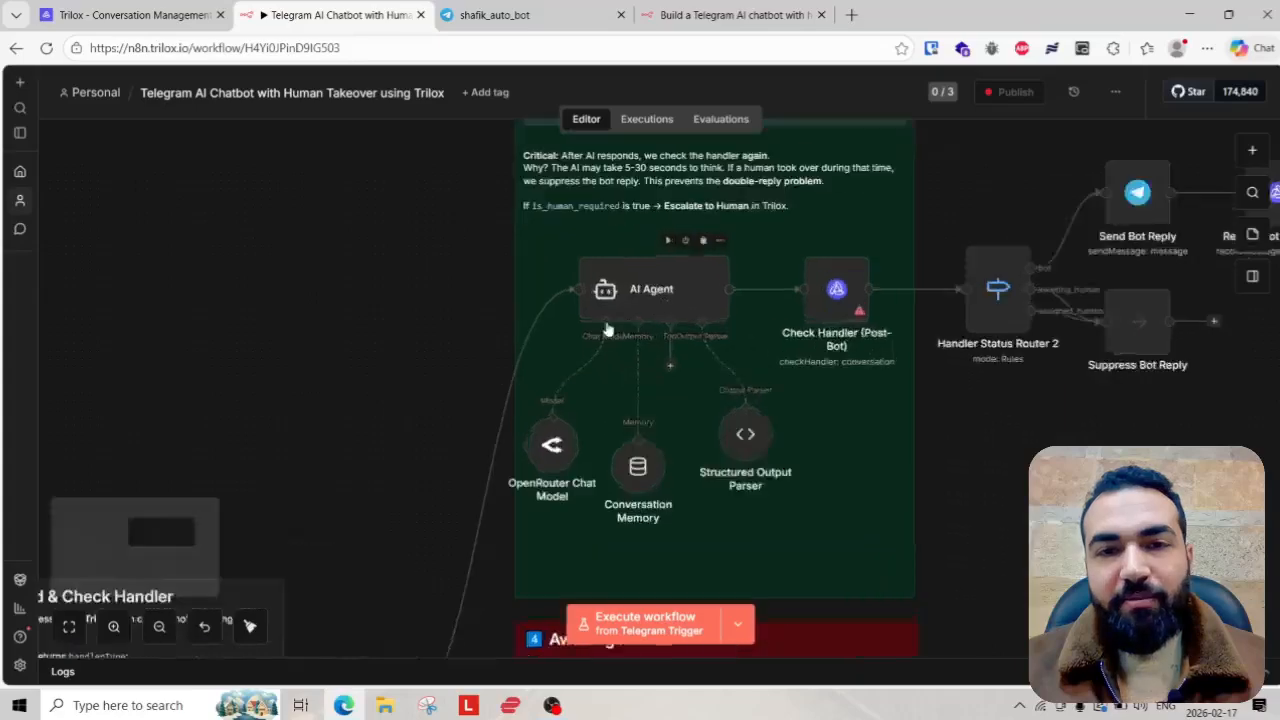
{"action": "scroll", "coordinate": [607, 330], "scroll_direction": "up", "scroll_amount": 1}
{"action": "scroll", "coordinate": [748, 308], "scroll_direction": "up", "scroll_amount": 2}
{"action": "scroll", "coordinate": [657, 412], "scroll_direction": "down", "scroll_amount": 2}
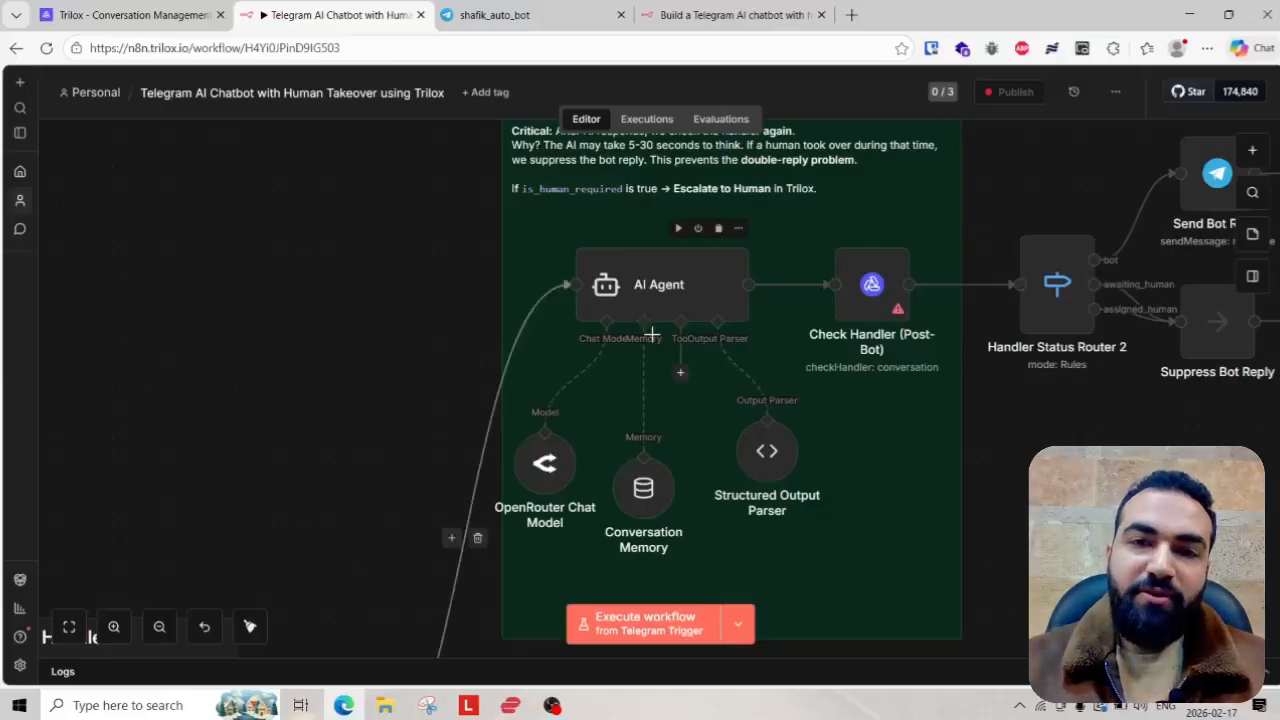
{"action": "scroll", "coordinate": [737, 405], "scroll_direction": "down", "scroll_amount": 3}
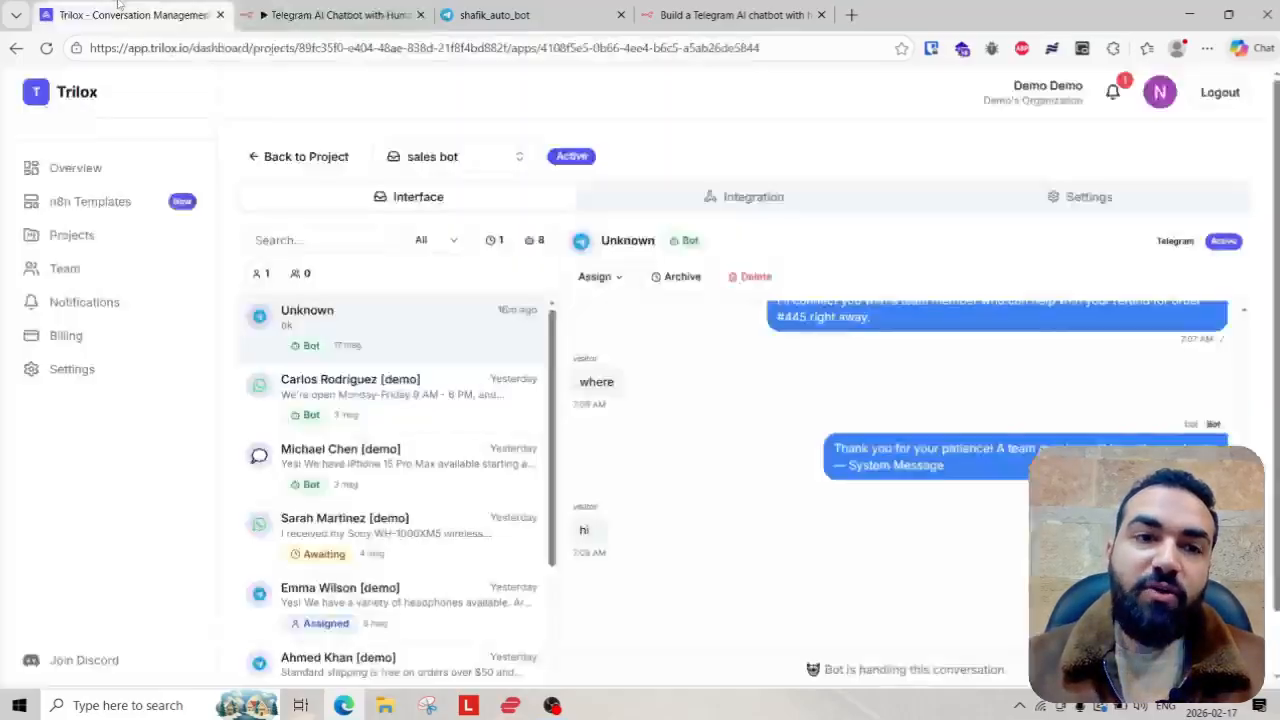
- Switch to Trilox, take over the Unknown Telegram conversation as a human, and return to the AI Agent section in n8n
{"action": "key", "text": "ctrl+shift+Tab"}
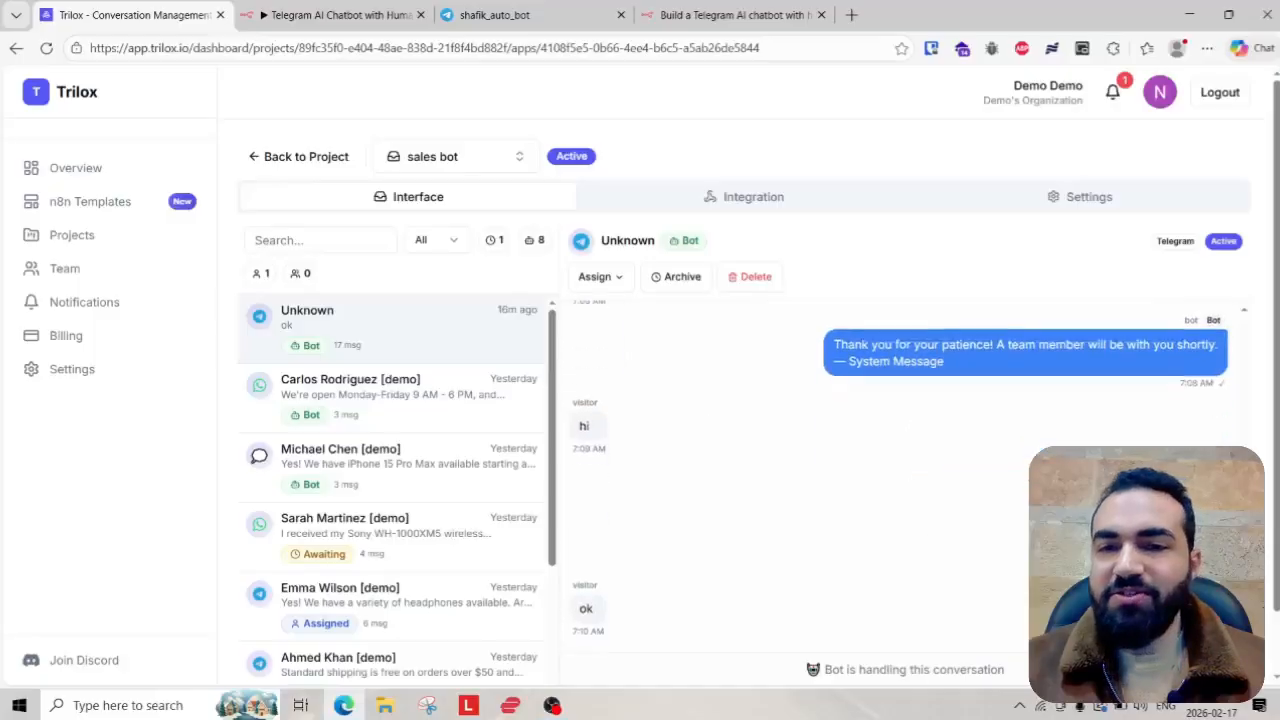
{"action": "scroll", "coordinate": [950, 600], "scroll_direction": "down", "scroll_amount": 1}
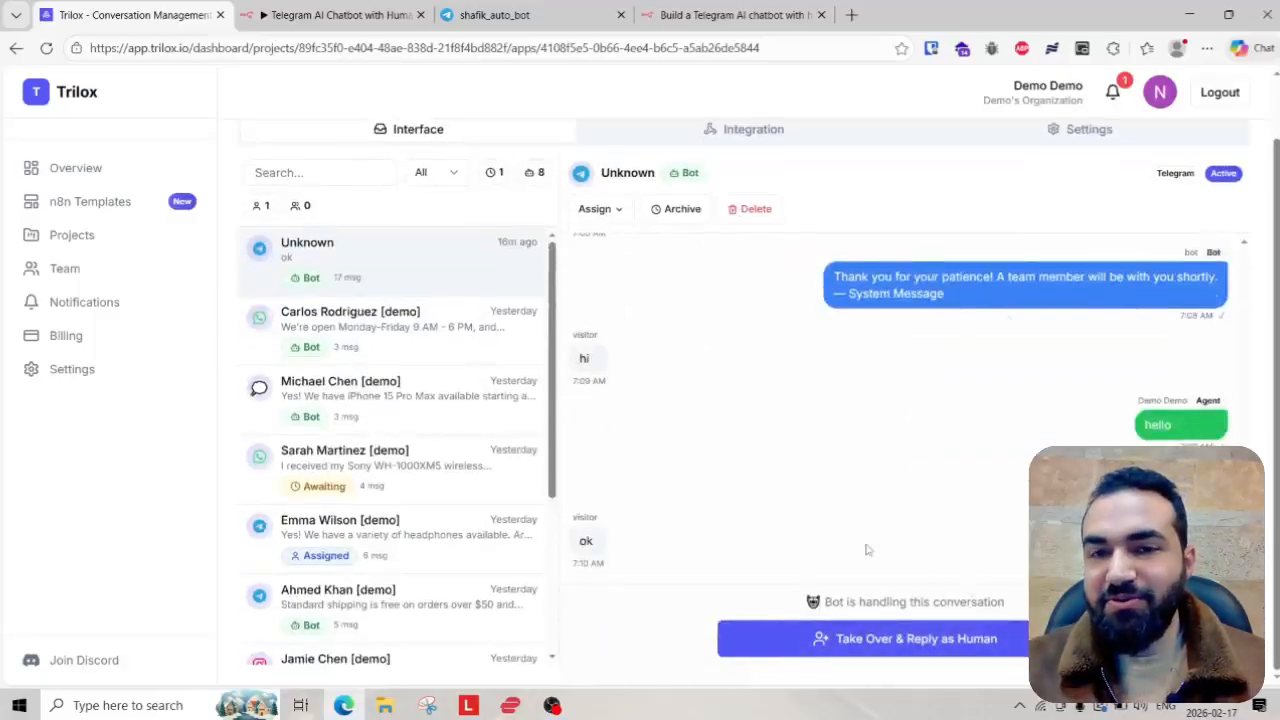
{"action": "left_click", "coordinate": [900, 640]}
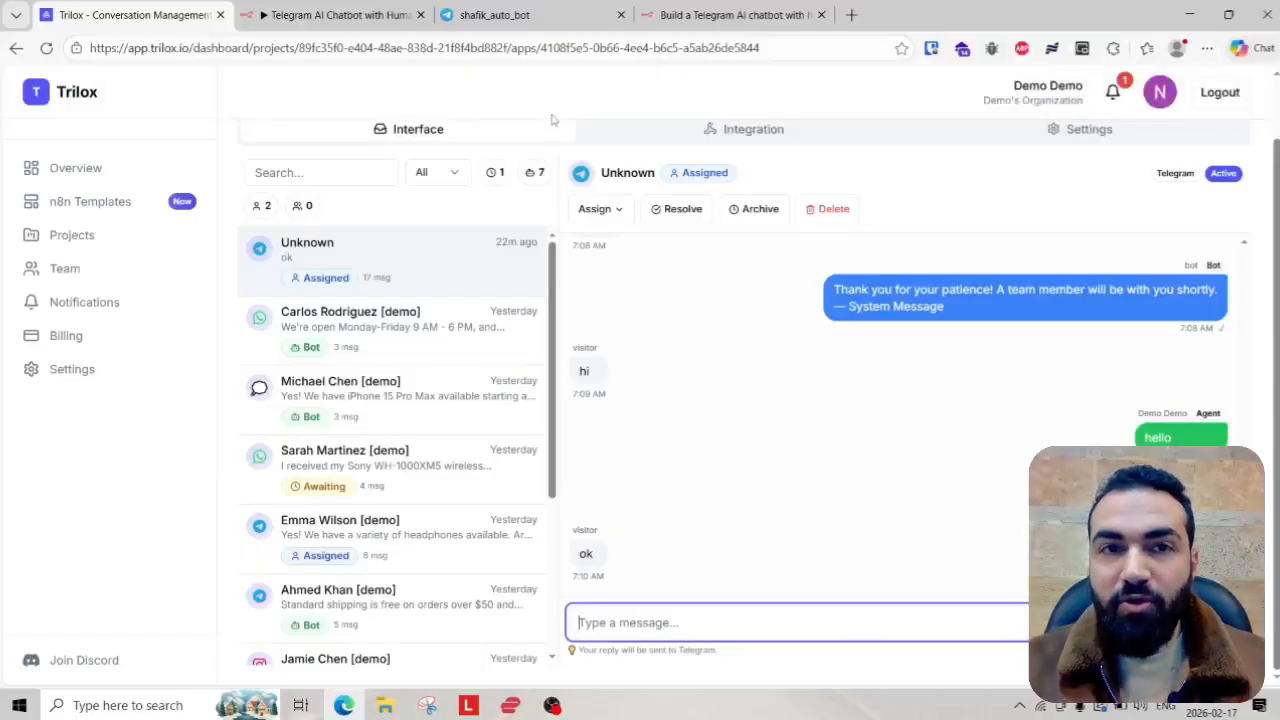
{"action": "left_click", "coordinate": [367, 14]}
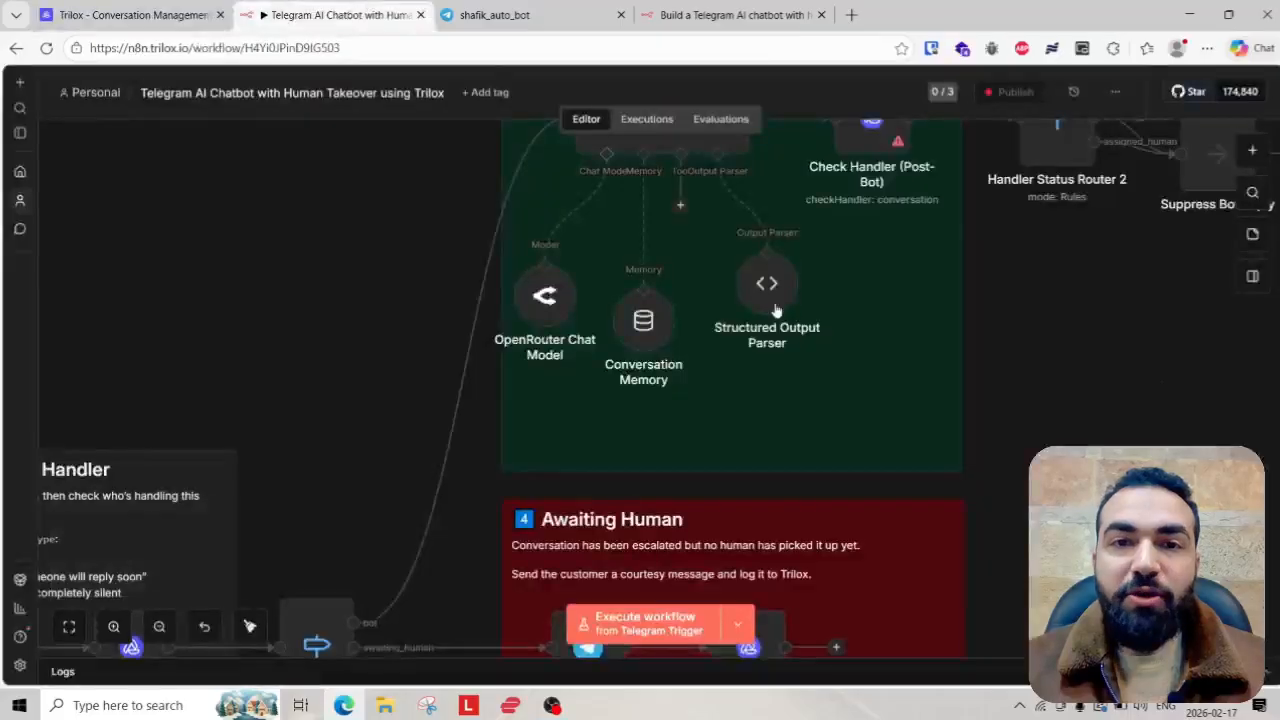
{"action": "scroll", "coordinate": [771, 309], "scroll_direction": "up", "scroll_amount": 3}
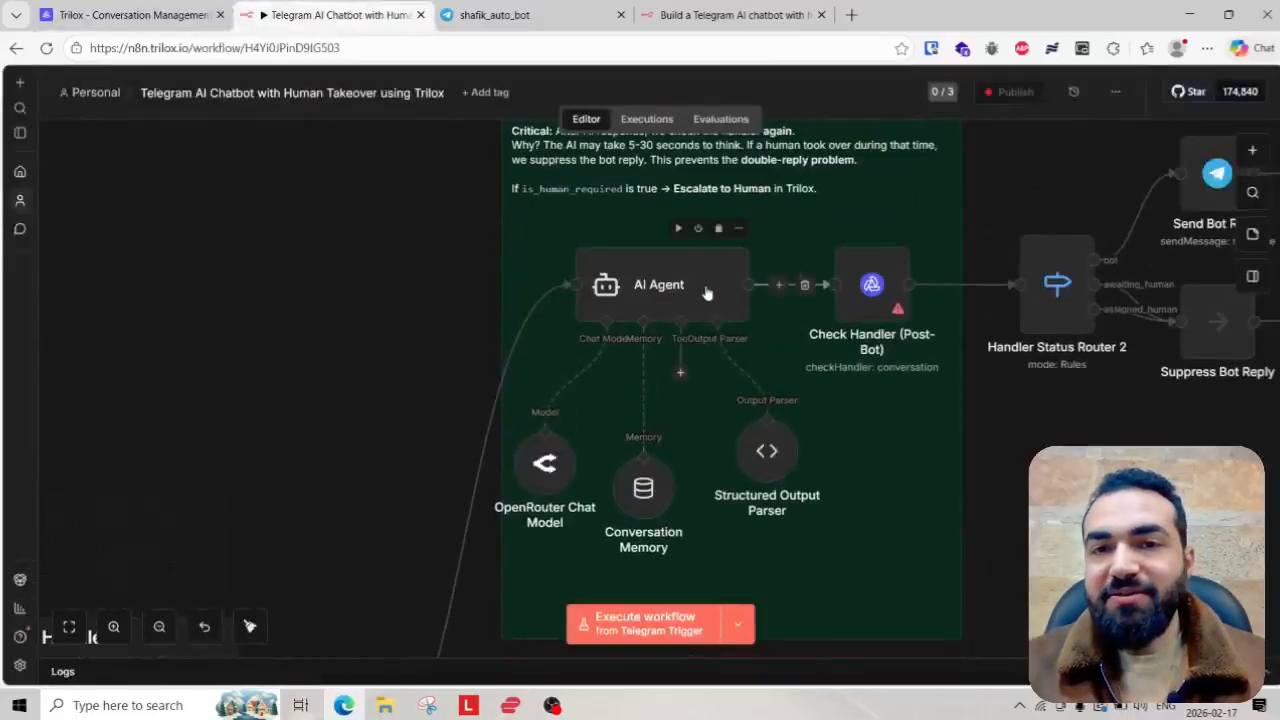
- Set the App of the Check Handler (Post-Bot) node to sales bot and review its Chat ID expression
{"action": "scroll", "coordinate": [743, 310], "scroll_direction": "down", "scroll_amount": 3}
{"action": "left_click_drag", "start_coordinate": [1040, 380], "coordinate": [951, 449]}
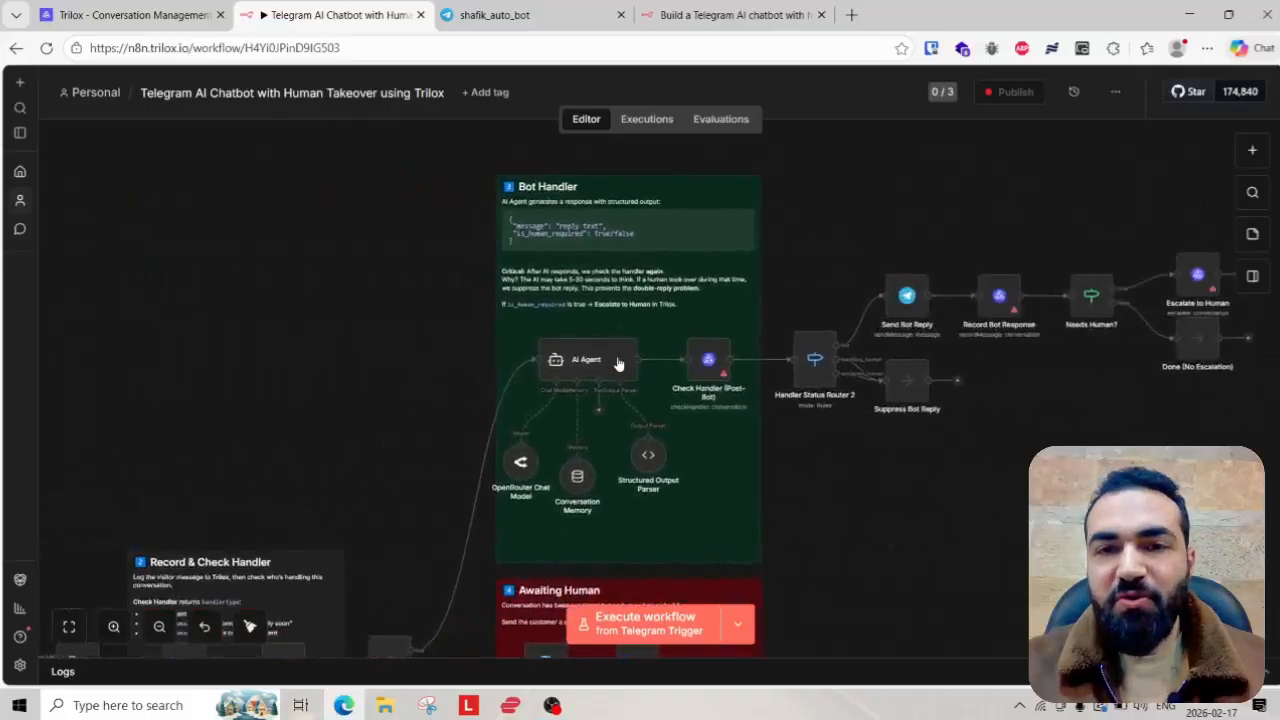
{"action": "scroll", "coordinate": [705, 336], "scroll_direction": "down", "scroll_amount": 2}
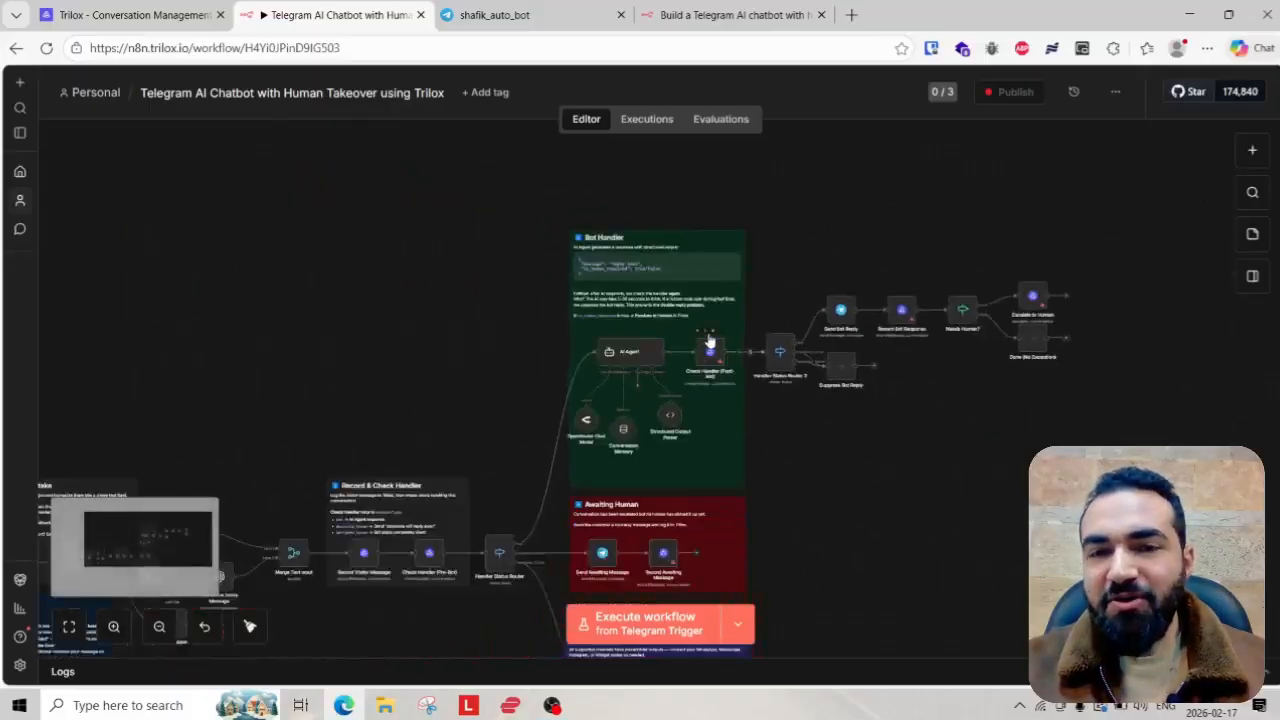
{"action": "scroll", "coordinate": [680, 330], "scroll_direction": "up", "scroll_amount": 5}
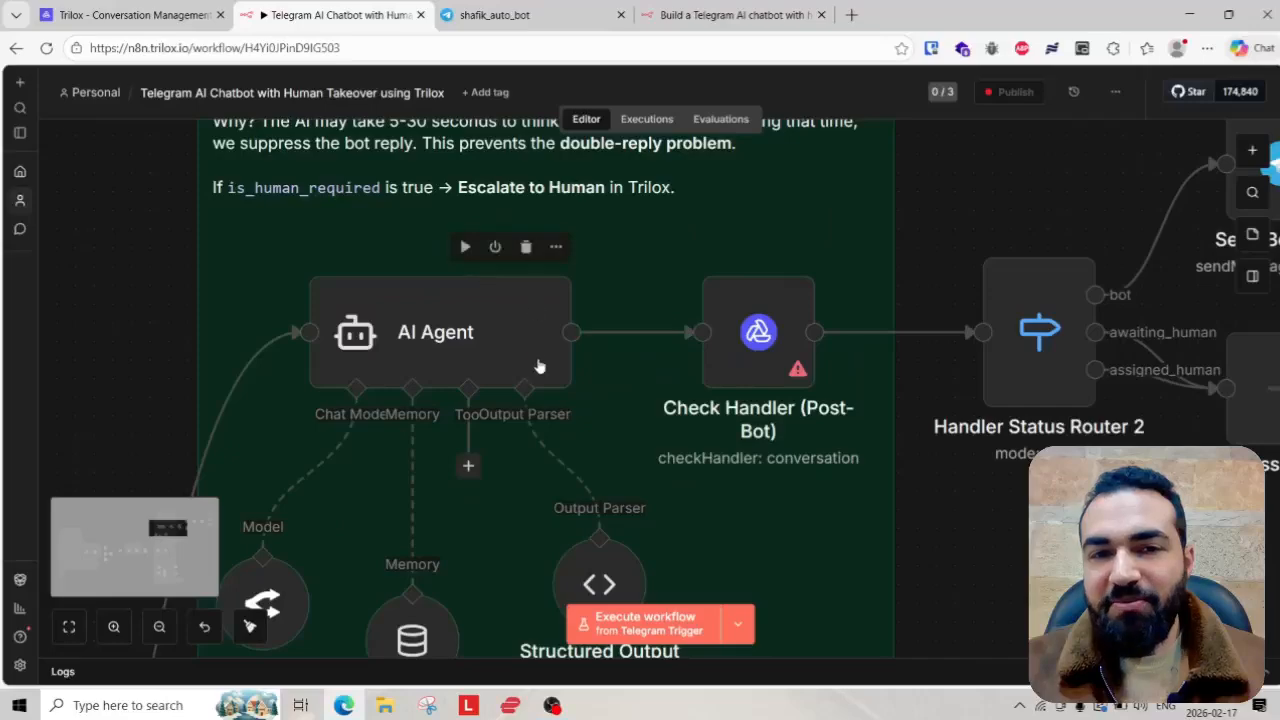
{"action": "double_click", "coordinate": [759, 368]}
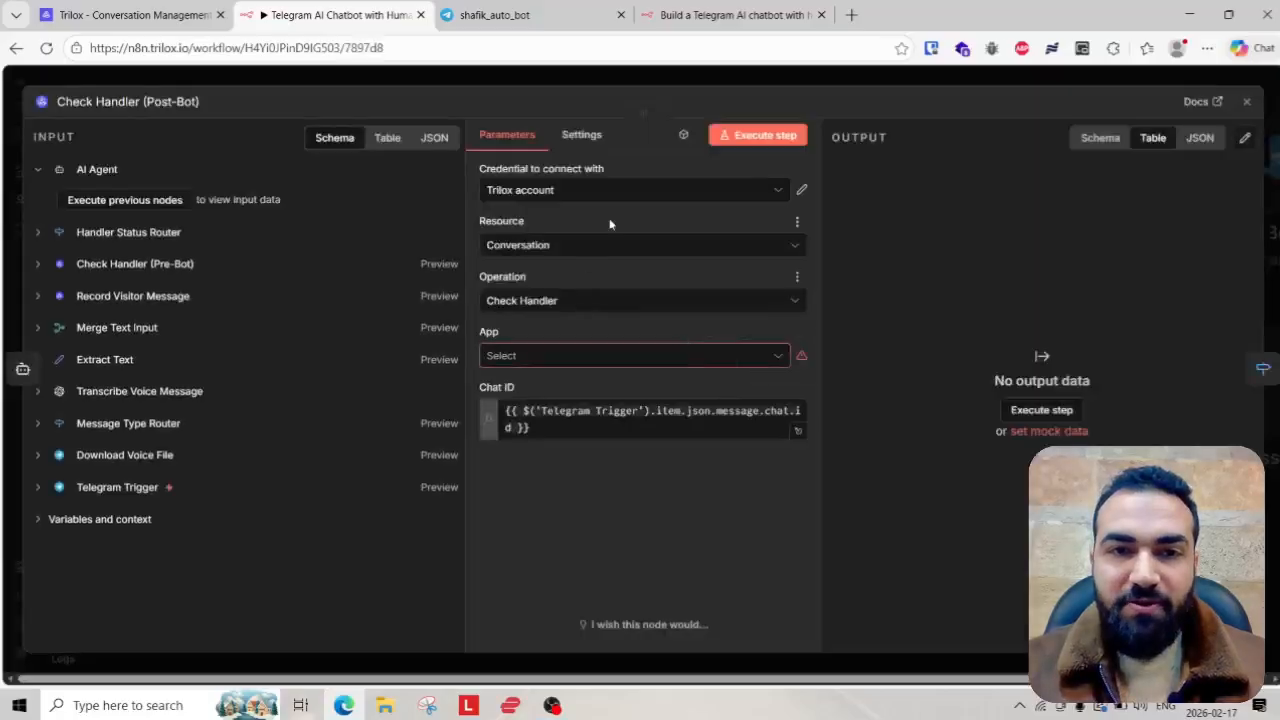
{"action": "left_click", "coordinate": [626, 360]}
{"action": "left_click", "coordinate": [550, 396]}
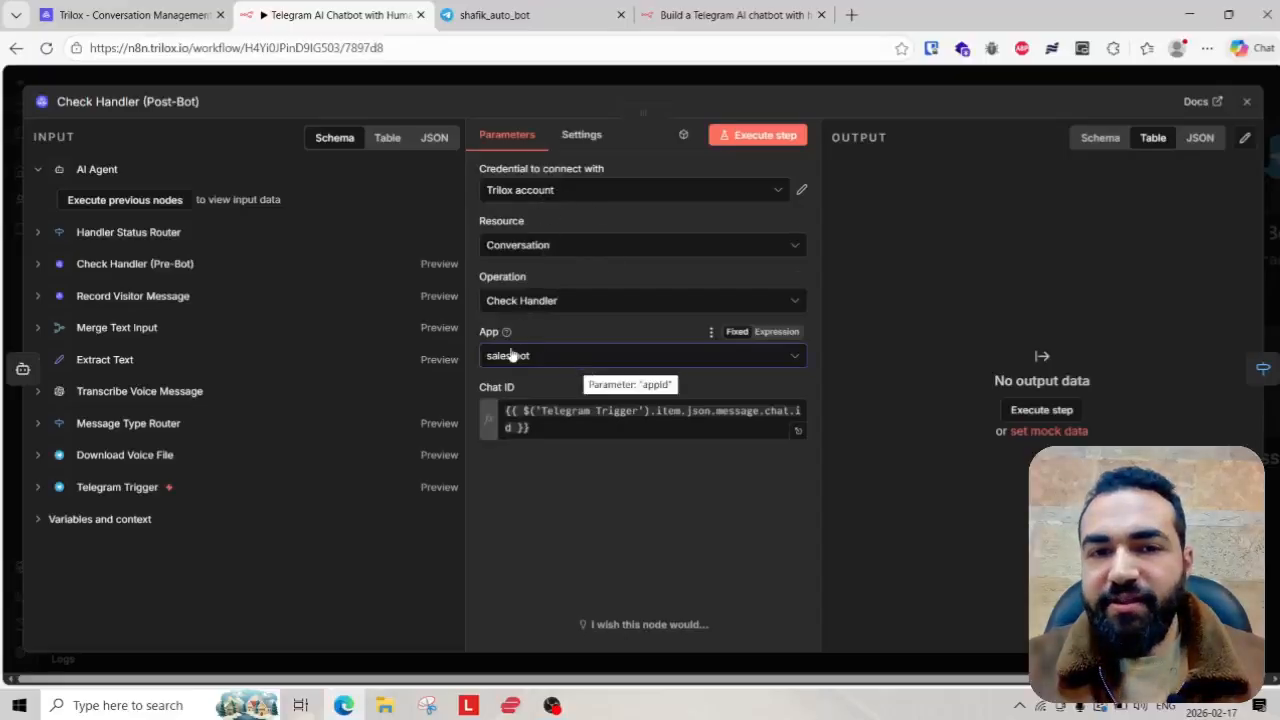
{"action": "left_click_drag", "start_coordinate": [536, 430], "coordinate": [482, 412]}
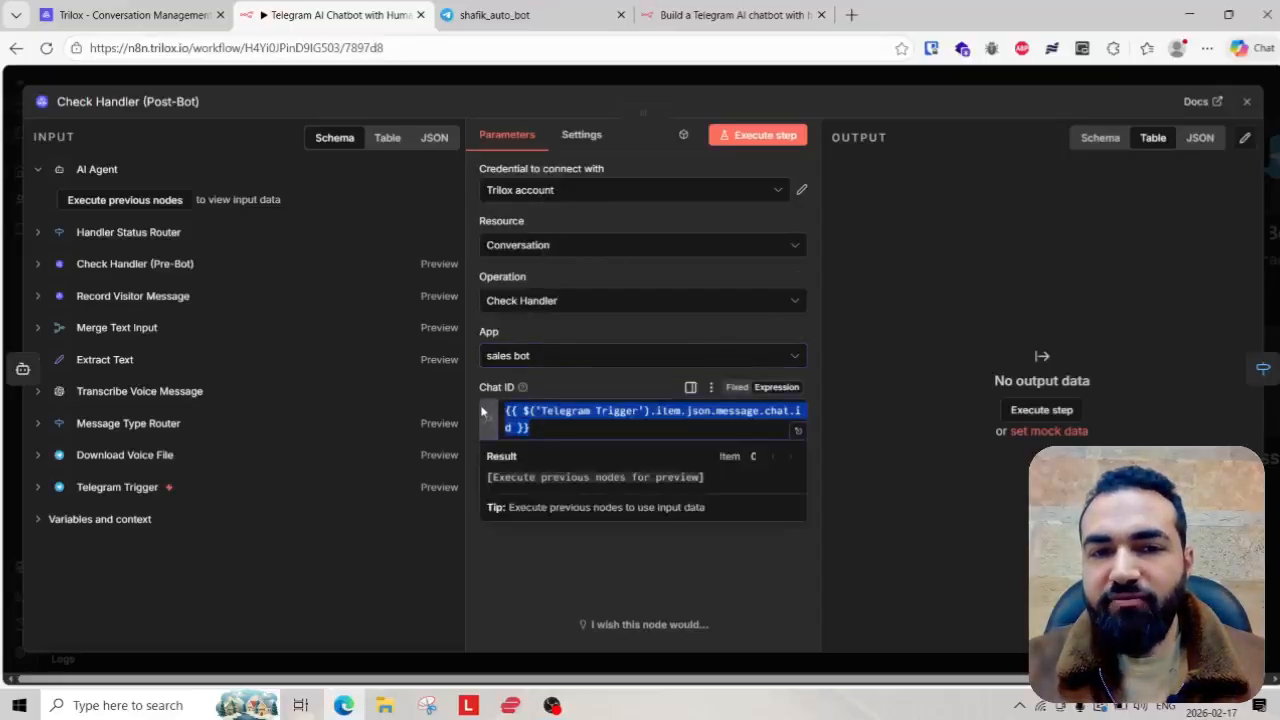
{"action": "left_click", "coordinate": [567, 588]}
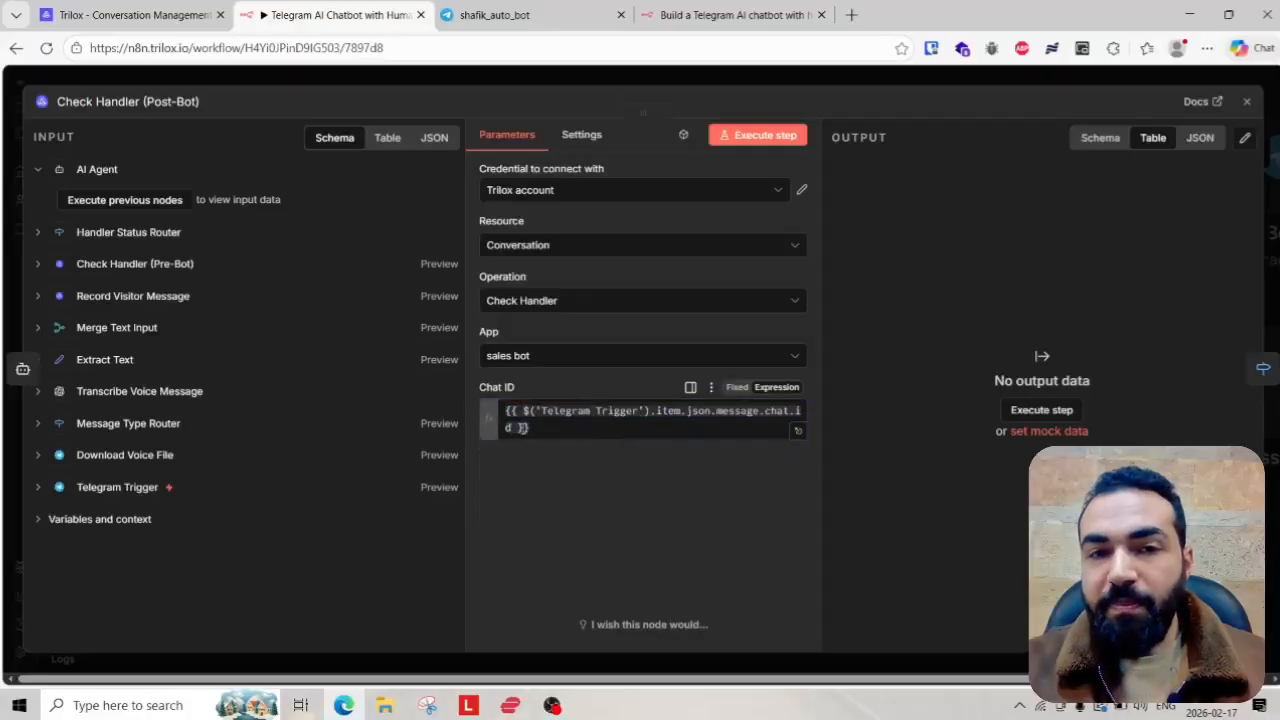
{"action": "left_click", "coordinate": [685, 82]}
- Trace the bot route from Handler Status Router 2 through Send Bot Reply to the Record Bot Response node
{"action": "scroll", "coordinate": [803, 400], "scroll_direction": "down", "scroll_amount": 4}
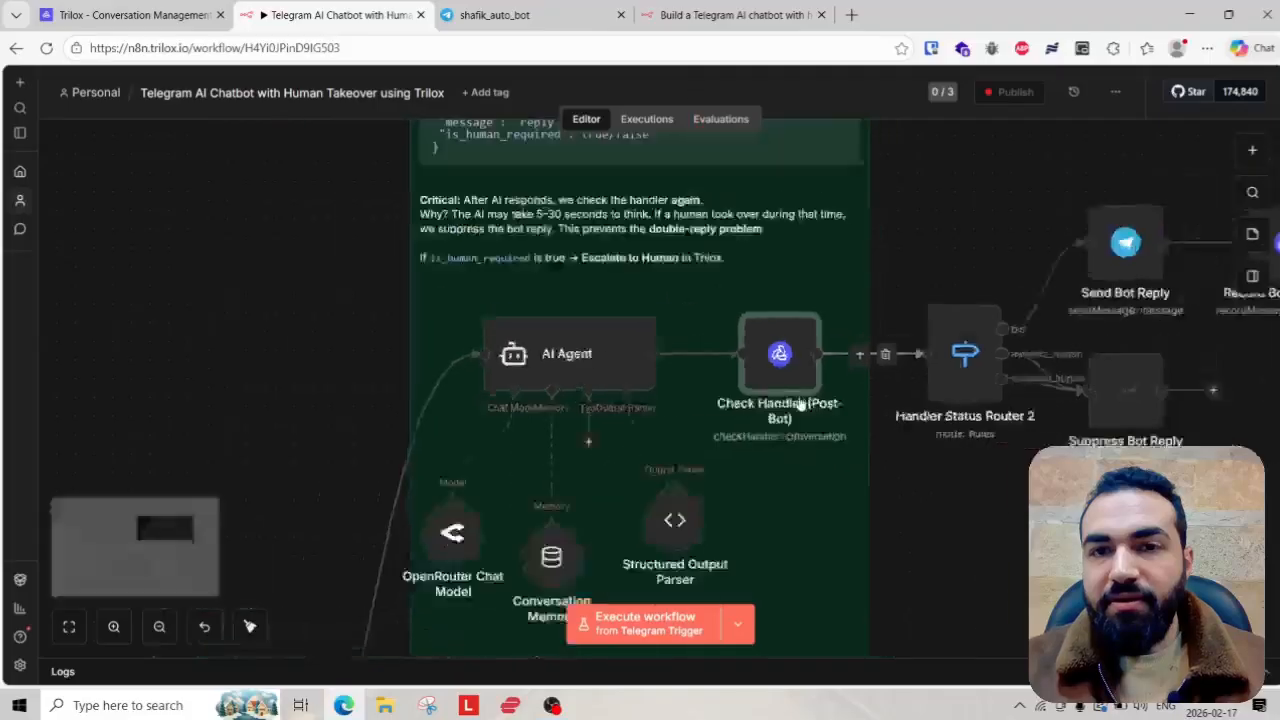
{"action": "left_click_drag", "start_coordinate": [902, 465], "coordinate": [737, 450]}
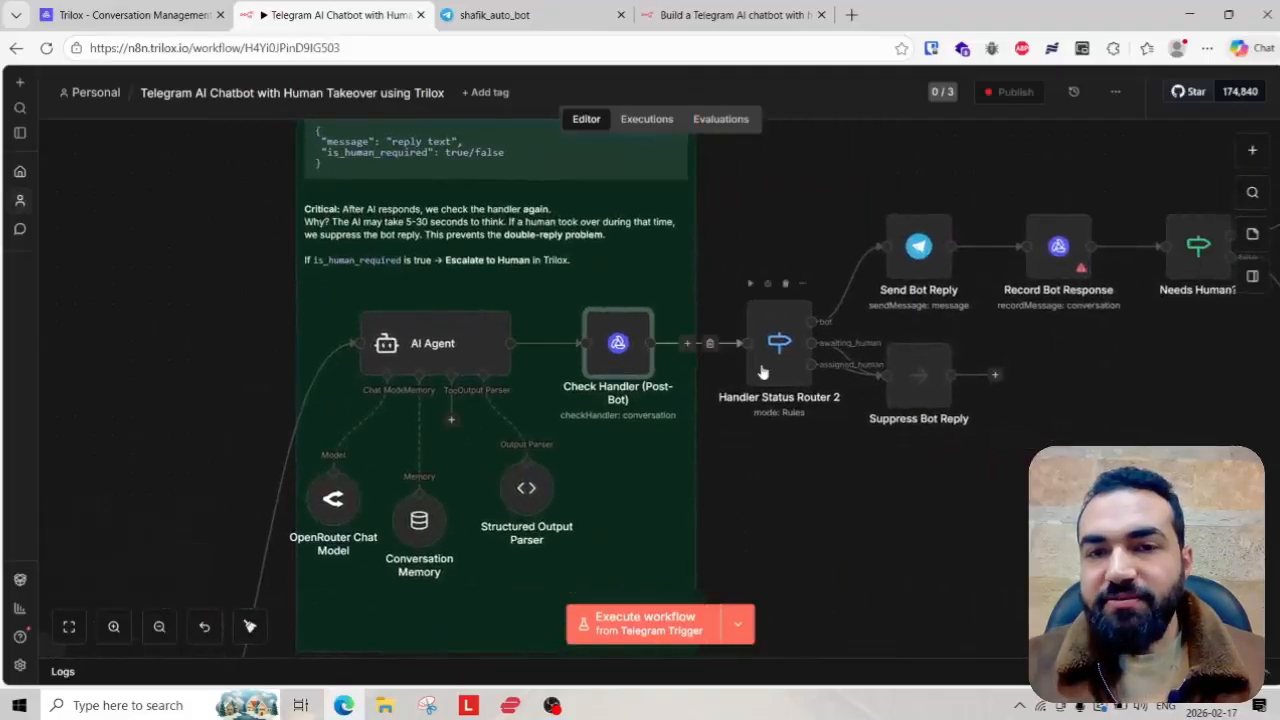
{"action": "scroll", "coordinate": [748, 248], "scroll_direction": "up", "scroll_amount": 5}
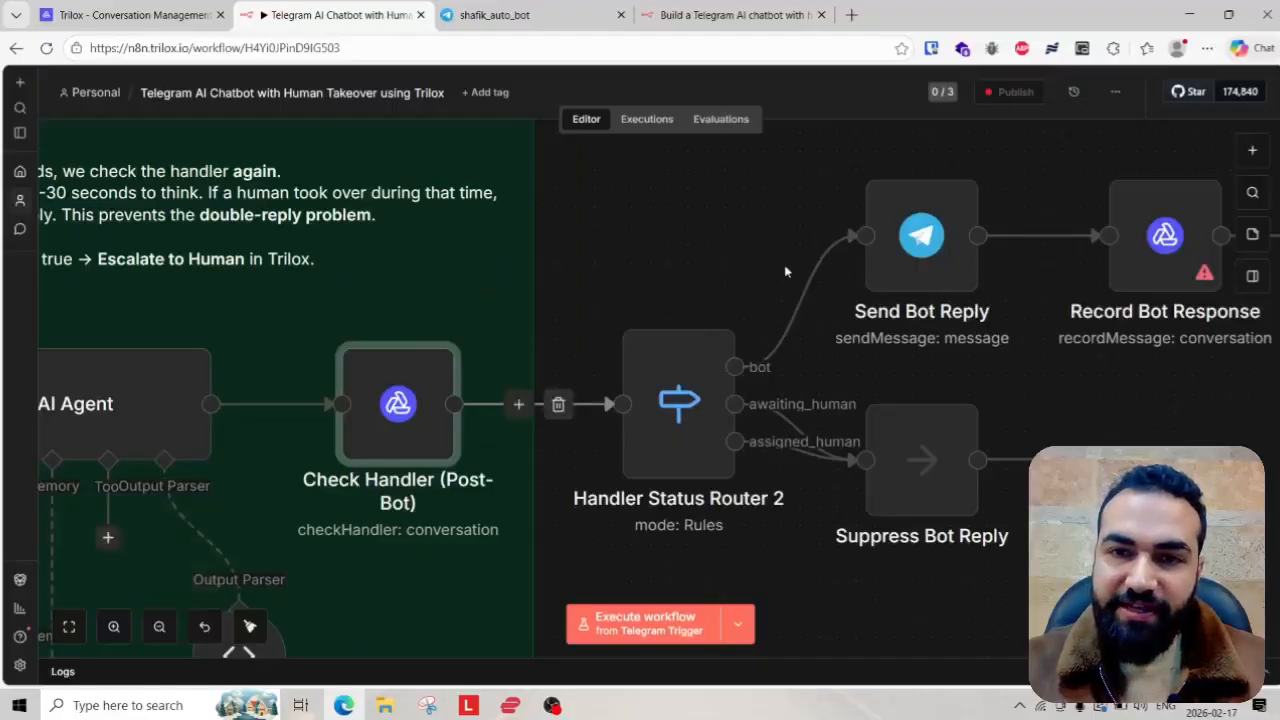
{"action": "scroll", "coordinate": [646, 335], "scroll_direction": "up", "scroll_amount": 2}
{"action": "scroll", "coordinate": [646, 335], "scroll_direction": "right", "scroll_amount": 2}
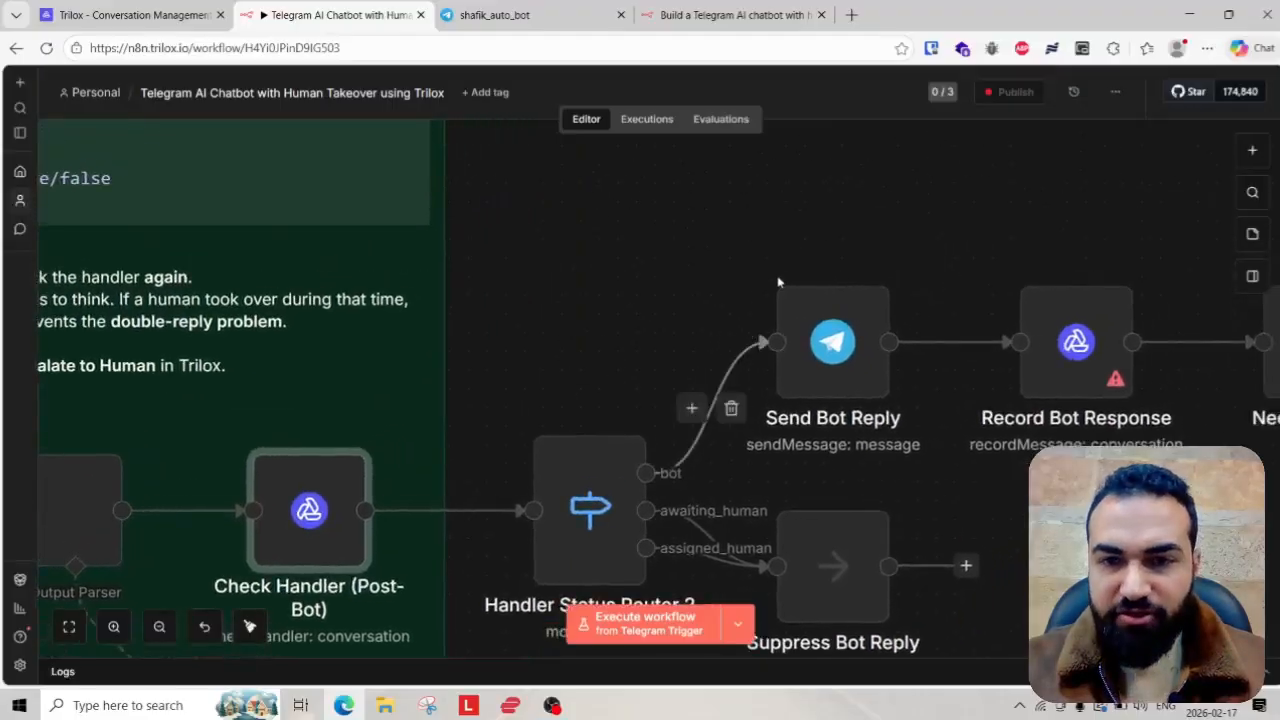
{"action": "scroll", "coordinate": [760, 280], "scroll_direction": "right", "scroll_amount": 3}
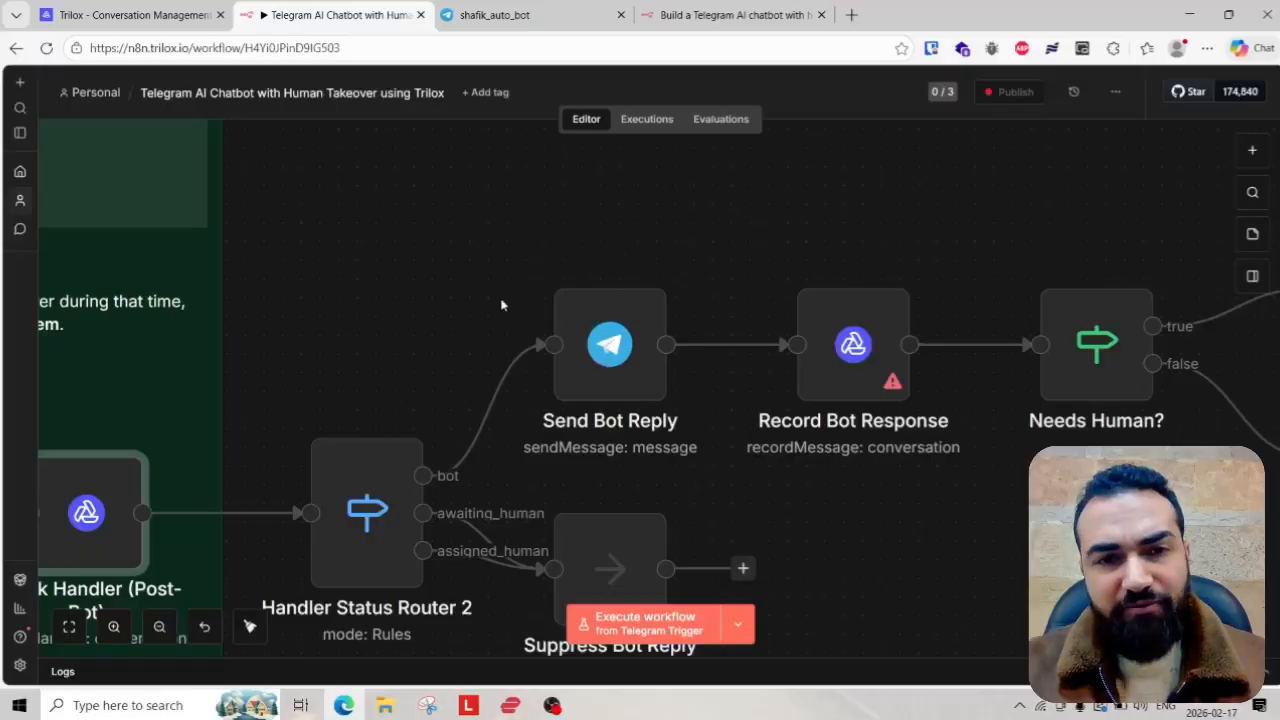
{"action": "left_click_drag", "start_coordinate": [503, 303], "coordinate": [572, 354]}
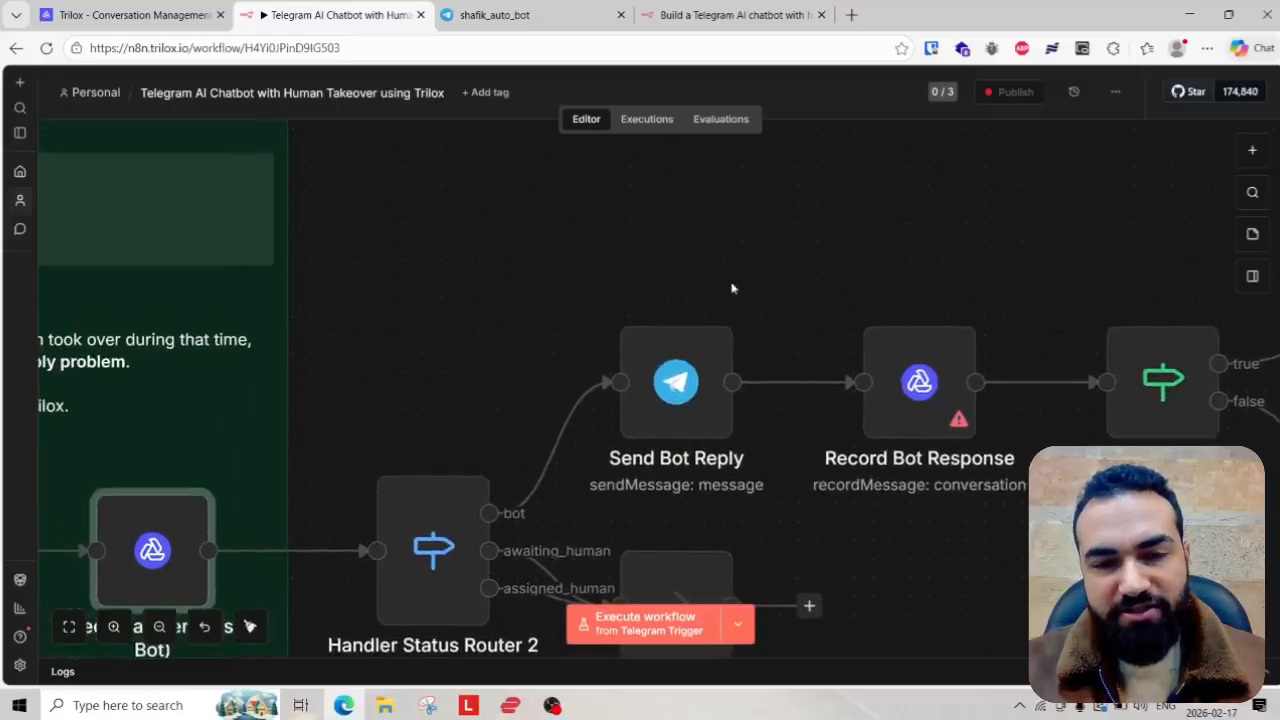
{"action": "scroll", "coordinate": [755, 254], "scroll_direction": "up", "scroll_amount": 1}
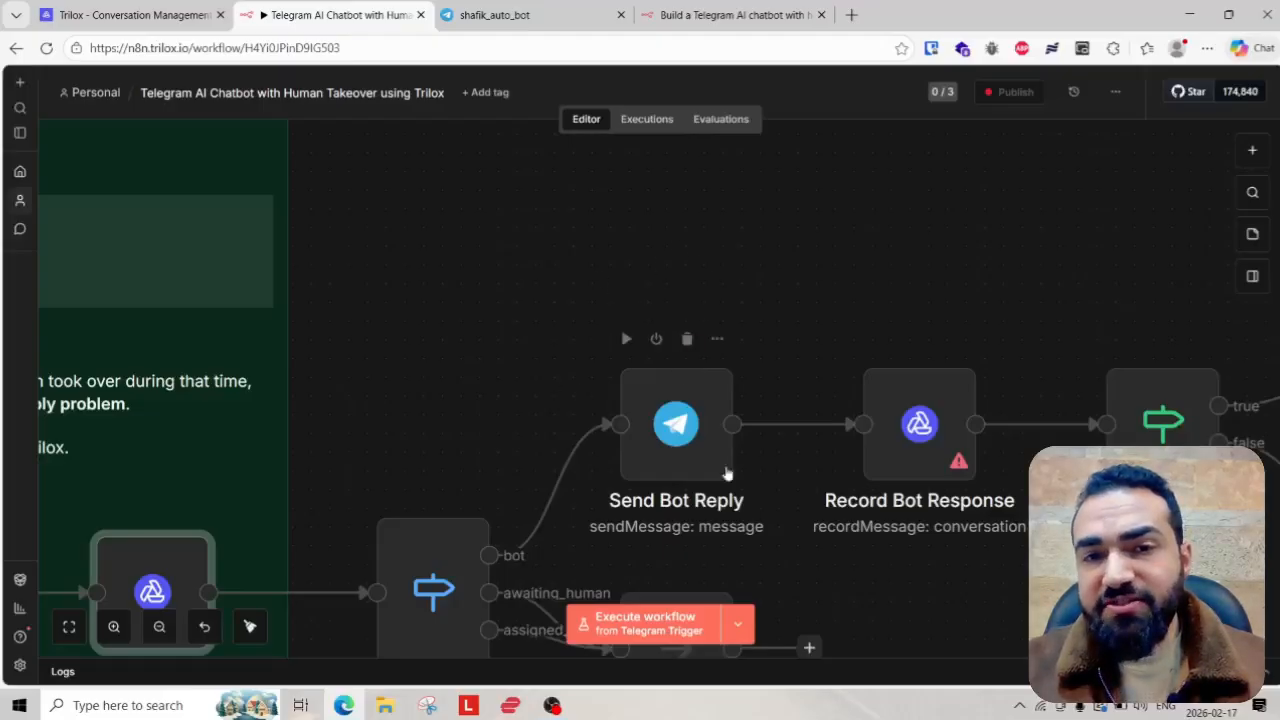
{"action": "scroll", "coordinate": [700, 440], "scroll_direction": "down", "scroll_amount": 2}
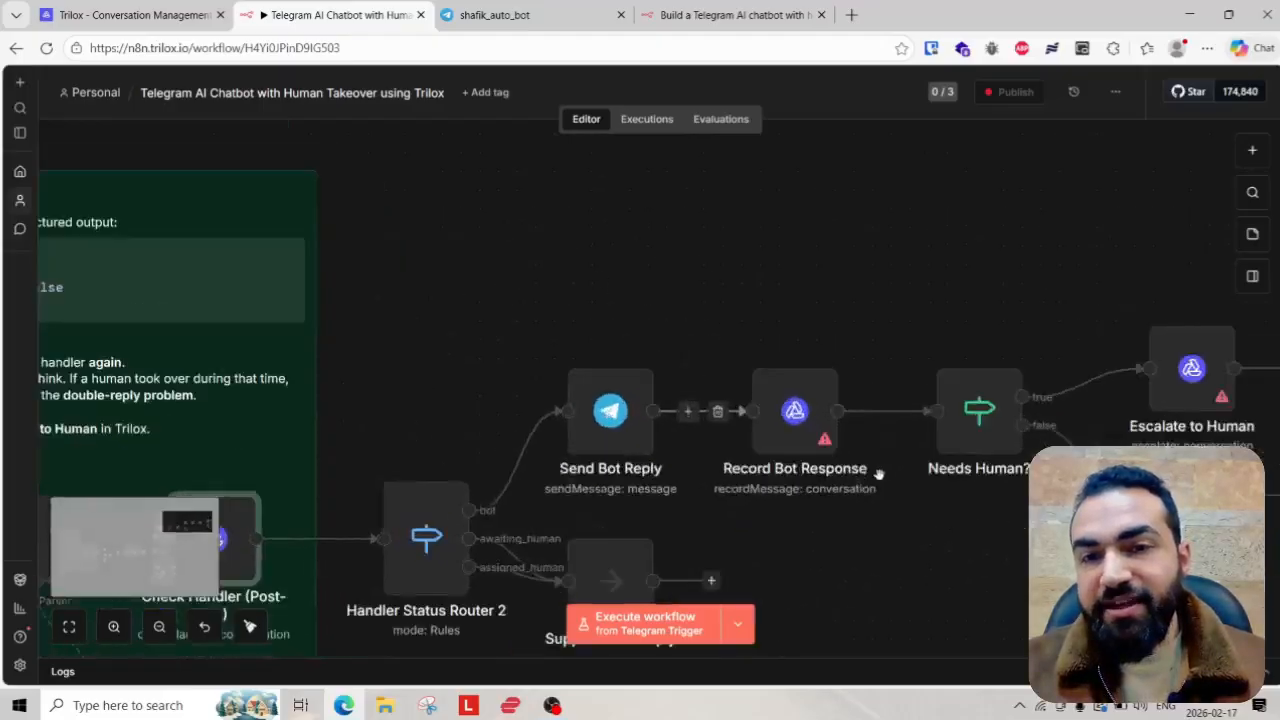
{"action": "scroll", "coordinate": [677, 234], "scroll_direction": "up", "scroll_amount": 3}
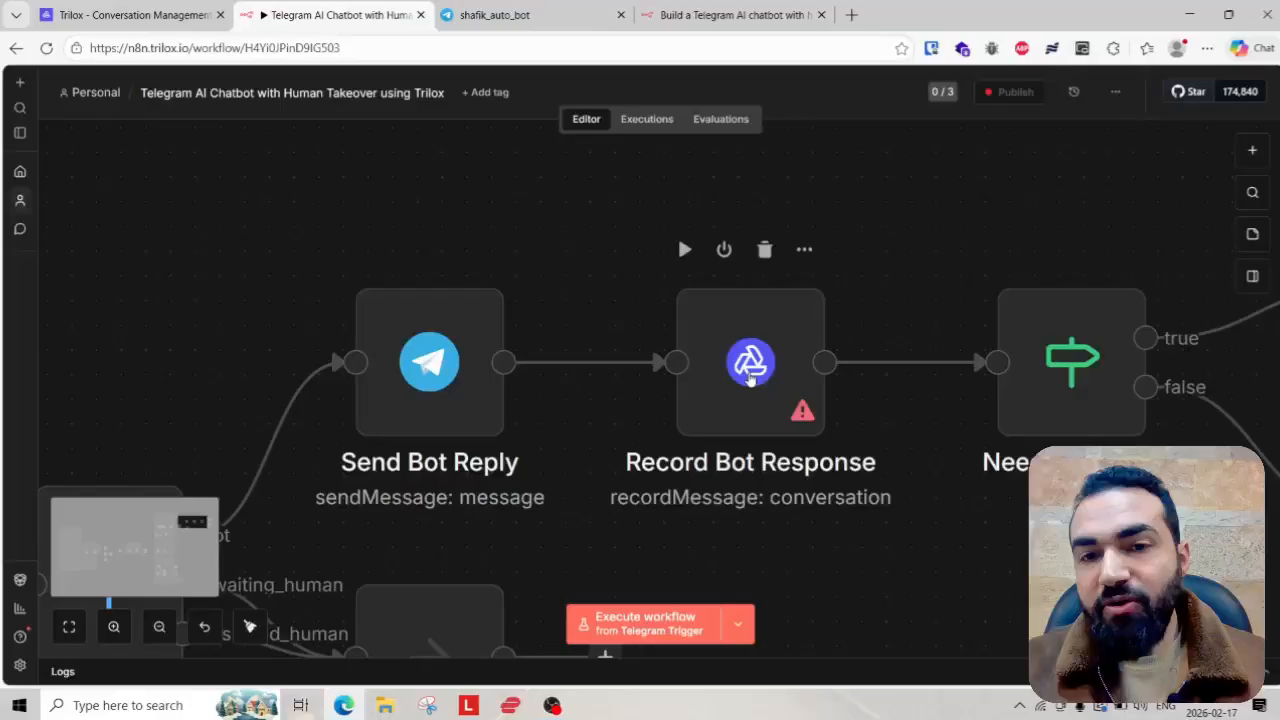
- Switch to Trilox, review the recorded bot messages in the Unknown Telegram conversation, and return to Record Bot Response in n8n
{"action": "left_click", "coordinate": [158, 15]}
{"action": "scroll", "coordinate": [800, 494], "scroll_direction": "up", "scroll_amount": 10}
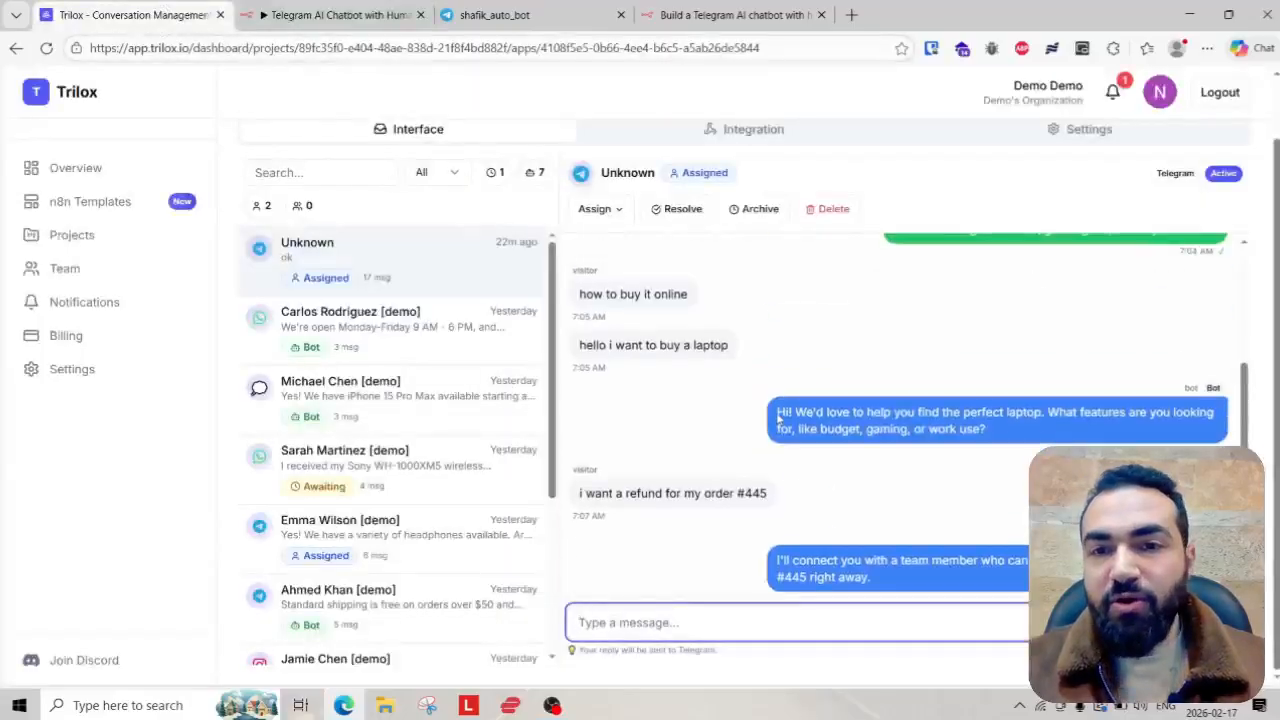
{"action": "scroll", "coordinate": [700, 360], "scroll_direction": "down", "scroll_amount": 5}
{"action": "scroll", "coordinate": [800, 370], "scroll_direction": "down", "scroll_amount": 3}
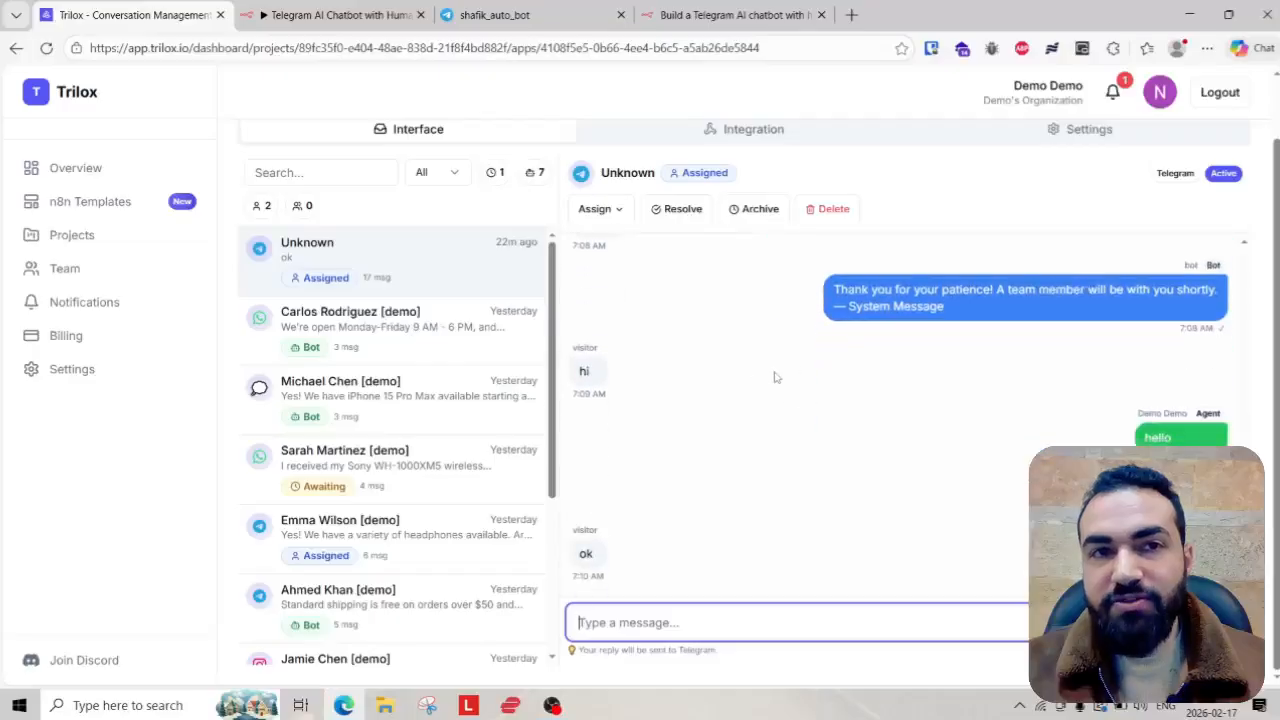
{"action": "left_click", "coordinate": [288, 12]}
{"action": "scroll", "coordinate": [677, 363], "scroll_direction": "down", "scroll_amount": 1}
{"action": "scroll", "coordinate": [730, 380], "scroll_direction": "down", "scroll_amount": 2}
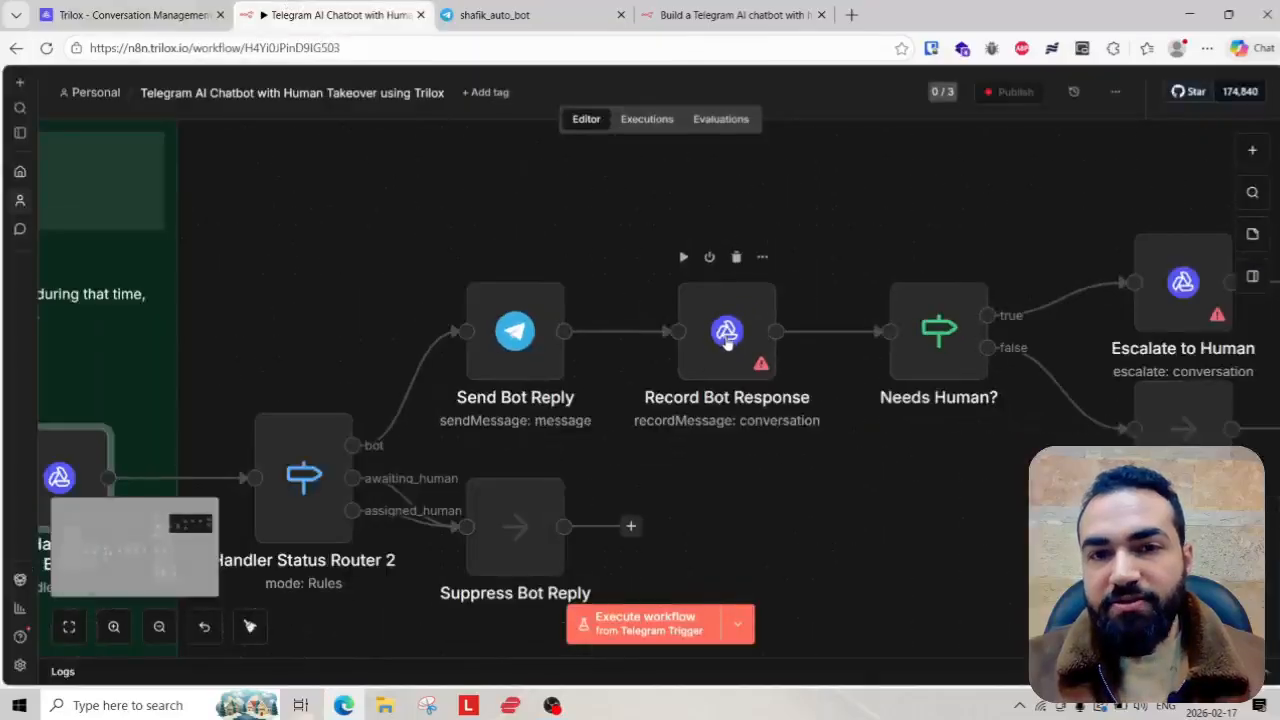
- Open the Record Bot Response node and set its App to sales bot
{"action": "scroll", "coordinate": [760, 365], "scroll_direction": "up", "scroll_amount": 2}
{"action": "scroll", "coordinate": [761, 366], "scroll_direction": "up", "scroll_amount": 1}
{"action": "double_click", "coordinate": [731, 341]}
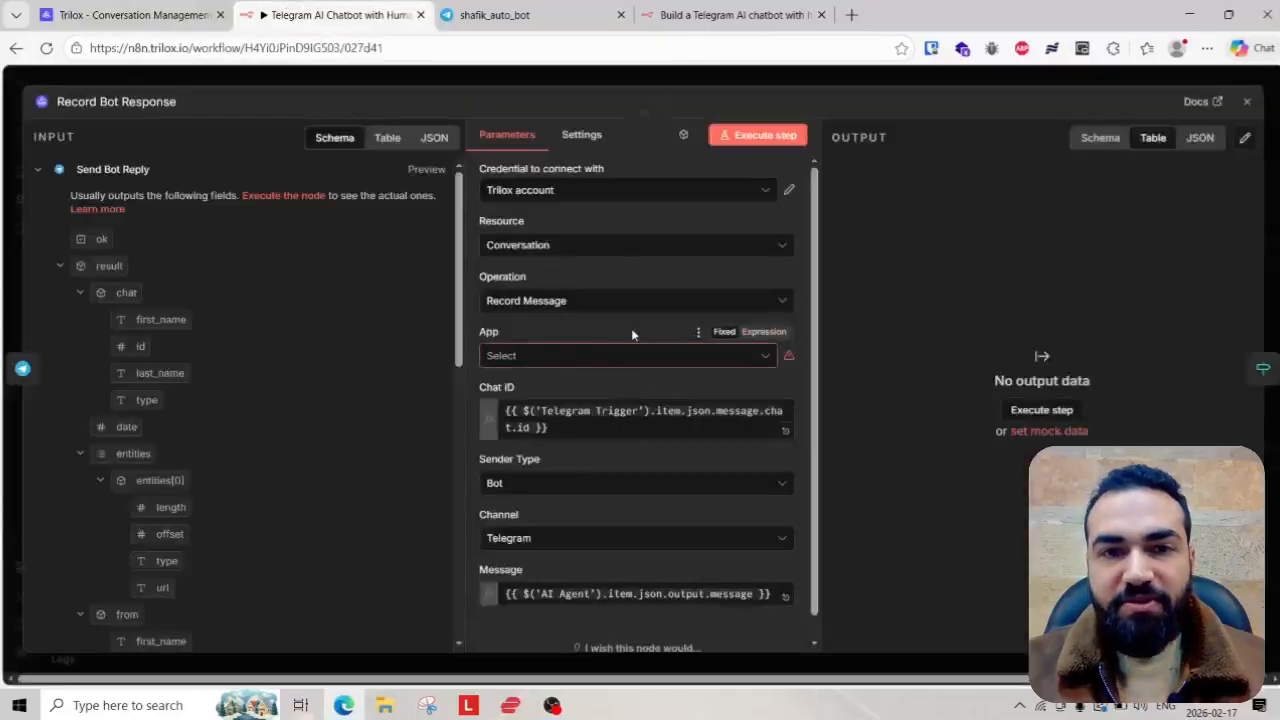
{"action": "left_click", "coordinate": [640, 355]}
{"action": "left_click", "coordinate": [700, 394]}
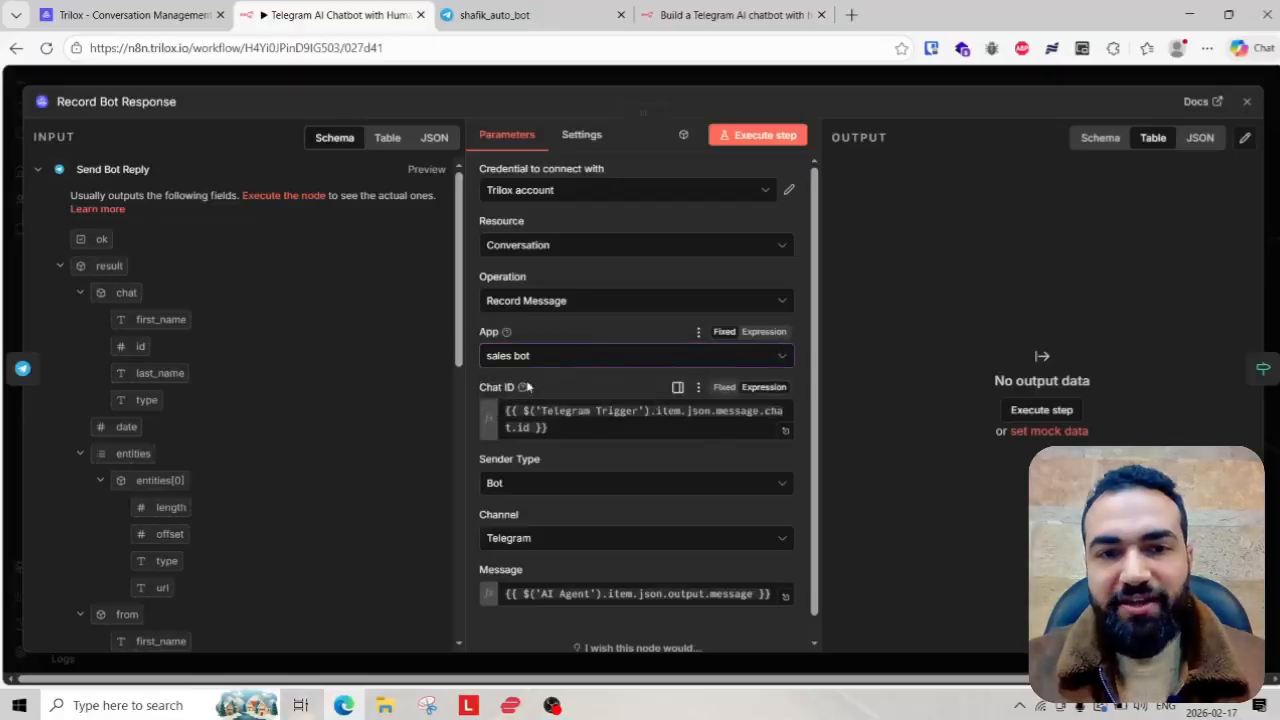
- Examine the Chat ID and Message expressions in the Record Bot Response node
{"action": "scroll", "coordinate": [587, 409], "scroll_direction": "down", "scroll_amount": 1}
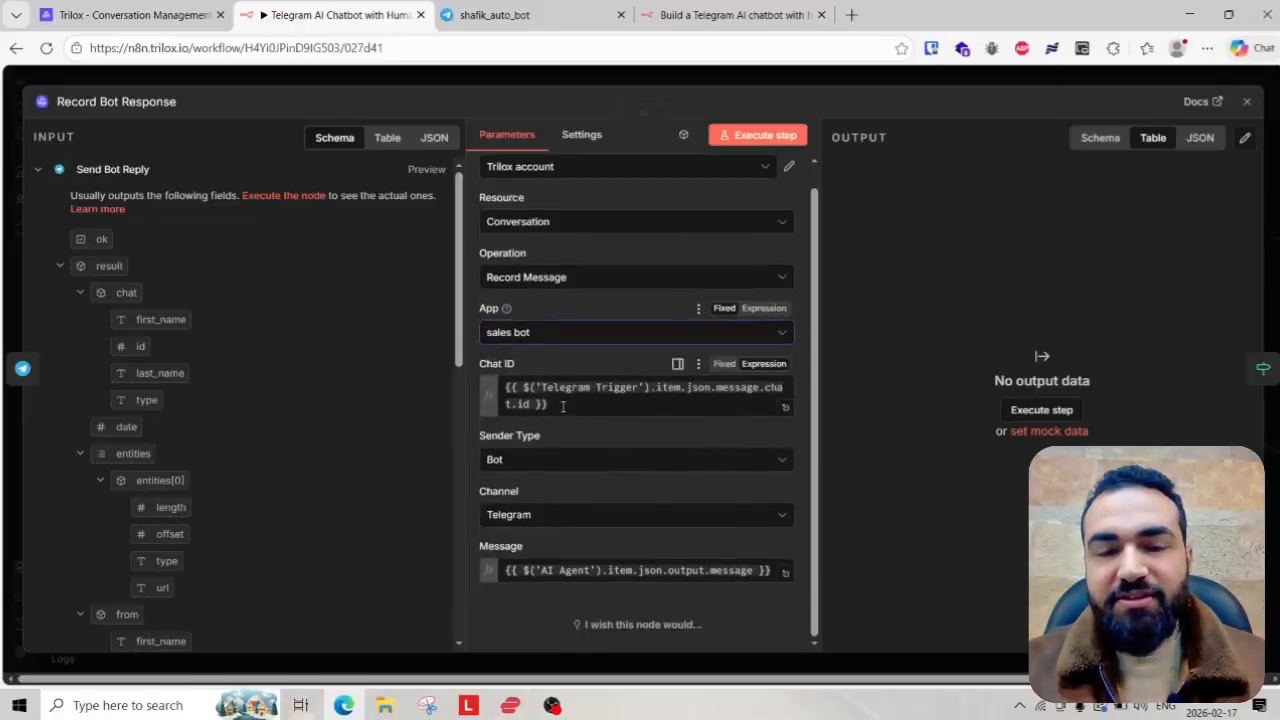
{"action": "left_click_drag", "start_coordinate": [563, 406], "coordinate": [498, 381]}
{"action": "left_click", "coordinate": [472, 333]}
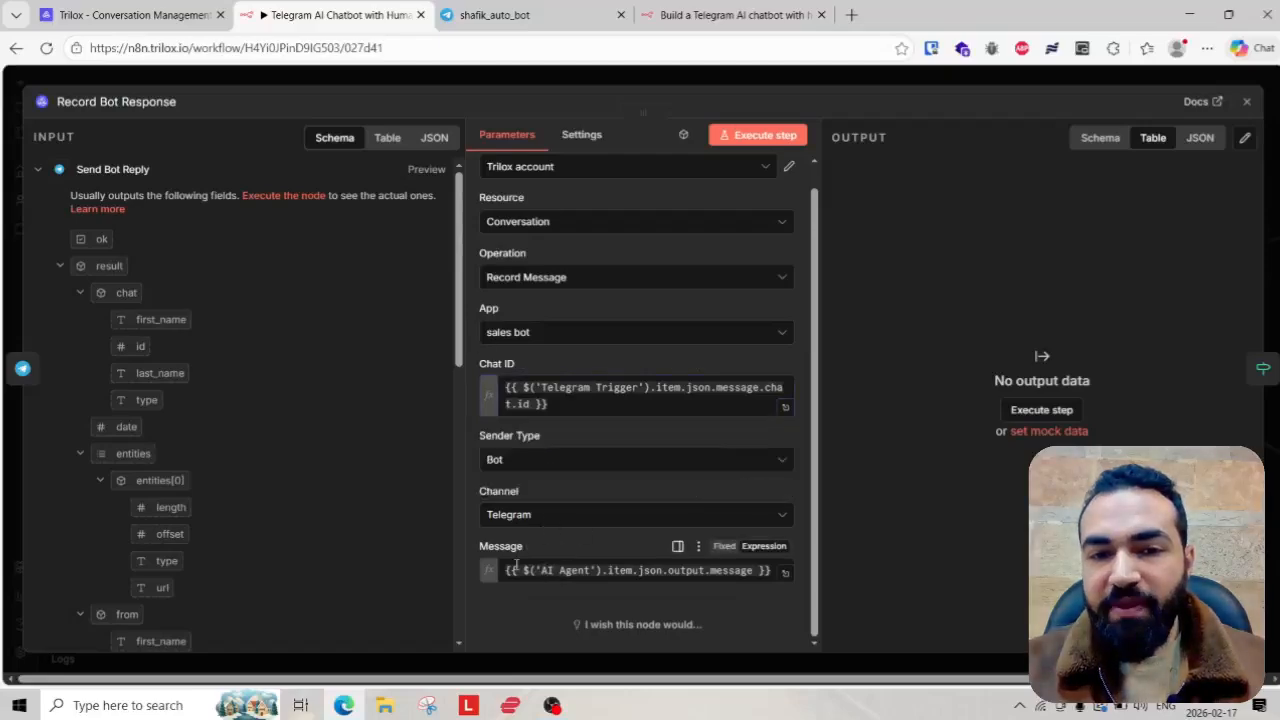
{"action": "left_click_drag", "start_coordinate": [513, 570], "coordinate": [701, 570]}
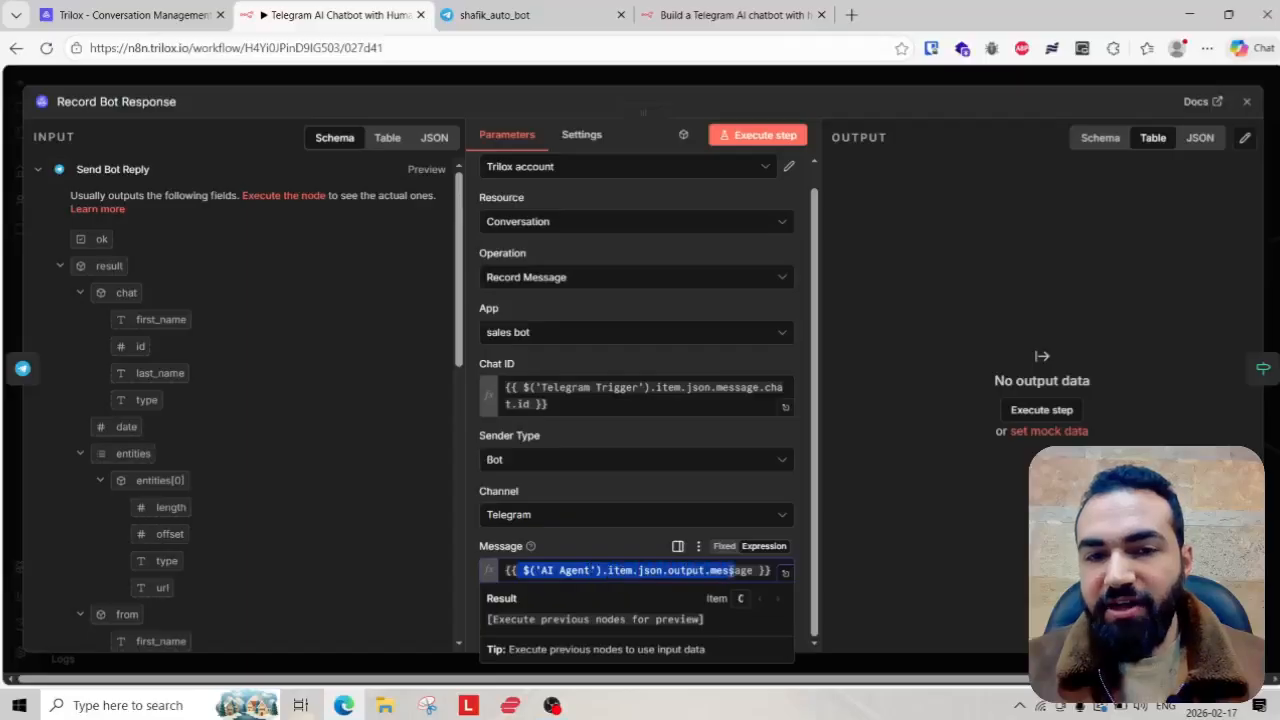
- Open the Sender Type choices, switch to Trilox and review how the sales bot conversation labels visitor, bot and agent messages
{"action": "left_click", "coordinate": [543, 462]}
{"action": "left_click", "coordinate": [543, 463]}
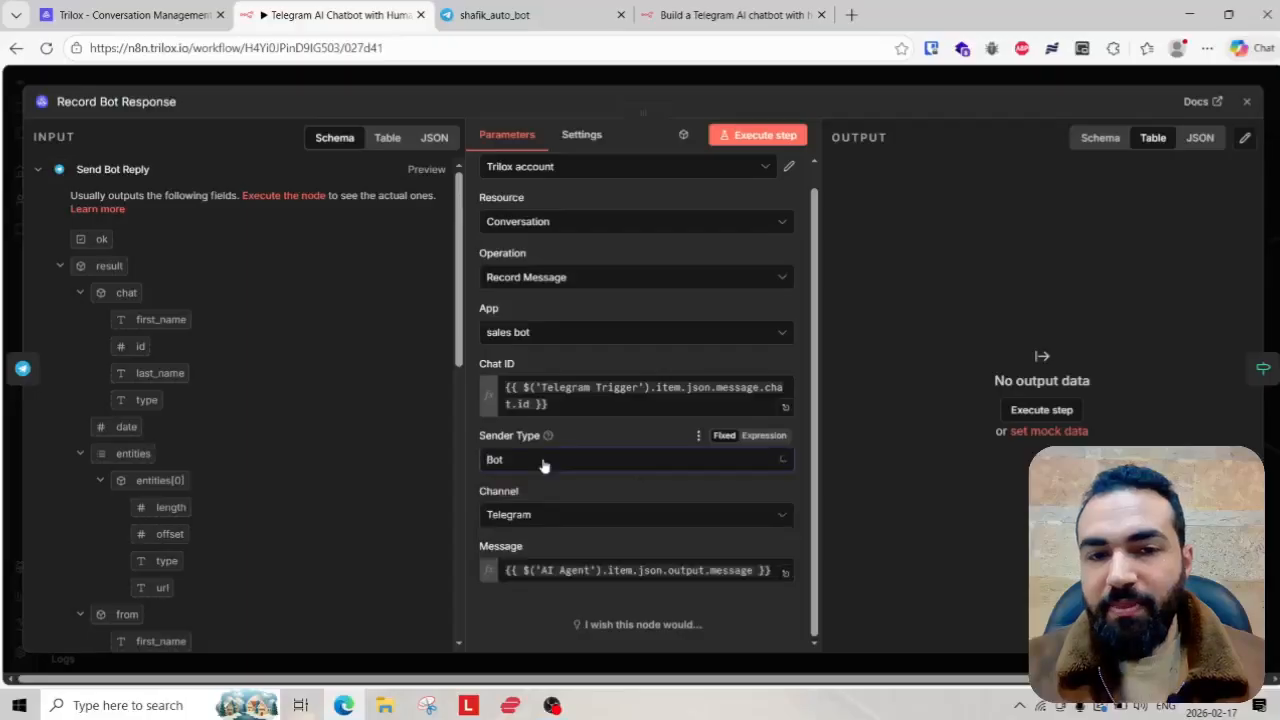
{"action": "left_click", "coordinate": [165, 5]}
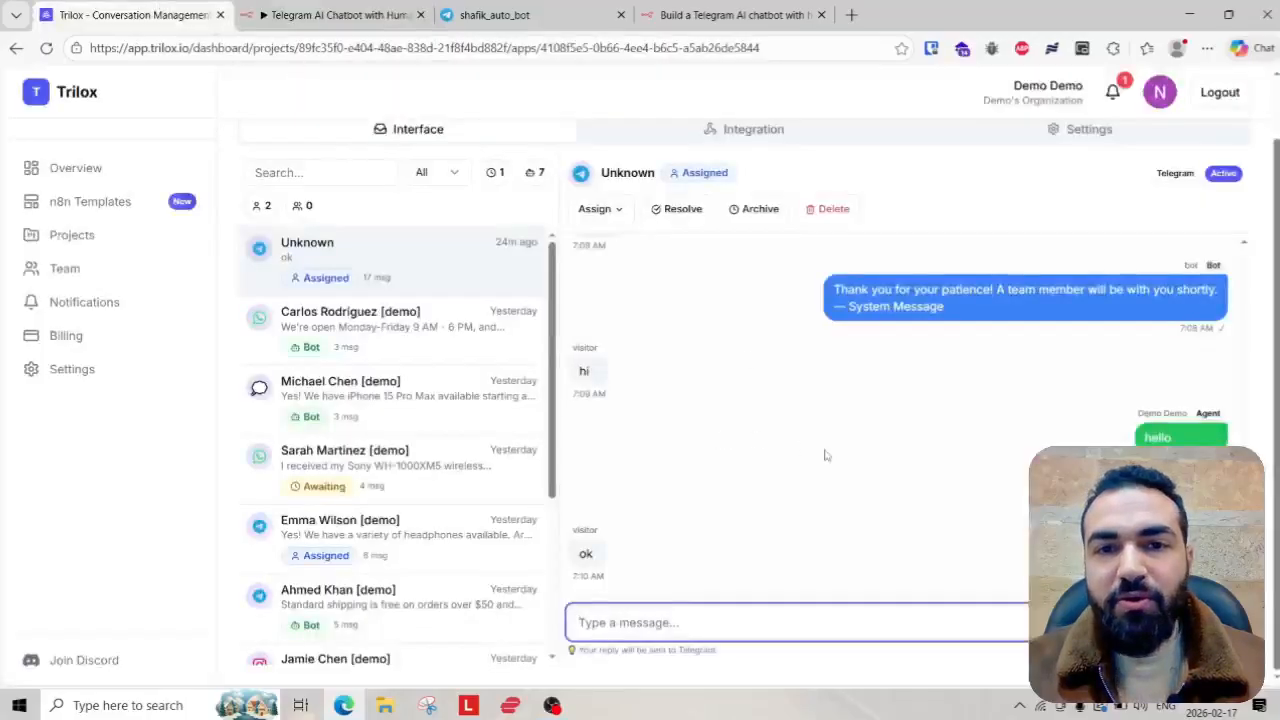
{"action": "scroll", "coordinate": [825, 455], "scroll_direction": "up", "scroll_amount": 15}
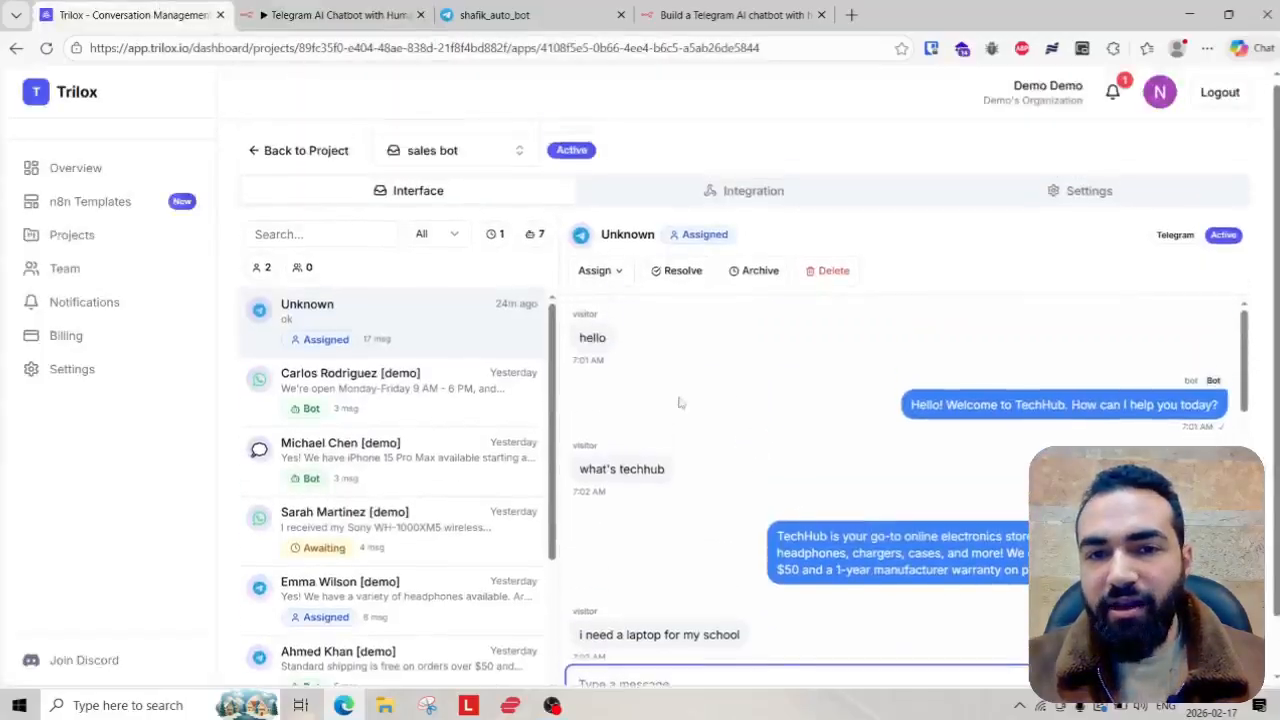
{"action": "scroll", "coordinate": [724, 386], "scroll_direction": "down", "scroll_amount": 2}
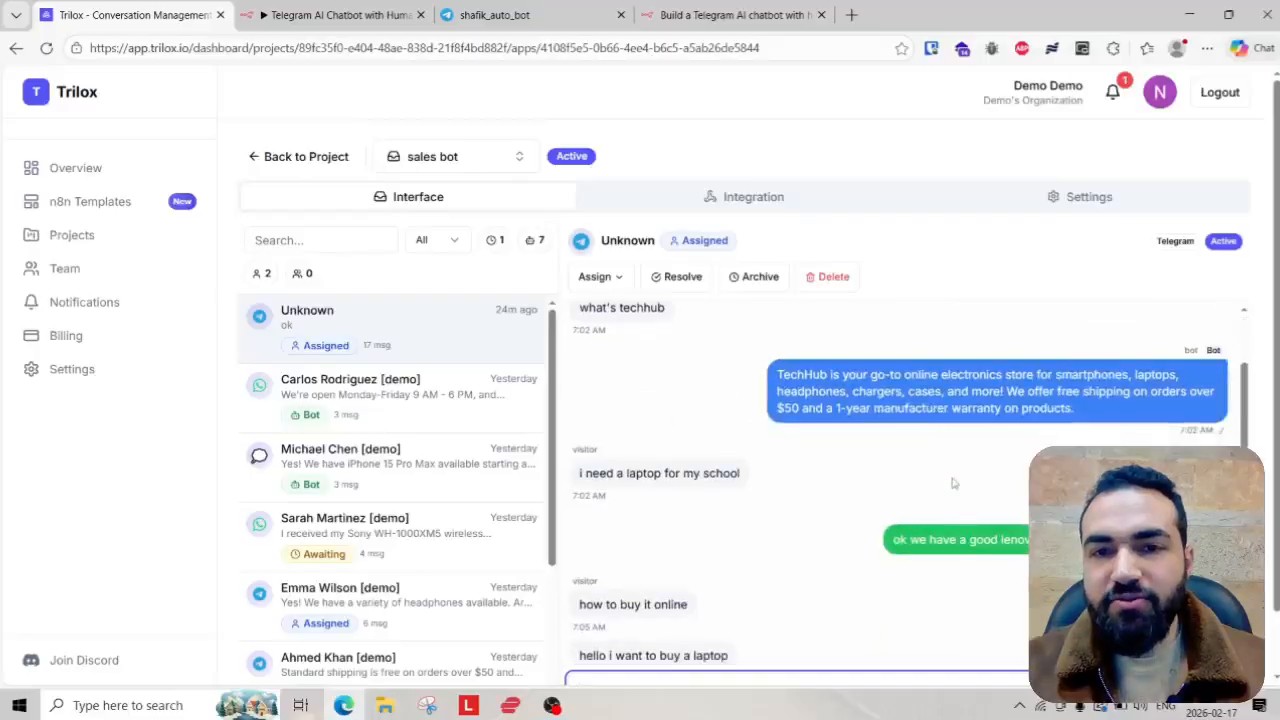
- Return to the n8n workflow, choose Bot as the sender type of Record Bot Response and close the node
{"action": "left_click", "coordinate": [340, 14]}
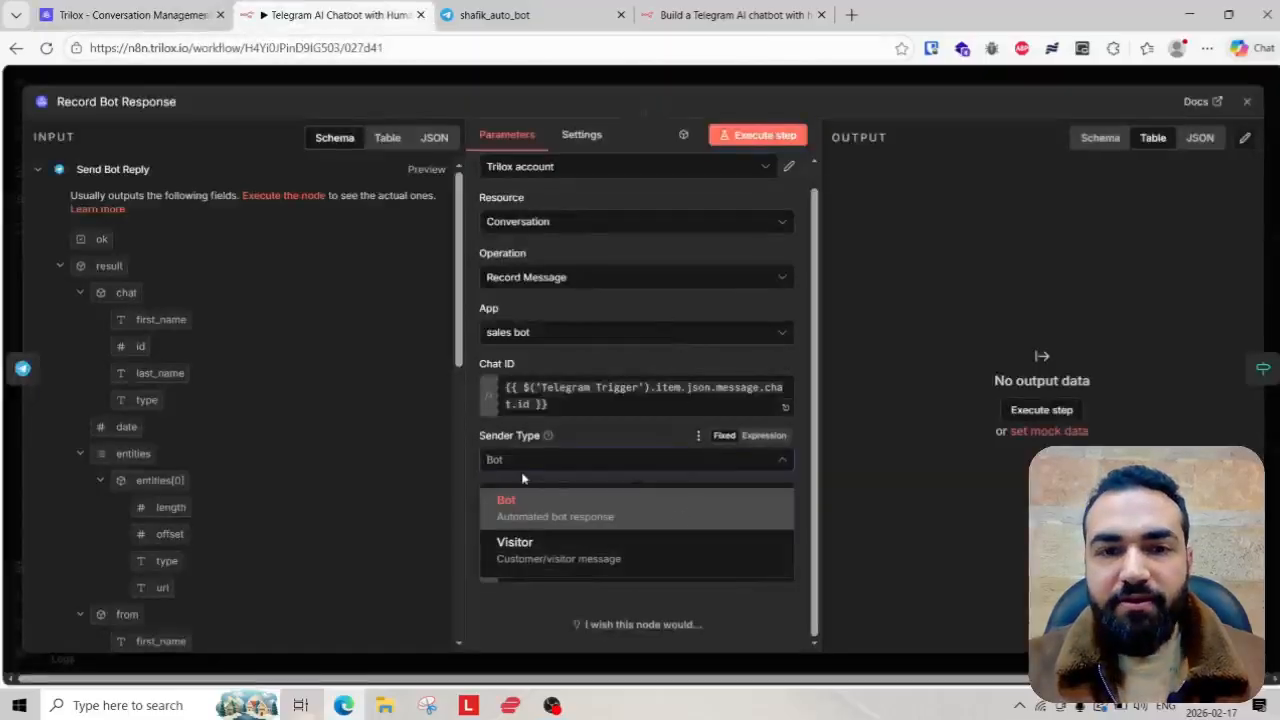
{"action": "left_click", "coordinate": [547, 502]}
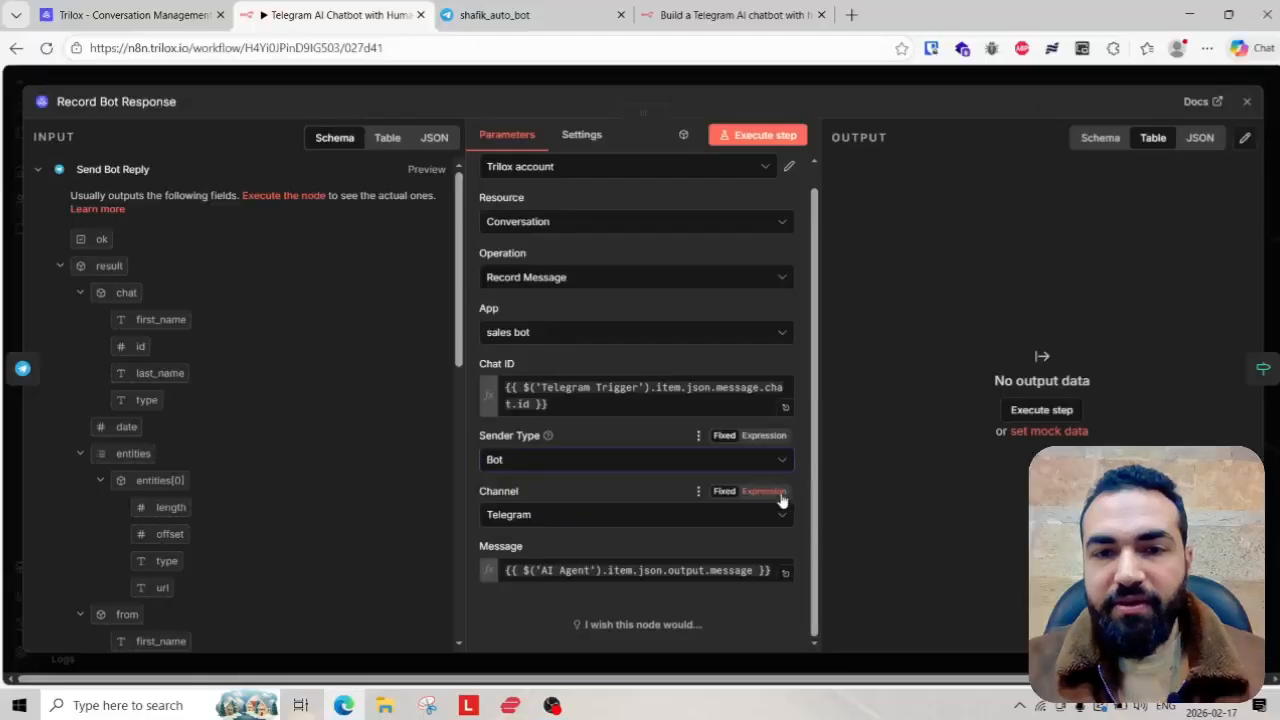
{"action": "key", "text": "Escape"}
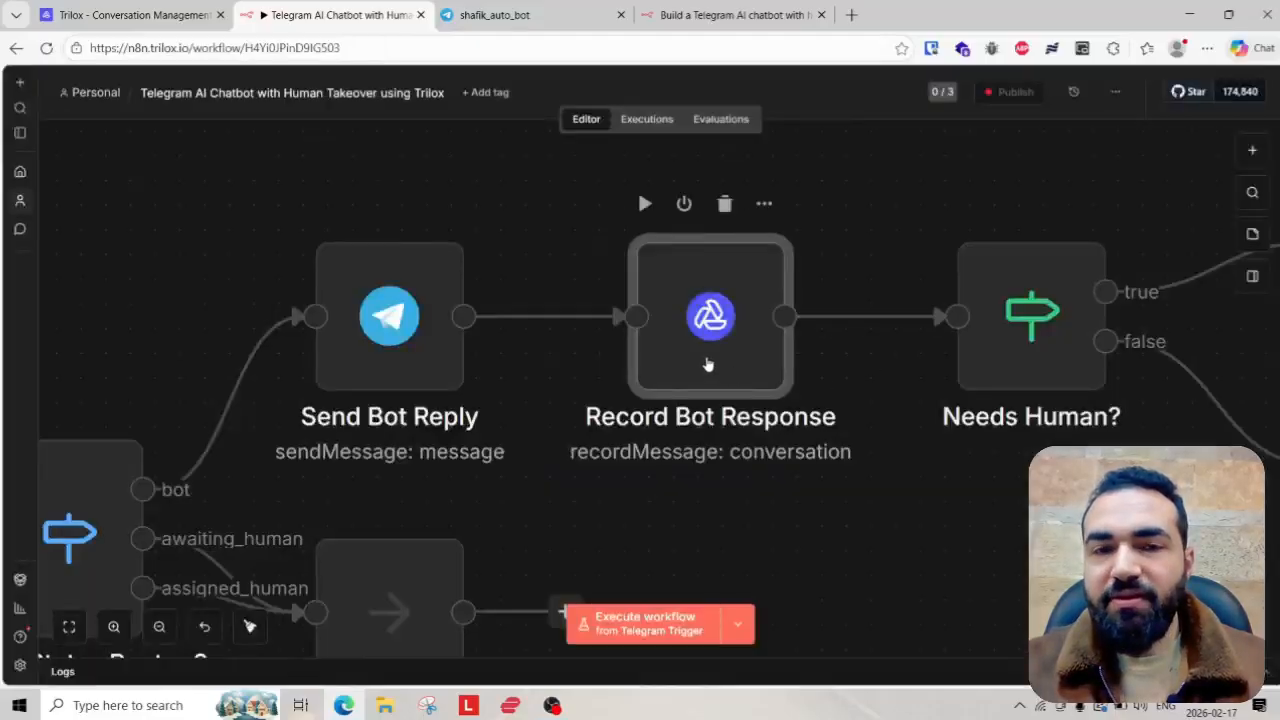
- Examine the is_human_required field in the JSON example of the AI Agent's Structured Output Parser
{"action": "scroll", "coordinate": [622, 347], "scroll_direction": "down", "scroll_amount": 4}
{"action": "left_click_drag", "start_coordinate": [760, 408], "coordinate": [1022, 341]}
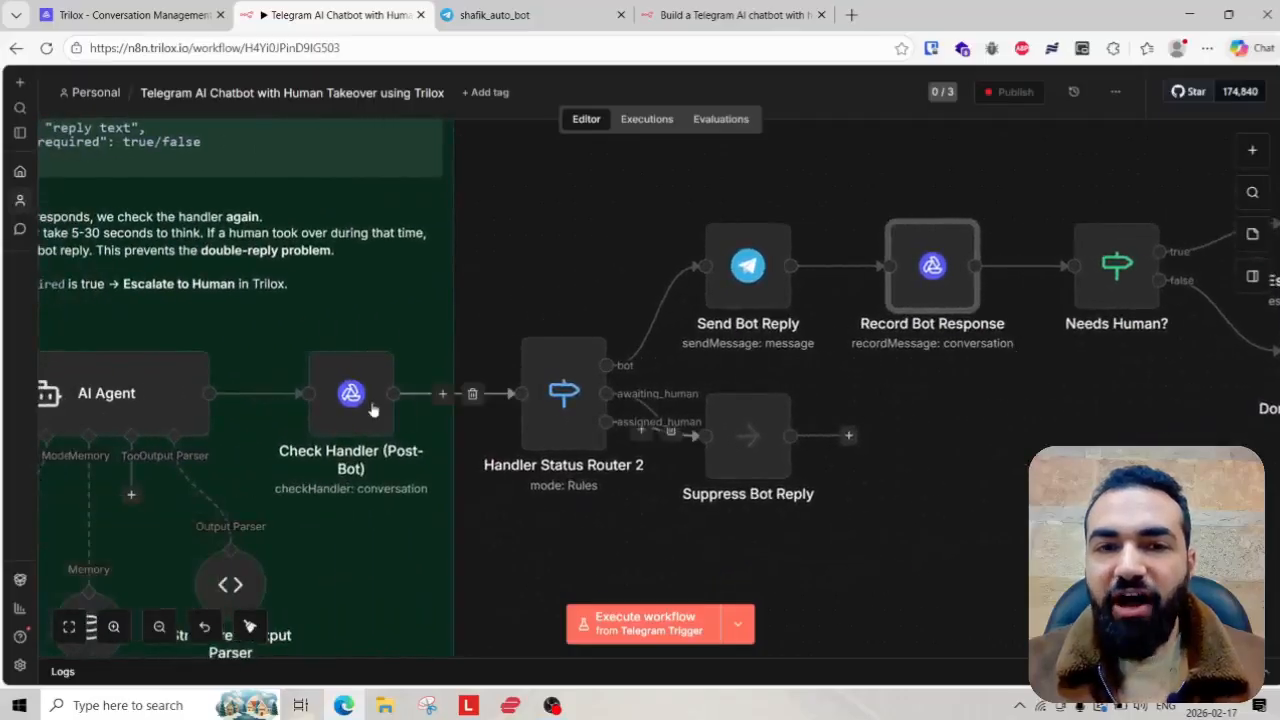
{"action": "scroll", "coordinate": [346, 406], "scroll_direction": "up", "scroll_amount": 1}
{"action": "left_click_drag", "start_coordinate": [346, 408], "coordinate": [655, 355]}
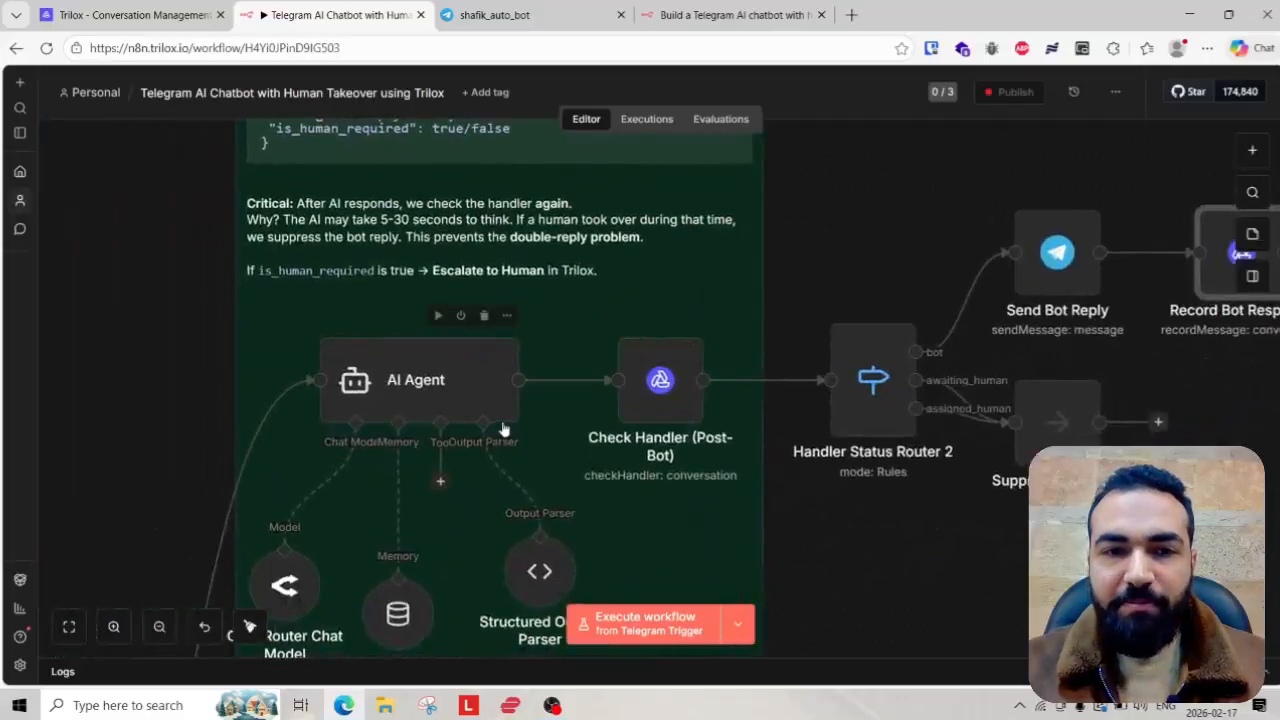
{"action": "scroll", "coordinate": [503, 428], "scroll_direction": "down", "scroll_amount": 2}
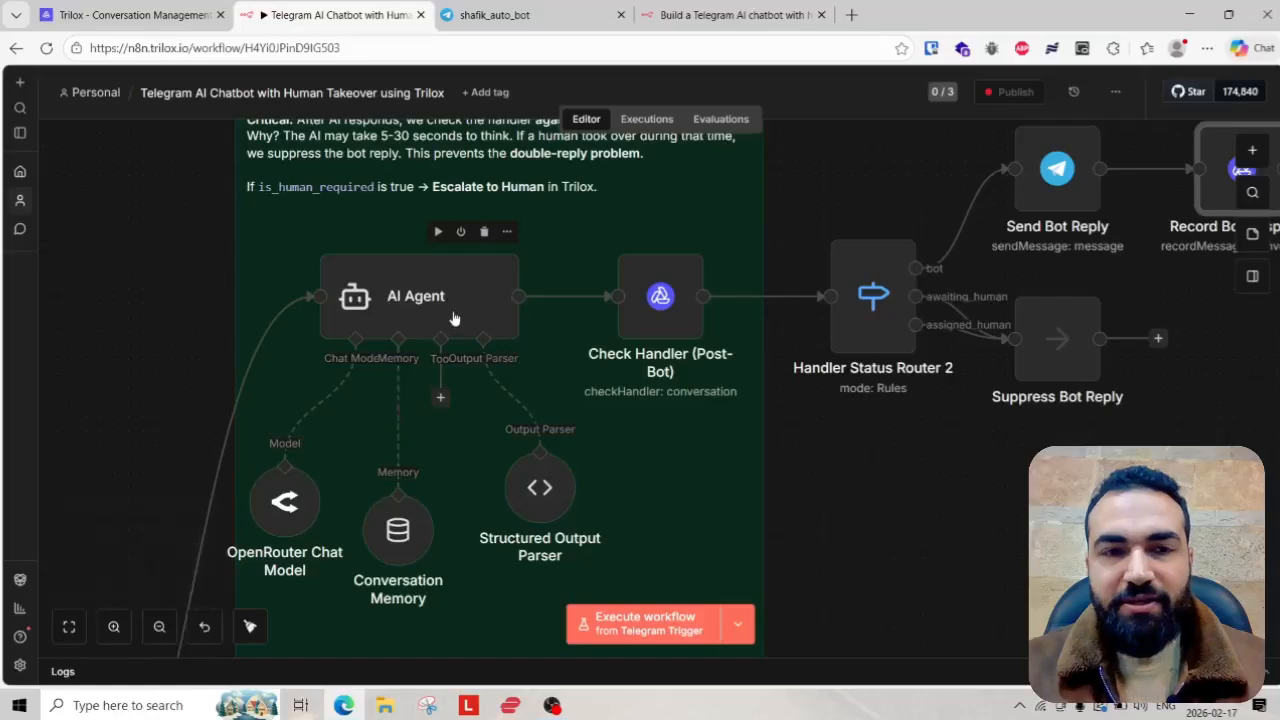
{"action": "scroll", "coordinate": [424, 327], "scroll_direction": "up", "scroll_amount": 2}
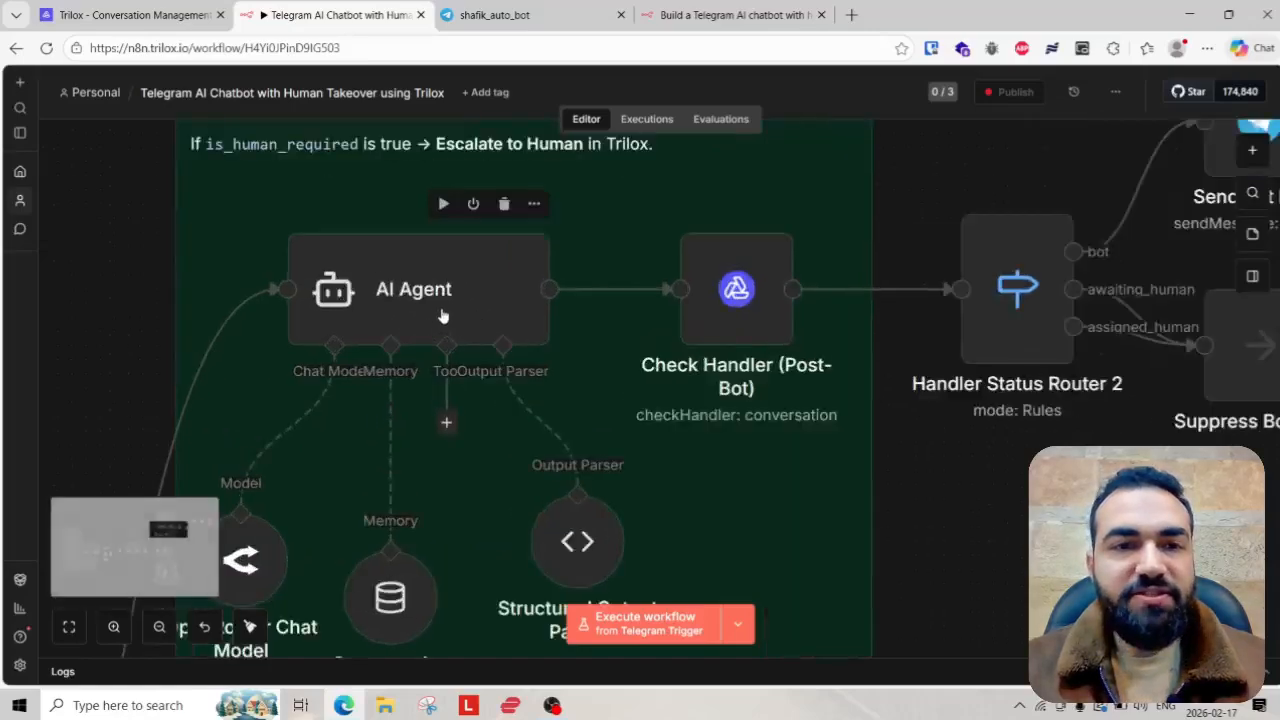
{"action": "scroll", "coordinate": [580, 420], "scroll_direction": "down", "scroll_amount": 3}
{"action": "double_click", "coordinate": [580, 420]}
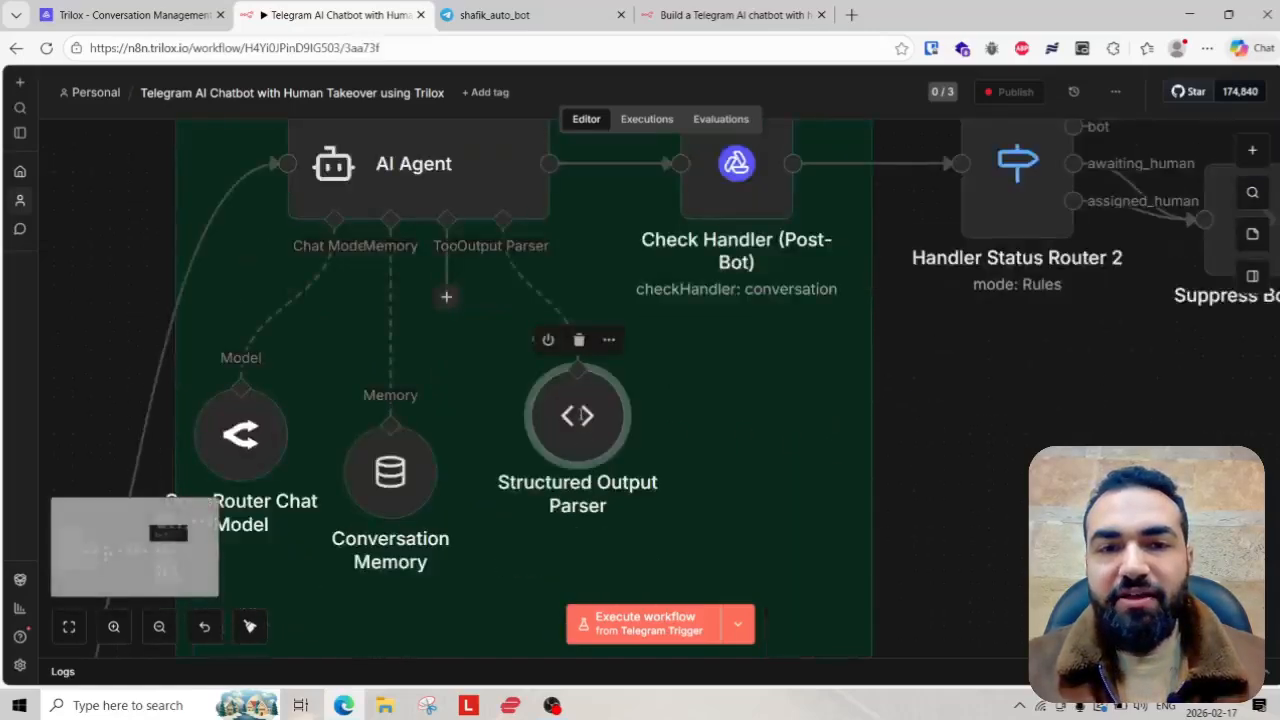
{"action": "left_click_drag", "start_coordinate": [576, 300], "coordinate": [668, 302]}
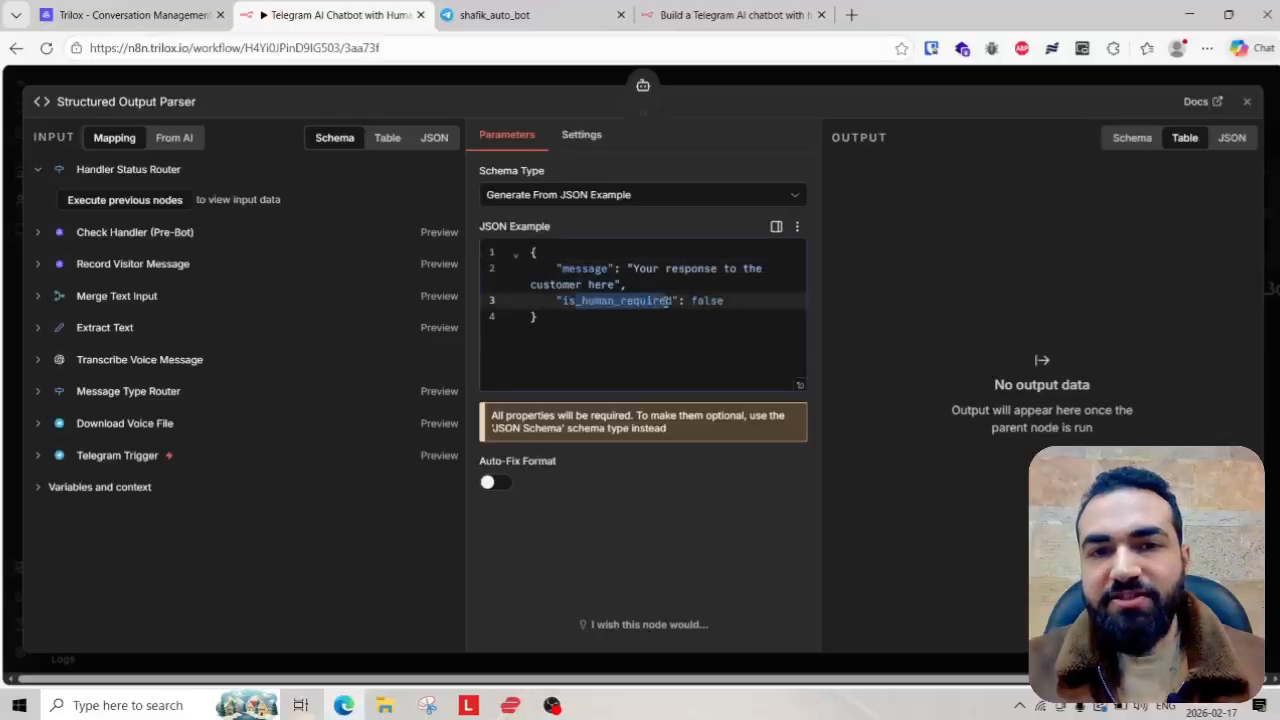
{"action": "left_click", "coordinate": [809, 80]}
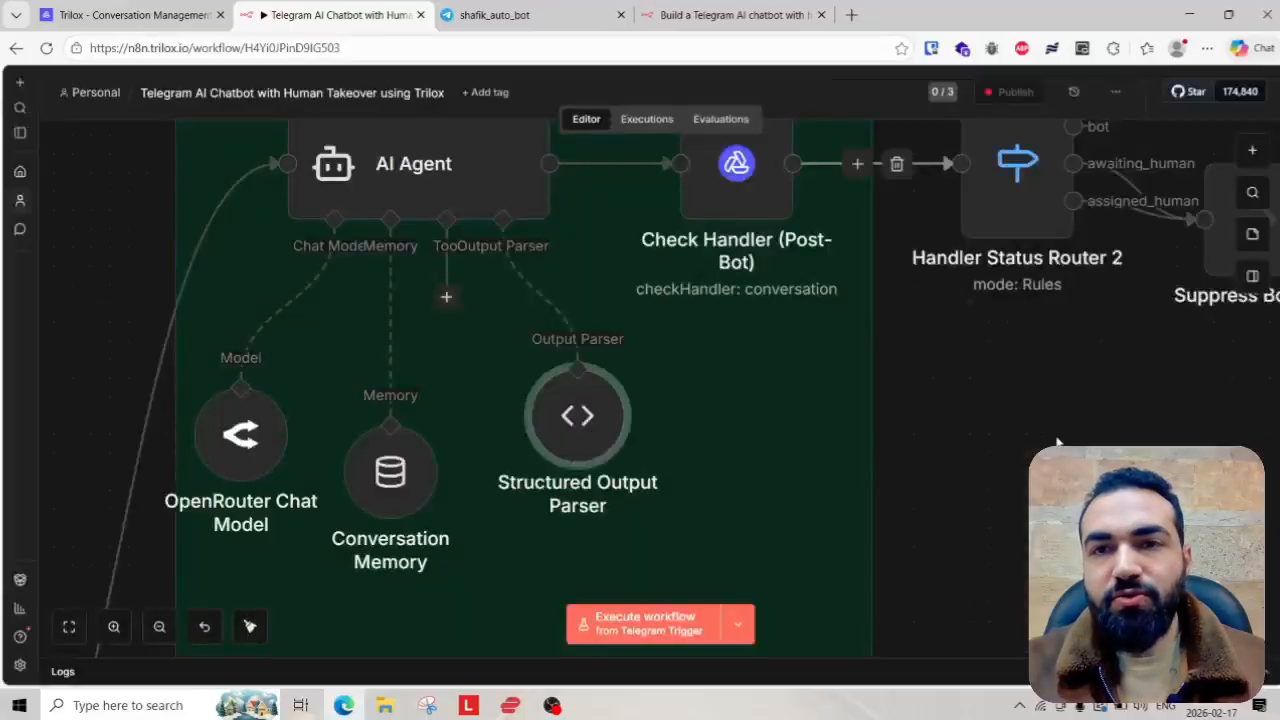
- Examine the Needs Human? node's condition on the AI Agent's is_human_required output
{"action": "left_click_drag", "start_coordinate": [988, 439], "coordinate": [569, 436]}
{"action": "scroll", "coordinate": [874, 440], "scroll_direction": "down", "scroll_amount": 2}
{"action": "scroll", "coordinate": [569, 436], "scroll_direction": "down", "scroll_amount": 2}
{"action": "left_click_drag", "start_coordinate": [1003, 369], "coordinate": [600, 410]}
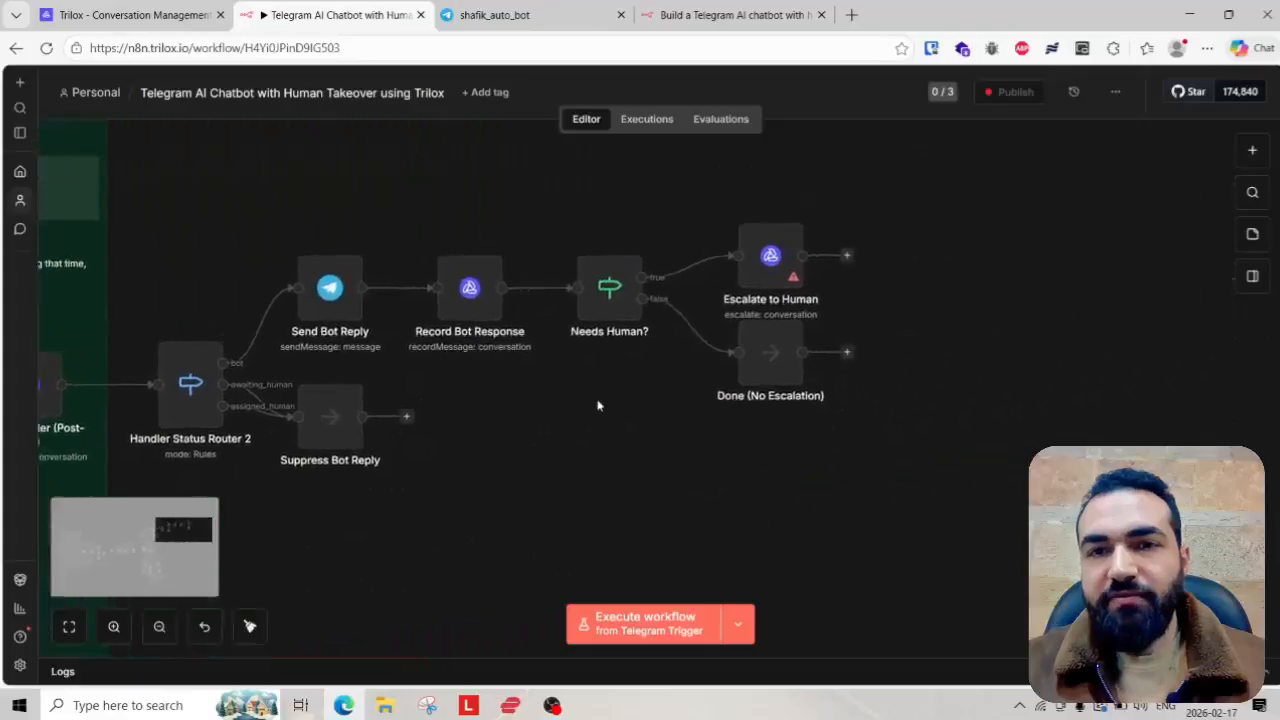
{"action": "scroll", "coordinate": [630, 297], "scroll_direction": "up", "scroll_amount": 5}
{"action": "left_click", "coordinate": [614, 307]}
{"action": "double_click", "coordinate": [614, 307]}
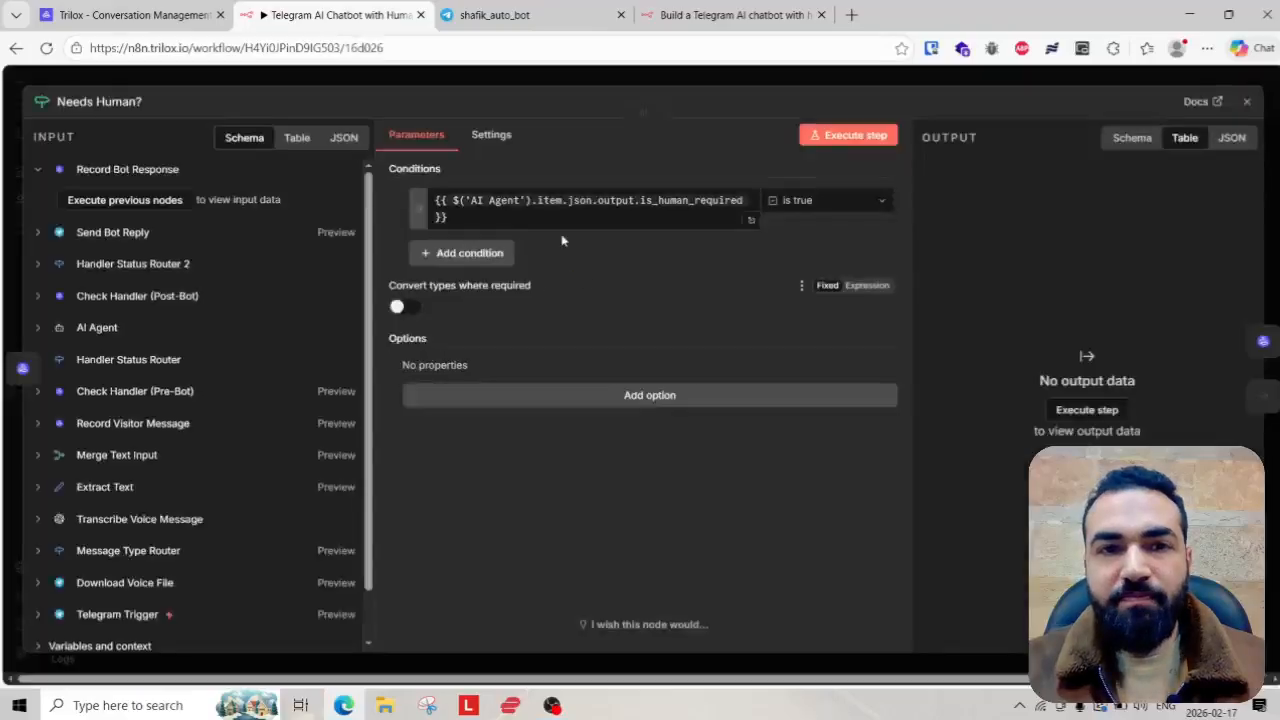
{"action": "left_click_drag", "start_coordinate": [490, 200], "coordinate": [697, 200]}
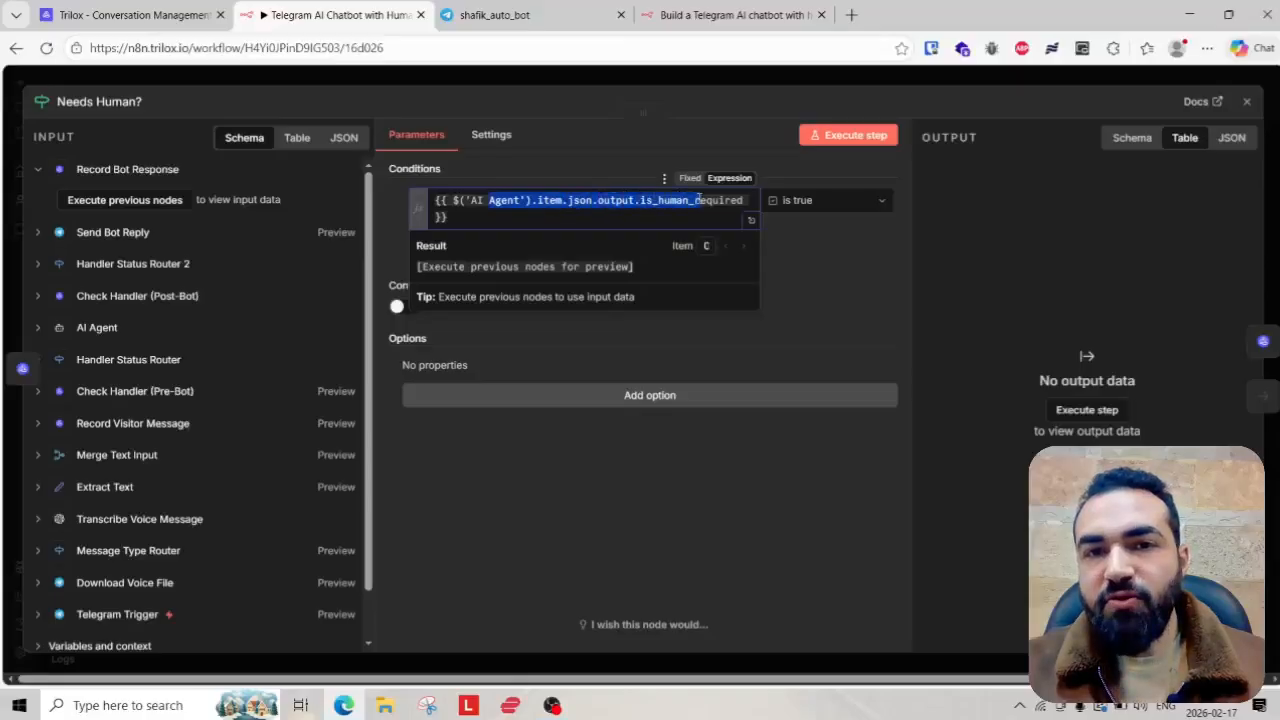
{"action": "left_click", "coordinate": [954, 86]}
- Set the App of the Escalate to Human node to sales bot and close the node
{"action": "scroll", "coordinate": [726, 330], "scroll_direction": "down", "scroll_amount": 3}
{"action": "scroll", "coordinate": [726, 330], "scroll_direction": "up", "scroll_amount": 3}
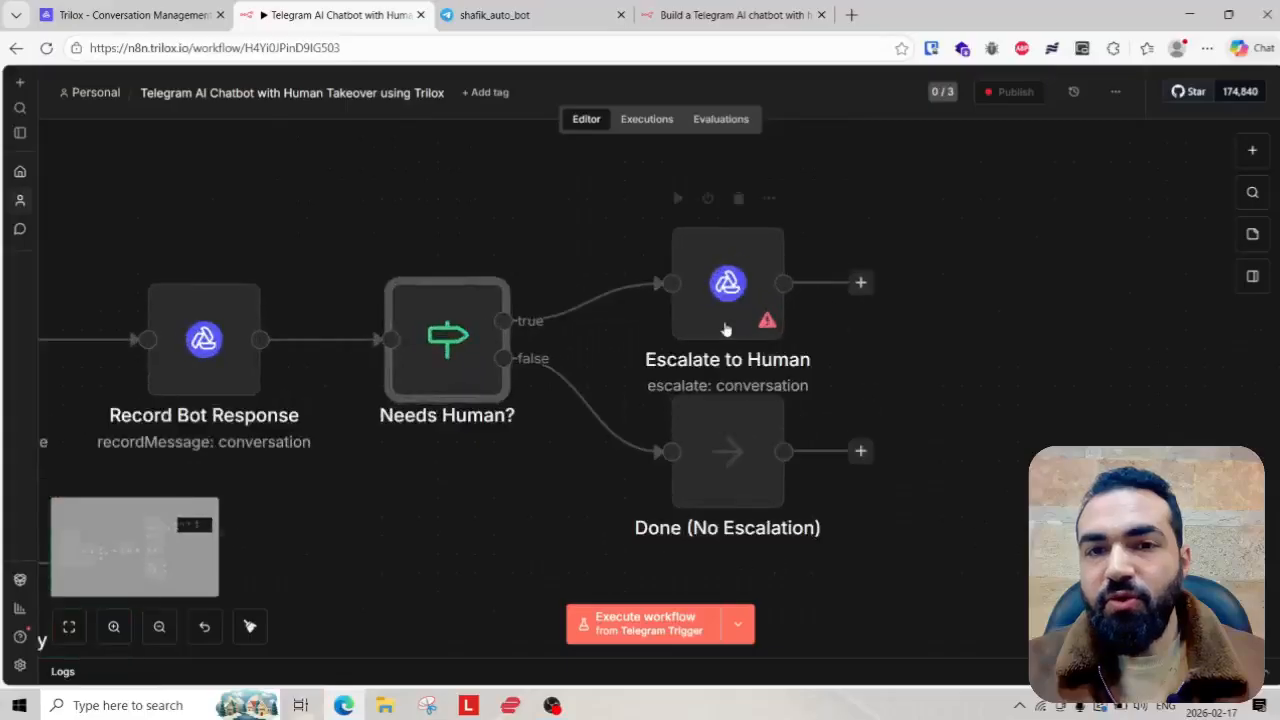
{"action": "scroll", "coordinate": [726, 330], "scroll_direction": "up", "scroll_amount": 2}
{"action": "scroll", "coordinate": [697, 292], "scroll_direction": "up", "scroll_amount": 2}
{"action": "left_click_drag", "start_coordinate": [746, 379], "coordinate": [746, 330]}
{"action": "double_click", "coordinate": [746, 330]}
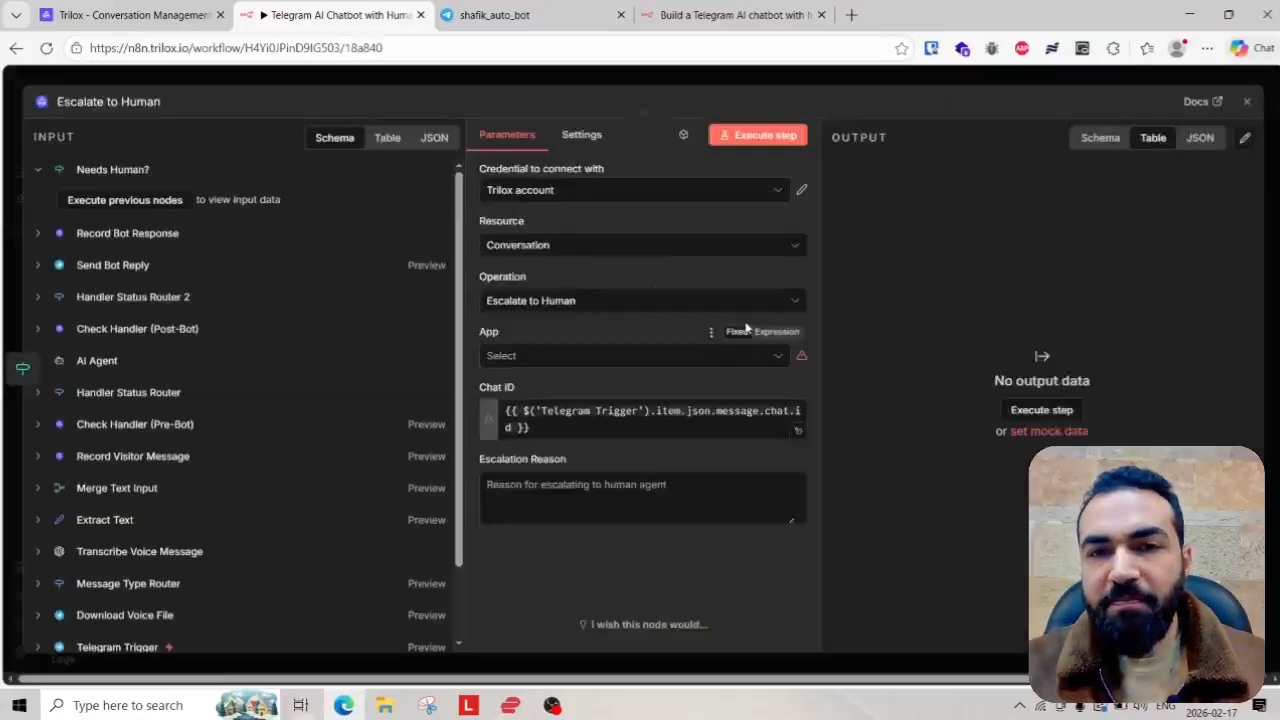
{"action": "left_click", "coordinate": [634, 360]}
{"action": "left_click", "coordinate": [586, 400]}
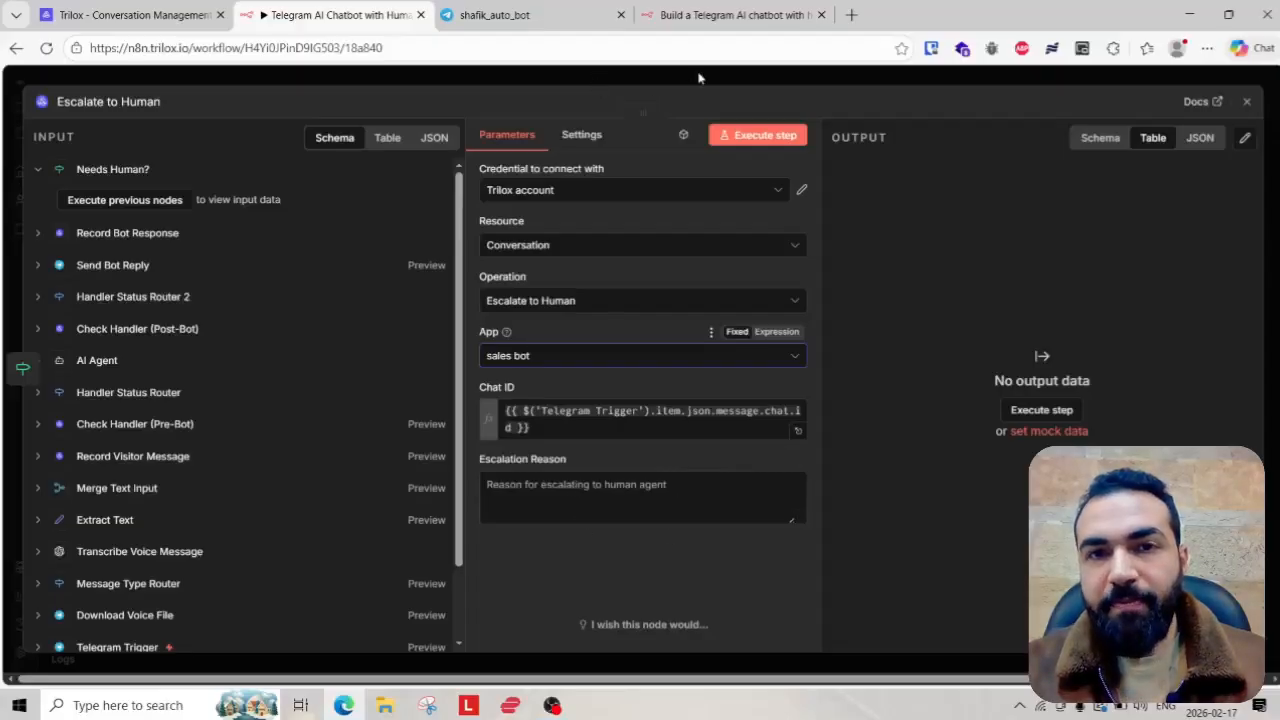
{"action": "key", "text": "Escape"}
- Review the Escalate to Human and Done (No Escalation) branches that follow the Needs Human? node
{"action": "scroll", "coordinate": [963, 380], "scroll_direction": "down", "scroll_amount": 3}
{"action": "left_click_drag", "start_coordinate": [980, 426], "coordinate": [1111, 374]}
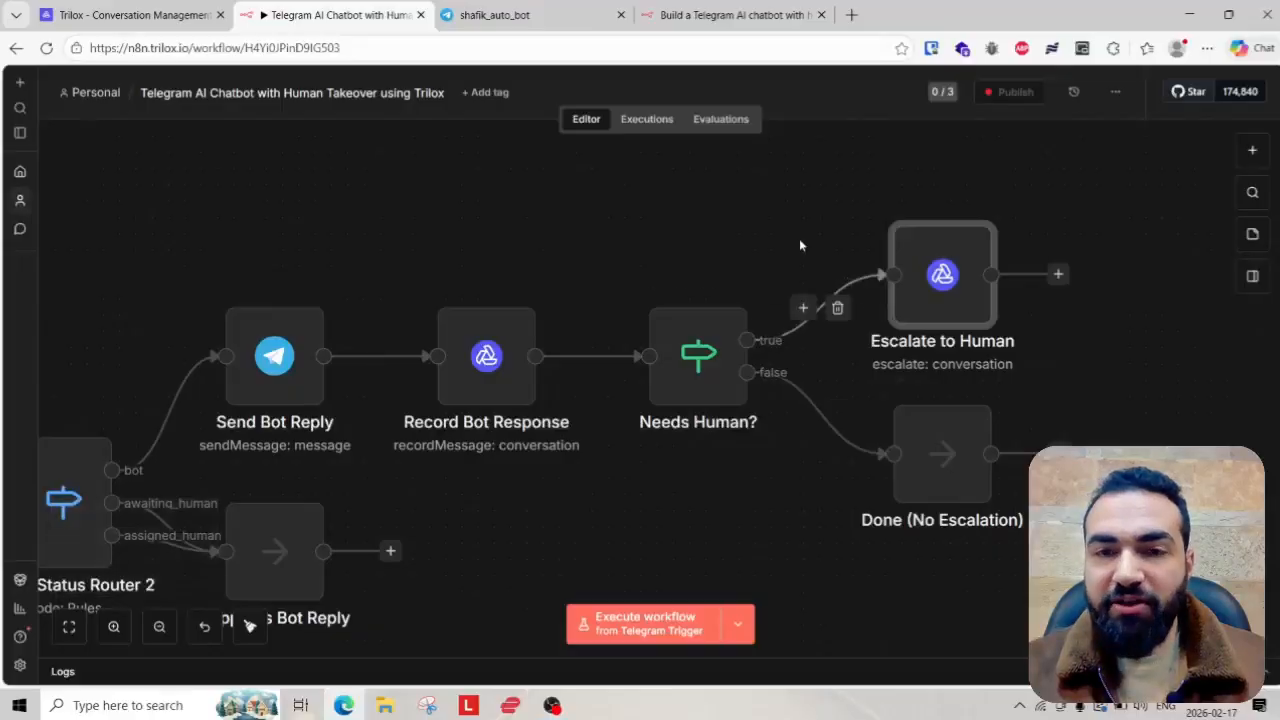
{"action": "scroll", "coordinate": [803, 240], "scroll_direction": "up", "scroll_amount": 1}
{"action": "scroll", "coordinate": [720, 310], "scroll_direction": "down", "scroll_amount": 3}
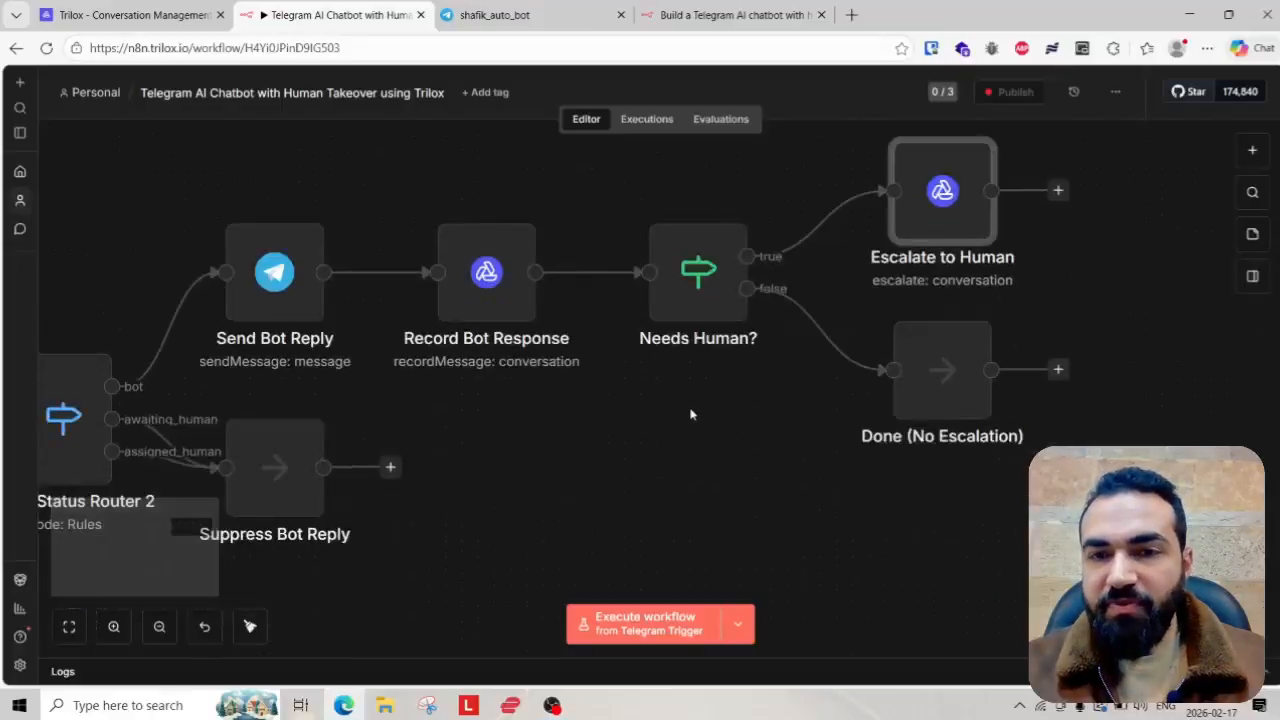
{"action": "scroll", "coordinate": [690, 413], "scroll_direction": "down", "scroll_amount": 2}
{"action": "scroll", "coordinate": [880, 410], "scroll_direction": "up", "scroll_amount": 4}
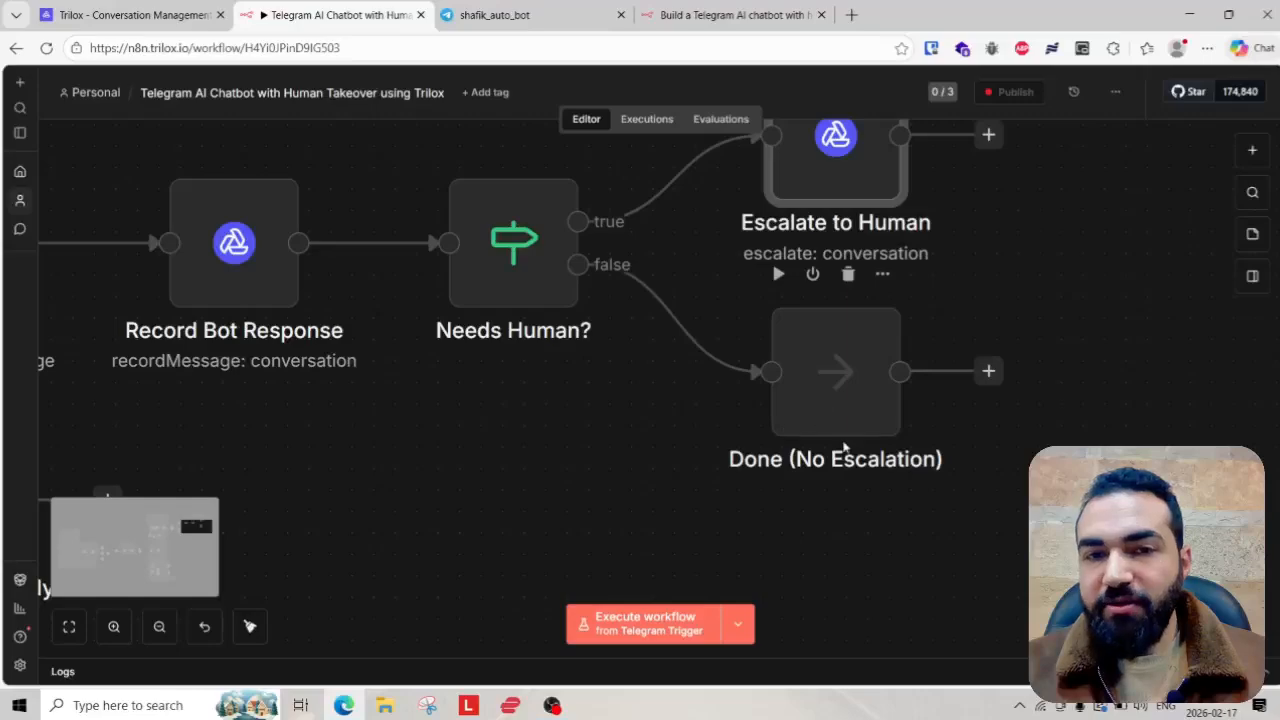
{"action": "scroll", "coordinate": [843, 448], "scroll_direction": "left", "scroll_amount": 8}
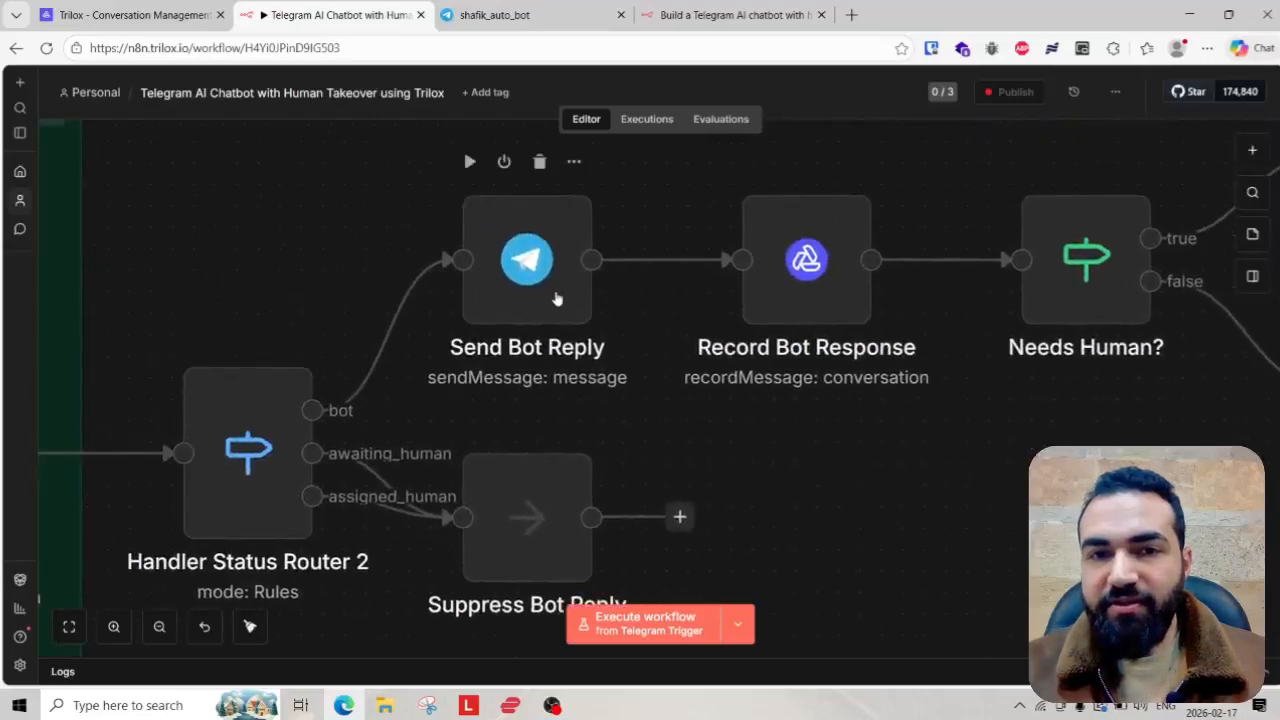
- Trace the awaiting_human output of the Handler Status Router to the nodes in the Awaiting Human section
{"action": "scroll", "coordinate": [558, 298], "scroll_direction": "down", "scroll_amount": 2}
{"action": "scroll", "coordinate": [700, 450], "scroll_direction": "down", "scroll_amount": 3}
{"action": "scroll", "coordinate": [650, 490], "scroll_direction": "down", "scroll_amount": 2}
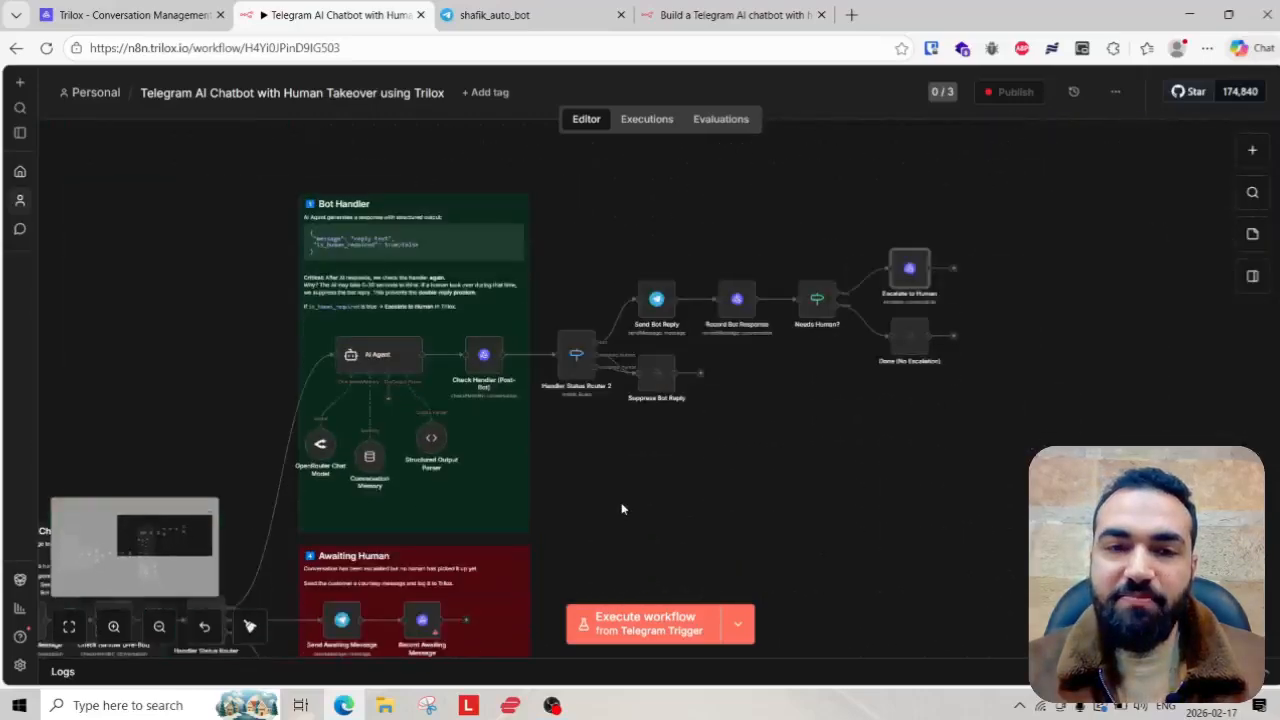
{"action": "scroll", "coordinate": [621, 509], "scroll_direction": "down", "scroll_amount": 2}
{"action": "scroll", "coordinate": [651, 454], "scroll_direction": "left", "scroll_amount": 5}
{"action": "scroll", "coordinate": [600, 412], "scroll_direction": "up", "scroll_amount": 5}
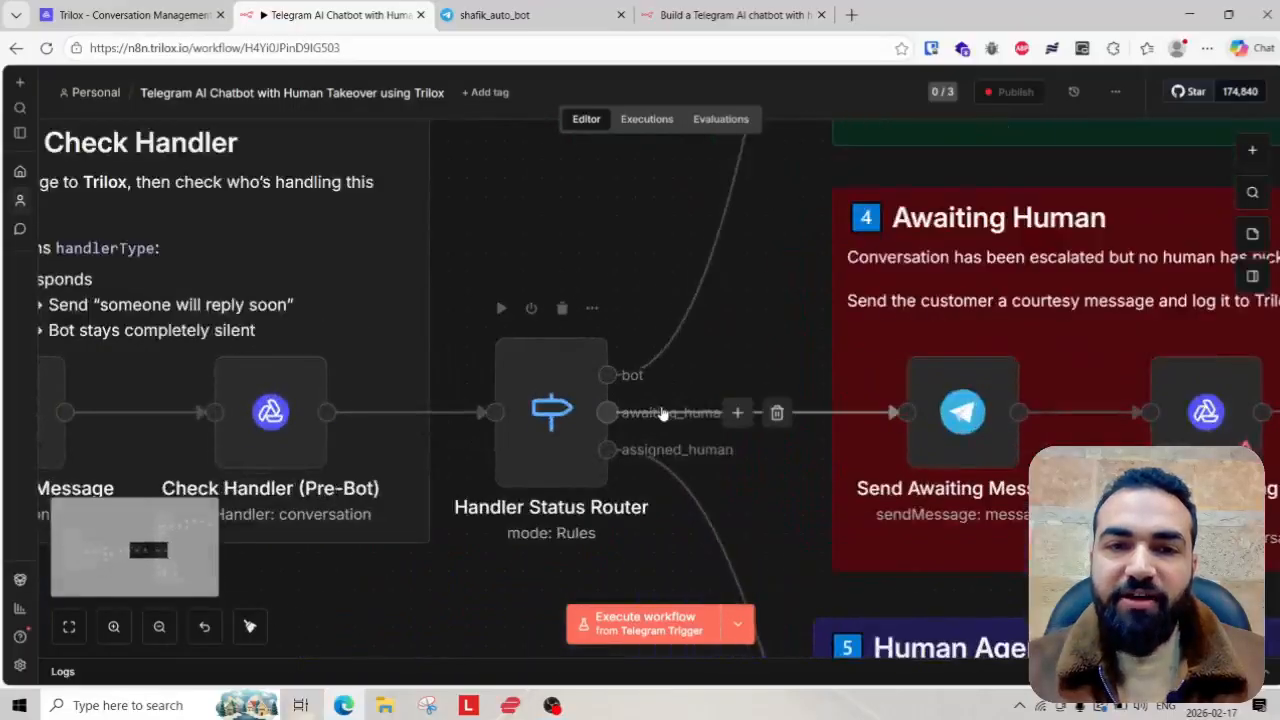
{"action": "scroll", "coordinate": [608, 437], "scroll_direction": "right", "scroll_amount": 5}
{"action": "scroll", "coordinate": [634, 397], "scroll_direction": "down", "scroll_amount": 3}
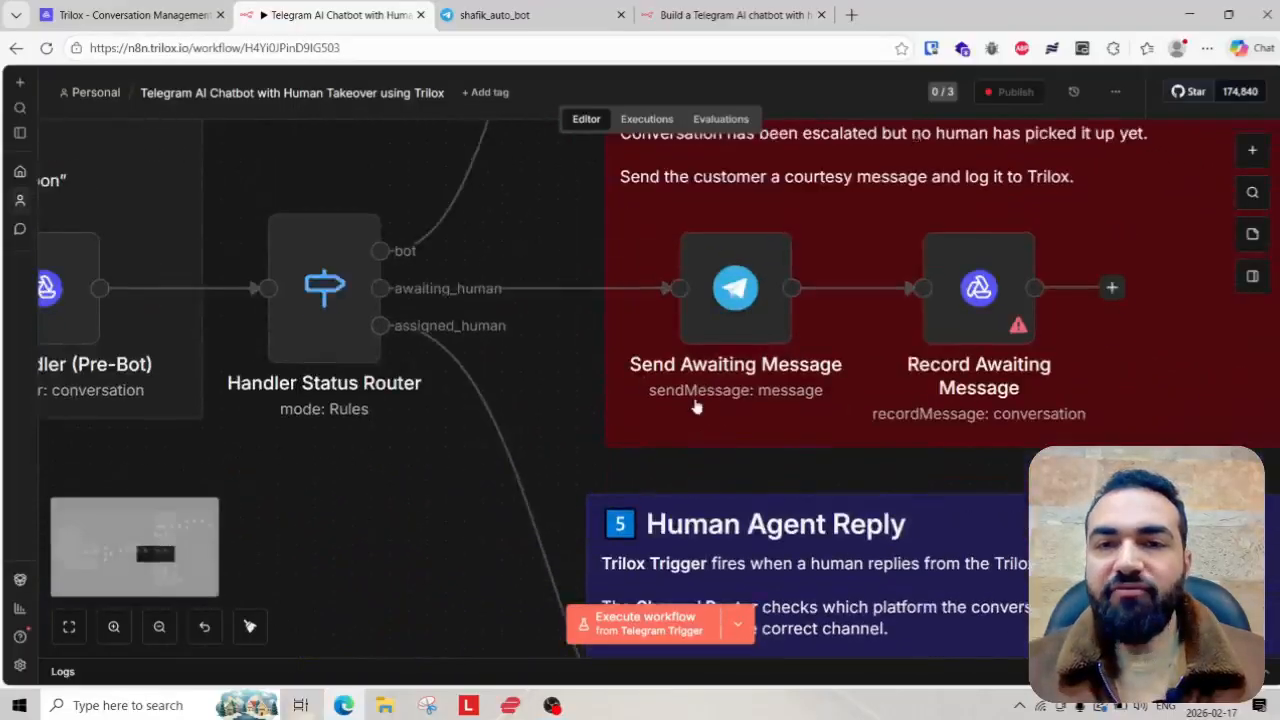
{"action": "scroll", "coordinate": [697, 407], "scroll_direction": "up", "scroll_amount": 2}
{"action": "scroll", "coordinate": [600, 430], "scroll_direction": "right", "scroll_amount": 4}
{"action": "scroll", "coordinate": [575, 440], "scroll_direction": "up", "scroll_amount": 2}
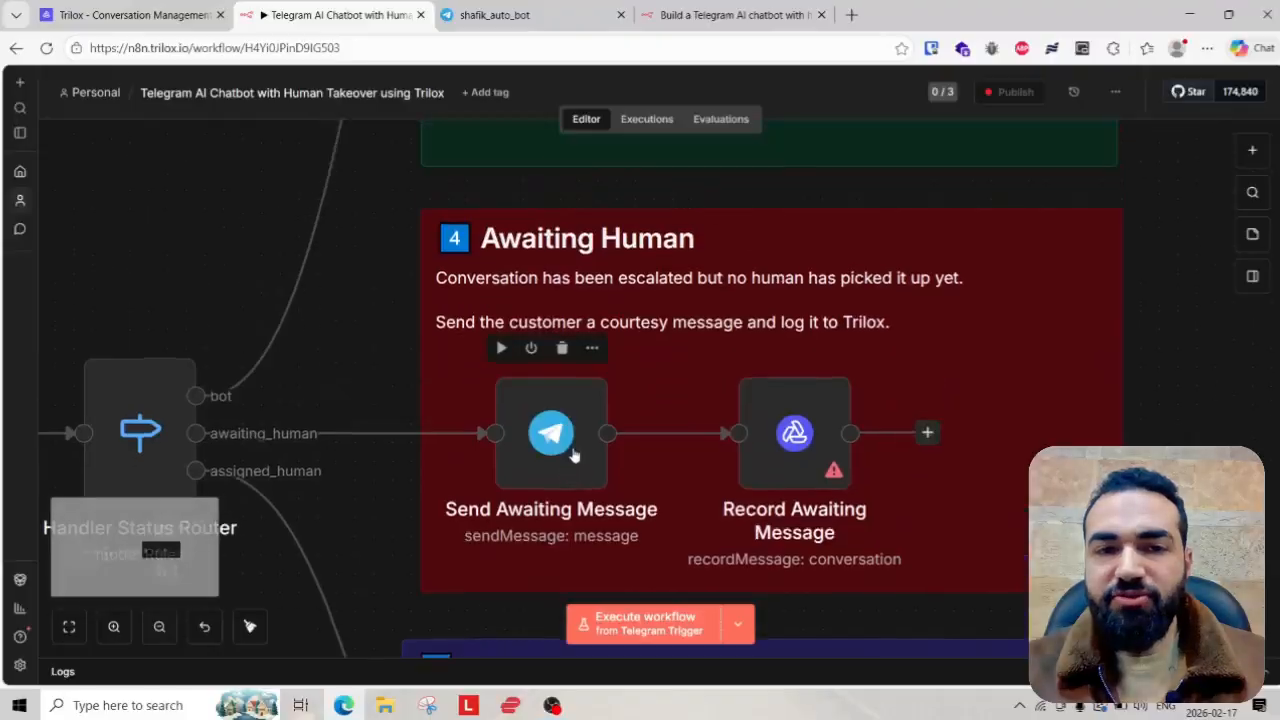
- Examine the Chat ID expression and the Text of the Send Awaiting Message node and close the node
{"action": "double_click", "coordinate": [573, 452]}
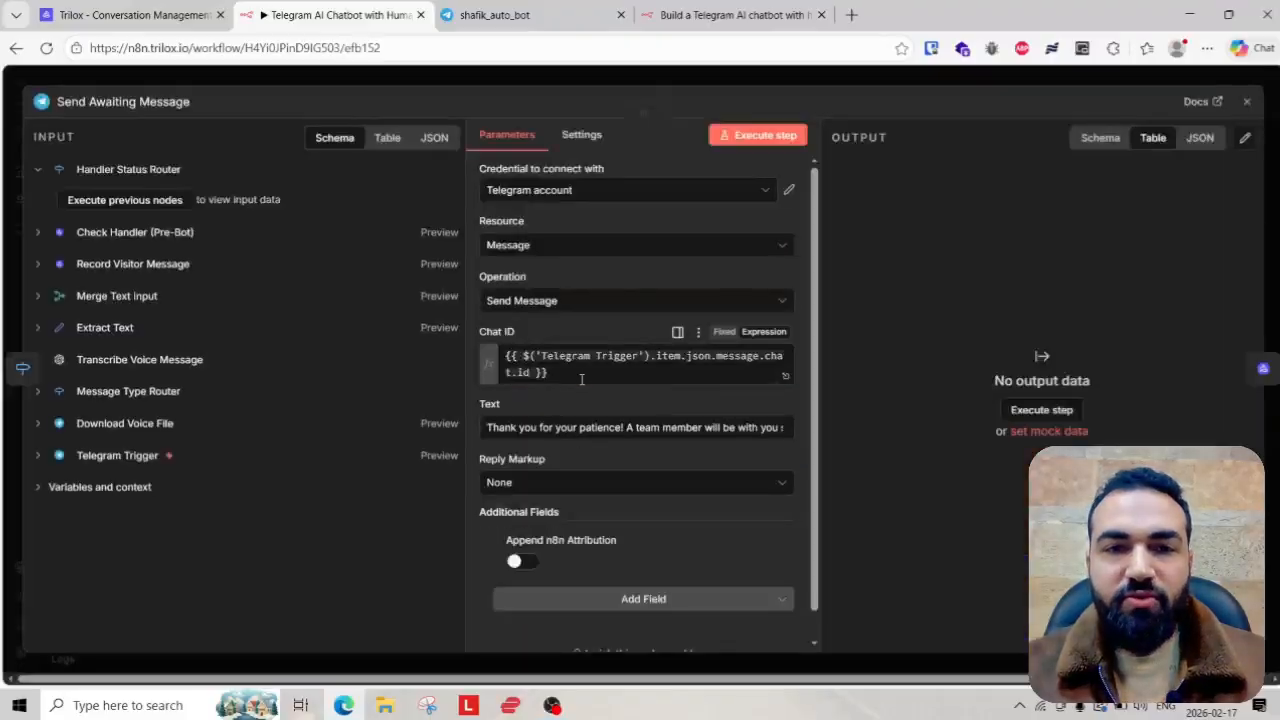
{"action": "left_click_drag", "start_coordinate": [581, 379], "coordinate": [487, 353]}
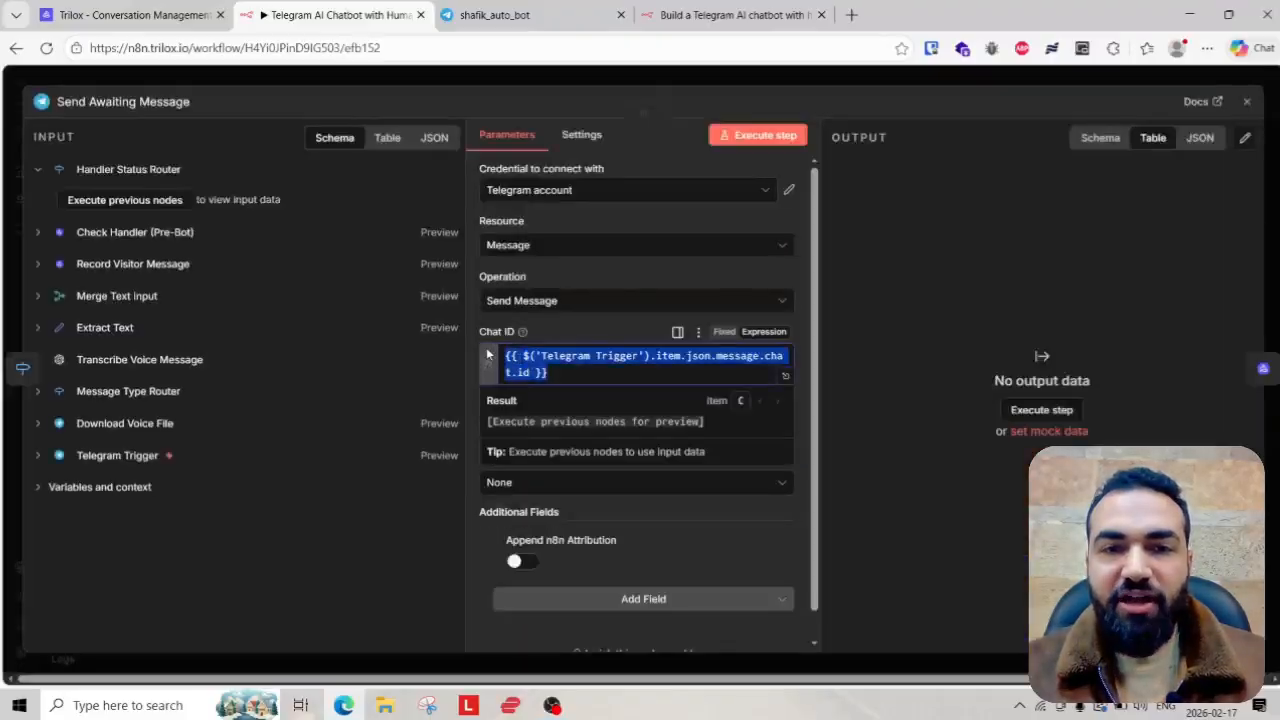
{"action": "left_click", "coordinate": [473, 297]}
{"action": "scroll", "coordinate": [525, 385], "scroll_direction": "down", "scroll_amount": 1}
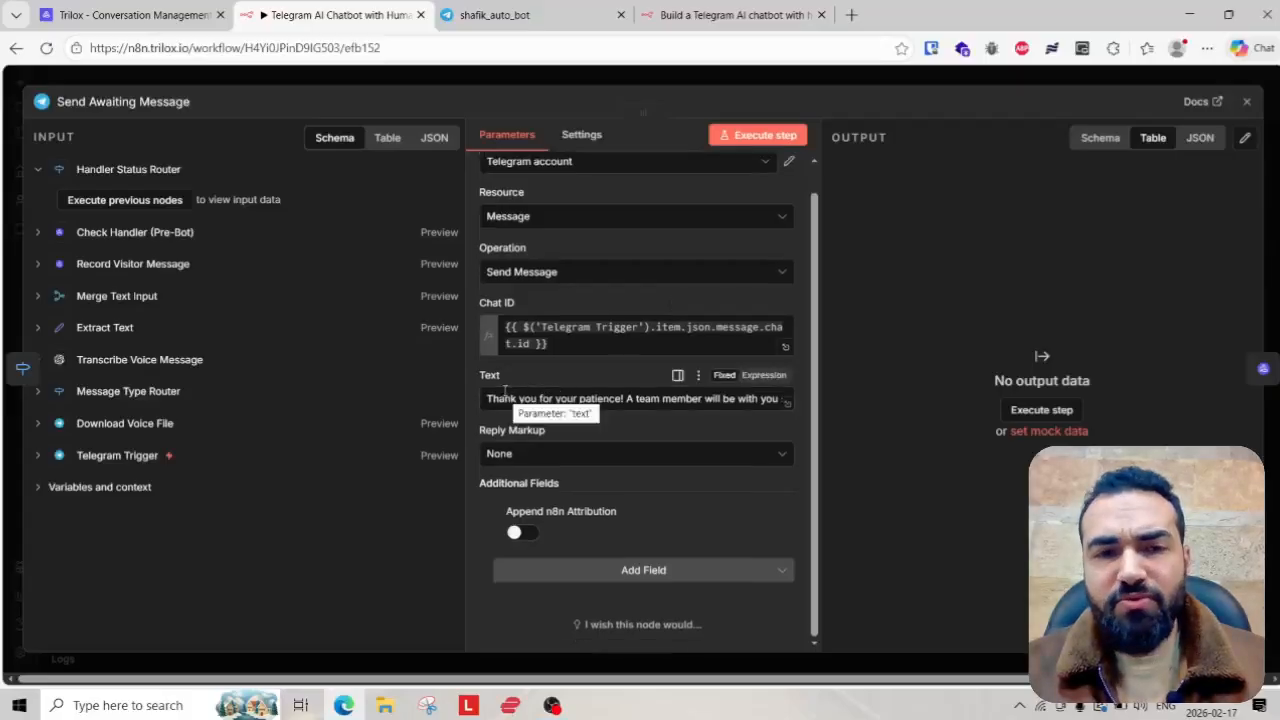
{"action": "left_click_drag", "start_coordinate": [511, 395], "coordinate": [749, 403]}
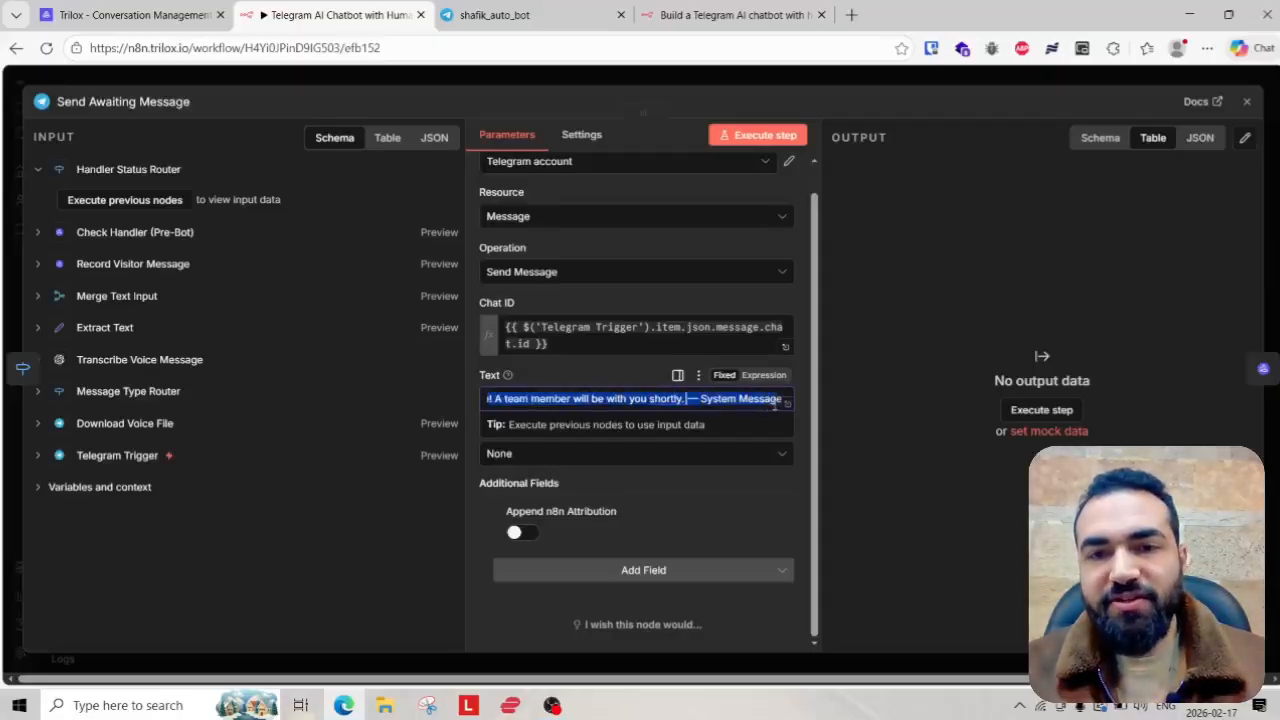
{"action": "left_click", "coordinate": [478, 376]}
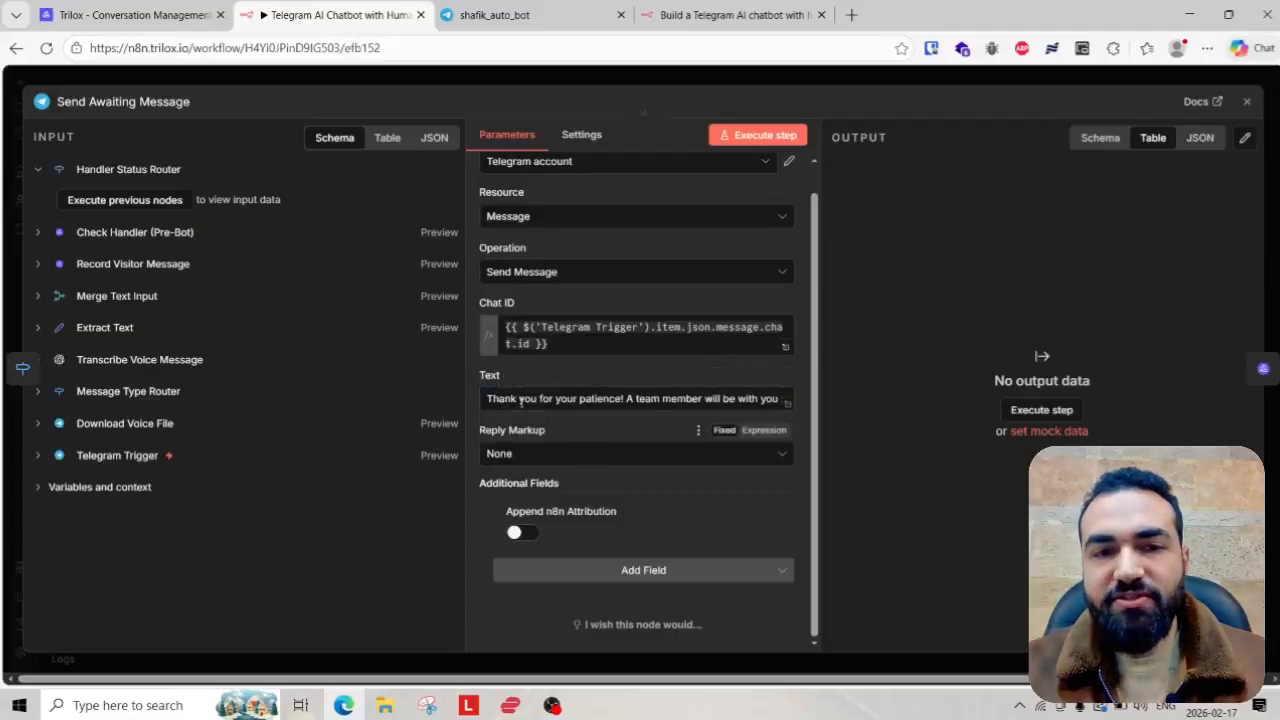
{"action": "scroll", "coordinate": [598, 320], "scroll_direction": "up", "scroll_amount": 1}
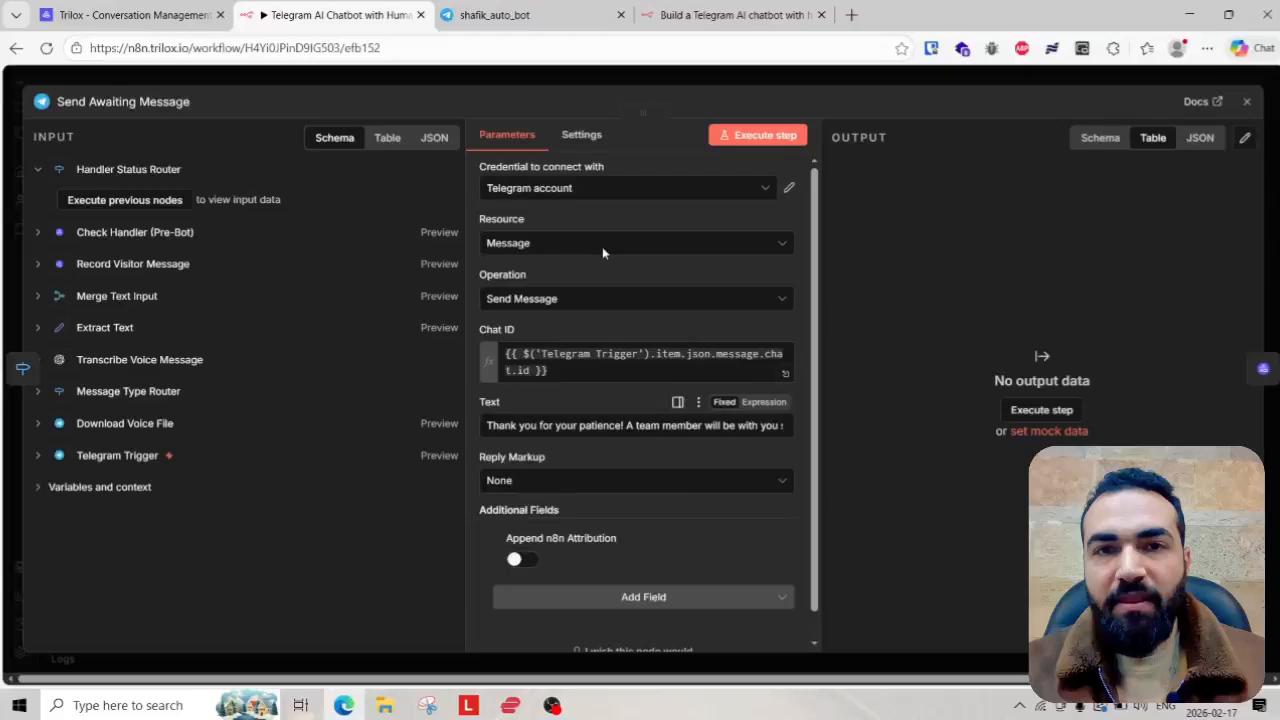
{"action": "left_click", "coordinate": [753, 79]}
- Switch to the Trilox inbox and review the courtesy system message in the Telegram conversation assigned to a human
{"action": "scroll", "coordinate": [566, 422], "scroll_direction": "down", "scroll_amount": 4}
{"action": "scroll", "coordinate": [855, 443], "scroll_direction": "up", "scroll_amount": 4}
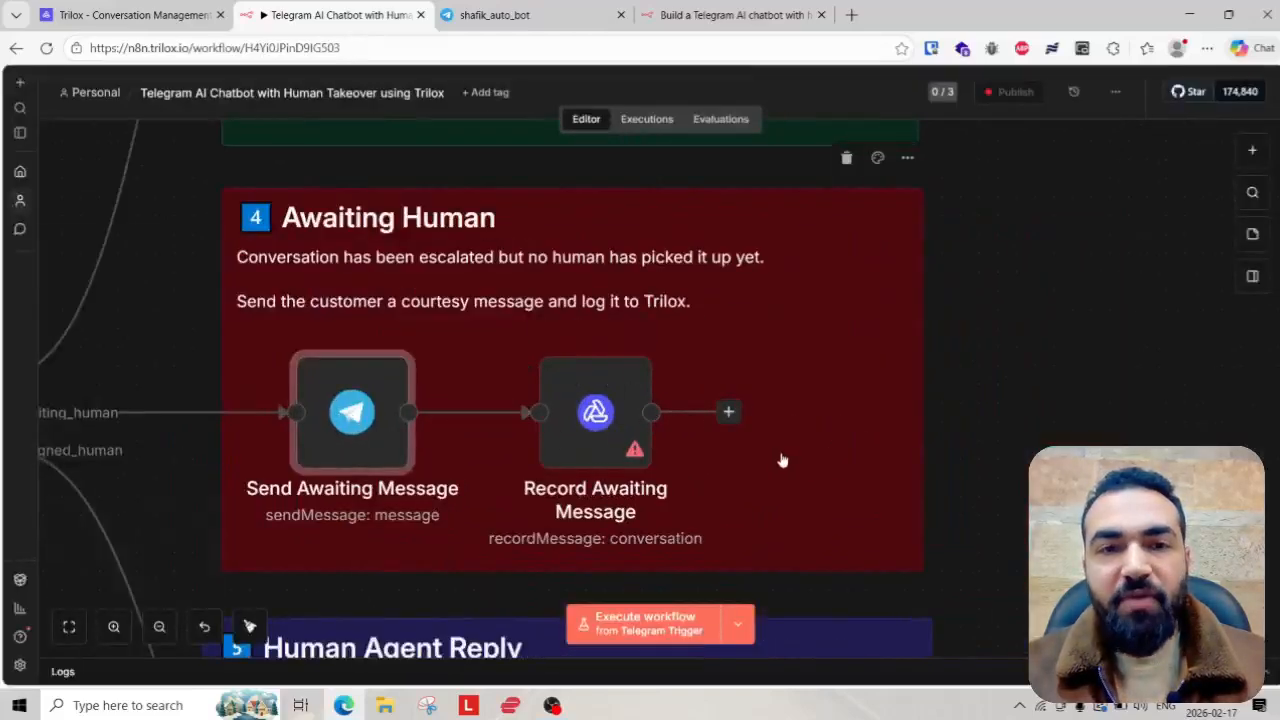
{"action": "left_click", "coordinate": [190, 15]}
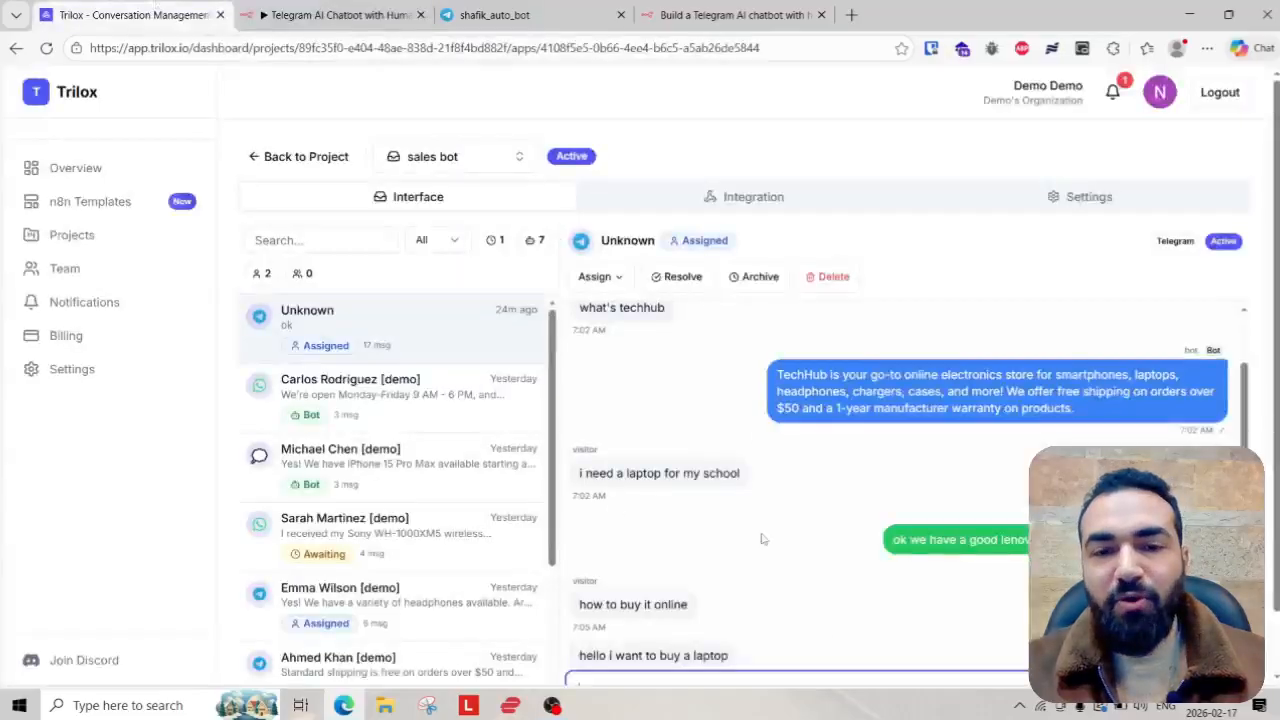
{"action": "scroll", "coordinate": [761, 539], "scroll_direction": "down", "scroll_amount": 10}
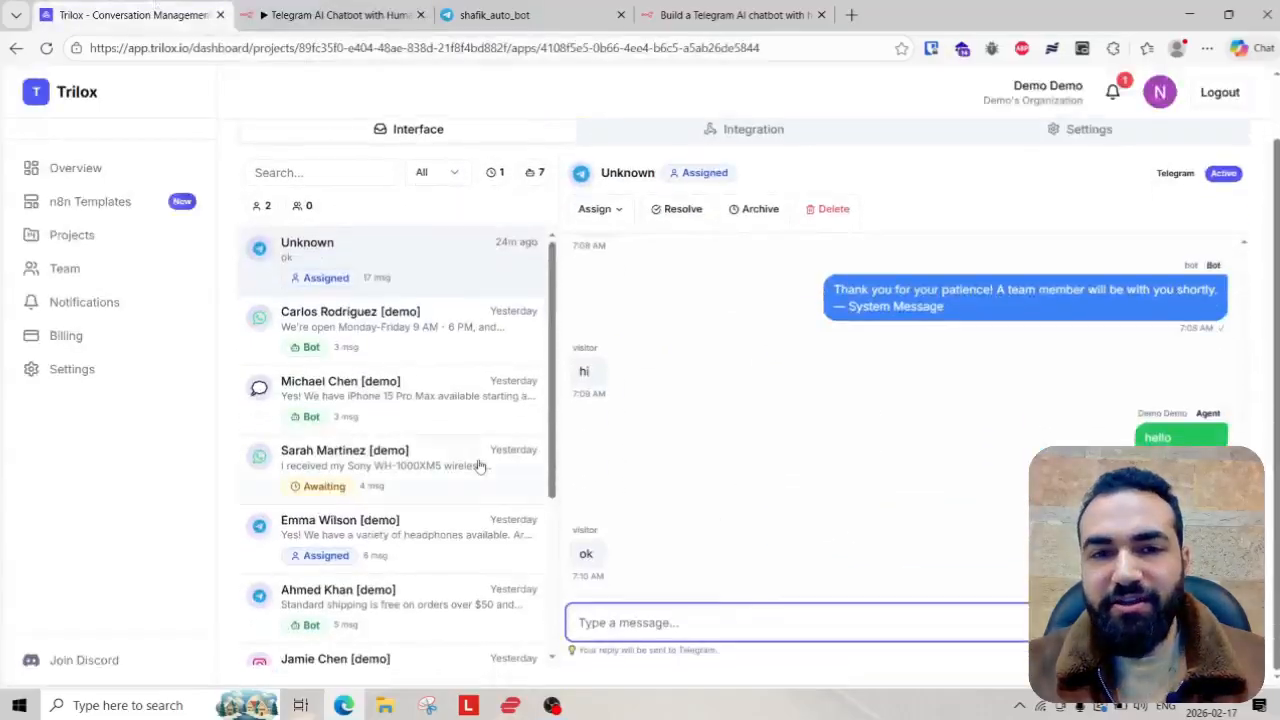
{"action": "scroll", "coordinate": [451, 397], "scroll_direction": "up", "scroll_amount": 2}
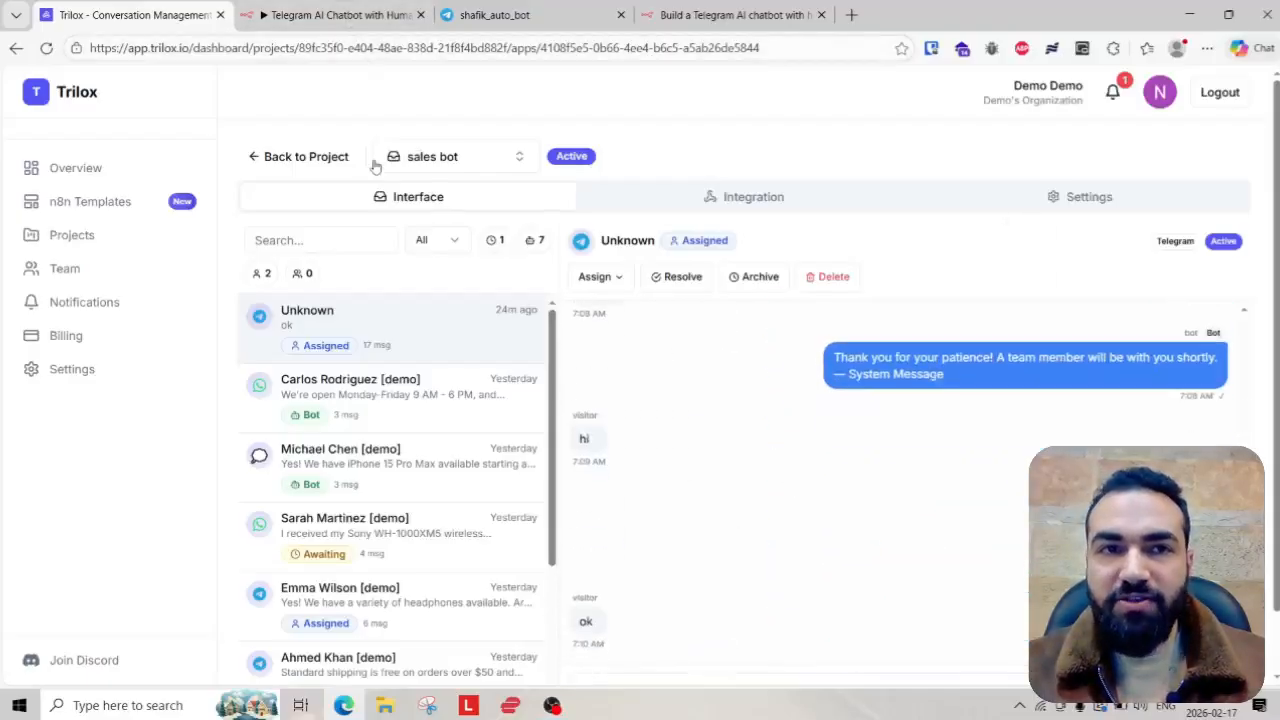
- Switch back to the n8n workflow and set the App of the Record Awaiting Message node to sales bot
{"action": "left_click", "coordinate": [305, 12]}
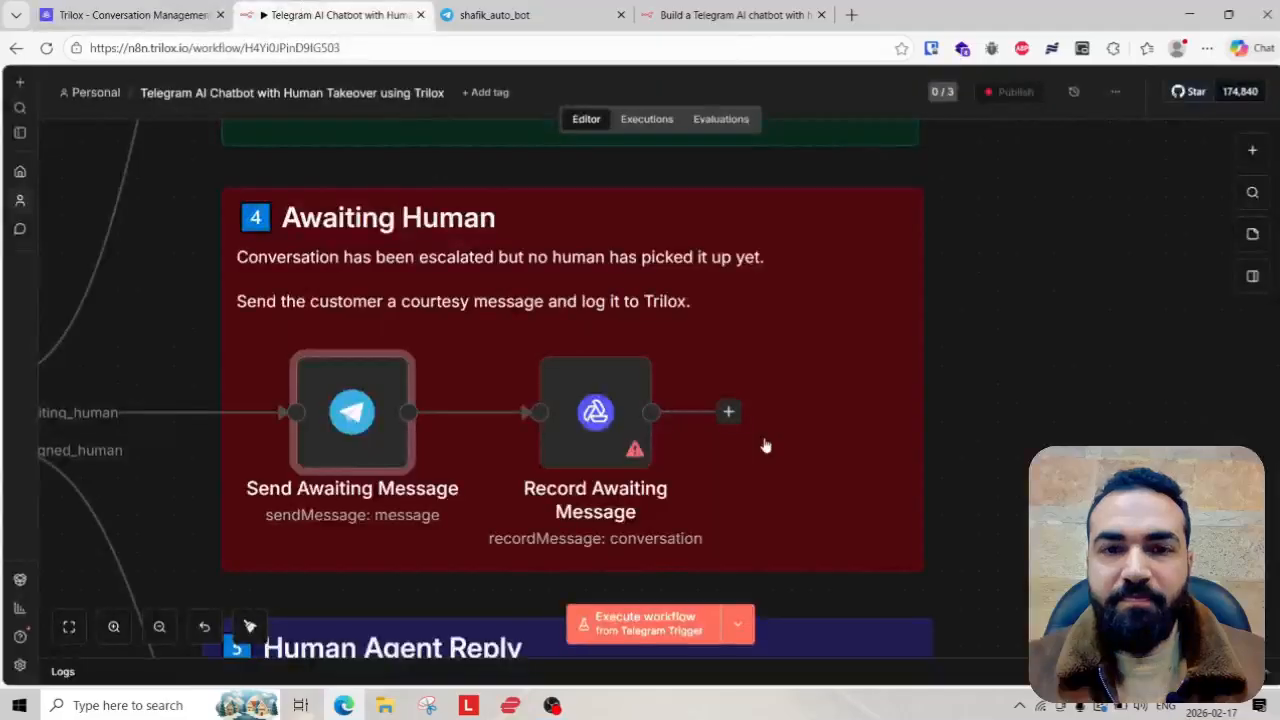
{"action": "double_click", "coordinate": [615, 427]}
{"action": "left_click", "coordinate": [556, 357]}
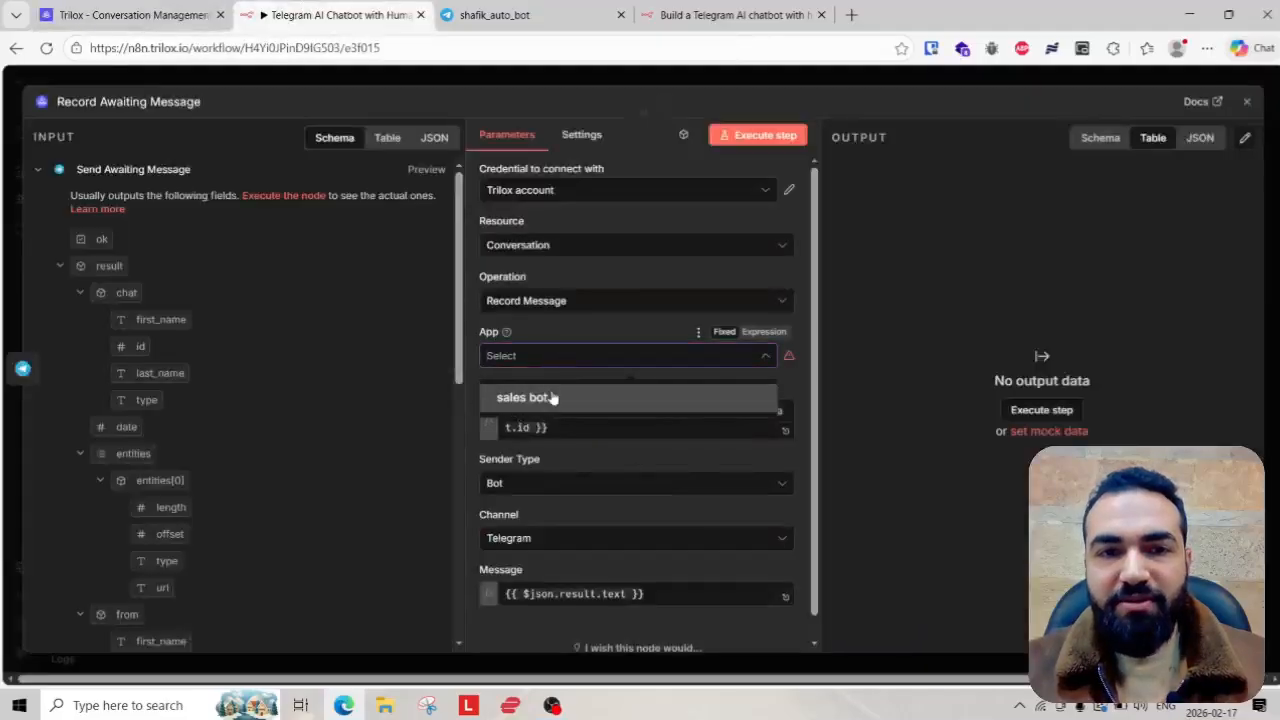
{"action": "left_click", "coordinate": [552, 392]}
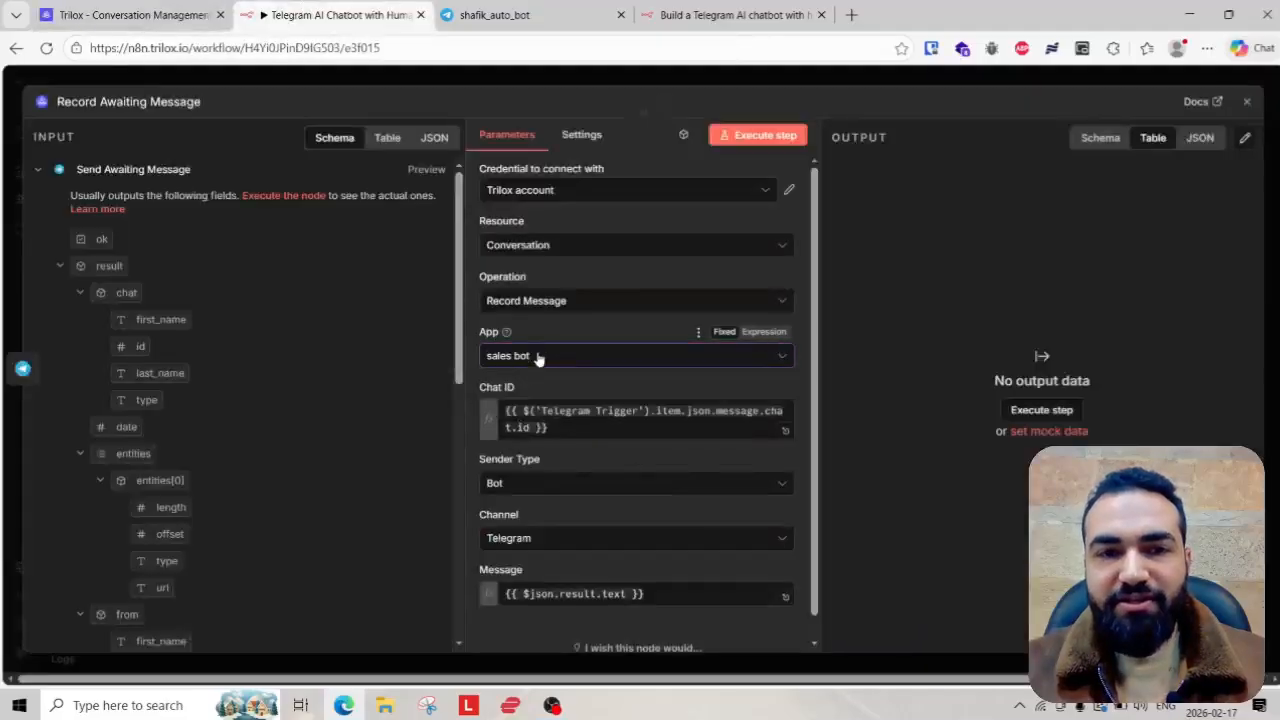
- Examine the Chat ID expression and the Sender Type of the Record Awaiting Message node
{"action": "scroll", "coordinate": [586, 409], "scroll_direction": "down", "scroll_amount": 1}
{"action": "left_click_drag", "start_coordinate": [556, 405], "coordinate": [493, 380]}
{"action": "left_click", "coordinate": [471, 331]}
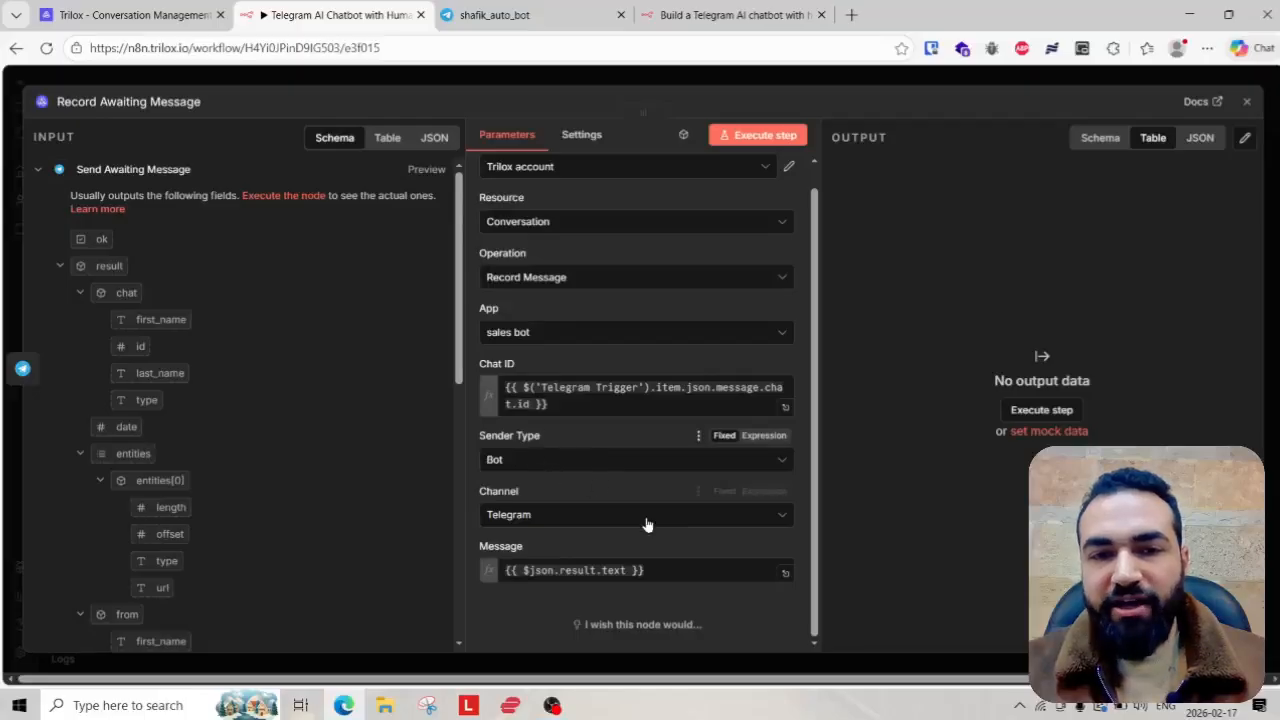
{"action": "left_click", "coordinate": [577, 461]}
{"action": "left_click", "coordinate": [577, 462]}
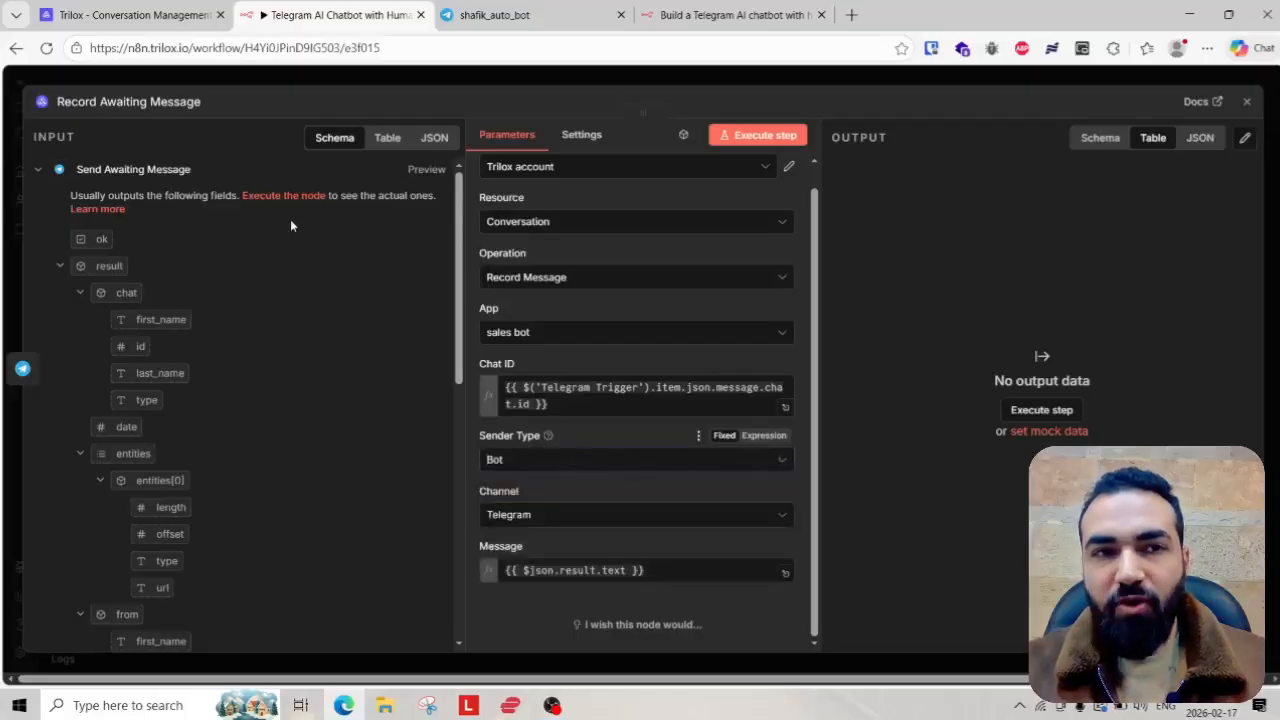
- Switch to the Trilox inbox and compare the bot, visitor and agent messages in the Telegram conversation
{"action": "left_click", "coordinate": [91, 12]}
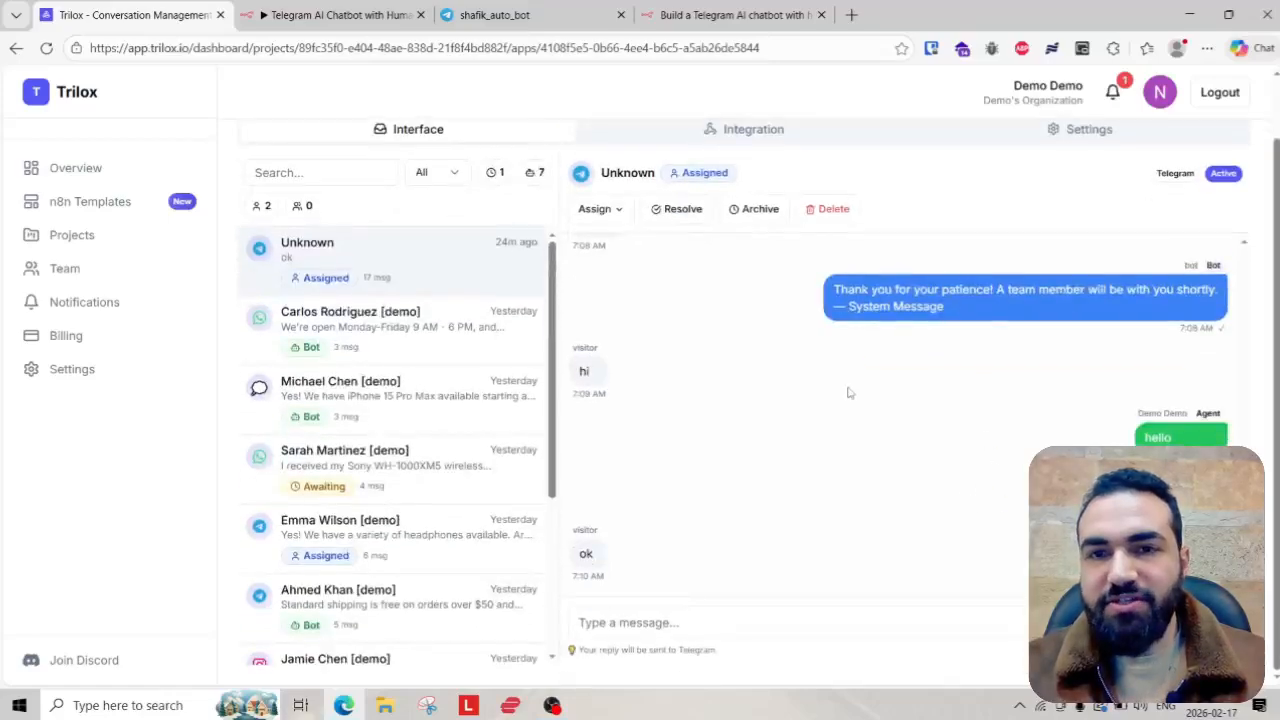
{"action": "scroll", "coordinate": [674, 466], "scroll_direction": "up", "scroll_amount": 3}
{"action": "scroll", "coordinate": [651, 380], "scroll_direction": "down", "scroll_amount": 3}
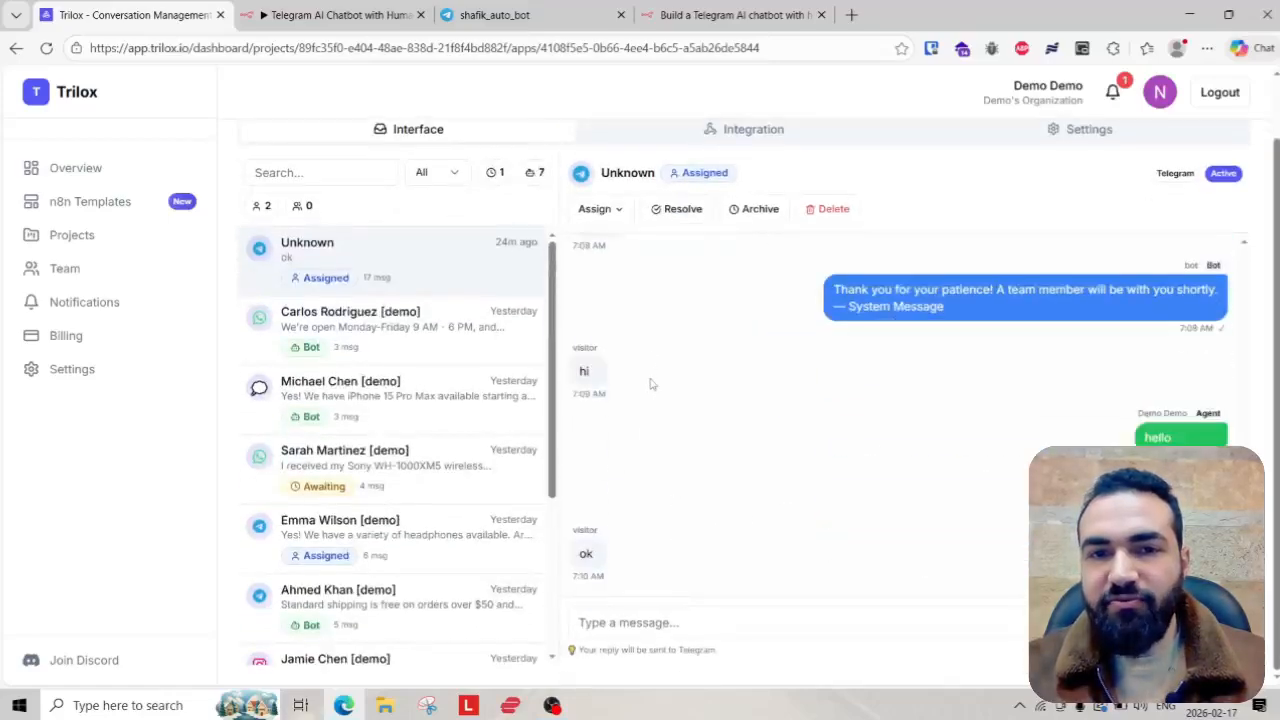
- Back in n8n, choose Bot as the Record Awaiting Message node's Sender Type and inspect its Message expression before closing the node
{"action": "left_click", "coordinate": [320, 12]}
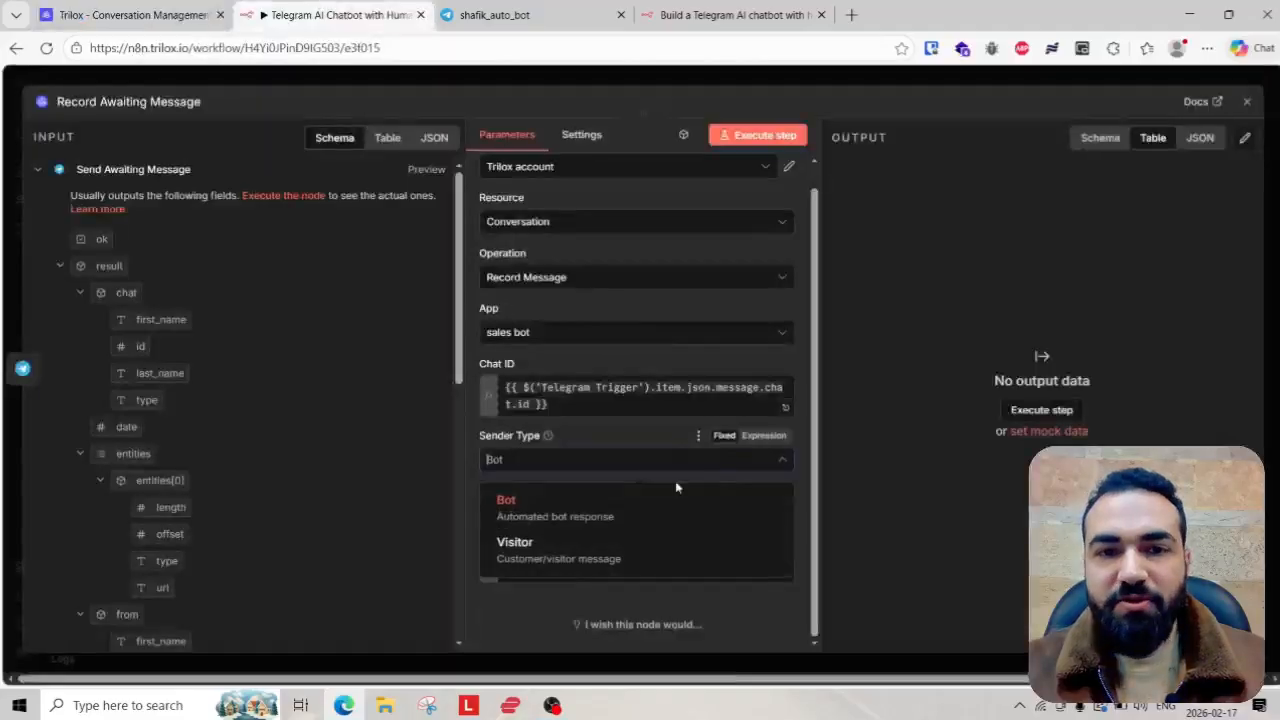
{"action": "left_click", "coordinate": [566, 500]}
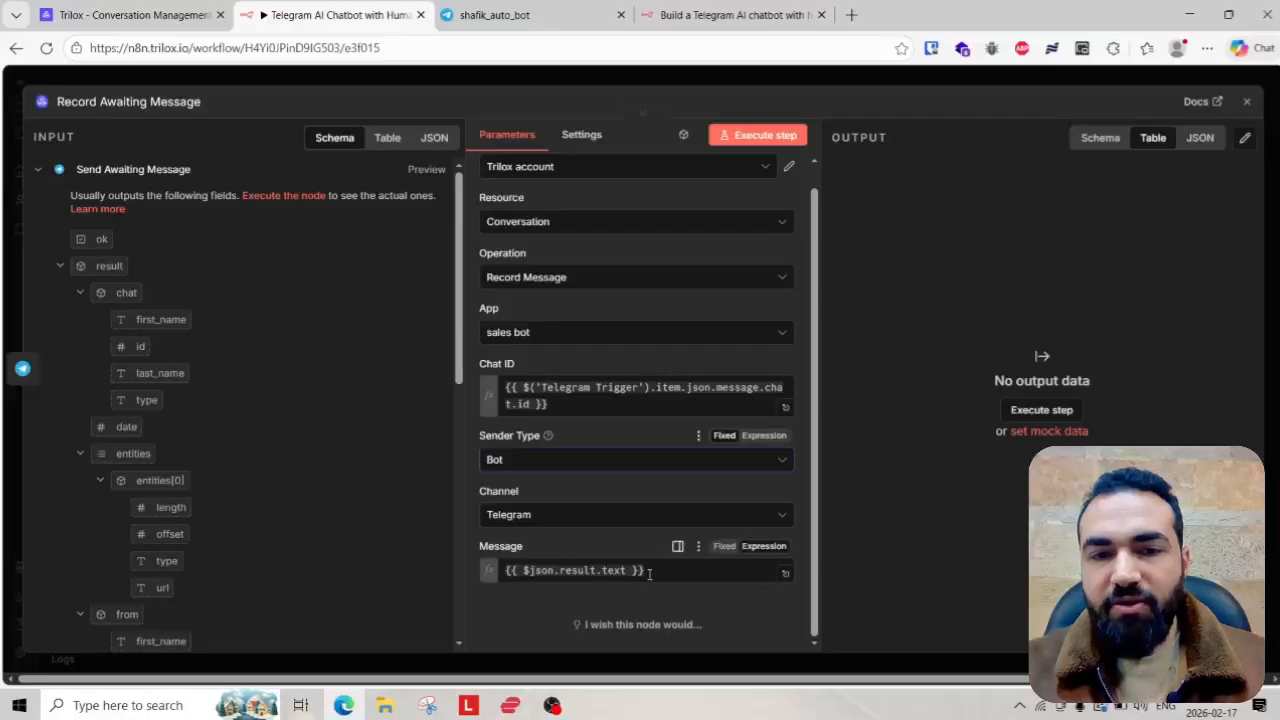
{"action": "left_click_drag", "start_coordinate": [649, 574], "coordinate": [500, 565]}
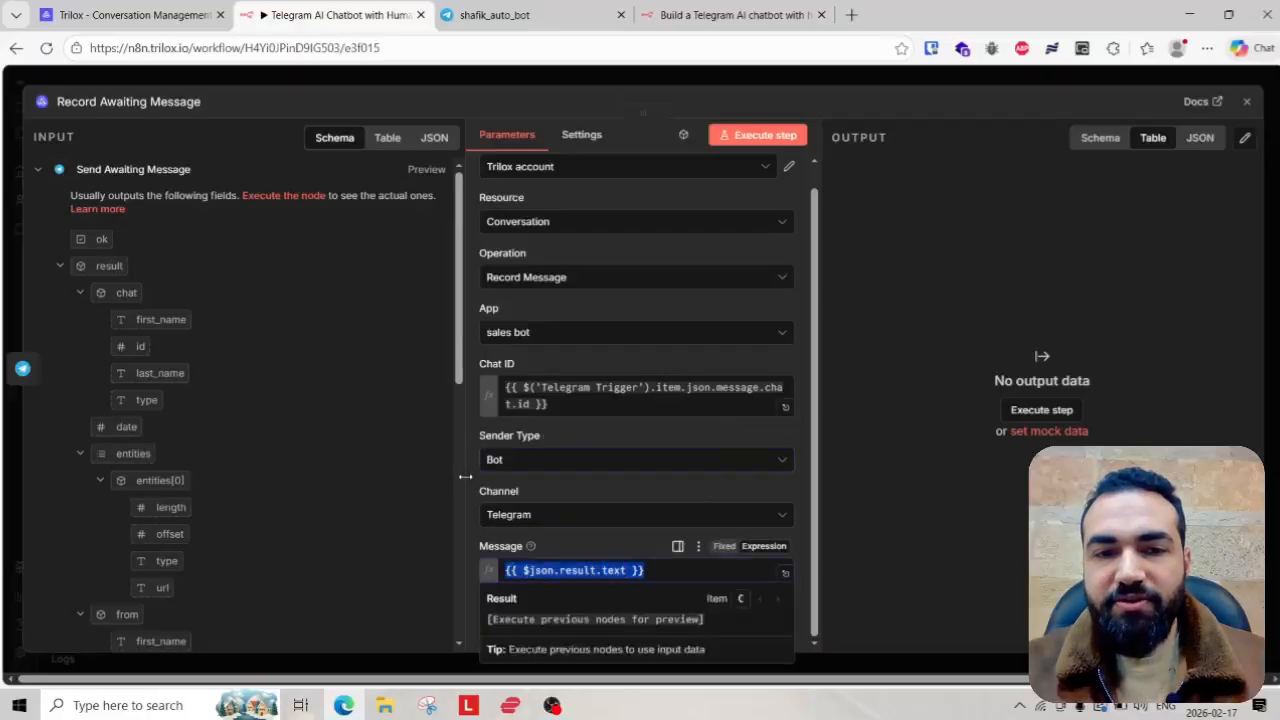
{"action": "left_click", "coordinate": [810, 72]}
- Trace the assigned_human output of the Handler Status Router to the Bot Stays Silent node in the Human Agent Reply section
{"action": "scroll", "coordinate": [971, 427], "scroll_direction": "down", "scroll_amount": 3}
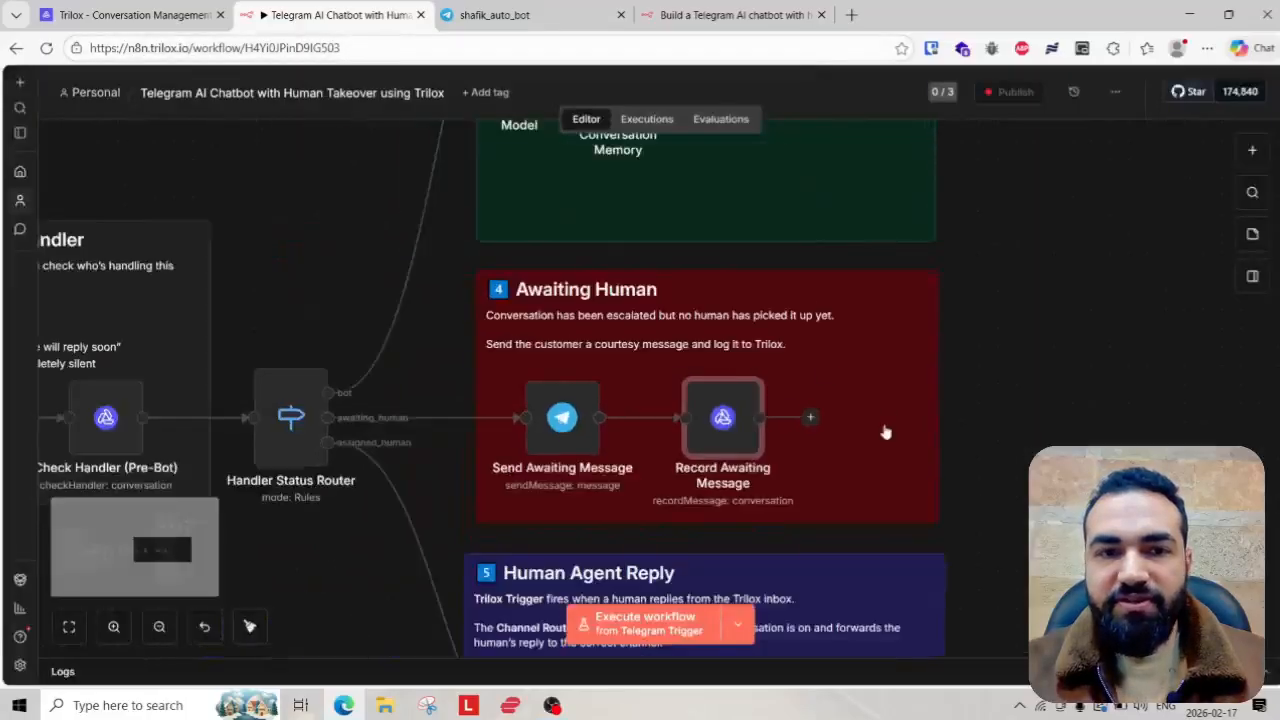
{"action": "scroll", "coordinate": [588, 424], "scroll_direction": "down", "scroll_amount": 5}
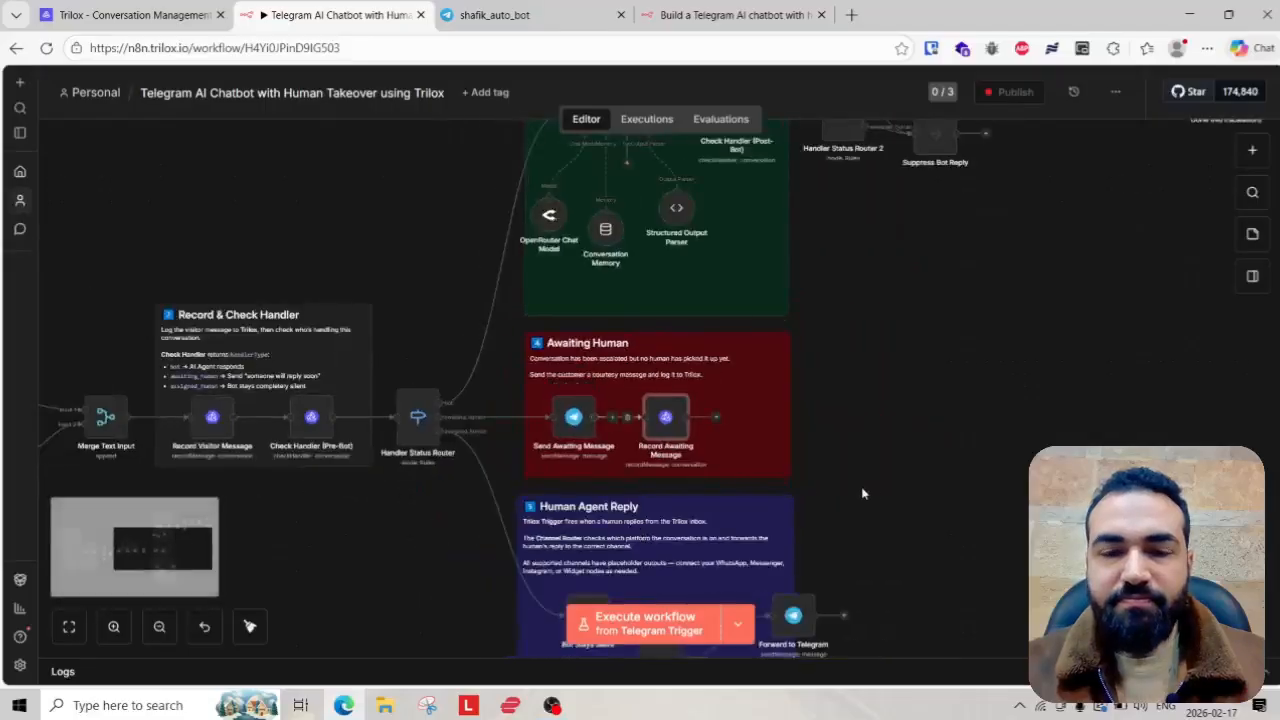
{"action": "scroll", "coordinate": [930, 350], "scroll_direction": "up", "scroll_amount": 1}
{"action": "scroll", "coordinate": [600, 400], "scroll_direction": "left", "scroll_amount": 4}
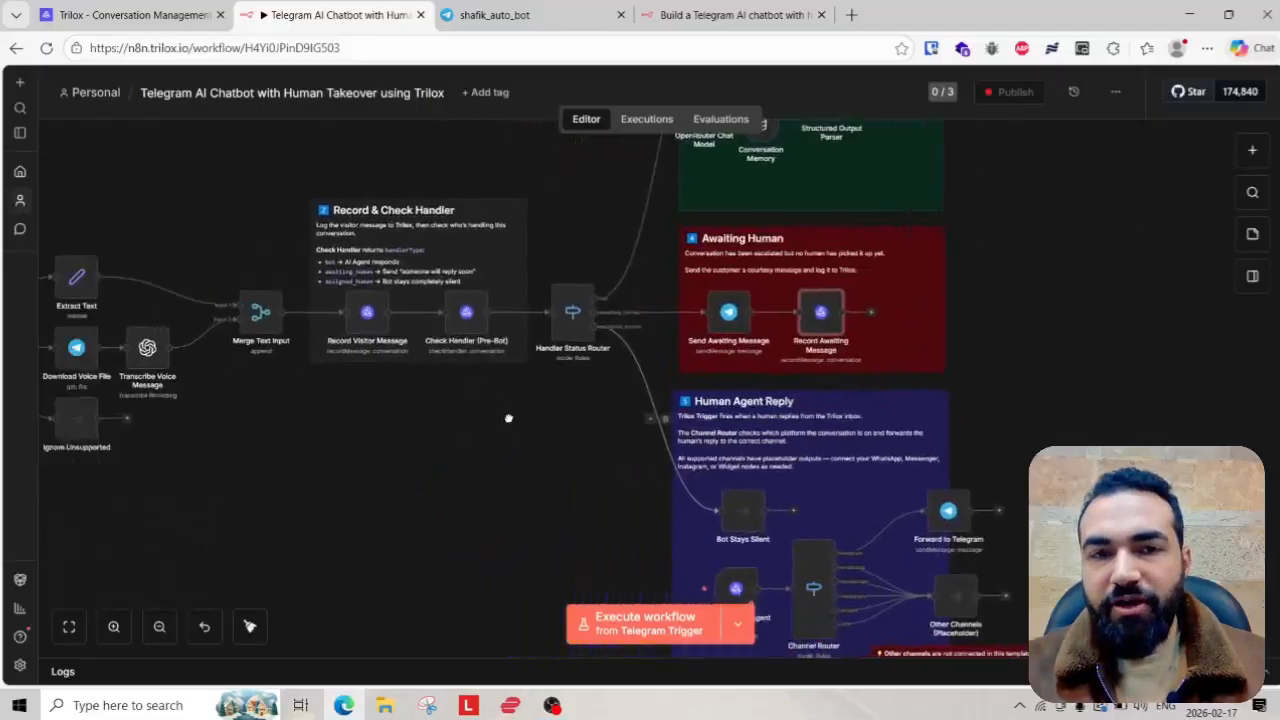
{"action": "scroll", "coordinate": [686, 355], "scroll_direction": "up", "scroll_amount": 5}
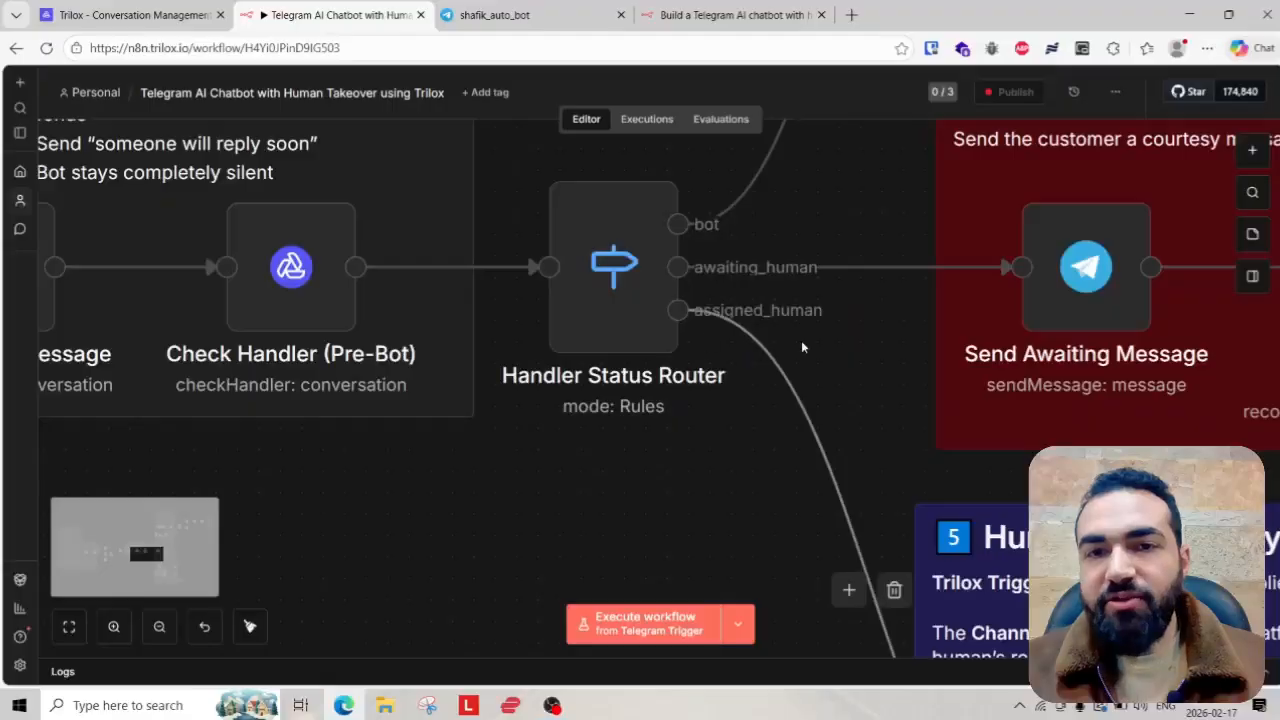
{"action": "scroll", "coordinate": [780, 403], "scroll_direction": "down", "scroll_amount": 2}
{"action": "left_click_drag", "start_coordinate": [760, 403], "coordinate": [361, 234]}
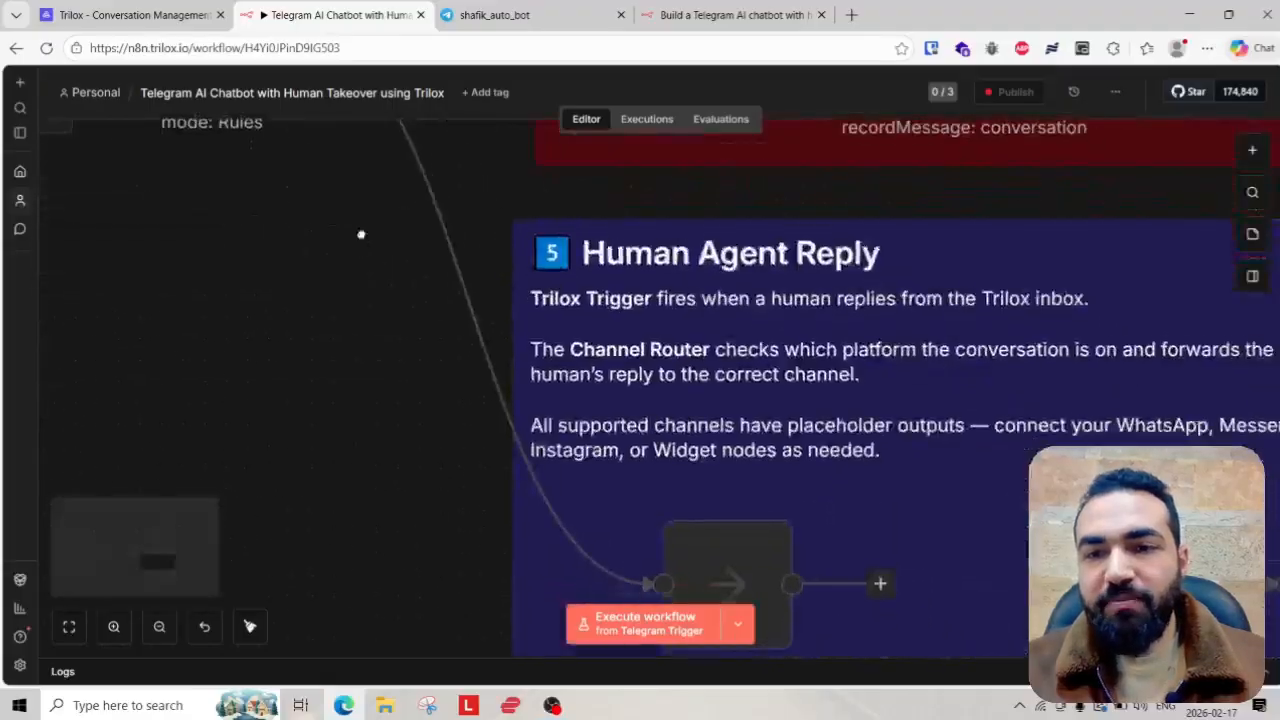
{"action": "scroll", "coordinate": [723, 363], "scroll_direction": "down", "scroll_amount": 3}
{"action": "scroll", "coordinate": [711, 421], "scroll_direction": "down", "scroll_amount": 2}
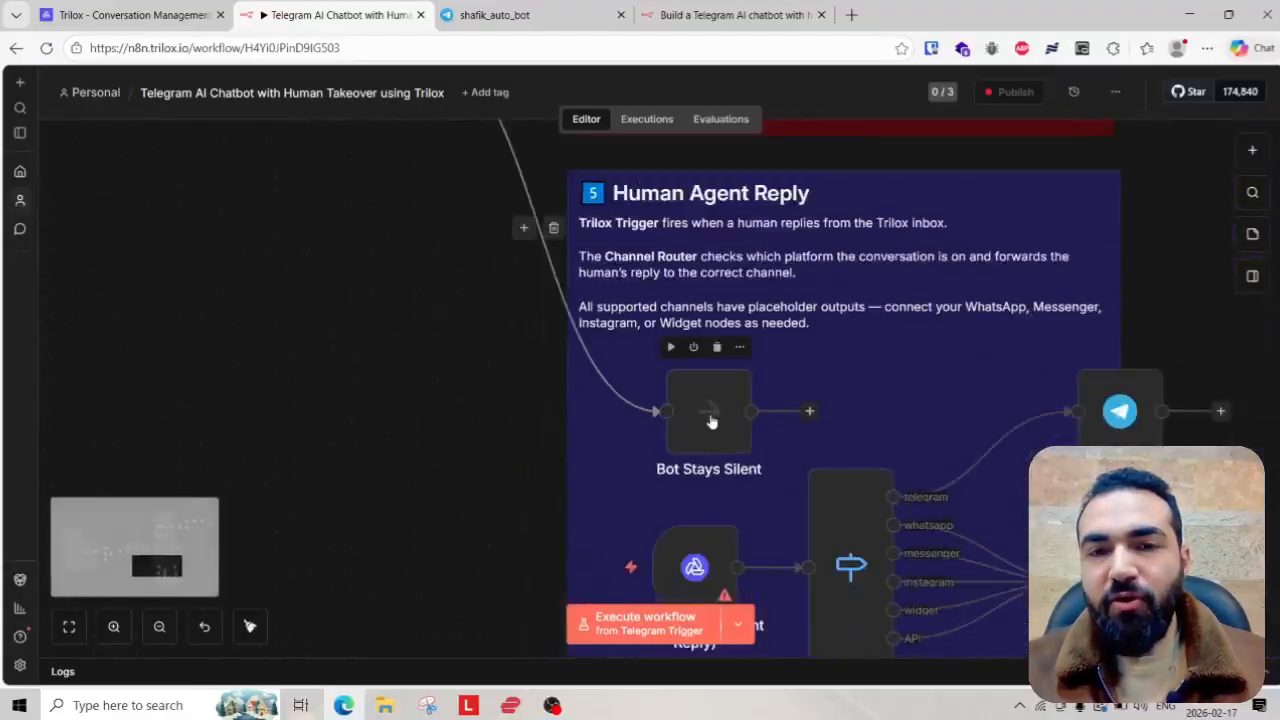
{"action": "scroll", "coordinate": [732, 435], "scroll_direction": "up", "scroll_amount": 1}
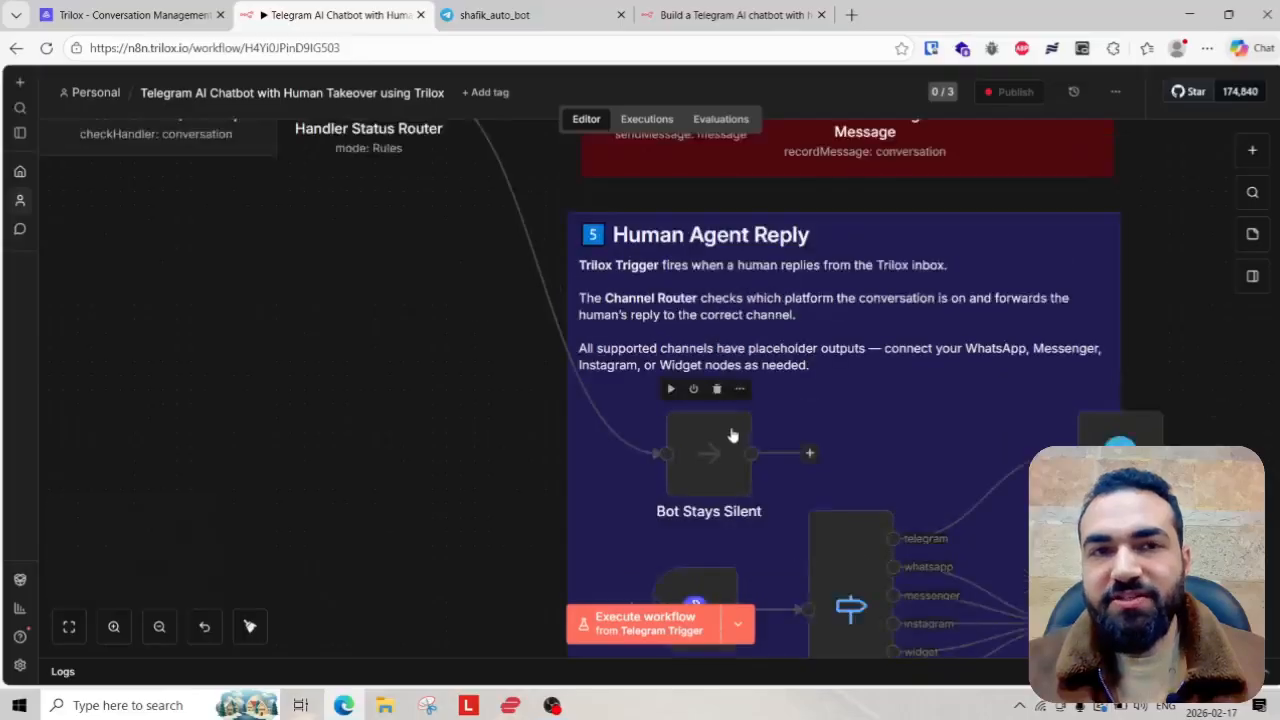
- Glance at the Trilox inbox, then switch to Telegram Web and send the message "hello" to the bot
{"action": "left_click", "coordinate": [130, 15]}
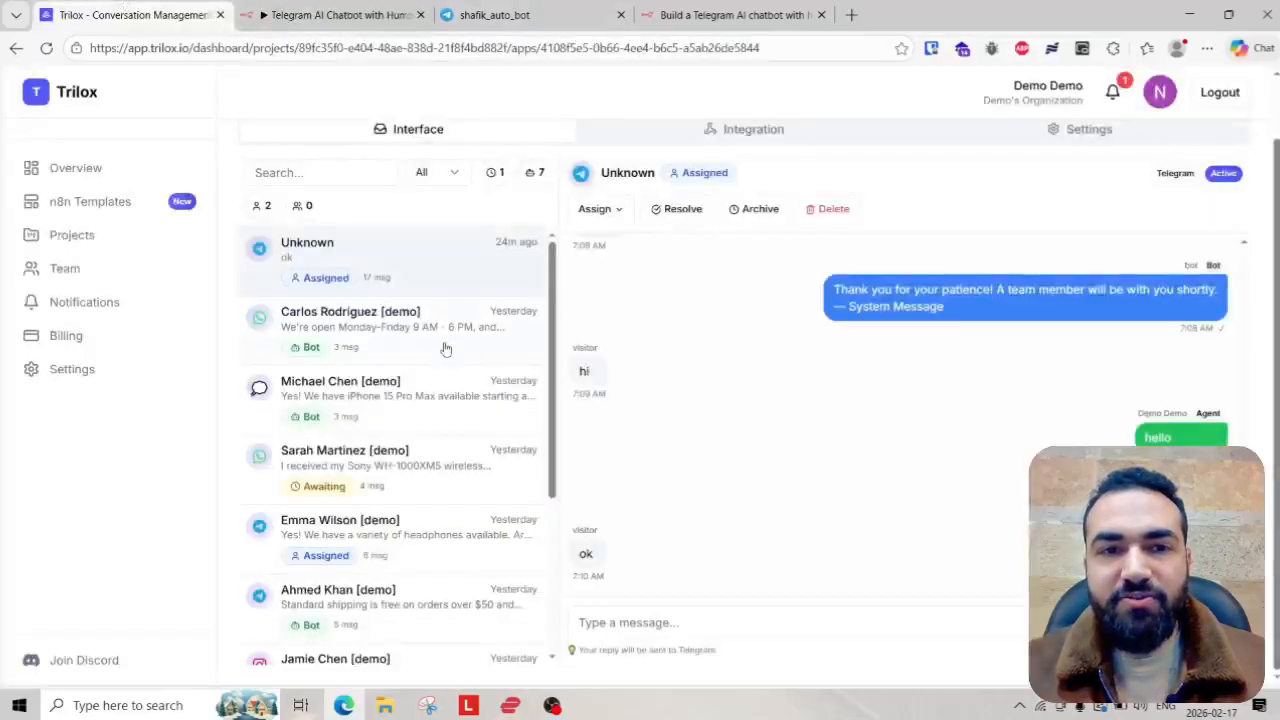
{"action": "left_click", "coordinate": [495, 15]}
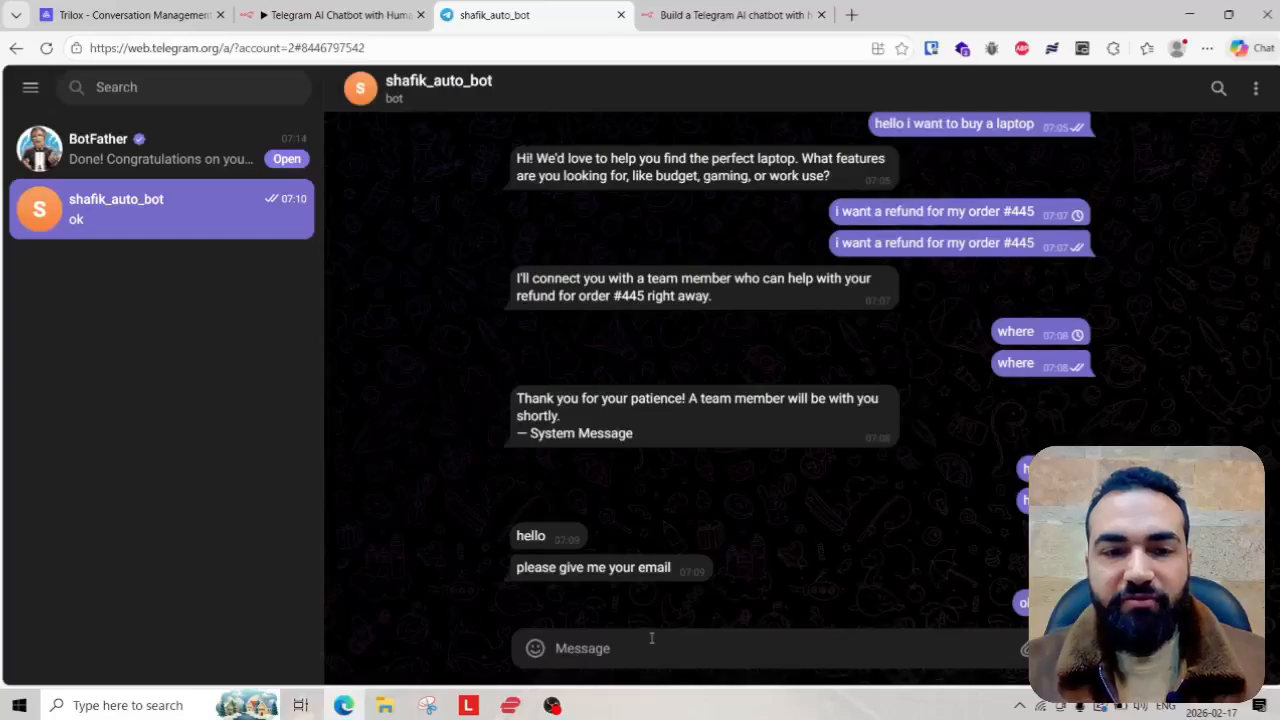
{"action": "type", "text": "hell"}
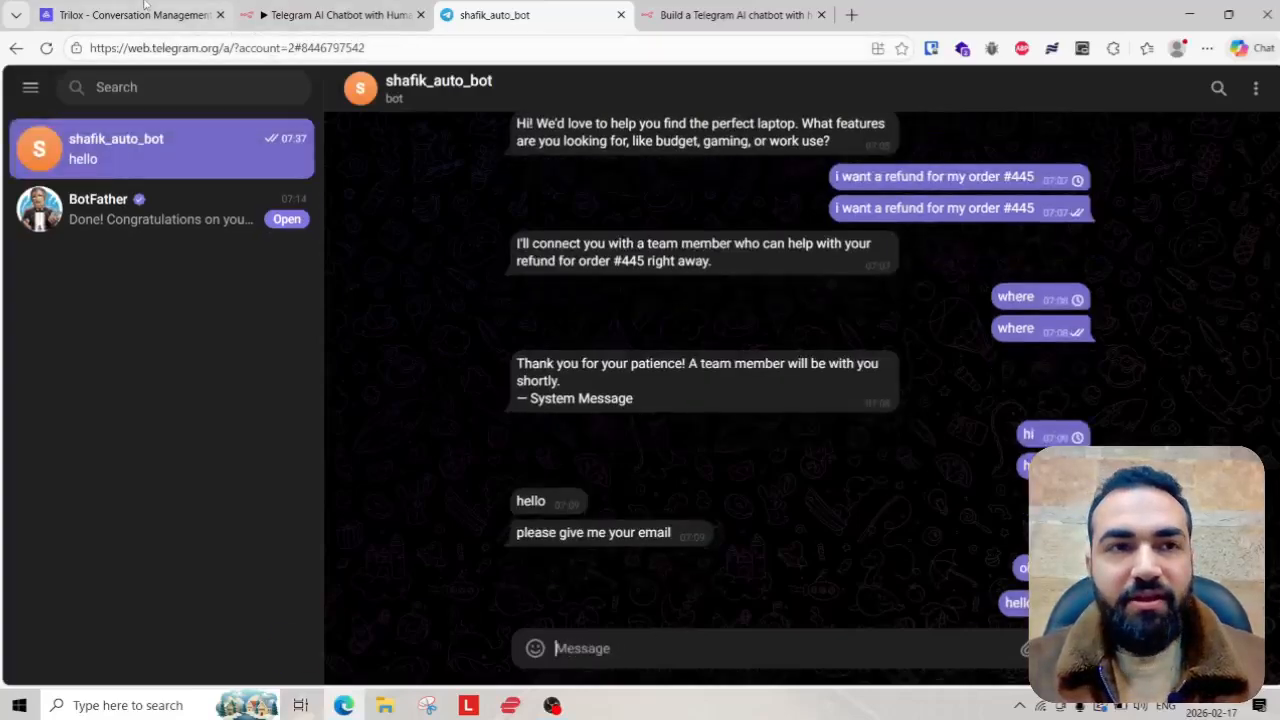
- Switch back to n8n and open the workflow's executions to check the latest run
{"action": "left_click", "coordinate": [313, 8]}
{"action": "left_click", "coordinate": [656, 120]}
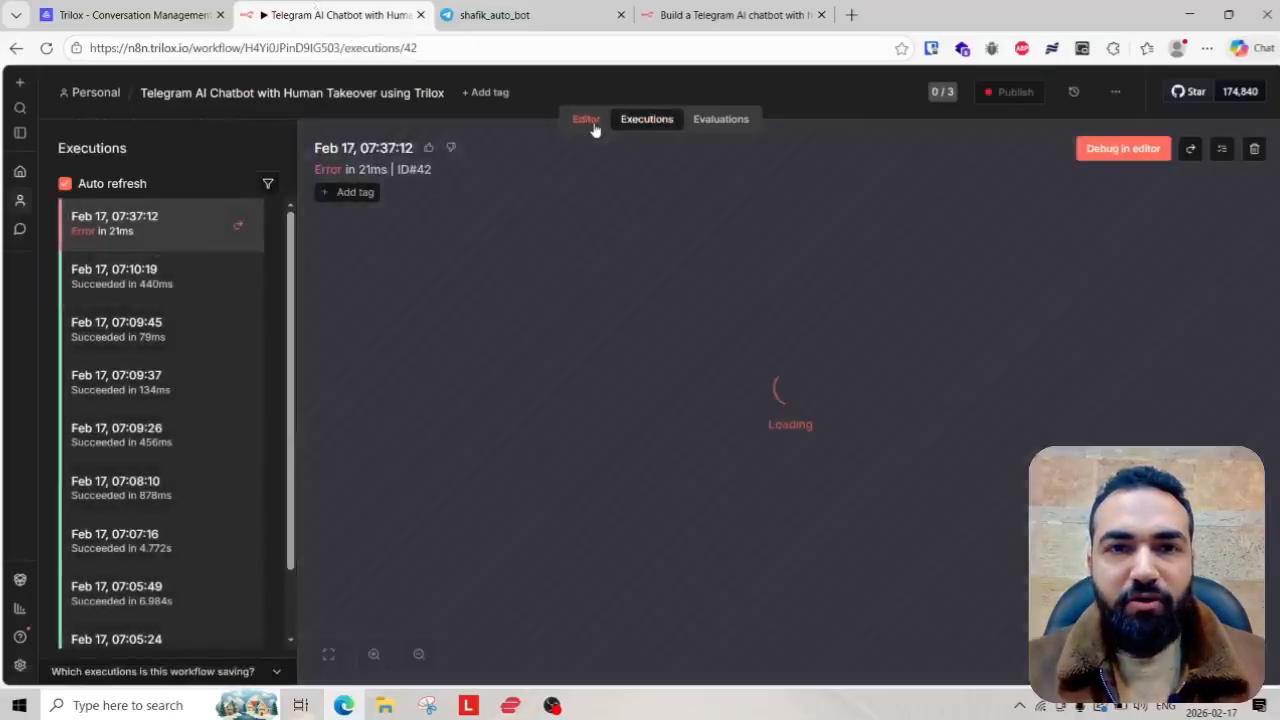
- Return to the workflow editor and set the App of the Trilox Trigger (Agent Reply) node to sales bot
{"action": "left_click", "coordinate": [587, 120]}
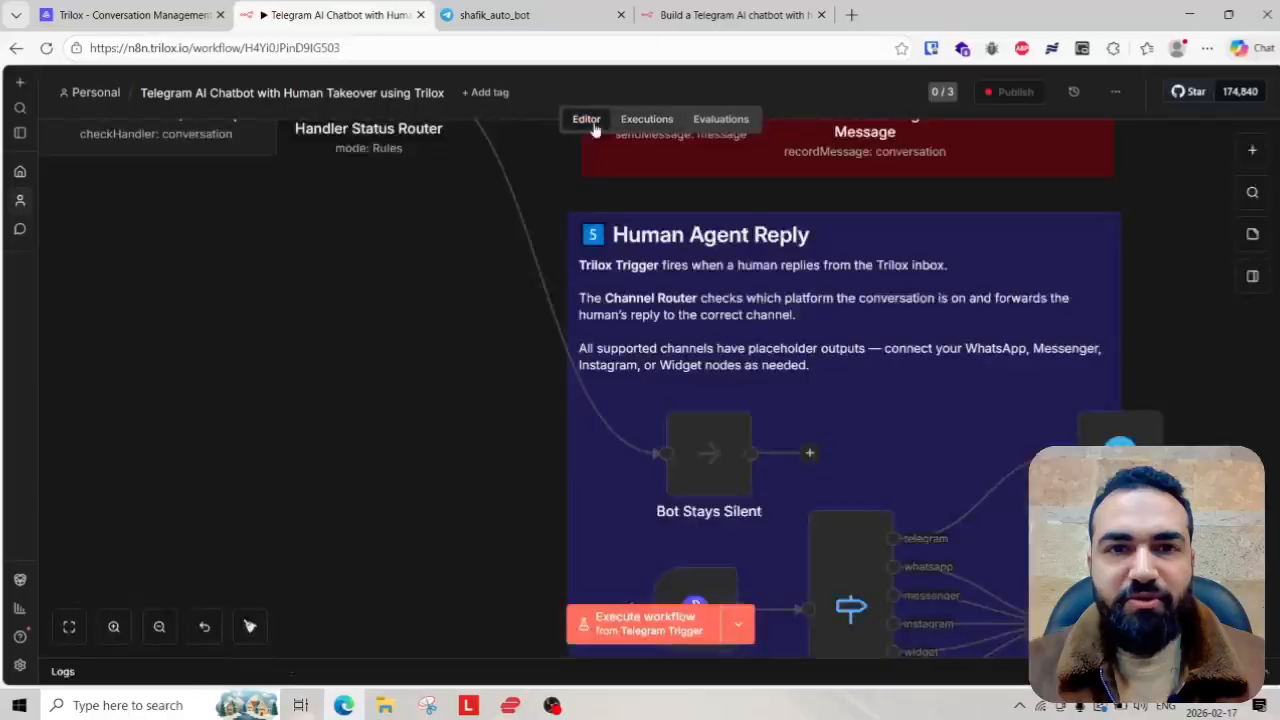
{"action": "scroll", "coordinate": [800, 386], "scroll_direction": "down", "scroll_amount": 5}
{"action": "scroll", "coordinate": [793, 540], "scroll_direction": "up", "scroll_amount": 4}
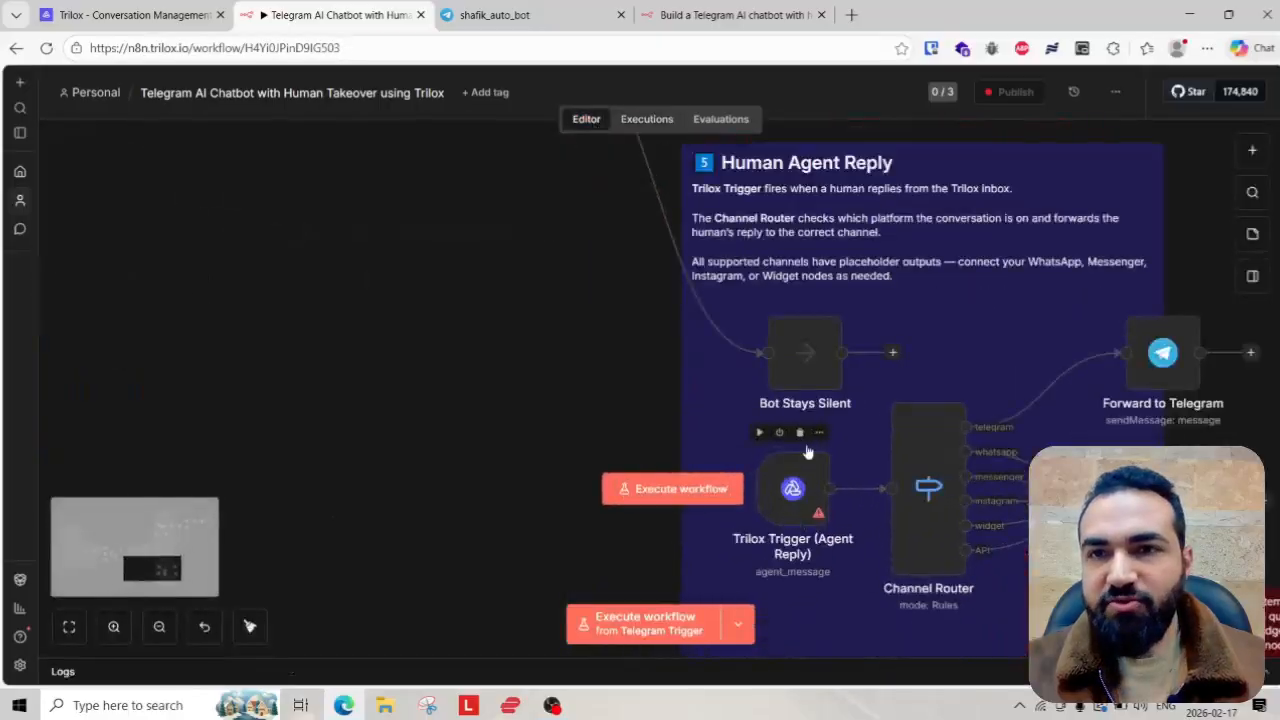
{"action": "scroll", "coordinate": [762, 370], "scroll_direction": "down", "scroll_amount": 4}
{"action": "scroll", "coordinate": [926, 323], "scroll_direction": "up", "scroll_amount": 2}
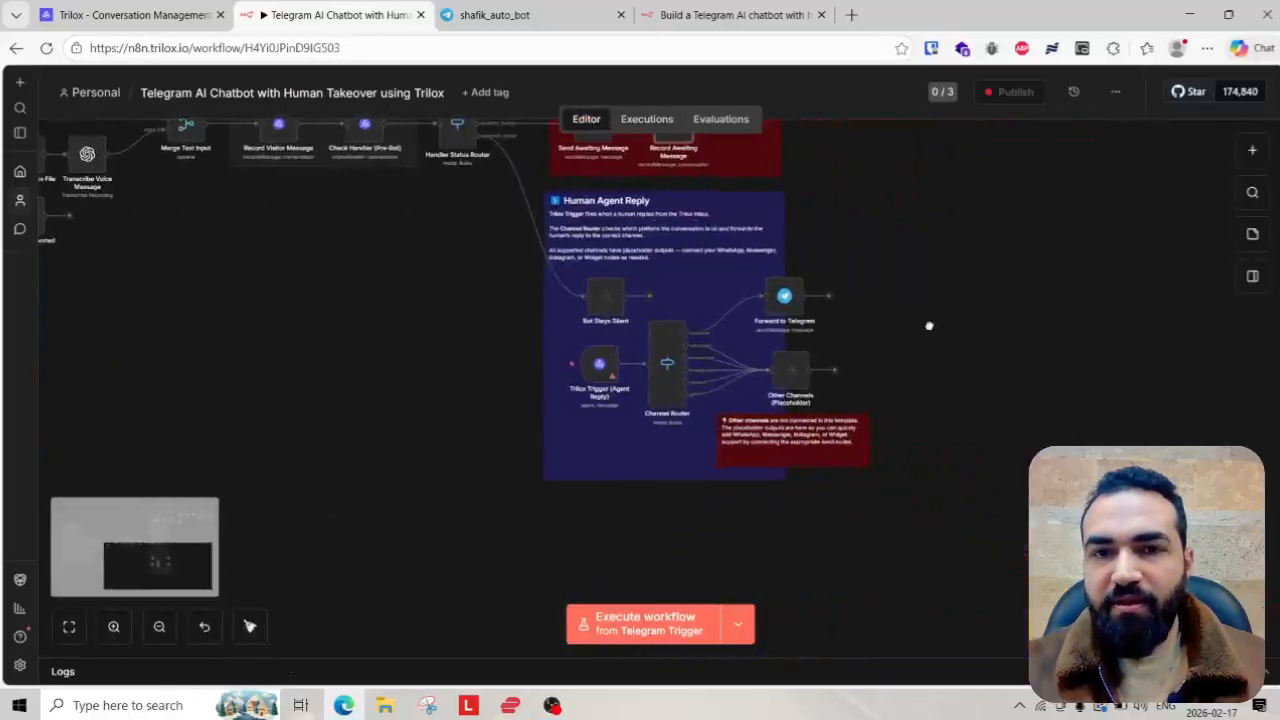
{"action": "scroll", "coordinate": [569, 343], "scroll_direction": "up", "scroll_amount": 4}
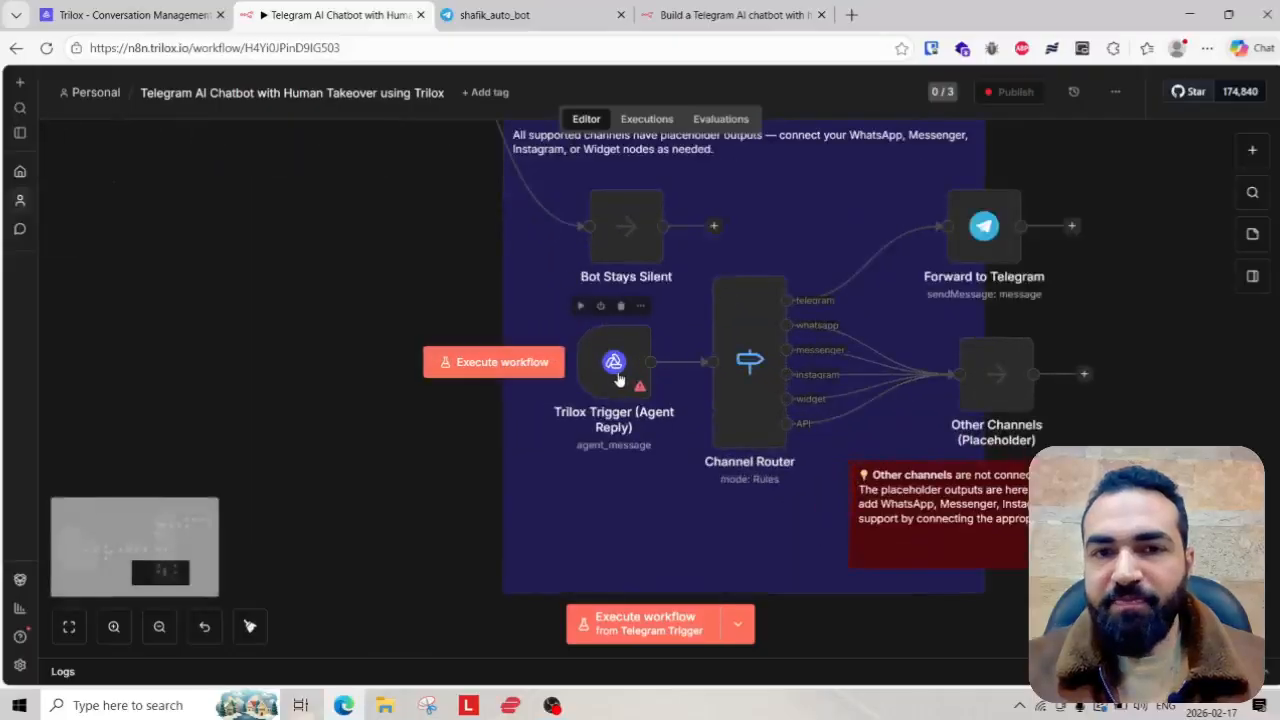
{"action": "scroll", "coordinate": [612, 370], "scroll_direction": "down", "scroll_amount": 2}
{"action": "scroll", "coordinate": [614, 368], "scroll_direction": "up", "scroll_amount": 4}
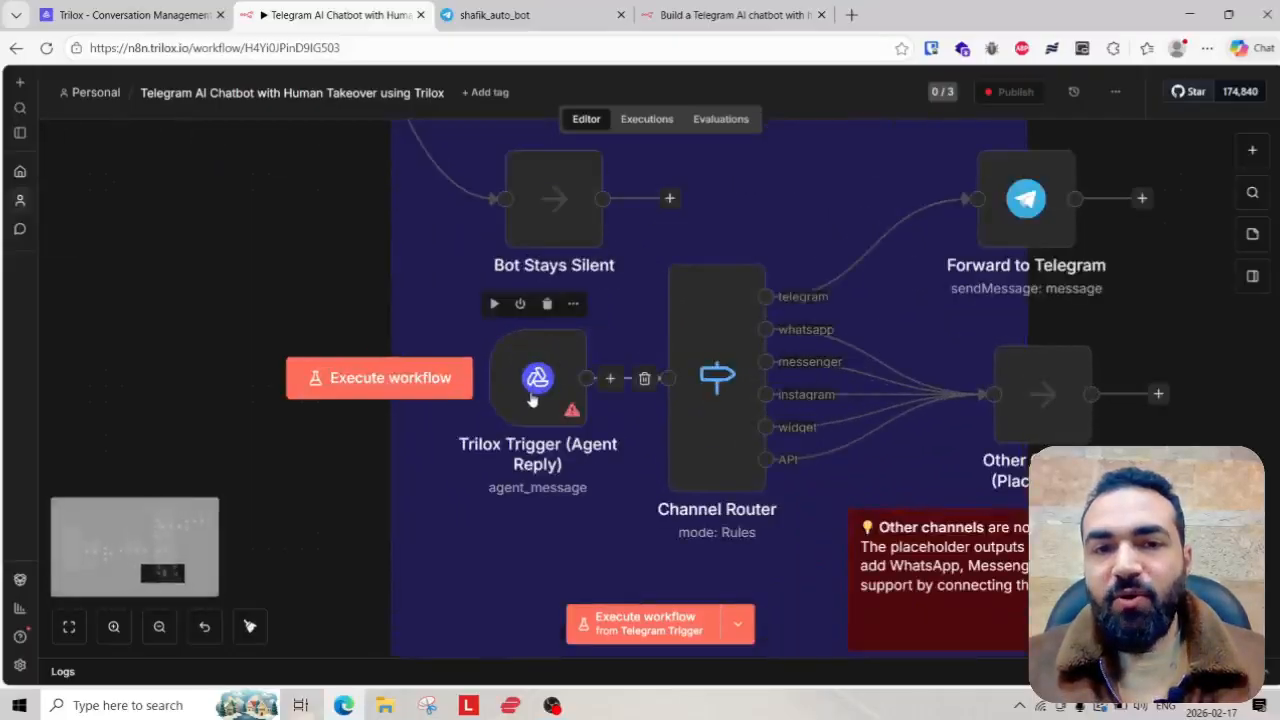
{"action": "scroll", "coordinate": [528, 398], "scroll_direction": "up", "scroll_amount": 2}
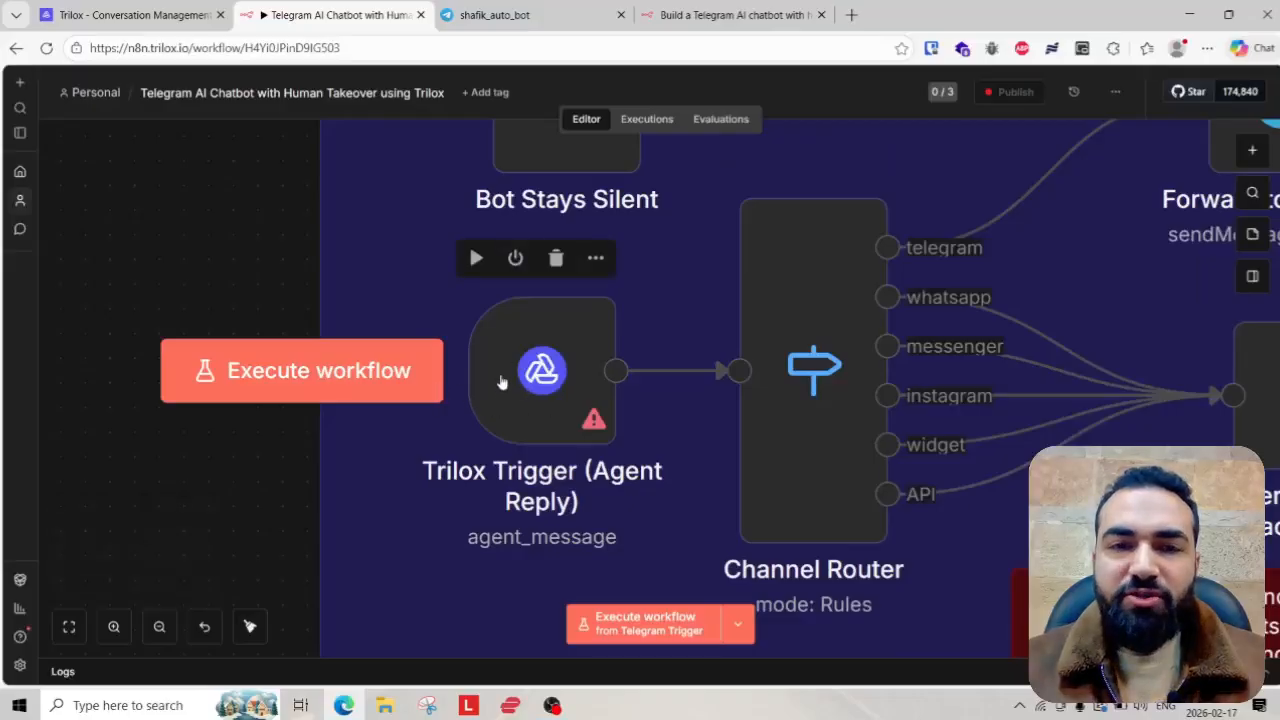
{"action": "double_click", "coordinate": [537, 376]}
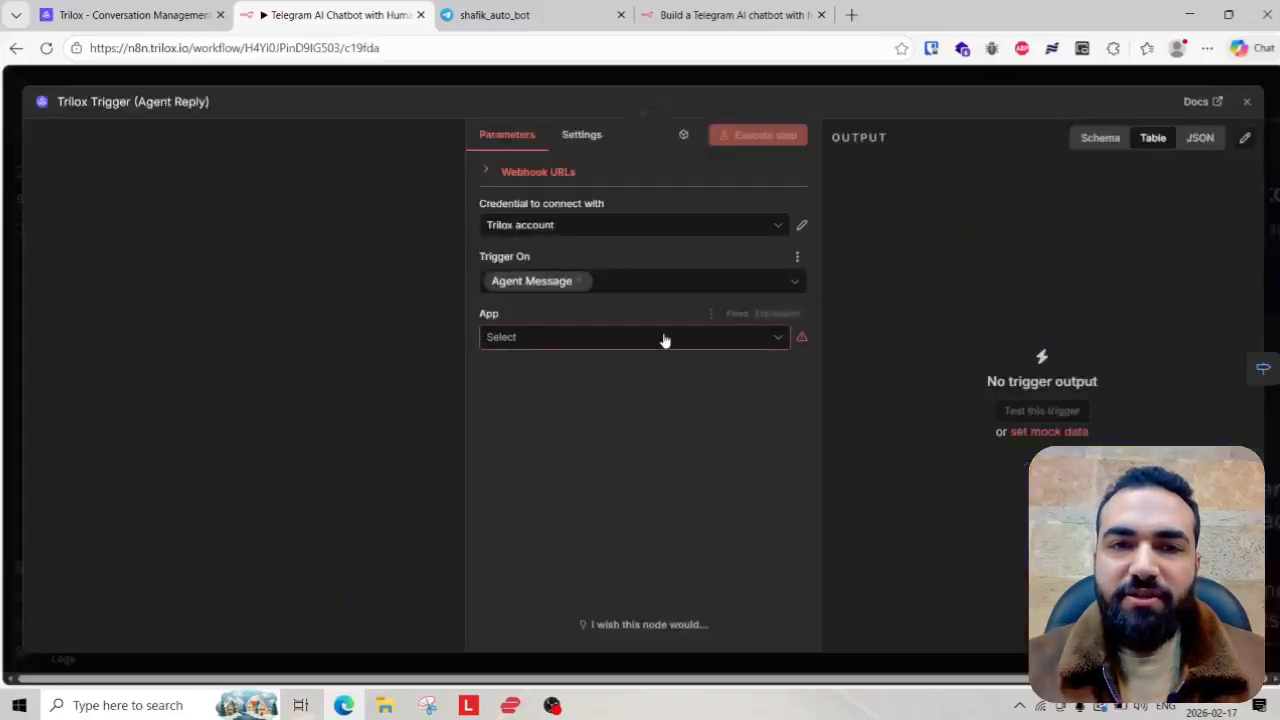
{"action": "left_click", "coordinate": [658, 340]}
{"action": "left_click", "coordinate": [611, 382]}
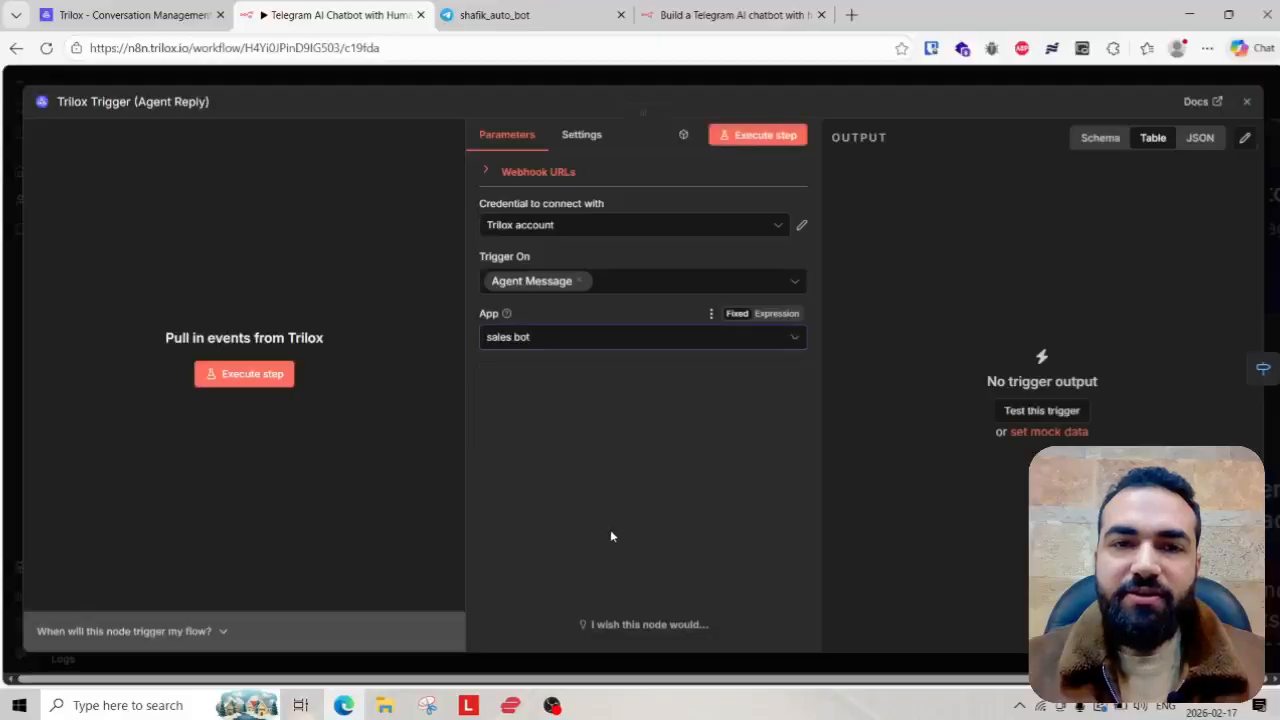
- Check the reply box of the assigned Telegram conversation in Trilox, then return to n8n and keep sales bot as the trigger's App
{"action": "left_click", "coordinate": [172, 15]}
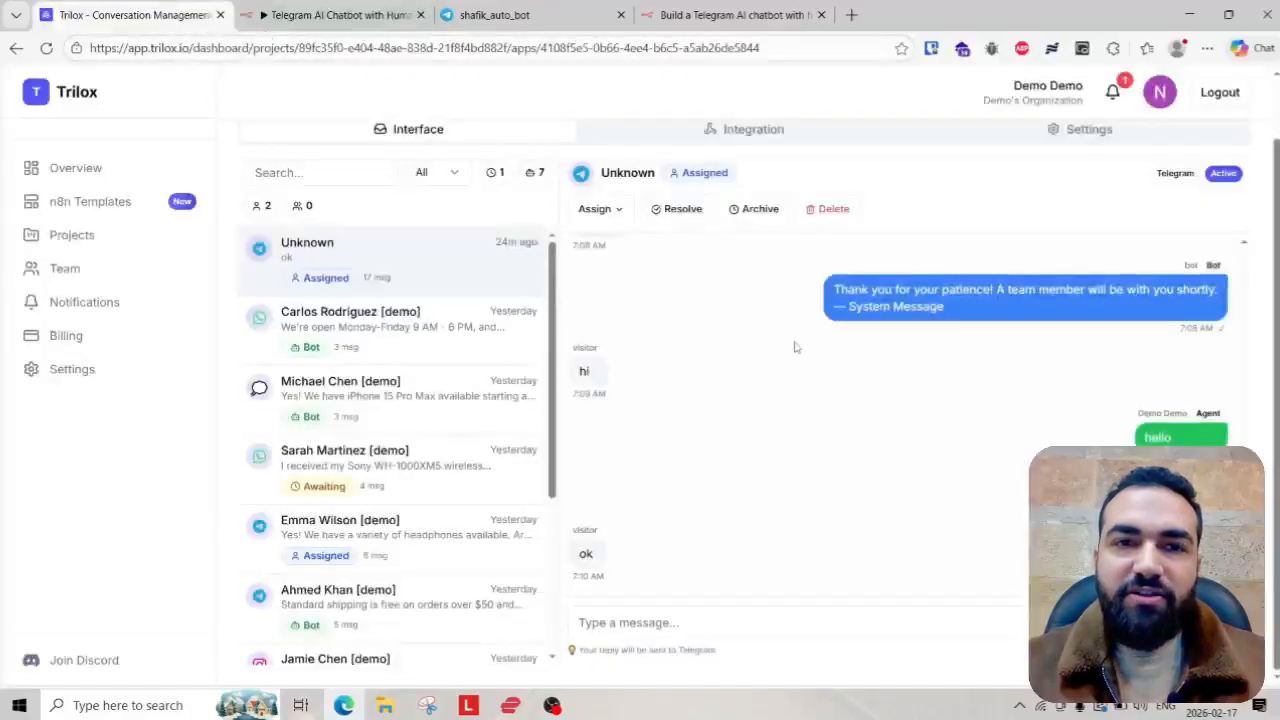
{"action": "left_click", "coordinate": [658, 624]}
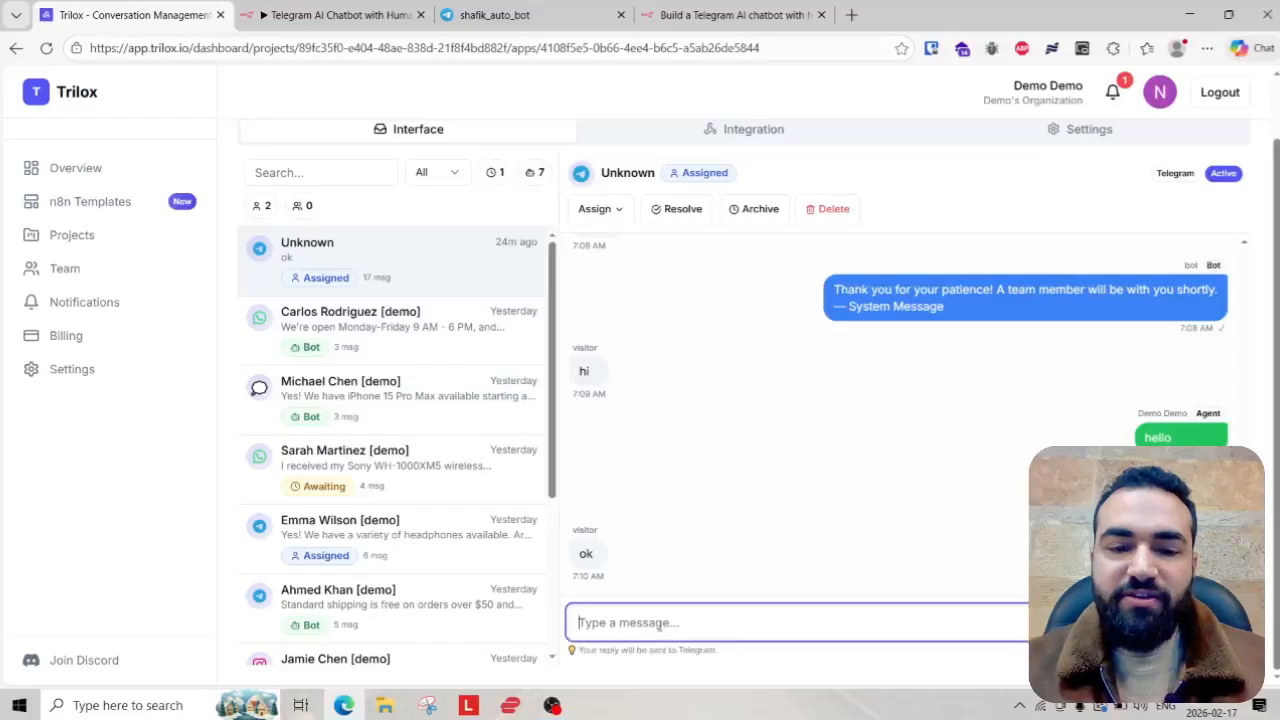
{"action": "left_click", "coordinate": [250, 15]}
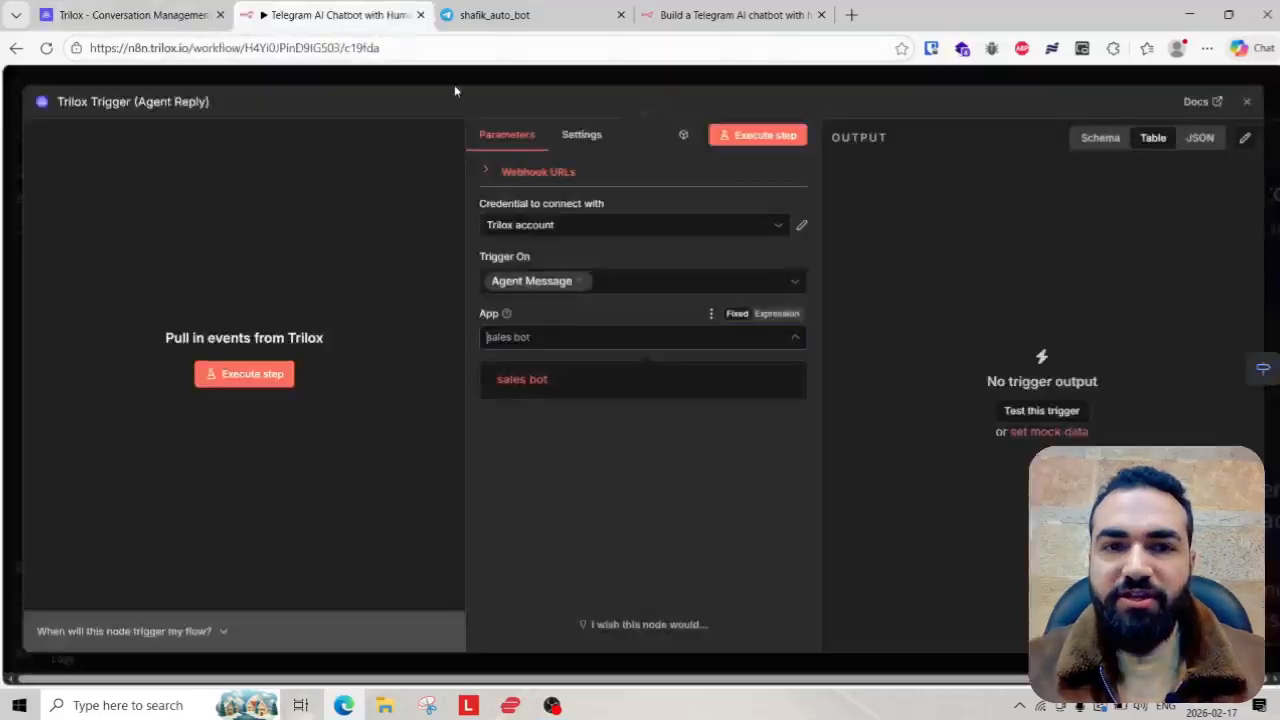
{"action": "left_click", "coordinate": [643, 388]}
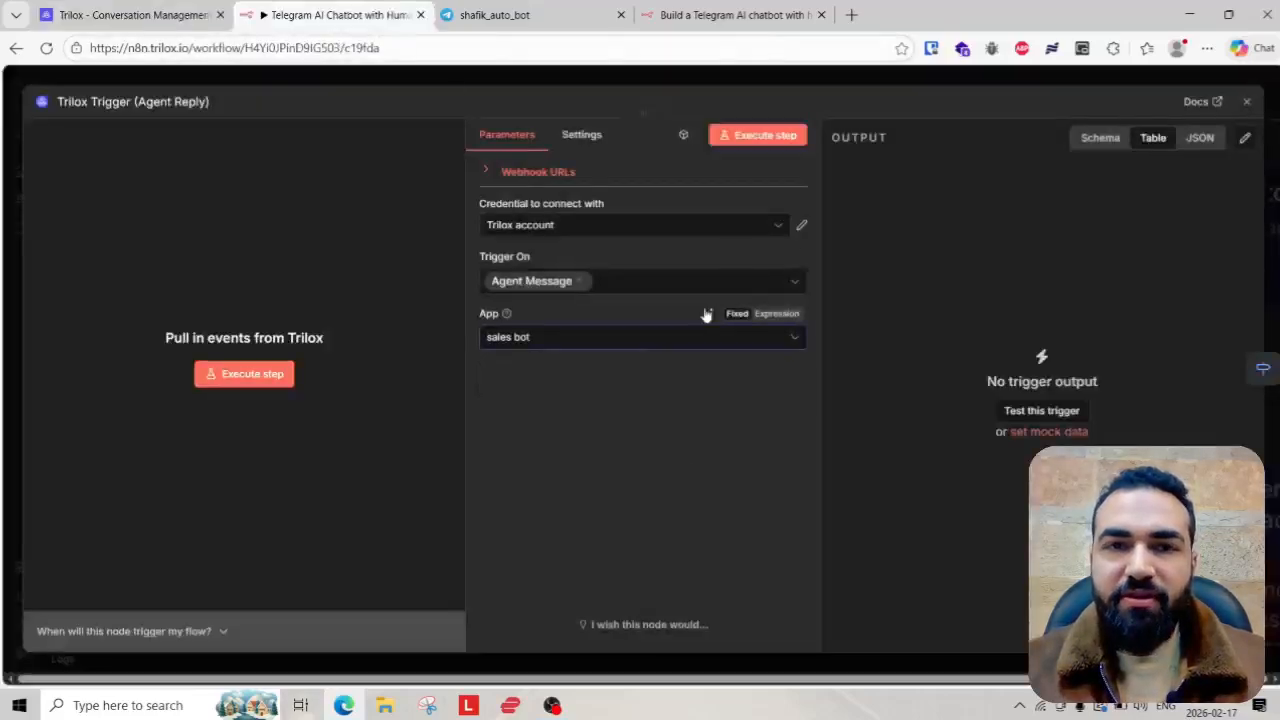
- Close the trigger settings and move the Trilox Trigger (Agent Reply) node slightly farther from the Channel Router
{"action": "left_click", "coordinate": [848, 82]}
{"action": "scroll", "coordinate": [579, 398], "scroll_direction": "down", "scroll_amount": 3}
{"action": "left_click_drag", "start_coordinate": [580, 401], "coordinate": [530, 389]}
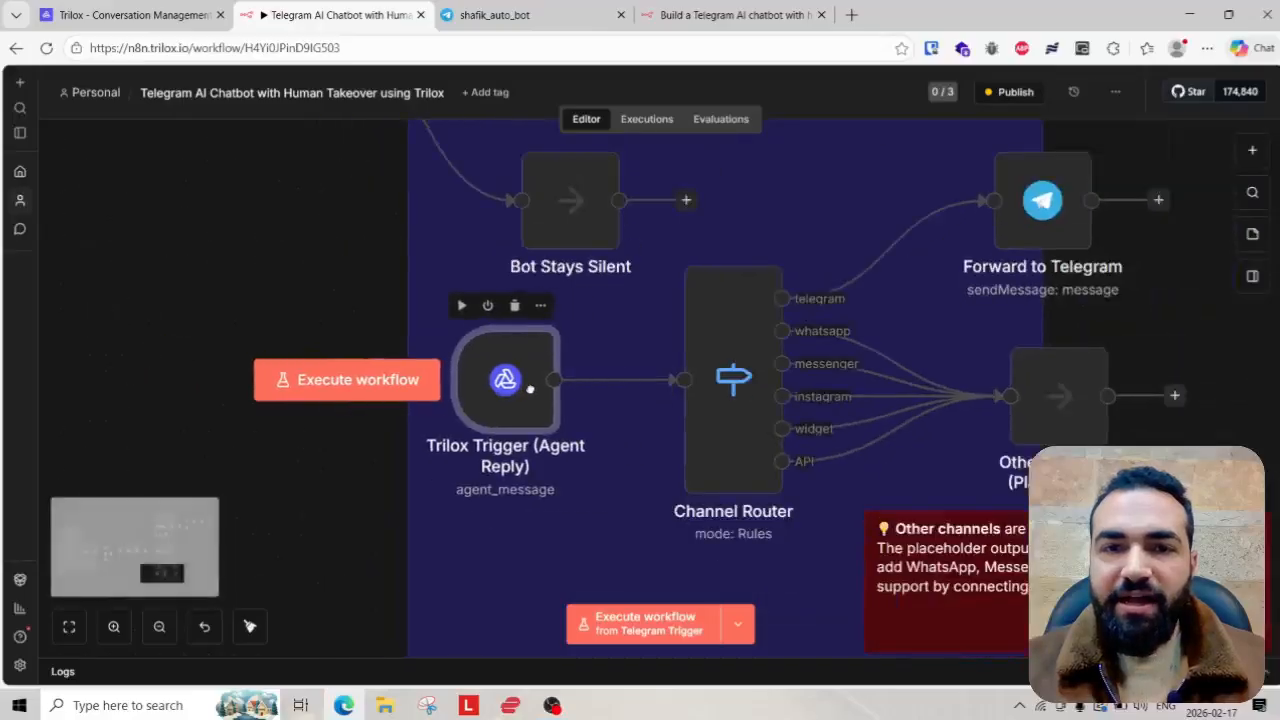
{"action": "scroll", "coordinate": [760, 409], "scroll_direction": "down", "scroll_amount": 2}
{"action": "scroll", "coordinate": [694, 466], "scroll_direction": "up", "scroll_amount": 3}
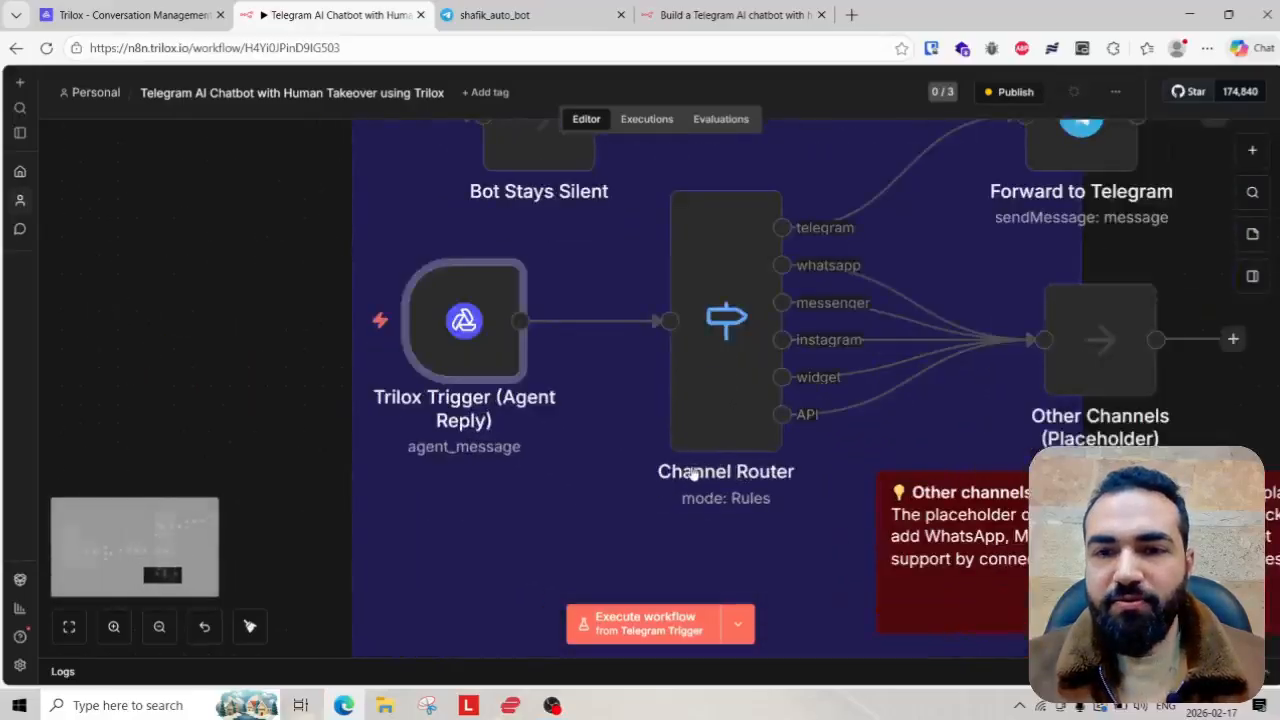
{"action": "scroll", "coordinate": [723, 357], "scroll_direction": "down", "scroll_amount": 1}
{"action": "scroll", "coordinate": [660, 371], "scroll_direction": "up", "scroll_amount": 3}
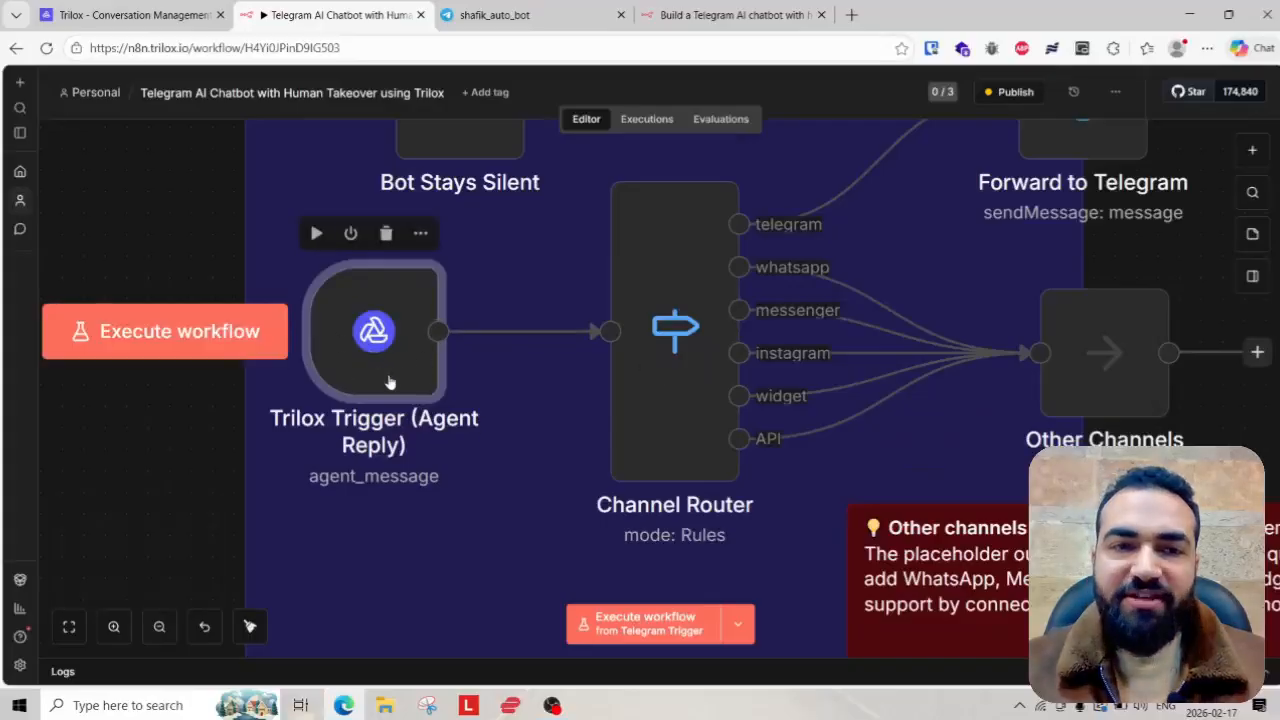
- Glance at the Trilox conversation, then return to n8n and review the Channel Router's rules and output names for every channel
{"action": "left_click", "coordinate": [140, 18]}
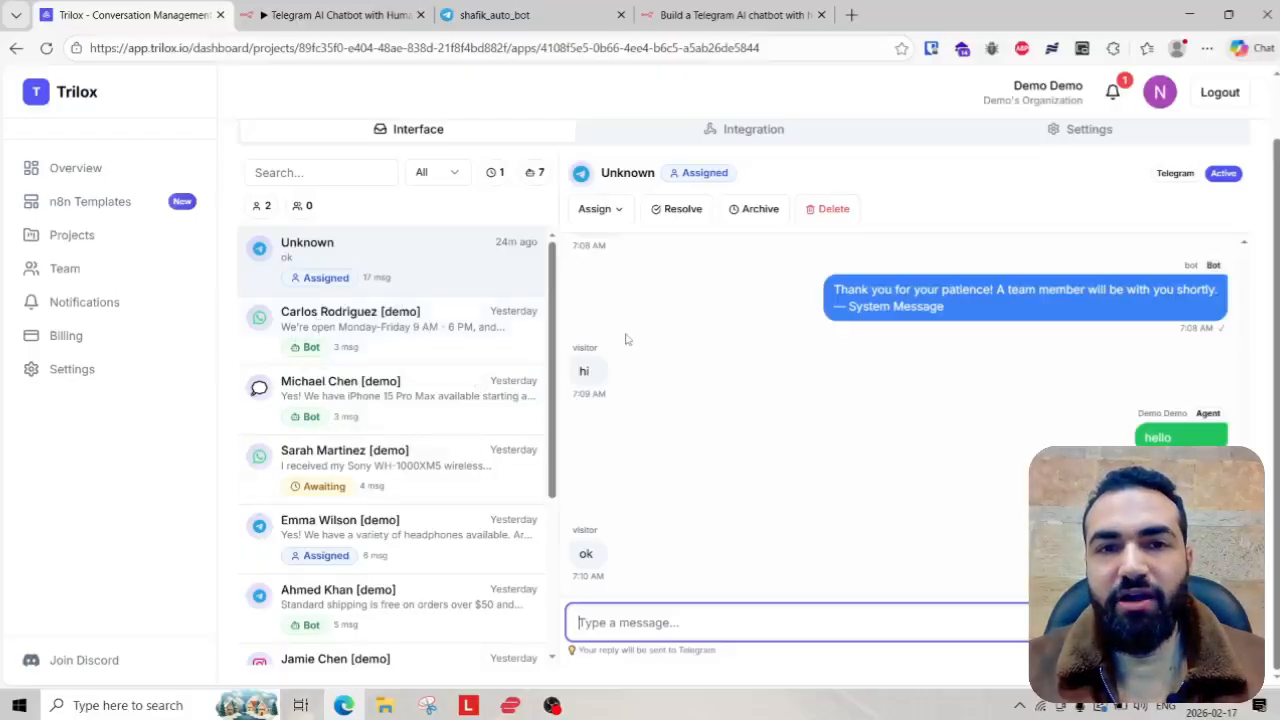
{"action": "left_click", "coordinate": [353, 6]}
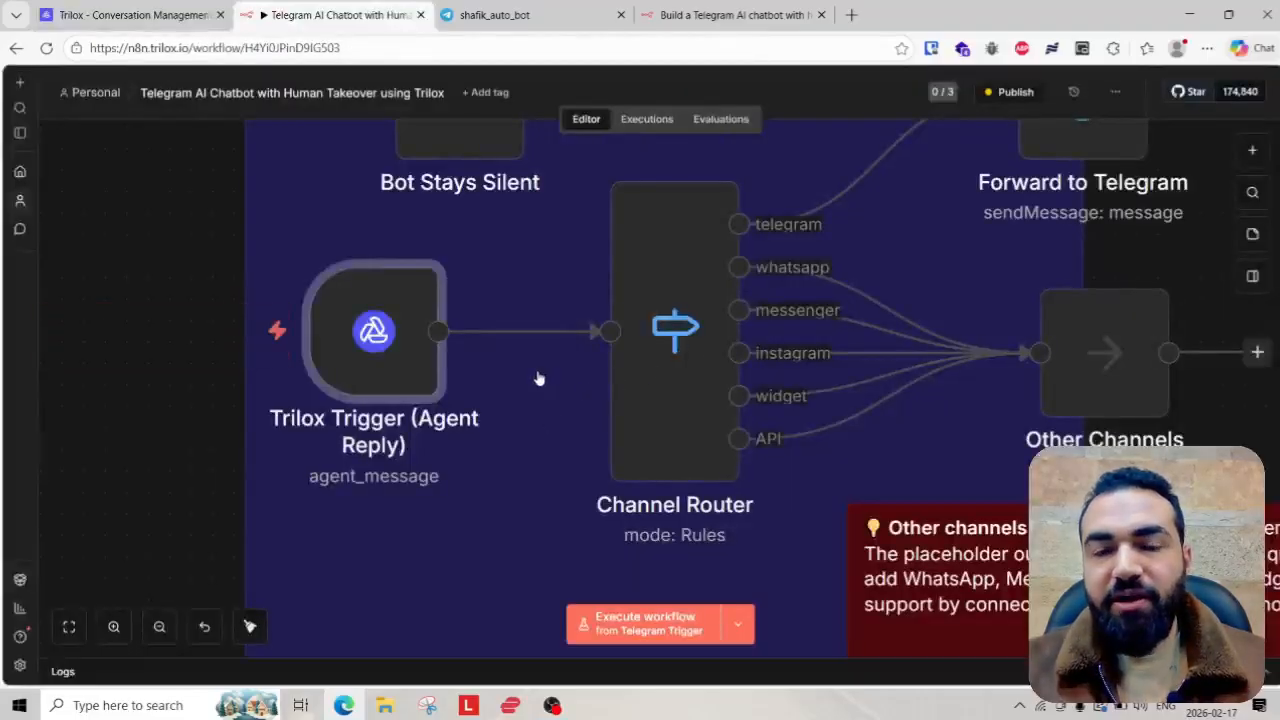
{"action": "double_click", "coordinate": [686, 370]}
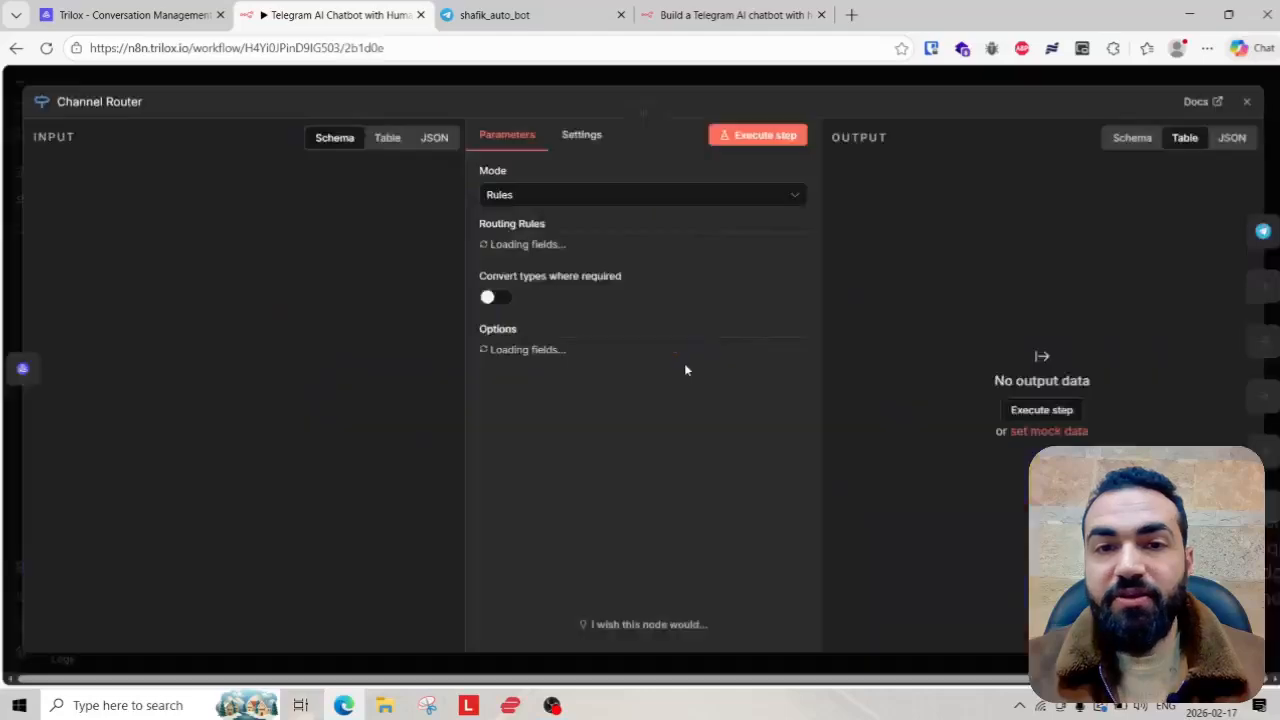
{"action": "scroll", "coordinate": [592, 321], "scroll_direction": "down", "scroll_amount": 3}
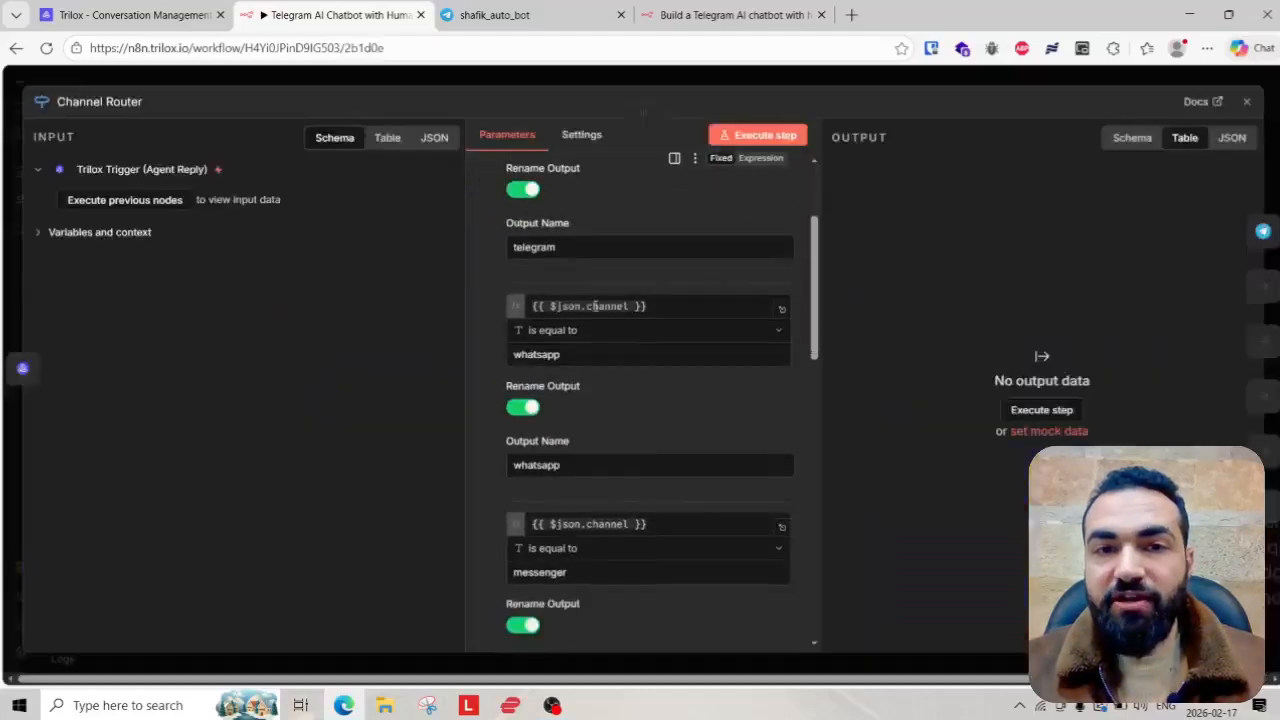
{"action": "scroll", "coordinate": [592, 321], "scroll_direction": "up", "scroll_amount": 3}
{"action": "scroll", "coordinate": [592, 321], "scroll_direction": "down", "scroll_amount": 5}
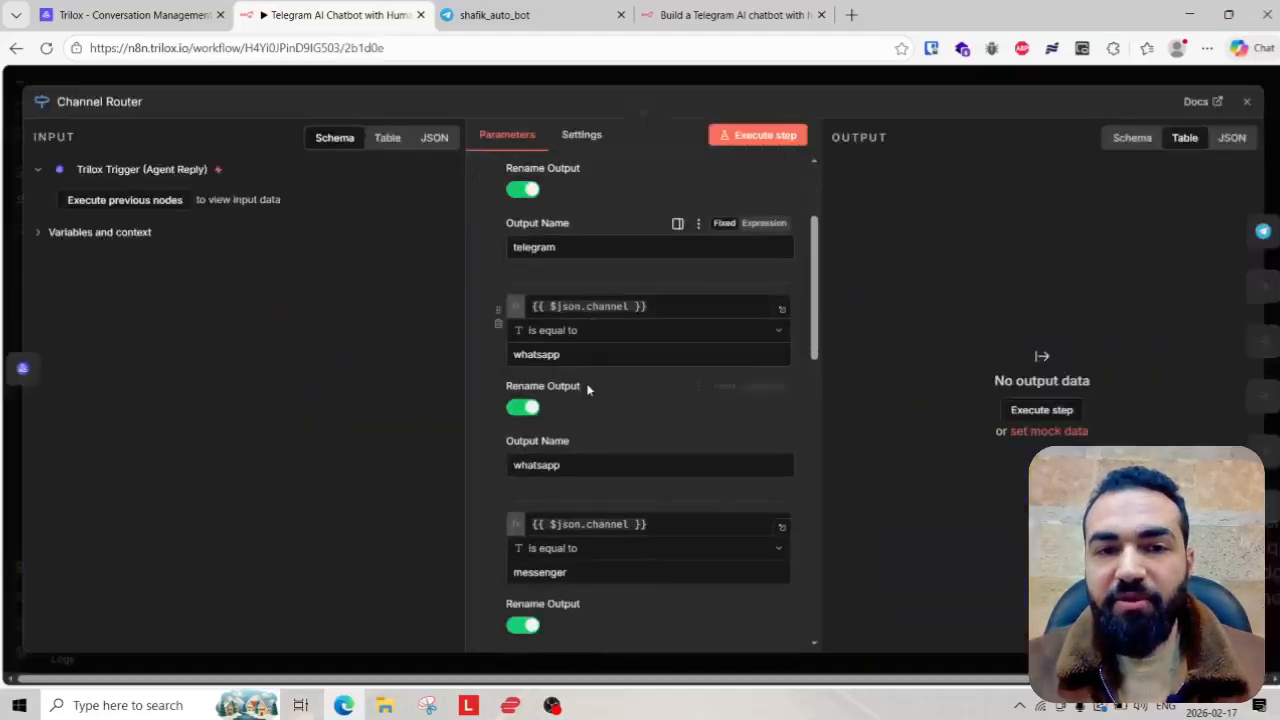
{"action": "scroll", "coordinate": [588, 390], "scroll_direction": "down", "scroll_amount": 6}
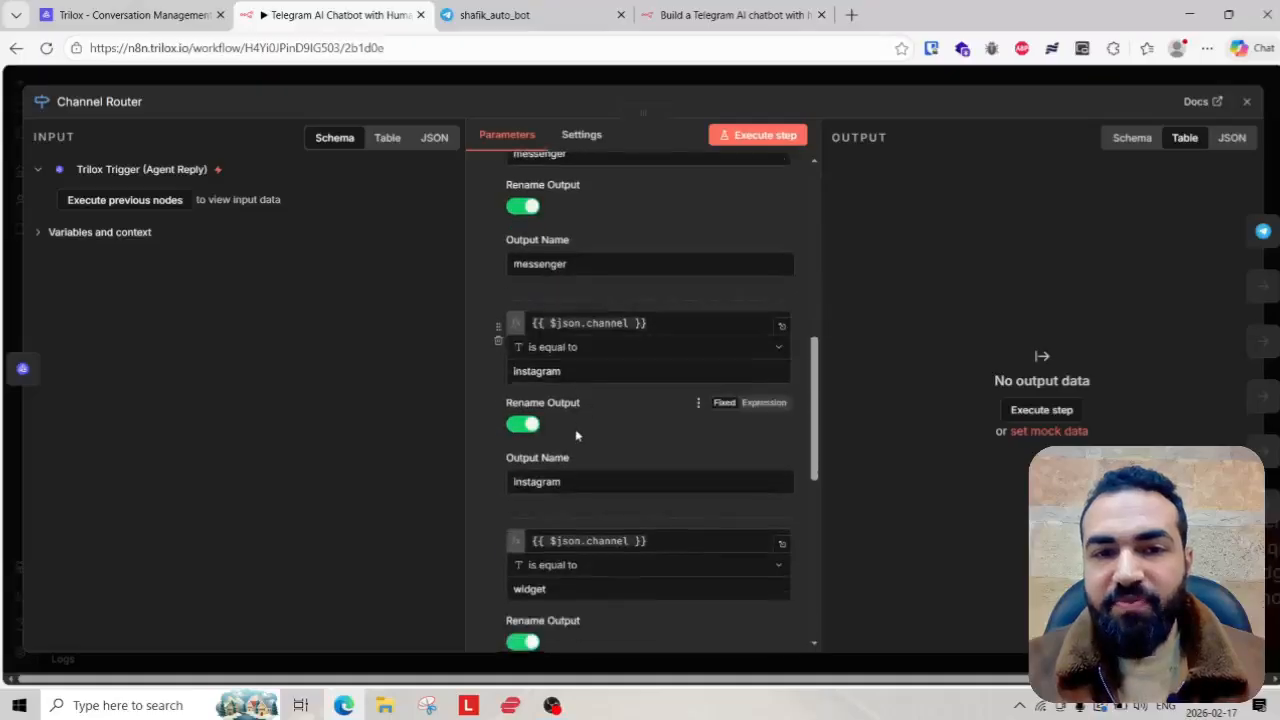
{"action": "scroll", "coordinate": [580, 405], "scroll_direction": "down", "scroll_amount": 2}
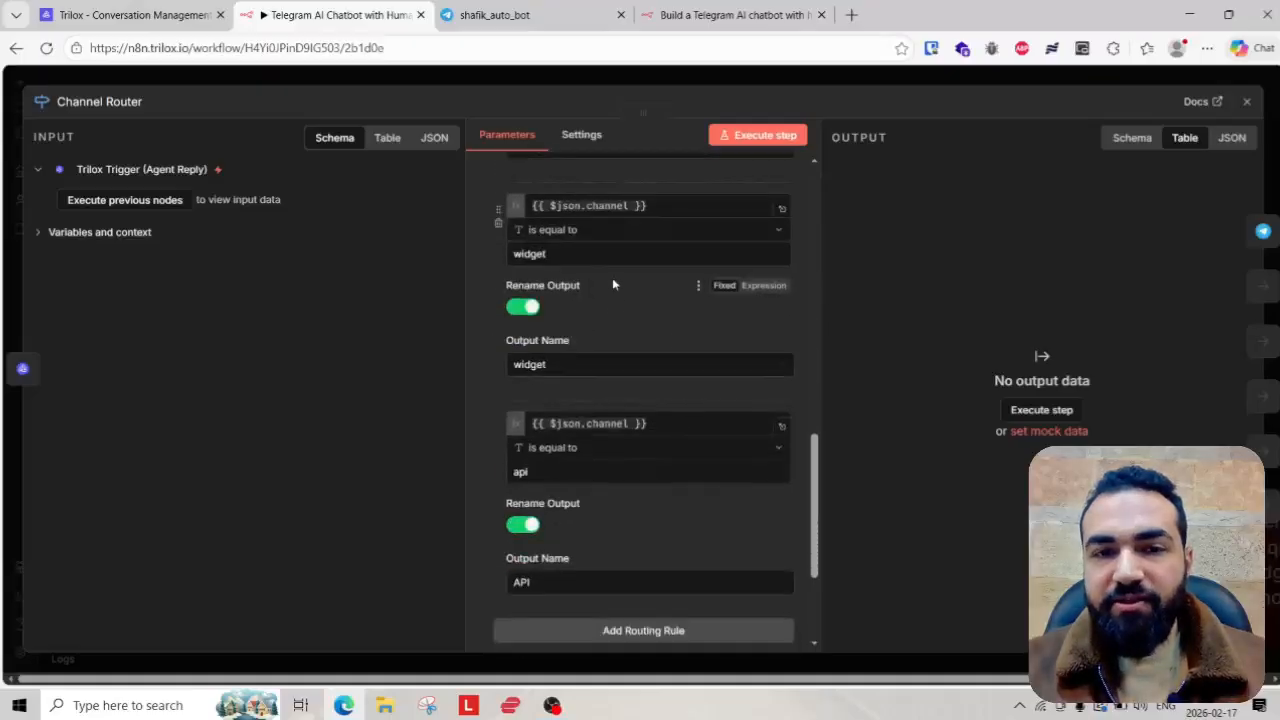
{"action": "scroll", "coordinate": [607, 383], "scroll_direction": "down", "scroll_amount": 2}
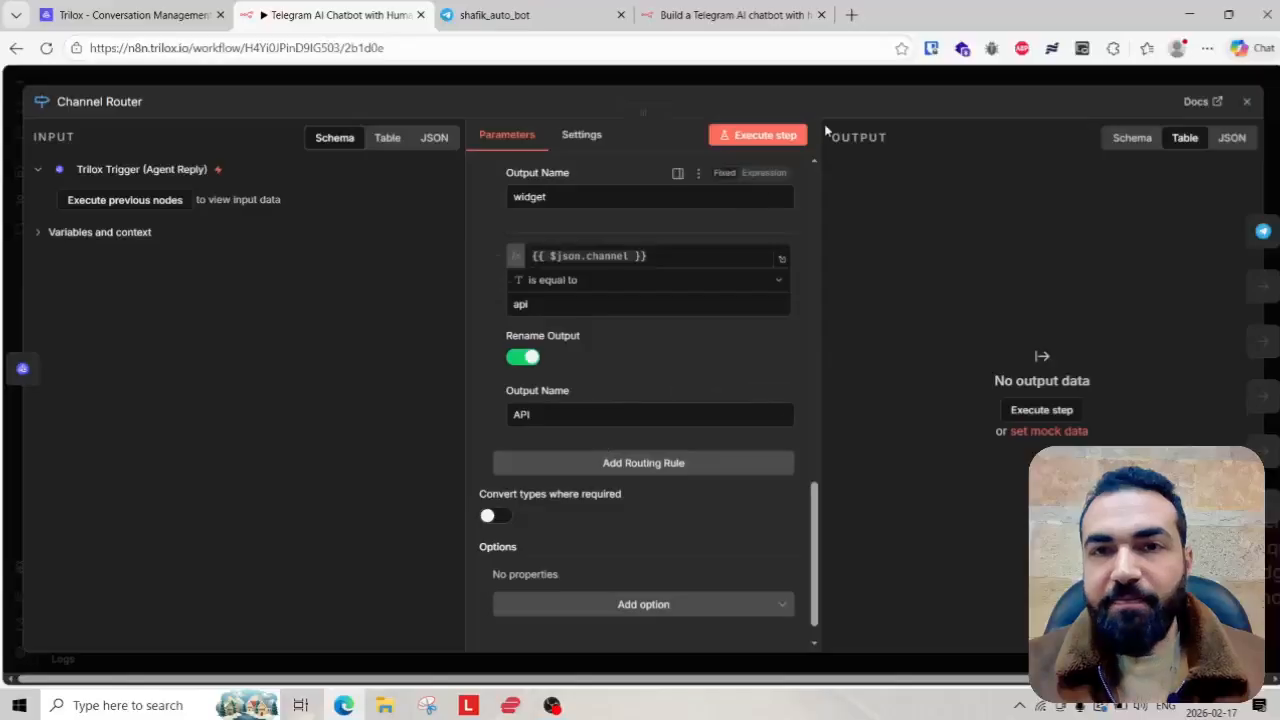
{"action": "left_click", "coordinate": [866, 80]}
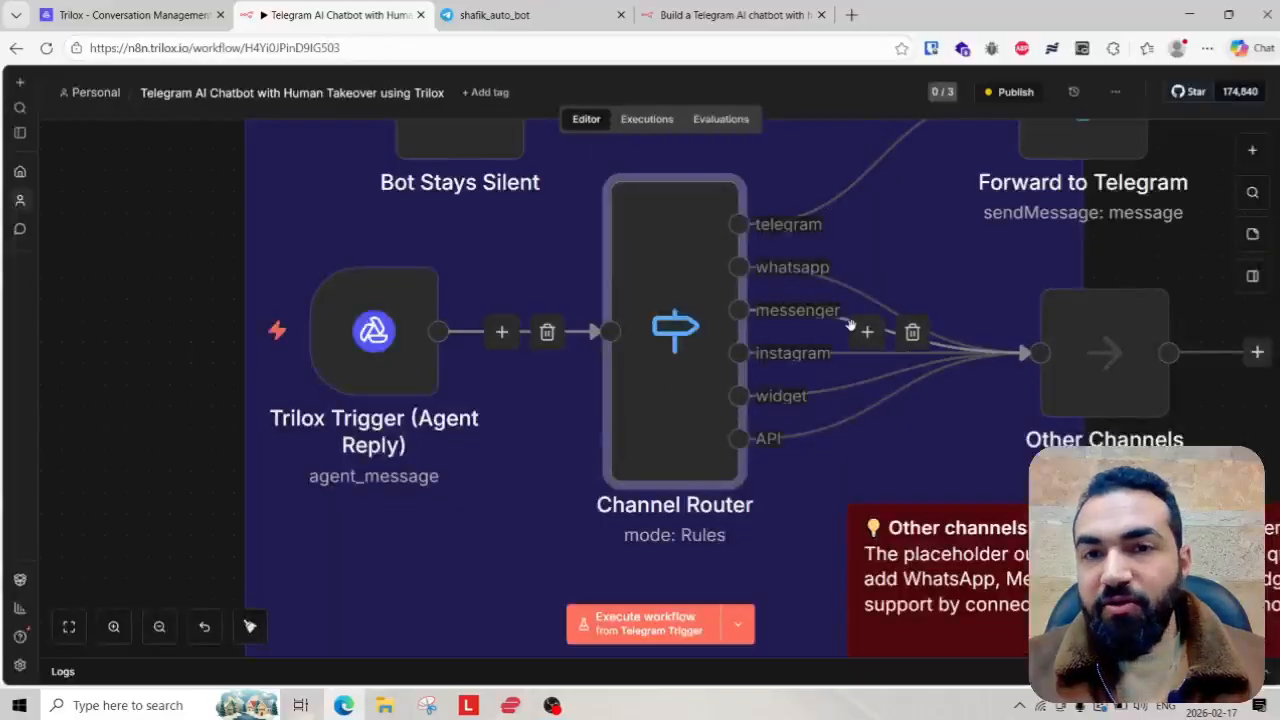
- Move the Forward to Telegram and Other Channels (Placeholder) nodes slightly farther from the Channel Router
{"action": "left_click_drag", "start_coordinate": [940, 280], "coordinate": [594, 449]}
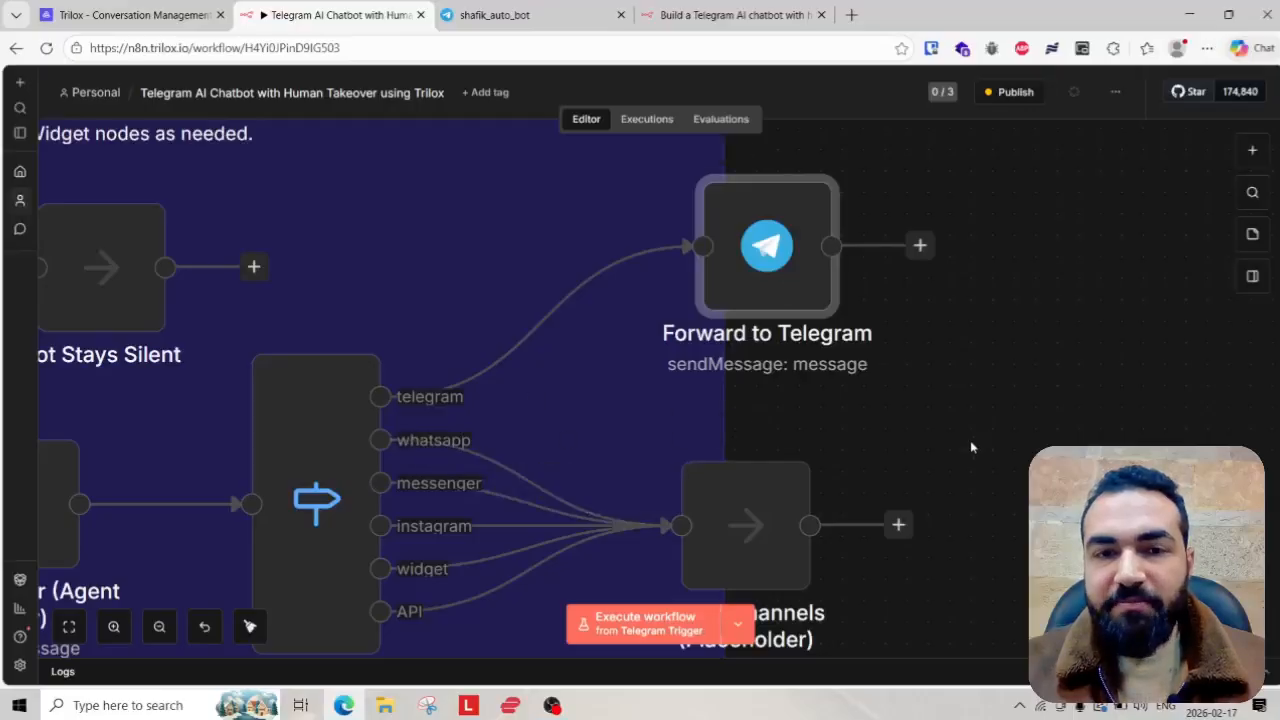
{"action": "scroll", "coordinate": [970, 440], "scroll_direction": "down", "scroll_amount": 3}
{"action": "scroll", "coordinate": [696, 441], "scroll_direction": "up", "scroll_amount": 1}
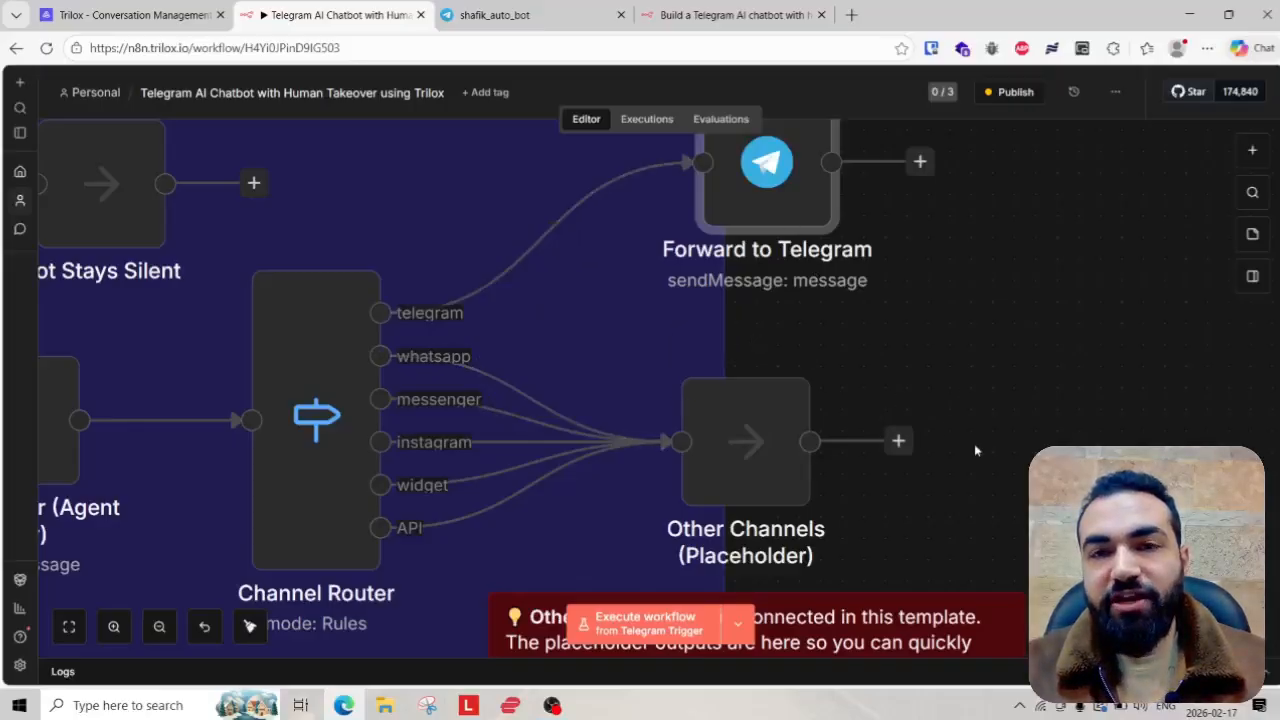
{"action": "scroll", "coordinate": [880, 420], "scroll_direction": "down", "scroll_amount": 2}
{"action": "left_click_drag", "start_coordinate": [778, 372], "coordinate": [817, 414]}
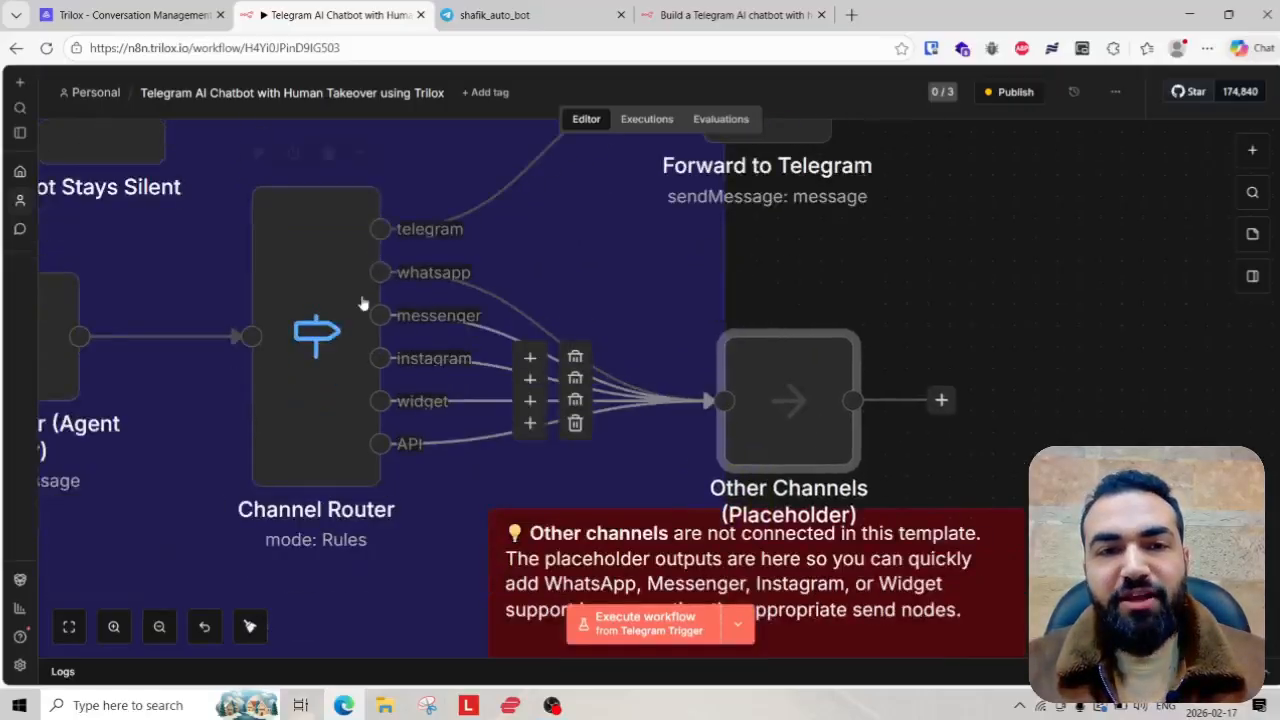
{"action": "scroll", "coordinate": [366, 409], "scroll_direction": "up", "scroll_amount": 2}
{"action": "scroll", "coordinate": [423, 412], "scroll_direction": "down", "scroll_amount": 2}
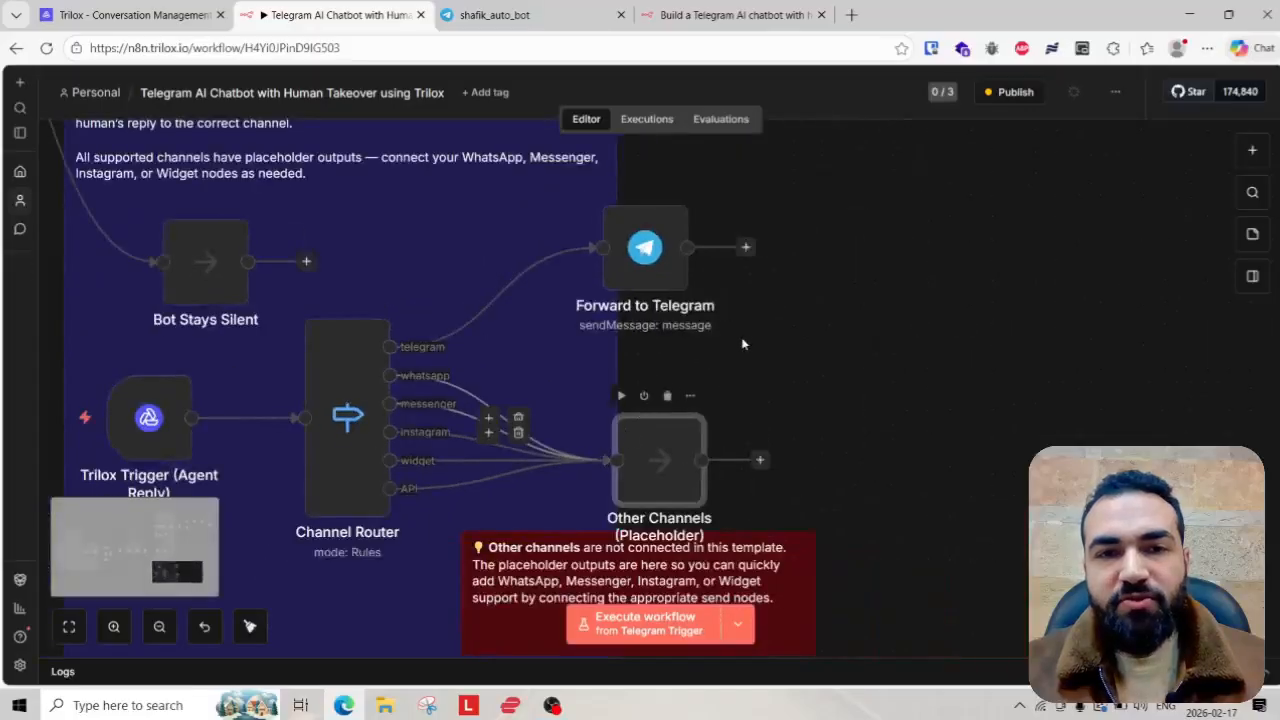
- Inspect the Chat ID and Text expressions of the Forward to Telegram node, then close it
{"action": "scroll", "coordinate": [662, 300], "scroll_direction": "up", "scroll_amount": 1}
{"action": "scroll", "coordinate": [665, 301], "scroll_direction": "up", "scroll_amount": 3}
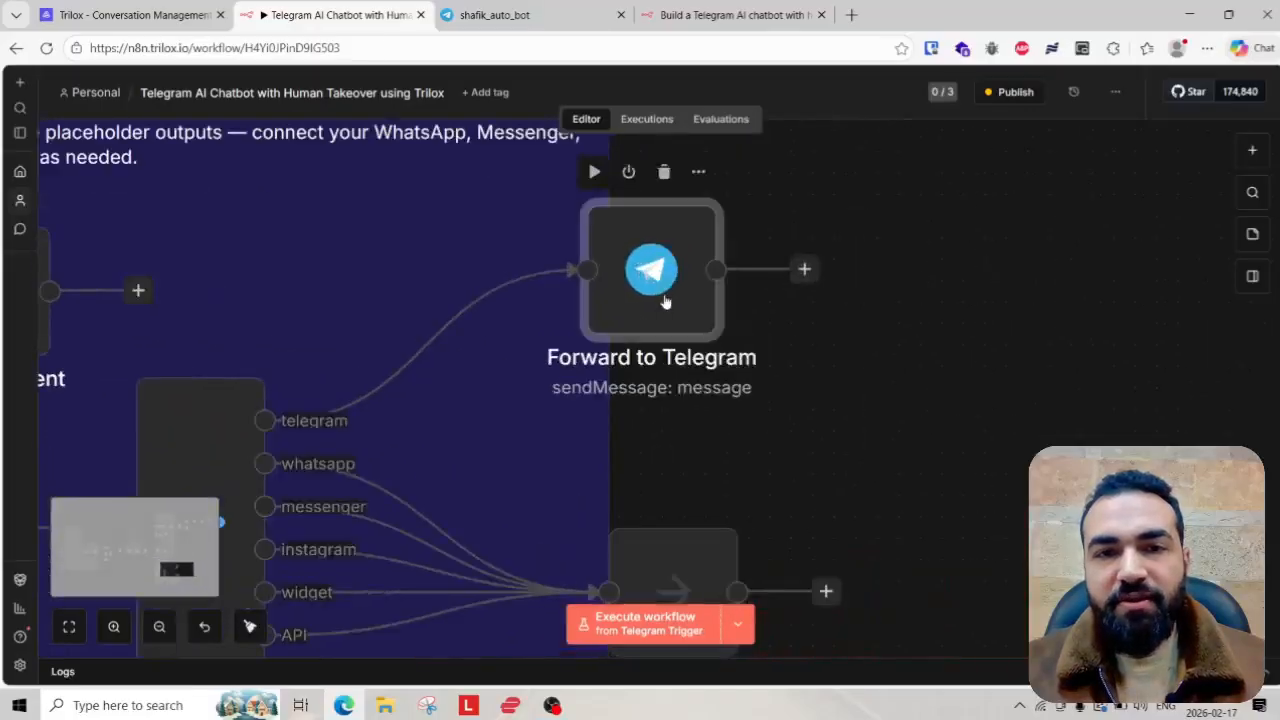
{"action": "double_click", "coordinate": [665, 301]}
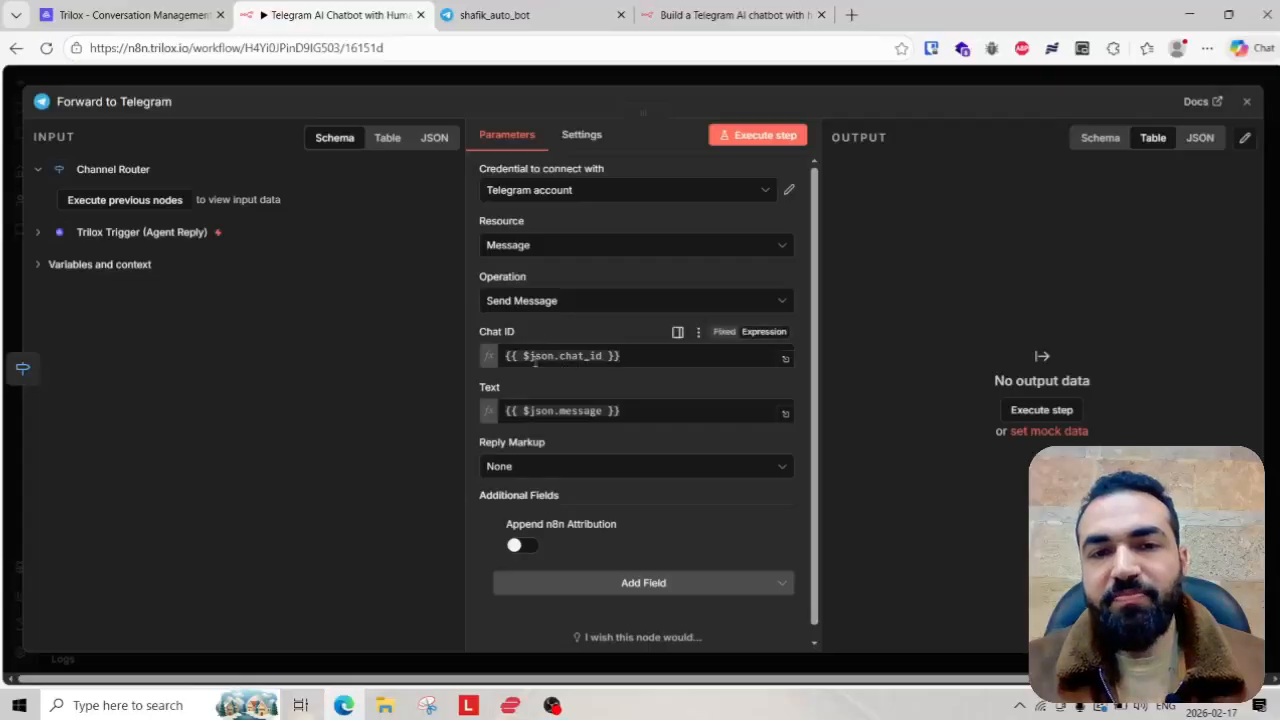
{"action": "left_click_drag", "start_coordinate": [518, 357], "coordinate": [640, 352]}
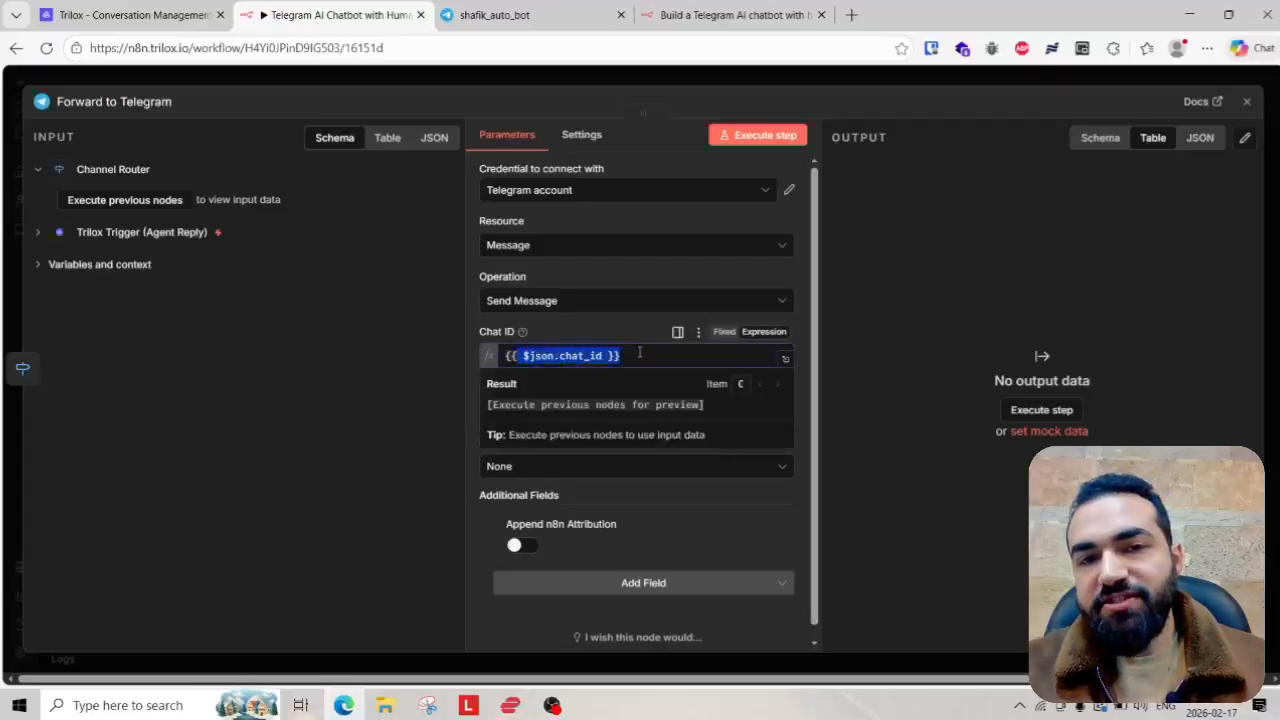
{"action": "left_click", "coordinate": [602, 328]}
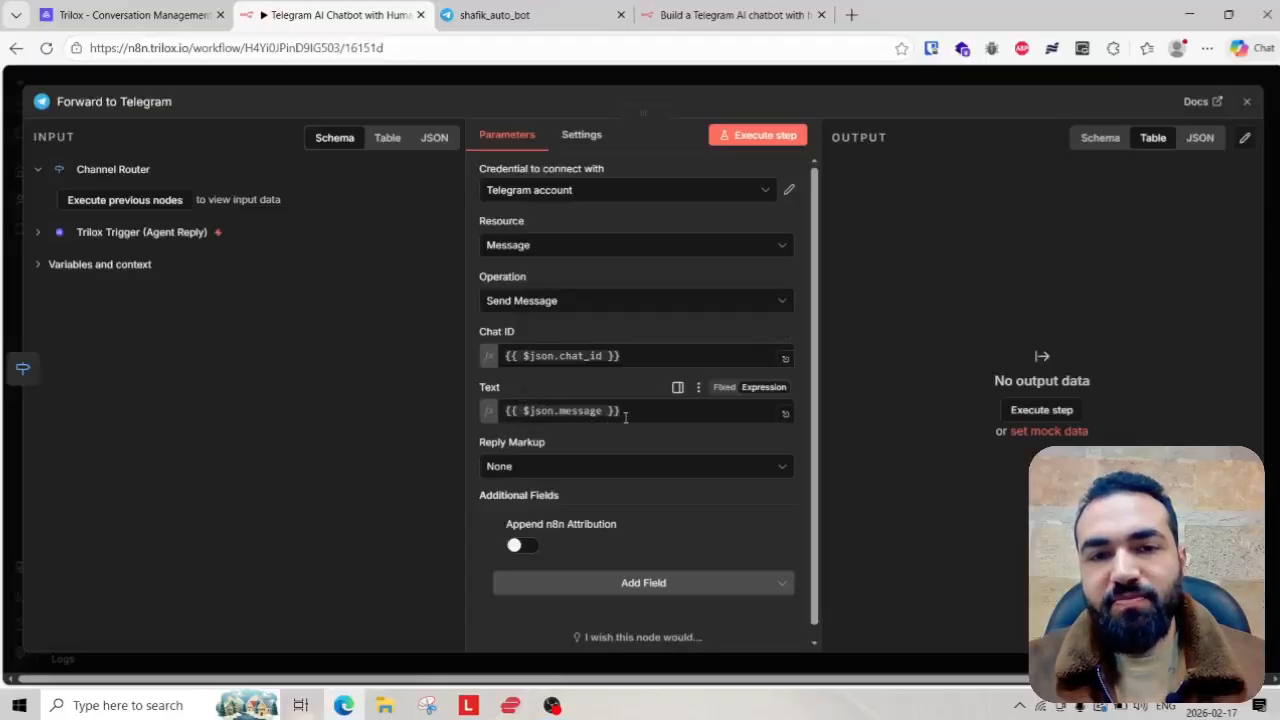
{"action": "left_click", "coordinate": [748, 80]}
- Look over the workflow canvas from the Human Agent Reply section through the Bot Handler branch back to Message Intake
{"action": "scroll", "coordinate": [890, 415], "scroll_direction": "down", "scroll_amount": 5}
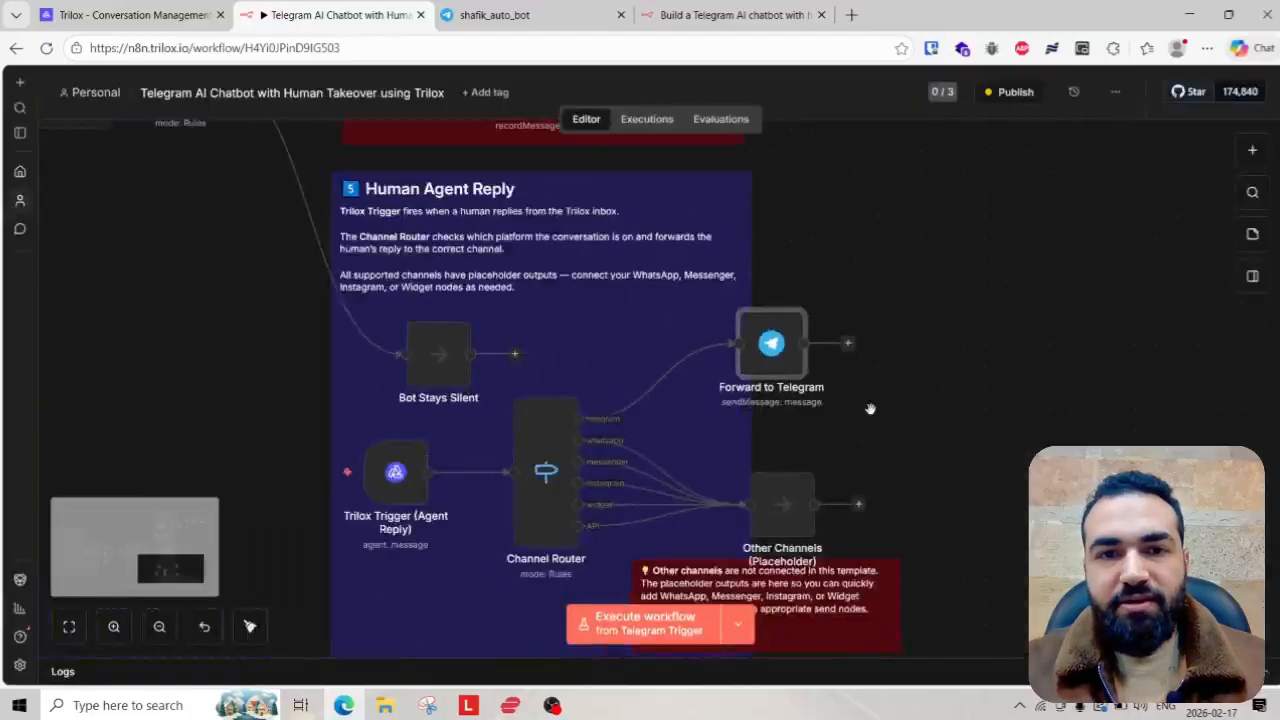
{"action": "left_click_drag", "start_coordinate": [913, 428], "coordinate": [1110, 391]}
{"action": "scroll", "coordinate": [671, 426], "scroll_direction": "up", "scroll_amount": 5}
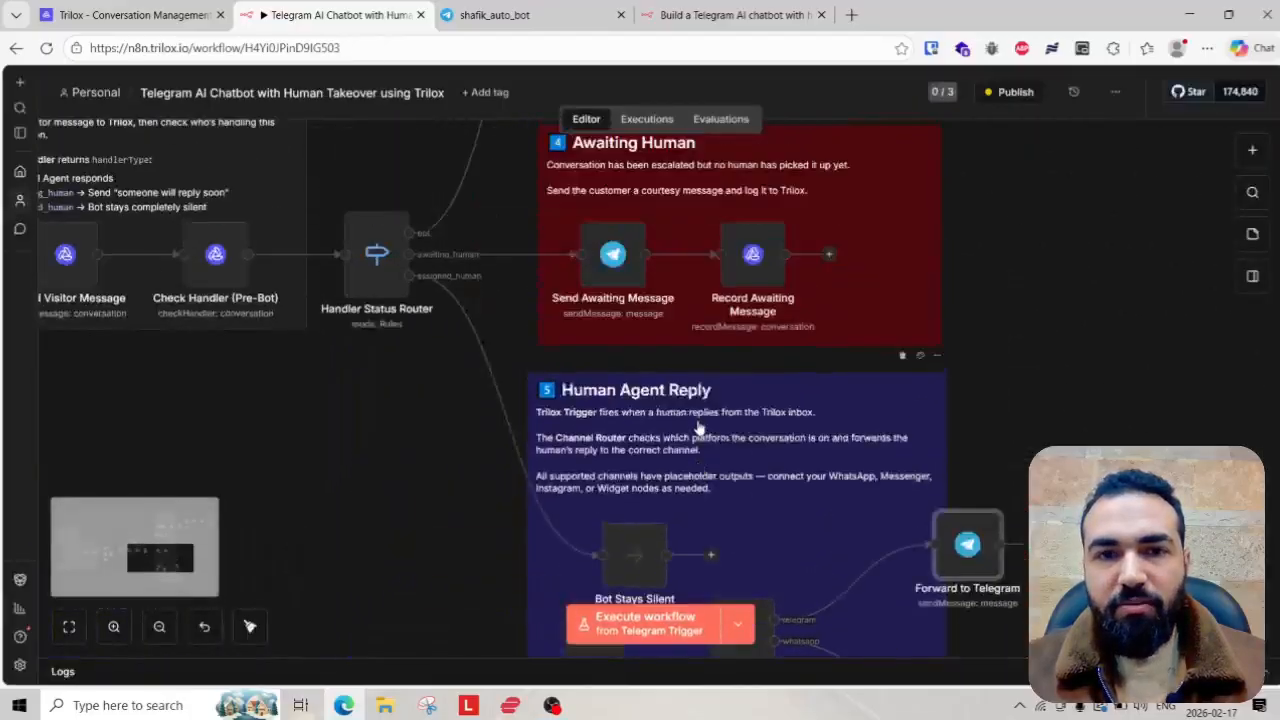
{"action": "scroll", "coordinate": [698, 427], "scroll_direction": "up", "scroll_amount": 10}
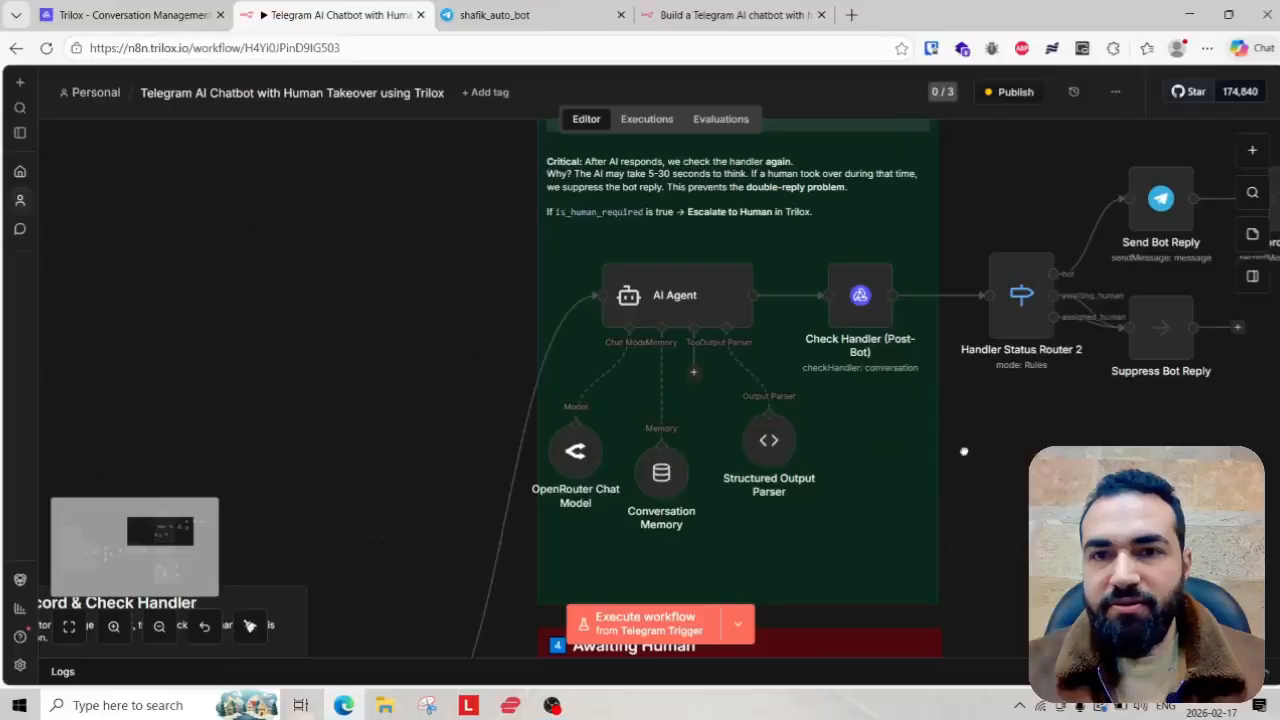
{"action": "left_click_drag", "start_coordinate": [964, 451], "coordinate": [594, 419]}
{"action": "left_click_drag", "start_coordinate": [904, 388], "coordinate": [600, 471]}
{"action": "mouse_move", "coordinate": [863, 438]}
{"action": "left_mouse_down"}
{"action": "mouse_move", "coordinate": [757, 463]}
{"action": "mouse_move", "coordinate": [1213, 371]}
{"action": "left_mouse_up"}
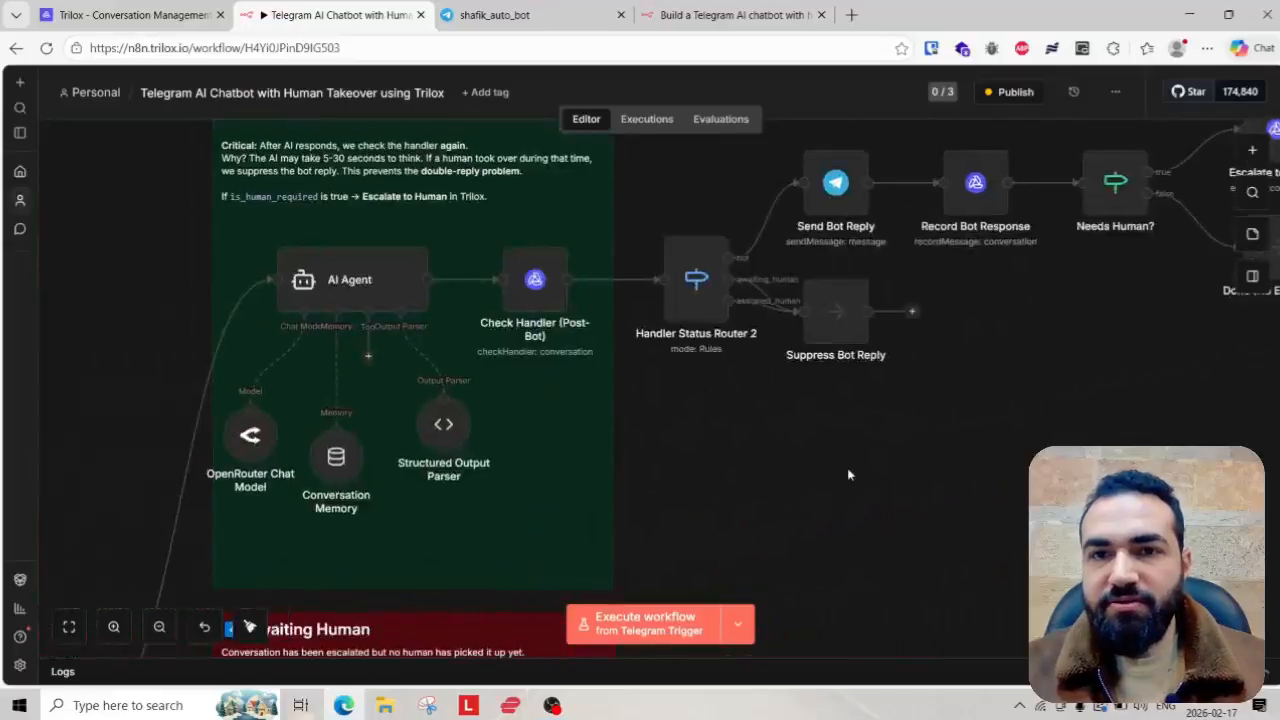
{"action": "left_click_drag", "start_coordinate": [797, 497], "coordinate": [1071, 443]}
{"action": "scroll", "coordinate": [973, 435], "scroll_direction": "down", "scroll_amount": 3}
{"action": "left_click_drag", "start_coordinate": [577, 457], "coordinate": [787, 264]}
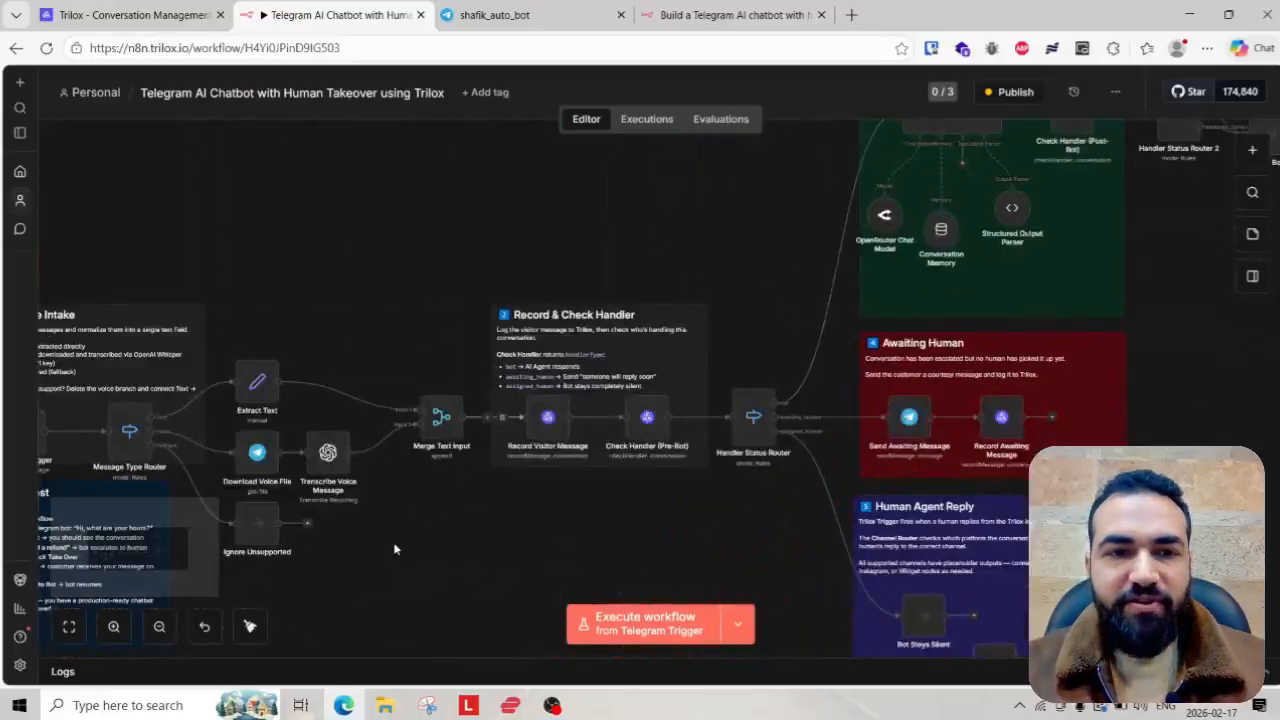
{"action": "left_click_drag", "start_coordinate": [394, 549], "coordinate": [620, 520]}
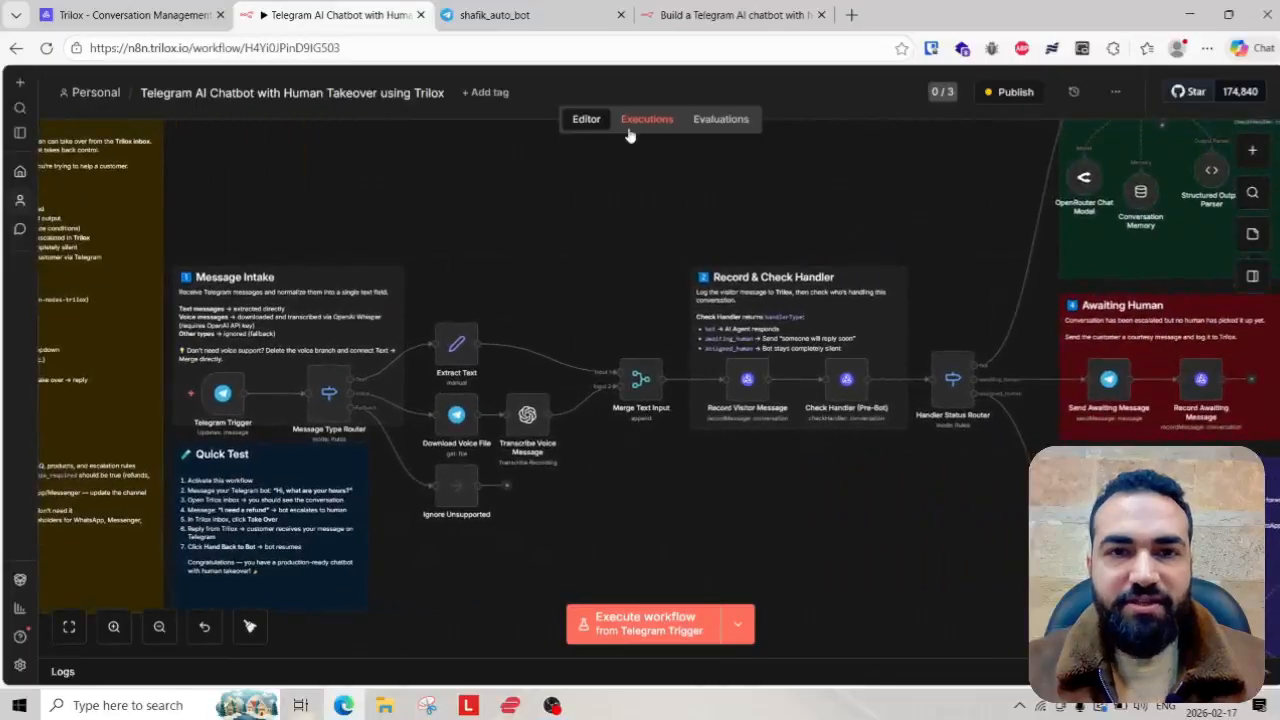
- Publish the Telegram AI chatbot workflow under the suggested version name, without a change description
{"action": "left_click_drag", "start_coordinate": [869, 456], "coordinate": [658, 468]}
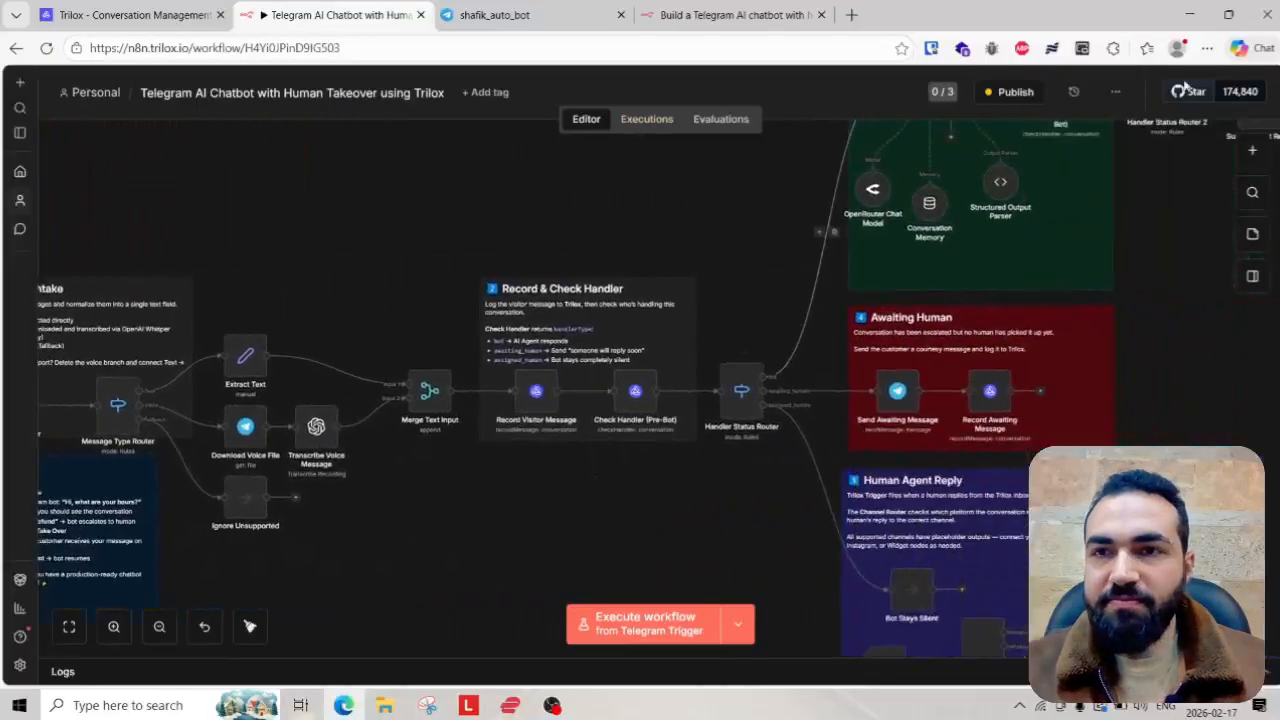
{"action": "left_click", "coordinate": [1003, 92]}
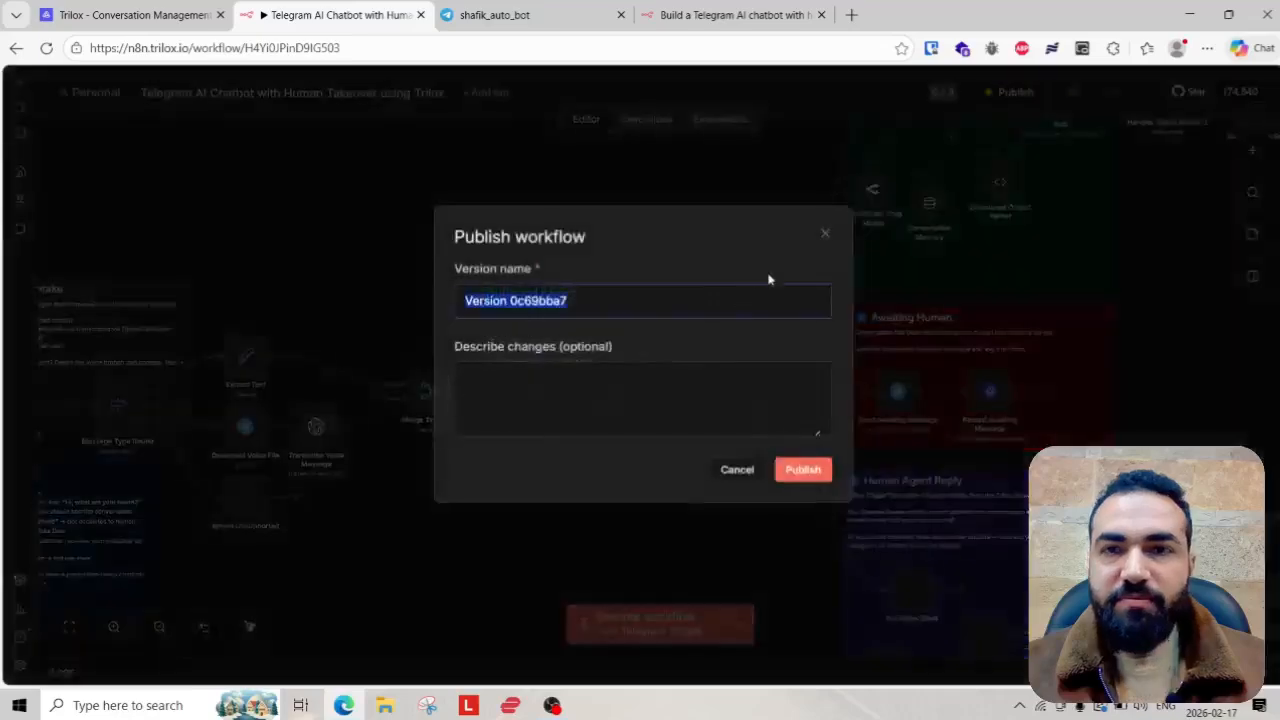
{"action": "left_click", "coordinate": [814, 472]}
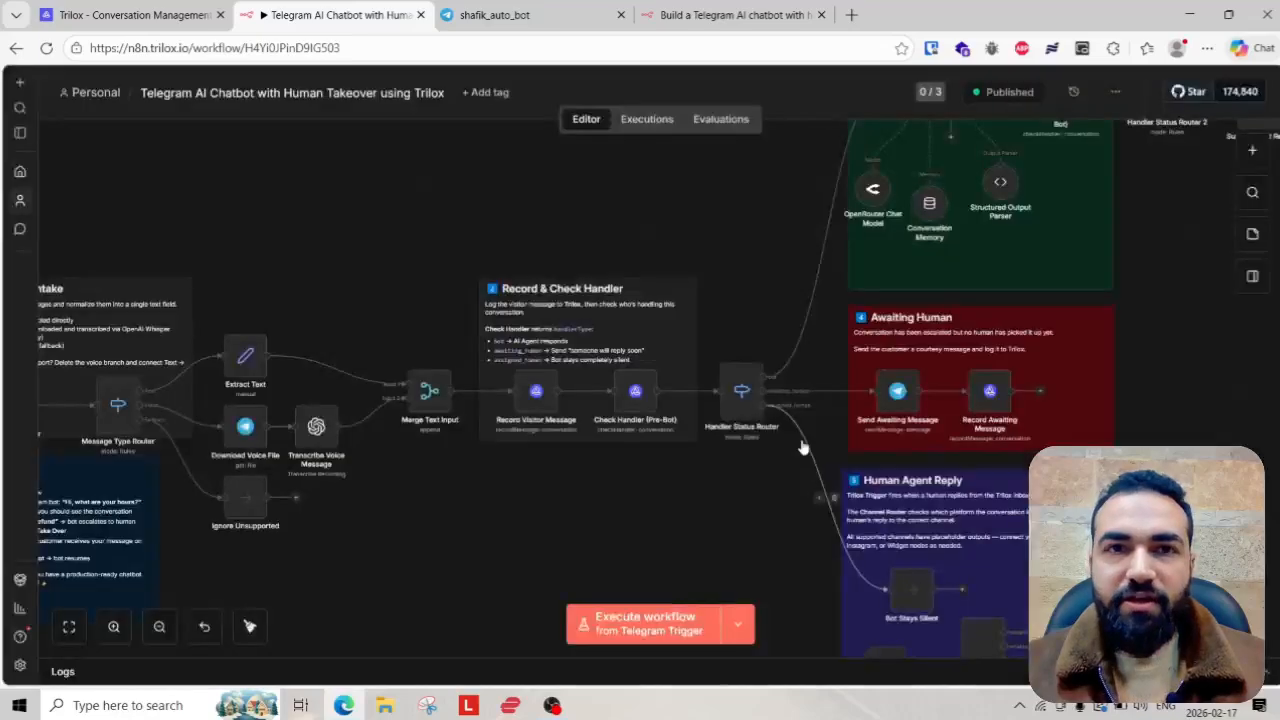
{"action": "scroll", "coordinate": [760, 297], "scroll_direction": "down", "scroll_amount": 3, "text": "ctrl"}
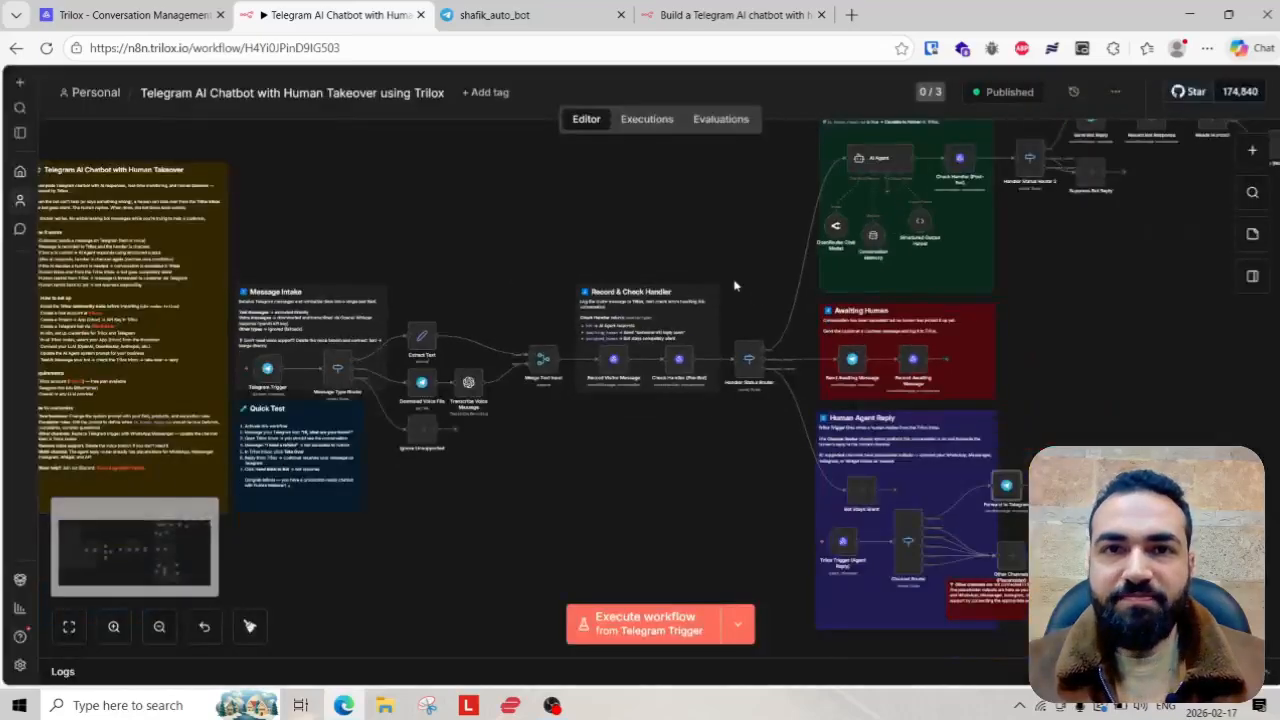
- Switch to Telegram and send the message "hello" in the existing bot's chat
{"action": "left_click", "coordinate": [490, 14]}
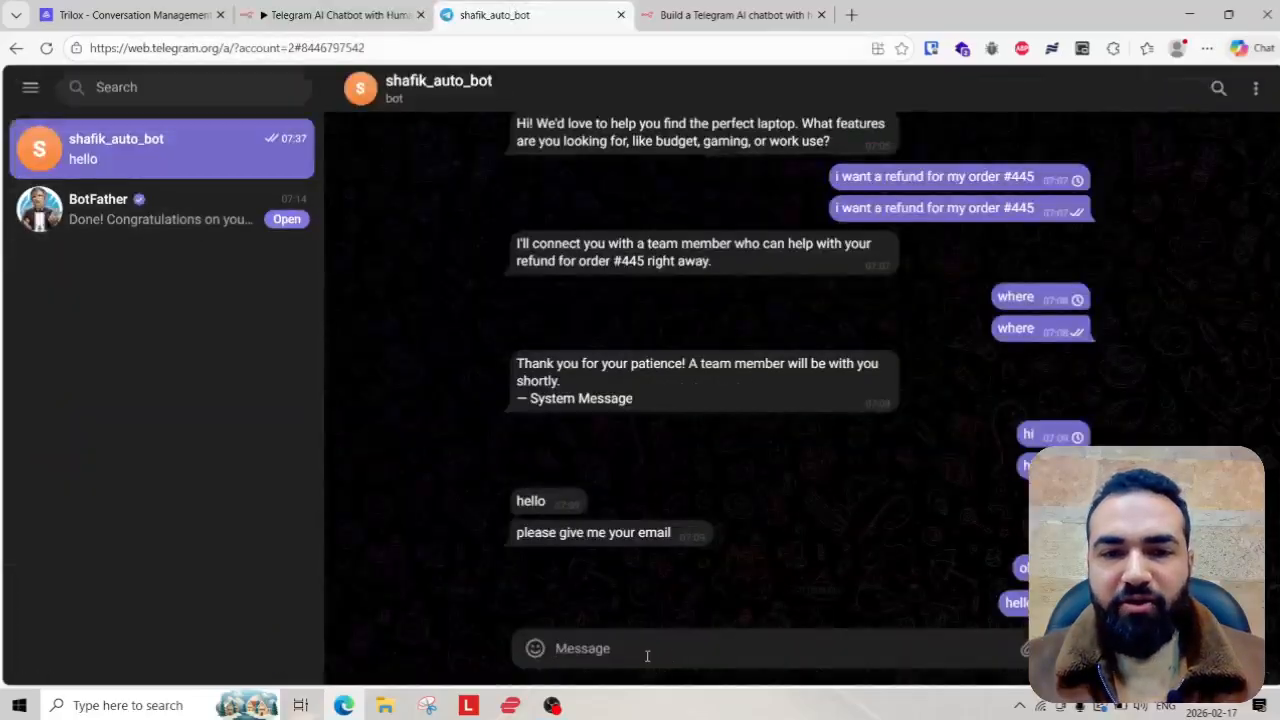
{"action": "type", "text": "hello"}
{"action": "key", "text": "Return"}
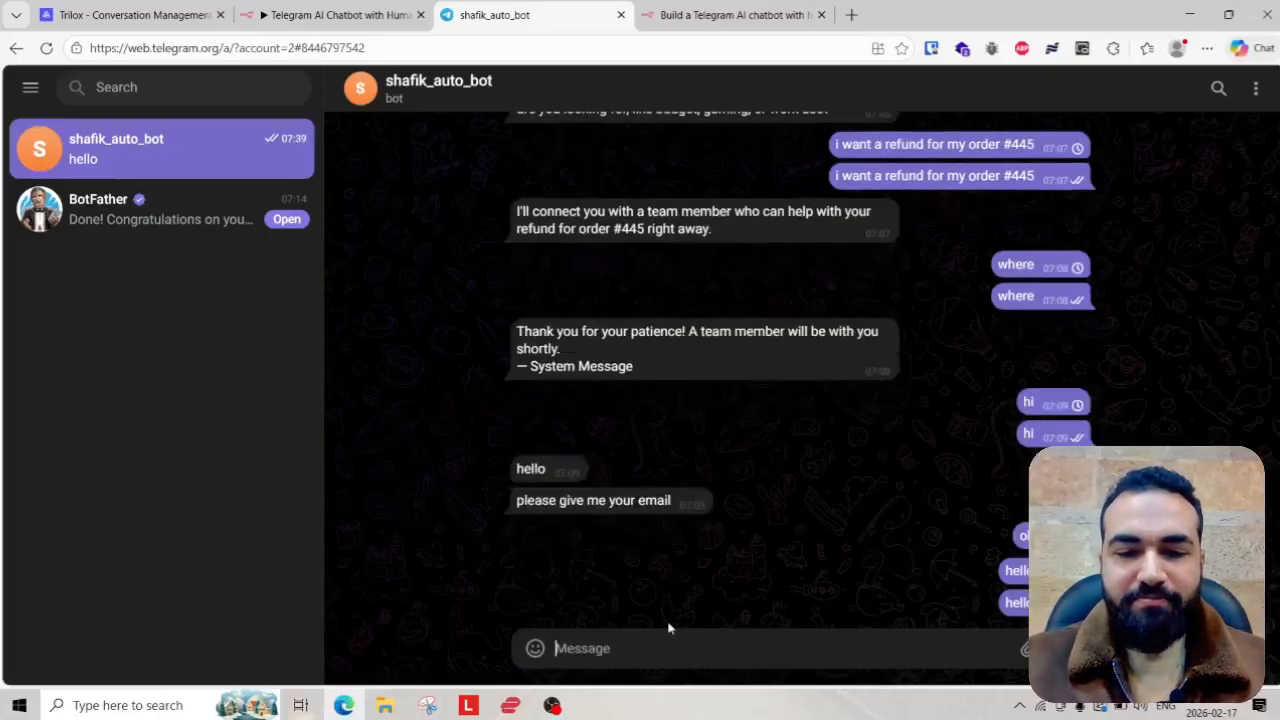
- Switch to Trilox and hand the assigned Unknown Telegram conversation back to the bot
{"action": "left_click", "coordinate": [150, 14]}
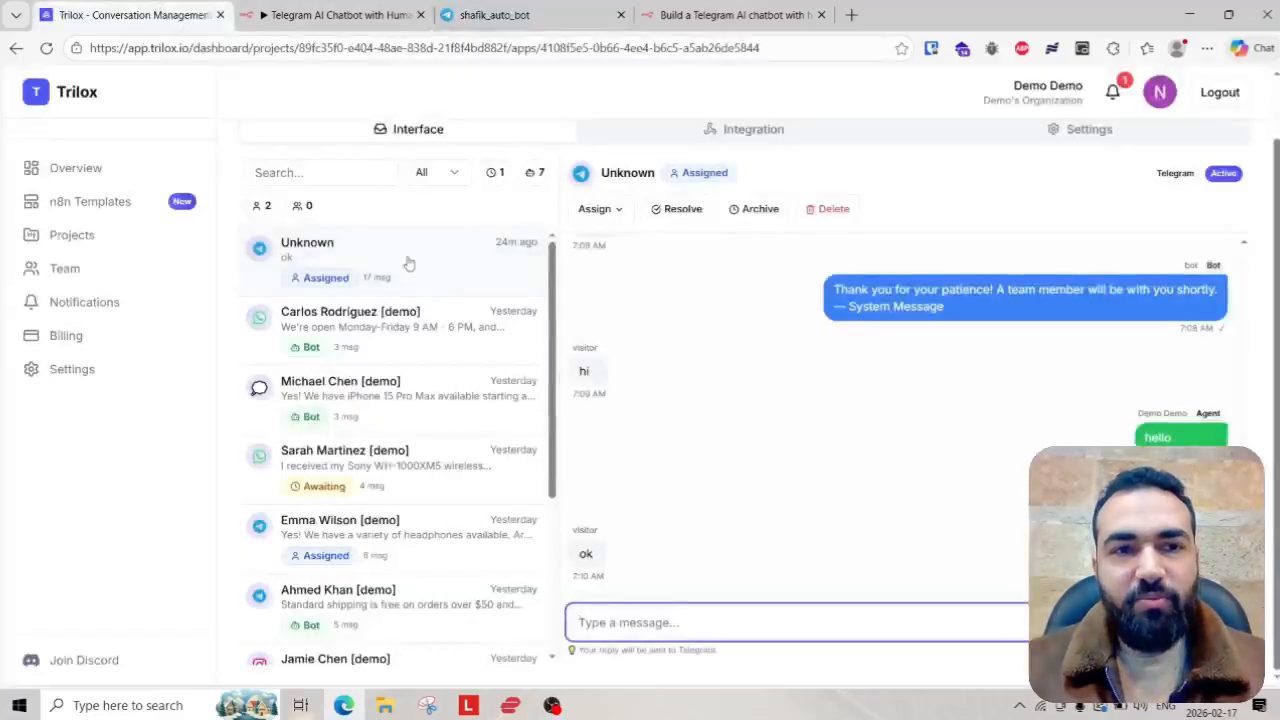
{"action": "left_click", "coordinate": [592, 209]}
{"action": "left_click", "coordinate": [612, 283]}
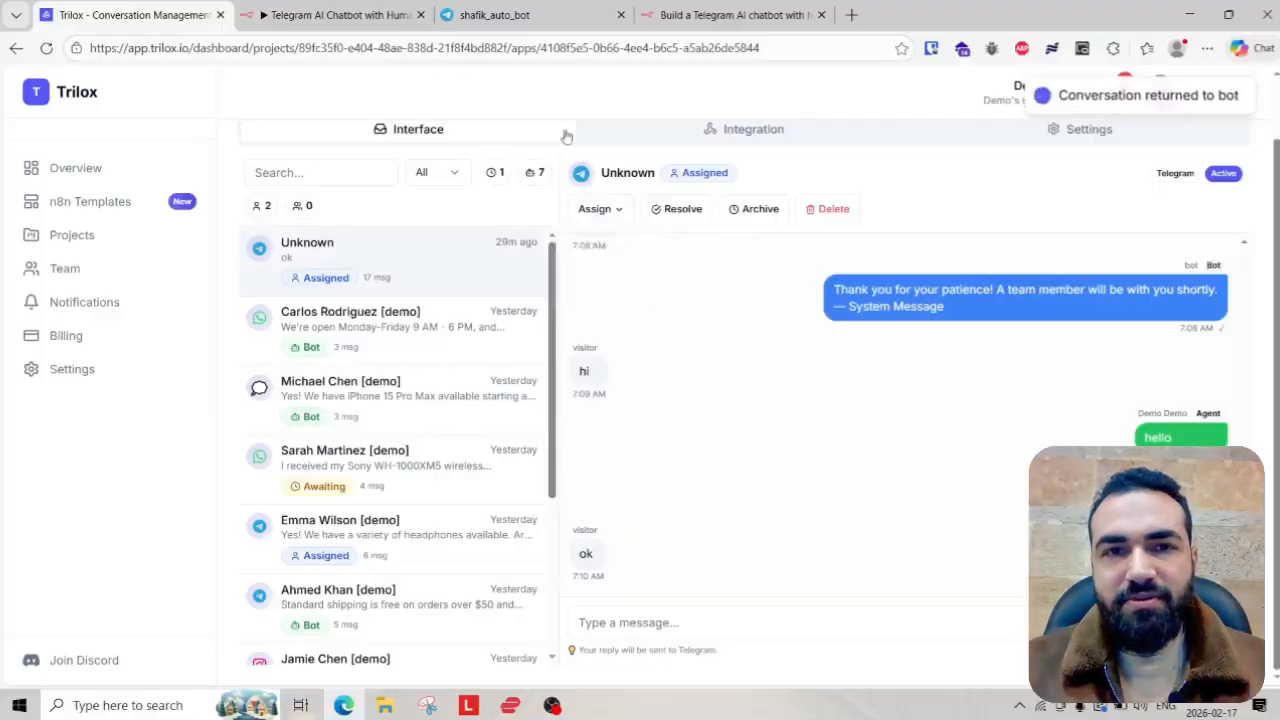
- Send "hello bot" in the existing bot's Telegram chat, then check the Unknown conversation in Trilox
{"action": "left_click", "coordinate": [565, 14]}
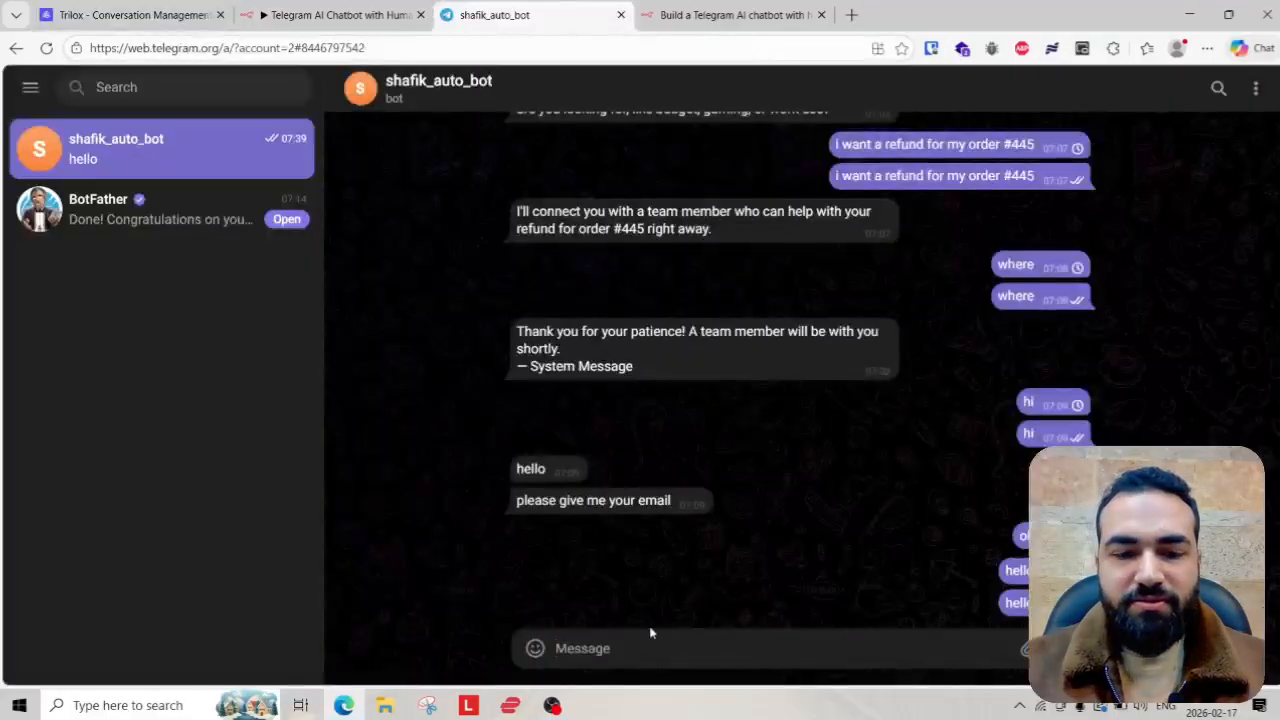
{"action": "type", "text": "hello bot"}
{"action": "key", "text": "Return"}
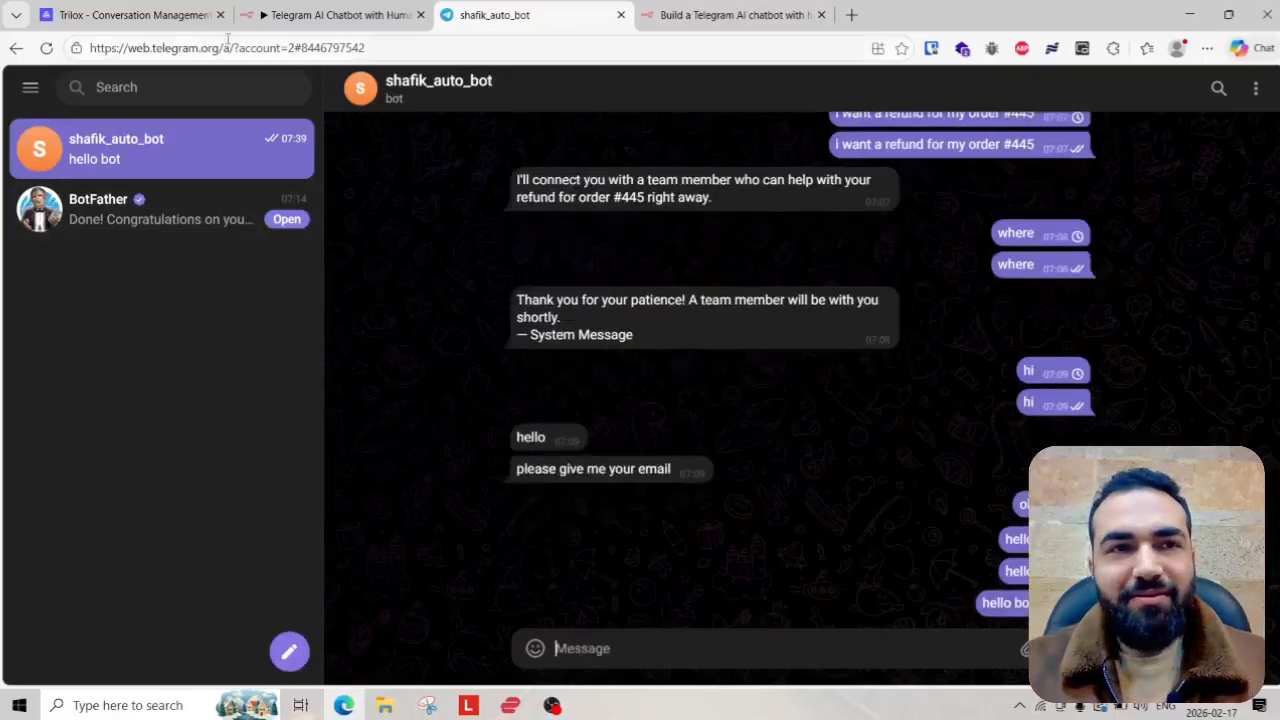
{"action": "left_click", "coordinate": [130, 14]}
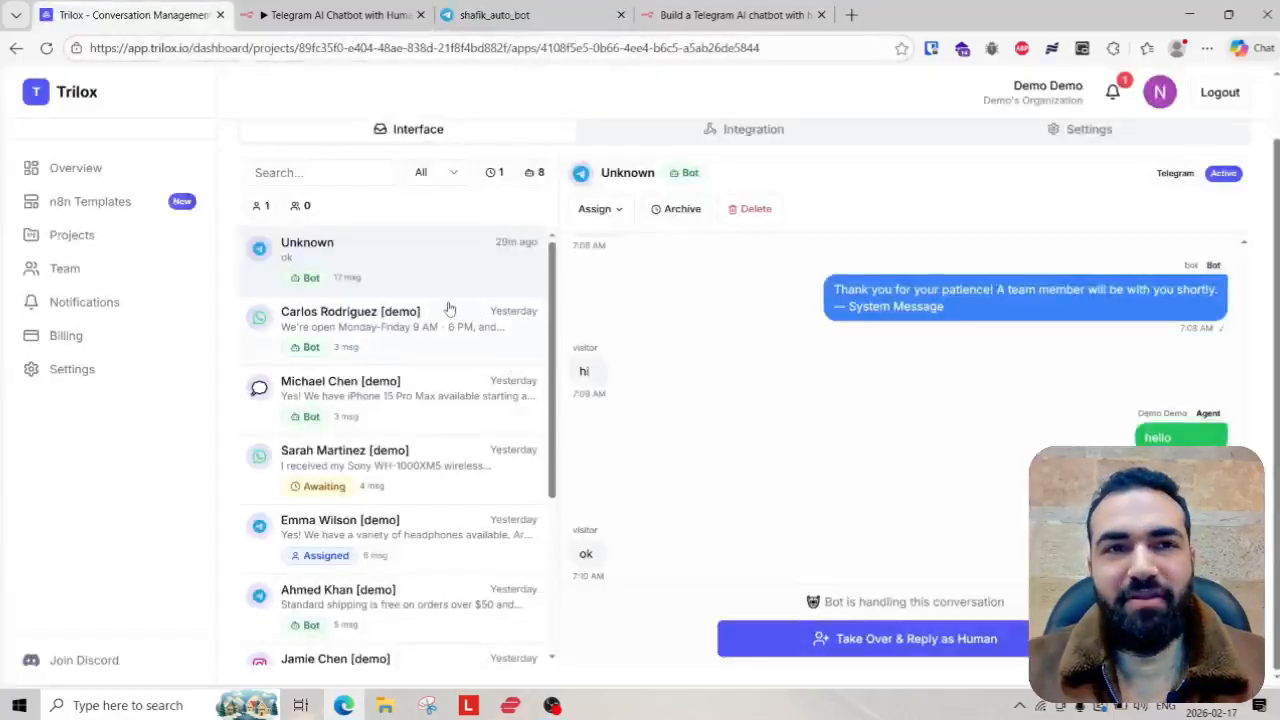
- Return to Telegram, open the new demo bot through the link in the BotFather chat, and start it
{"action": "left_click", "coordinate": [512, 15]}
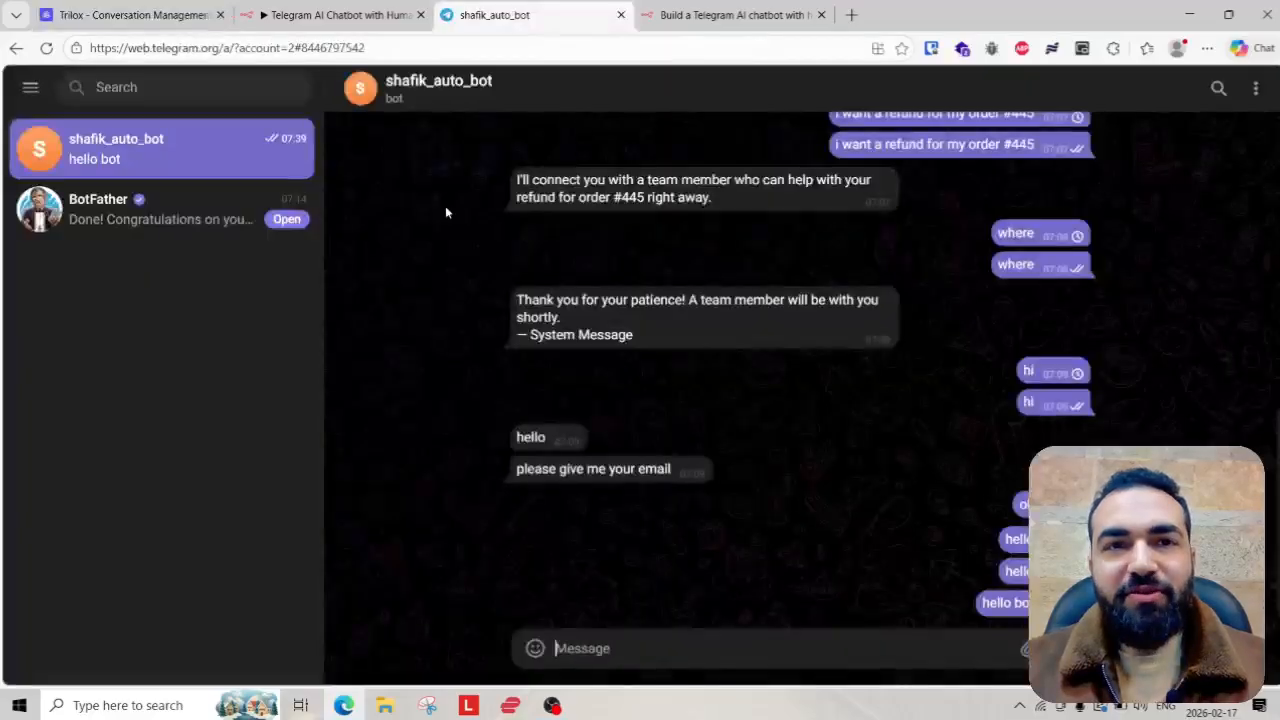
{"action": "left_click", "coordinate": [209, 222]}
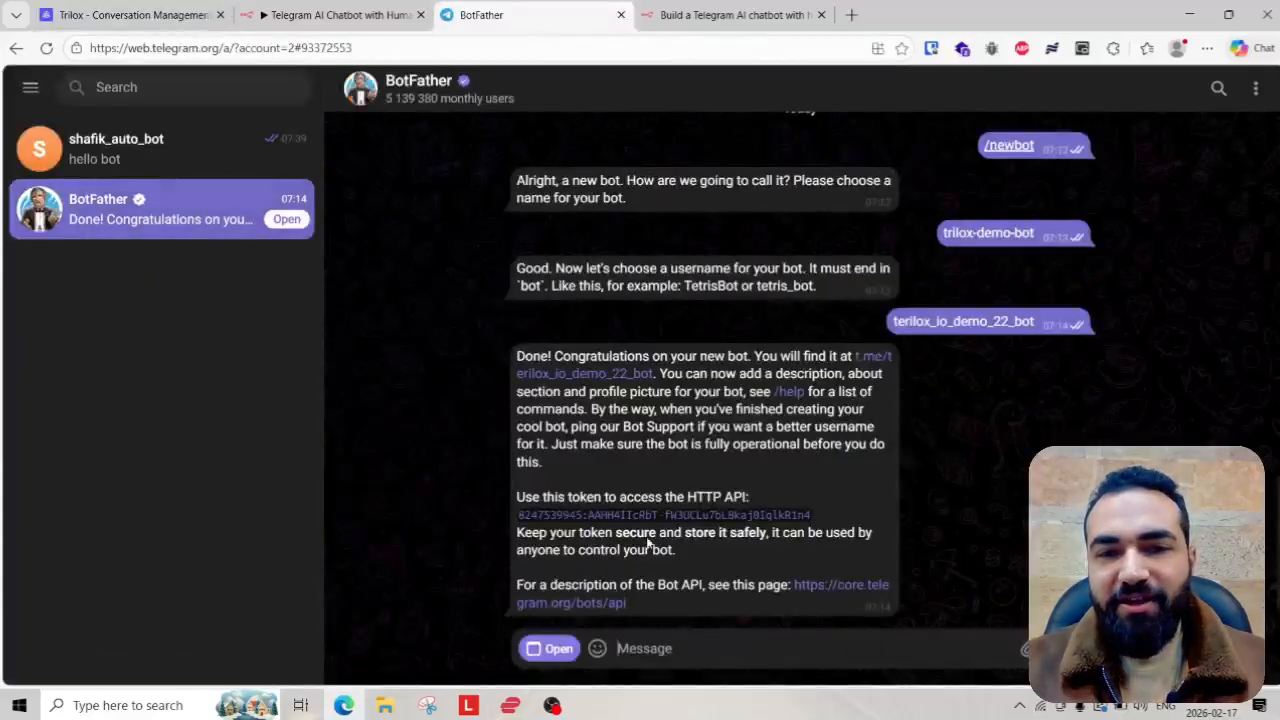
{"action": "left_click", "coordinate": [579, 376]}
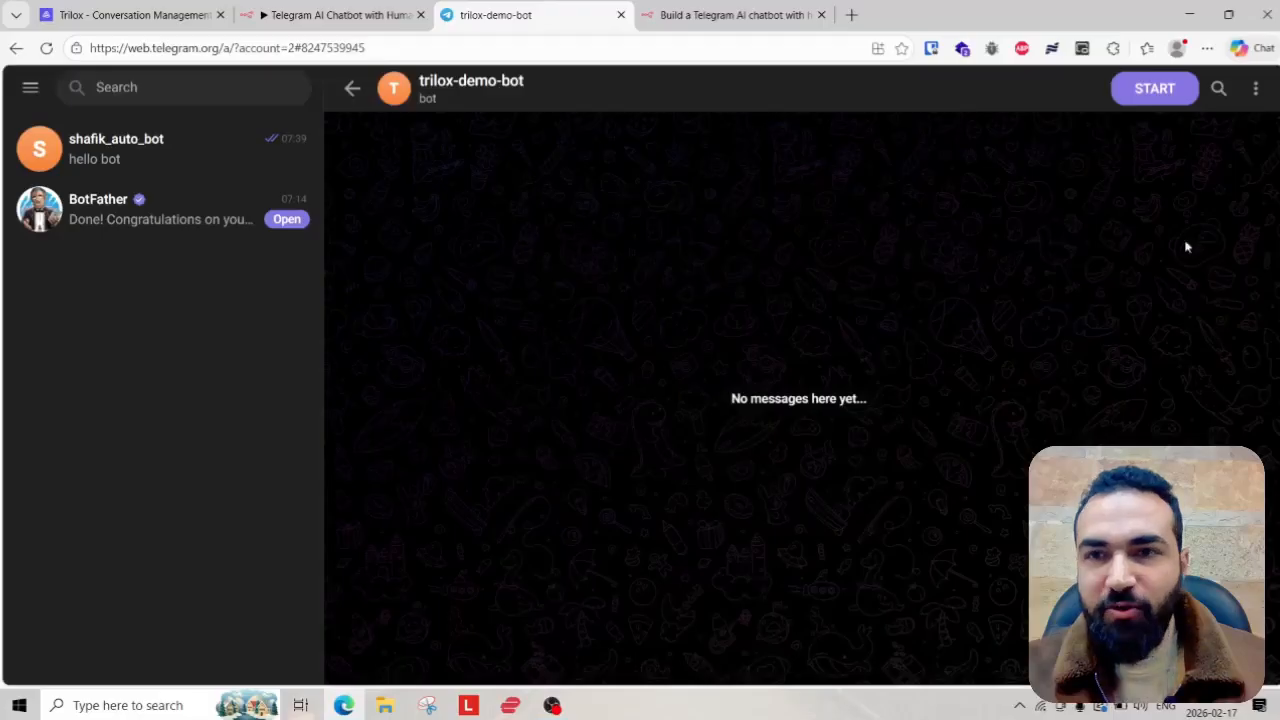
{"action": "left_click", "coordinate": [1154, 92]}
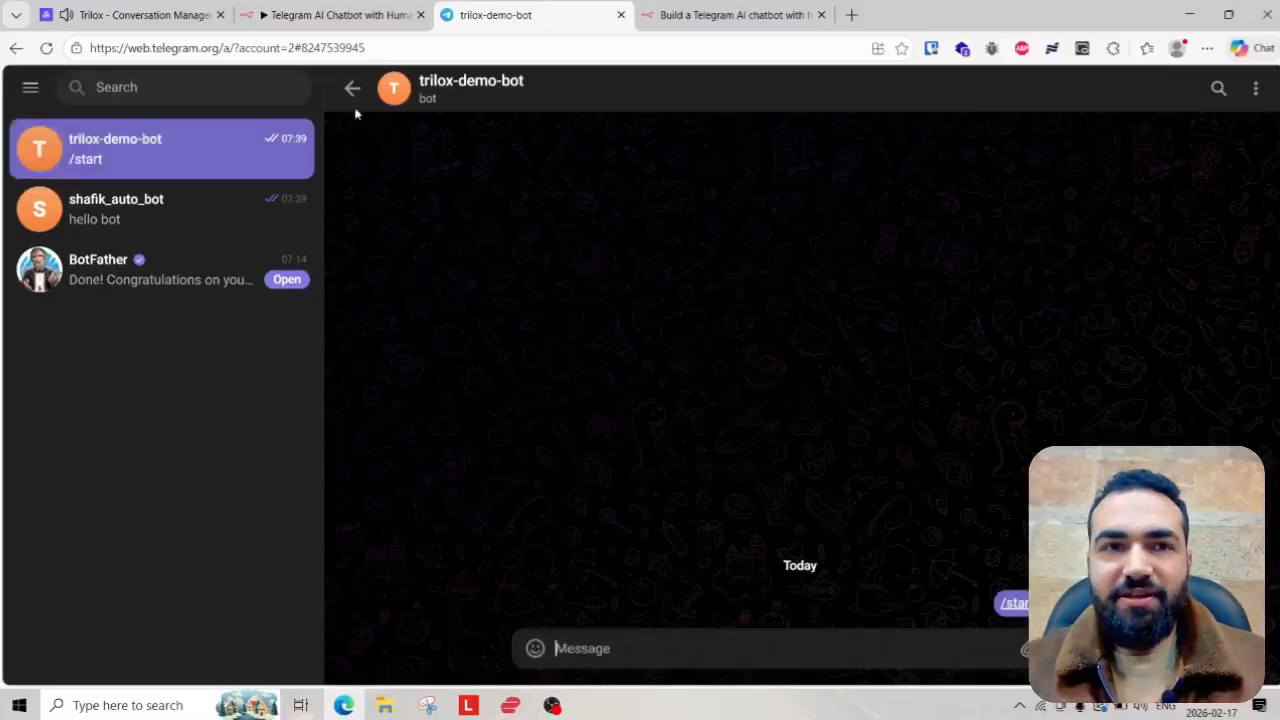
- Switch to Trilox and examine the /start message and the bot's answer in the Unknown conversation
{"action": "left_click", "coordinate": [110, 14]}
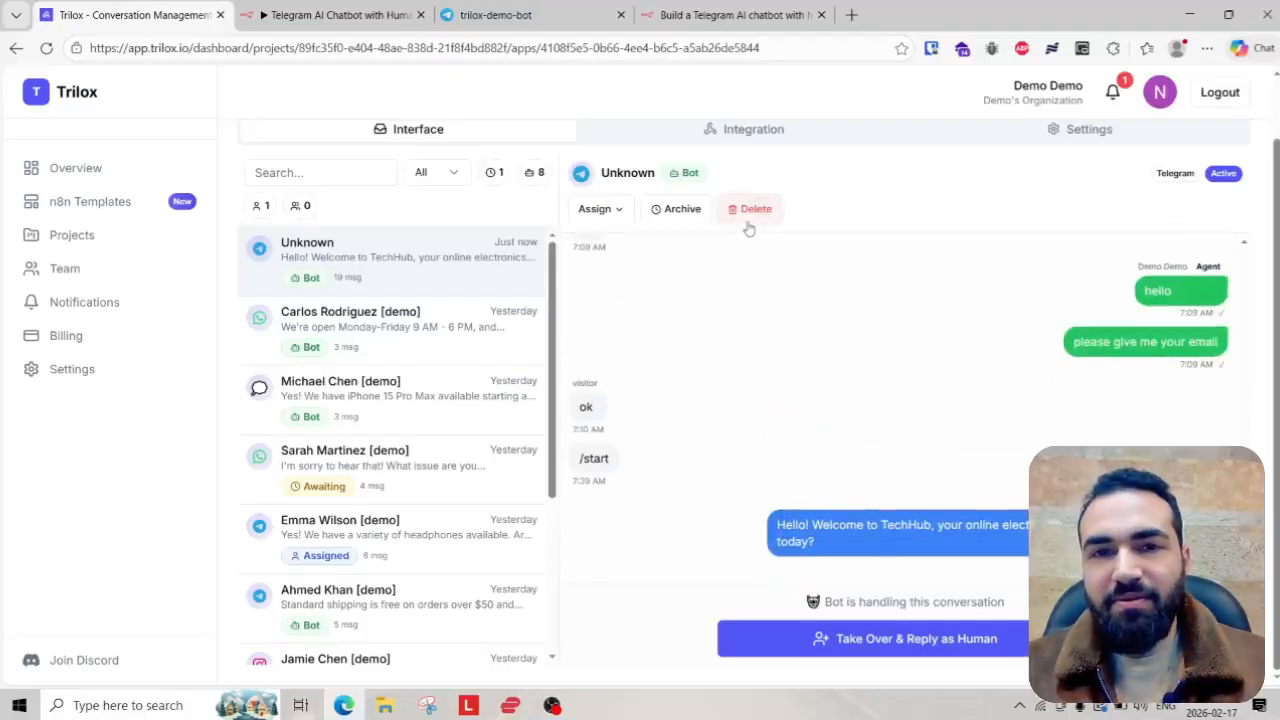
{"action": "double_click", "coordinate": [603, 458]}
{"action": "left_click", "coordinate": [605, 462]}
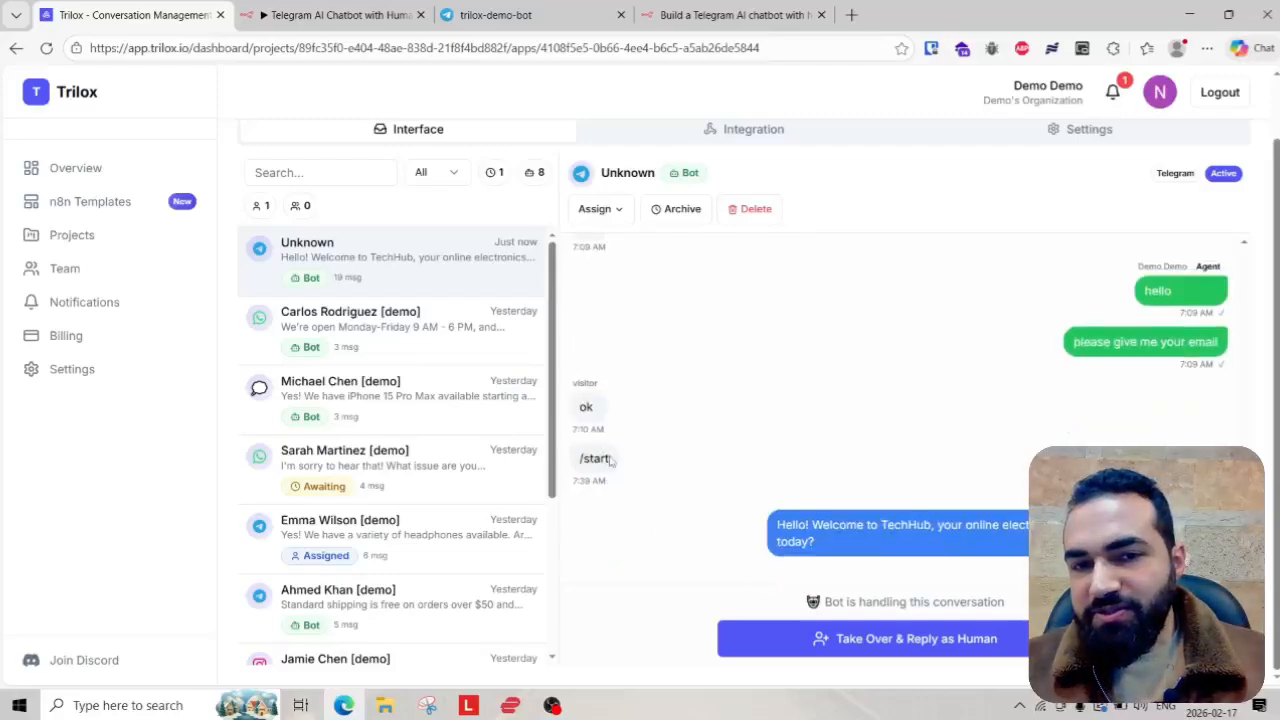
{"action": "double_click", "coordinate": [605, 459]}
- Return to Telegram and compare the existing bot's chat with the trilox-demo-bot chat to see where the reply arrived
{"action": "left_click", "coordinate": [502, 14]}
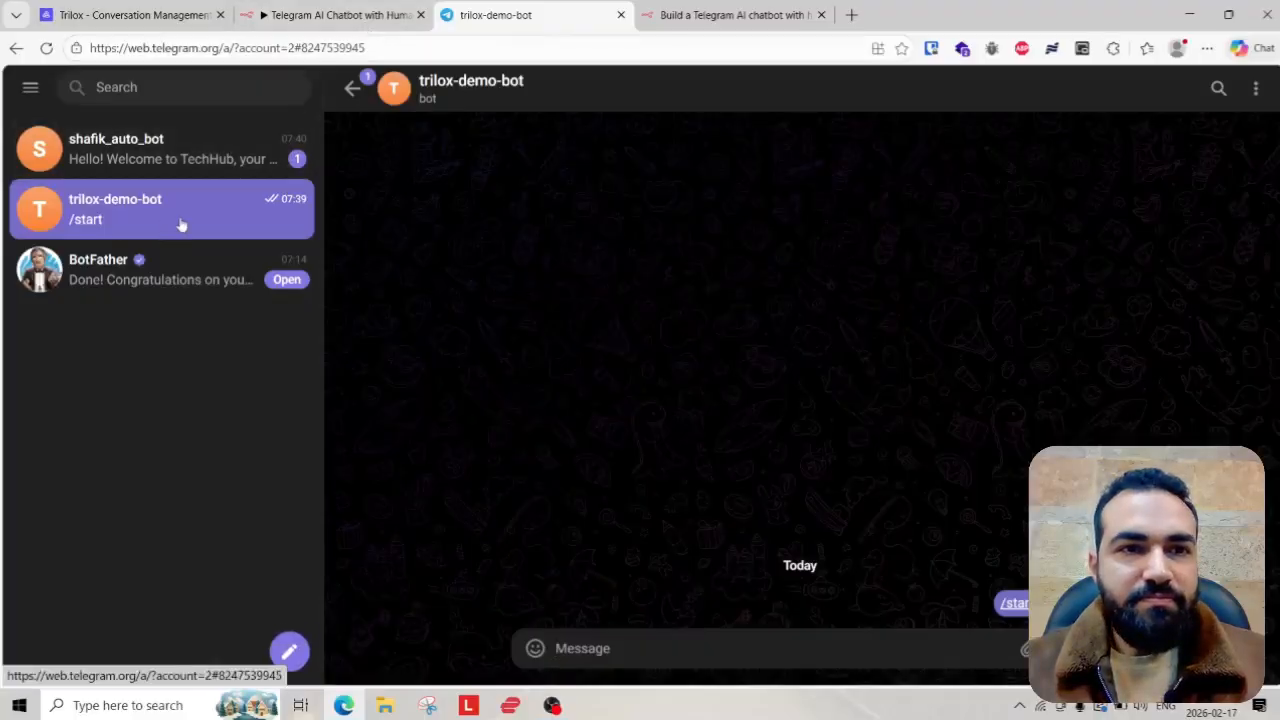
{"action": "left_click", "coordinate": [204, 162]}
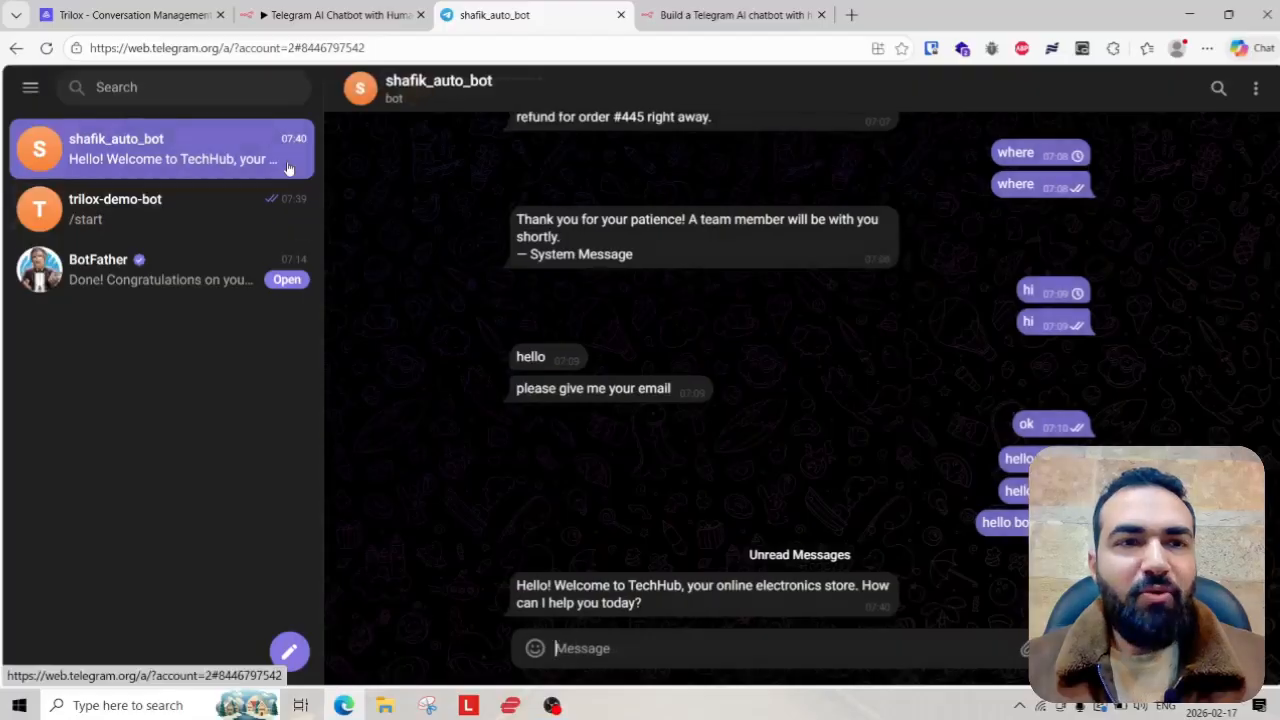
{"action": "key", "text": "ctrl+minus"}
{"action": "key", "text": "ctrl+minus"}
{"action": "key", "text": "ctrl+minus"}
{"action": "key", "text": "ctrl+plus"}
{"action": "key", "text": "ctrl+plus"}
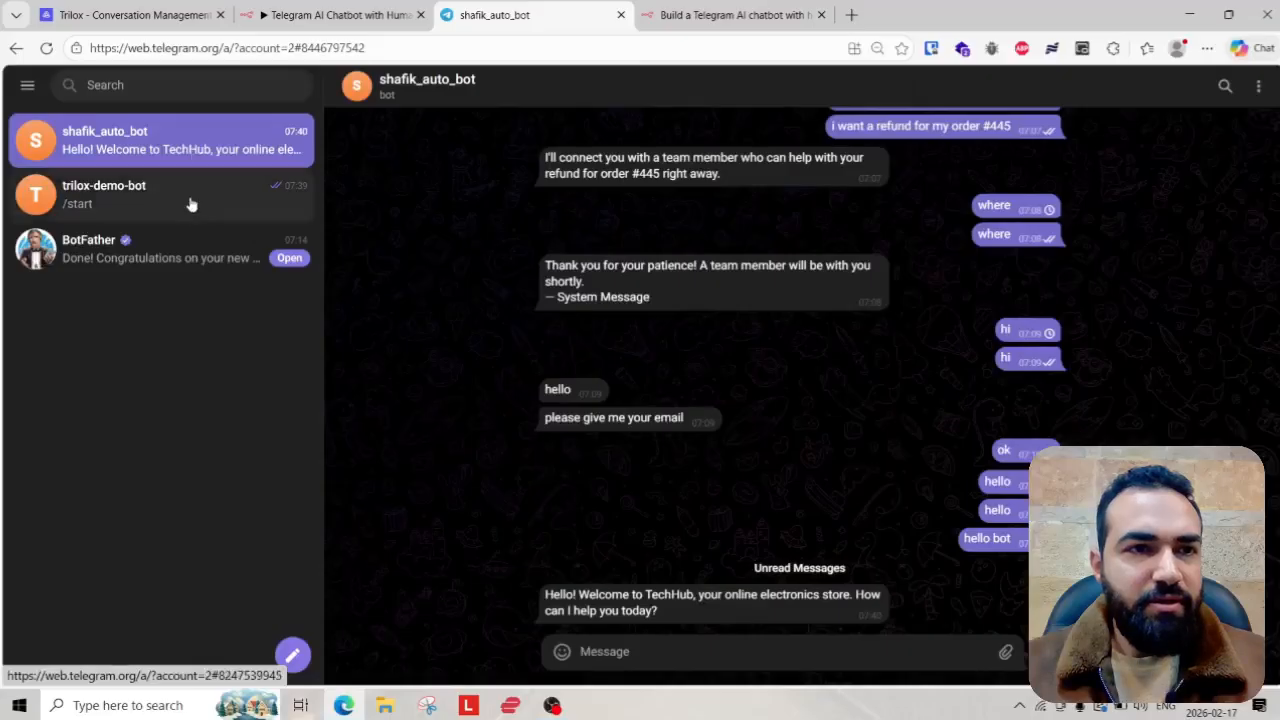
{"action": "left_click", "coordinate": [190, 204]}
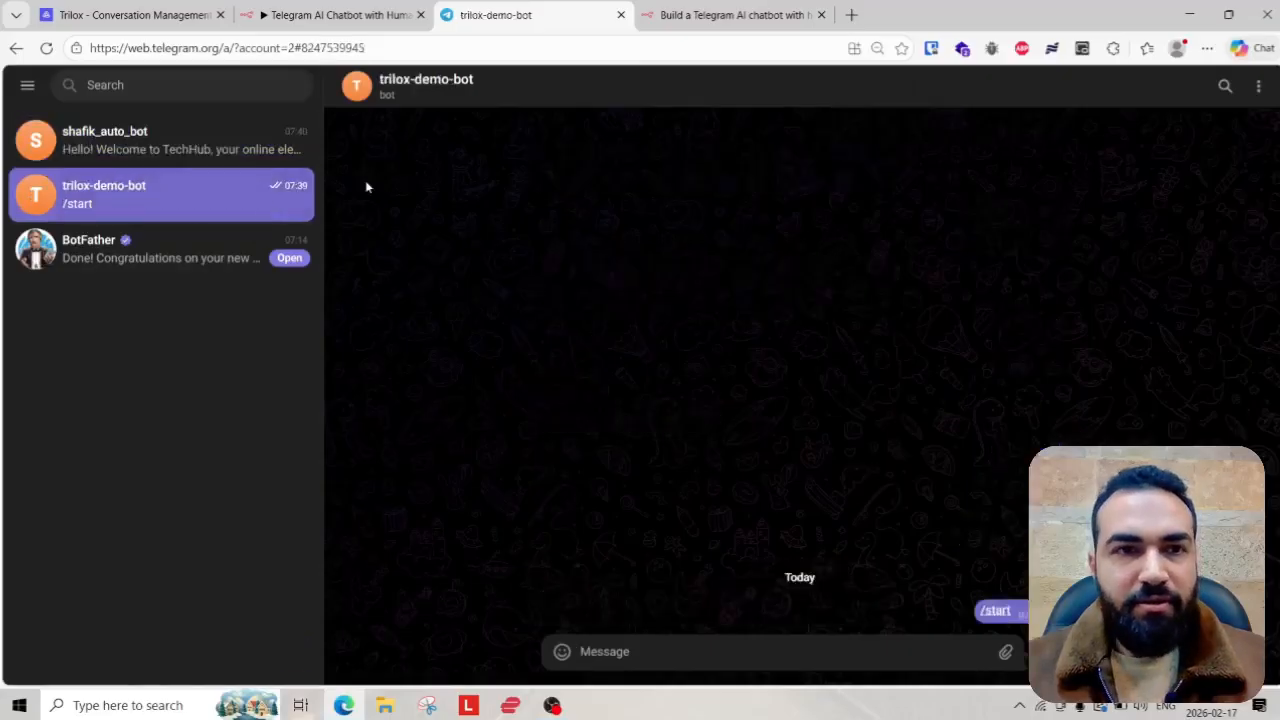
{"action": "left_click", "coordinate": [210, 153]}
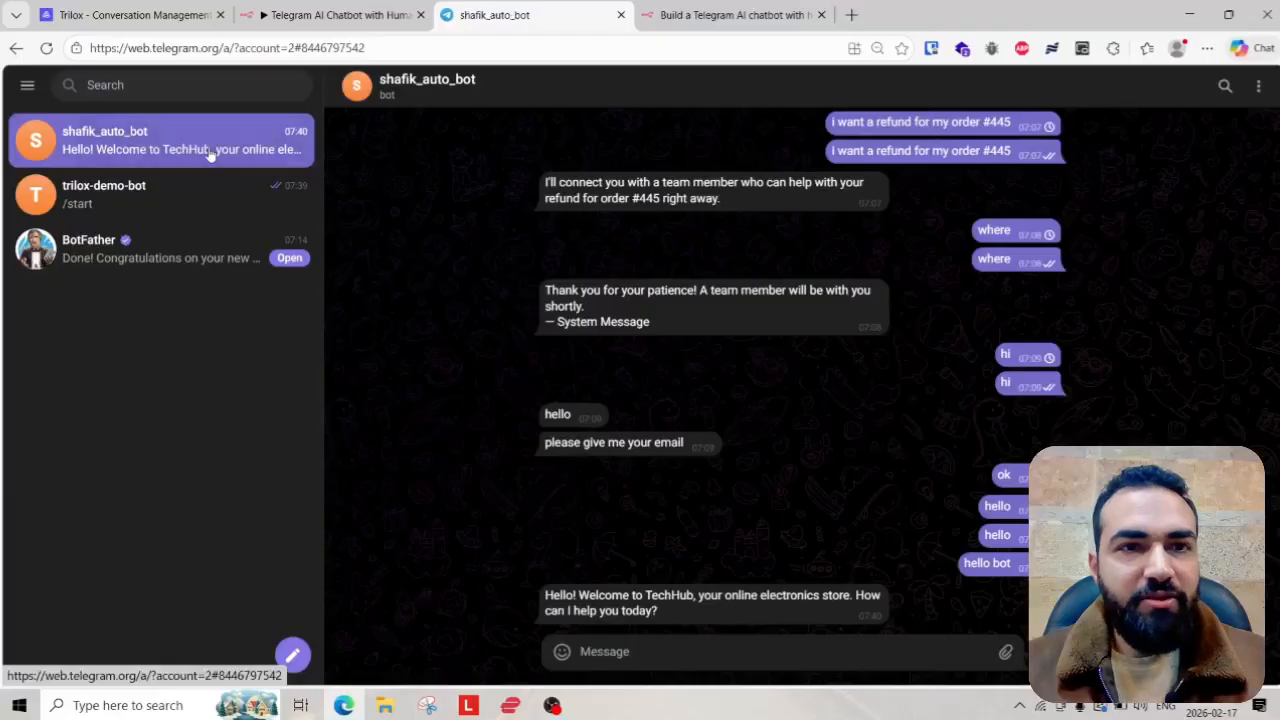
- Switch to n8n, view the Personal workflow list, and reopen the Telegram AI Chatbot with Human Takeover using Trilox workflow
{"action": "left_click", "coordinate": [295, 12]}
{"action": "scroll", "coordinate": [763, 380], "scroll_direction": "down", "scroll_amount": 2}
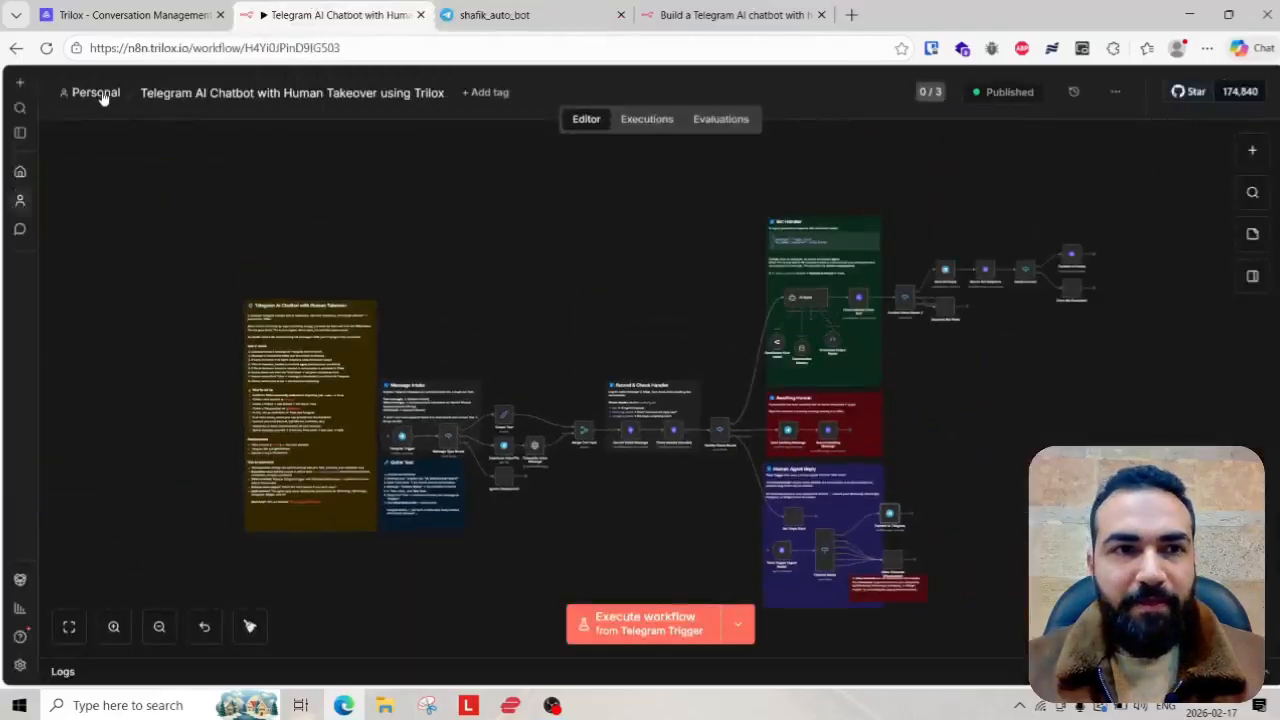
{"action": "left_click", "coordinate": [92, 92]}
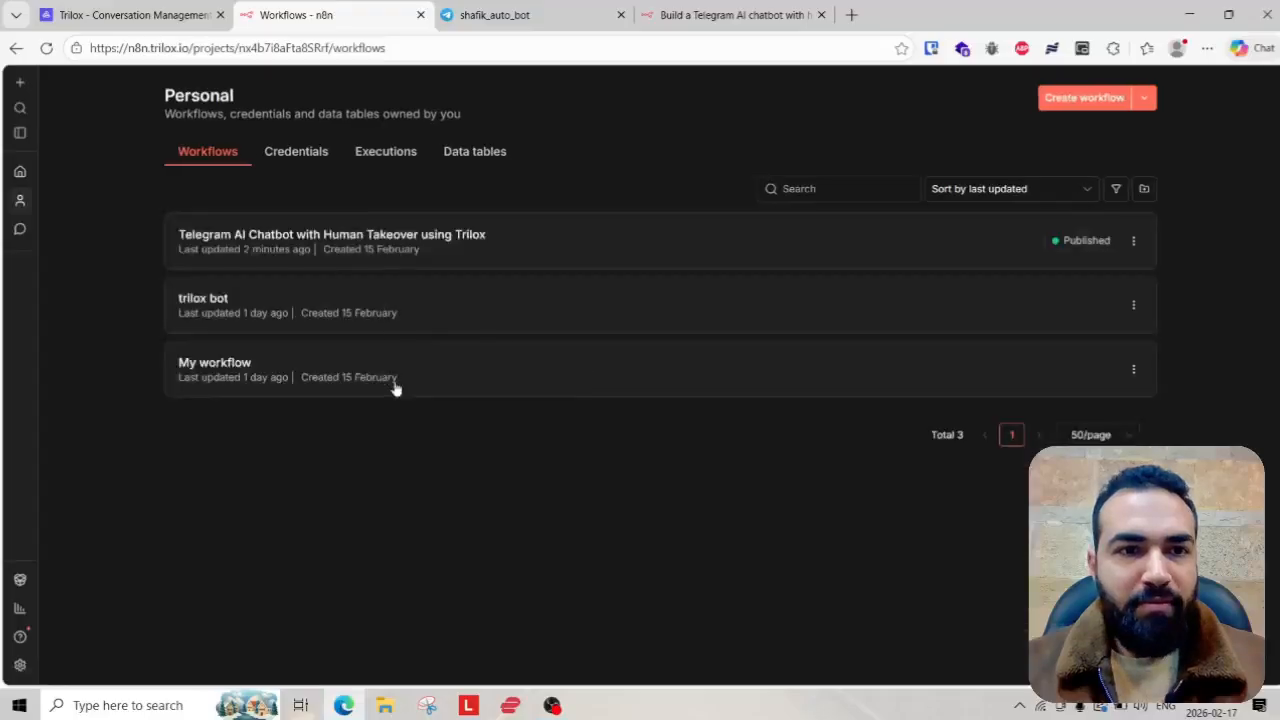
{"action": "left_click", "coordinate": [388, 246]}
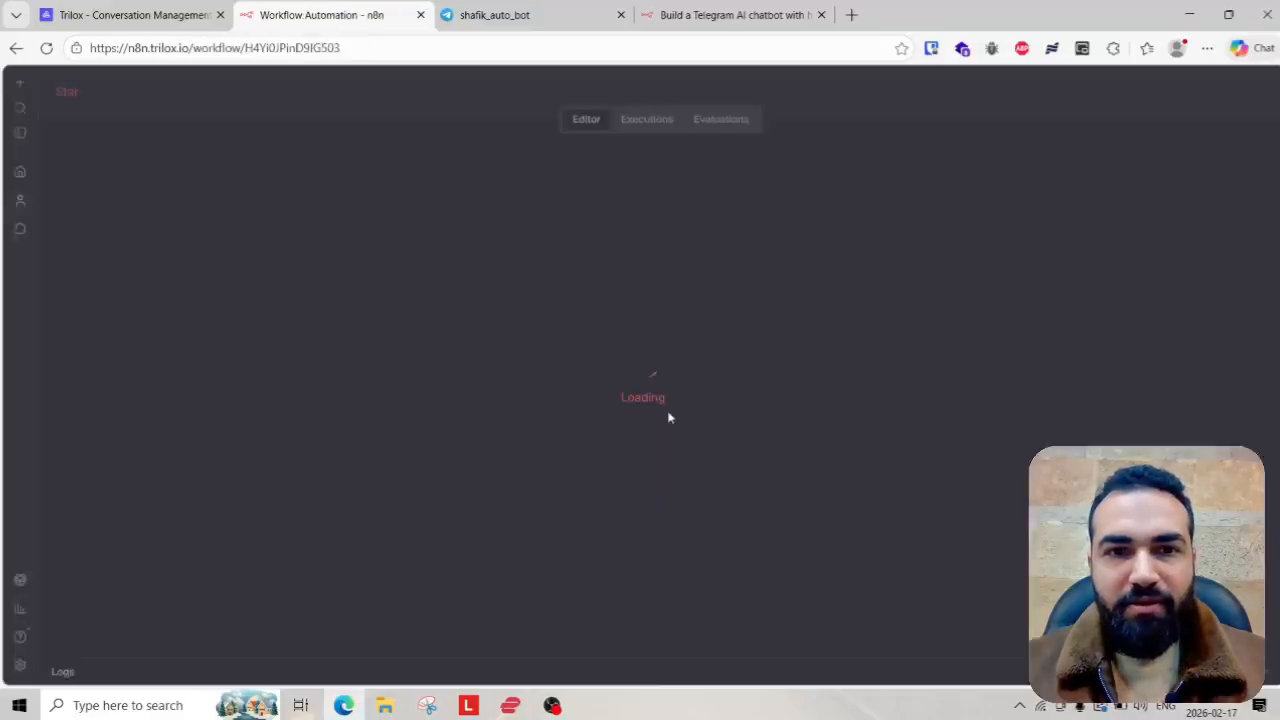
- Inspect the Telegram credential choices of the Send Bot Reply node, then close it without changing the selection
{"action": "scroll", "coordinate": [1016, 359], "scroll_direction": "up", "scroll_amount": 5}
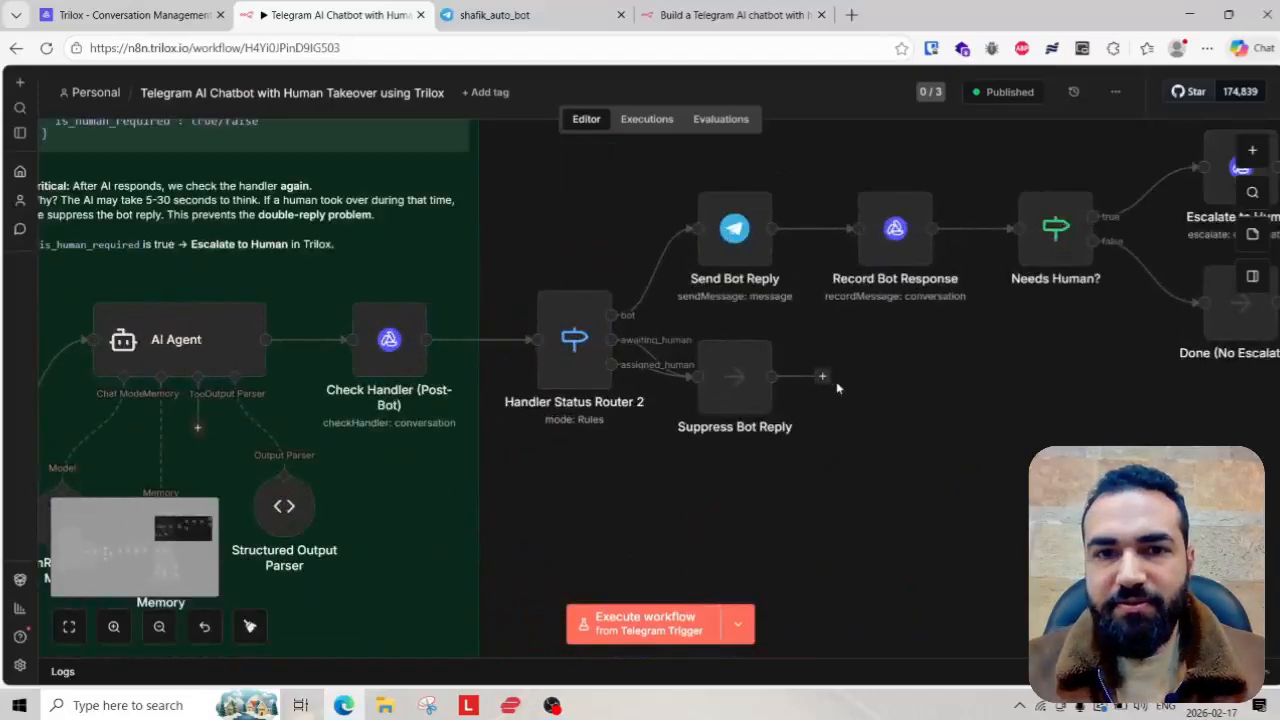
{"action": "scroll", "coordinate": [771, 386], "scroll_direction": "down", "scroll_amount": 4}
{"action": "scroll", "coordinate": [771, 386], "scroll_direction": "down", "scroll_amount": 5}
{"action": "scroll", "coordinate": [753, 208], "scroll_direction": "up", "scroll_amount": 4}
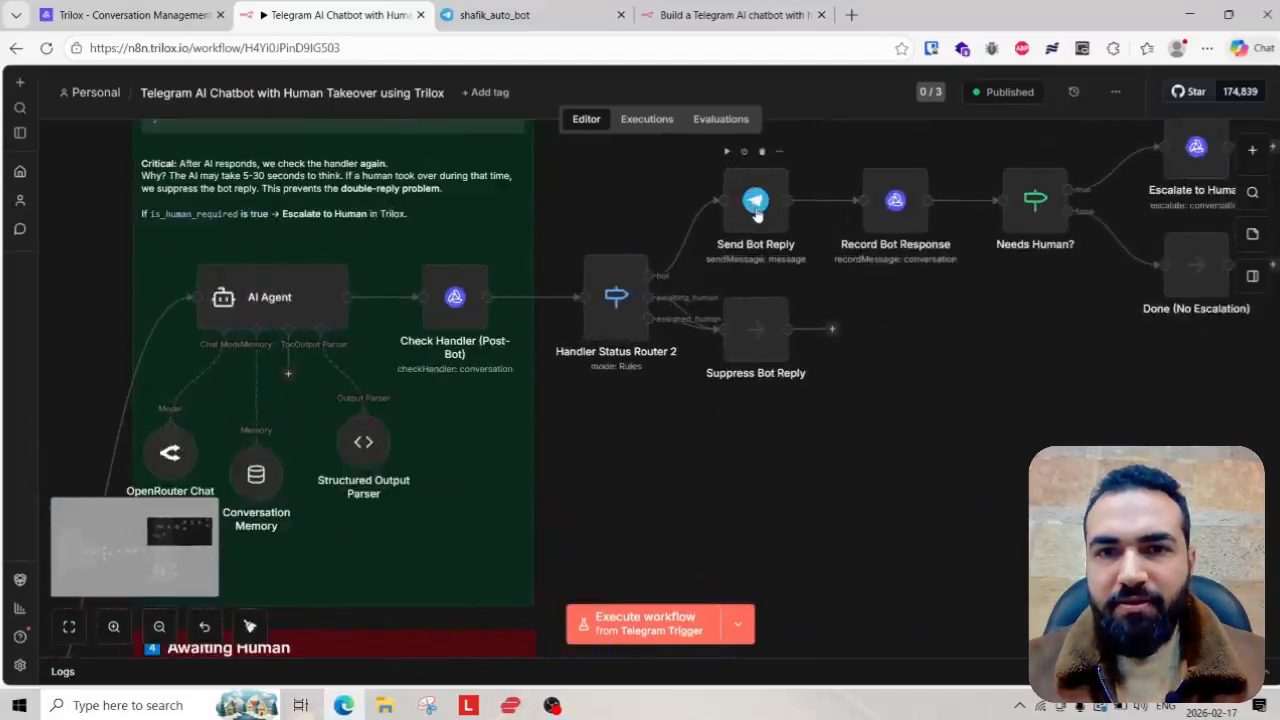
{"action": "double_click", "coordinate": [753, 208]}
{"action": "left_click", "coordinate": [670, 192]}
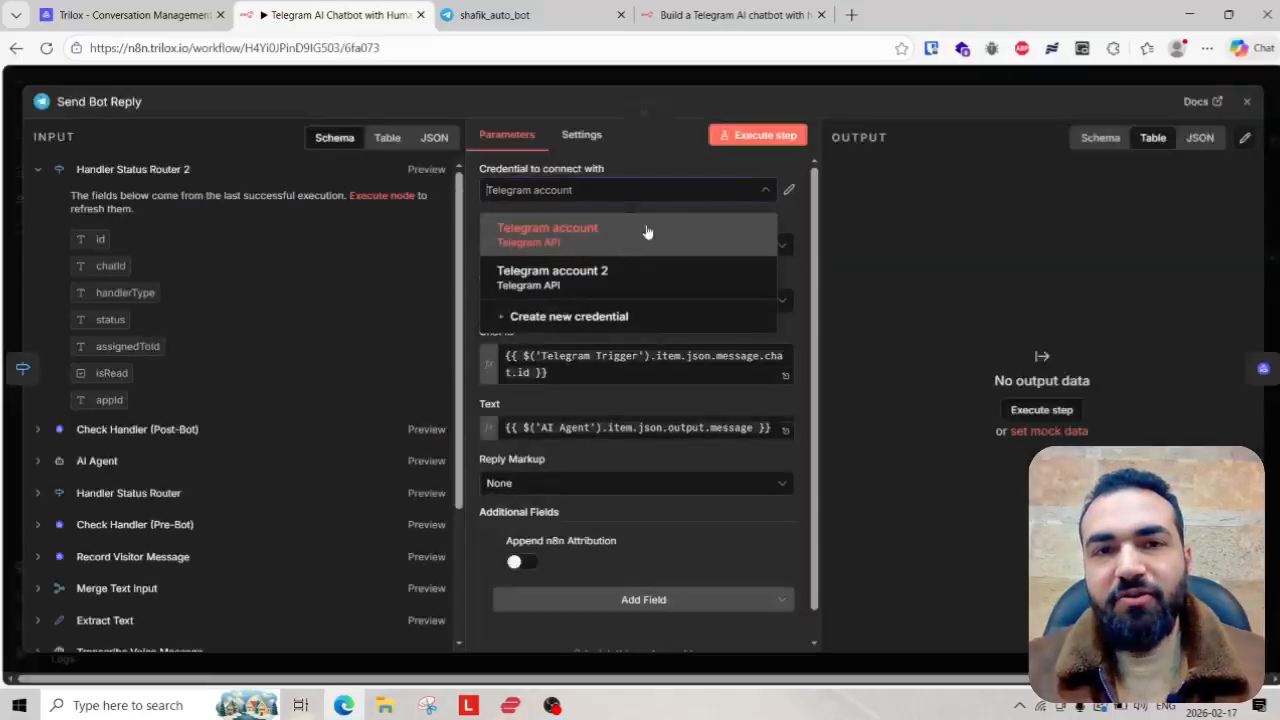
{"action": "left_click", "coordinate": [789, 75]}
{"action": "scroll", "coordinate": [887, 400], "scroll_direction": "down", "scroll_amount": 5}
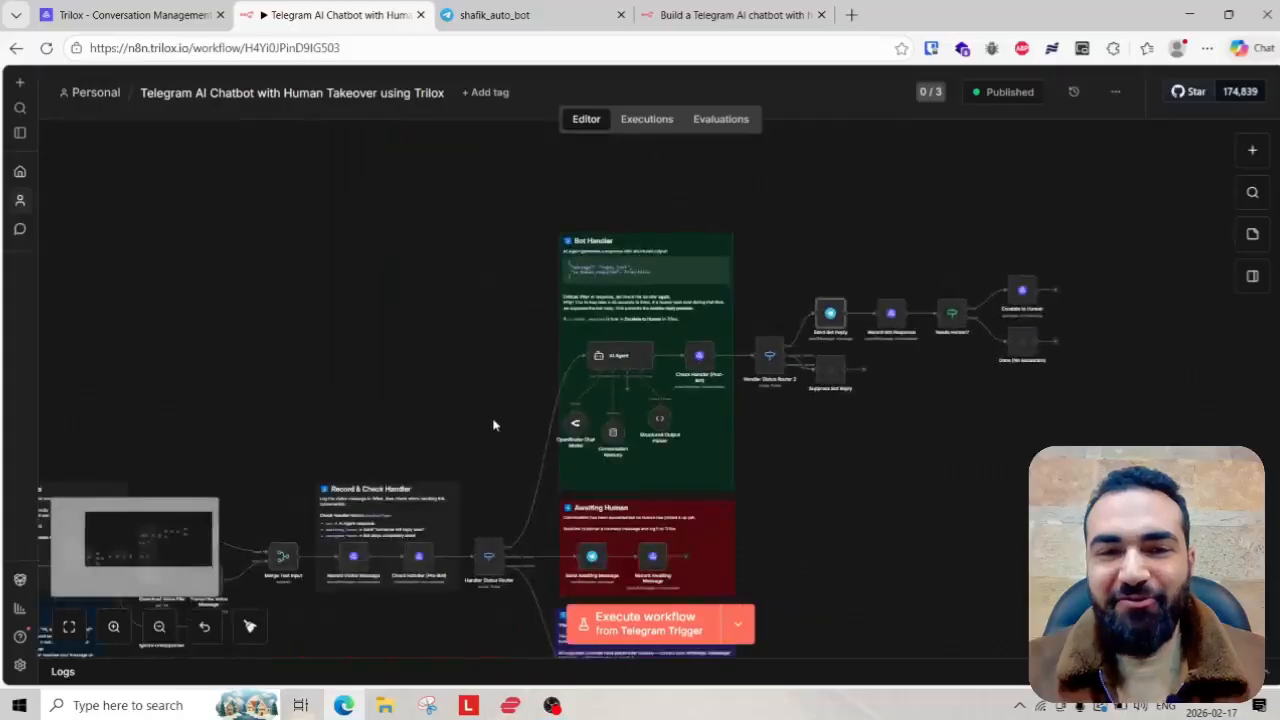
- Check which Telegram credential the Telegram Trigger node uses, then close the node
{"action": "scroll", "coordinate": [630, 480], "scroll_direction": "down", "scroll_amount": 2}
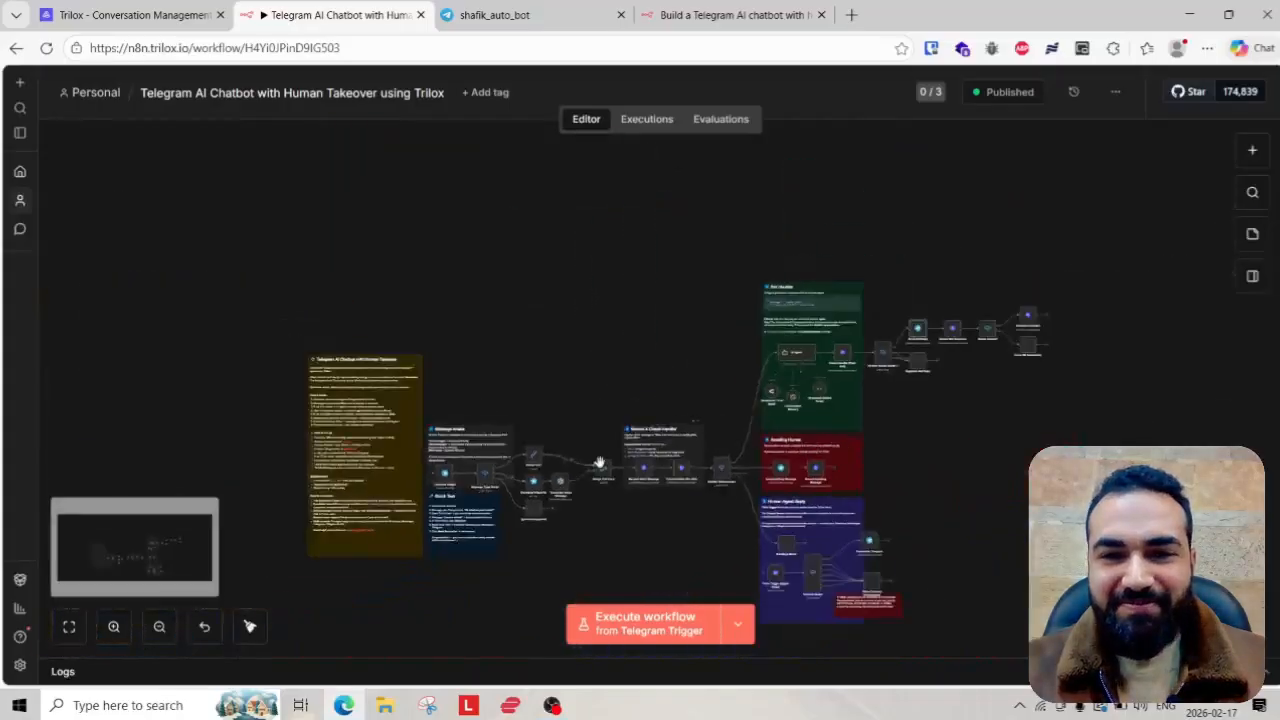
{"action": "scroll", "coordinate": [370, 430], "scroll_direction": "up", "scroll_amount": 7}
{"action": "scroll", "coordinate": [366, 430], "scroll_direction": "up", "scroll_amount": 3}
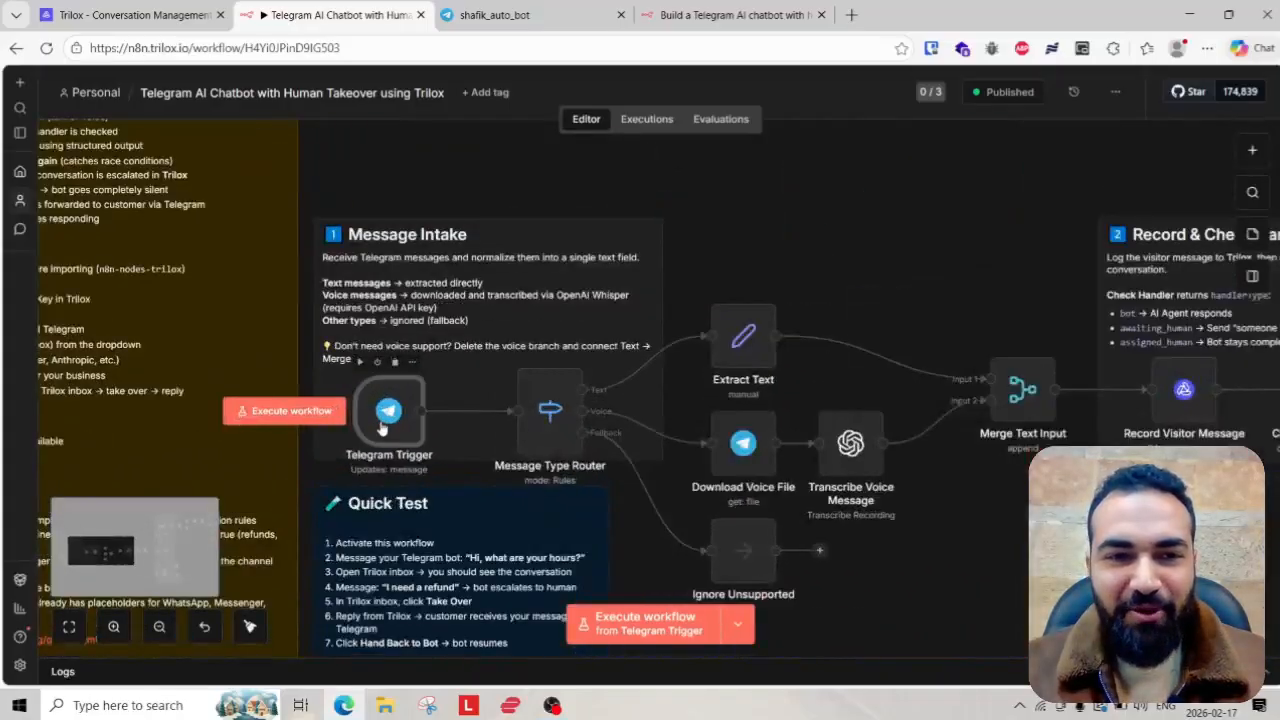
{"action": "double_click", "coordinate": [378, 424]}
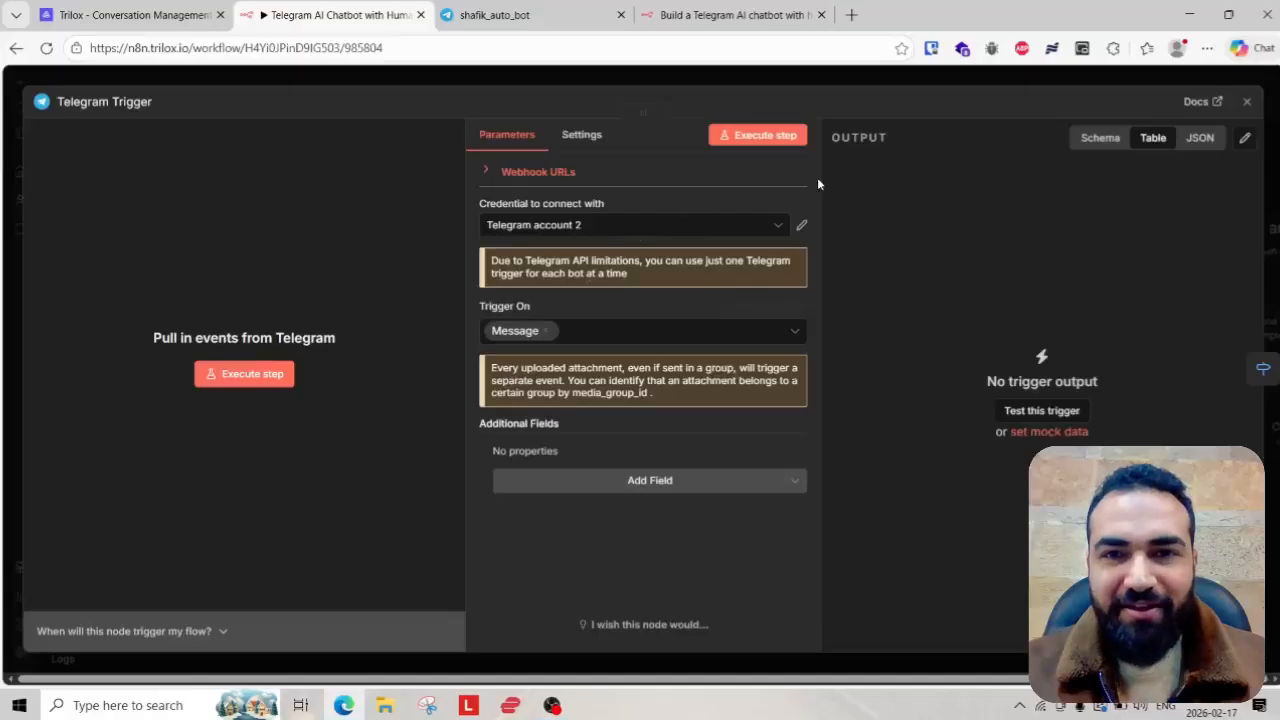
{"action": "left_click", "coordinate": [907, 85]}
- Set the Download Voice File node's credential to Telegram account 2 and close the node
{"action": "scroll", "coordinate": [897, 503], "scroll_direction": "down", "scroll_amount": 3}
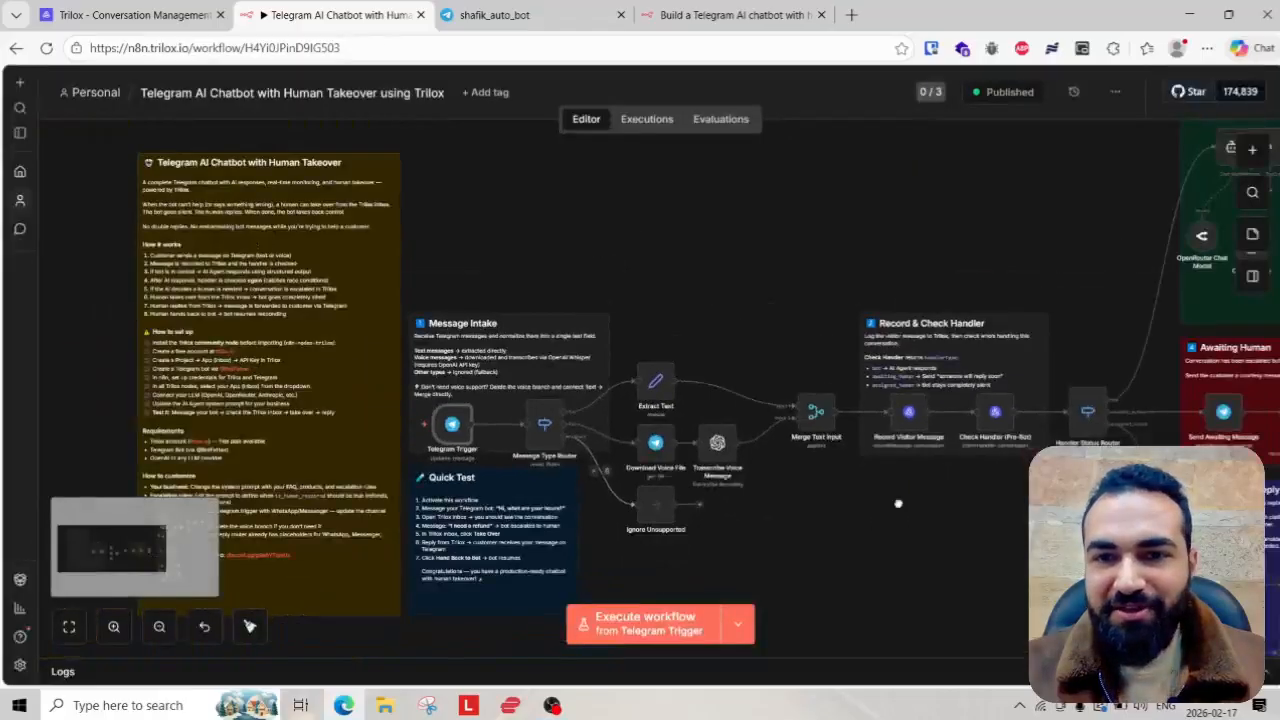
{"action": "left_click_drag", "start_coordinate": [897, 503], "coordinate": [607, 476]}
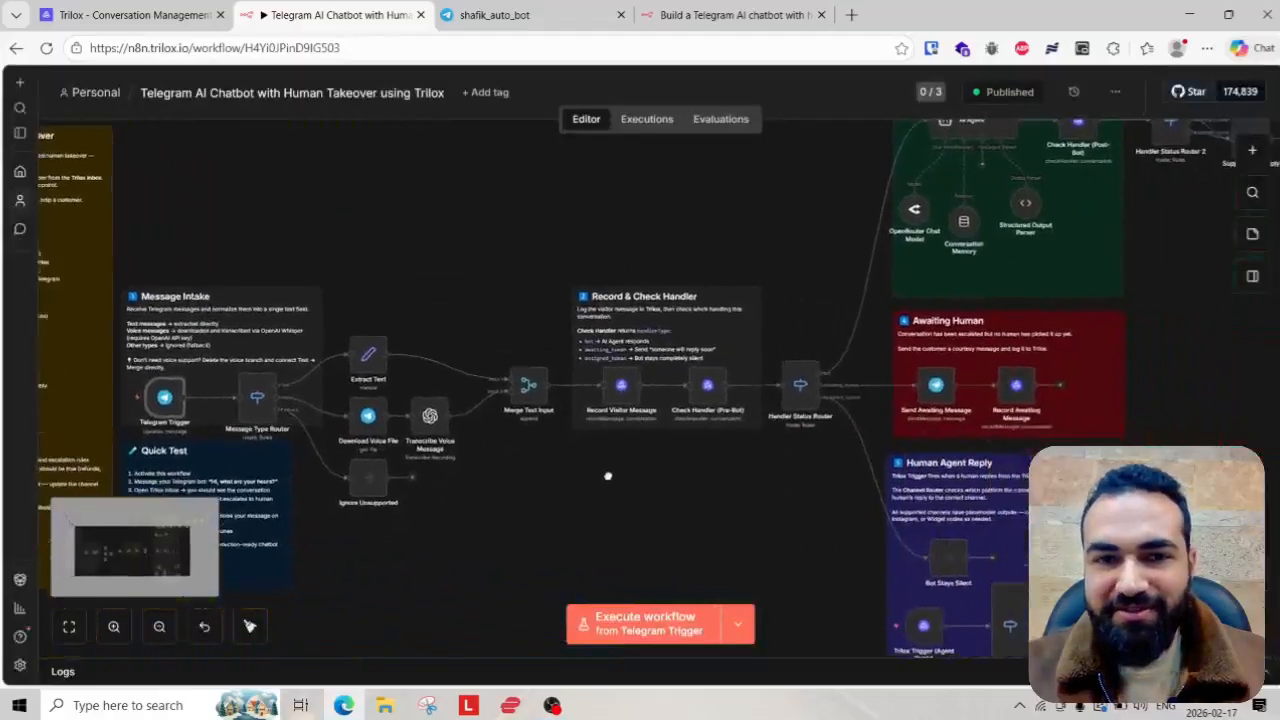
{"action": "double_click", "coordinate": [368, 416]}
{"action": "left_click", "coordinate": [593, 190]}
{"action": "left_click", "coordinate": [560, 268]}
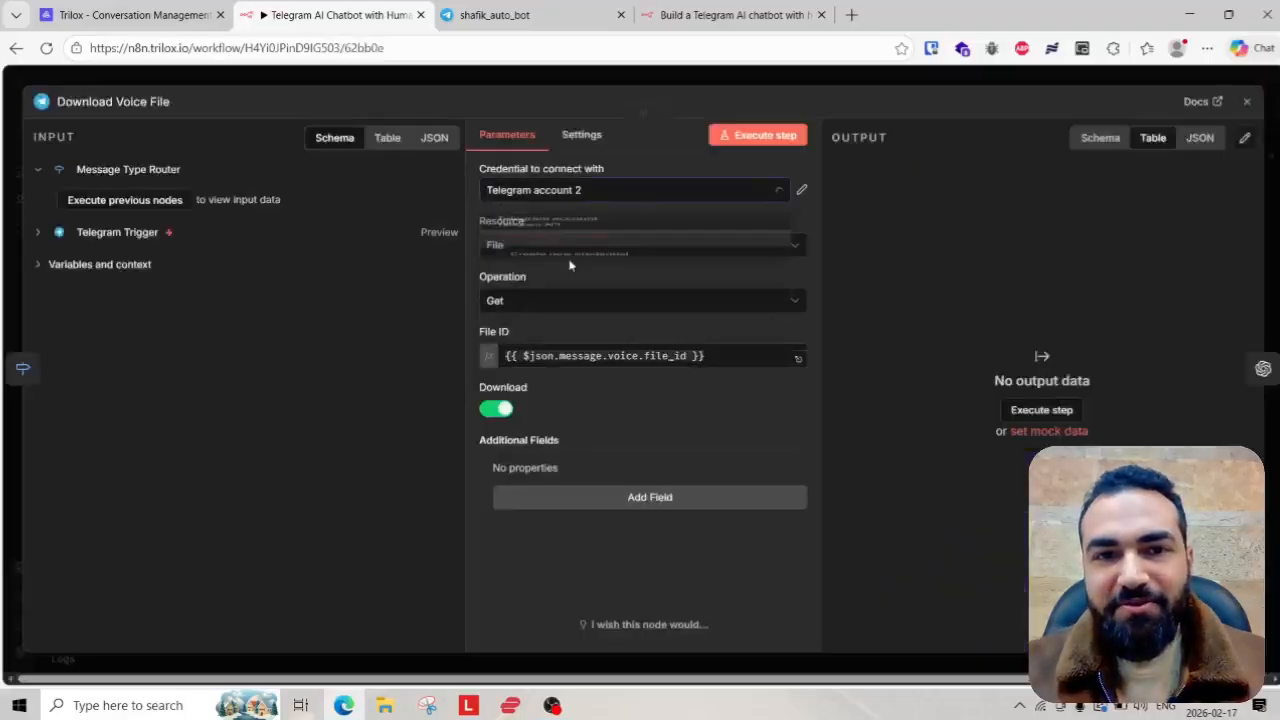
{"action": "left_click", "coordinate": [685, 85]}
- Set the Send Bot Reply node's credential to Telegram account 2 and close the node
{"action": "scroll", "coordinate": [442, 450], "scroll_direction": "down", "scroll_amount": 2}
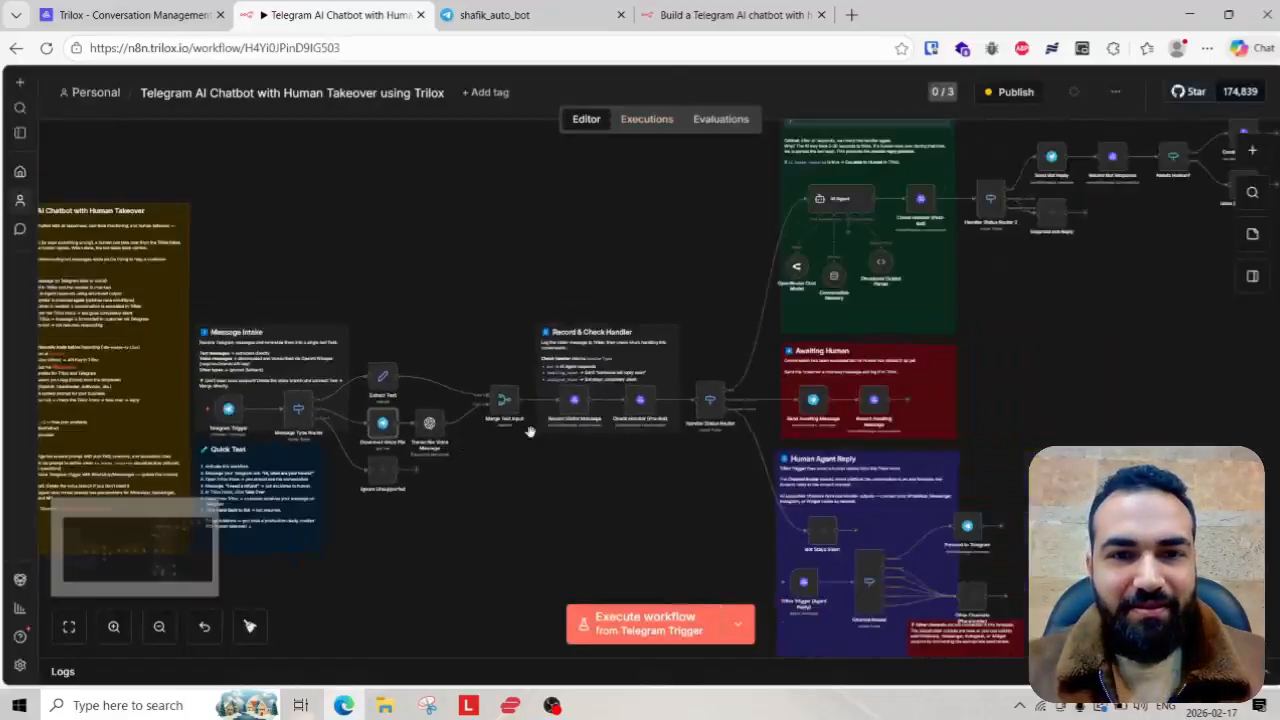
{"action": "scroll", "coordinate": [614, 424], "scroll_direction": "up", "scroll_amount": 4}
{"action": "left_click_drag", "start_coordinate": [786, 471], "coordinate": [556, 478]}
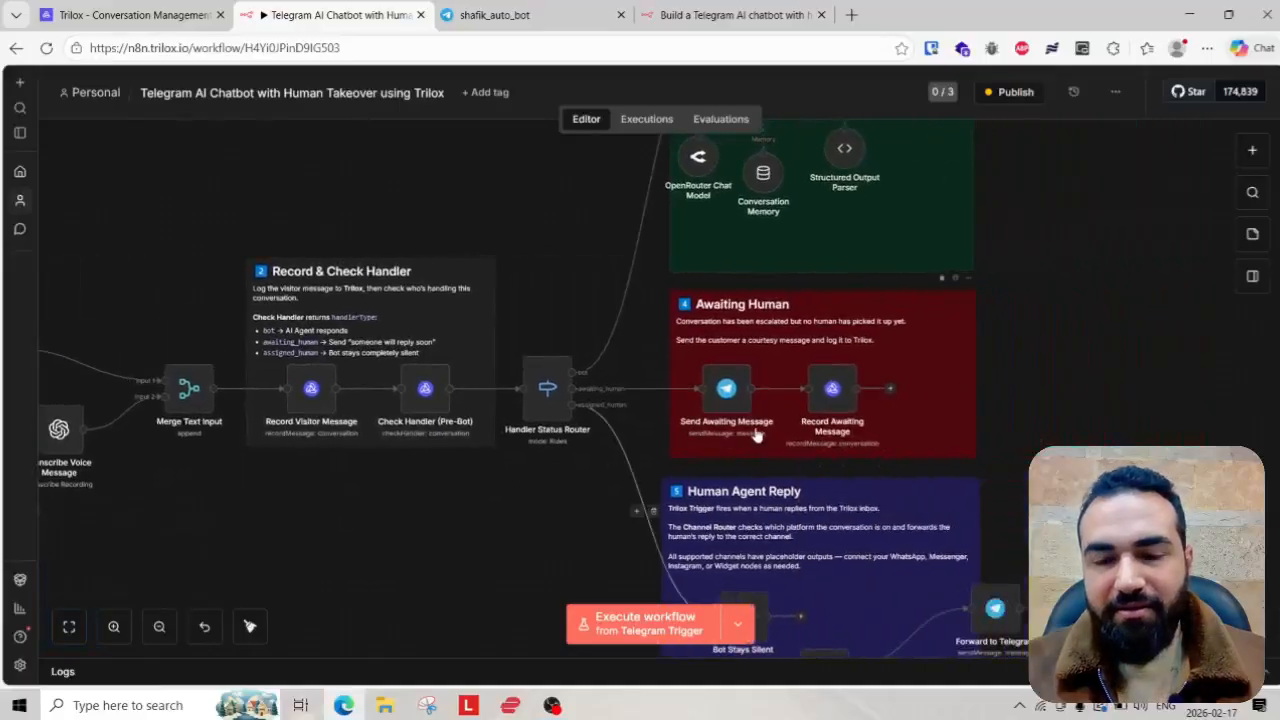
{"action": "scroll", "coordinate": [702, 404], "scroll_direction": "down", "scroll_amount": 2}
{"action": "left_click_drag", "start_coordinate": [825, 205], "coordinate": [728, 308]}
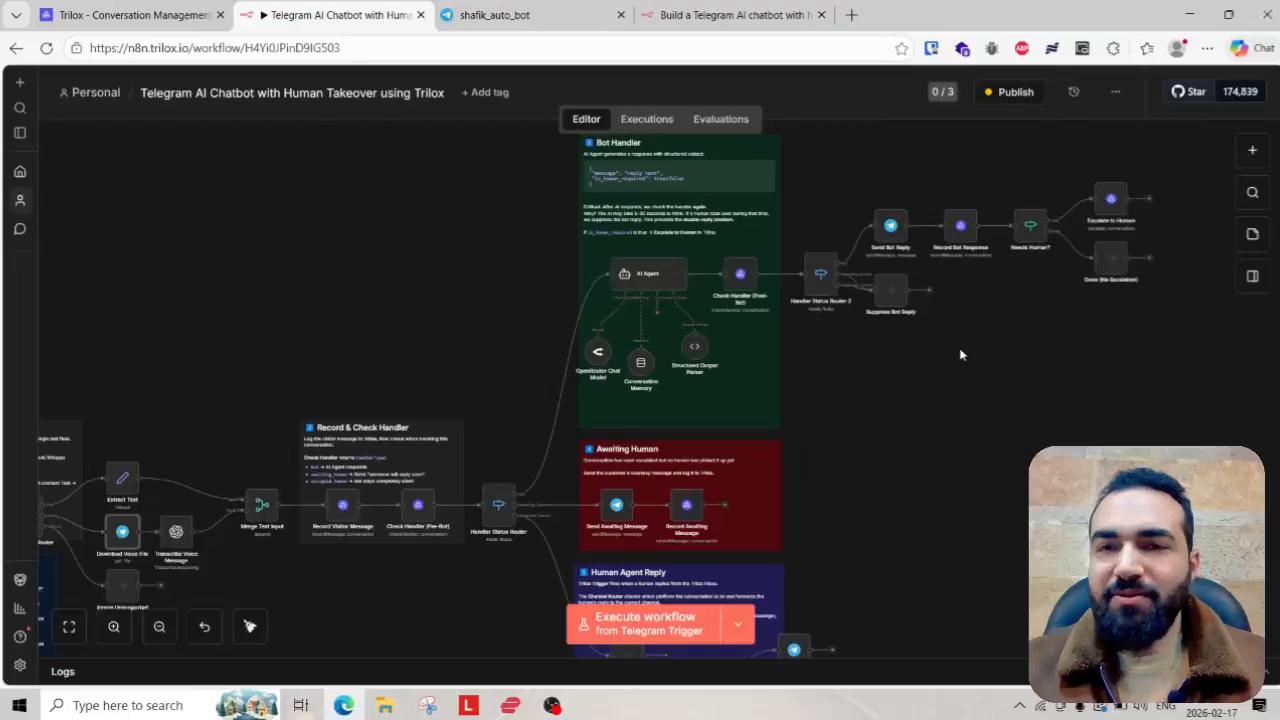
{"action": "left_click_drag", "start_coordinate": [960, 354], "coordinate": [757, 434]}
{"action": "scroll", "coordinate": [740, 310], "scroll_direction": "up", "scroll_amount": 2}
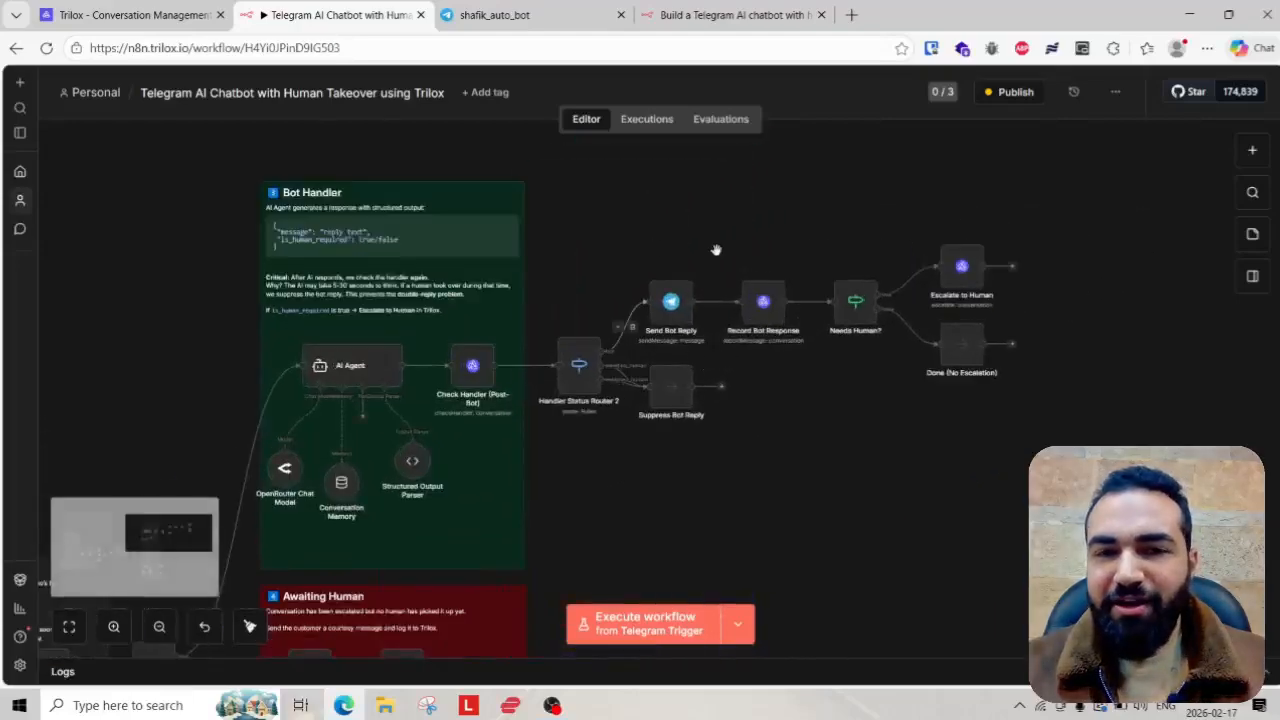
{"action": "scroll", "coordinate": [700, 390], "scroll_direction": "up", "scroll_amount": 3}
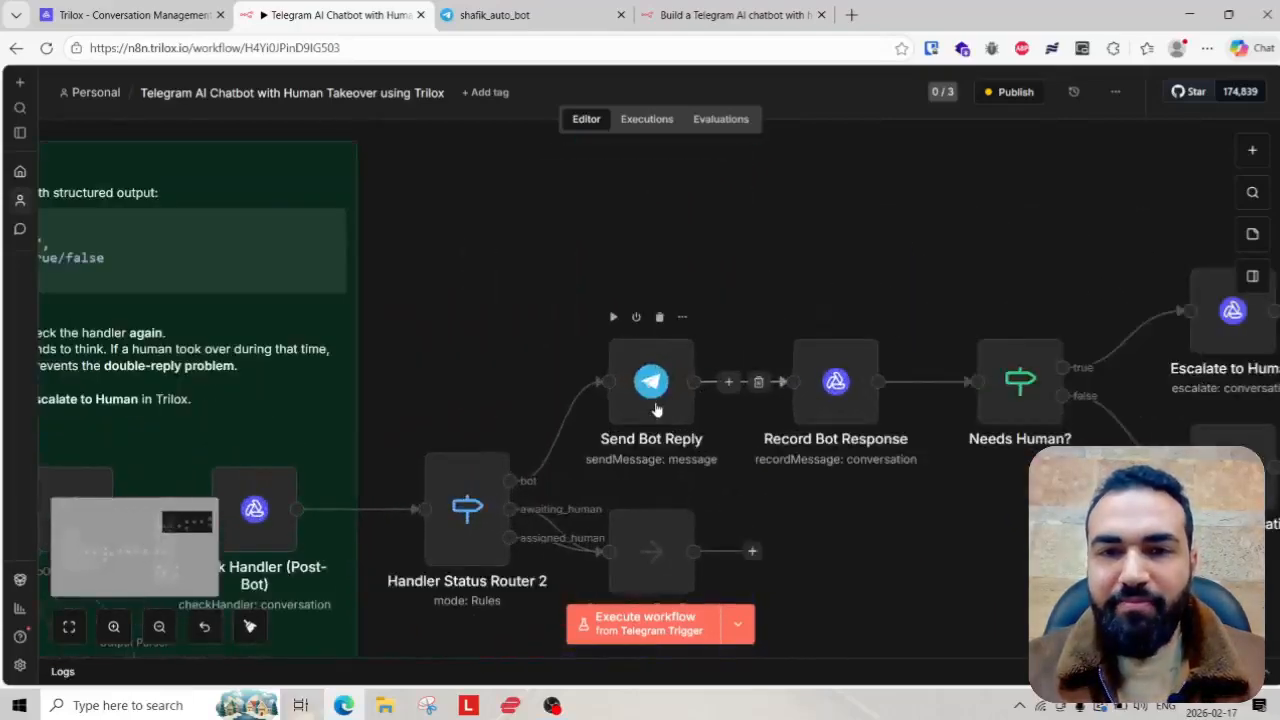
{"action": "double_click", "coordinate": [656, 408]}
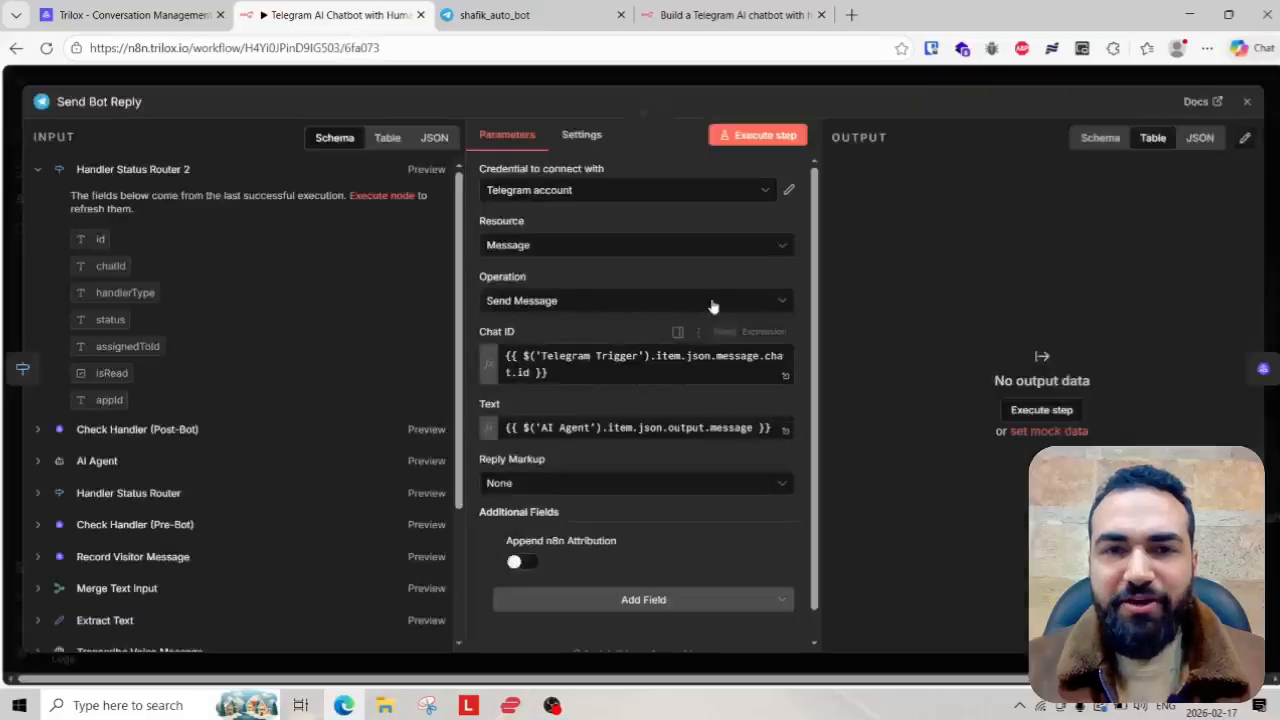
{"action": "left_click", "coordinate": [631, 192]}
{"action": "left_click", "coordinate": [585, 265]}
{"action": "left_click", "coordinate": [749, 82]}
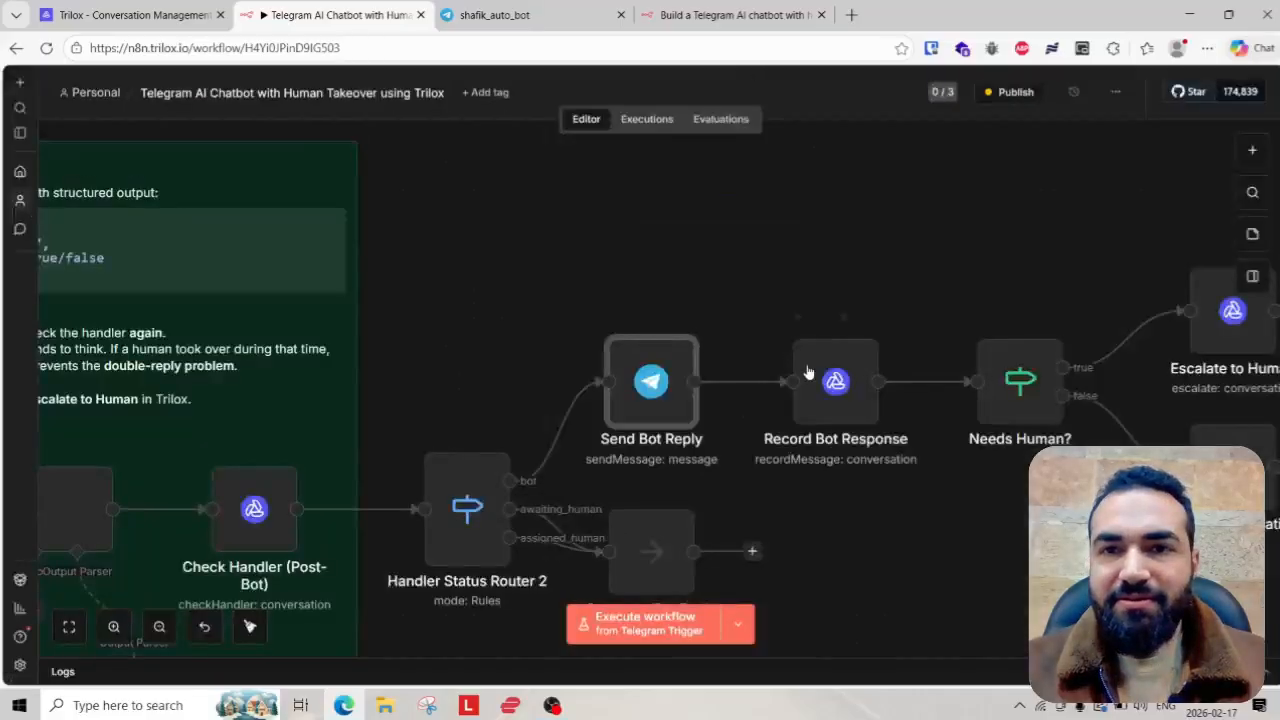
- Look over the nodes following Send Bot Reply, then recheck the credential selected in Send Bot Reply
{"action": "scroll", "coordinate": [808, 371], "scroll_direction": "down", "scroll_amount": 3}
{"action": "left_click_drag", "start_coordinate": [1023, 420], "coordinate": [886, 414]}
{"action": "scroll", "coordinate": [735, 397], "scroll_direction": "up", "scroll_amount": 3}
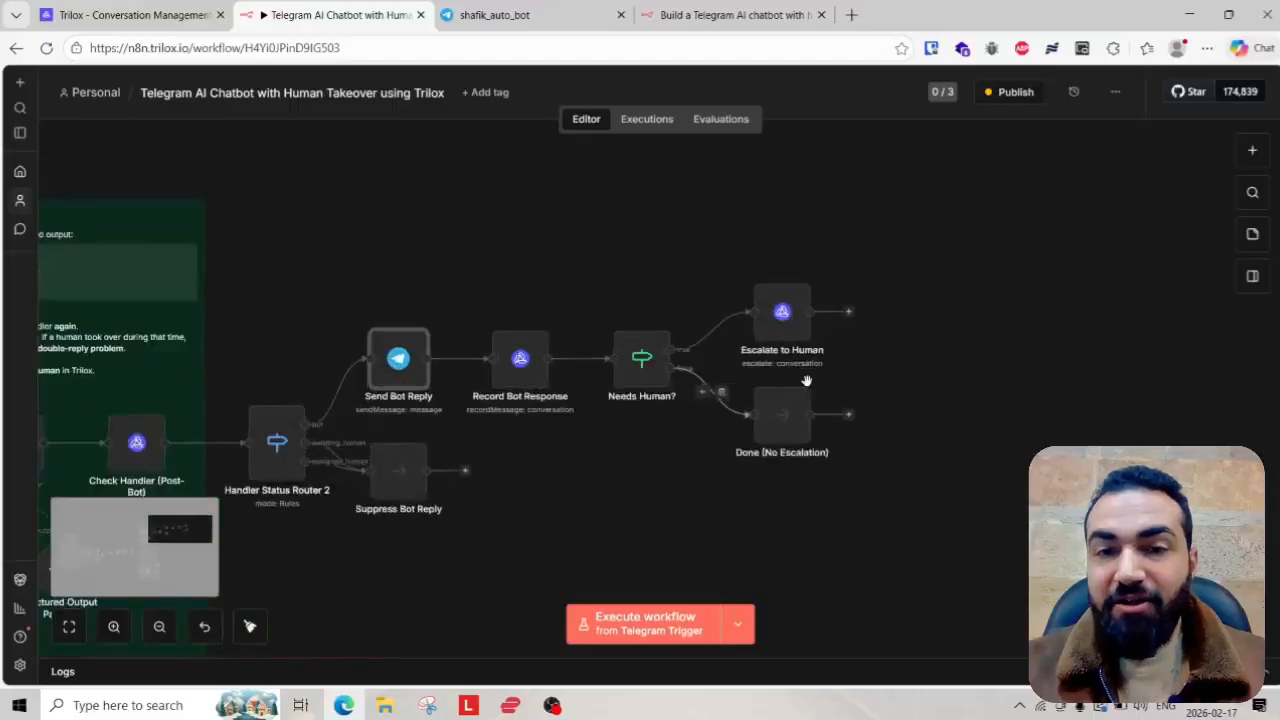
{"action": "left_click_drag", "start_coordinate": [529, 463], "coordinate": [727, 489]}
{"action": "scroll", "coordinate": [575, 402], "scroll_direction": "down", "scroll_amount": 2}
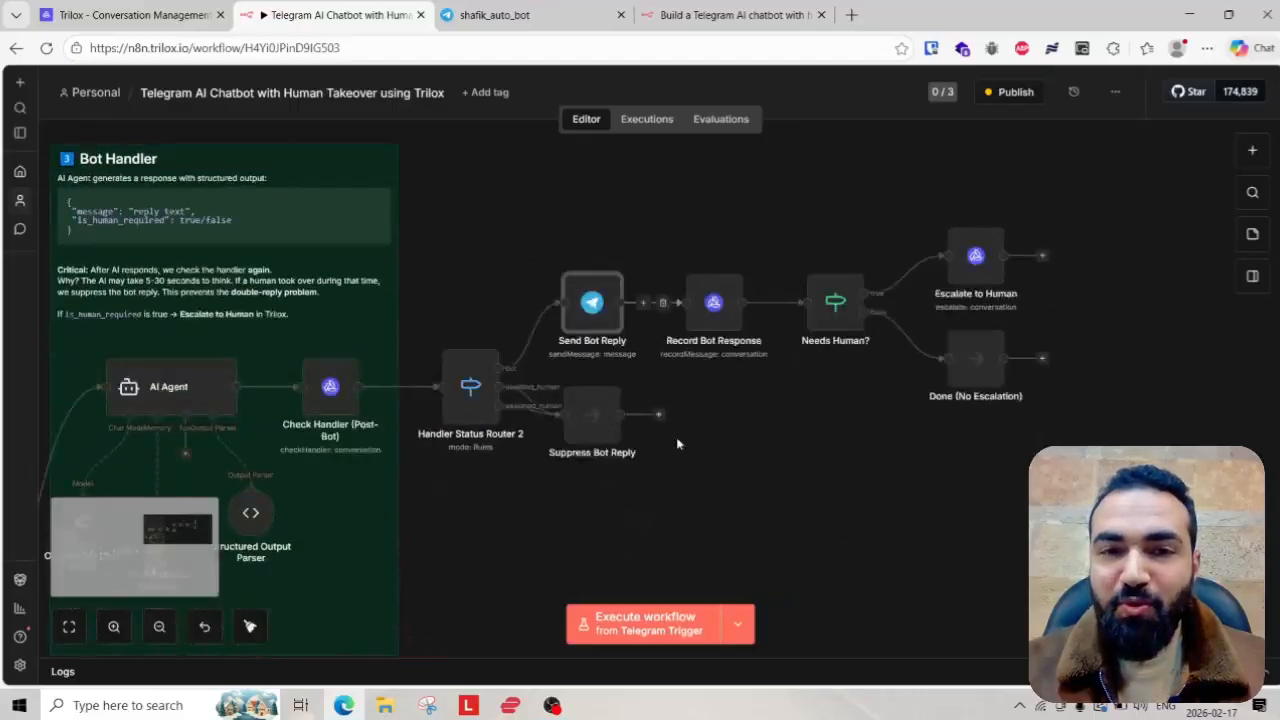
{"action": "double_click", "coordinate": [601, 316]}
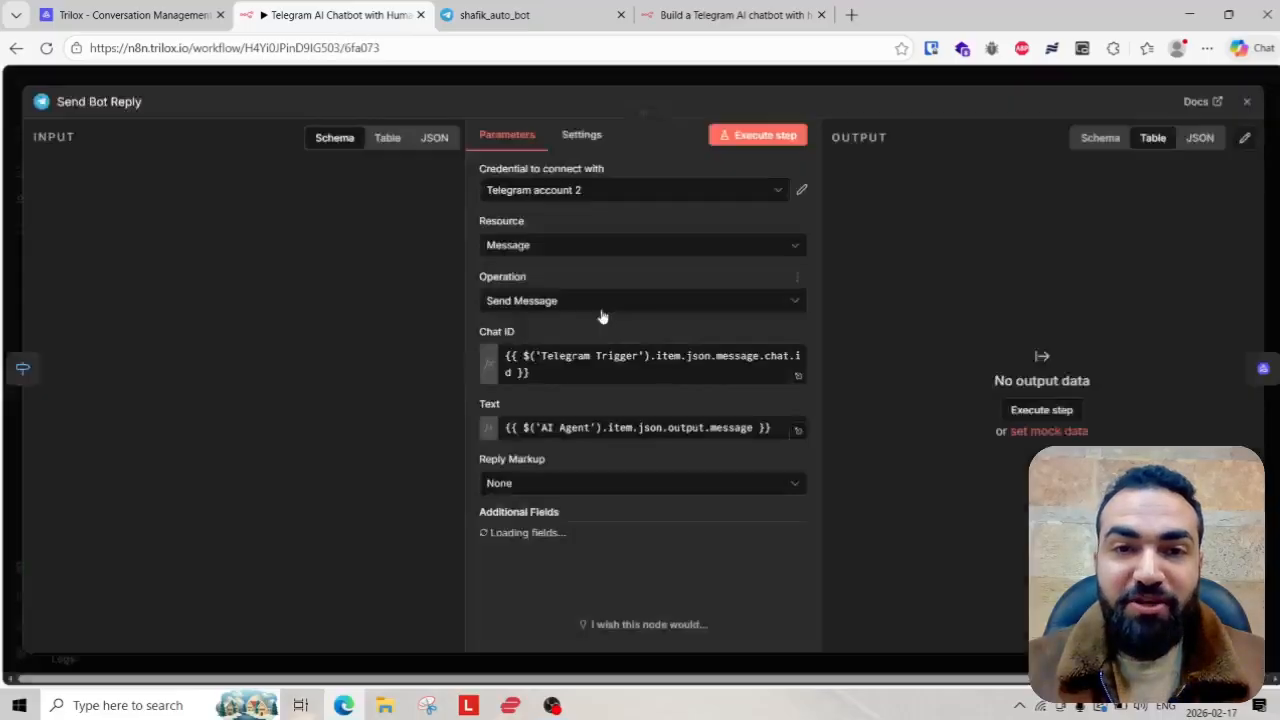
{"action": "left_click", "coordinate": [898, 82]}
- Set the Send Awaiting Message node's credential to Telegram account 2 in the Awaiting Human section and close the node
{"action": "scroll", "coordinate": [686, 477], "scroll_direction": "down", "scroll_amount": 4}
{"action": "left_click_drag", "start_coordinate": [711, 437], "coordinate": [1097, 376]}
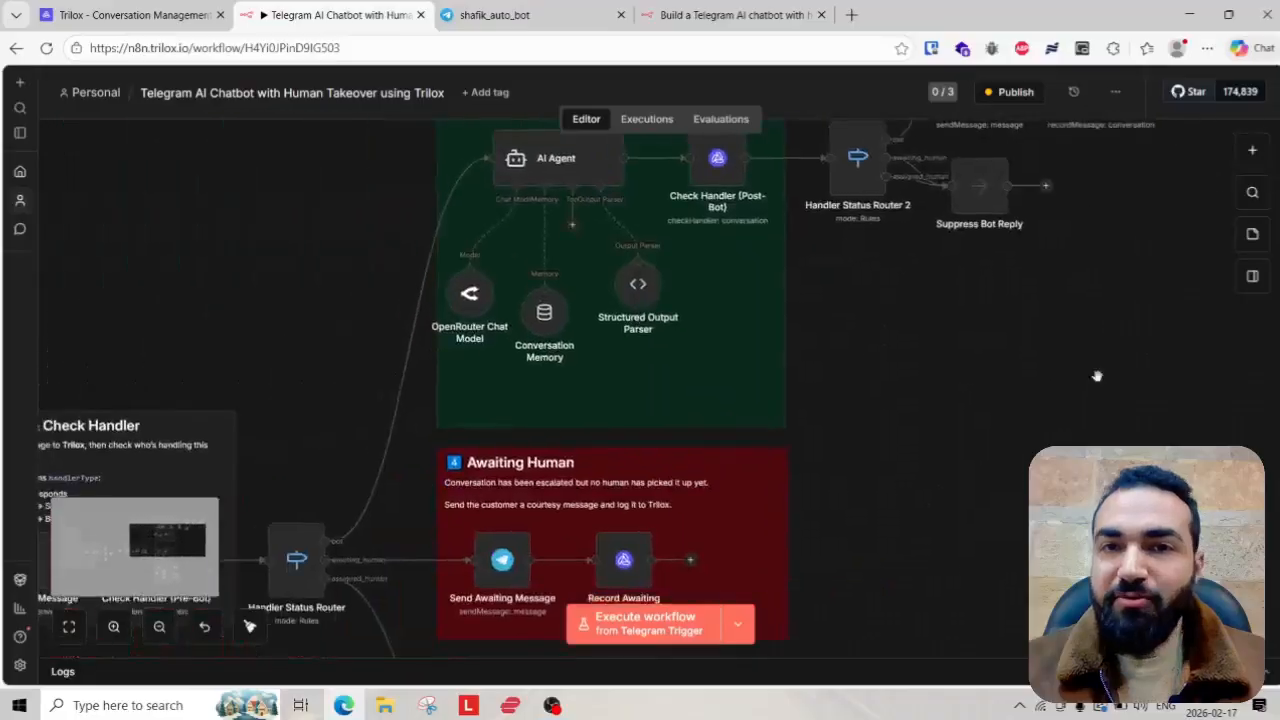
{"action": "scroll", "coordinate": [860, 366], "scroll_direction": "down", "scroll_amount": 4}
{"action": "scroll", "coordinate": [894, 389], "scroll_direction": "up", "scroll_amount": 4}
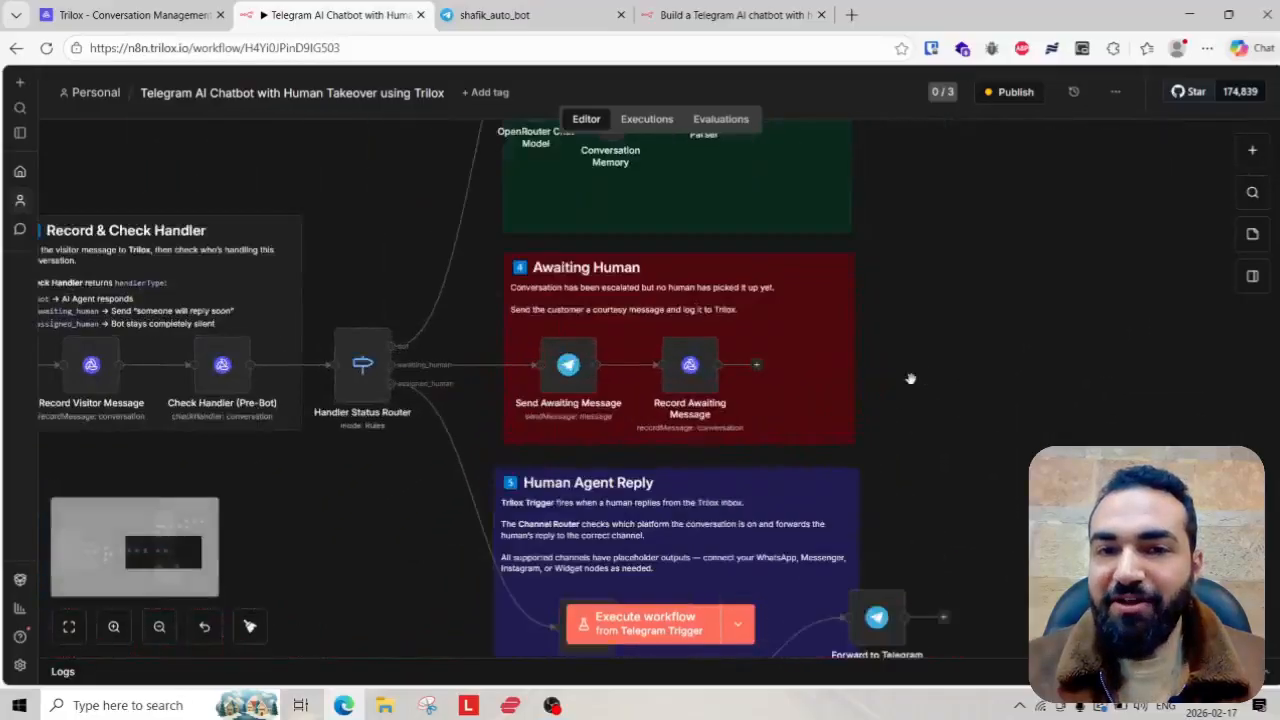
{"action": "double_click", "coordinate": [568, 365]}
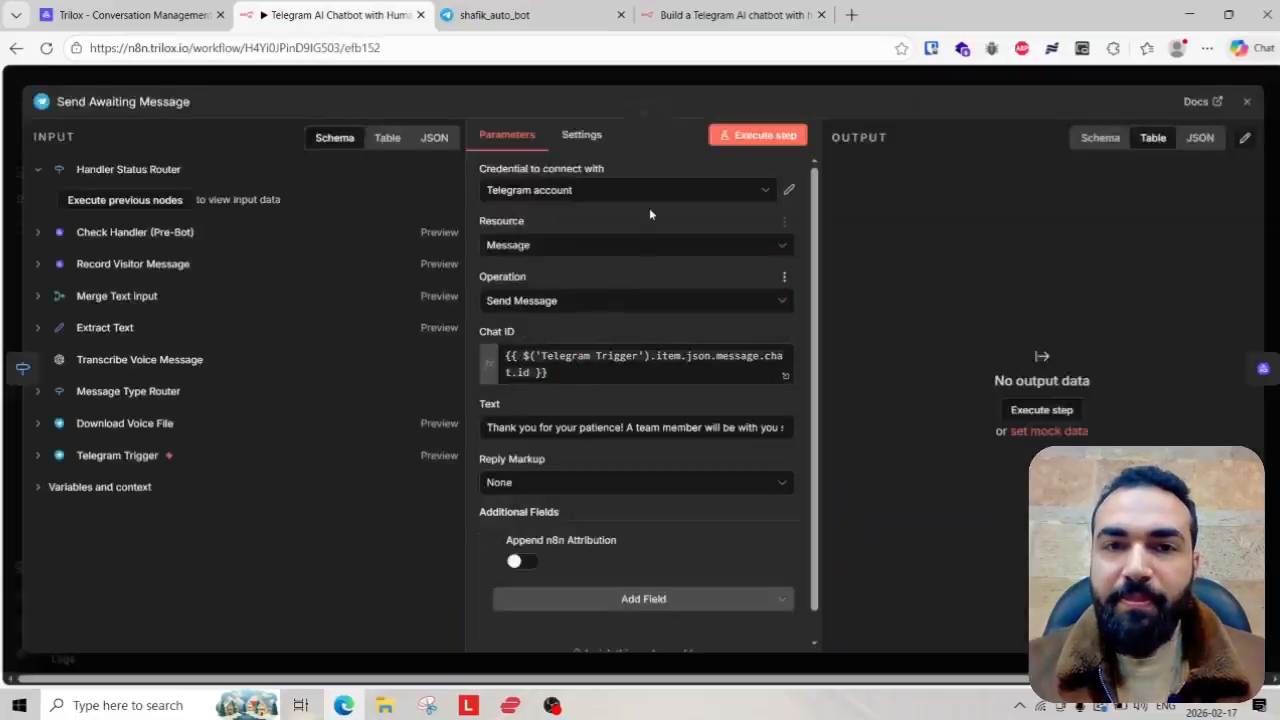
{"action": "left_click", "coordinate": [650, 195]}
{"action": "left_click", "coordinate": [560, 268]}
{"action": "left_click", "coordinate": [775, 78]}
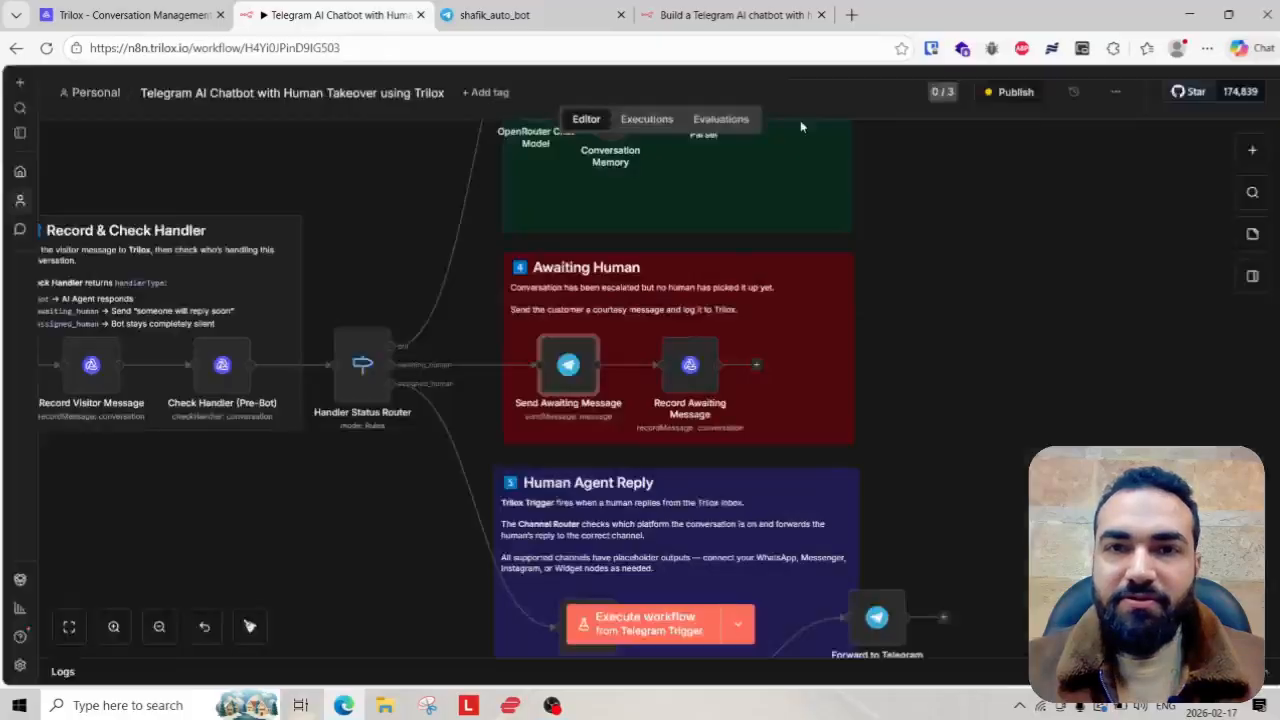
- Set the Forward to Telegram node's credential to Telegram account 2 in the Human Agent Reply section and close it
{"action": "scroll", "coordinate": [934, 411], "scroll_direction": "down", "scroll_amount": 5}
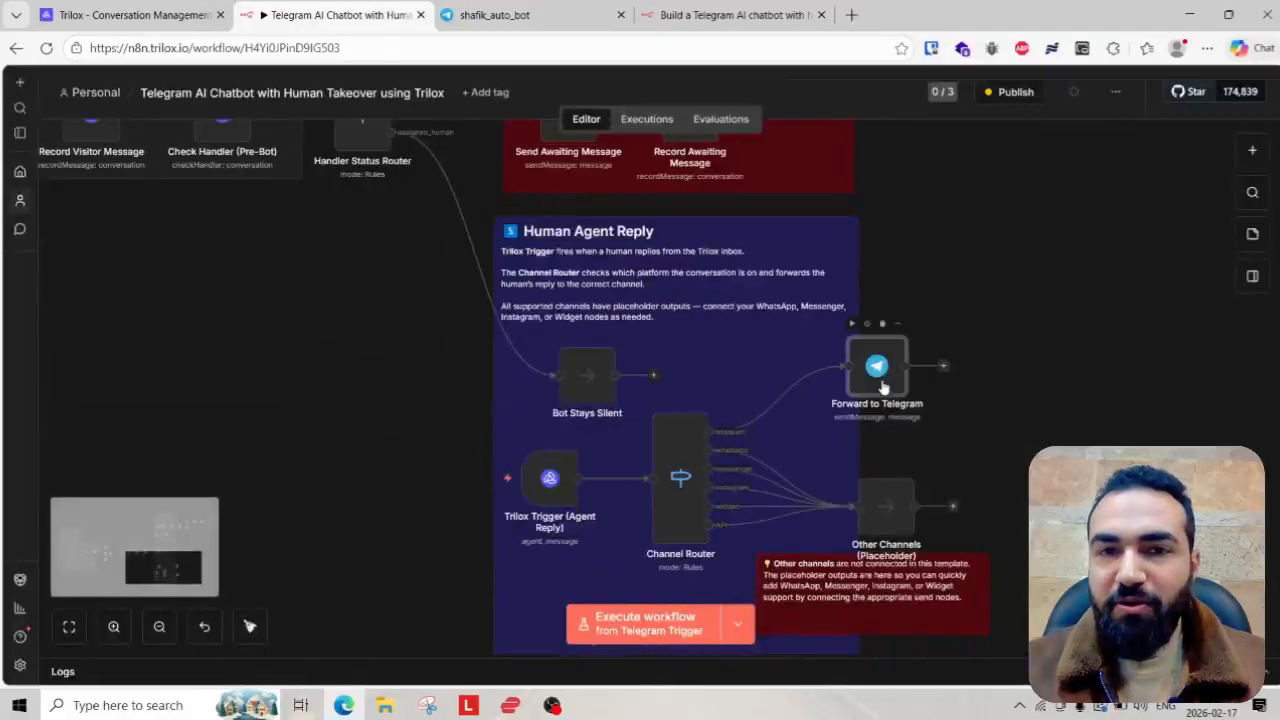
{"action": "double_click", "coordinate": [878, 380]}
{"action": "left_click", "coordinate": [617, 206]}
{"action": "left_click", "coordinate": [571, 283]}
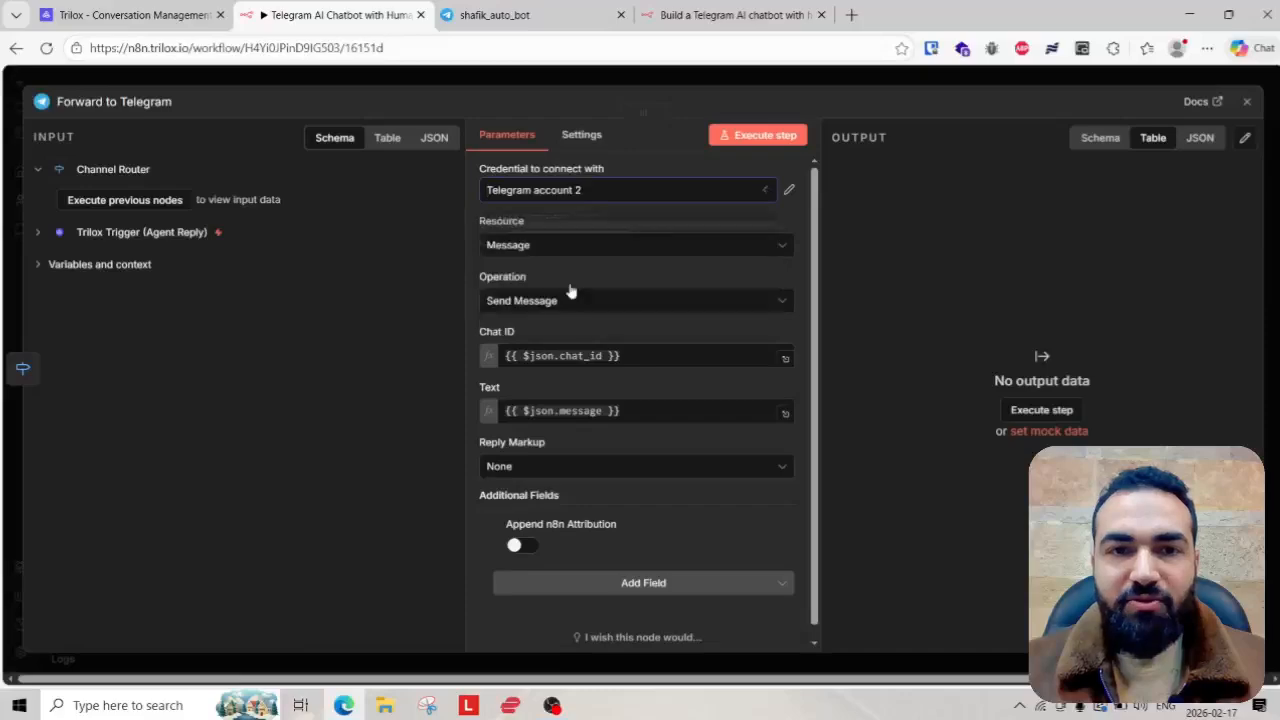
{"action": "left_click", "coordinate": [740, 80]}
- Reopen the Forward to Telegram node to verify its selected credential, then close it
{"action": "scroll", "coordinate": [1012, 476], "scroll_direction": "down", "scroll_amount": 3}
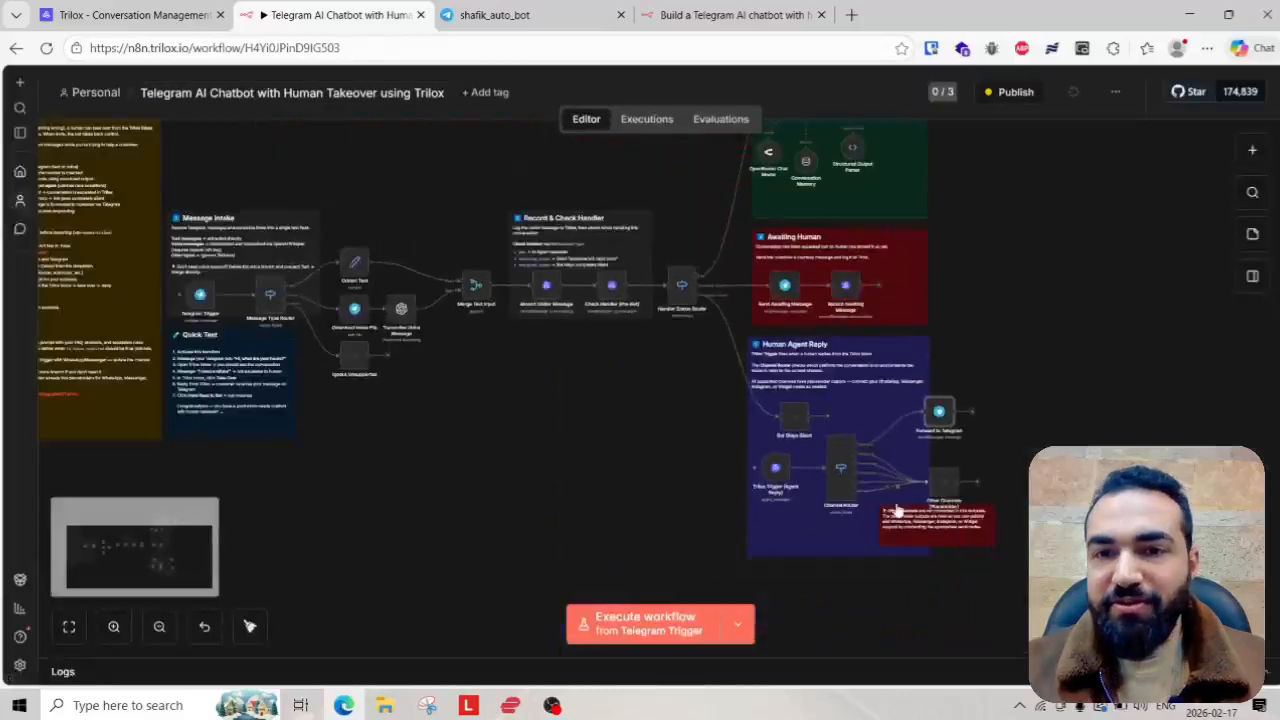
{"action": "left_click_drag", "start_coordinate": [1077, 414], "coordinate": [807, 394]}
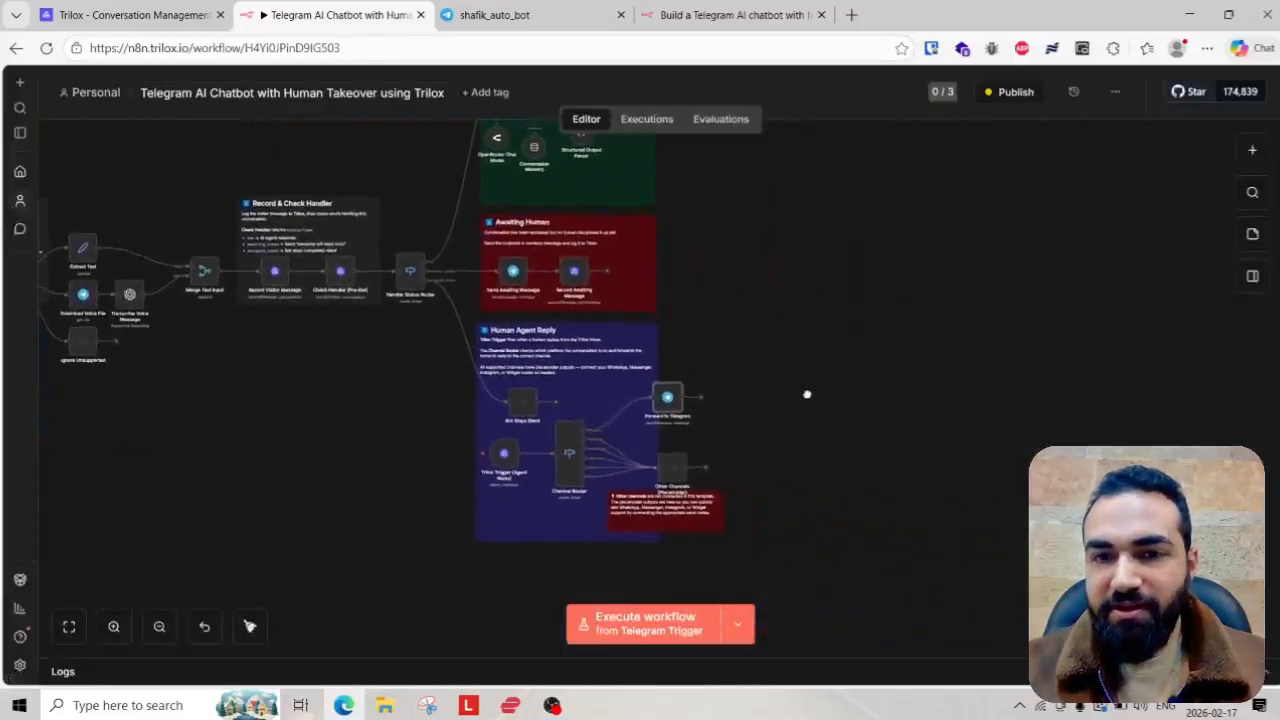
{"action": "scroll", "coordinate": [786, 325], "scroll_direction": "up", "scroll_amount": 2}
{"action": "double_click", "coordinate": [686, 368]}
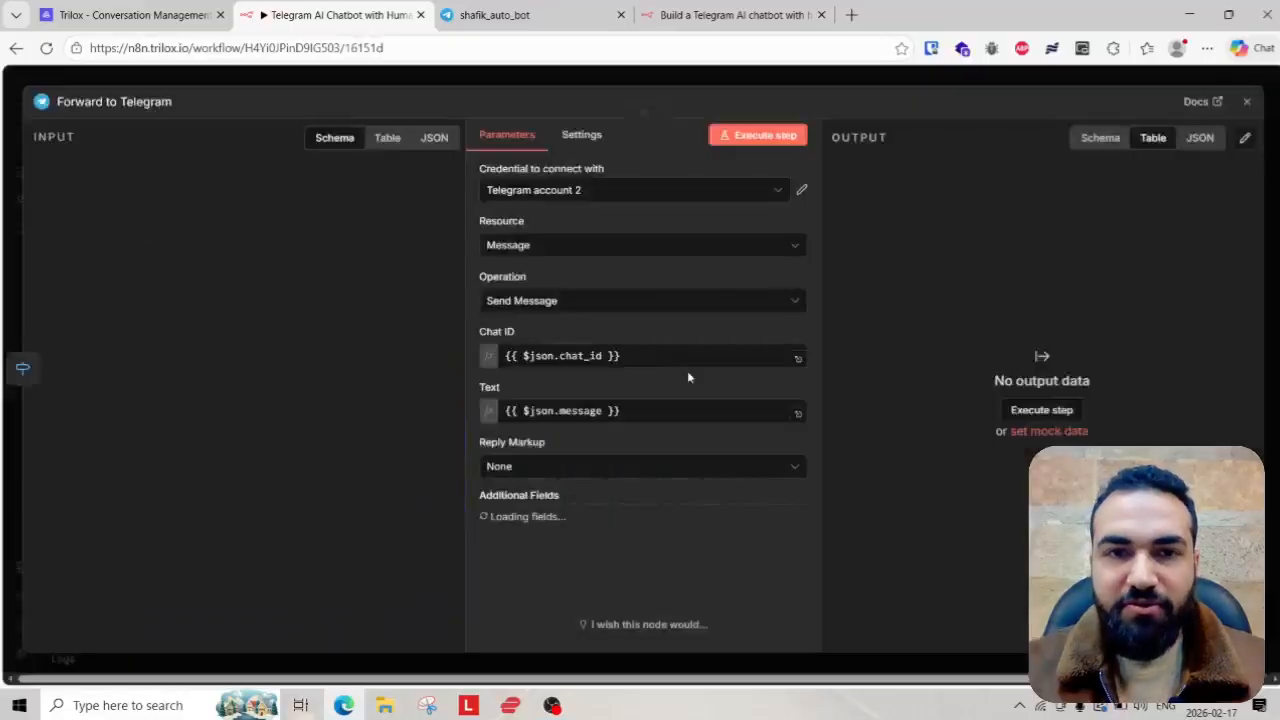
{"action": "left_click", "coordinate": [887, 80]}
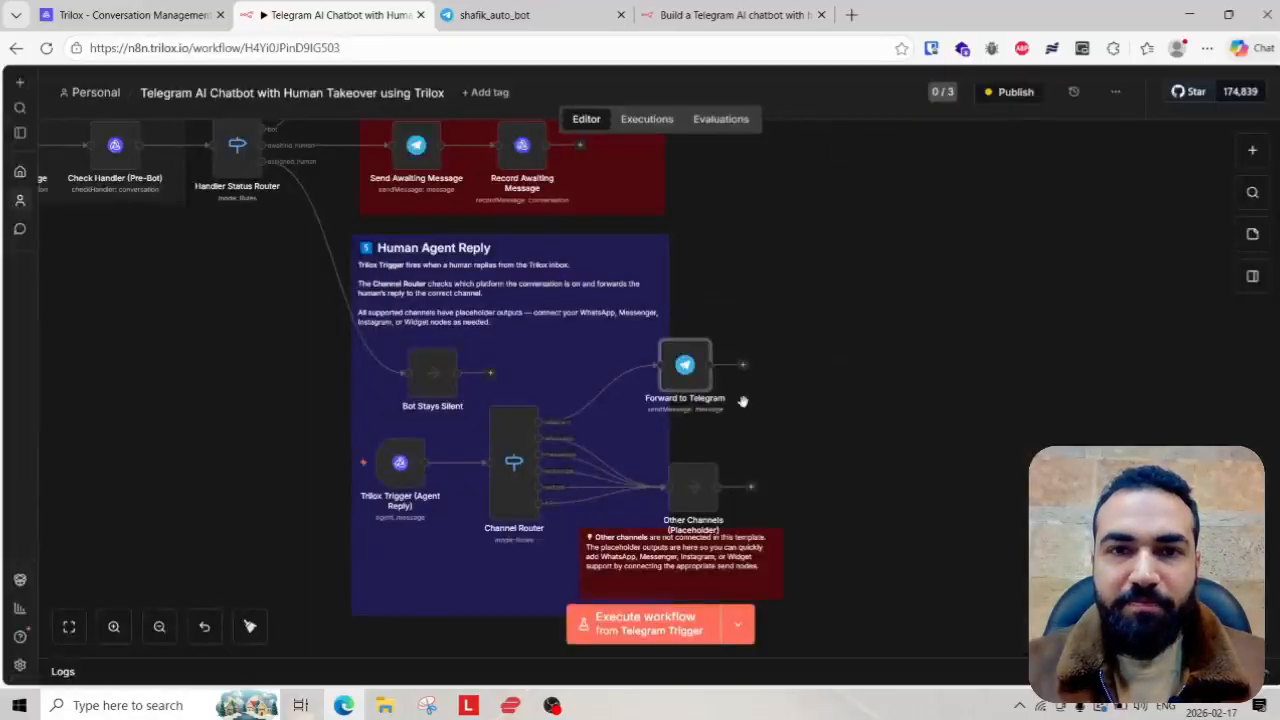
- Publish the updated version of the Telegram AI Chatbot with Human Takeover using Trilox workflow
{"action": "scroll", "coordinate": [743, 401], "scroll_direction": "down", "scroll_amount": 5}
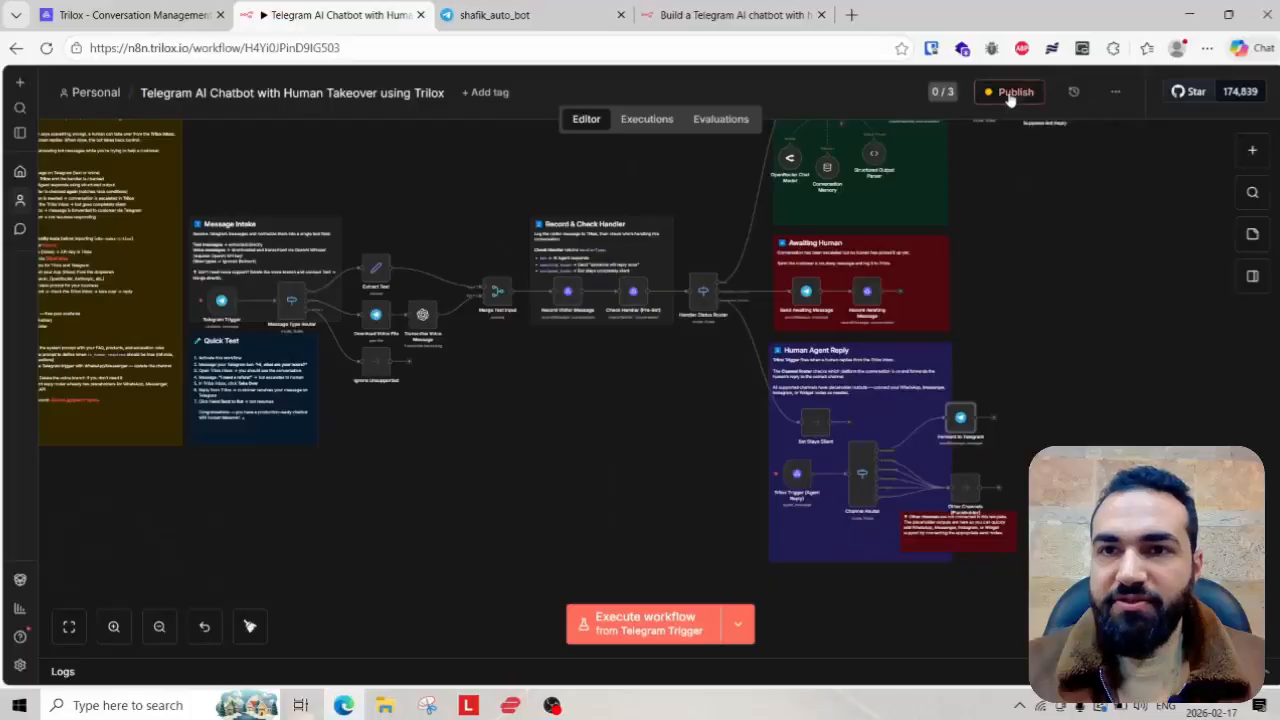
{"action": "left_click", "coordinate": [1012, 92]}
{"action": "left_click", "coordinate": [800, 467]}
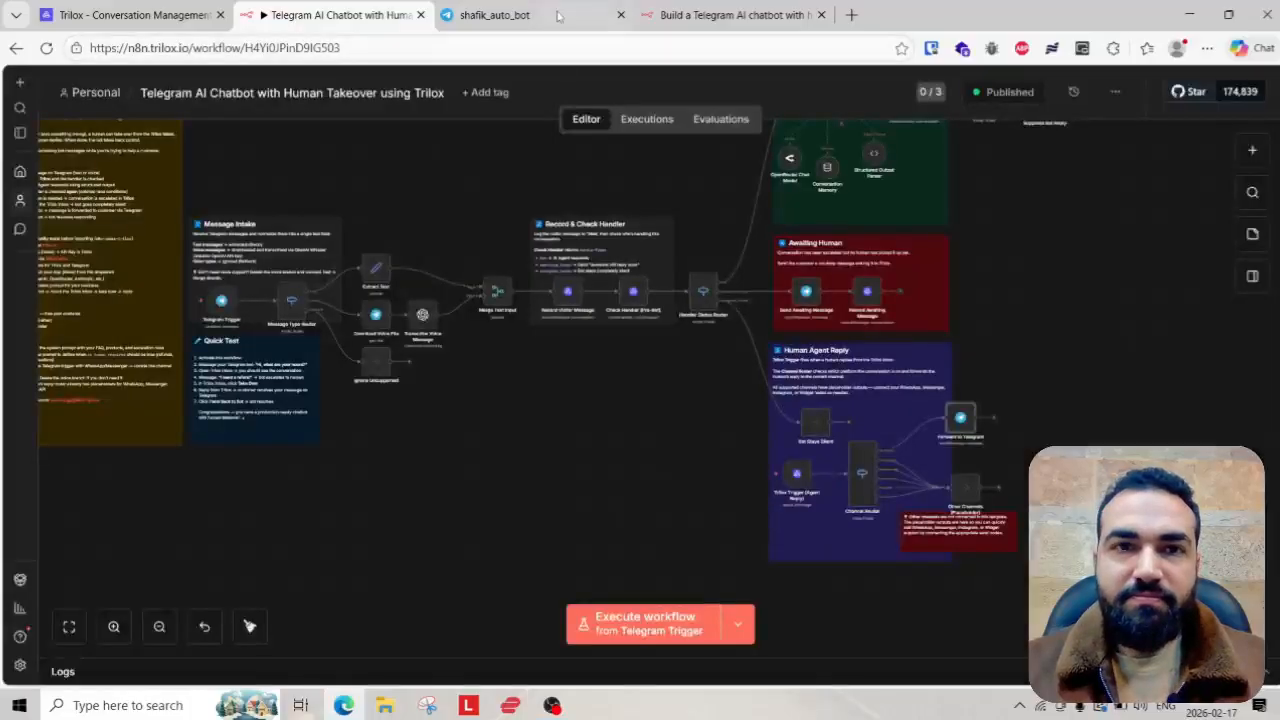
- Switch to Telegram, send "hello" in the existing bot's chat, and open the trilox-demo-bot chat
{"action": "left_click", "coordinate": [557, 15]}
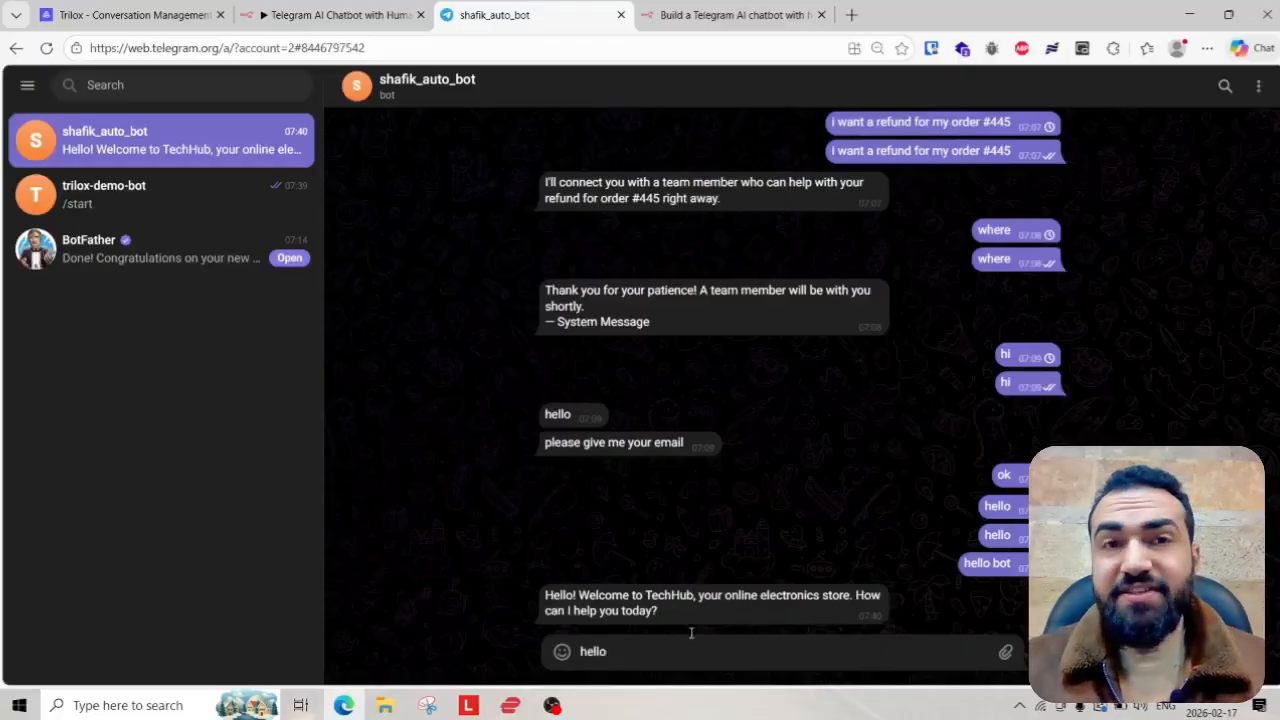
{"action": "left_click", "coordinate": [335, 15]}
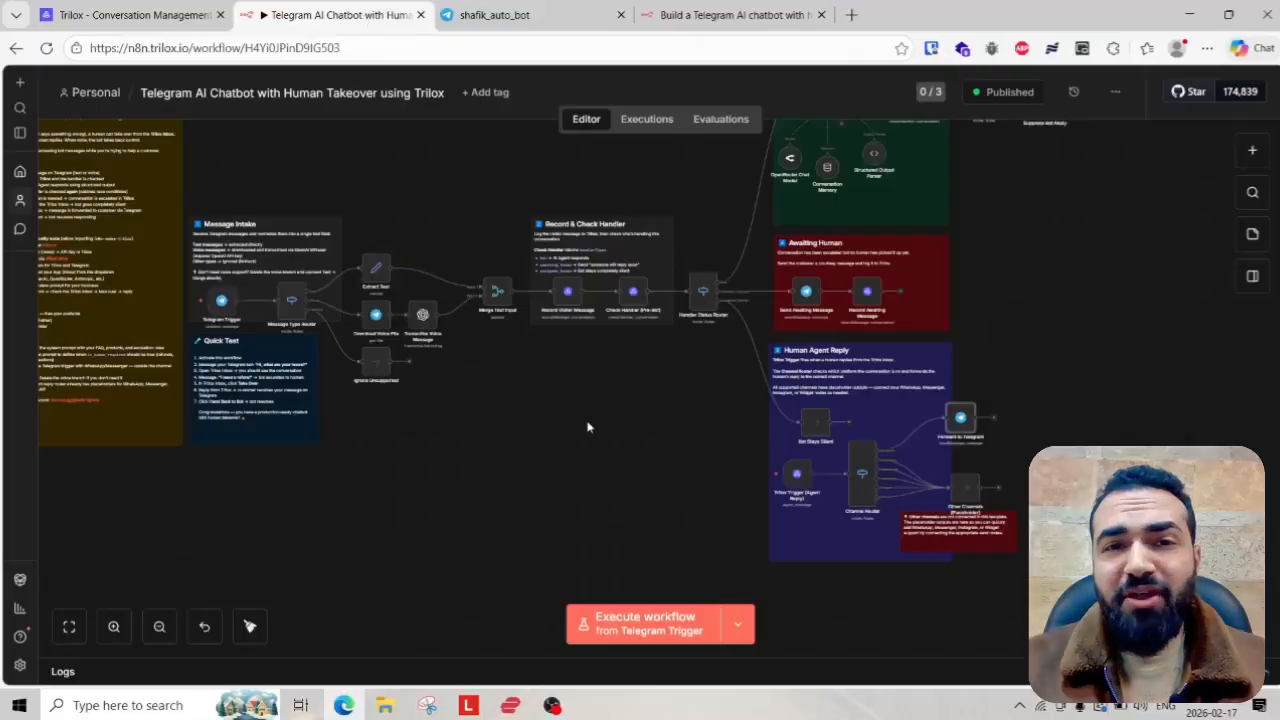
{"action": "scroll", "coordinate": [588, 427], "scroll_direction": "down", "scroll_amount": 5}
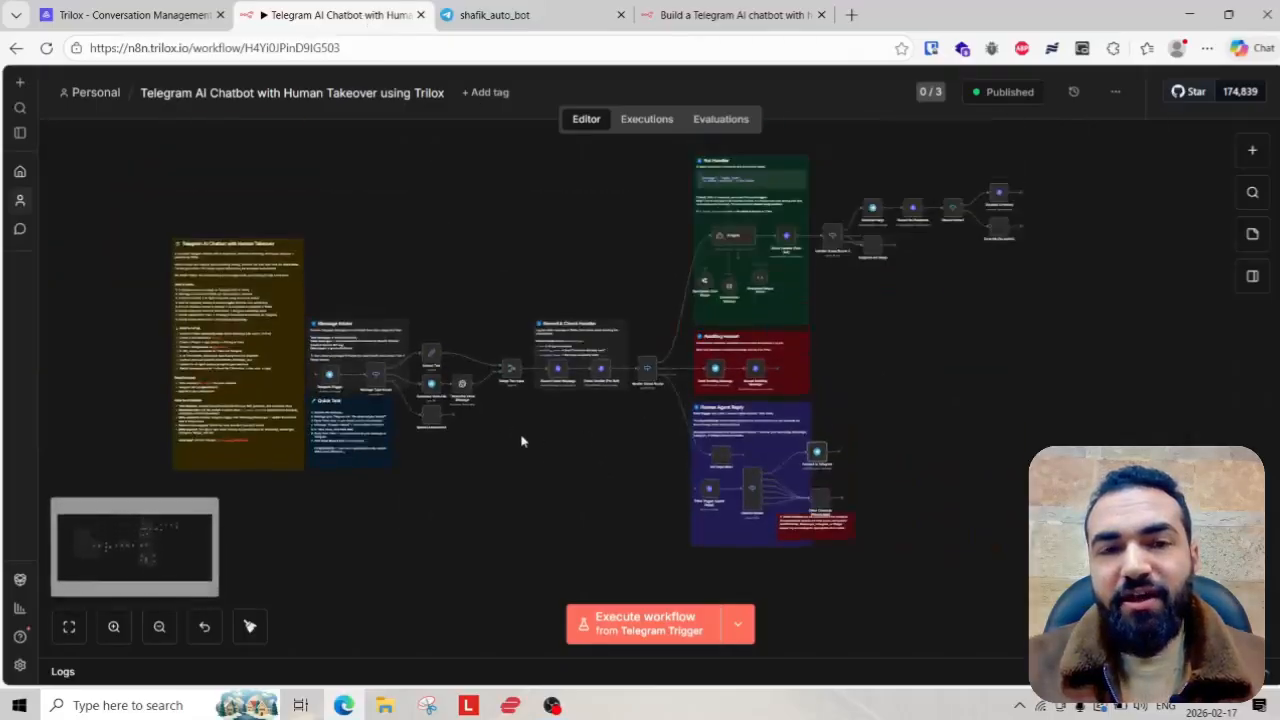
{"action": "scroll", "coordinate": [521, 441], "scroll_direction": "up", "scroll_amount": 3}
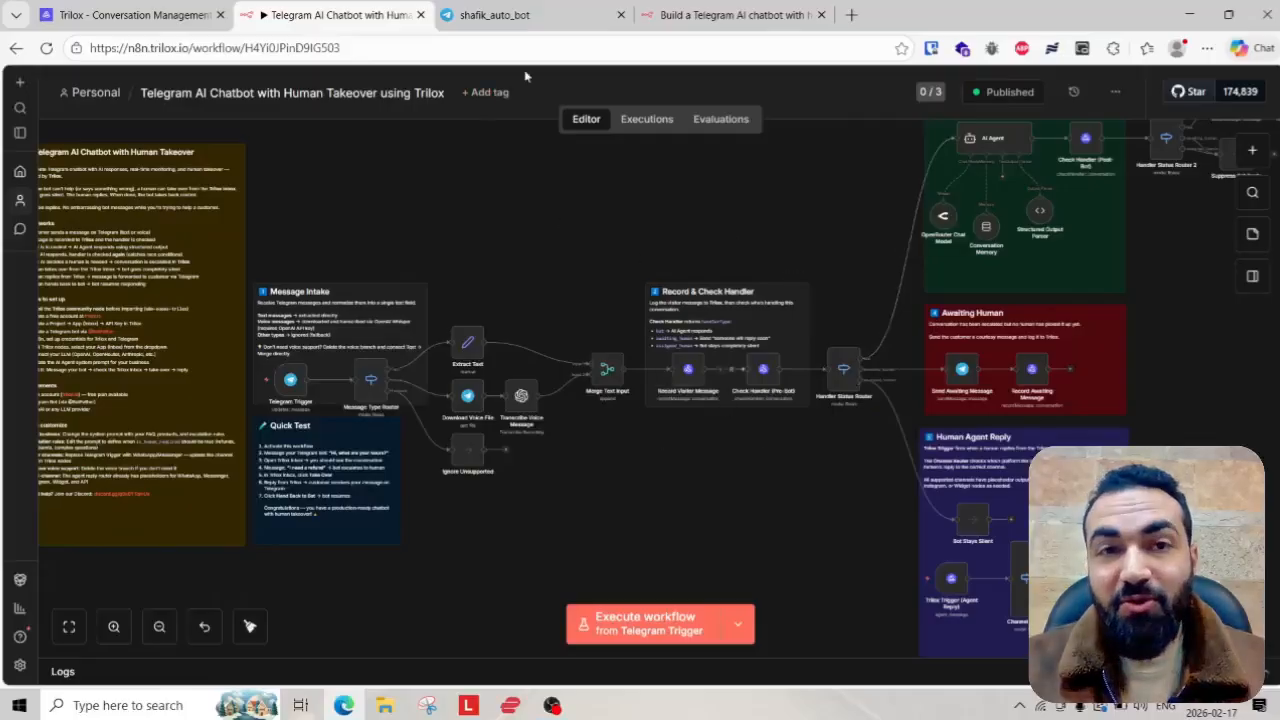
{"action": "left_click", "coordinate": [550, 15]}
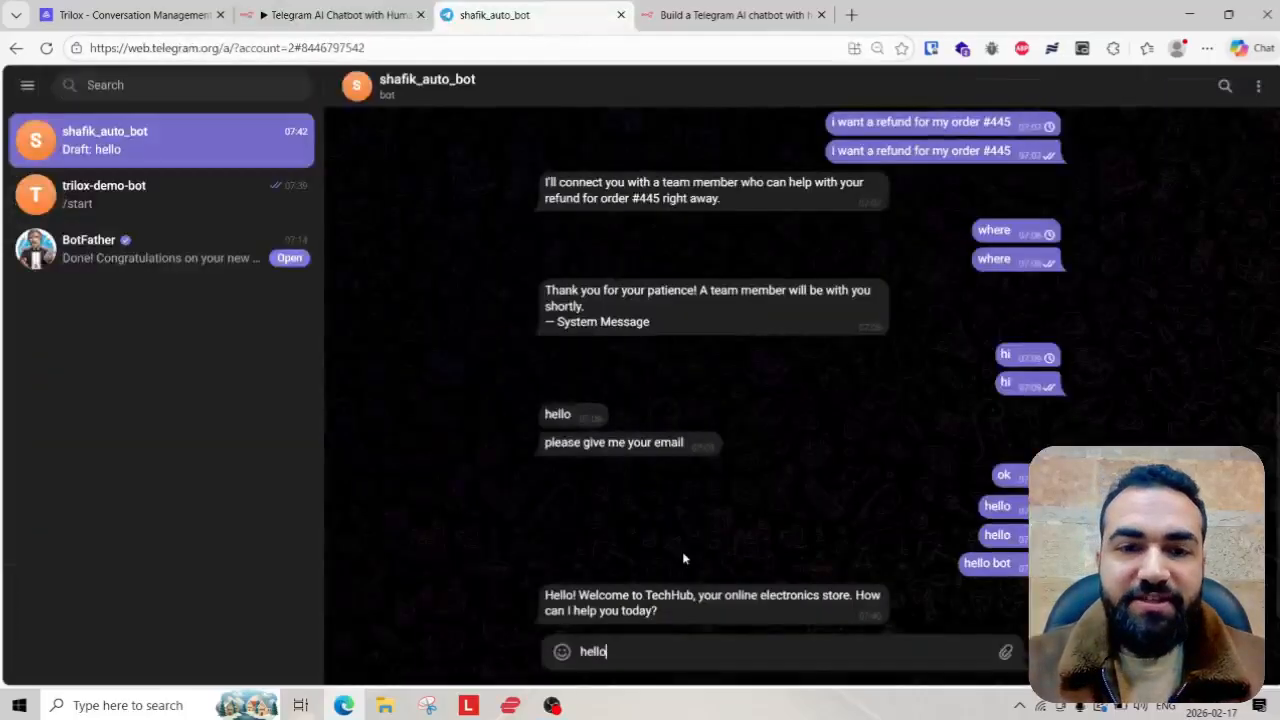
{"action": "key", "text": "Return"}
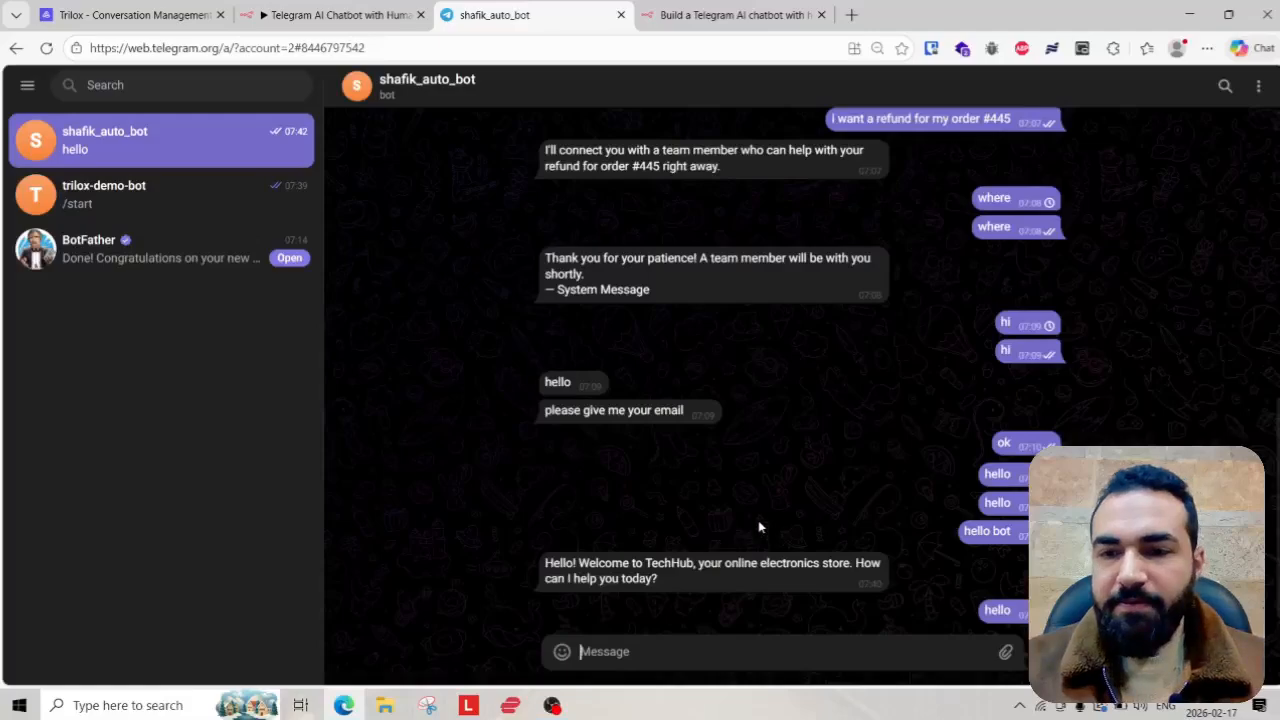
{"action": "left_click", "coordinate": [150, 195]}
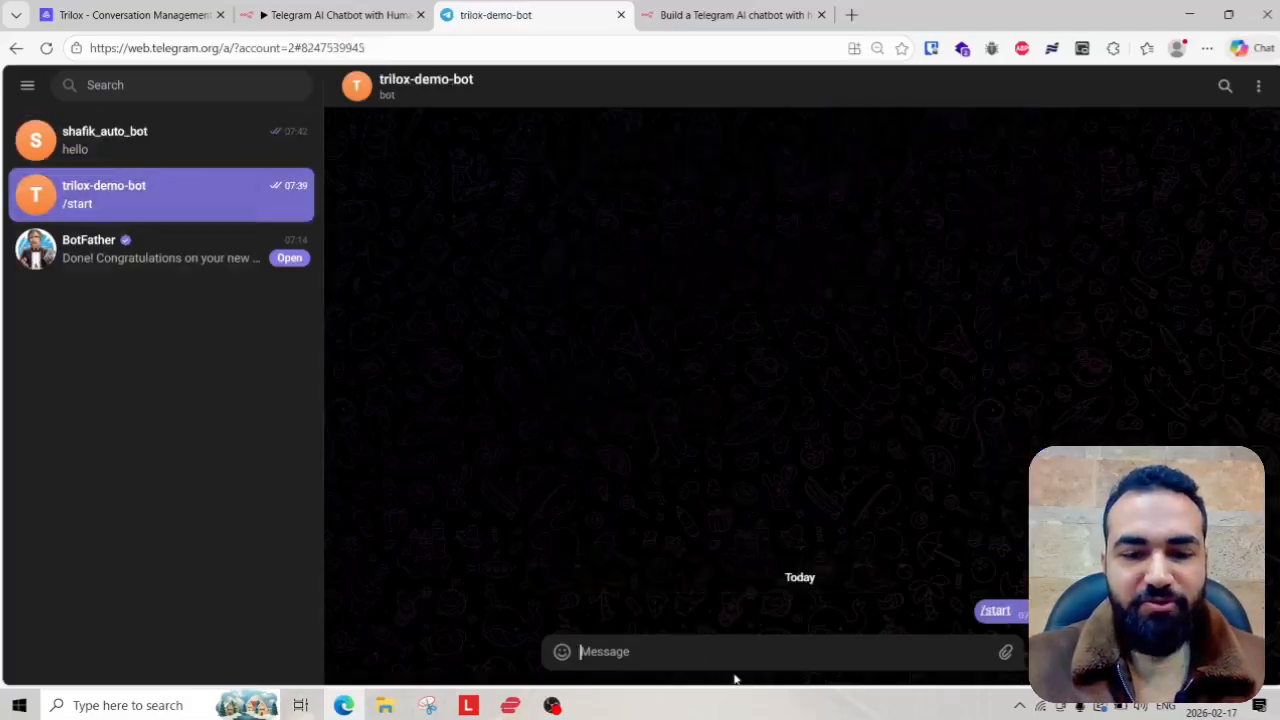
- Send "hello" to trilox-demo-bot and check the Unknown Telegram conversation in the Trilox inbox
{"action": "key", "text": "Return"}
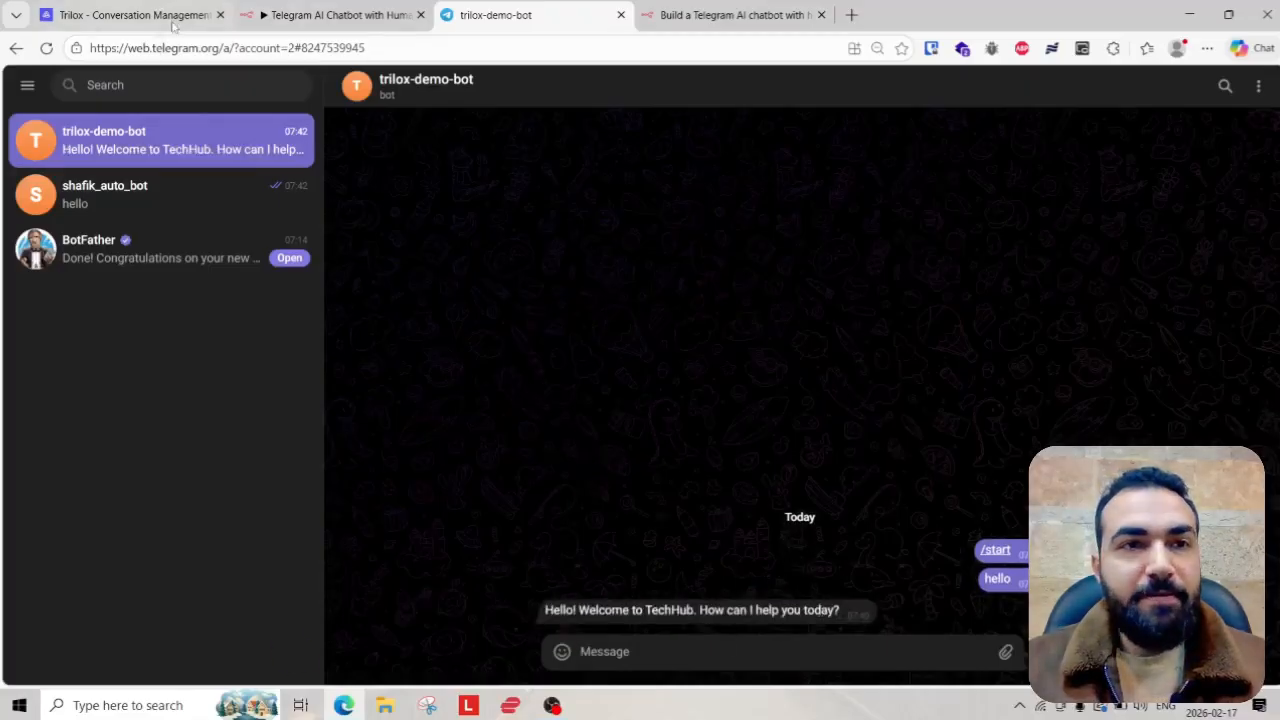
{"action": "left_click_drag", "start_coordinate": [160, 18], "coordinate": [355, 18]}
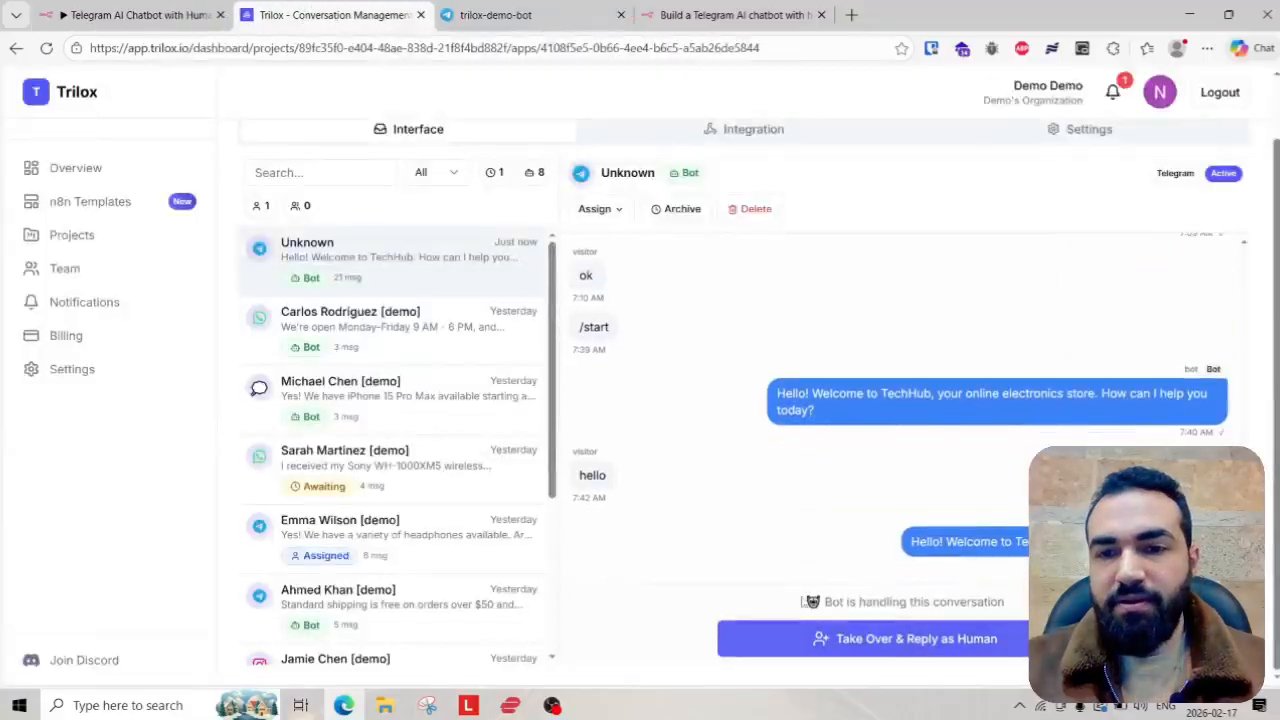
- Switch to n8n, open the workflow's latest execution, and inspect the Telegram Trigger node's output
{"action": "left_click", "coordinate": [570, 17]}
{"action": "left_click", "coordinate": [735, 15]}
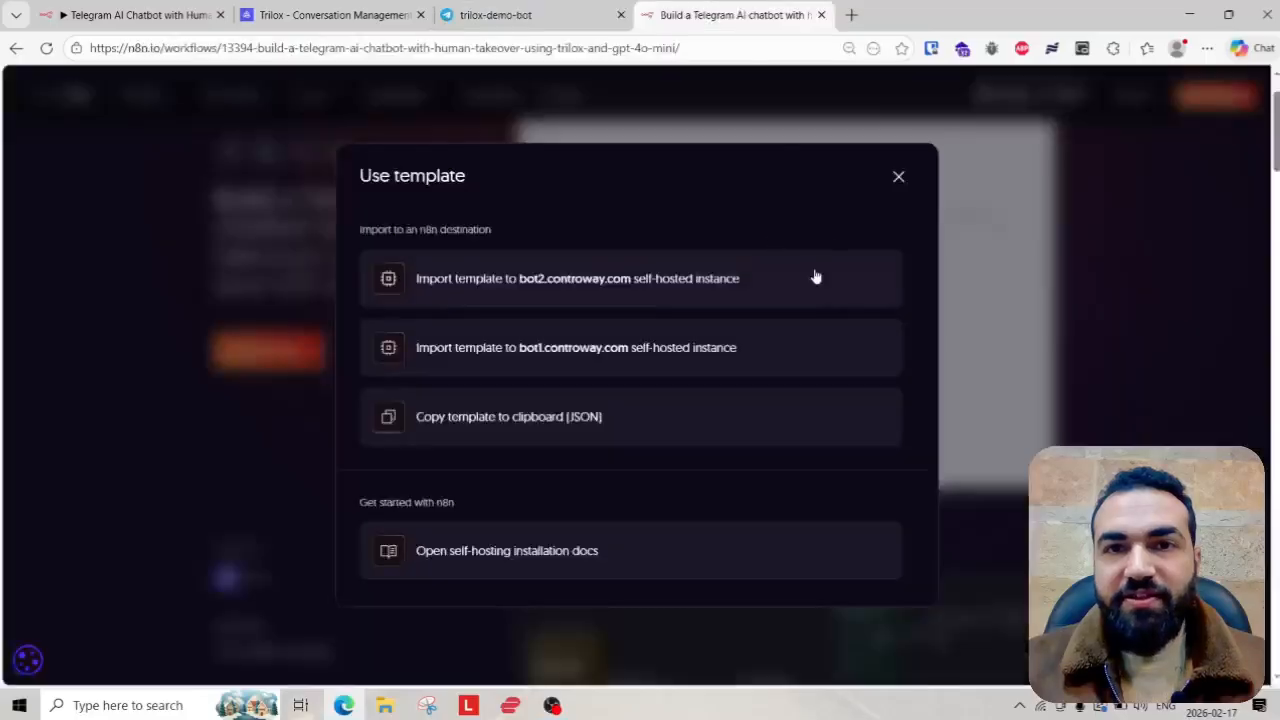
{"action": "left_click", "coordinate": [135, 12]}
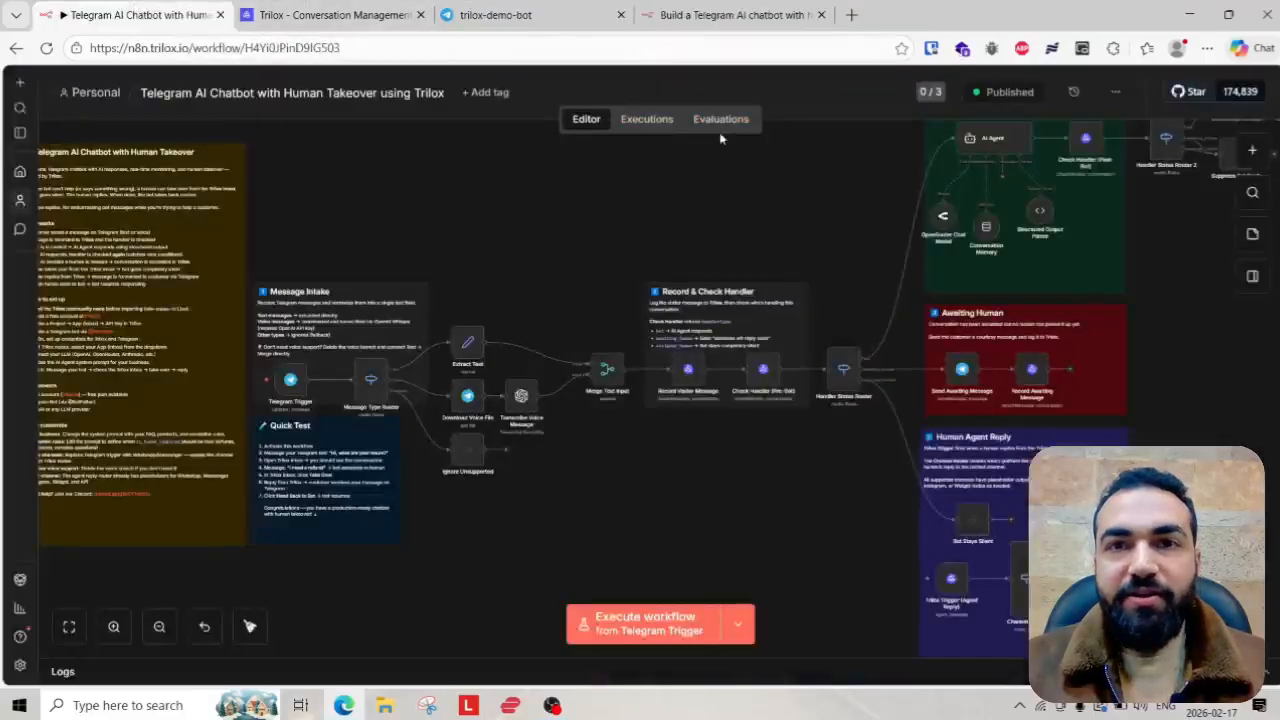
{"action": "left_click", "coordinate": [645, 121]}
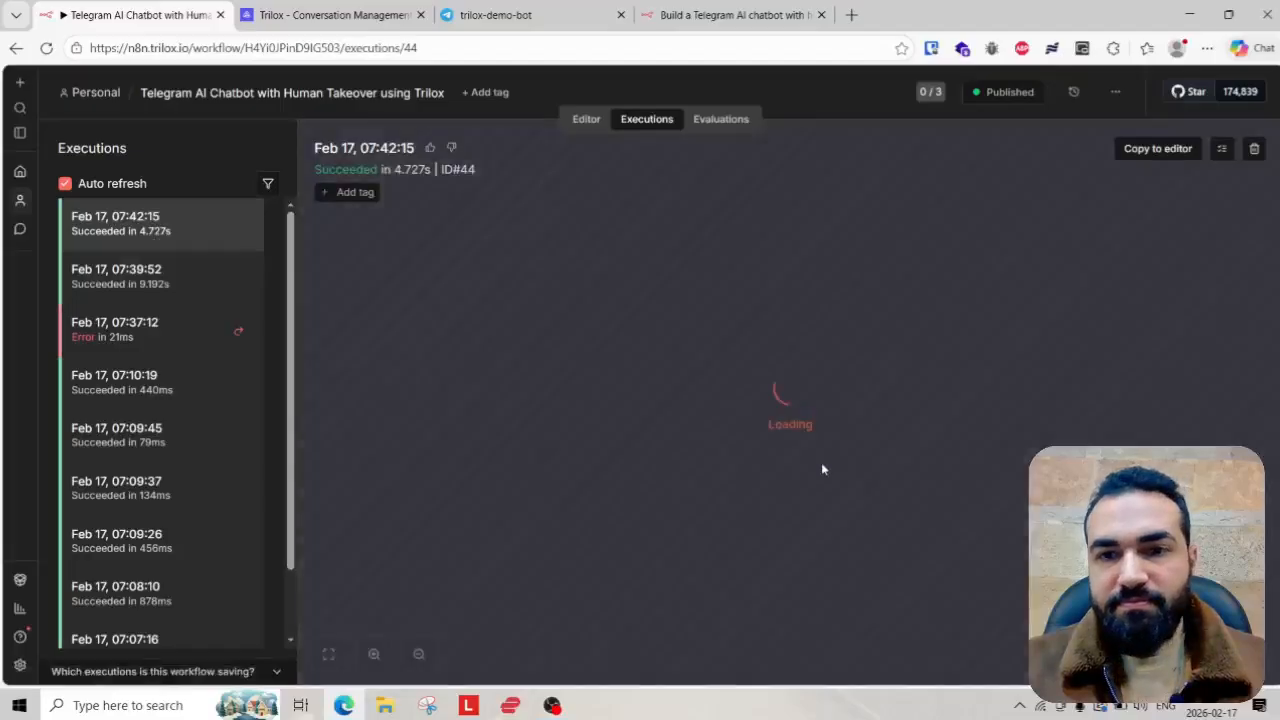
{"action": "scroll", "coordinate": [771, 443], "scroll_direction": "up", "scroll_amount": 5}
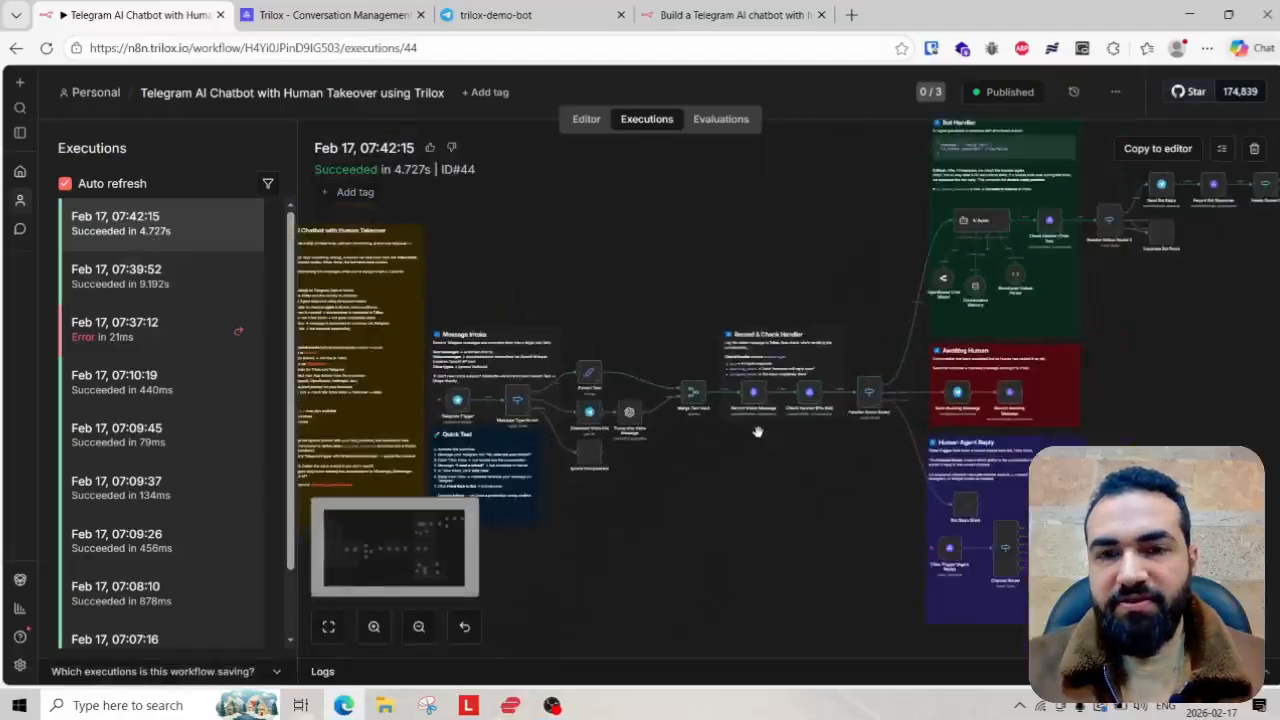
{"action": "scroll", "coordinate": [545, 410], "scroll_direction": "up", "scroll_amount": 4}
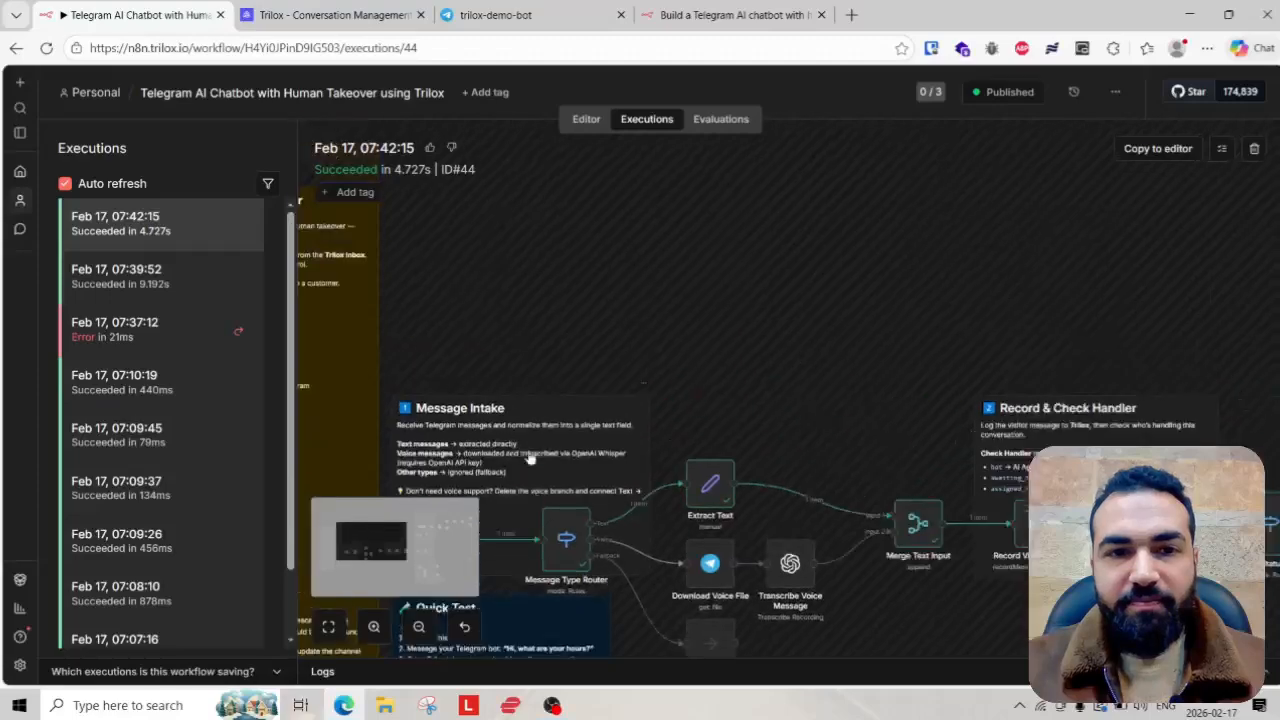
{"action": "scroll", "coordinate": [470, 412], "scroll_direction": "up", "scroll_amount": 2}
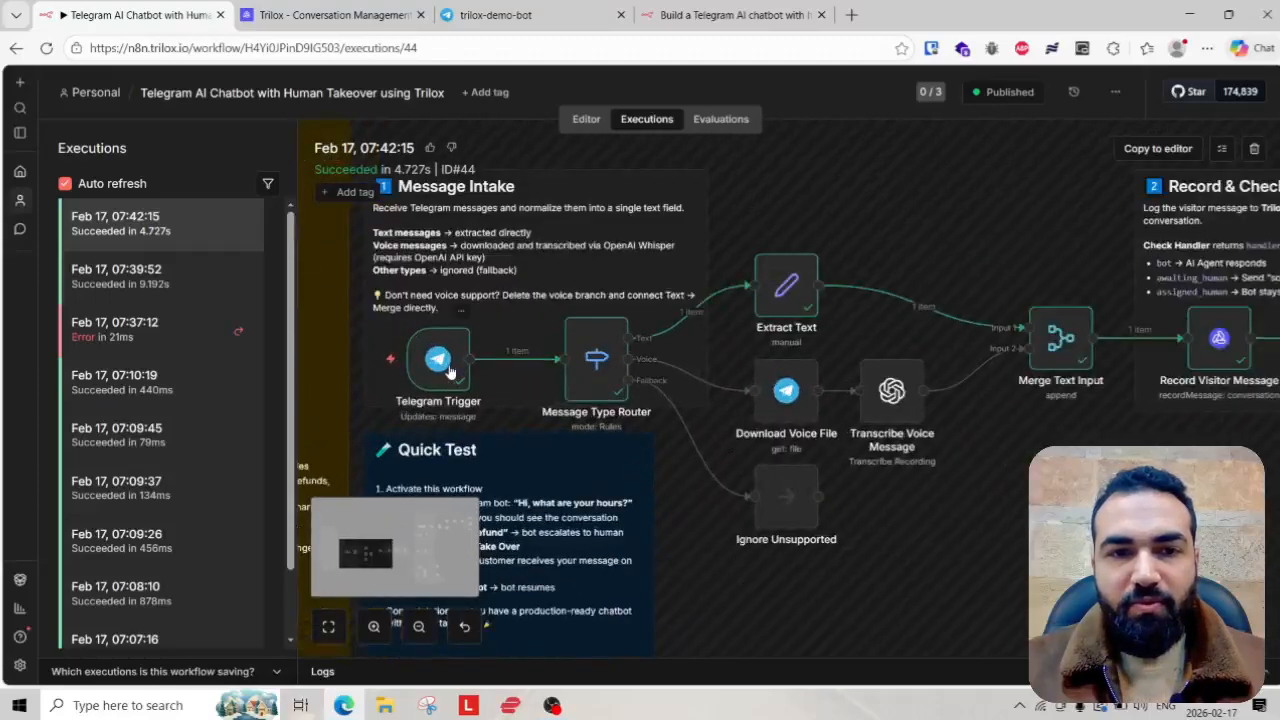
{"action": "double_click", "coordinate": [448, 369]}
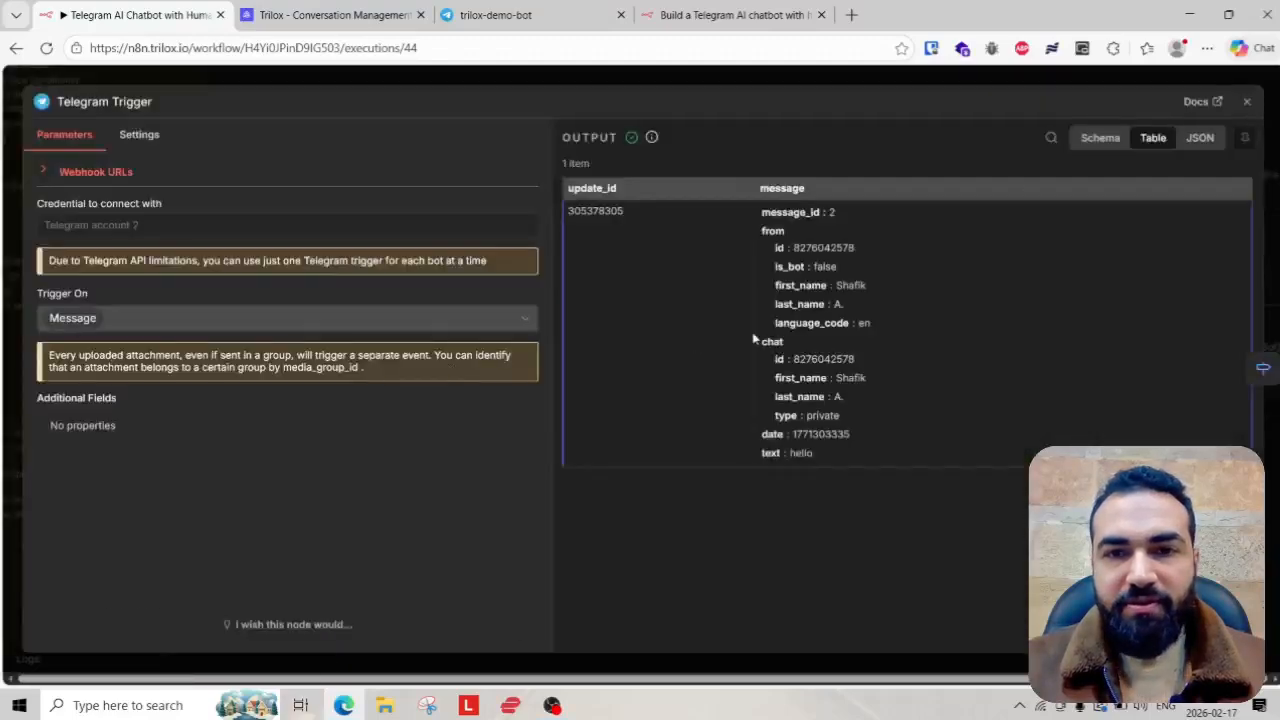
{"action": "left_click", "coordinate": [859, 78]}
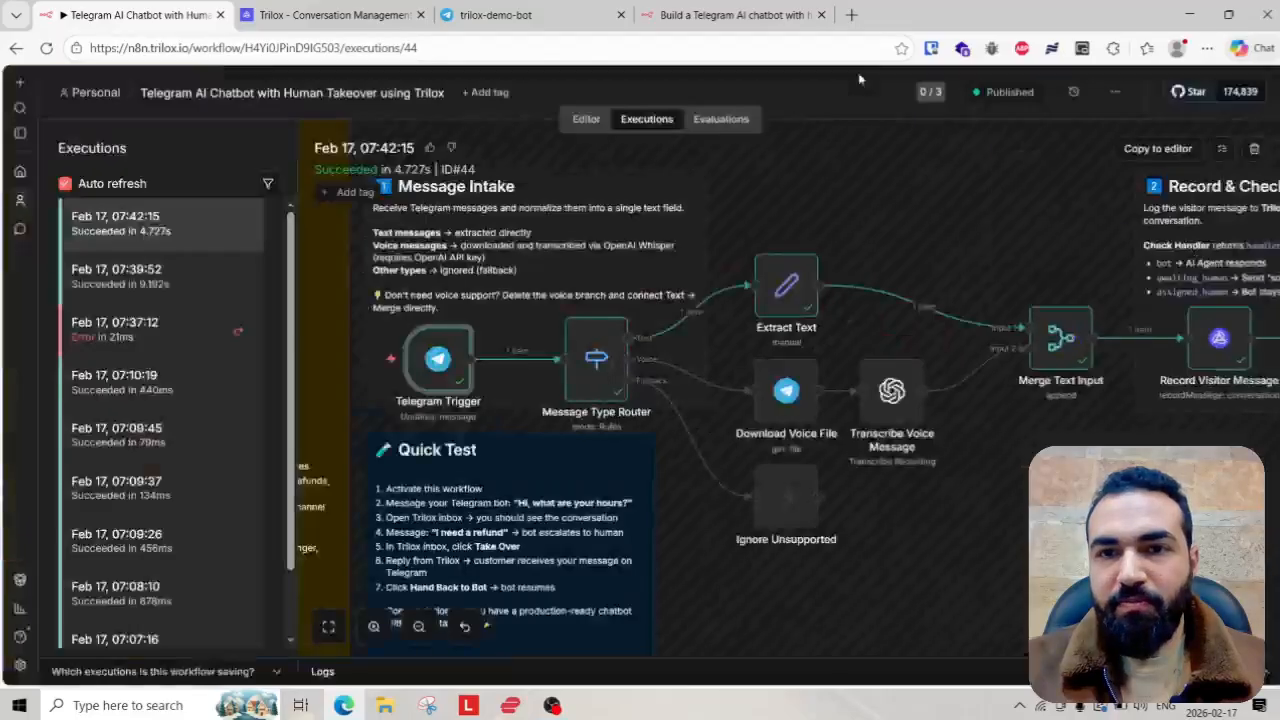
- Follow the execution path to the Record & Check Handler section and inspect the handlerType output of Check Handler (Pre-Bot)
{"action": "scroll", "coordinate": [597, 340], "scroll_direction": "up", "scroll_amount": 3}
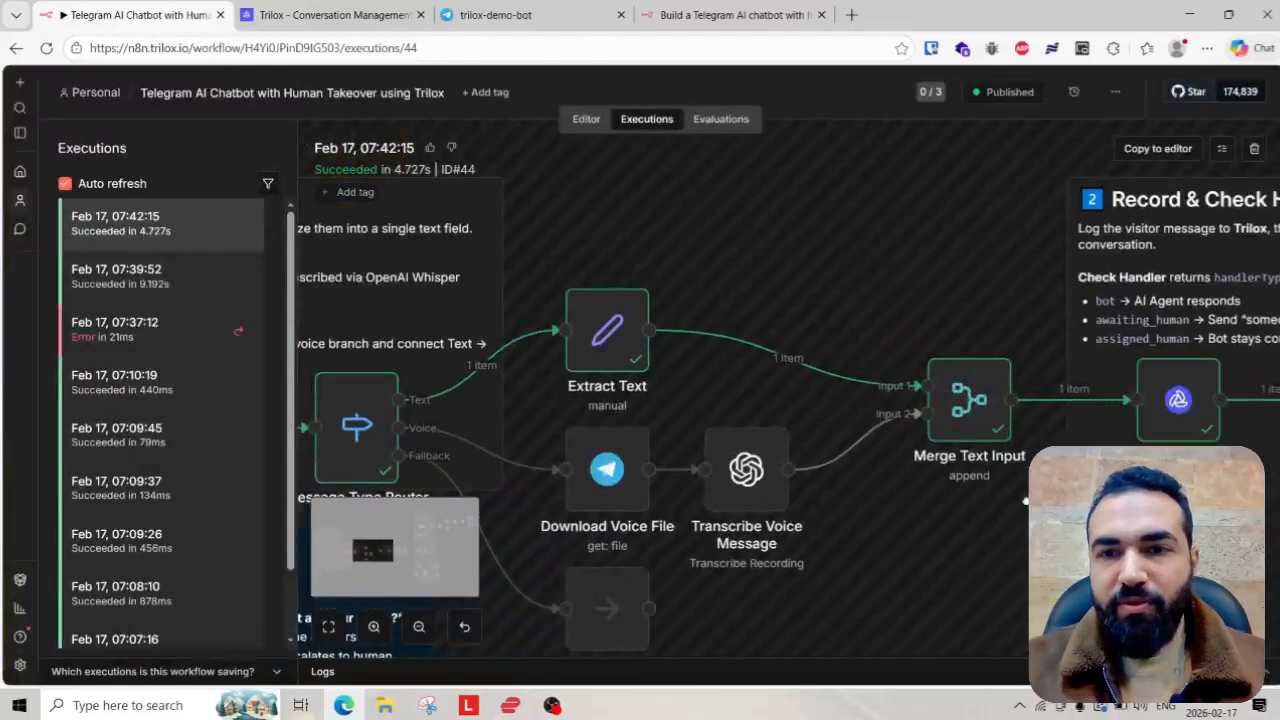
{"action": "scroll", "coordinate": [757, 491], "scroll_direction": "right", "scroll_amount": 5}
{"action": "scroll", "coordinate": [757, 485], "scroll_direction": "down", "scroll_amount": 3}
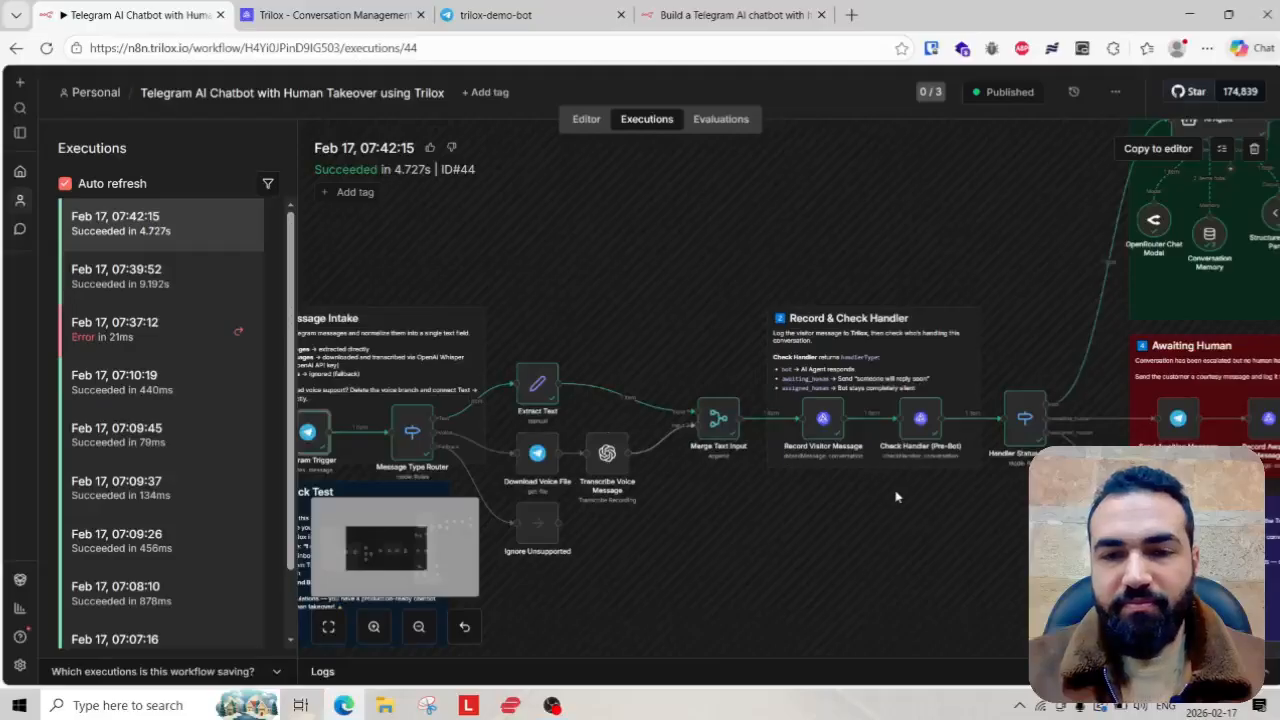
{"action": "scroll", "coordinate": [634, 534], "scroll_direction": "right", "scroll_amount": 5}
{"action": "scroll", "coordinate": [646, 523], "scroll_direction": "down", "scroll_amount": 2}
{"action": "scroll", "coordinate": [817, 531], "scroll_direction": "up", "scroll_amount": 3}
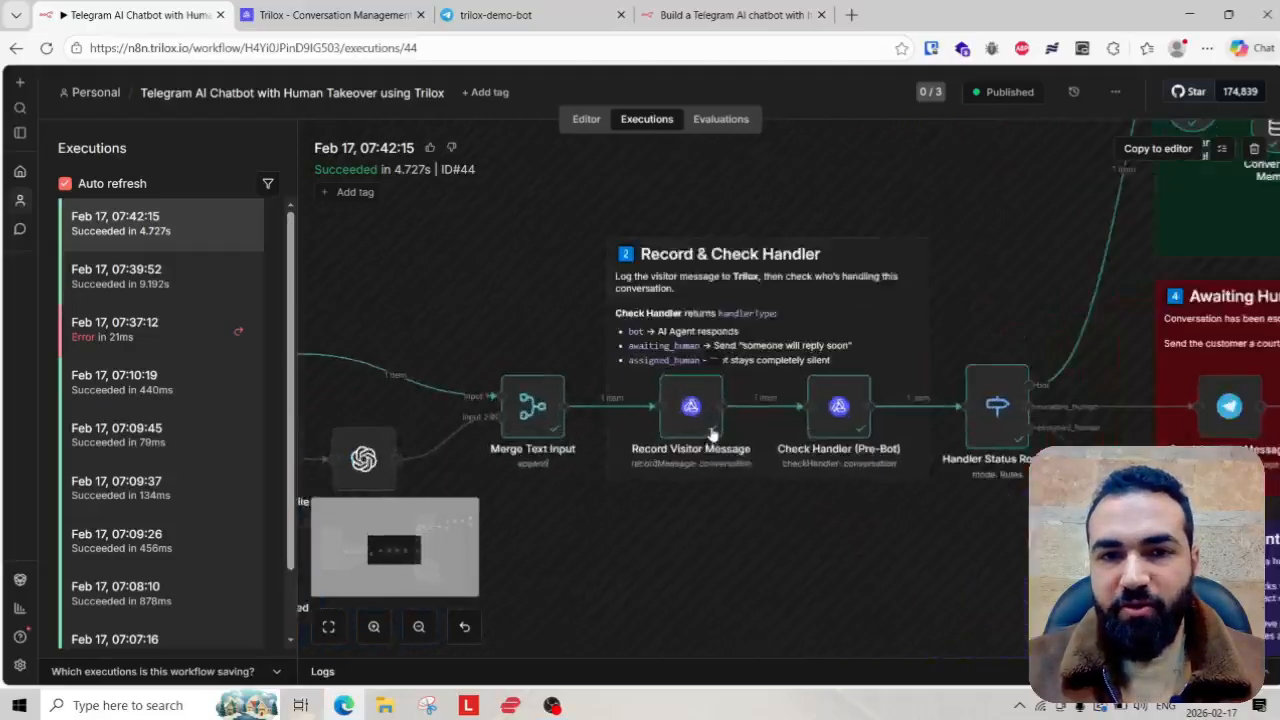
{"action": "scroll", "coordinate": [880, 440], "scroll_direction": "up", "scroll_amount": 1}
{"action": "scroll", "coordinate": [640, 448], "scroll_direction": "right", "scroll_amount": 5}
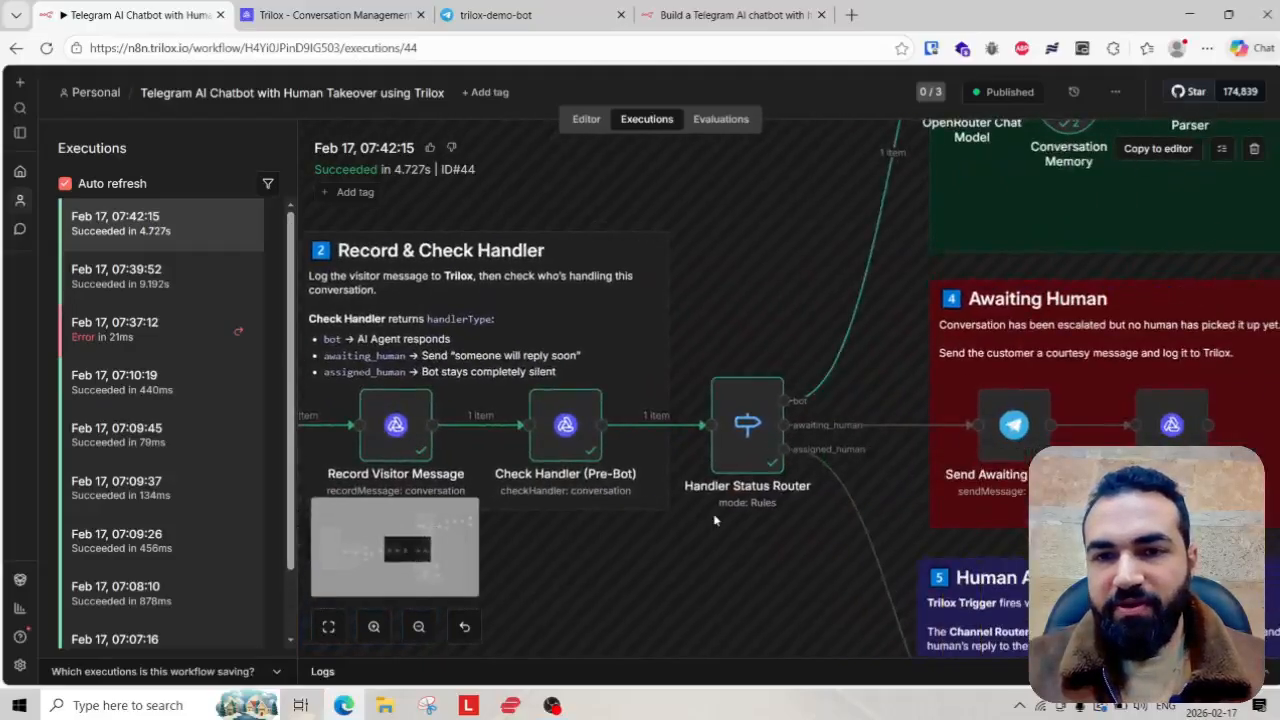
{"action": "double_click", "coordinate": [566, 426]}
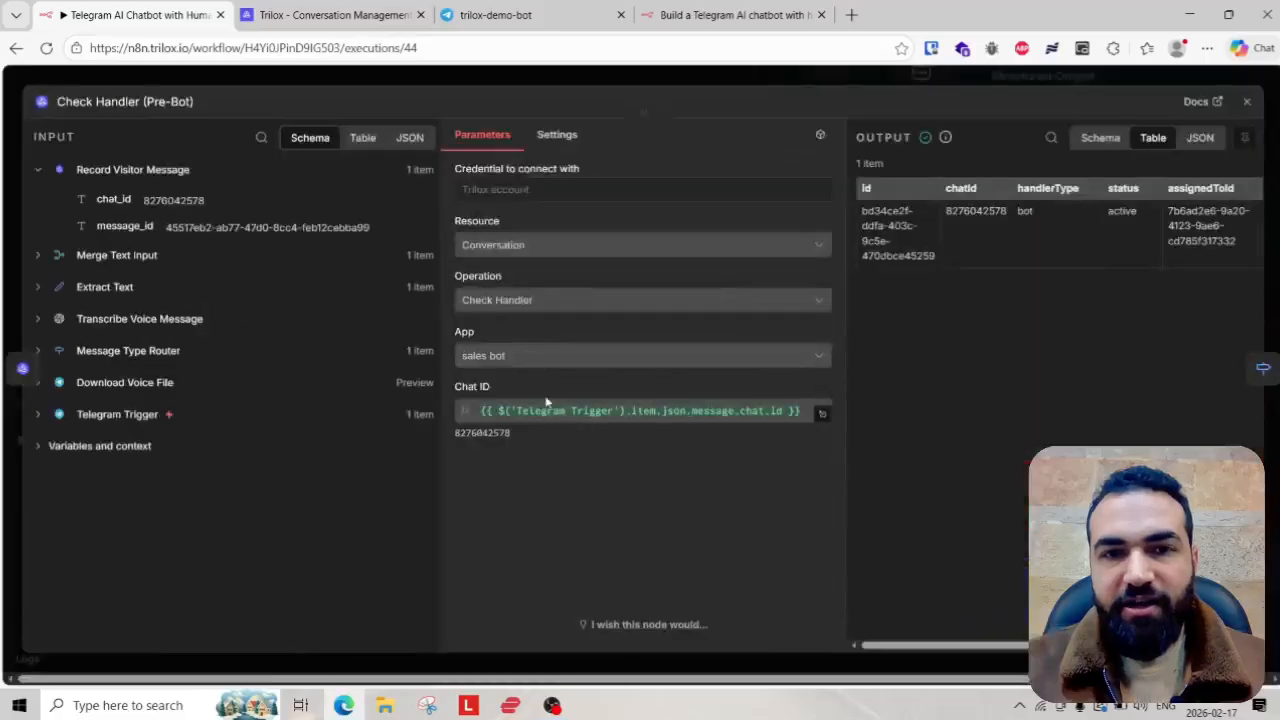
{"action": "double_click", "coordinate": [1026, 210]}
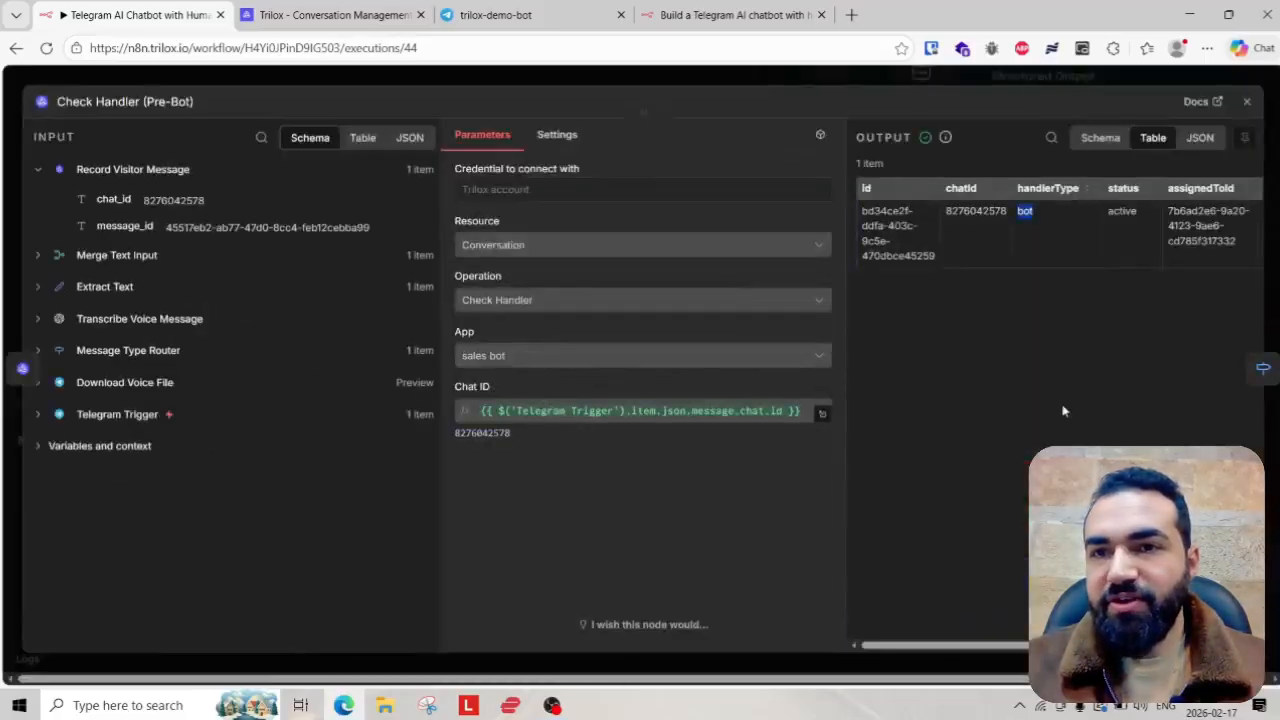
{"action": "left_click", "coordinate": [785, 80]}
- Inspect the AI Agent node's output in the Bot Handler section, then close the node
{"action": "left_click_drag", "start_coordinate": [926, 186], "coordinate": [686, 378]}
{"action": "scroll", "coordinate": [811, 266], "scroll_direction": "up", "scroll_amount": 4}
{"action": "scroll", "coordinate": [703, 283], "scroll_direction": "down", "scroll_amount": 5}
{"action": "left_click_drag", "start_coordinate": [985, 389], "coordinate": [851, 449]}
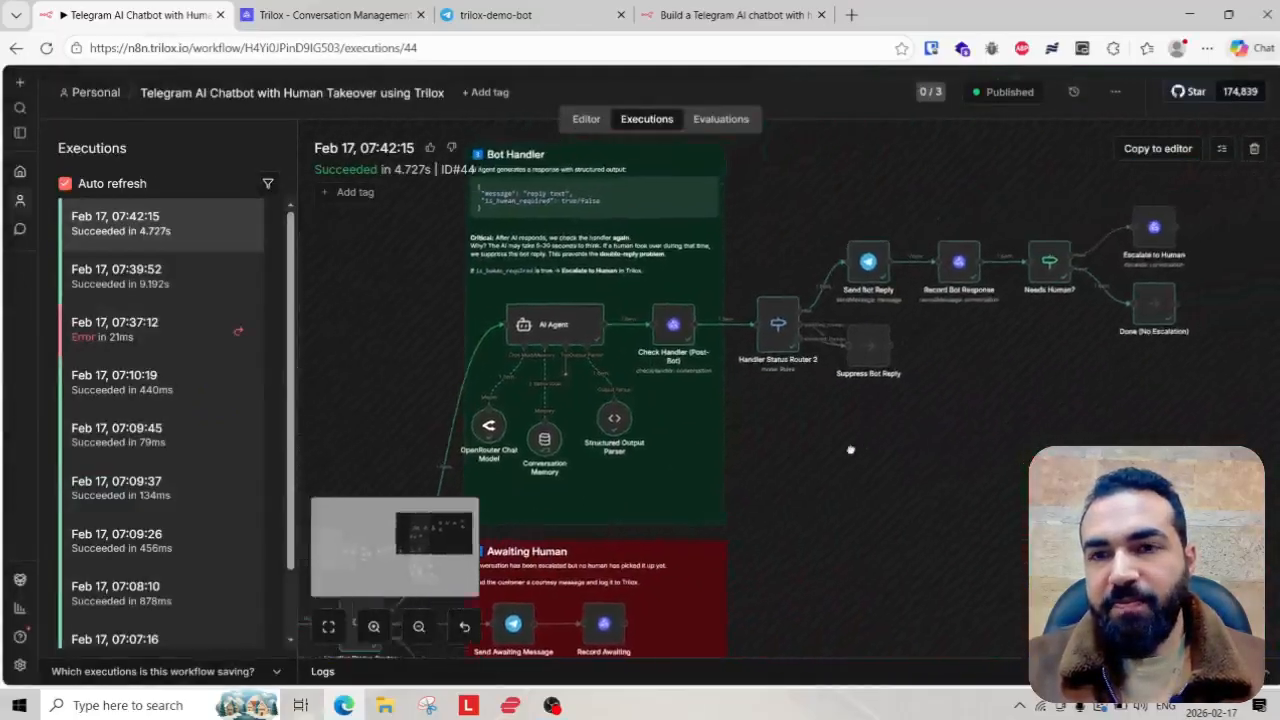
{"action": "scroll", "coordinate": [628, 347], "scroll_direction": "up", "scroll_amount": 3}
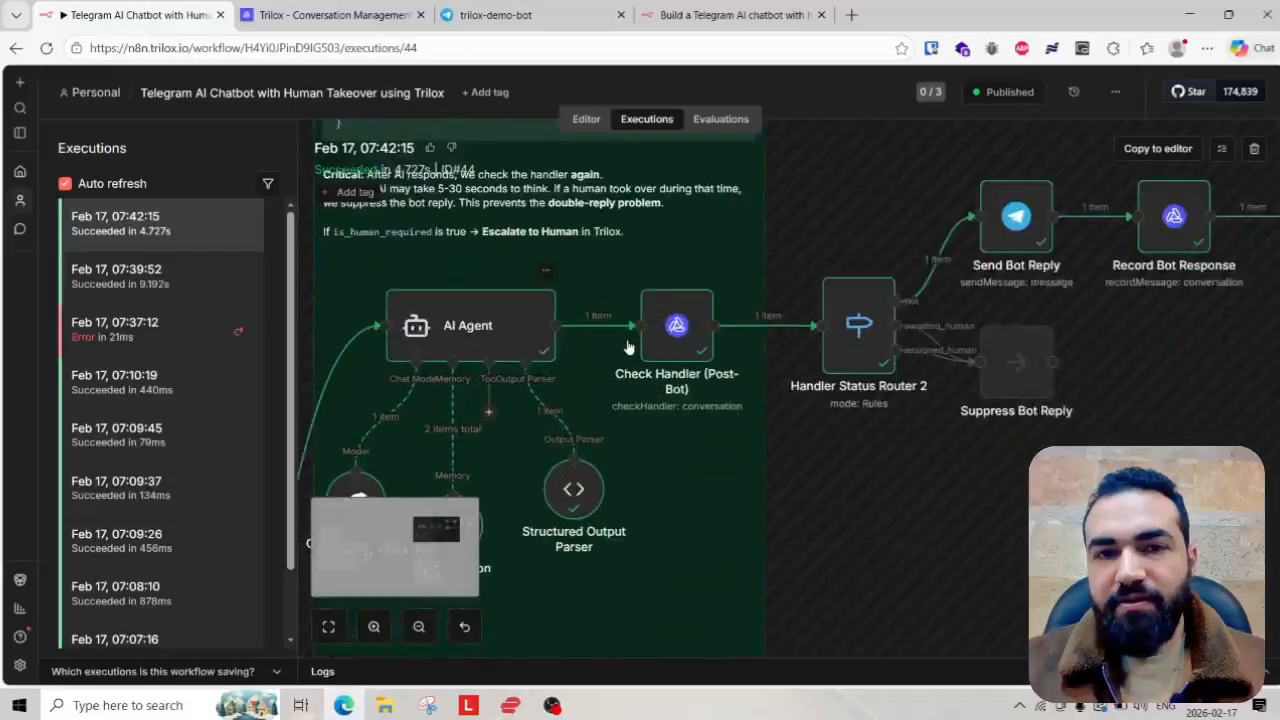
{"action": "double_click", "coordinate": [512, 350]}
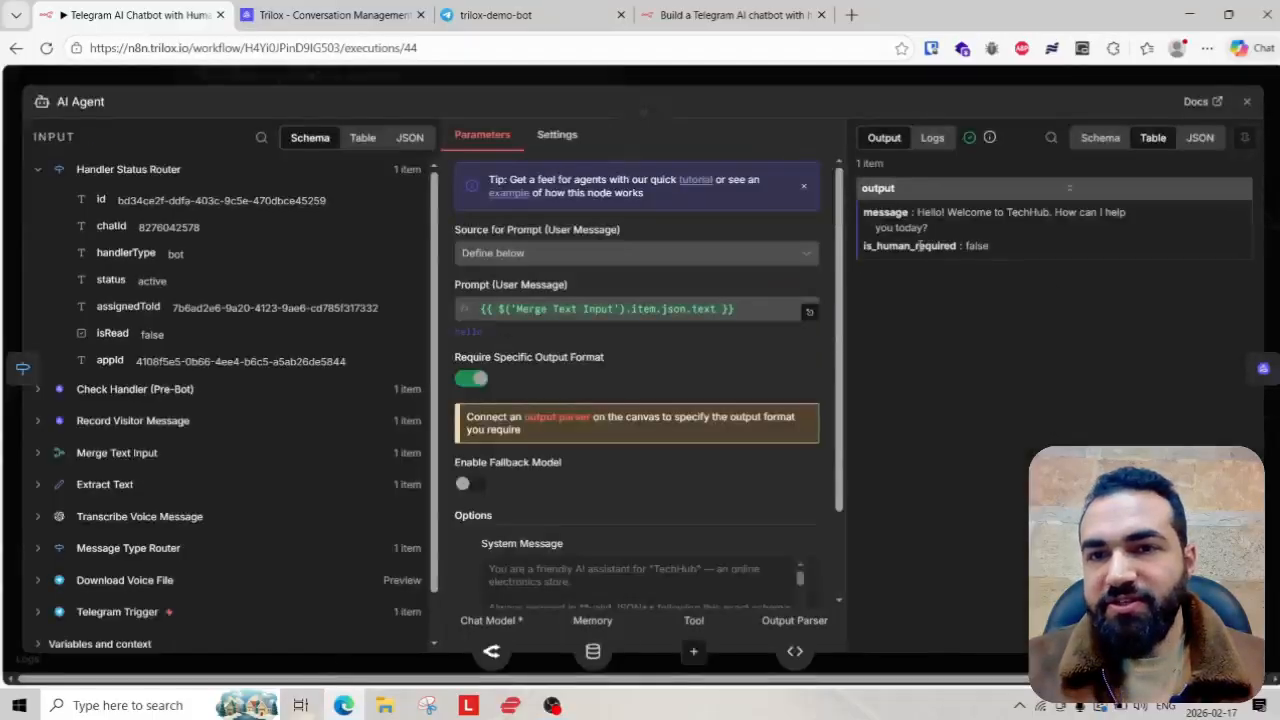
{"action": "left_click", "coordinate": [895, 83]}
- Trace the execution path from Handler Status Router 2 through Send Bot Reply and Record Bot Response to the Needs Human? branches
{"action": "scroll", "coordinate": [900, 430], "scroll_direction": "right", "scroll_amount": 4}
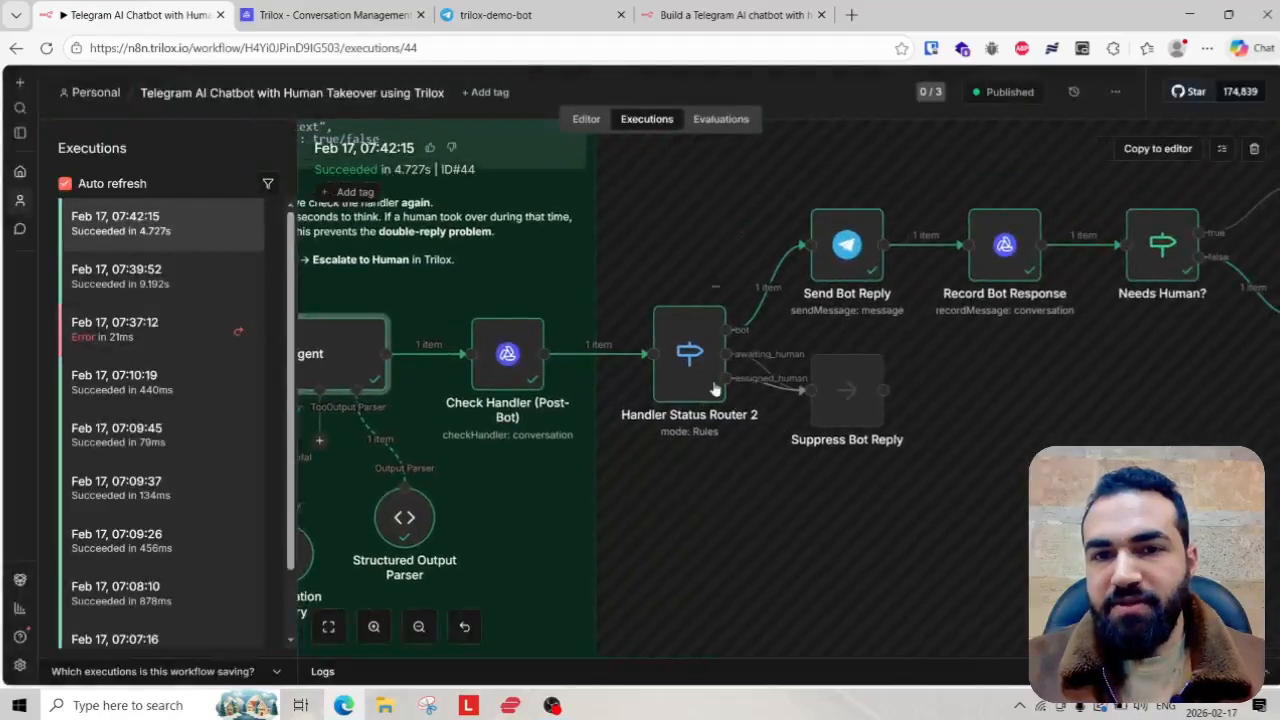
{"action": "scroll", "coordinate": [690, 345], "scroll_direction": "right", "scroll_amount": 5}
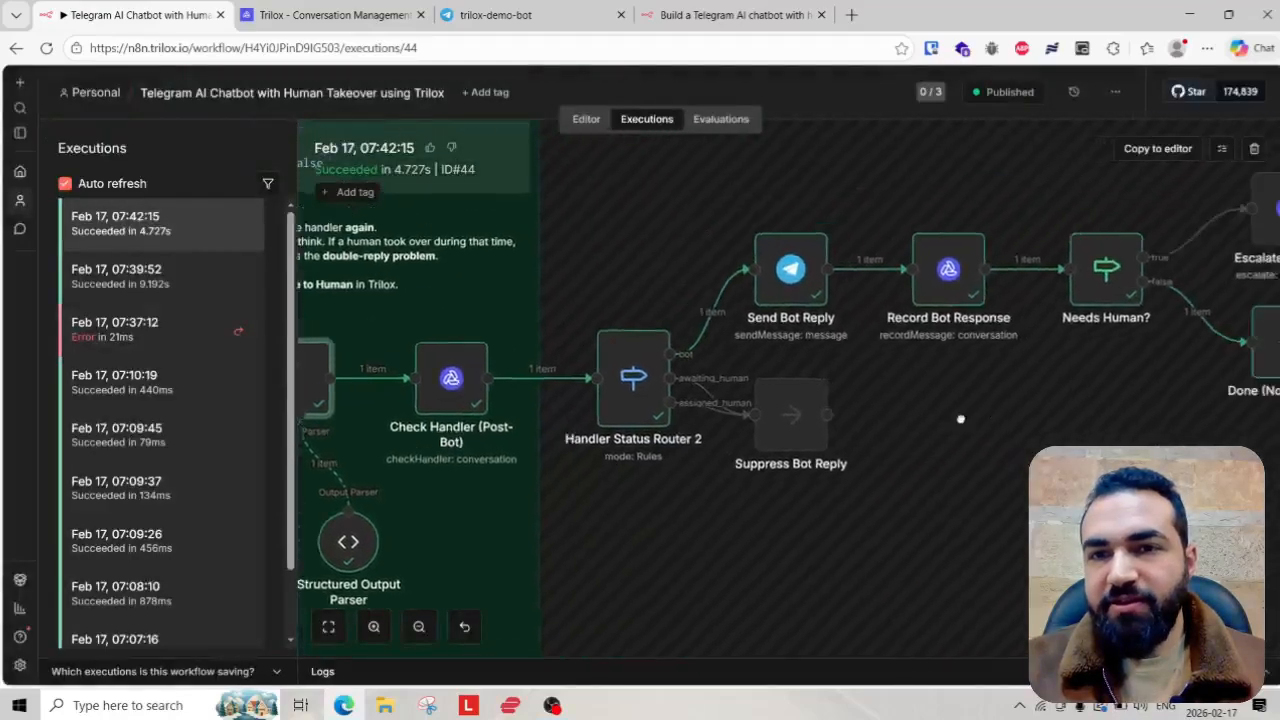
{"action": "scroll", "coordinate": [806, 348], "scroll_direction": "up", "scroll_amount": 2}
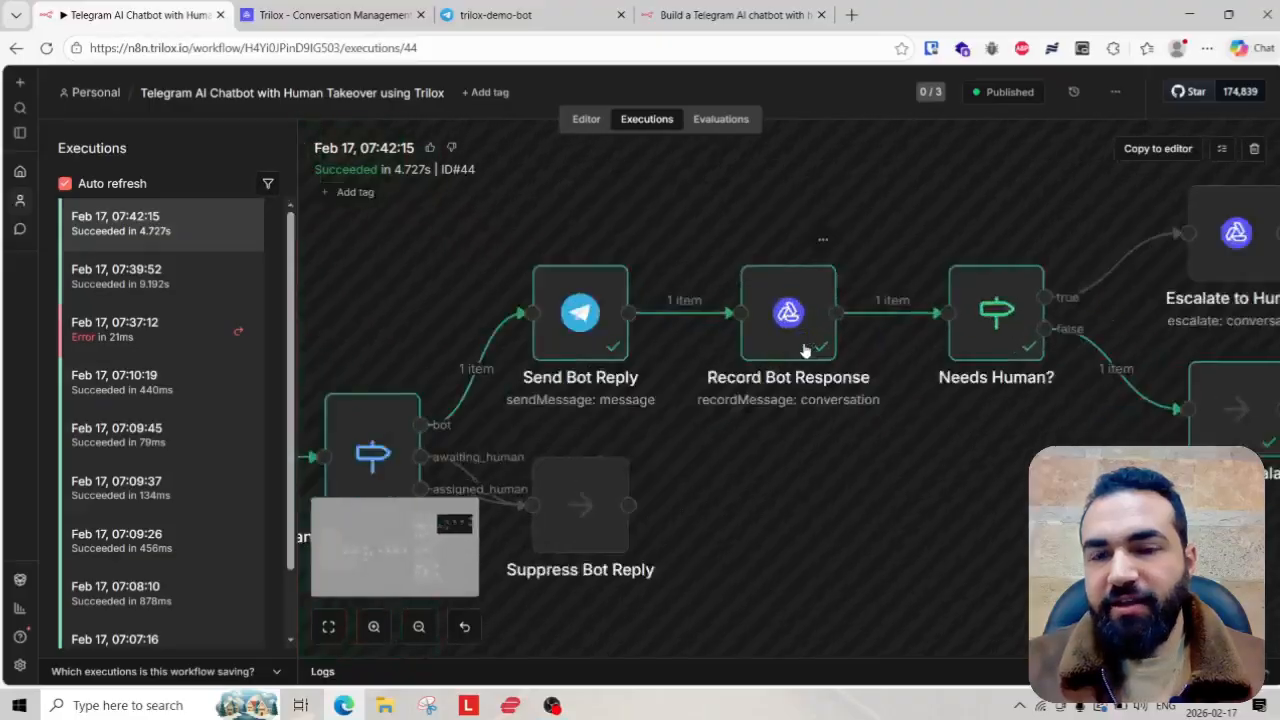
{"action": "scroll", "coordinate": [766, 338], "scroll_direction": "down", "scroll_amount": 2}
{"action": "scroll", "coordinate": [940, 330], "scroll_direction": "up", "scroll_amount": 4}
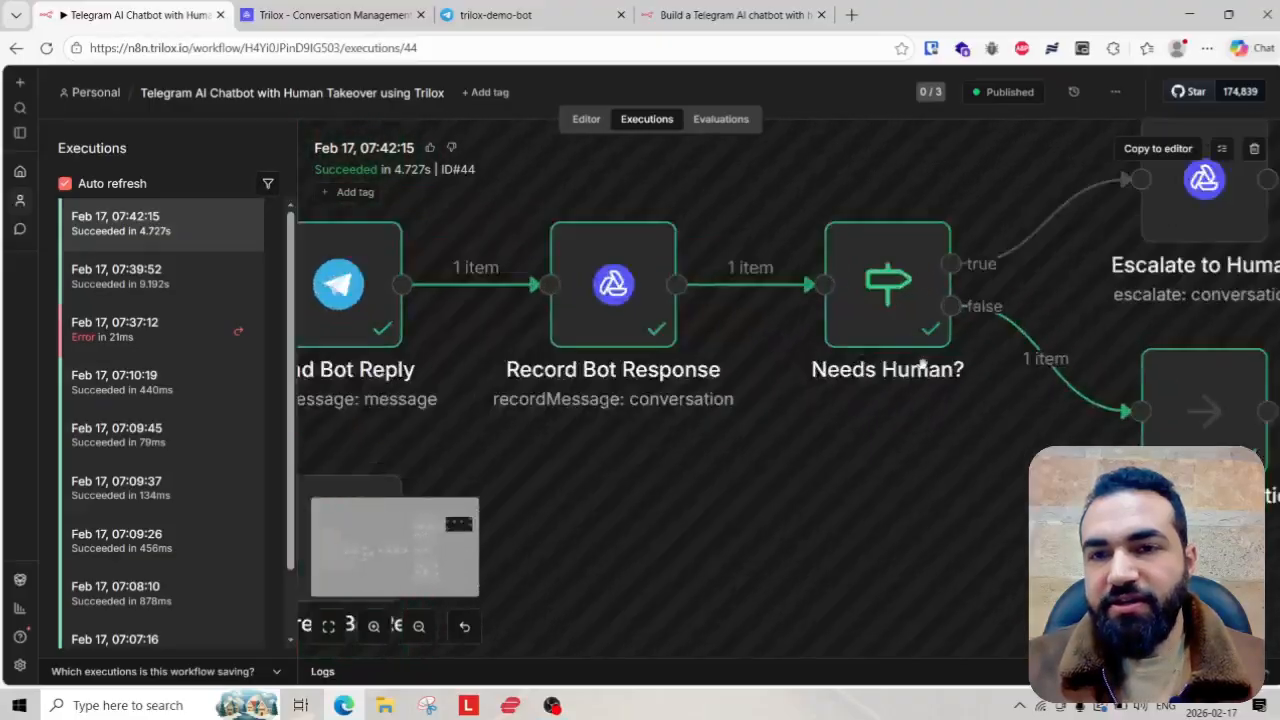
{"action": "left_click_drag", "start_coordinate": [982, 421], "coordinate": [699, 434]}
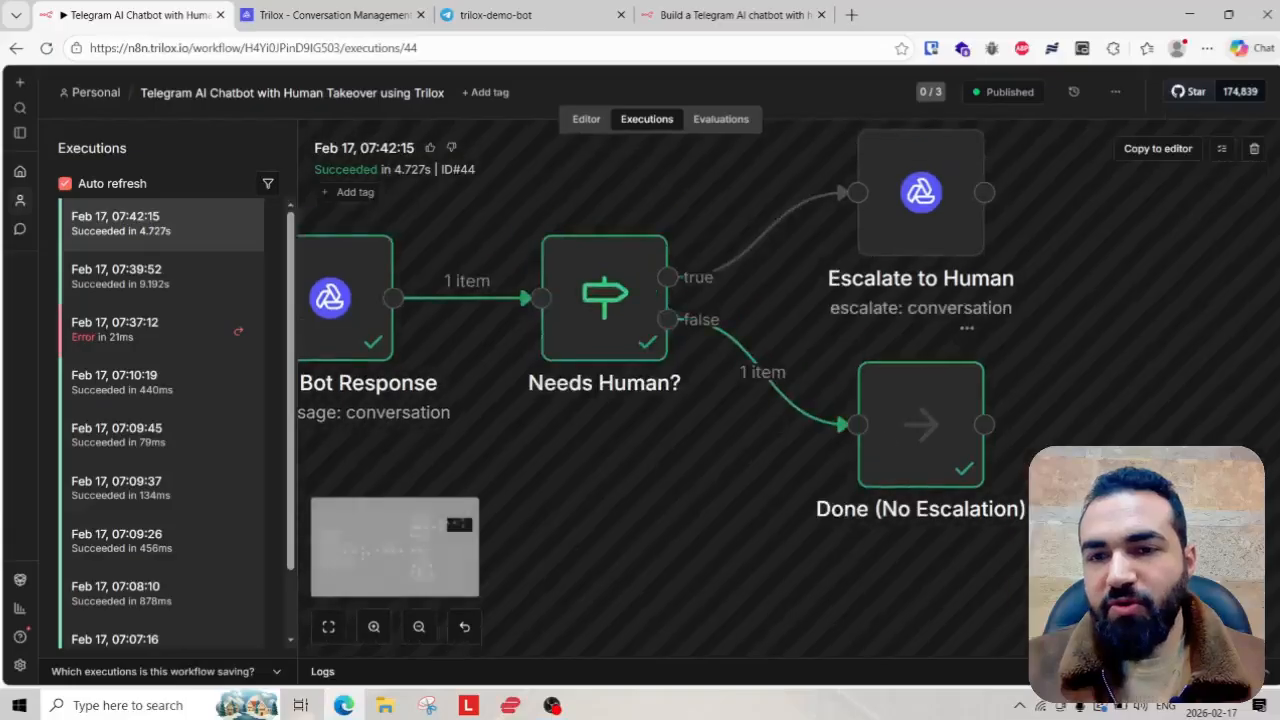
{"action": "scroll", "coordinate": [840, 480], "scroll_direction": "down", "scroll_amount": 3}
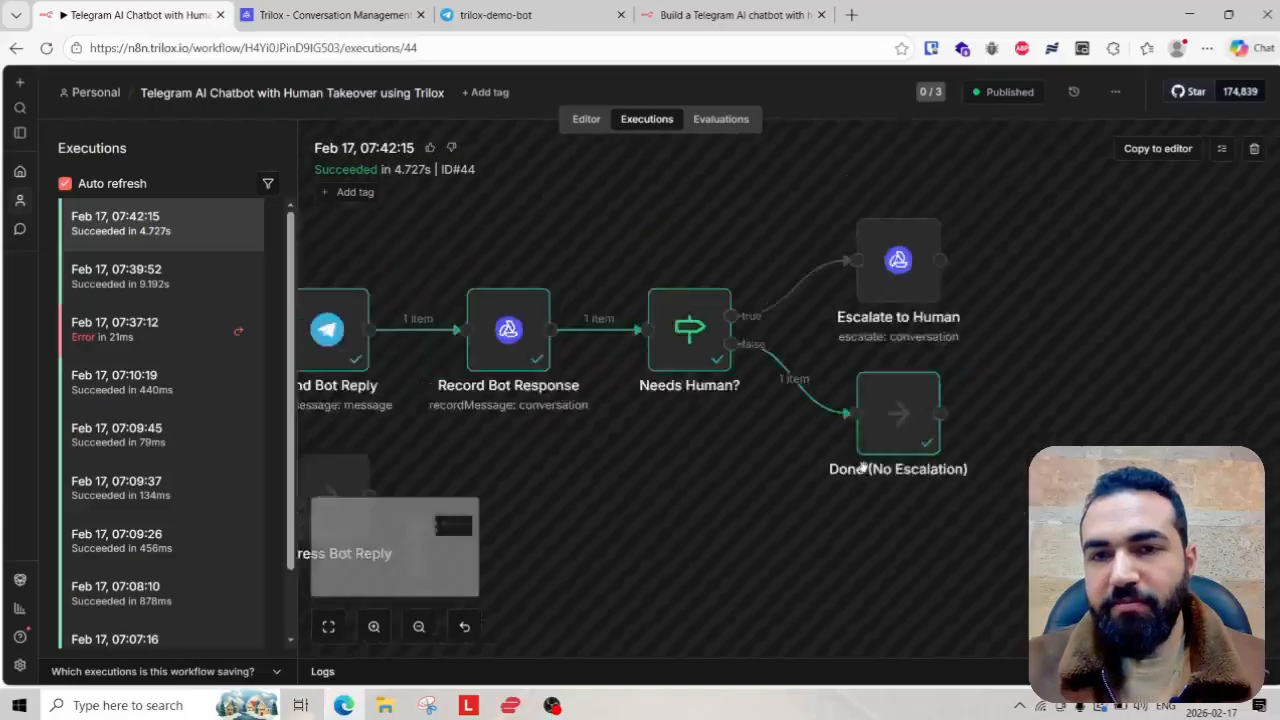
{"action": "left_click_drag", "start_coordinate": [699, 489], "coordinate": [980, 428]}
{"action": "scroll", "coordinate": [980, 428], "scroll_direction": "down", "scroll_amount": 2}
{"action": "left_click_drag", "start_coordinate": [757, 514], "coordinate": [1028, 424]}
{"action": "scroll", "coordinate": [1028, 424], "scroll_direction": "down", "scroll_amount": 2}
{"action": "left_click_drag", "start_coordinate": [707, 474], "coordinate": [733, 258]}
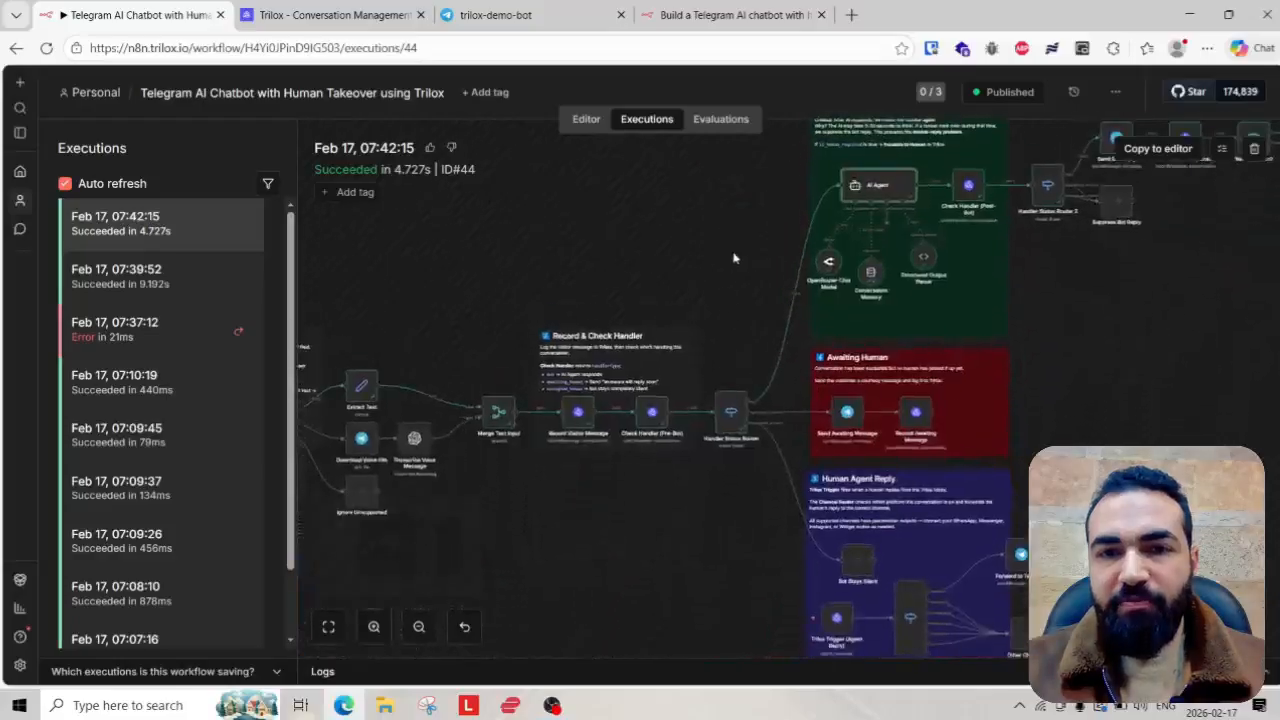
{"action": "scroll", "coordinate": [498, 176], "scroll_direction": "left", "scroll_amount": 4}
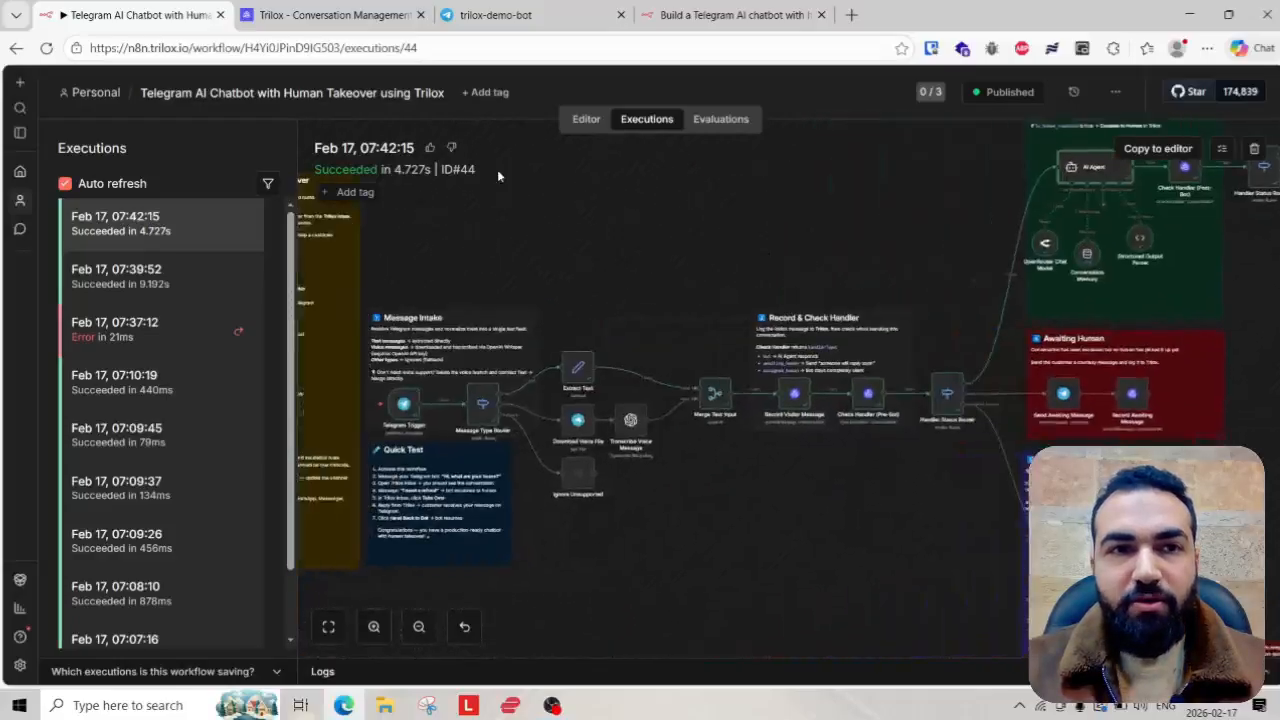
- Take over the Unknown Telegram conversation as a human in Trilox, then send "hello" to trilox-demo-bot in Telegram
{"action": "left_click", "coordinate": [291, 20]}
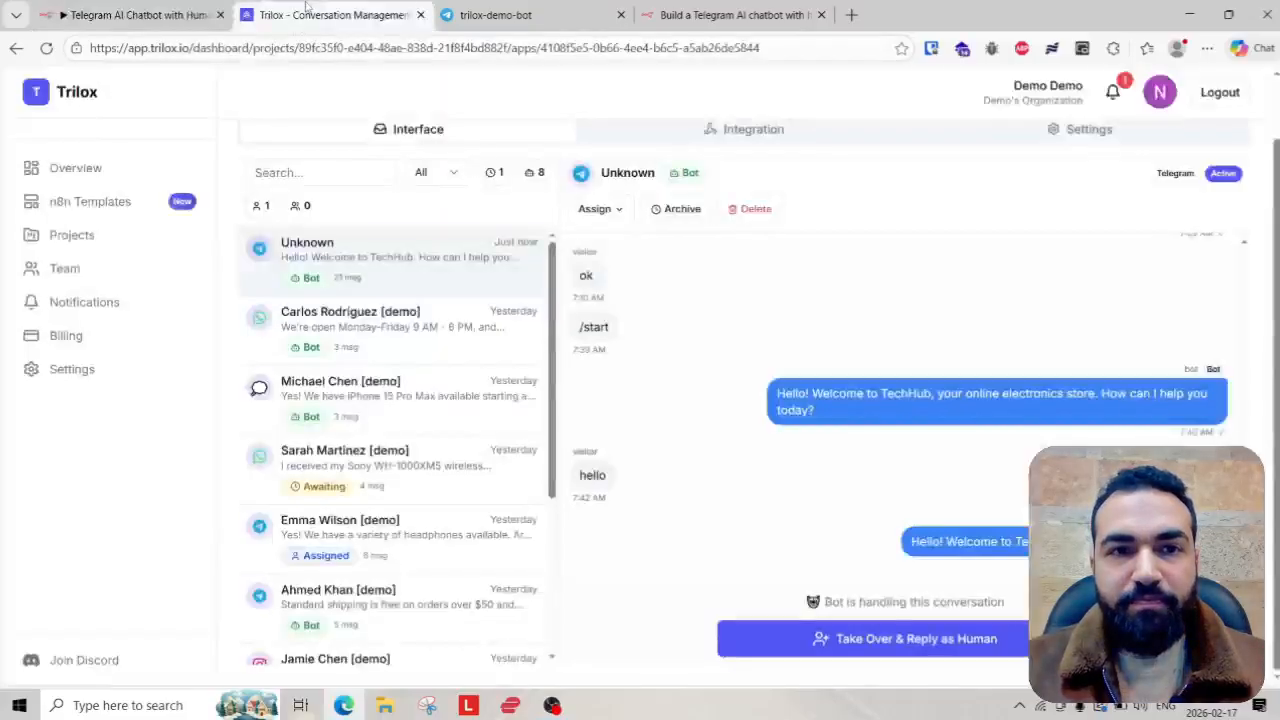
{"action": "left_click", "coordinate": [886, 638]}
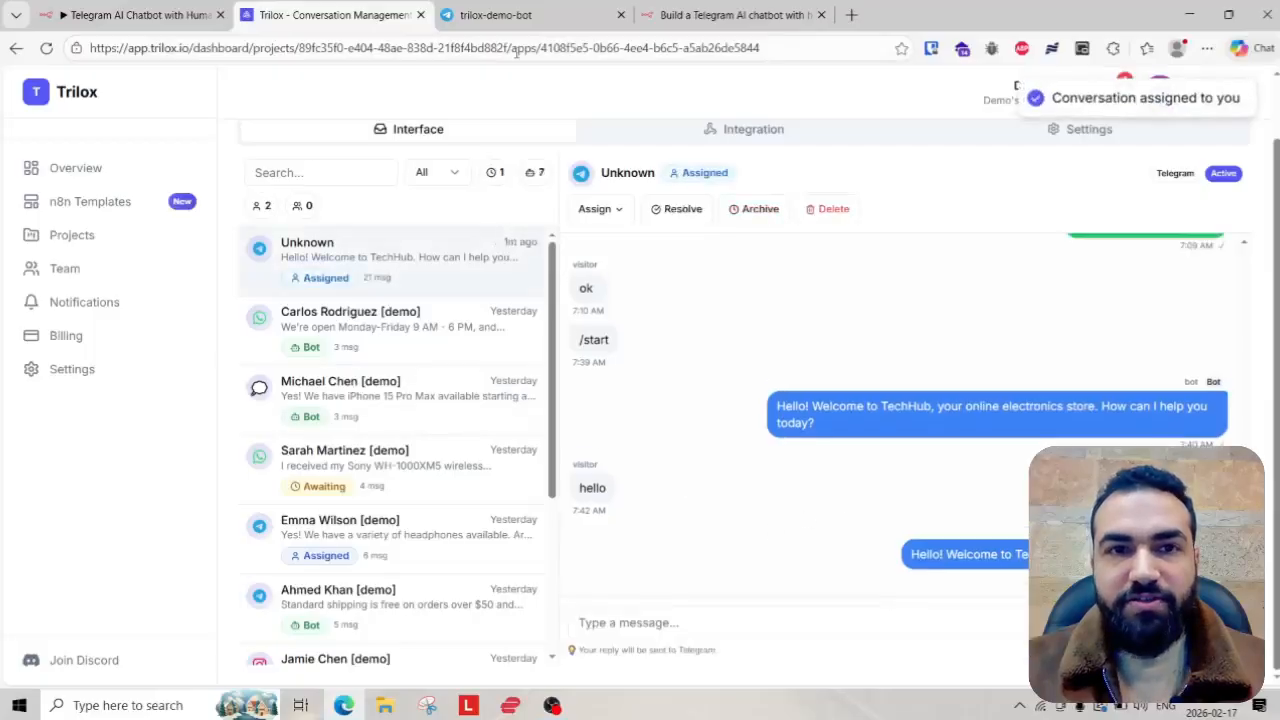
{"action": "left_click", "coordinate": [500, 15]}
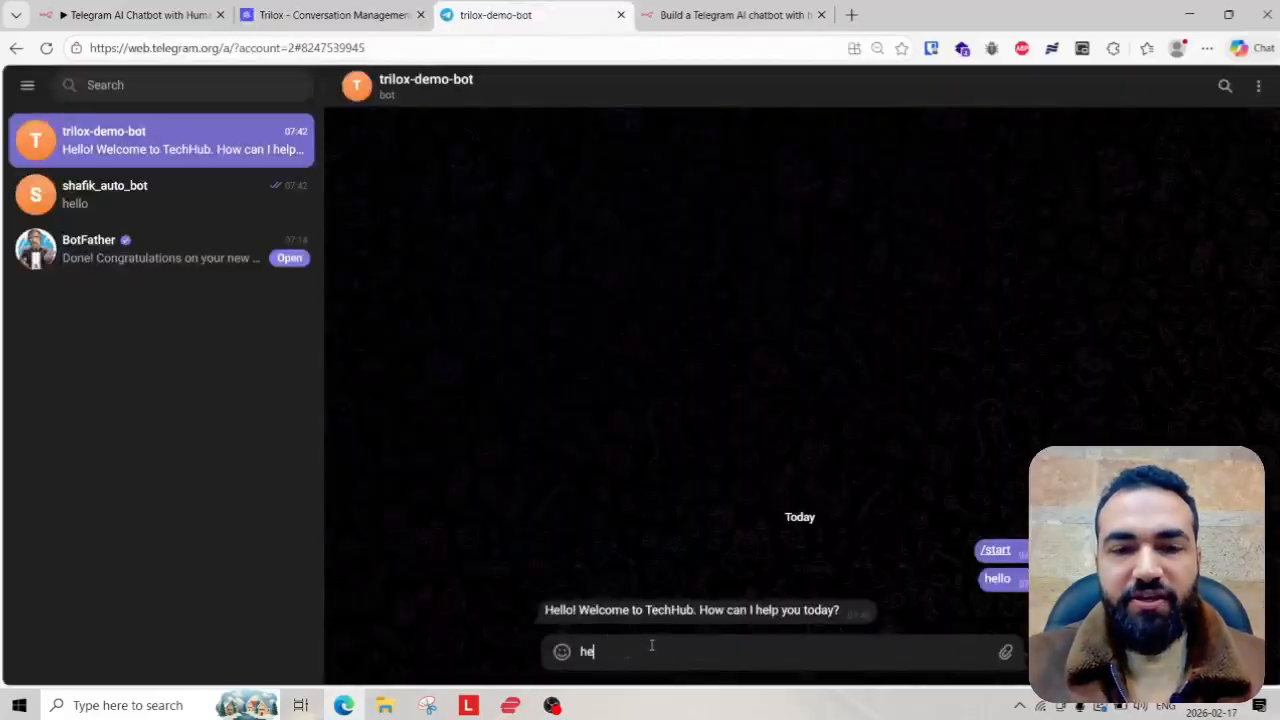
{"action": "key", "text": "Return"}
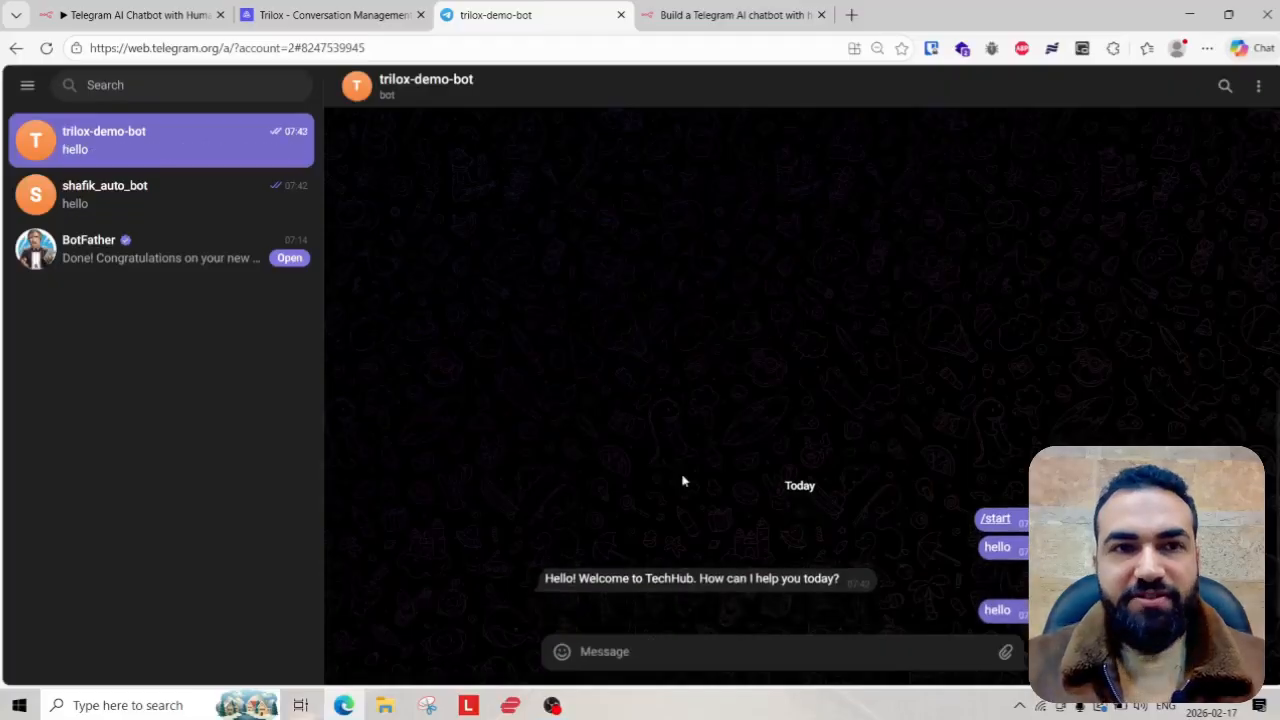
- Open the newest workflow execution in n8n, then return to Trilox to check the Unknown conversation's latest message
{"action": "left_click_drag", "start_coordinate": [145, 5], "coordinate": [335, 12]}
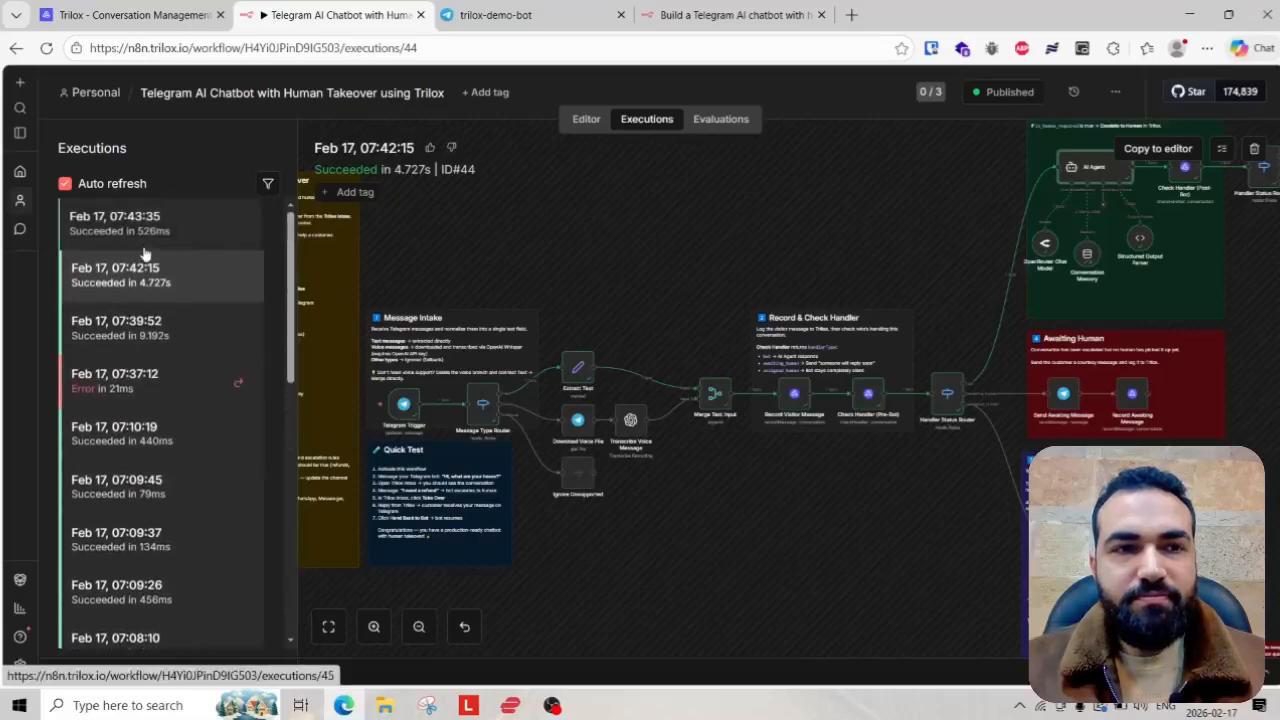
{"action": "left_click", "coordinate": [151, 238]}
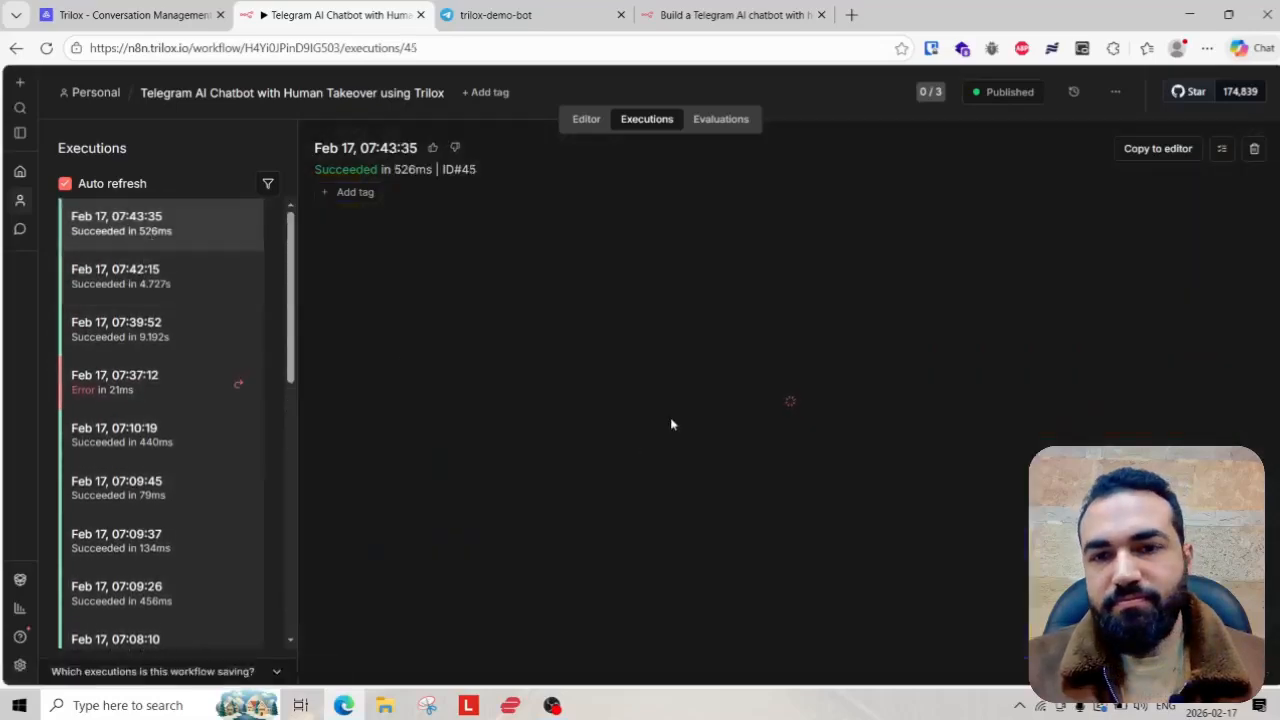
{"action": "key", "text": "ctrl+shift+Tab"}
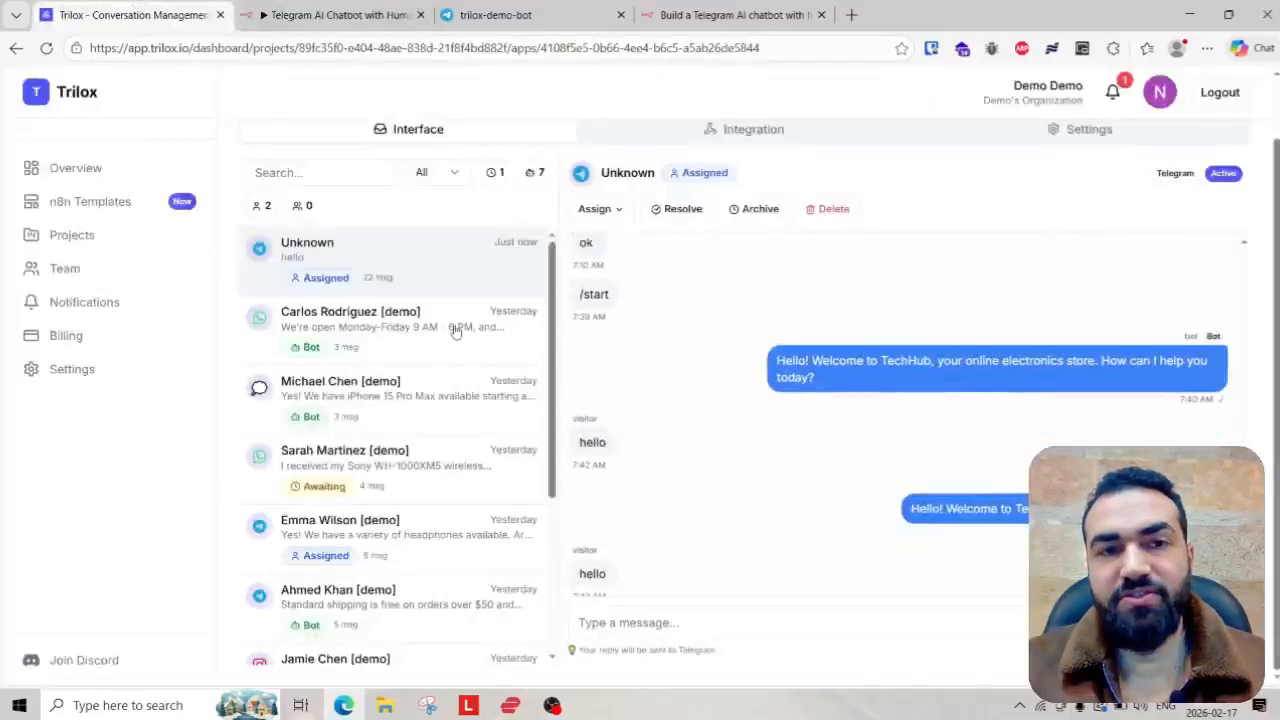
{"action": "scroll", "coordinate": [543, 482], "scroll_direction": "up", "scroll_amount": 1}
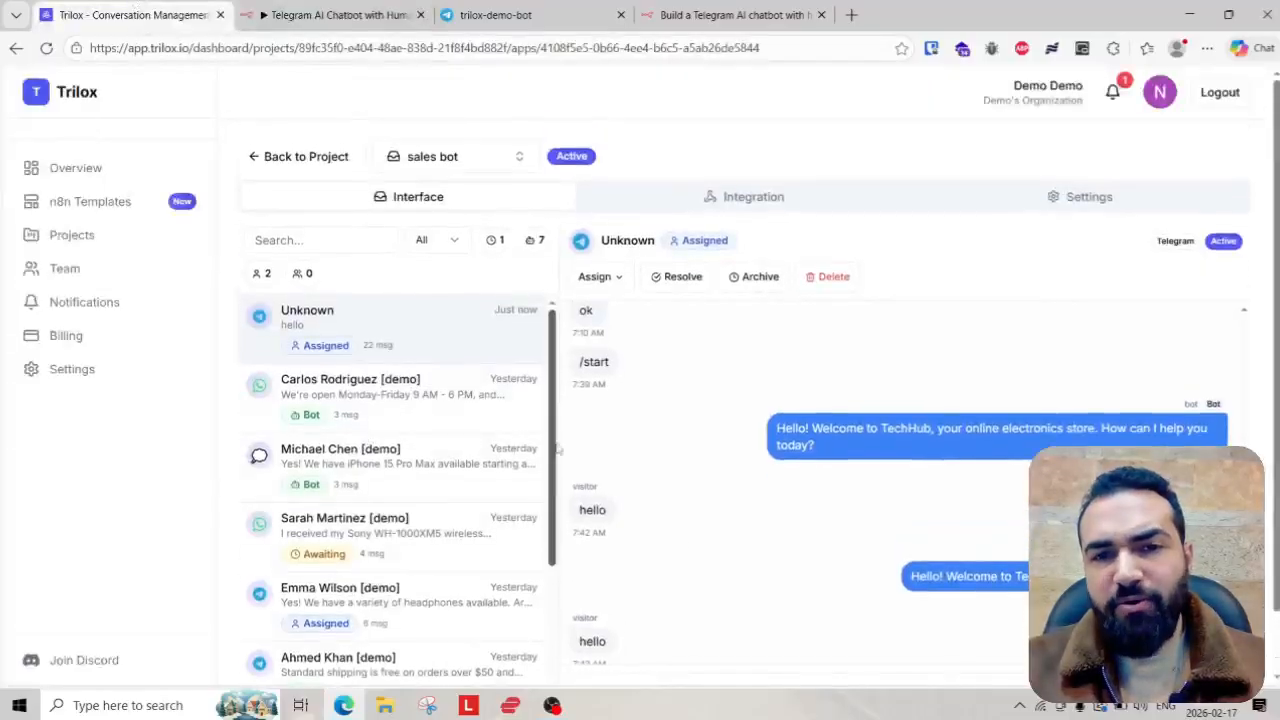
- Review the Unknown conversation's message history in Trilox, including the visitor, bot and human agent replies
{"action": "scroll", "coordinate": [672, 492], "scroll_direction": "up", "scroll_amount": 5}
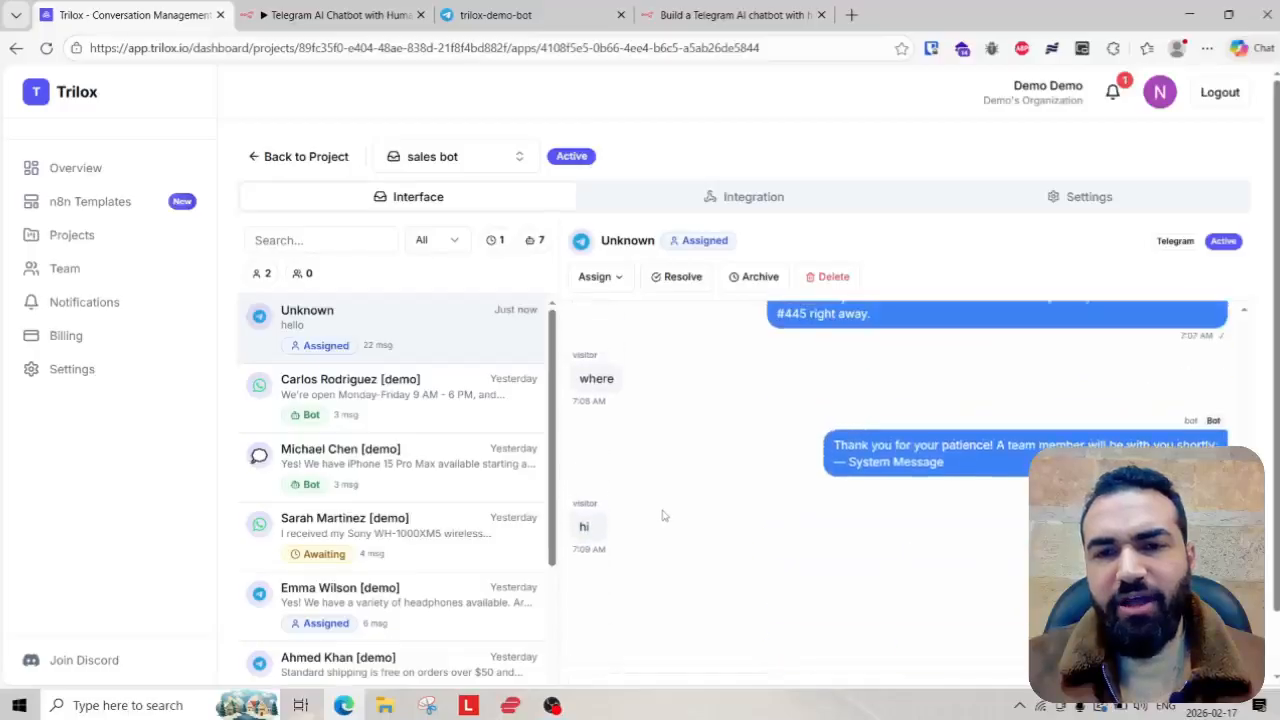
{"action": "scroll", "coordinate": [660, 502], "scroll_direction": "up", "scroll_amount": 2}
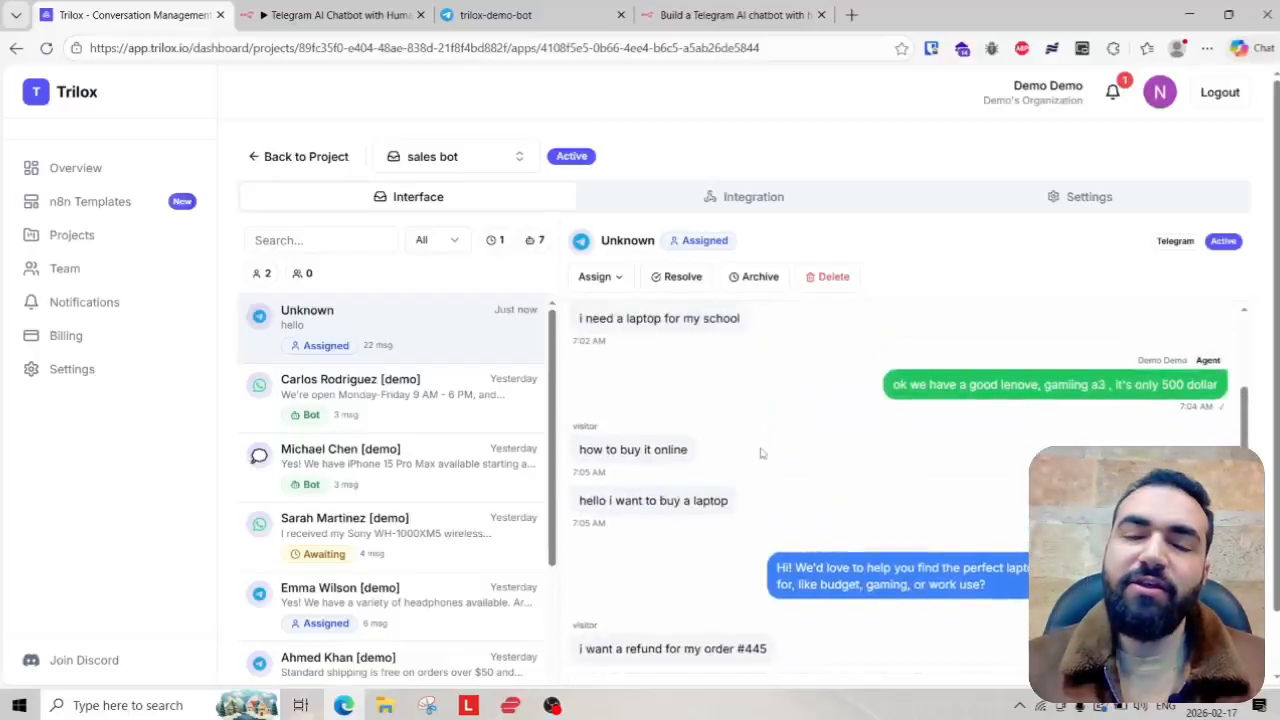
{"action": "scroll", "coordinate": [752, 466], "scroll_direction": "up", "scroll_amount": 4}
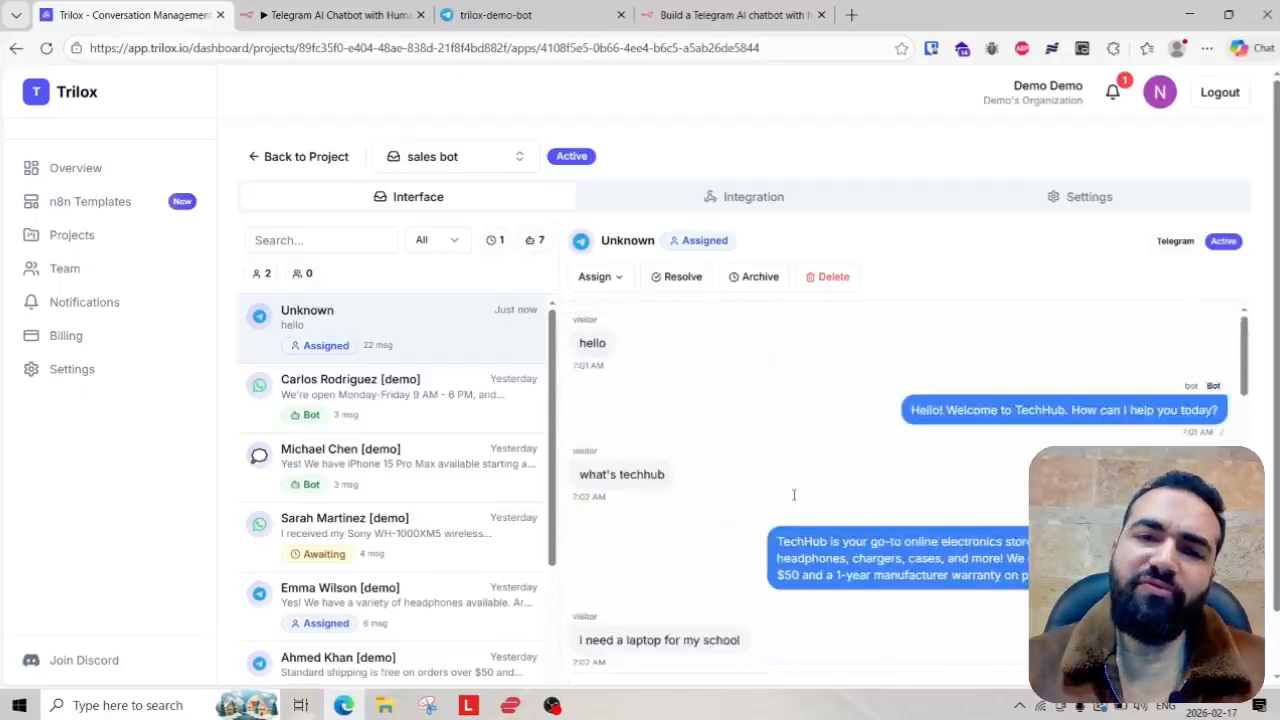
{"action": "scroll", "coordinate": [828, 475], "scroll_direction": "down", "scroll_amount": 3}
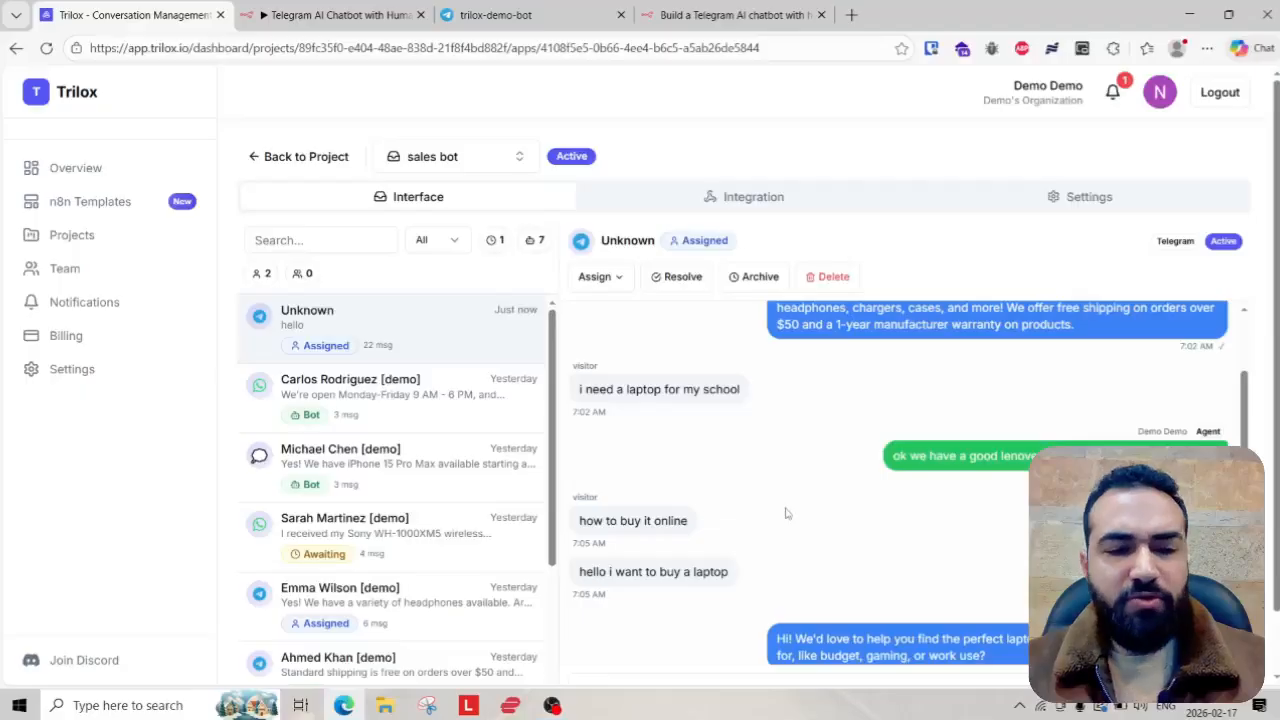
{"action": "scroll", "coordinate": [837, 438], "scroll_direction": "up", "scroll_amount": 3}
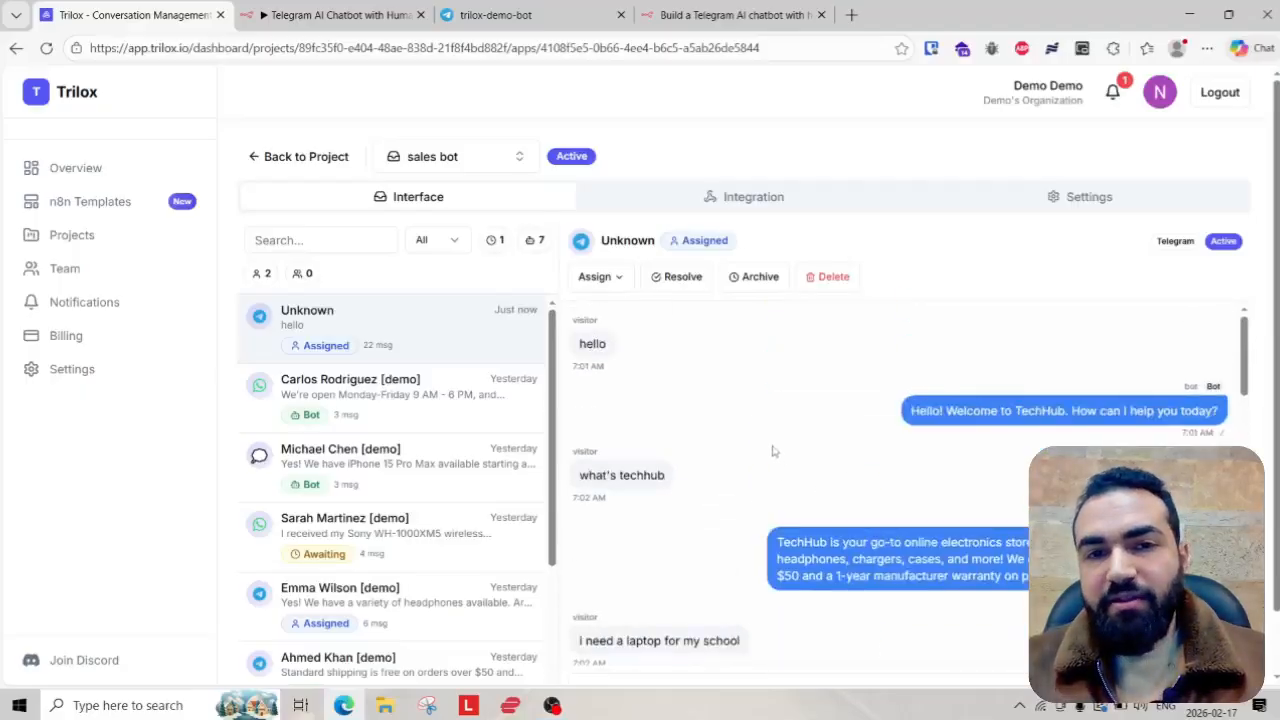
{"action": "scroll", "coordinate": [720, 460], "scroll_direction": "down", "scroll_amount": 3}
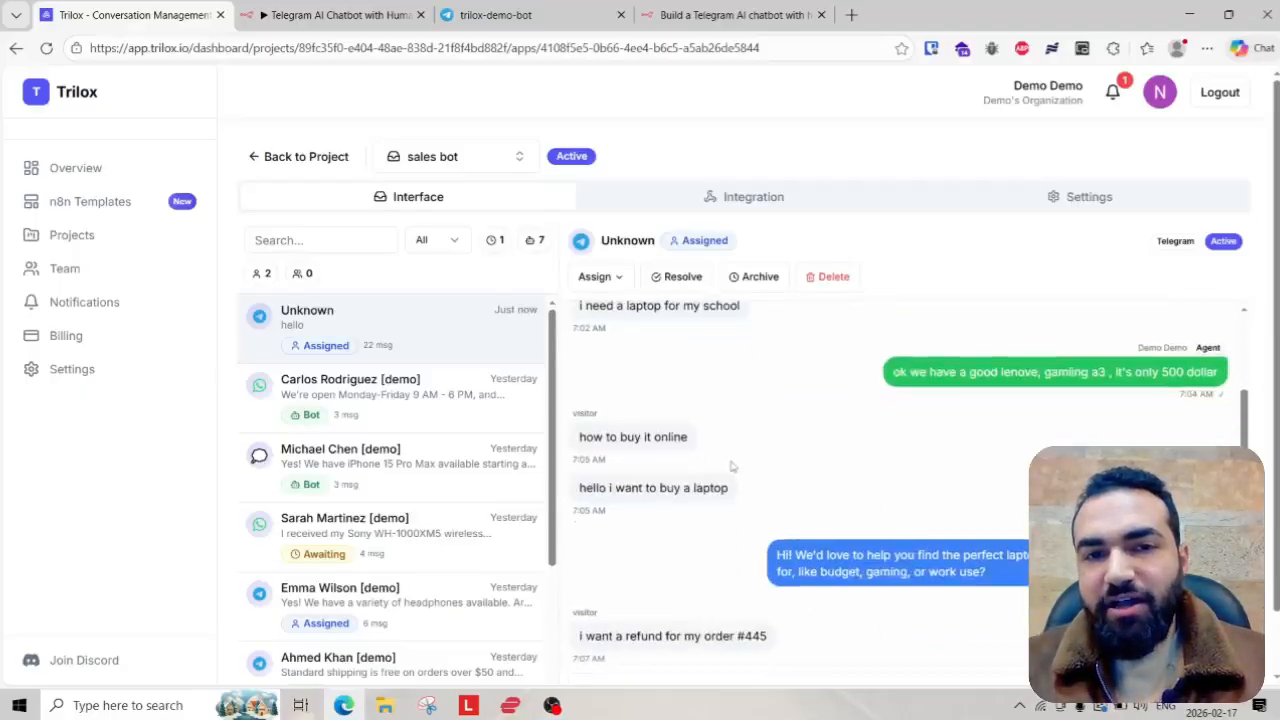
{"action": "scroll", "coordinate": [731, 474], "scroll_direction": "up", "scroll_amount": 3}
{"action": "scroll", "coordinate": [724, 466], "scroll_direction": "down", "scroll_amount": 3}
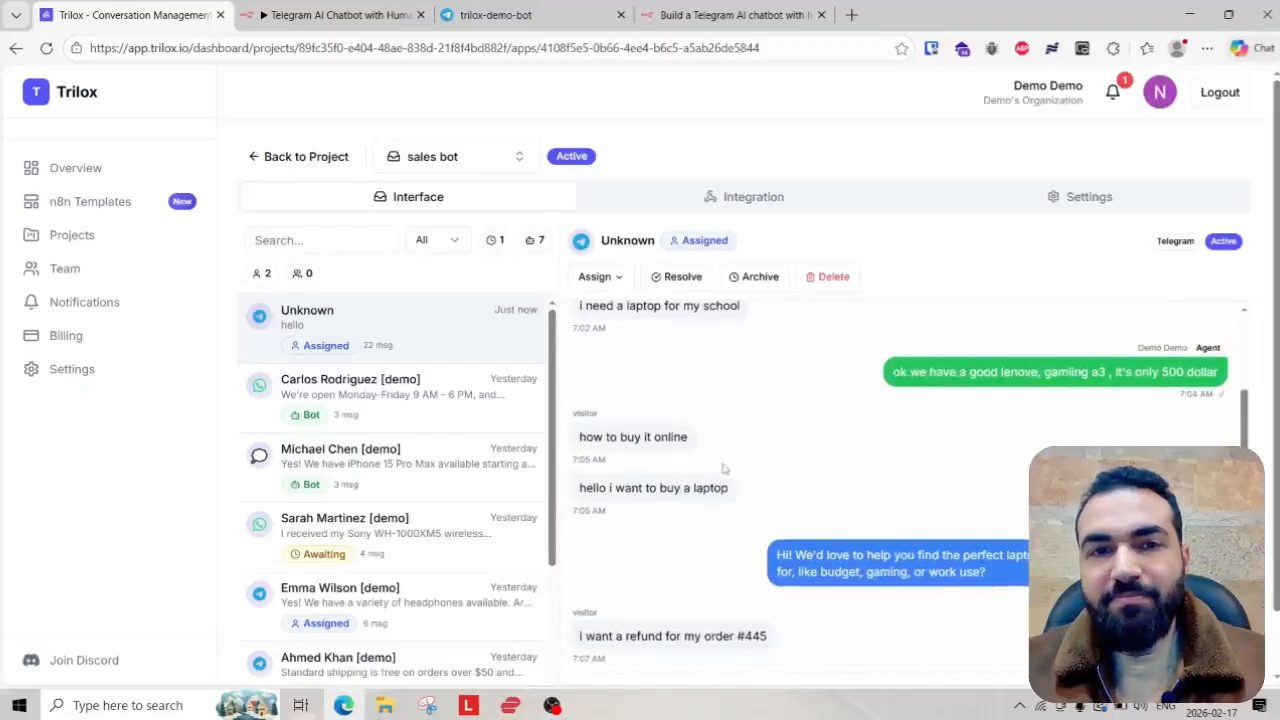
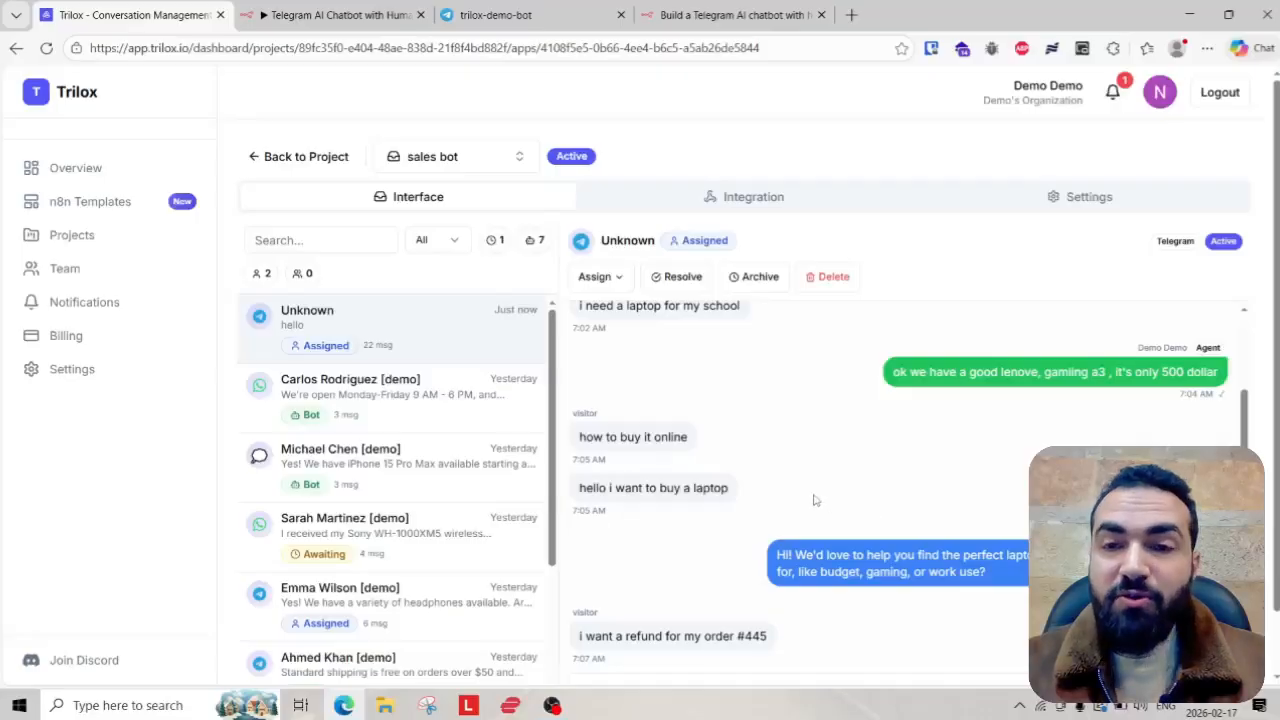
{"action": "scroll", "coordinate": [814, 500], "scroll_direction": "down", "scroll_amount": 3}
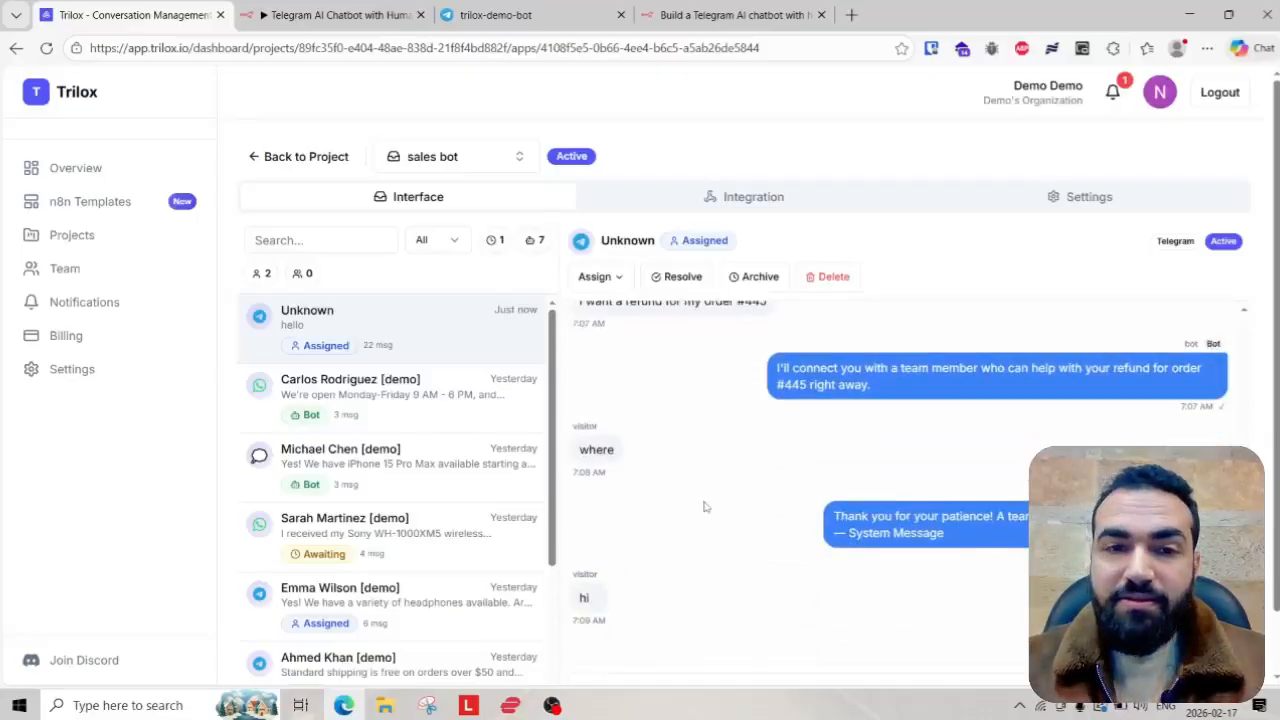
{"action": "scroll", "coordinate": [706, 506], "scroll_direction": "up", "scroll_amount": 1}
{"action": "scroll", "coordinate": [700, 515], "scroll_direction": "up", "scroll_amount": 2}
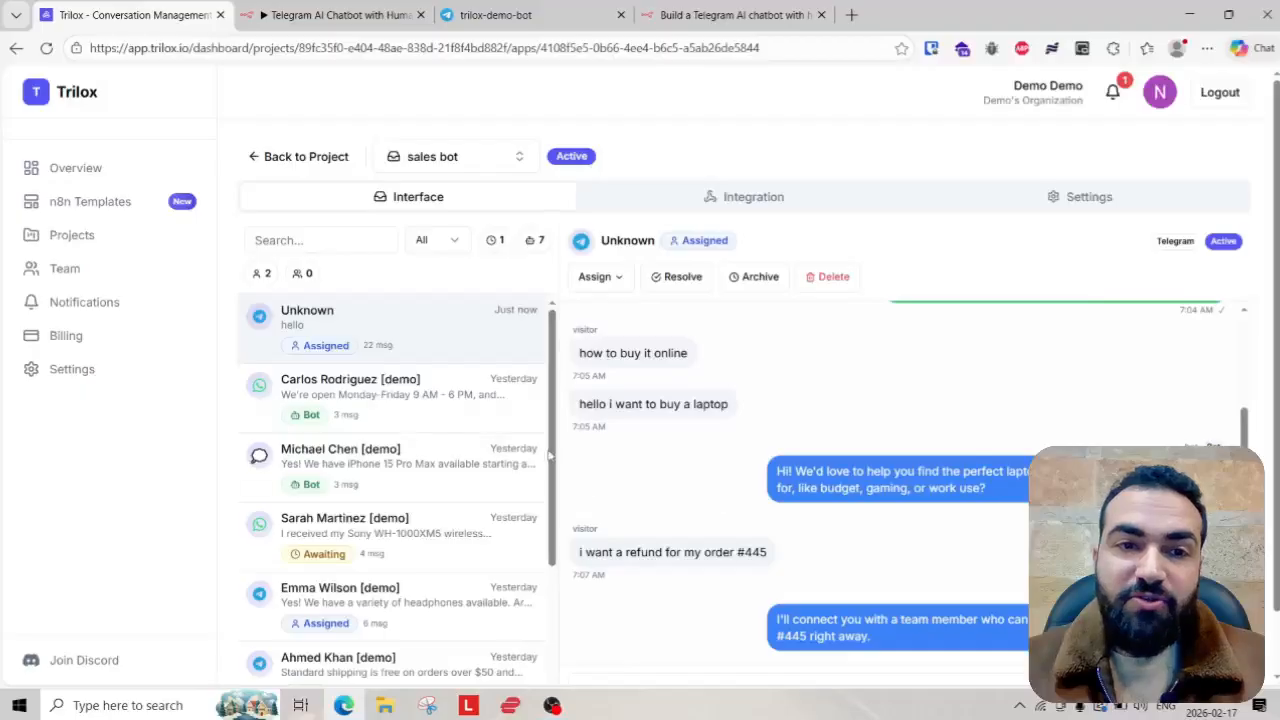
- Switch to n8n and trace the open execution from Message Intake through Handler Status Router to the Bot Stays Silent node
{"action": "key", "text": "ctrl+Tab"}
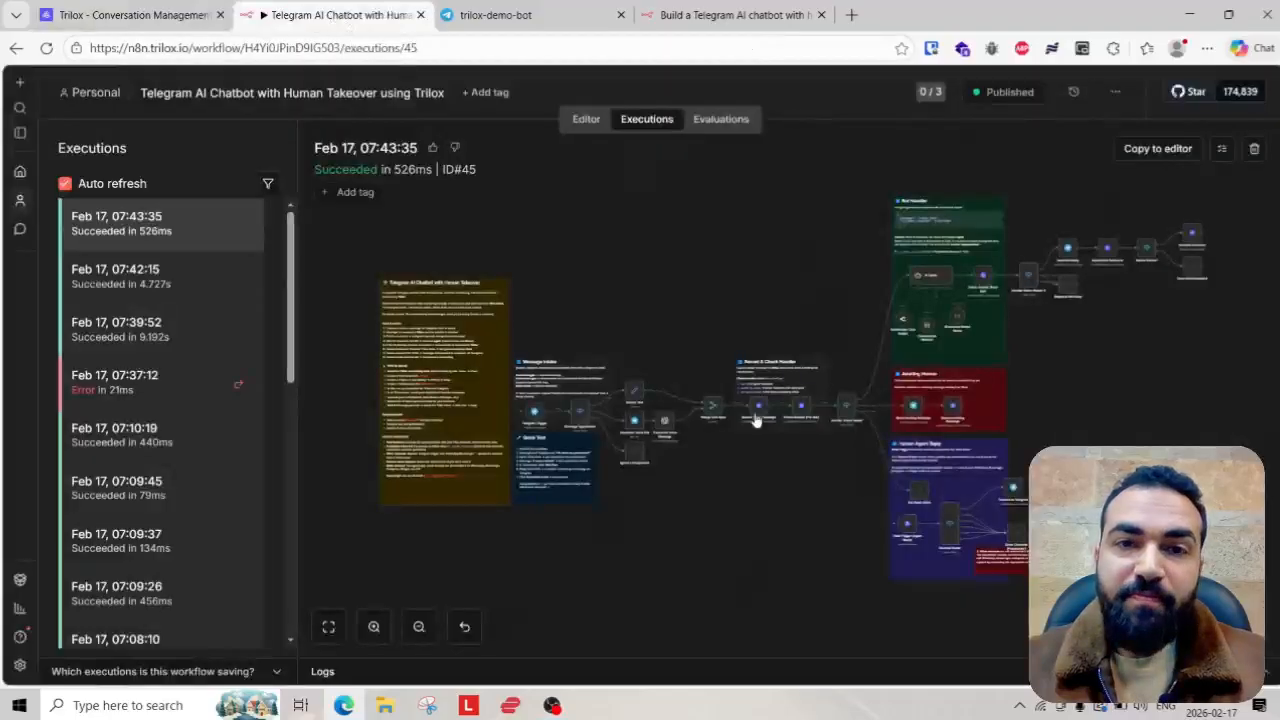
{"action": "scroll", "coordinate": [670, 405], "scroll_direction": "up", "scroll_amount": 6}
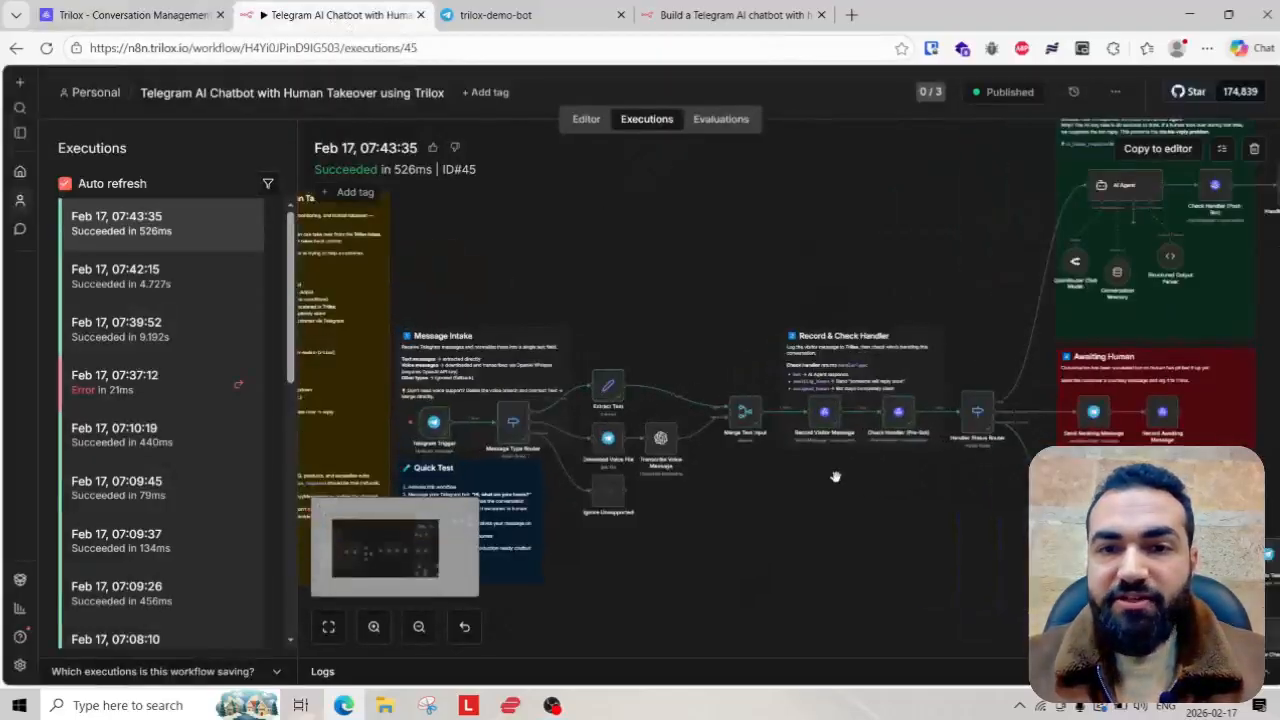
{"action": "scroll", "coordinate": [701, 436], "scroll_direction": "down", "scroll_amount": 2}
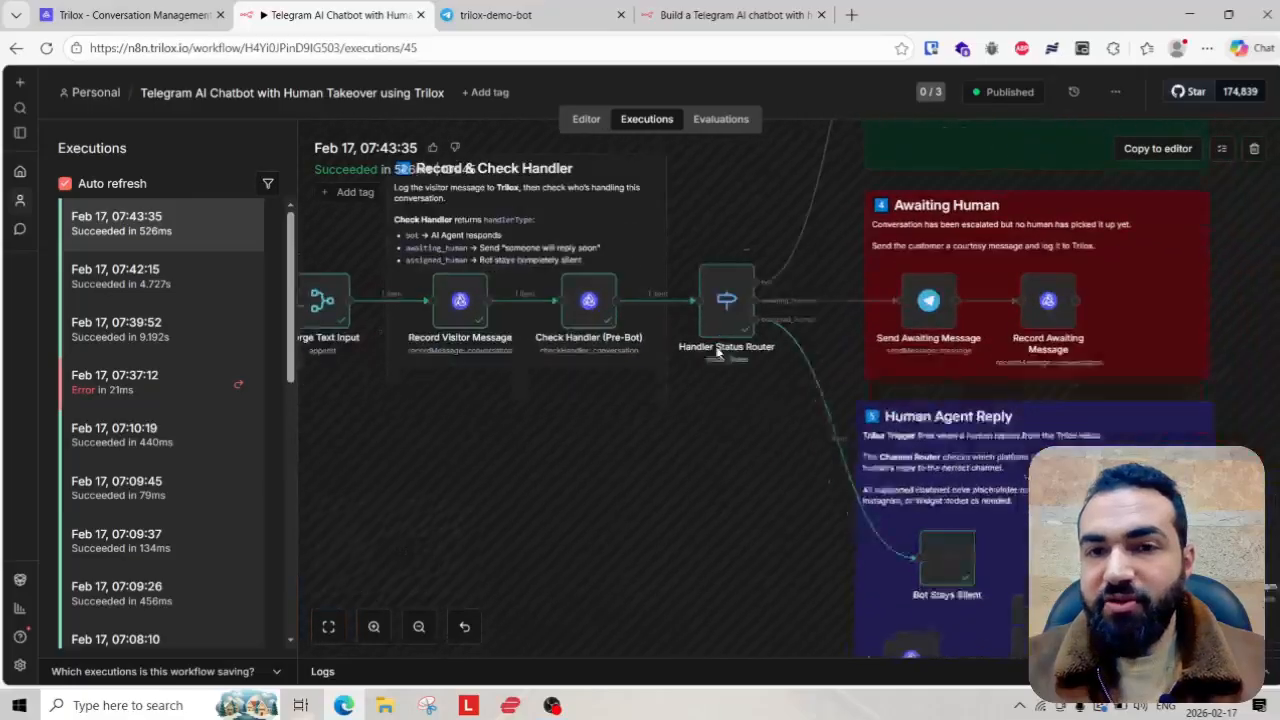
{"action": "left_click_drag", "start_coordinate": [550, 433], "coordinate": [829, 406]}
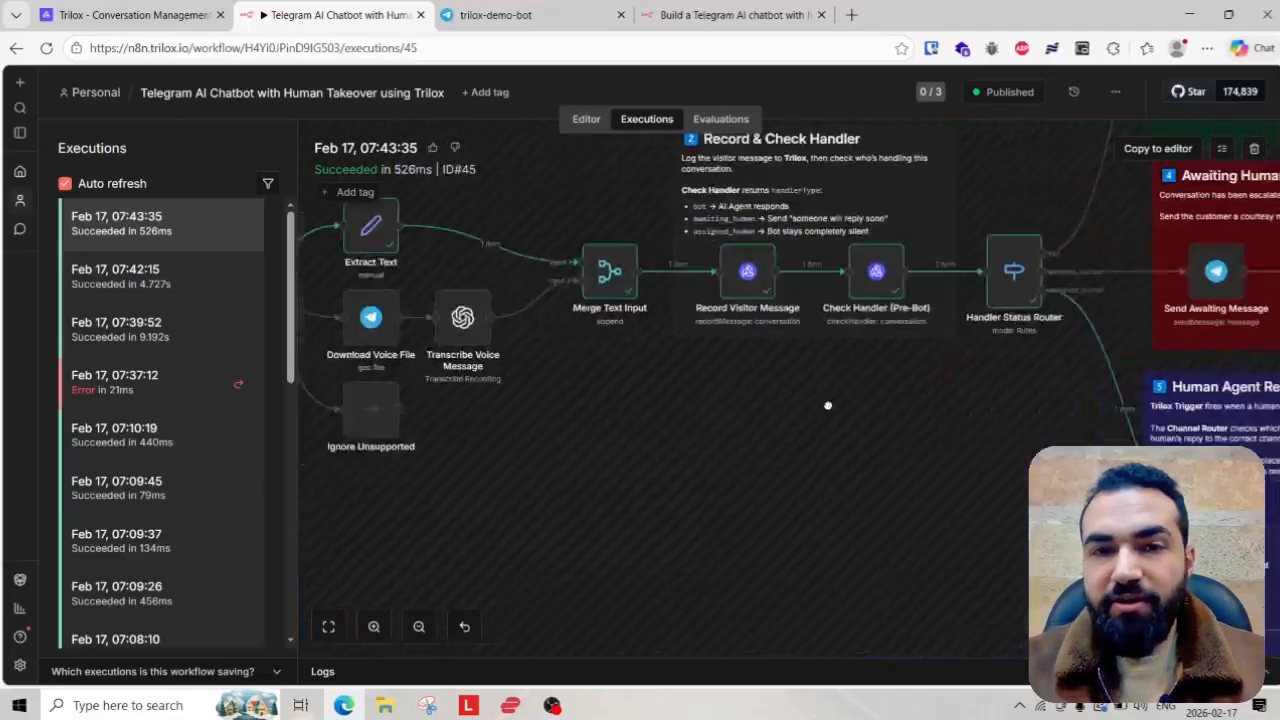
{"action": "scroll", "coordinate": [1091, 364], "scroll_direction": "up", "scroll_amount": 1}
{"action": "left_click_drag", "start_coordinate": [1080, 461], "coordinate": [1260, 438]}
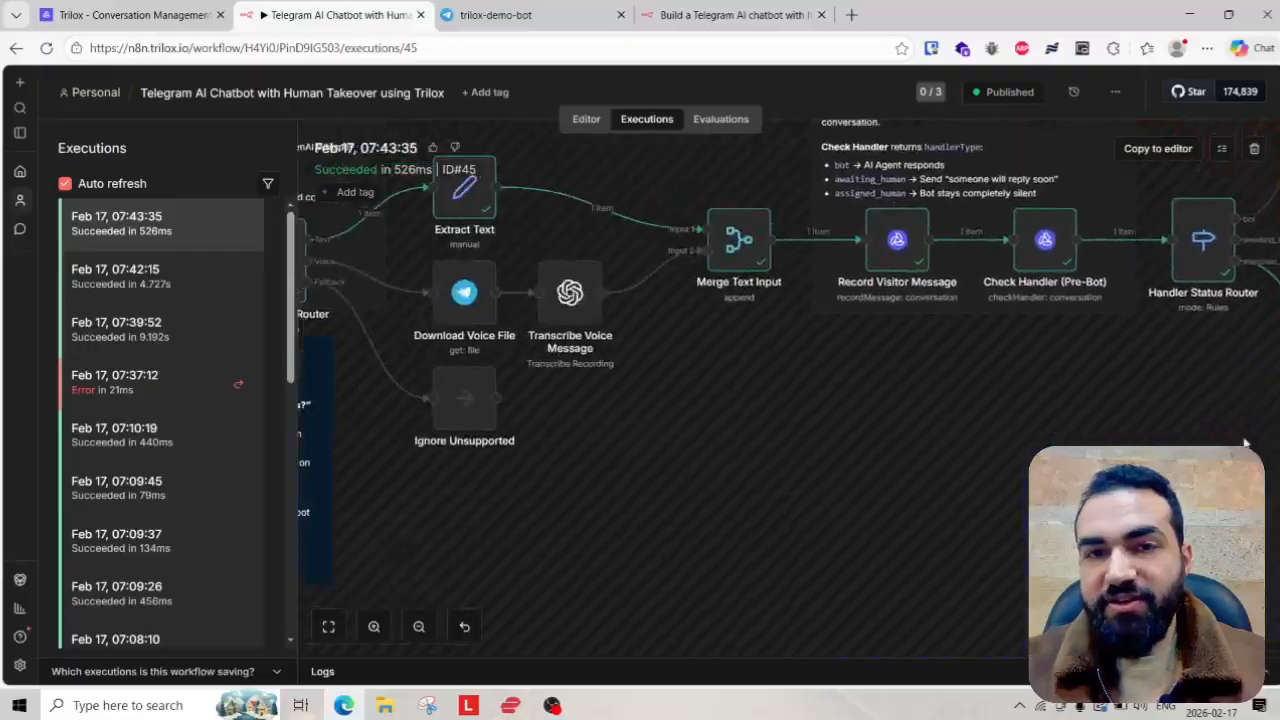
{"action": "scroll", "coordinate": [571, 354], "scroll_direction": "up", "scroll_amount": 2}
{"action": "scroll", "coordinate": [600, 340], "scroll_direction": "down", "scroll_amount": 1}
{"action": "left_click_drag", "start_coordinate": [1055, 441], "coordinate": [560, 464]}
{"action": "left_click_drag", "start_coordinate": [684, 457], "coordinate": [572, 323]}
{"action": "scroll", "coordinate": [912, 494], "scroll_direction": "up", "scroll_amount": 2}
{"action": "scroll", "coordinate": [814, 474], "scroll_direction": "down", "scroll_amount": 3}
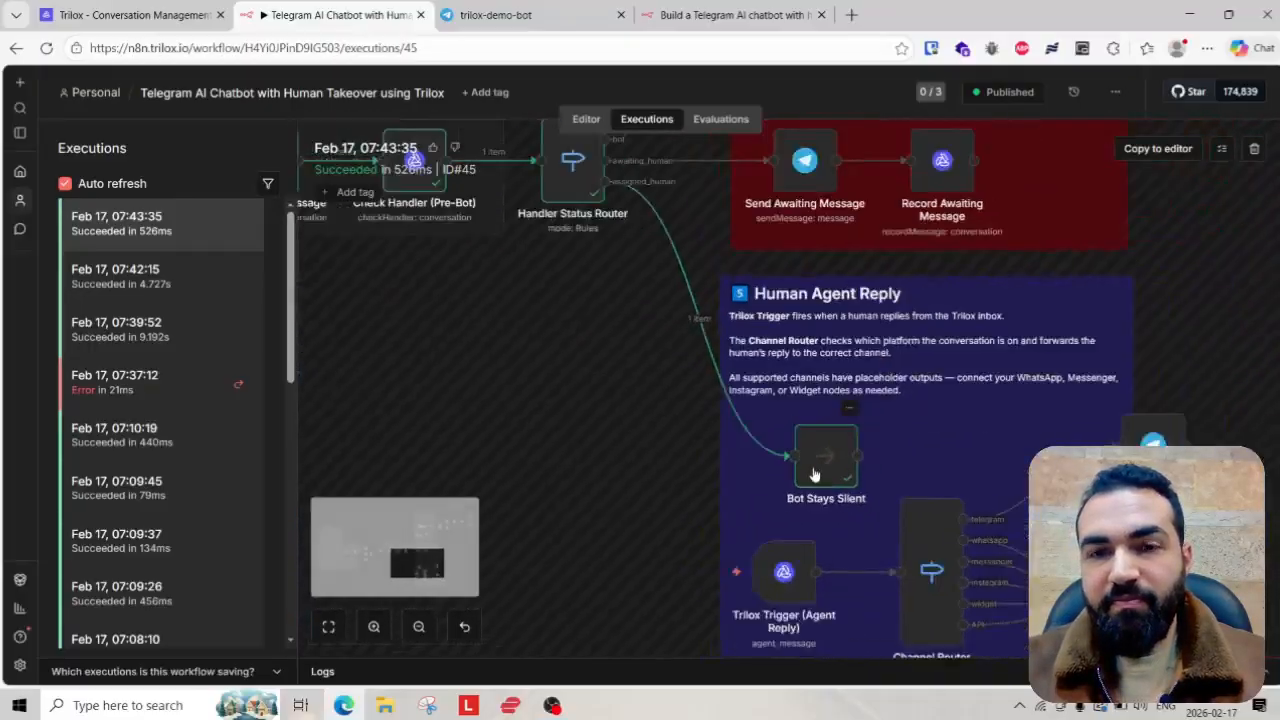
{"action": "scroll", "coordinate": [814, 474], "scroll_direction": "down", "scroll_amount": 5}
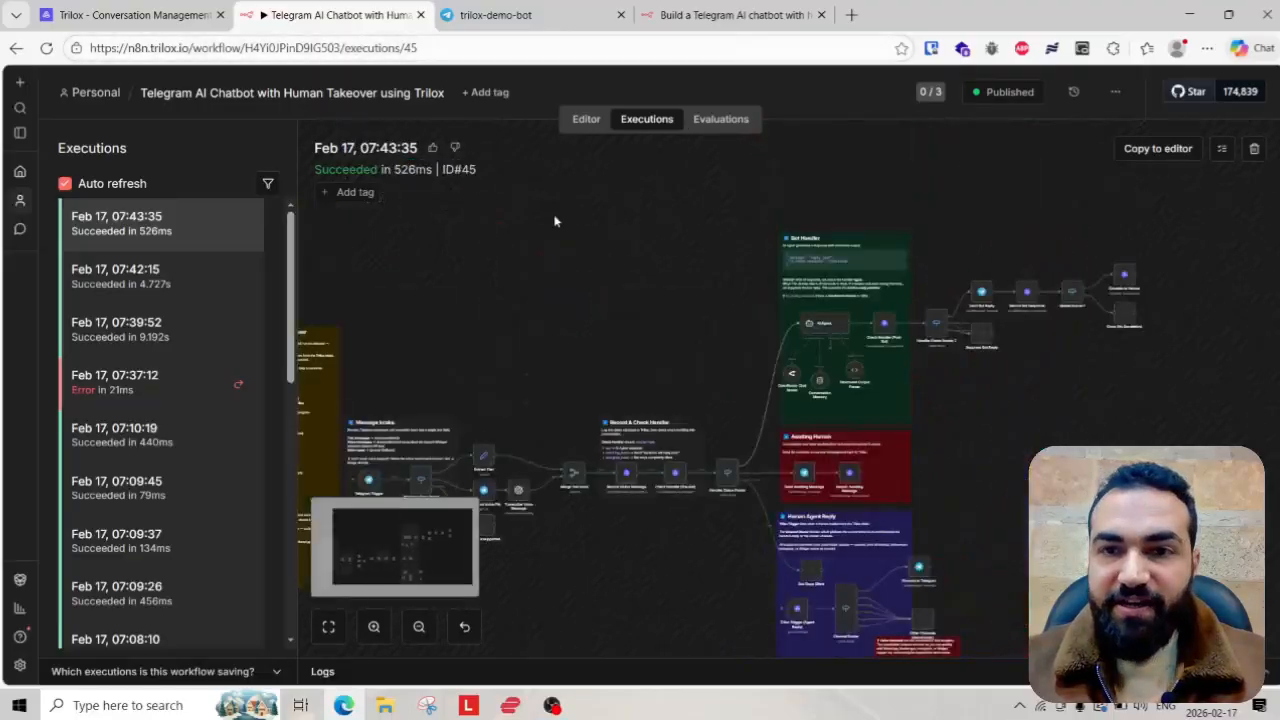
- Switch to Trilox and return the Unknown Telegram conversation to the bot
{"action": "left_click", "coordinate": [143, 17]}
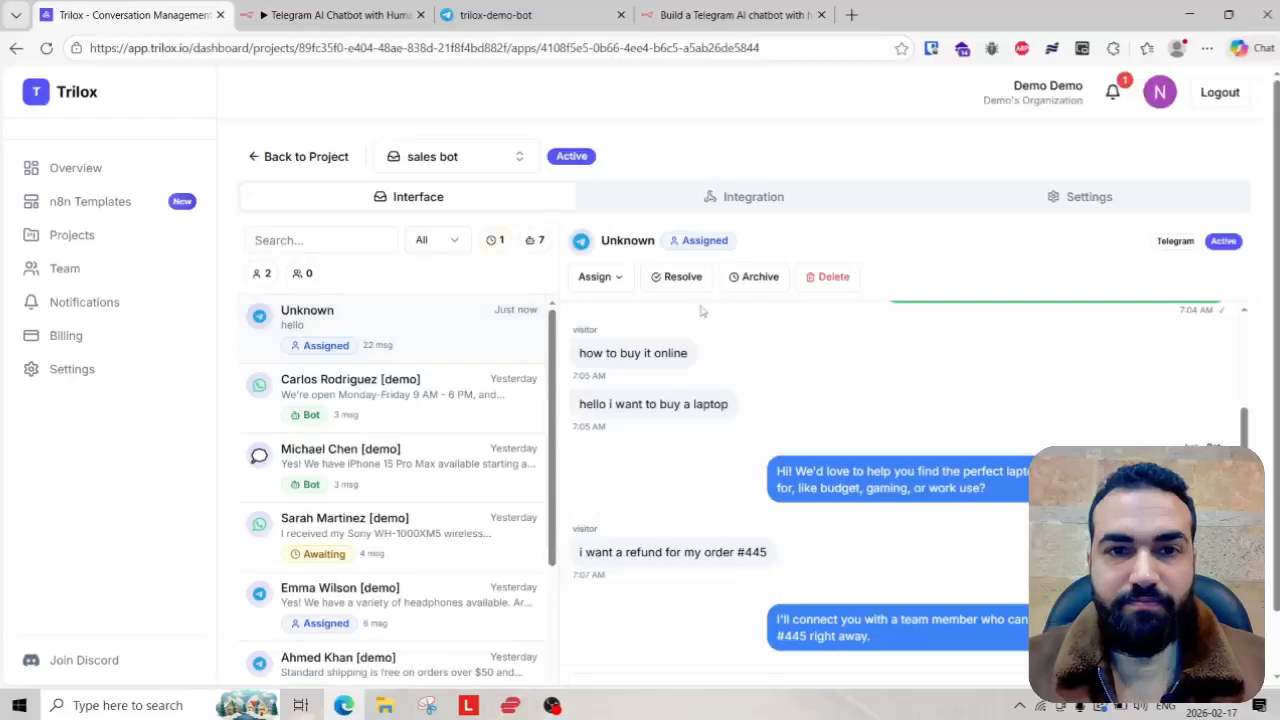
{"action": "left_click", "coordinate": [620, 278]}
{"action": "left_click", "coordinate": [626, 348]}
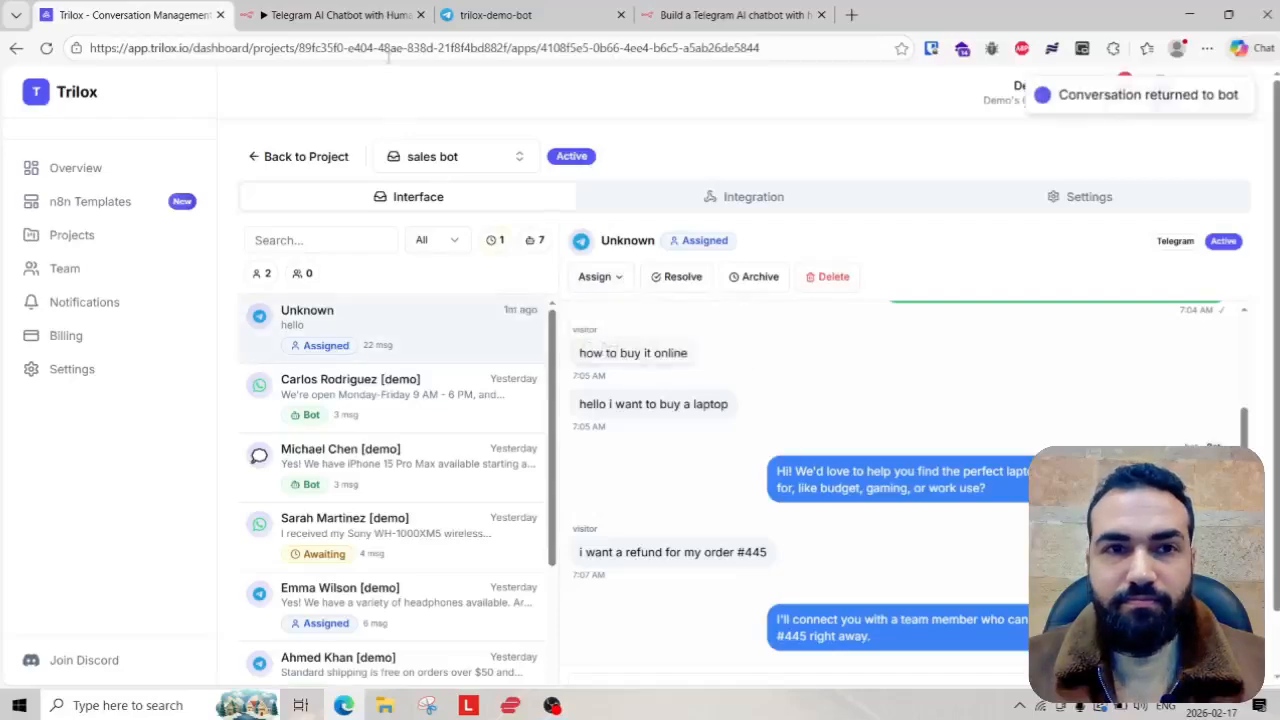
- Return n8n to the workflow editor, then message trilox-demo-bot in Telegram with "i need a refund for order" followed by an order number
{"action": "left_click", "coordinate": [376, 17]}
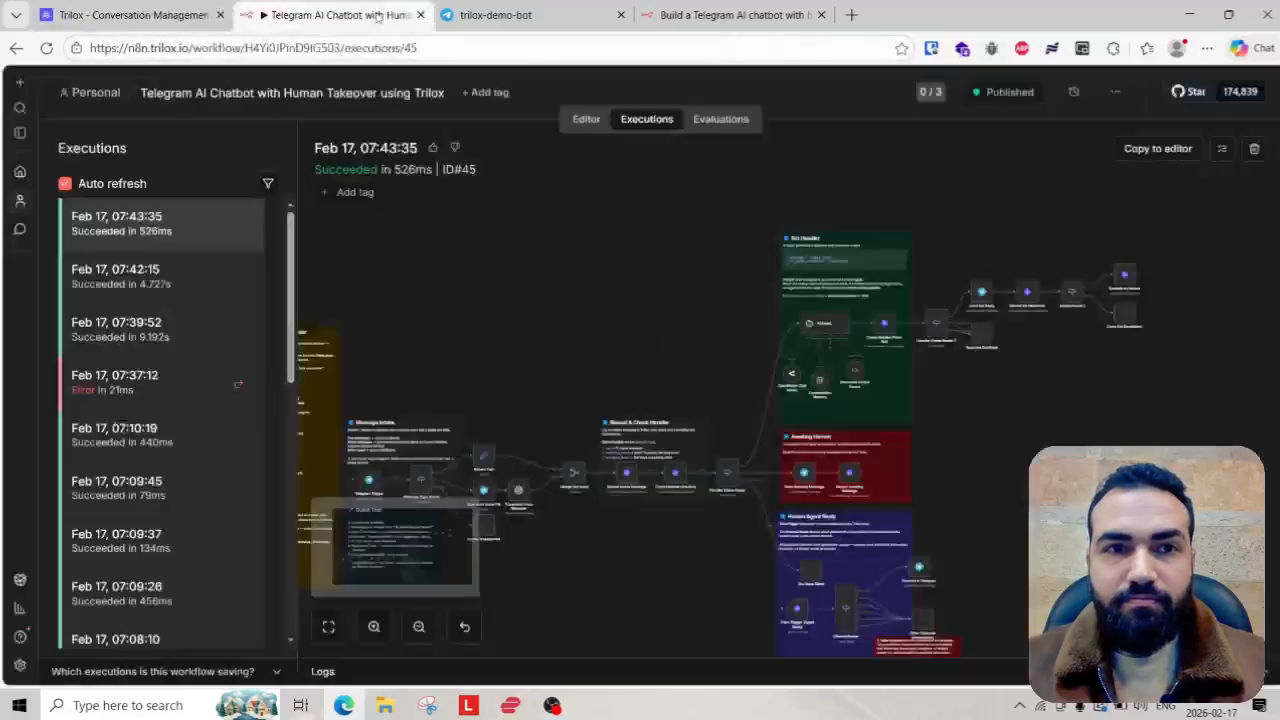
{"action": "left_click", "coordinate": [585, 122]}
{"action": "left_click", "coordinate": [533, 25]}
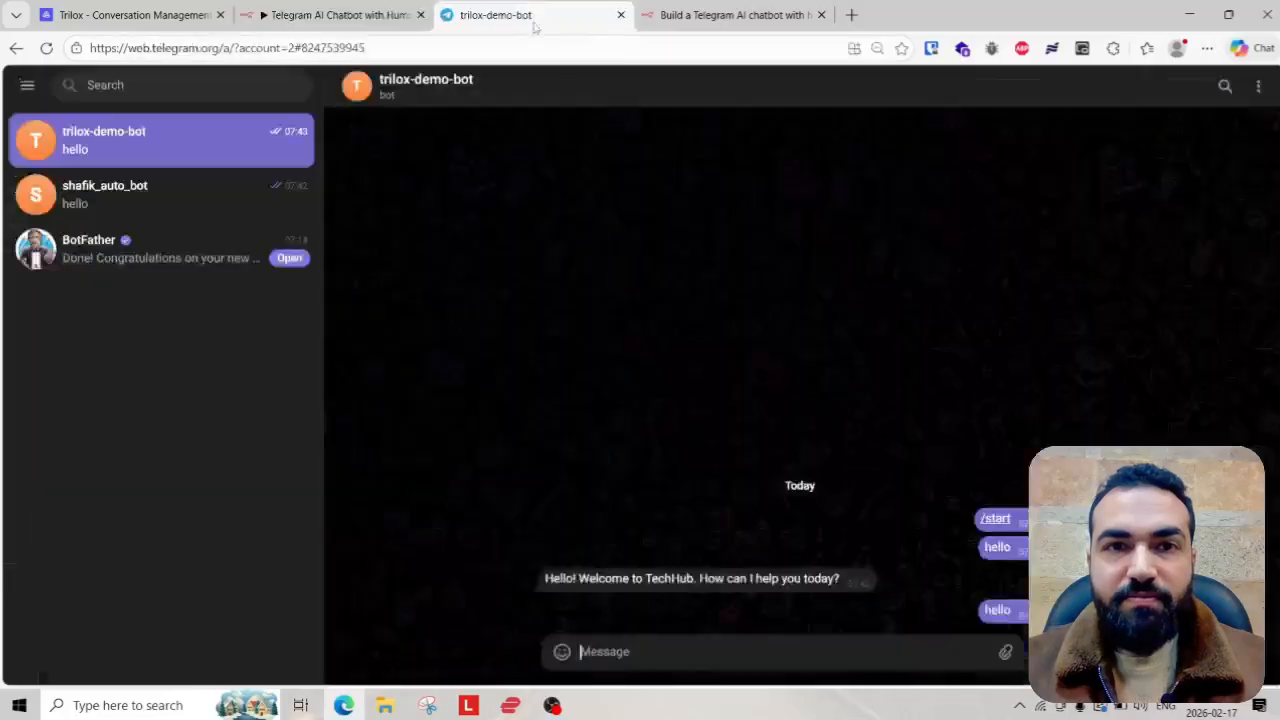
{"action": "type", "text": "I need"}
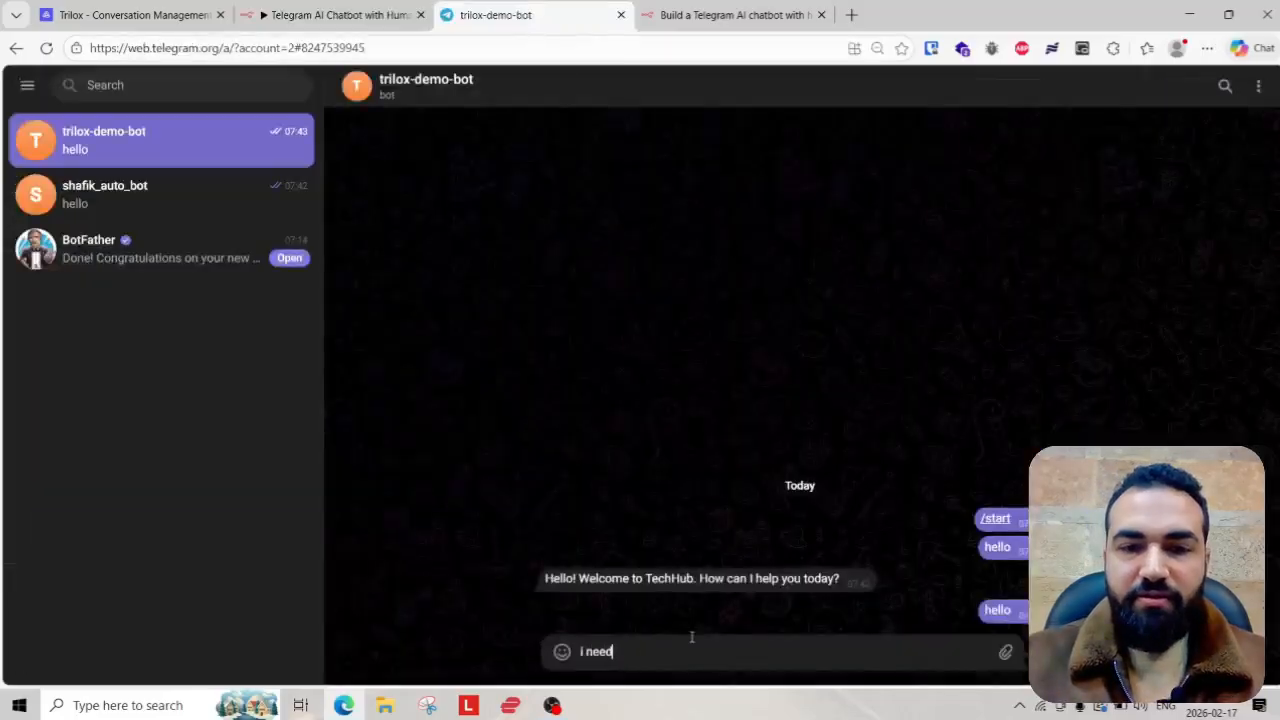
{"action": "type", "text": " a refund for order a4443"}
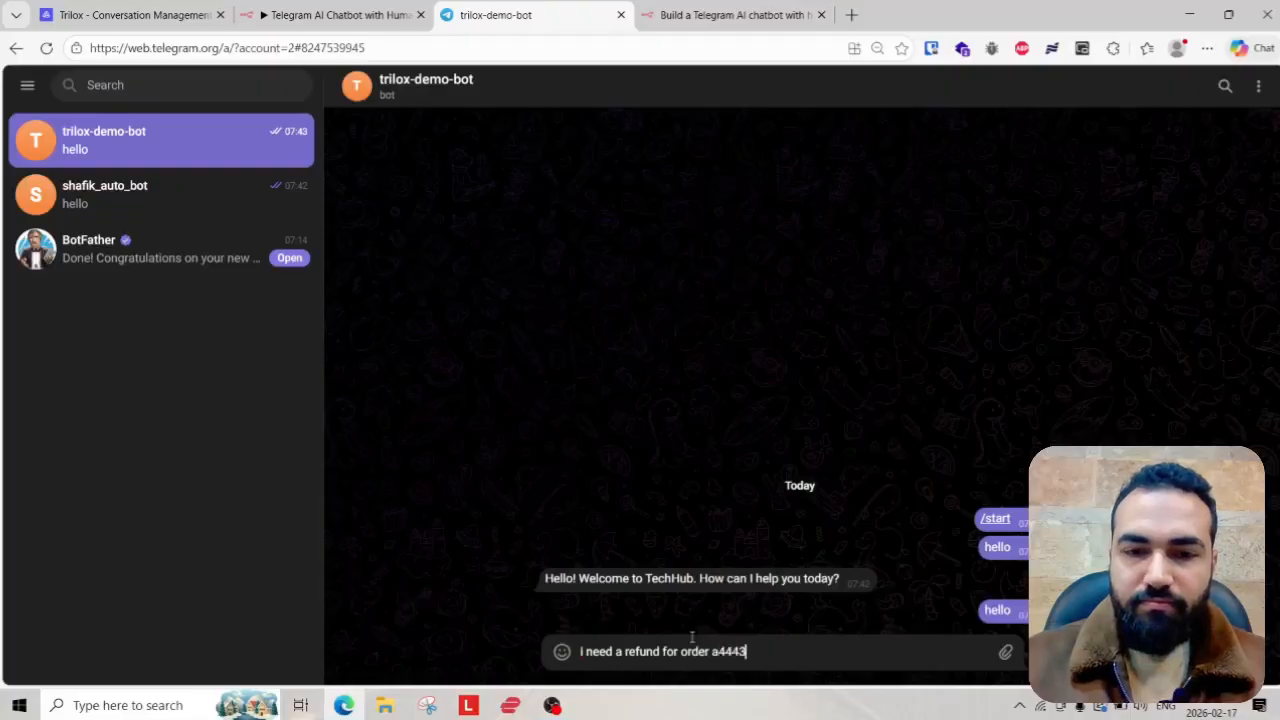
{"action": "key", "text": "Return"}
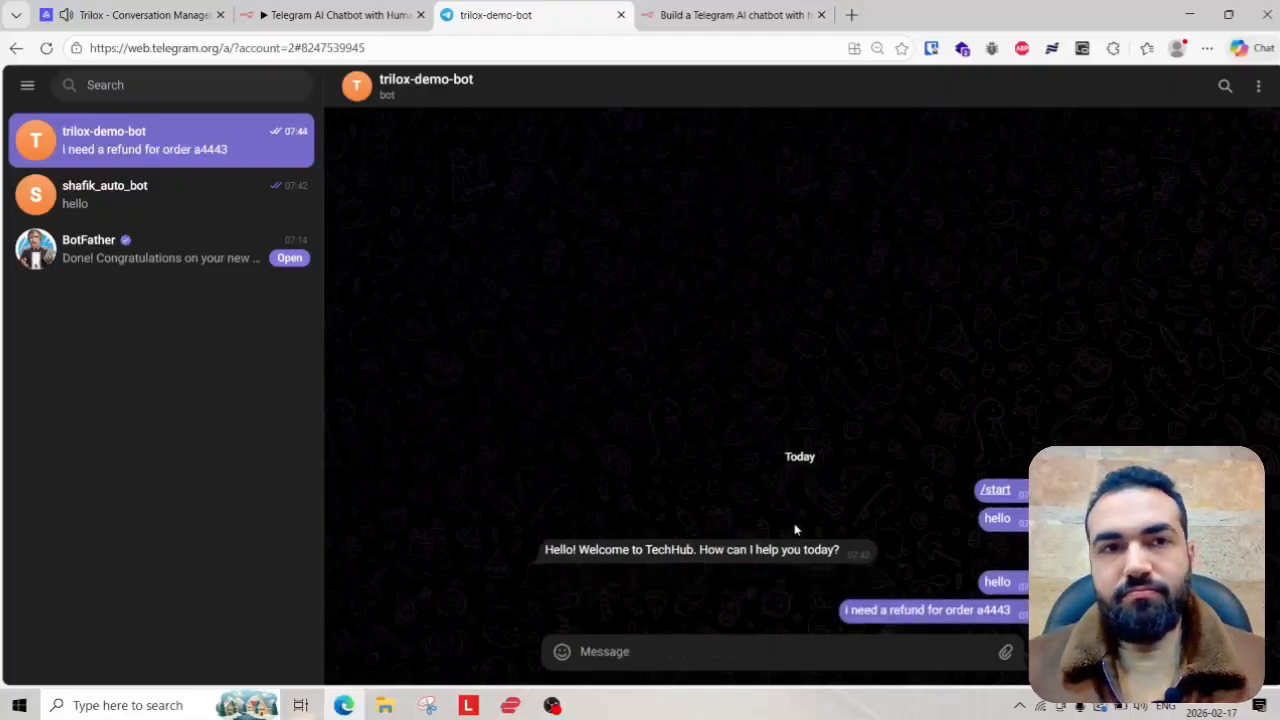
- Check the Unknown conversation in Trilox, then open the newest workflow execution in n8n
{"action": "left_click", "coordinate": [135, 16]}
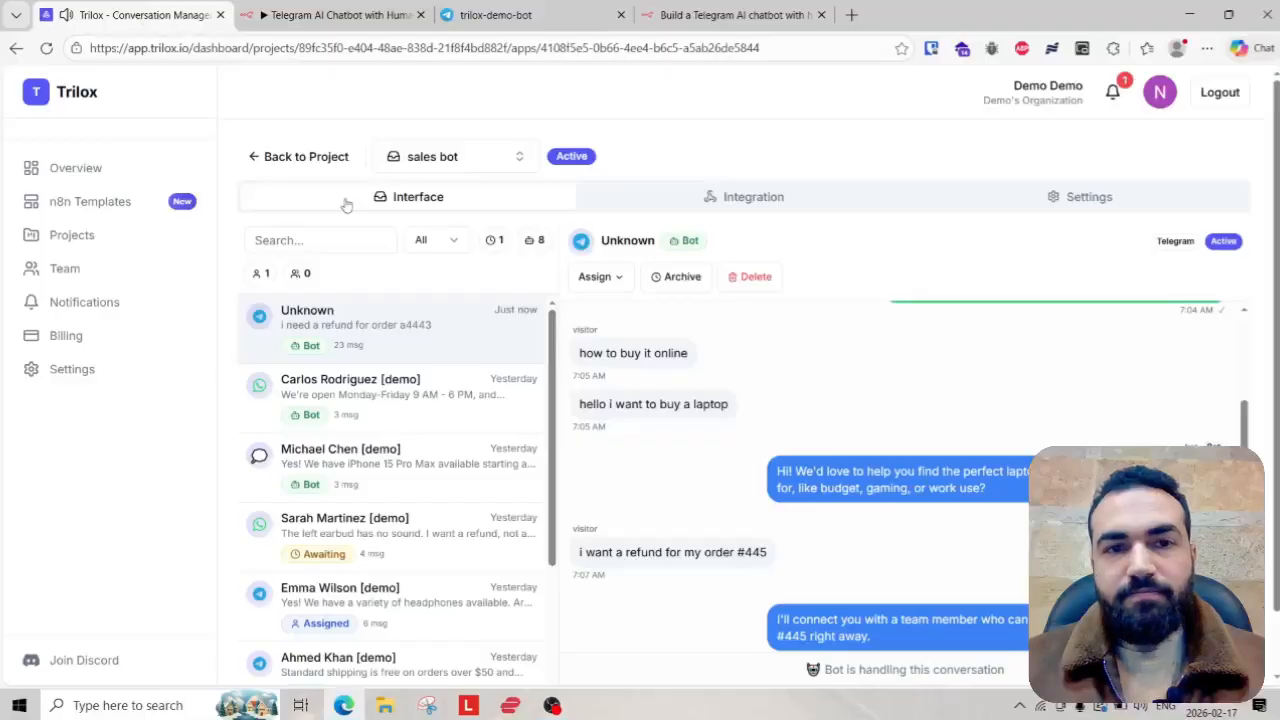
{"action": "left_click", "coordinate": [362, 18]}
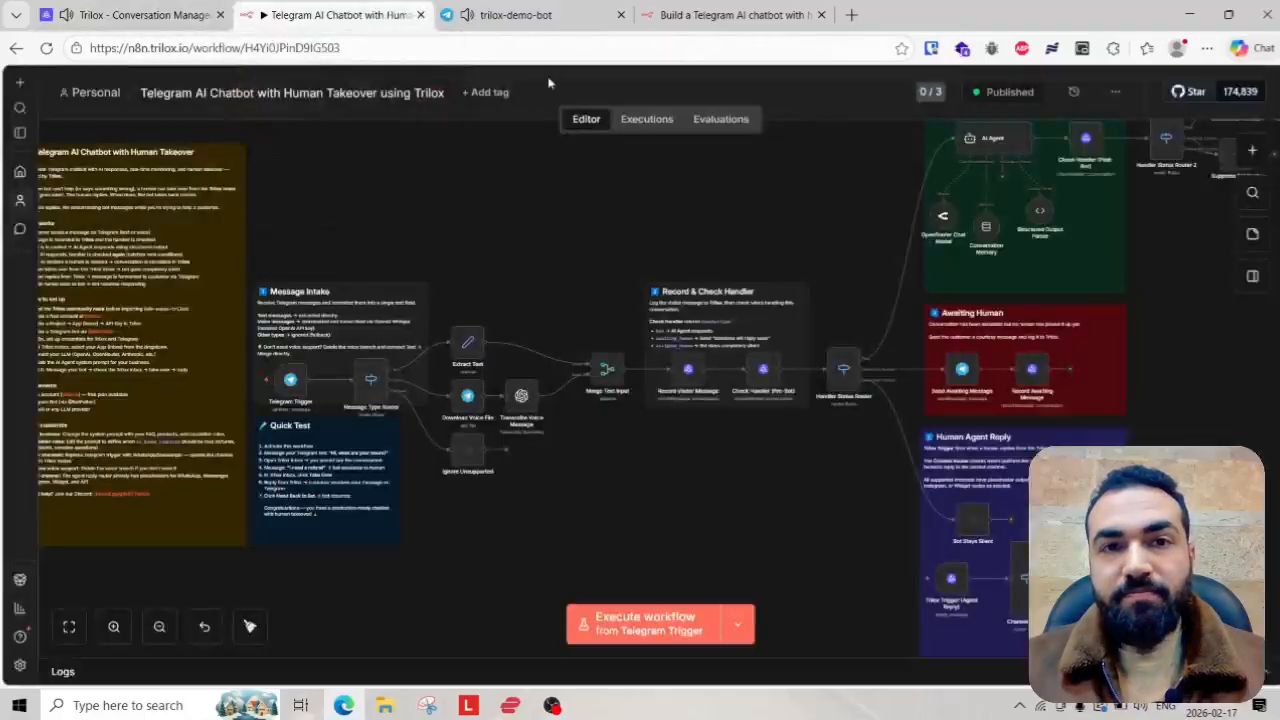
{"action": "left_click", "coordinate": [660, 122]}
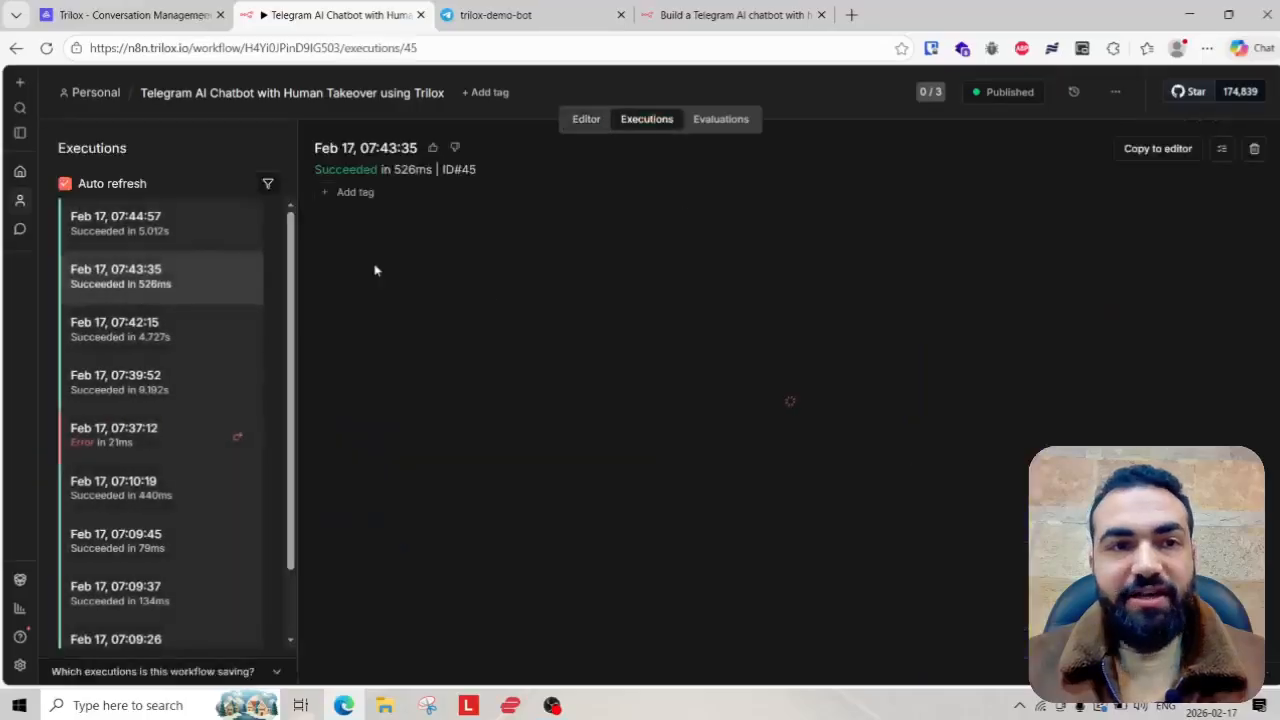
{"action": "left_click", "coordinate": [195, 240]}
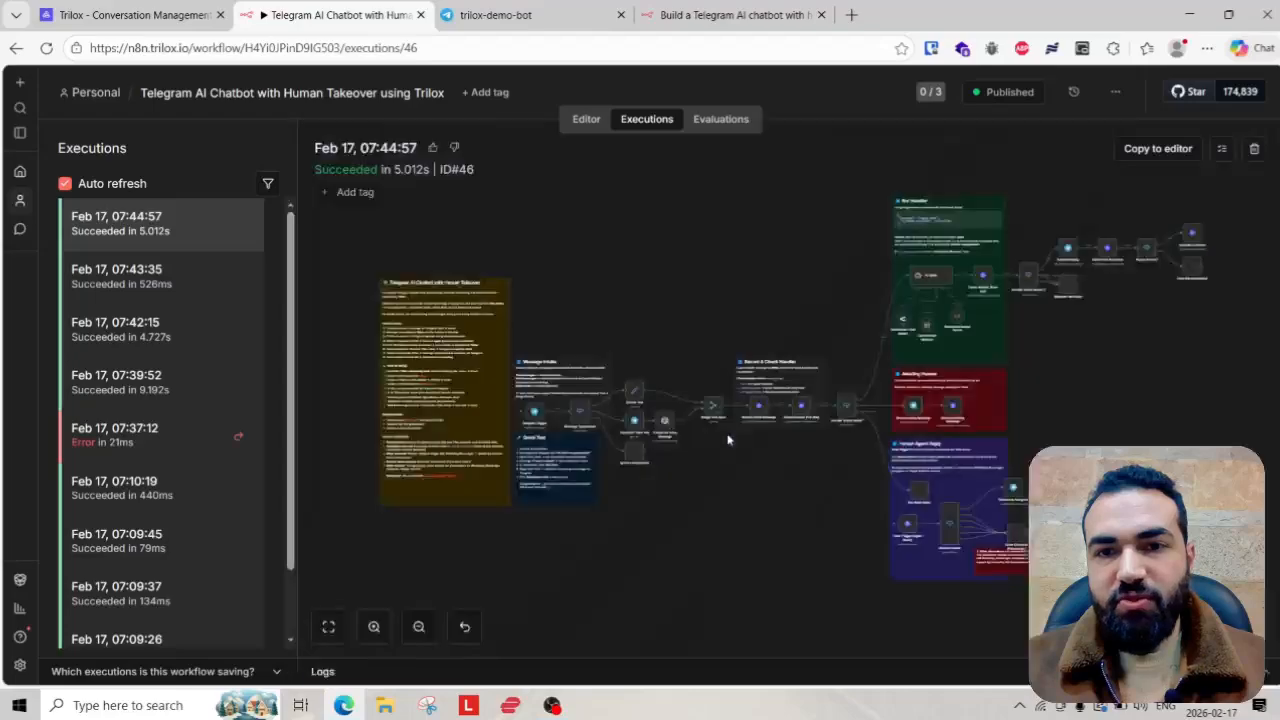
- Follow the execution path to the AI Agent node, inspect its output's message and is_human_required value, then close the node
{"action": "scroll", "coordinate": [728, 437], "scroll_direction": "up", "scroll_amount": 5}
{"action": "left_click_drag", "start_coordinate": [950, 313], "coordinate": [628, 337]}
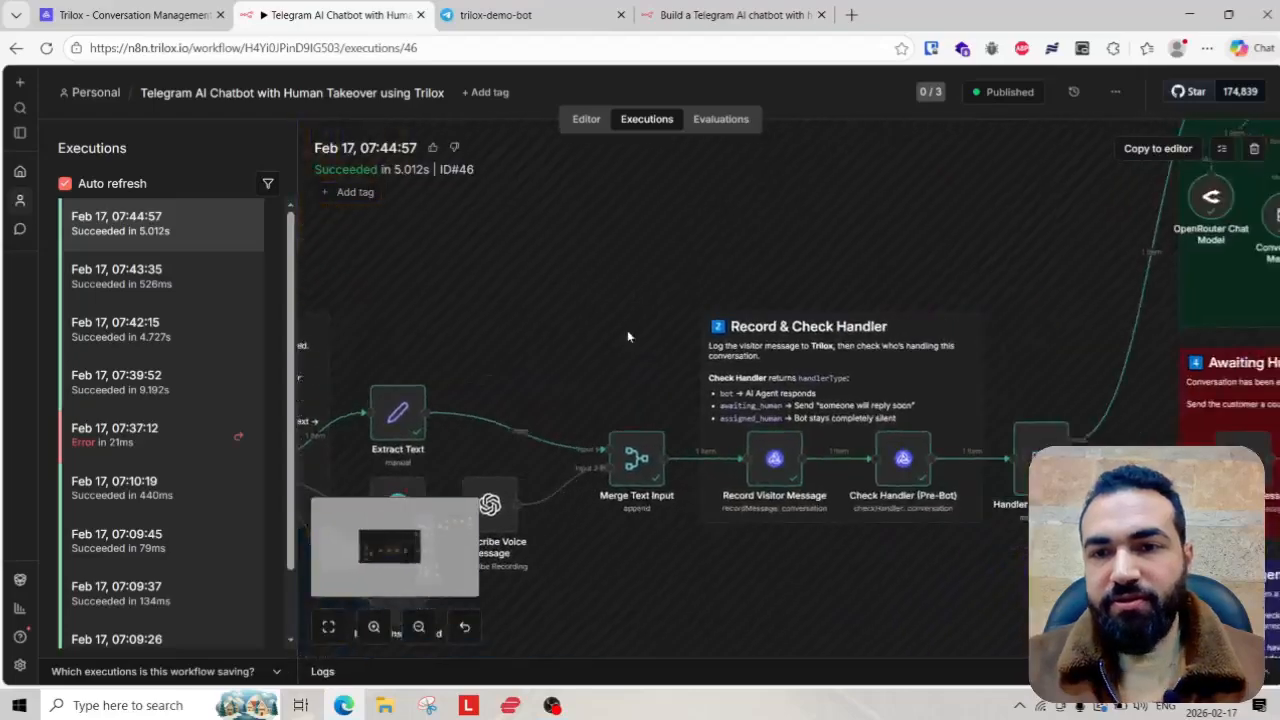
{"action": "left_click_drag", "start_coordinate": [1097, 330], "coordinate": [733, 430]}
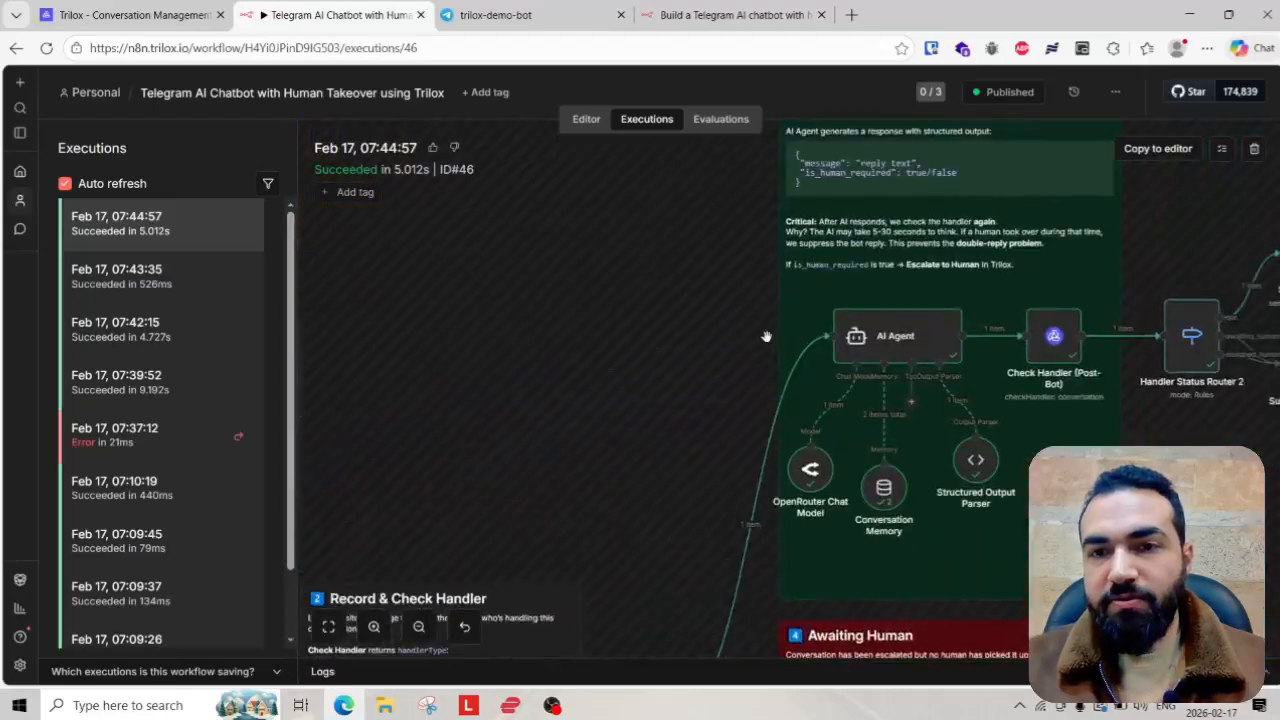
{"action": "scroll", "coordinate": [880, 340], "scroll_direction": "up", "scroll_amount": 3}
{"action": "scroll", "coordinate": [986, 414], "scroll_direction": "down", "scroll_amount": 3}
{"action": "left_click_drag", "start_coordinate": [986, 414], "coordinate": [780, 437]}
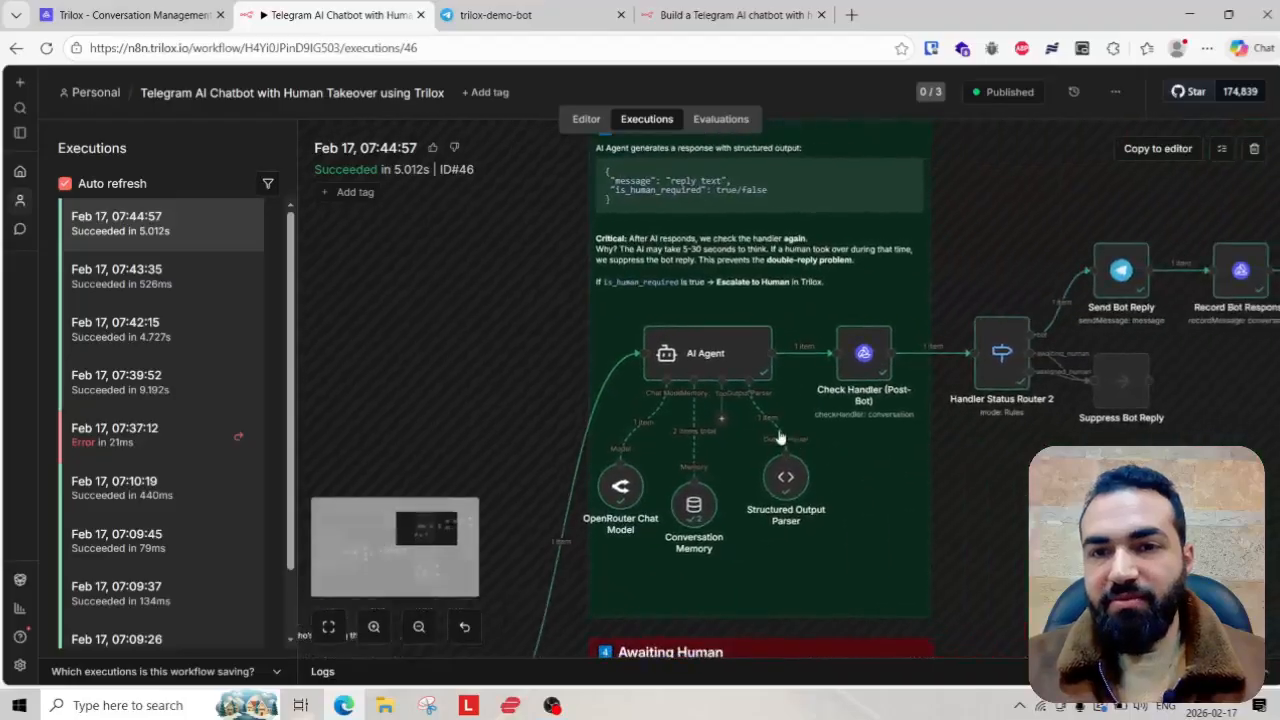
{"action": "scroll", "coordinate": [780, 437], "scroll_direction": "up", "scroll_amount": 2}
{"action": "double_click", "coordinate": [700, 345]}
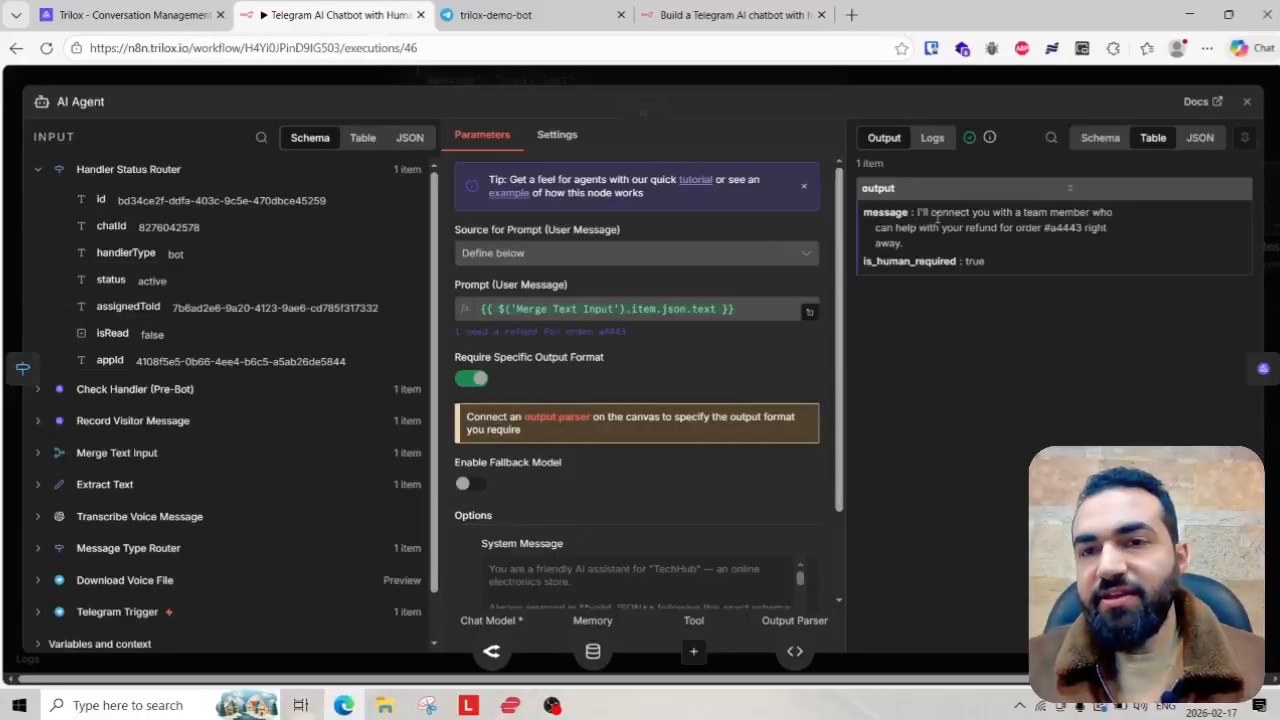
{"action": "left_click_drag", "start_coordinate": [975, 261], "coordinate": [993, 267]}
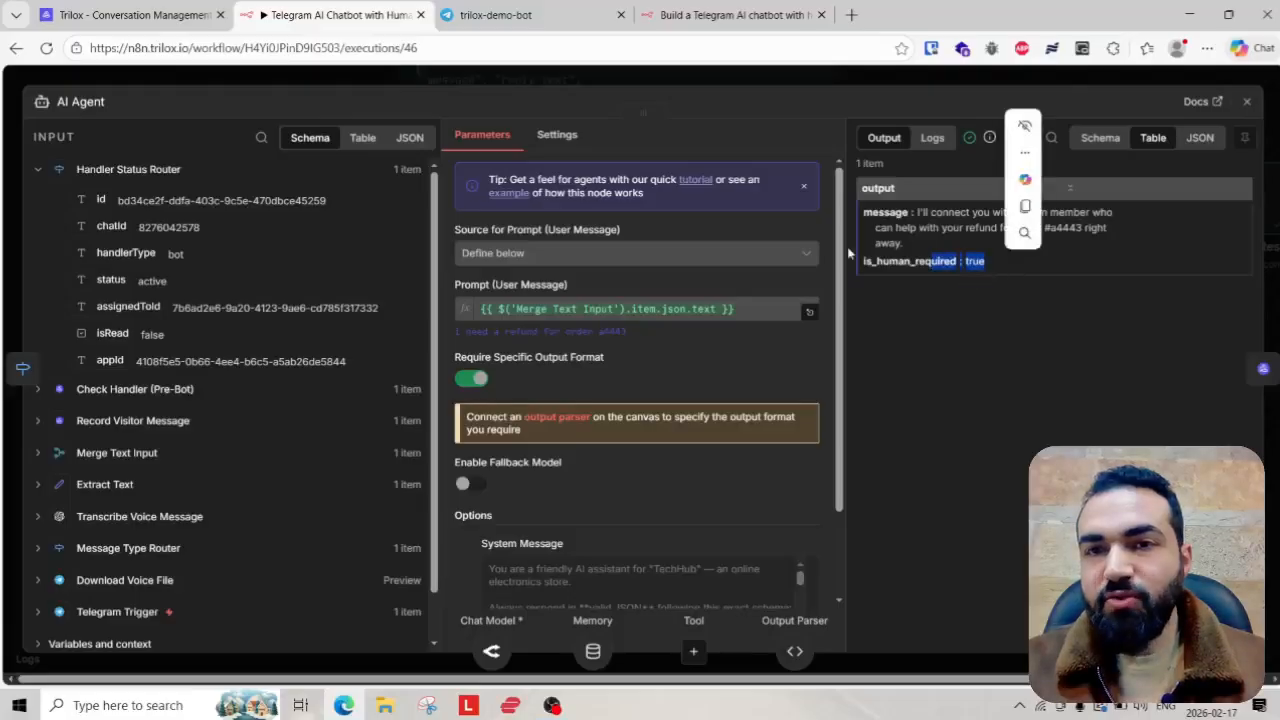
{"action": "key", "text": "Escape"}
- Follow the execution path from the AI Agent through Needs Human?, inspect the Escalate to Human node's details, and close it
{"action": "scroll", "coordinate": [782, 270], "scroll_direction": "right", "scroll_amount": 5}
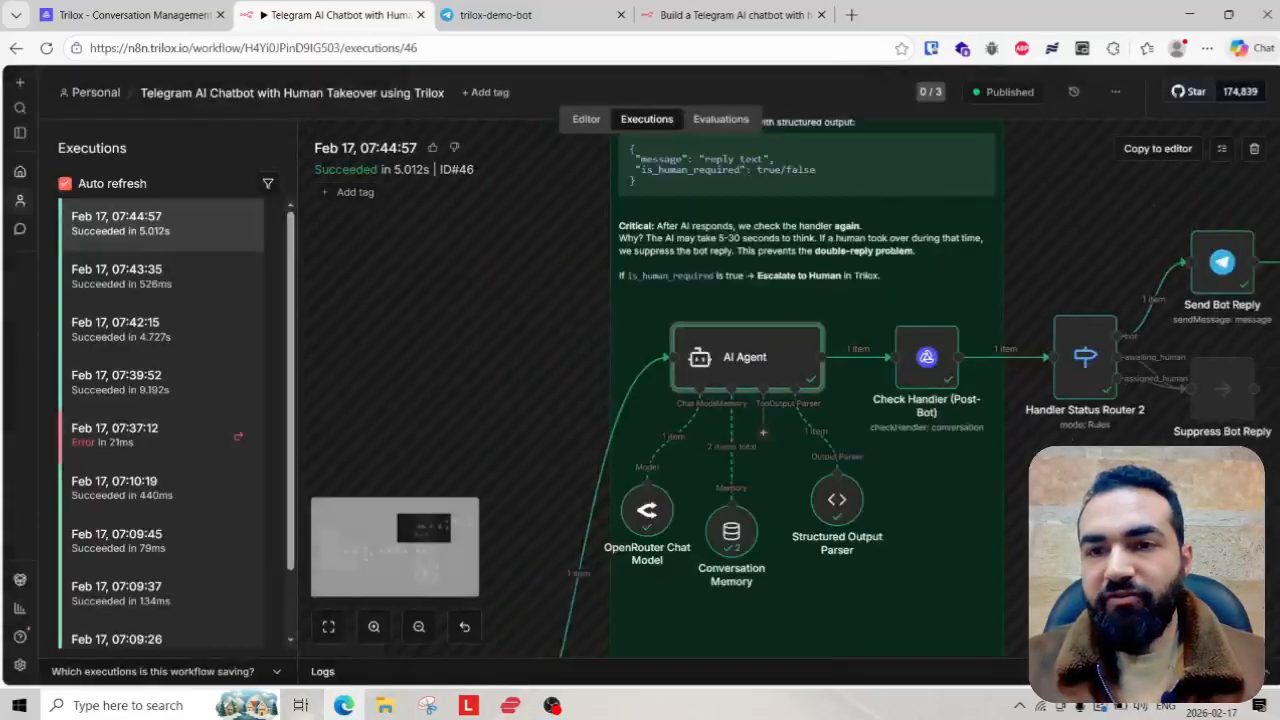
{"action": "scroll", "coordinate": [782, 270], "scroll_direction": "up", "scroll_amount": 2}
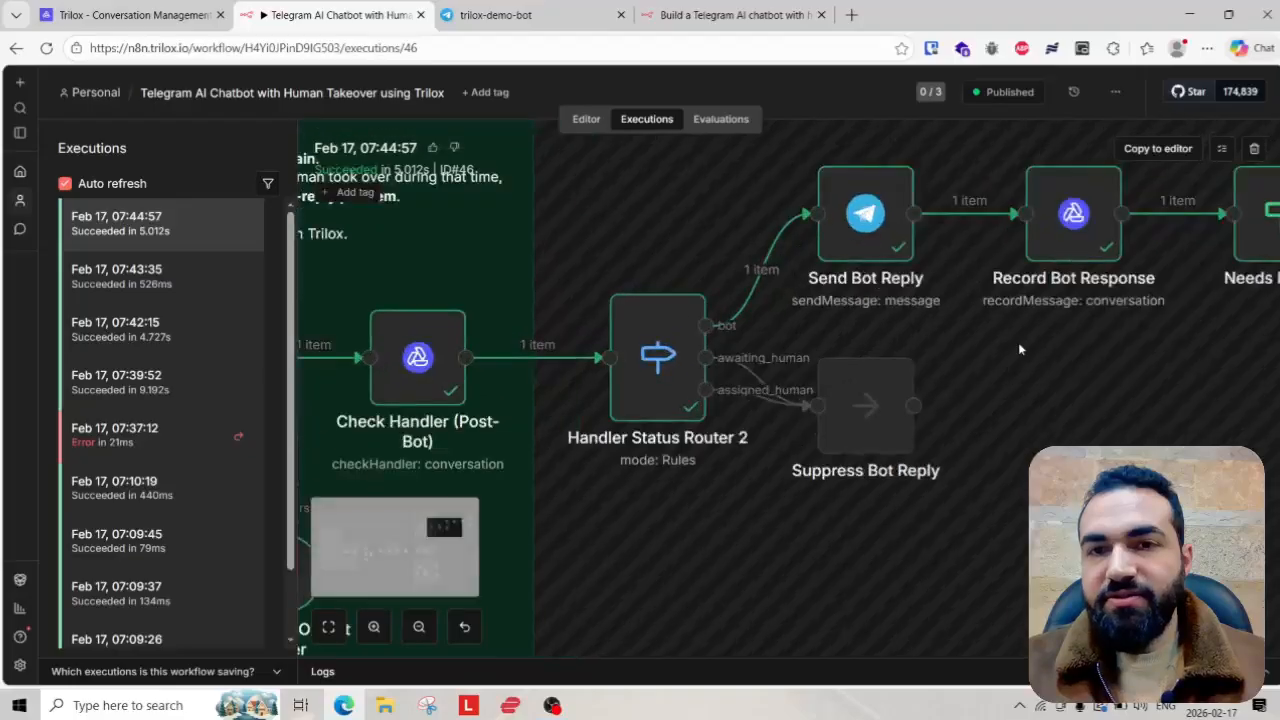
{"action": "scroll", "coordinate": [1018, 342], "scroll_direction": "right", "scroll_amount": 4}
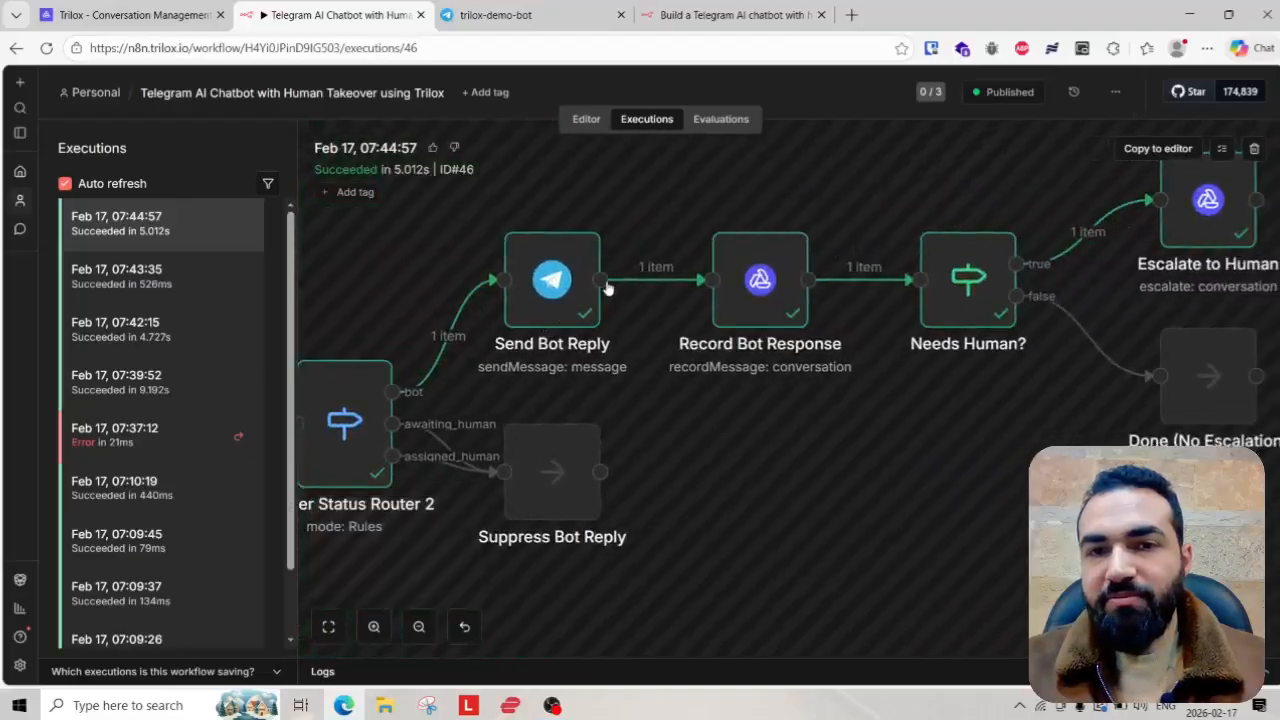
{"action": "scroll", "coordinate": [607, 288], "scroll_direction": "up", "scroll_amount": 1}
{"action": "scroll", "coordinate": [650, 330], "scroll_direction": "right", "scroll_amount": 4}
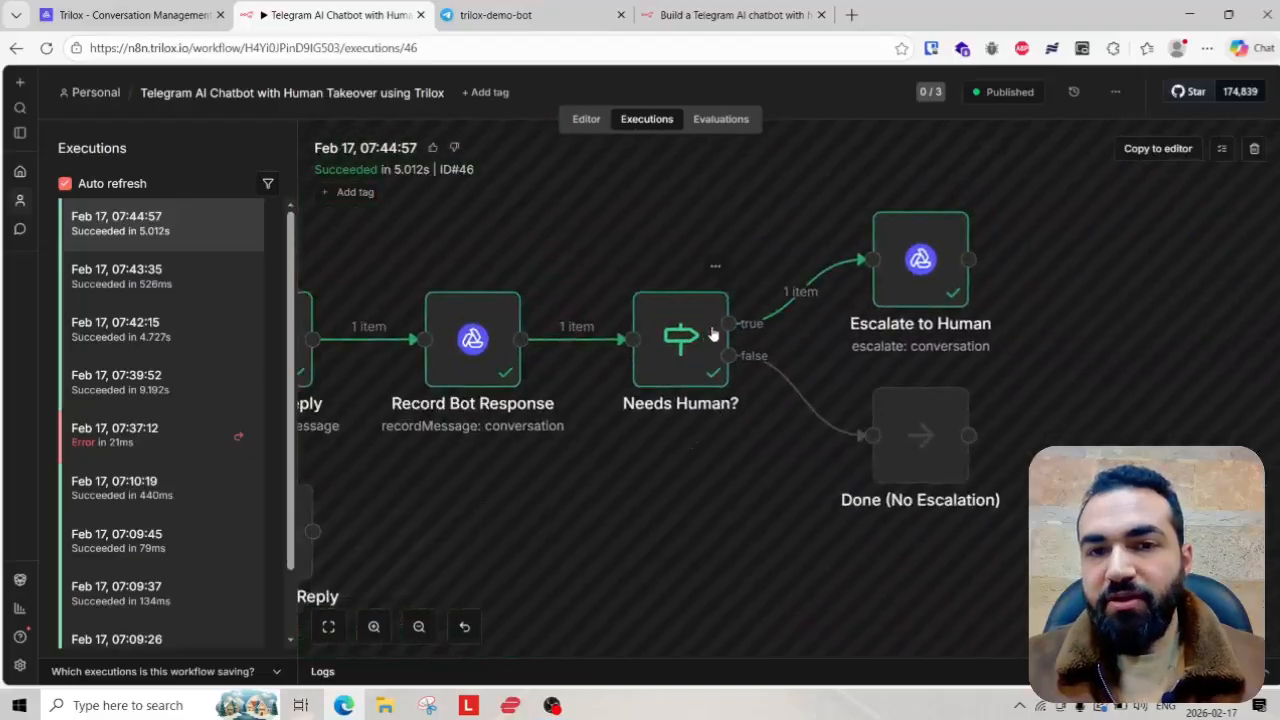
{"action": "scroll", "coordinate": [745, 322], "scroll_direction": "up", "scroll_amount": 1}
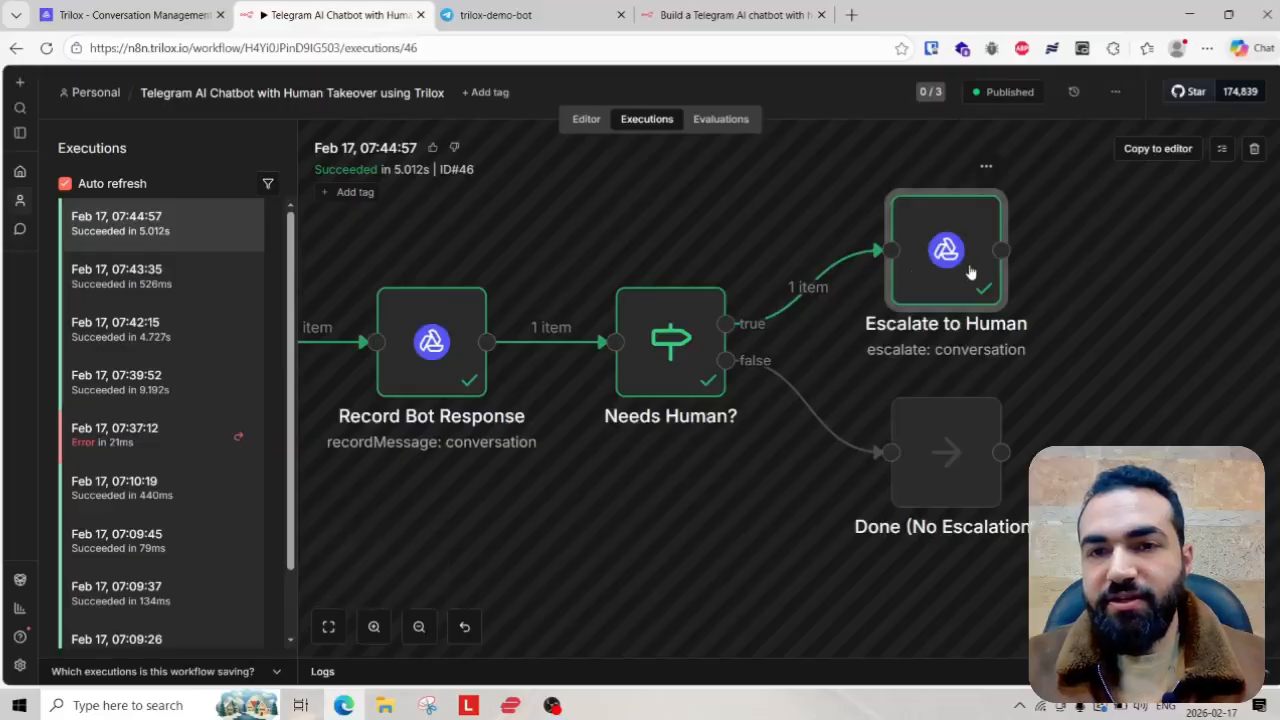
{"action": "scroll", "coordinate": [670, 360], "scroll_direction": "down", "scroll_amount": 3}
{"action": "scroll", "coordinate": [741, 334], "scroll_direction": "up", "scroll_amount": 3}
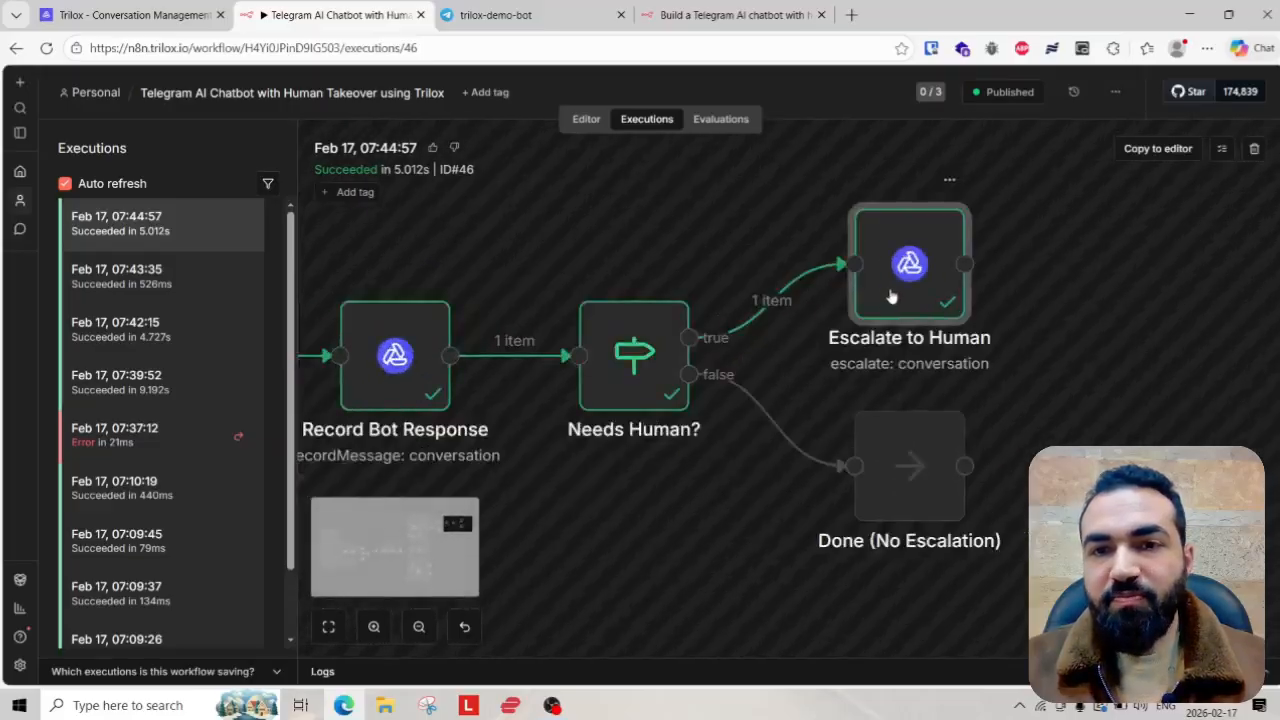
{"action": "double_click", "coordinate": [892, 296]}
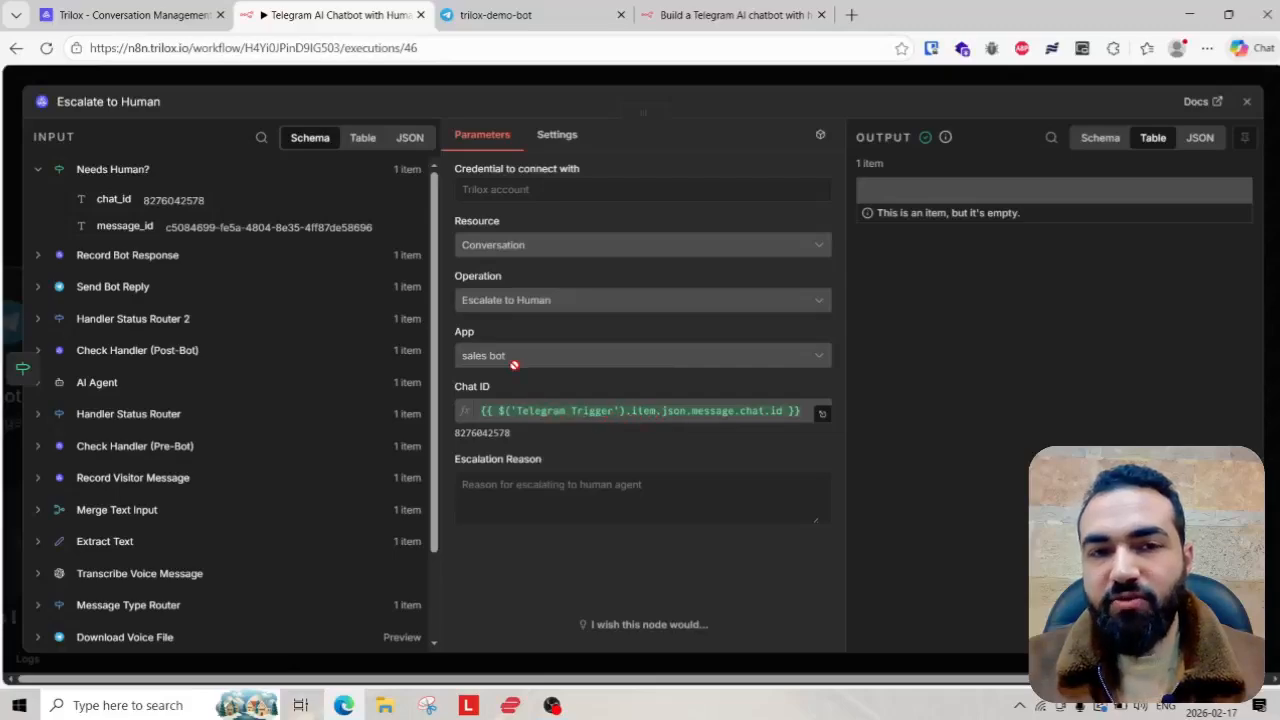
{"action": "left_click", "coordinate": [779, 73]}
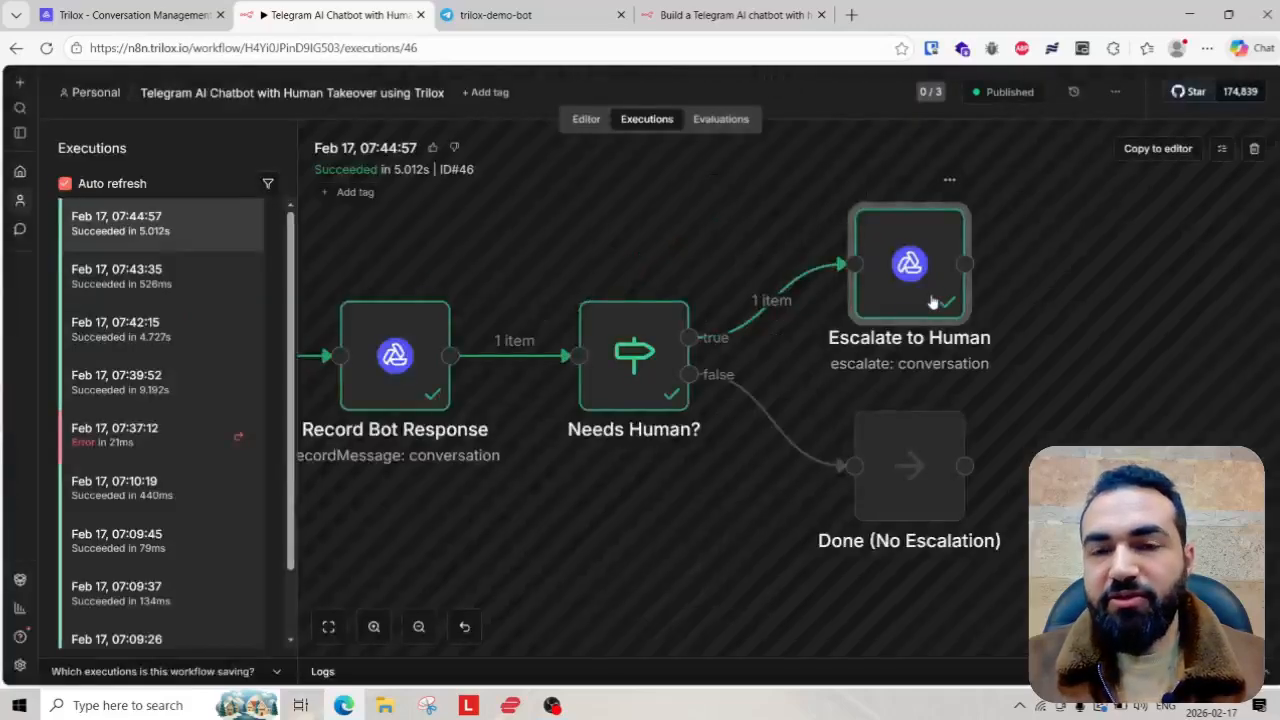
- Review the execution's route across the whole workflow, then check the newest messages of the Unknown conversation in Trilox
{"action": "scroll", "coordinate": [1006, 317], "scroll_direction": "down", "scroll_amount": 3}
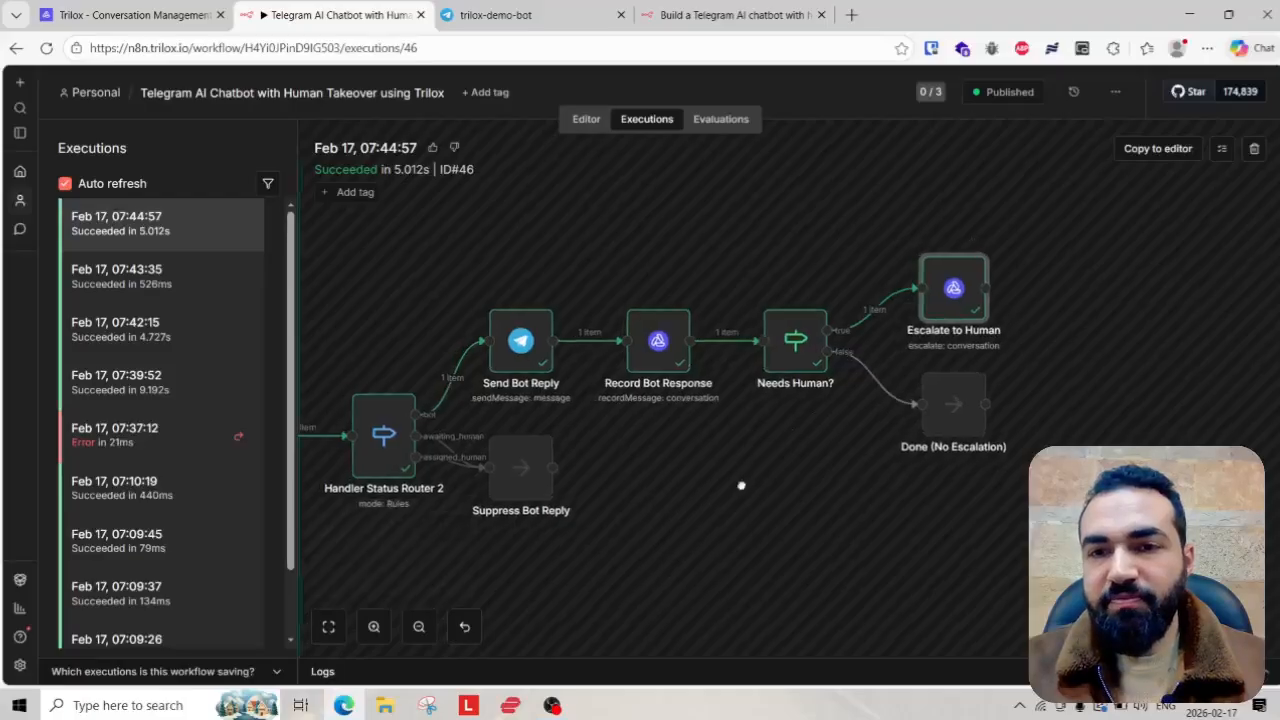
{"action": "scroll", "coordinate": [868, 426], "scroll_direction": "down", "scroll_amount": 5}
{"action": "scroll", "coordinate": [748, 449], "scroll_direction": "up", "scroll_amount": 3}
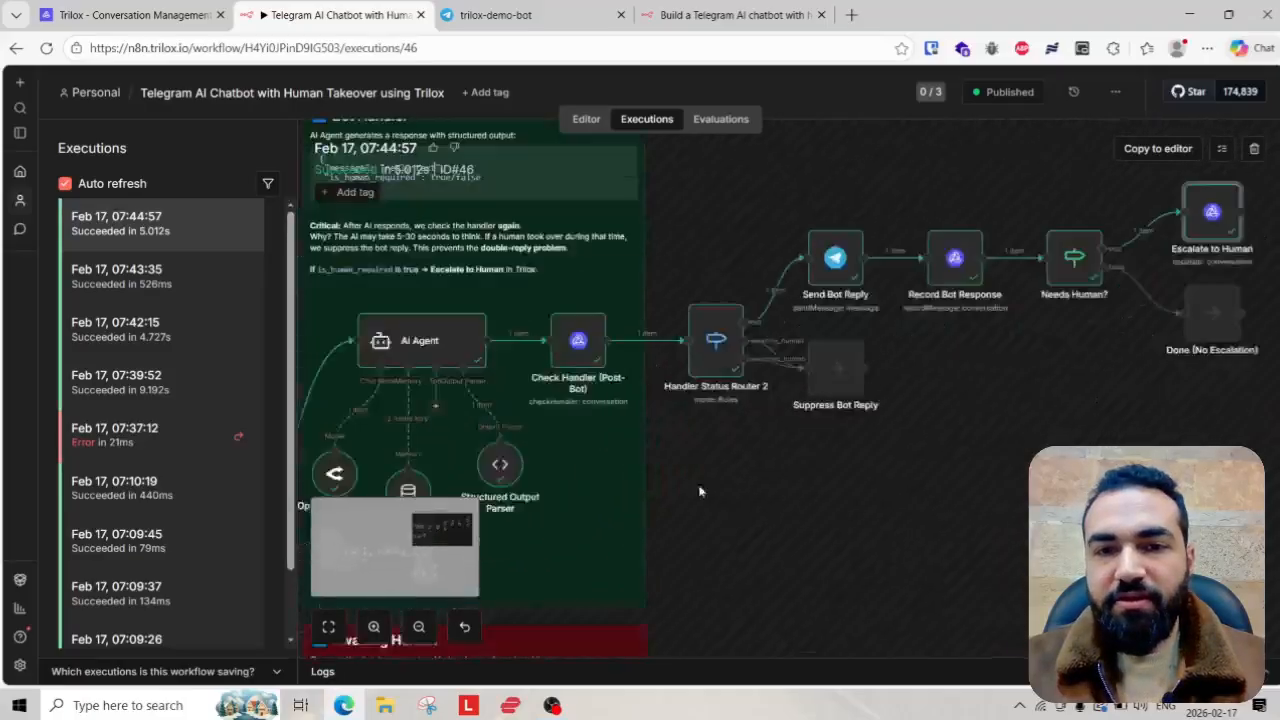
{"action": "scroll", "coordinate": [700, 491], "scroll_direction": "down", "scroll_amount": 2}
{"action": "scroll", "coordinate": [1011, 382], "scroll_direction": "up", "scroll_amount": 3}
{"action": "scroll", "coordinate": [989, 391], "scroll_direction": "down", "scroll_amount": 5}
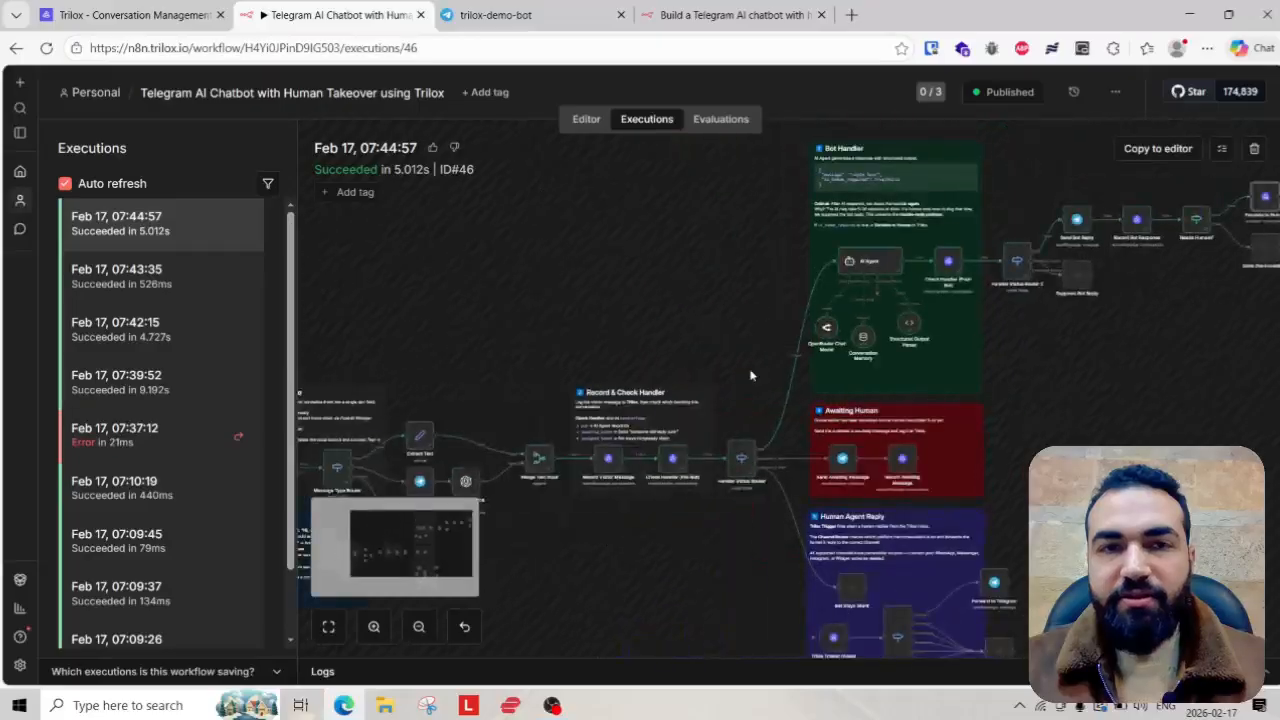
{"action": "scroll", "coordinate": [931, 436], "scroll_direction": "down", "scroll_amount": 1}
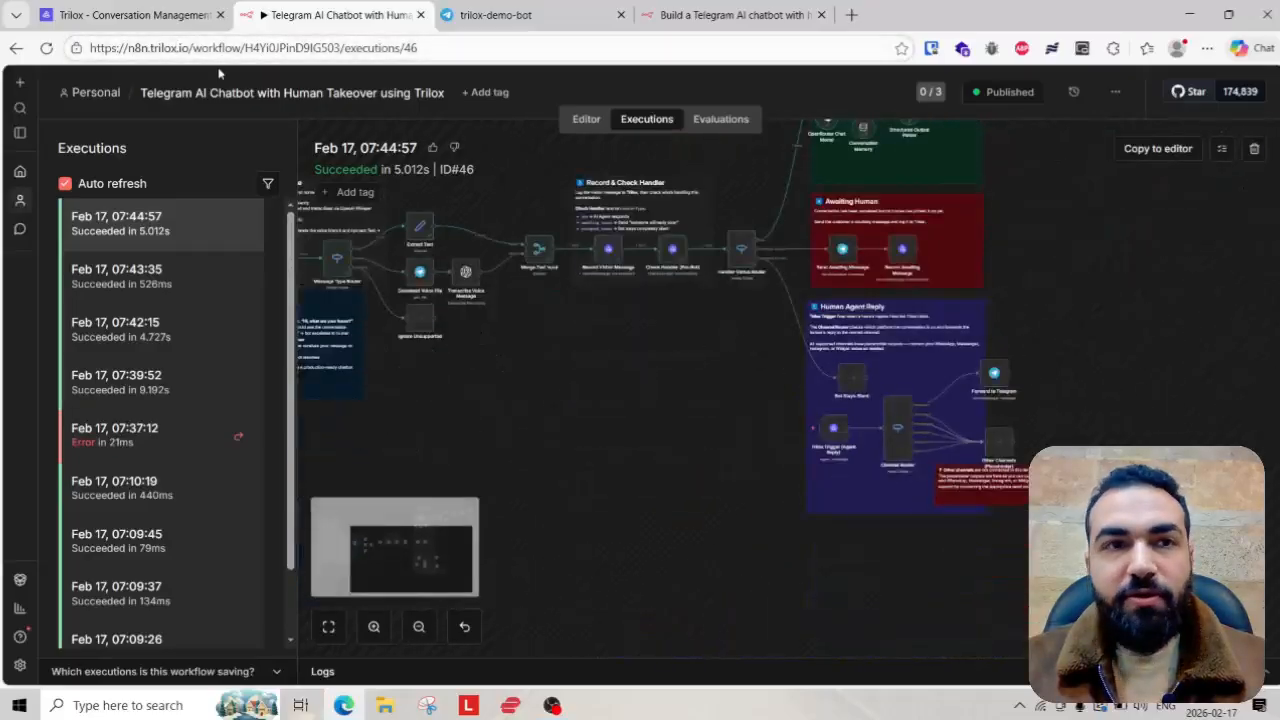
{"action": "left_click", "coordinate": [140, 15]}
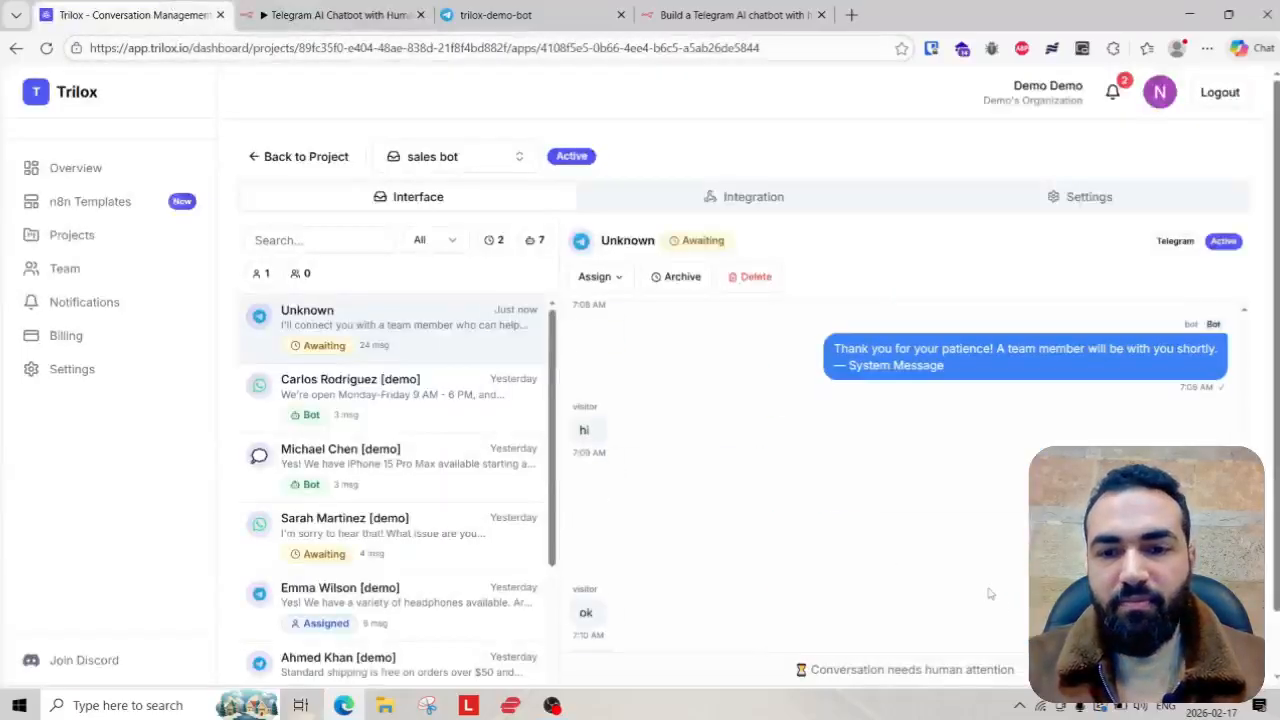
{"action": "scroll", "coordinate": [960, 640], "scroll_direction": "down", "scroll_amount": 1}
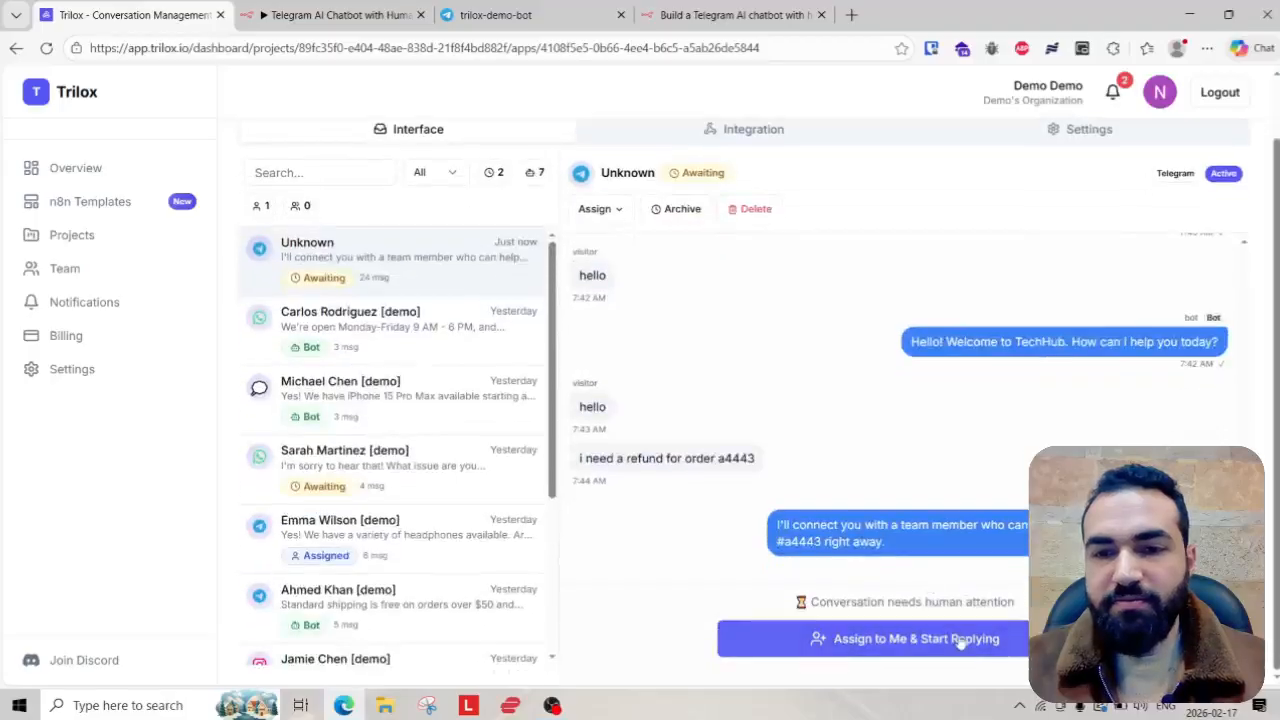
- Switch to Telegram and send "hello" to trilox-demo-bot
{"action": "left_click", "coordinate": [500, 15]}
{"action": "type", "text": "hello"}
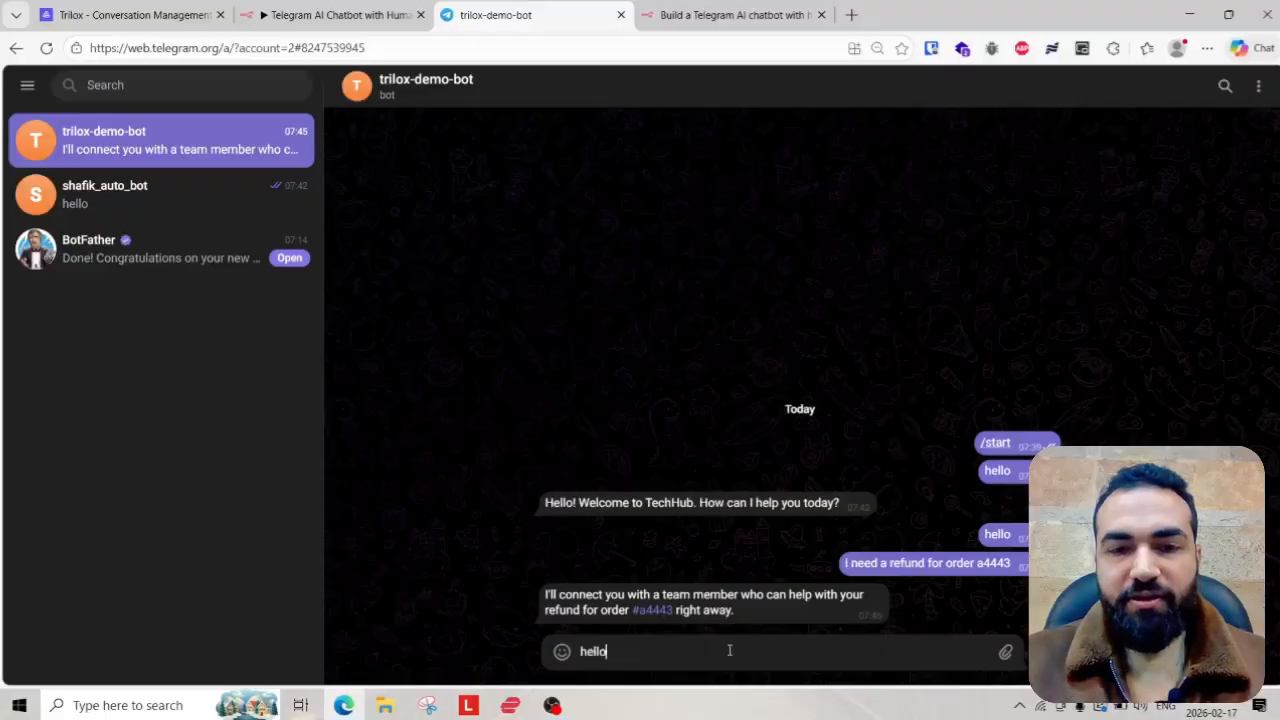
{"action": "key", "text": "Return"}
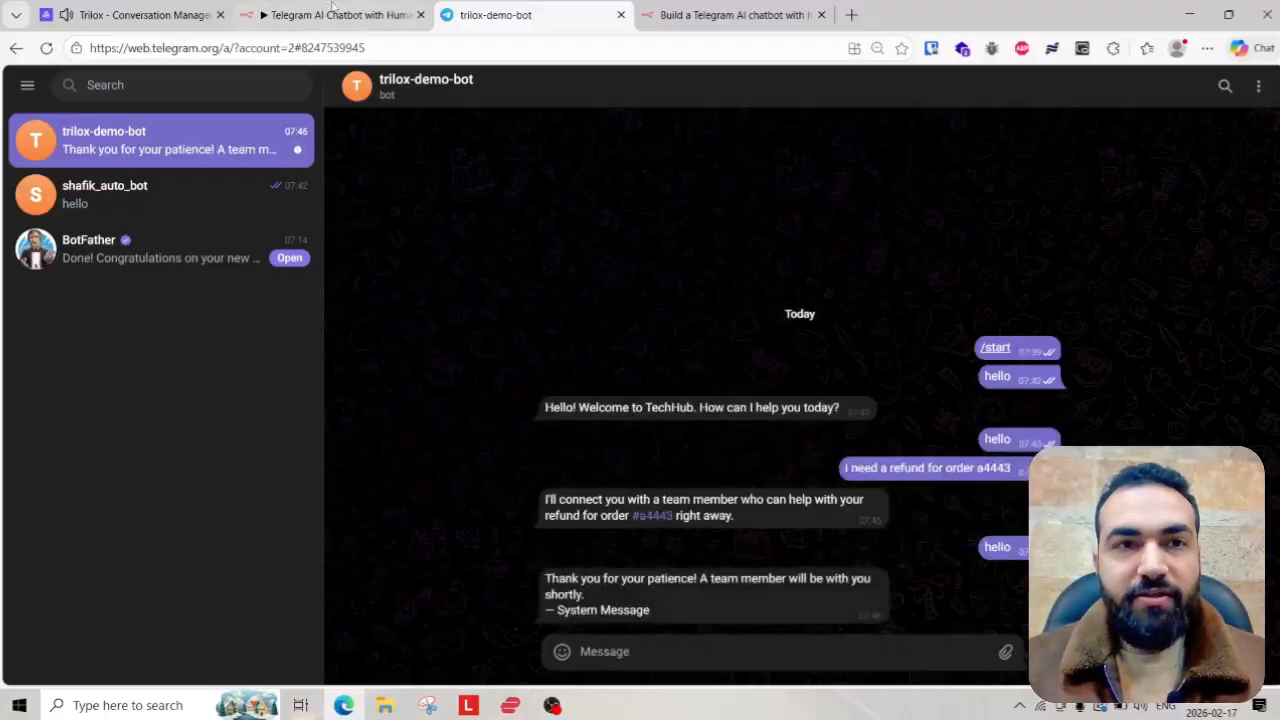
- Return to n8n and open the newest execution of the Telegram chatbot workflow
{"action": "left_click", "coordinate": [336, 12]}
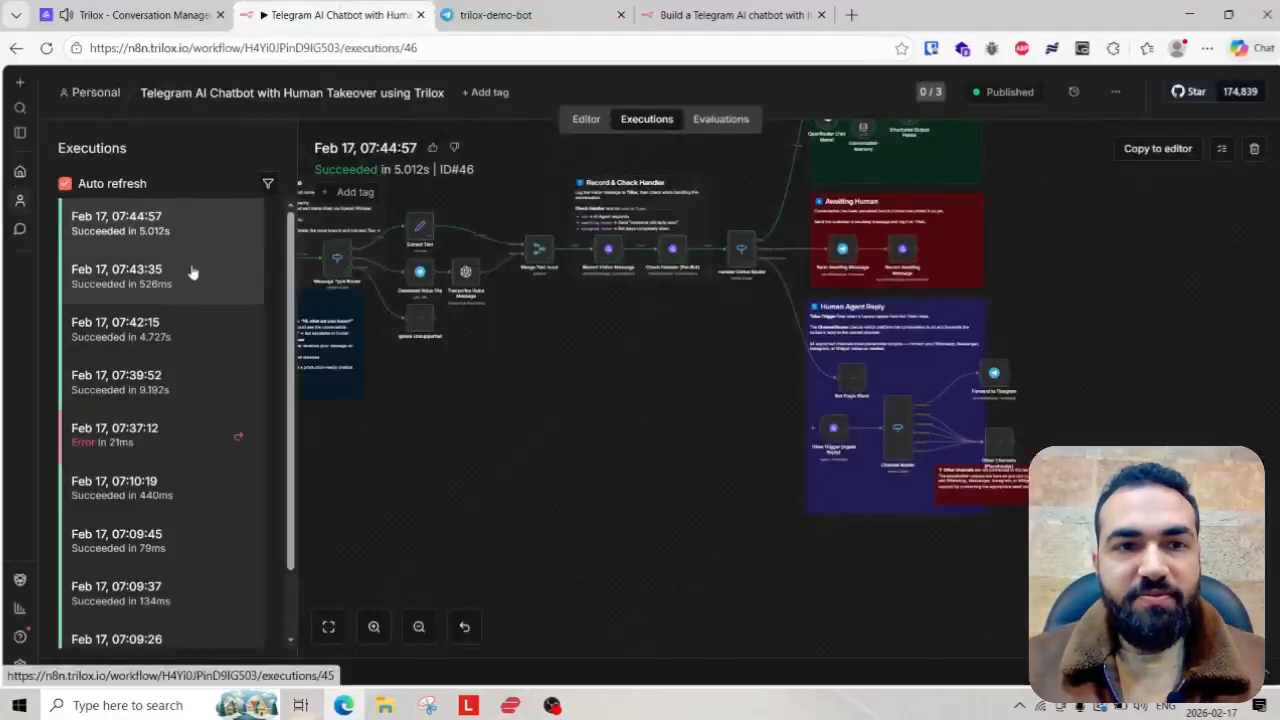
{"action": "scroll", "coordinate": [600, 285], "scroll_direction": "up", "scroll_amount": 1}
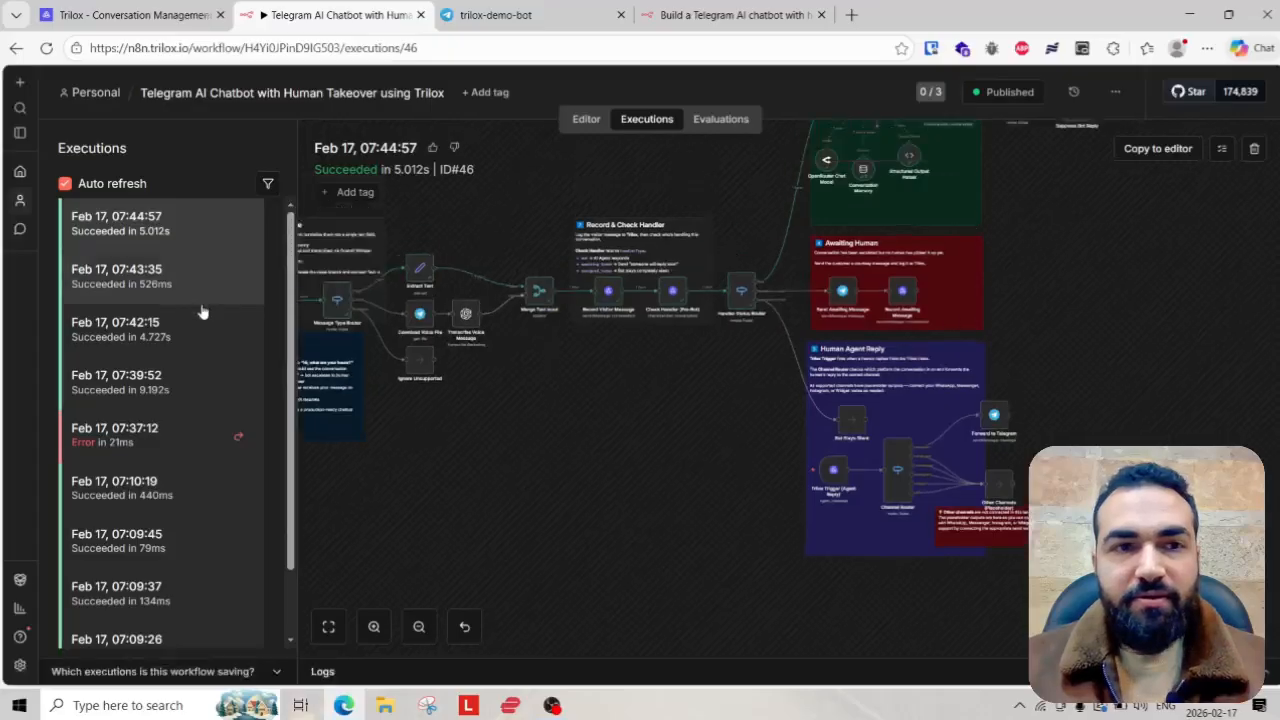
{"action": "scroll", "coordinate": [95, 304], "scroll_direction": "up", "scroll_amount": 1}
{"action": "left_click", "coordinate": [137, 245]}
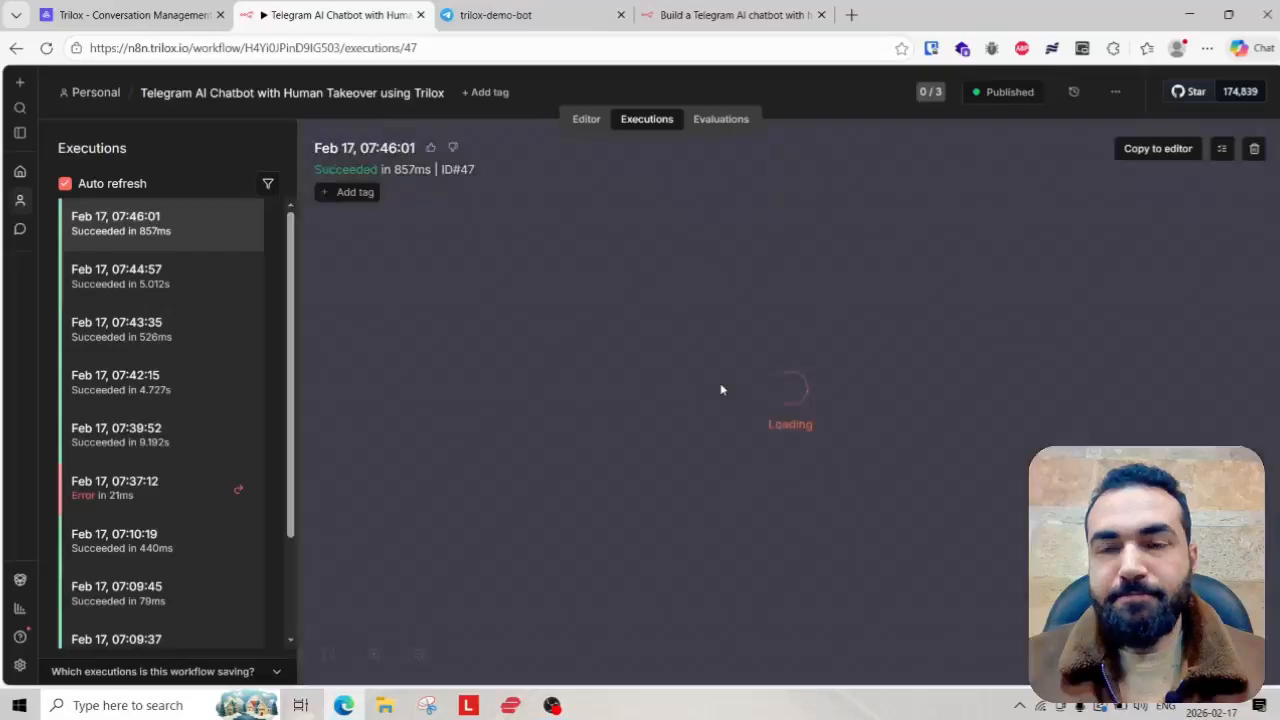
- Trace the execution through the Handler Status Router's awaiting_human branch, inspect the Send Awaiting Message node, and close it
{"action": "scroll", "coordinate": [760, 410], "scroll_direction": "up", "scroll_amount": 5}
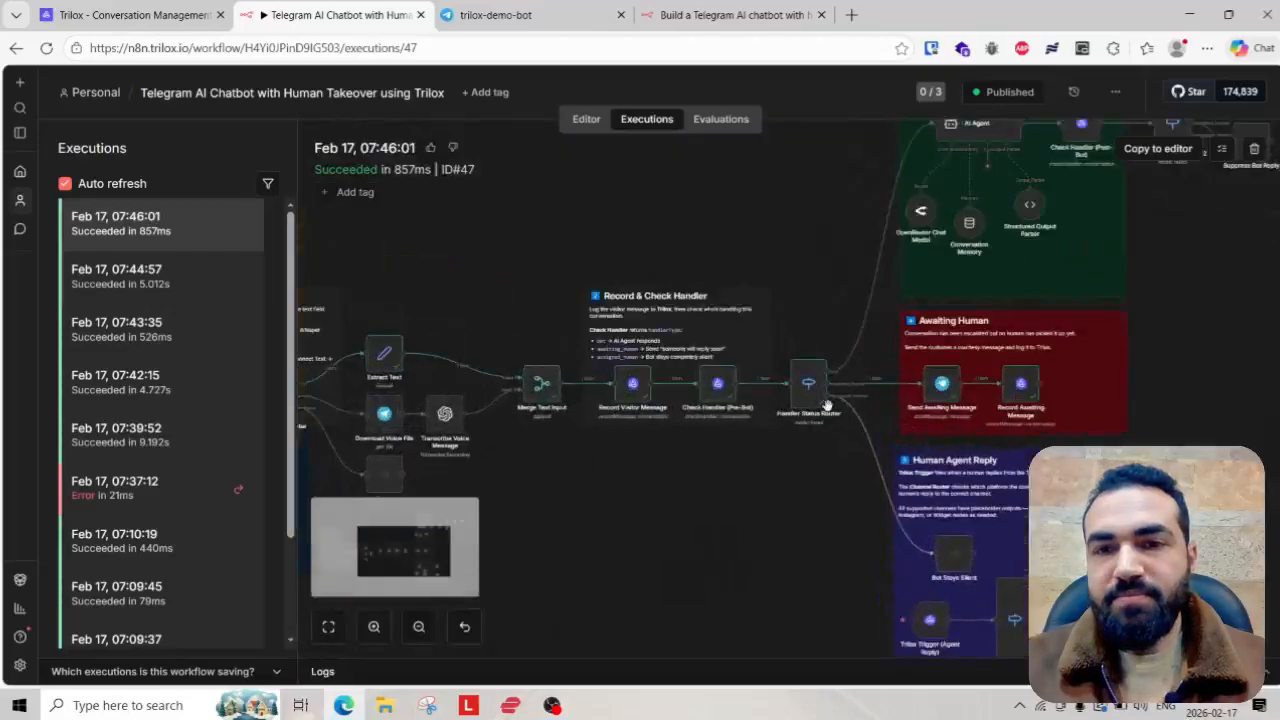
{"action": "left_click_drag", "start_coordinate": [827, 474], "coordinate": [621, 501]}
{"action": "scroll", "coordinate": [678, 477], "scroll_direction": "down", "scroll_amount": 4}
{"action": "scroll", "coordinate": [640, 468], "scroll_direction": "up", "scroll_amount": 5}
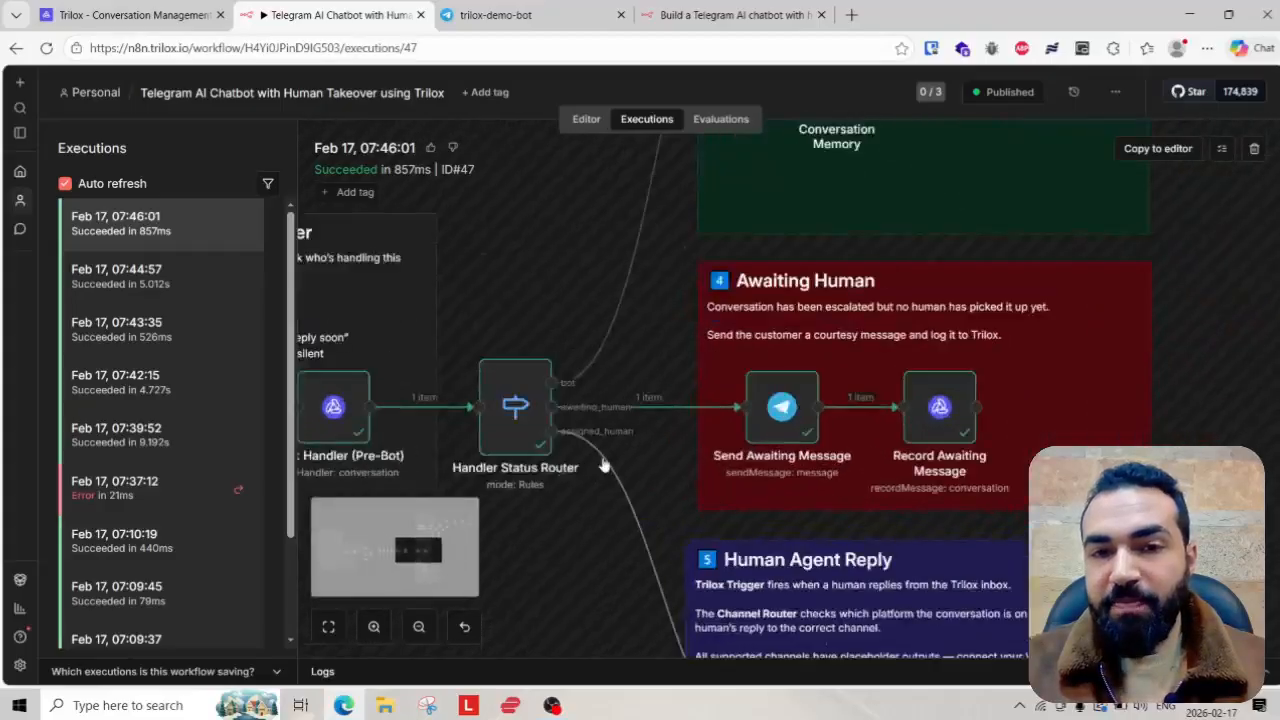
{"action": "scroll", "coordinate": [522, 425], "scroll_direction": "down", "scroll_amount": 1}
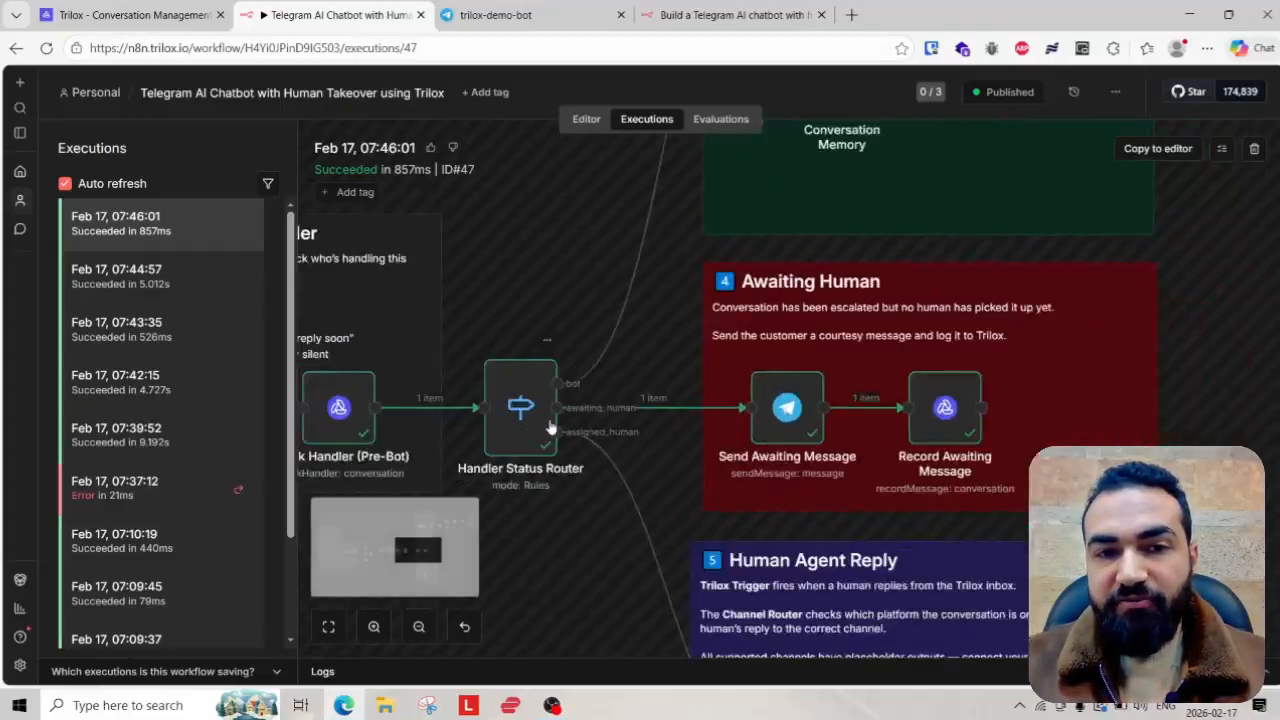
{"action": "scroll", "coordinate": [694, 423], "scroll_direction": "up", "scroll_amount": 3}
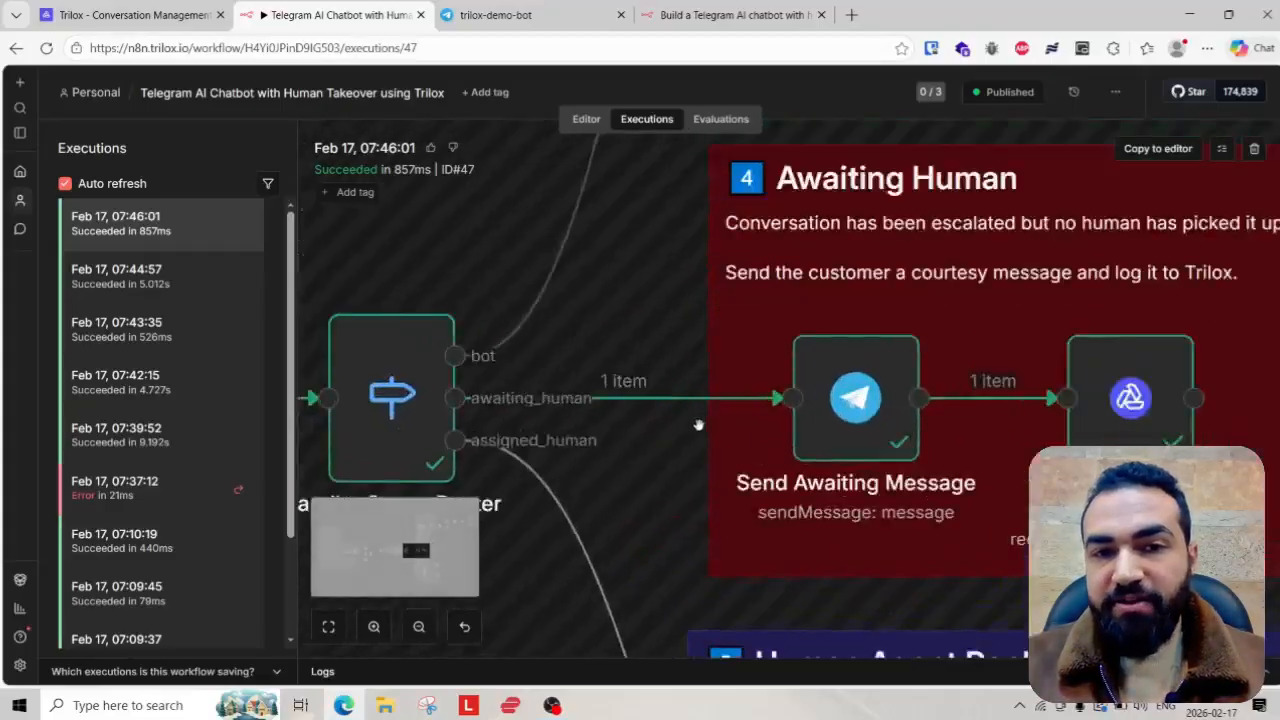
{"action": "double_click", "coordinate": [855, 415]}
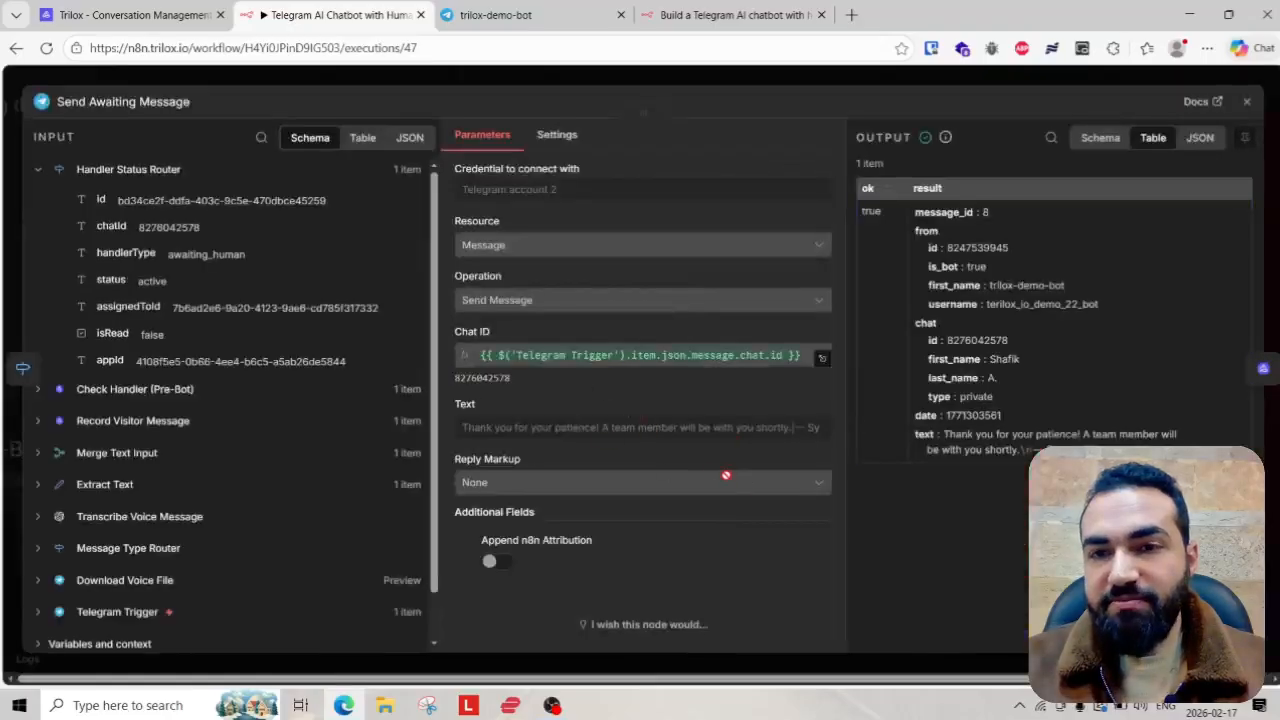
{"action": "left_click", "coordinate": [933, 80]}
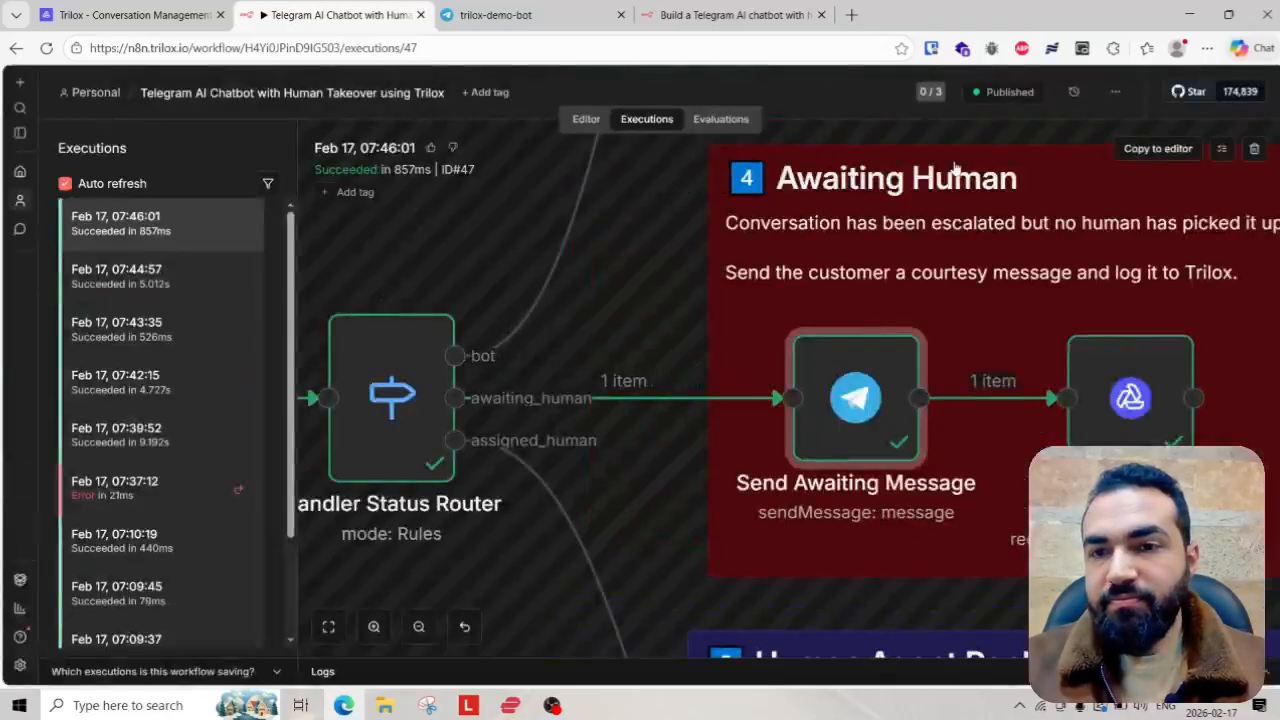
{"action": "scroll", "coordinate": [890, 395], "scroll_direction": "down", "scroll_amount": 3}
- In Trilox, assign the Unknown conversation to yourself and send a reply reading "hello from" followed by the agent's first name
{"action": "left_click", "coordinate": [165, 18]}
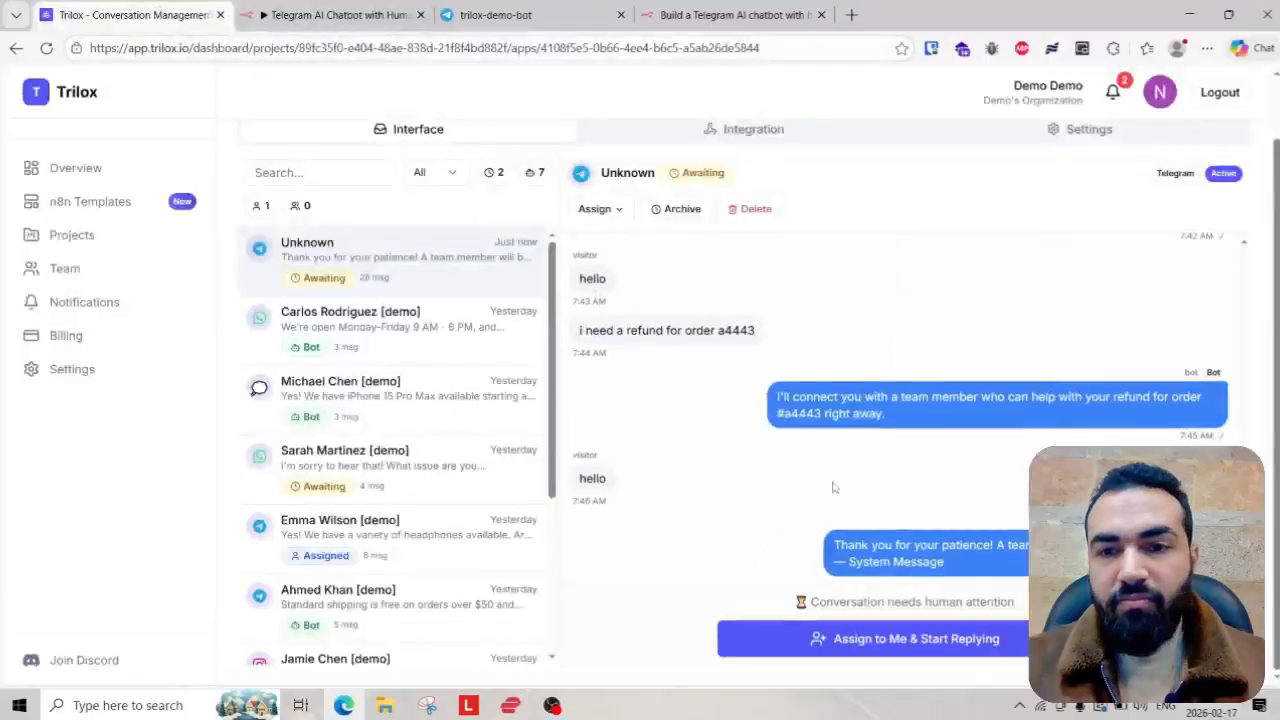
{"action": "left_click", "coordinate": [866, 641]}
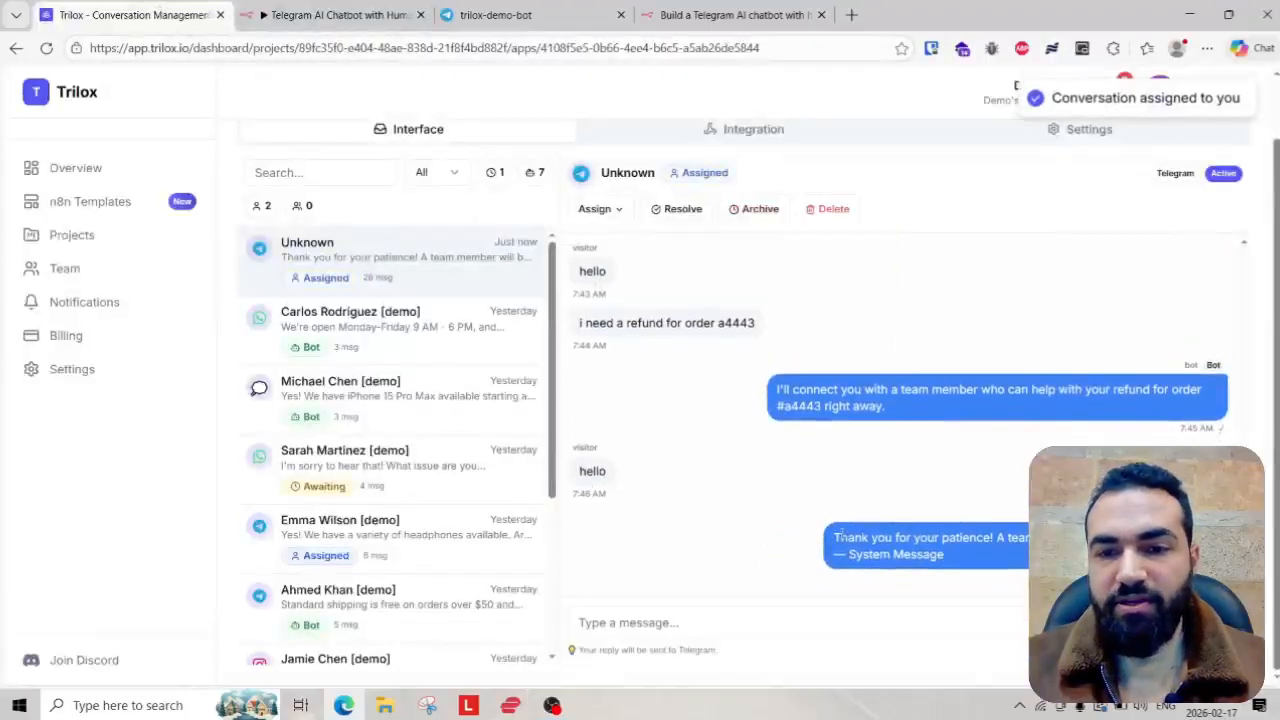
{"action": "left_click", "coordinate": [762, 622]}
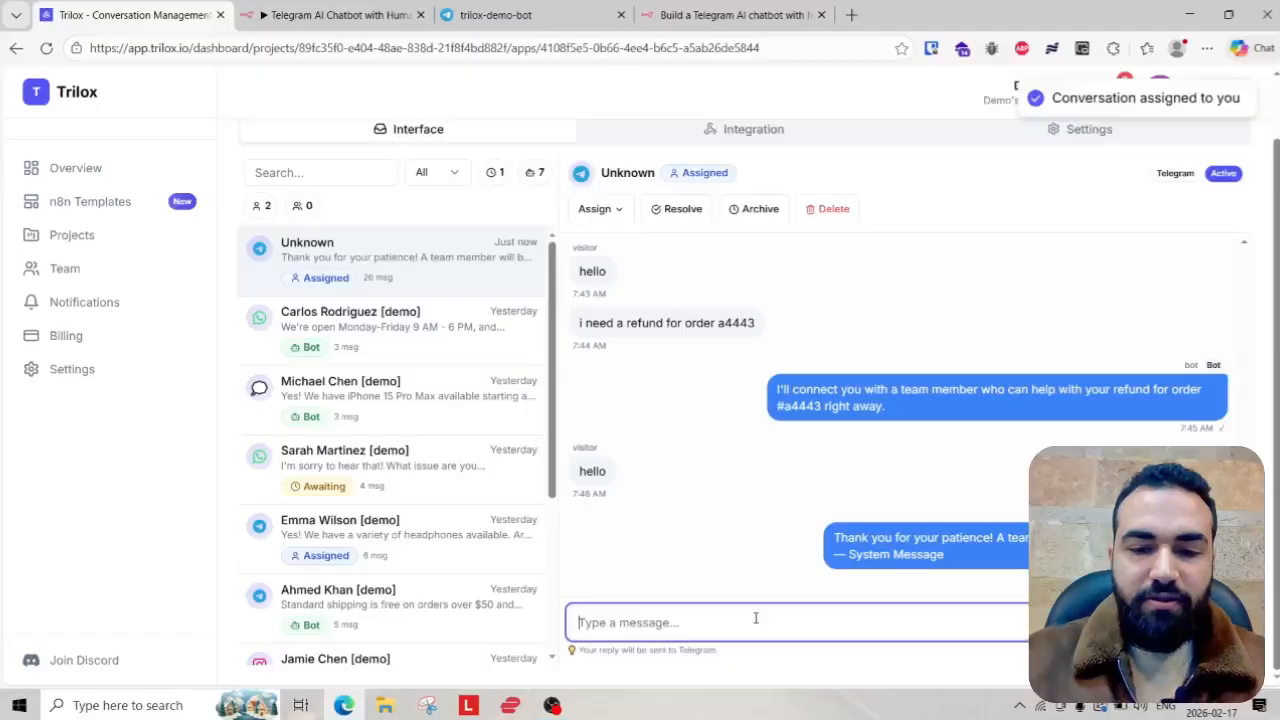
{"action": "type", "text": "hello from shafik"}
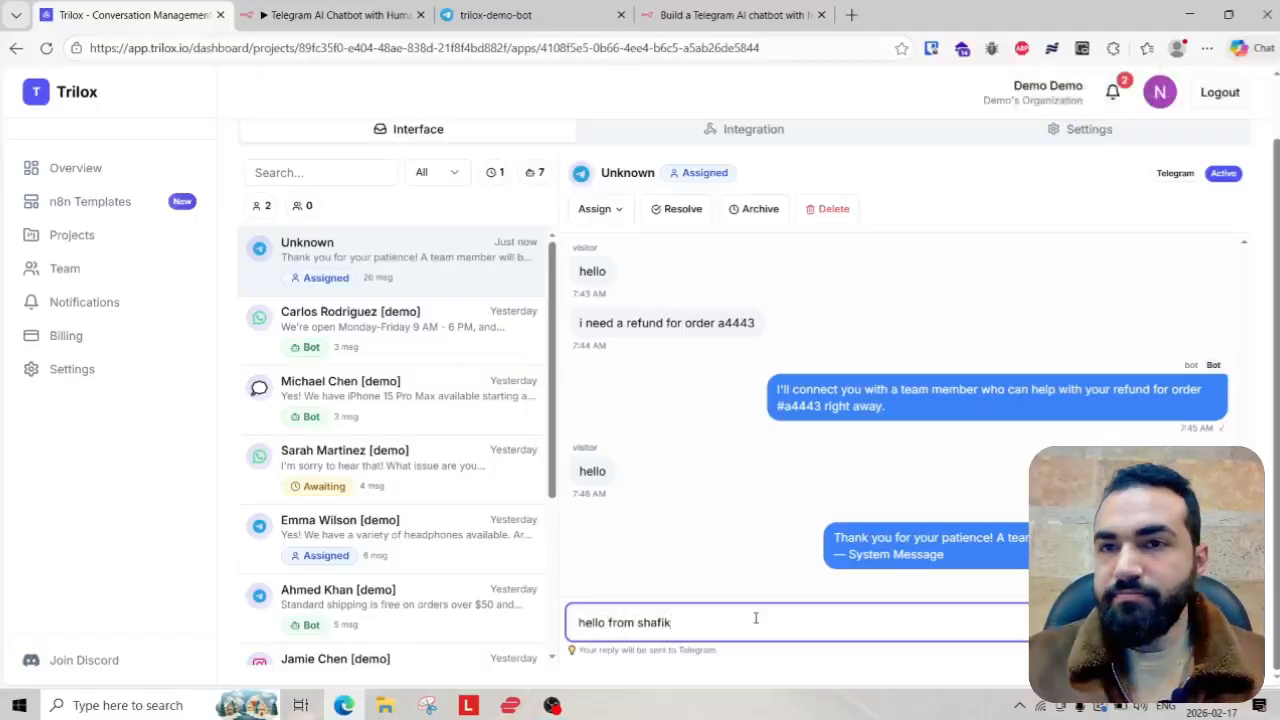
{"action": "key", "text": "Return"}
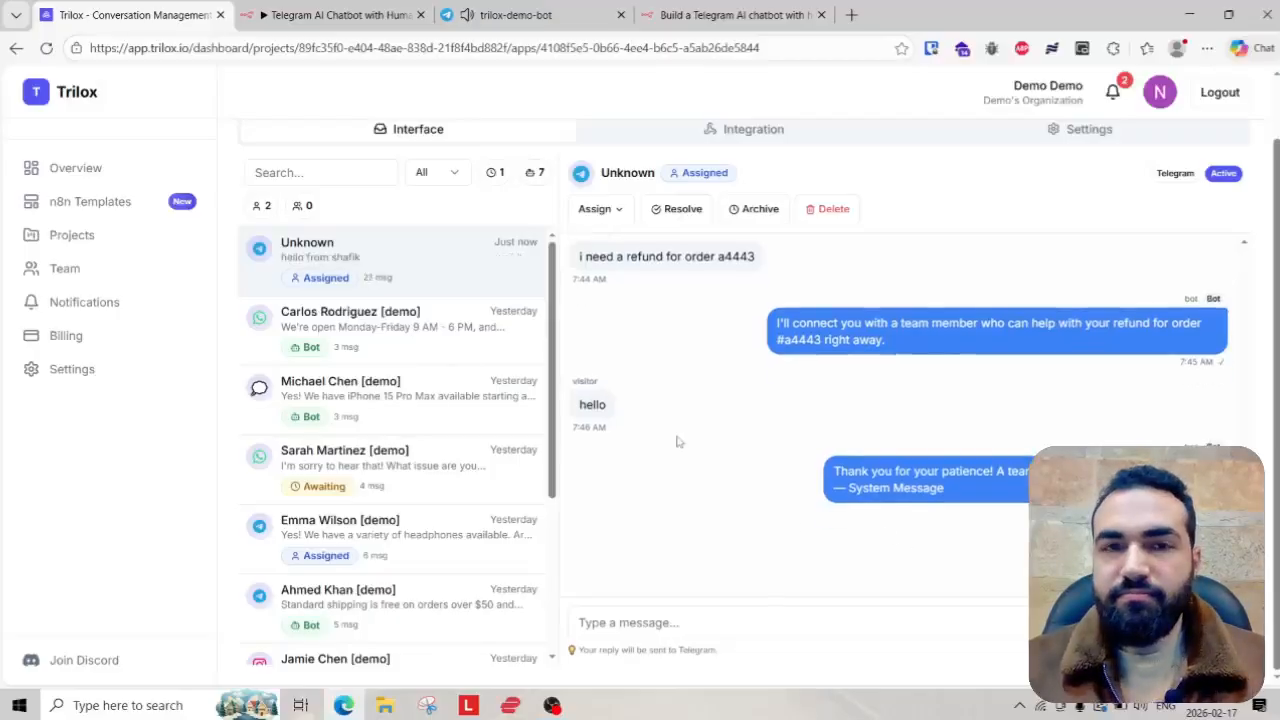
- Check the trilox-demo-bot chat in Telegram for the agent's reply, then open the newest workflow execution in n8n
{"action": "left_click", "coordinate": [340, 14]}
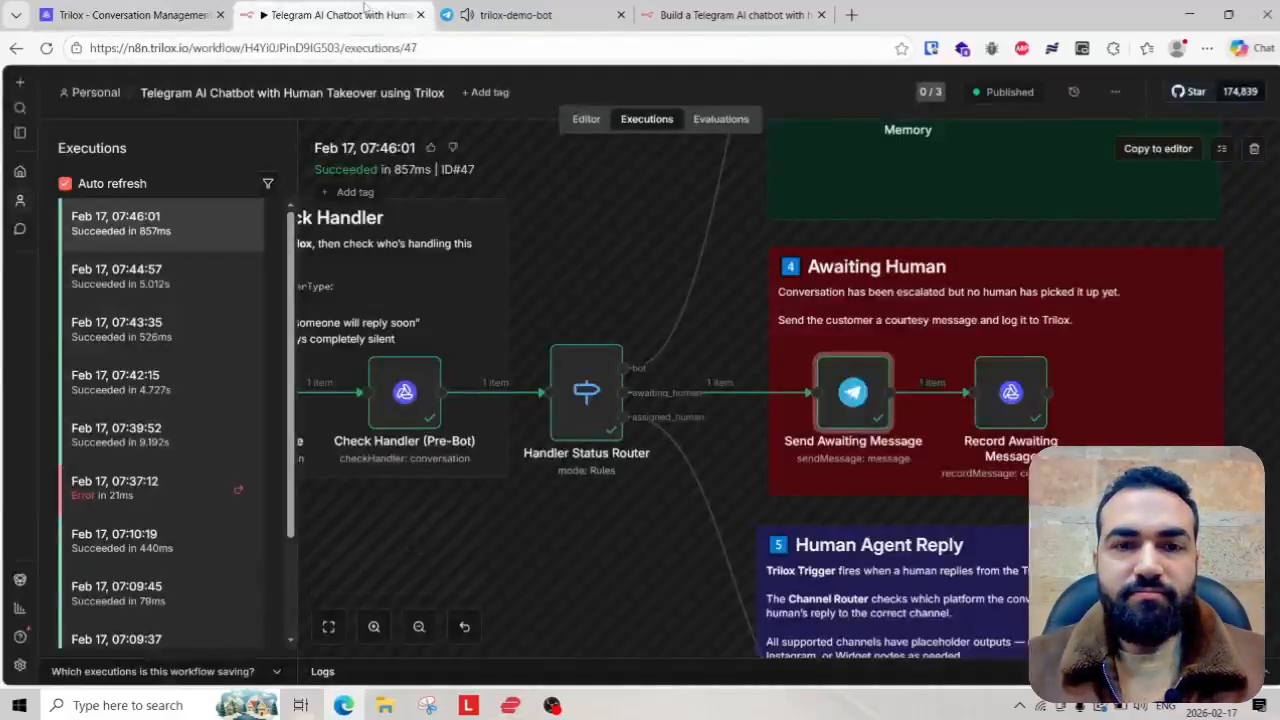
{"action": "left_click", "coordinate": [505, 14]}
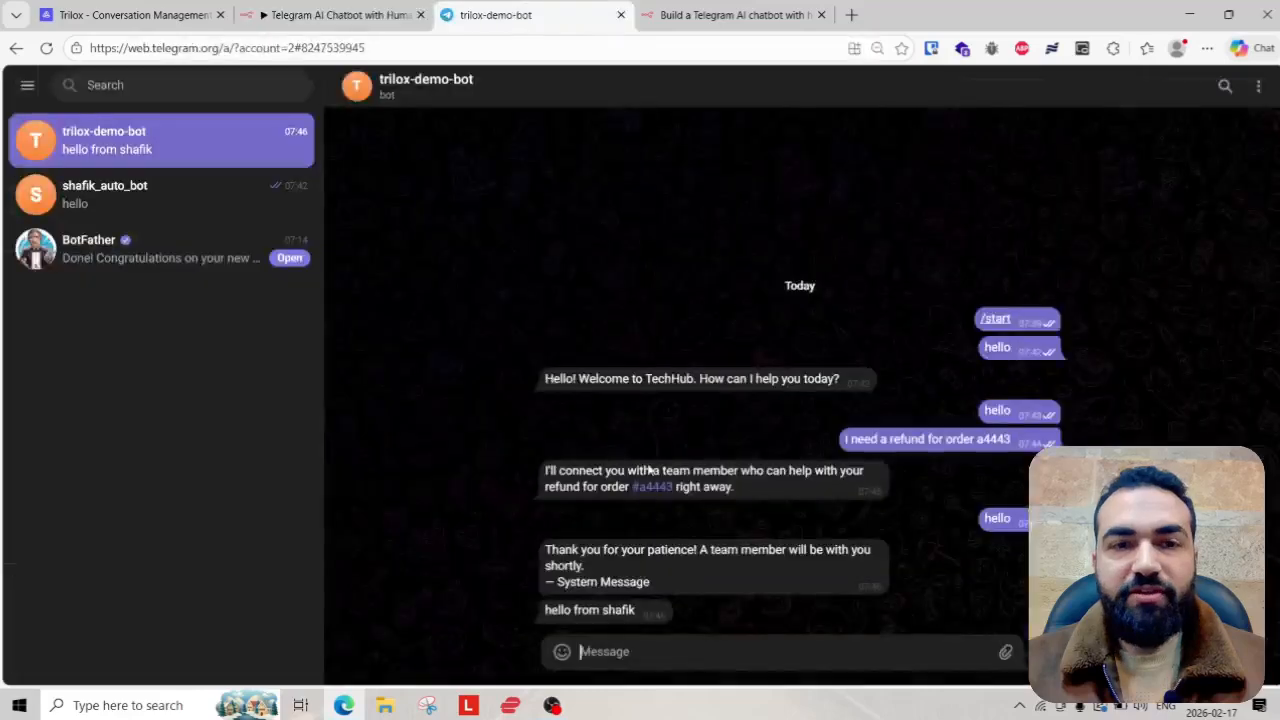
{"action": "key", "text": "ctrl+shift+Tab"}
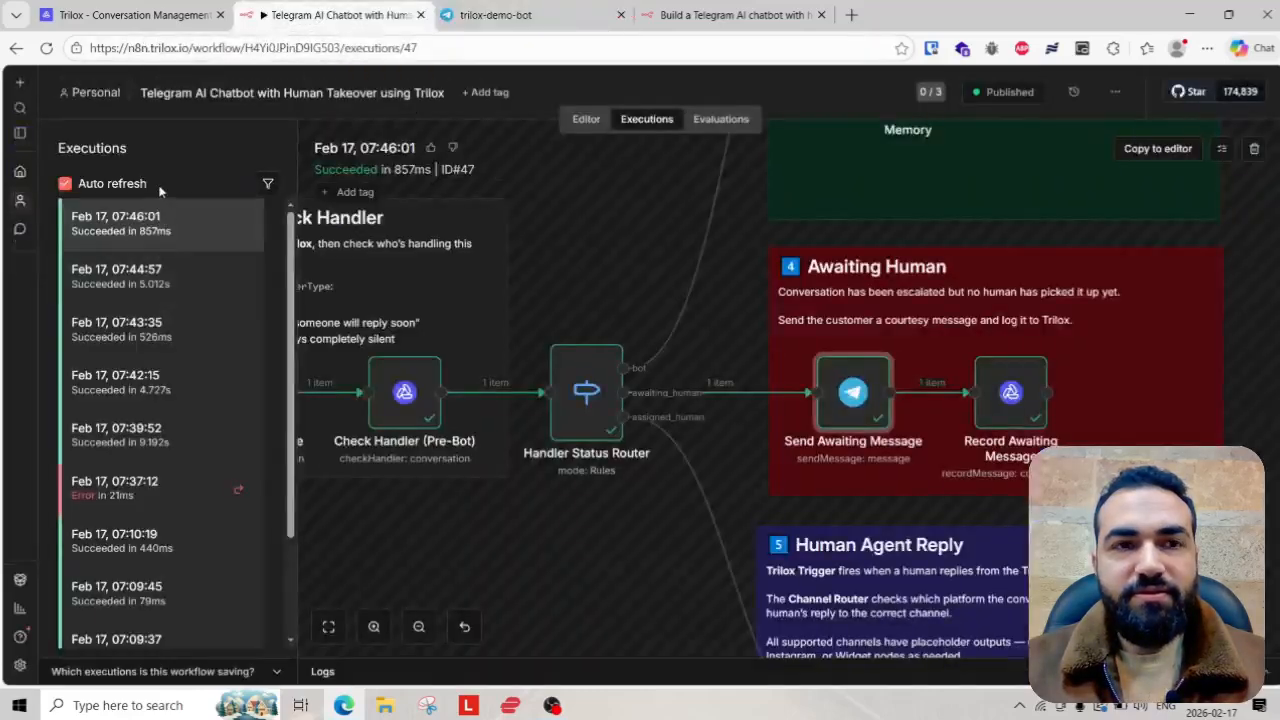
{"action": "scroll", "coordinate": [167, 360], "scroll_direction": "down", "scroll_amount": 1}
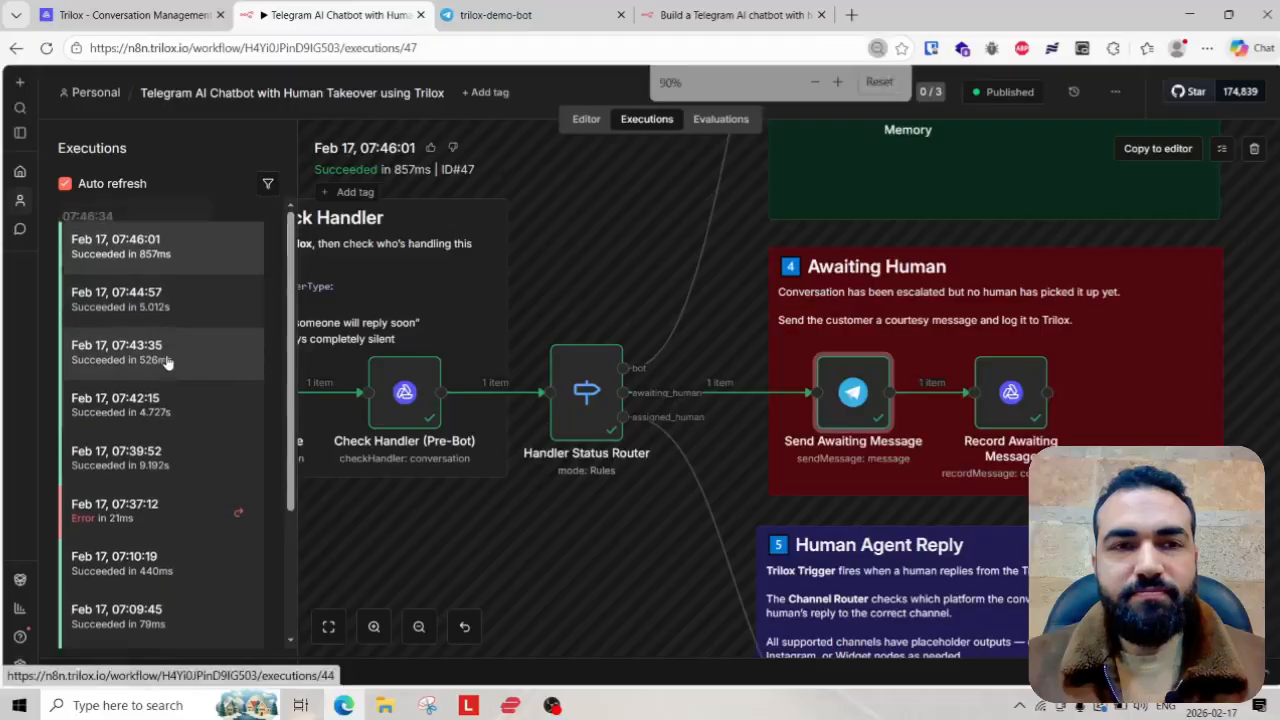
{"action": "scroll", "coordinate": [175, 237], "scroll_direction": "up", "scroll_amount": 1}
{"action": "left_click", "coordinate": [175, 235]}
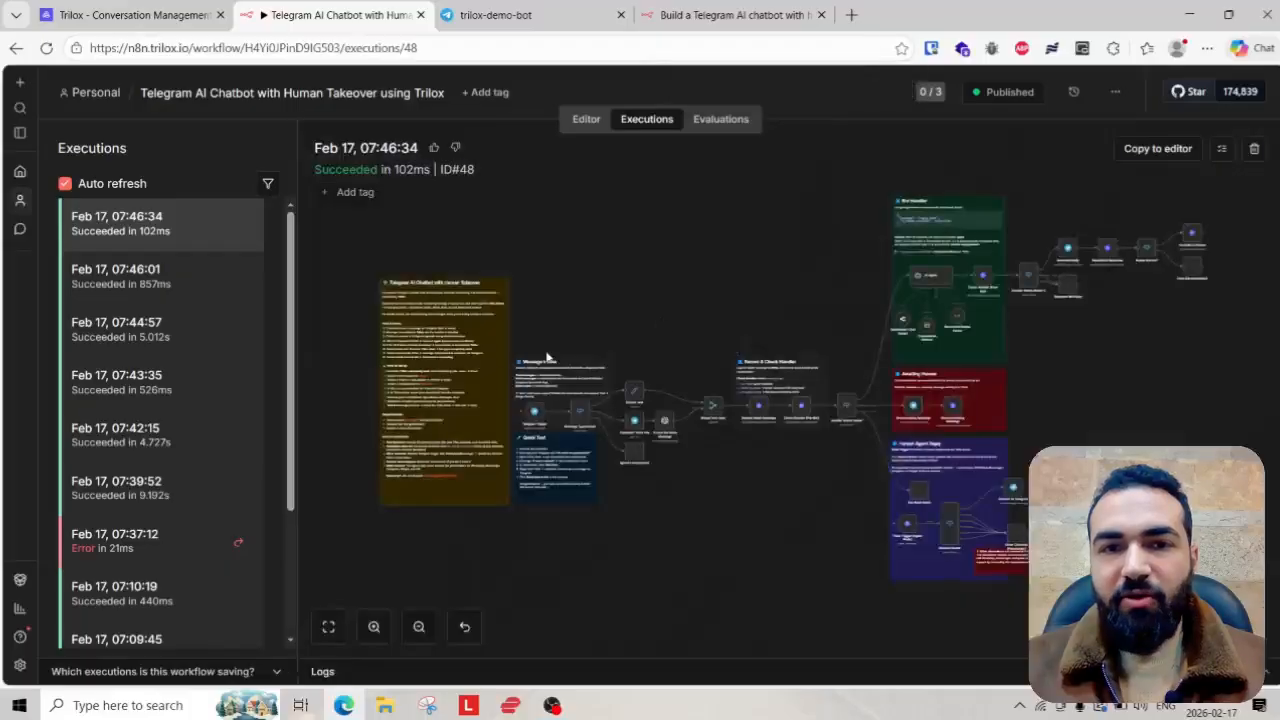
- Open the Trilox Trigger (Agent Reply) node in the Human Agent Reply section of the execution
{"action": "scroll", "coordinate": [547, 357], "scroll_direction": "up", "scroll_amount": 5}
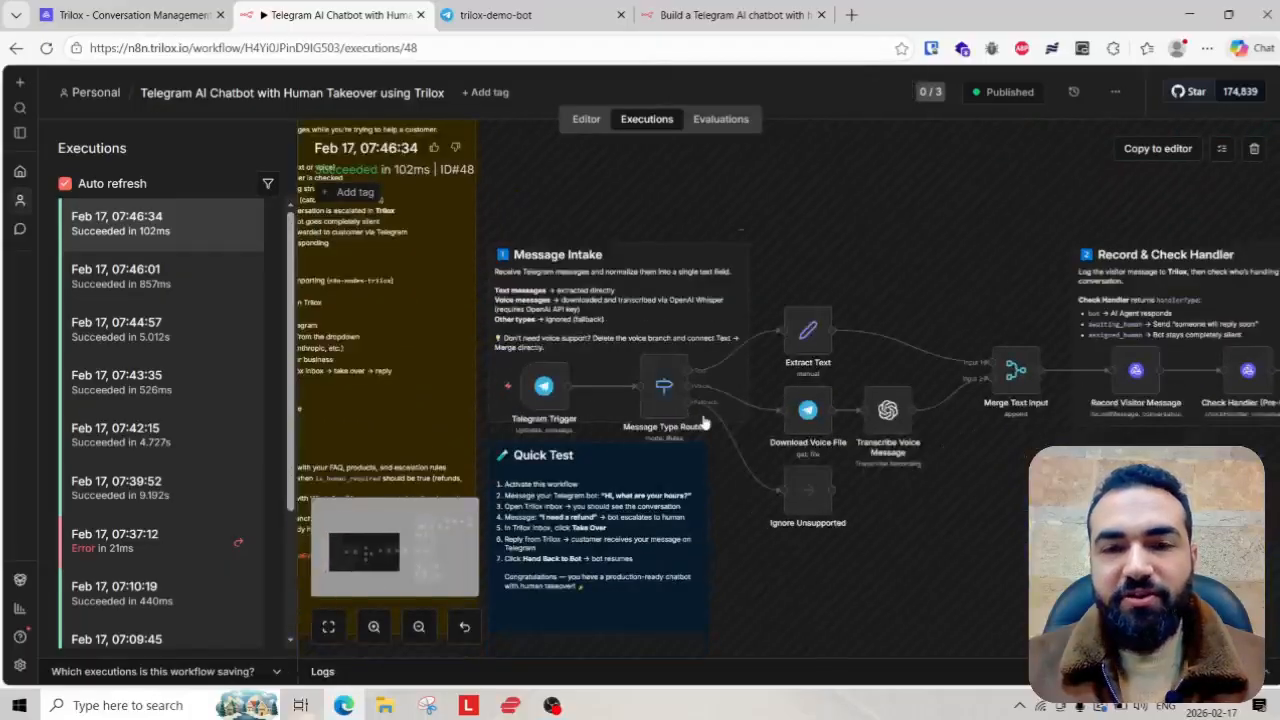
{"action": "scroll", "coordinate": [650, 360], "scroll_direction": "right", "scroll_amount": 5}
{"action": "scroll", "coordinate": [520, 290], "scroll_direction": "right", "scroll_amount": 5}
{"action": "scroll", "coordinate": [500, 274], "scroll_direction": "down", "scroll_amount": 2}
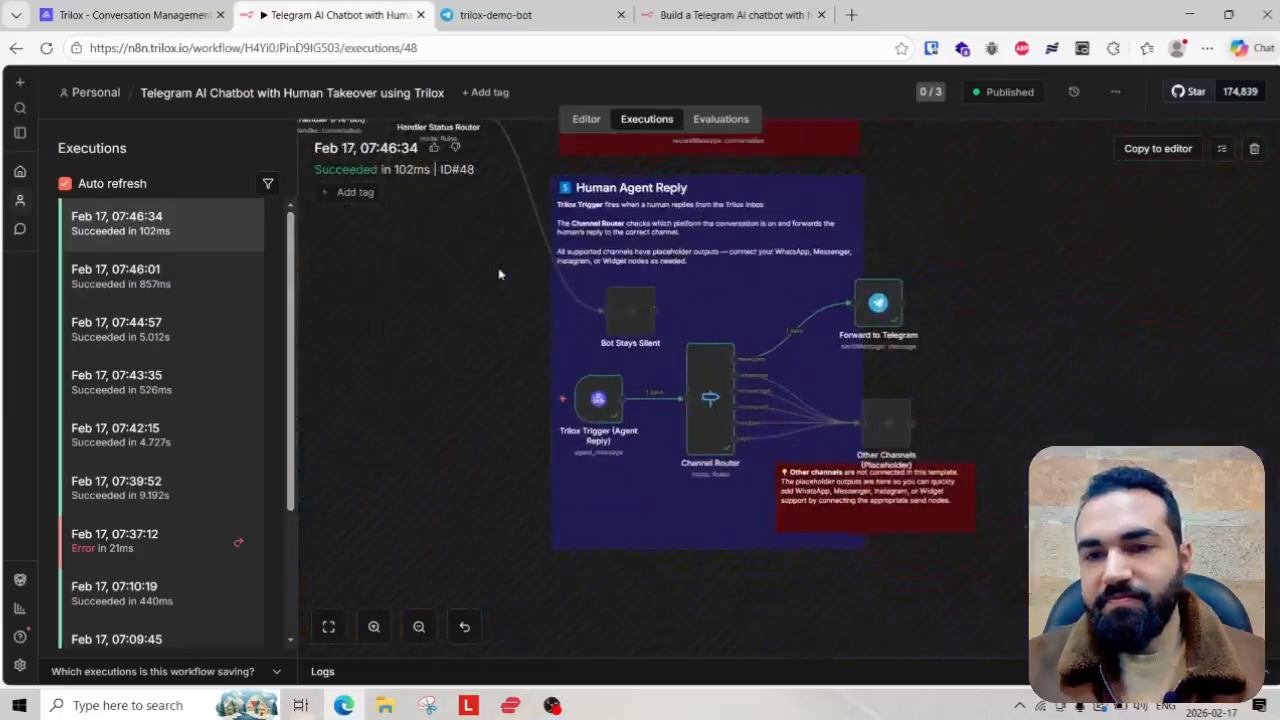
{"action": "scroll", "coordinate": [565, 405], "scroll_direction": "up", "scroll_amount": 3}
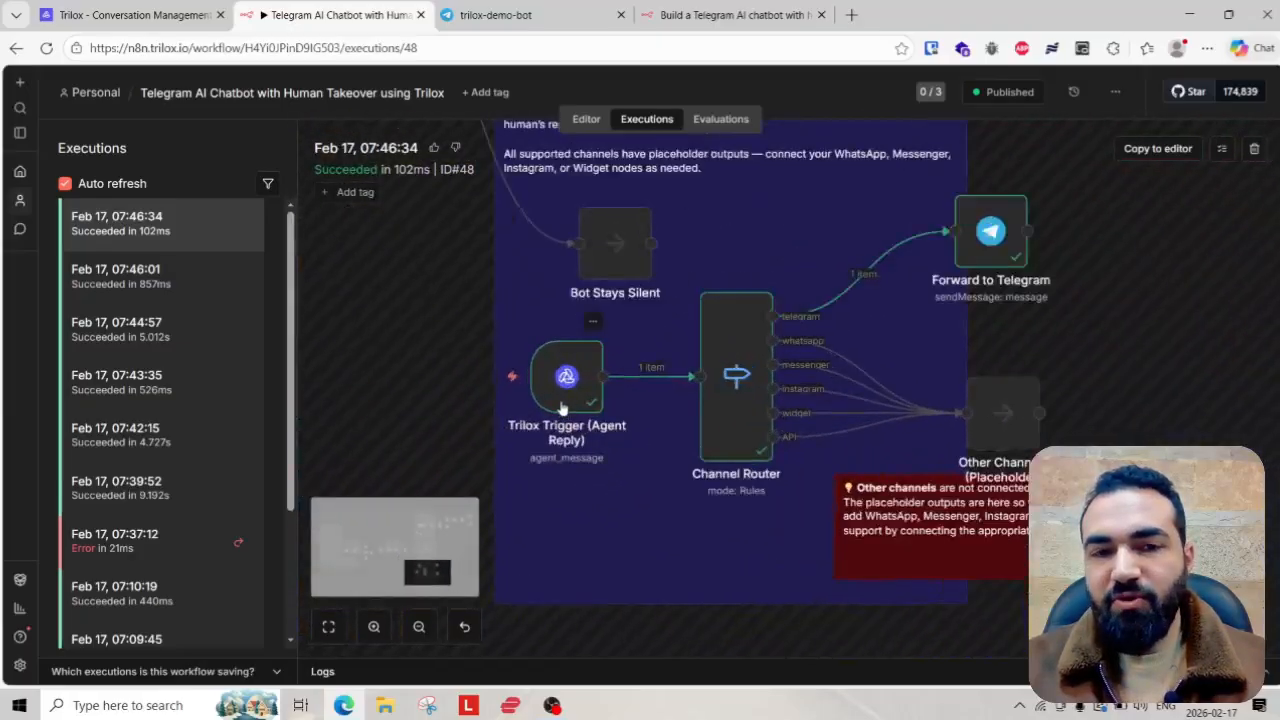
{"action": "scroll", "coordinate": [562, 405], "scroll_direction": "up", "scroll_amount": 2}
{"action": "scroll", "coordinate": [560, 400], "scroll_direction": "down", "scroll_amount": 3}
{"action": "scroll", "coordinate": [550, 395], "scroll_direction": "up", "scroll_amount": 2}
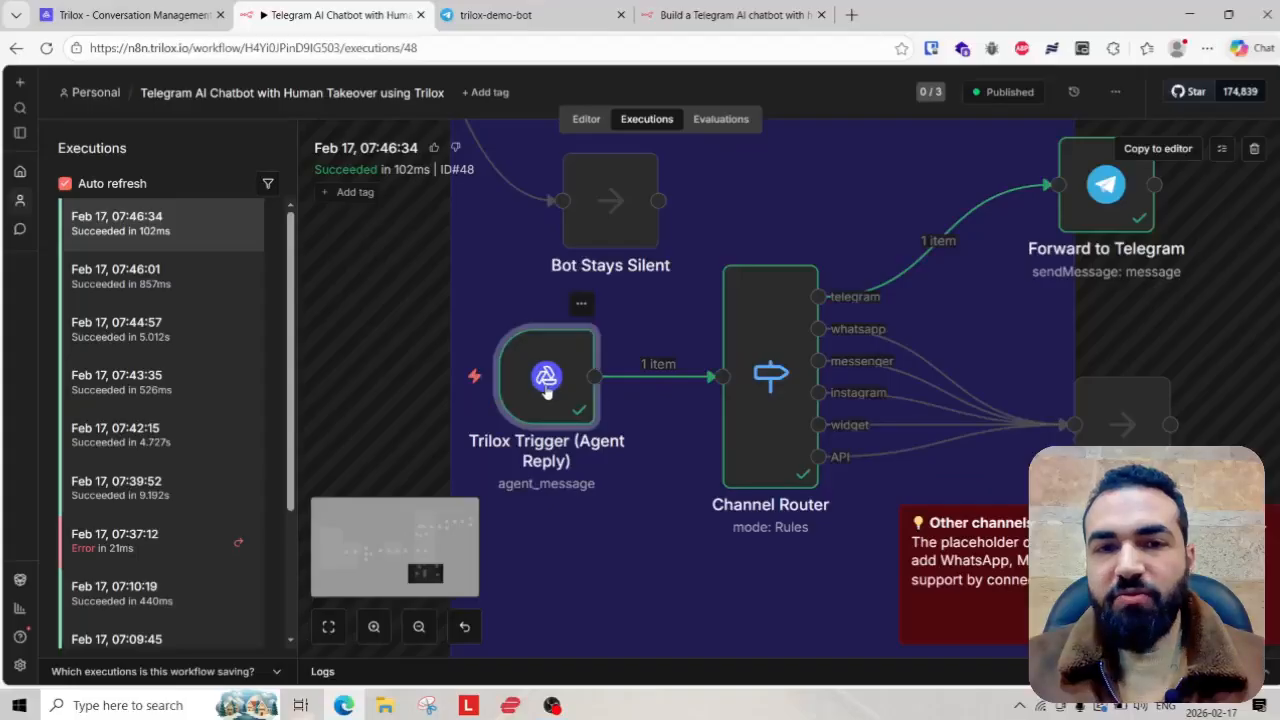
{"action": "double_click", "coordinate": [546, 391]}
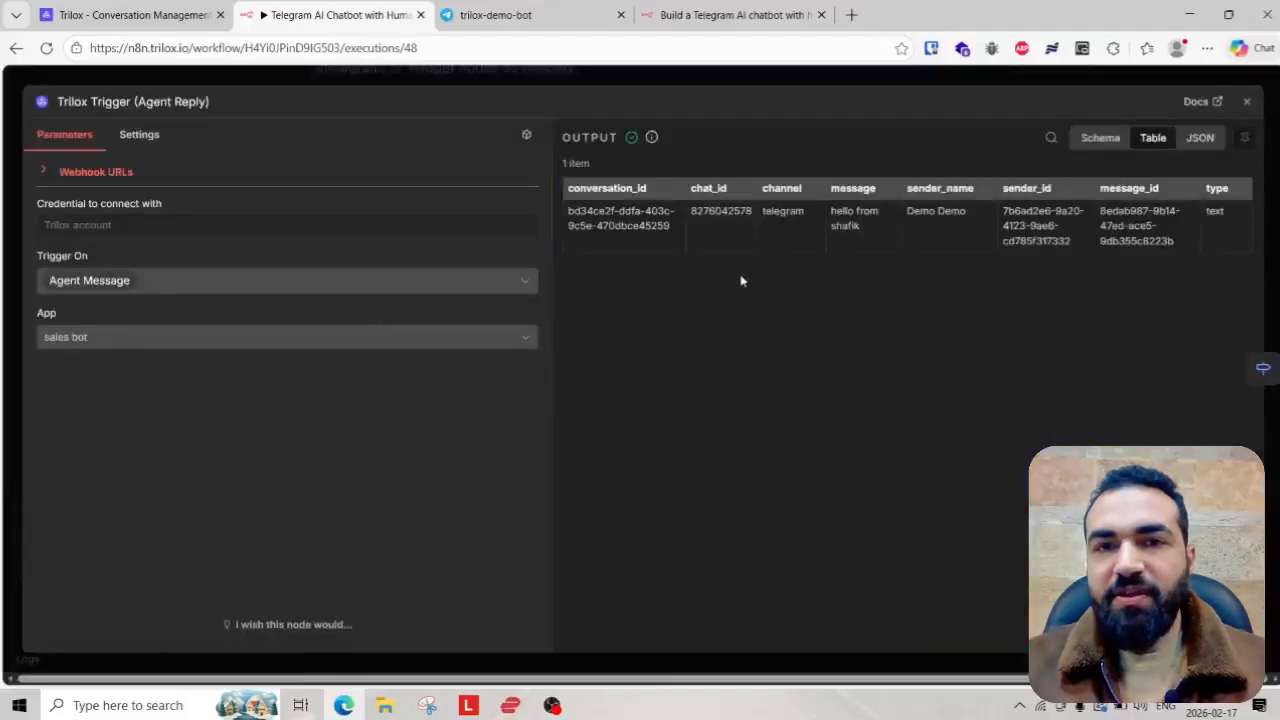
- Examine the channel, message and chat_id values in the agent reply trigger's output, then close the node
{"action": "double_click", "coordinate": [797, 215]}
{"action": "left_click", "coordinate": [832, 385]}
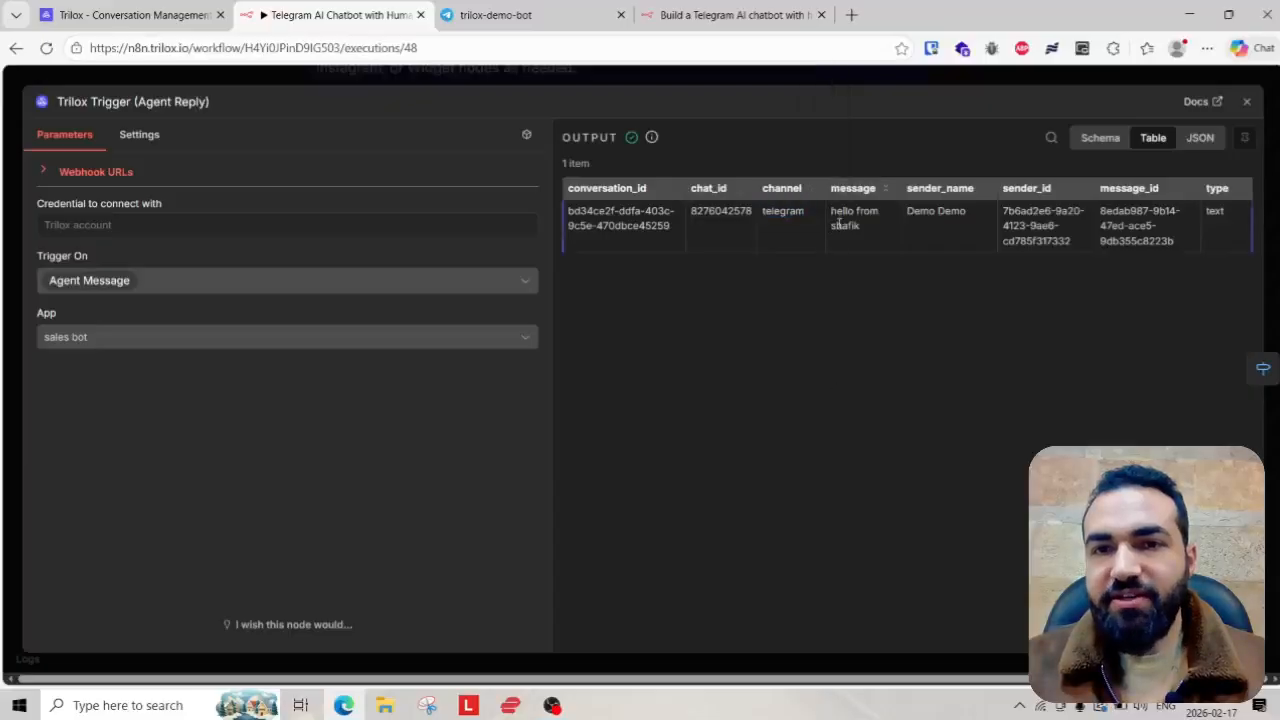
{"action": "double_click", "coordinate": [715, 211]}
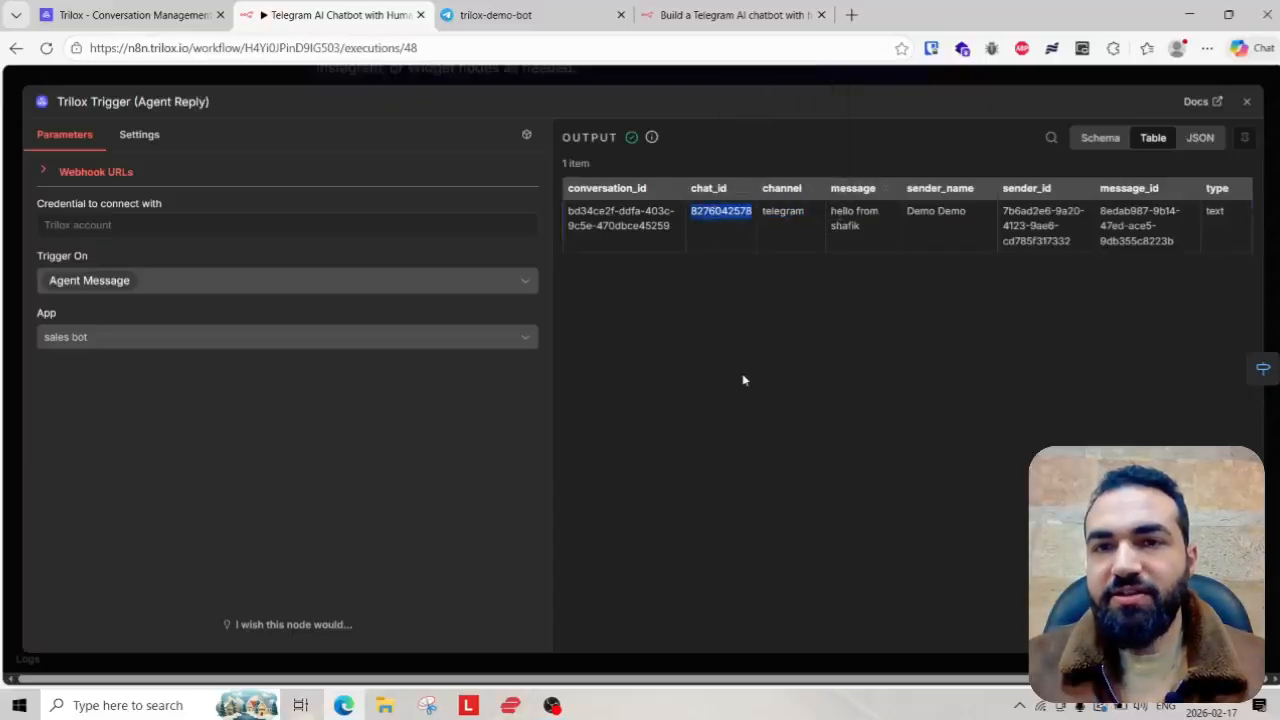
{"action": "left_click", "coordinate": [838, 83]}
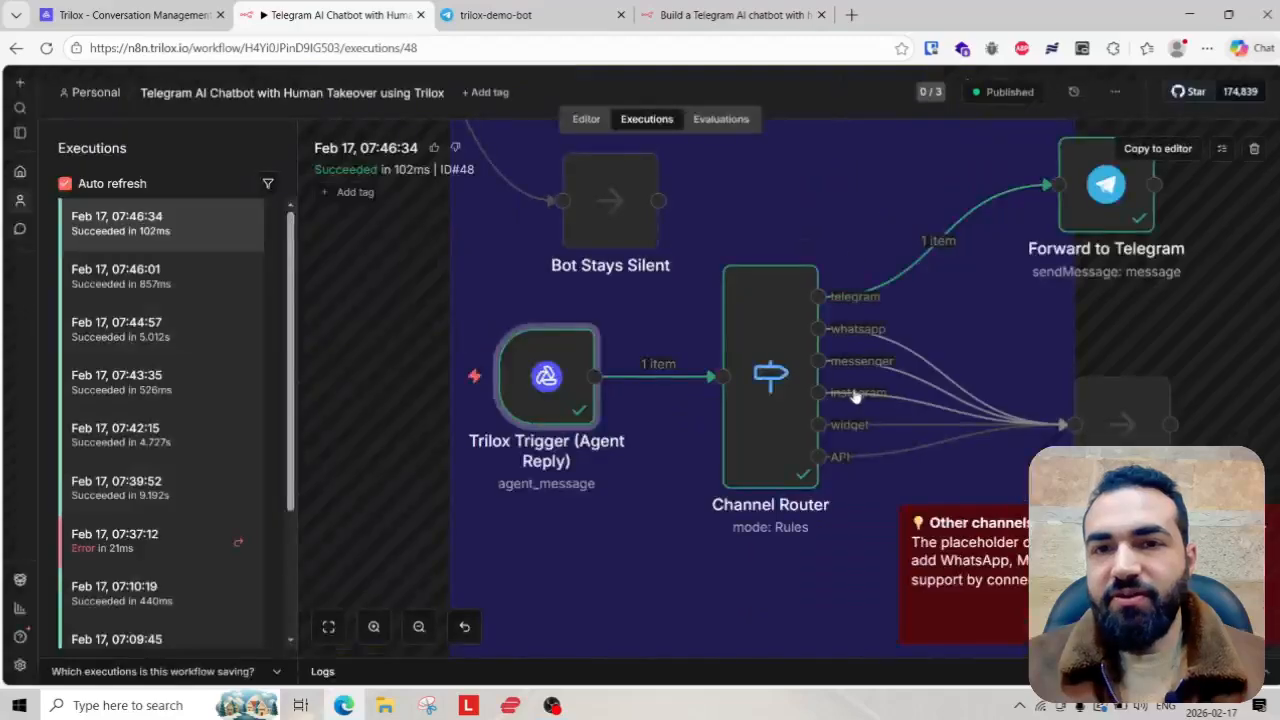
- Inspect the Forward to Telegram node's Chat ID and Text expressions and its output, then close it
{"action": "scroll", "coordinate": [943, 300], "scroll_direction": "up", "scroll_amount": 3}
{"action": "double_click", "coordinate": [963, 253]}
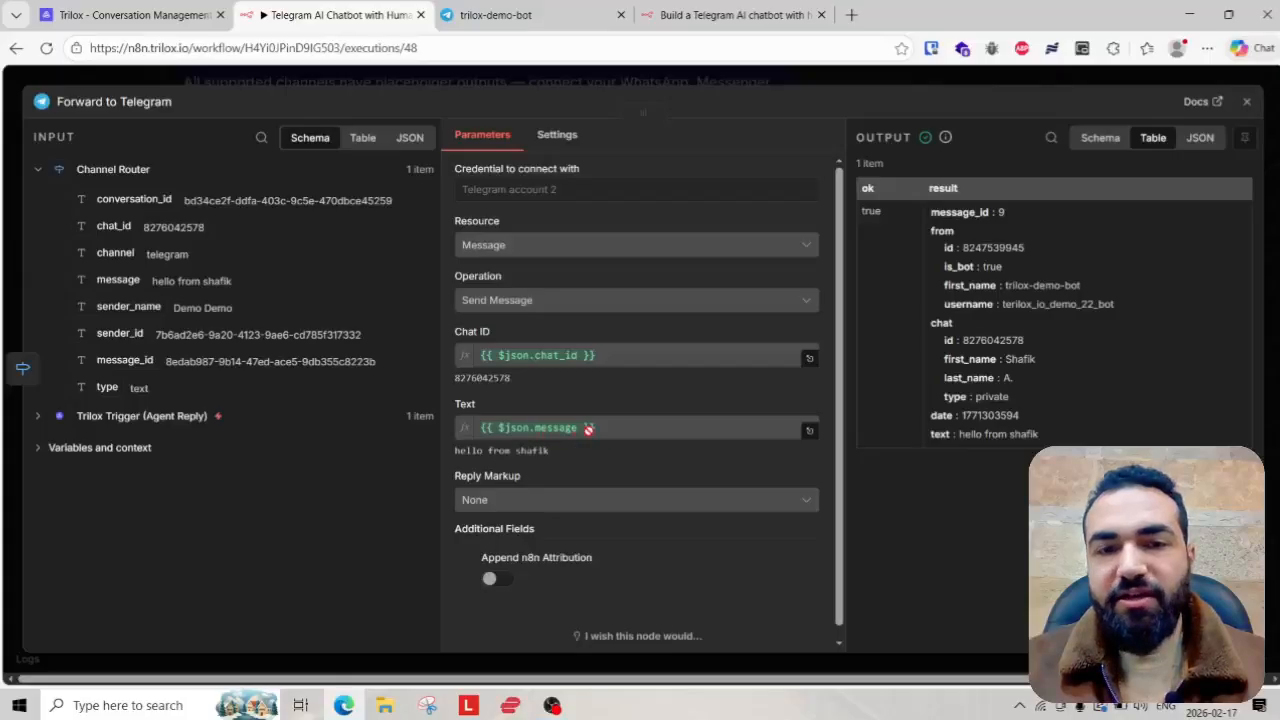
{"action": "left_click", "coordinate": [817, 81]}
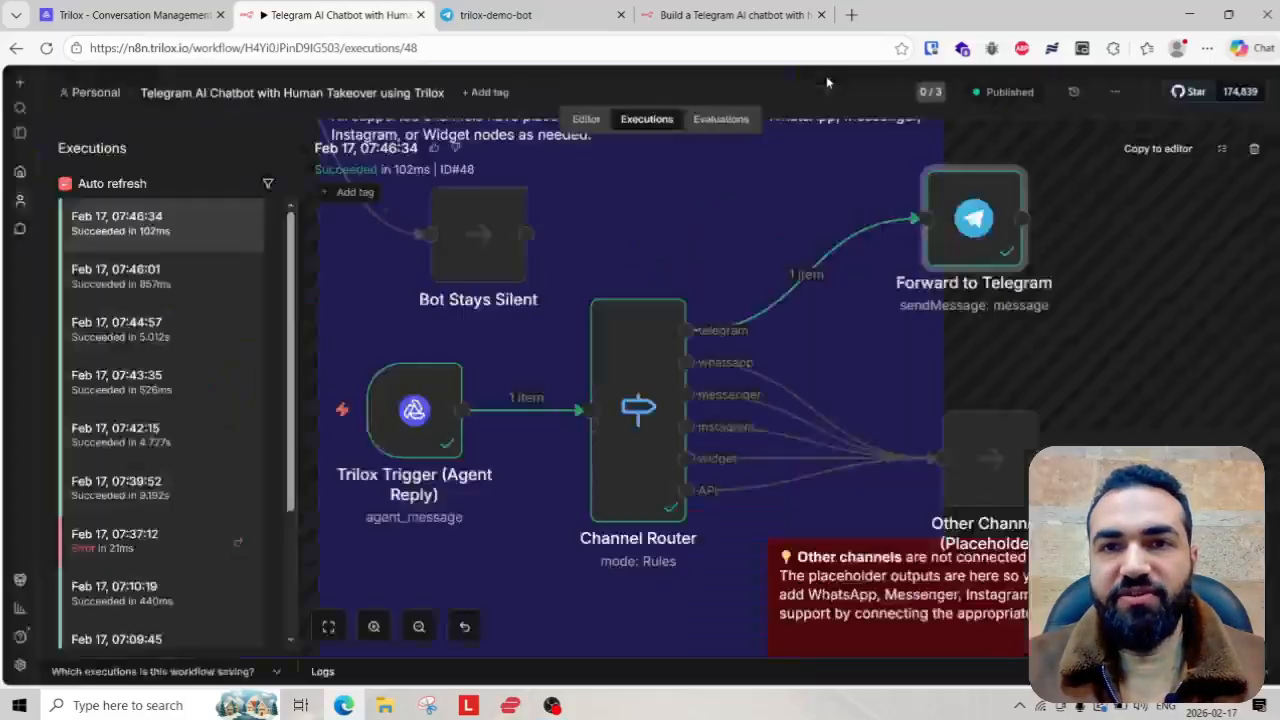
{"action": "scroll", "coordinate": [955, 356], "scroll_direction": "down", "scroll_amount": 4}
{"action": "scroll", "coordinate": [603, 309], "scroll_direction": "down", "scroll_amount": 3}
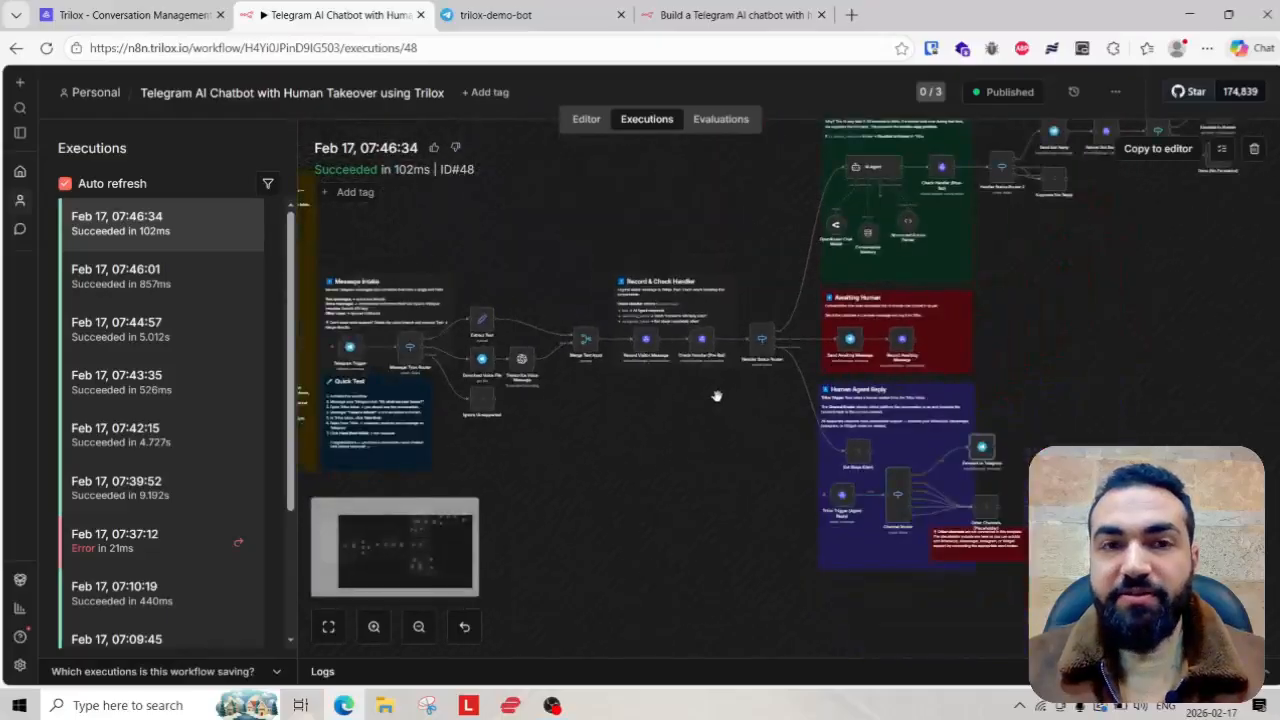
{"action": "scroll", "coordinate": [712, 391], "scroll_direction": "down", "scroll_amount": 2}
- Switch to Trilox and go through the Overview to the n8n Templates page
{"action": "left_click", "coordinate": [130, 14]}
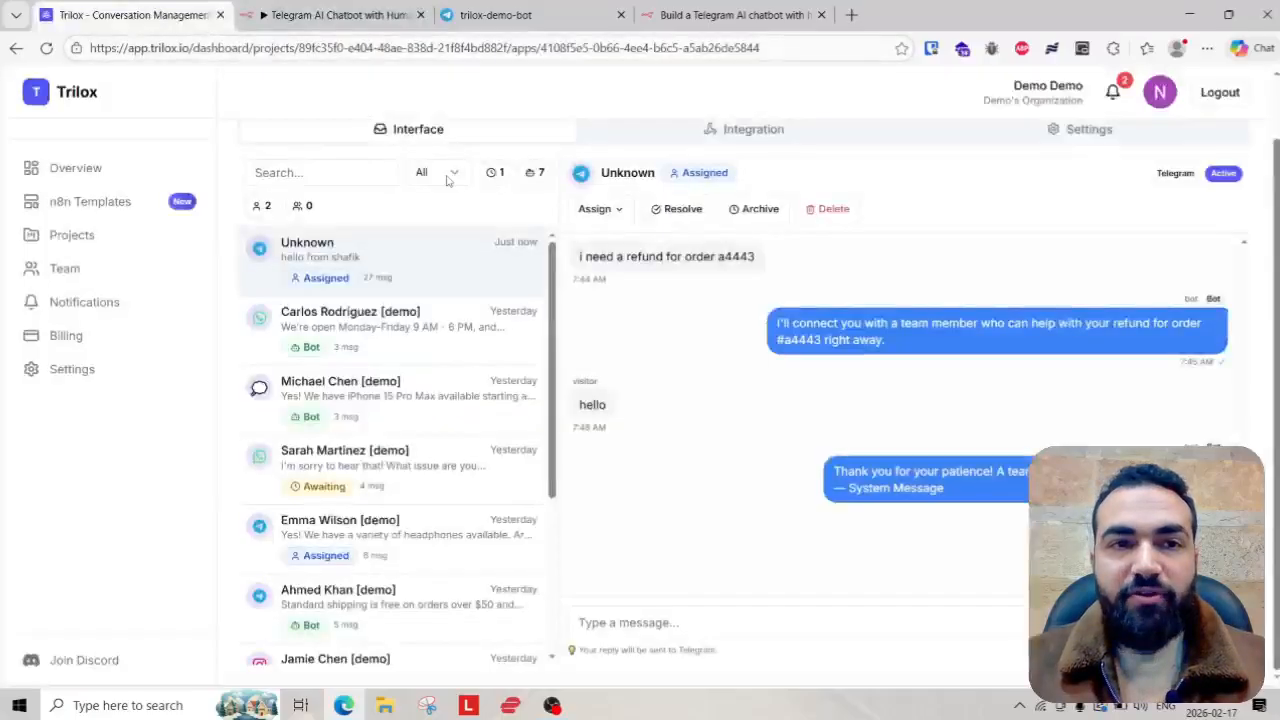
{"action": "left_click", "coordinate": [89, 169]}
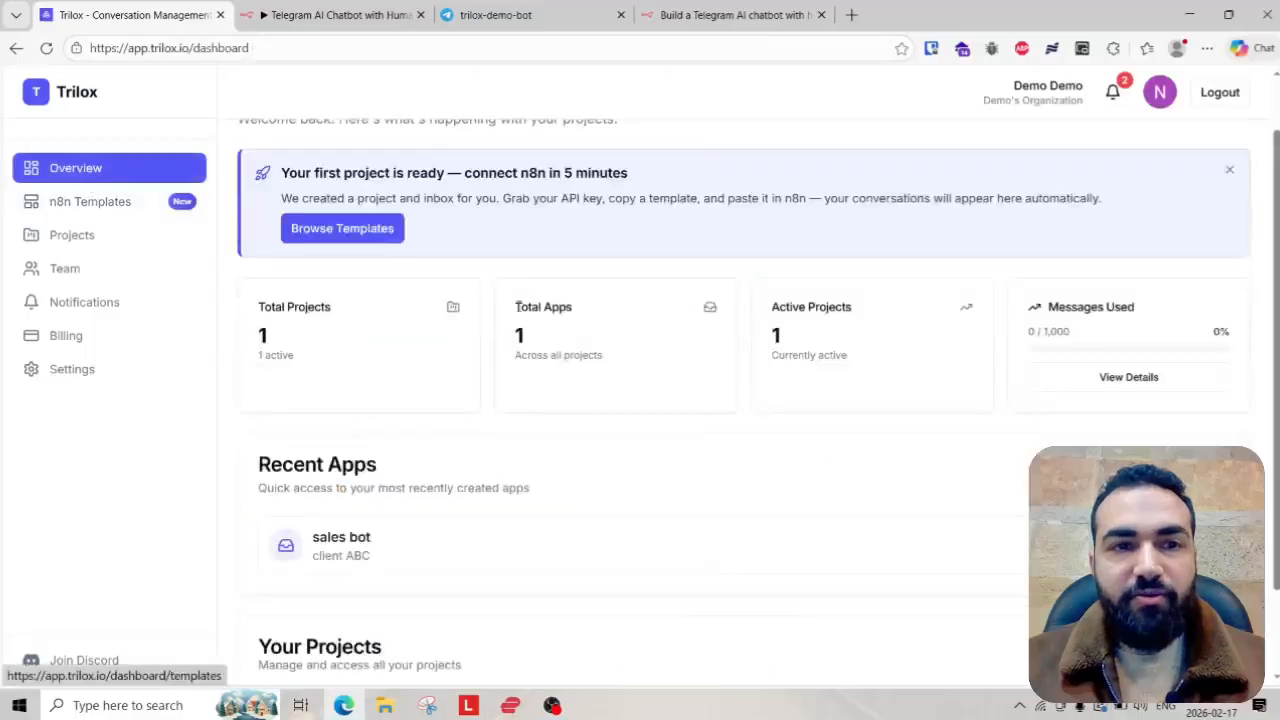
{"action": "left_click", "coordinate": [140, 206]}
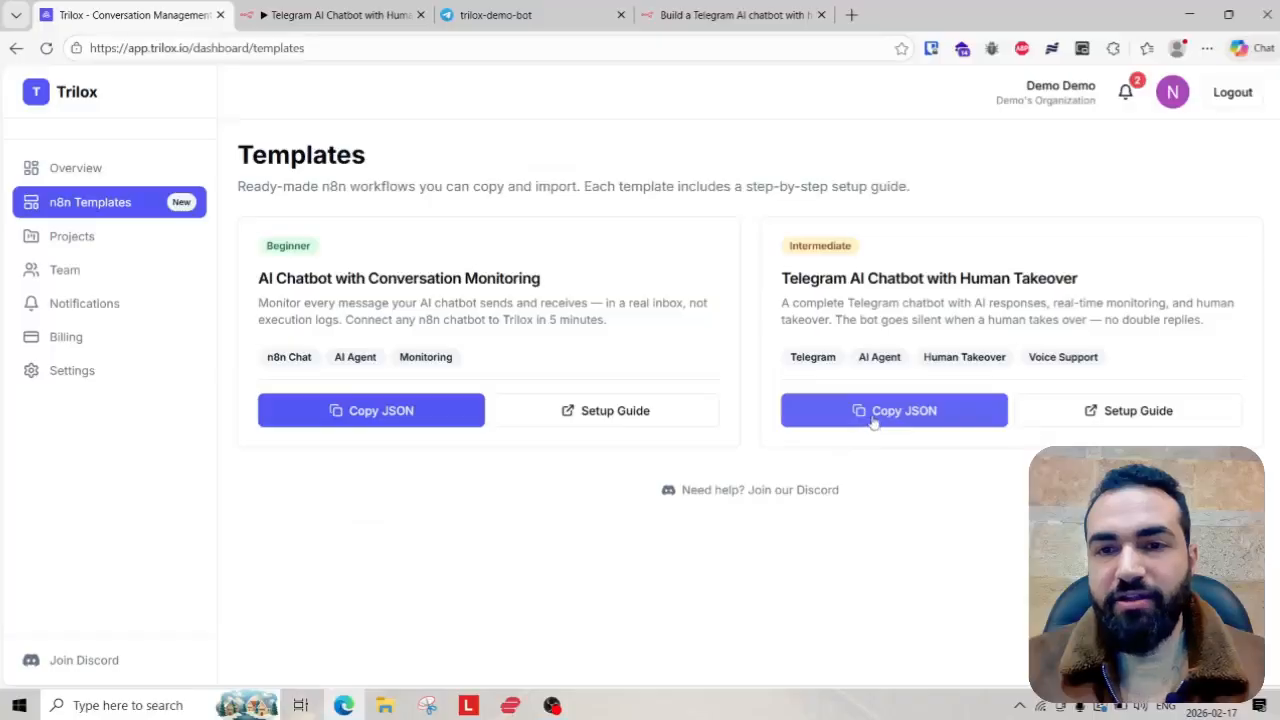
- On the n8n.io page for the Telegram chatbot template, review the workflow preview and the template import options, then dismiss them
{"action": "left_click", "coordinate": [737, 16]}
{"action": "left_click", "coordinate": [898, 176]}
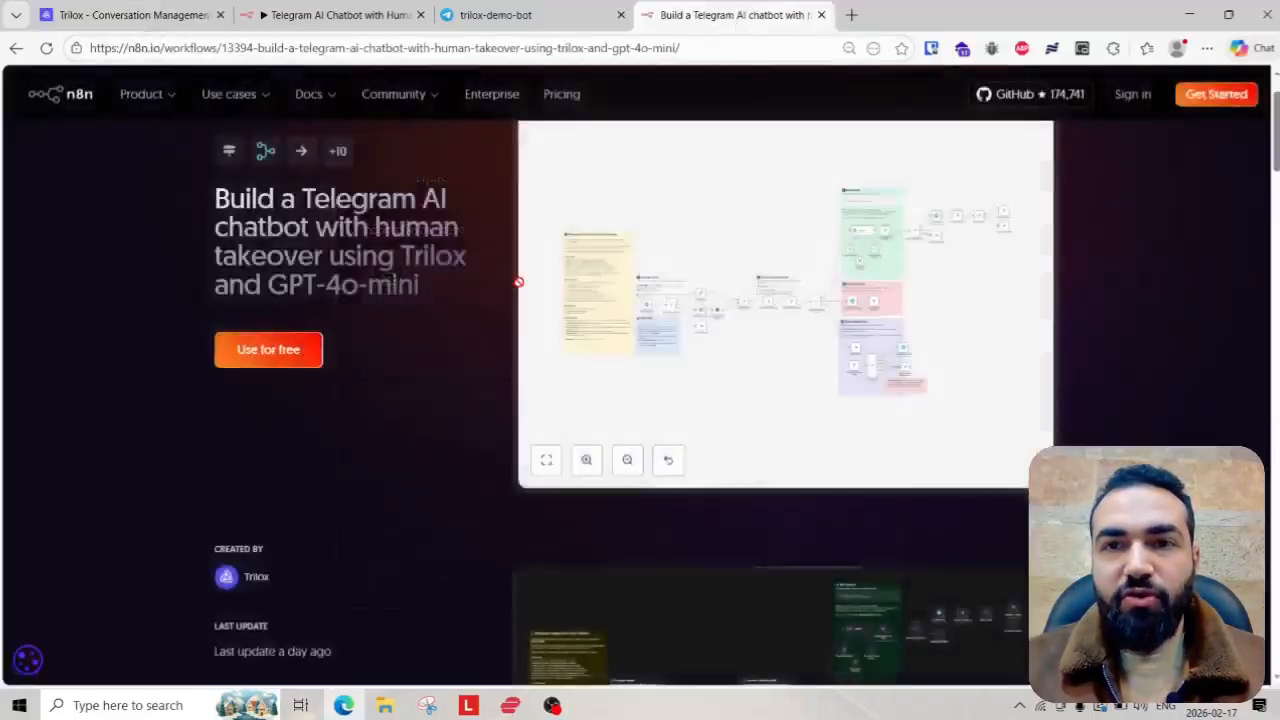
{"action": "scroll", "coordinate": [351, 237], "scroll_direction": "down", "scroll_amount": 2}
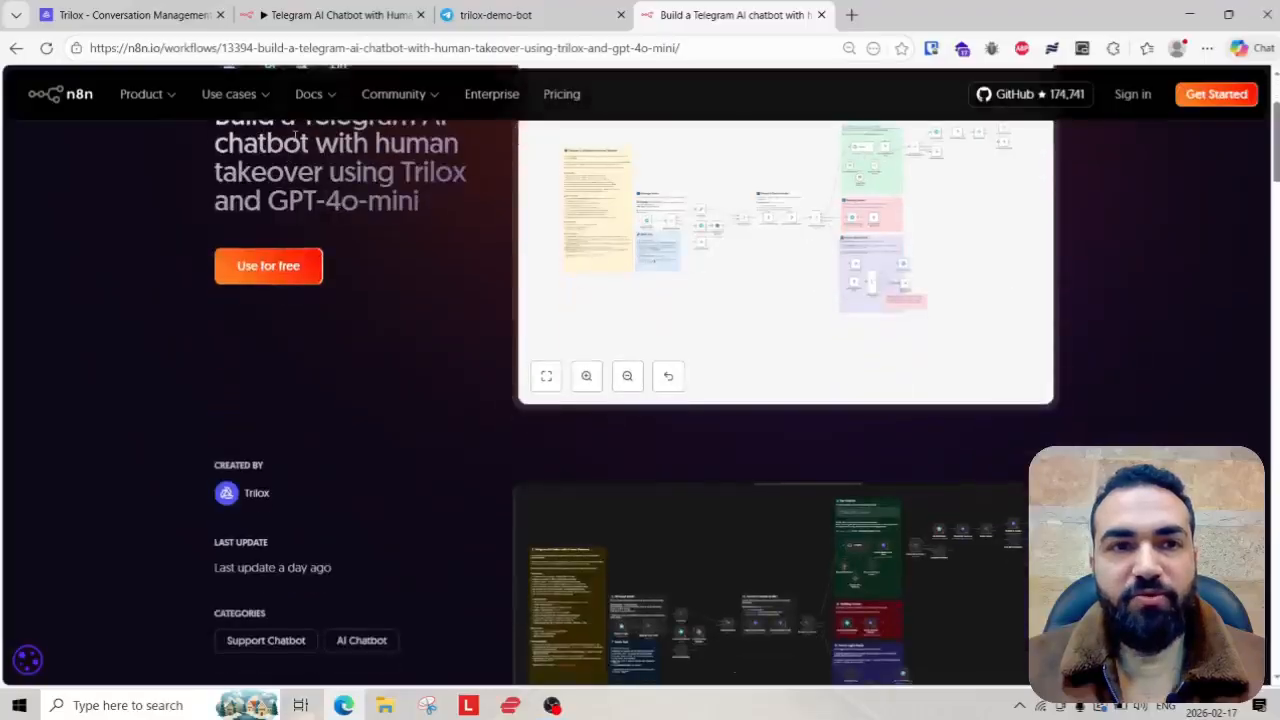
{"action": "scroll", "coordinate": [297, 368], "scroll_direction": "up", "scroll_amount": 1}
{"action": "scroll", "coordinate": [360, 369], "scroll_direction": "up", "scroll_amount": 1}
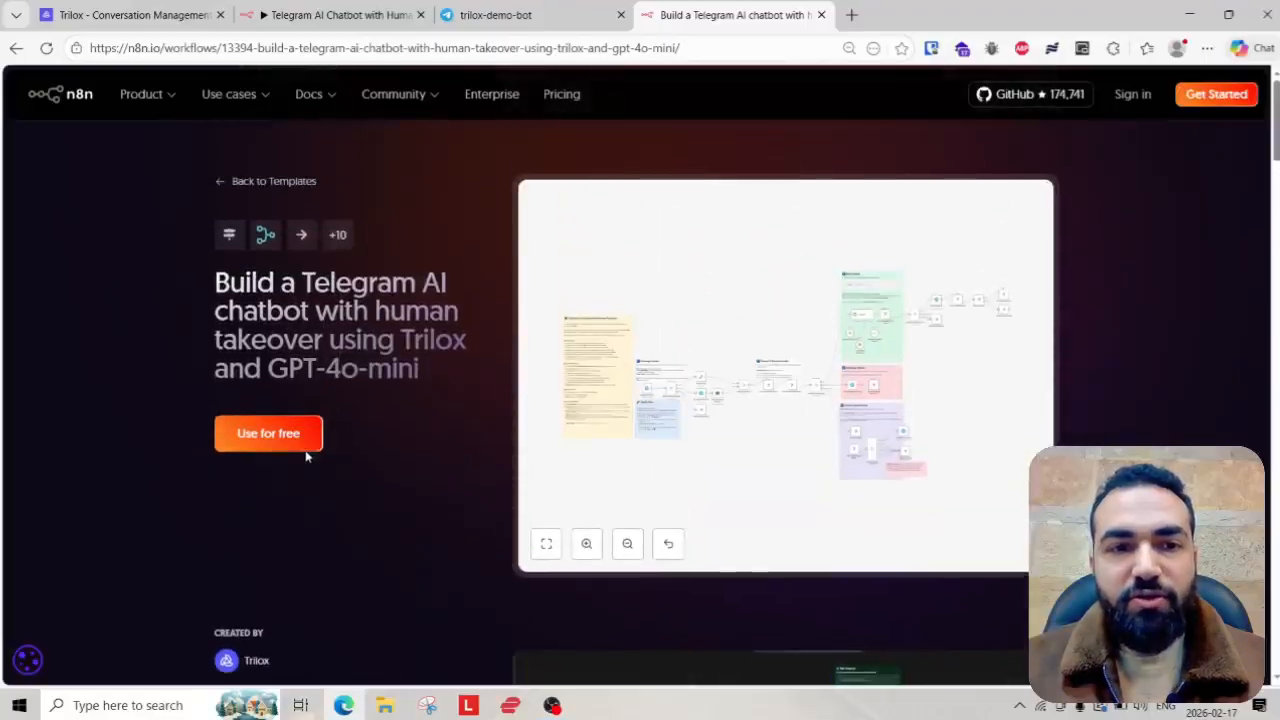
{"action": "left_click", "coordinate": [302, 429]}
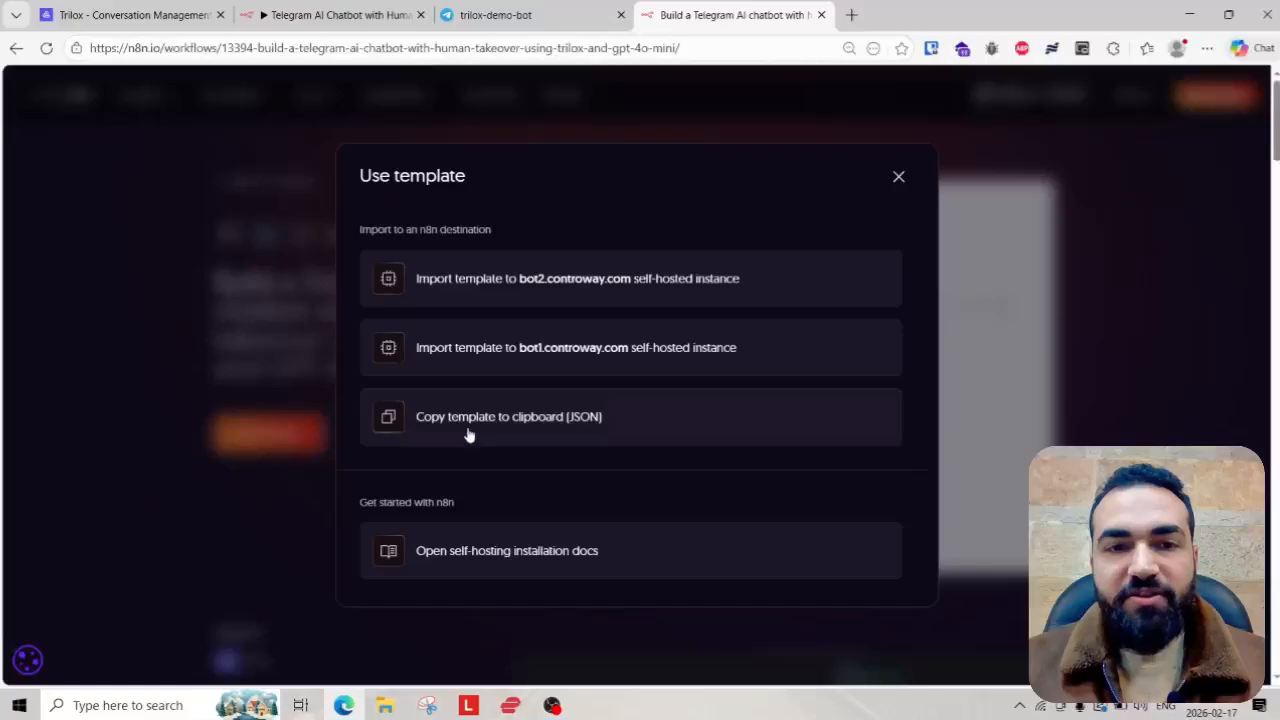
{"action": "left_click", "coordinate": [151, 240]}
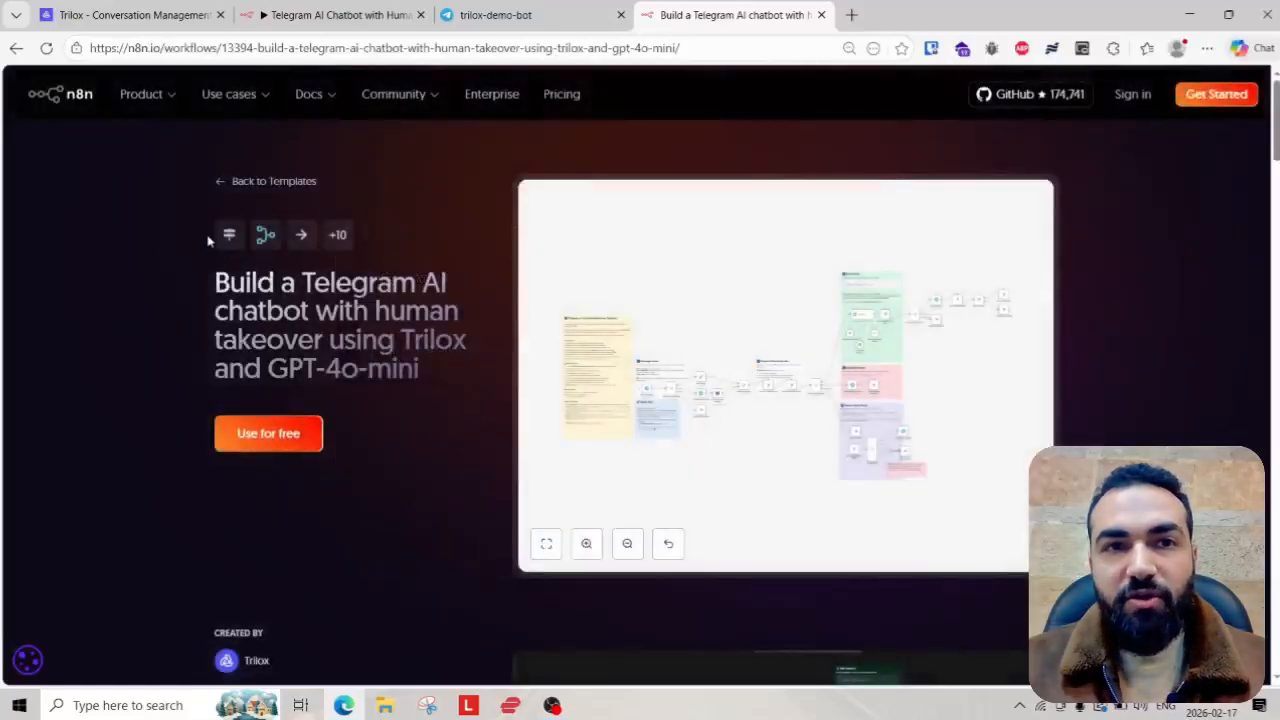
- Return to the Telegram chatbot workflow in n8n and review its full layout in the editor
{"action": "left_click", "coordinate": [384, 20]}
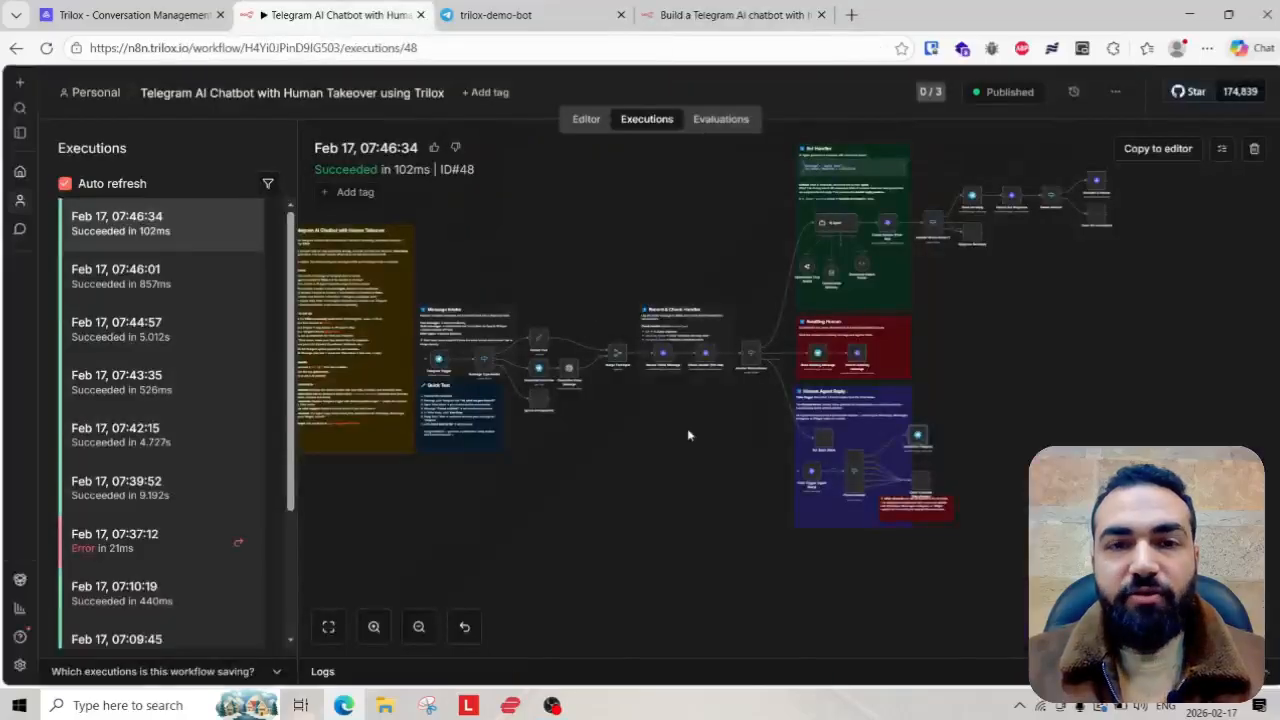
{"action": "scroll", "coordinate": [649, 398], "scroll_direction": "down", "scroll_amount": 2}
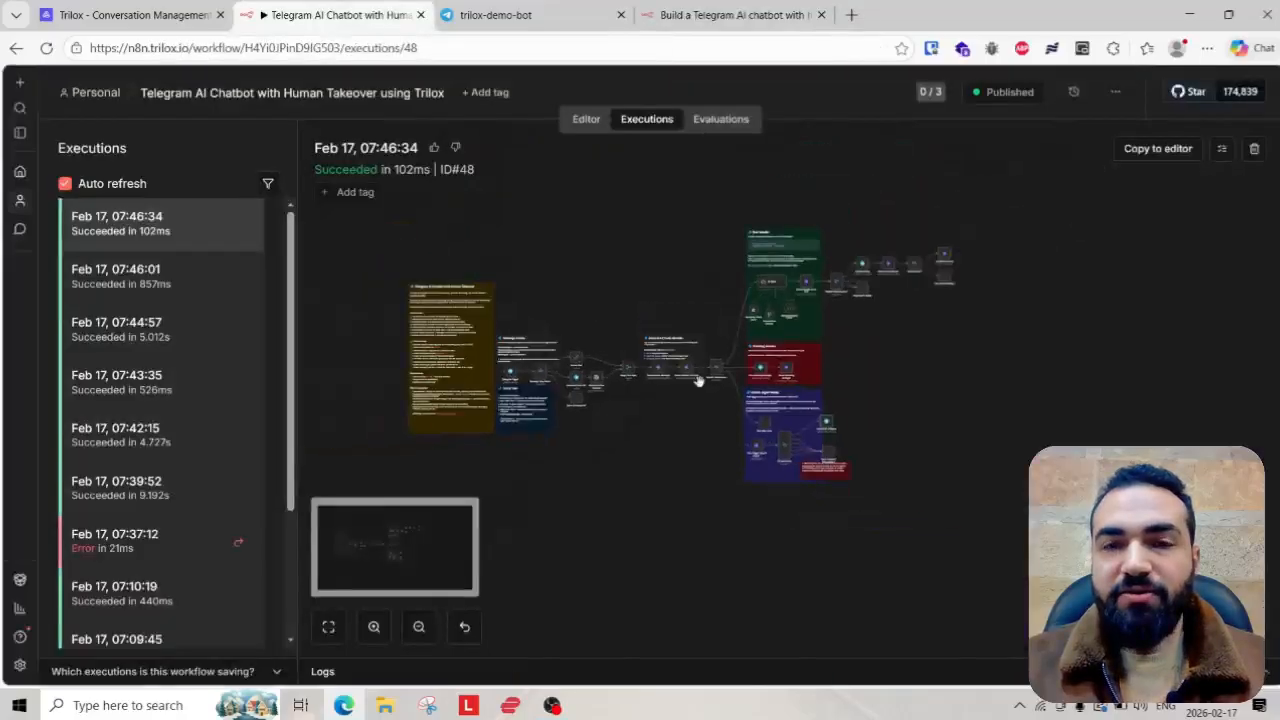
{"action": "left_click", "coordinate": [585, 120]}
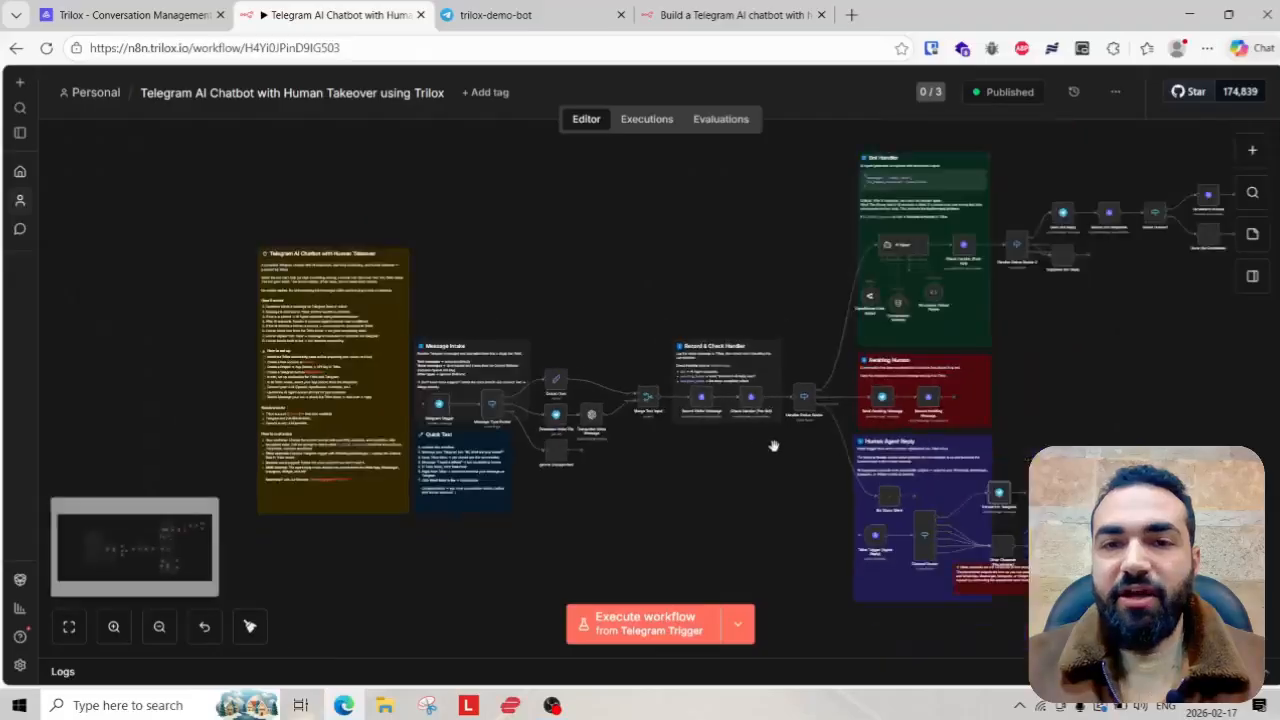
{"action": "left_click_drag", "start_coordinate": [773, 445], "coordinate": [630, 438]}
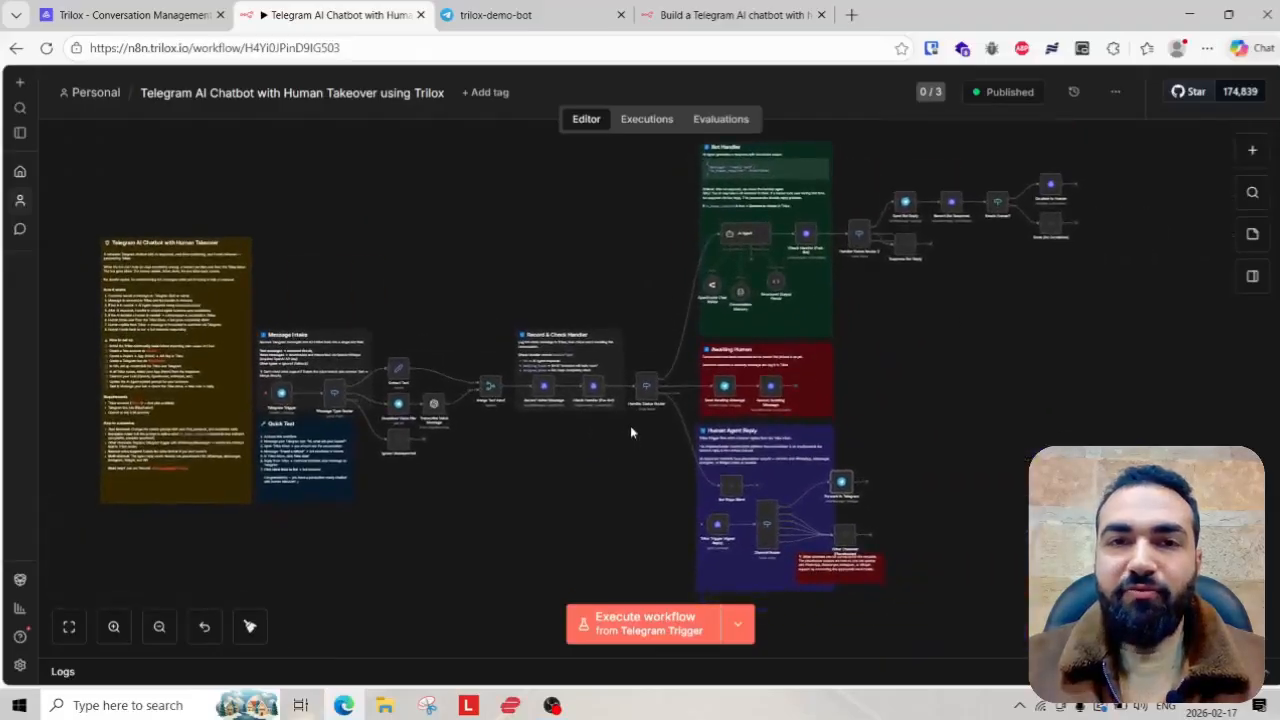
{"action": "scroll", "coordinate": [630, 432], "scroll_direction": "up", "scroll_amount": 1}
{"action": "scroll", "coordinate": [640, 379], "scroll_direction": "down", "scroll_amount": 3}
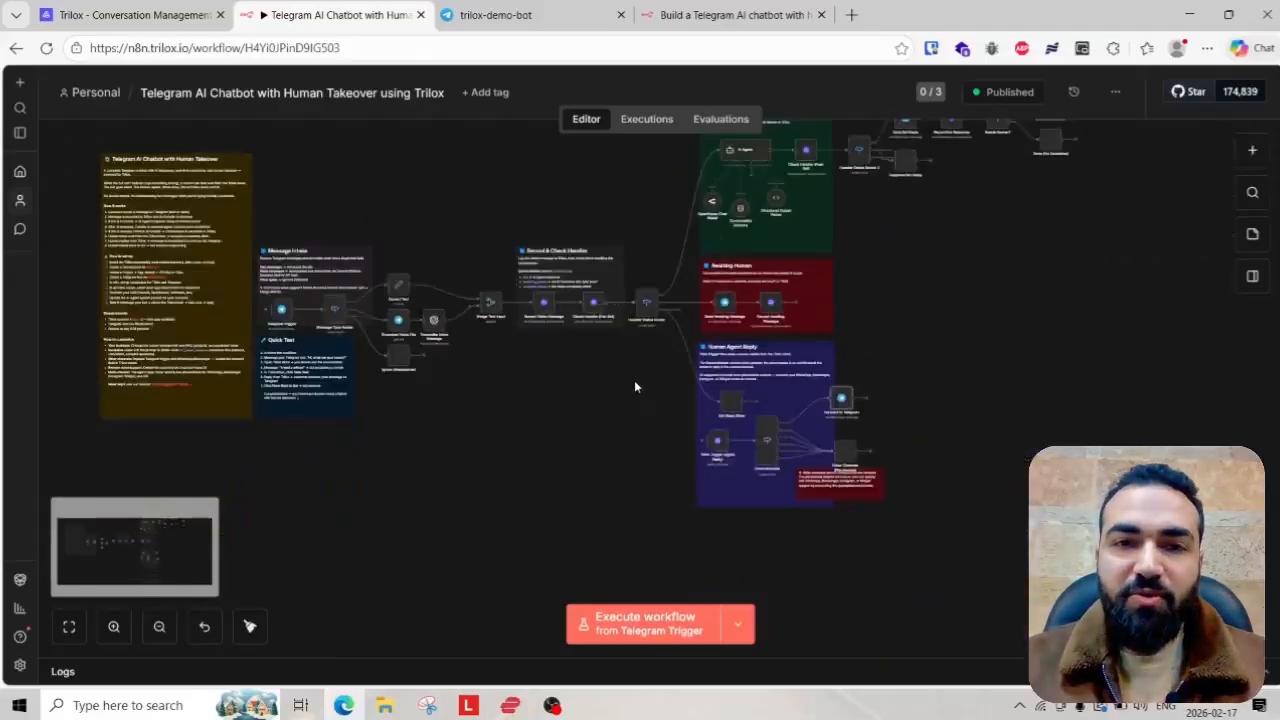